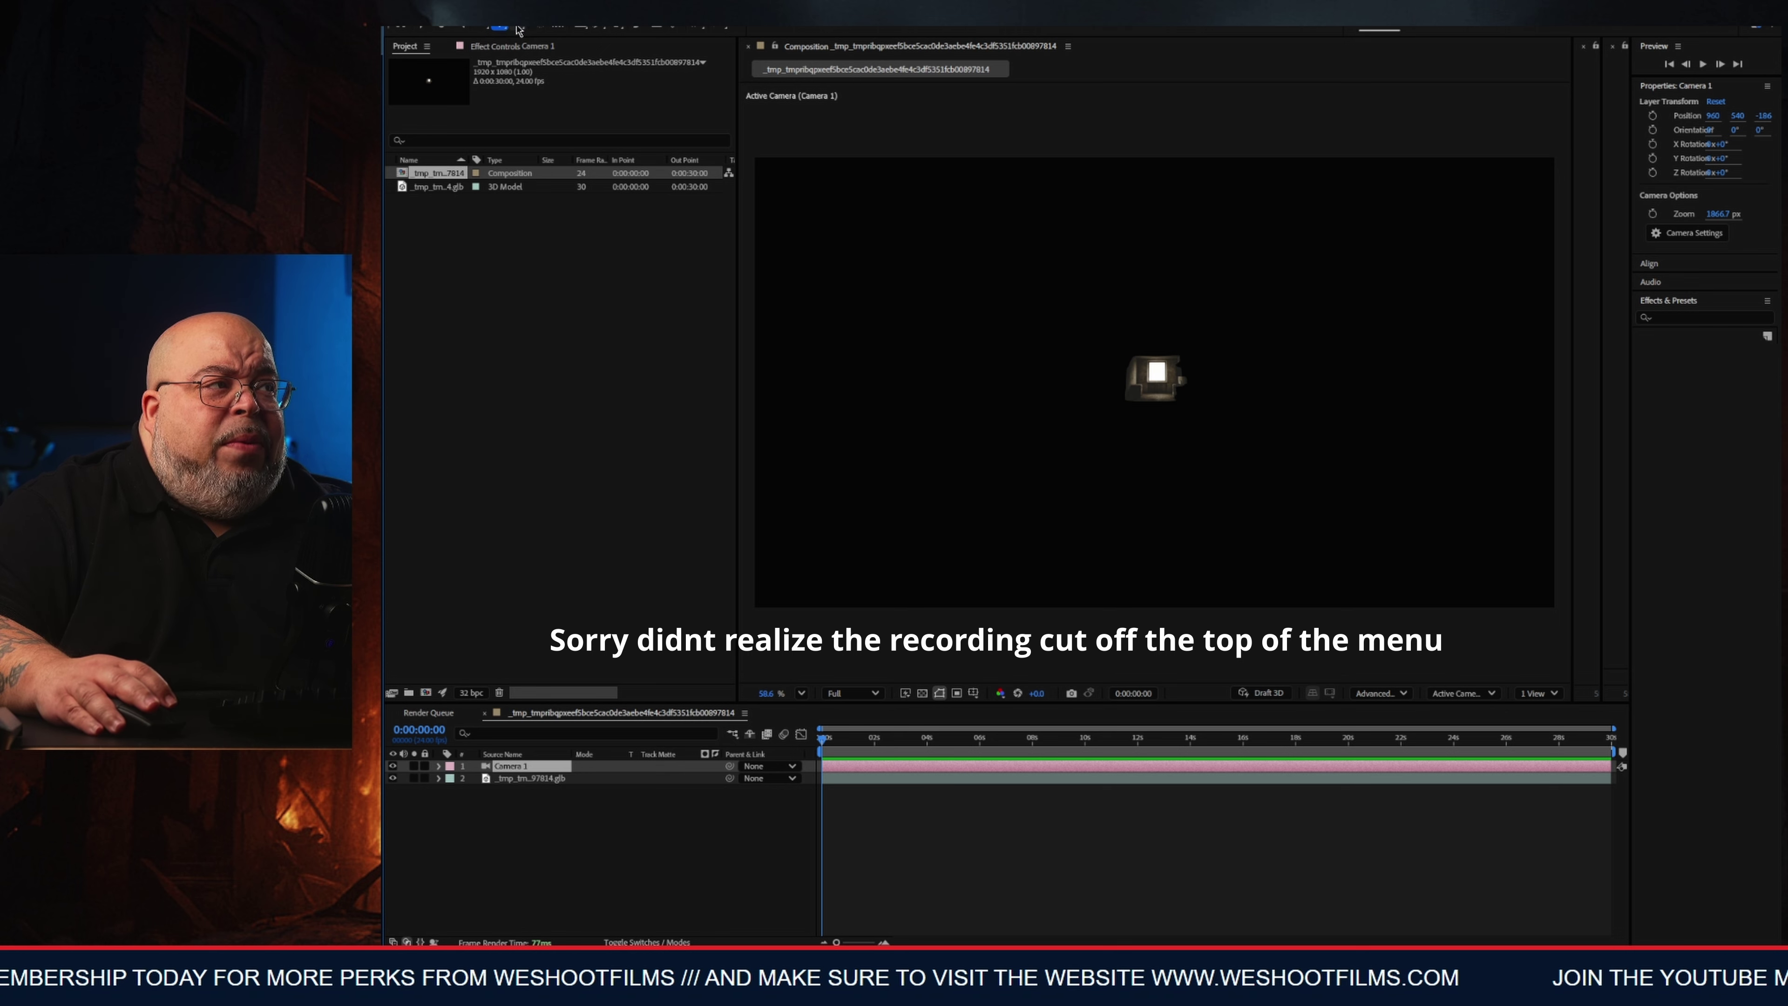
Dolly Camera 1 into the 3D kitchen model and pan it until the room fills most of the frame.
{"action": "left_click", "coordinate": [519, 26]}
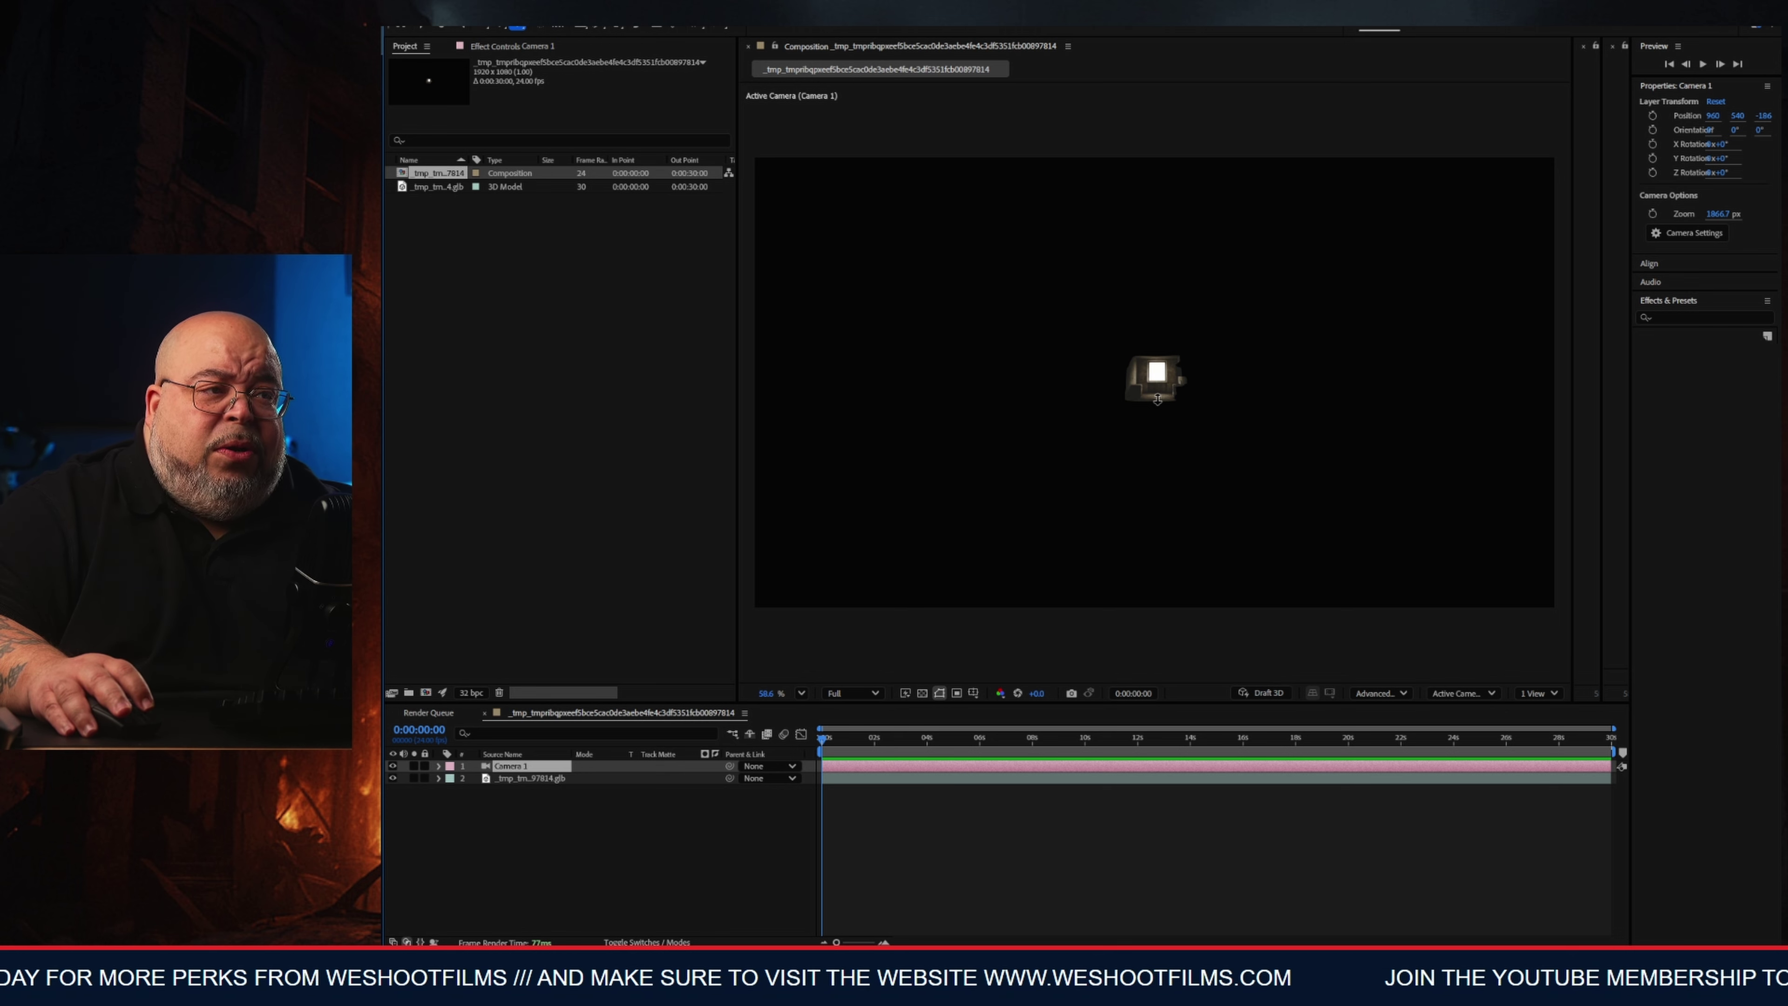
{"action": "left_click_drag", "start_coordinate": [1156, 375], "coordinate": [1307, 133]}
{"action": "scroll", "coordinate": [1307, 132], "scroll_direction": "up", "scroll_amount": 5}
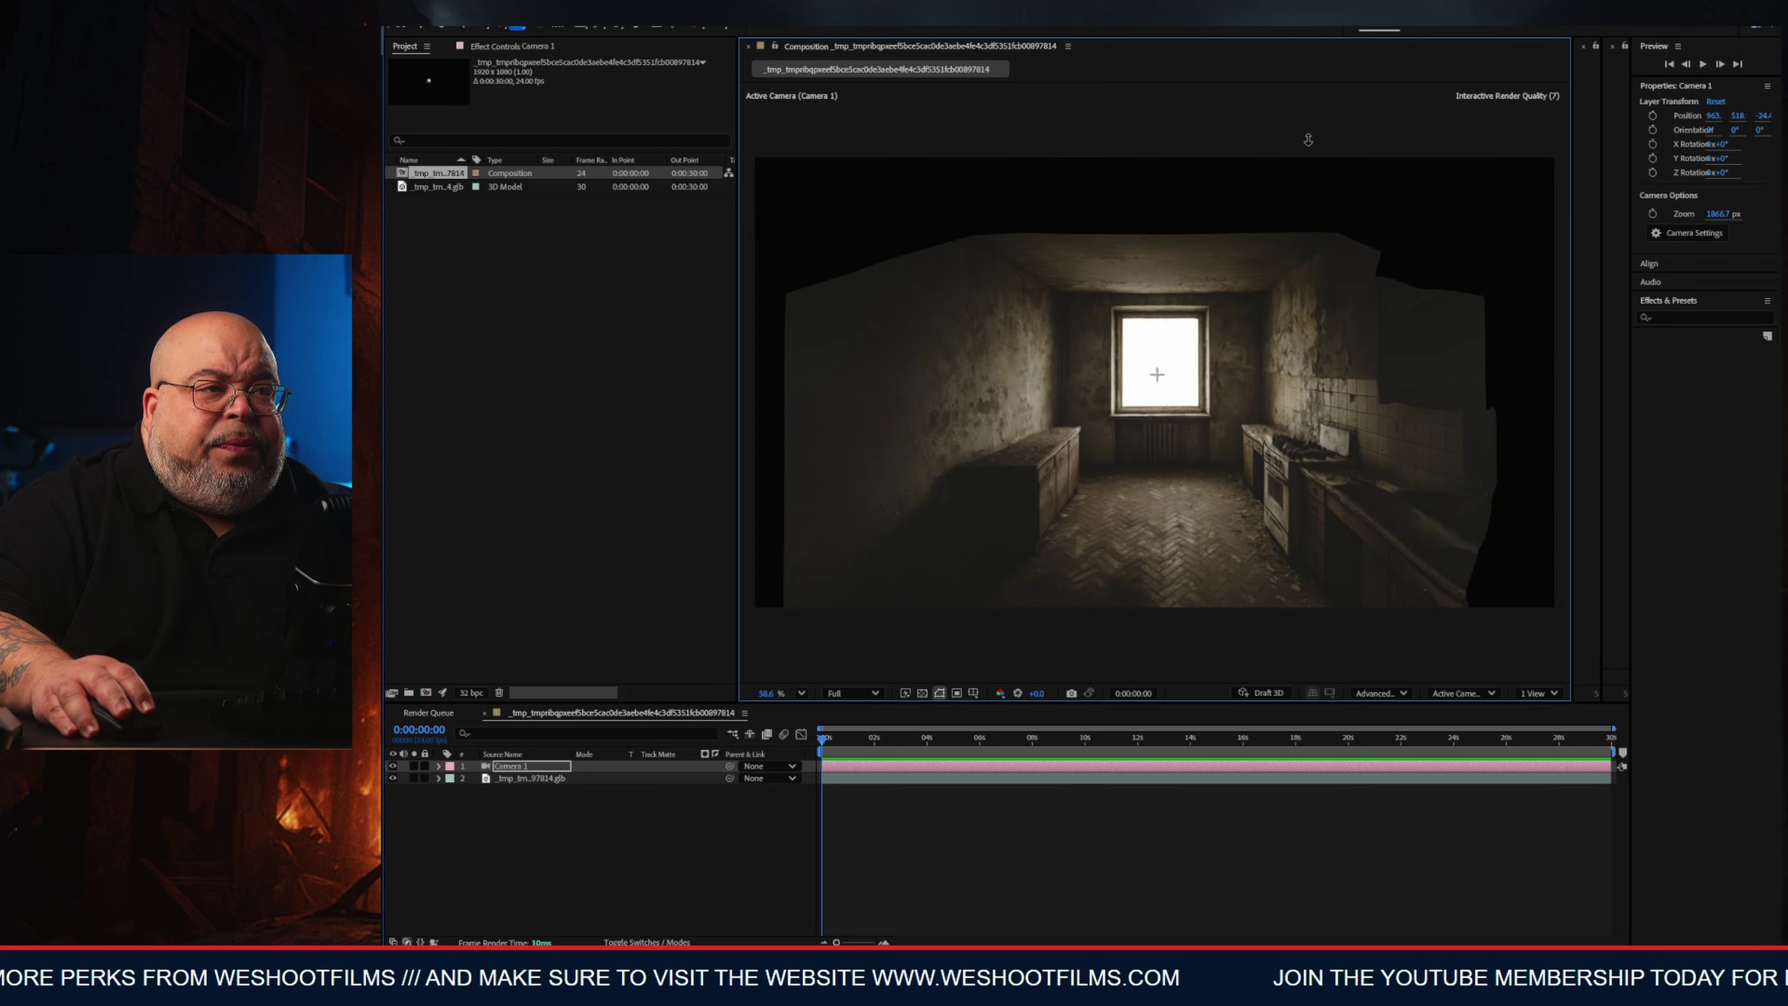
{"action": "scroll", "coordinate": [1310, 138], "scroll_direction": "up", "scroll_amount": 2}
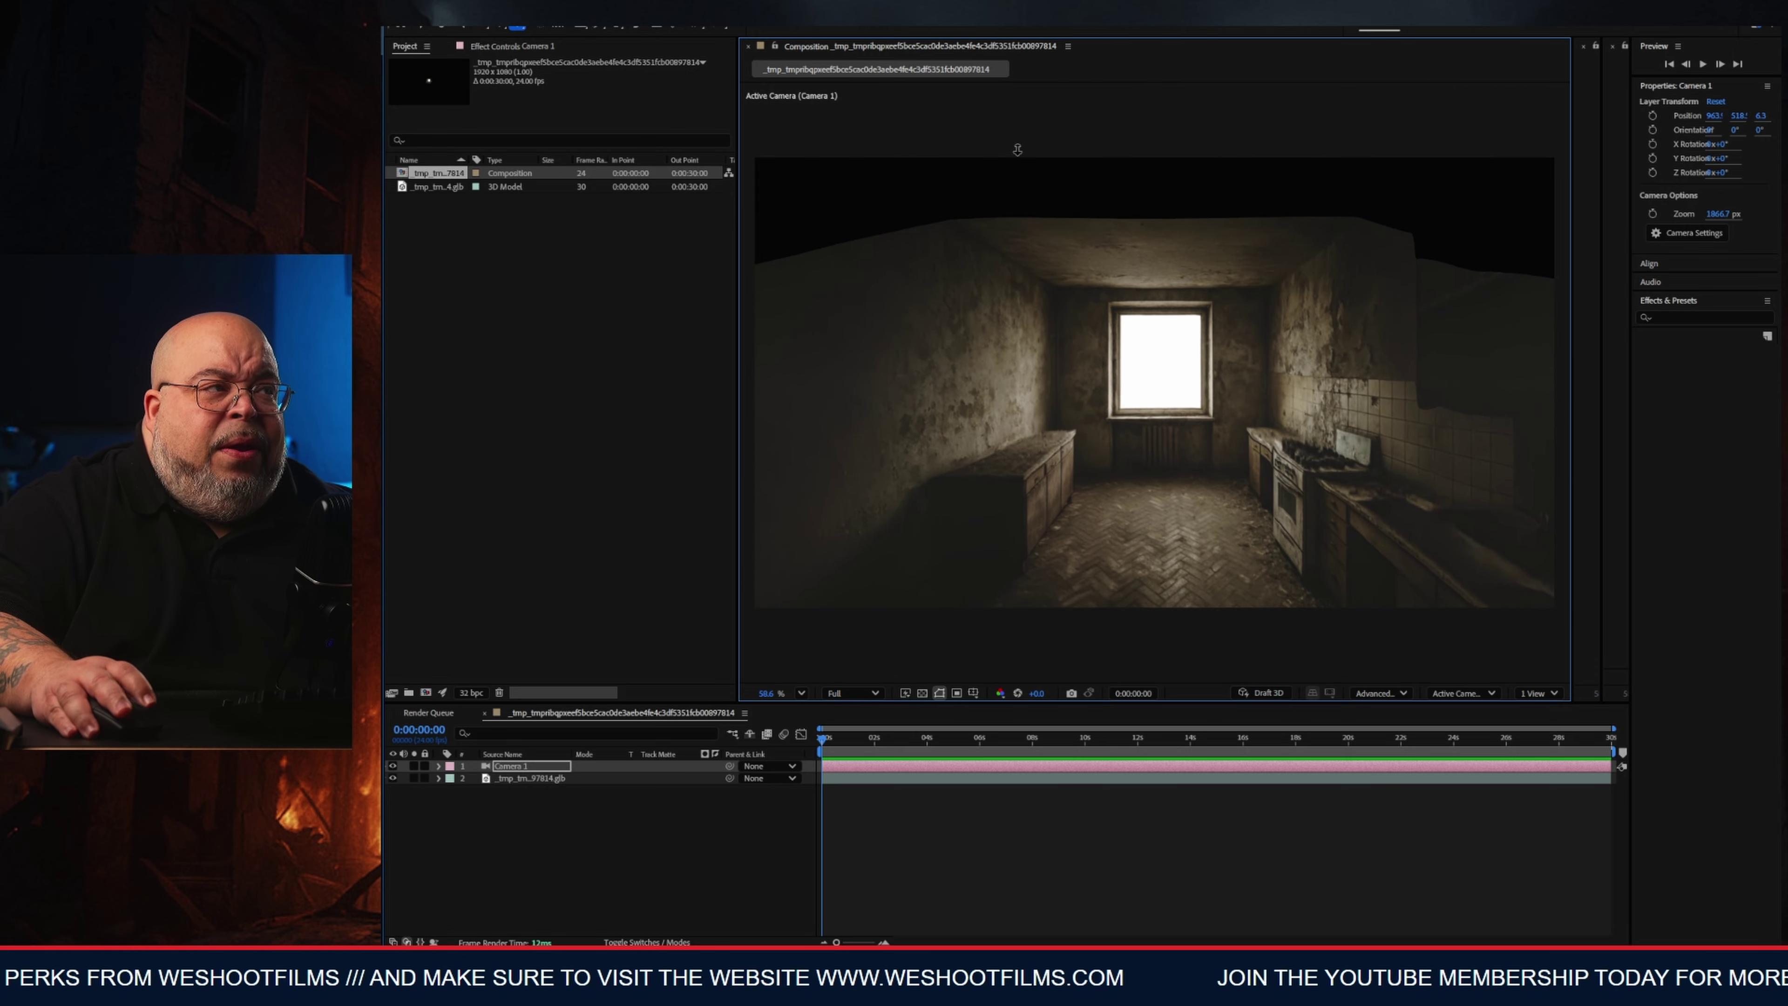
{"action": "left_click", "coordinate": [500, 26]}
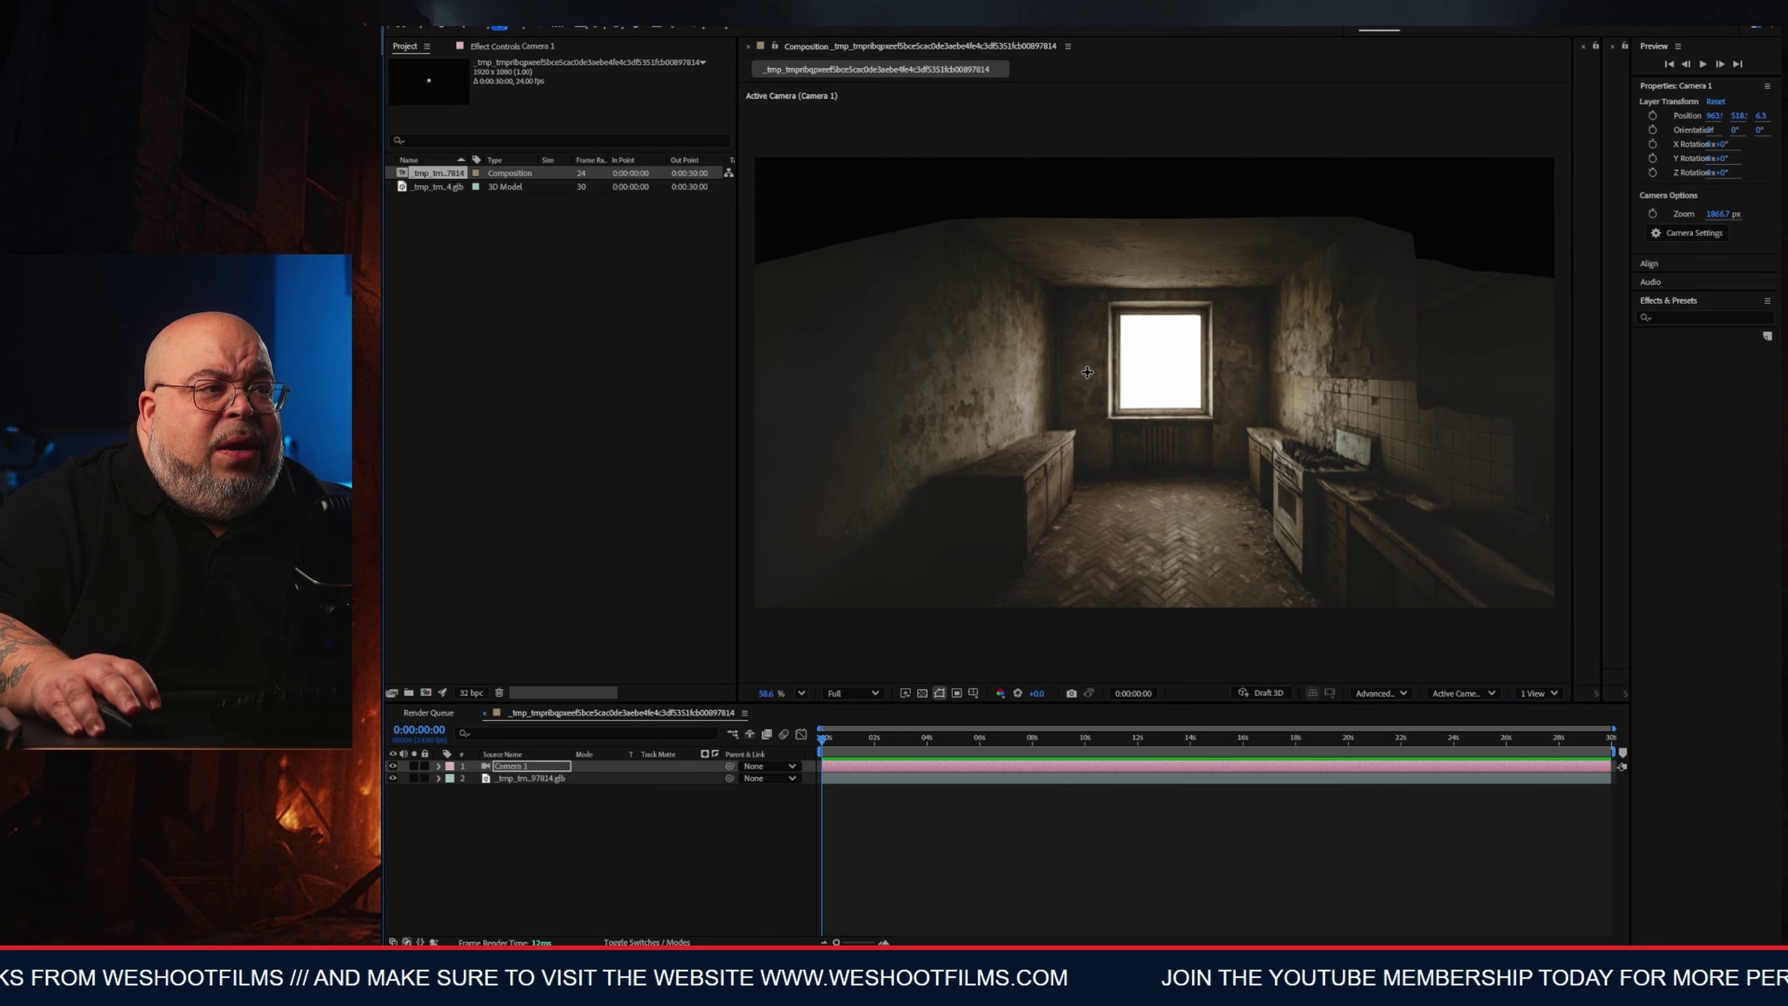
{"action": "left_click_drag", "start_coordinate": [1106, 410], "coordinate": [1174, 270]}
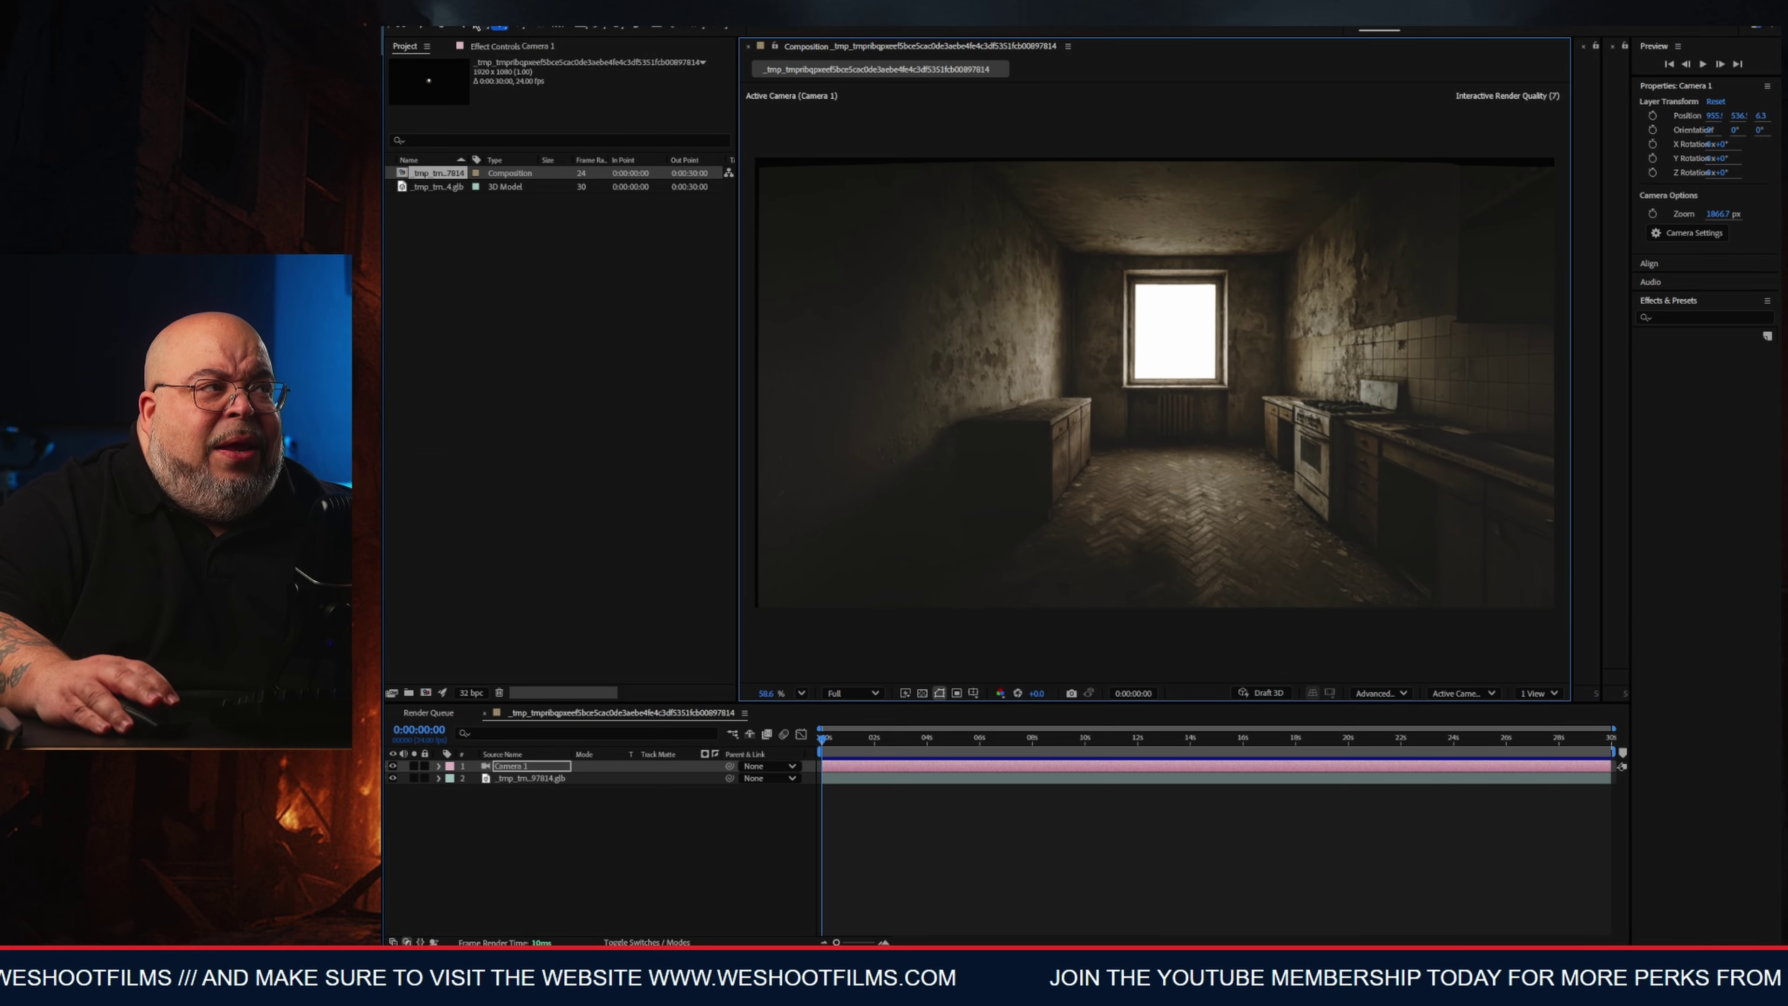
Try orbiting Camera 1 around the kitchen, and undo the orbit.
{"action": "left_click", "coordinate": [481, 26]}
{"action": "mouse_move", "coordinate": [1126, 394]}
{"action": "left_mouse_down"}
{"action": "mouse_move", "coordinate": [1066, 331]}
{"action": "mouse_move", "coordinate": [1133, 381]}
{"action": "mouse_move", "coordinate": [1088, 370]}
{"action": "mouse_move", "coordinate": [1103, 383]}
{"action": "left_mouse_up"}
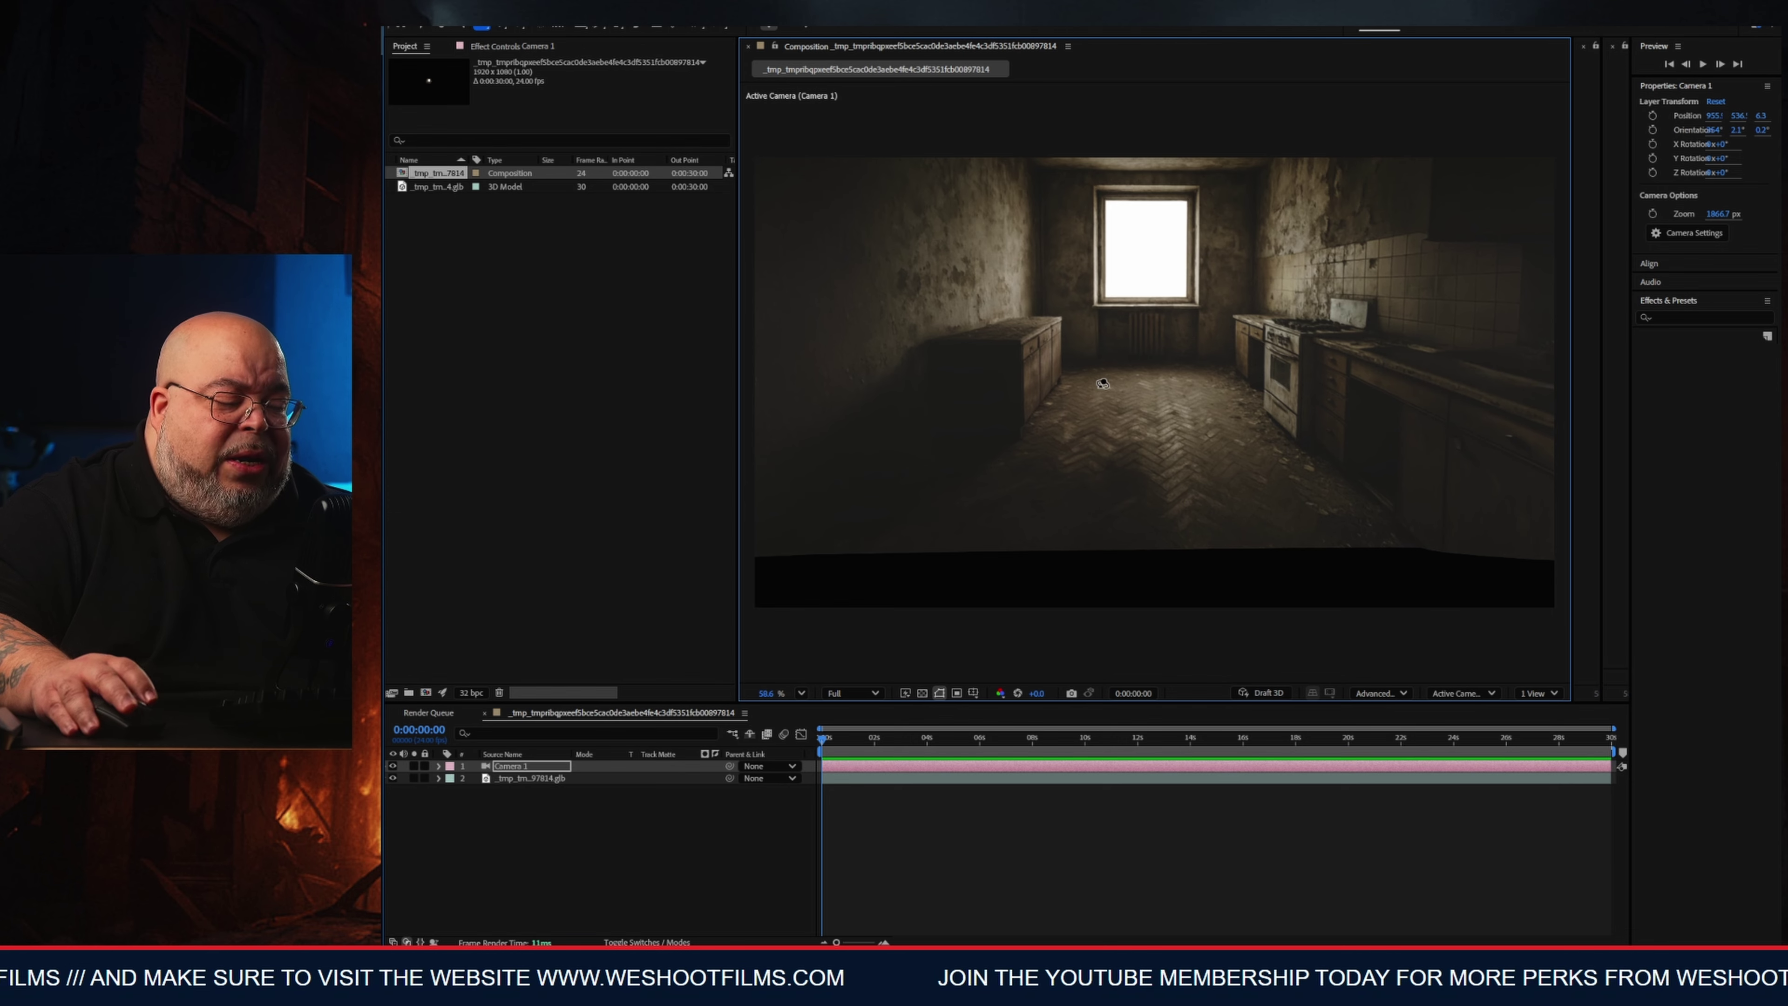
{"action": "key", "text": "ctrl+z"}
Pan and dolly Camera 1 to frame the kitchen without black edges, at a position of about 960.4, 540.3, -0.5.
{"action": "left_click", "coordinate": [500, 26]}
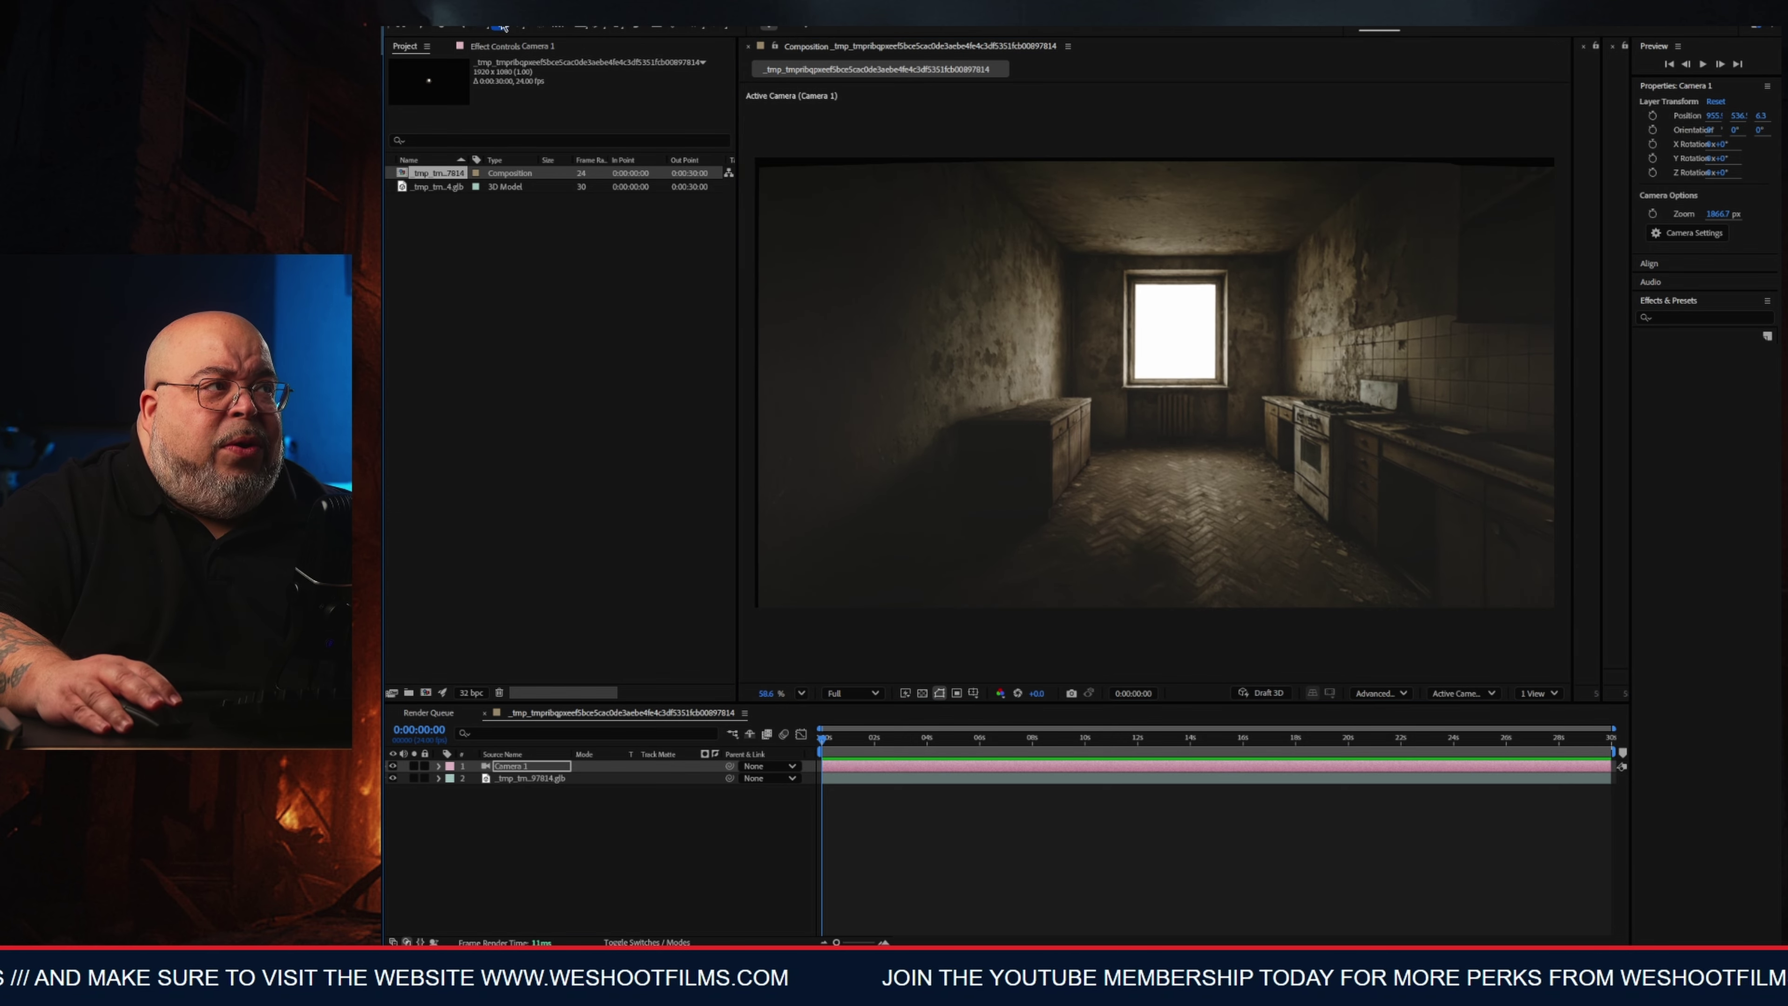
{"action": "mouse_move", "coordinate": [1174, 380]}
{"action": "left_mouse_down"}
{"action": "mouse_move", "coordinate": [1190, 308]}
{"action": "mouse_move", "coordinate": [1198, 350]}
{"action": "mouse_move", "coordinate": [1179, 350]}
{"action": "left_mouse_up"}
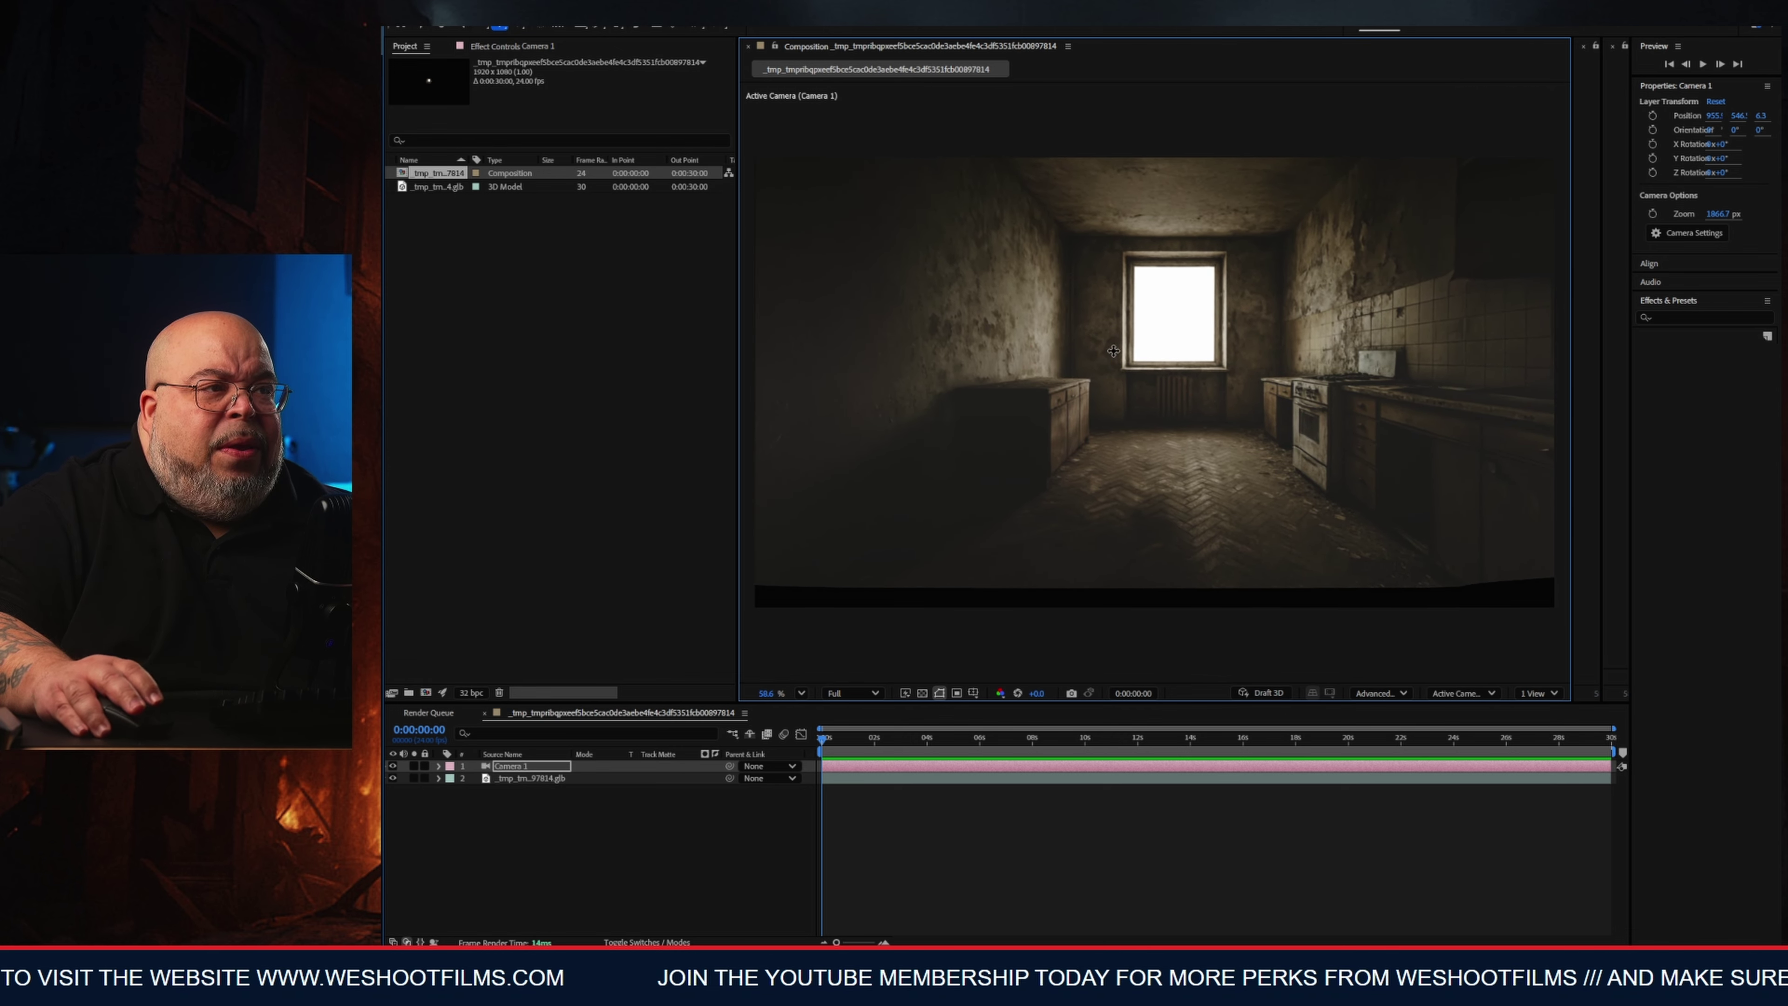
{"action": "left_click_drag", "start_coordinate": [1161, 368], "coordinate": [1160, 405]}
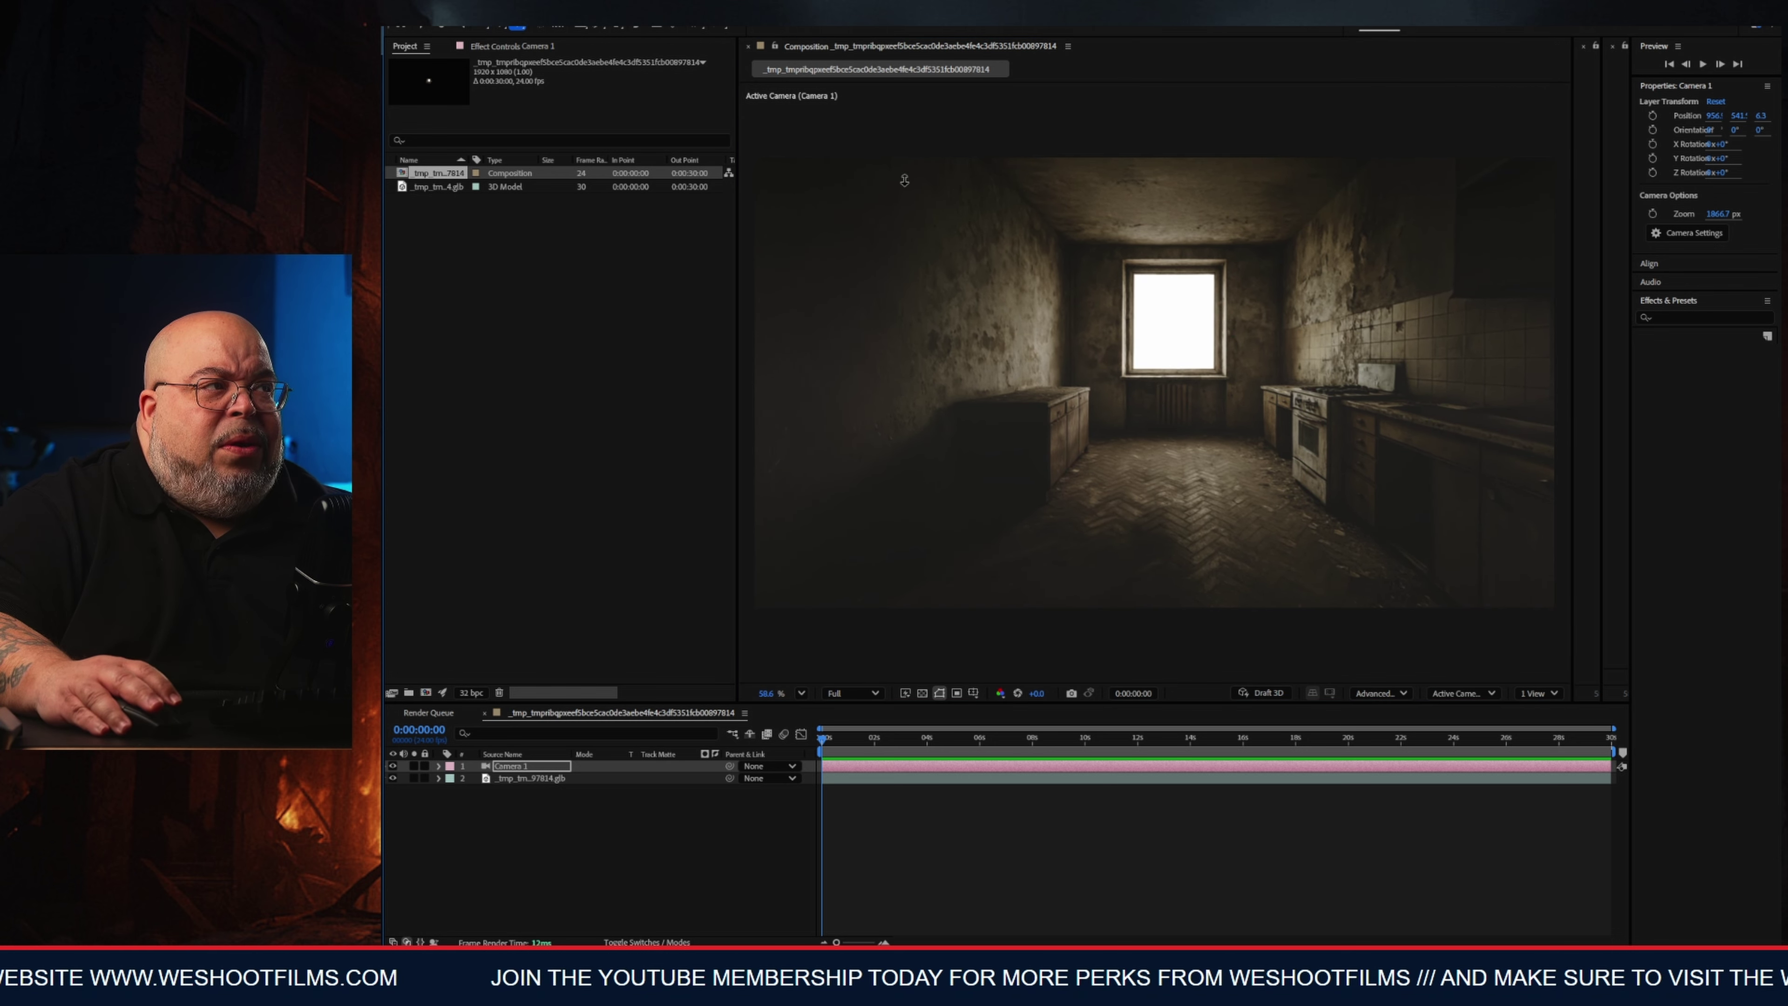
{"action": "left_click_drag", "start_coordinate": [902, 178], "coordinate": [1051, 326]}
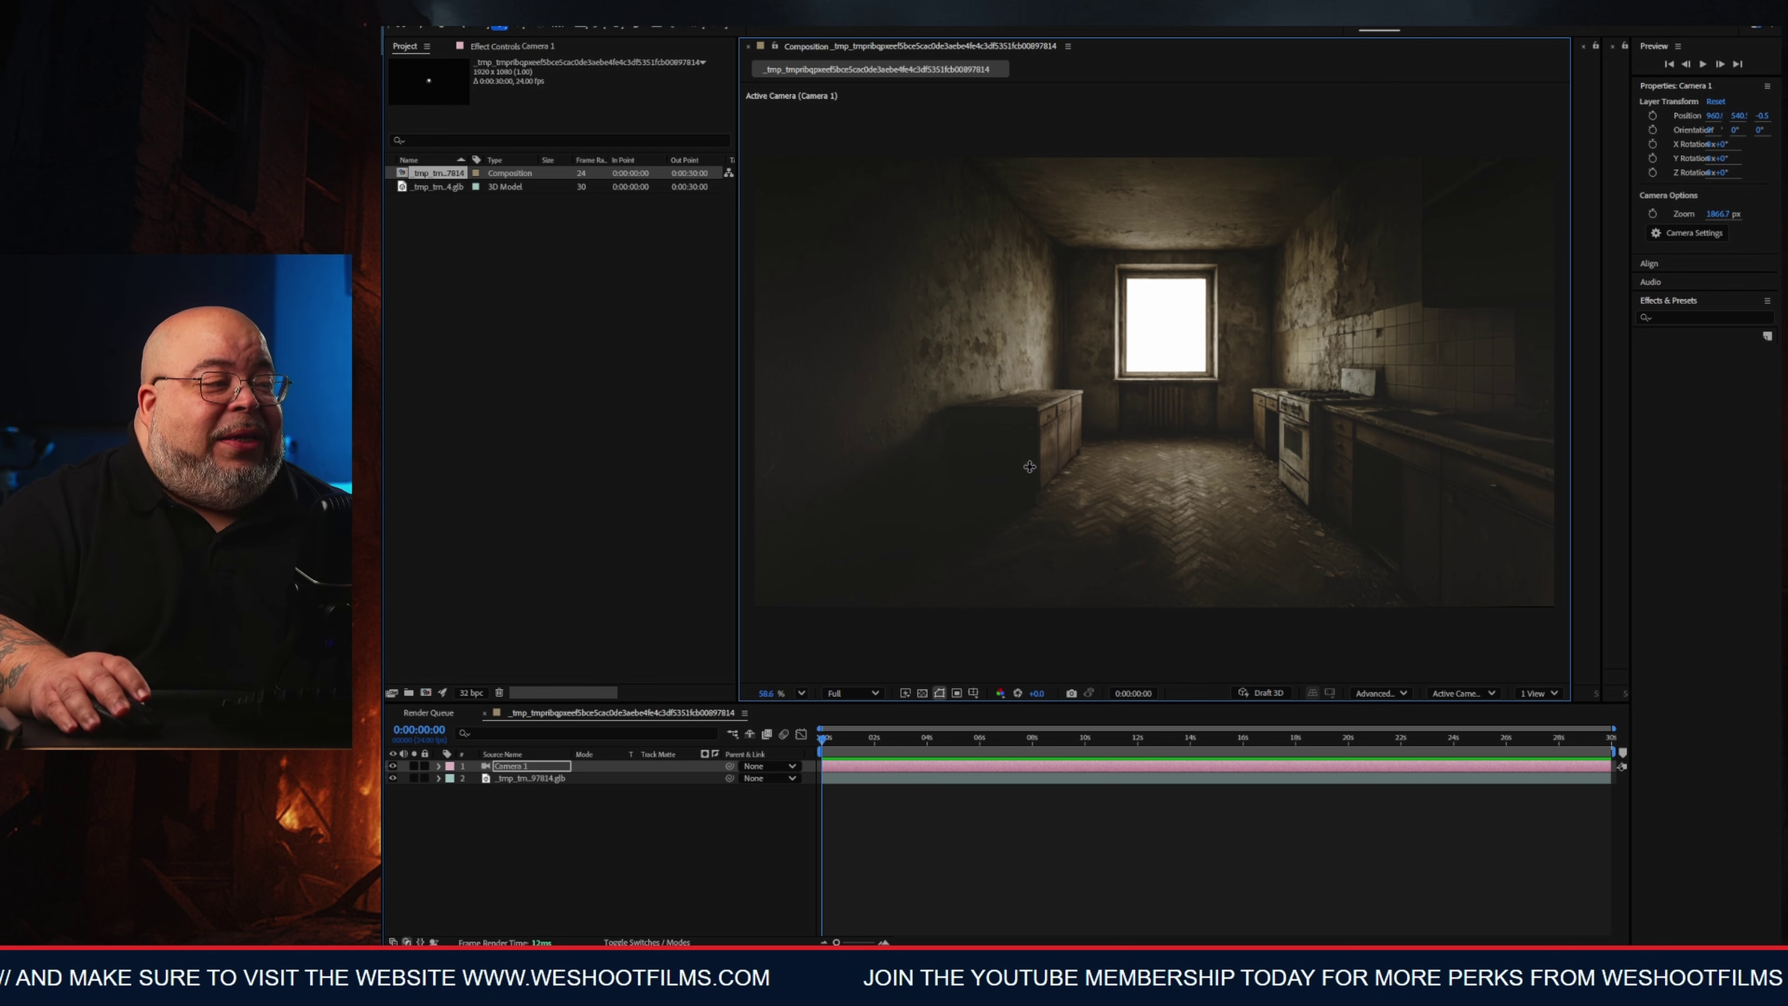
Show the layer switches column instead of the modes column in the timeline, and select the 3D model layer.
{"action": "left_click", "coordinate": [595, 852]}
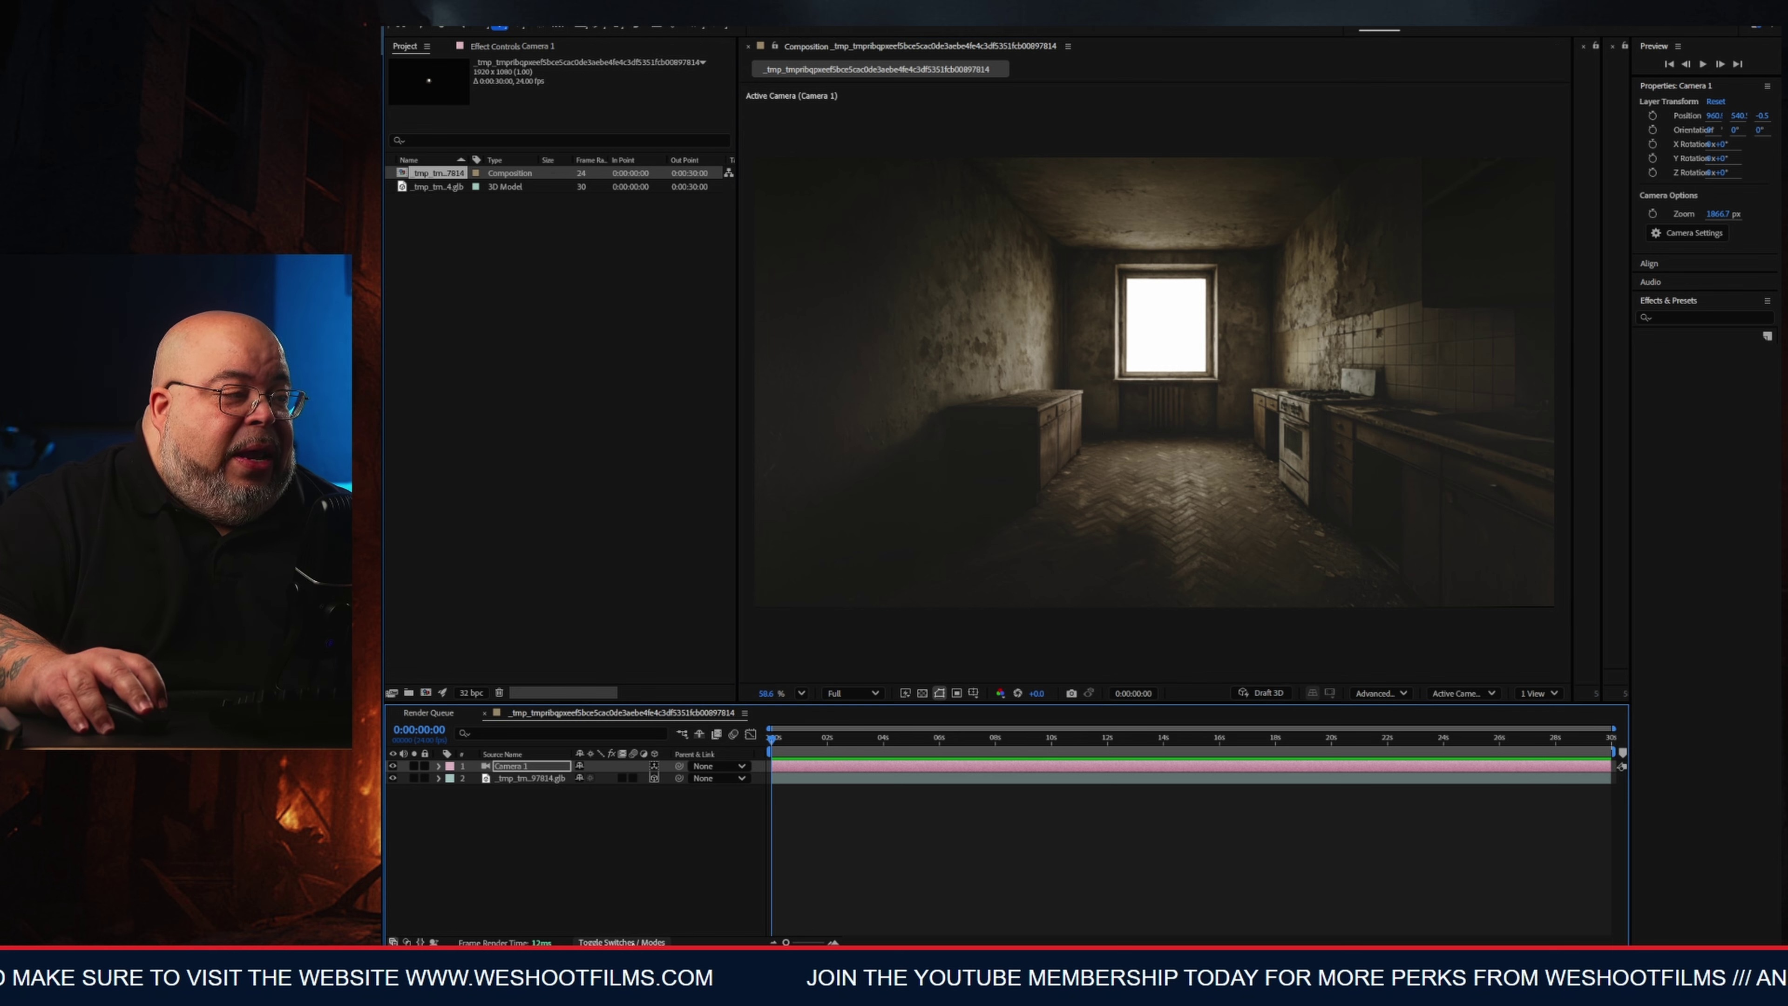
{"action": "left_click", "coordinate": [646, 941]}
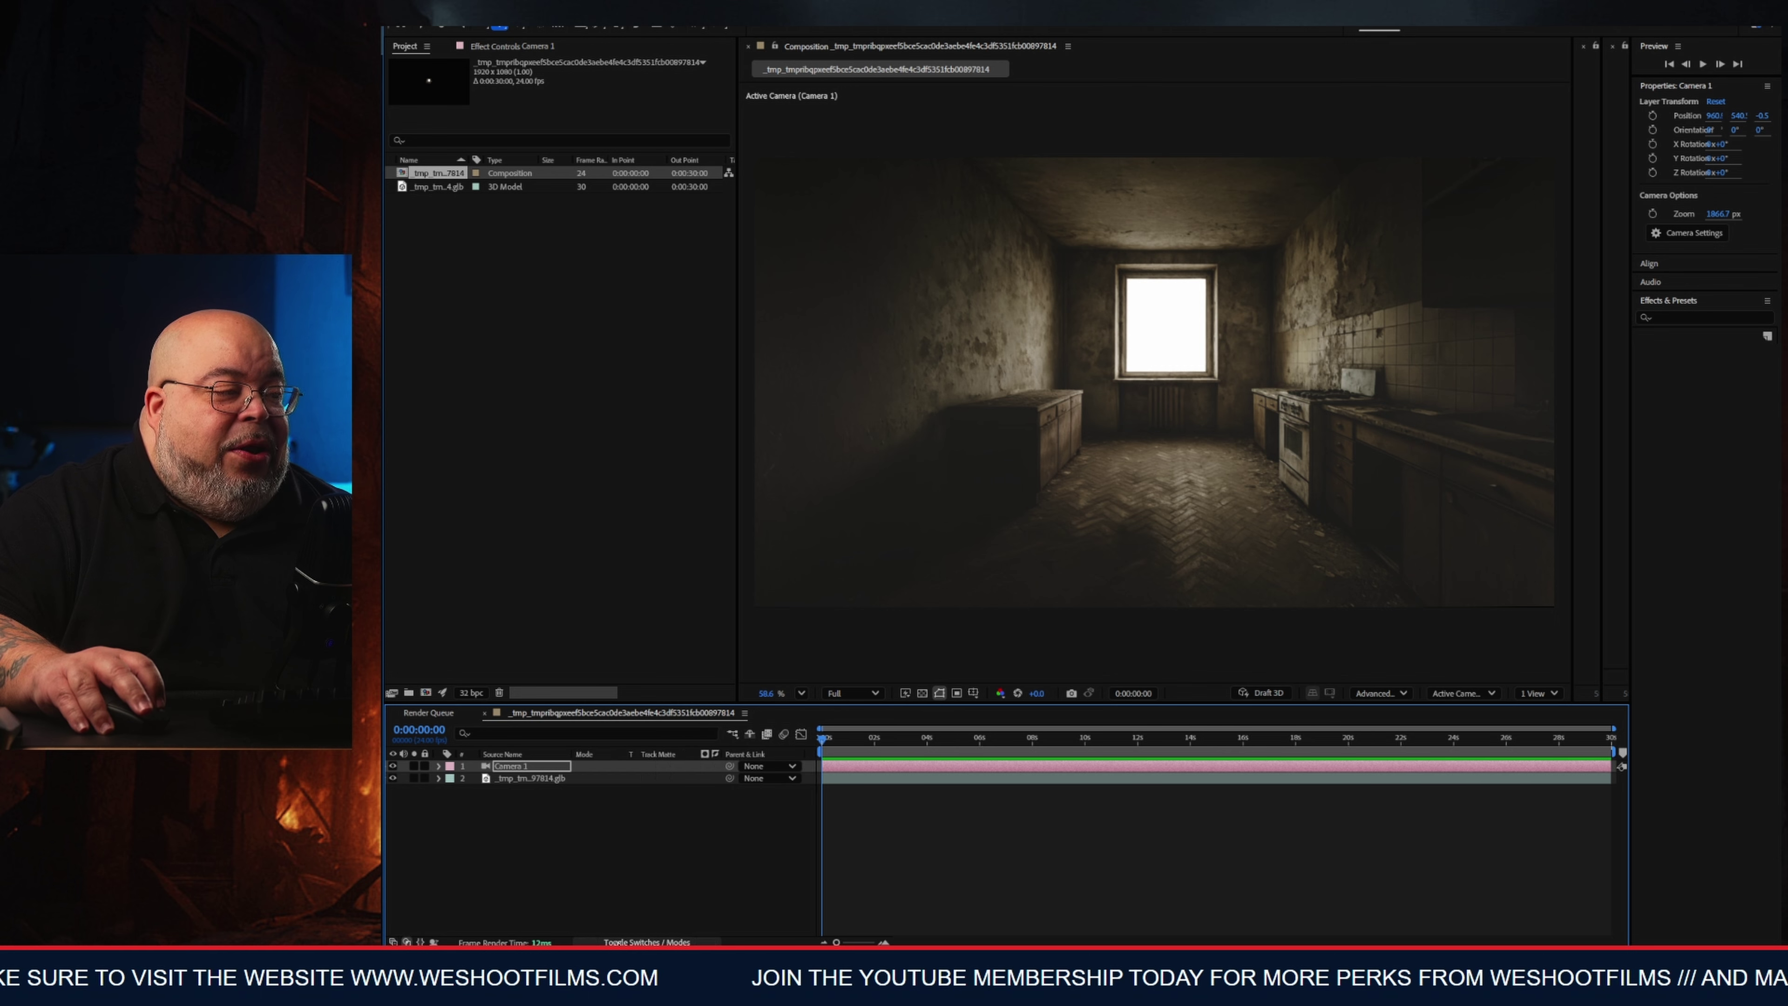
{"action": "left_click", "coordinate": [647, 942]}
{"action": "left_click", "coordinate": [646, 942]}
{"action": "left_click", "coordinate": [647, 942]}
{"action": "left_click", "coordinate": [647, 942]}
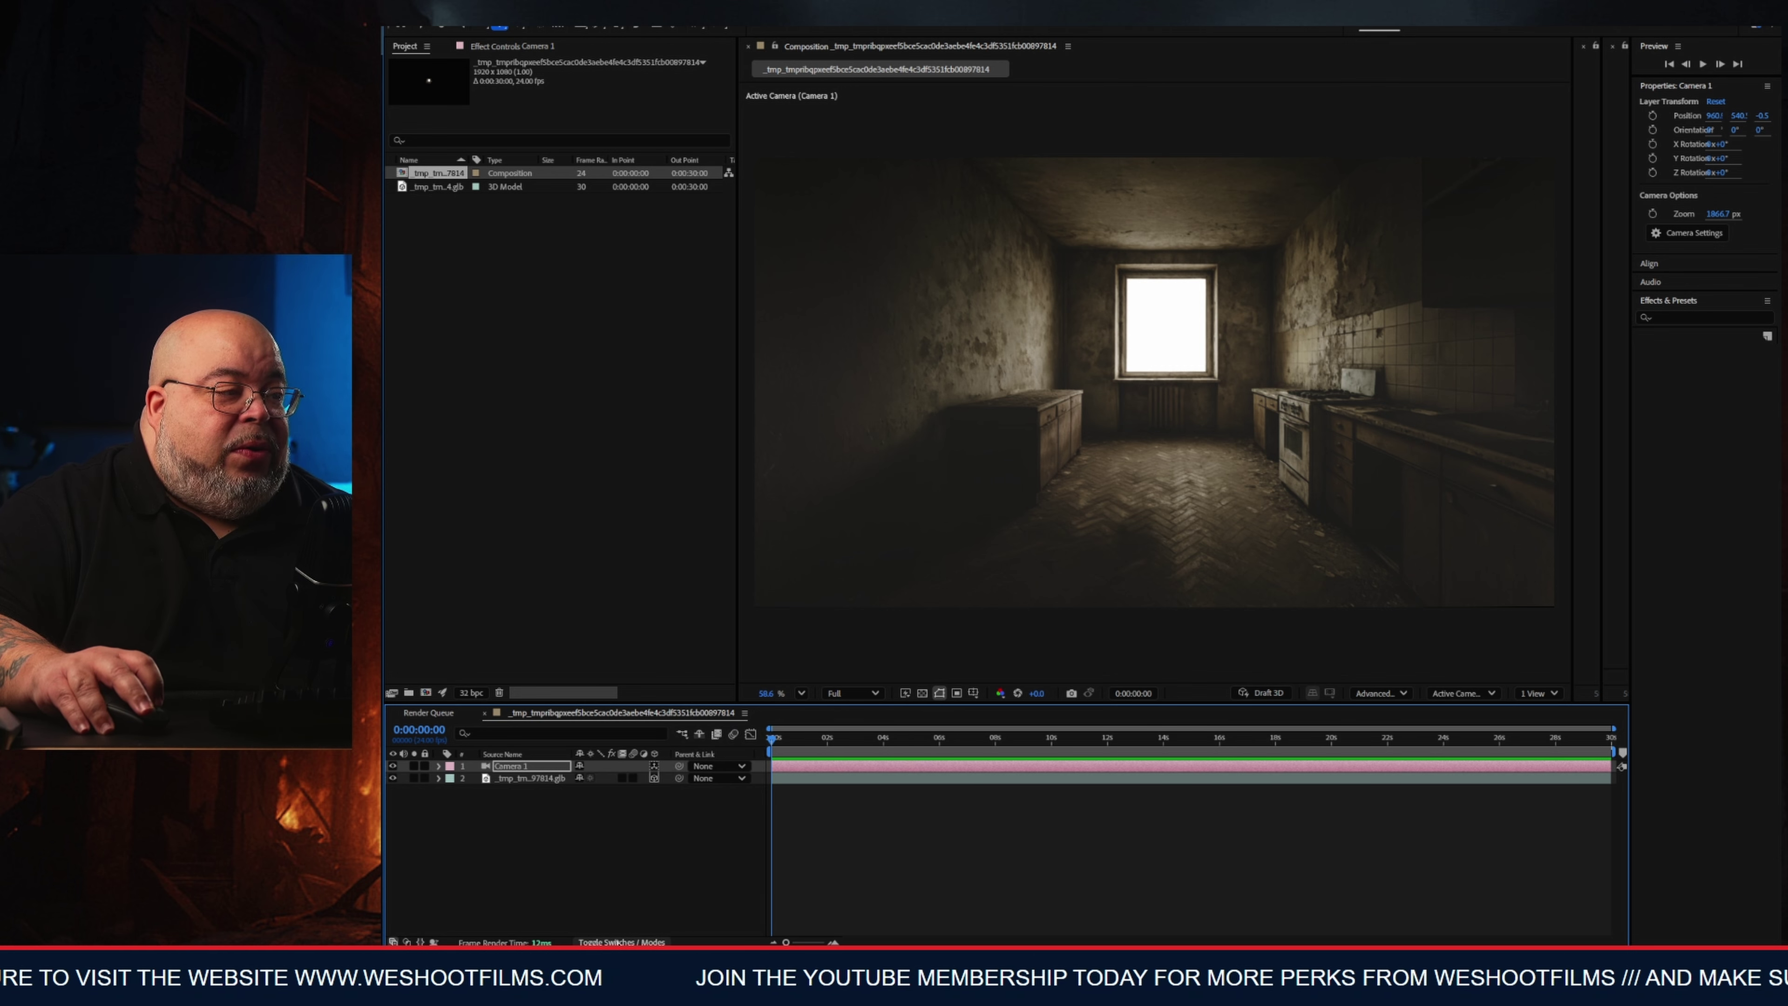
{"action": "left_click", "coordinate": [646, 942]}
{"action": "left_click", "coordinate": [647, 942]}
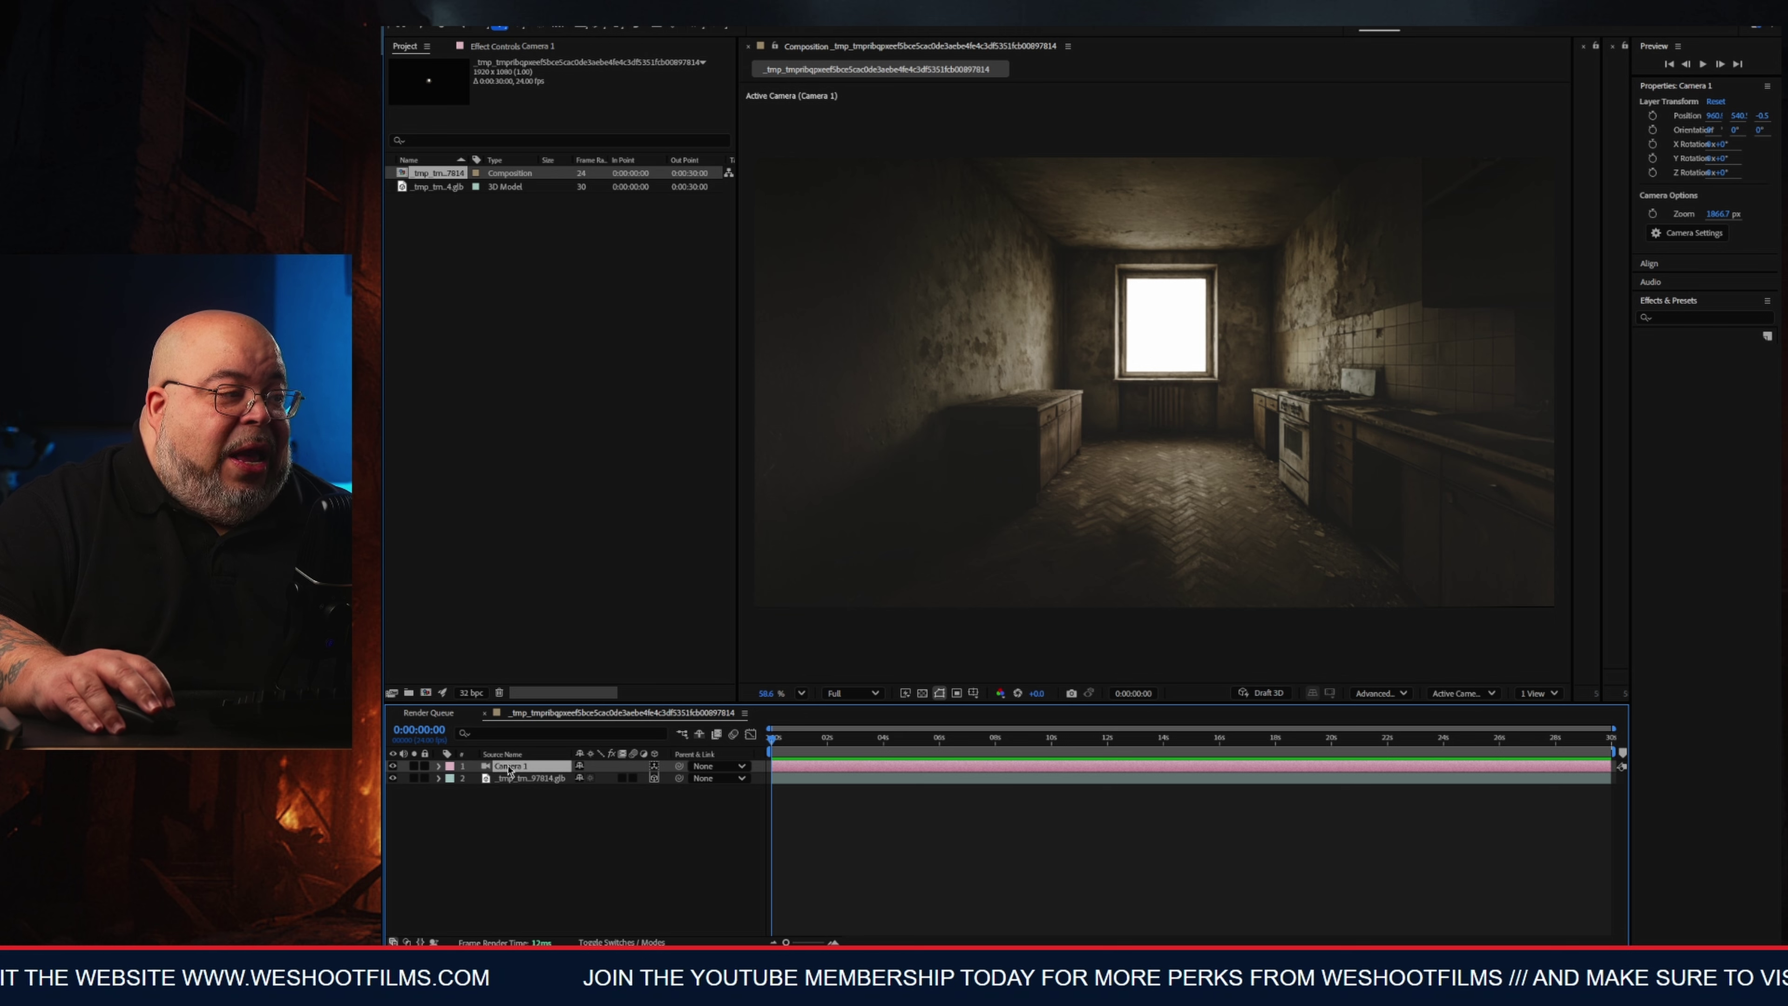
{"action": "left_click", "coordinate": [521, 778]}
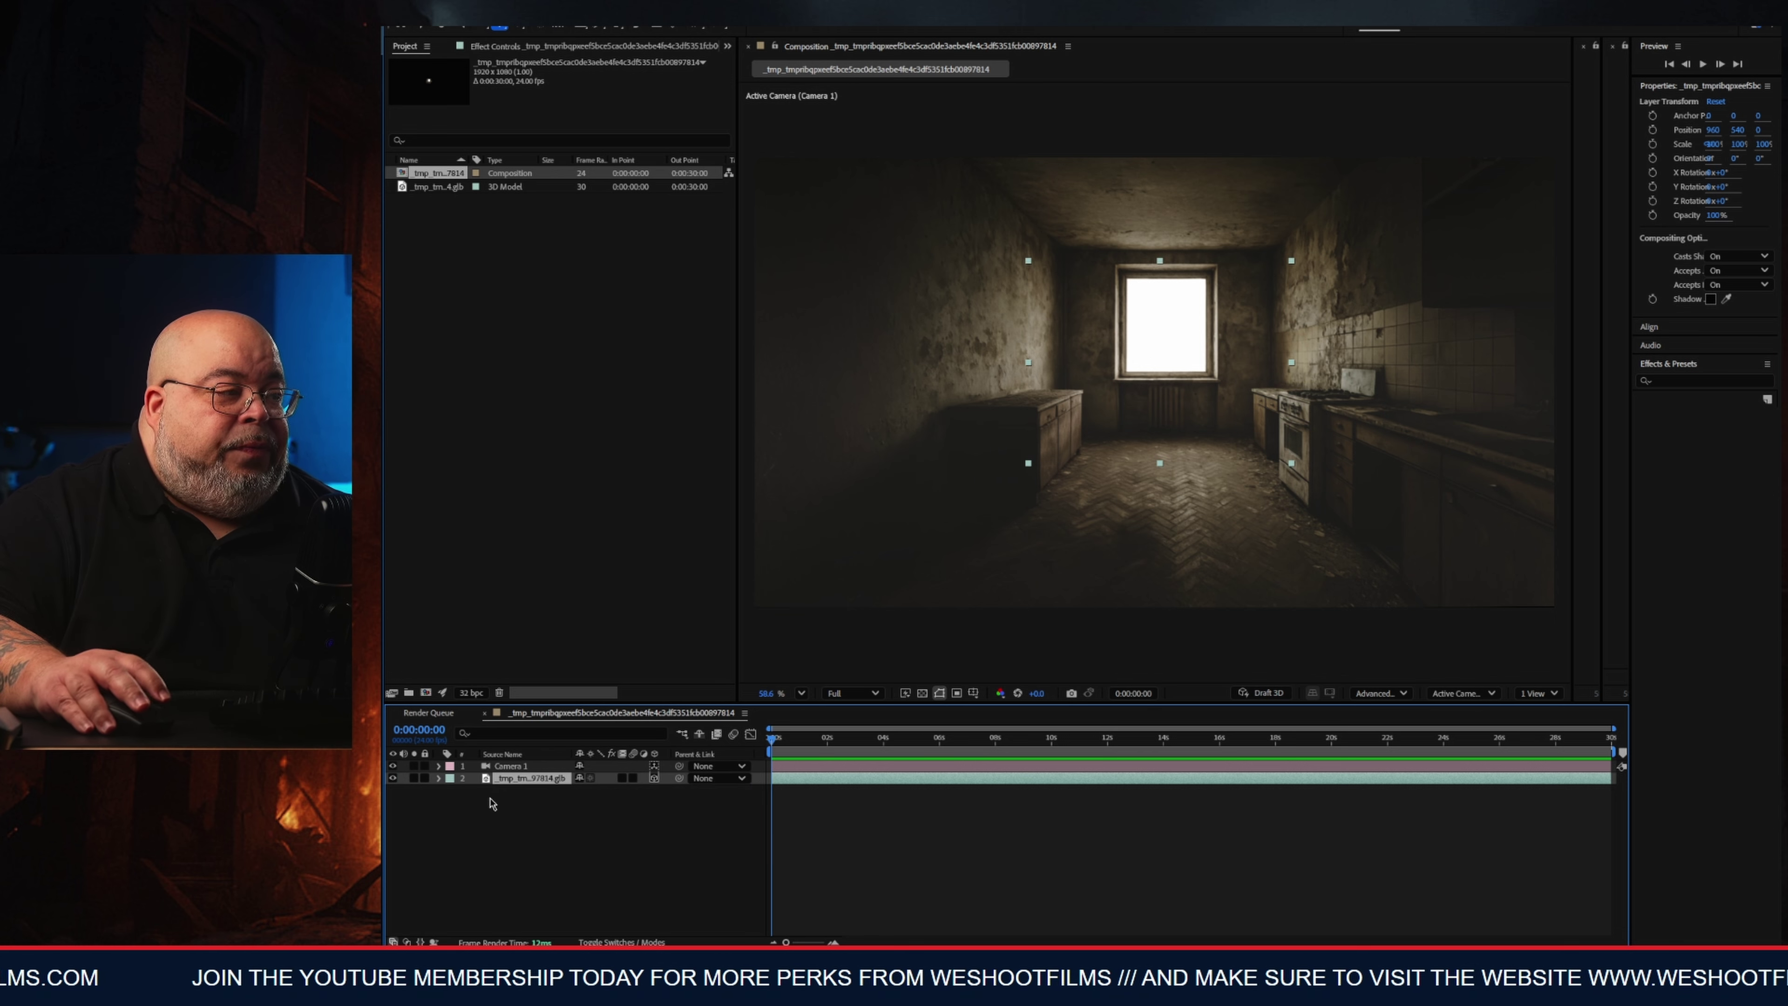
Expand Camera 1's transform properties and set starting keyframes for position, orientation and all three rotations at 0:00:00:00.
{"action": "left_click", "coordinate": [439, 766]}
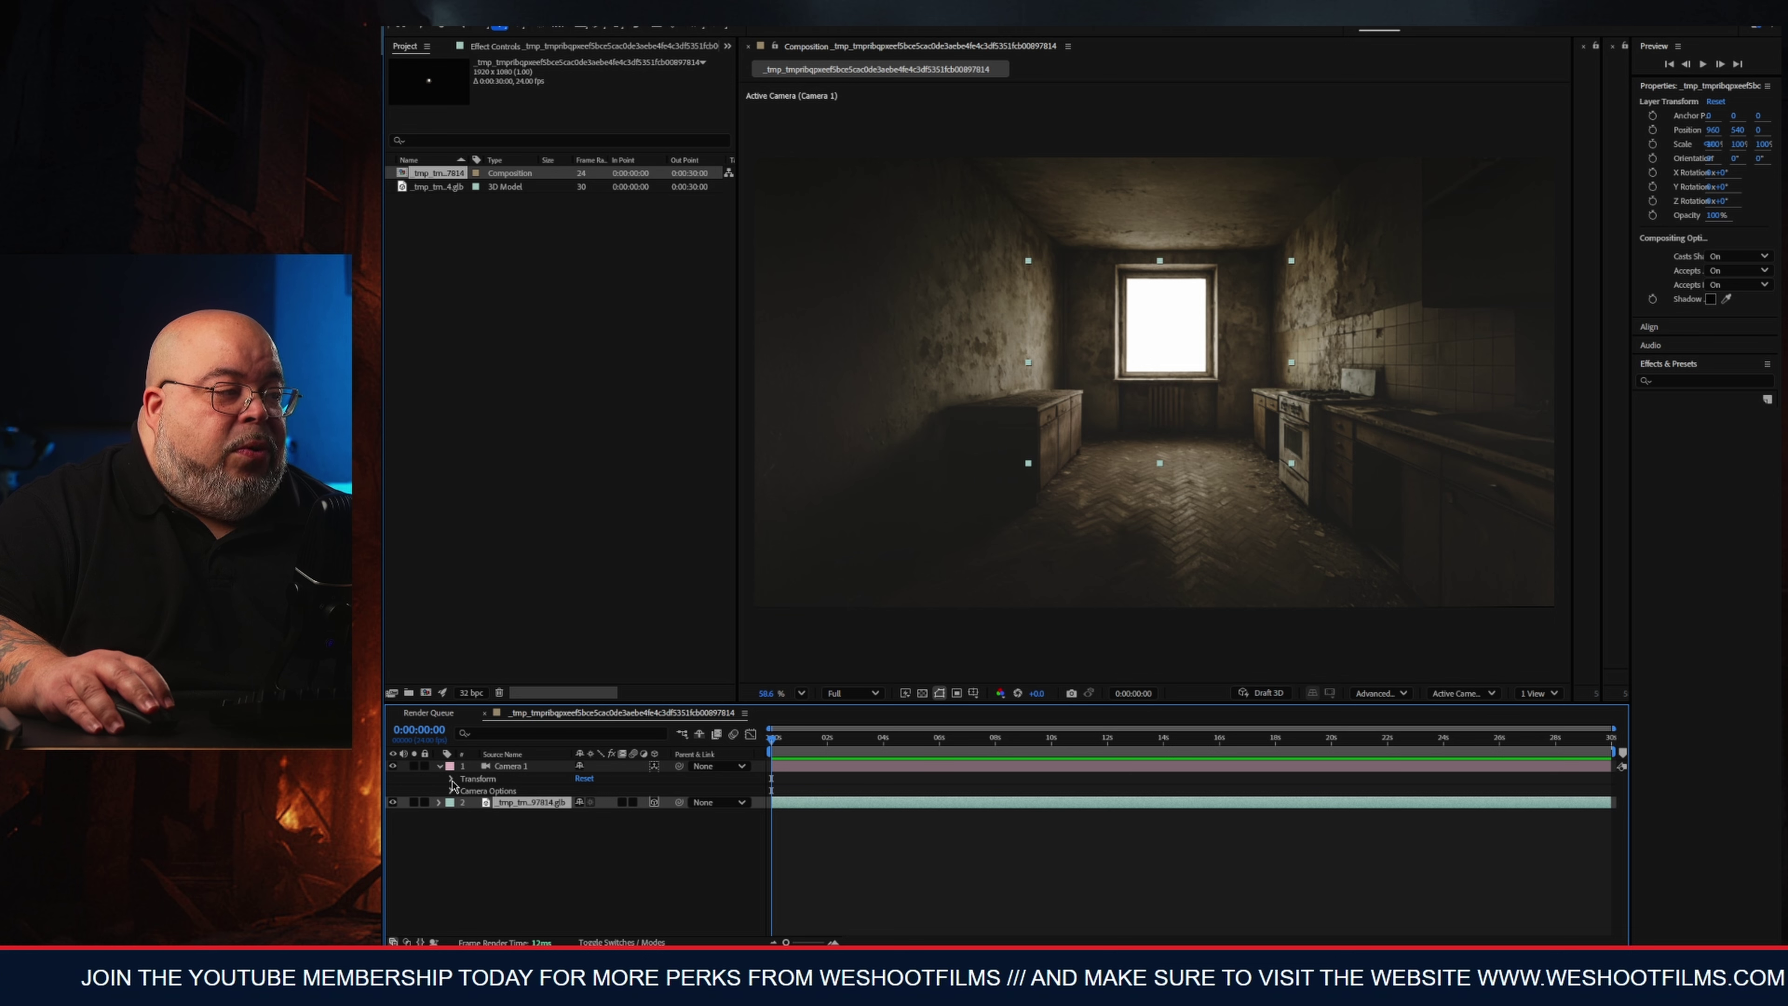
{"action": "left_click", "coordinate": [451, 778]}
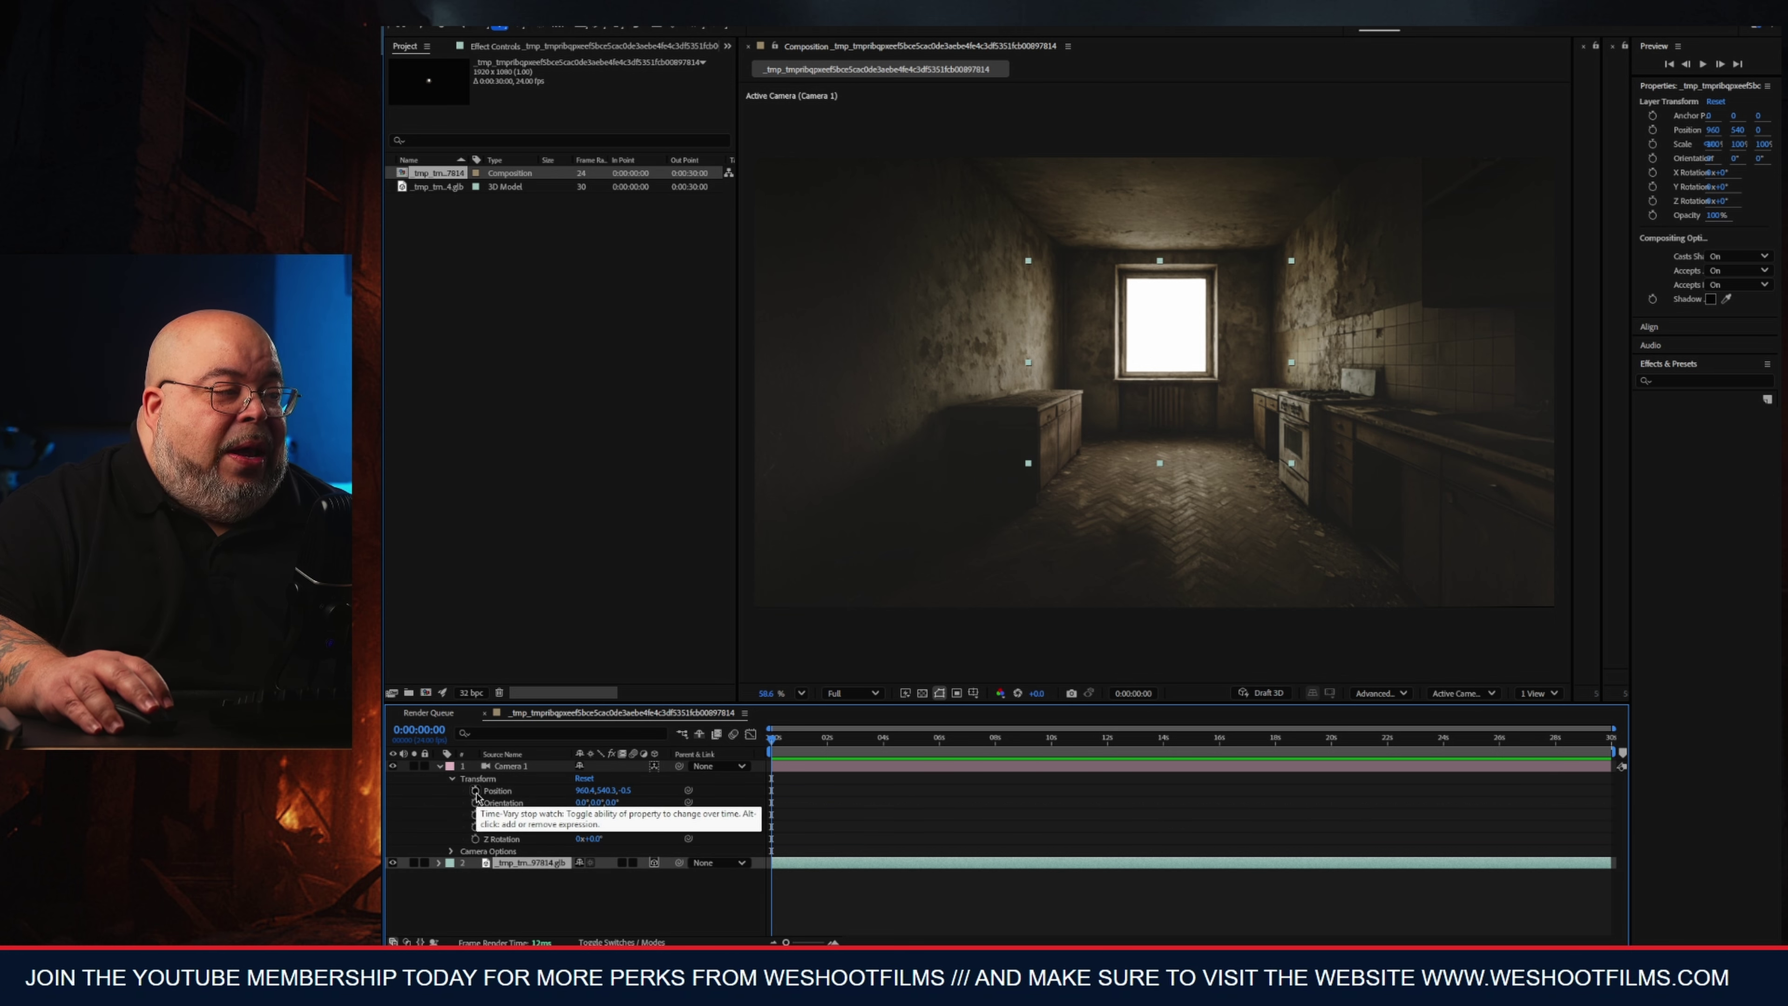
{"action": "left_click", "coordinate": [476, 791]}
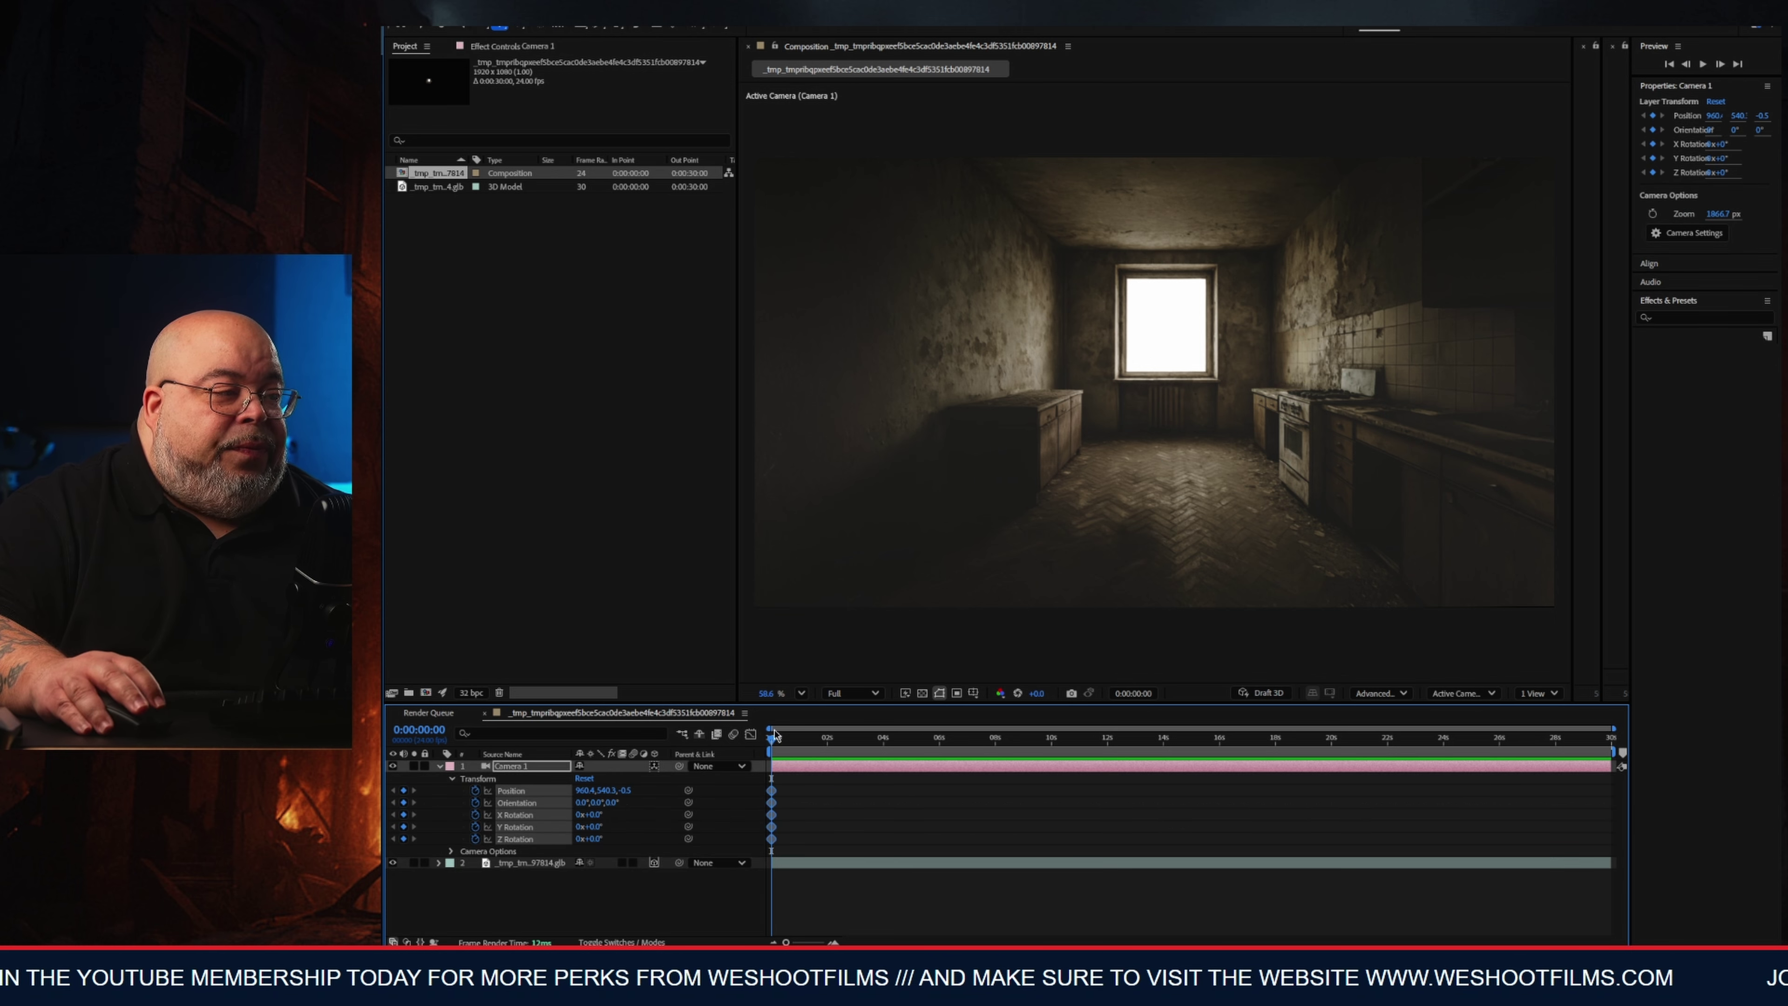
Keyframe Camera 1's Z position at 66.5 at 0:00:09:00 and at 0.5 at 0:00:19:11.
{"action": "left_click_drag", "start_coordinate": [775, 735], "coordinate": [1025, 751]}
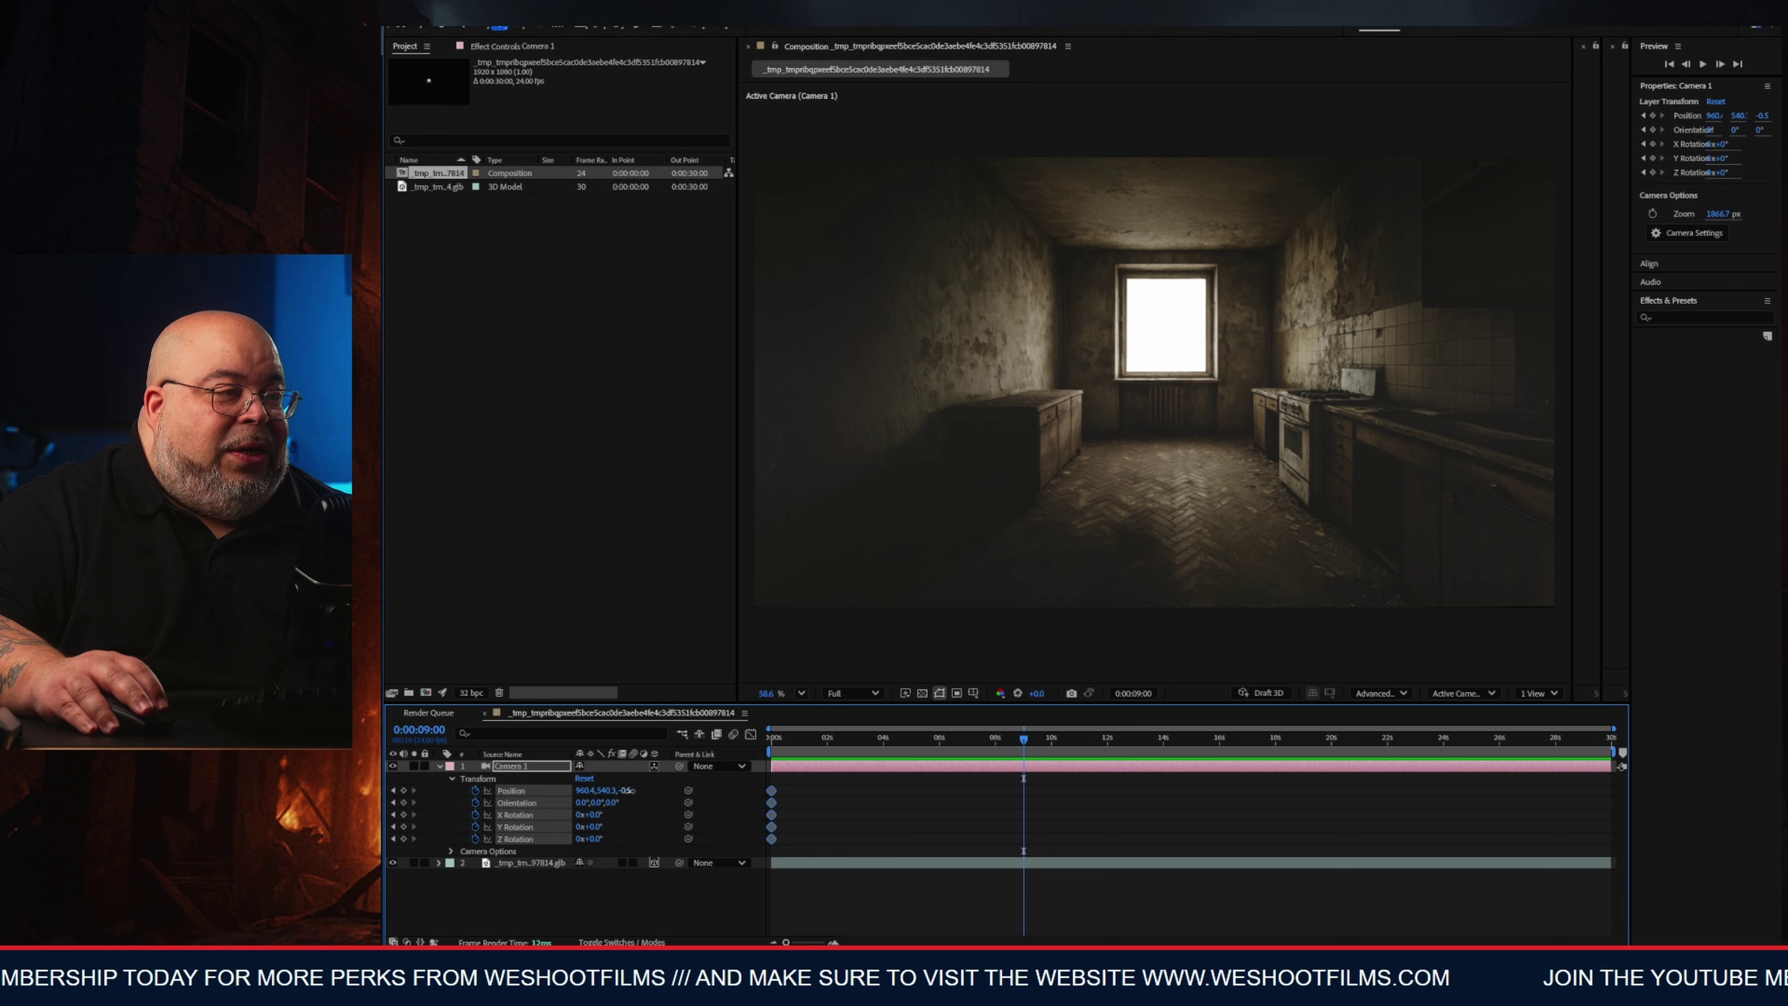
{"action": "mouse_move", "coordinate": [628, 790]}
{"action": "left_mouse_down"}
{"action": "mouse_move", "coordinate": [736, 777]}
{"action": "mouse_move", "coordinate": [617, 774]}
{"action": "mouse_move", "coordinate": [651, 765]}
{"action": "left_mouse_up"}
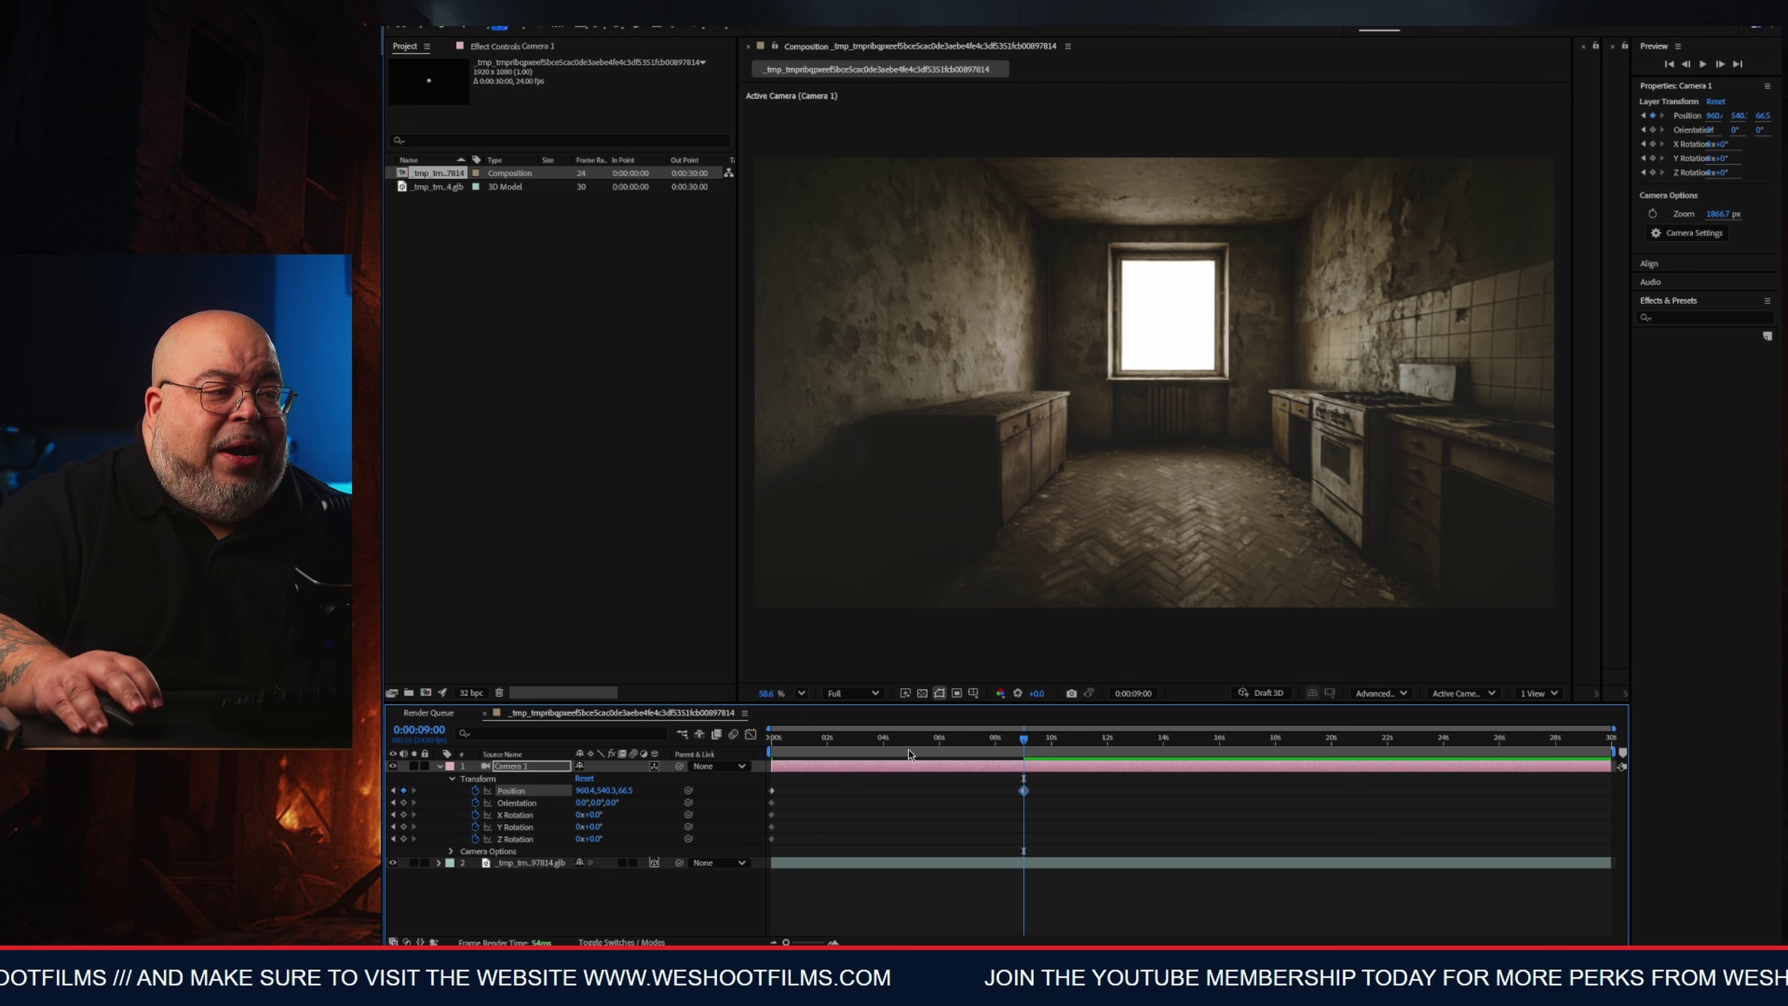
{"action": "left_click", "coordinate": [765, 757]}
{"action": "left_click_drag", "start_coordinate": [765, 757], "coordinate": [1318, 748]}
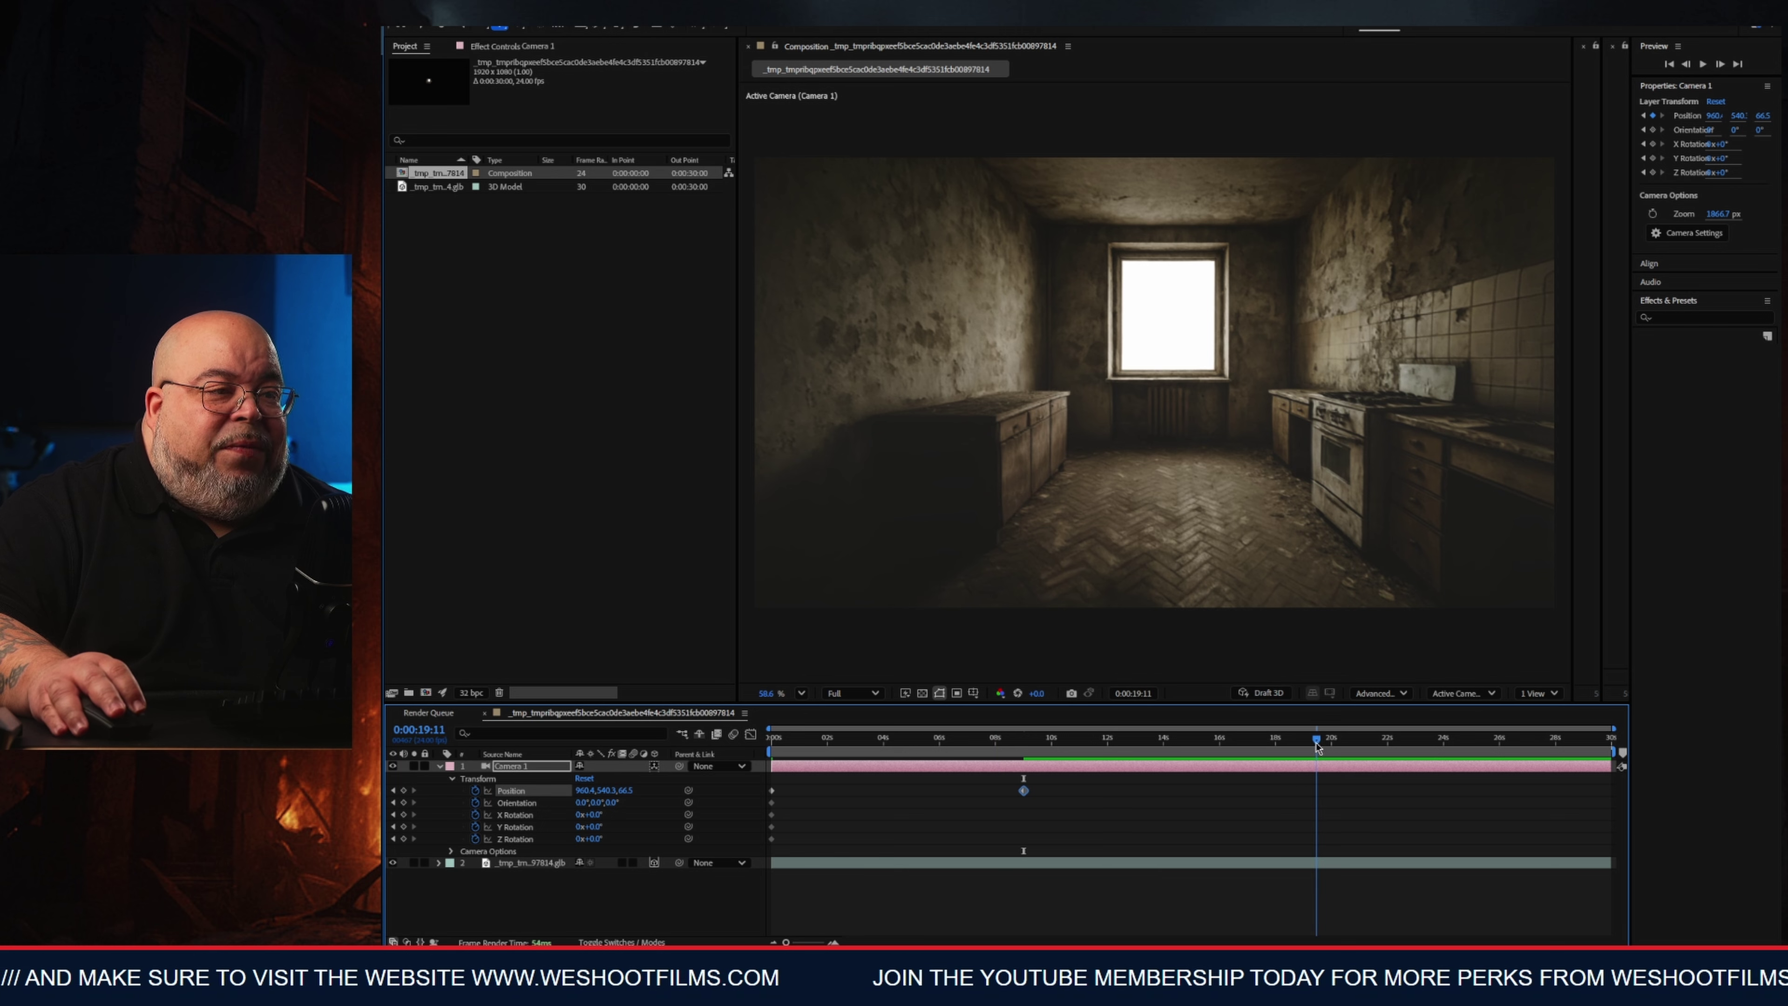
{"action": "left_click_drag", "start_coordinate": [626, 790], "coordinate": [582, 790]}
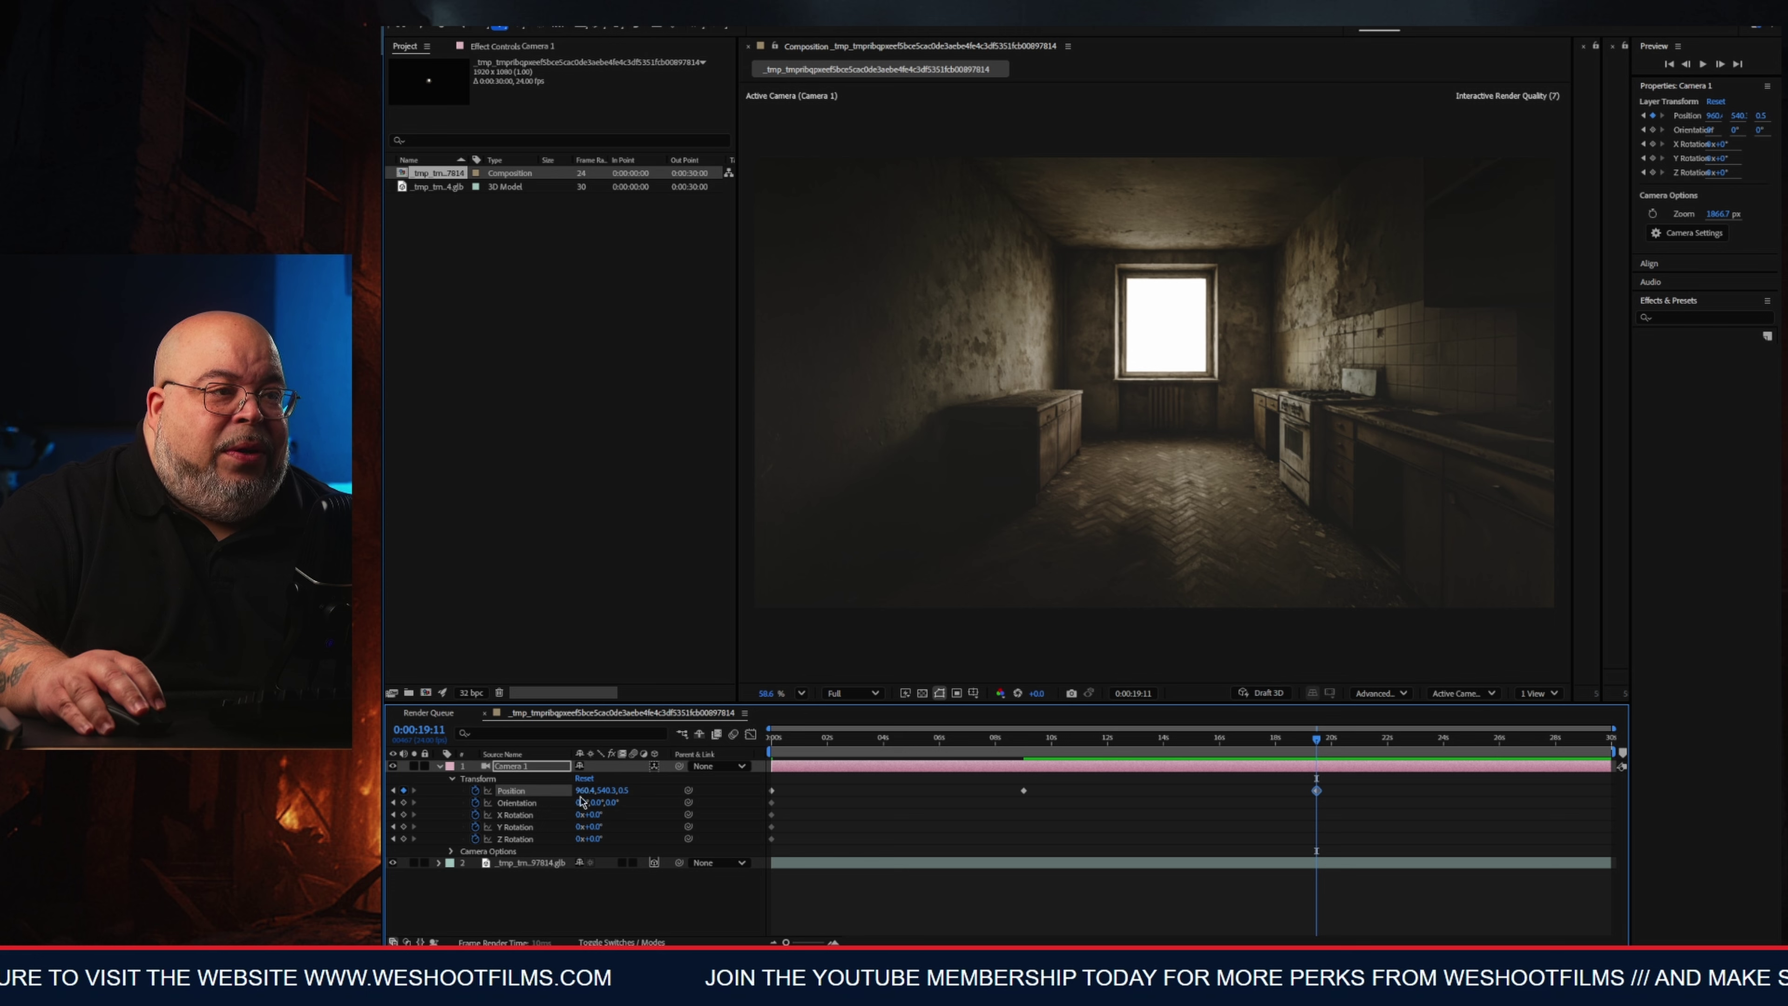
Preview the camera move from the start of the composition.
{"action": "left_click_drag", "start_coordinate": [1315, 748], "coordinate": [943, 748]}
{"action": "key", "text": "Home"}
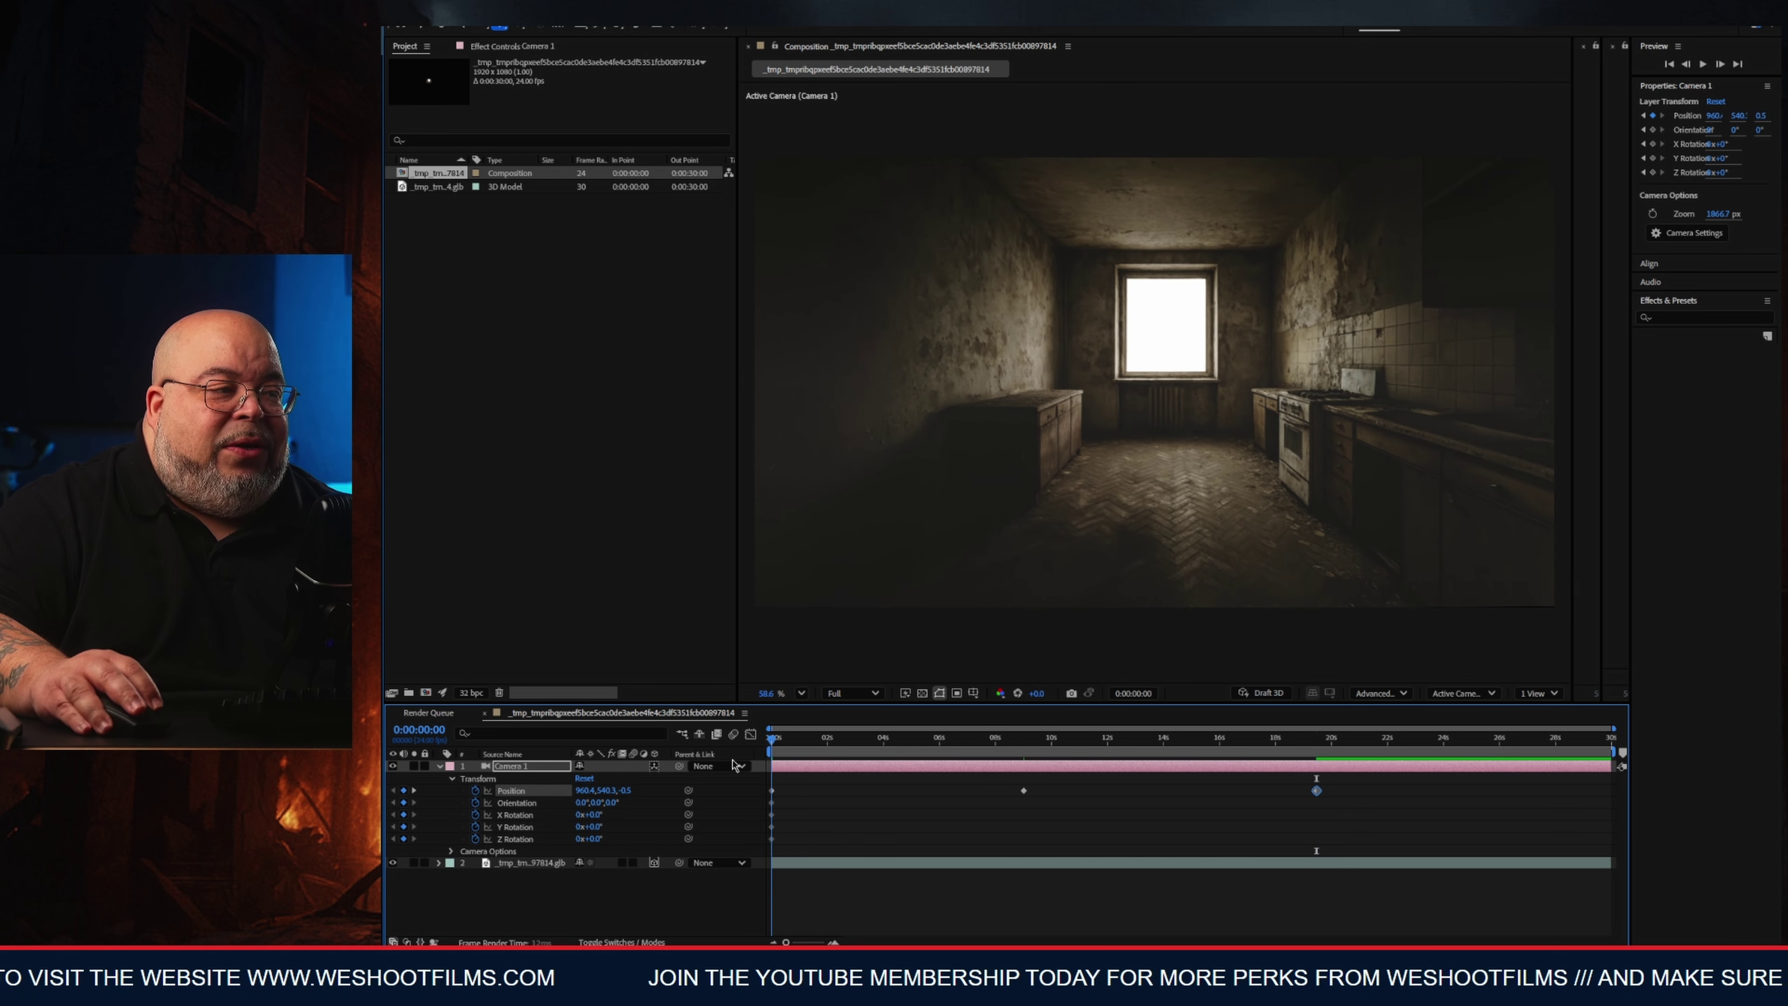
{"action": "key", "text": "space"}
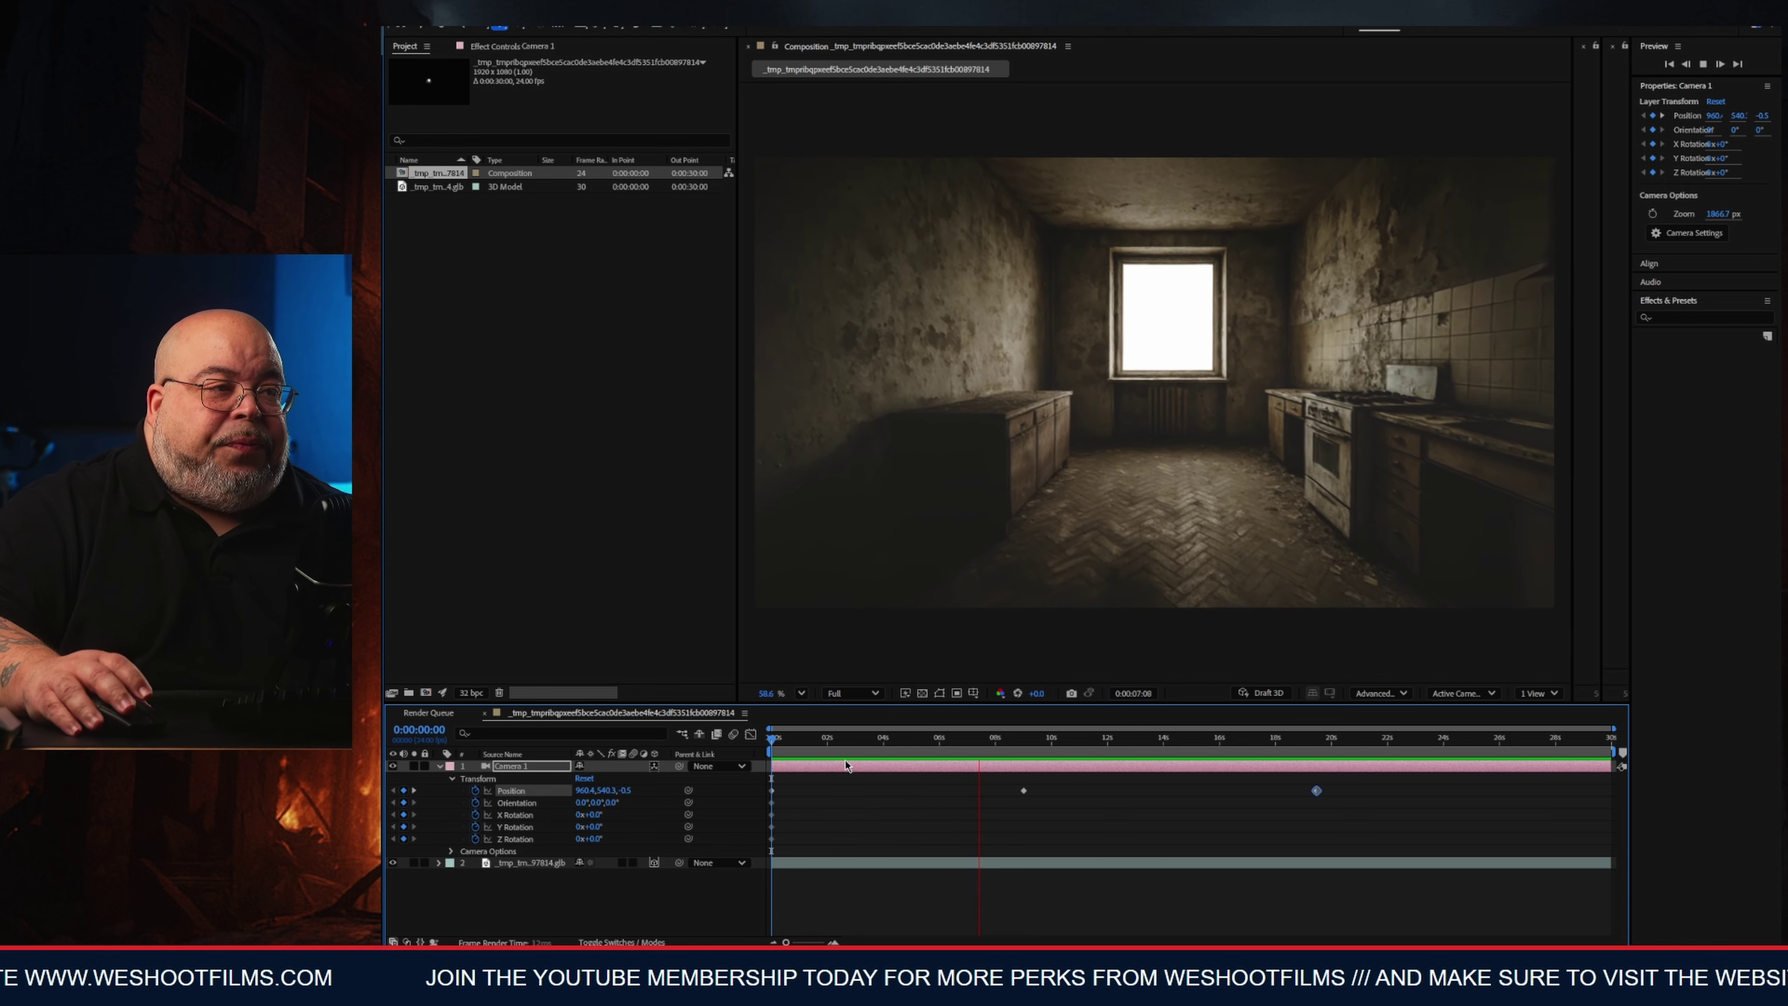
End the work area at about 20 seconds and trim the composition to the work area.
{"action": "left_click_drag", "start_coordinate": [1000, 738], "coordinate": [1333, 782]}
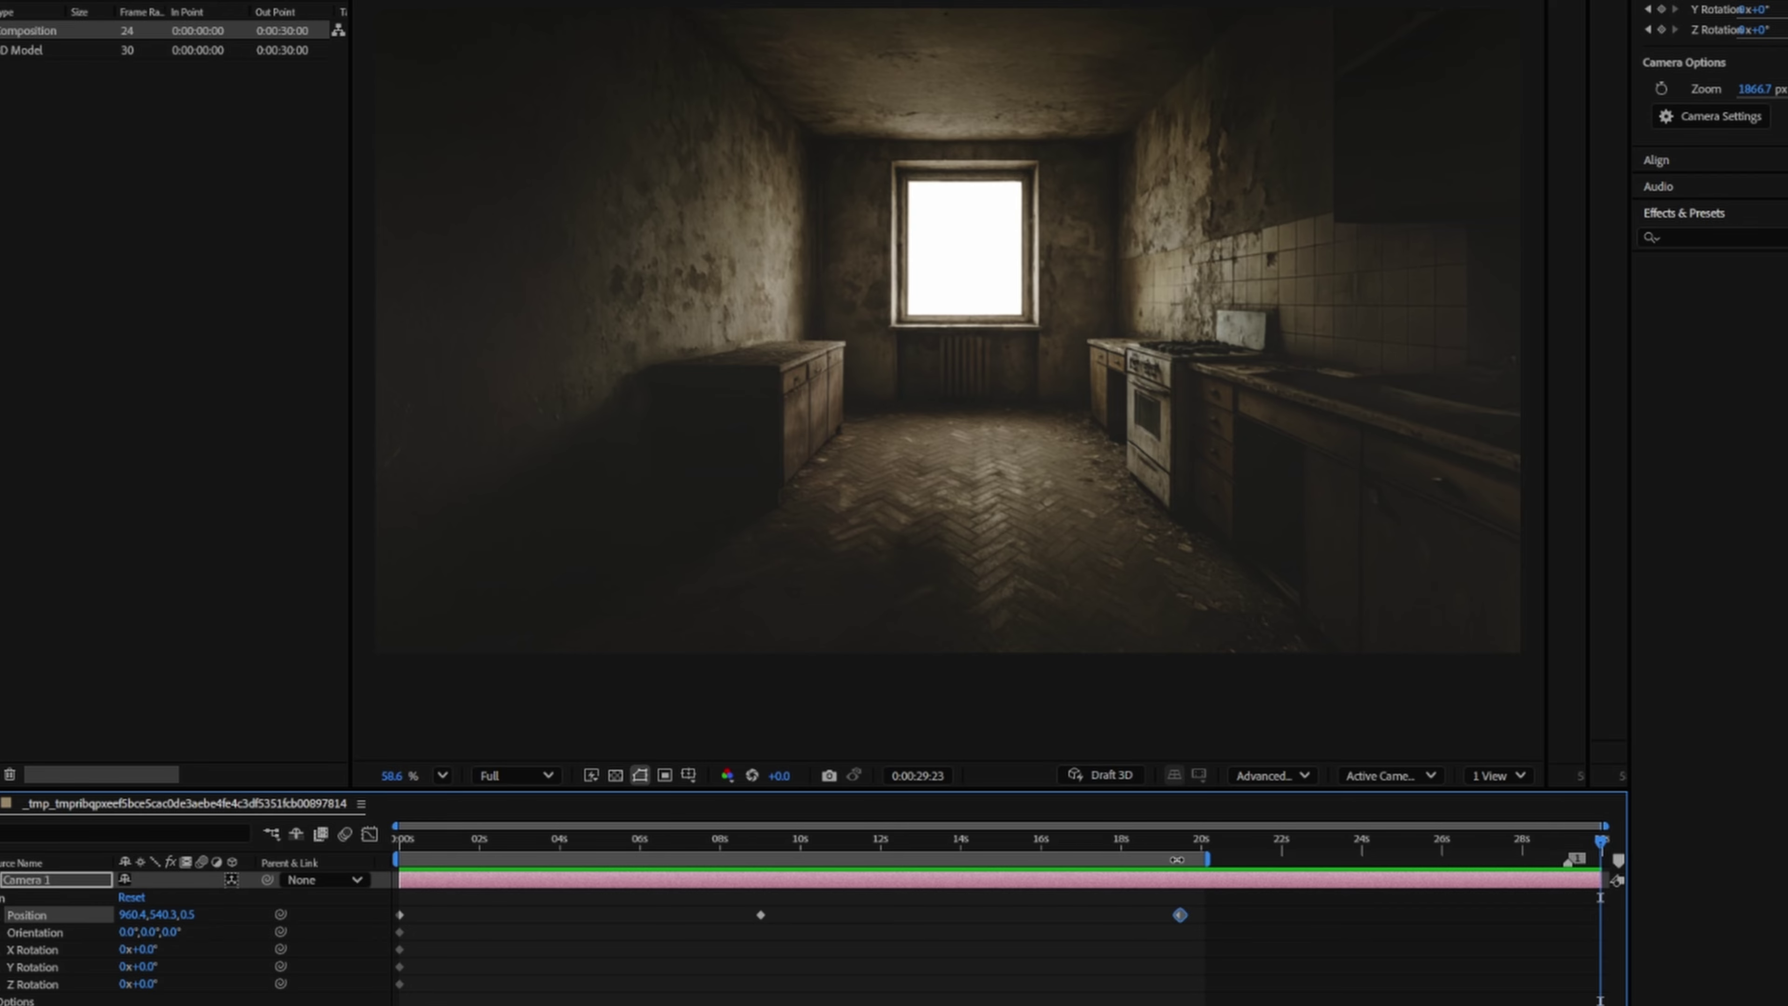
{"action": "right_click", "coordinate": [1177, 860]}
{"action": "left_click", "coordinate": [1200, 916]}
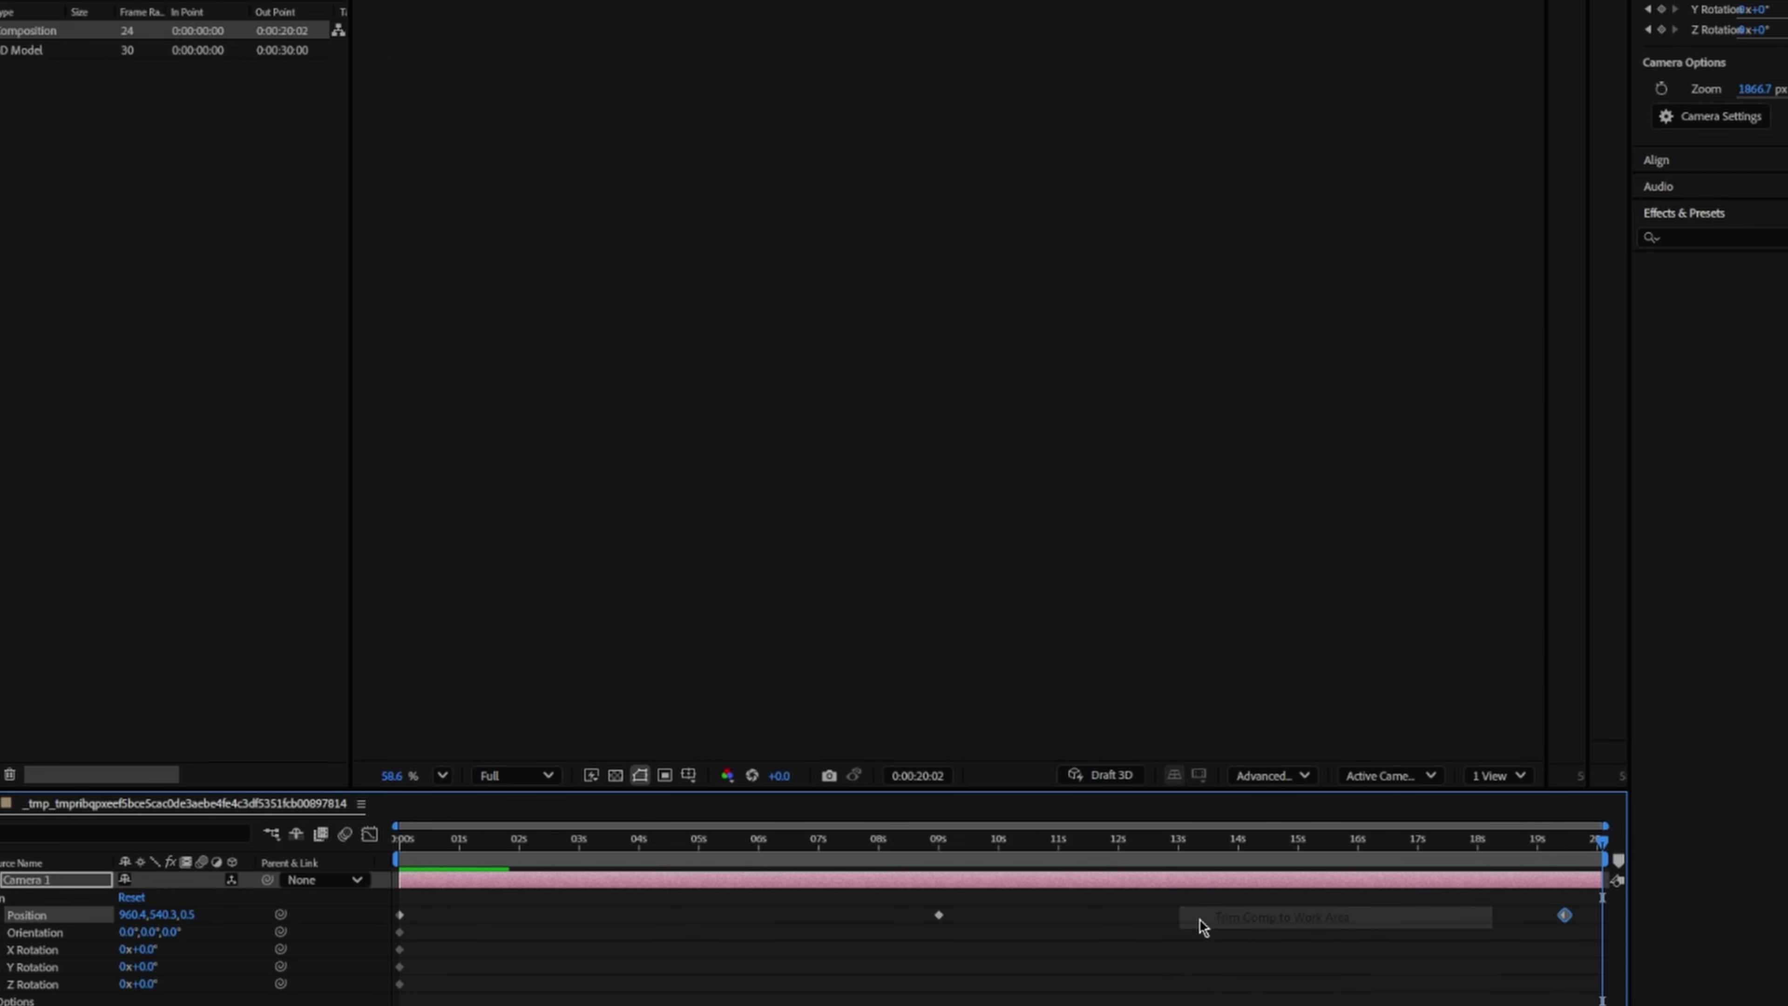
Scrub through the trimmed timeline, return to 0:00:00:00, and collapse Camera 1's properties.
{"action": "left_click", "coordinate": [501, 848]}
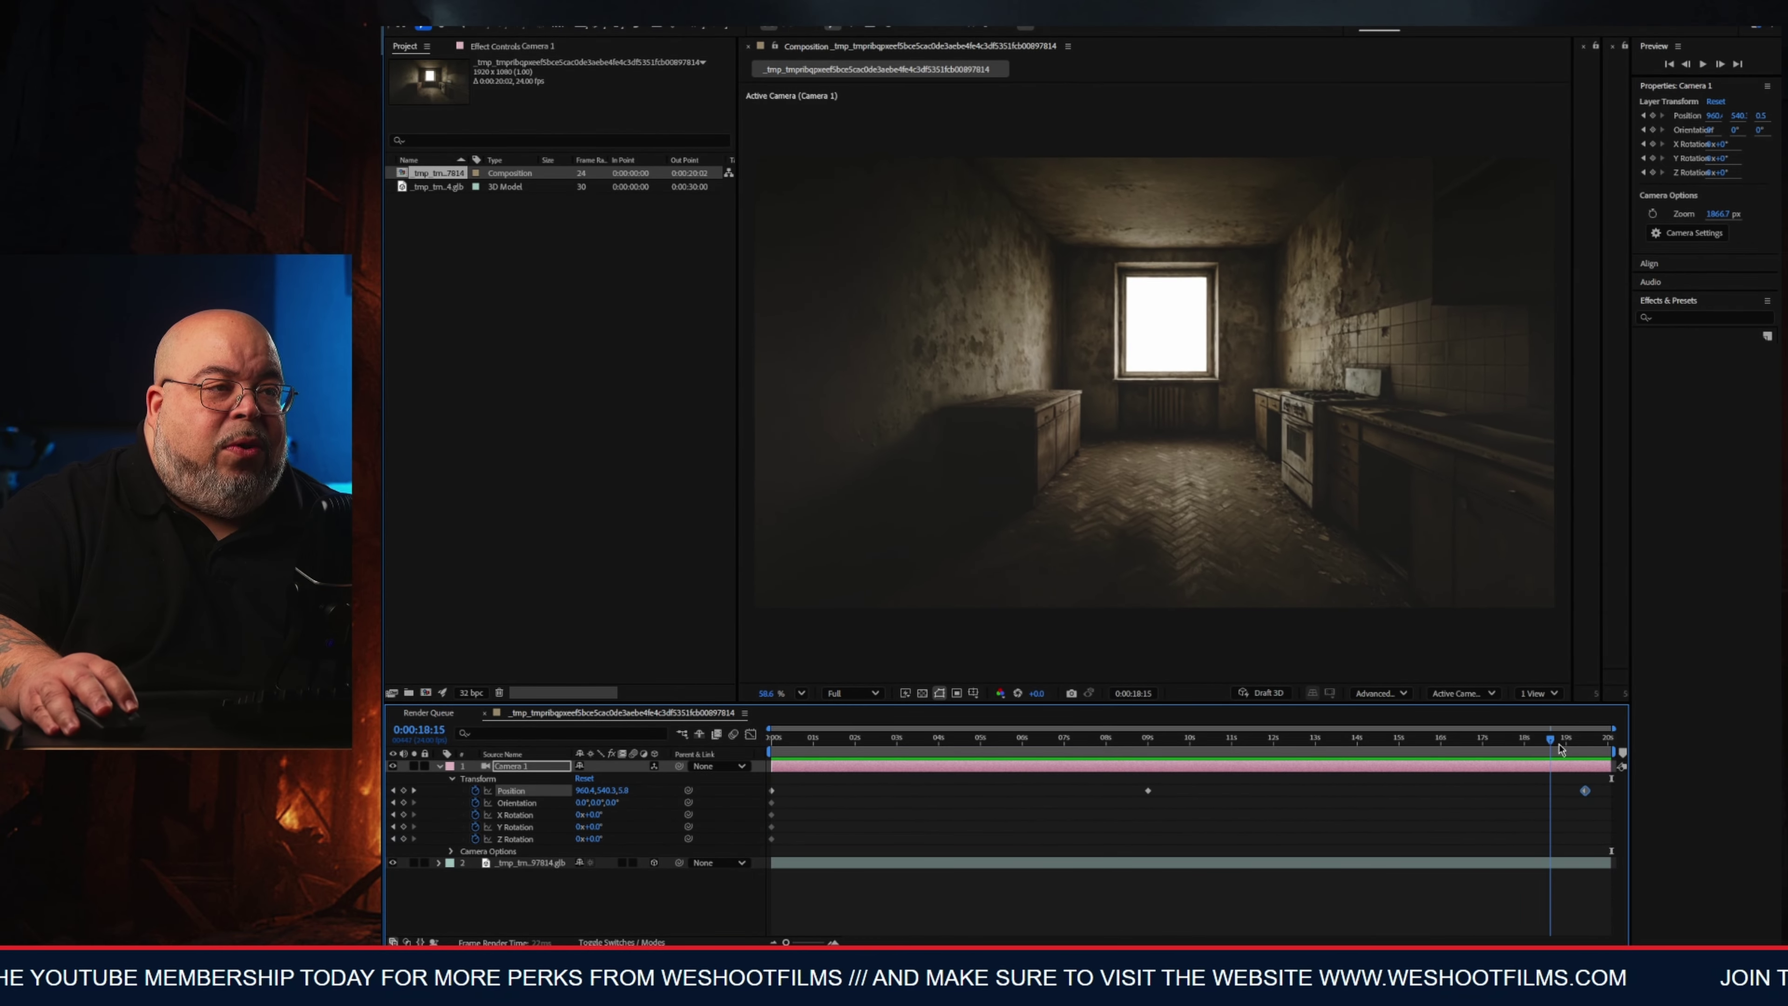
{"action": "key", "text": "Home"}
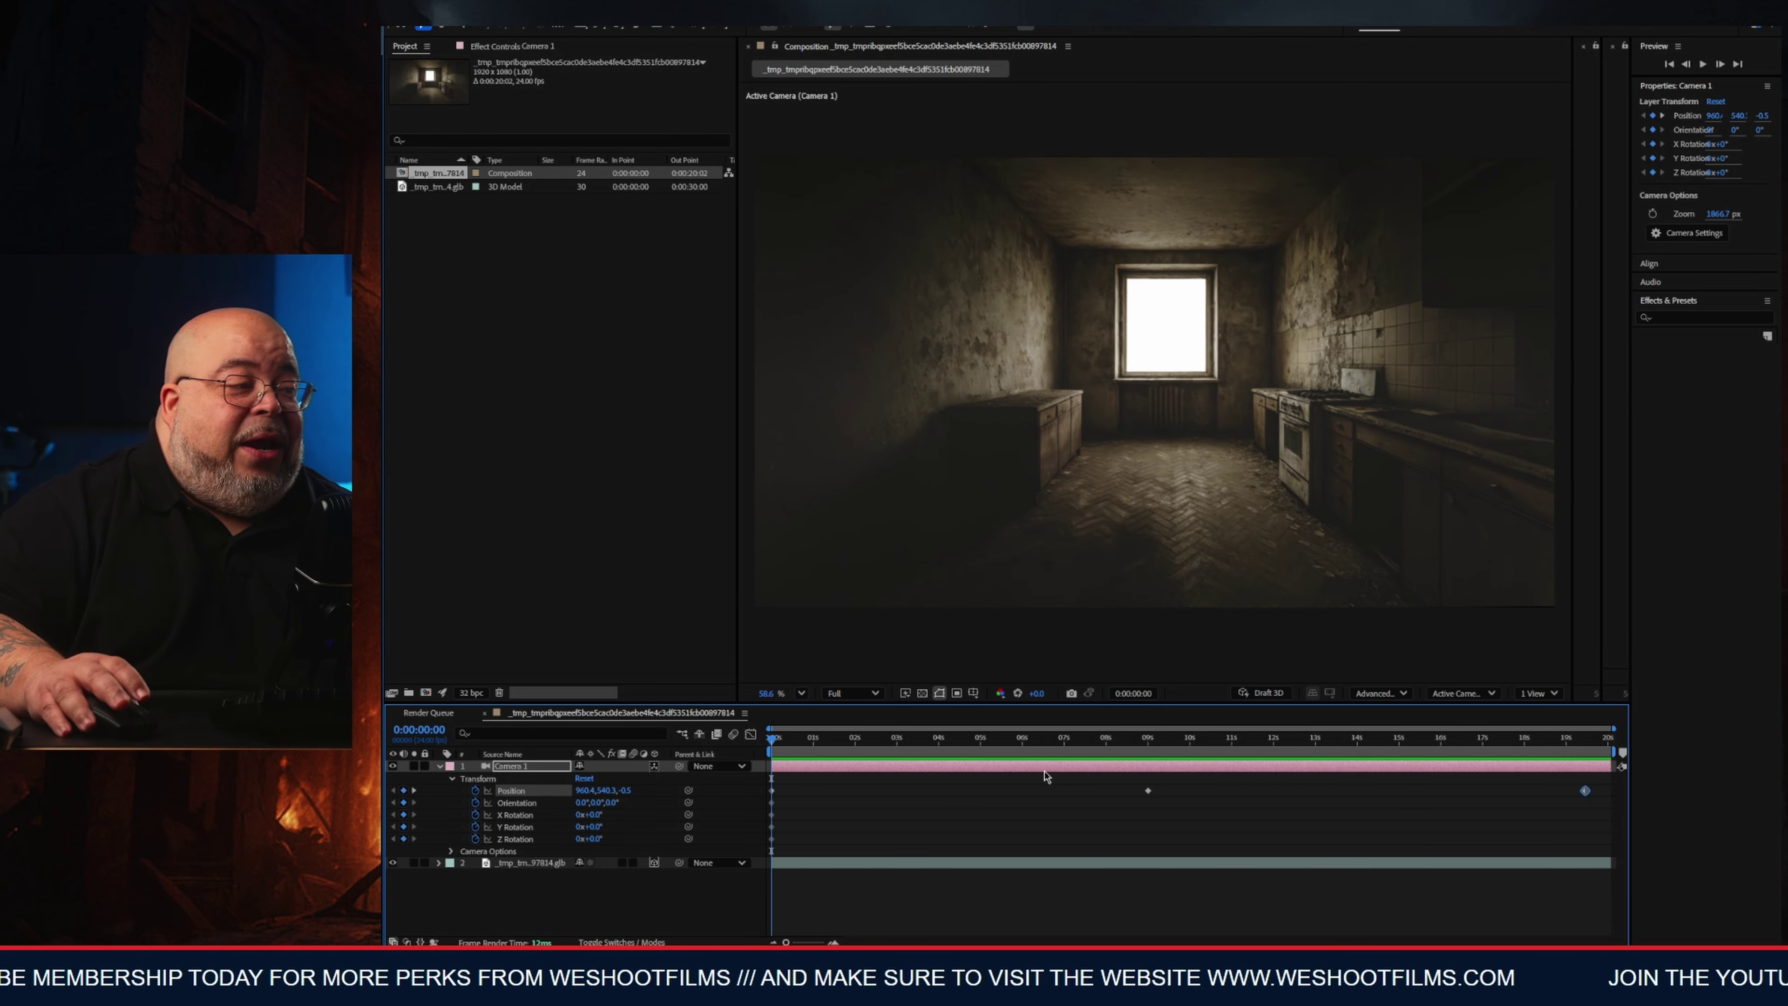
{"action": "key", "text": "u"}
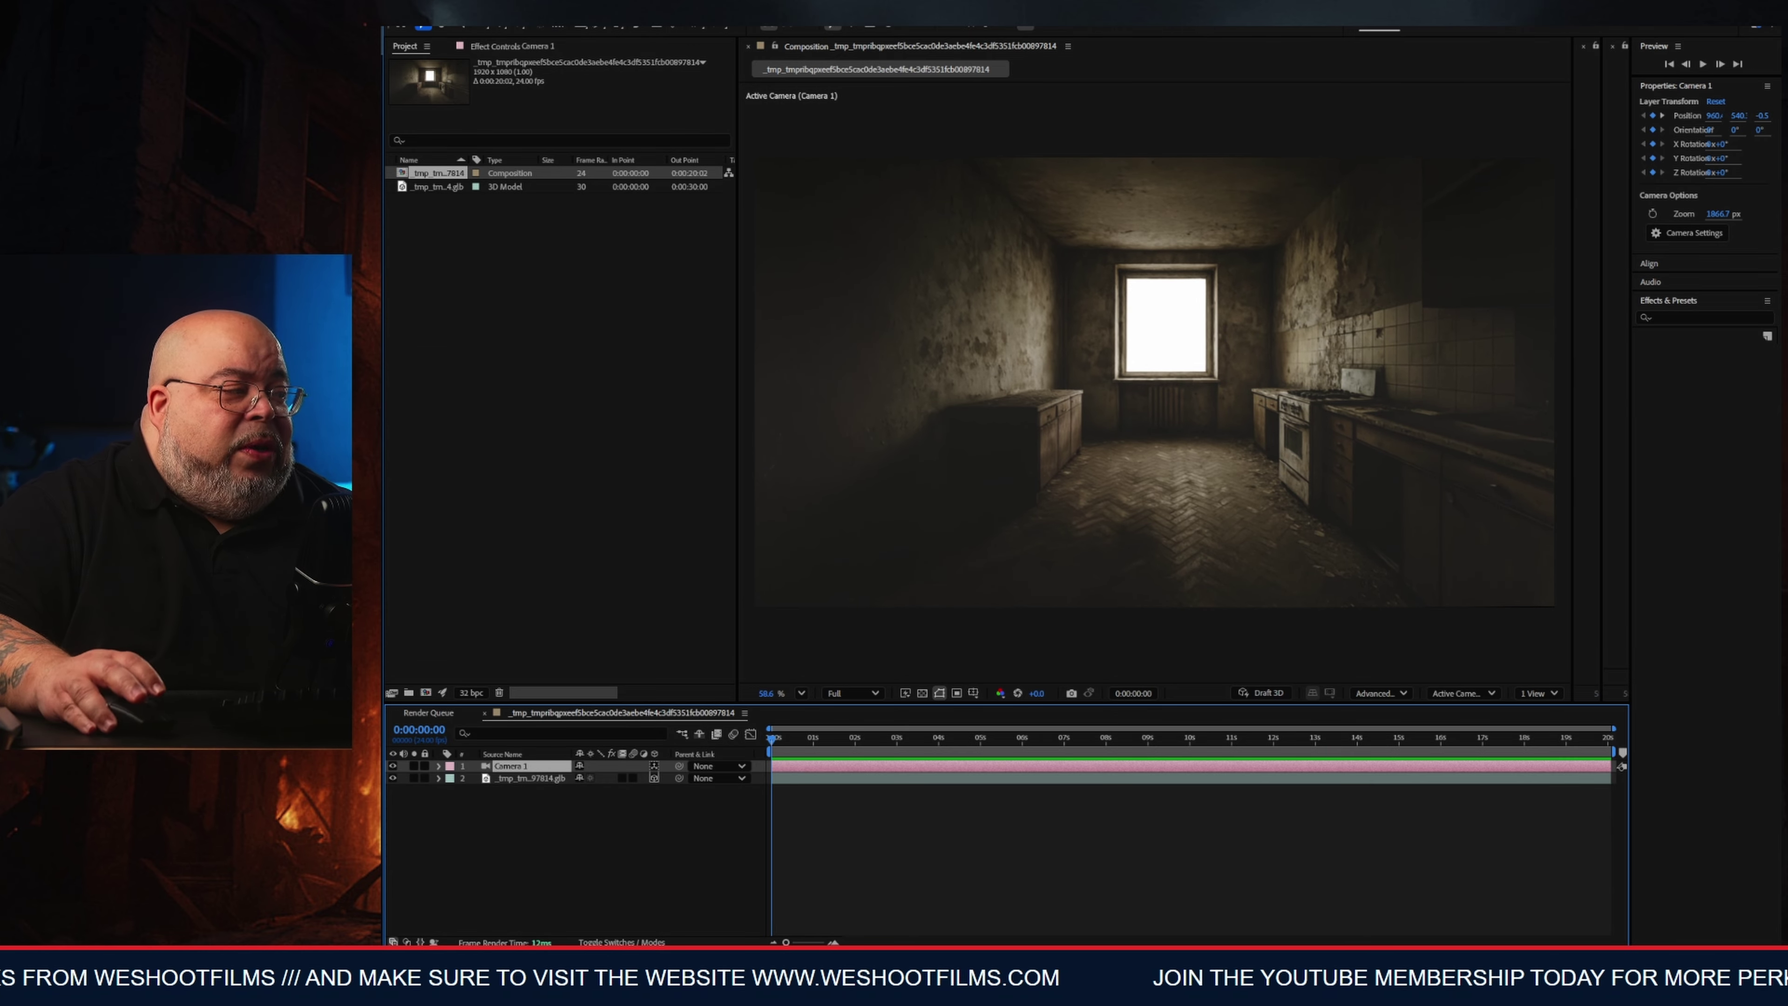
Import the green-screen clip Front_Wide.mov into the project and rename it cas.
{"action": "left_click_drag", "start_coordinate": [577, 597], "coordinate": [507, 327]}
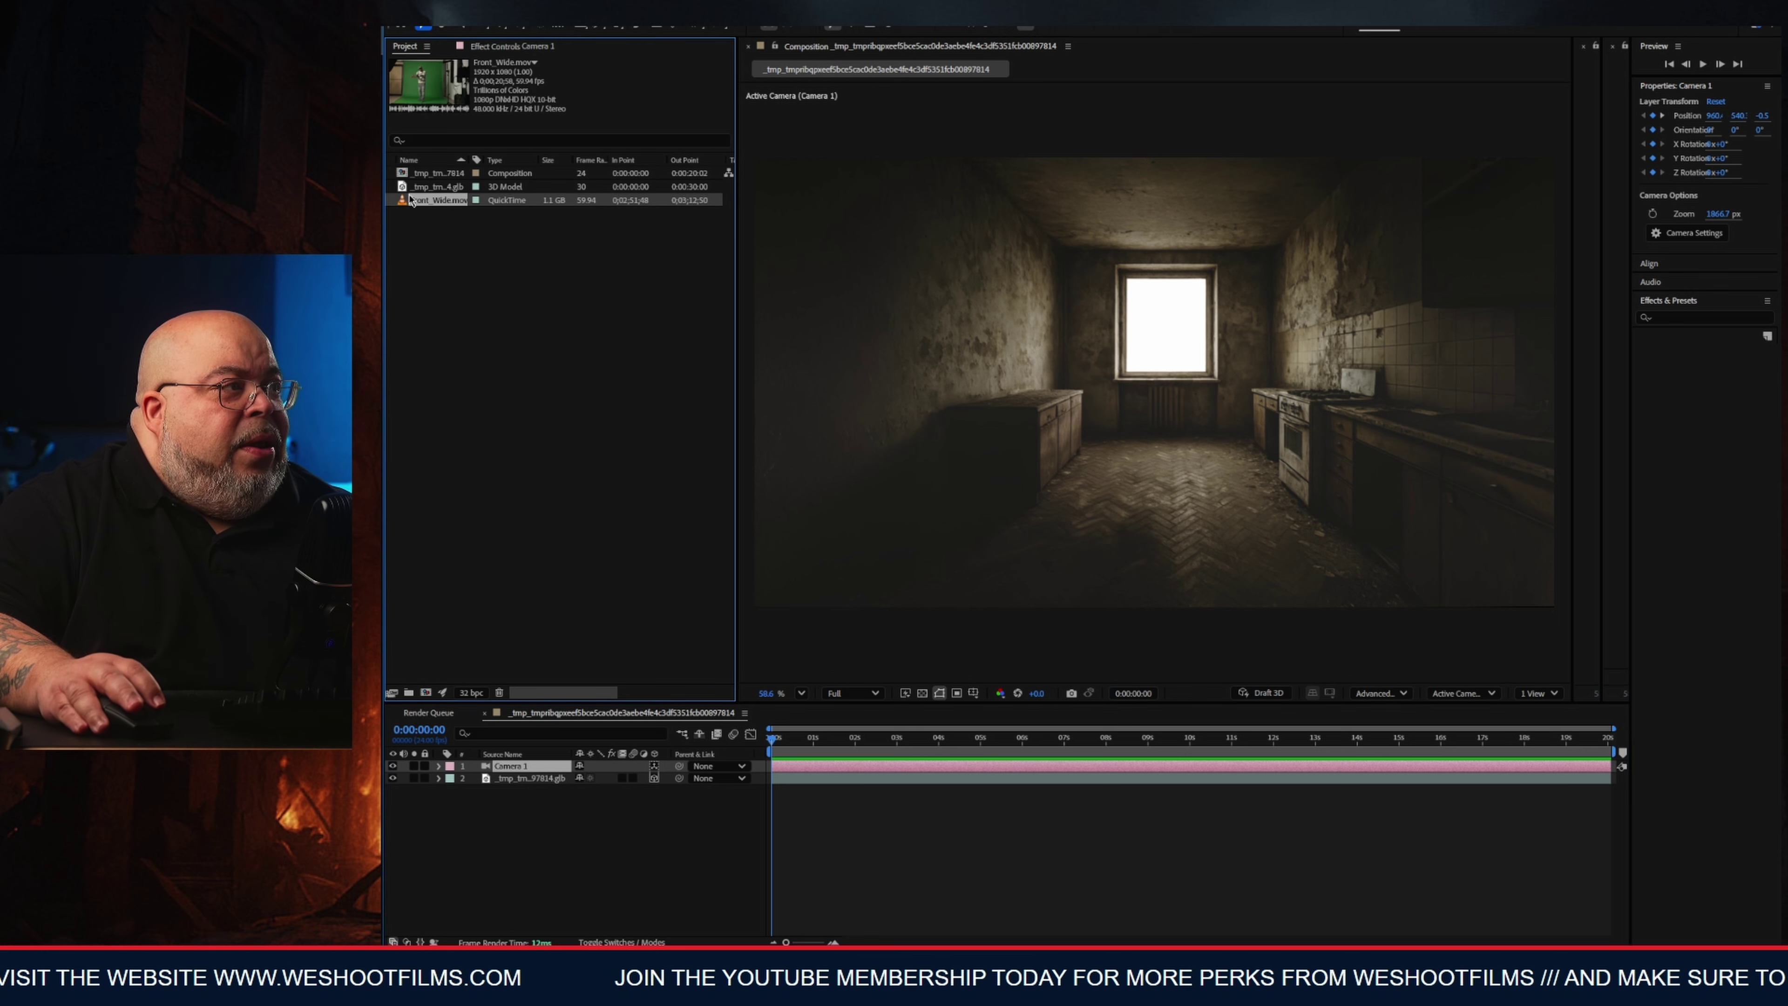
{"action": "right_click", "coordinate": [434, 204]}
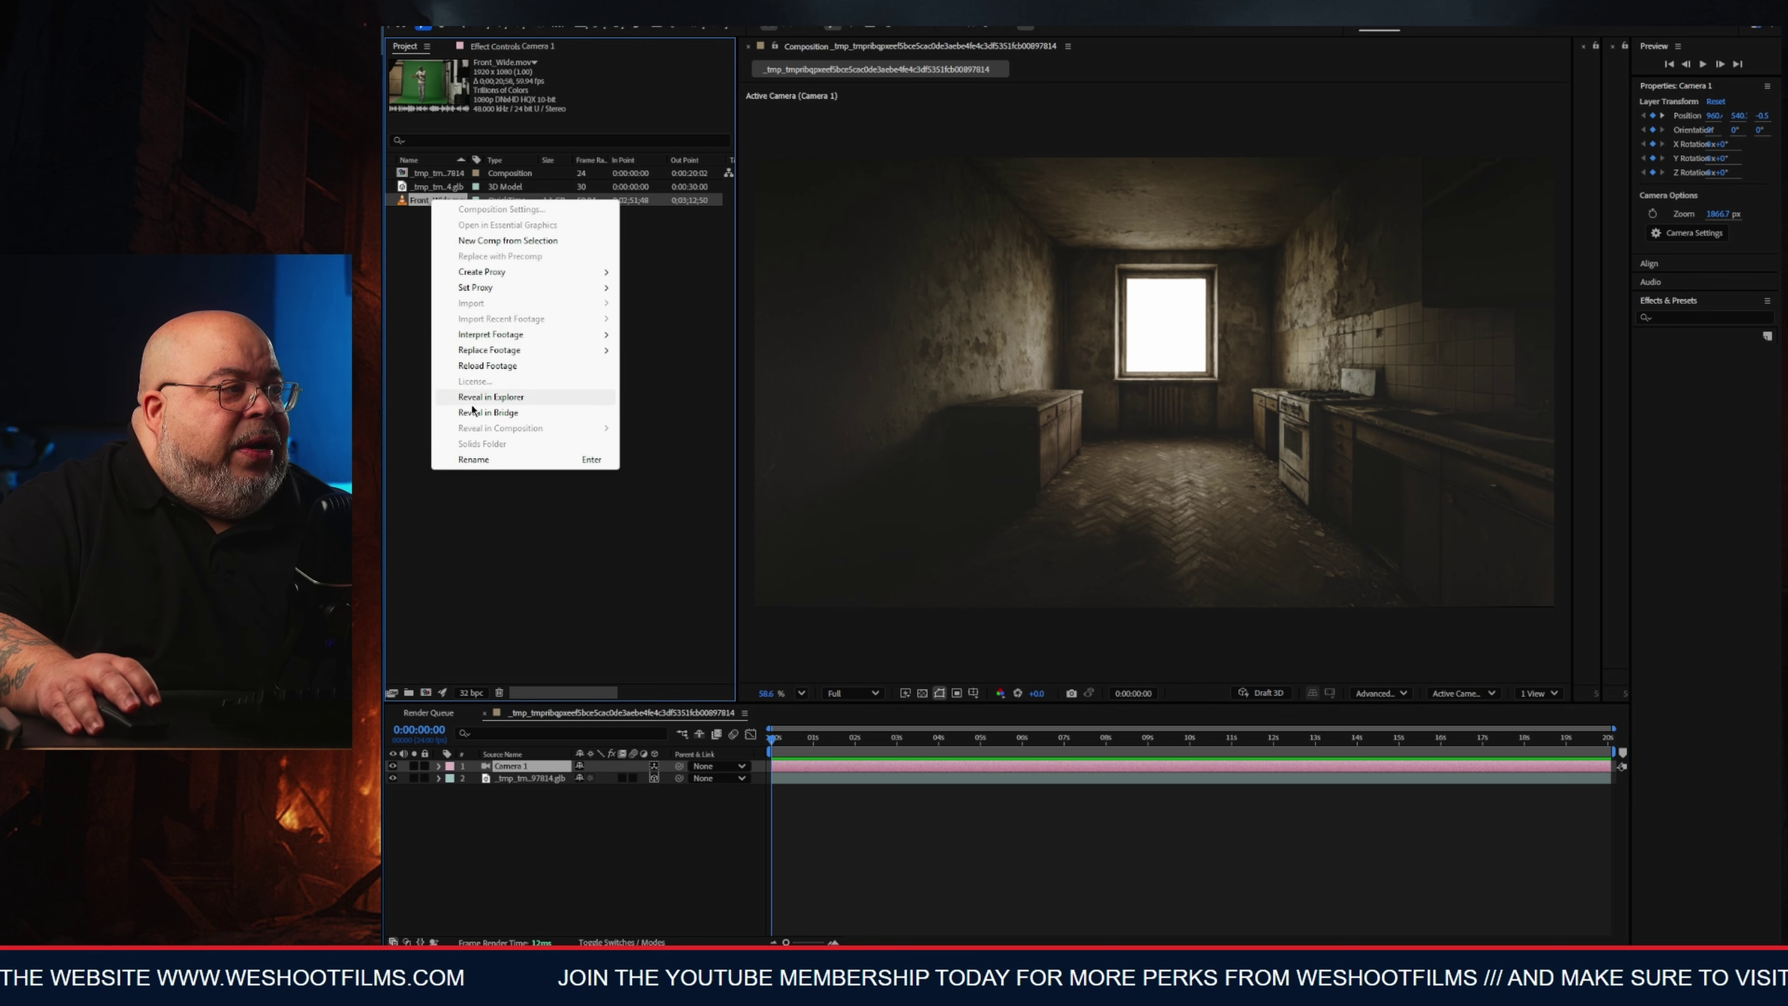
{"action": "left_click", "coordinate": [483, 462]}
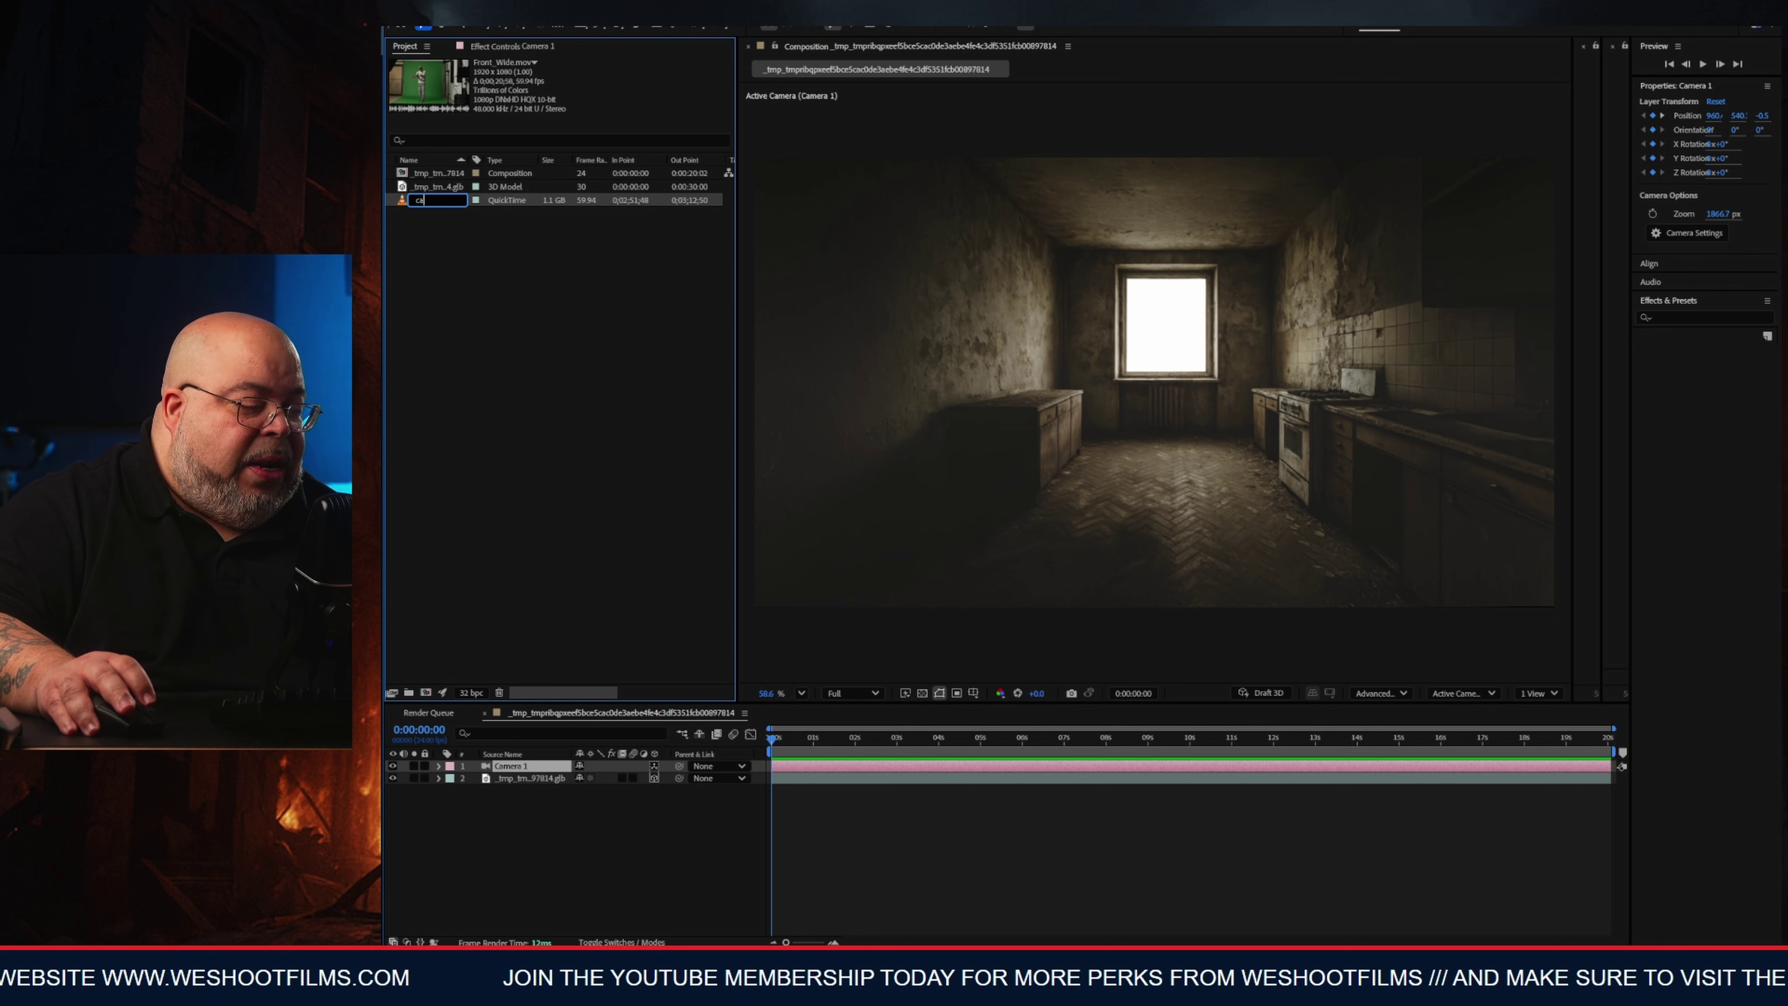
{"action": "type", "text": "cas"}
{"action": "left_click", "coordinate": [471, 501]}
Create a new composition from the cas footage.
{"action": "left_click", "coordinate": [417, 202]}
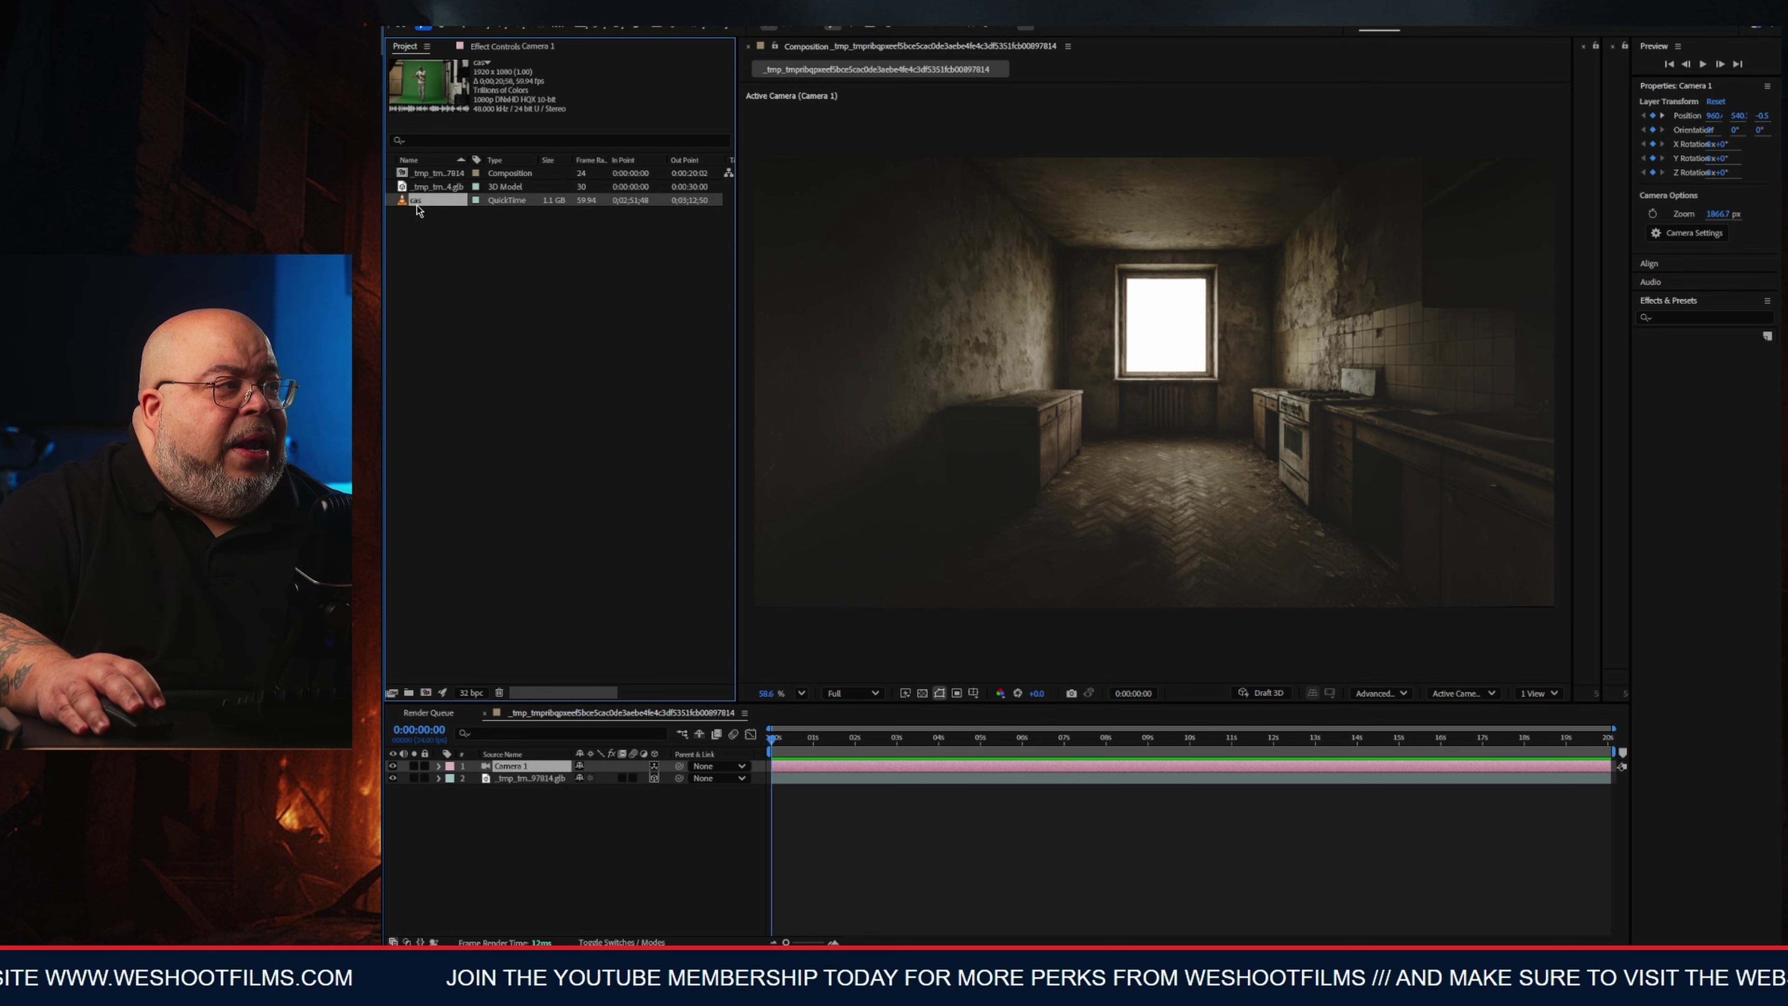
{"action": "left_click_drag", "start_coordinate": [437, 208], "coordinate": [483, 463]}
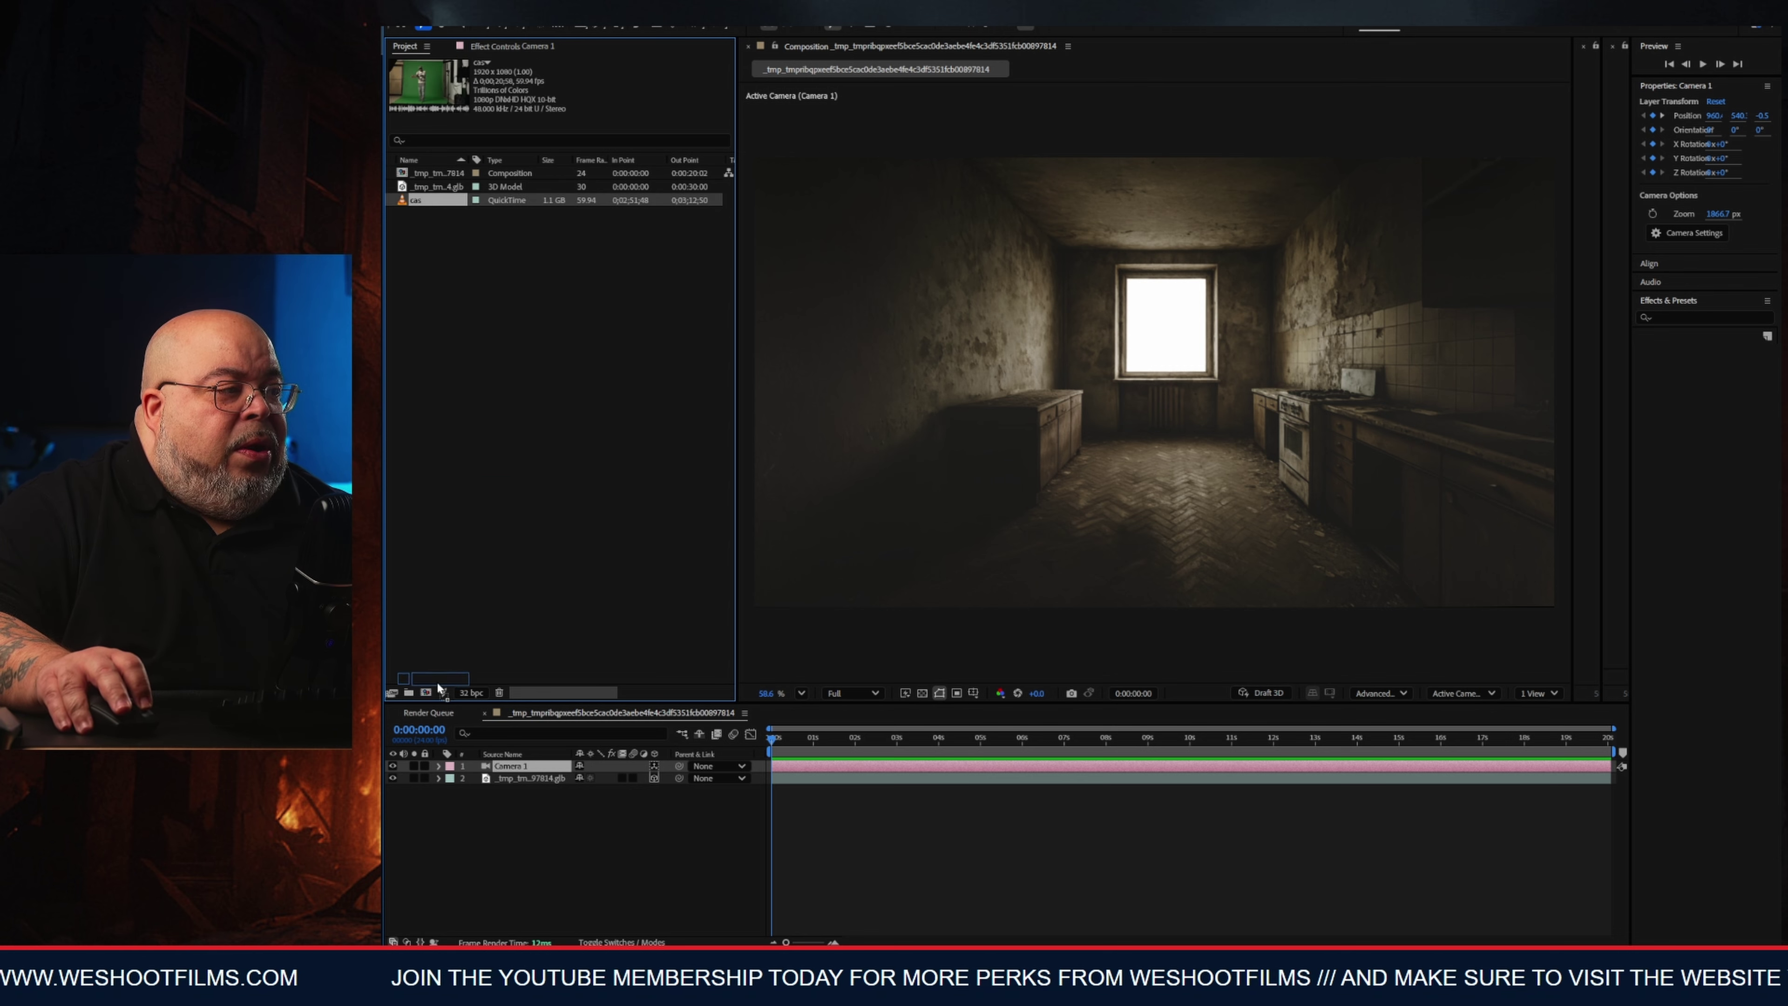
{"action": "left_click_drag", "start_coordinate": [432, 695], "coordinate": [427, 693]}
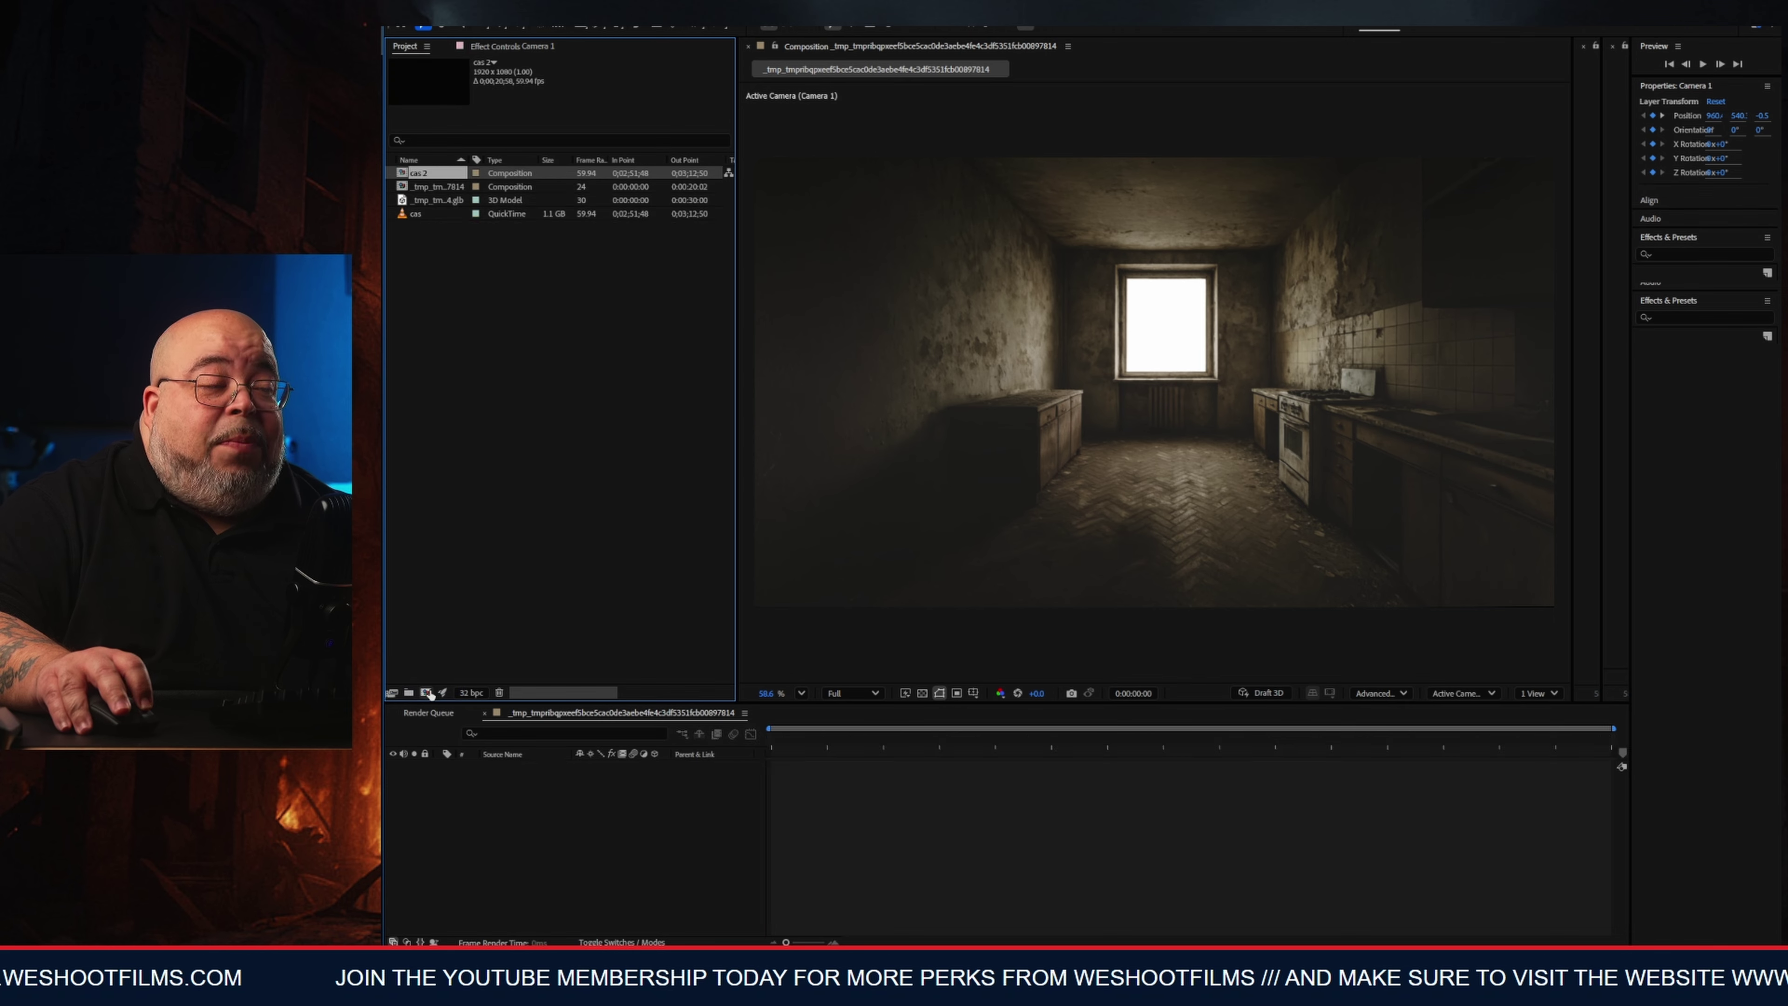
Draw a rectangular mask on the cas layer around the performer, keeping only the clean green backdrop.
{"action": "scroll", "coordinate": [1057, 374], "scroll_direction": "up", "scroll_amount": 1}
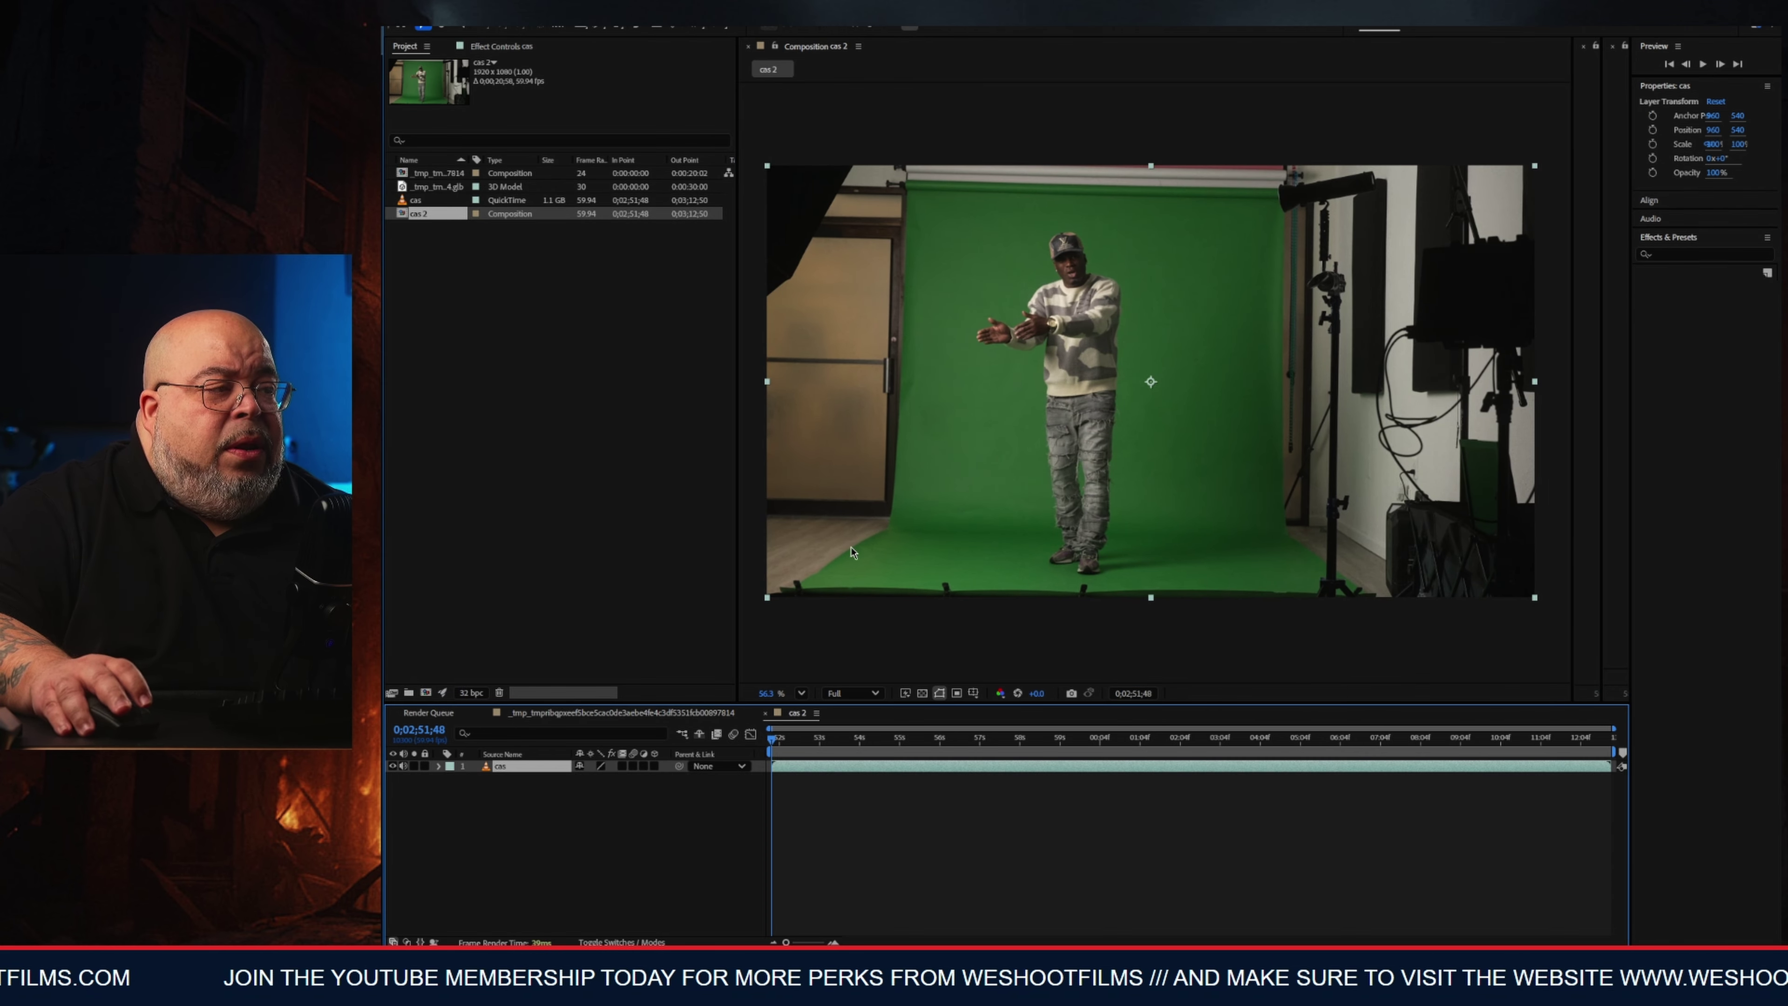
{"action": "left_click", "coordinate": [659, 713]}
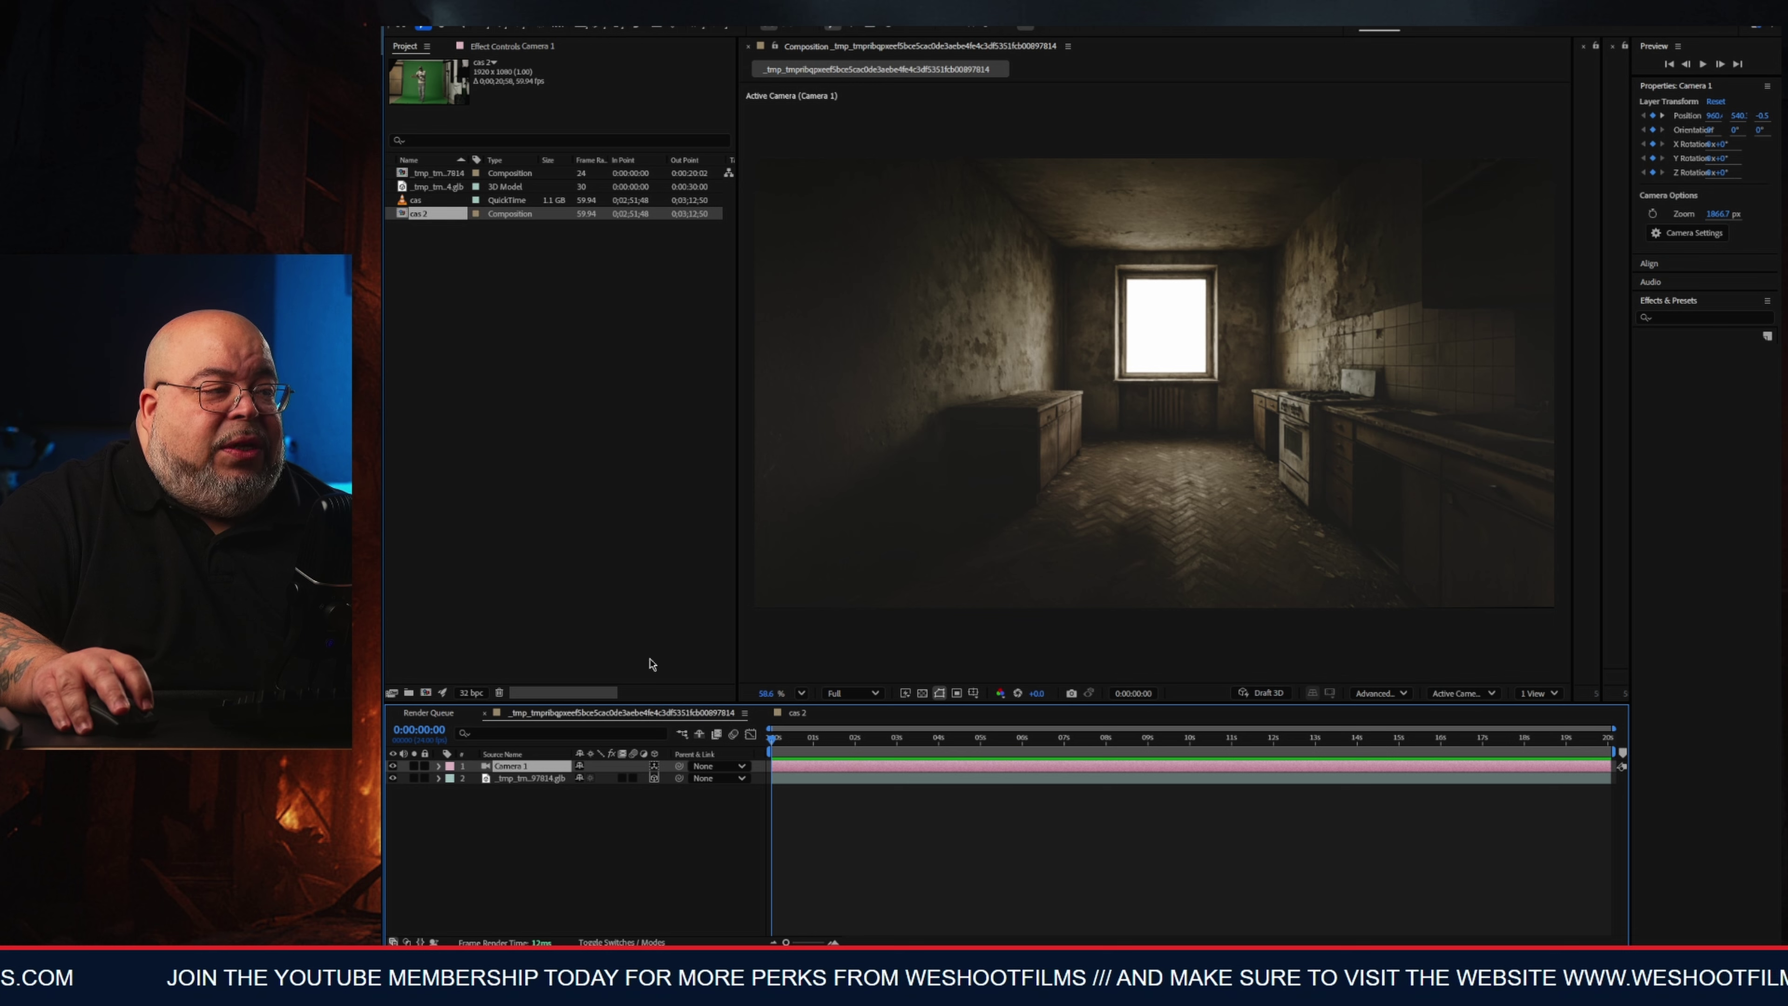
{"action": "left_click", "coordinate": [798, 714]}
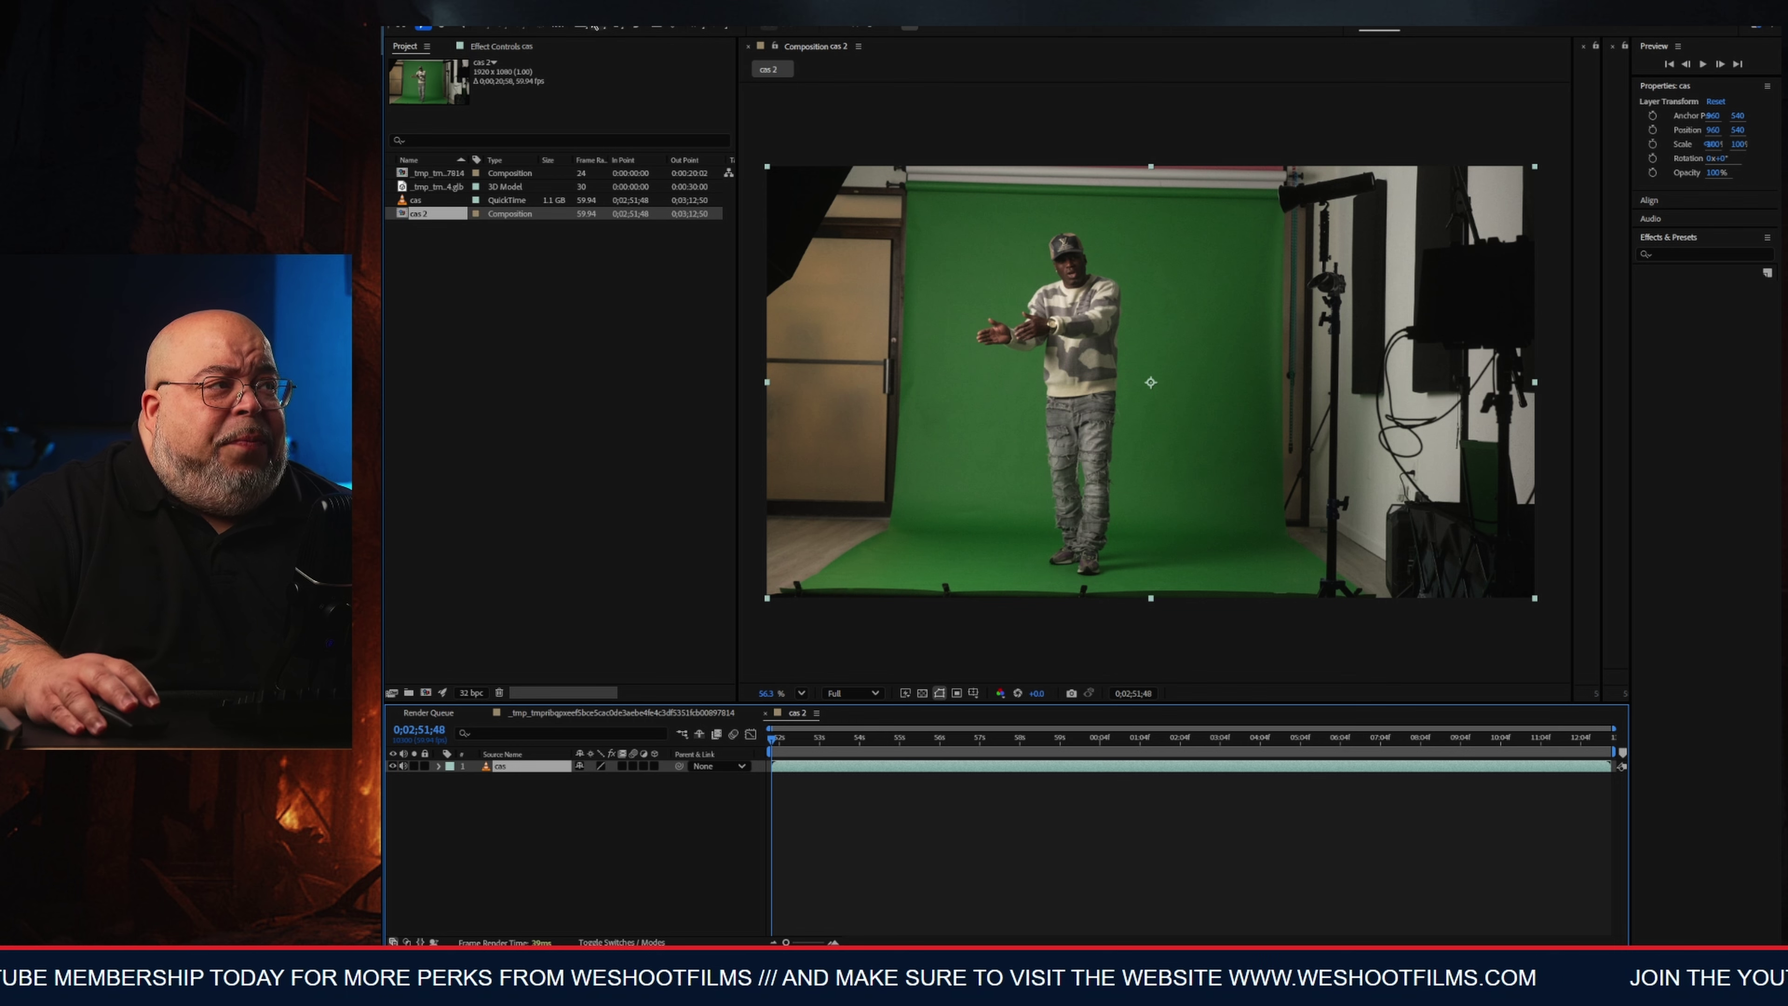
{"action": "left_click", "coordinate": [579, 27]}
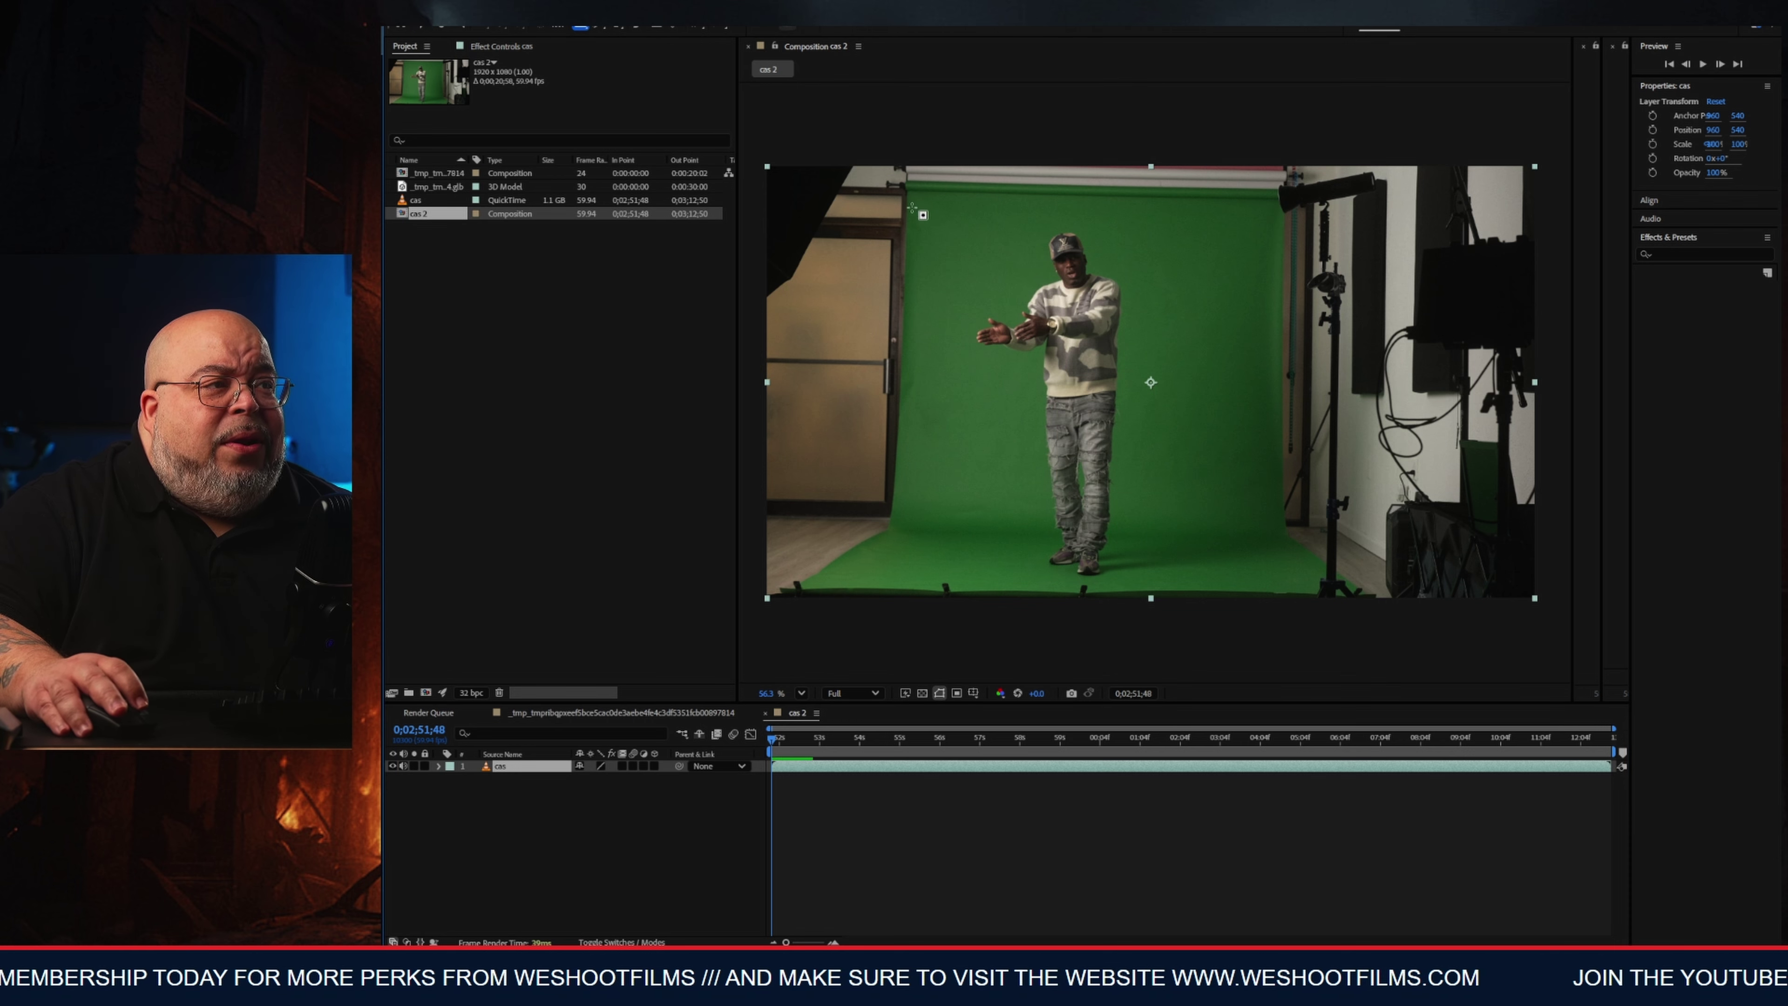
{"action": "left_click_drag", "start_coordinate": [916, 210], "coordinate": [1265, 580]}
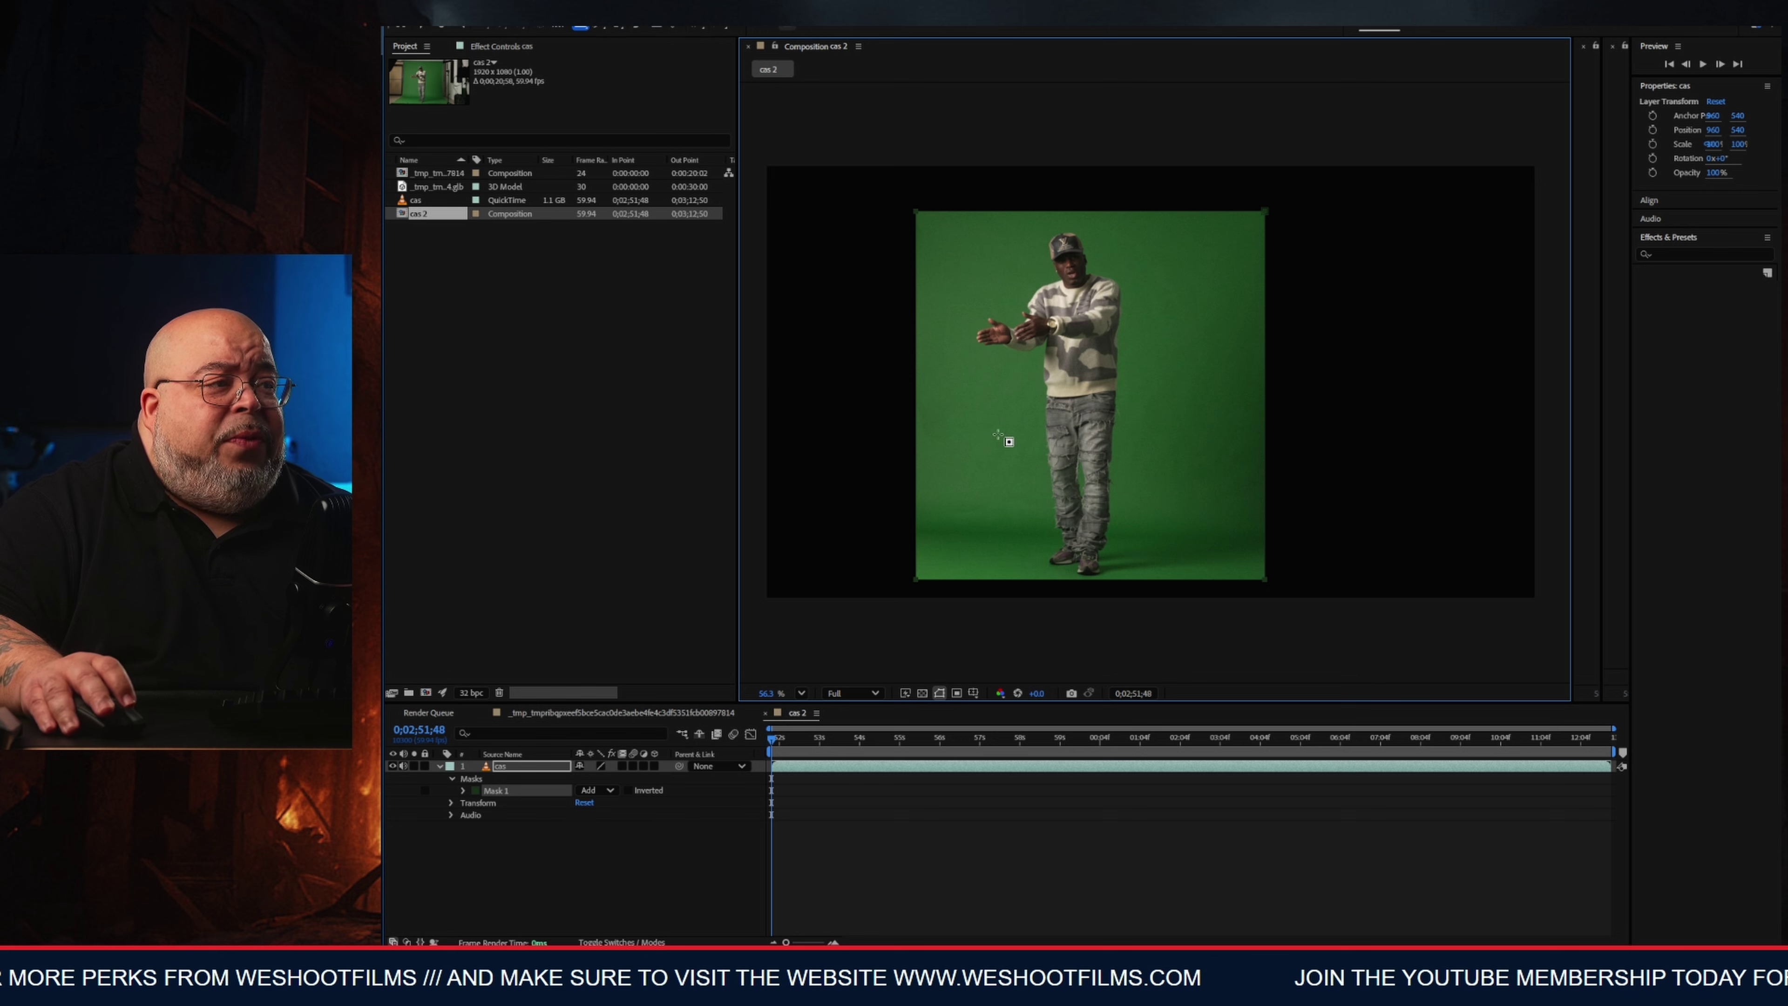
{"action": "left_click", "coordinate": [422, 27]}
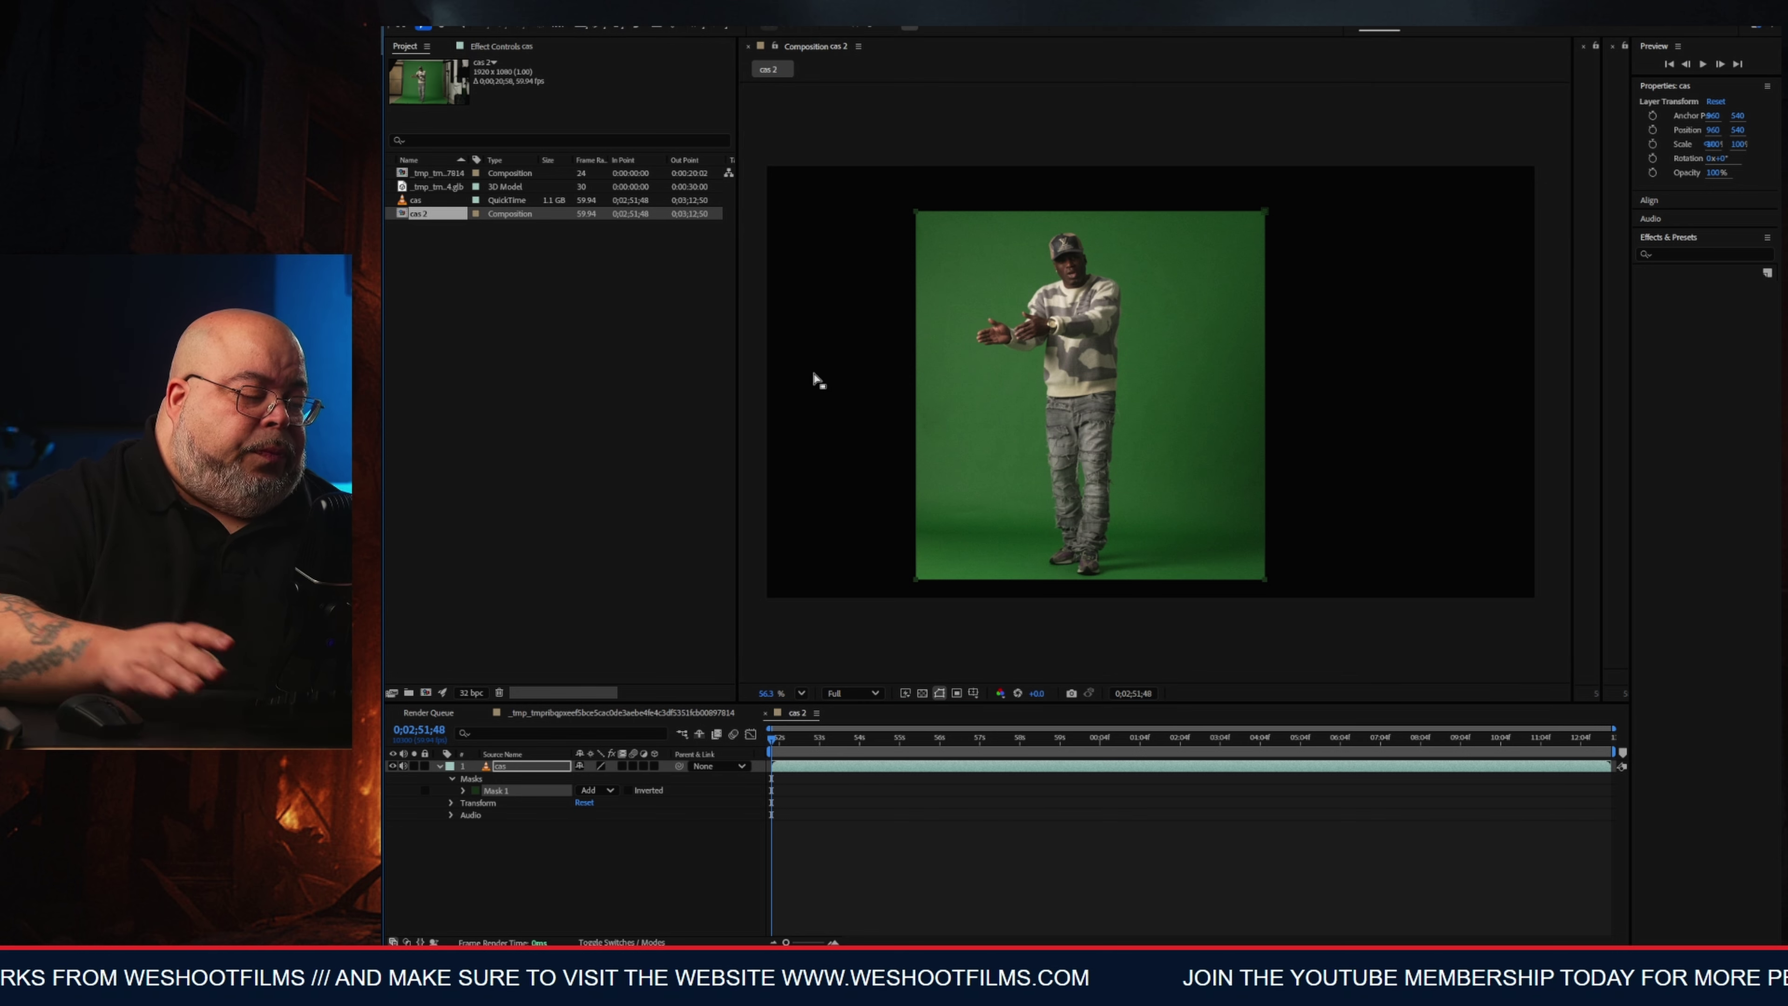
Apply the Keylight (1.2) effect to the cas layer and sample the green backdrop as the Screen Colour.
{"action": "key", "text": "ctrl+space"}
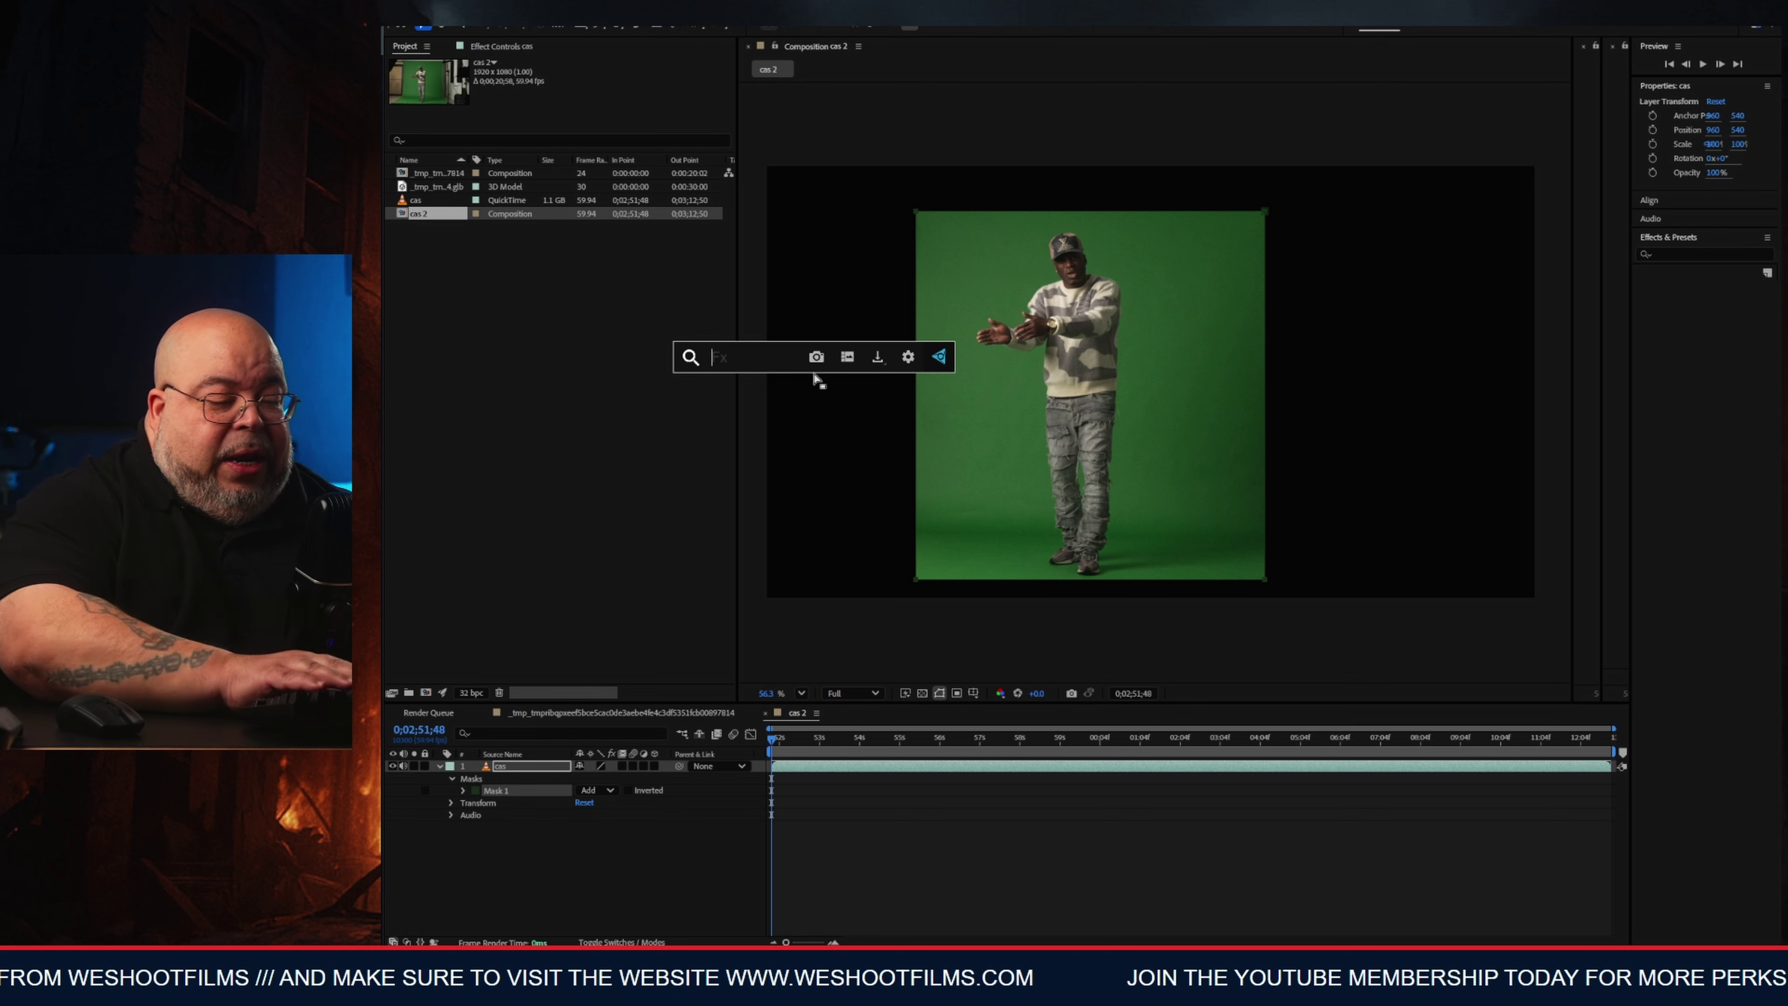
{"action": "type", "text": "key"}
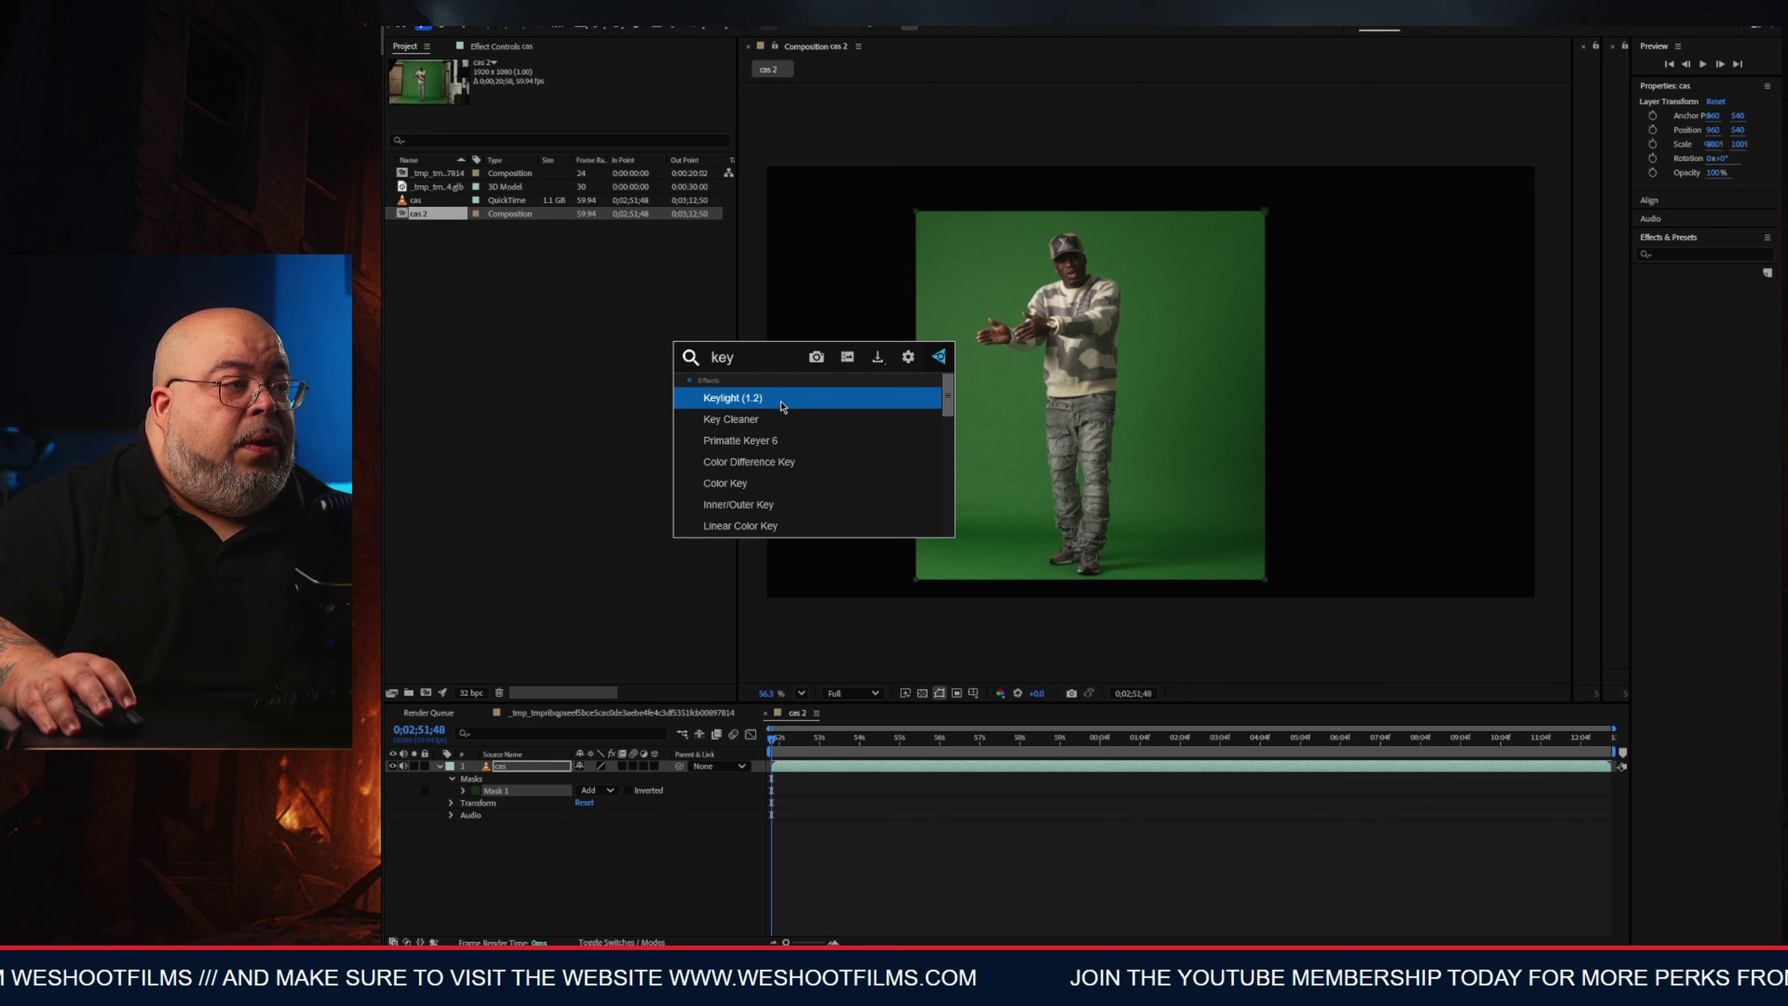
{"action": "left_click", "coordinate": [780, 399]}
{"action": "left_click", "coordinate": [599, 164]}
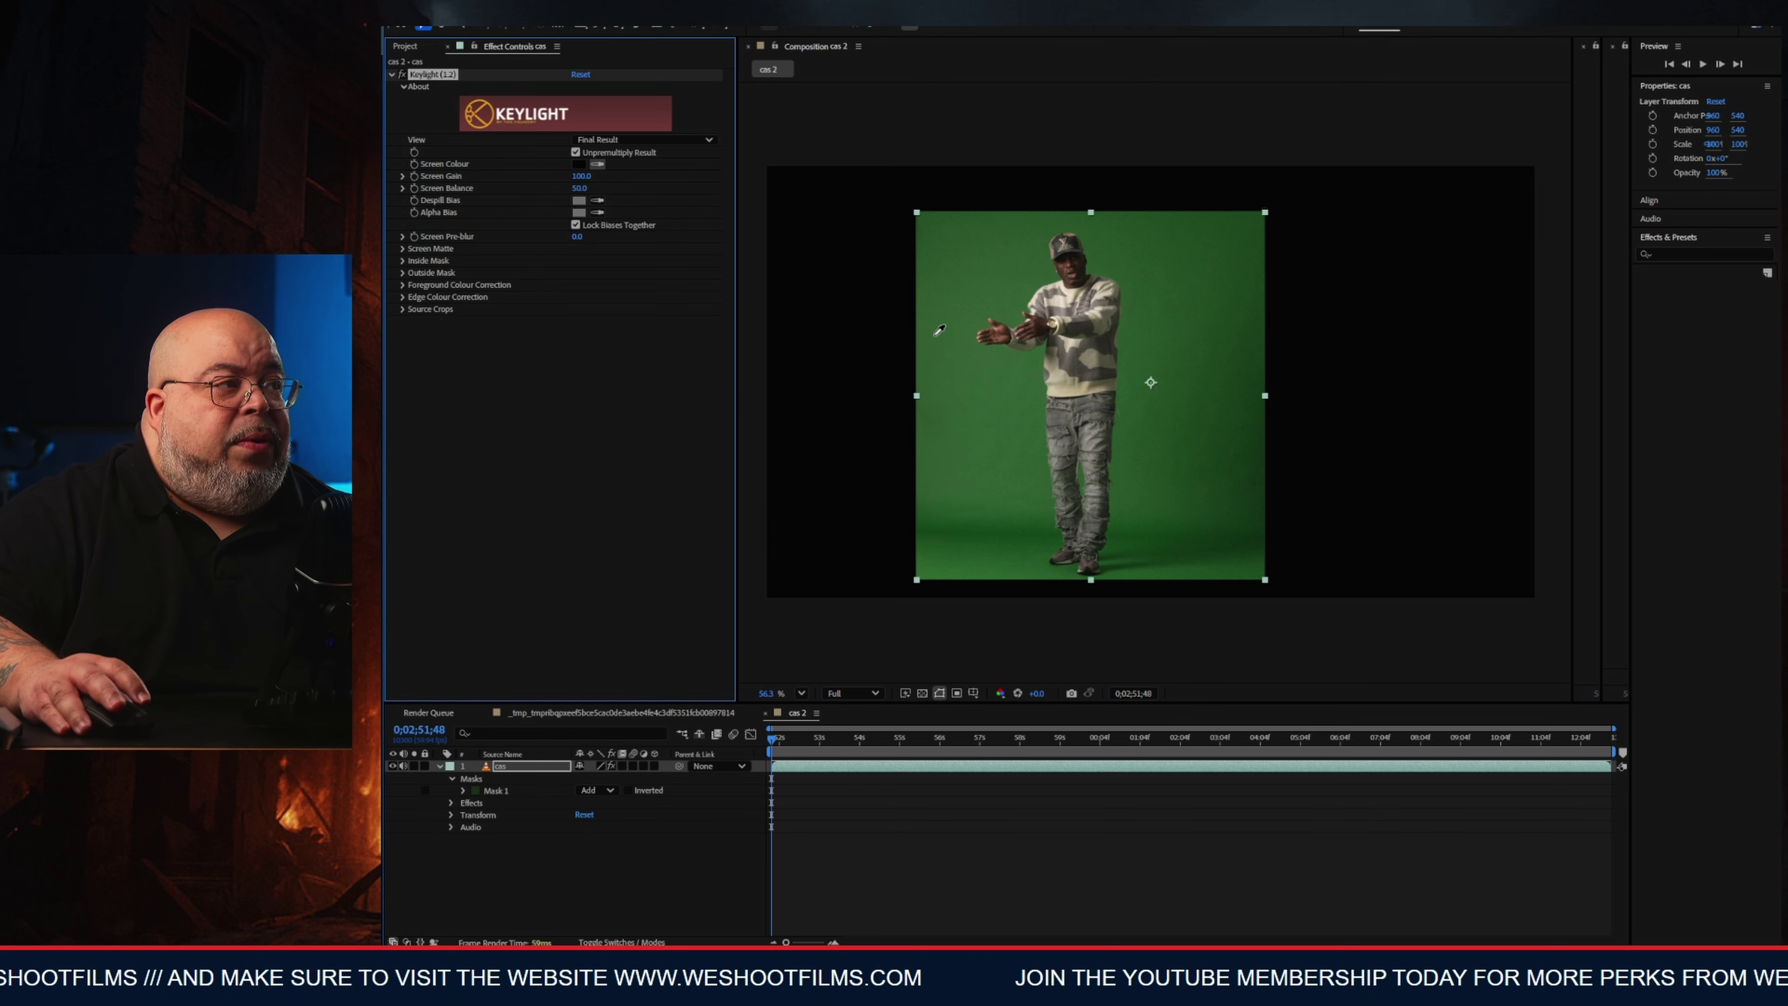
{"action": "left_click", "coordinate": [1028, 354]}
View Keylight's Screen Matte and set Clip Black to 31 and Clip White to 47.
{"action": "left_click", "coordinate": [609, 140]}
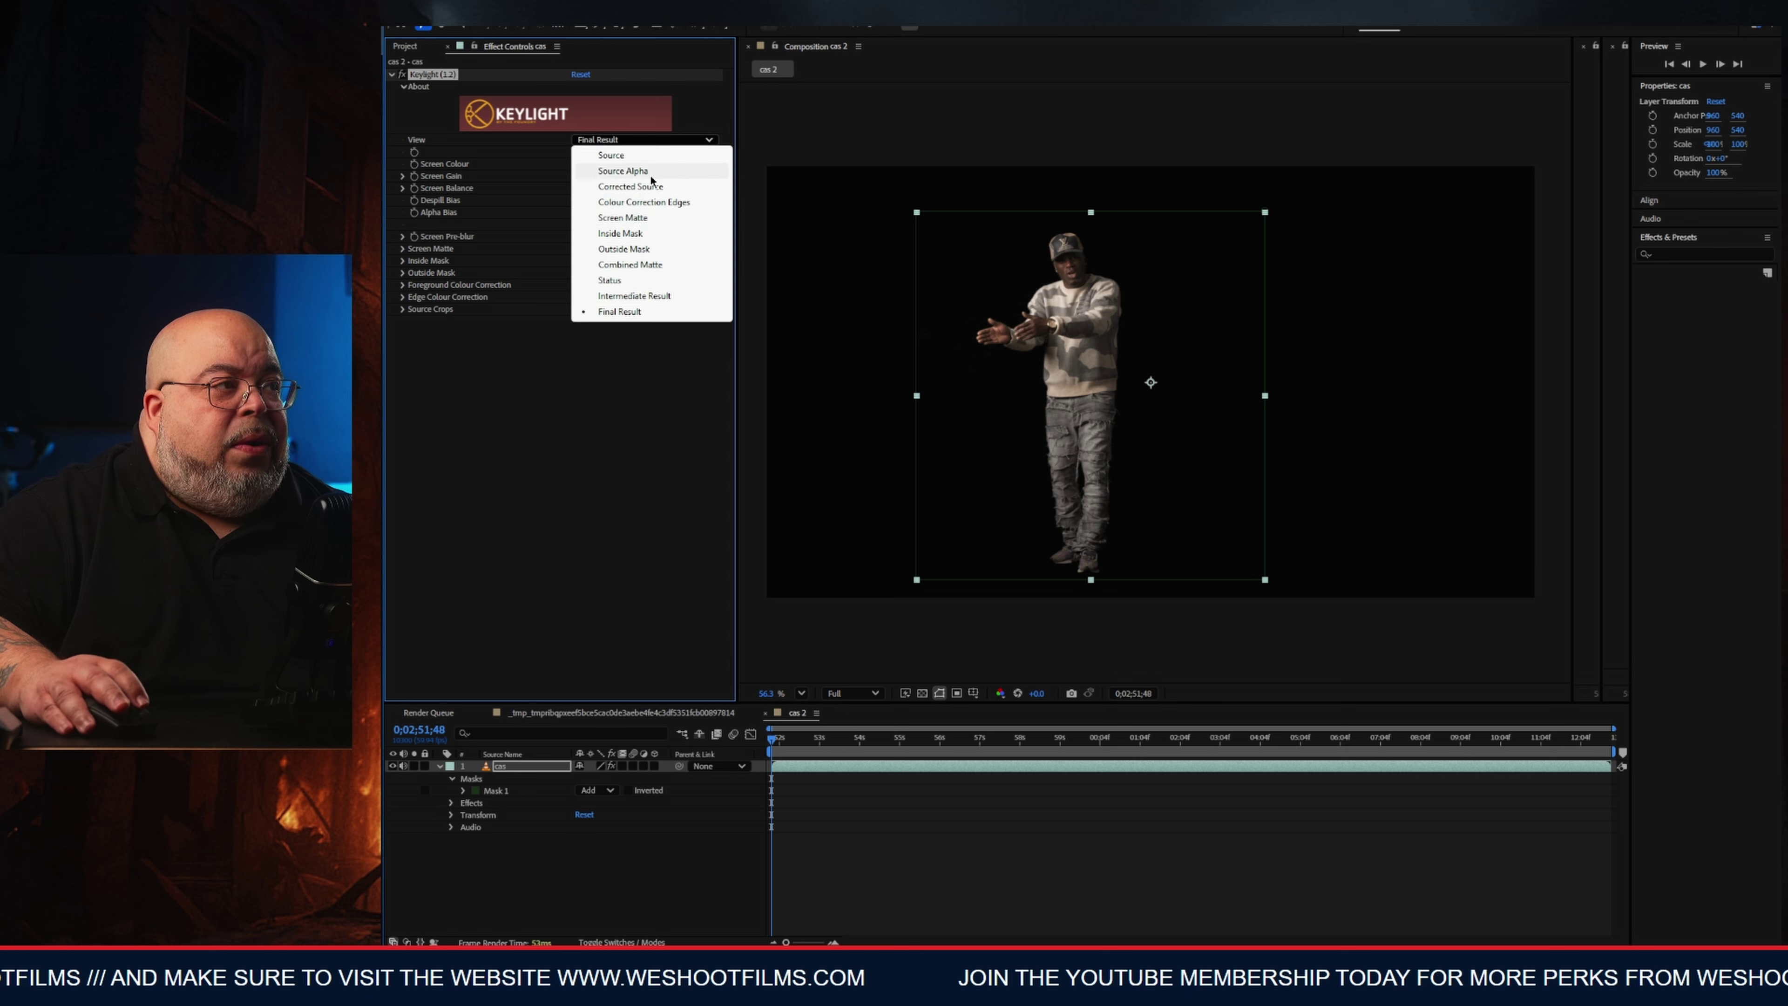
{"action": "left_click", "coordinate": [619, 218]}
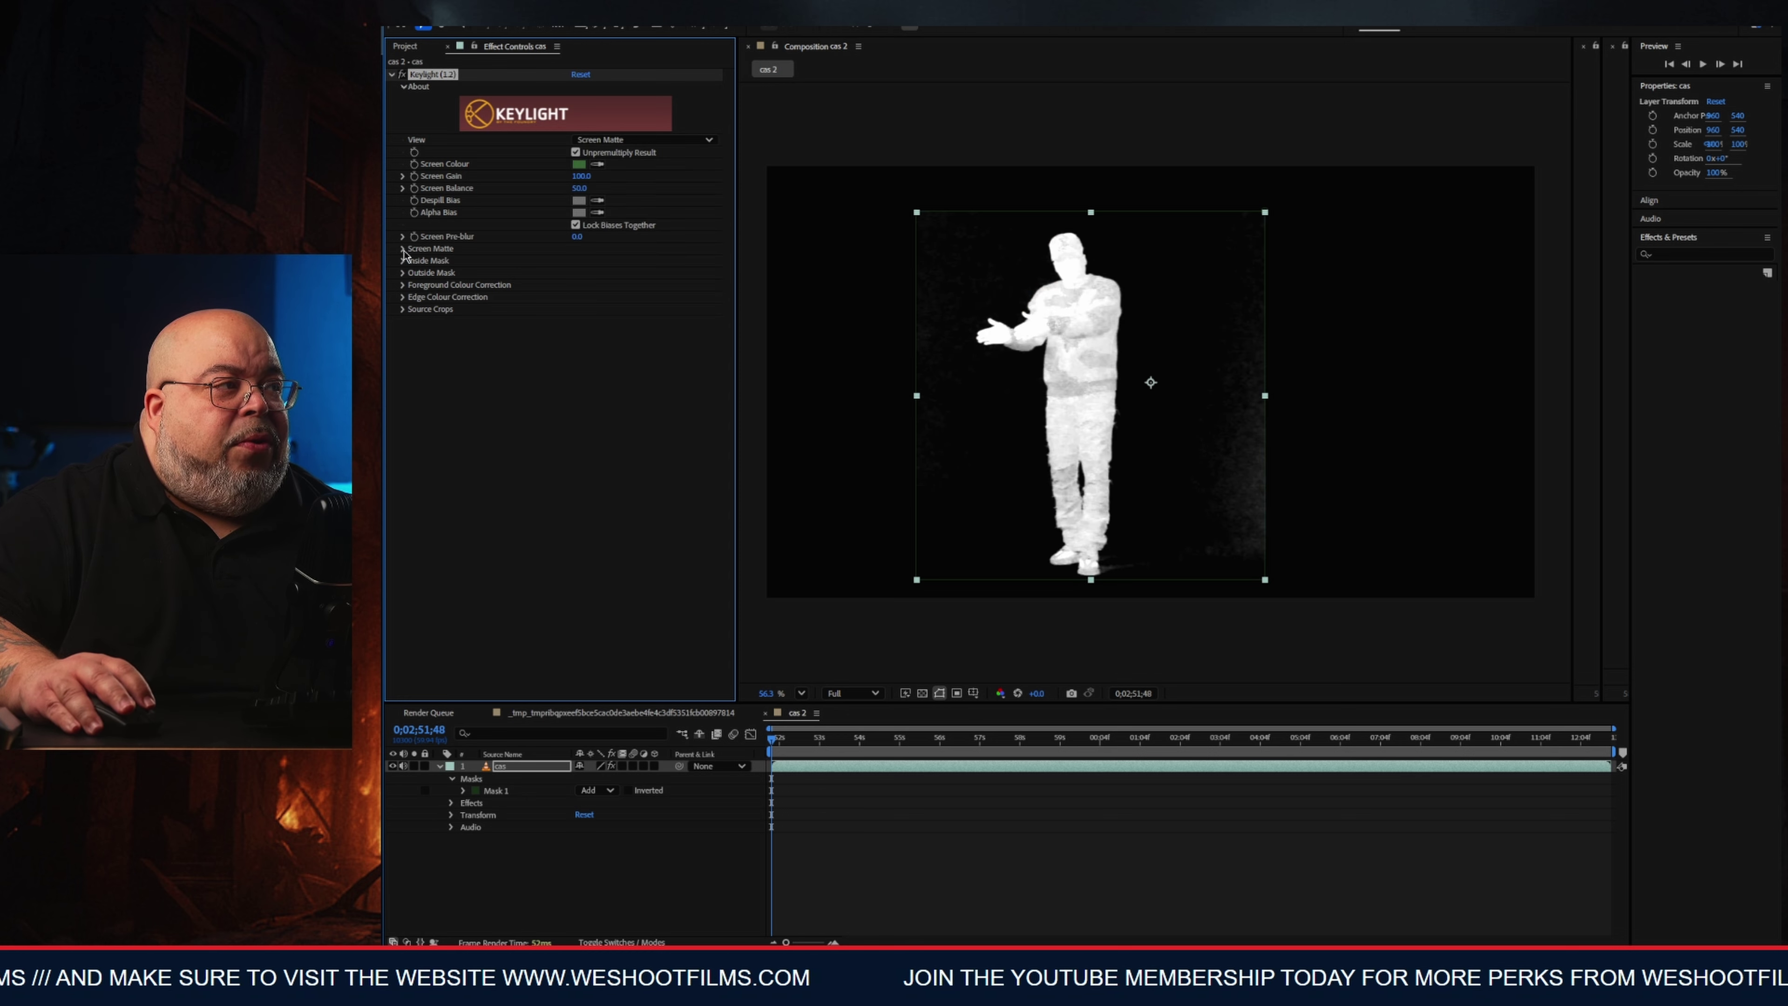
{"action": "left_click", "coordinate": [404, 250]}
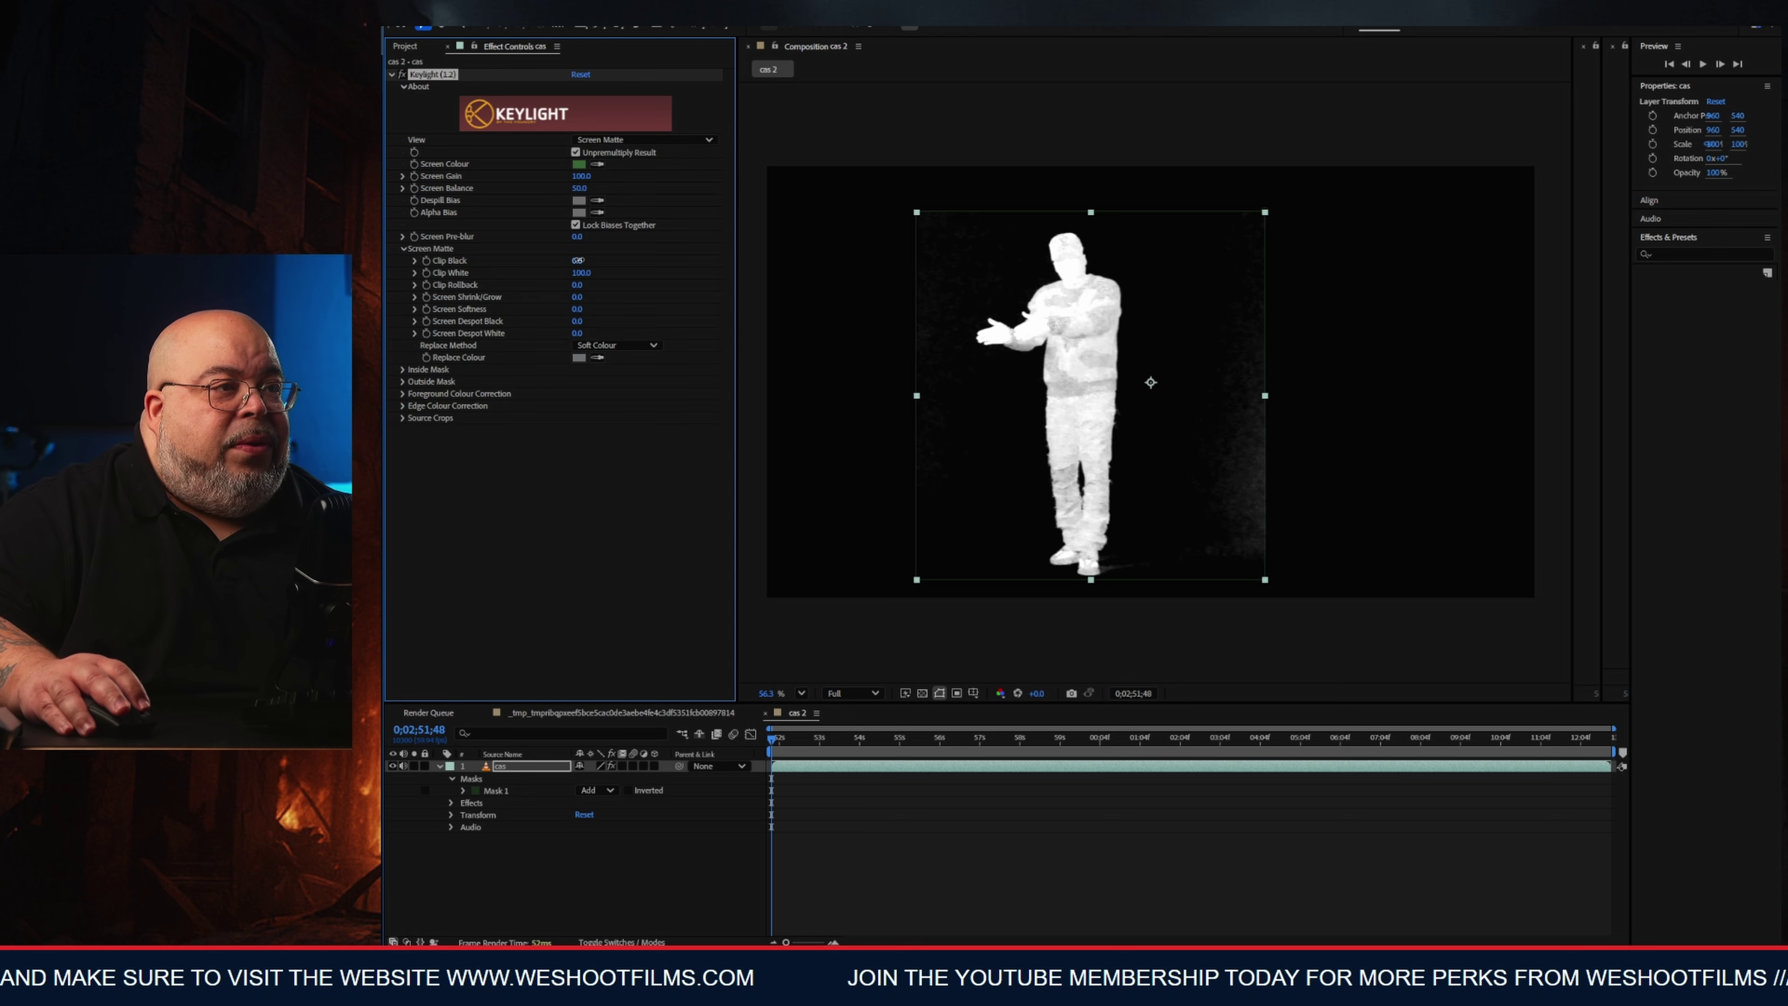
{"action": "left_click_drag", "start_coordinate": [578, 261], "coordinate": [560, 280]}
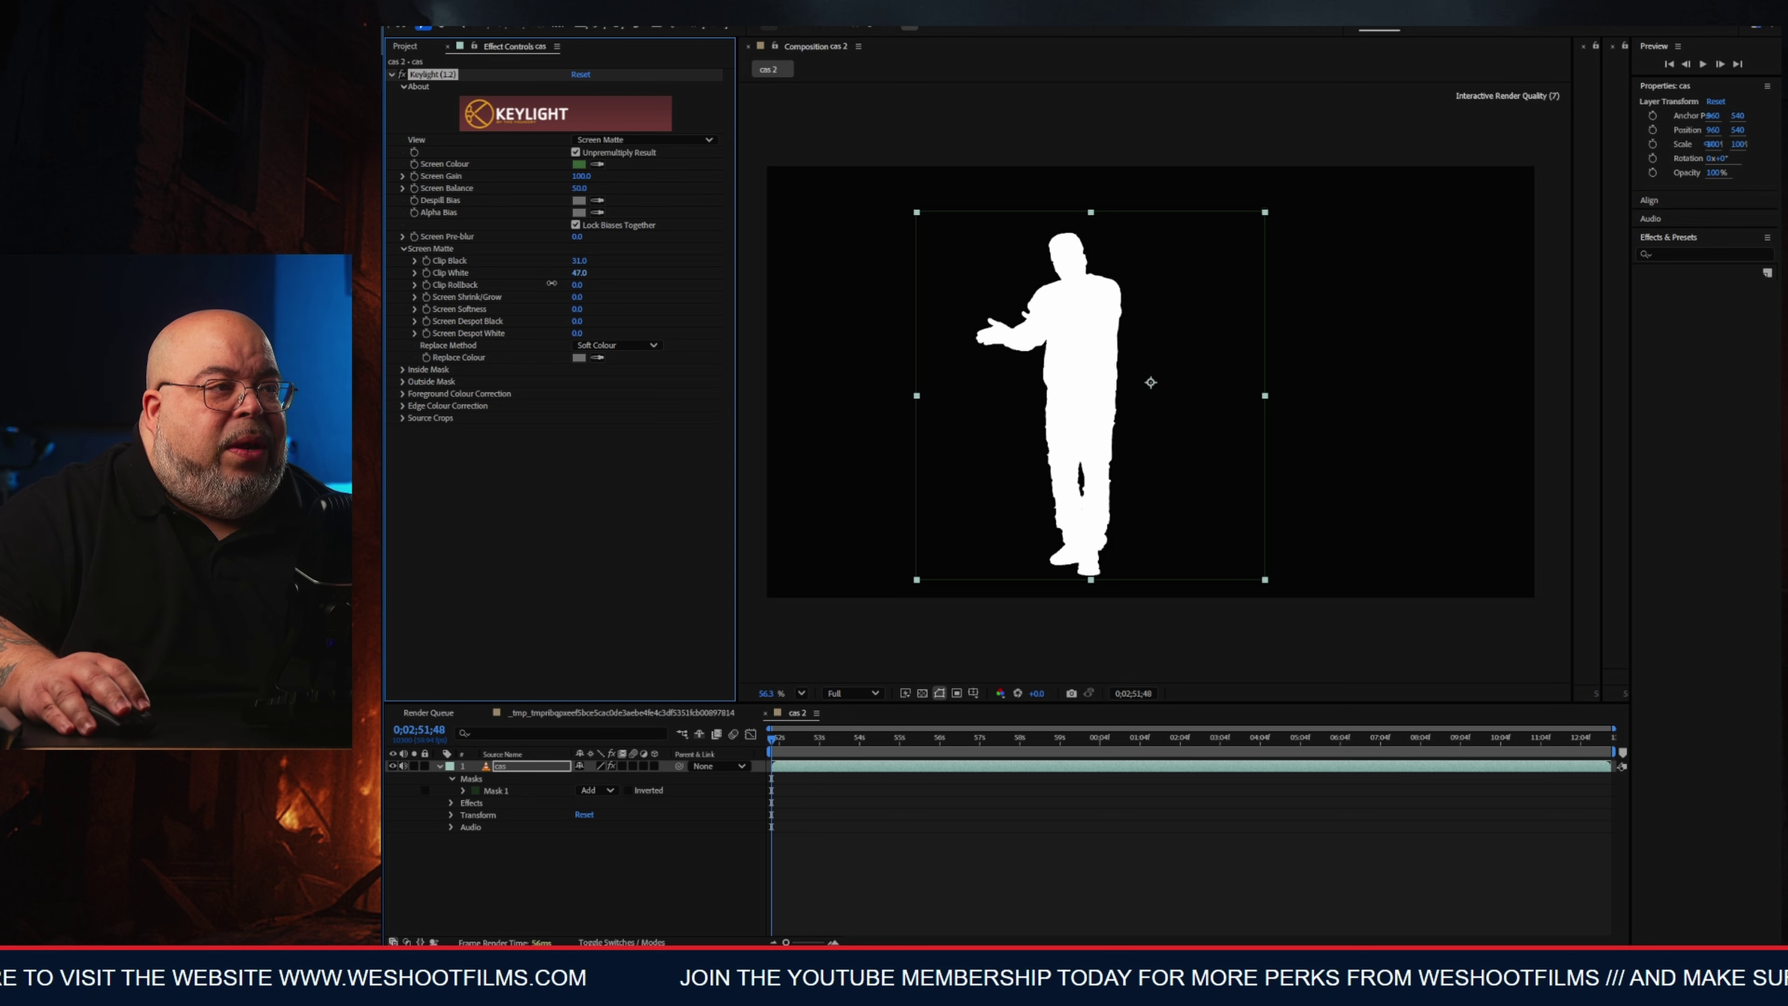
Switch Keylight's view to Intermediate Result and set Screen Shrink/Grow to -0.7 and Screen Softness to 0.5.
{"action": "left_click", "coordinate": [610, 140]}
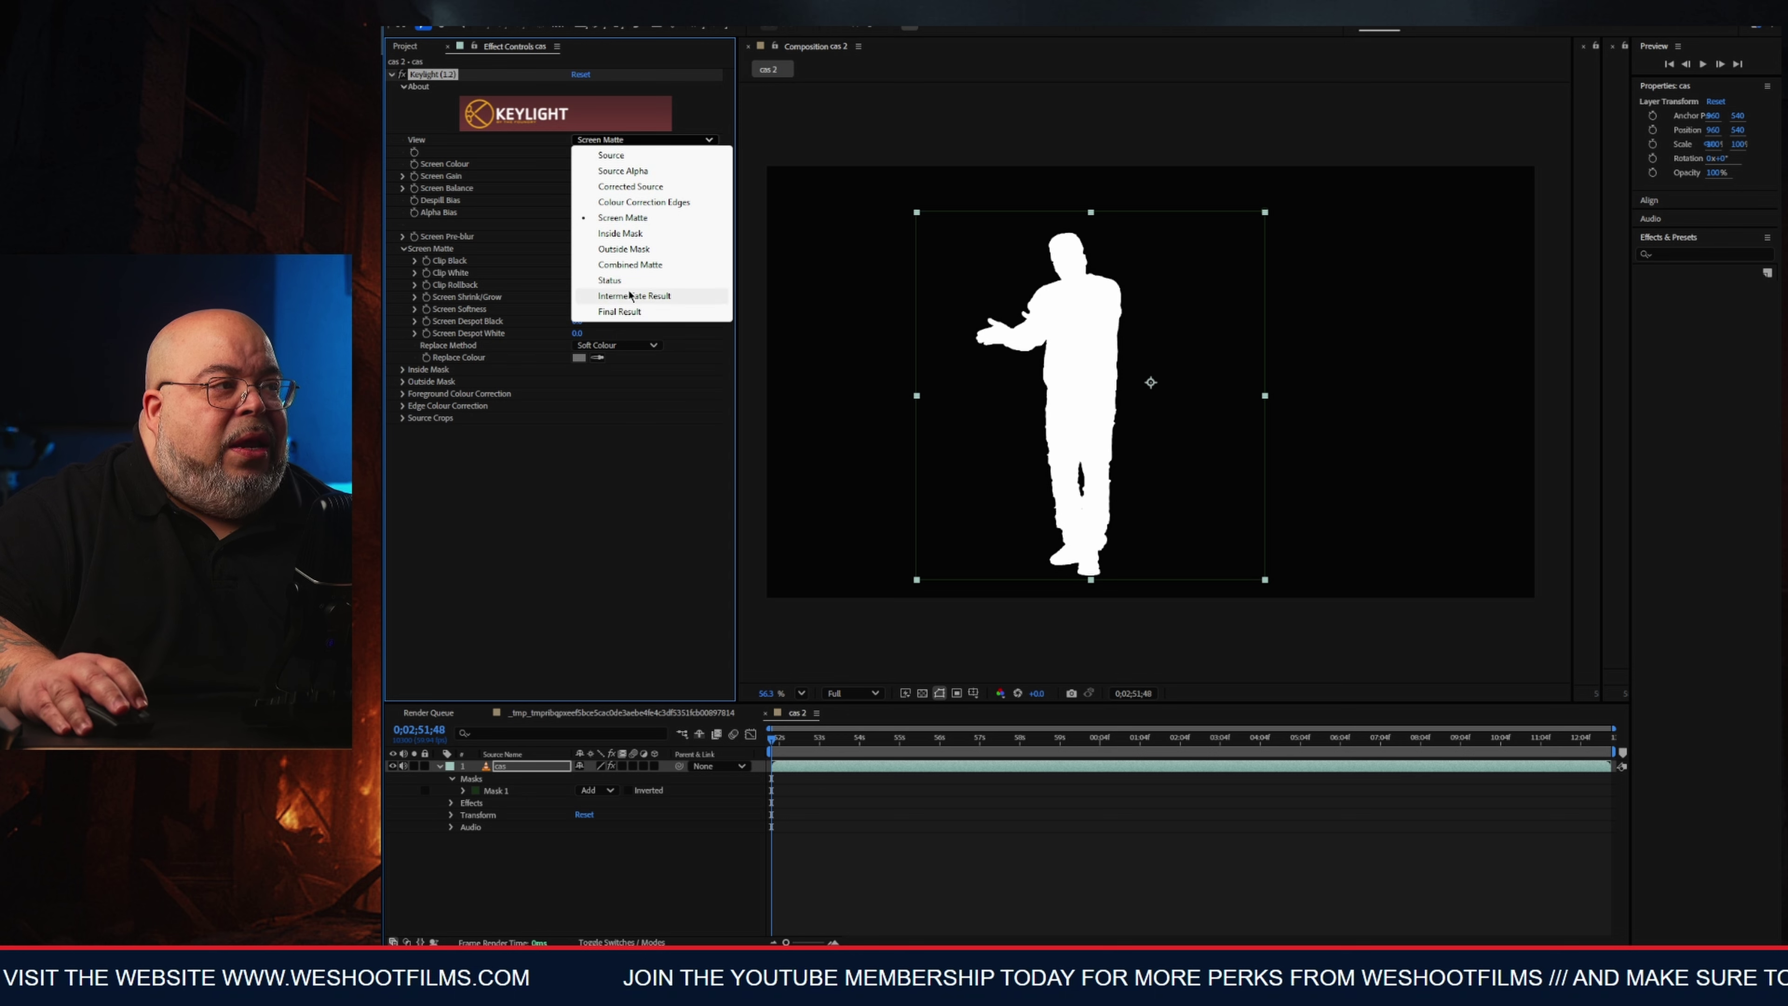
{"action": "left_click", "coordinate": [646, 299]}
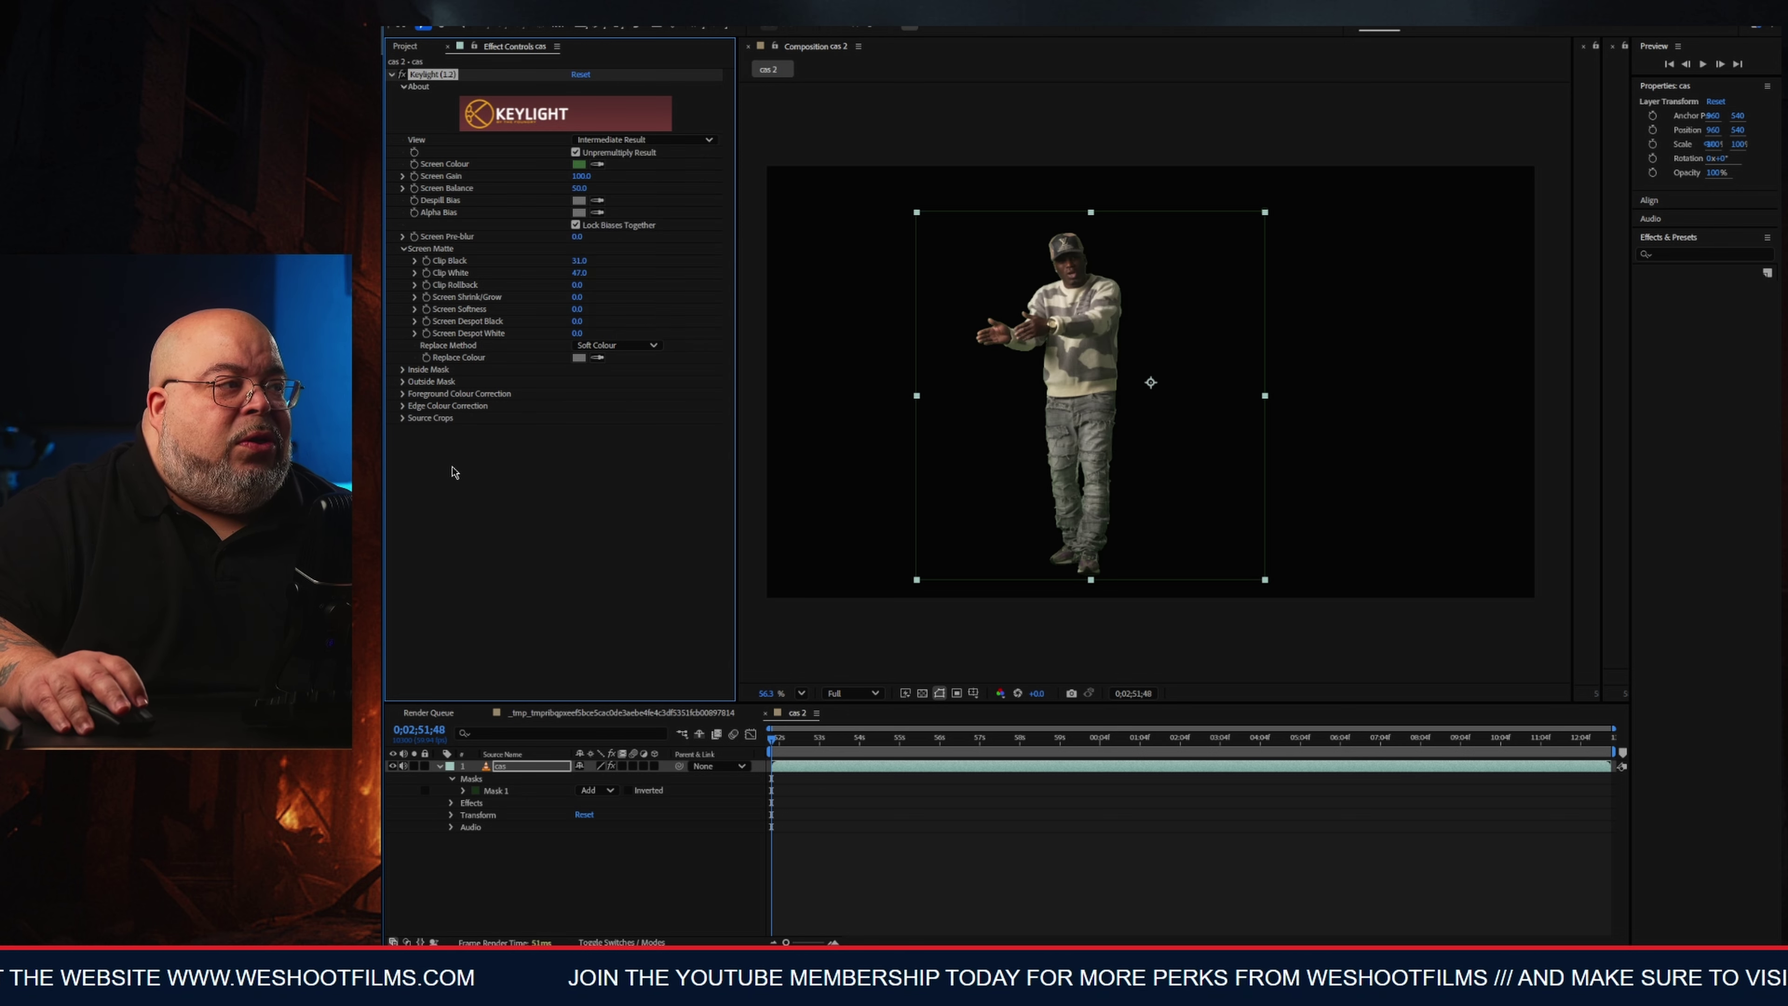
{"action": "scroll", "coordinate": [1007, 299], "scroll_direction": "up", "scroll_amount": 8}
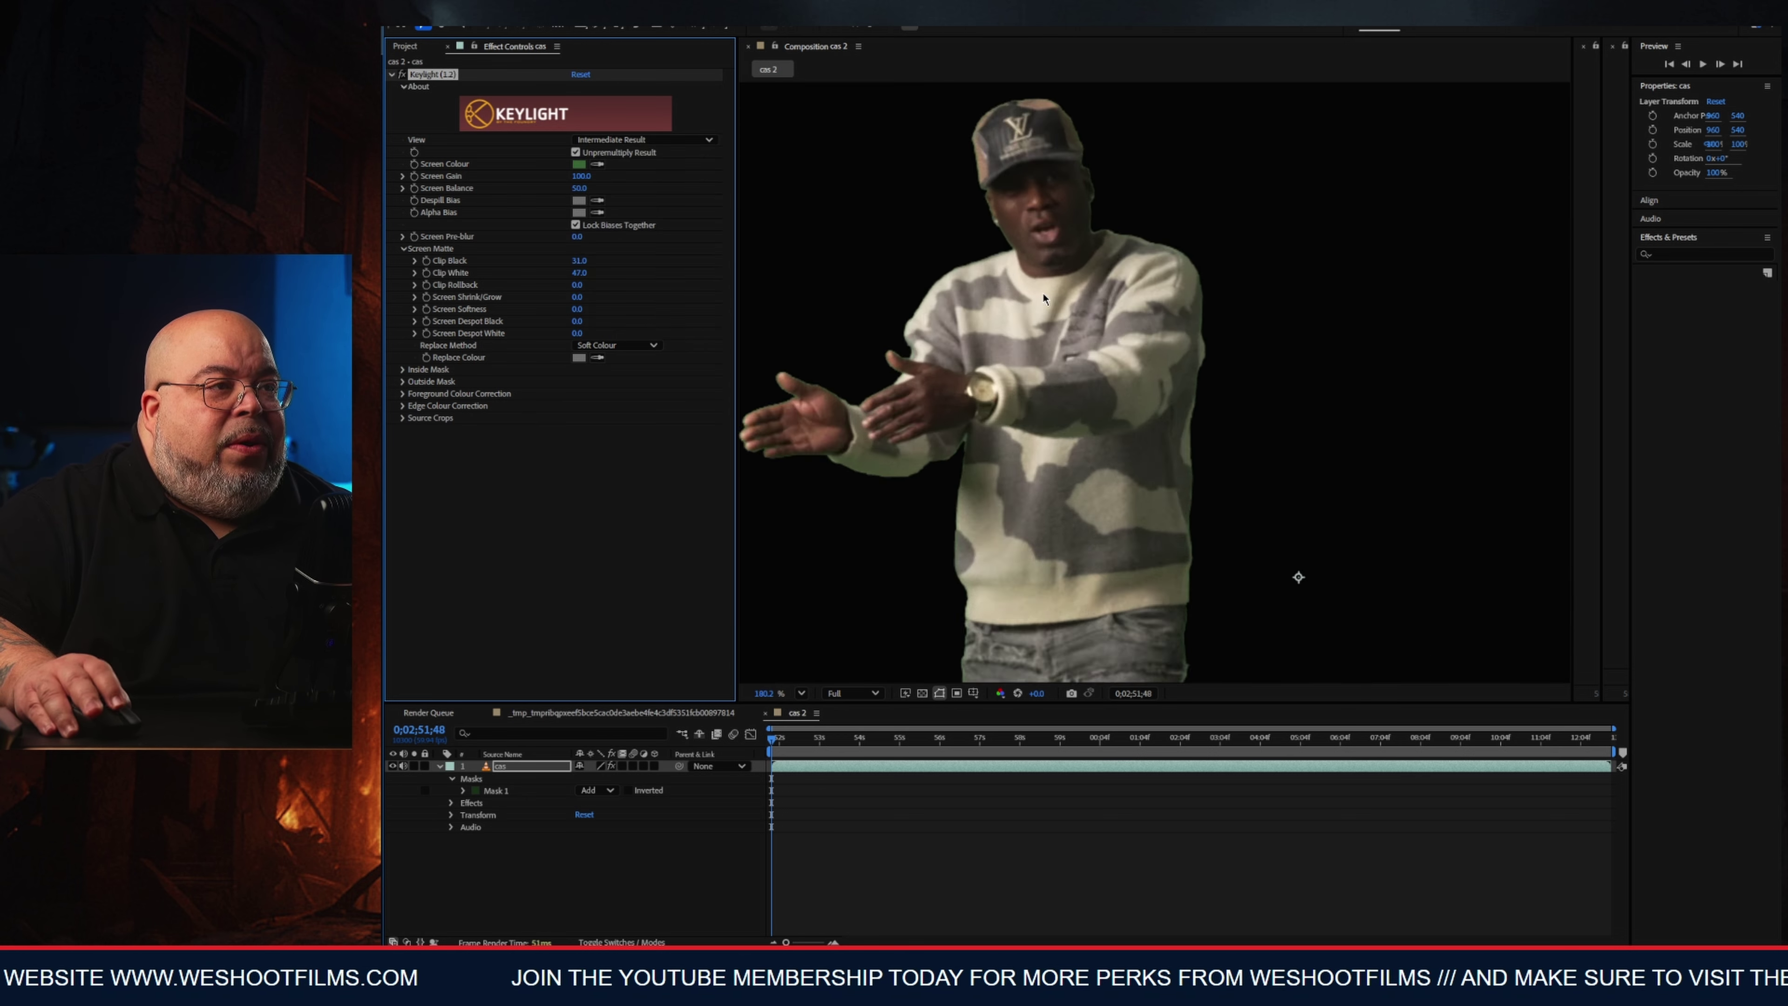
{"action": "scroll", "coordinate": [1006, 299], "scroll_direction": "up", "scroll_amount": 1}
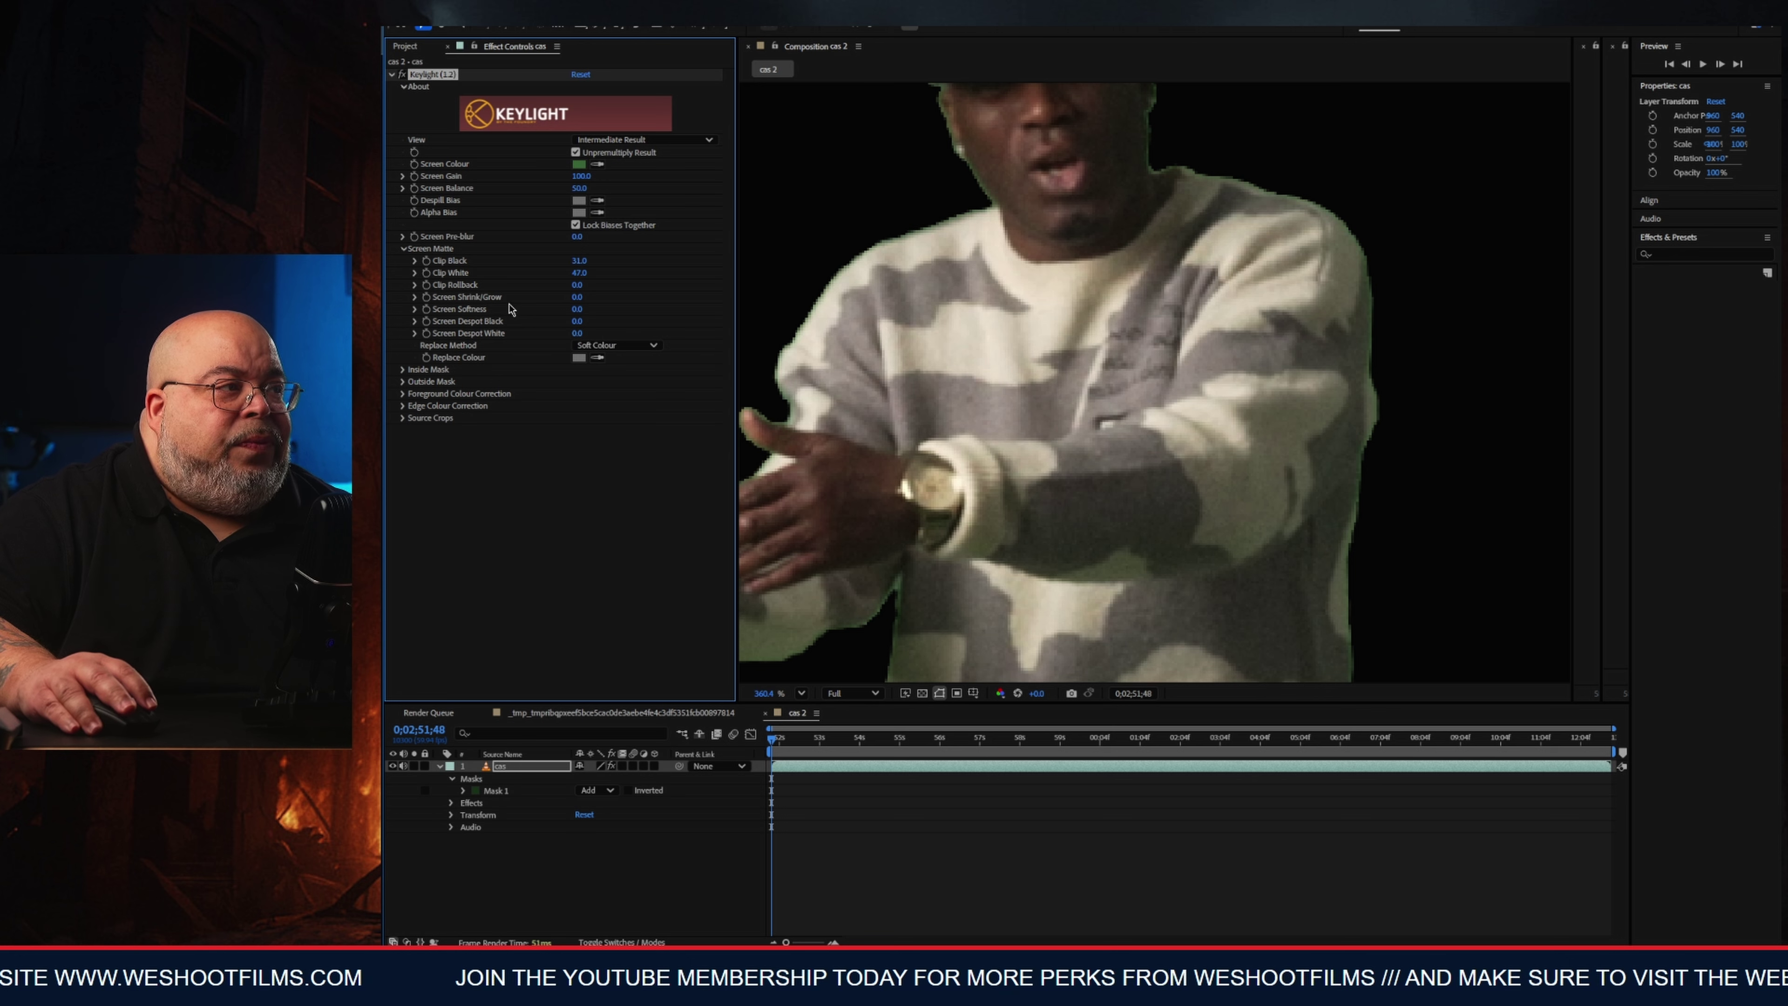
{"action": "left_click_drag", "start_coordinate": [575, 299], "coordinate": [569, 298]}
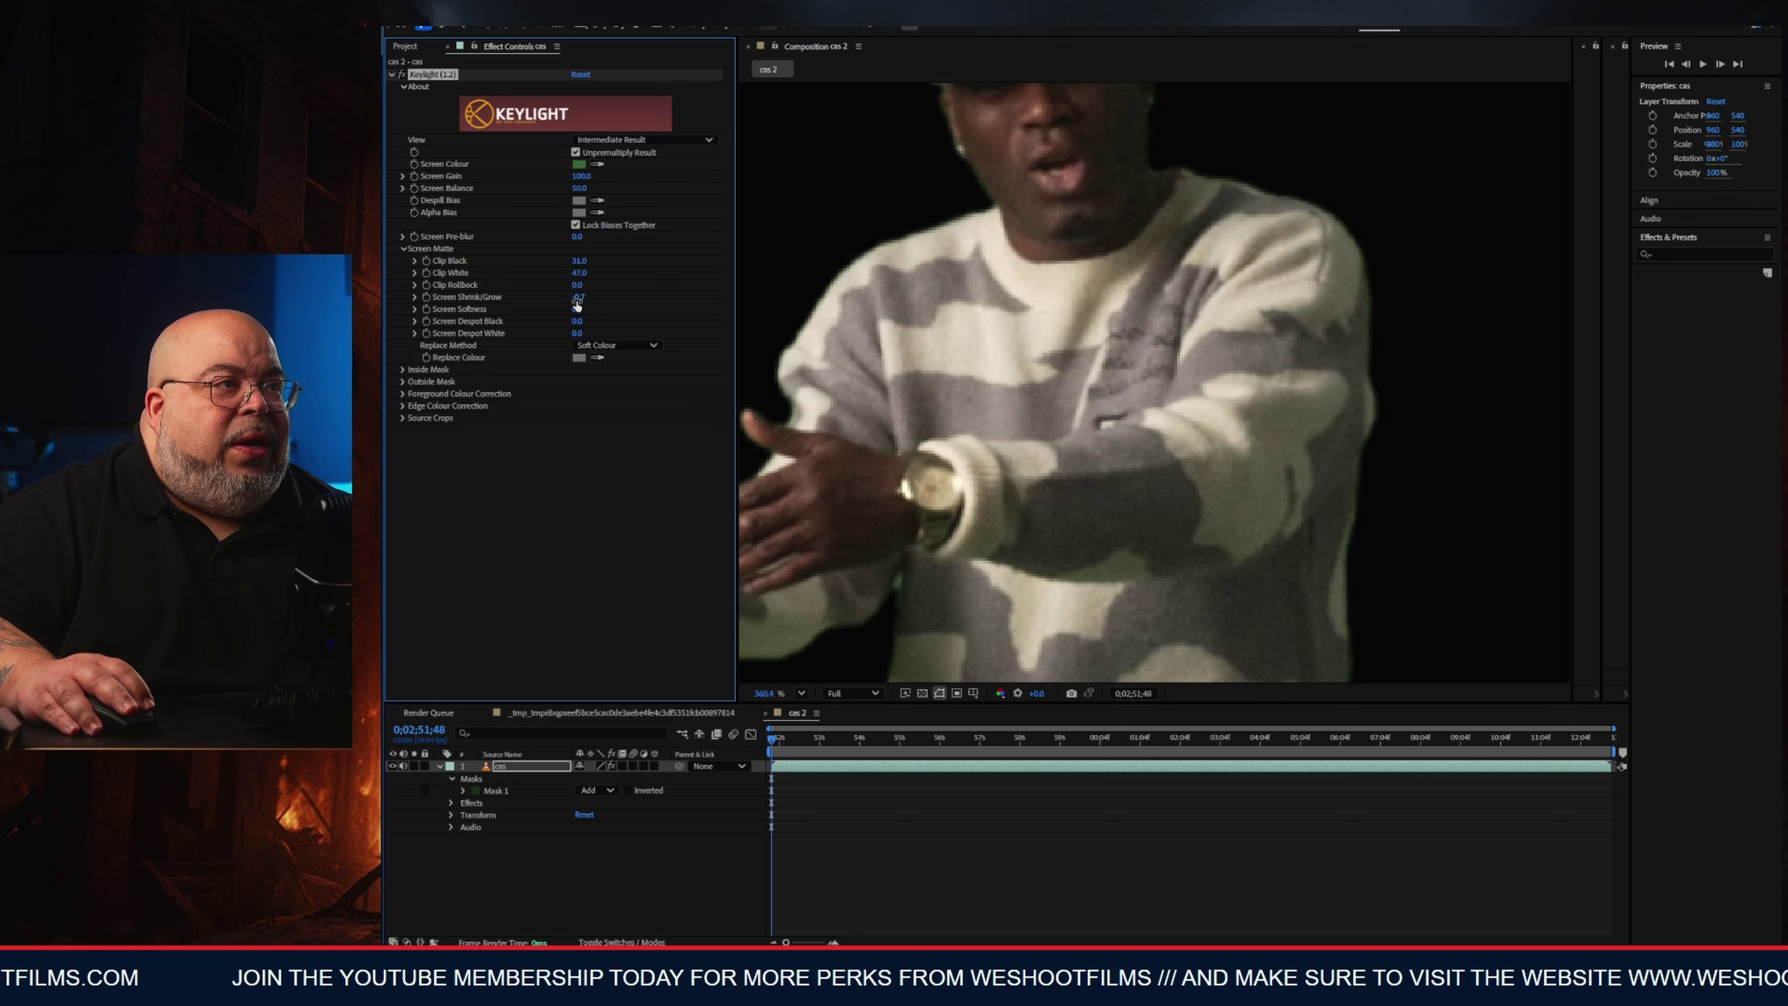
{"action": "key", "text": "shift+slash"}
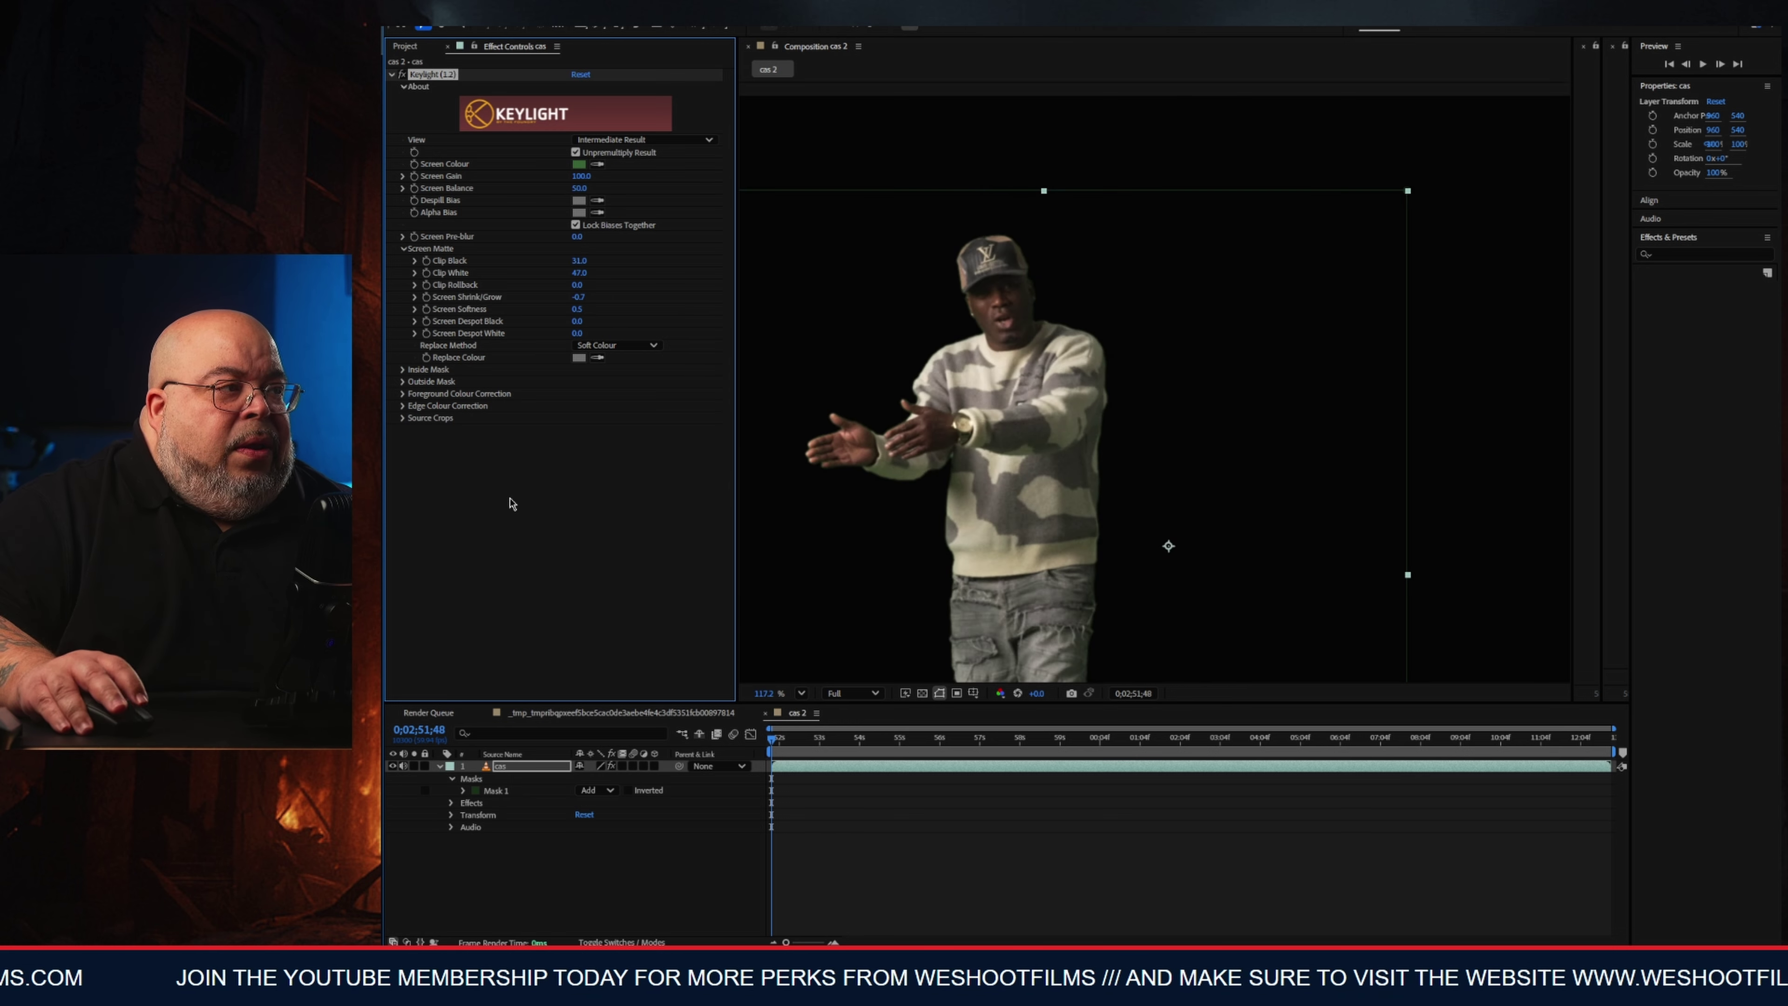
Apply the Advanced Spill Suppressor effect to the cas layer and check the performer's edges up close.
{"action": "key", "text": "ctrl+space"}
{"action": "type", "text": "ad"}
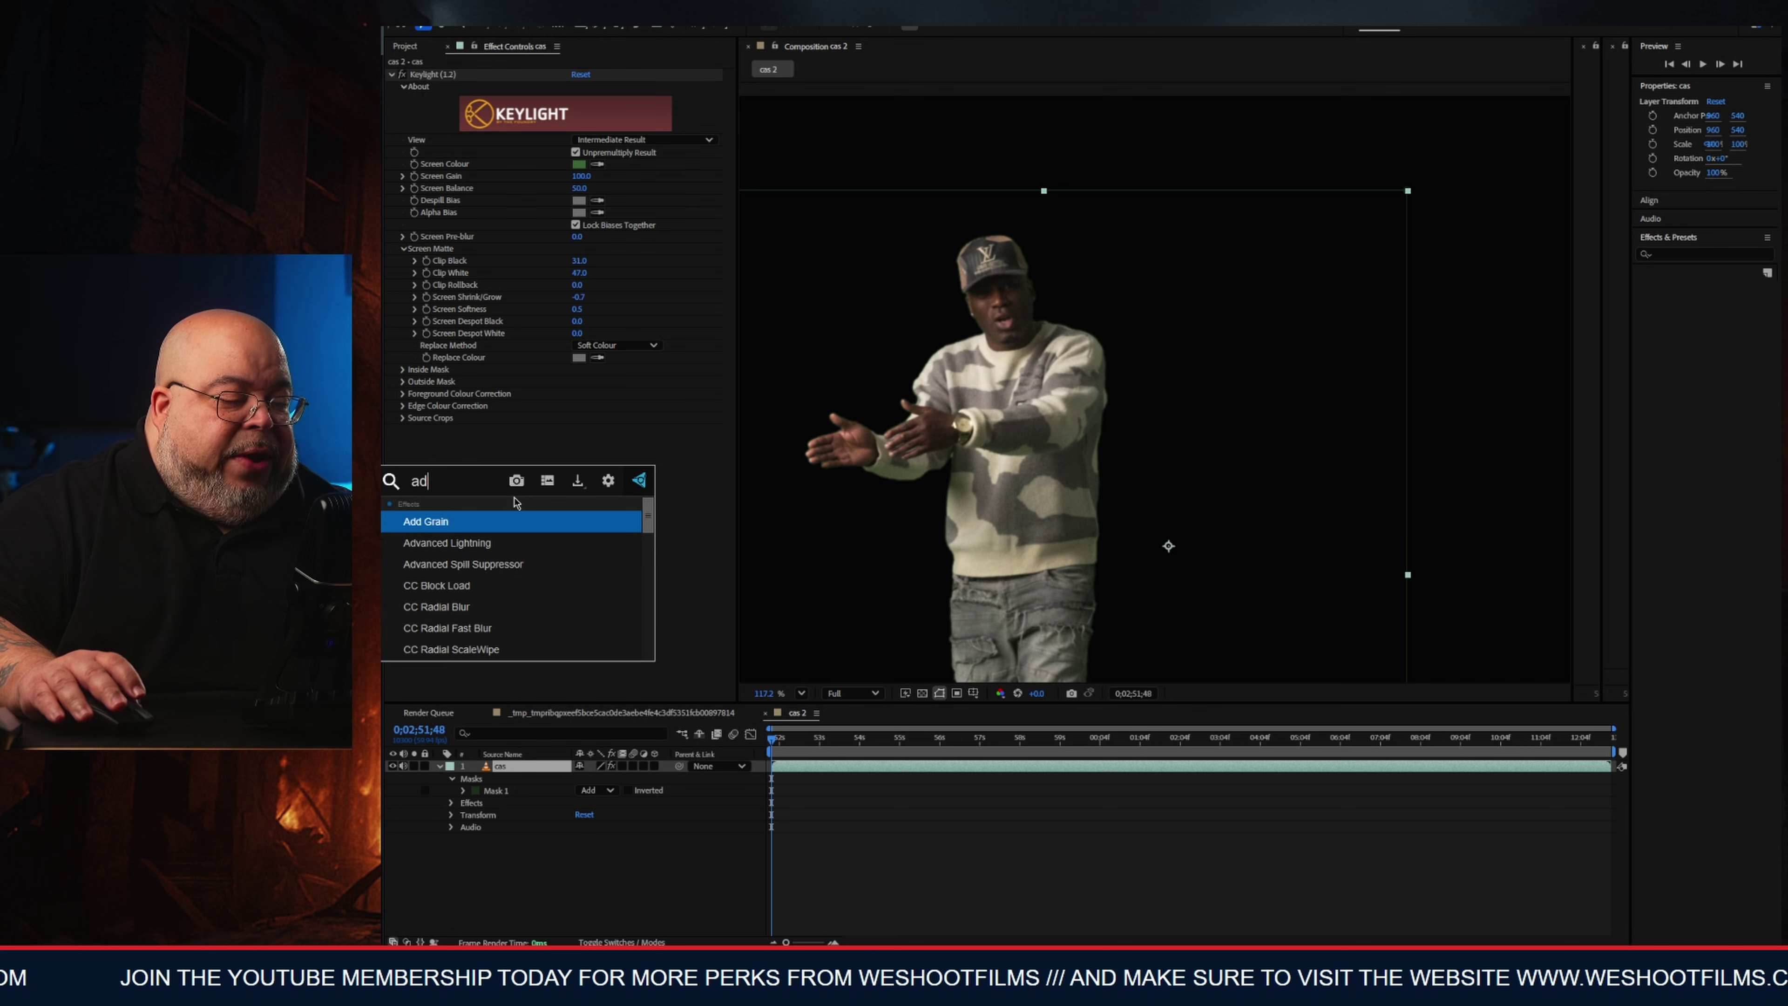
{"action": "type", "text": "vanb"}
{"action": "key", "text": "BackSpace"}
{"action": "key", "text": "ctrl+a"}
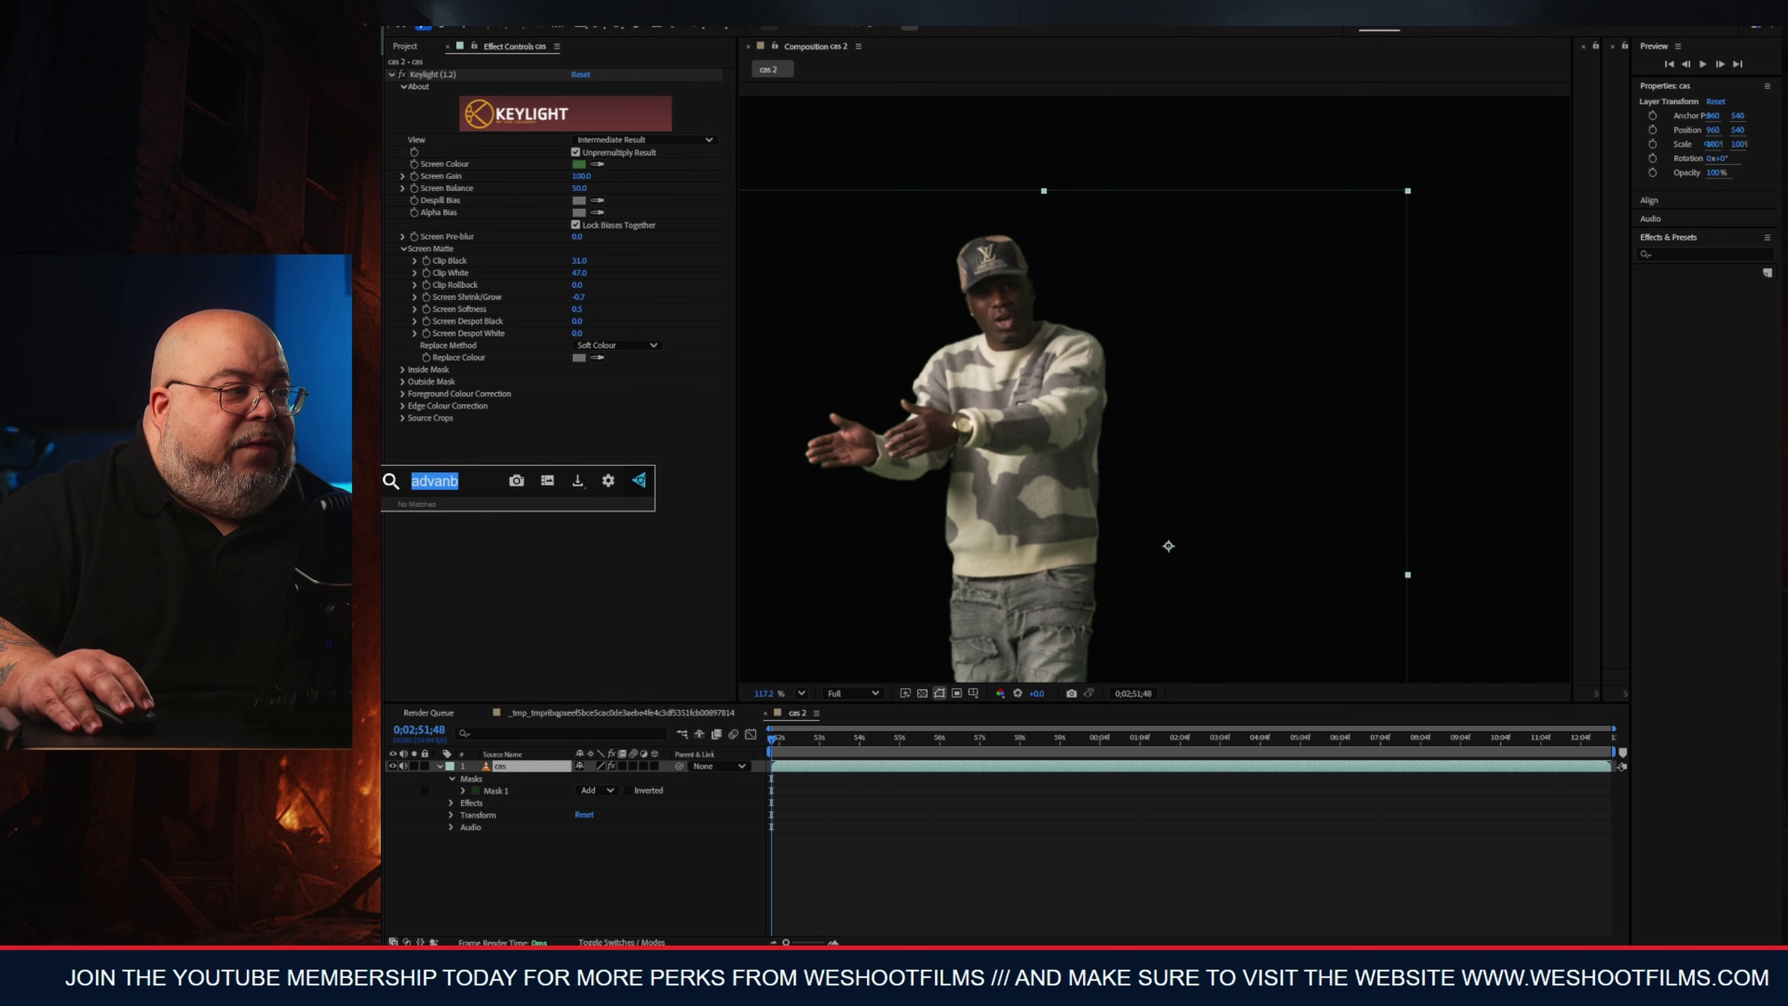
{"action": "type", "text": "adva"}
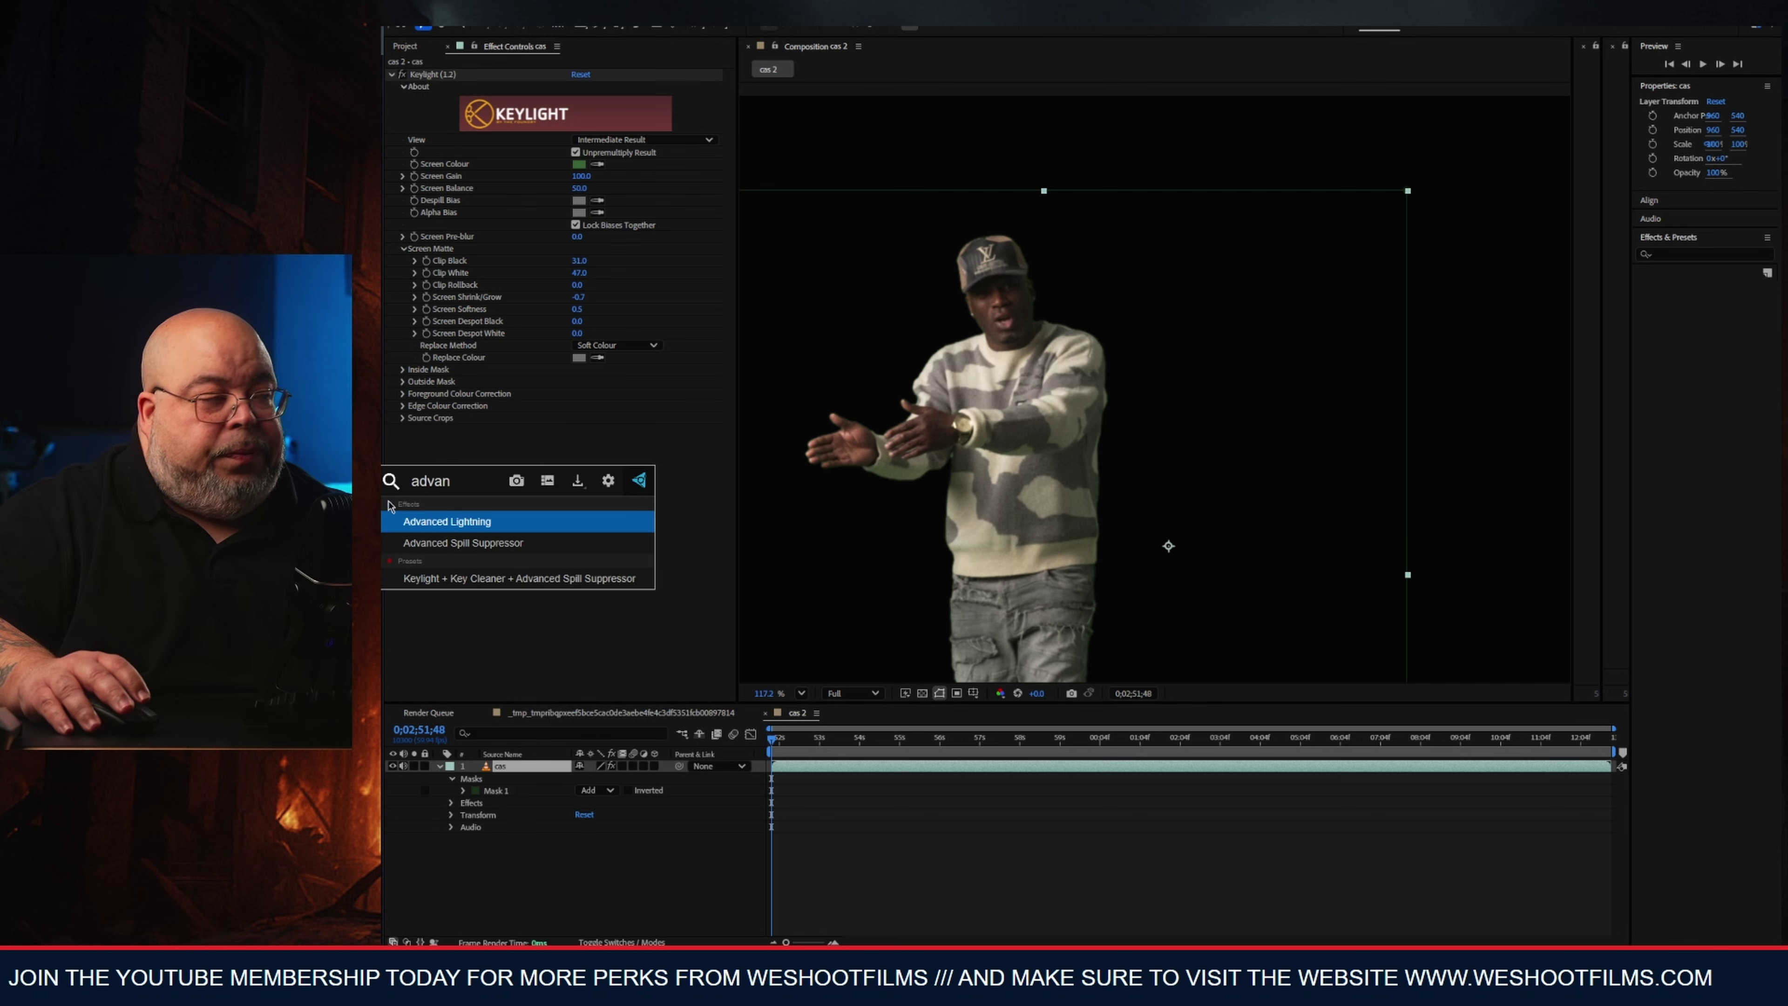
{"action": "left_click", "coordinate": [479, 547]}
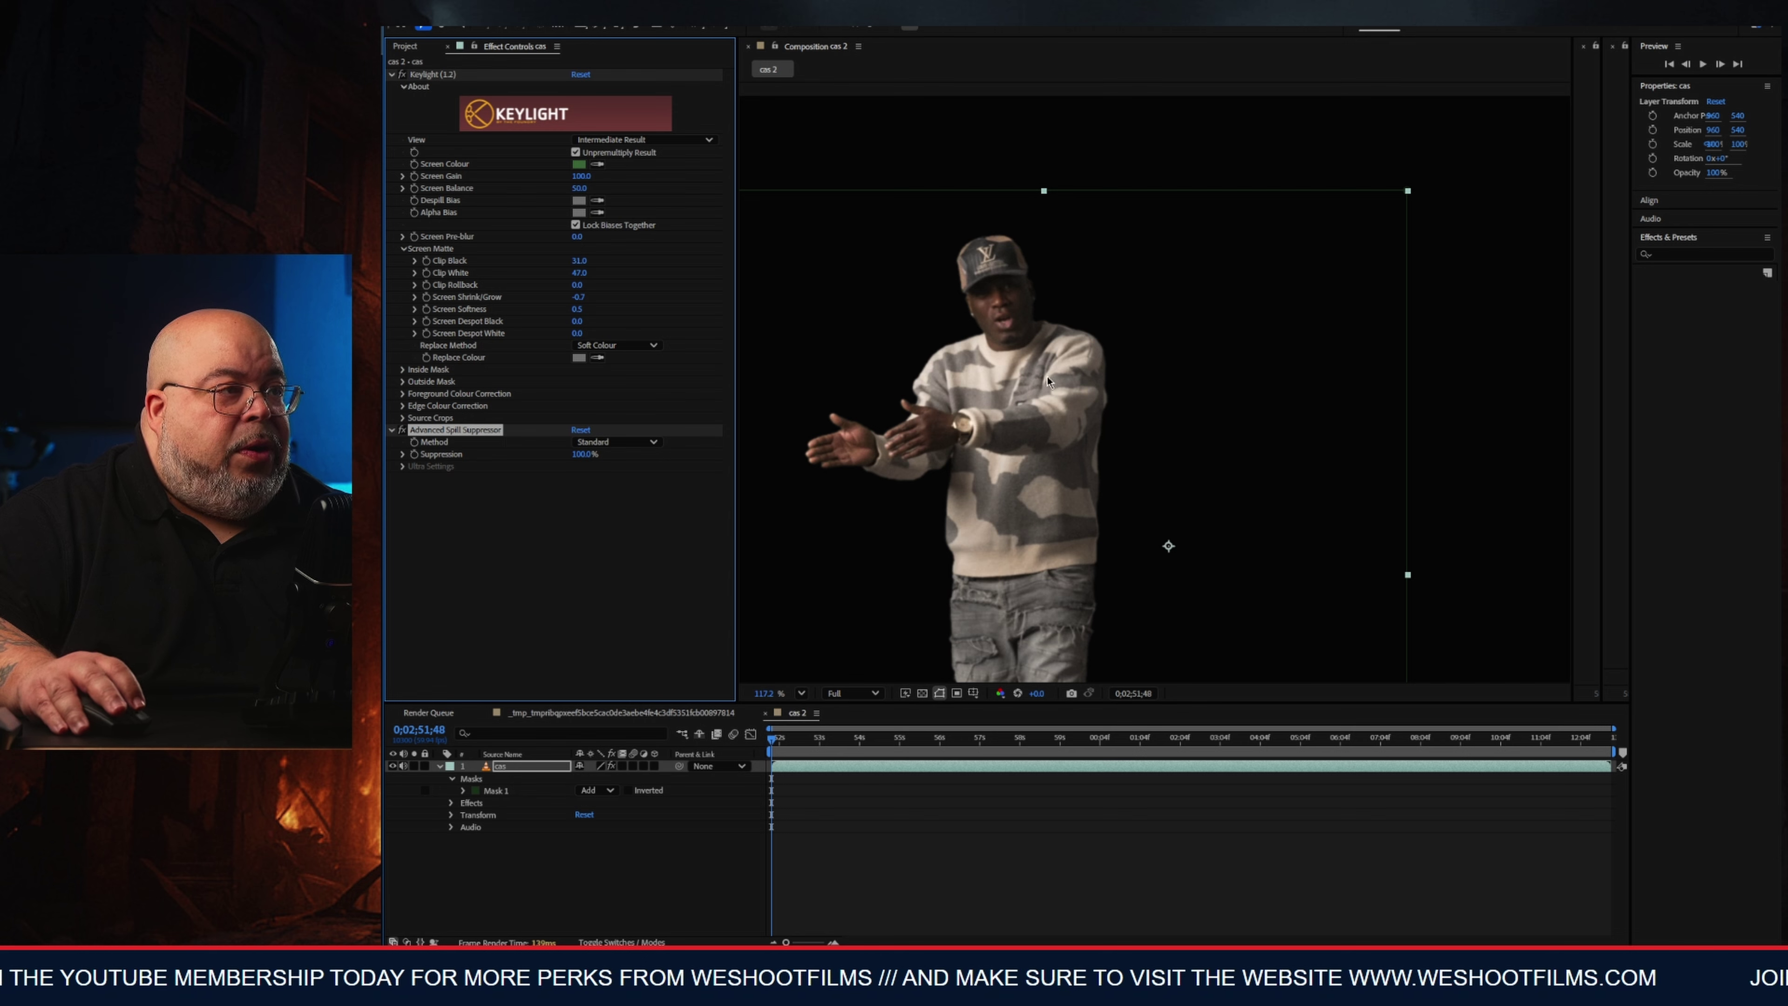
{"action": "key", "text": "period"}
{"action": "key", "text": "period"}
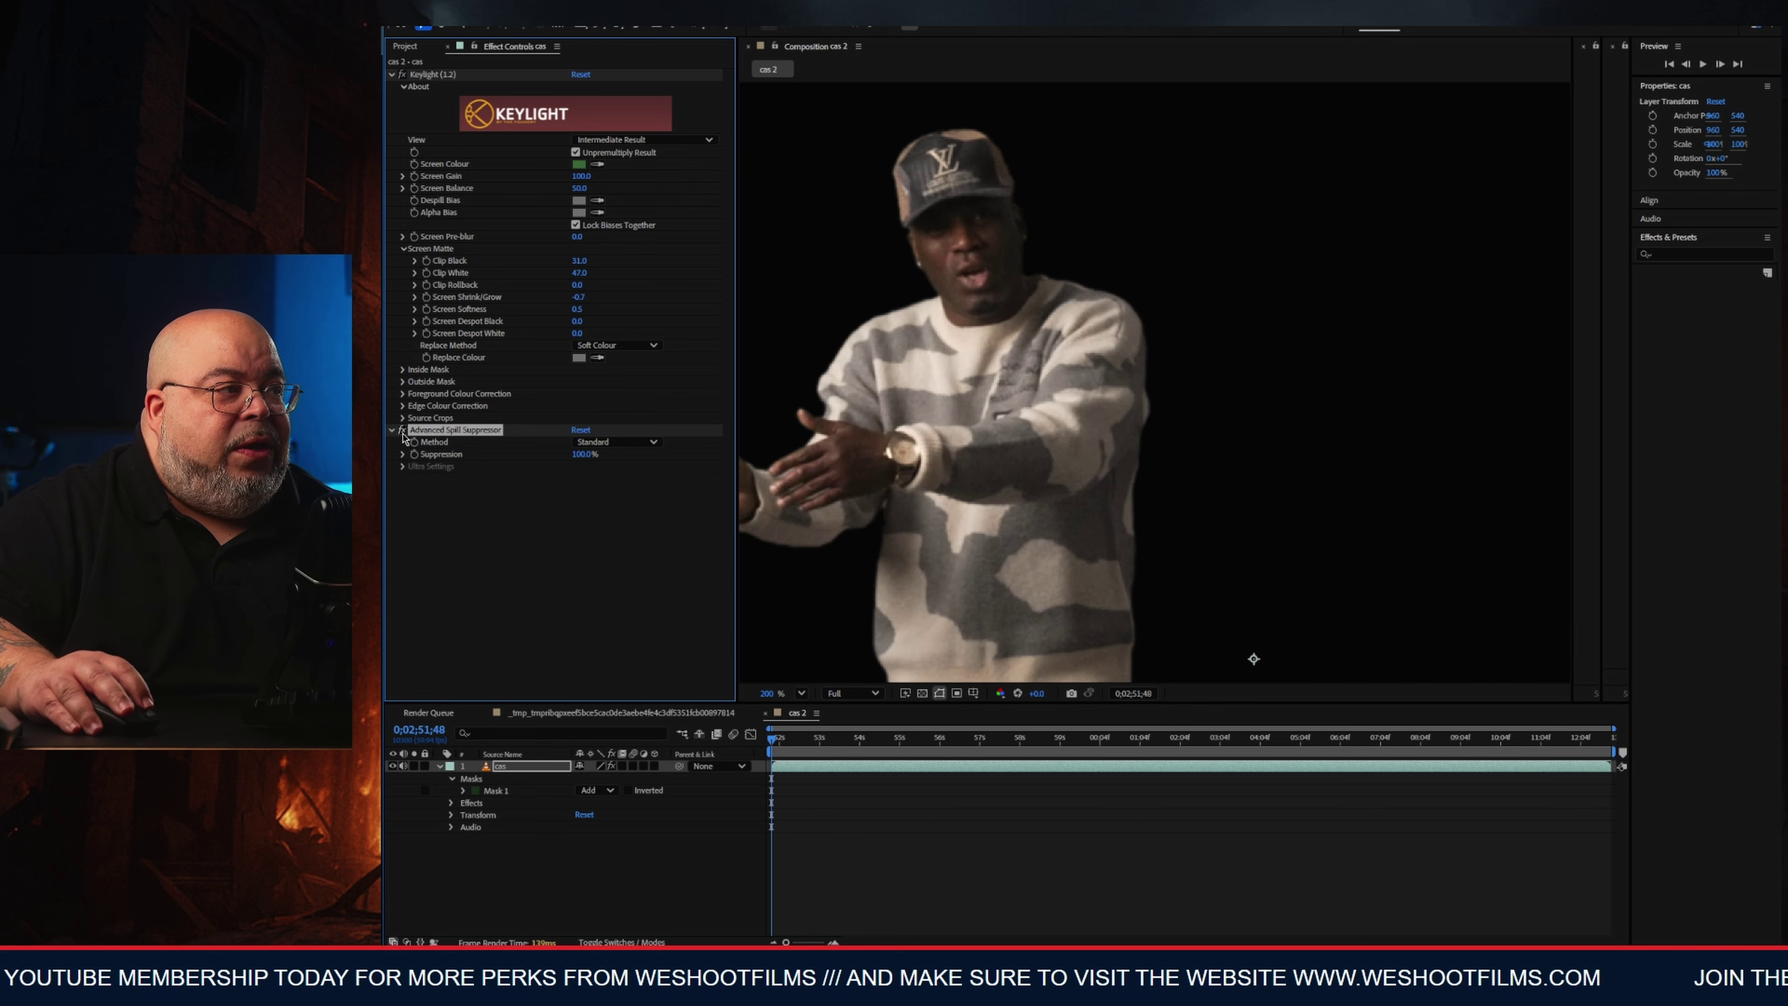
{"action": "scroll", "coordinate": [956, 471], "scroll_direction": "down", "scroll_amount": 3}
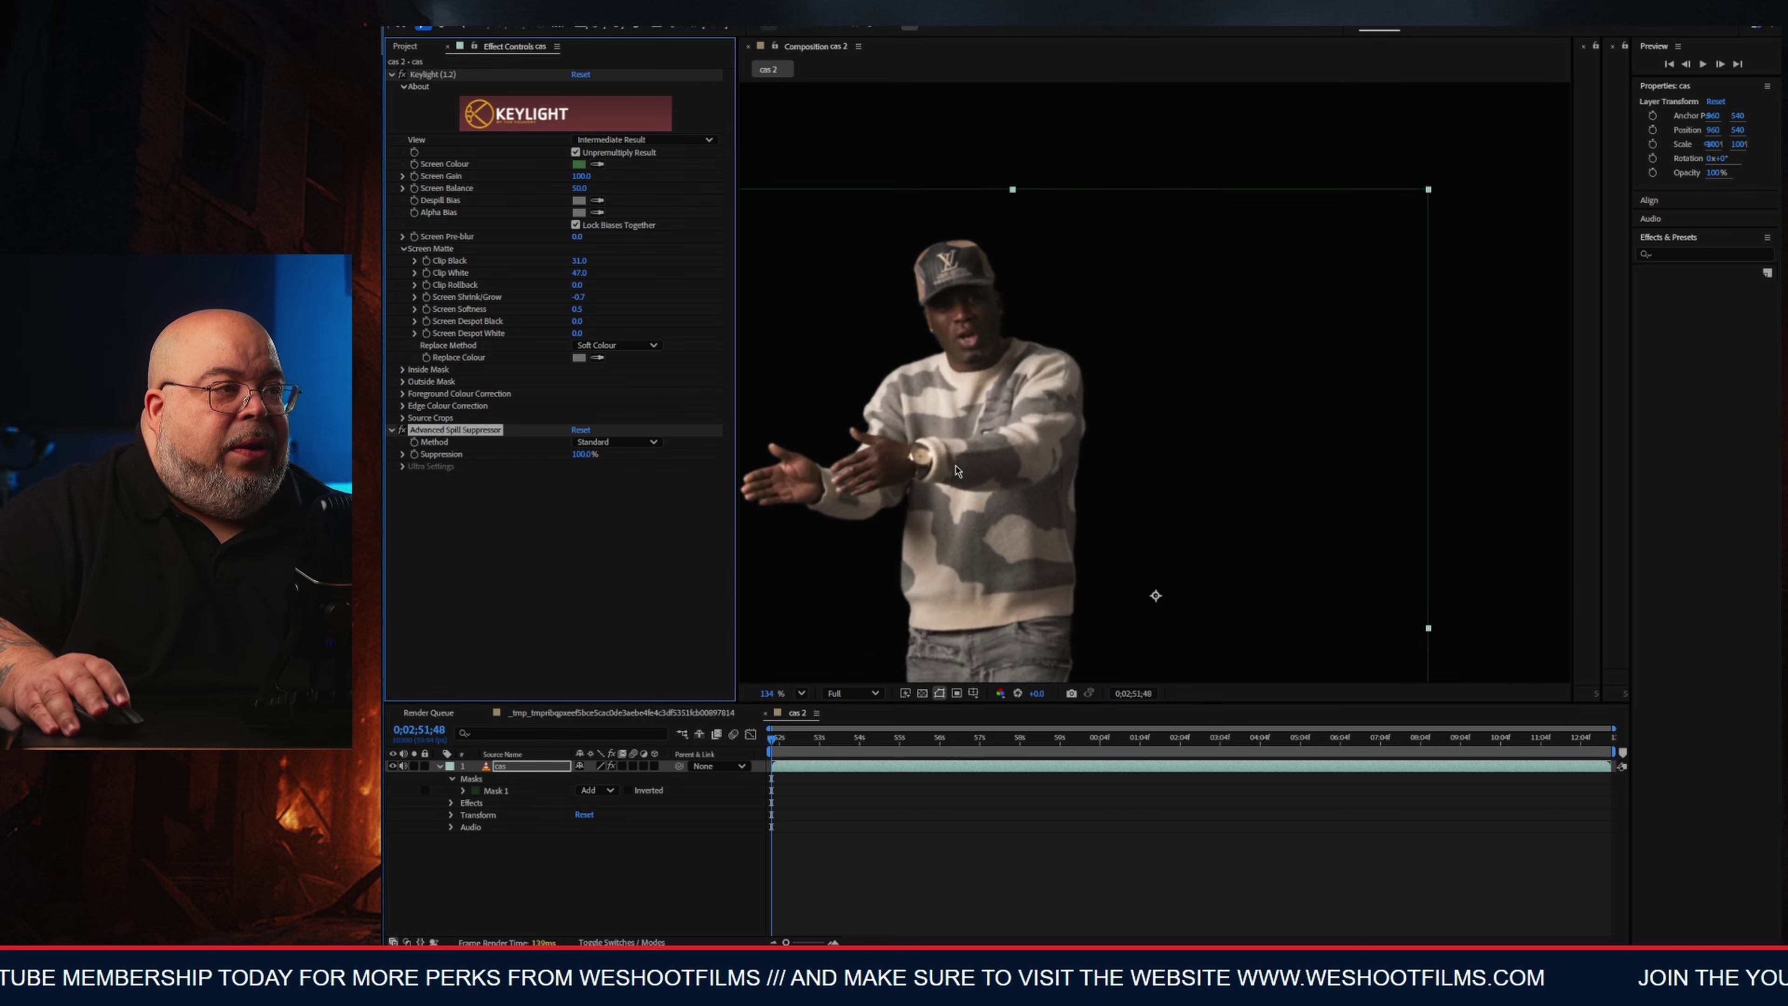
{"action": "scroll", "coordinate": [956, 471], "scroll_direction": "down", "scroll_amount": 2}
Apply the Sharpen effect to the cas layer with a Sharpen Amount of 20.
{"action": "key", "text": "ctrl+space"}
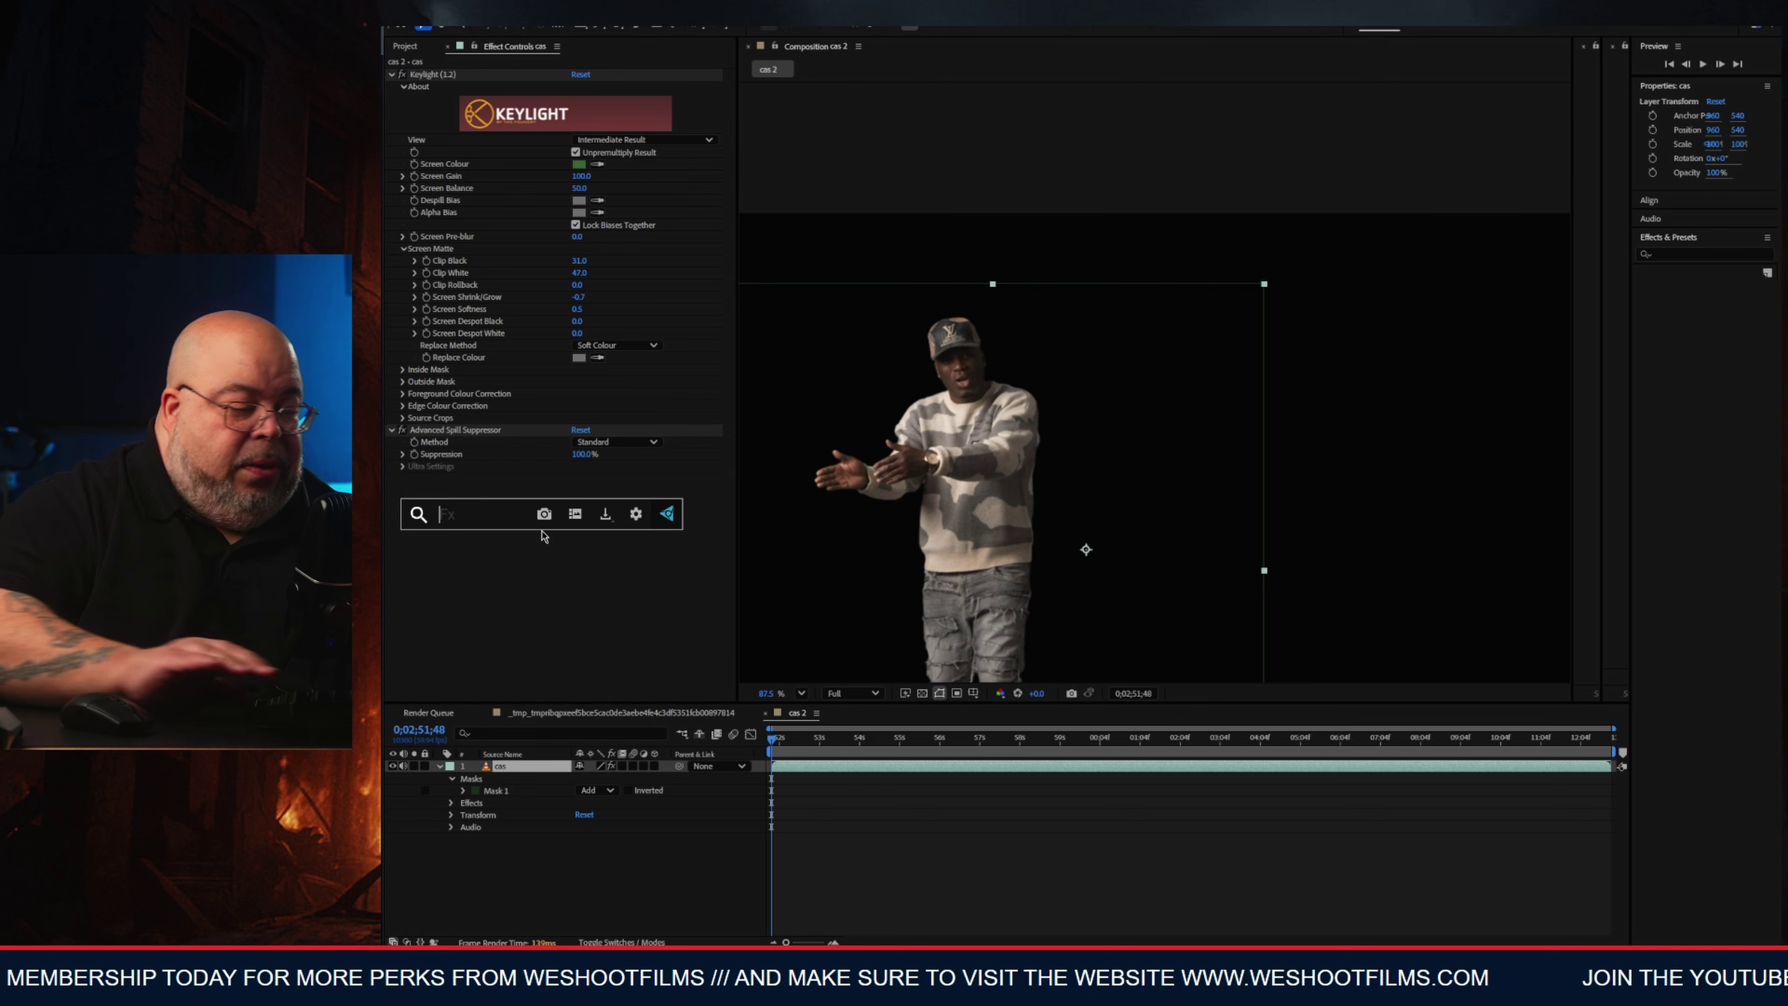
{"action": "type", "text": "sharp"}
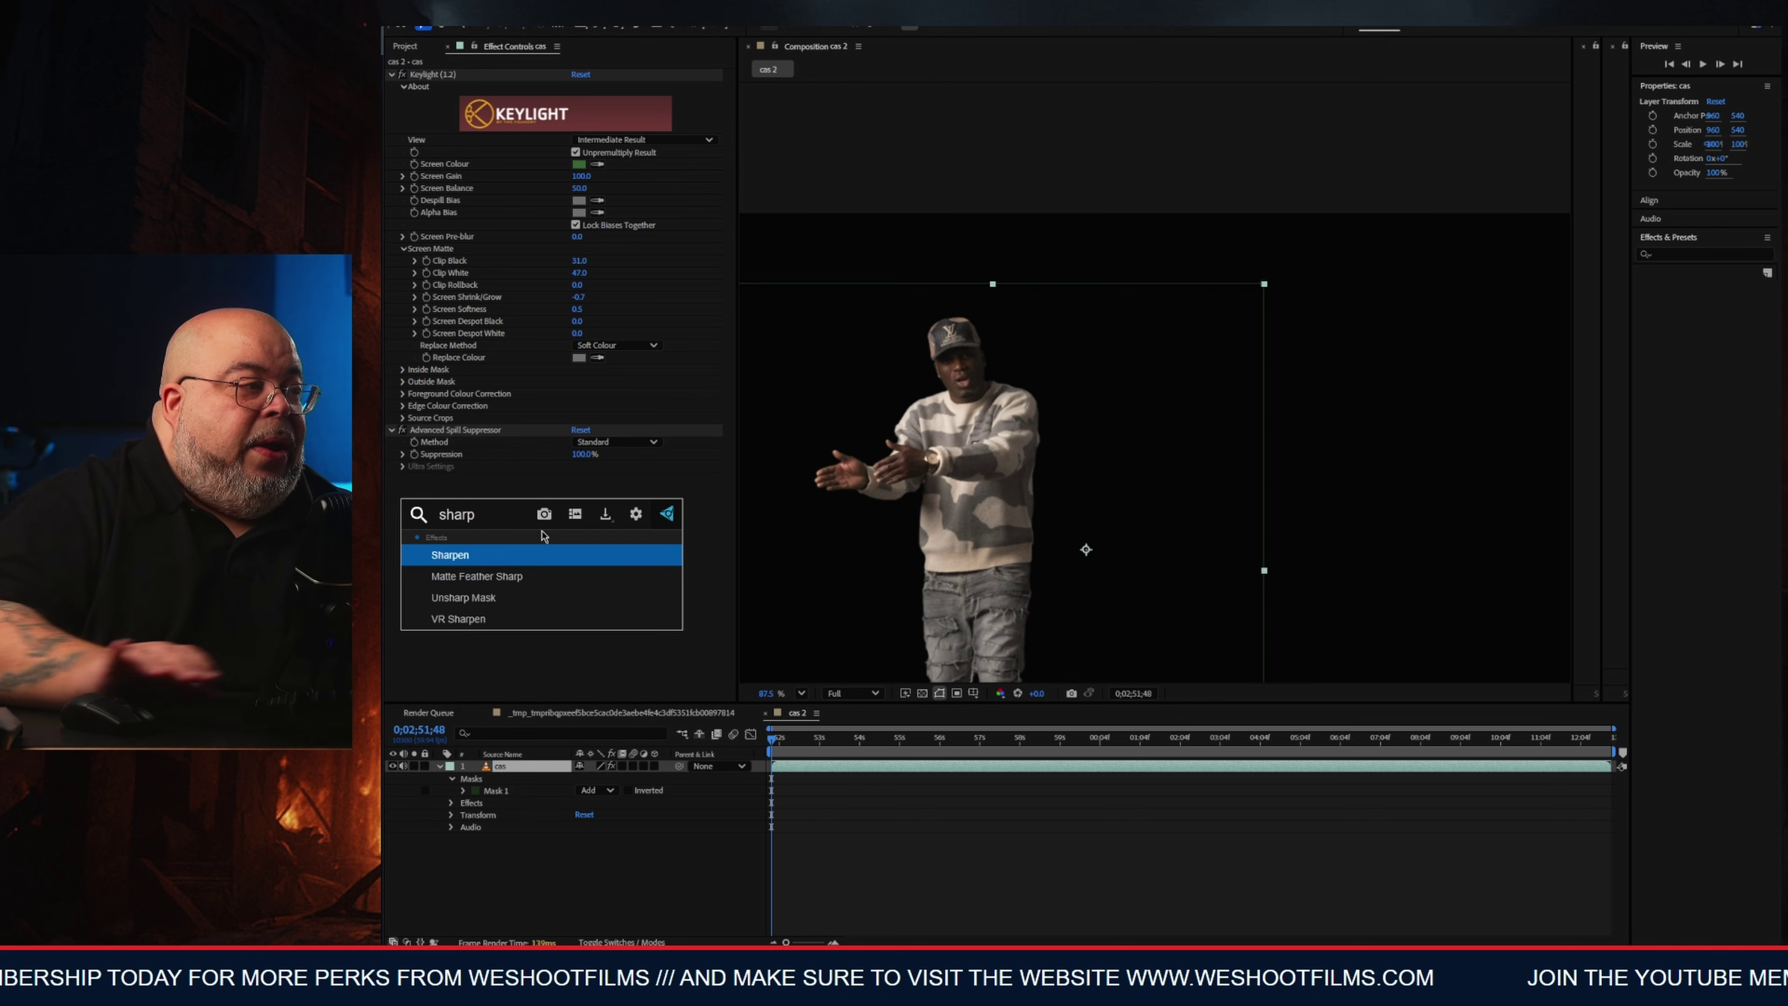
{"action": "left_click", "coordinate": [519, 552]}
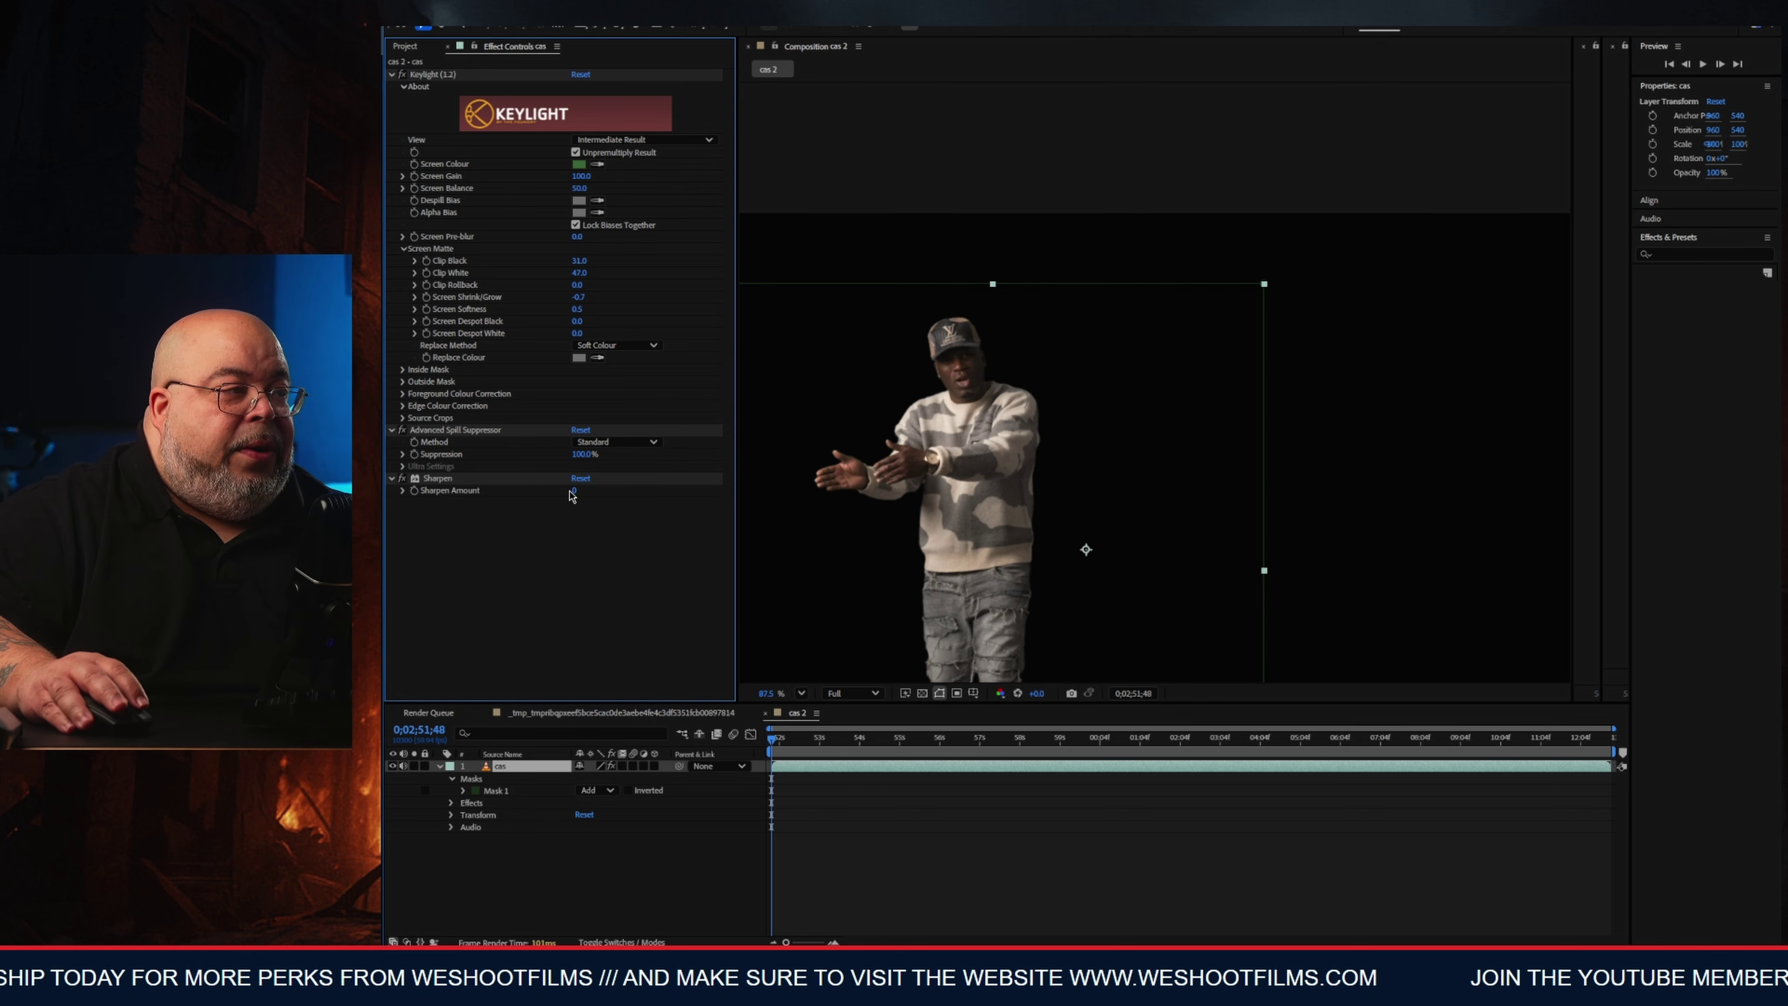
{"action": "left_click", "coordinate": [574, 491]}
{"action": "type", "text": "20"}
{"action": "key", "text": "Return"}
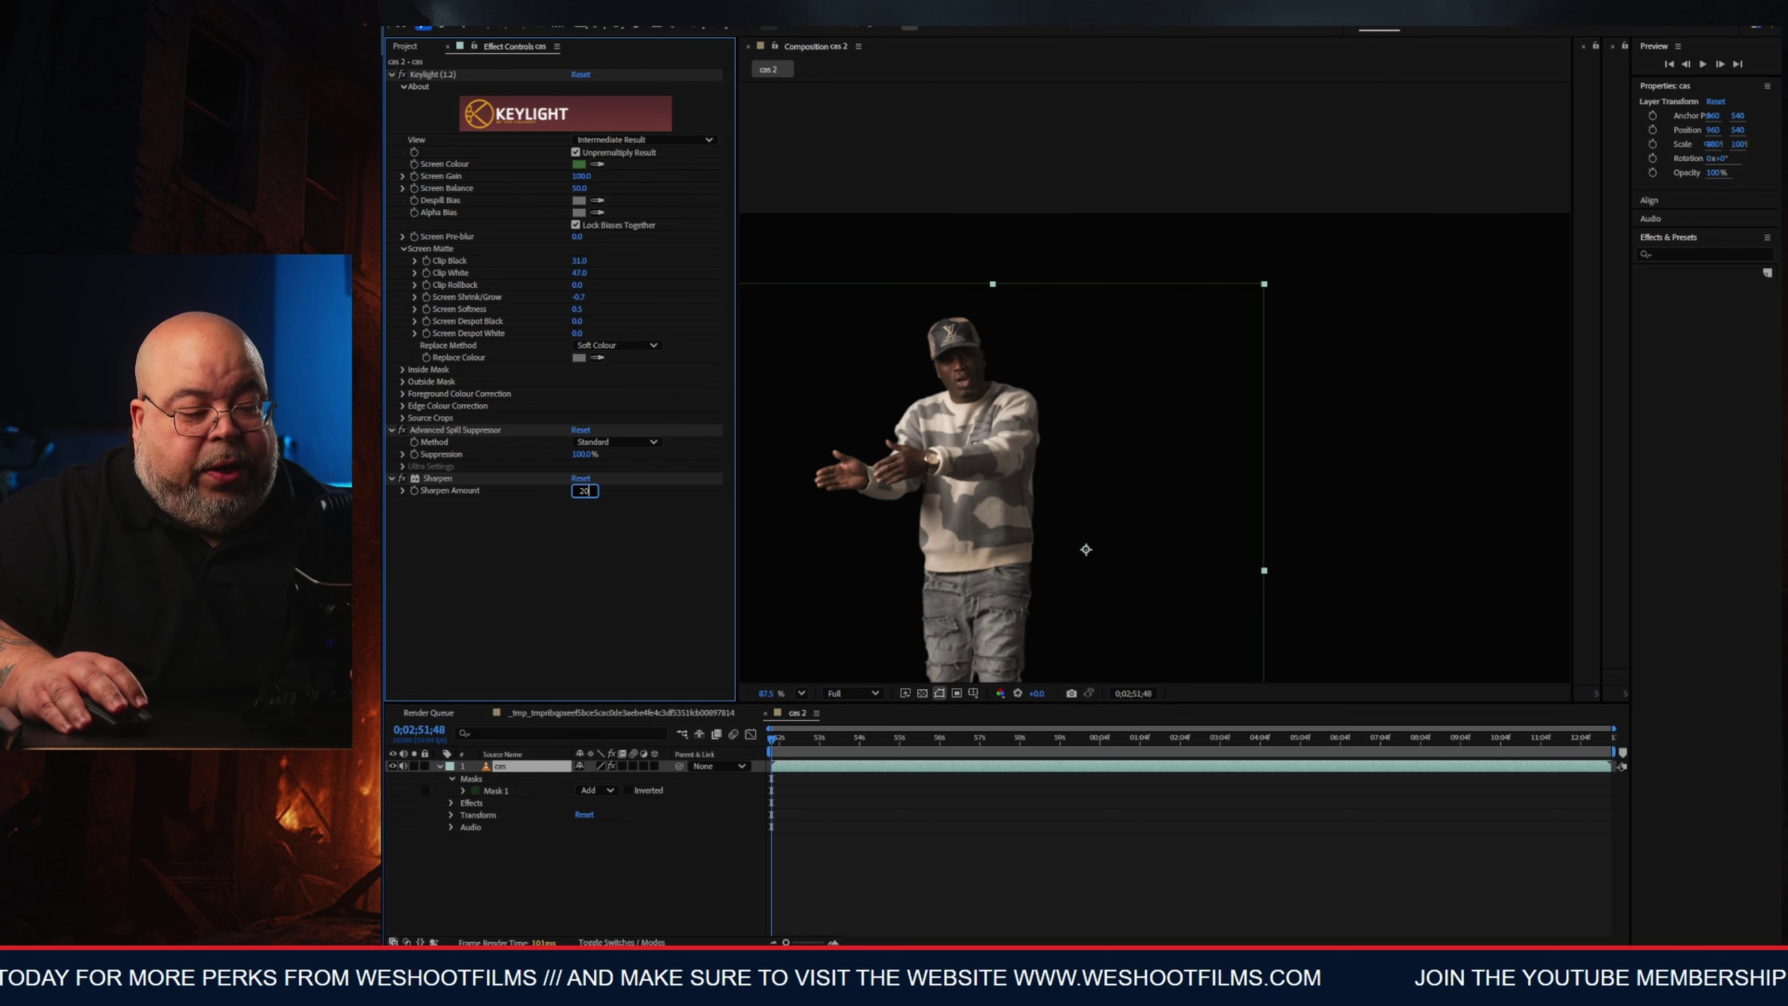
{"action": "left_click", "coordinate": [613, 550]}
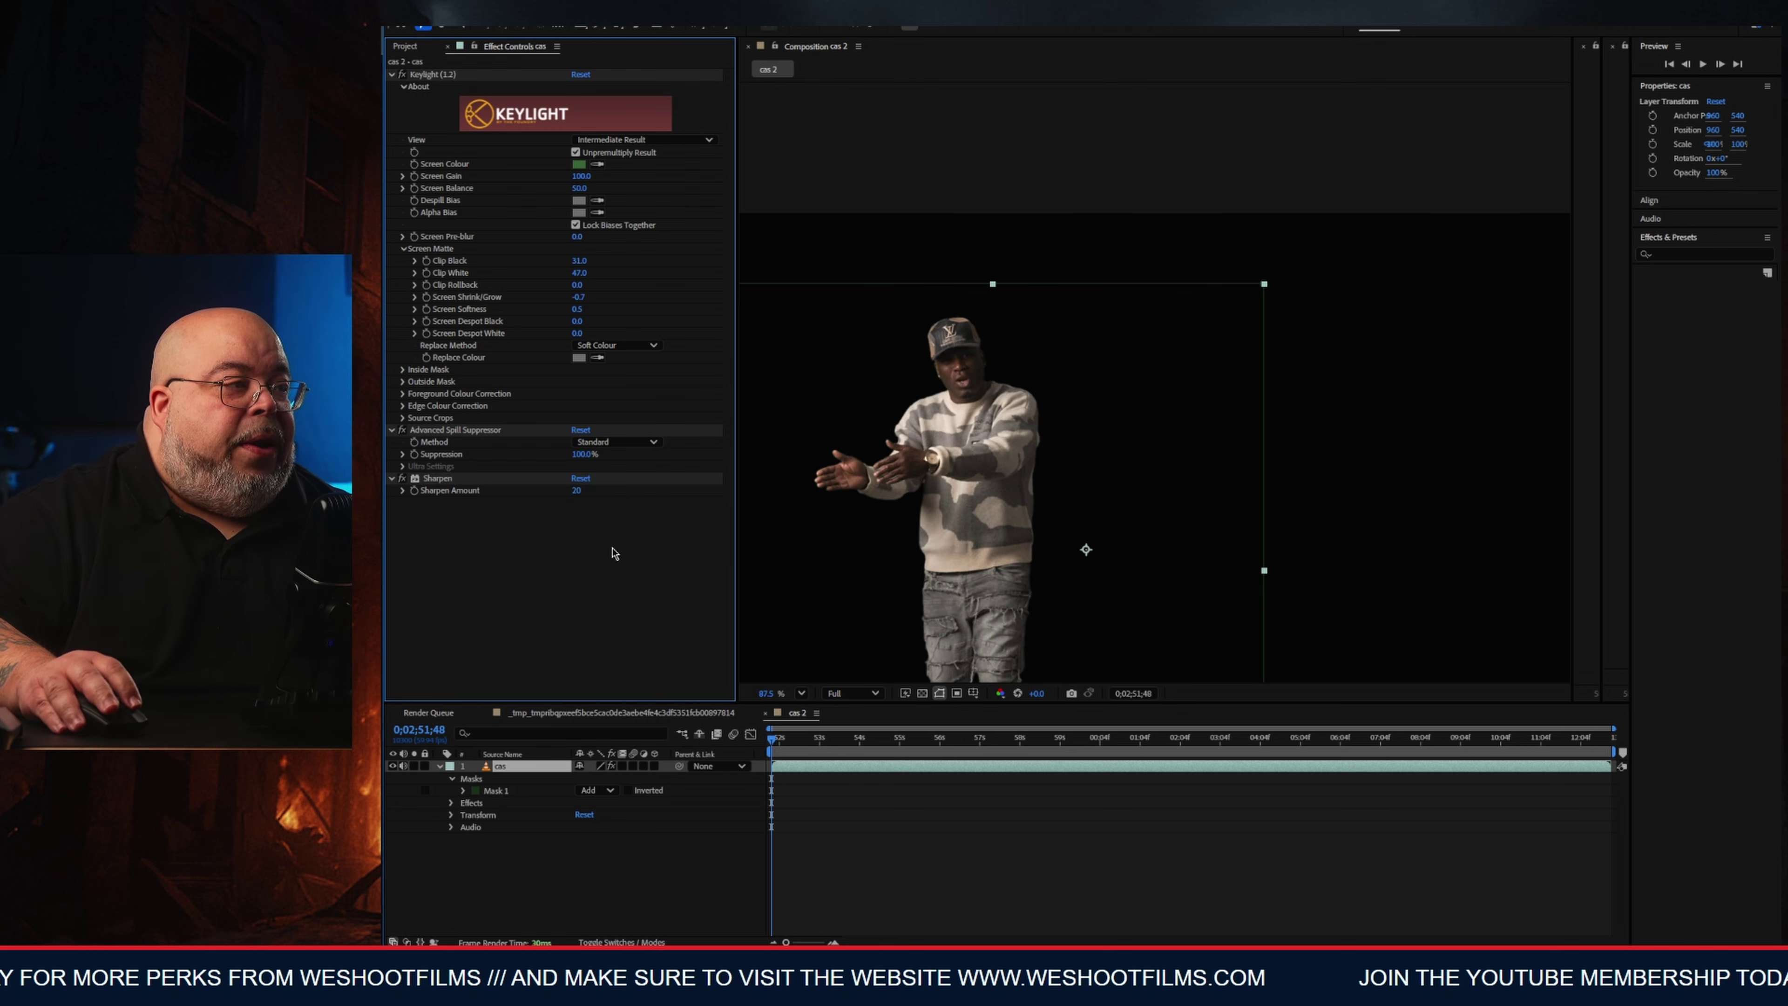
Bring the whole keyed performer into view and scrub the start of the cas 2 timeline to check the key.
{"action": "scroll", "coordinate": [941, 425], "scroll_direction": "down", "scroll_amount": 1}
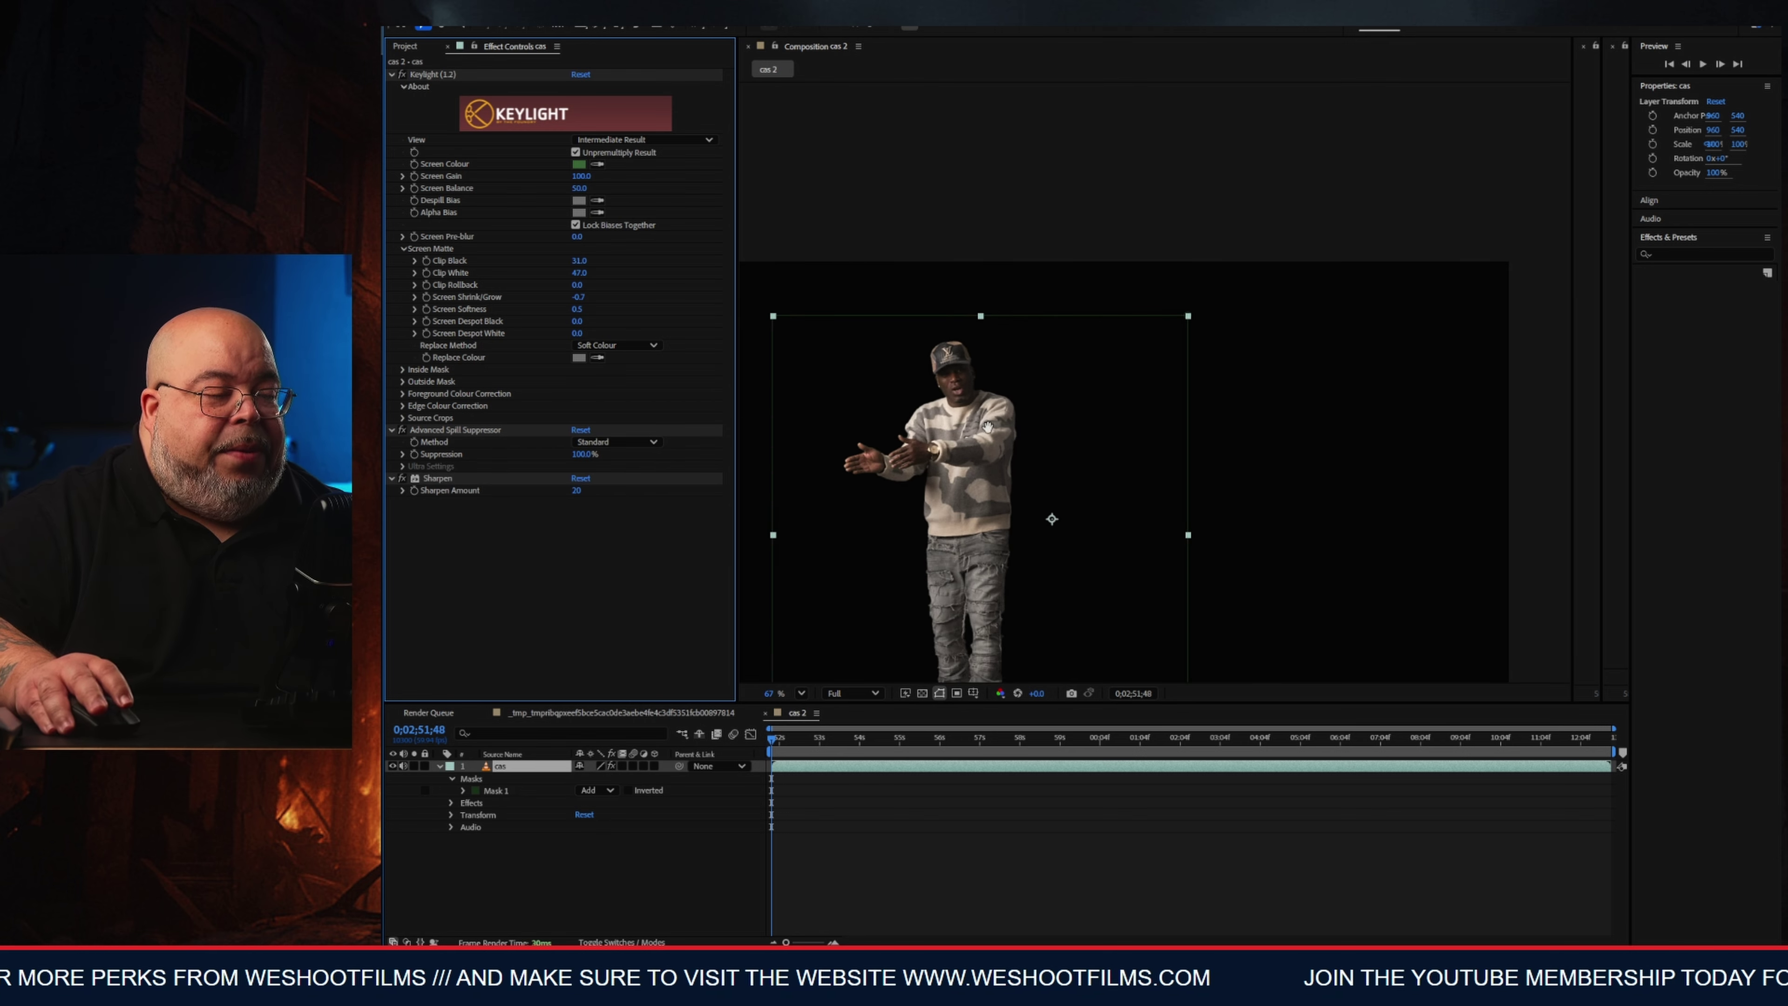
{"action": "left_click_drag", "start_coordinate": [987, 427], "coordinate": [1157, 272]}
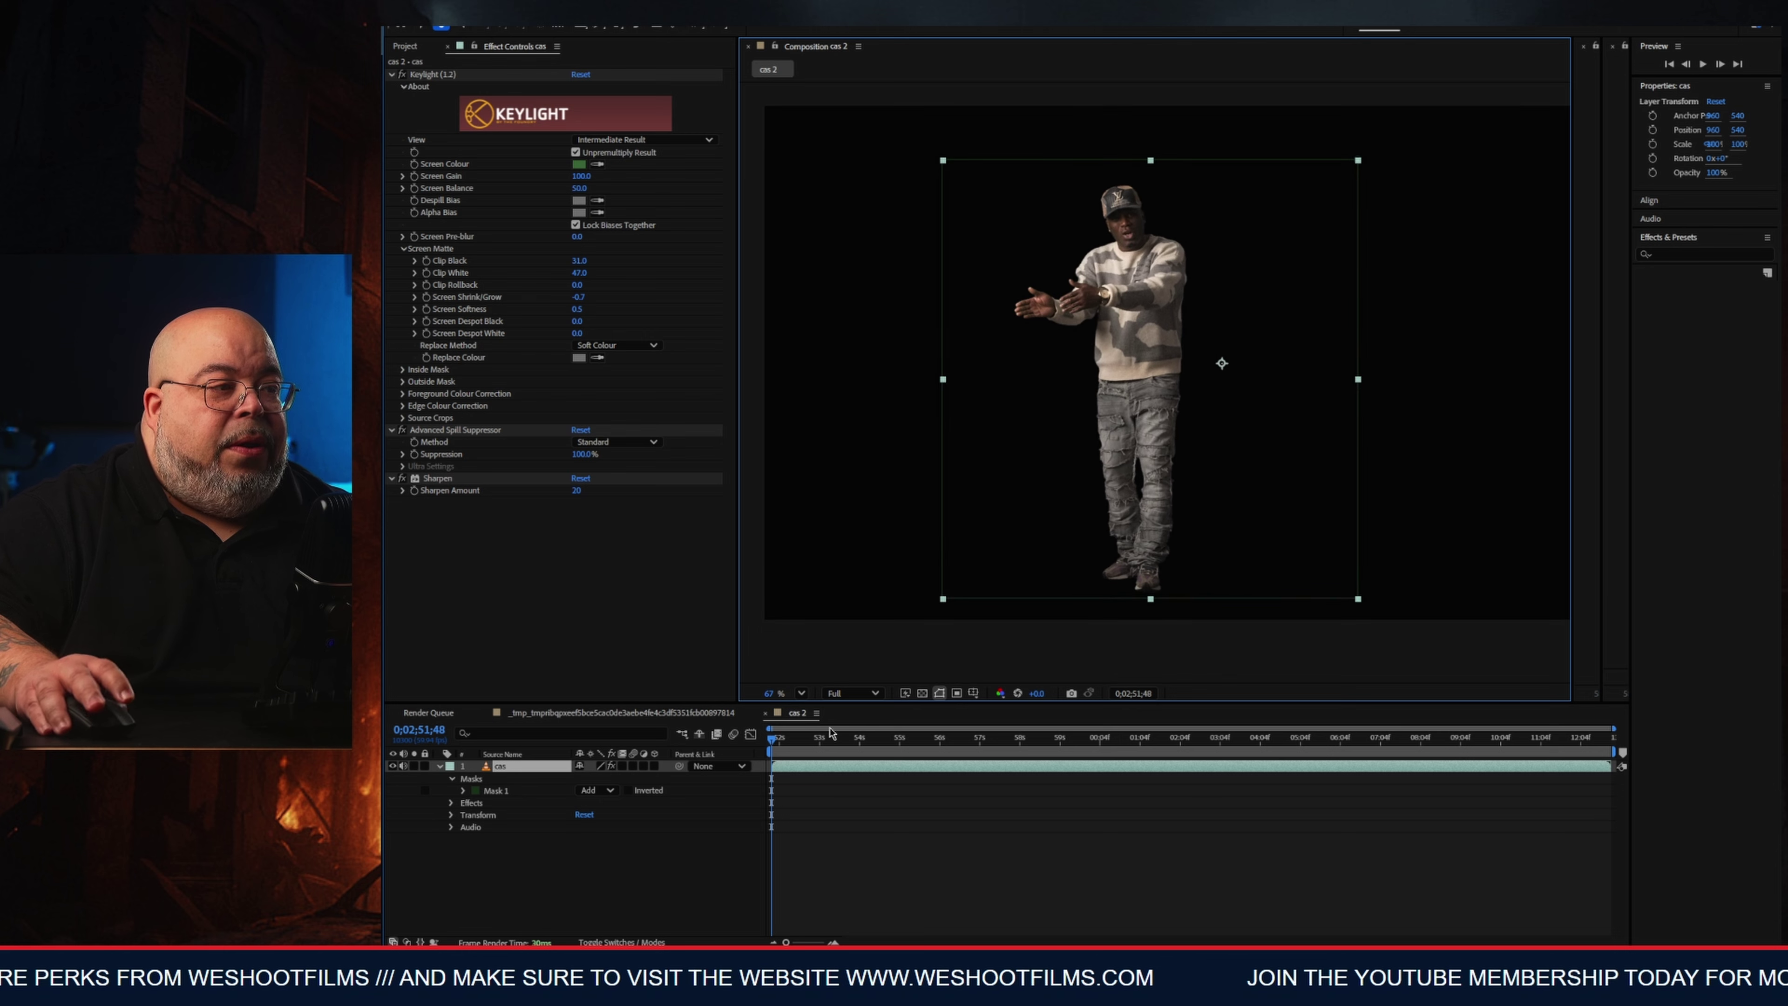
{"action": "left_click_drag", "start_coordinate": [830, 733], "coordinate": [780, 737]}
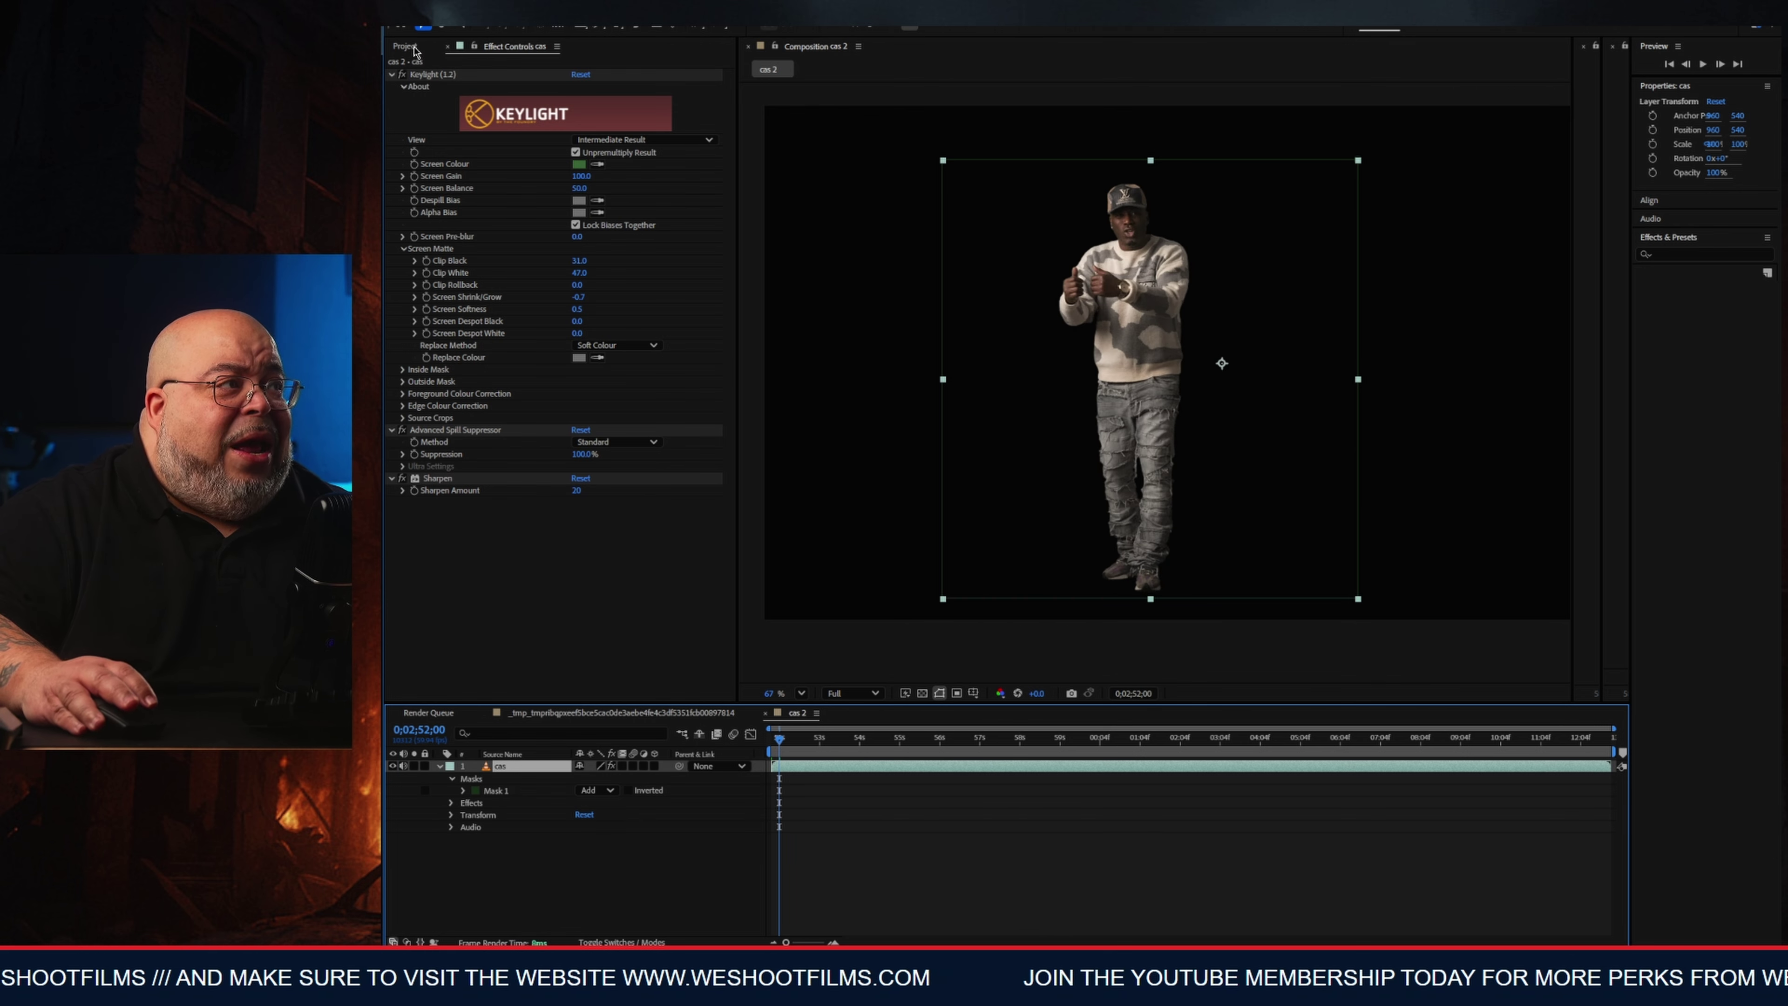
Add the cas 2 composition to the kitchen composition's timeline, directly below the Camera 1 layer.
{"action": "left_click", "coordinate": [414, 48]}
{"action": "left_click", "coordinate": [496, 233]}
{"action": "left_click", "coordinate": [416, 214]}
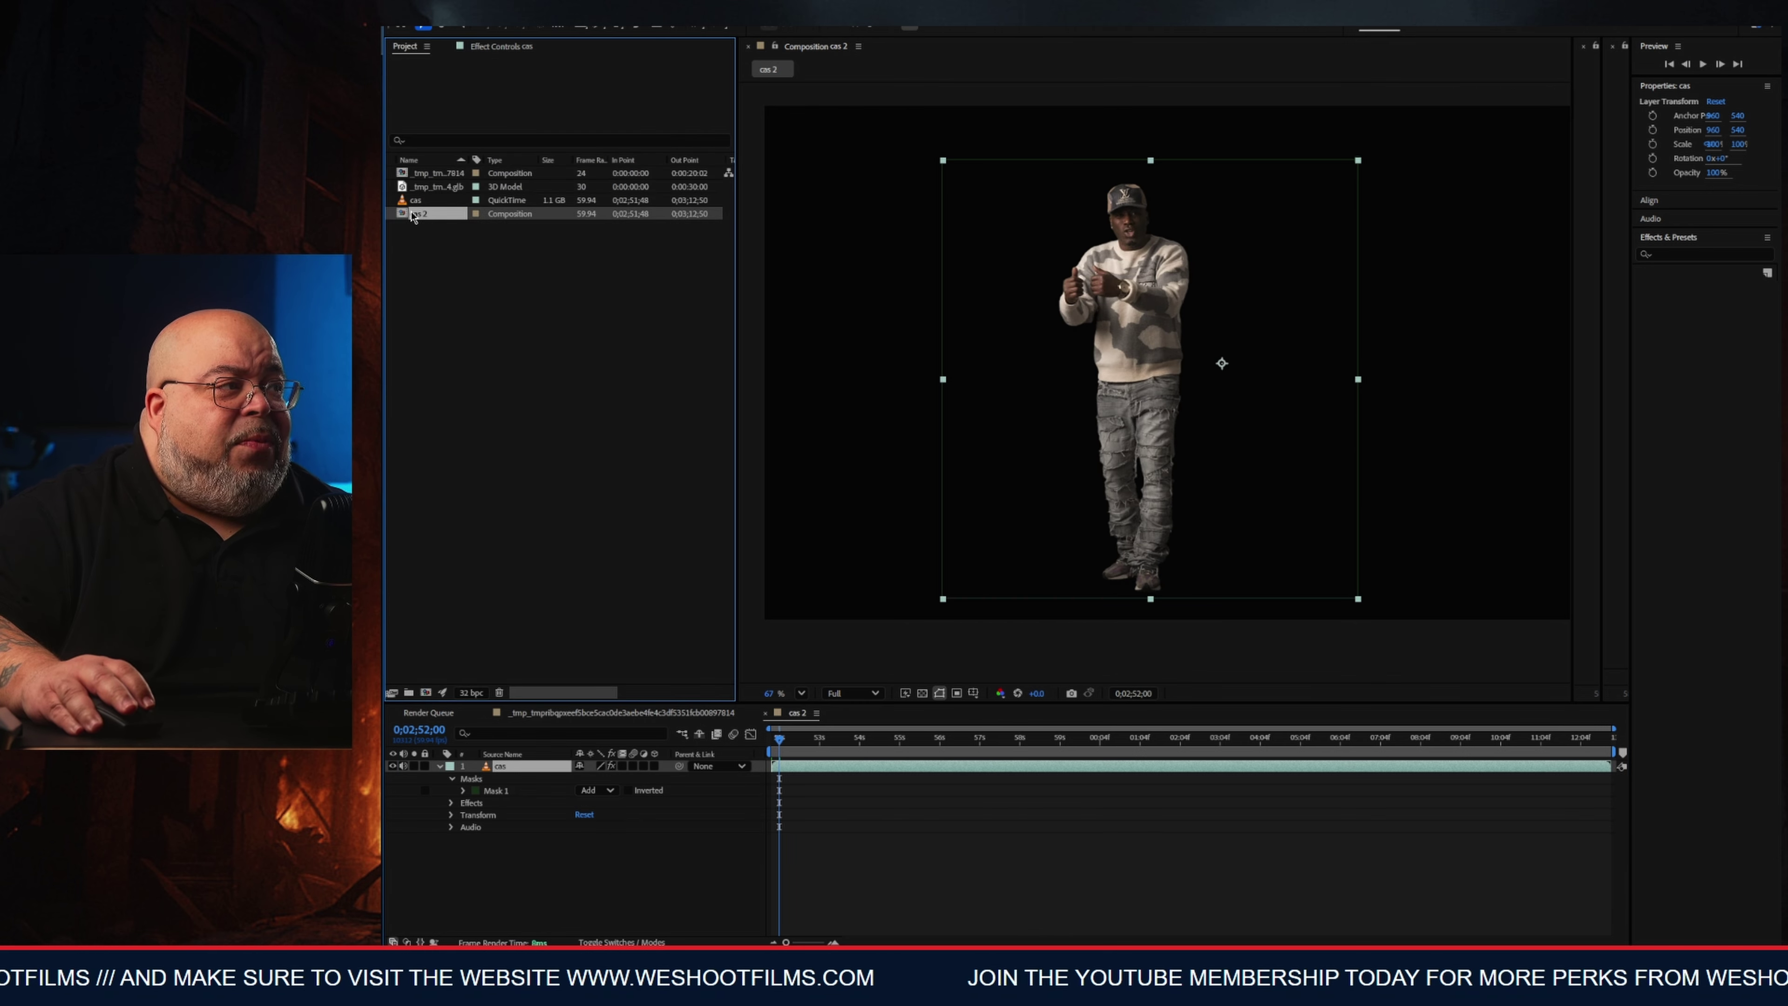
{"action": "left_click", "coordinate": [418, 202]}
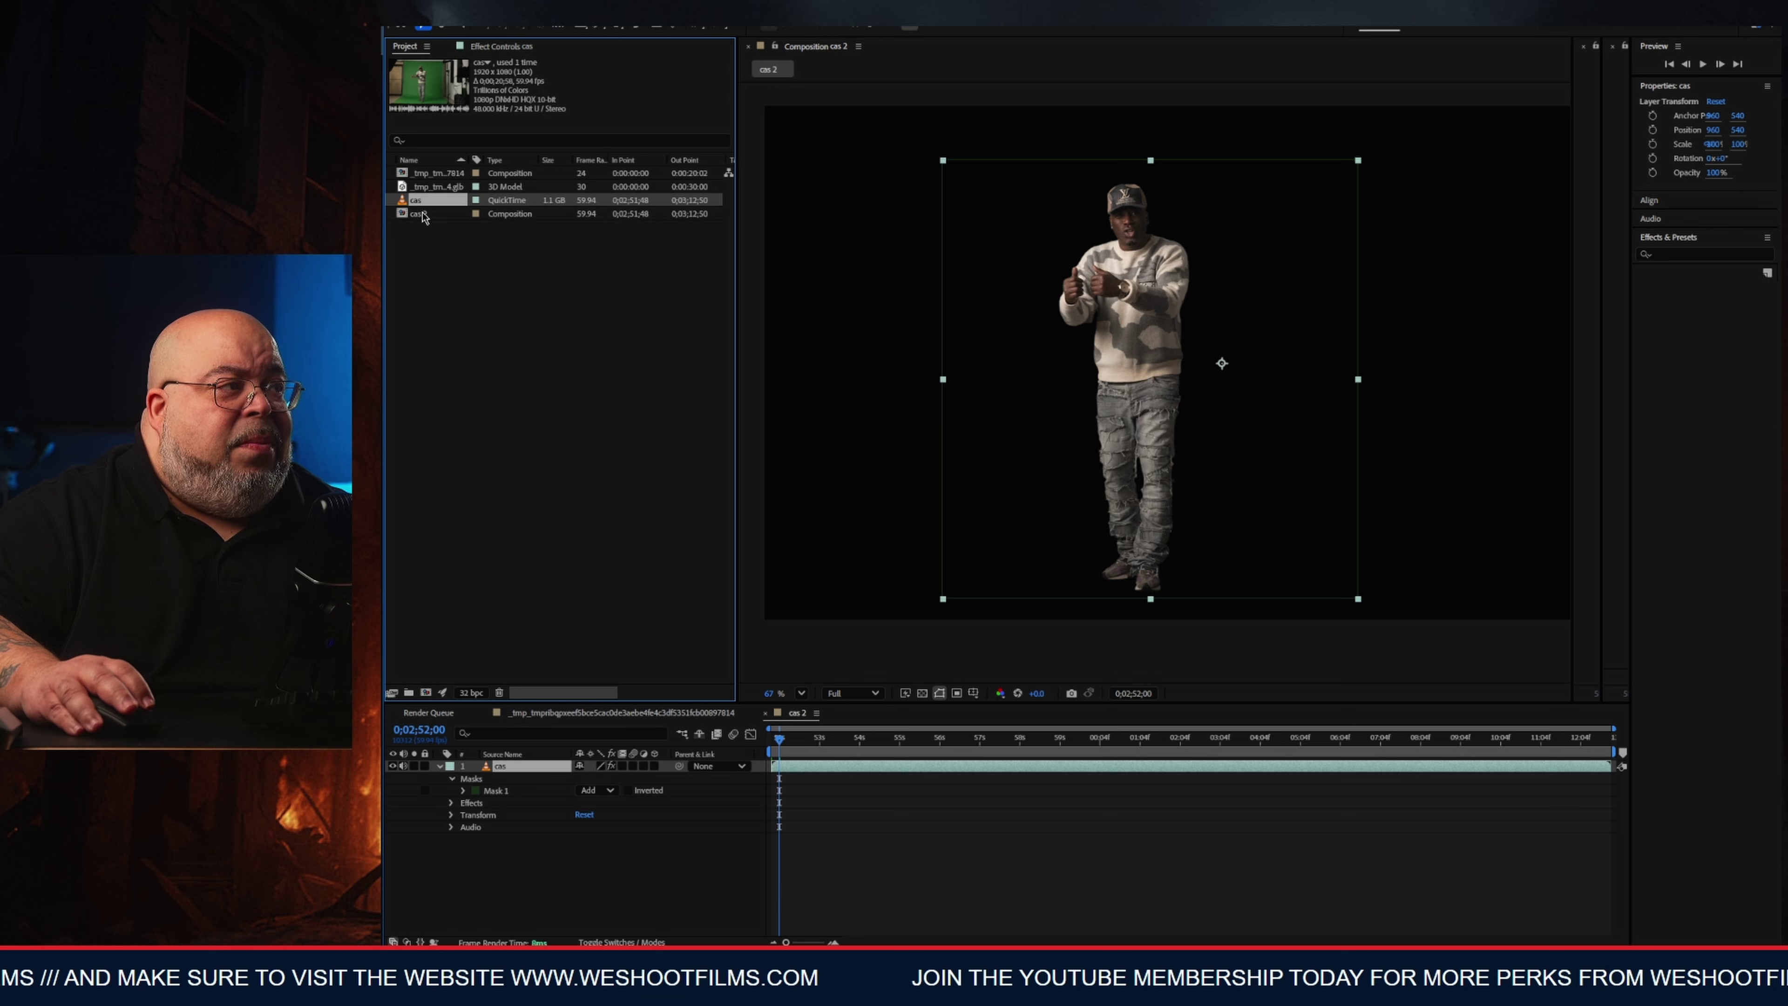
{"action": "left_click", "coordinate": [417, 215]}
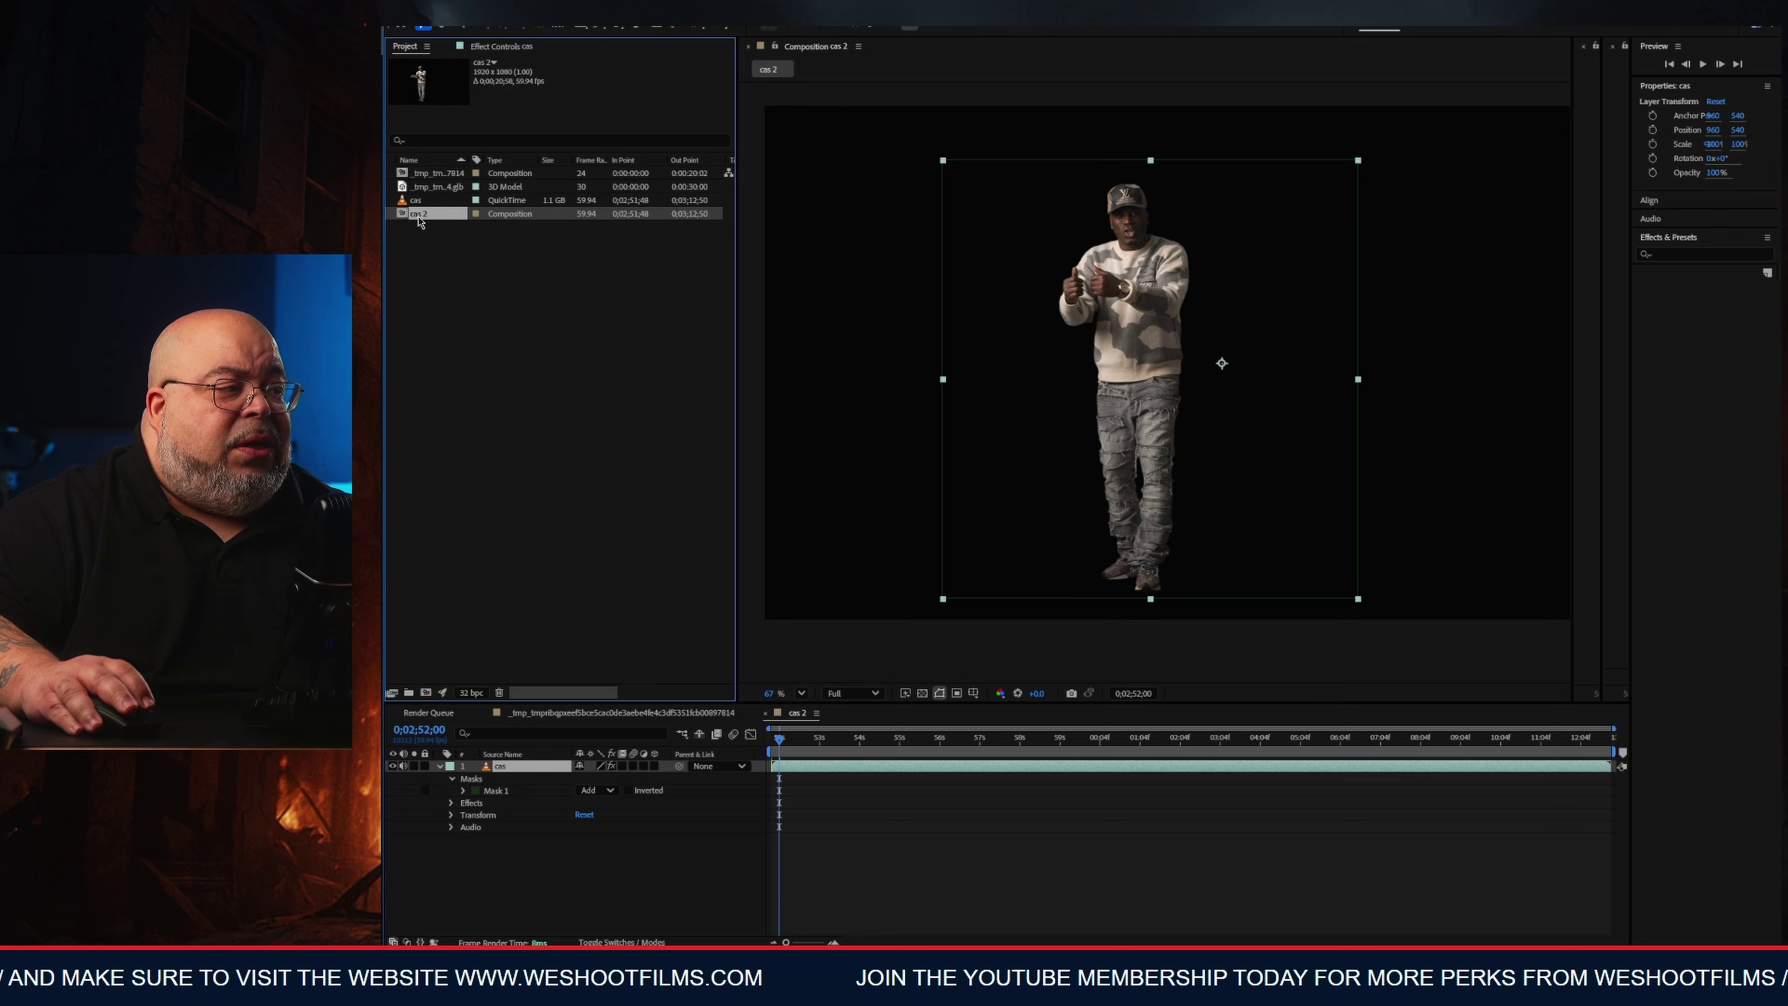
{"action": "left_click", "coordinate": [677, 713]}
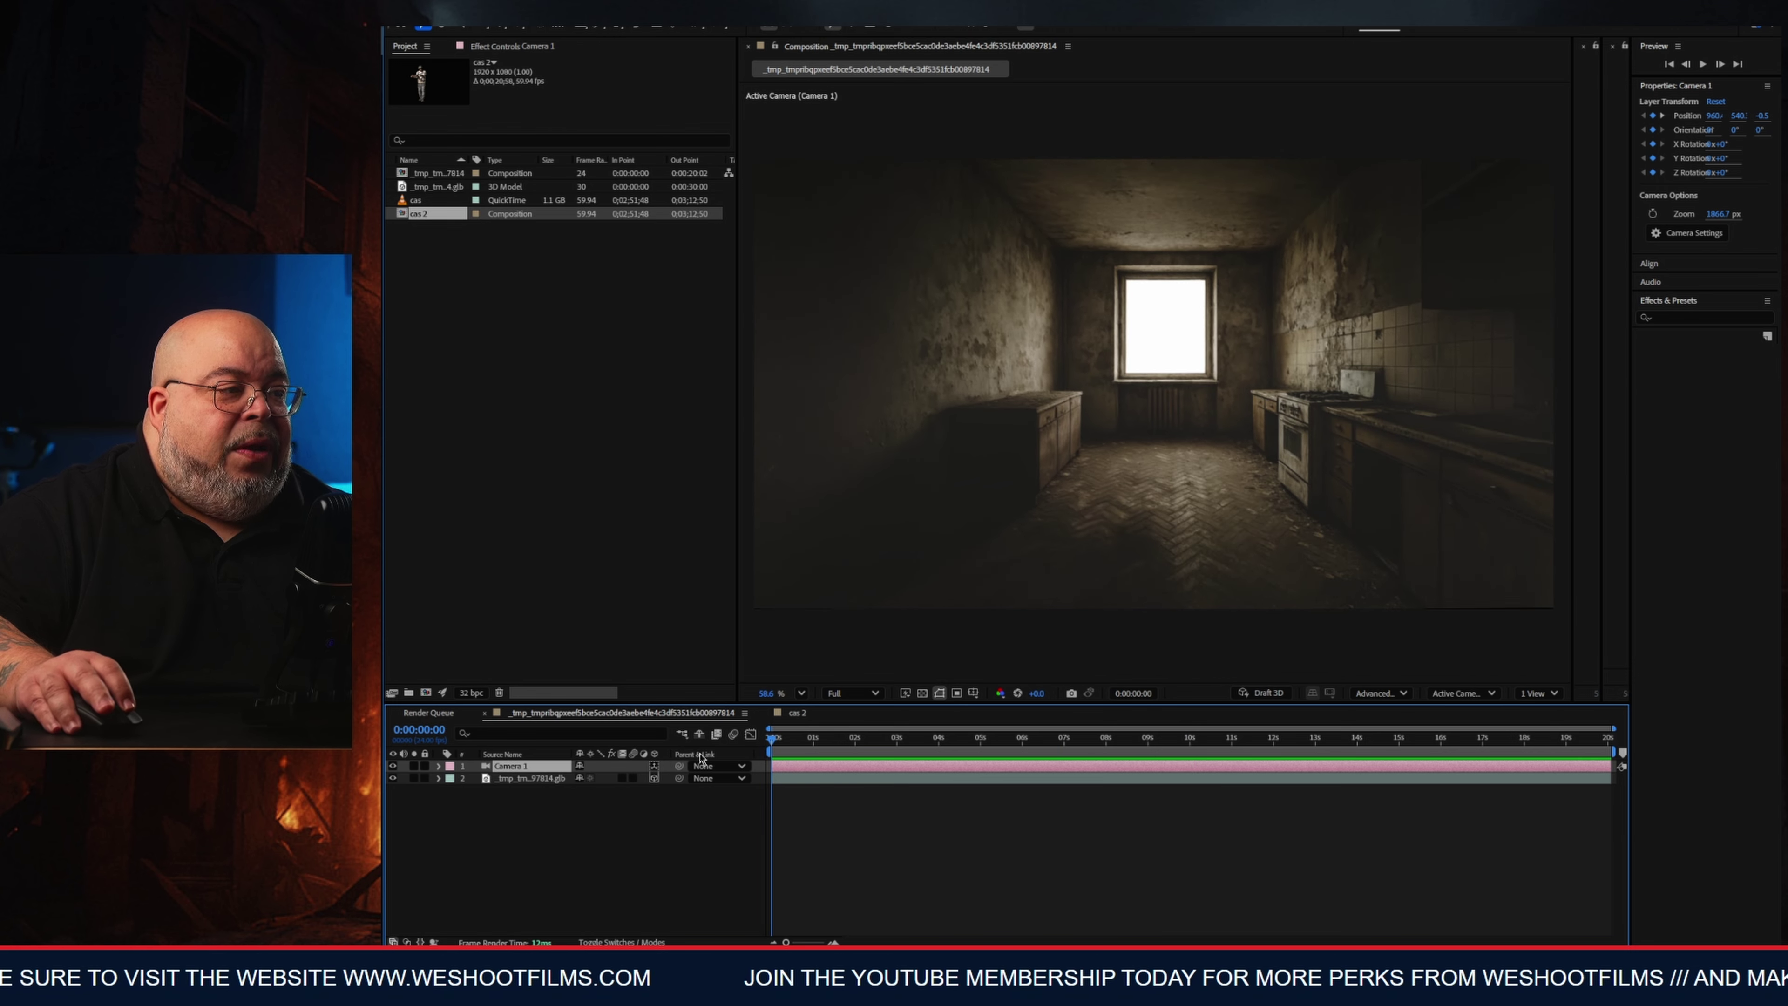
{"action": "left_click", "coordinate": [414, 201]}
{"action": "left_click", "coordinate": [416, 214]}
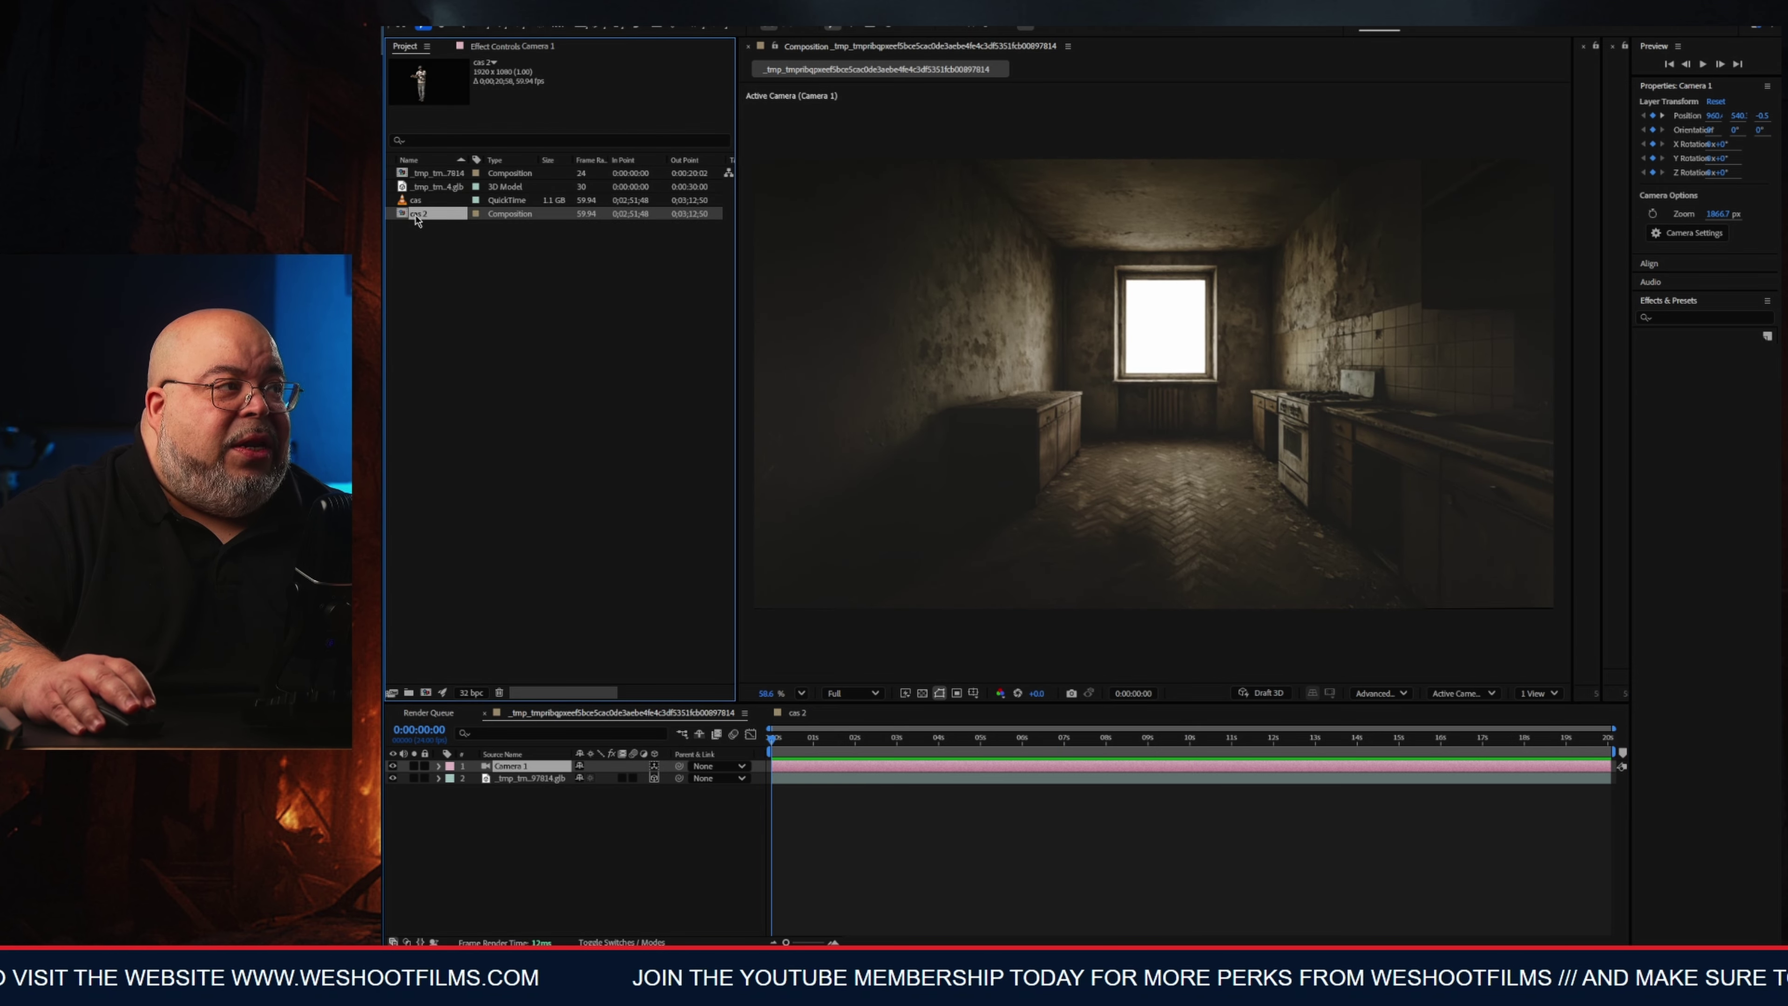
{"action": "left_click_drag", "start_coordinate": [424, 219], "coordinate": [510, 782]}
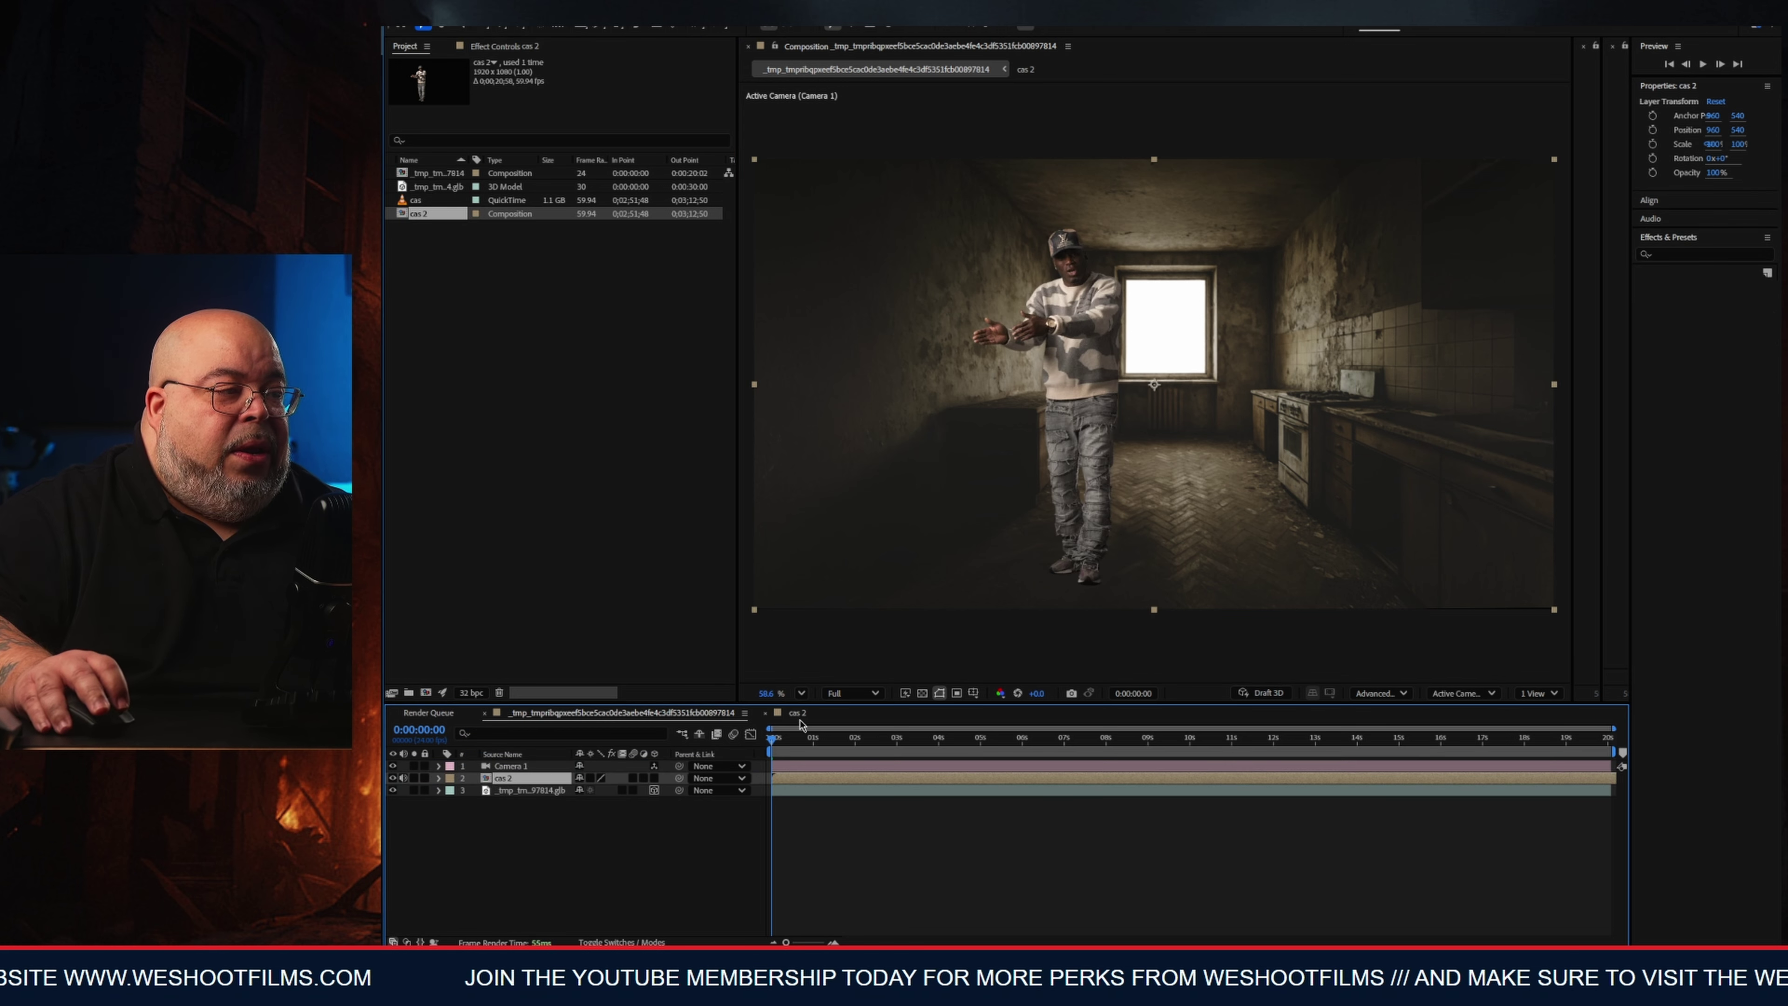
Scrub the start of the kitchen timeline, return to the first frame and move the cas 2 performer in front of the window.
{"action": "mouse_move", "coordinate": [800, 738]}
{"action": "left_mouse_down"}
{"action": "mouse_move", "coordinate": [1455, 732]}
{"action": "mouse_move", "coordinate": [772, 740]}
{"action": "left_mouse_up"}
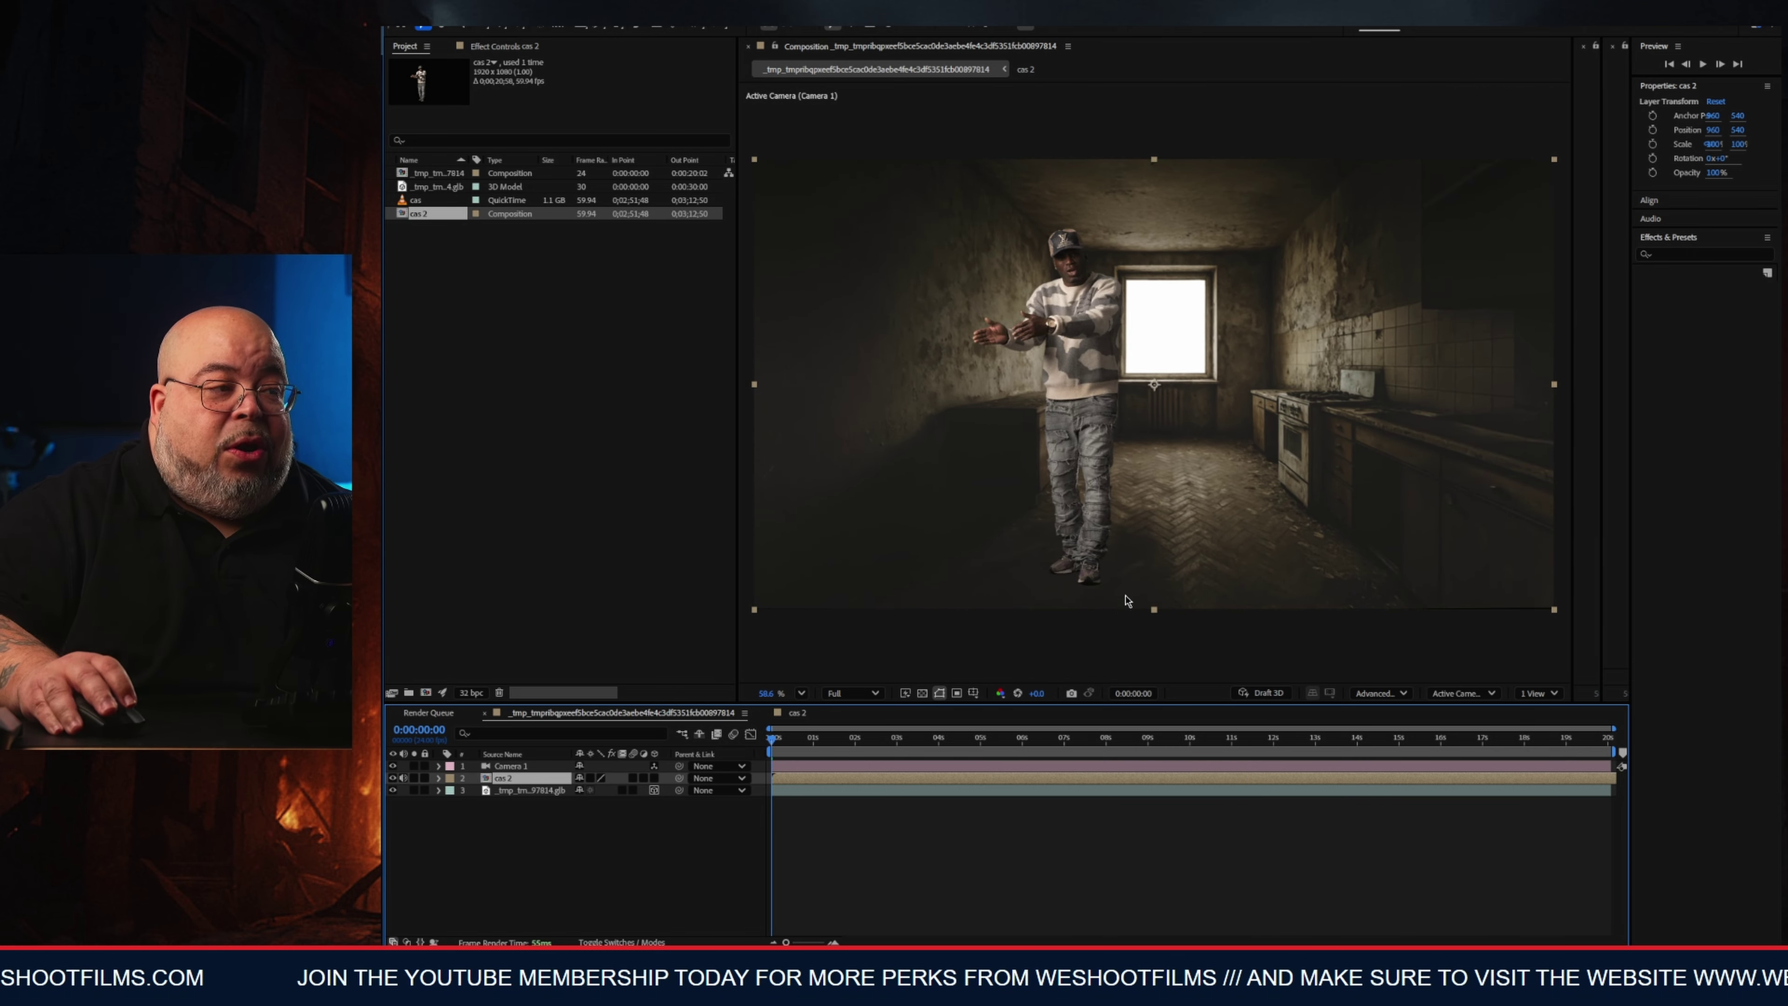
{"action": "left_click_drag", "start_coordinate": [789, 743], "coordinate": [692, 761]}
{"action": "left_click_drag", "start_coordinate": [1068, 431], "coordinate": [1169, 329]}
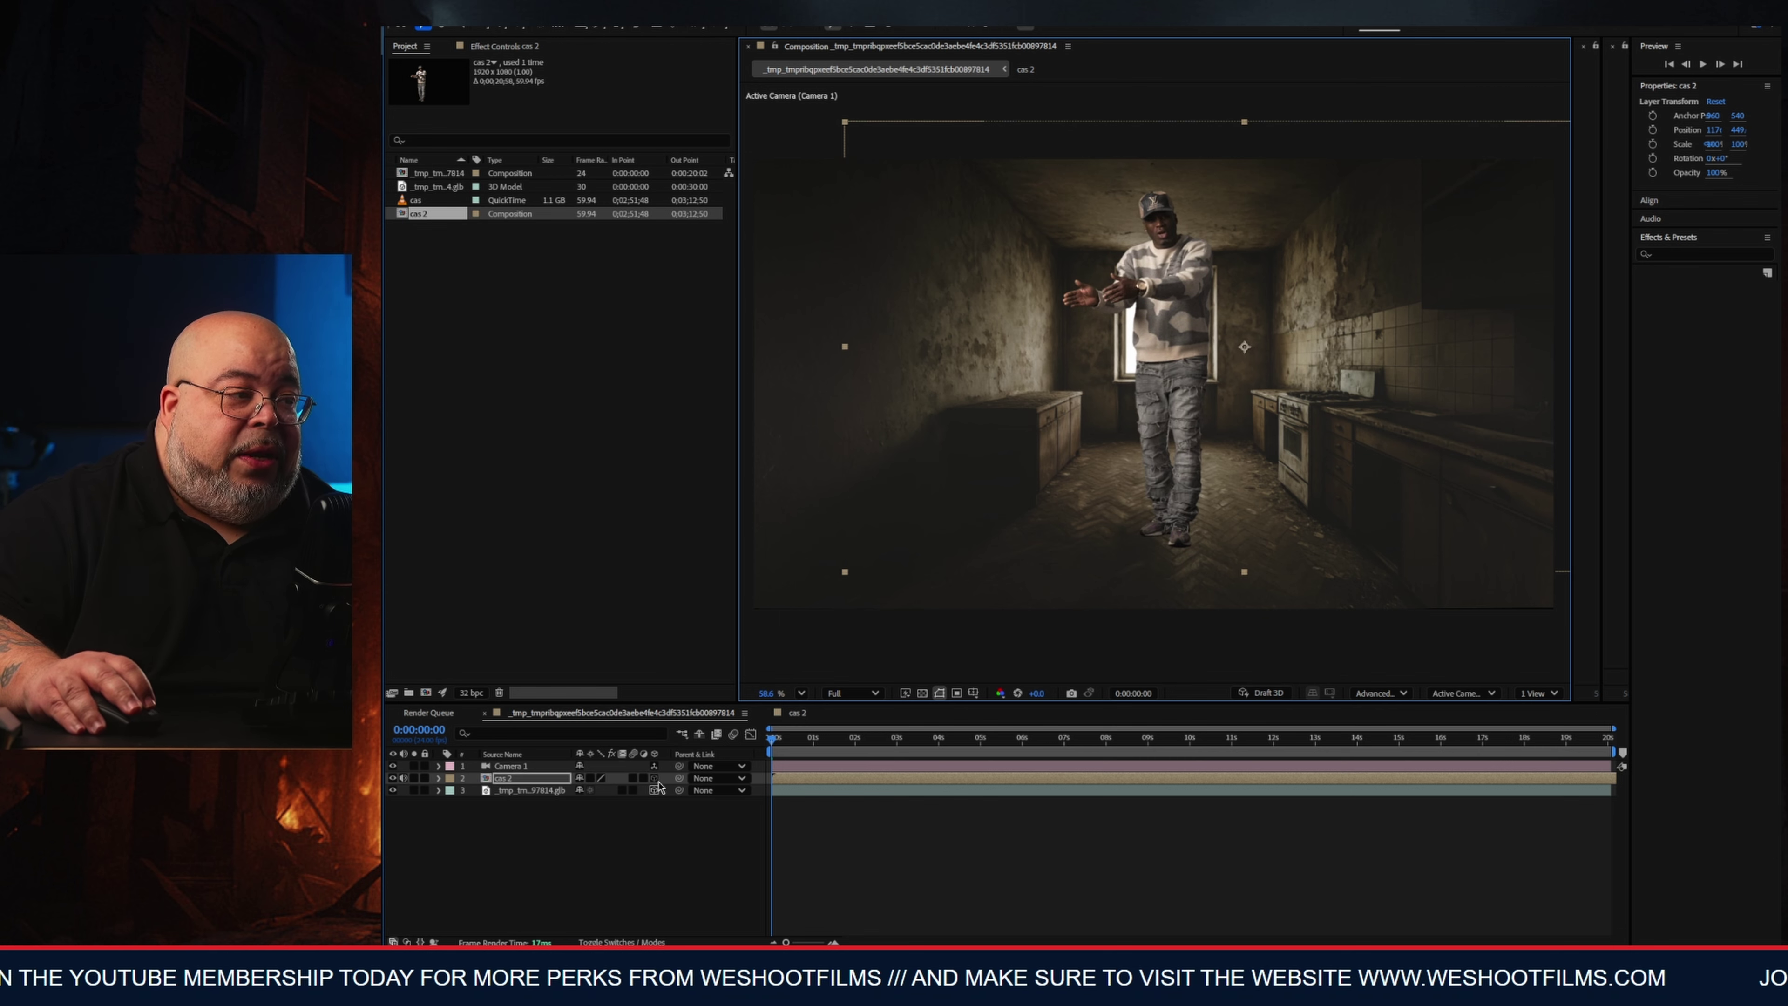
Make the cas 2 layer a 3D layer and set its Z position to 395.
{"action": "left_click", "coordinate": [655, 779]}
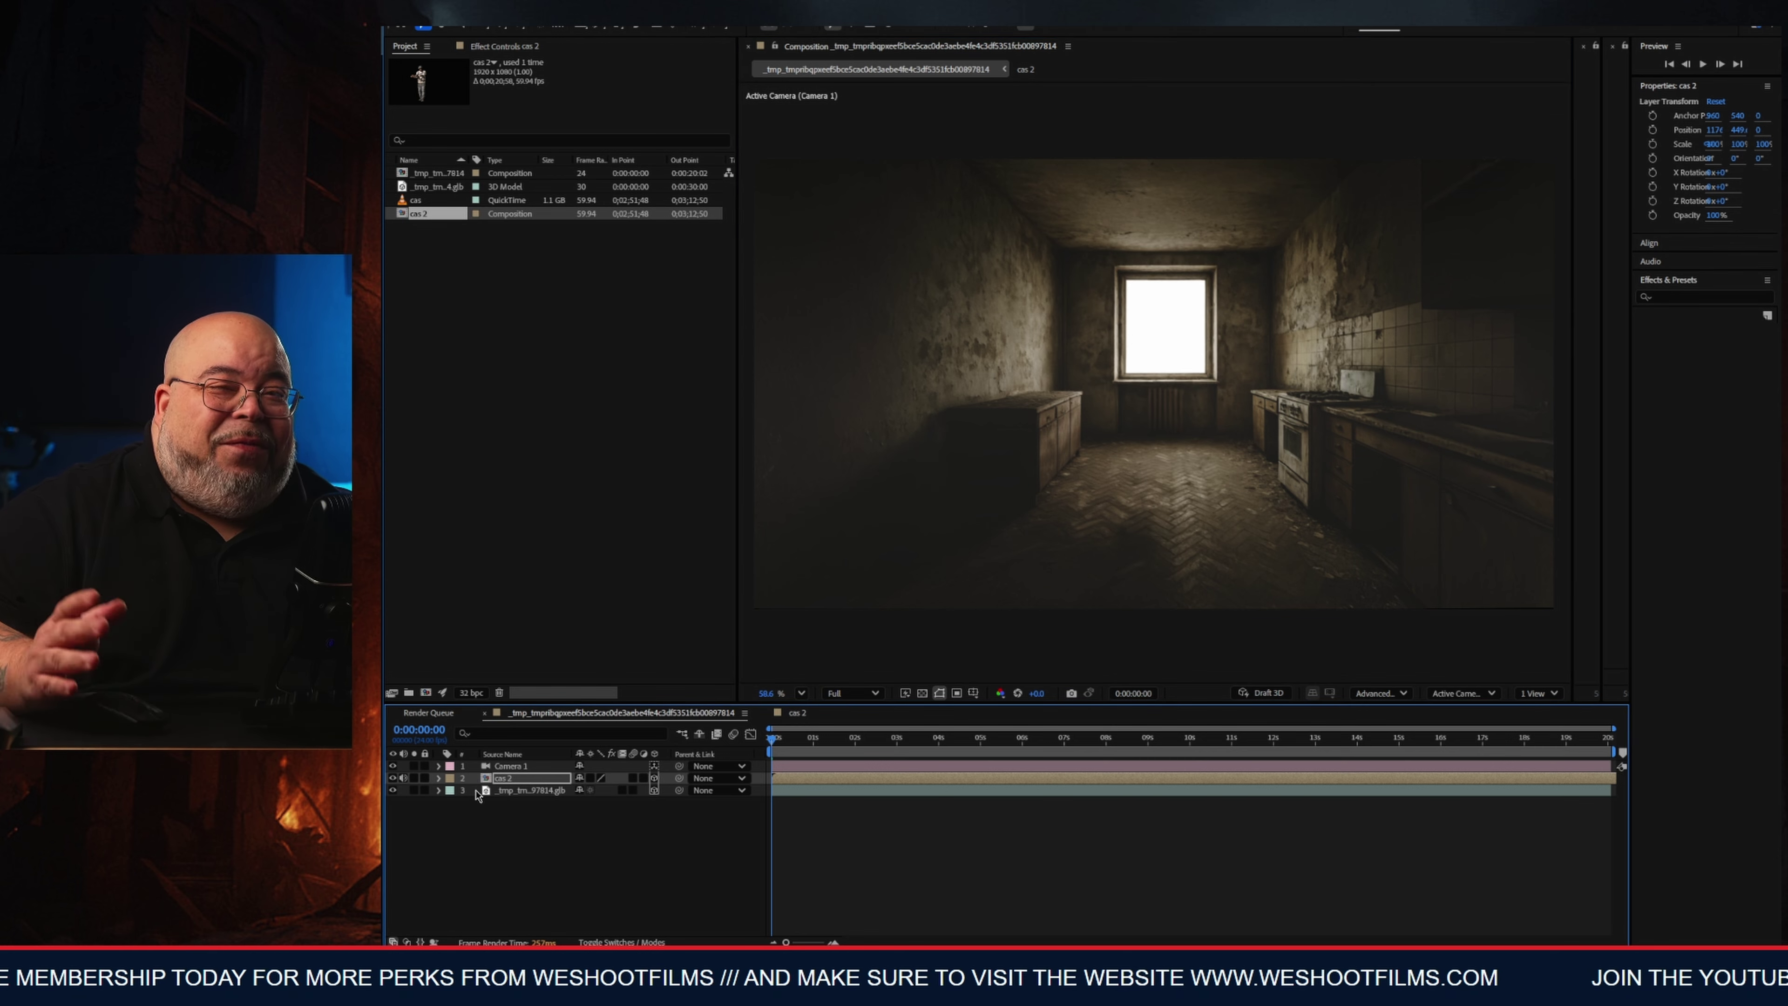
{"action": "left_click", "coordinate": [439, 778]}
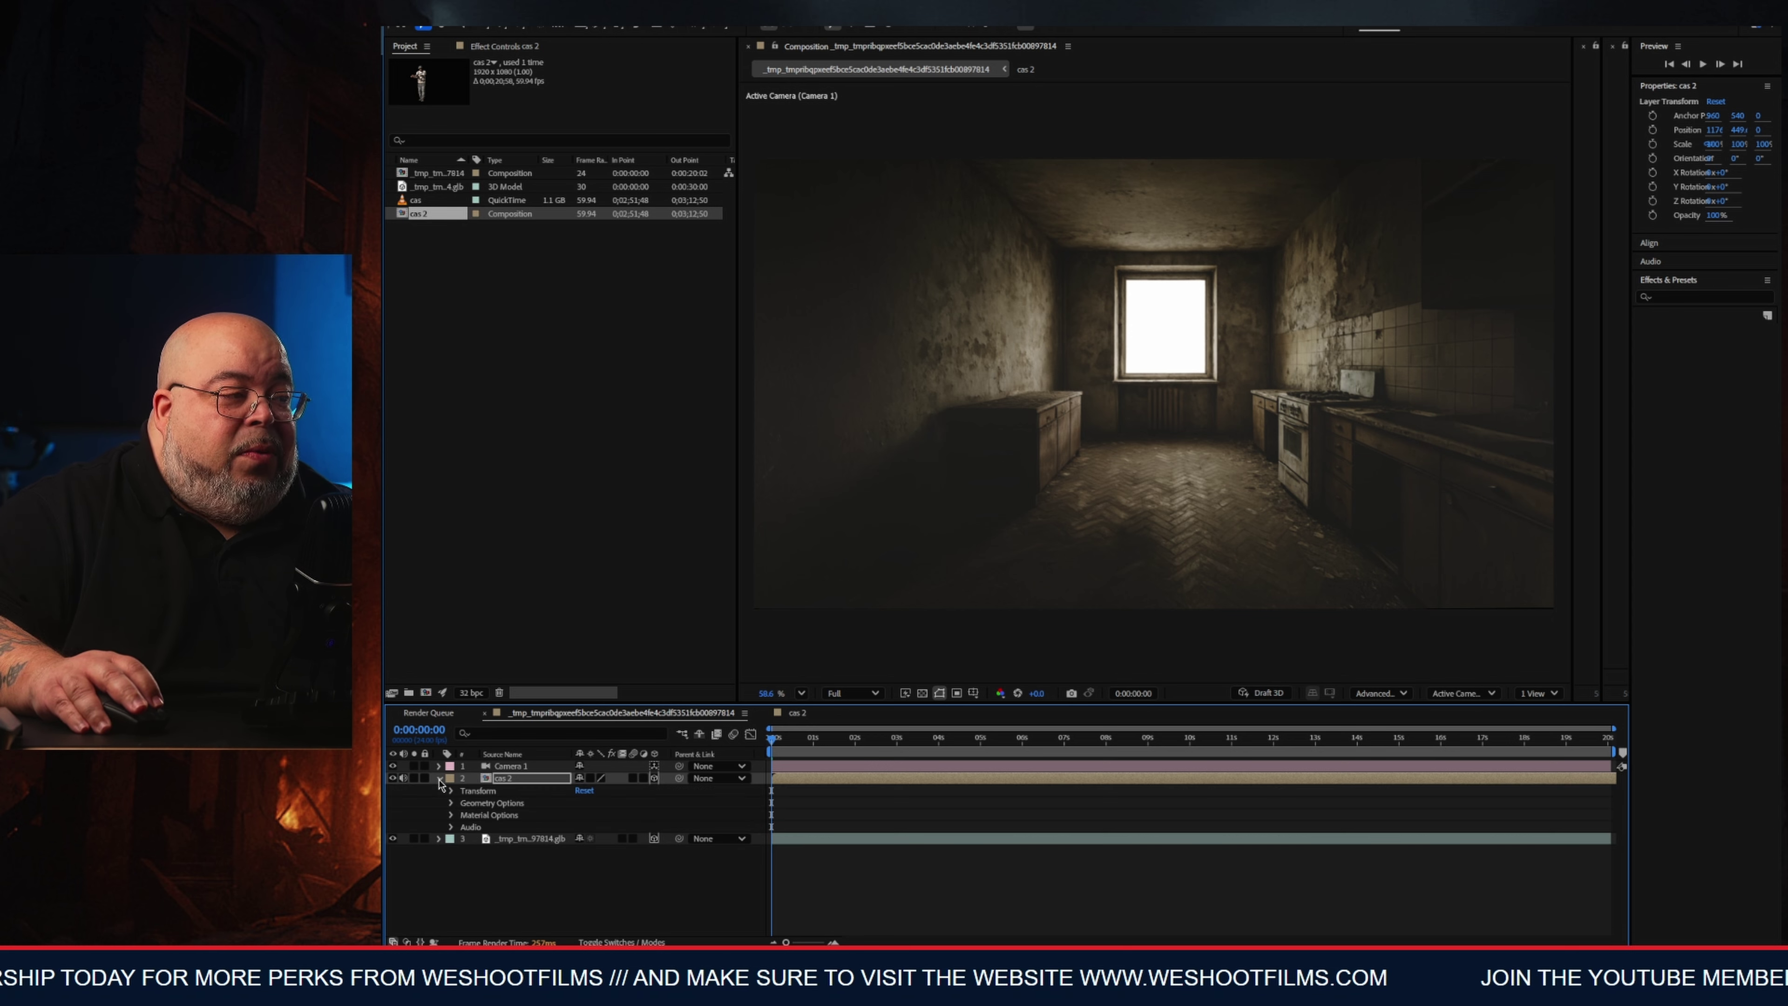
{"action": "left_click", "coordinate": [451, 792]}
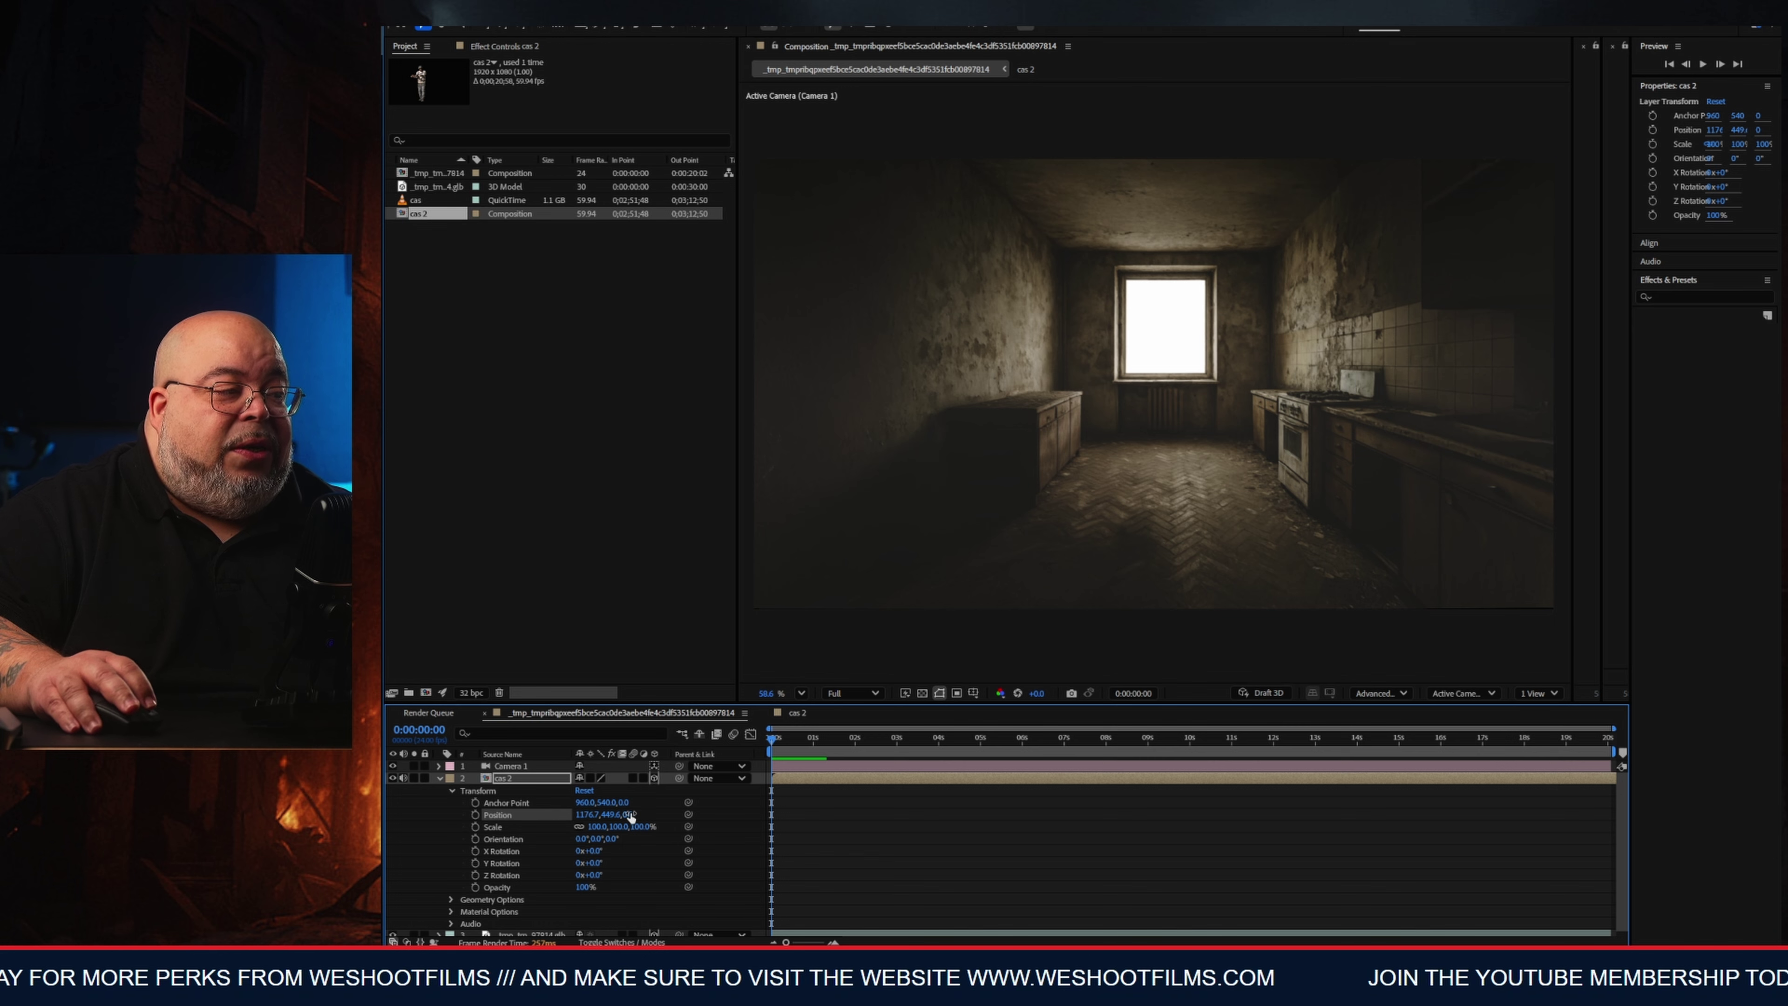
{"action": "left_click_drag", "start_coordinate": [639, 815], "coordinate": [915, 755]}
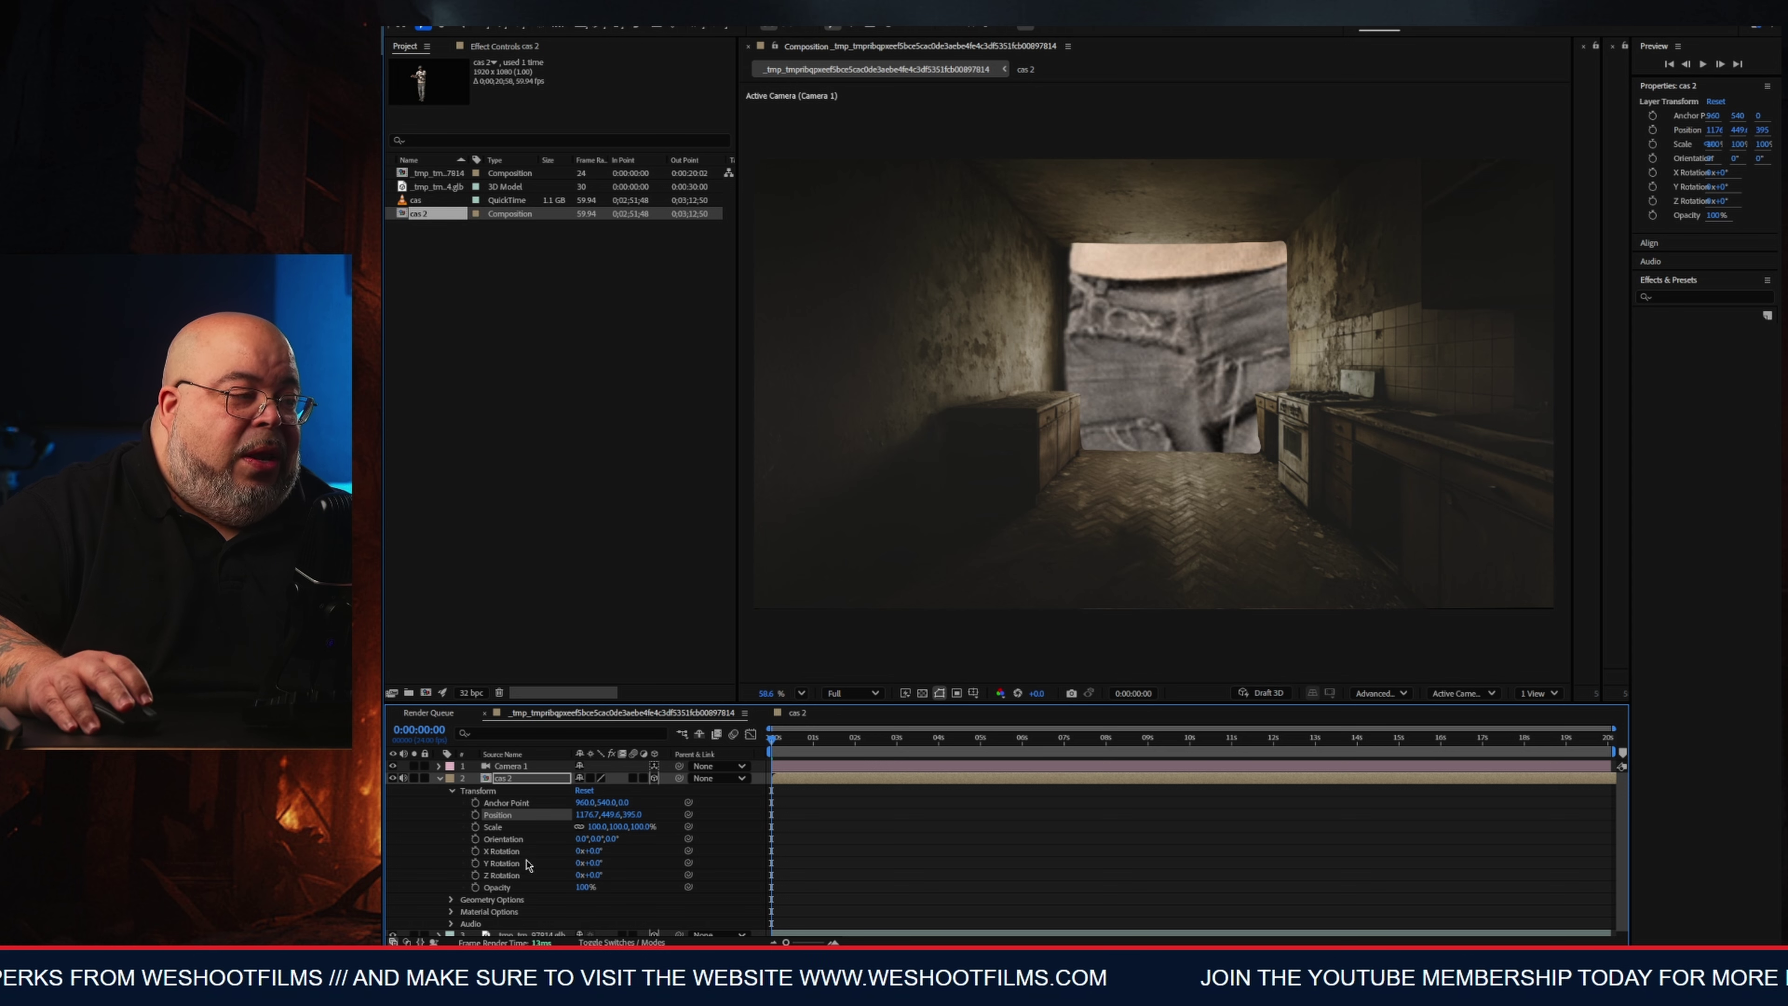
Scale the cas 2 layer to 7% and position the performer mid-kitchen at about X 975, Y 548, Z 236.
{"action": "left_click_drag", "start_coordinate": [619, 827], "coordinate": [575, 845]}
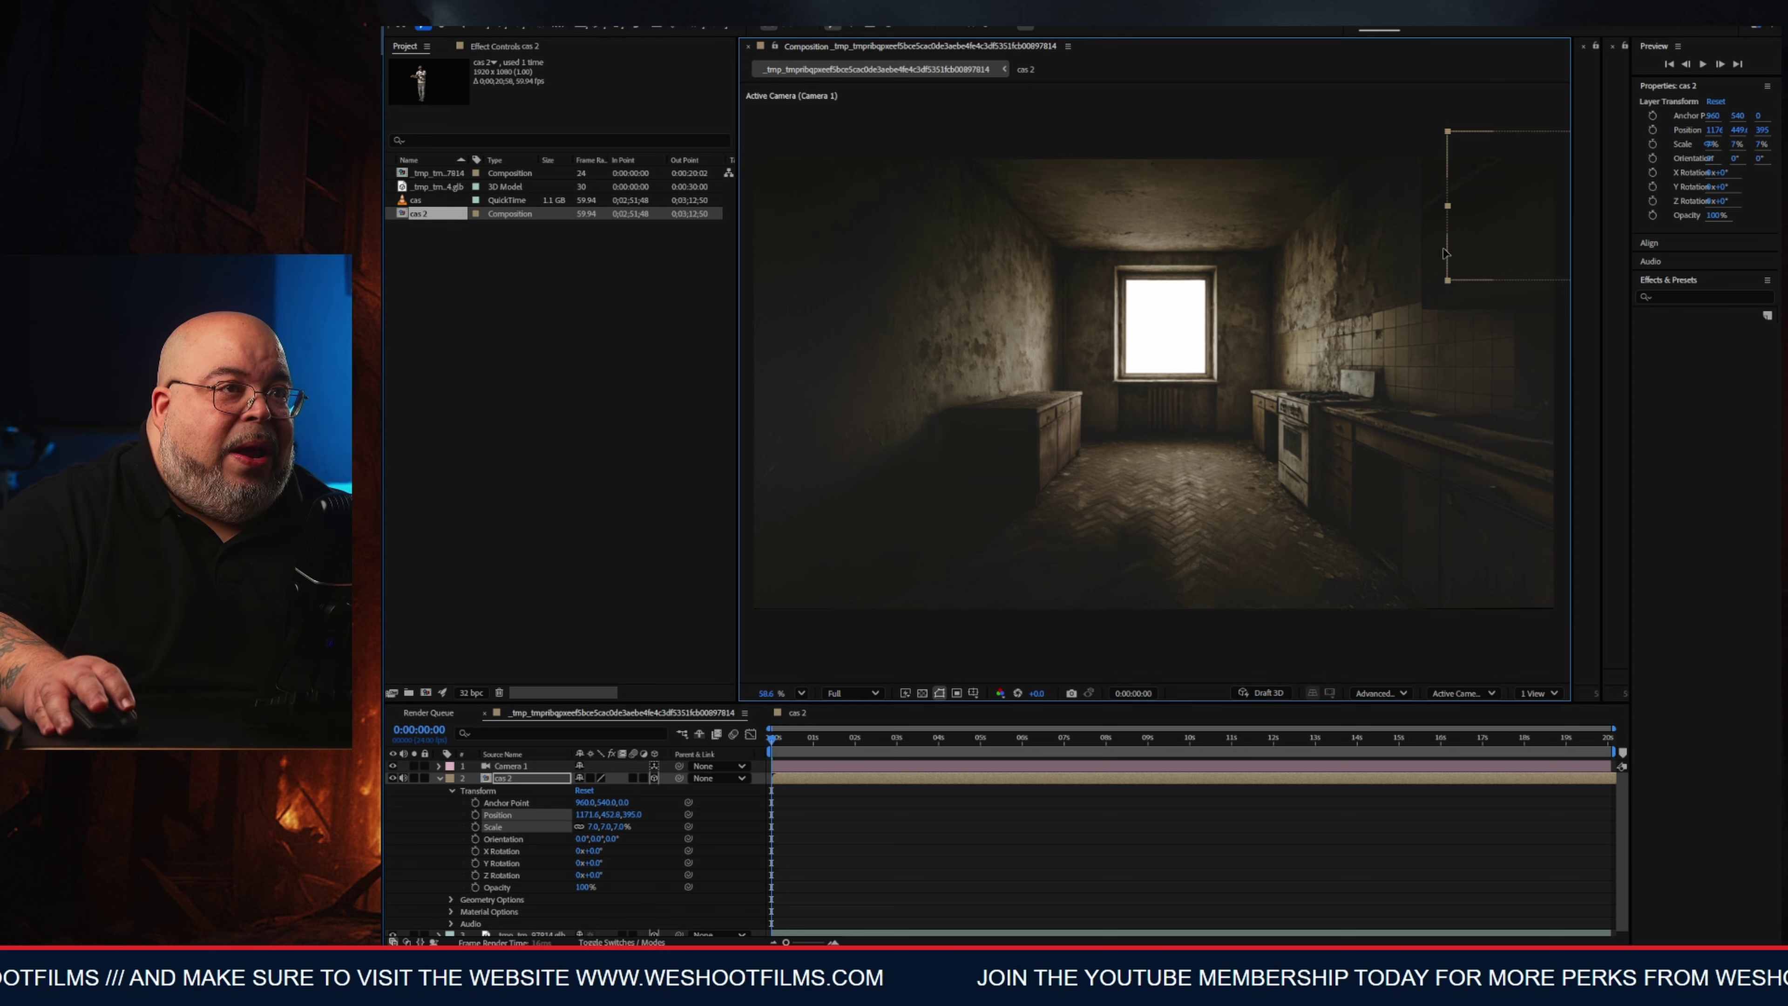
{"action": "left_click_drag", "start_coordinate": [1461, 252], "coordinate": [1062, 469]}
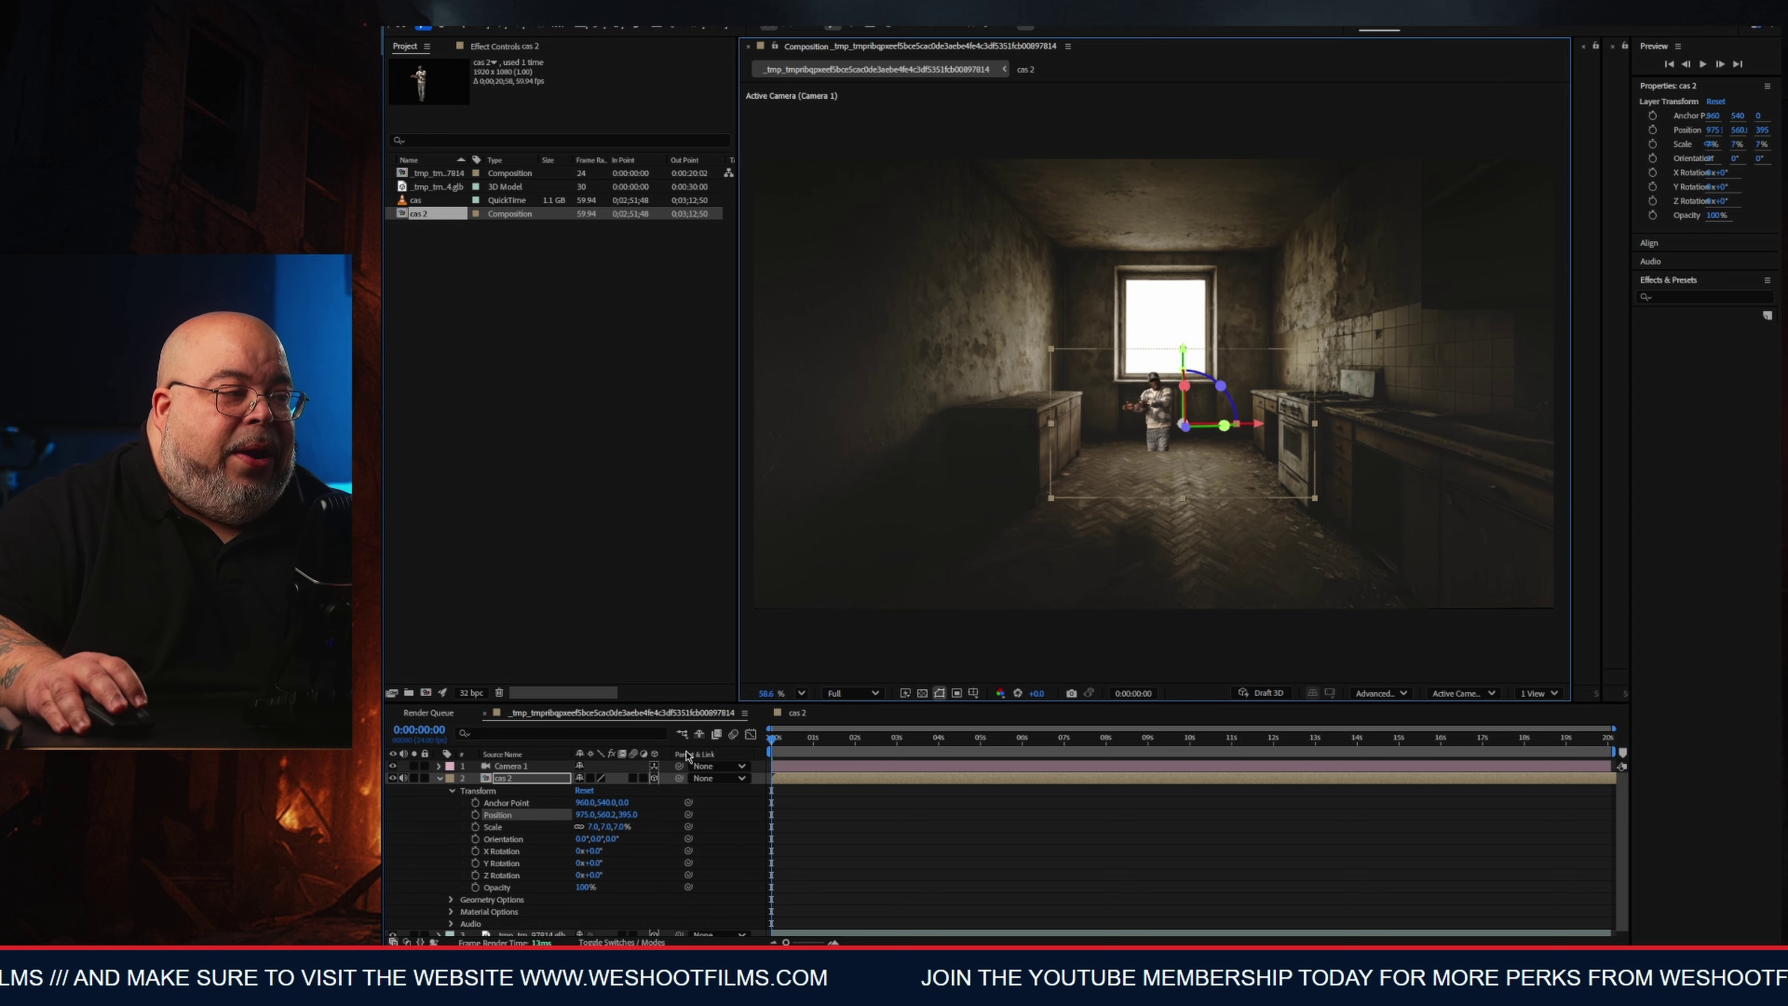
{"action": "left_click_drag", "start_coordinate": [627, 815], "coordinate": [524, 822]}
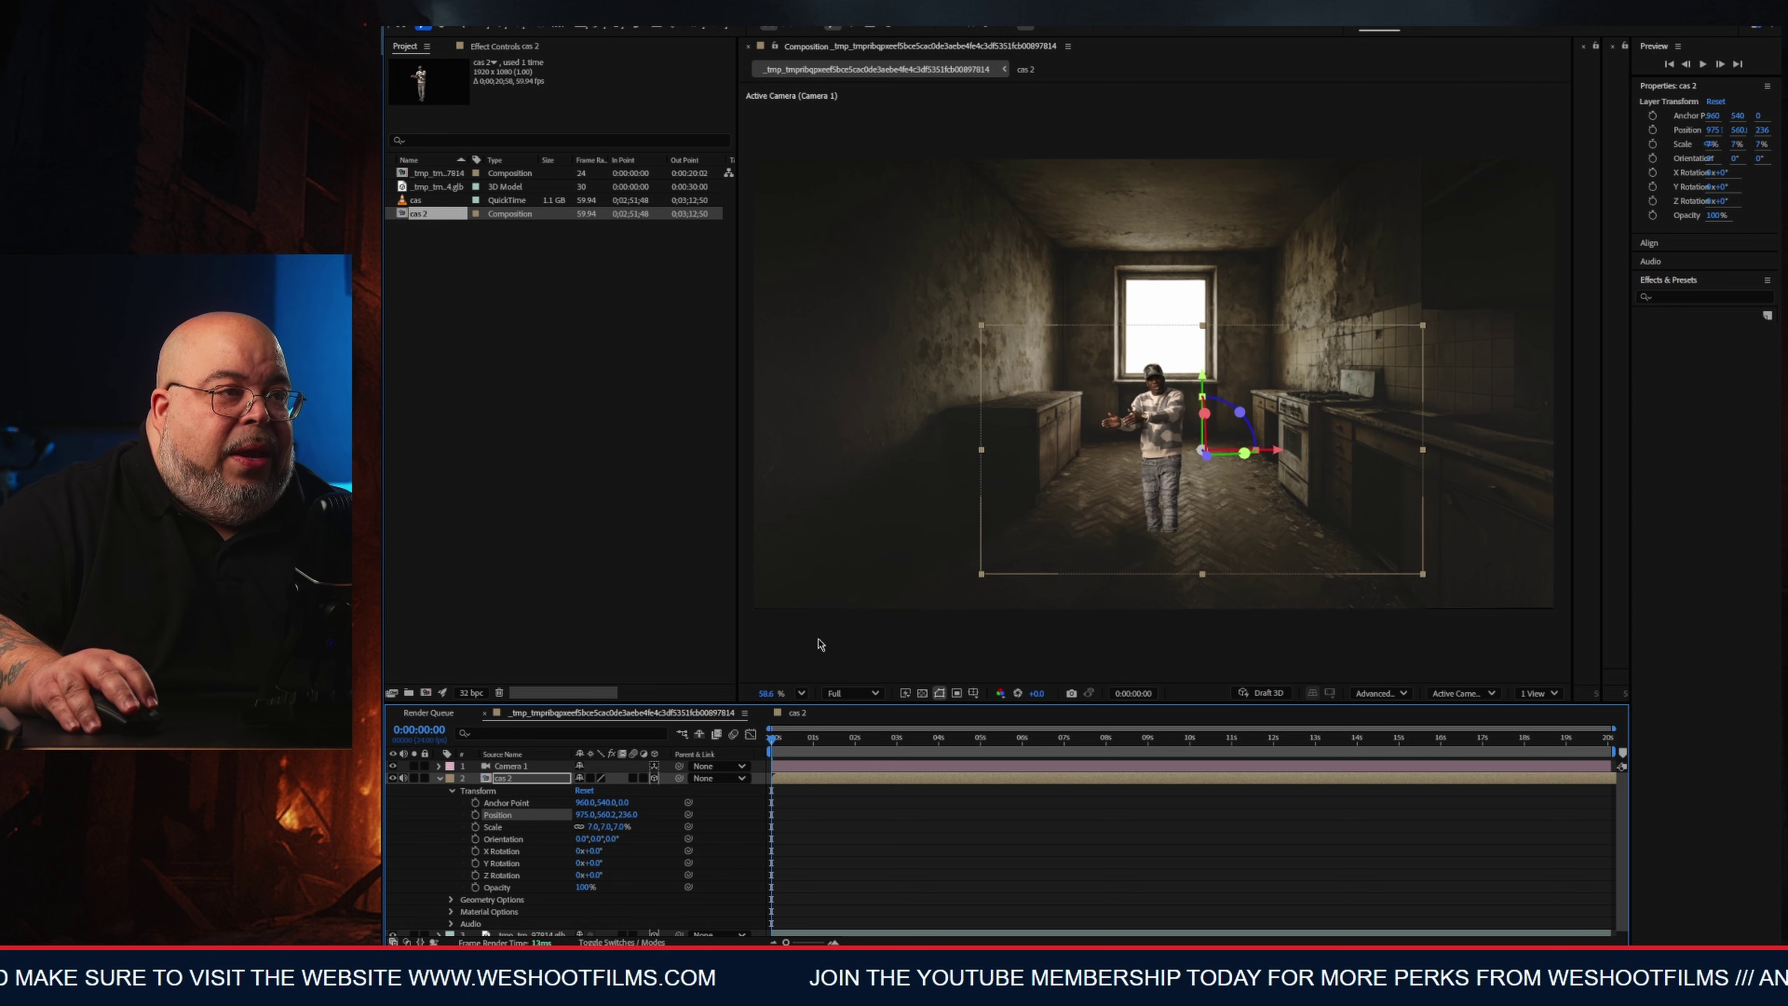
{"action": "left_click_drag", "start_coordinate": [1204, 384], "coordinate": [1203, 345]}
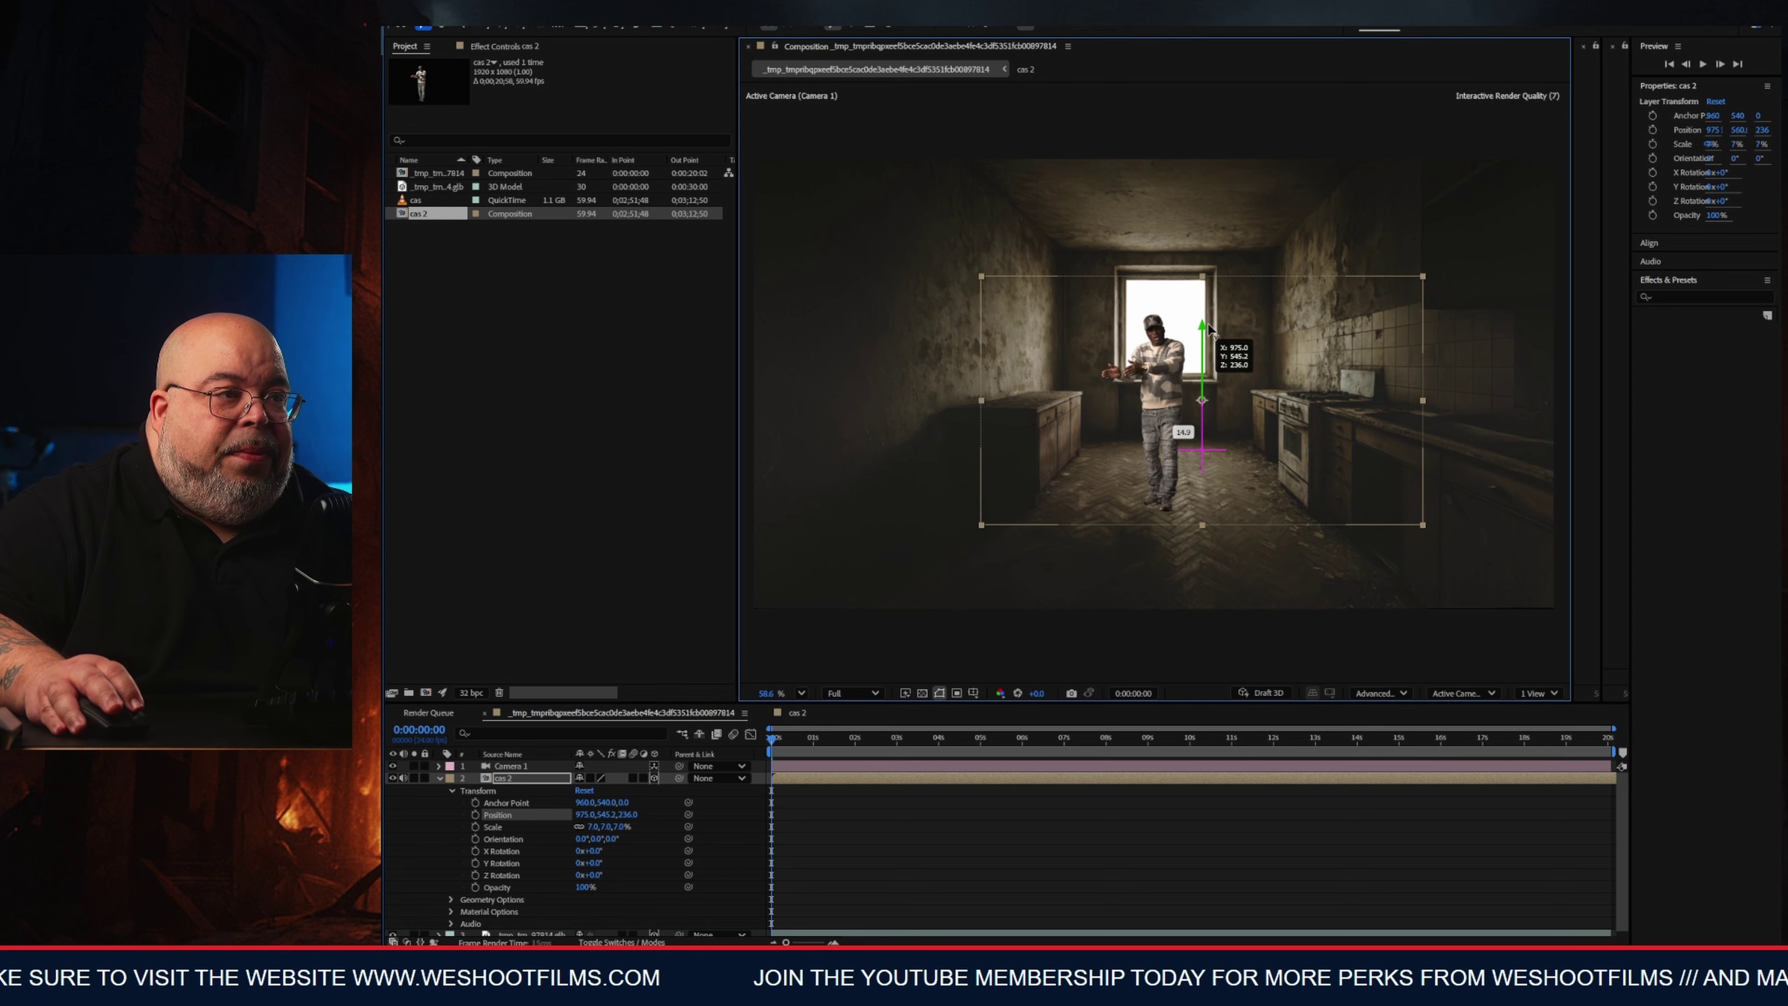
Scale the cas 2 layer to 9% and reposition it at about X 984, Y 546, Z 242.
{"action": "mouse_move", "coordinate": [618, 834]}
{"action": "left_mouse_down"}
{"action": "mouse_move", "coordinate": [637, 833]}
{"action": "mouse_move", "coordinate": [611, 828]}
{"action": "left_mouse_up"}
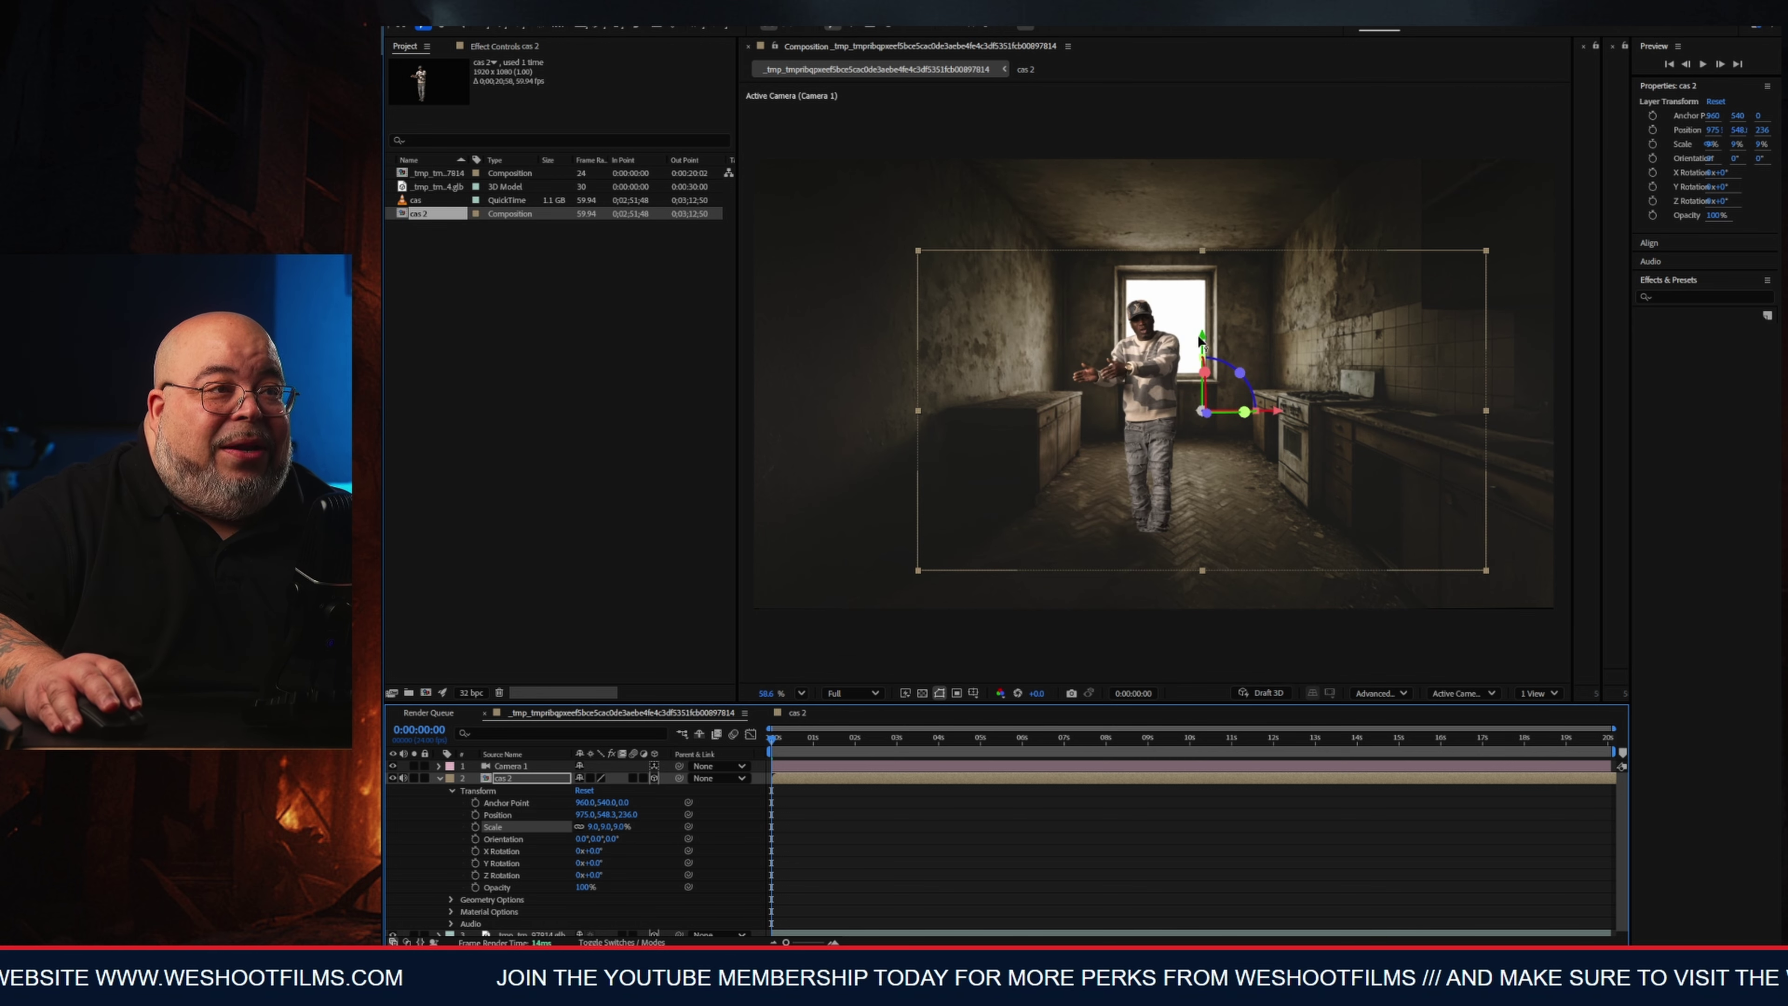
{"action": "left_click_drag", "start_coordinate": [1204, 338], "coordinate": [1207, 320]}
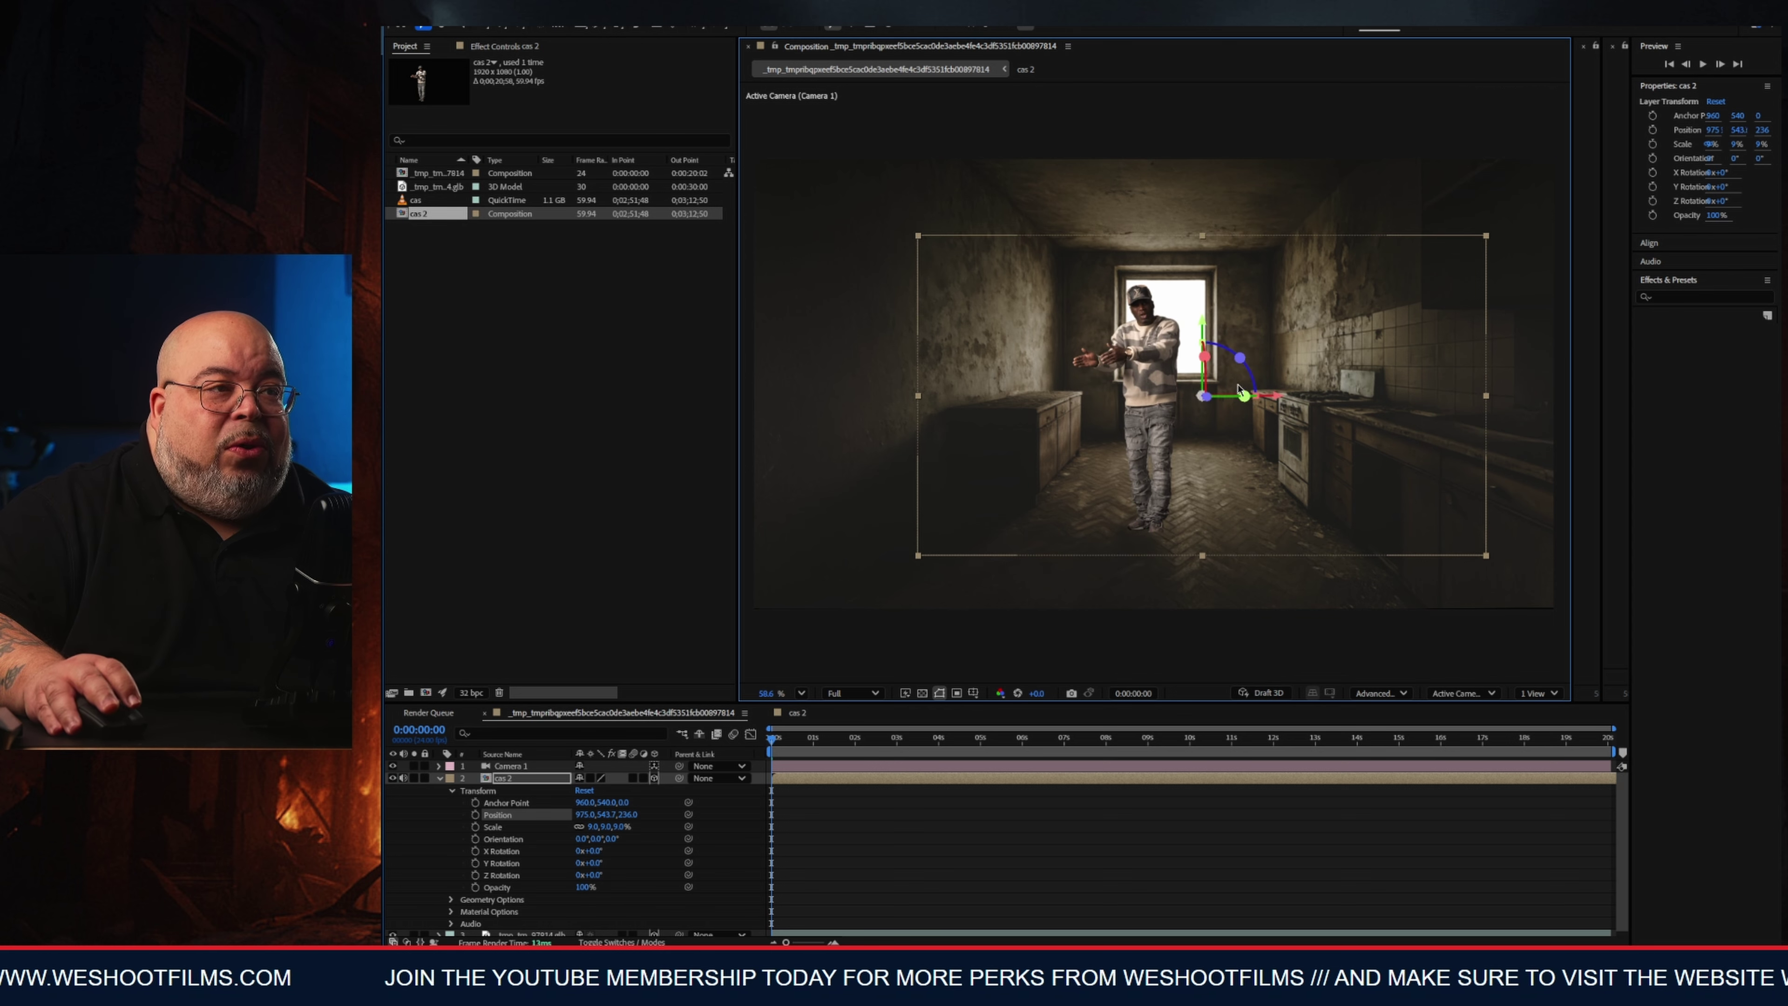
{"action": "left_click_drag", "start_coordinate": [1276, 395], "coordinate": [1307, 395]}
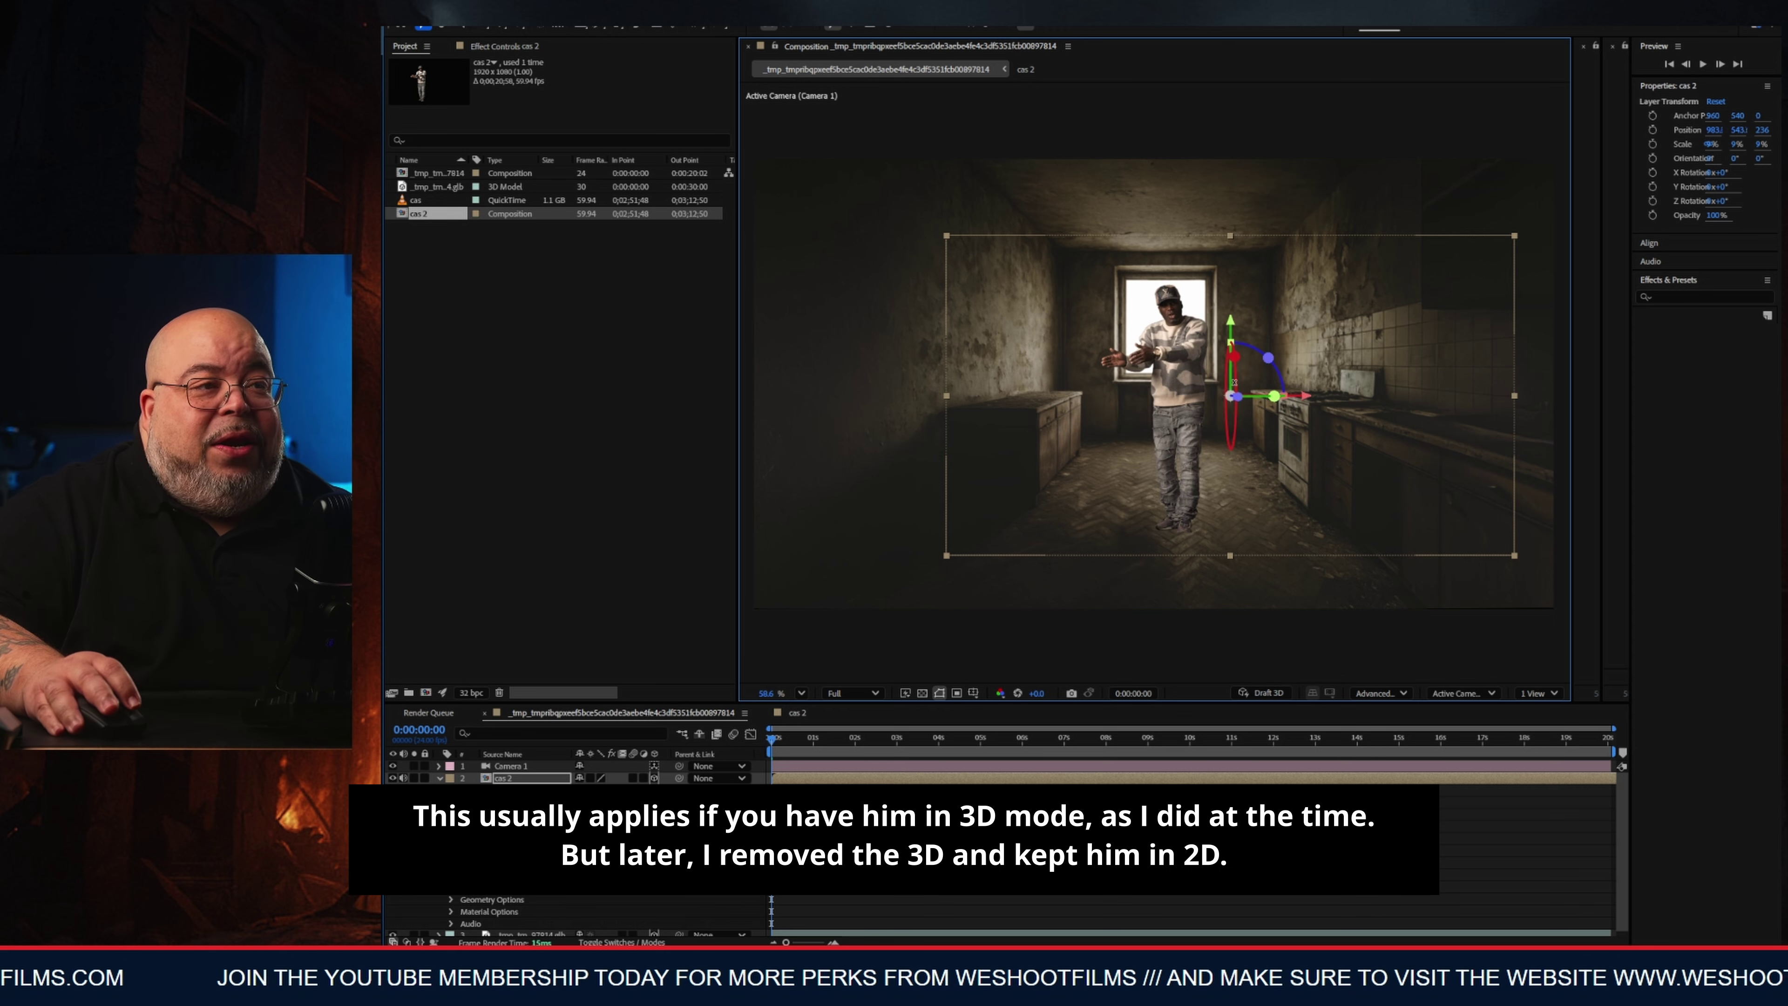
{"action": "mouse_move", "coordinate": [1241, 405]}
{"action": "left_mouse_down"}
{"action": "mouse_move", "coordinate": [1220, 412]}
{"action": "mouse_move", "coordinate": [1239, 406]}
{"action": "left_mouse_up"}
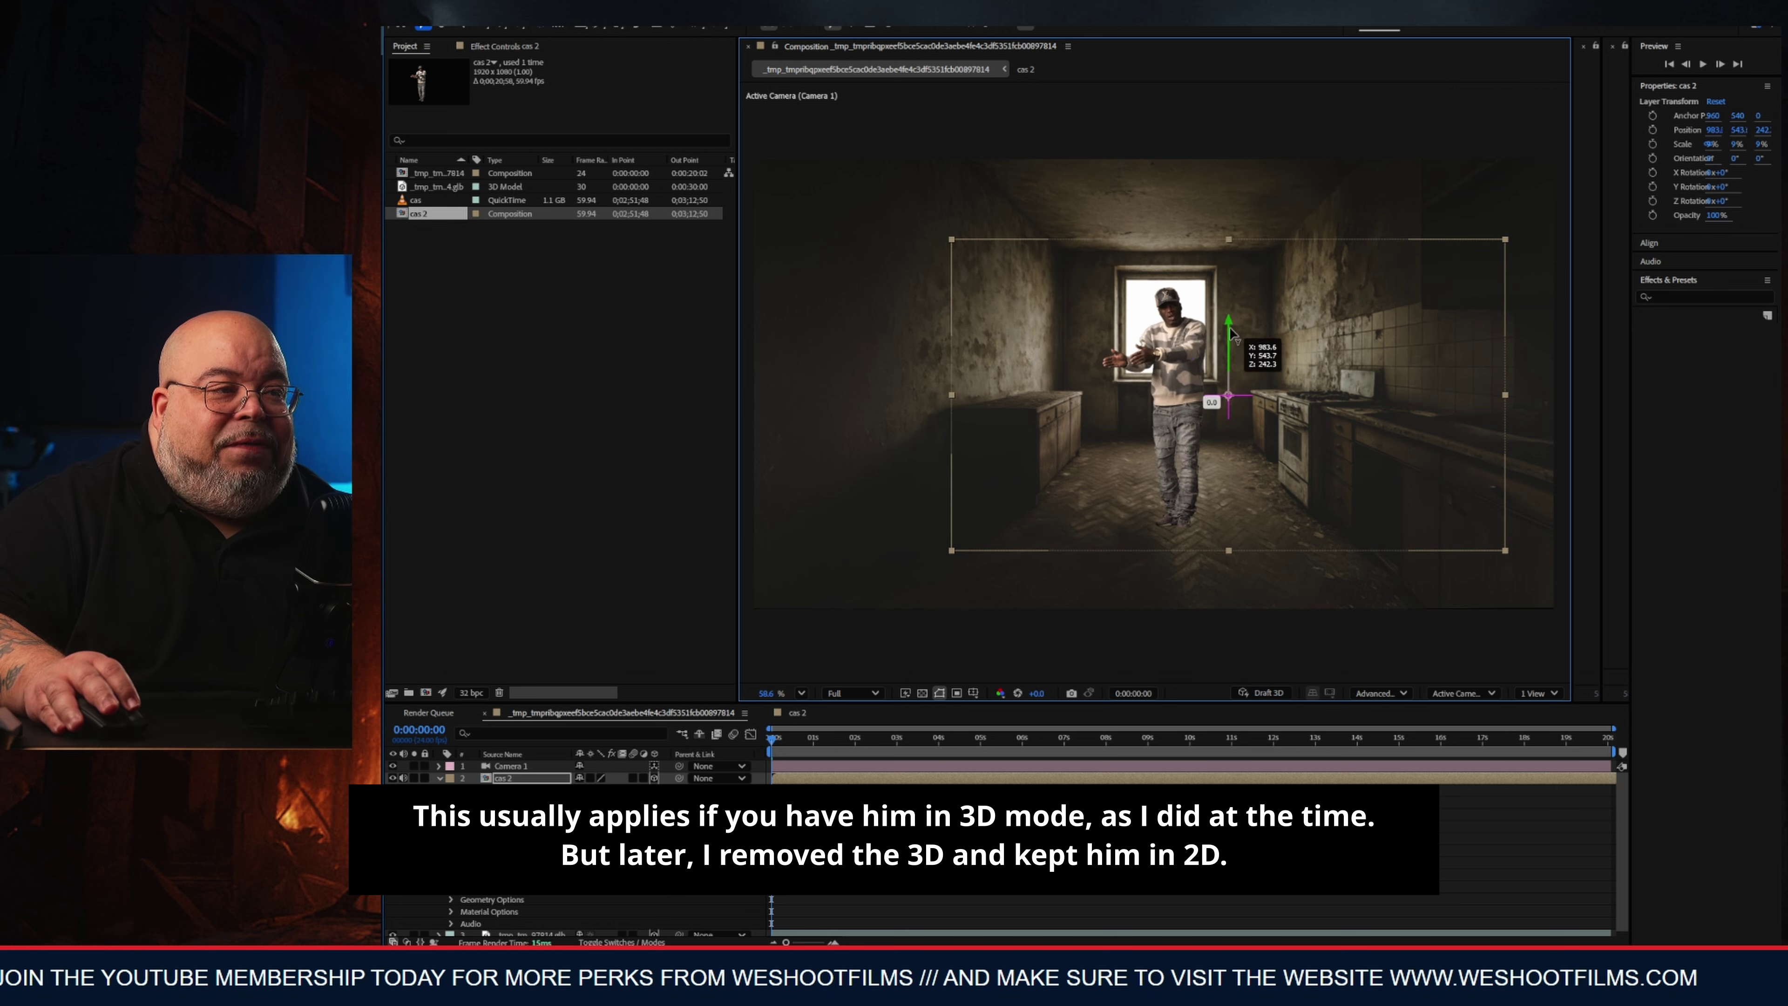
{"action": "left_click_drag", "start_coordinate": [1231, 334], "coordinate": [1231, 341]}
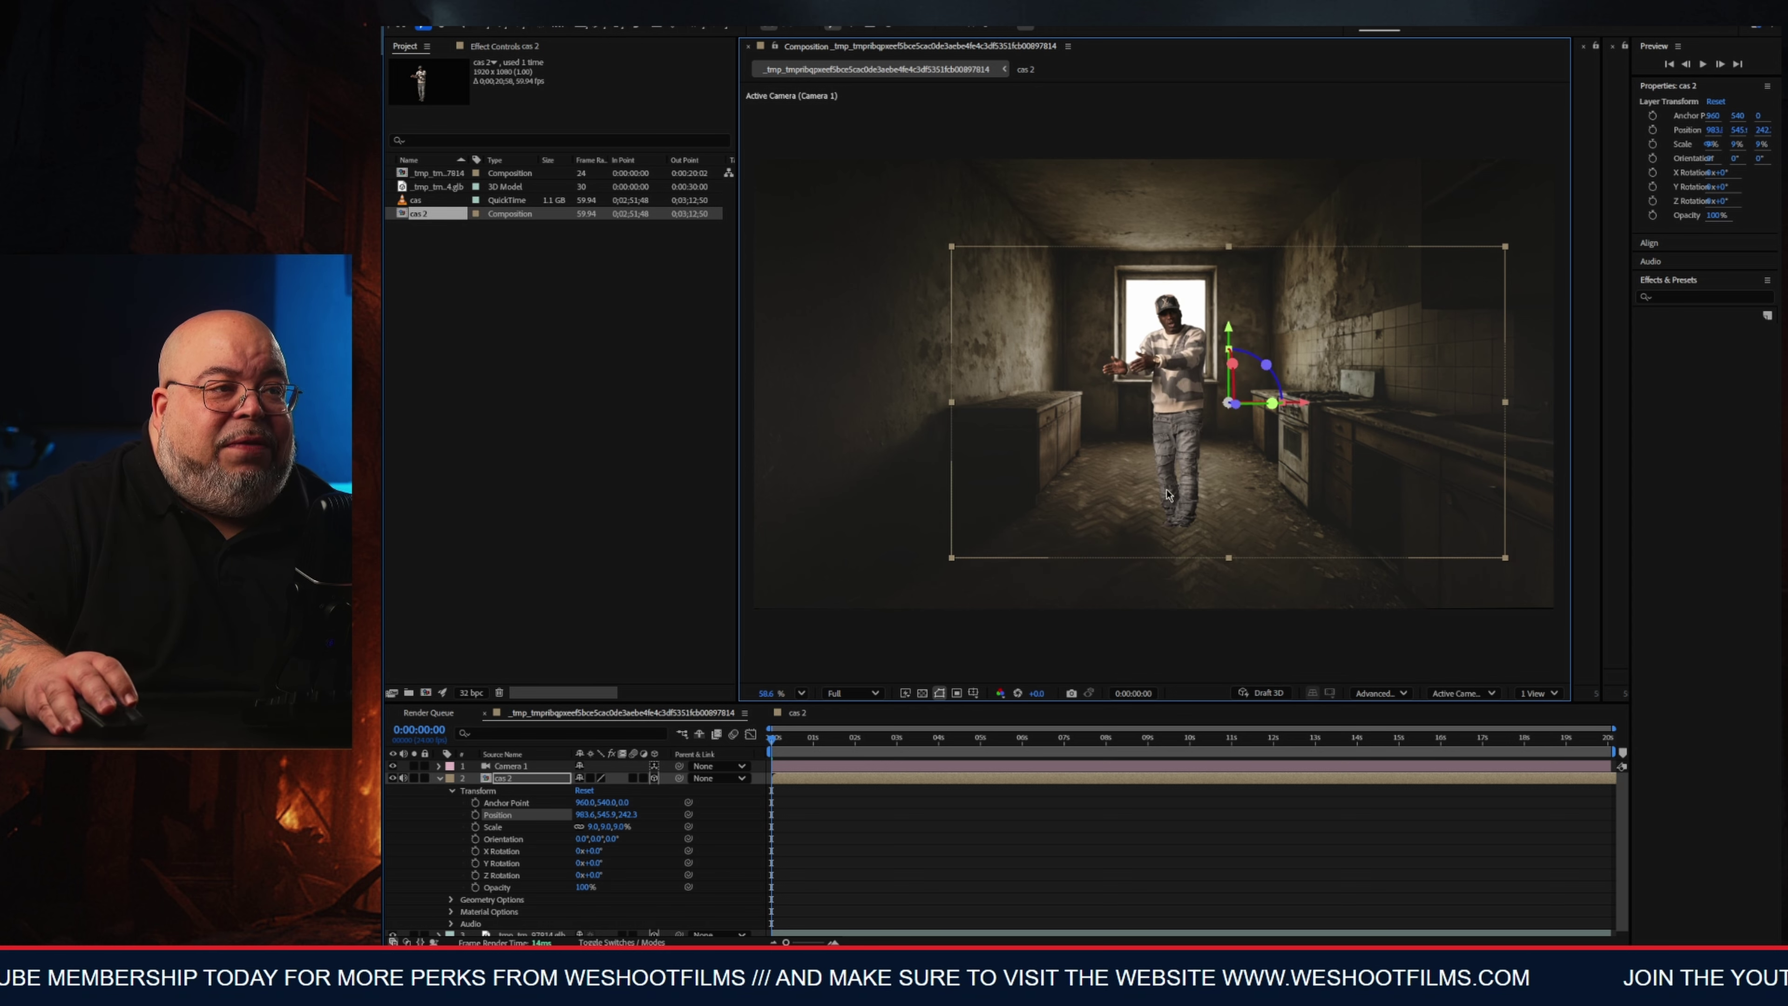
Examine the performer's feet up close and adjust the cas 2 layer's height to about Y 544 so they meet the floor.
{"action": "scroll", "coordinate": [1168, 546], "scroll_direction": "up", "scroll_amount": 4}
{"action": "scroll", "coordinate": [1171, 550], "scroll_direction": "up", "scroll_amount": 2}
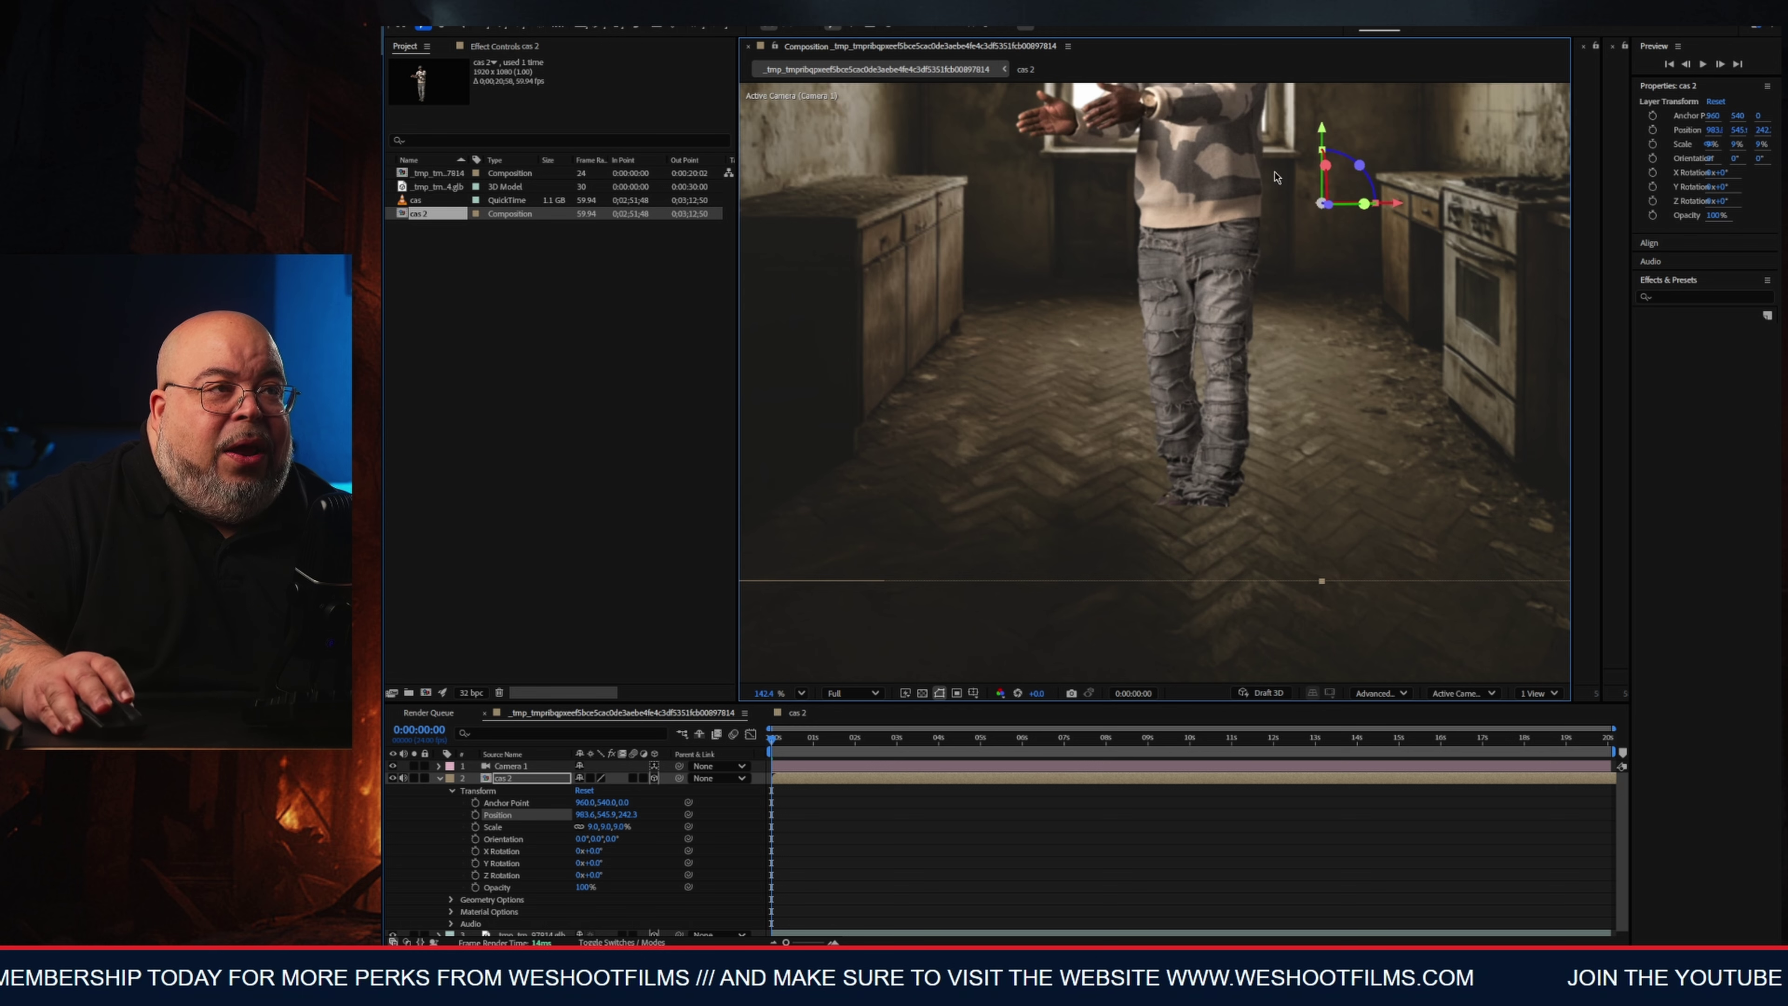
{"action": "left_click_drag", "start_coordinate": [1323, 137], "coordinate": [1322, 103]}
{"action": "left_click_drag", "start_coordinate": [1090, 405], "coordinate": [1090, 407]}
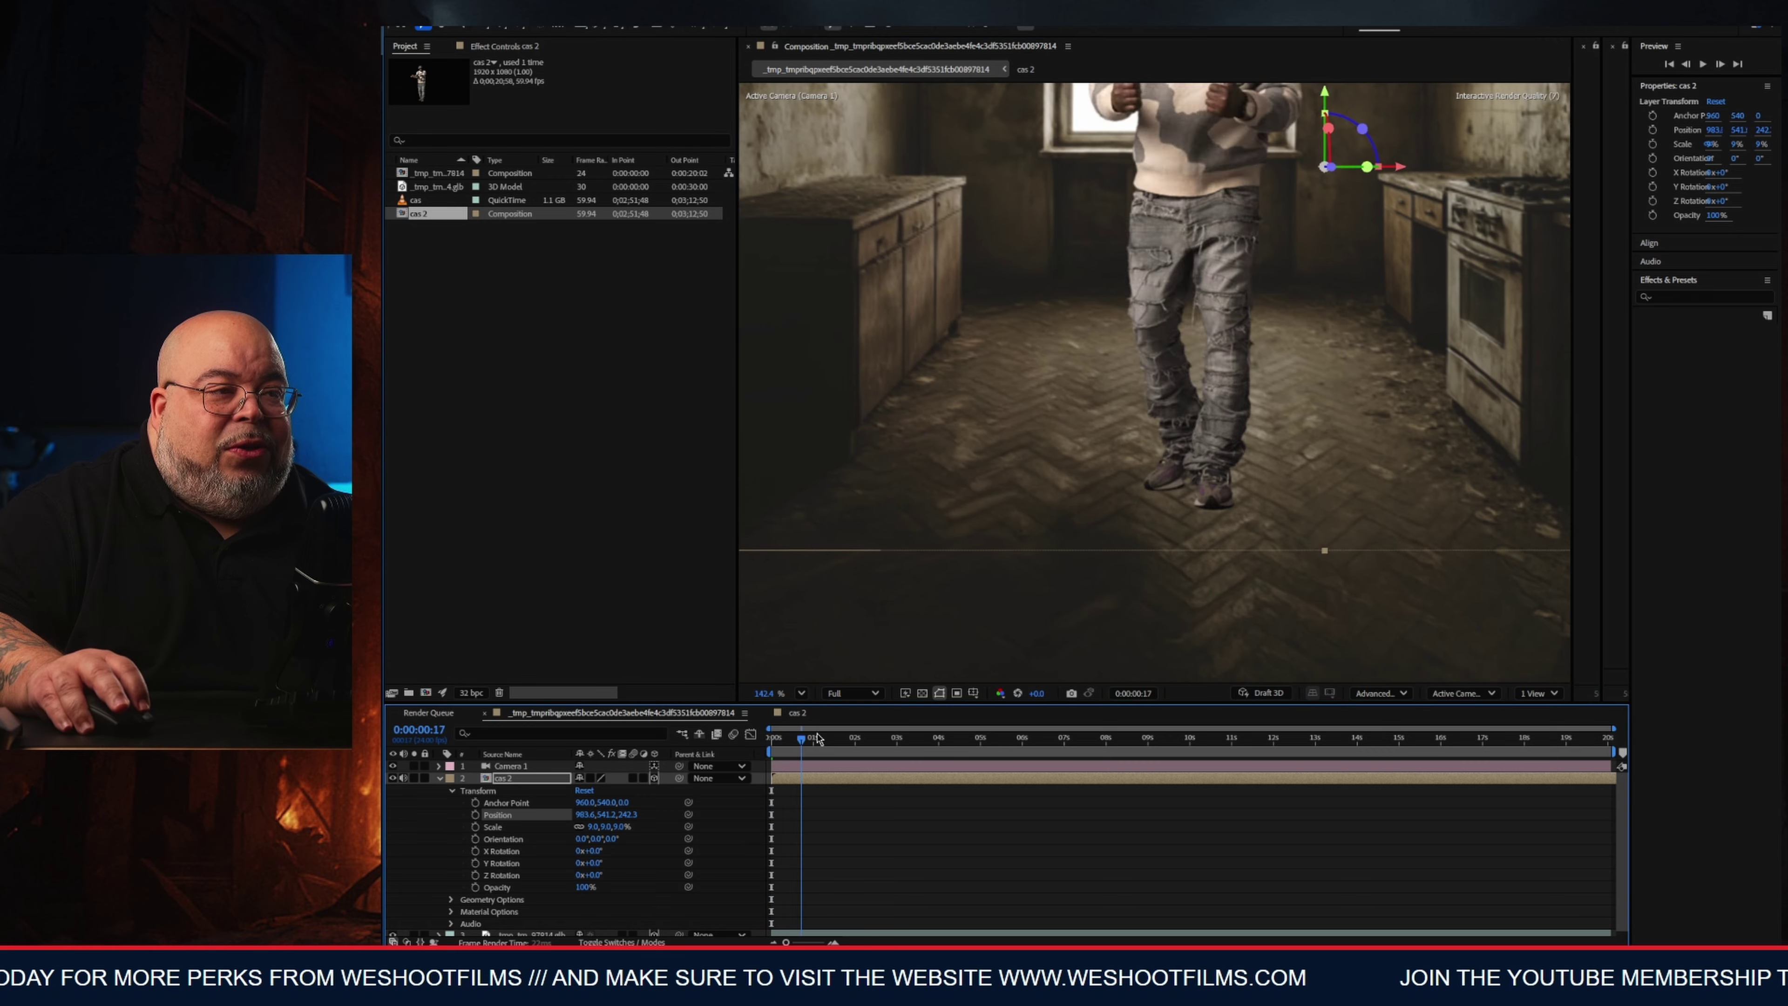
{"action": "scroll", "coordinate": [1090, 407], "scroll_direction": "down", "scroll_amount": 2}
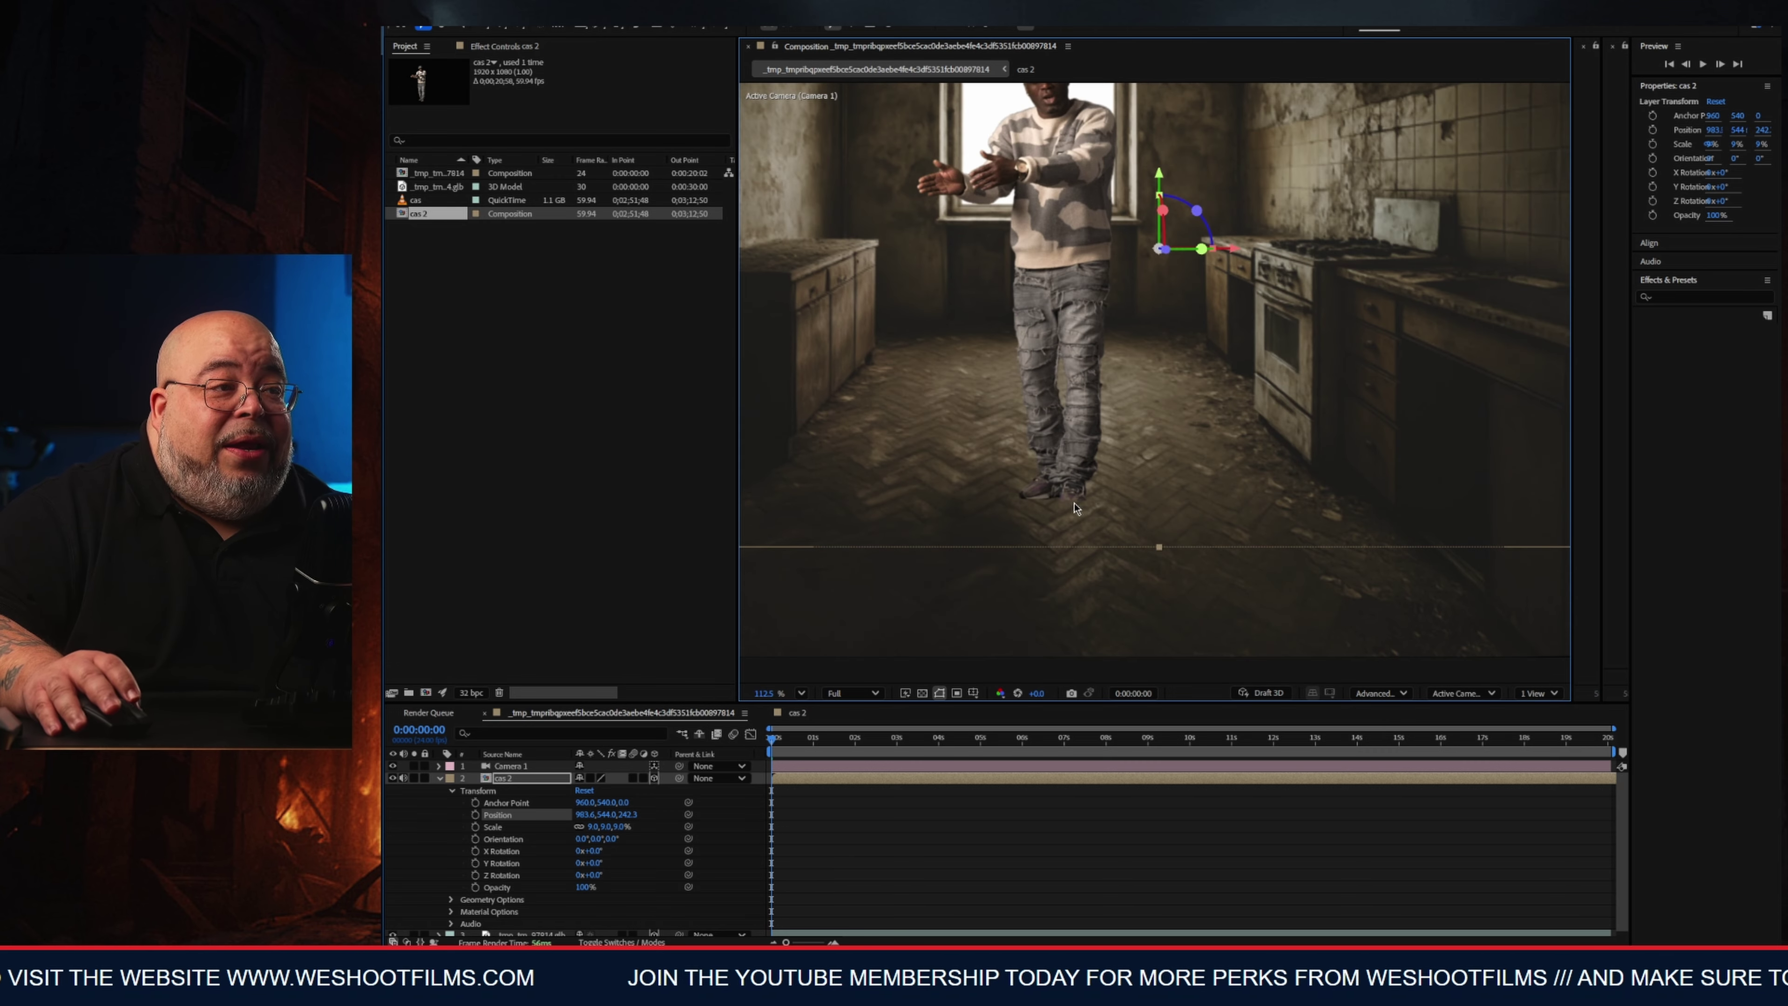
Create an adjustment layer and place it between the cas 2 layer and the kitchen 3D model.
{"action": "left_click", "coordinate": [439, 778]}
{"action": "left_click", "coordinate": [535, 779]}
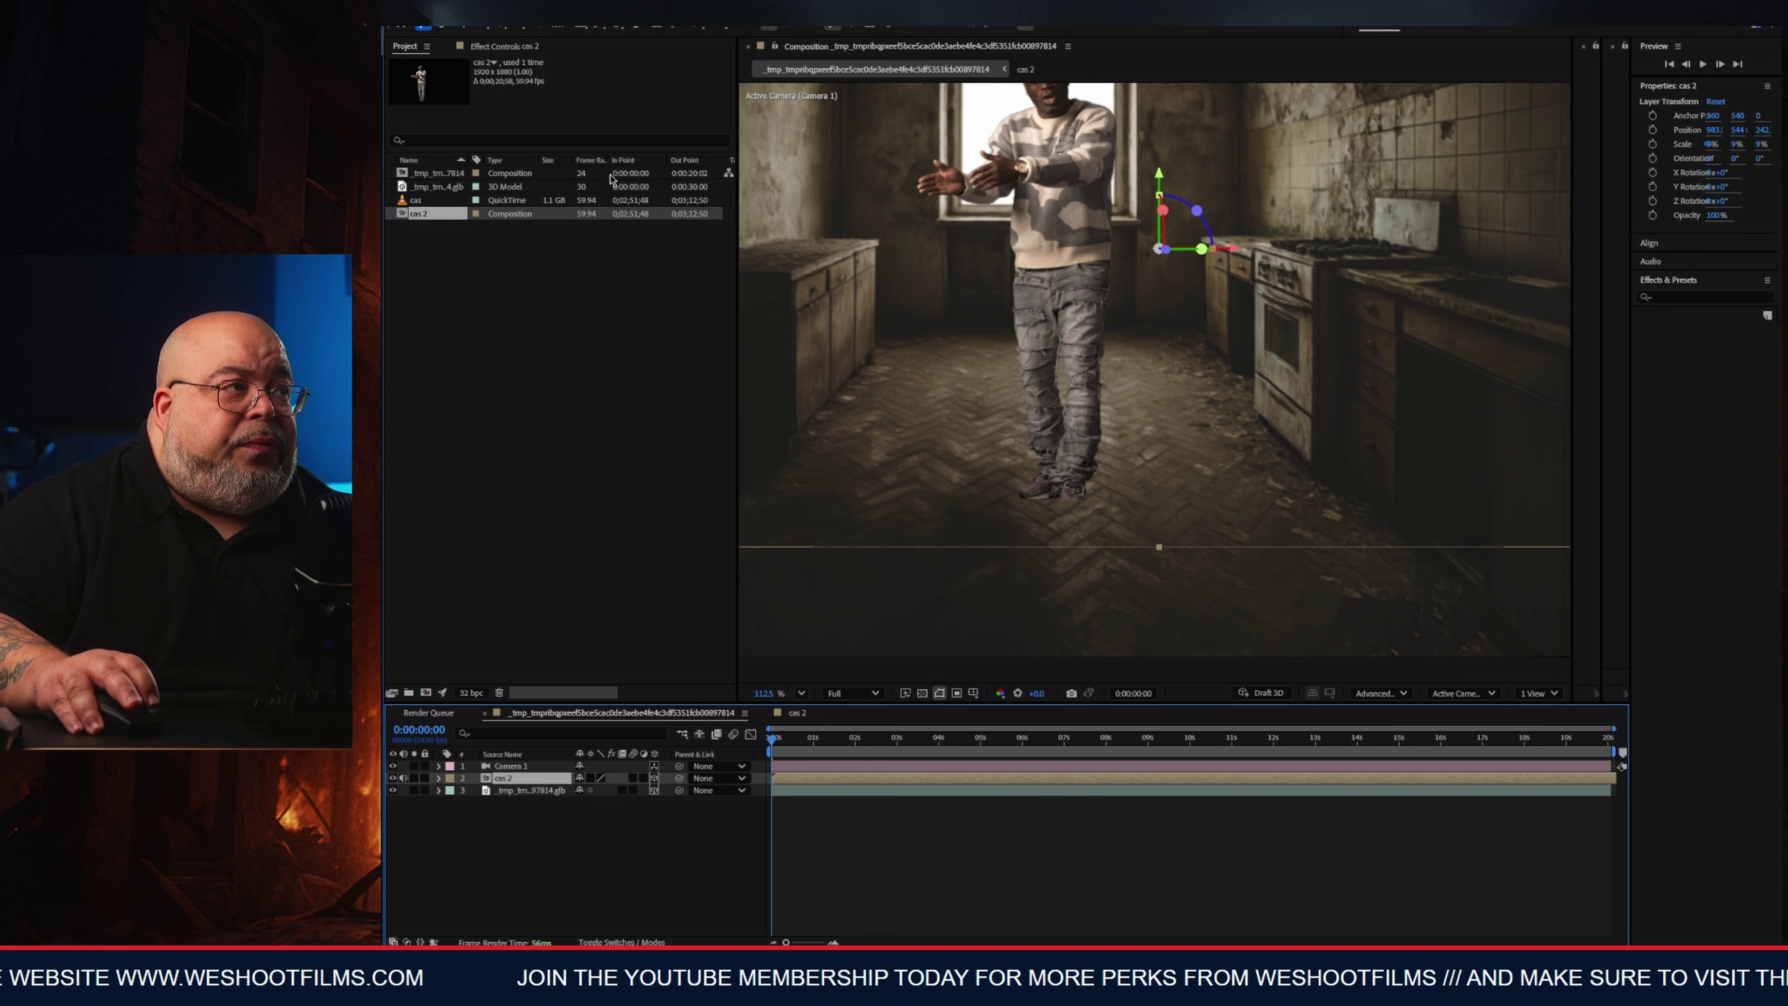
{"action": "left_click", "coordinate": [528, 21]}
{"action": "mouse_move", "coordinate": [531, 27]}
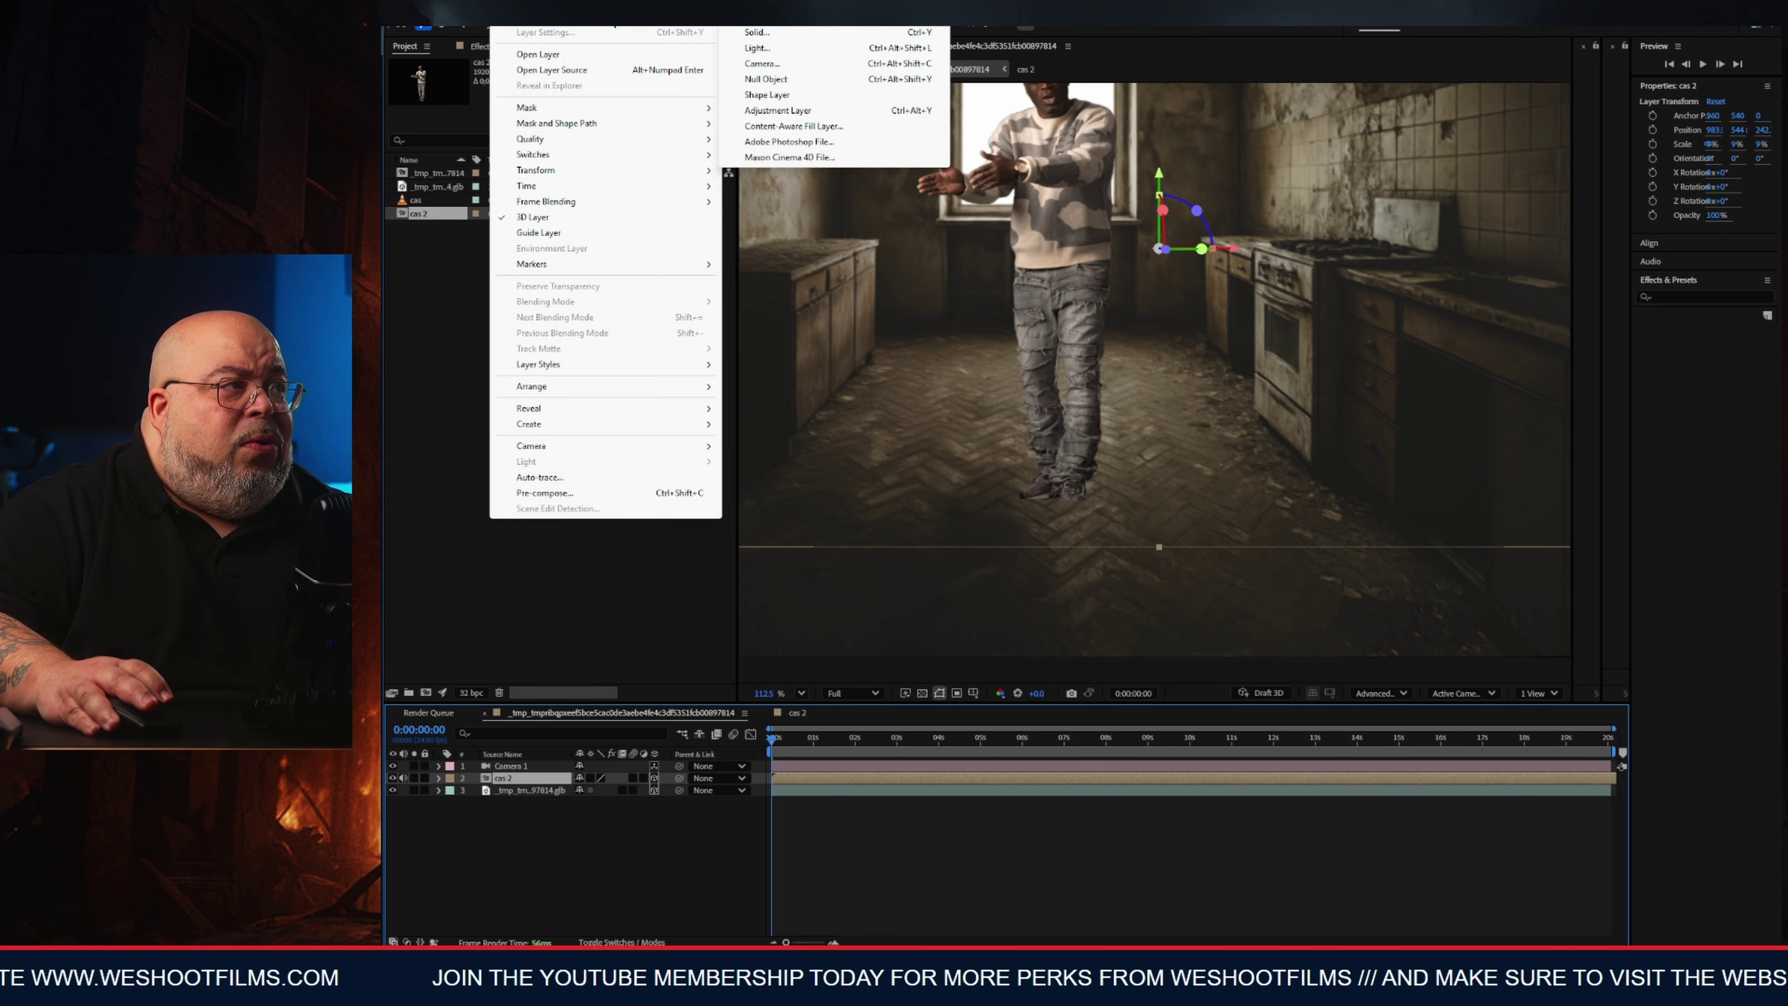
{"action": "left_click", "coordinate": [775, 111]}
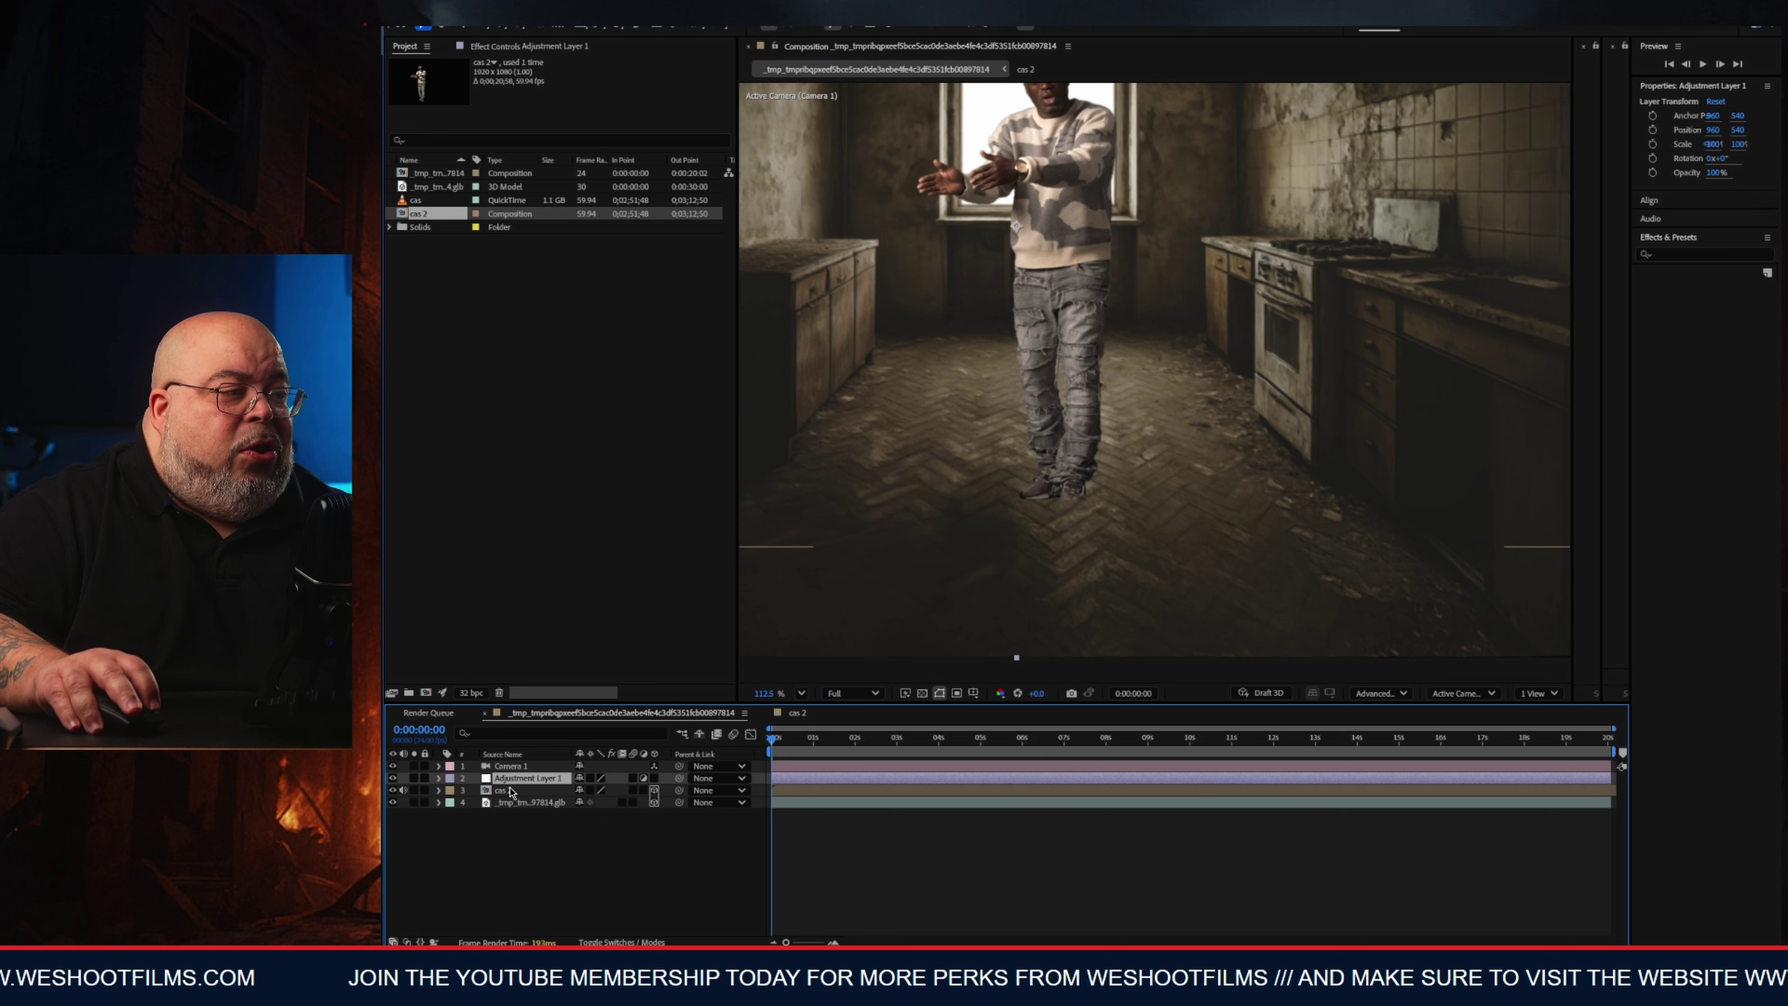
{"action": "left_click_drag", "start_coordinate": [513, 780], "coordinate": [505, 801]}
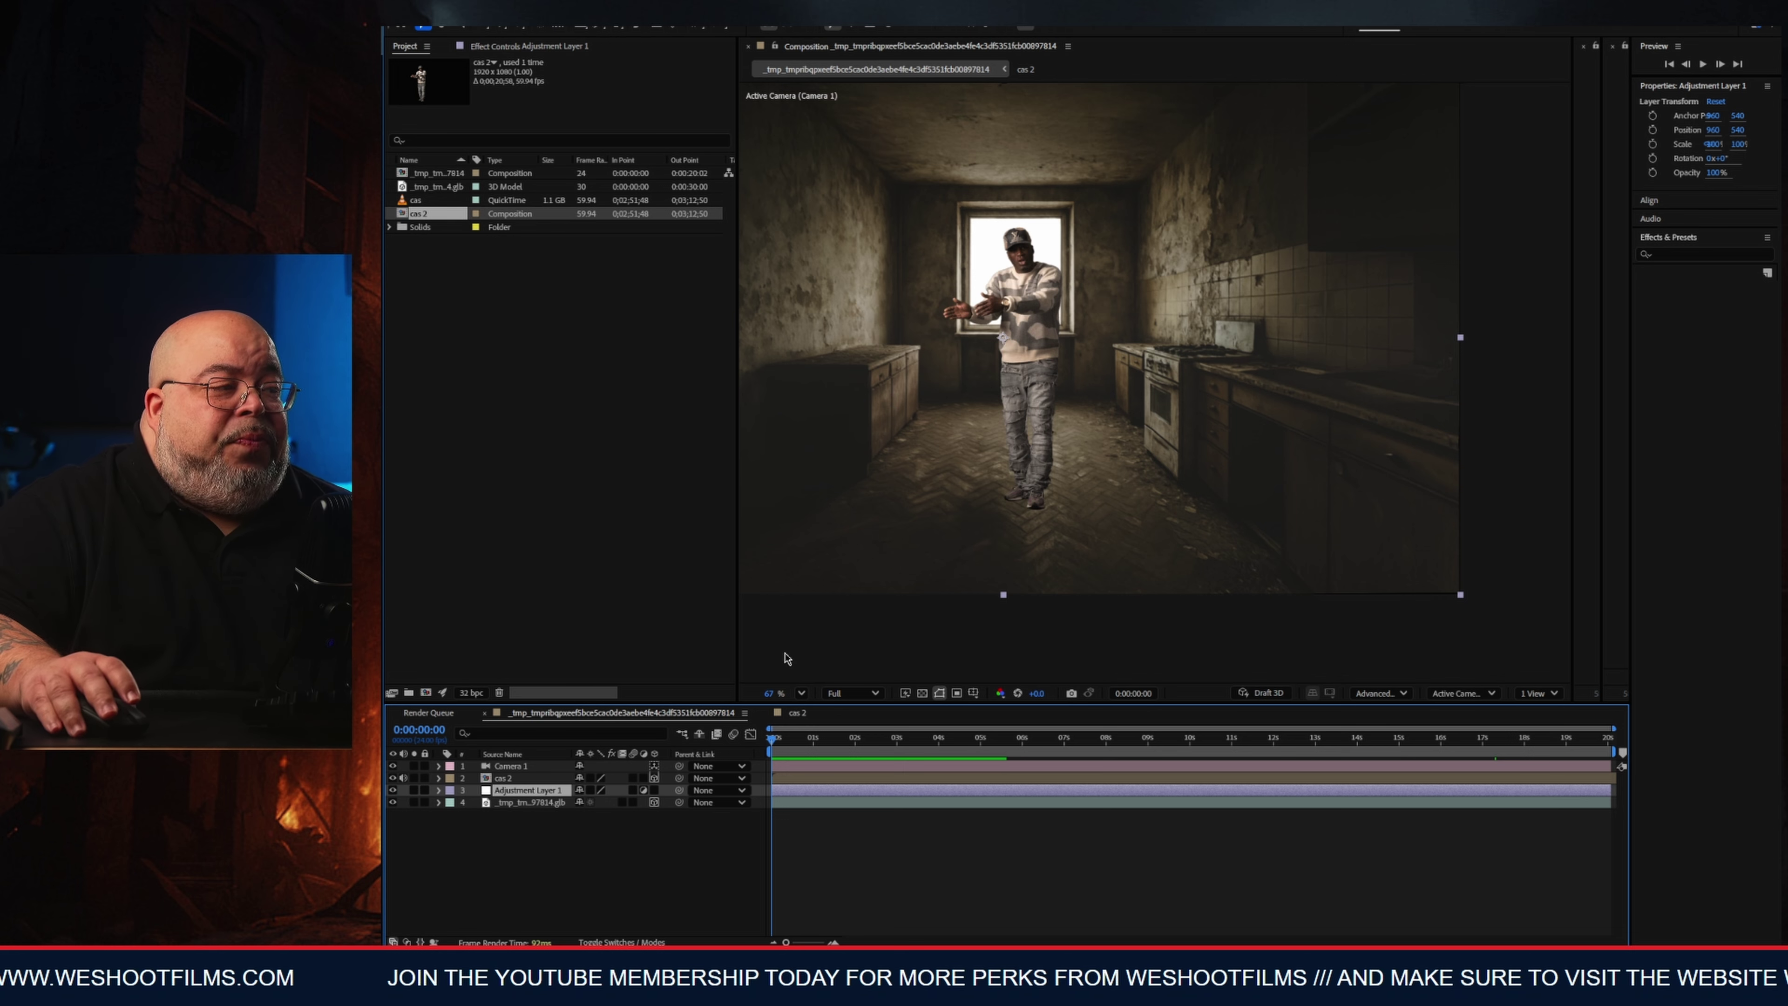
Apply the RG VFX Shadow effect to the adjustment layer.
{"action": "left_click", "coordinate": [529, 802]}
{"action": "left_click", "coordinate": [533, 790]}
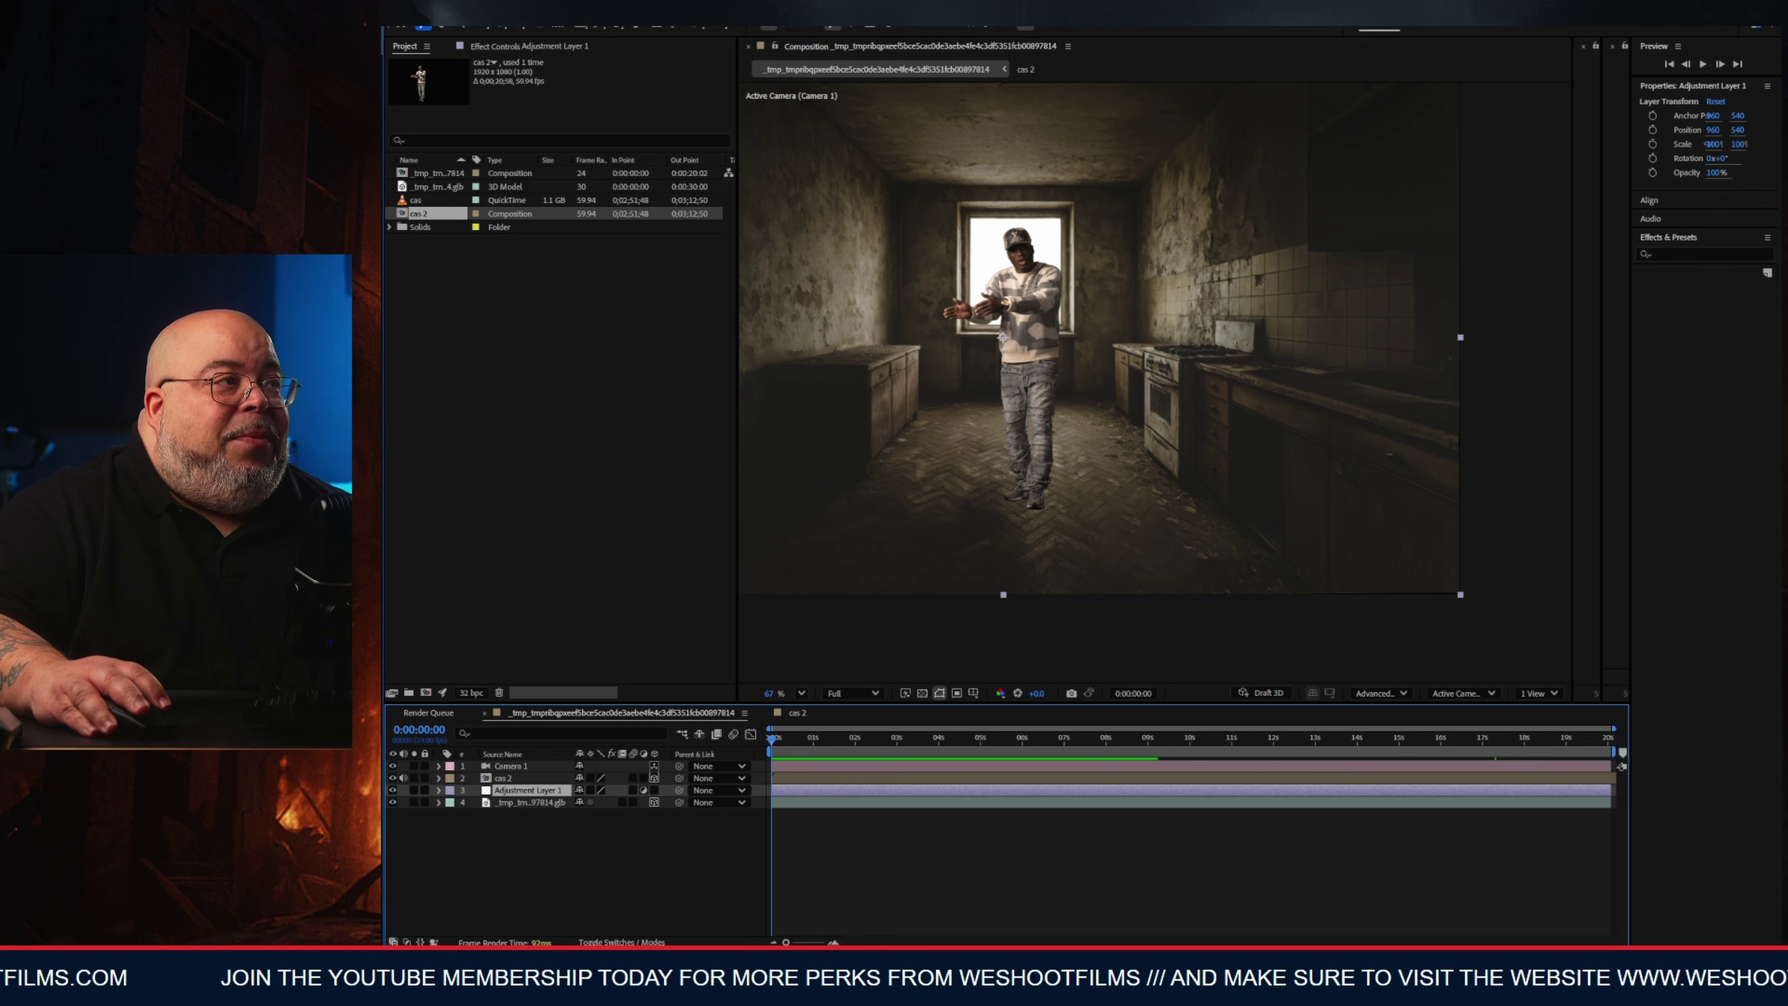
{"action": "left_click", "coordinate": [539, 19]}
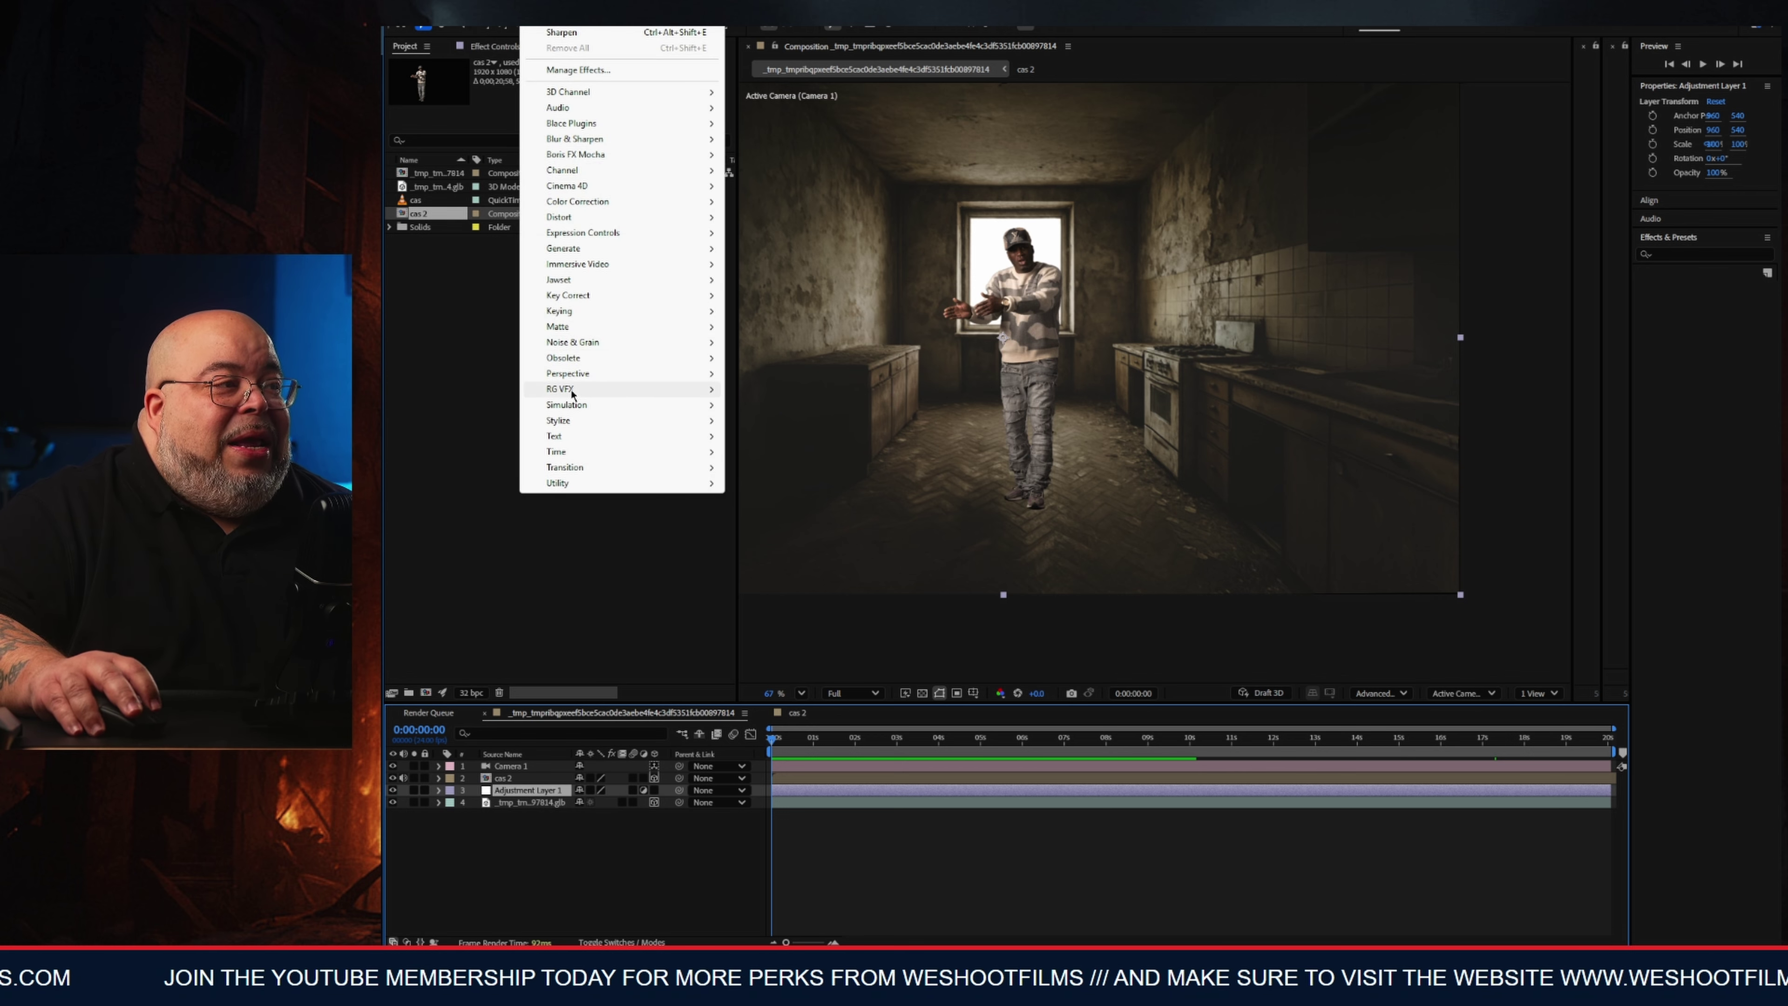
{"action": "mouse_move", "coordinate": [572, 394]}
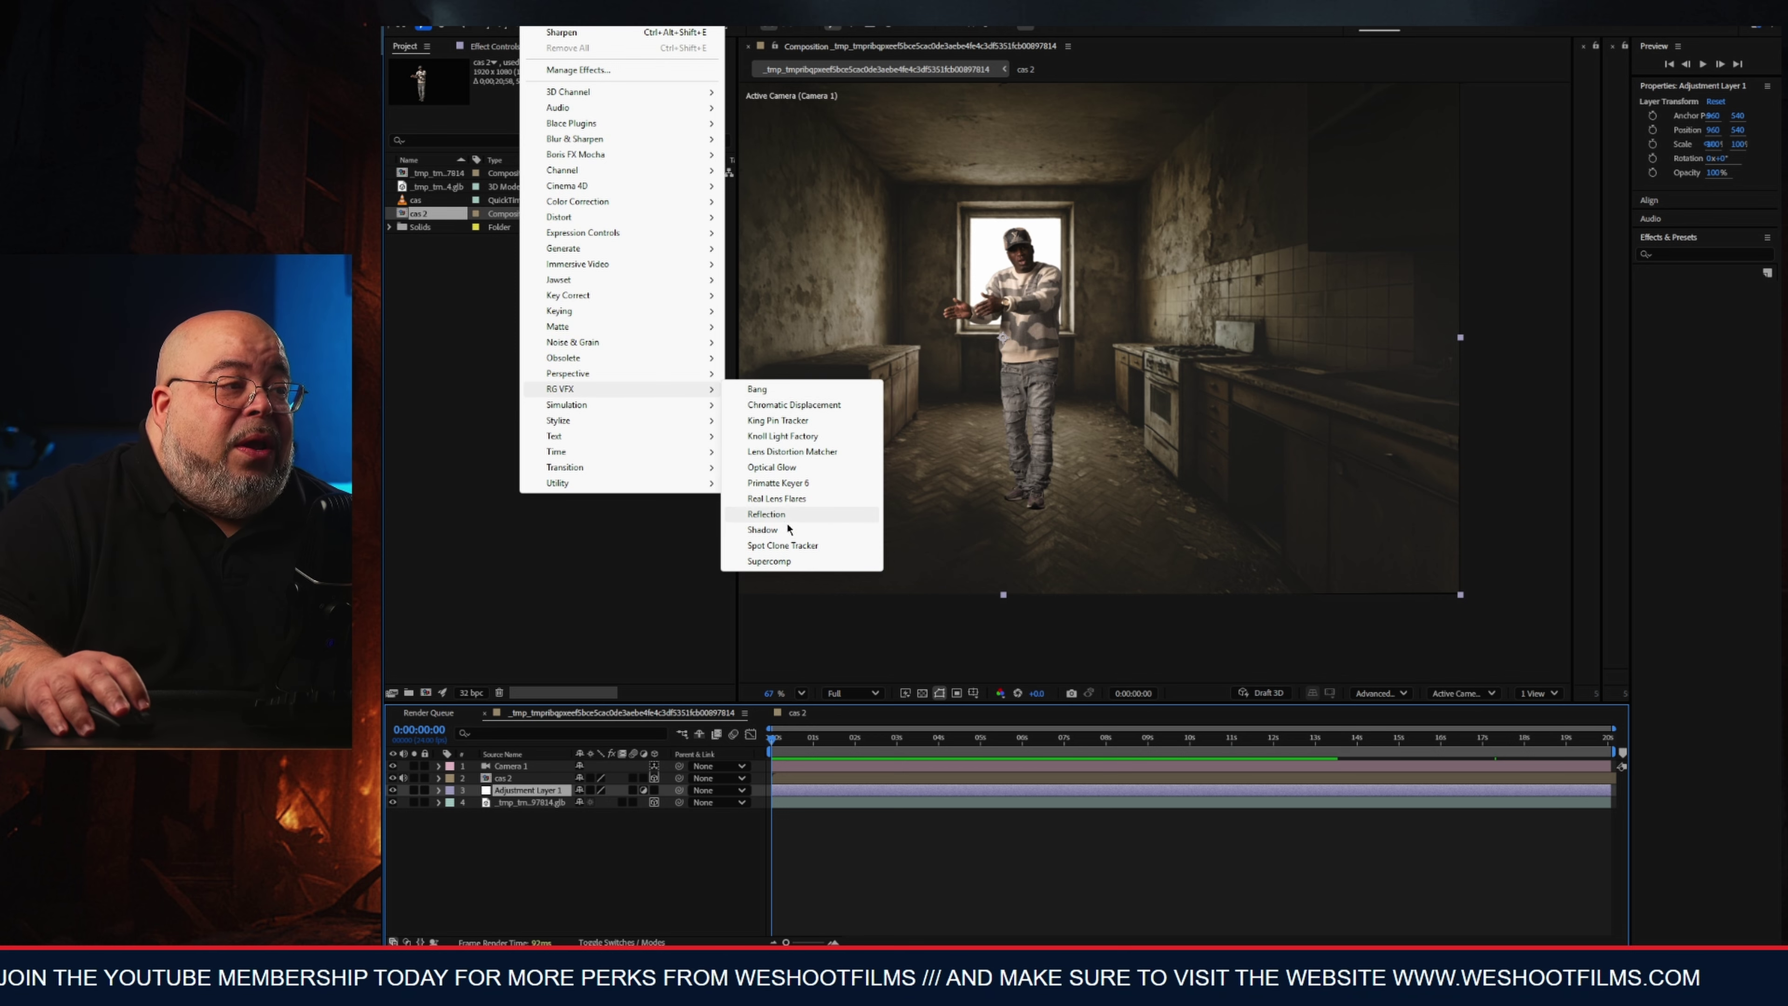
{"action": "left_click", "coordinate": [769, 534]}
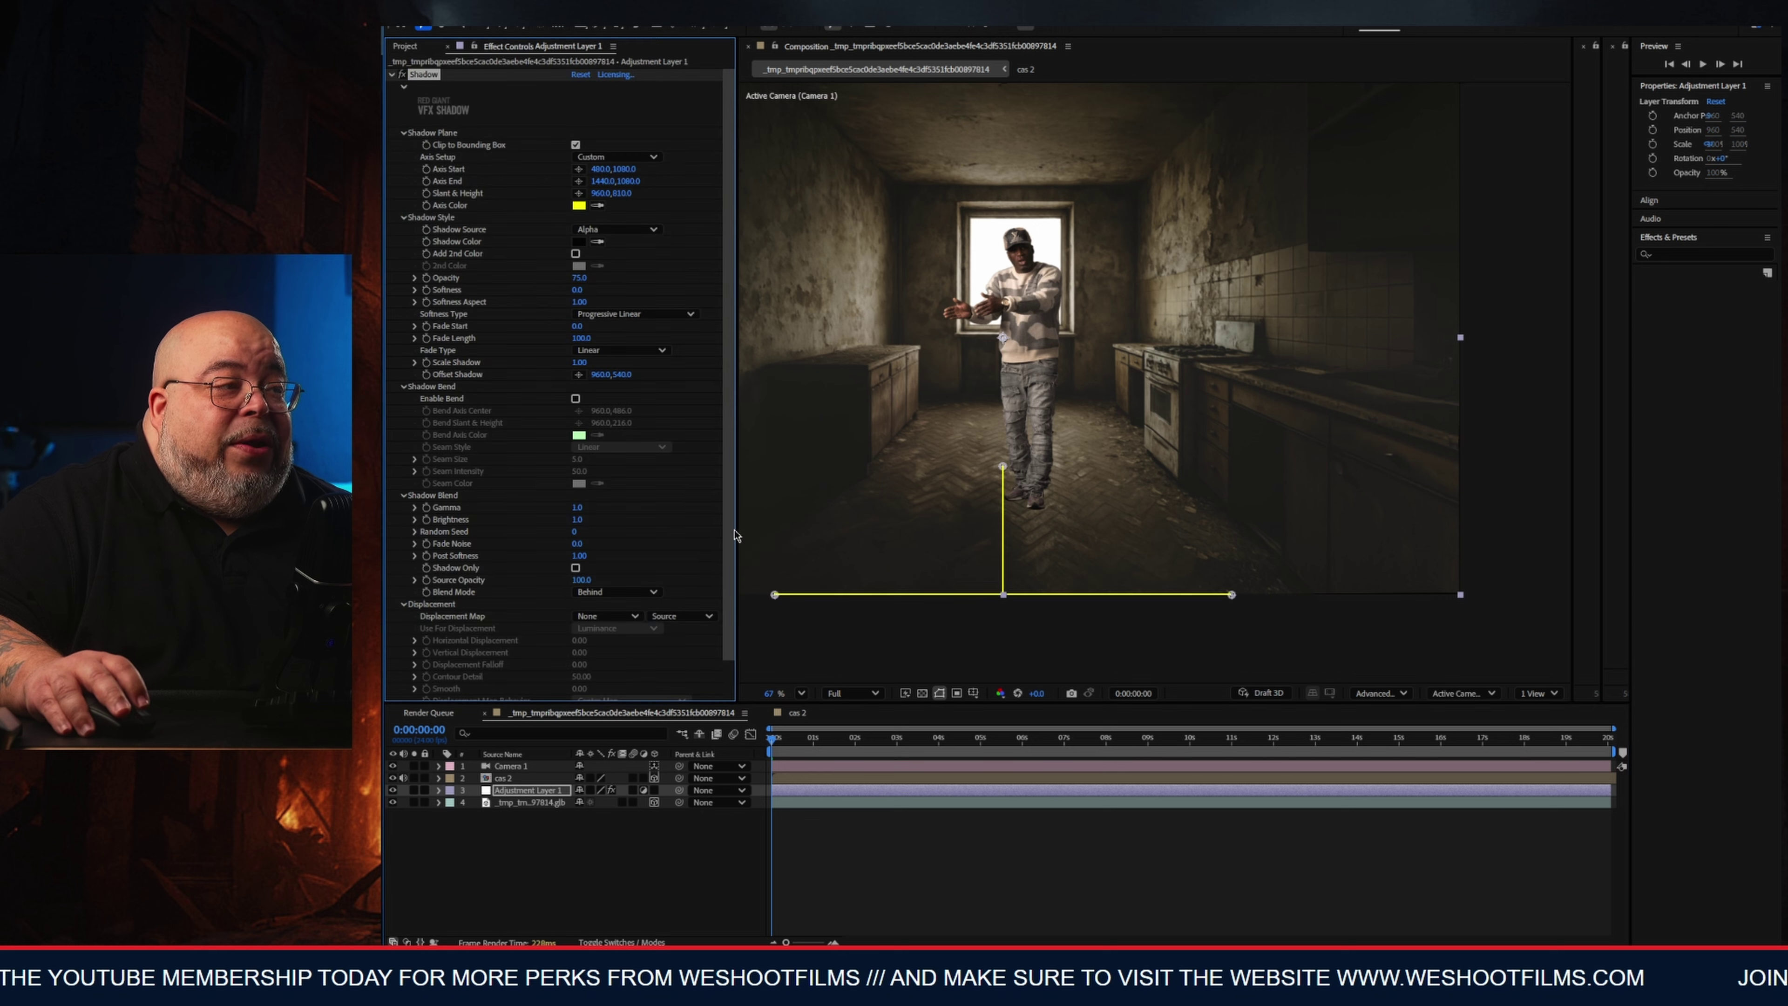
Place the Shadow effect's axis start and end at the performer's two feet and slant its height handle toward the cabinets behind him.
{"action": "left_click_drag", "start_coordinate": [774, 595], "coordinate": [952, 519]}
{"action": "left_click_drag", "start_coordinate": [779, 738], "coordinate": [833, 737]}
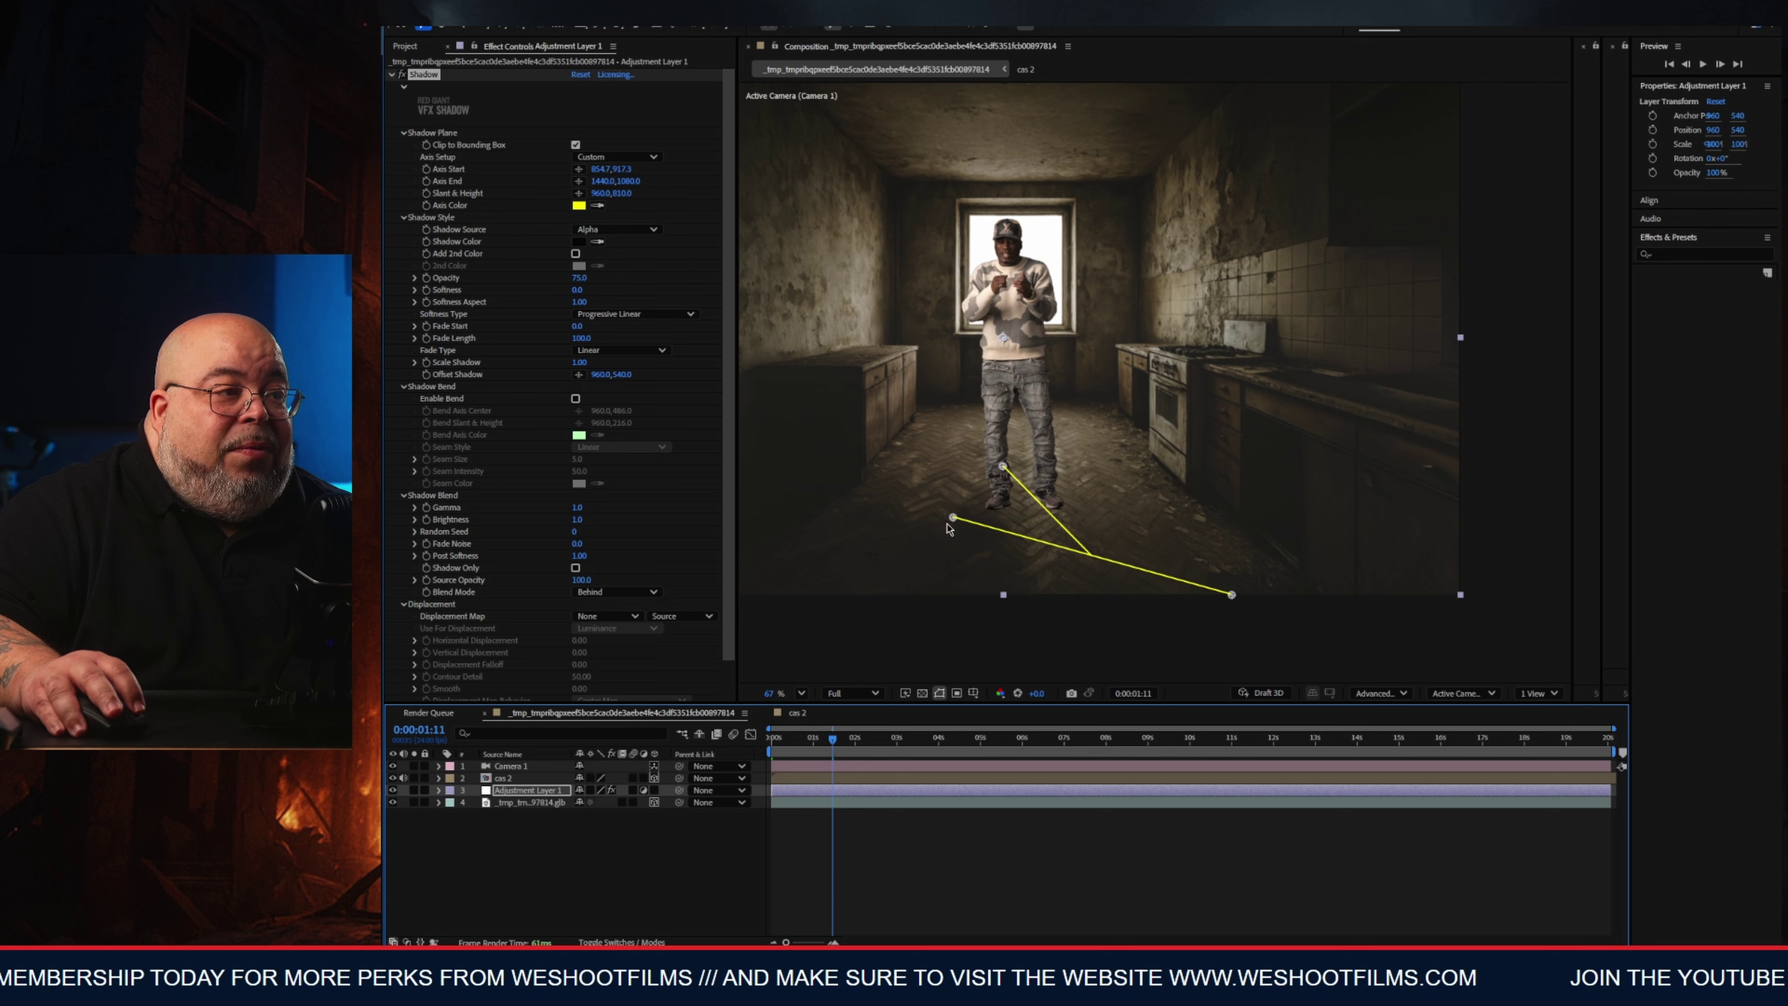
{"action": "left_click_drag", "start_coordinate": [954, 519], "coordinate": [992, 510]}
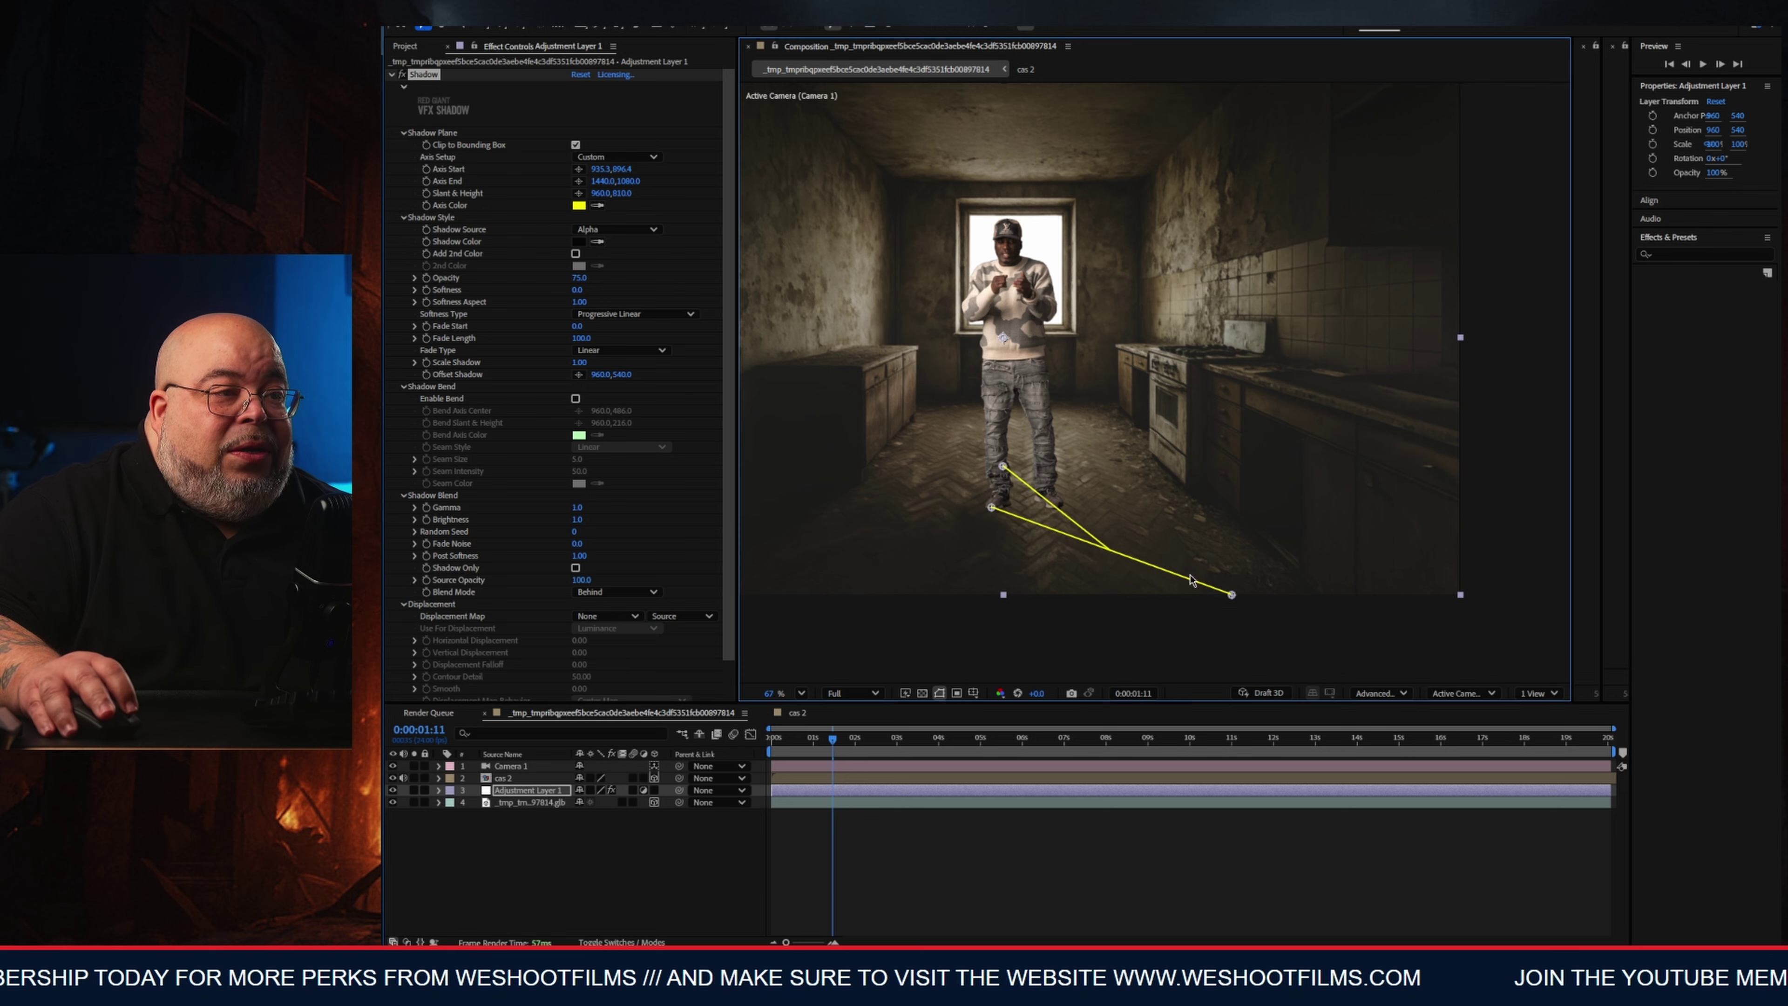
{"action": "left_click_drag", "start_coordinate": [1232, 595], "coordinate": [940, 408]}
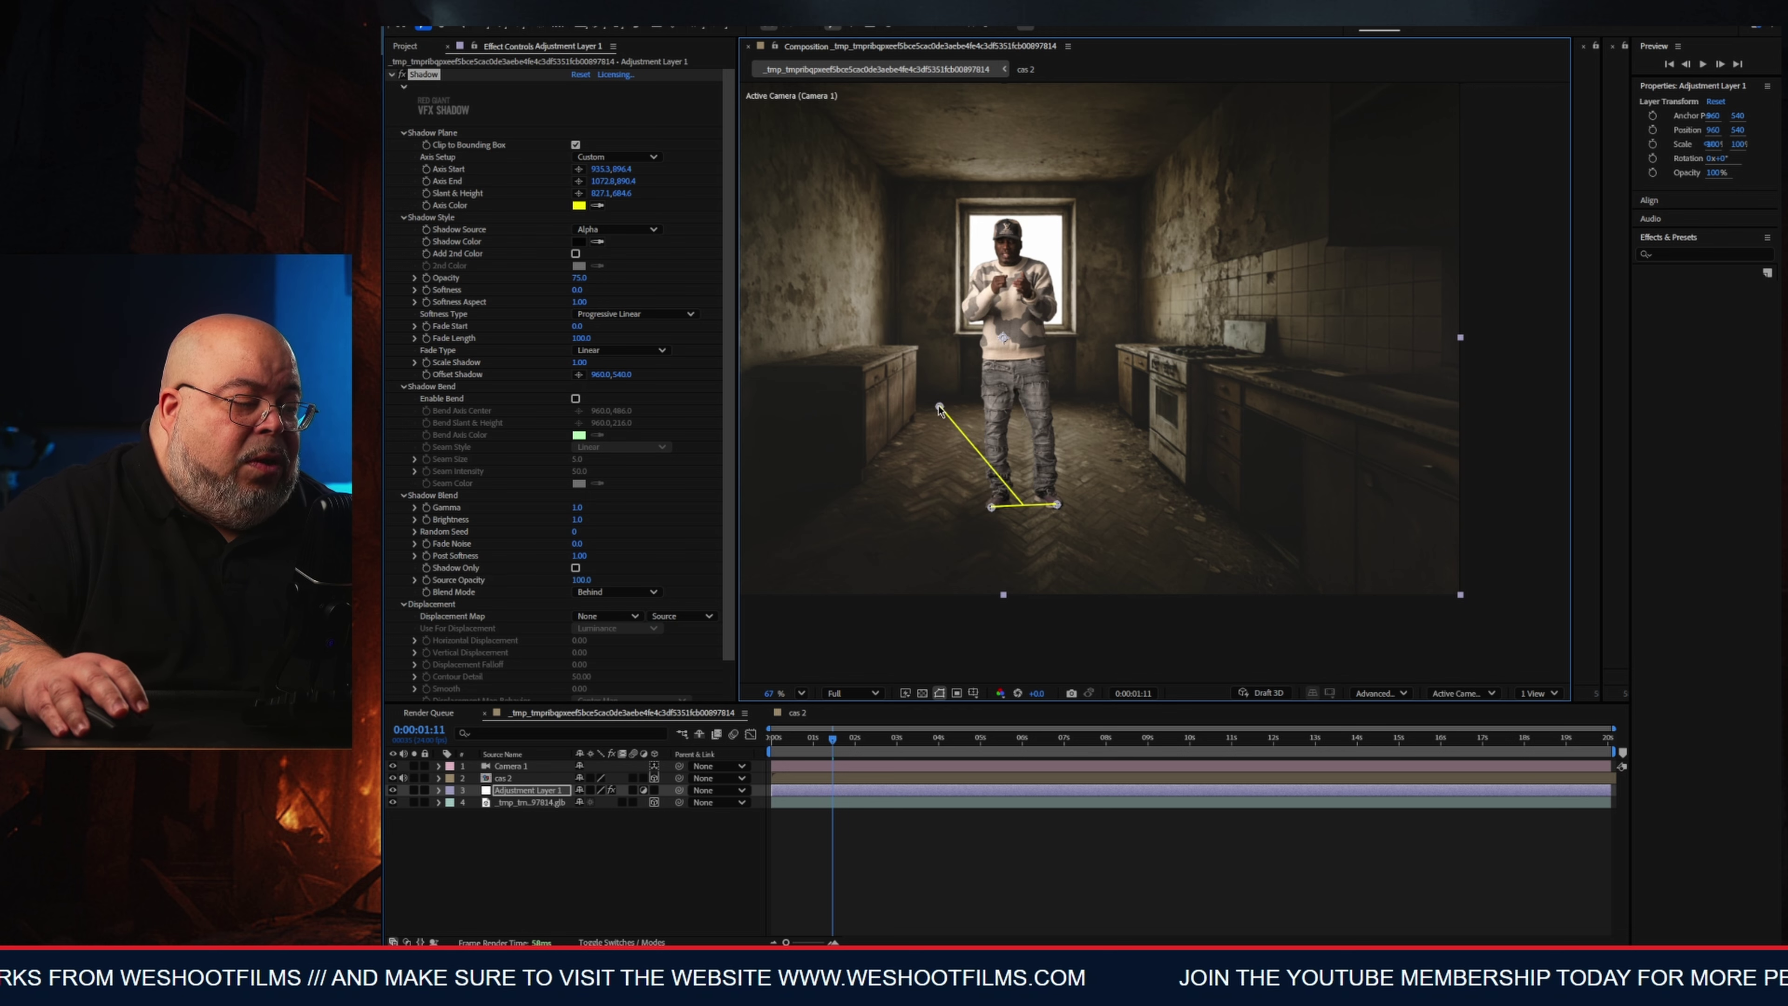
Undo the shadow handle placements and remove the Shadow effect from the adjustment layer.
{"action": "key", "text": "ctrl+z"}
{"action": "key", "text": "ctrl+z"}
{"action": "key", "text": "ctrl+z"}
{"action": "key", "text": "ctrl+z"}
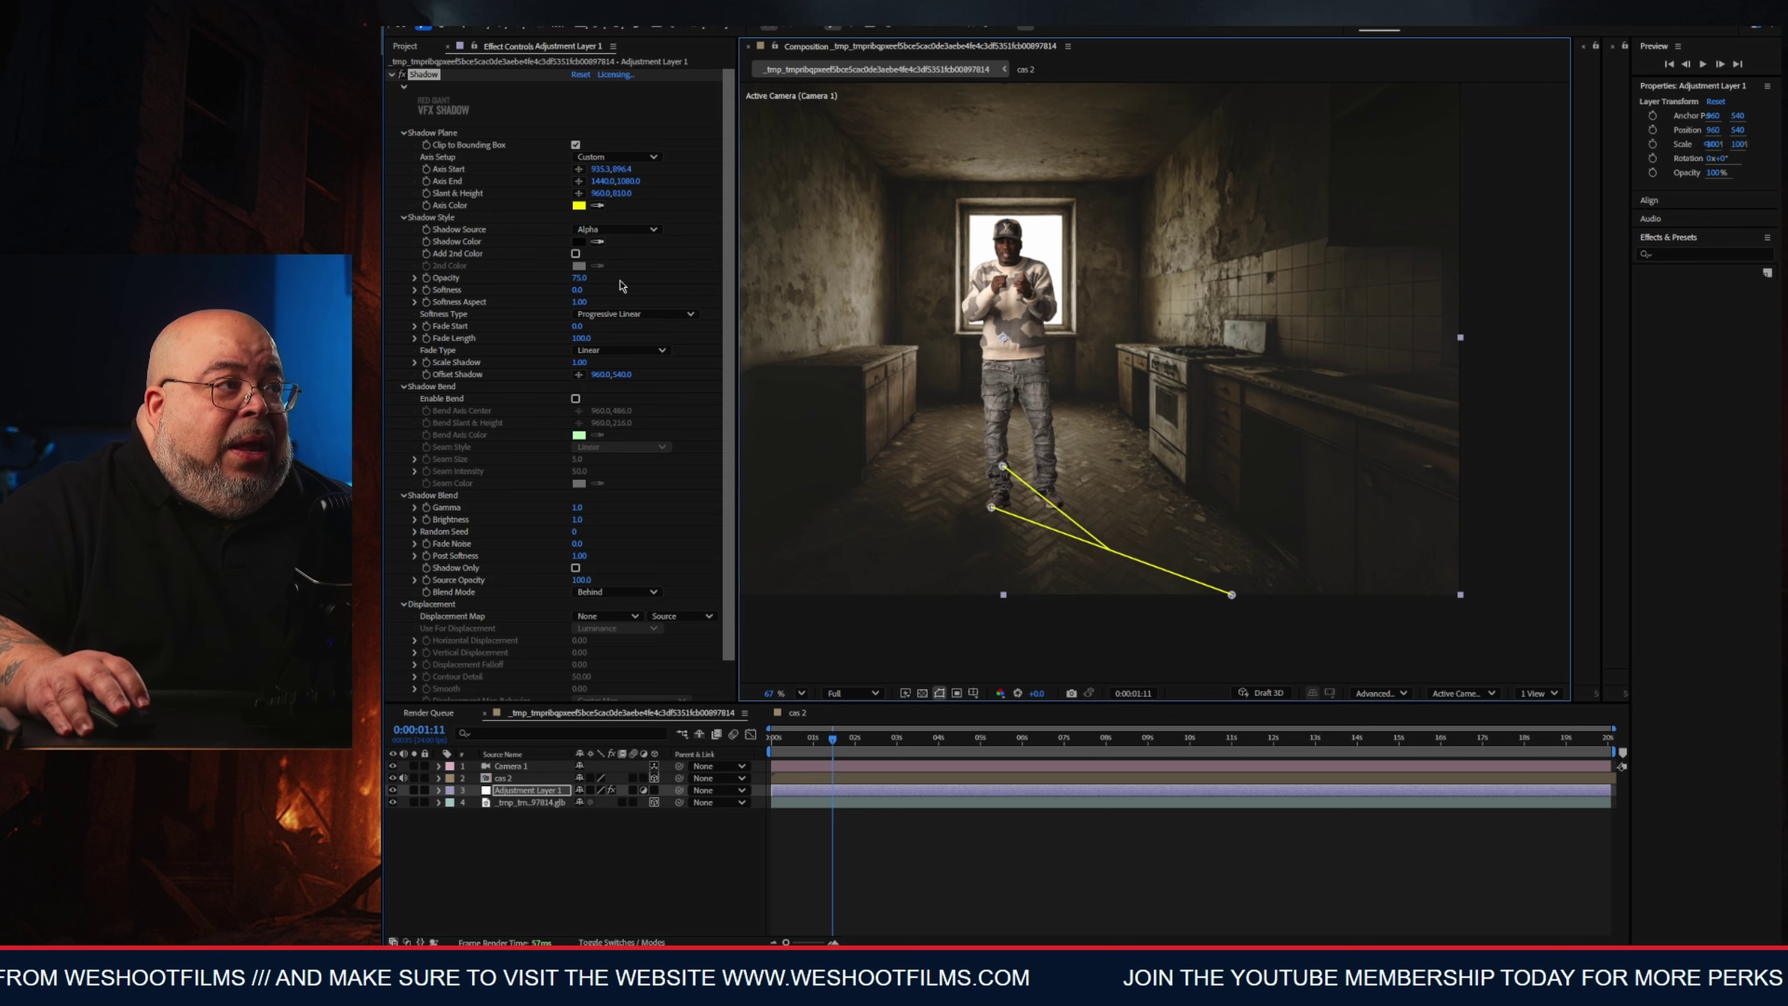
{"action": "key", "text": "Delete"}
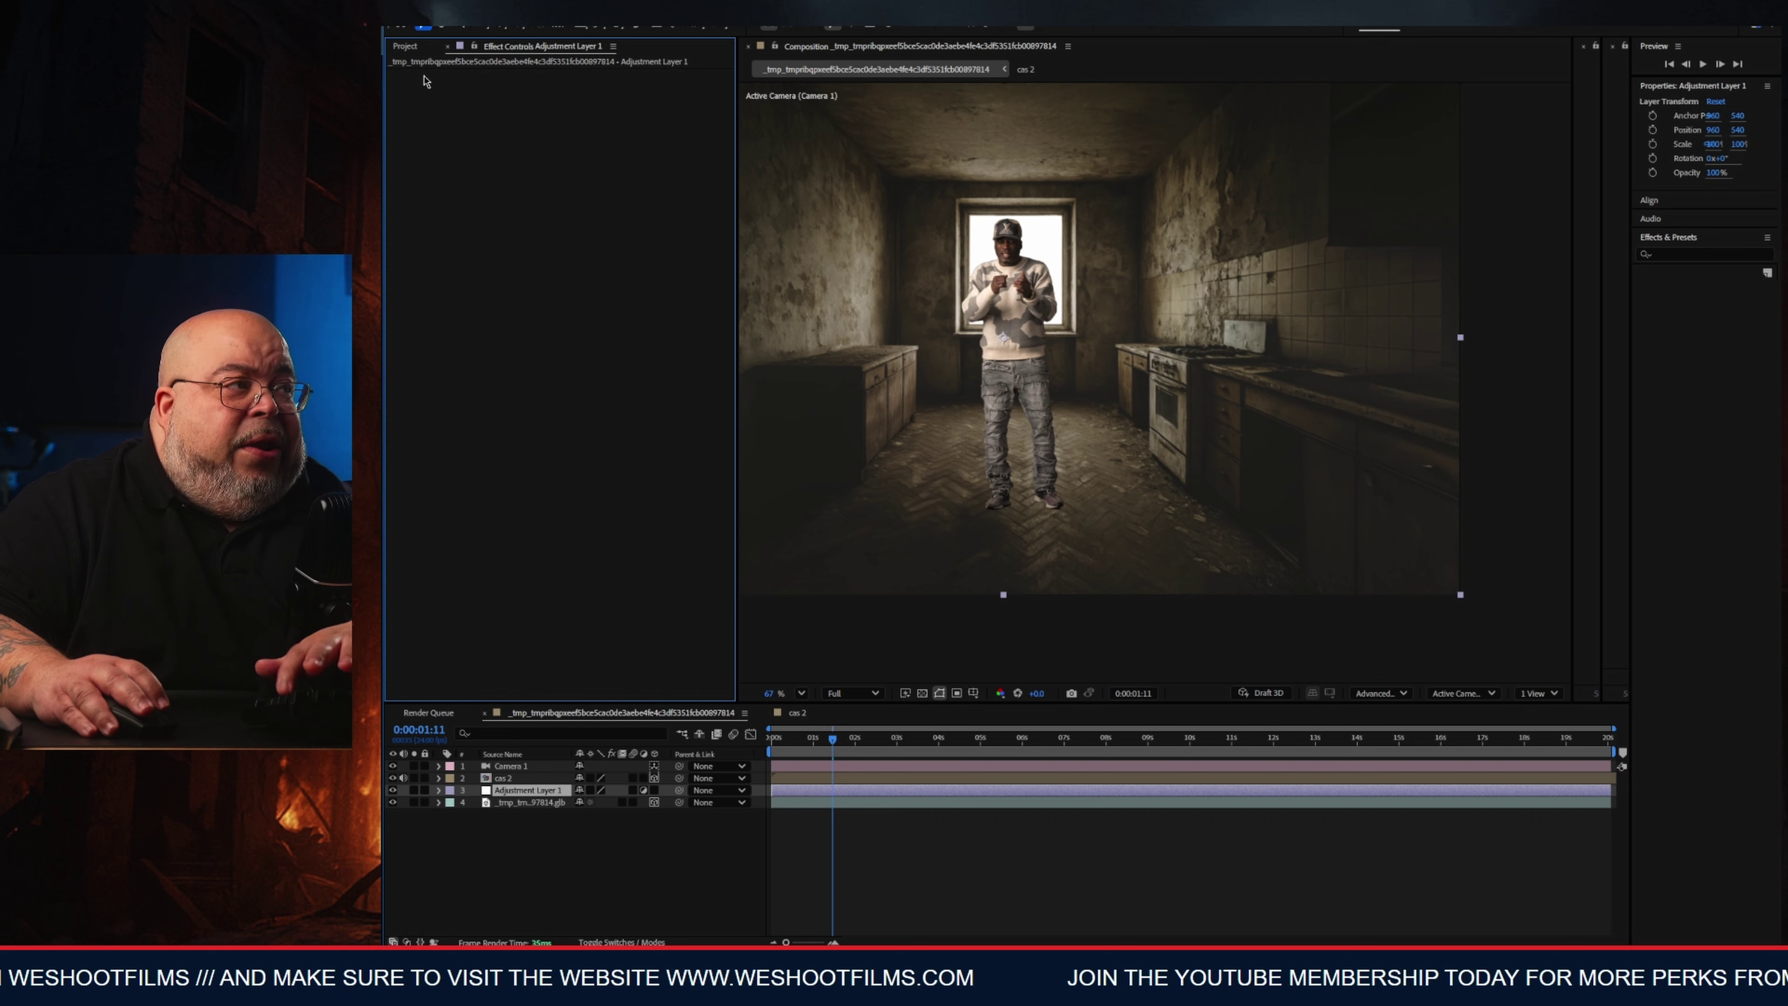
Apply the RG VFX Shadow effect to the cas 2 layer, place its axis ends at the performer's feet and slant the shadow toward the stove.
{"action": "left_click", "coordinate": [505, 778]}
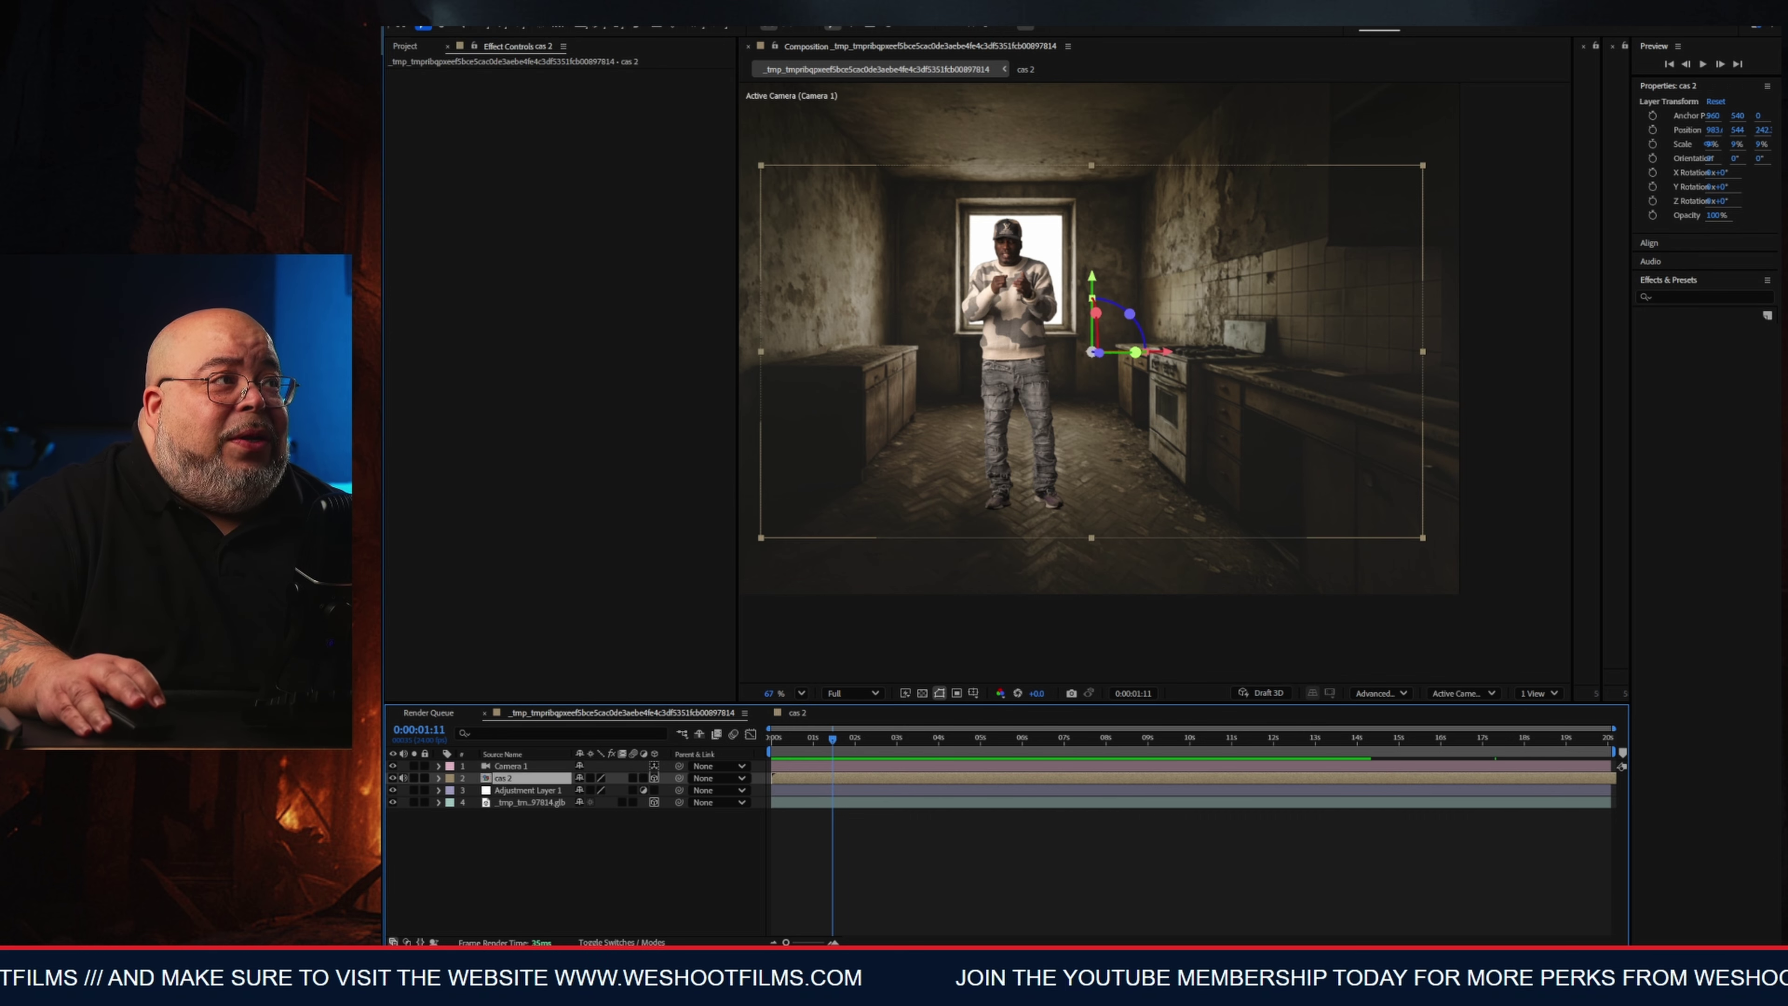
{"action": "right_click", "coordinate": [521, 542]}
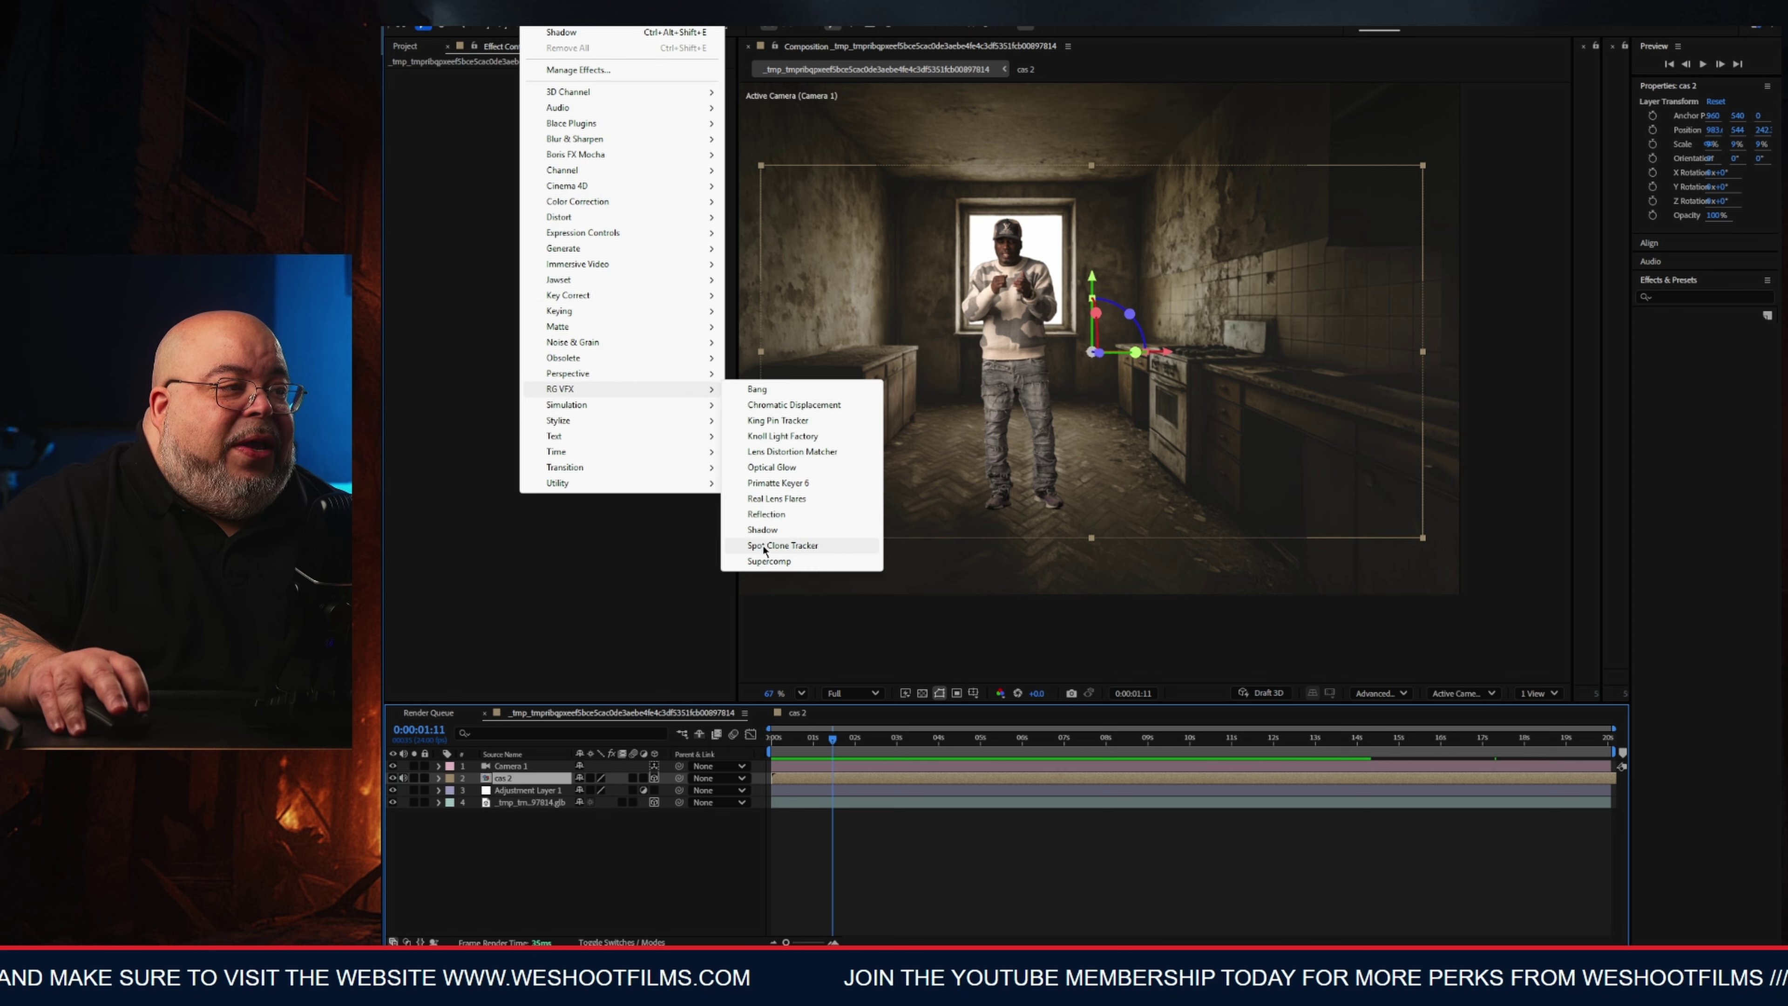
{"action": "left_click", "coordinate": [764, 529]}
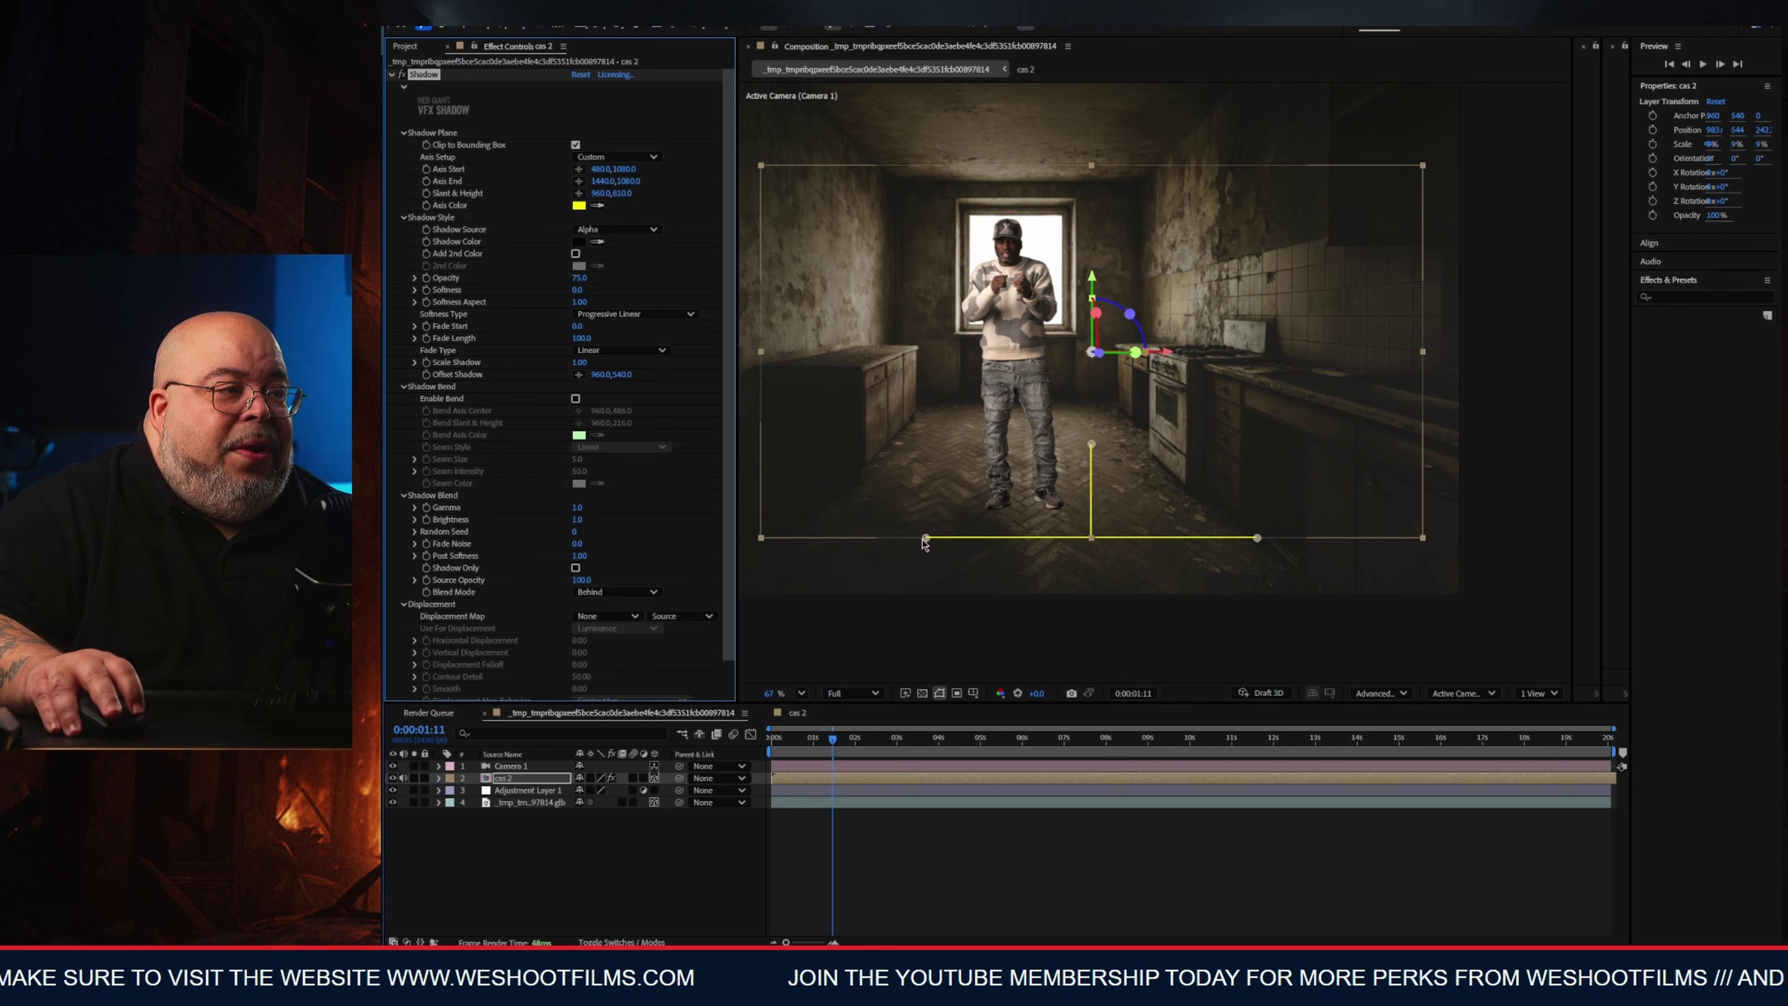
{"action": "left_click_drag", "start_coordinate": [925, 539], "coordinate": [1000, 504]}
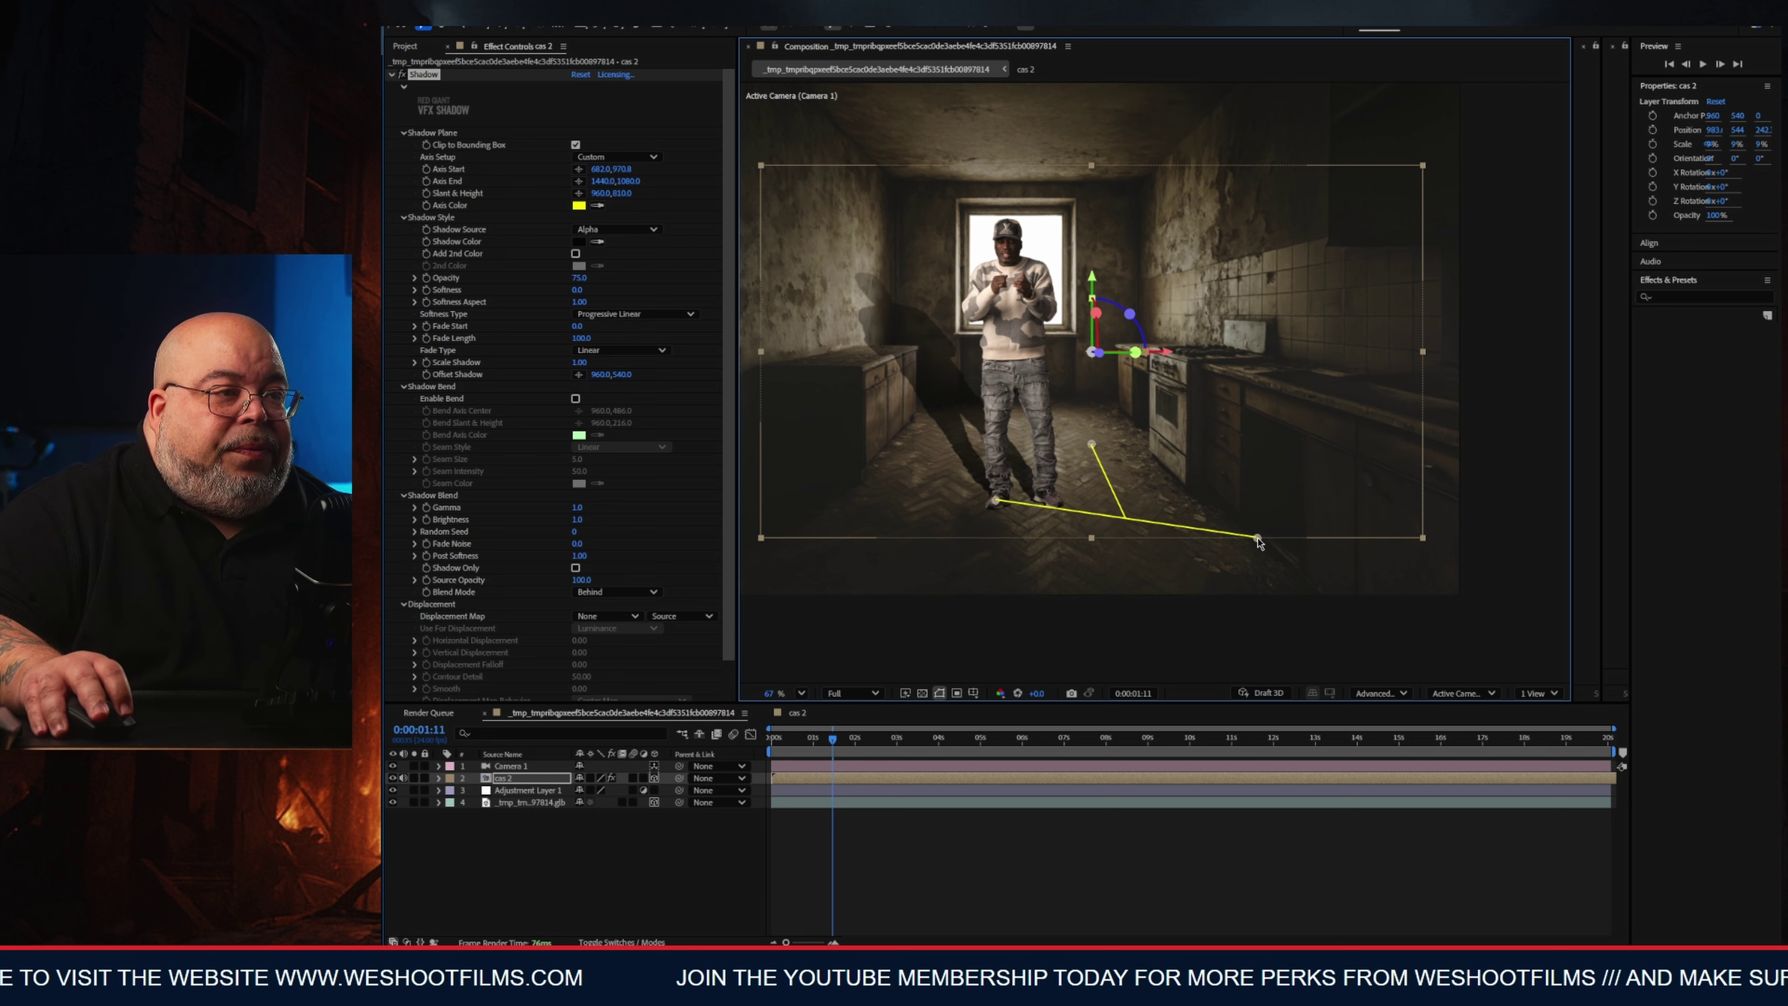
{"action": "left_click_drag", "start_coordinate": [1258, 538], "coordinate": [1060, 508]}
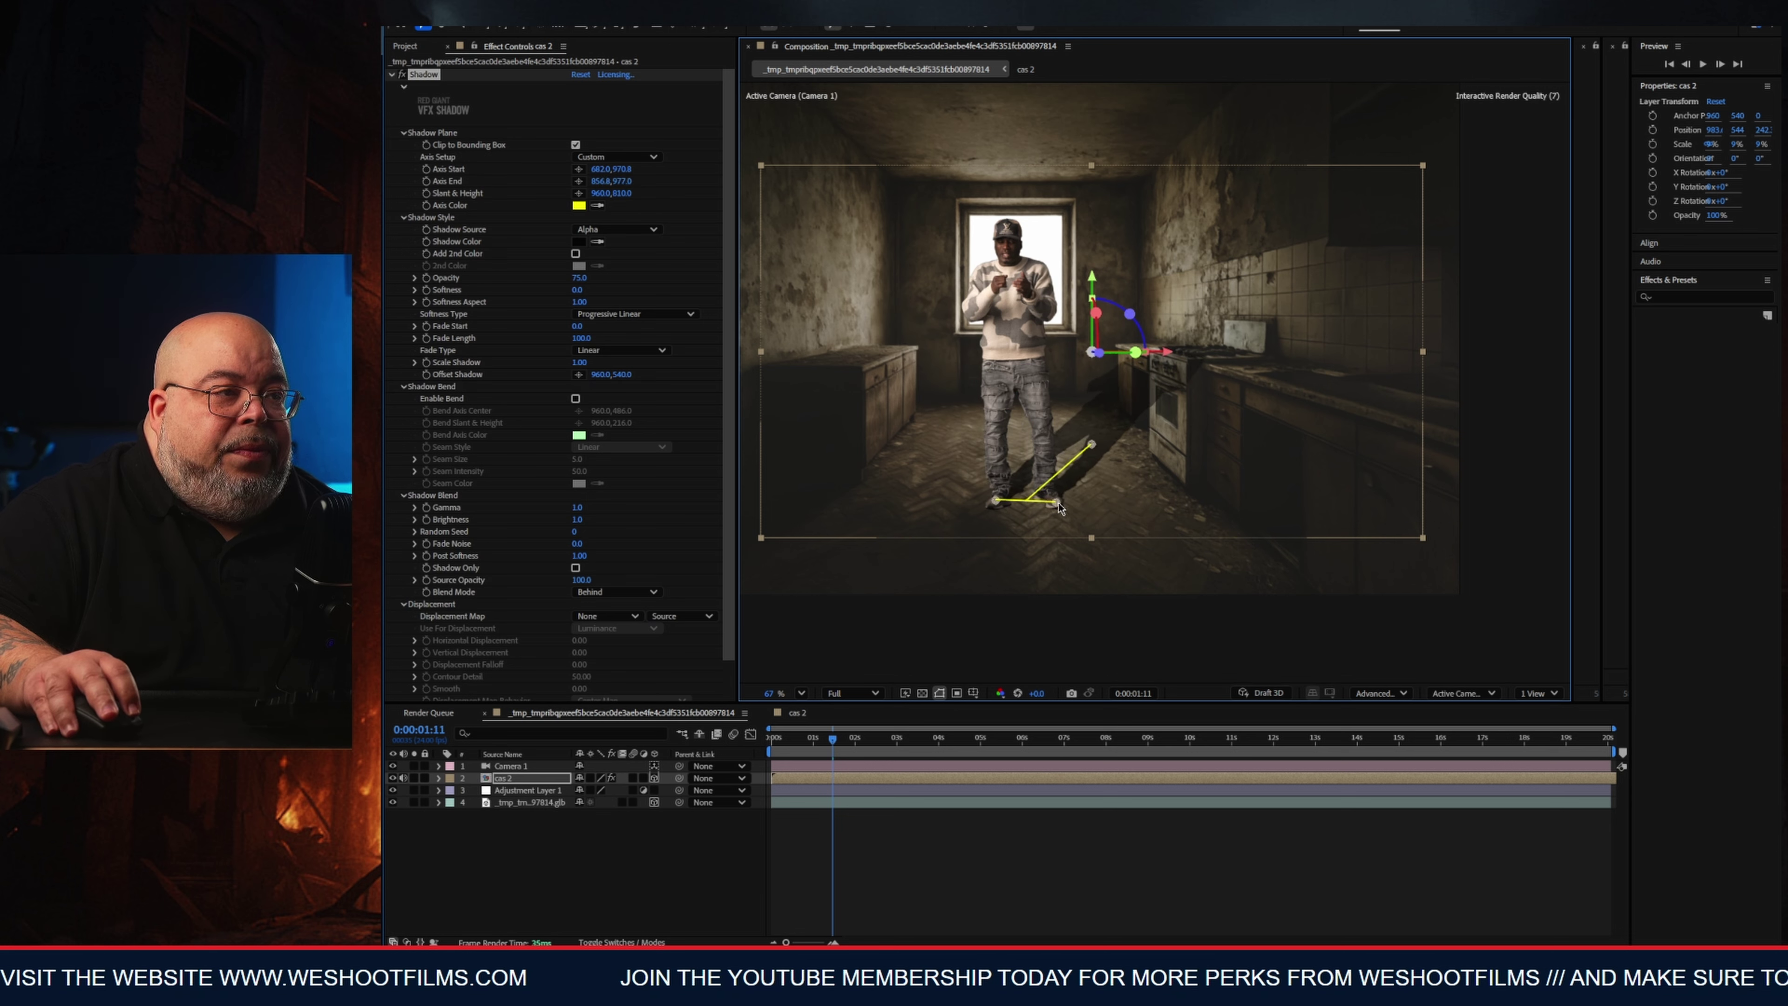
{"action": "mouse_move", "coordinate": [1092, 444]}
{"action": "left_mouse_down"}
{"action": "mouse_move", "coordinate": [1047, 475]}
{"action": "mouse_move", "coordinate": [1109, 423]}
{"action": "mouse_move", "coordinate": [1063, 487]}
{"action": "mouse_move", "coordinate": [1082, 458]}
{"action": "left_mouse_up"}
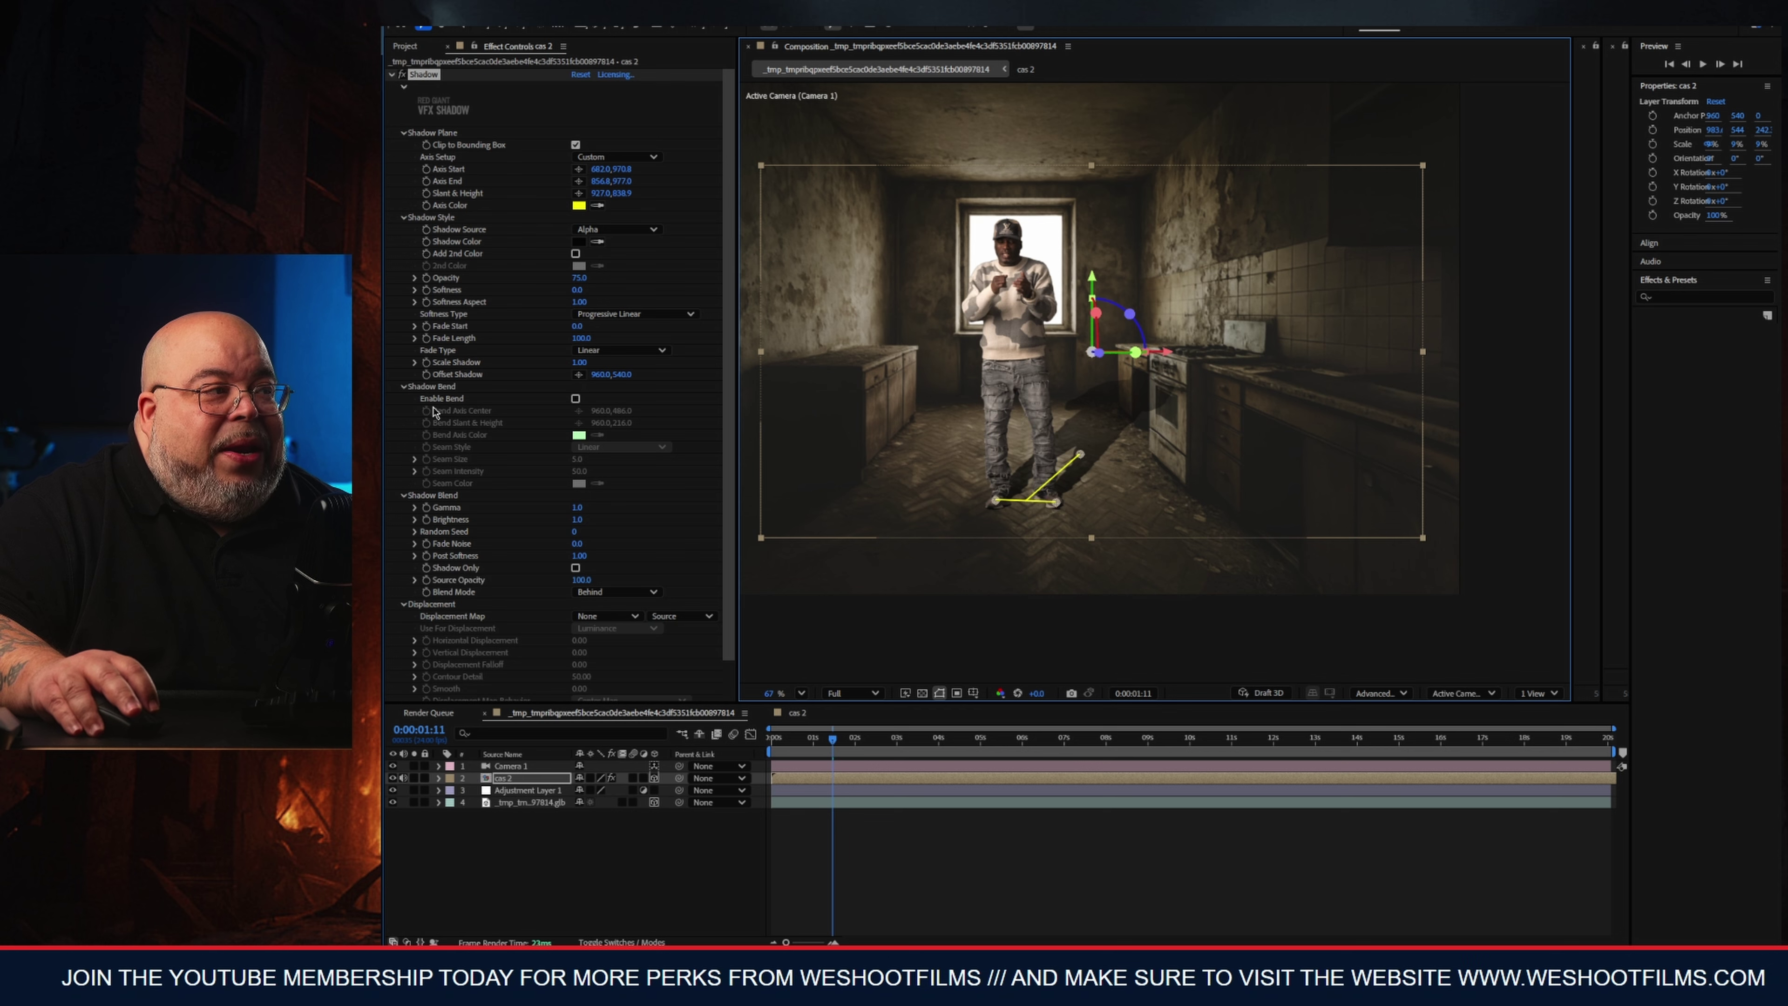
Try bending the shadow upward at the stove by enabling Shadow Bend and repositioning its bend center and height handles.
{"action": "left_click", "coordinate": [576, 398]}
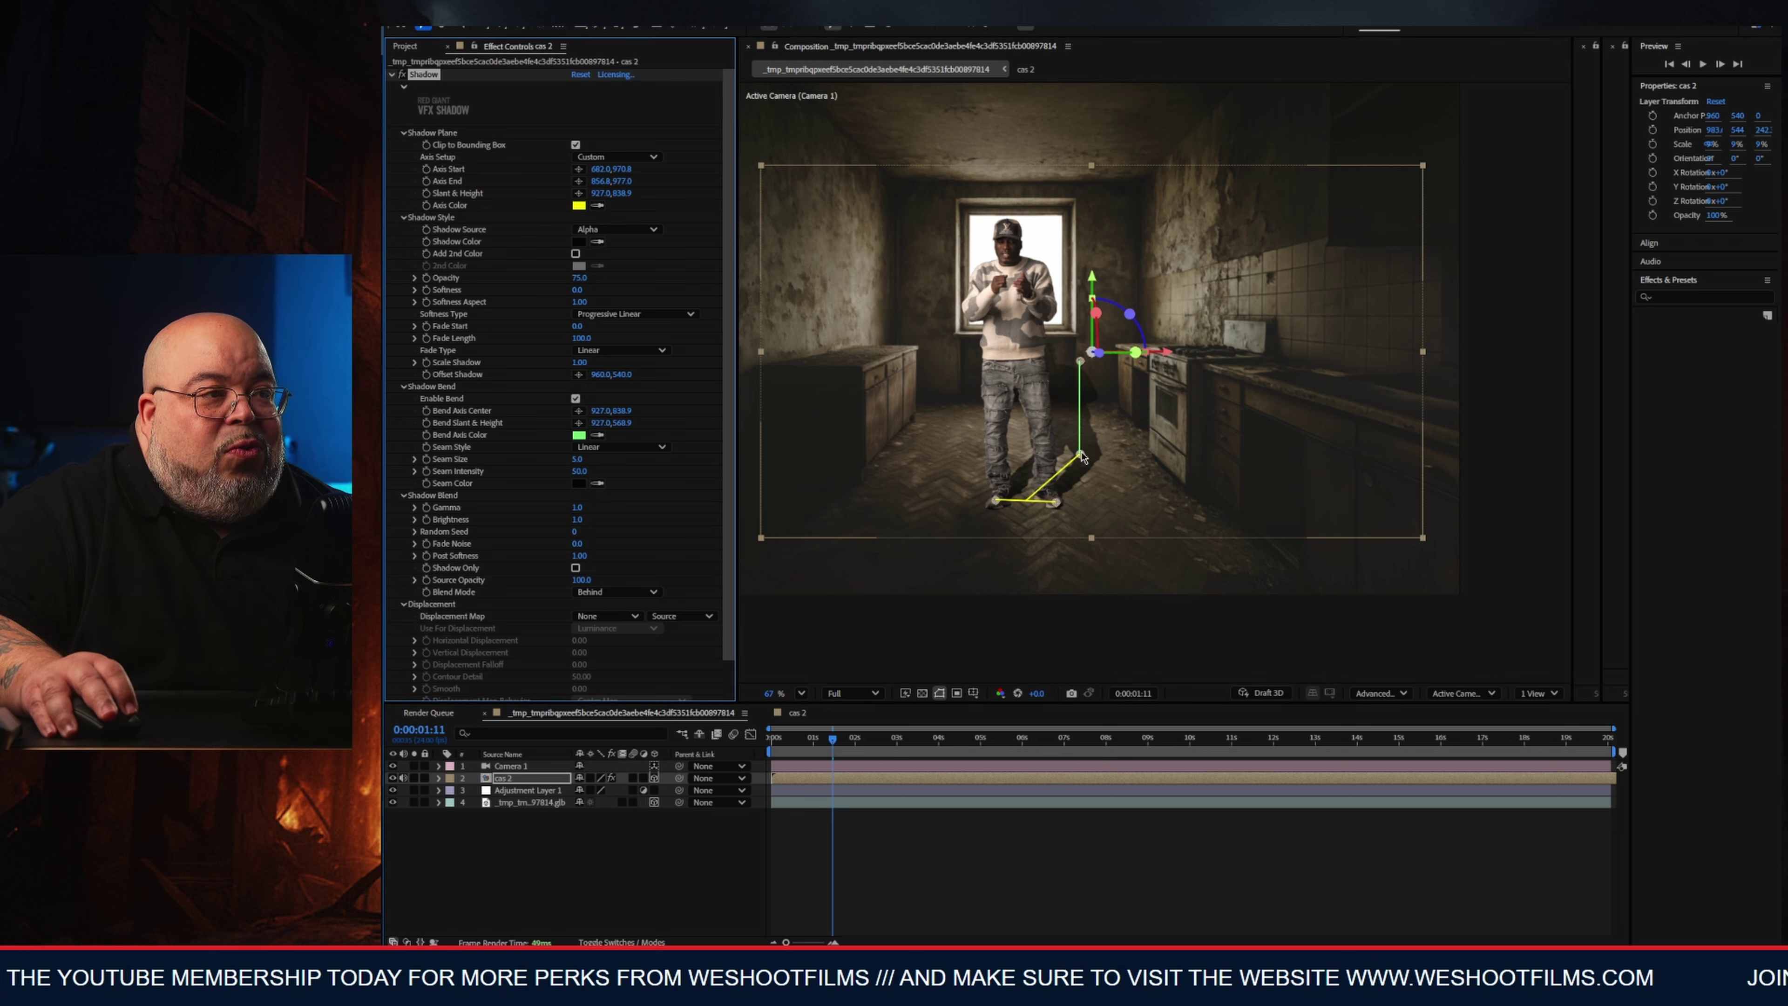
{"action": "left_click_drag", "start_coordinate": [1081, 454], "coordinate": [1133, 416]}
{"action": "left_click_drag", "start_coordinate": [1081, 360], "coordinate": [1157, 388]}
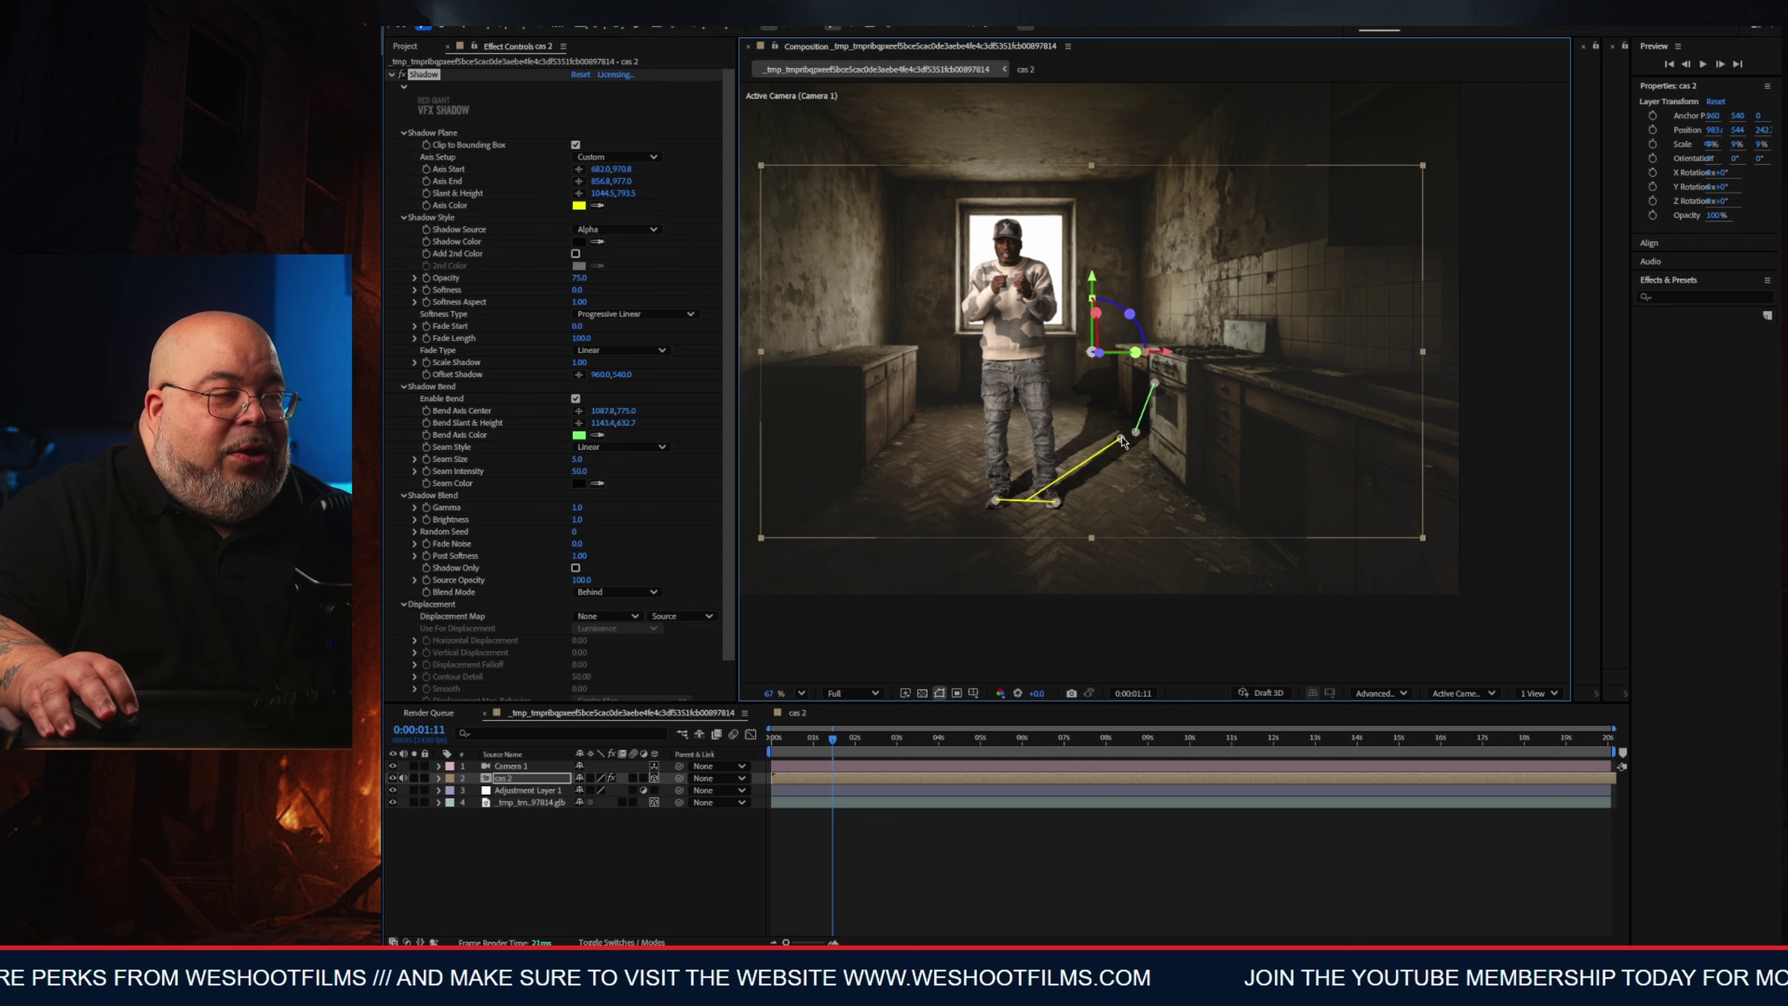
Move the shadow's Slant & Height point to about 863, 897, with Softness about 16 and Fade Start about 14.
{"action": "left_click_drag", "start_coordinate": [1122, 442], "coordinate": [1062, 479]}
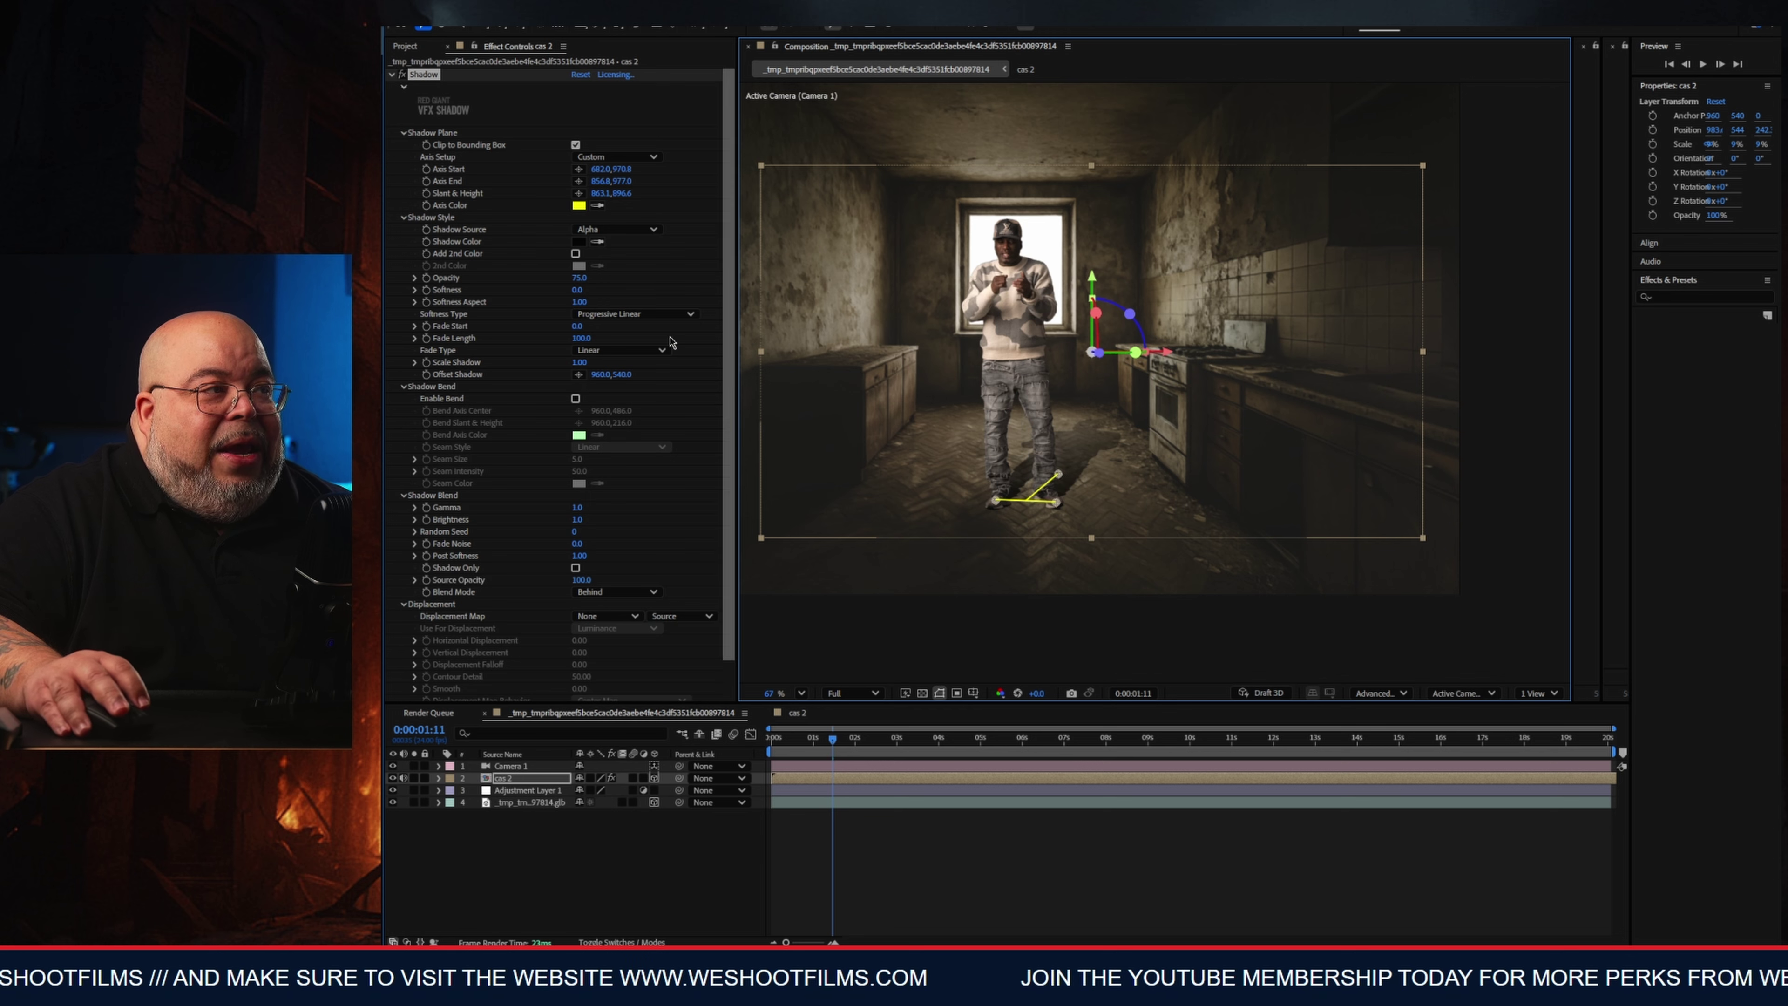
{"action": "scroll", "coordinate": [1029, 348], "scroll_direction": "up", "scroll_amount": 3}
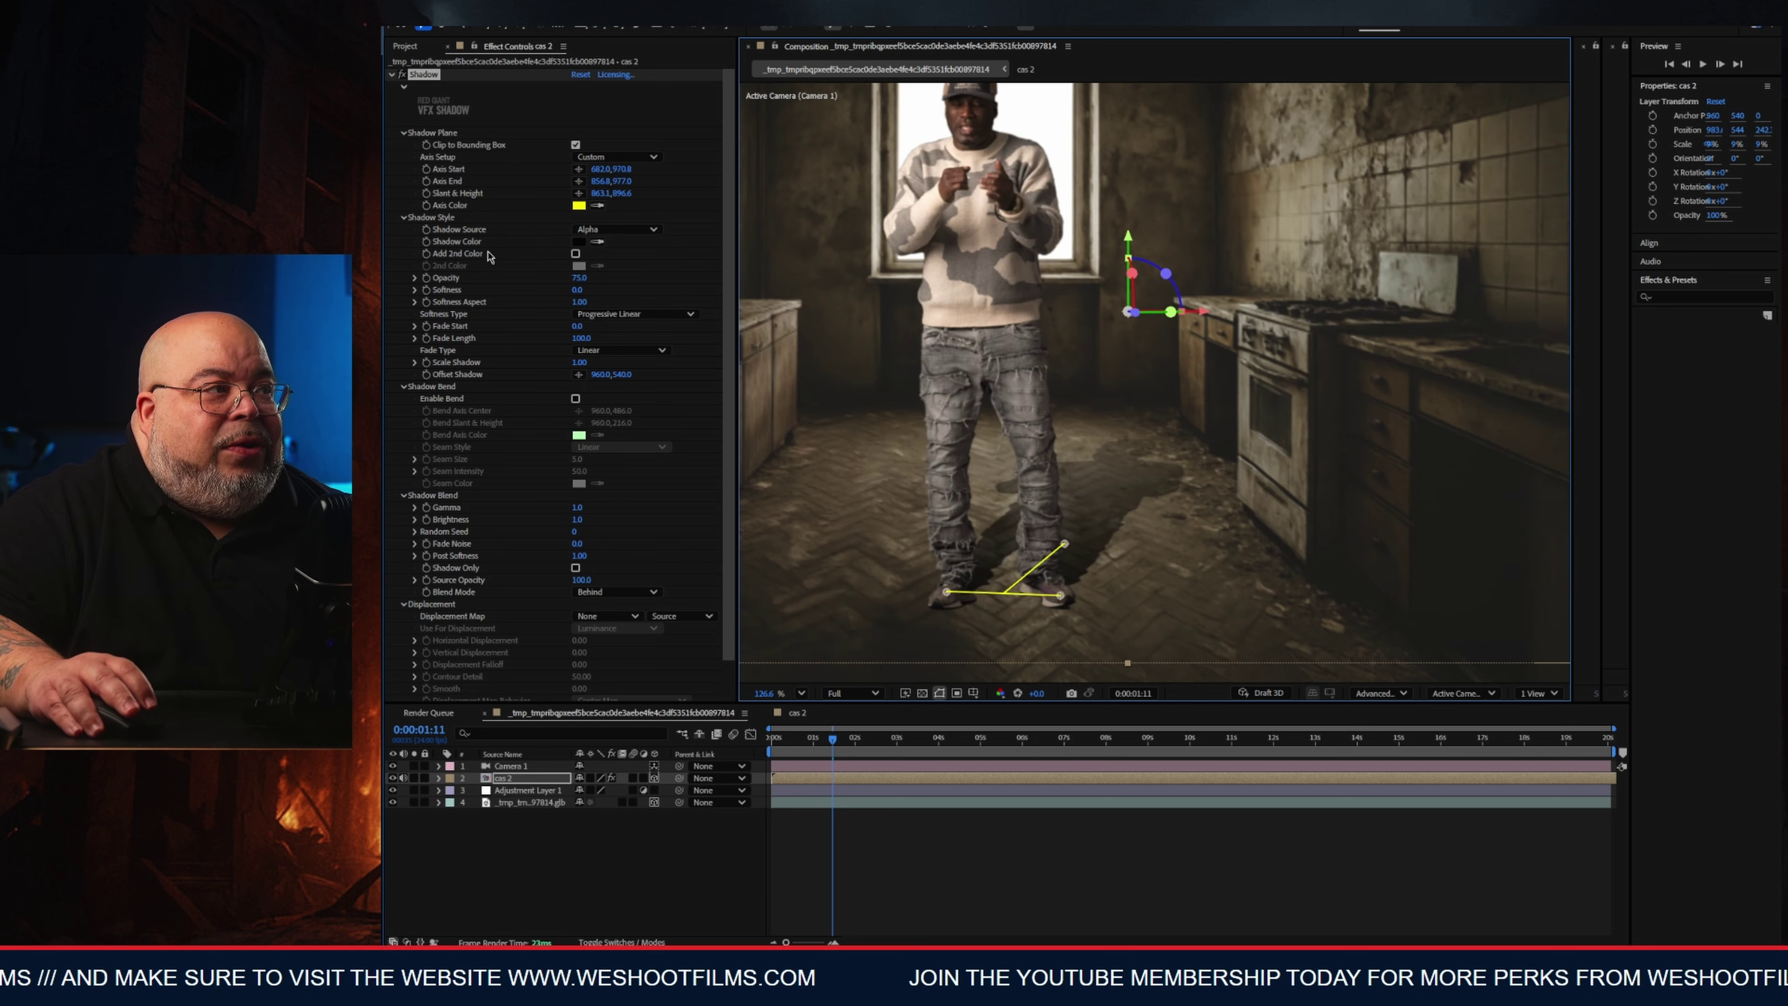
{"action": "left_click_drag", "start_coordinate": [581, 292], "coordinate": [590, 289]}
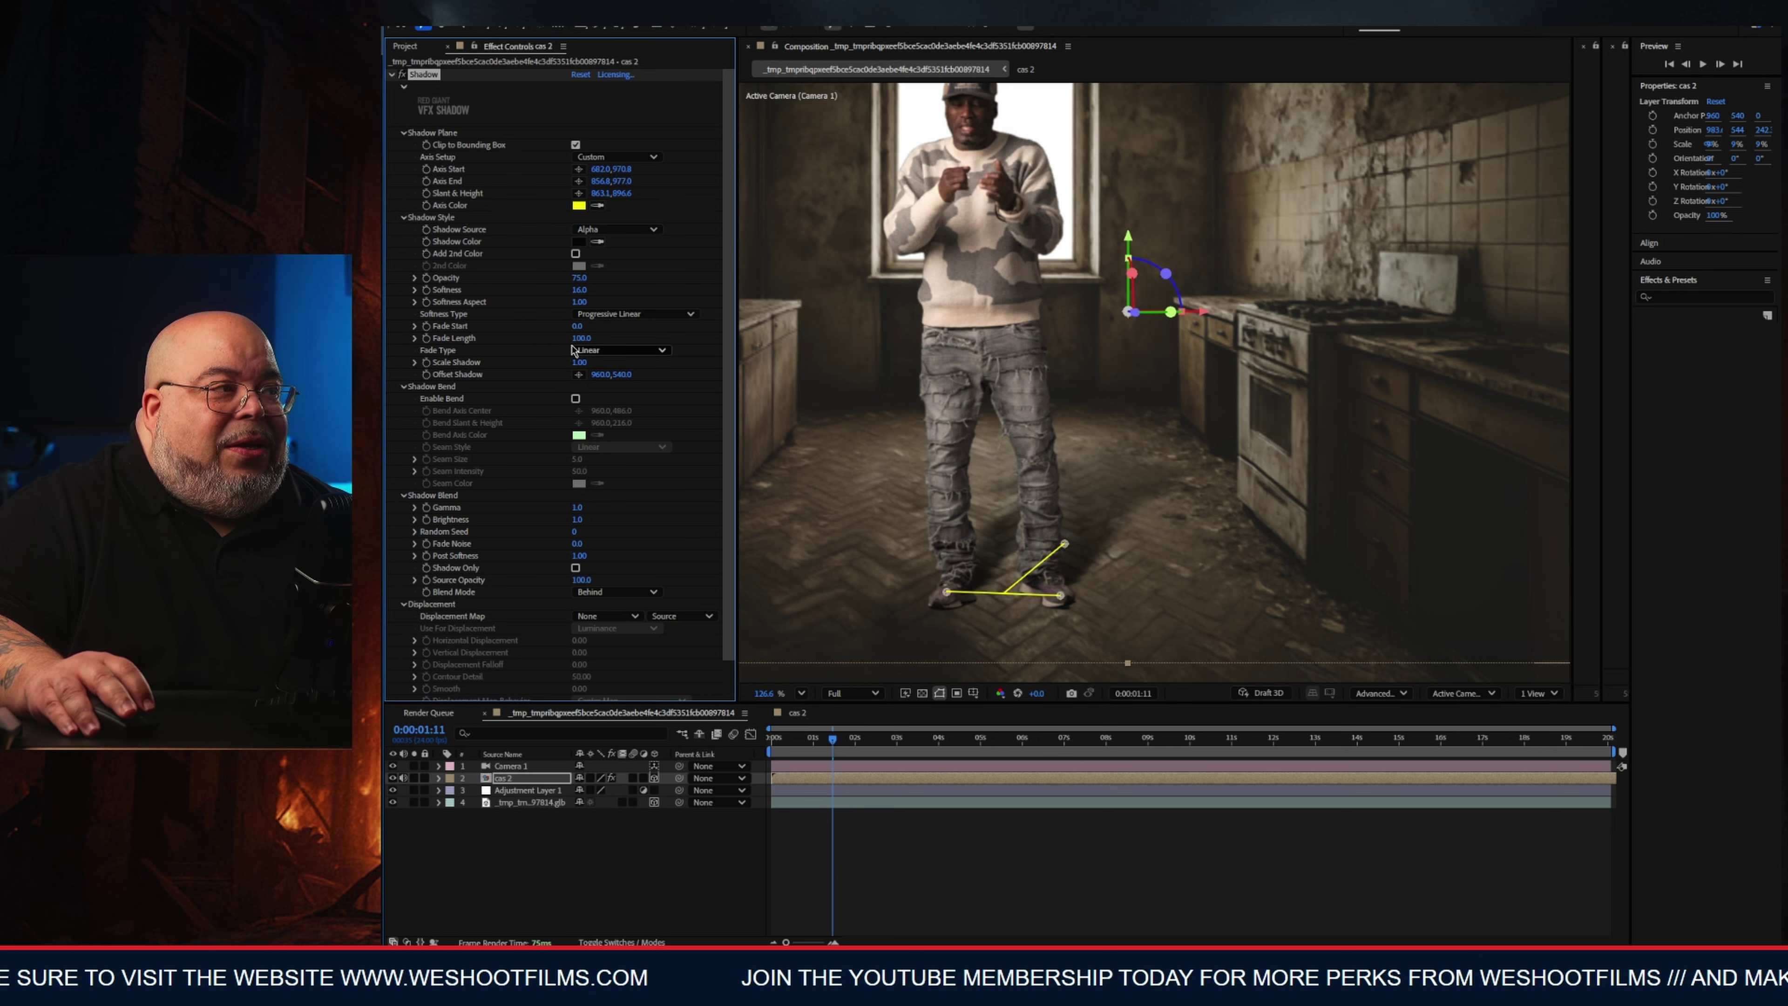
{"action": "left_click_drag", "start_coordinate": [576, 327], "coordinate": [600, 319]}
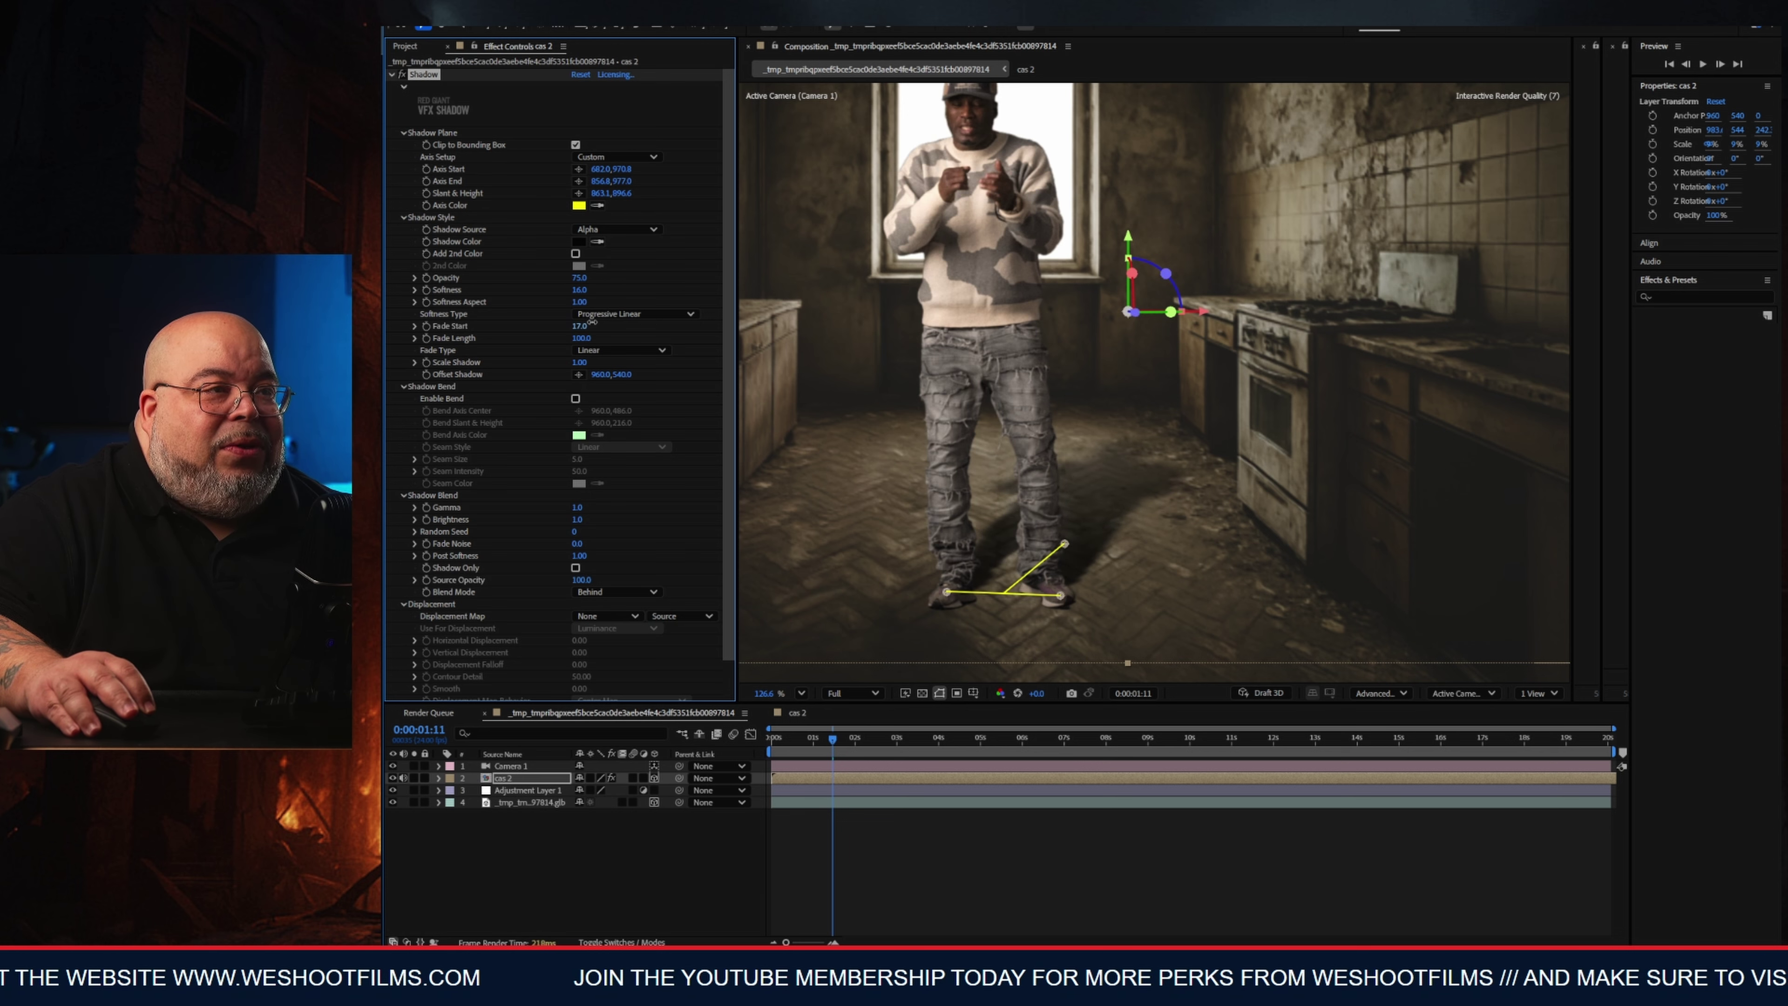
{"action": "scroll", "coordinate": [1063, 380], "scroll_direction": "down", "scroll_amount": 4}
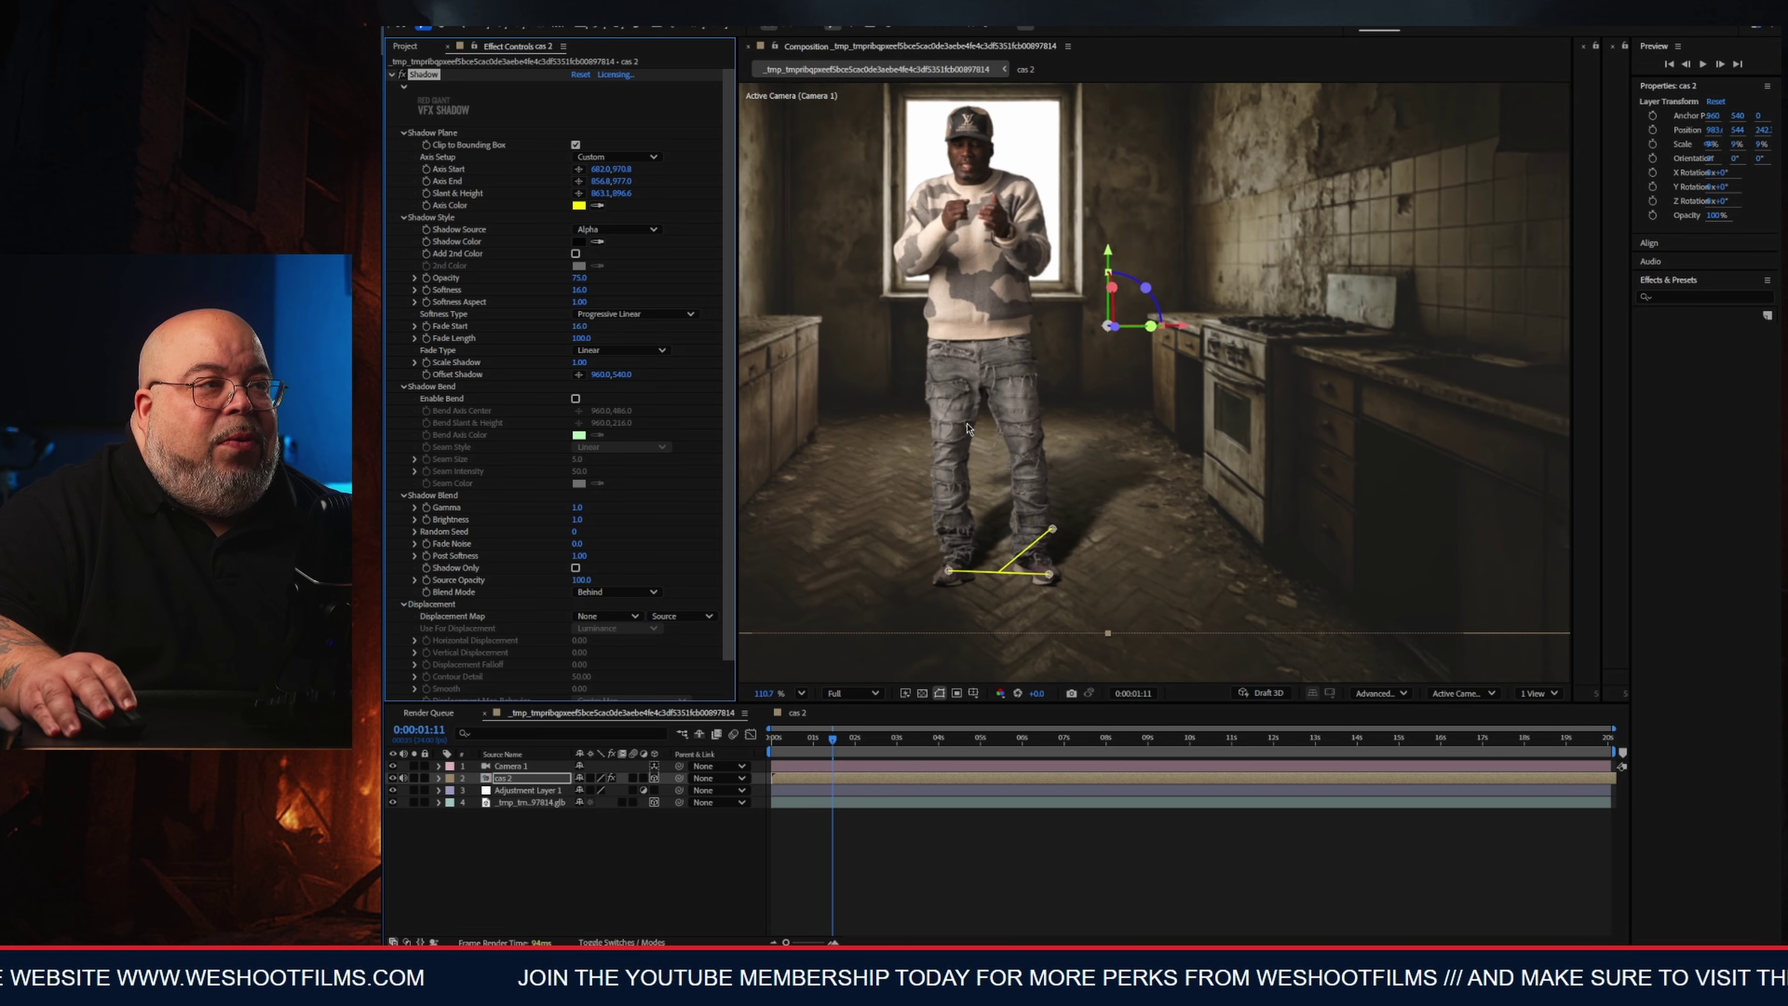
Scrub the timeline back to the first frame to check the shadow, and collapse the Shadow effect's settings.
{"action": "left_click", "coordinate": [810, 867]}
{"action": "left_click", "coordinate": [924, 748]}
{"action": "left_click_drag", "start_coordinate": [947, 748], "coordinate": [759, 726]}
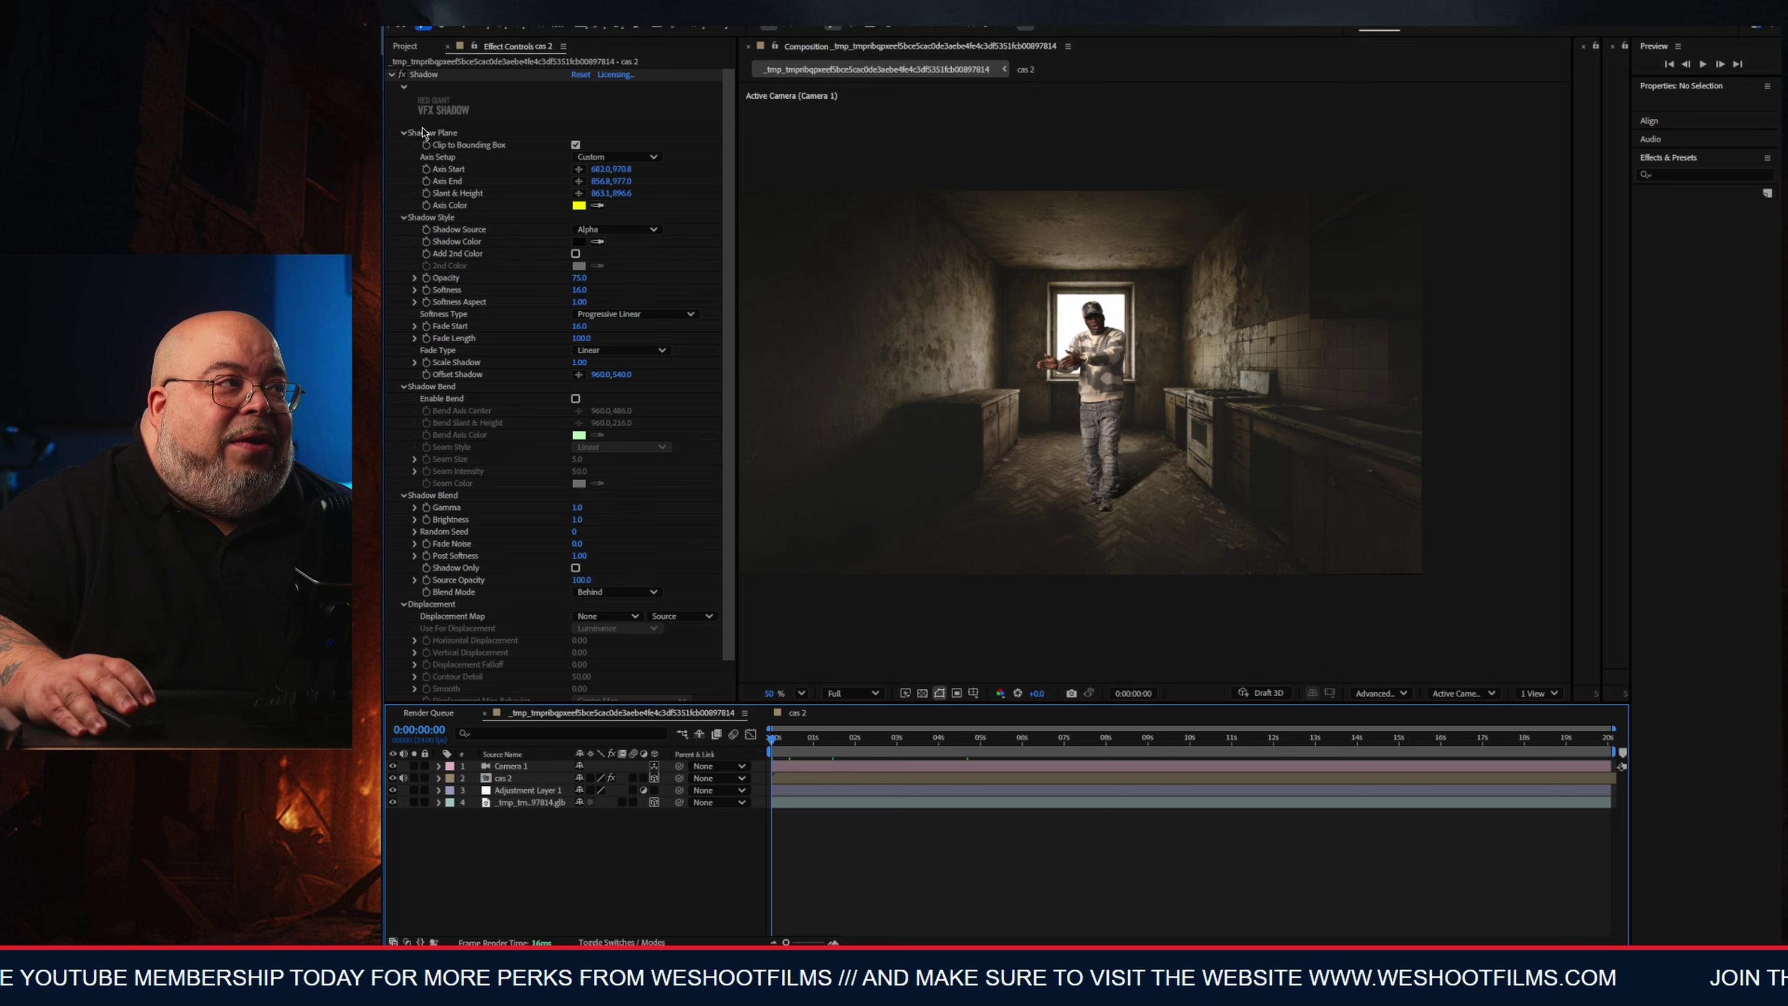
{"action": "left_click", "coordinate": [392, 76]}
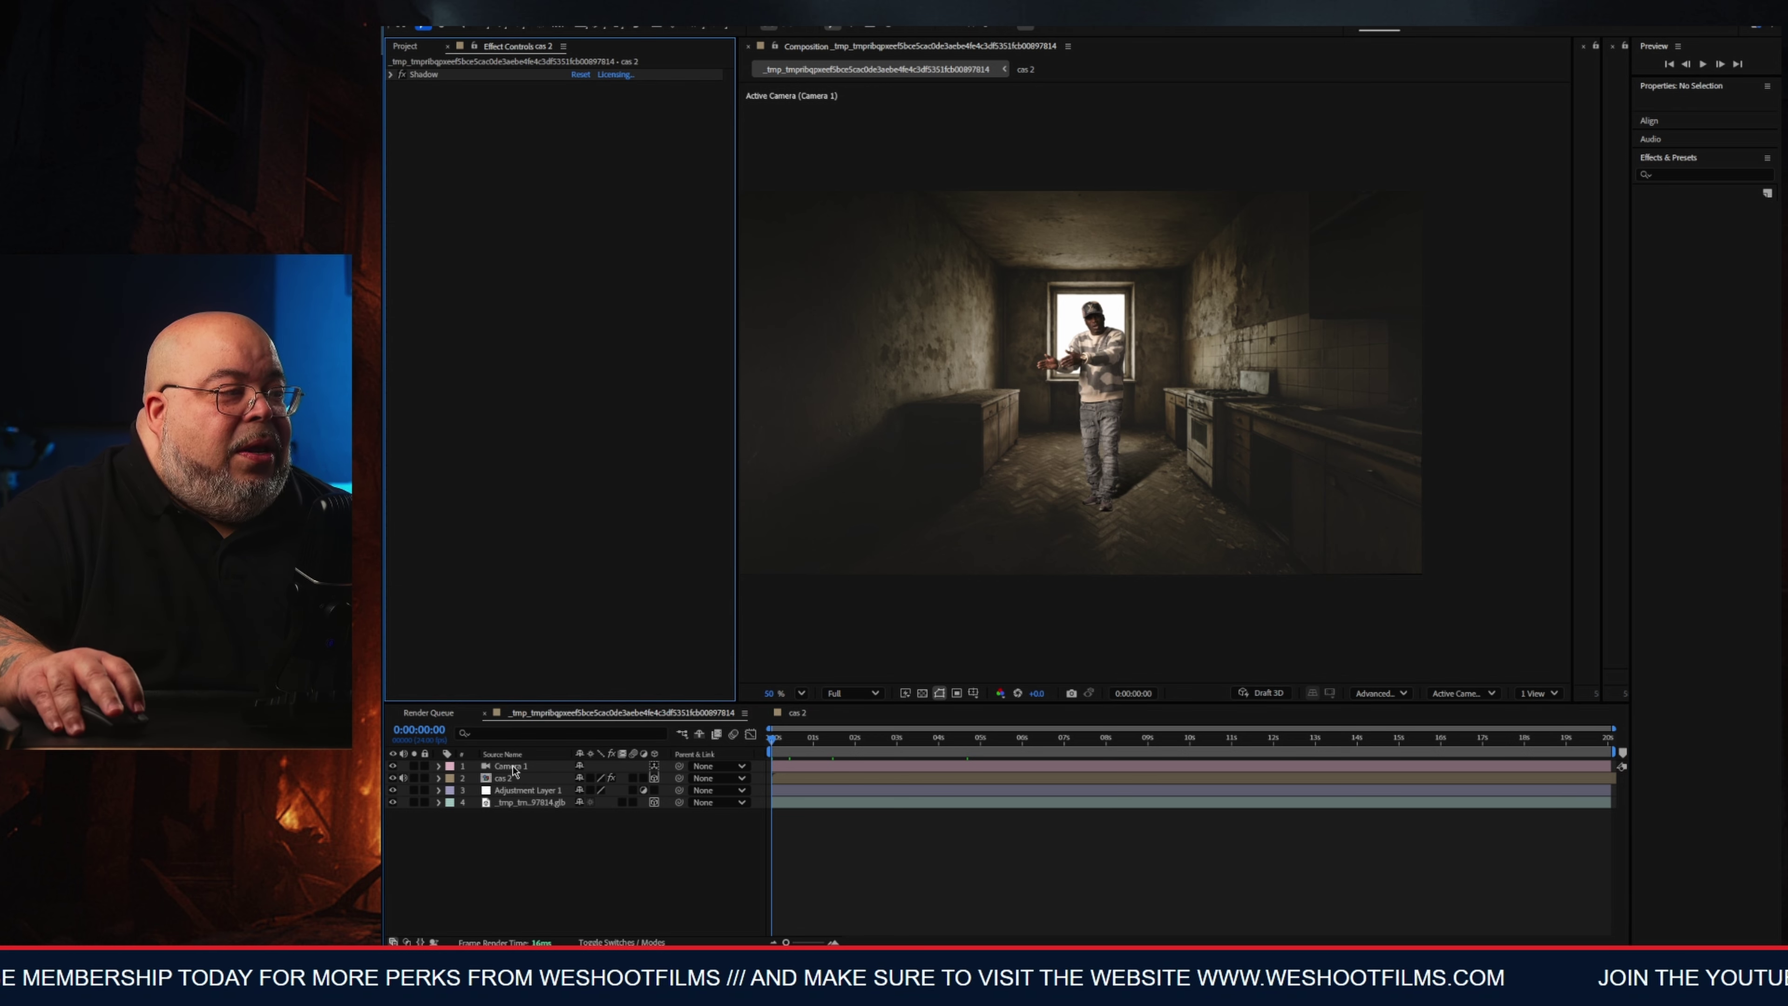
Create a black solid layer at the composition size of 1920 x 1080 px.
{"action": "left_click", "coordinate": [501, 15]}
{"action": "mouse_move", "coordinate": [535, 32]}
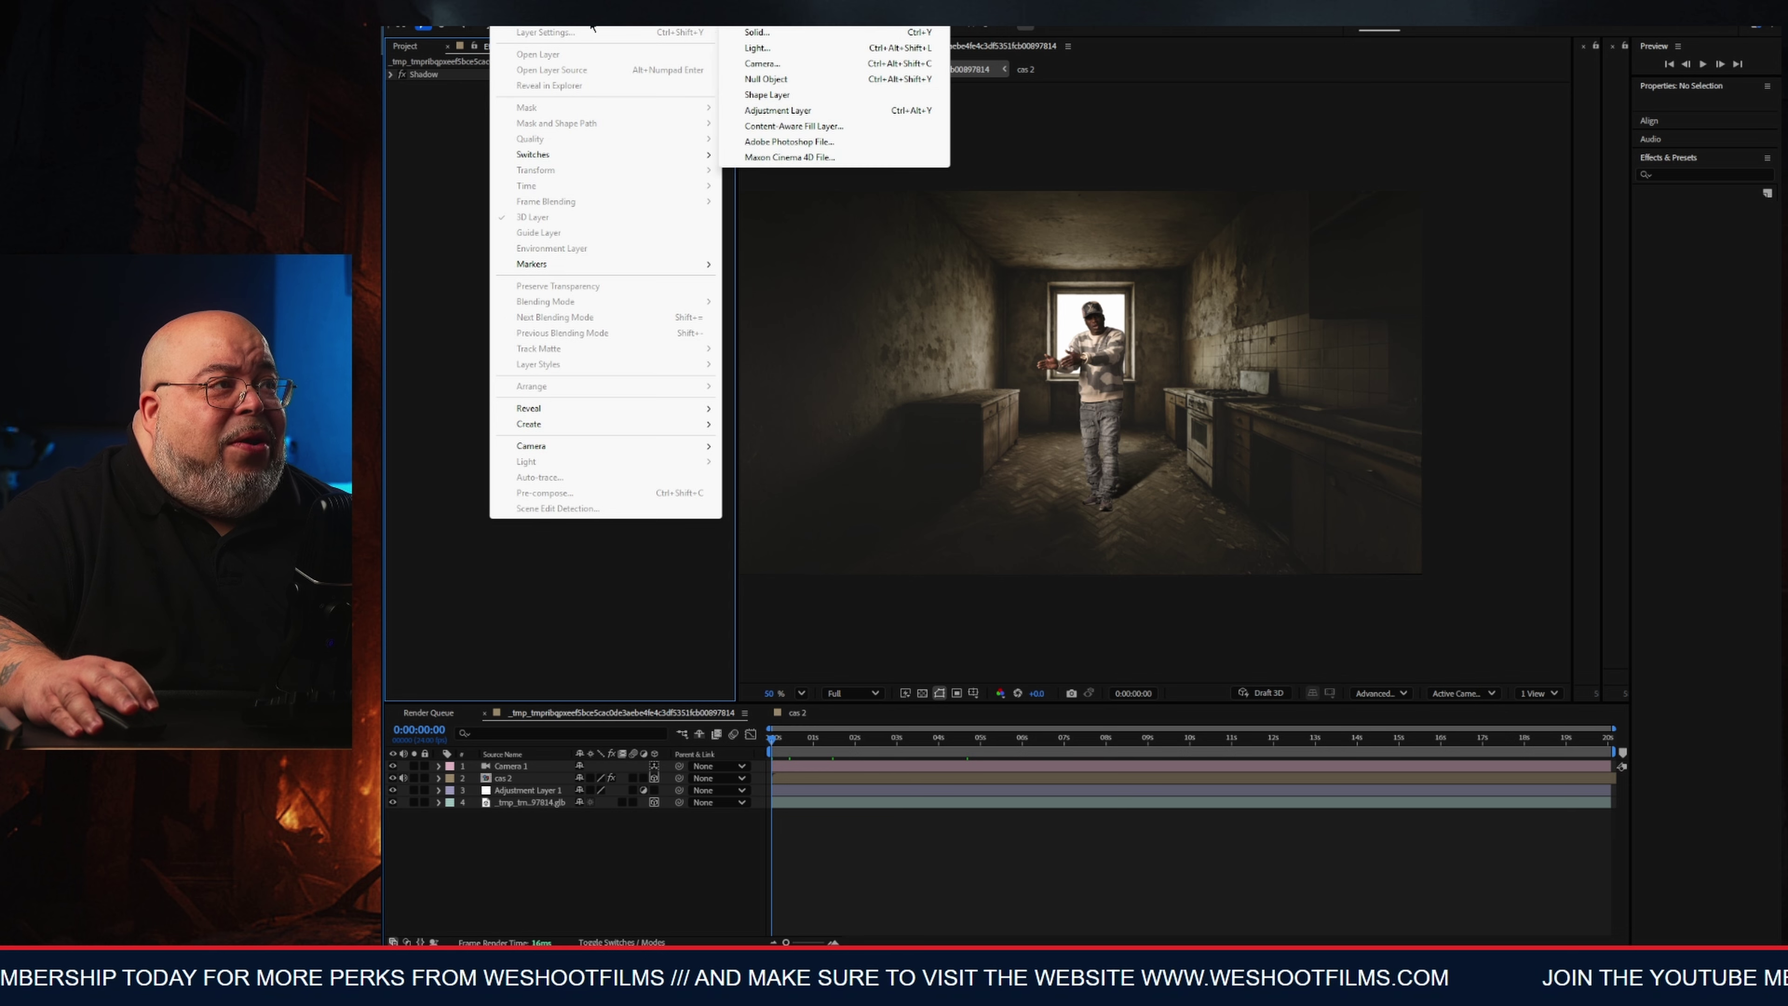
{"action": "left_click", "coordinate": [775, 48]}
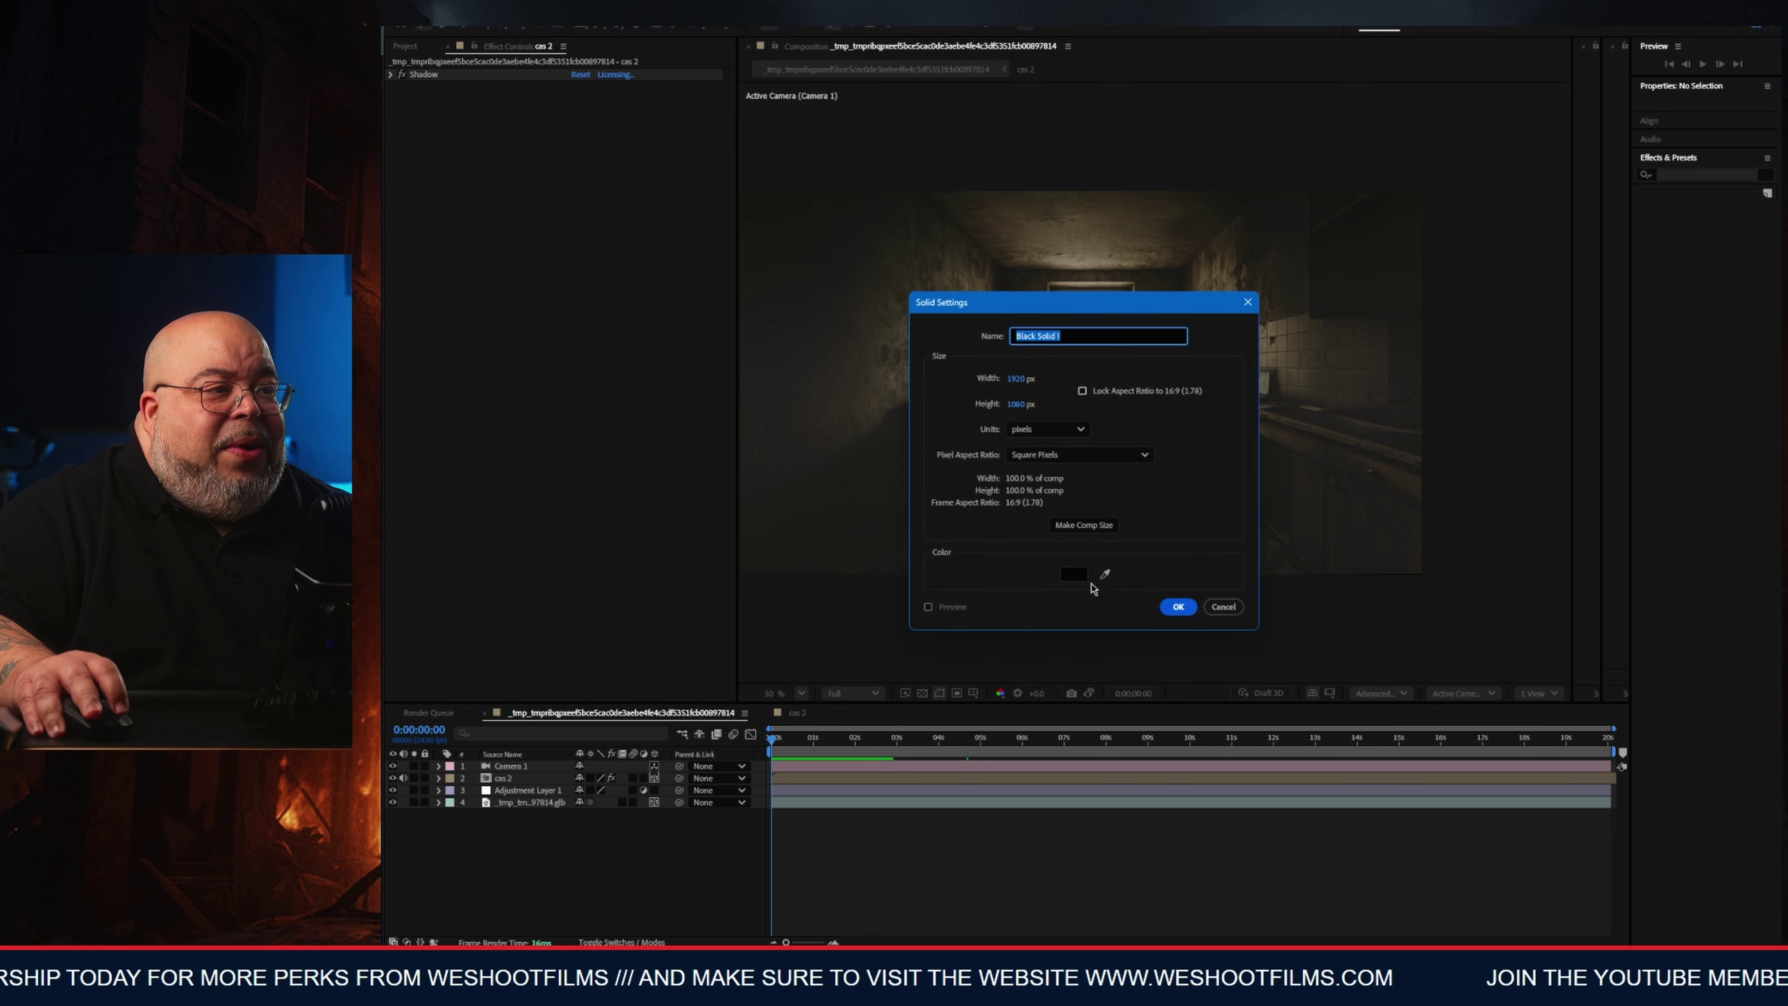
{"action": "left_click", "coordinate": [1077, 577]}
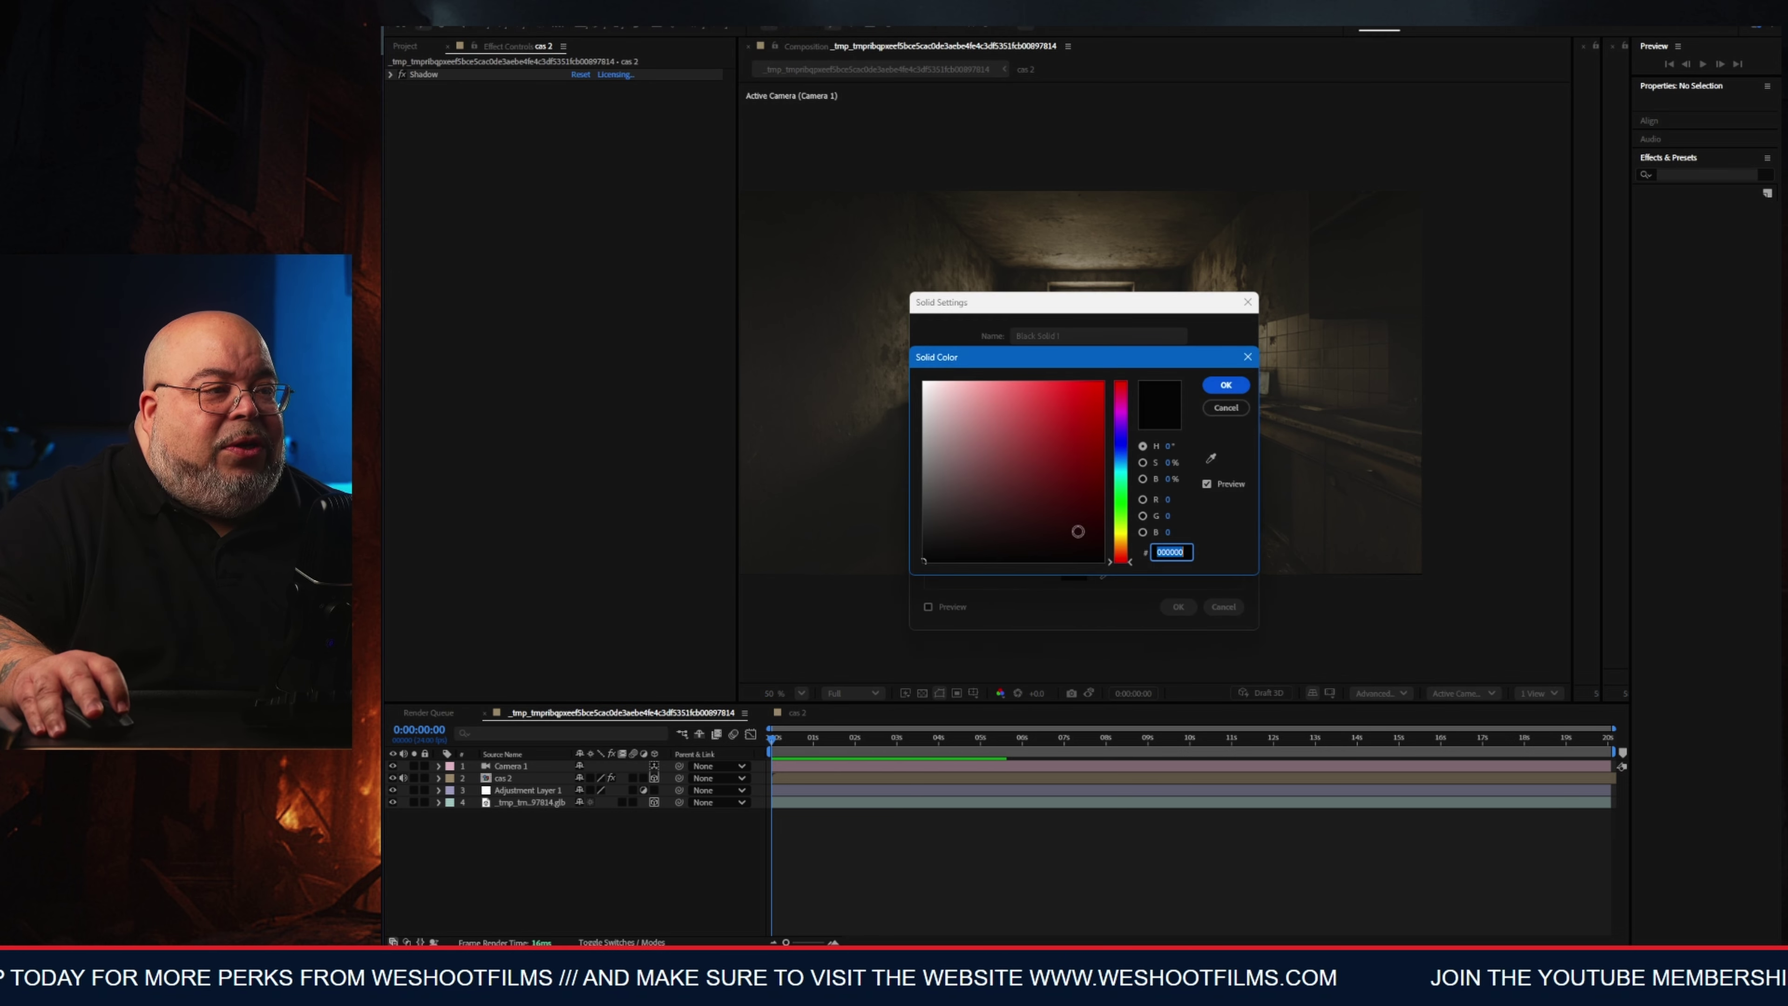
{"action": "left_click", "coordinate": [1225, 385]}
{"action": "left_click", "coordinate": [1177, 606]}
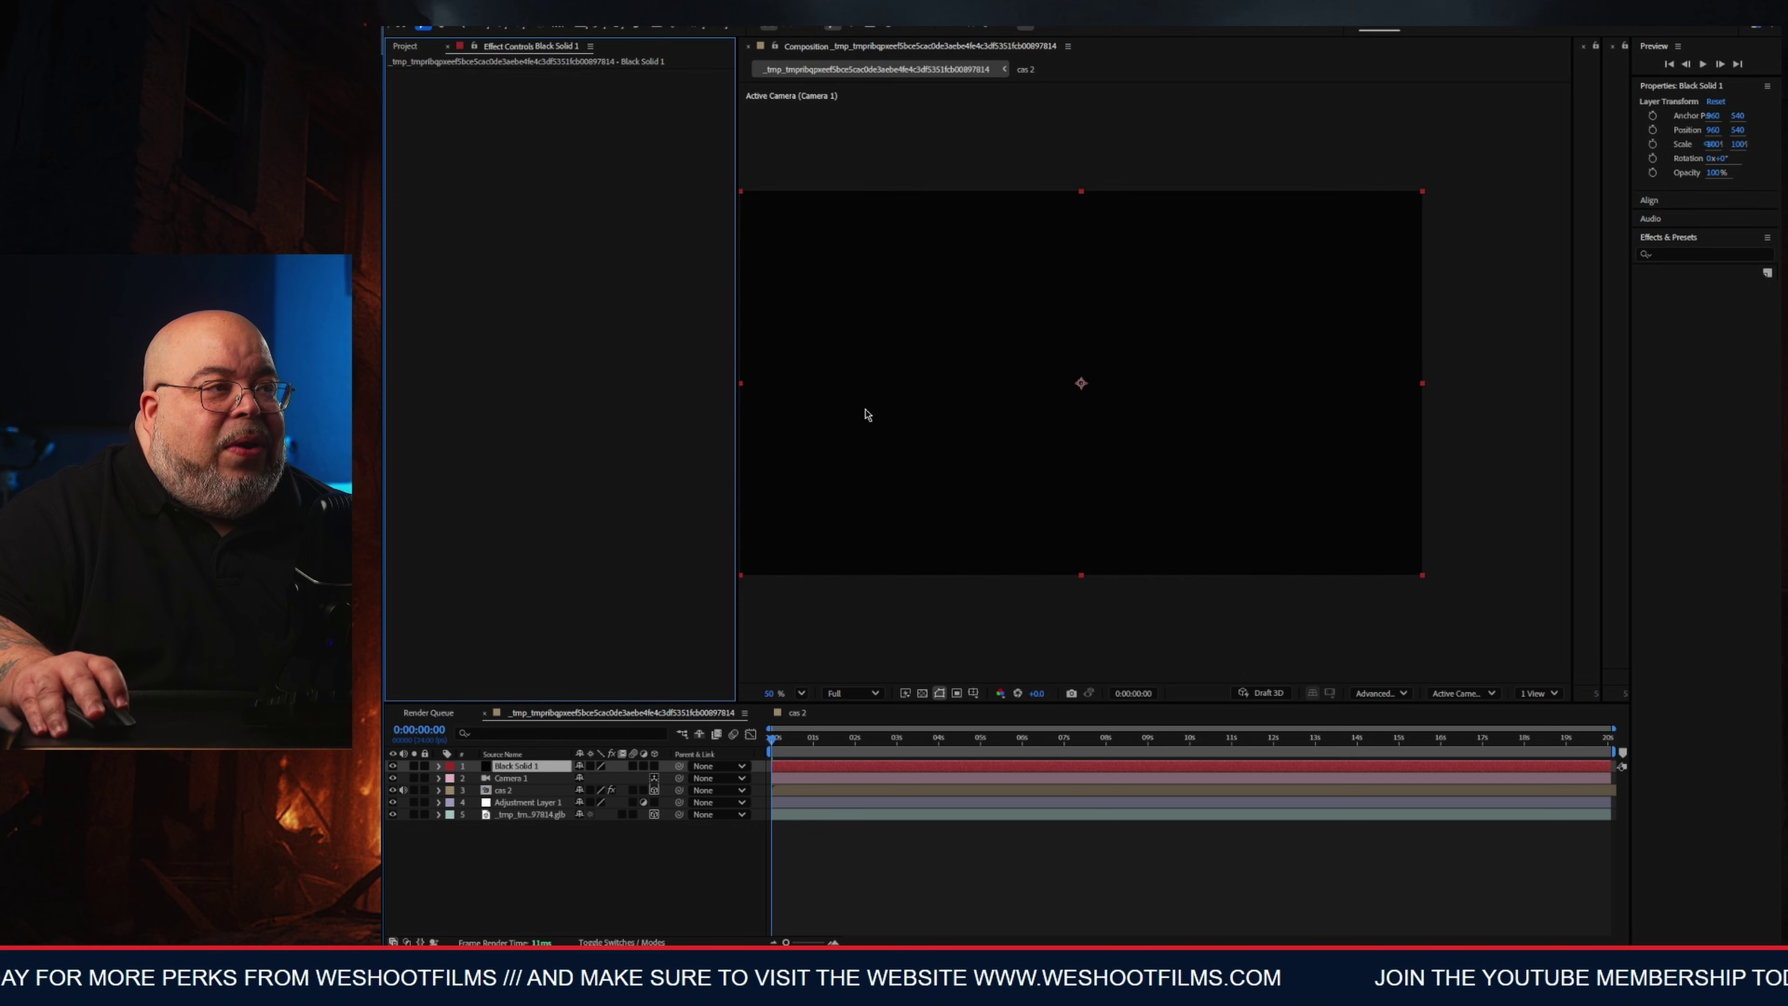
Mask the black solid with a wide rectangle, invert the mask to form letterbox bars, and lock the layer.
{"action": "scroll", "coordinate": [842, 316], "scroll_direction": "down", "scroll_amount": 1}
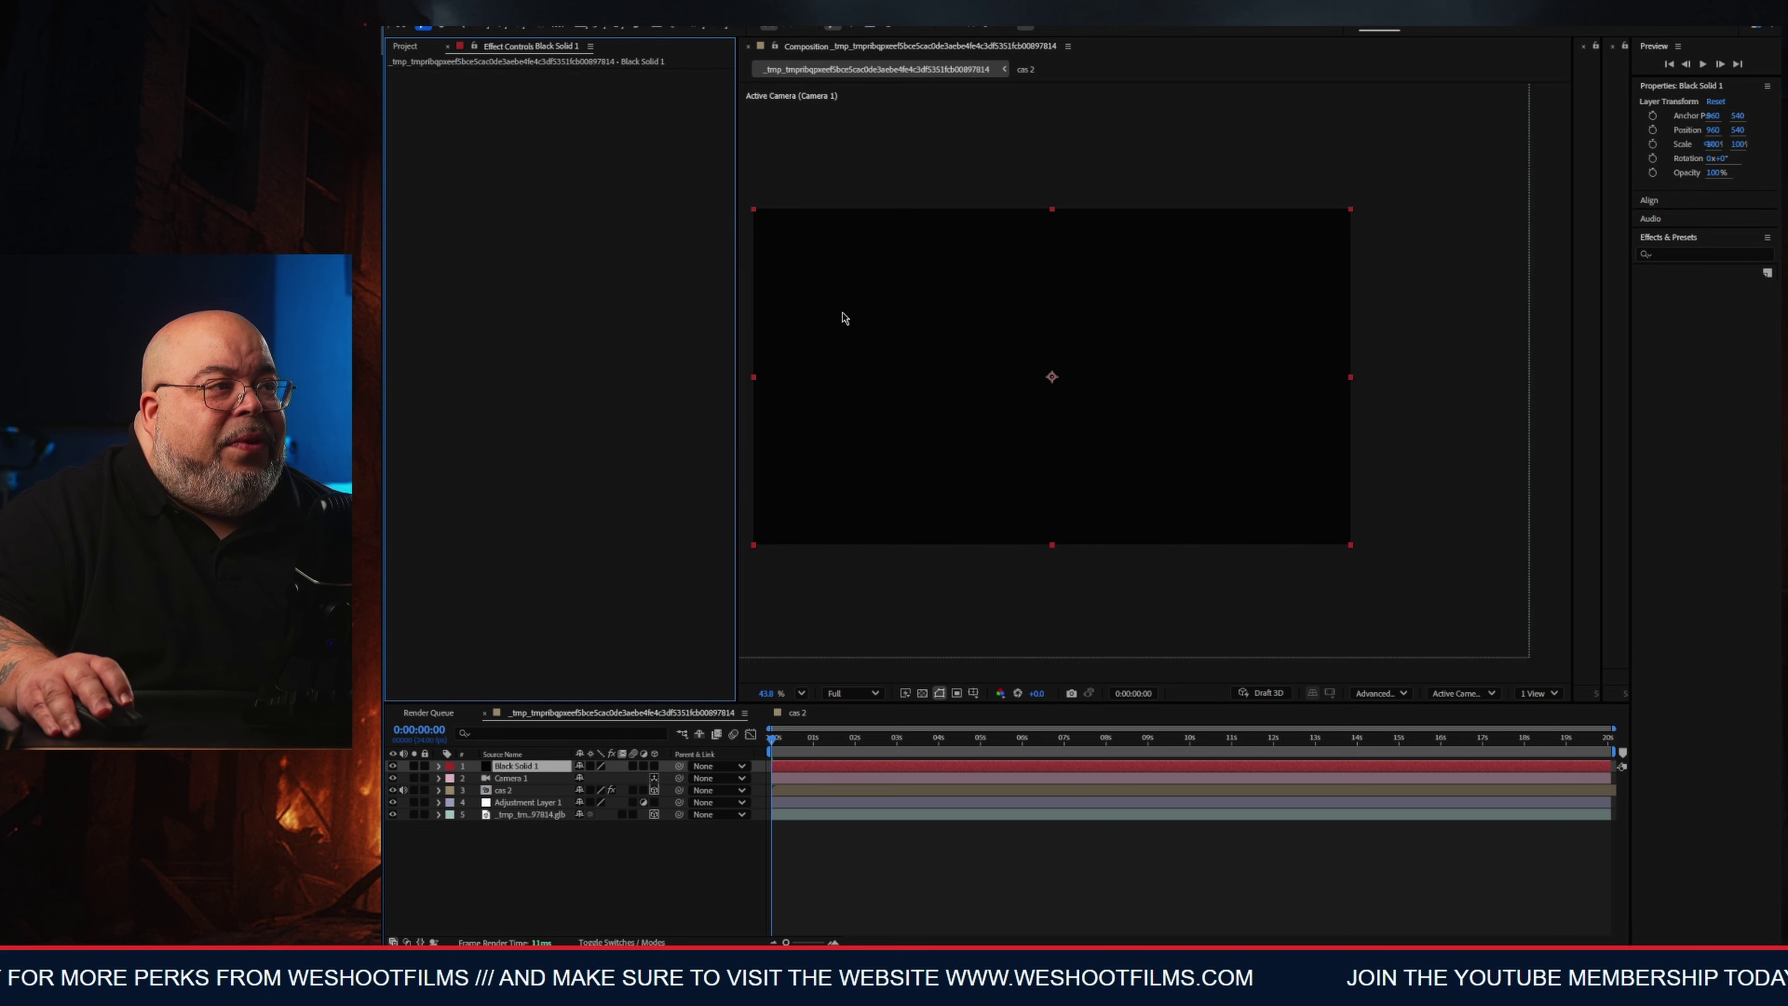
{"action": "double_click", "coordinate": [582, 27]}
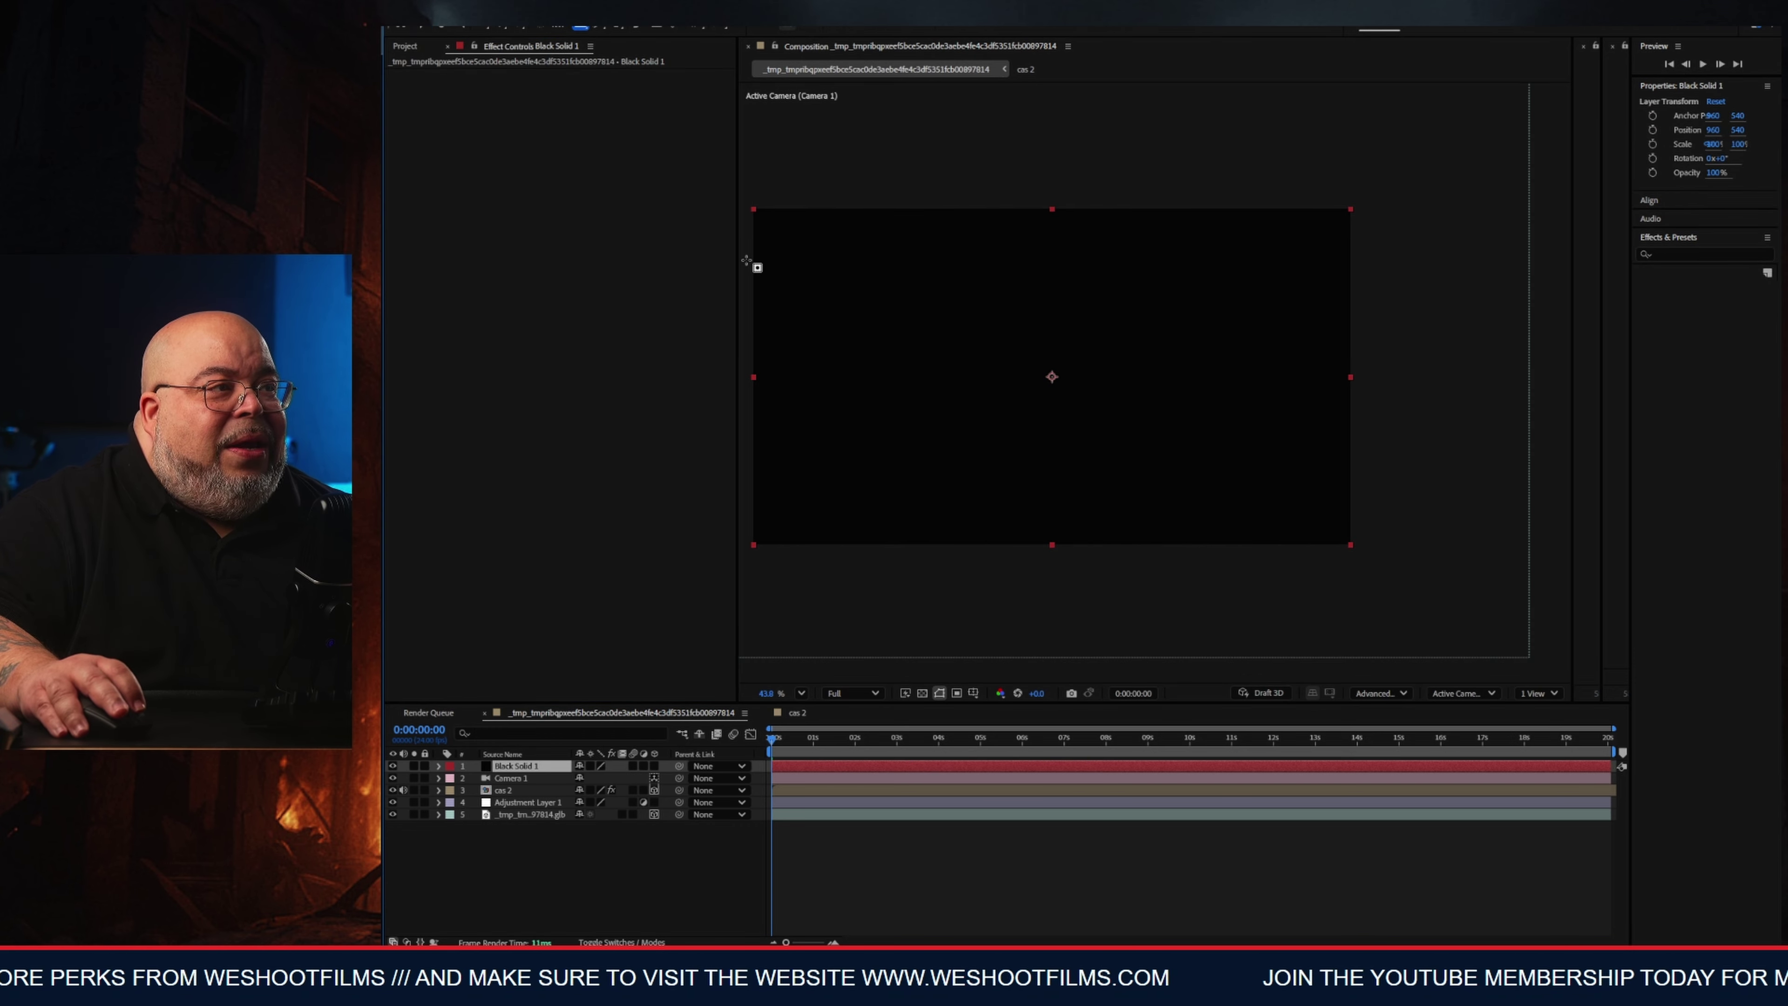
{"action": "left_click_drag", "start_coordinate": [747, 260], "coordinate": [1437, 494]}
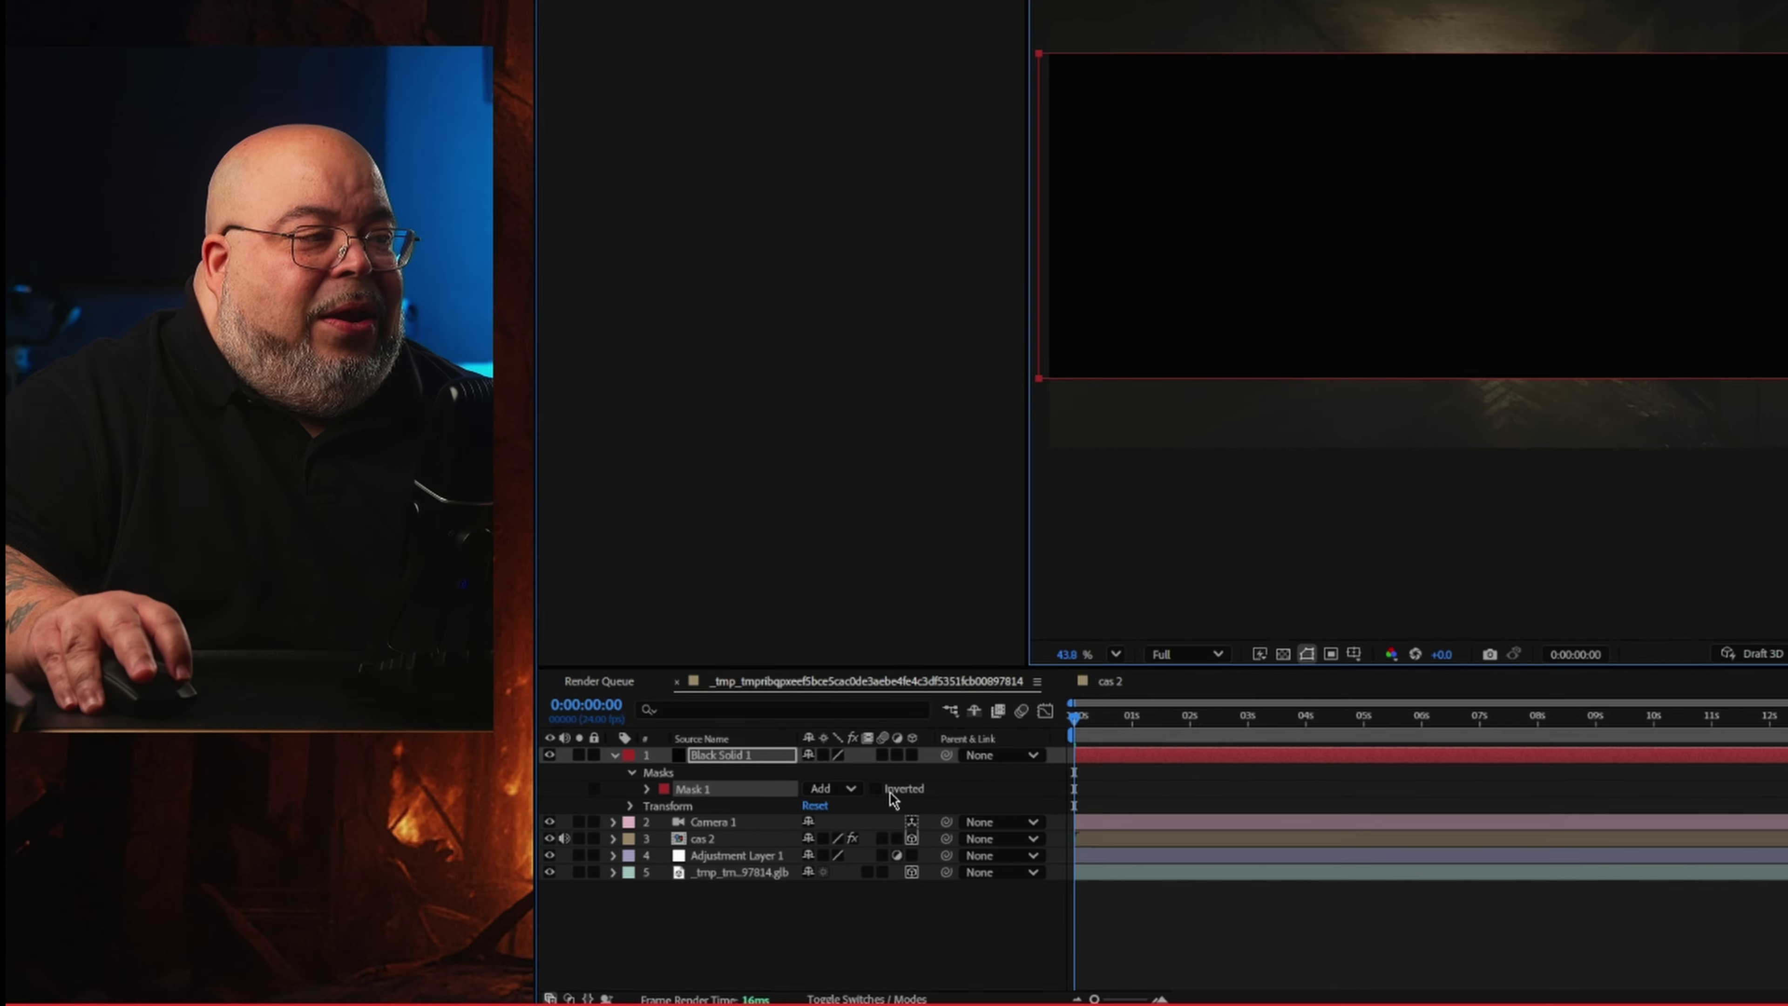
{"action": "left_click", "coordinate": [877, 789]}
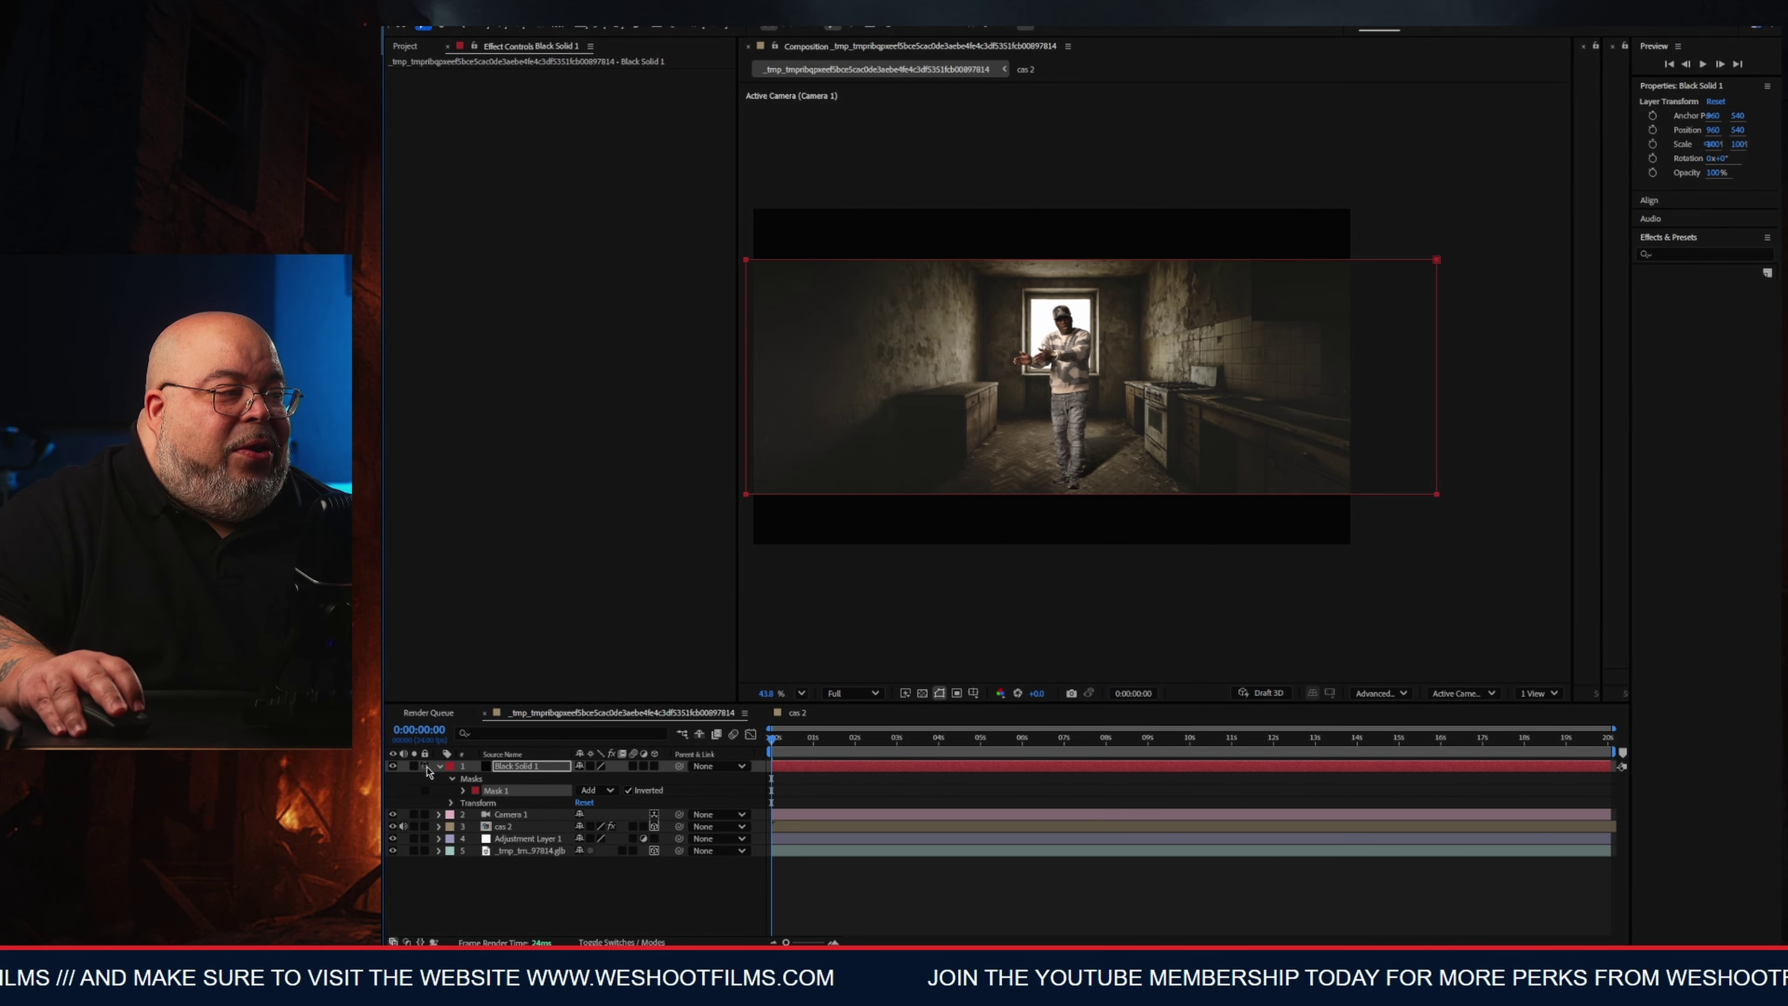
{"action": "left_click", "coordinate": [425, 765]}
Refine the cas 2 shadow at 0:00:09:07 and 0:00:17:00 with Slant & Height about 785, 894, Opacity 60, Fade Start 20 and Fade Length 50.
{"action": "left_click", "coordinate": [793, 738]}
{"action": "left_click_drag", "start_coordinate": [803, 742], "coordinate": [1162, 748]}
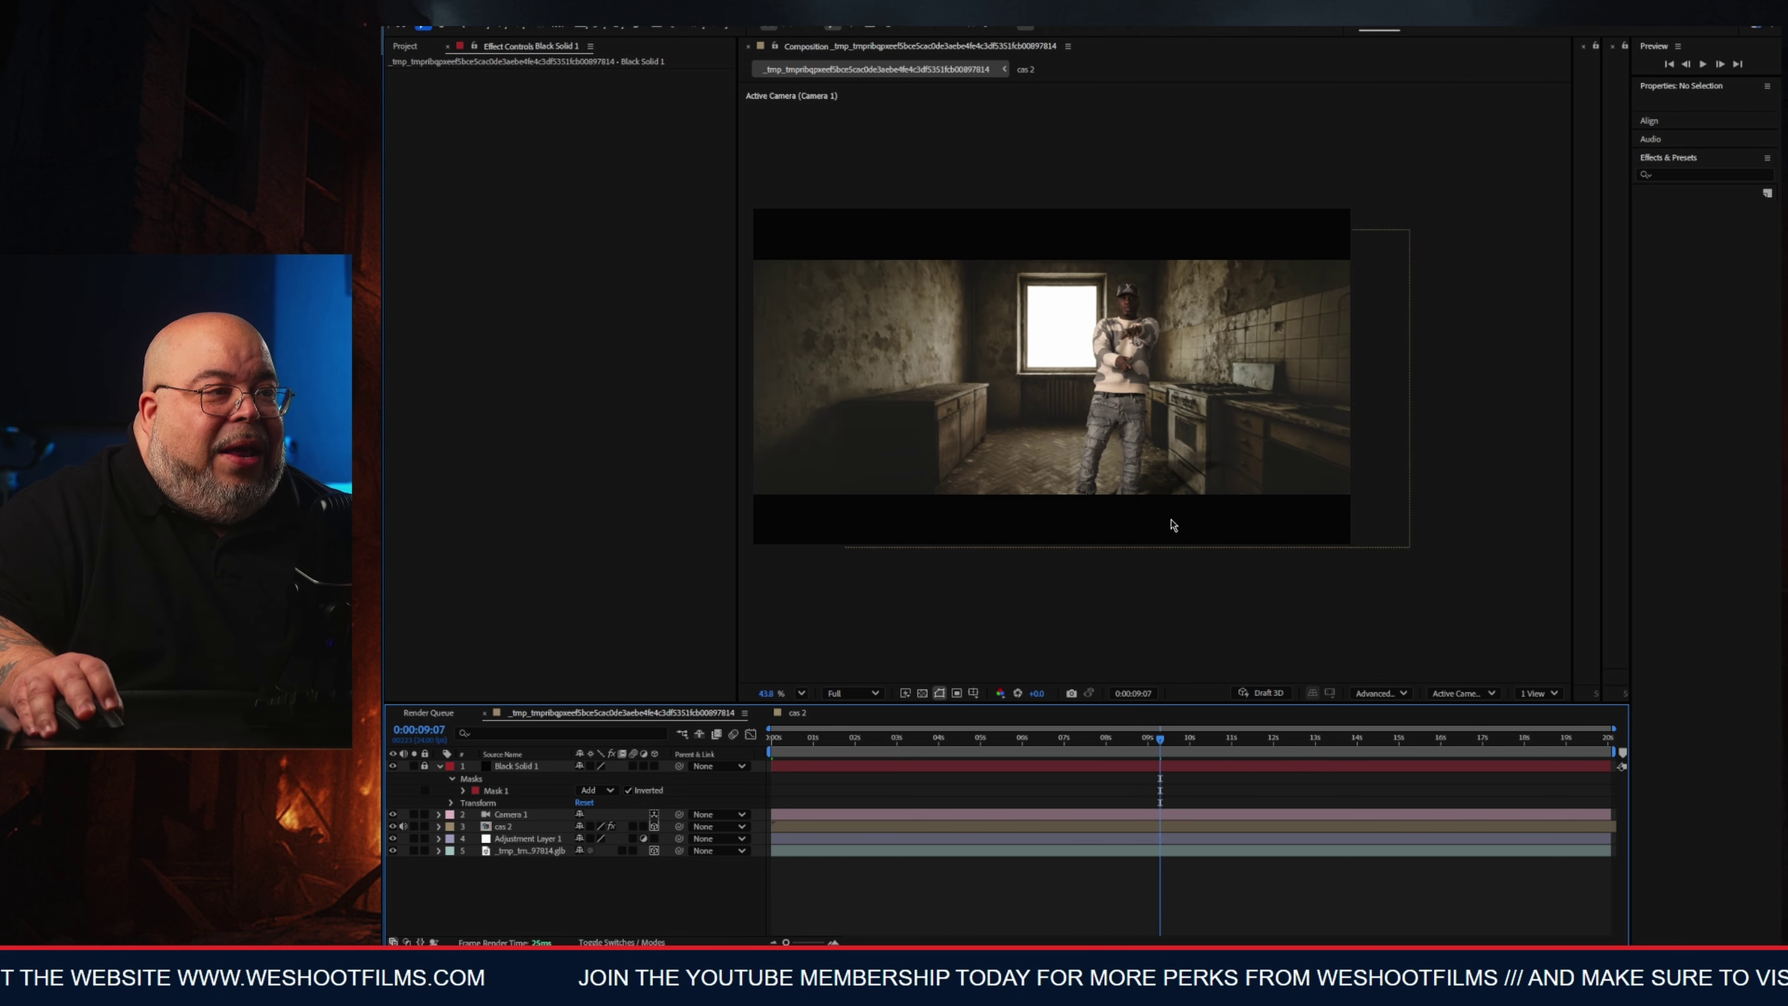
{"action": "left_click", "coordinate": [504, 828]}
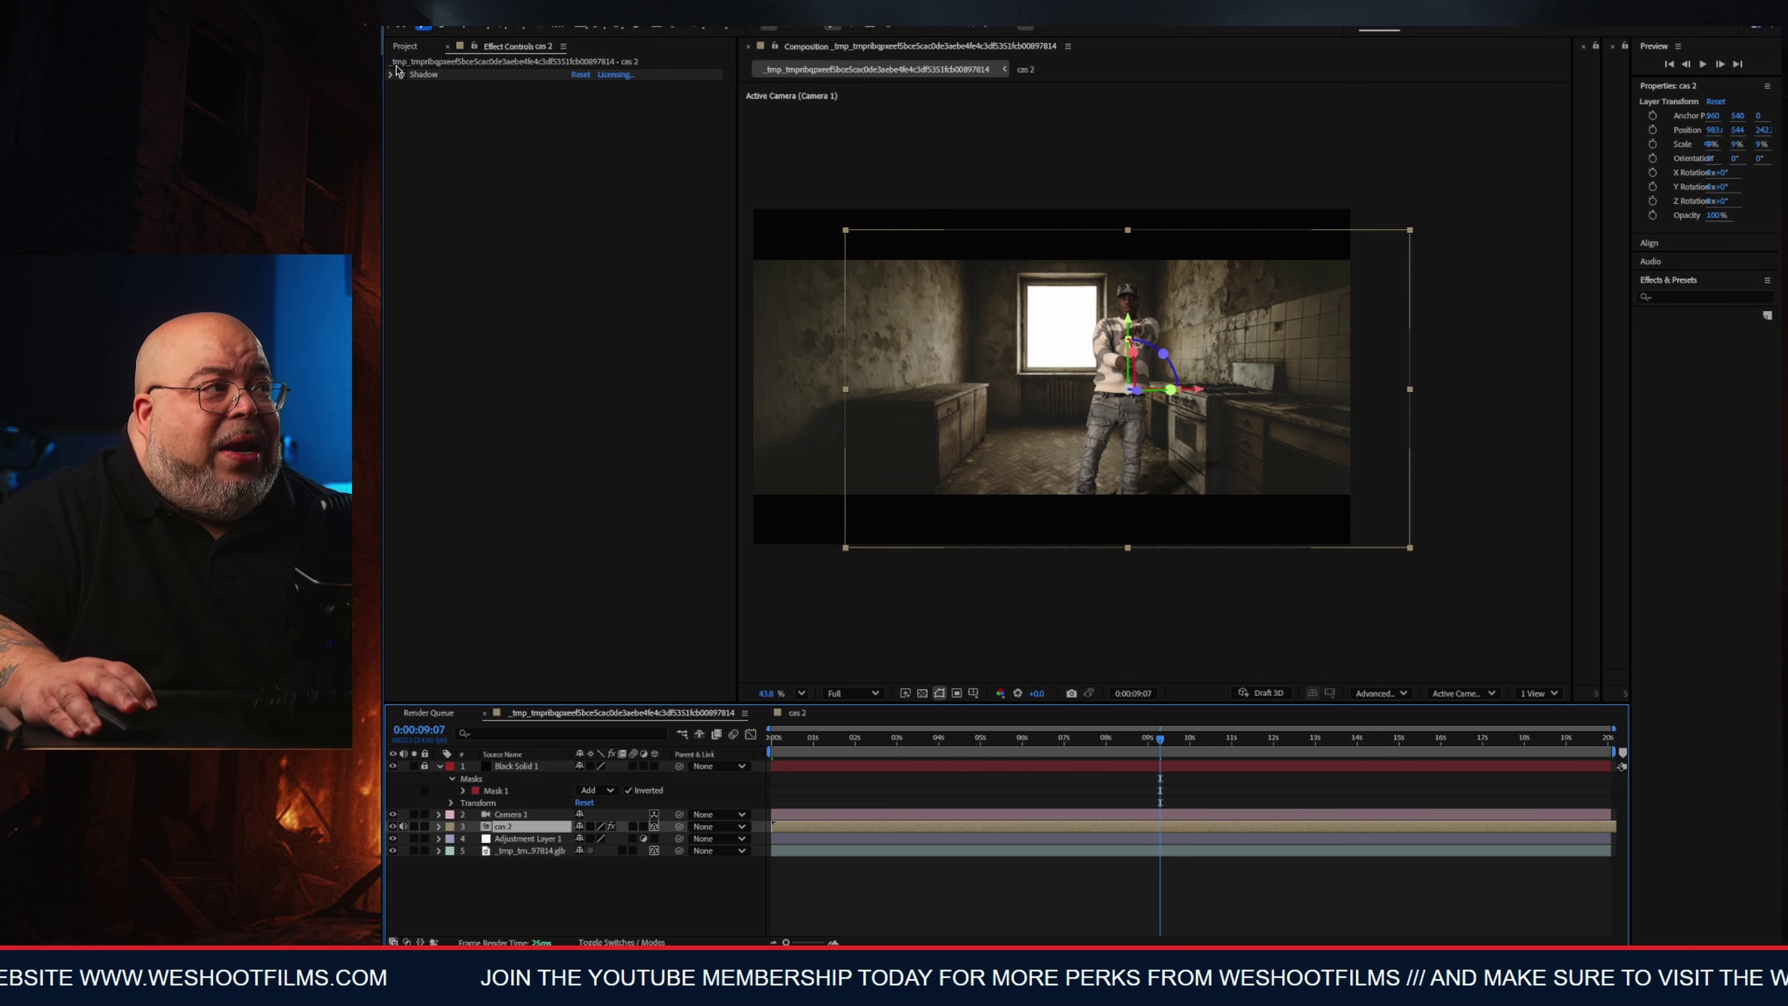
{"action": "left_click", "coordinate": [423, 74]}
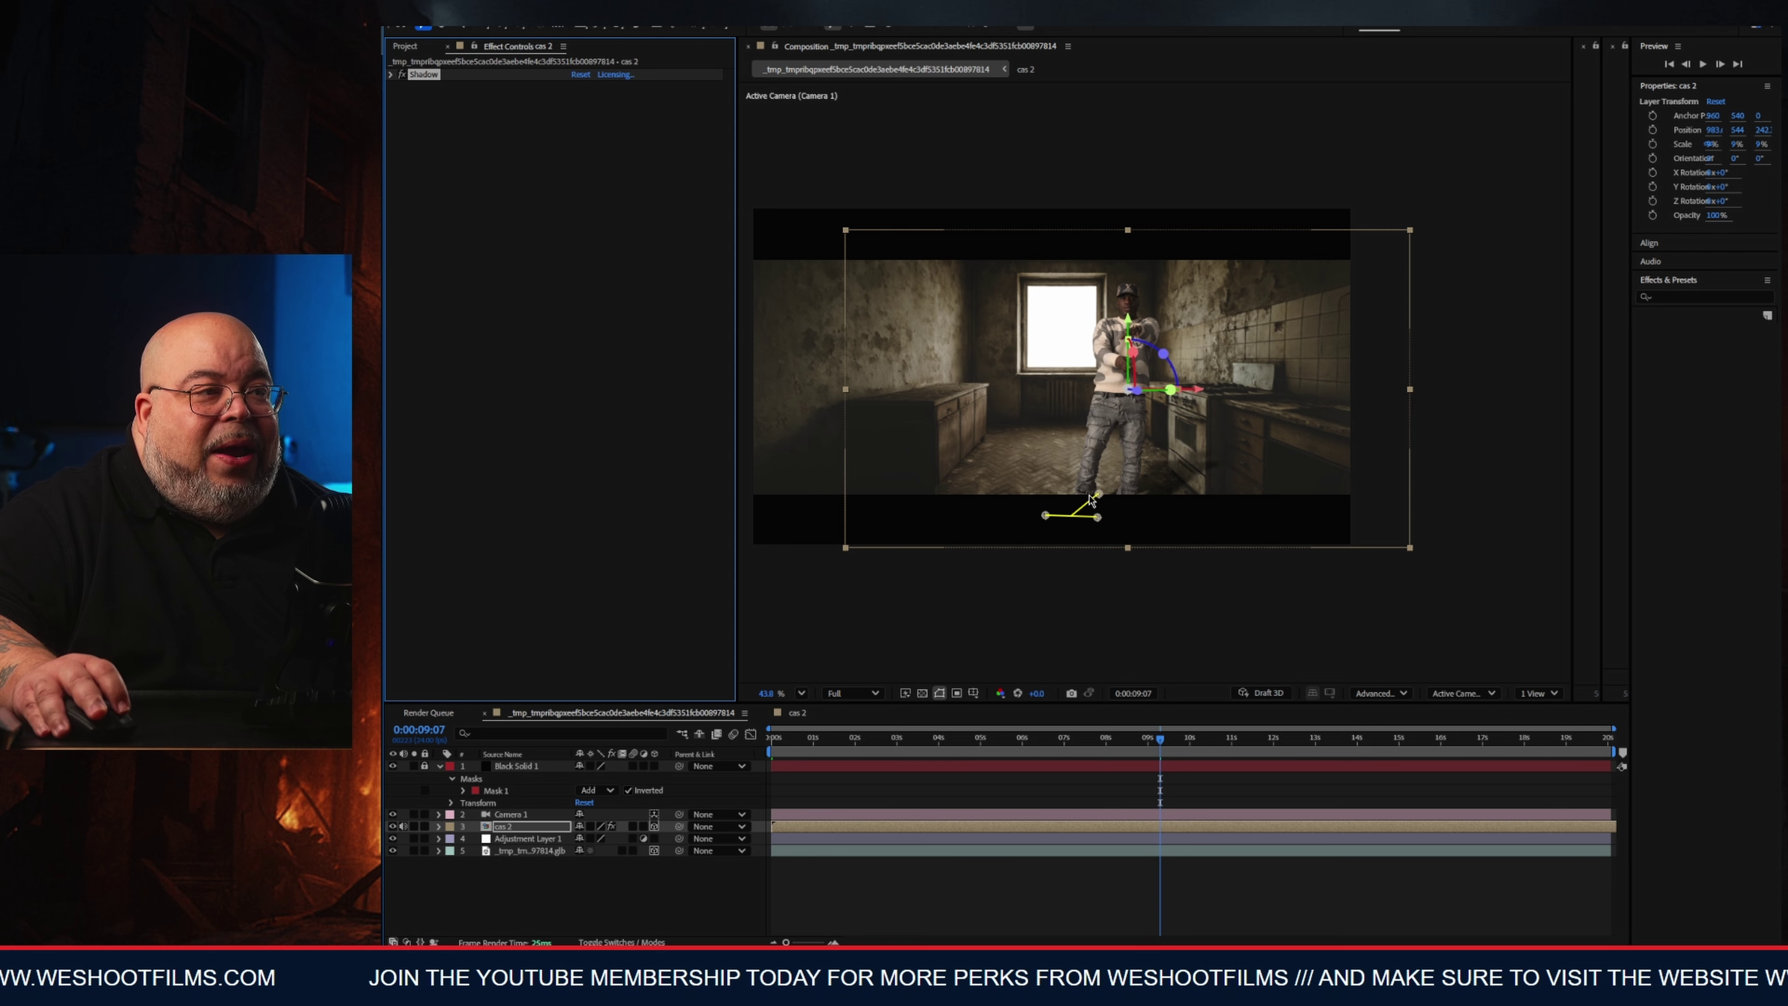
{"action": "left_click_drag", "start_coordinate": [1100, 495], "coordinate": [1063, 488]}
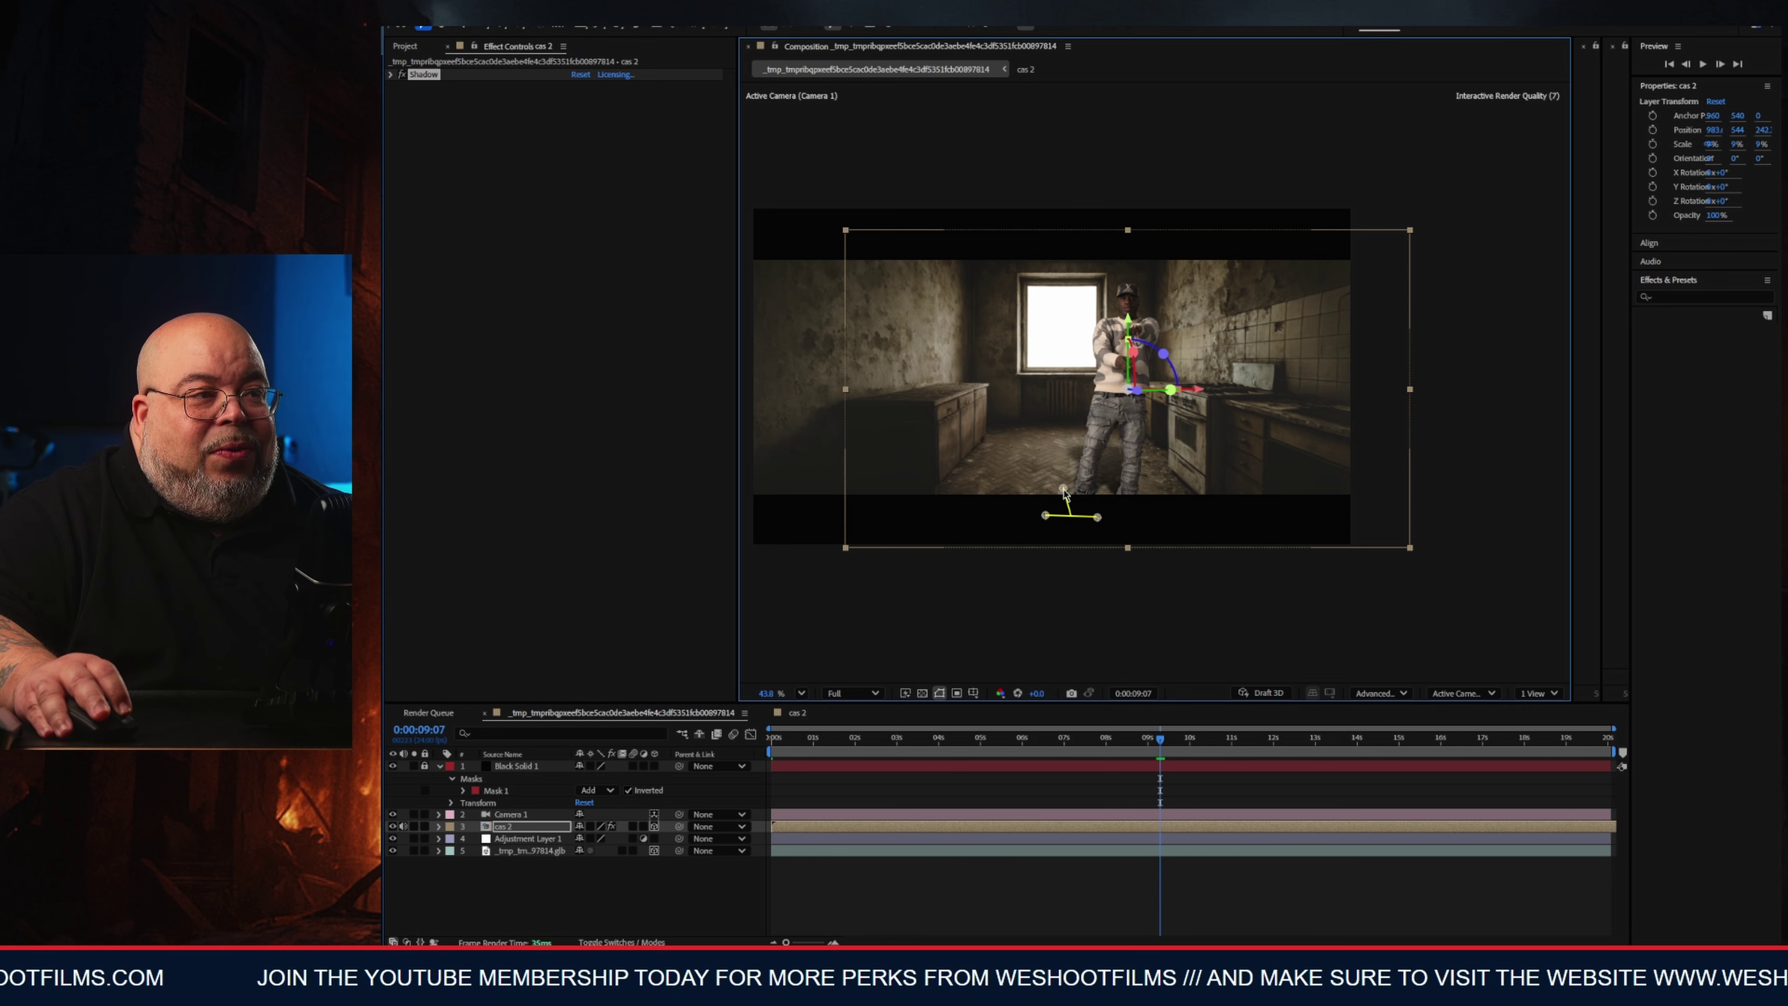
{"action": "left_click_drag", "start_coordinate": [1161, 737], "coordinate": [1485, 723]}
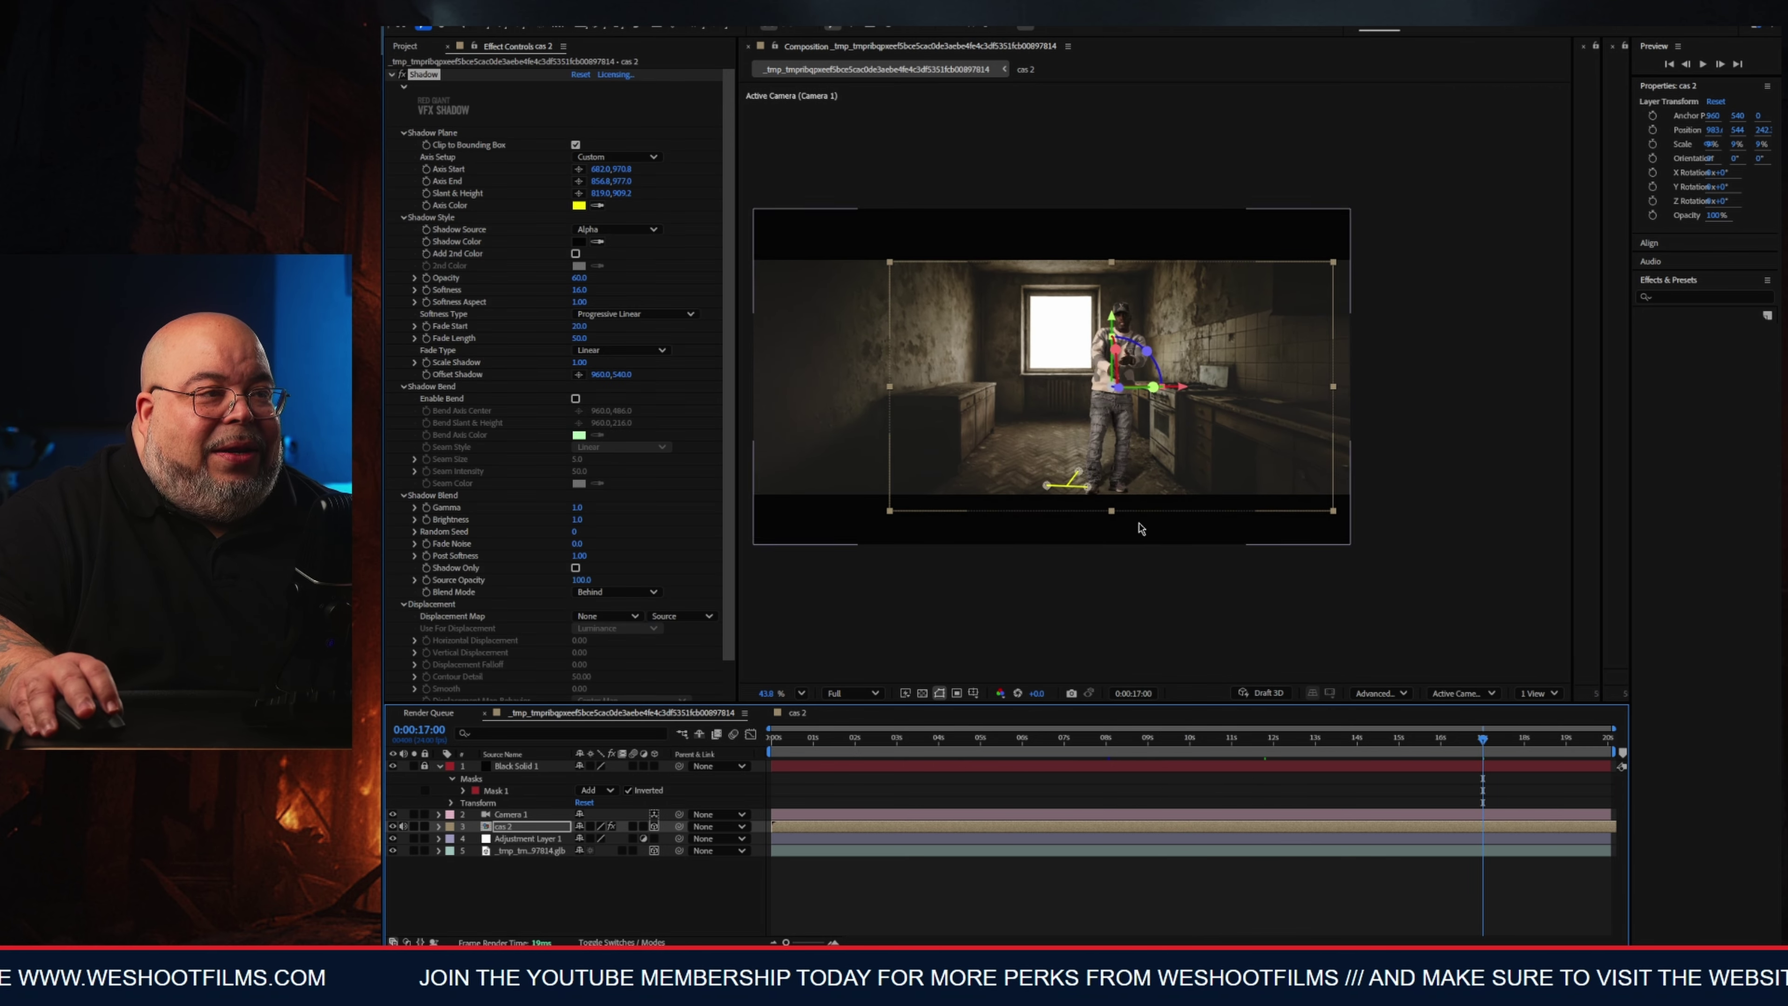
{"action": "left_click_drag", "start_coordinate": [1081, 476], "coordinate": [1074, 470]}
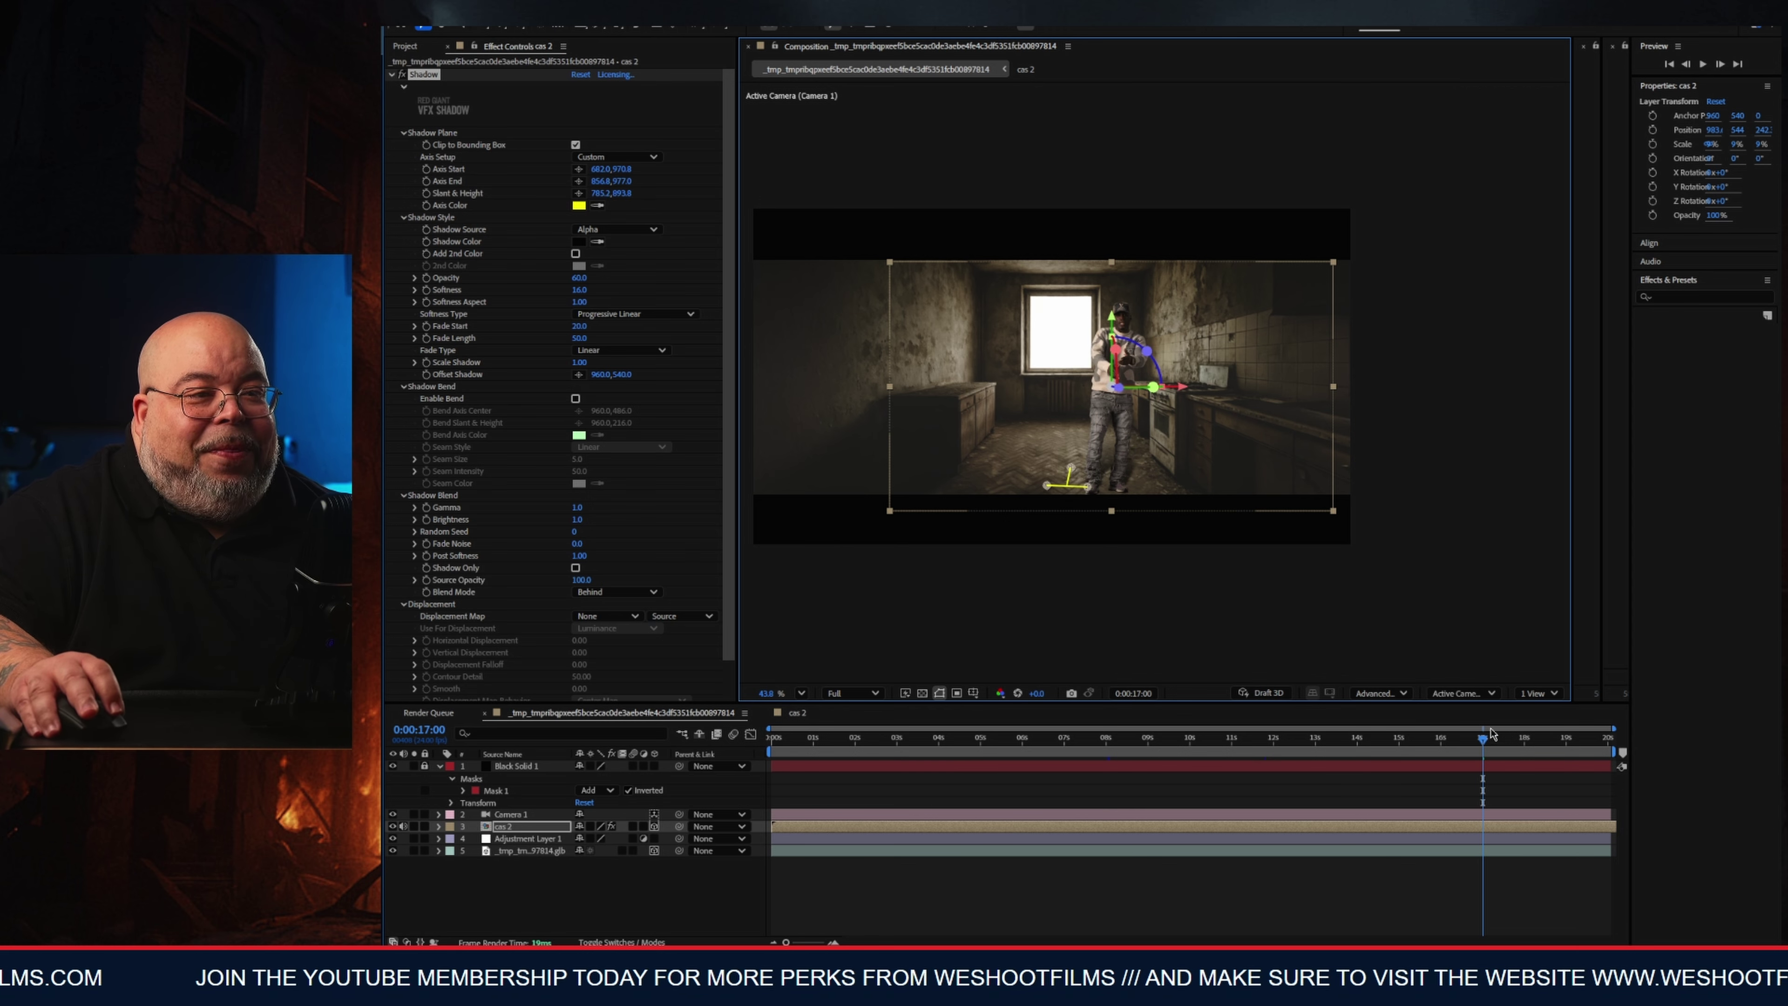
Scrub back to the beginning and play the letterboxed composite from 0:00:01:05 to review the shadow.
{"action": "left_click_drag", "start_coordinate": [1511, 748], "coordinate": [919, 737]}
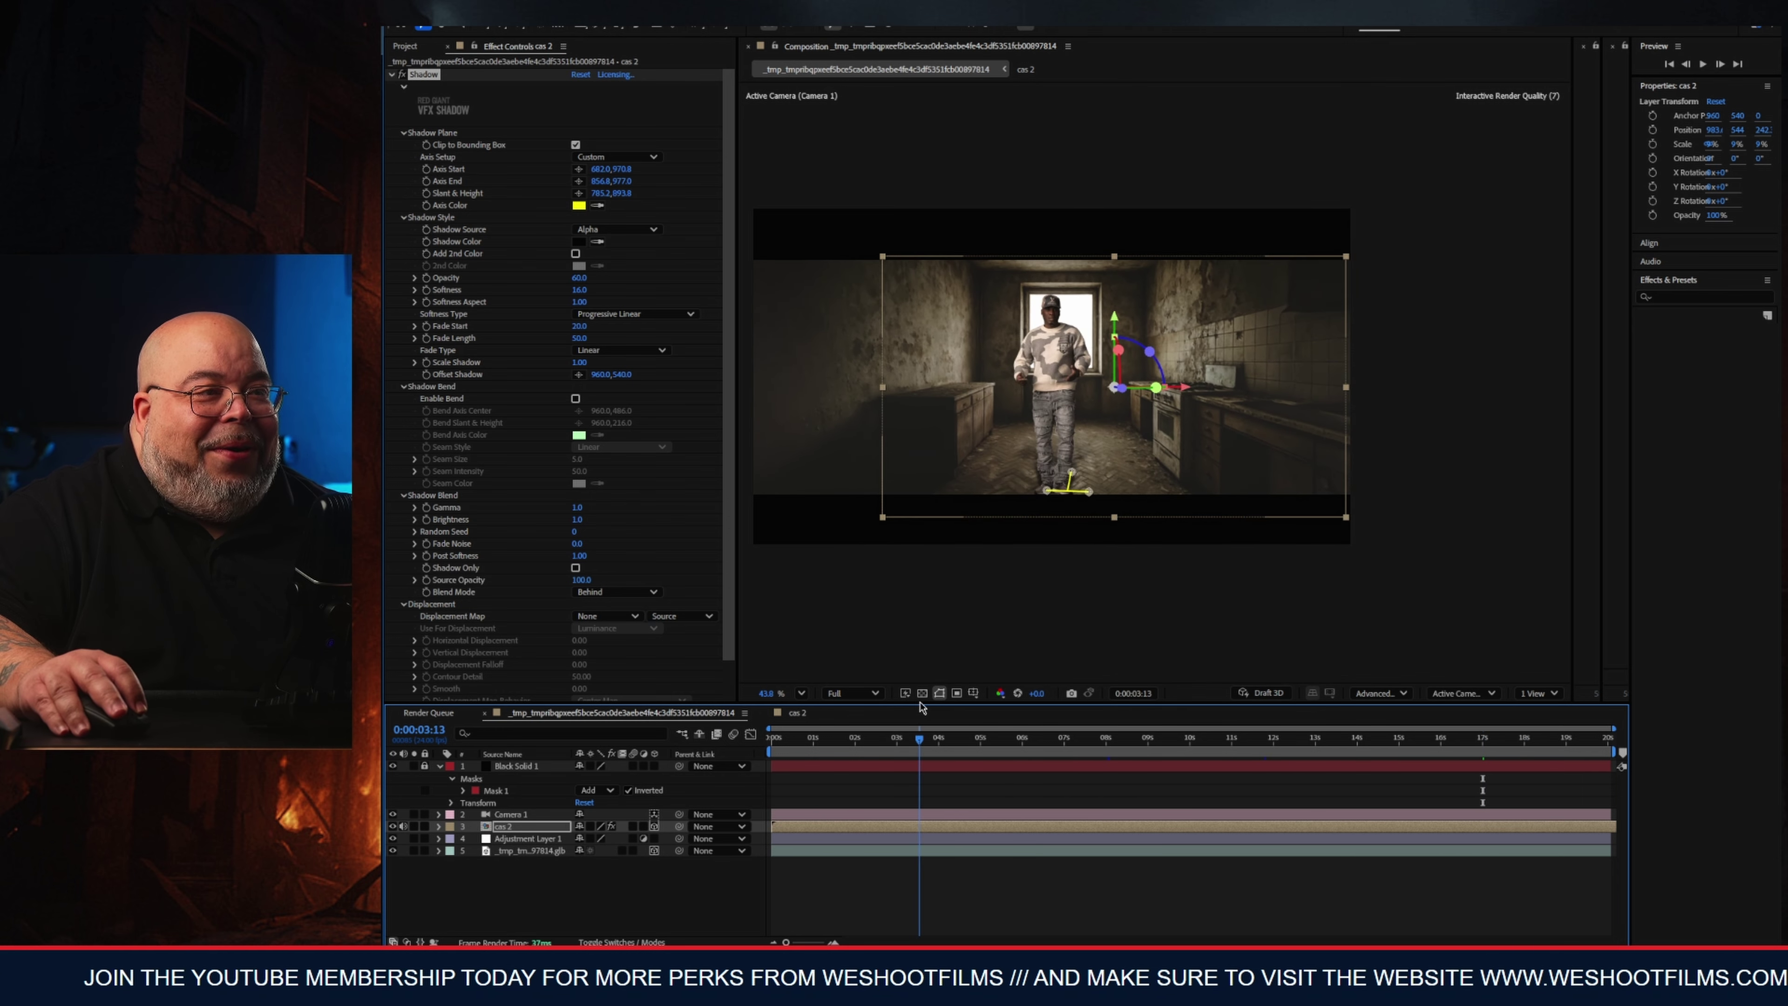
{"action": "key", "text": "Home"}
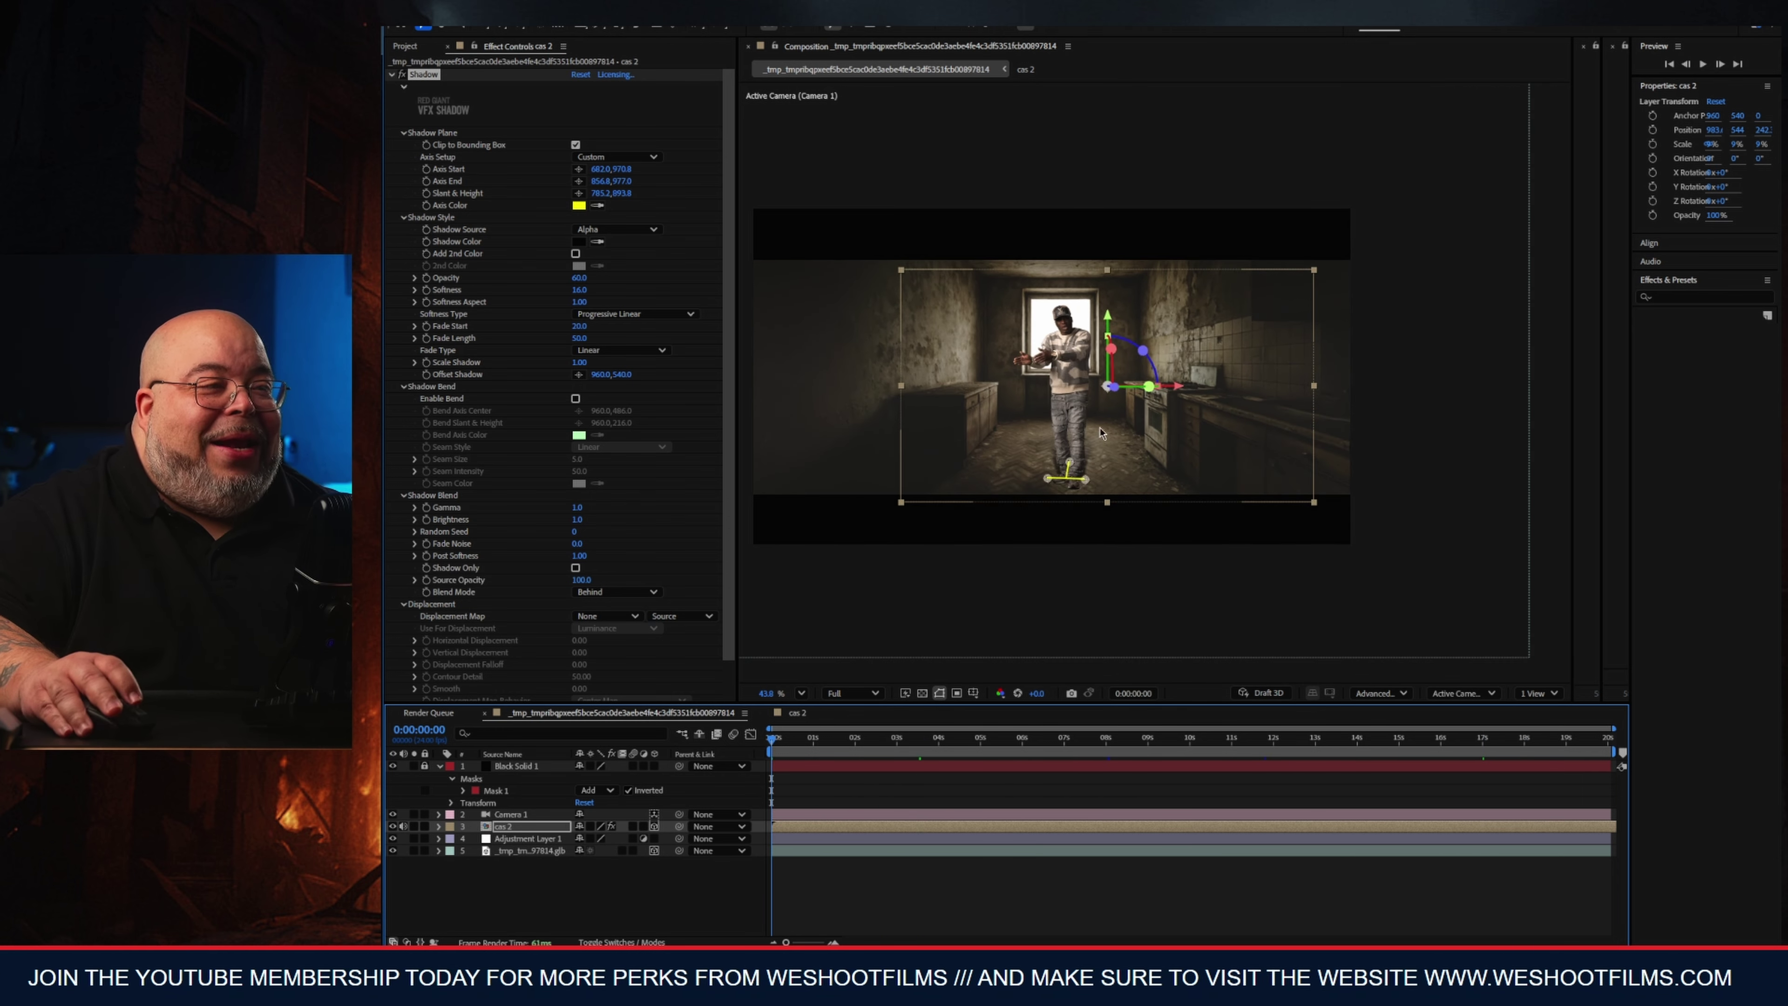
{"action": "left_click", "coordinate": [1152, 367]}
{"action": "left_click", "coordinate": [822, 739]}
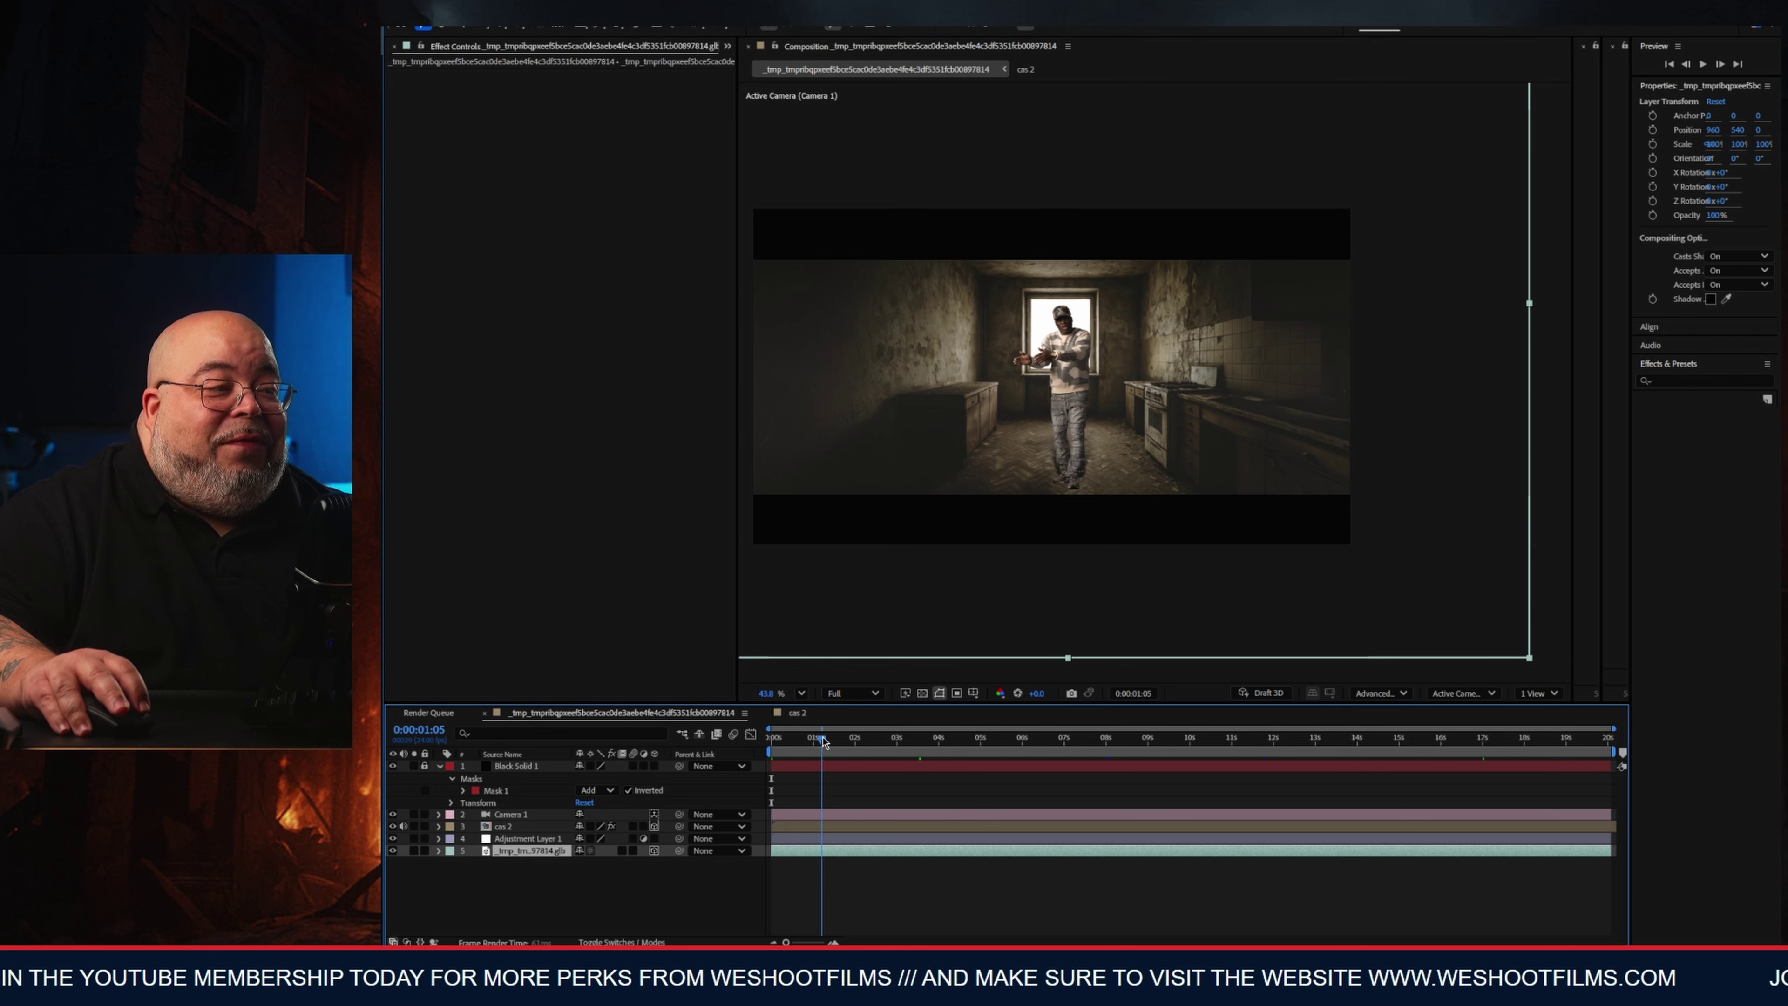
{"action": "key", "text": "space"}
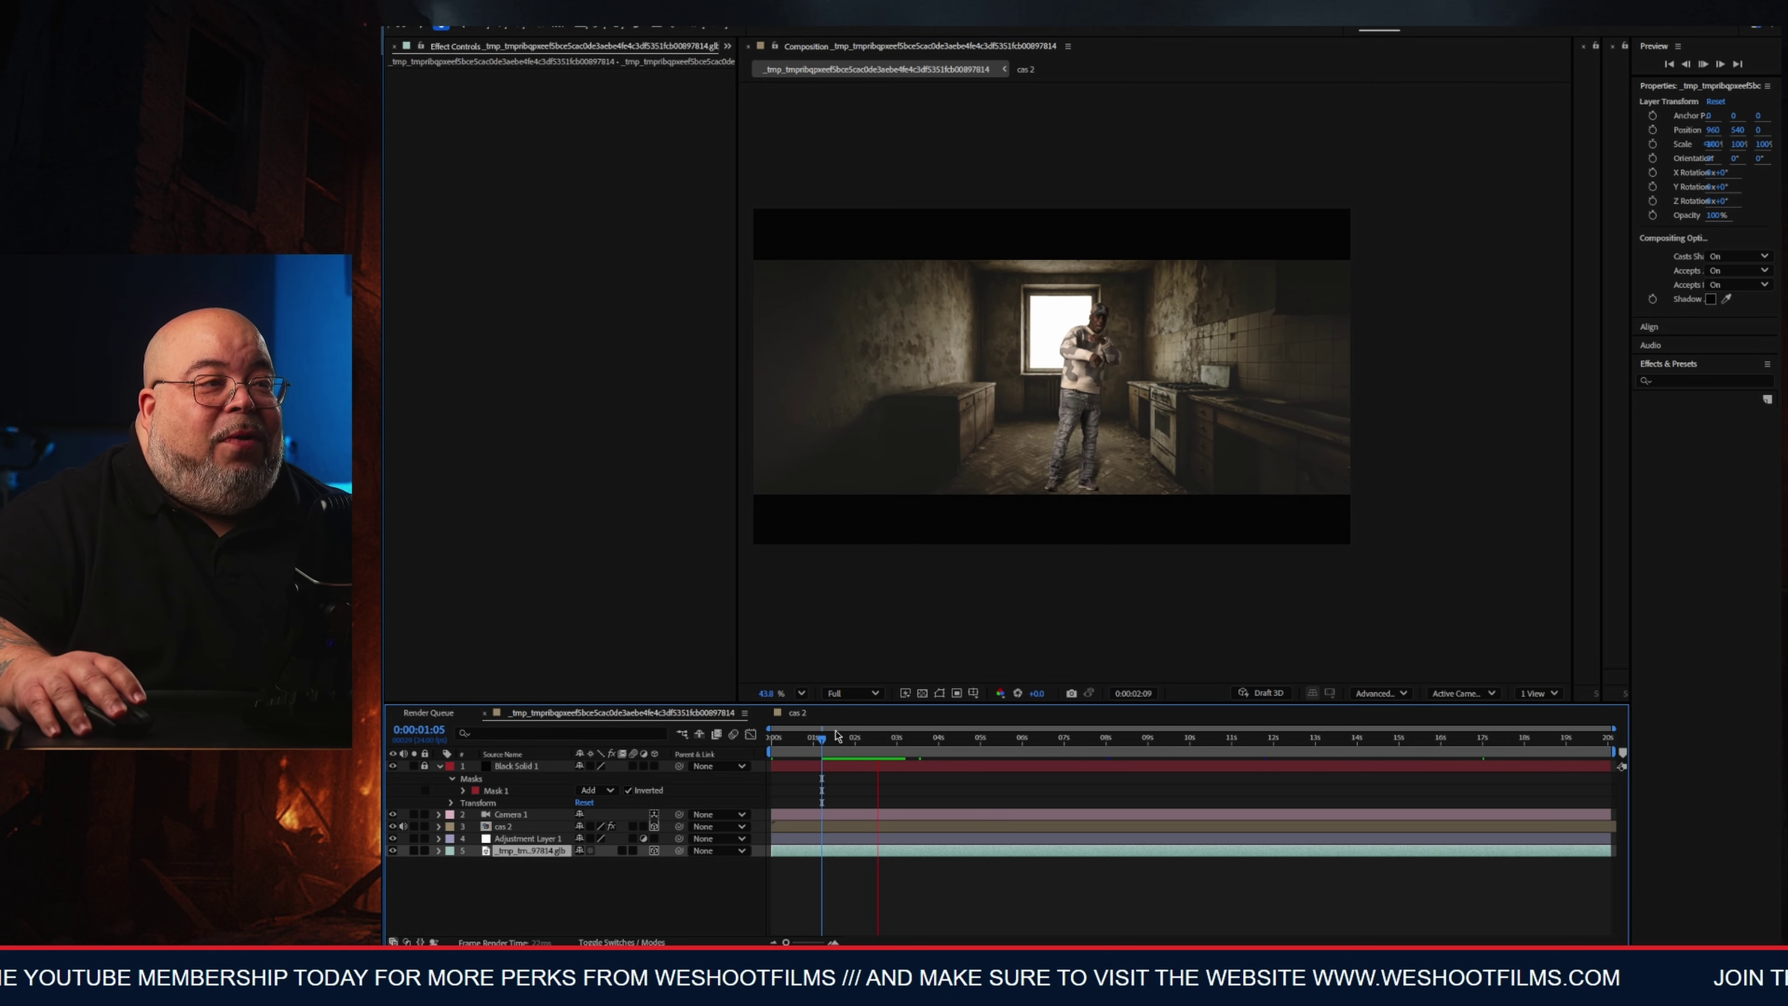
Stop the preview and move the cas 2 layer closer to the camera, to a position of about 979, 544, 214.
{"action": "key", "text": "space"}
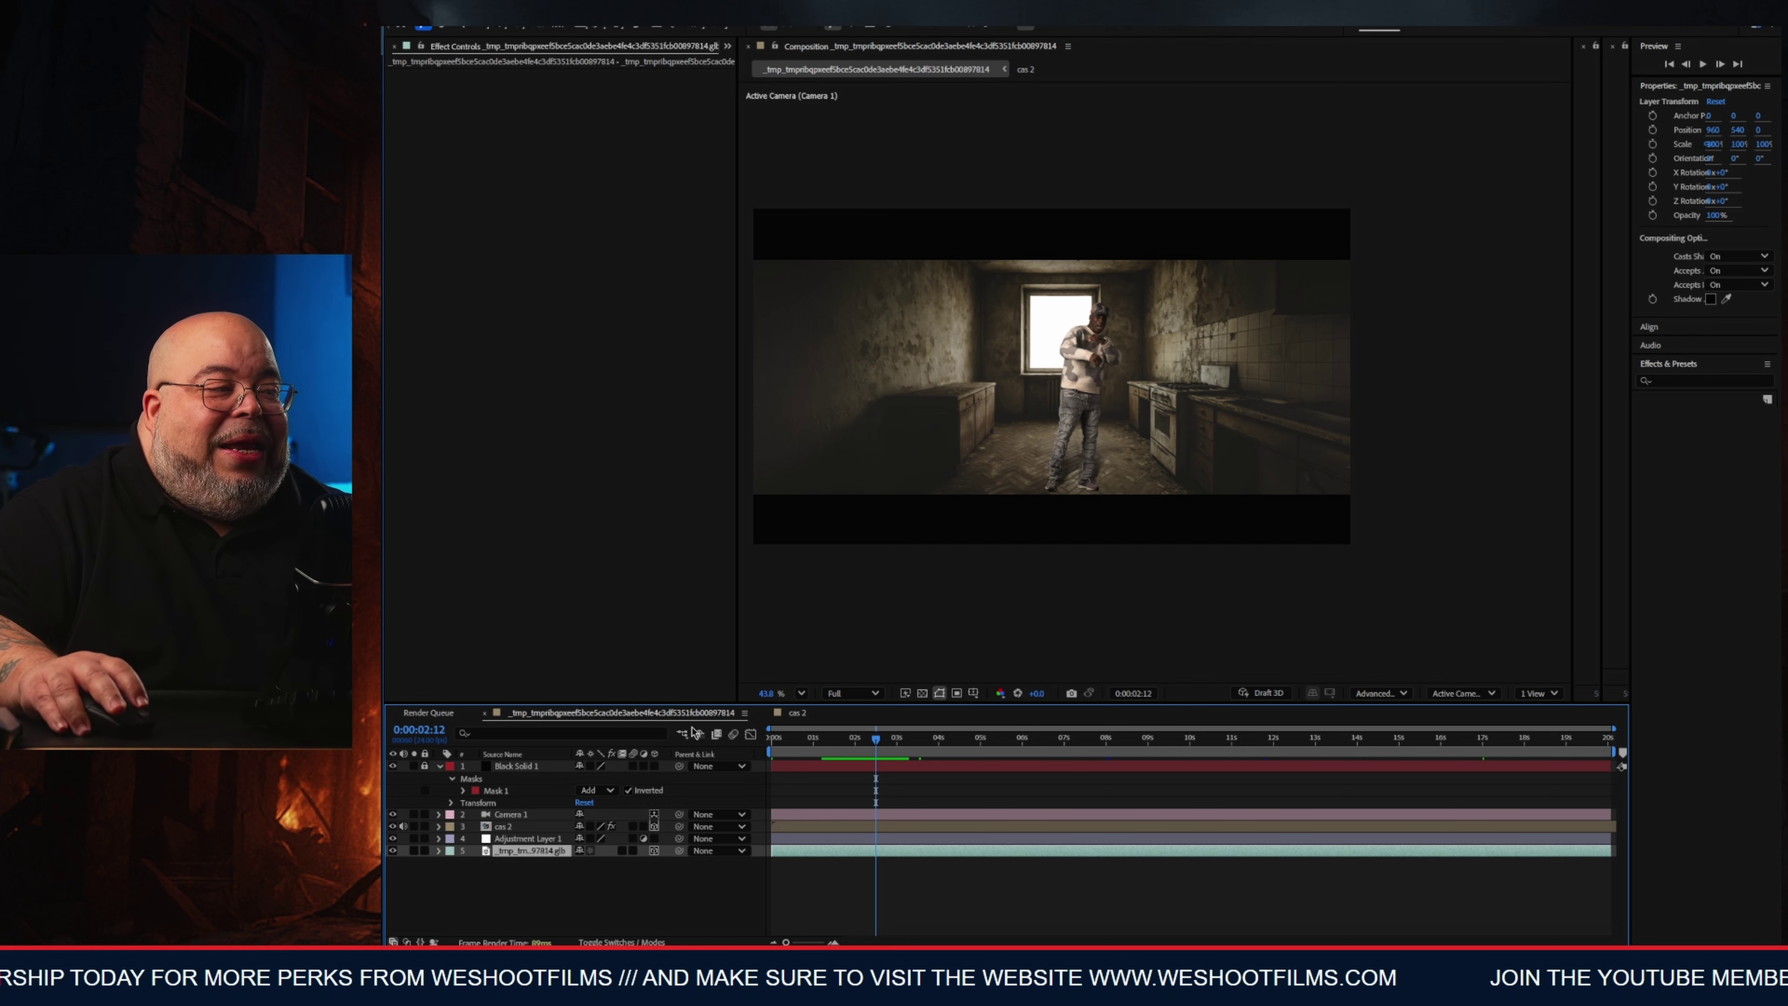
{"action": "left_click", "coordinate": [519, 768]}
{"action": "left_click", "coordinate": [512, 827]}
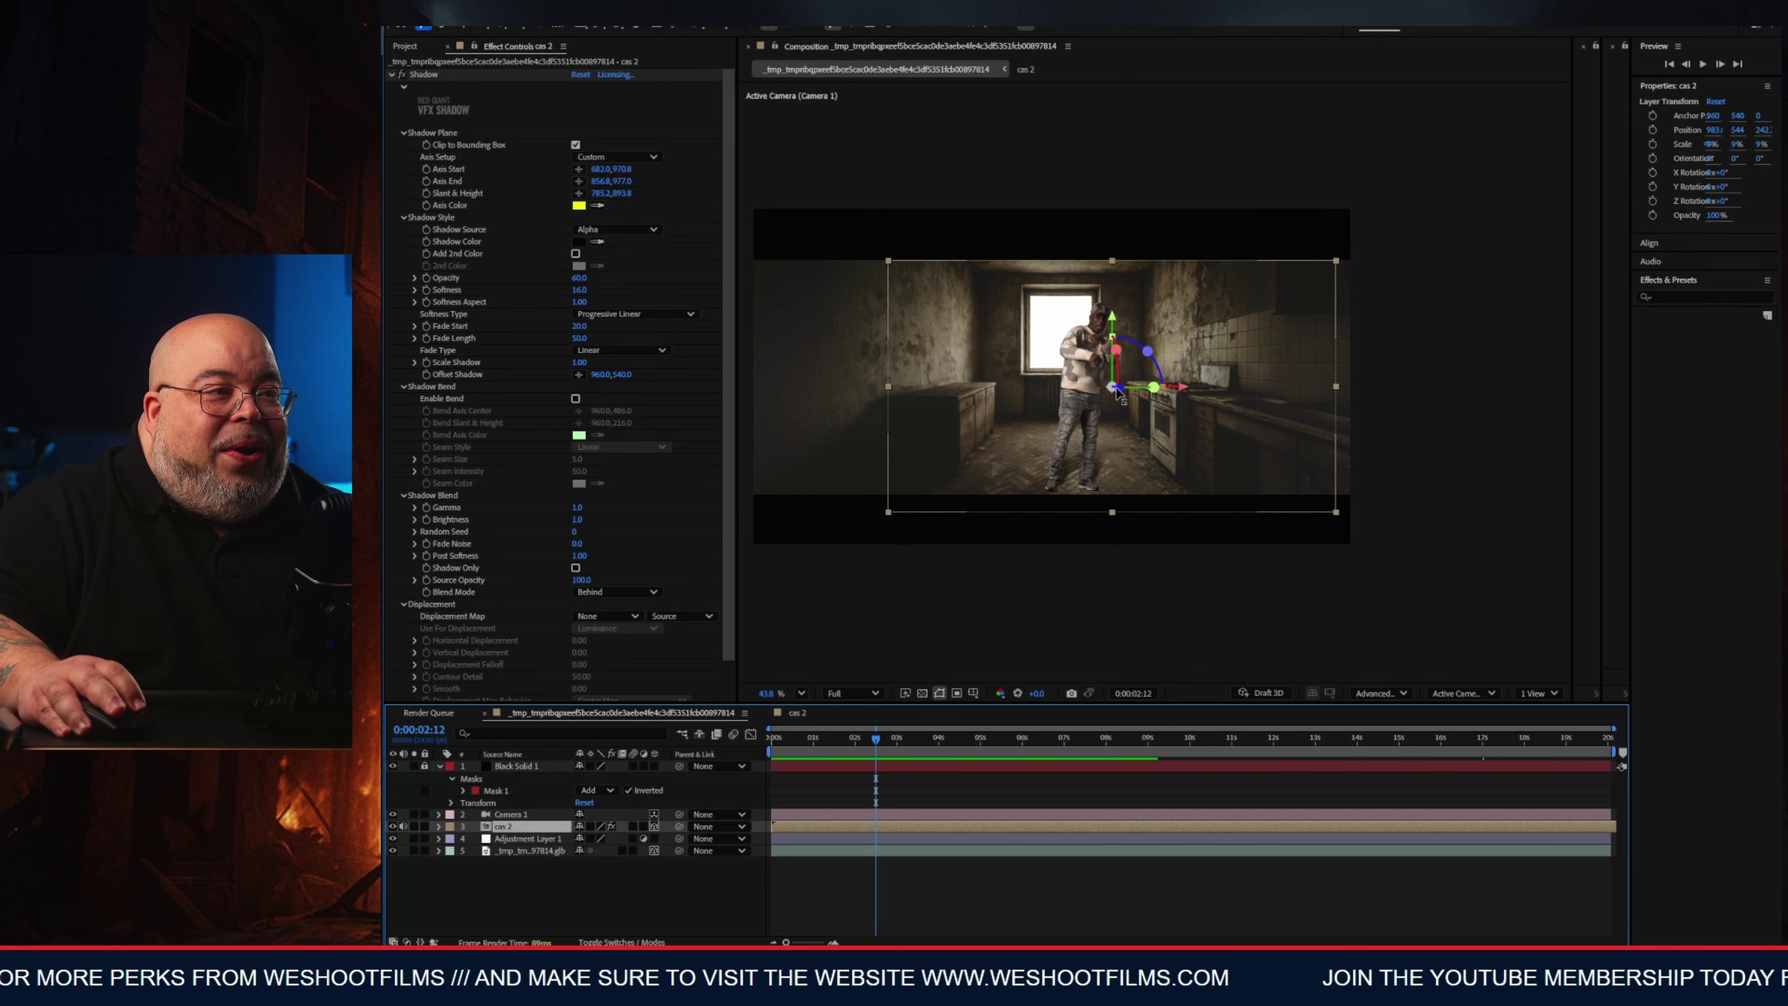
{"action": "left_click_drag", "start_coordinate": [1119, 391], "coordinate": [1169, 397]}
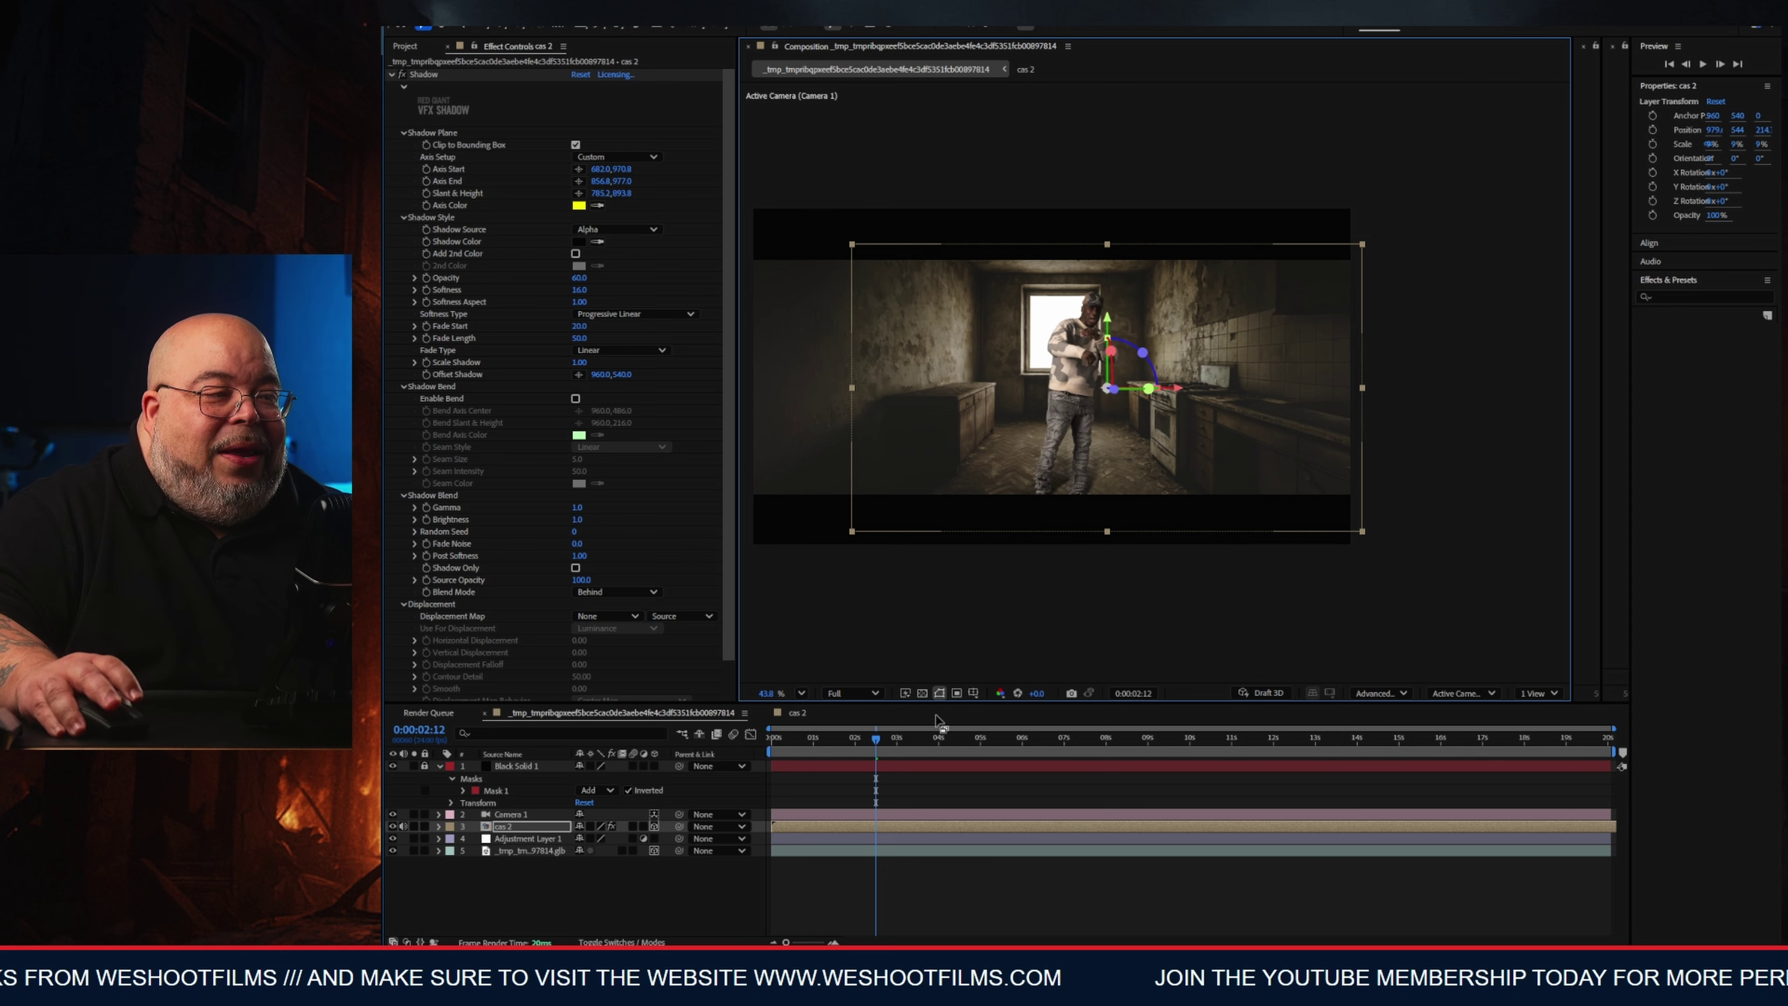
Play the composite from the beginning to review the performer's placement, then scrub to 0:00:06:07.
{"action": "key", "text": "Home"}
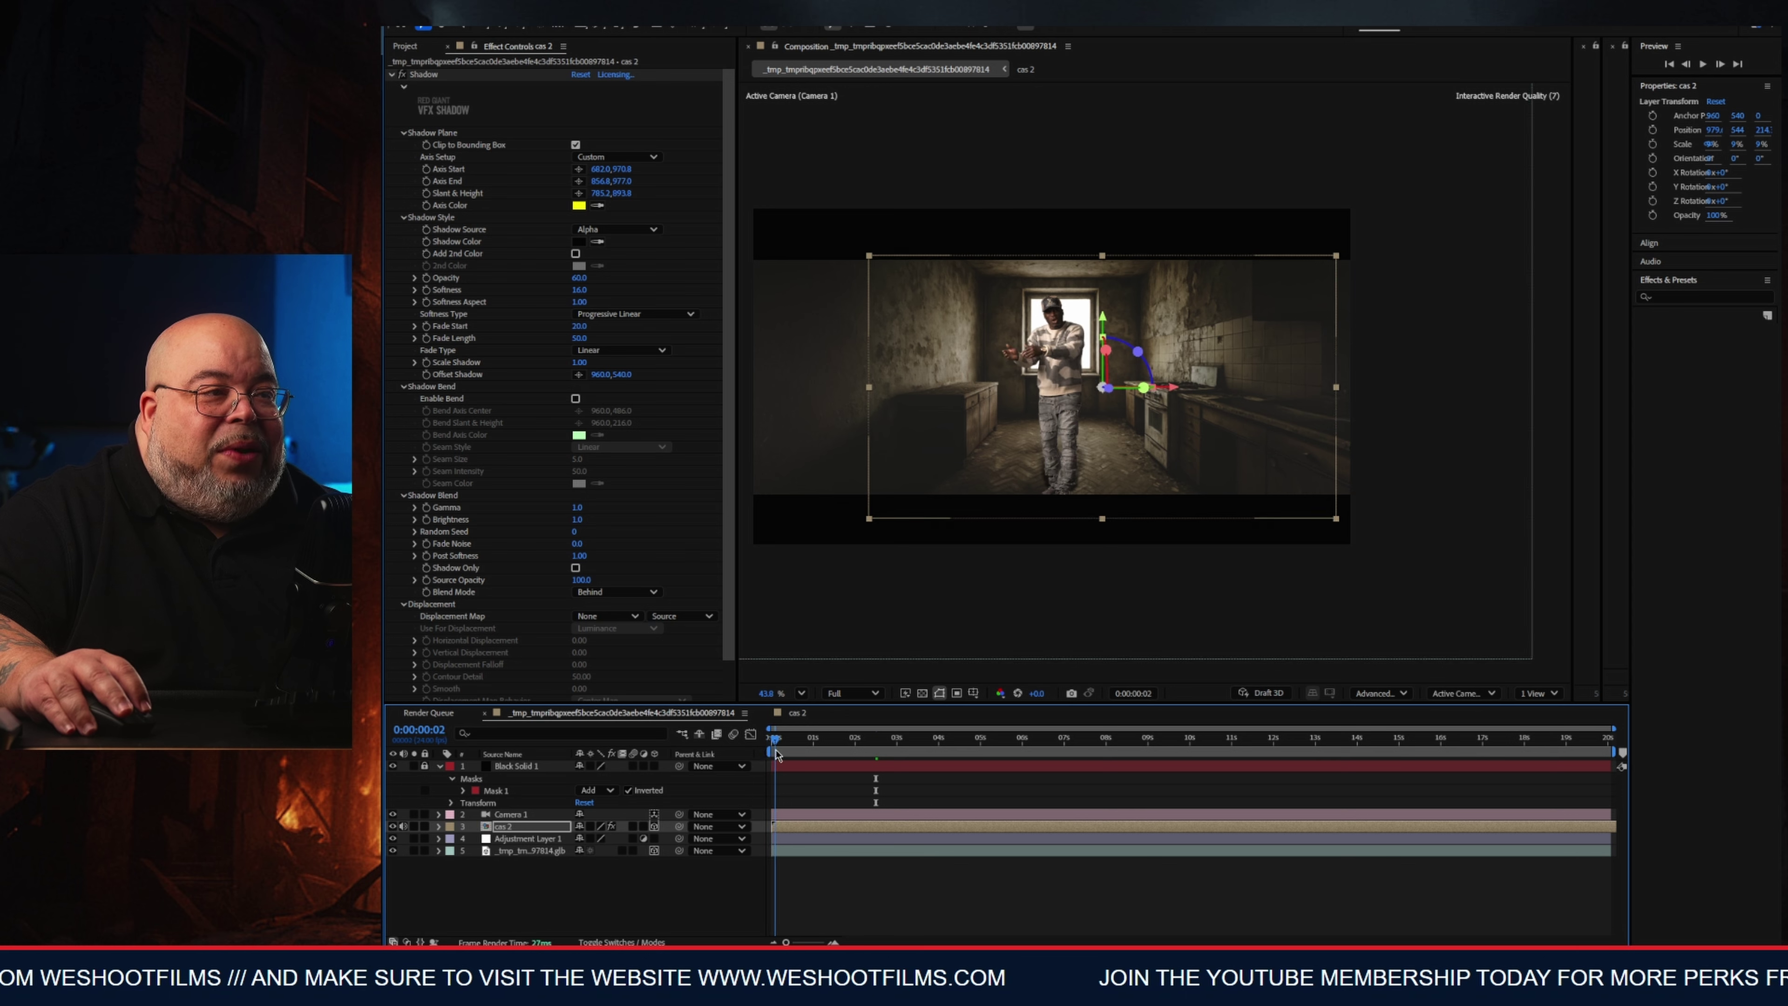
{"action": "key", "text": "space"}
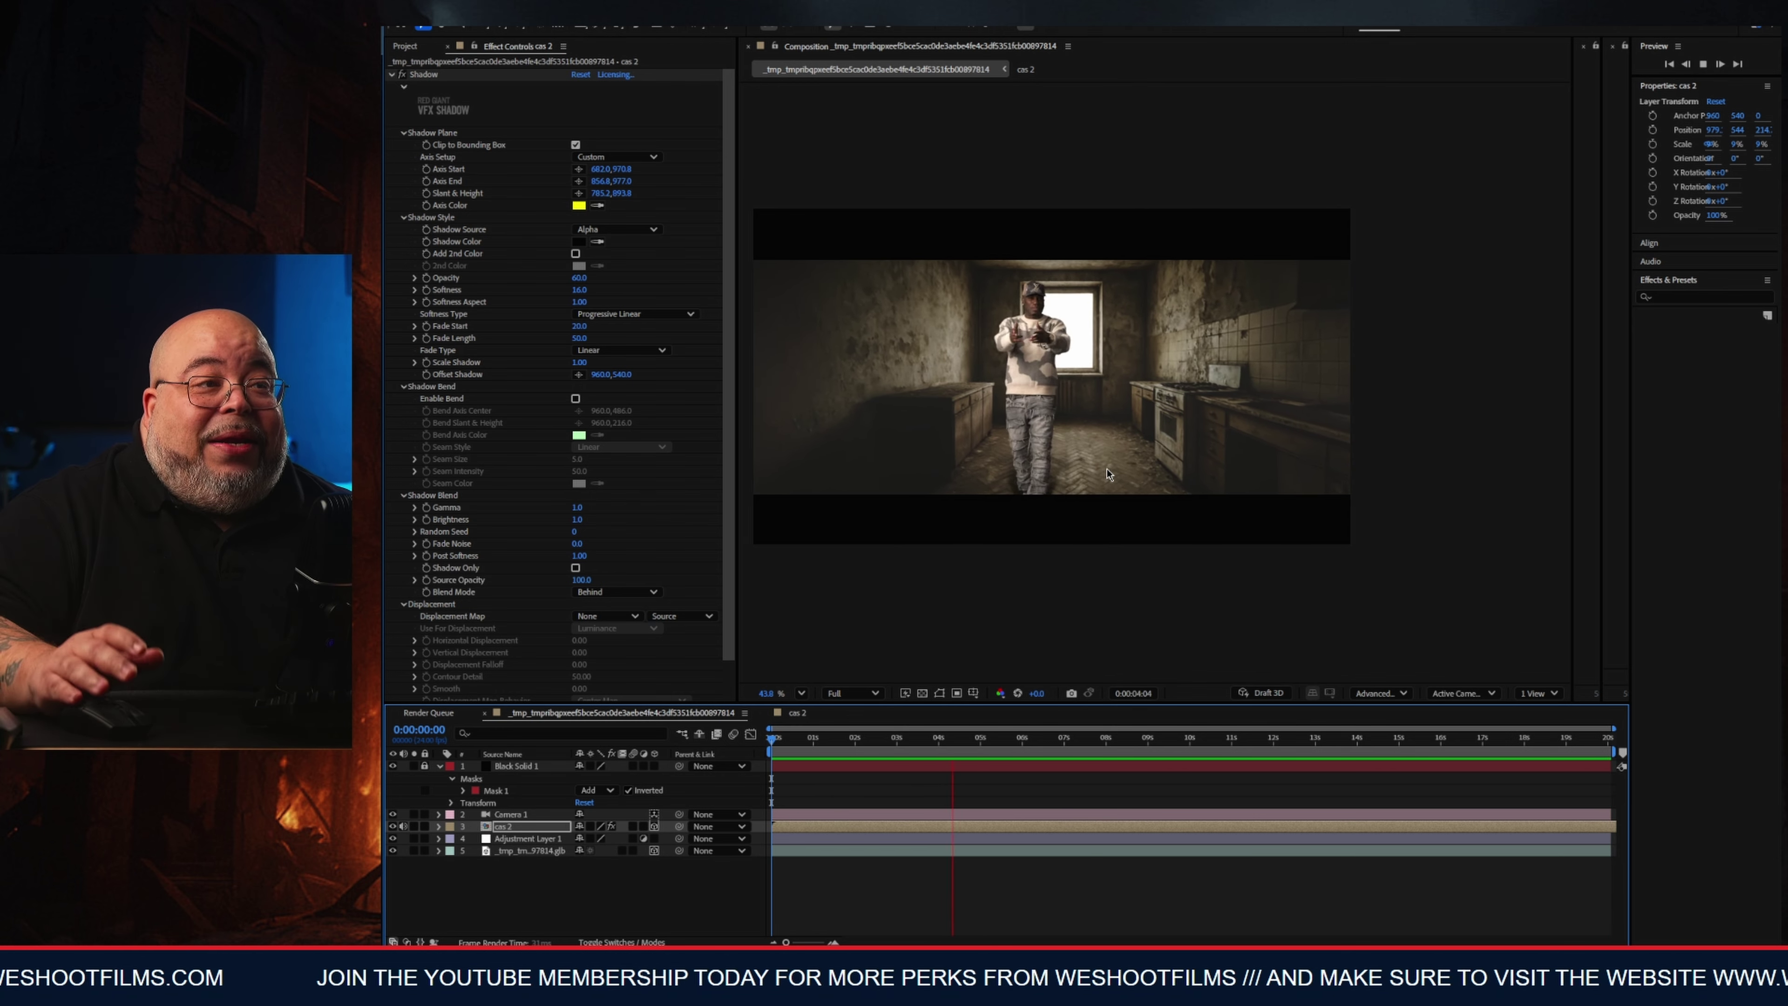
{"action": "key", "text": "space"}
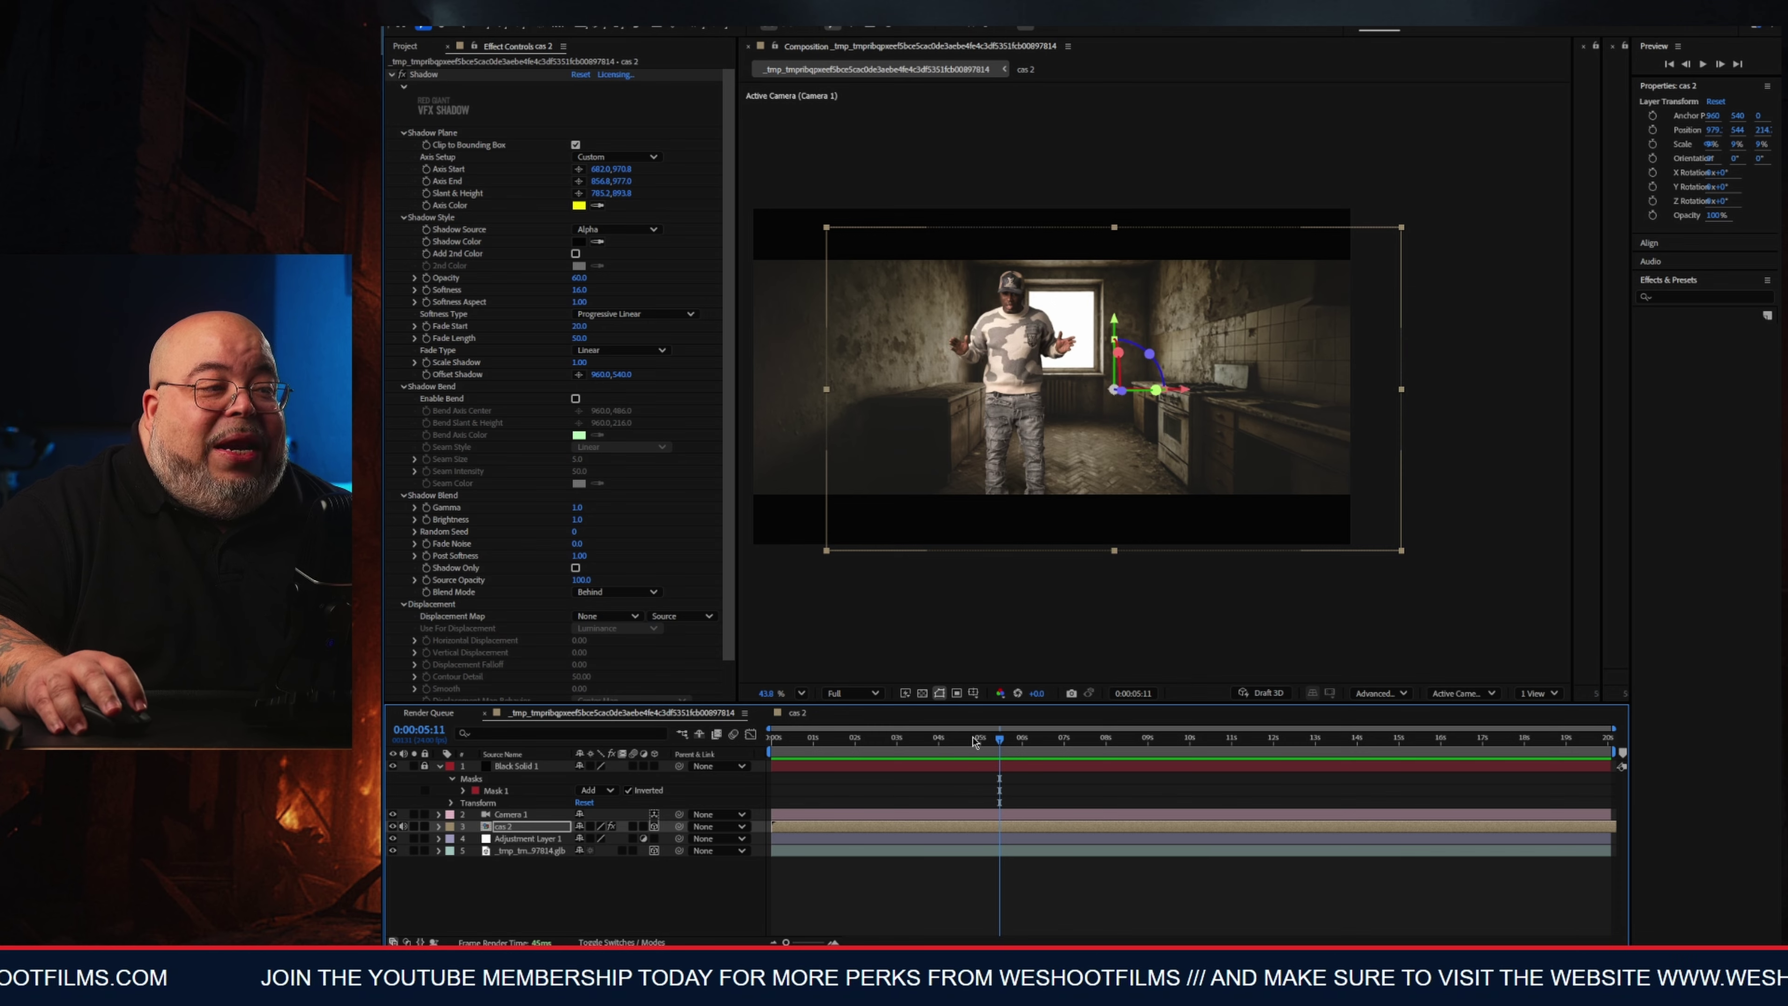
{"action": "left_click_drag", "start_coordinate": [974, 741], "coordinate": [1035, 758]}
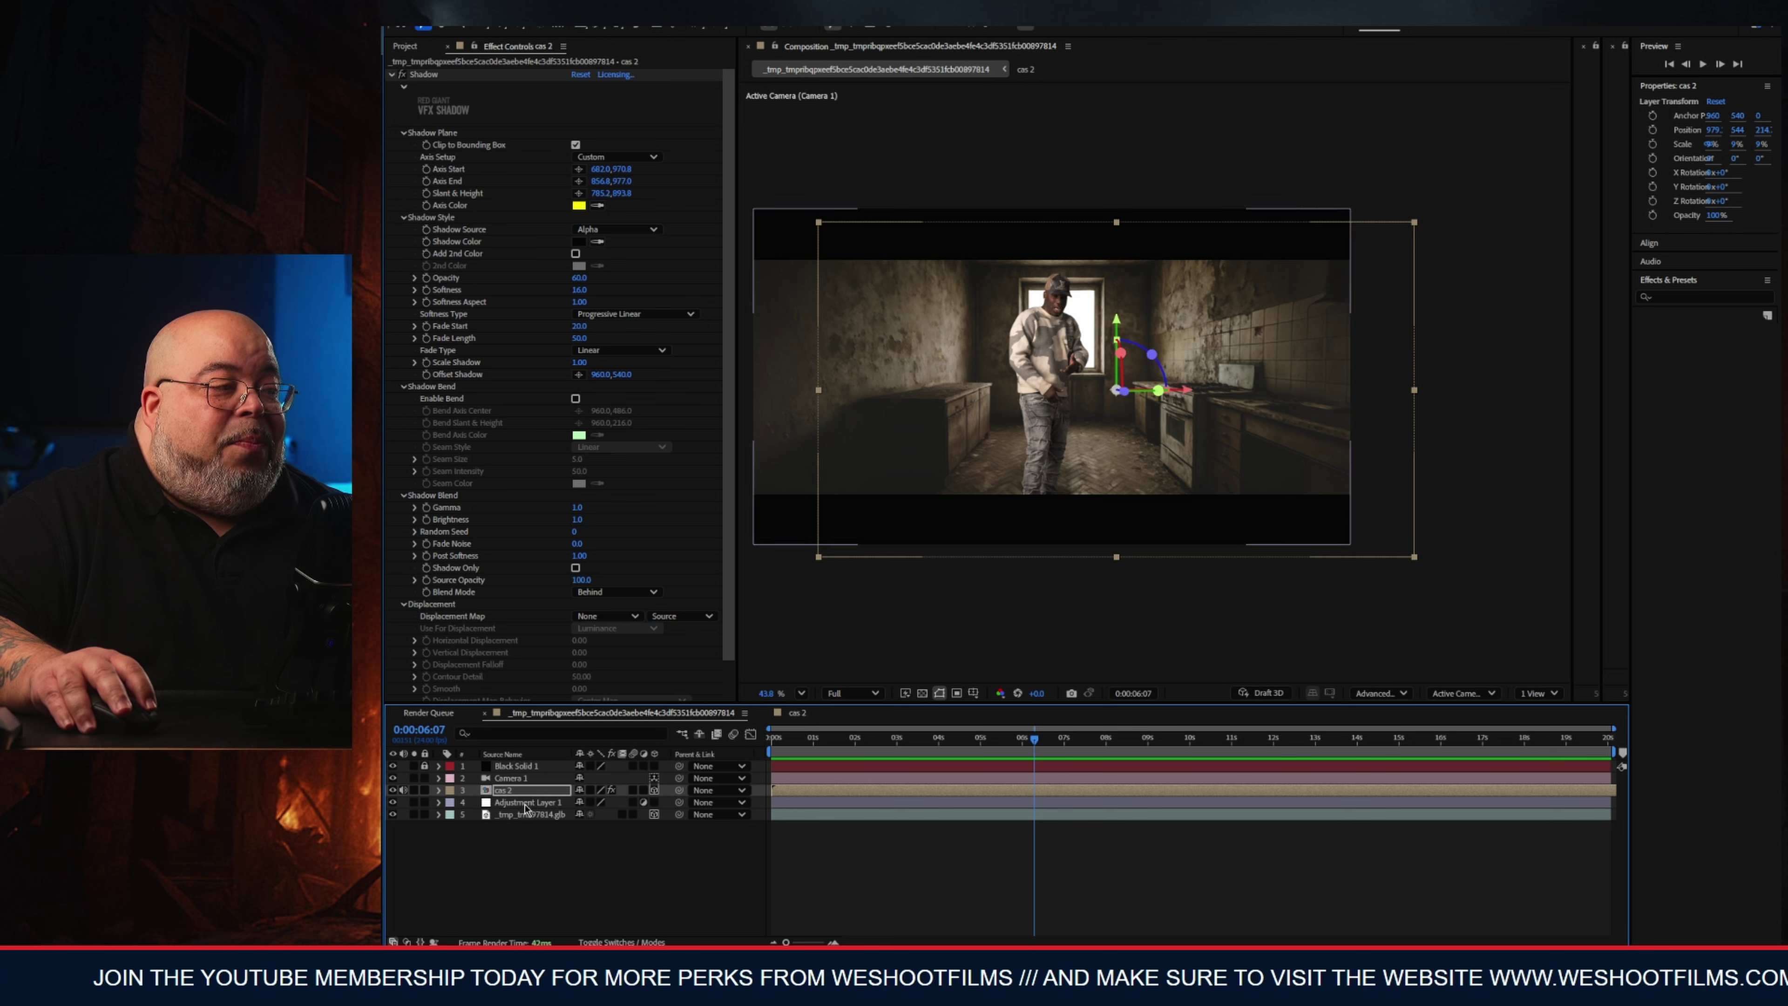
Apply the Key Correct Color Matcher effect to cas 2 and set its Target Layer to the kitchen .glb layer.
{"action": "left_click", "coordinate": [529, 789]}
{"action": "left_click", "coordinate": [536, 795]}
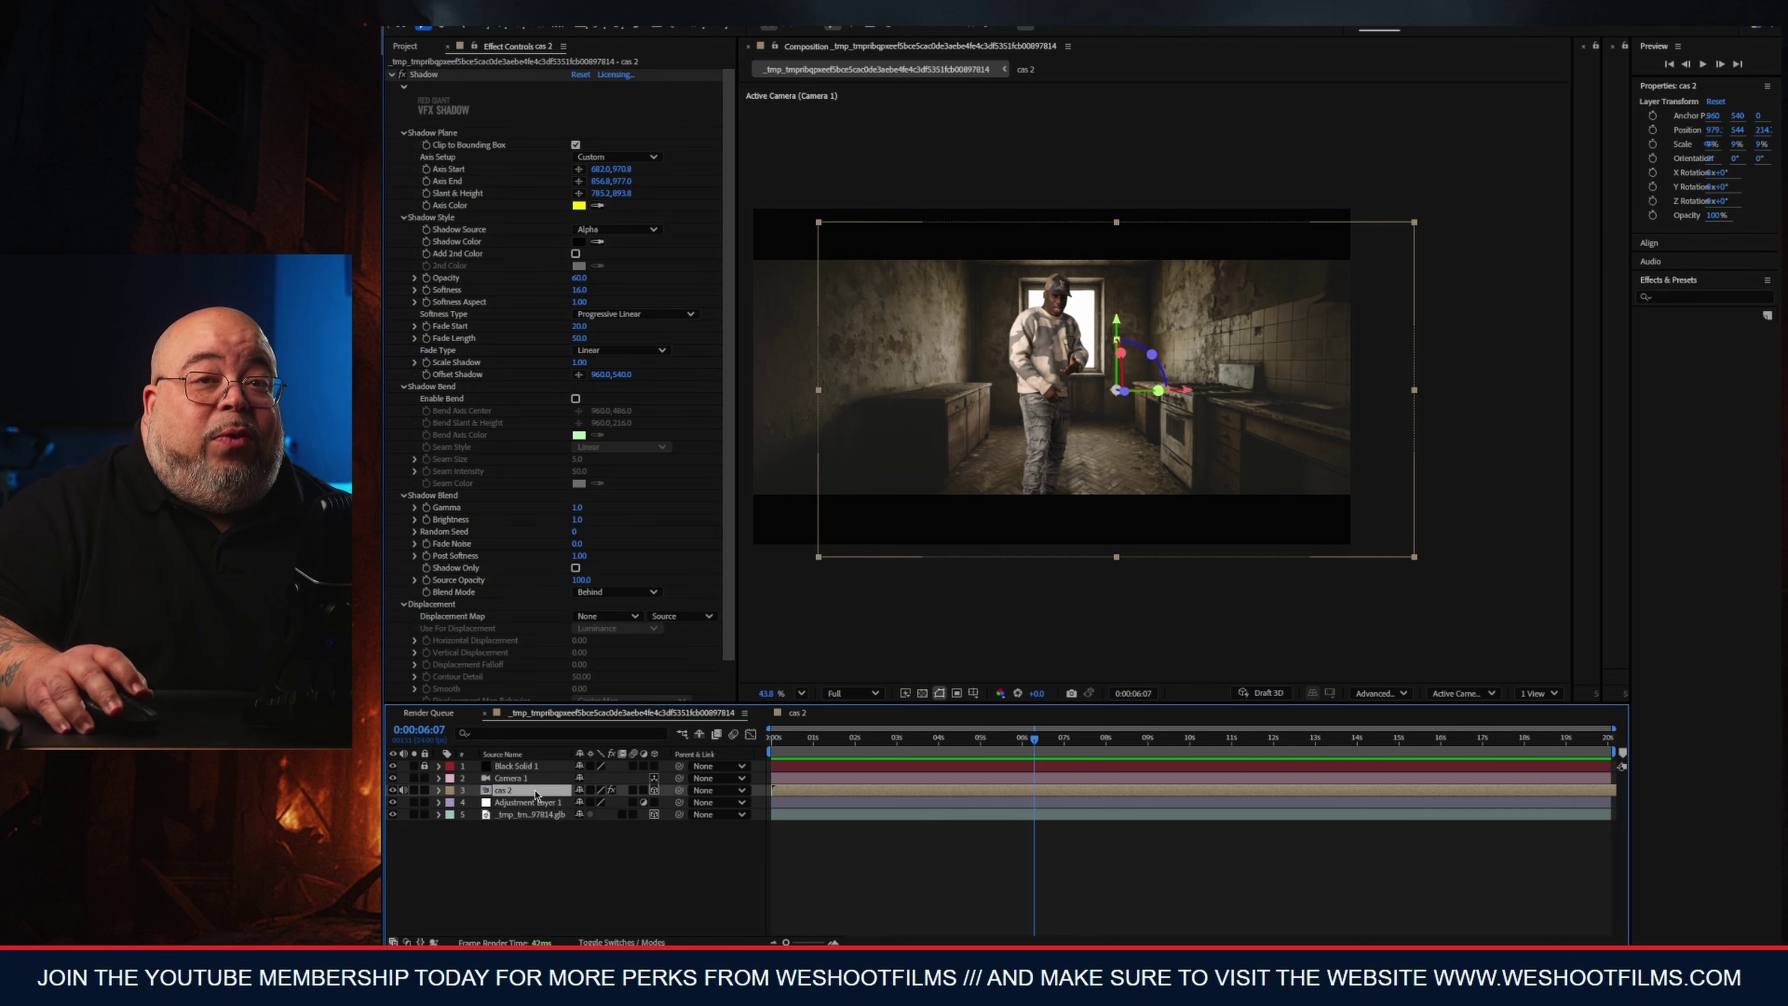
{"action": "left_click", "coordinate": [391, 74]}
{"action": "left_click", "coordinate": [524, 813]}
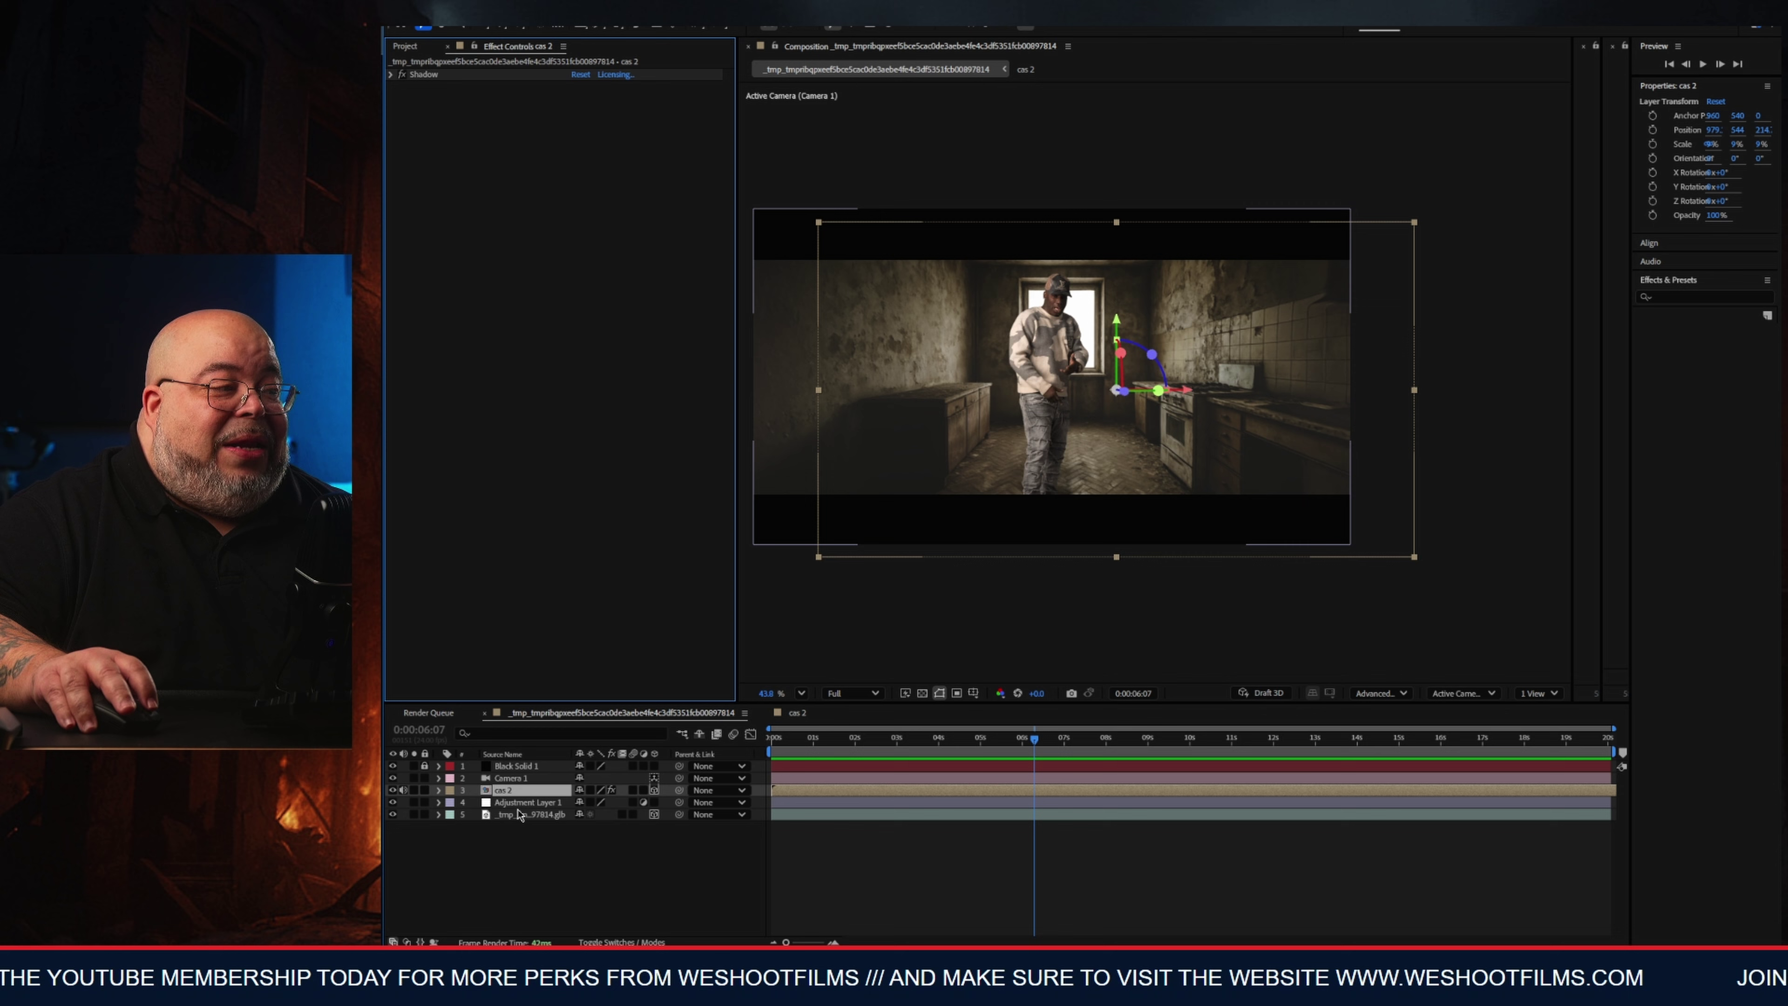
{"action": "left_click", "coordinate": [526, 792]}
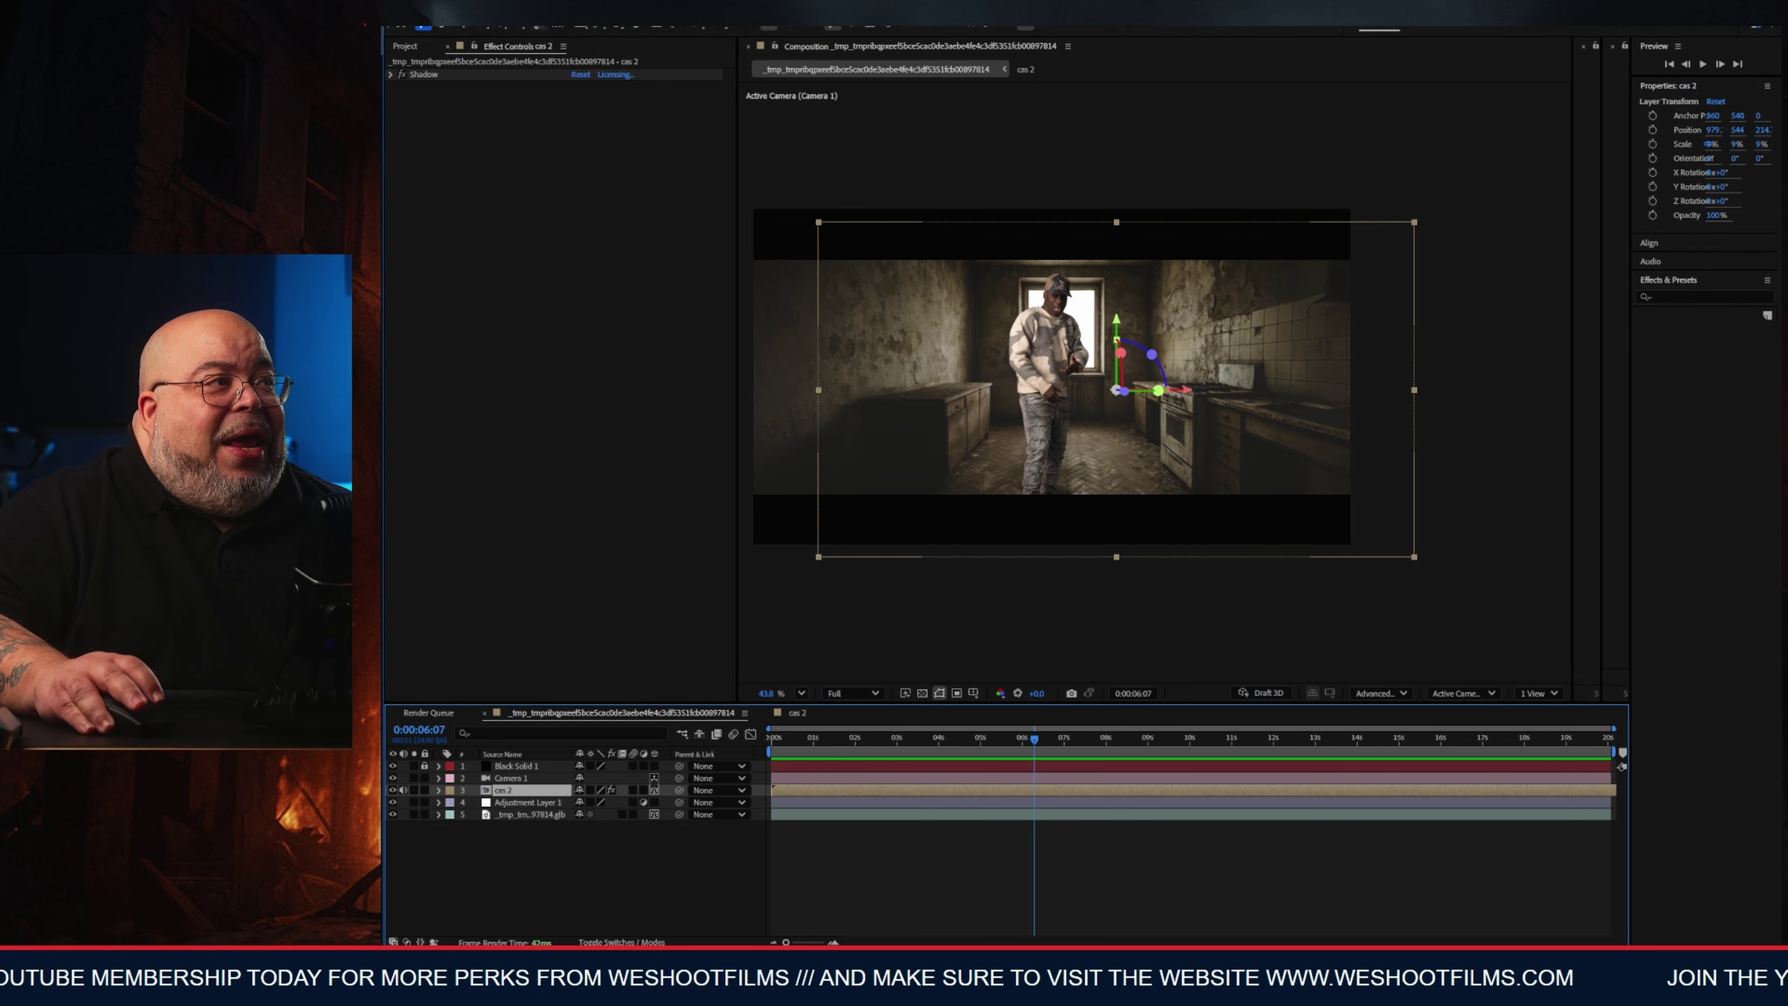
{"action": "left_click", "coordinate": [535, 7]}
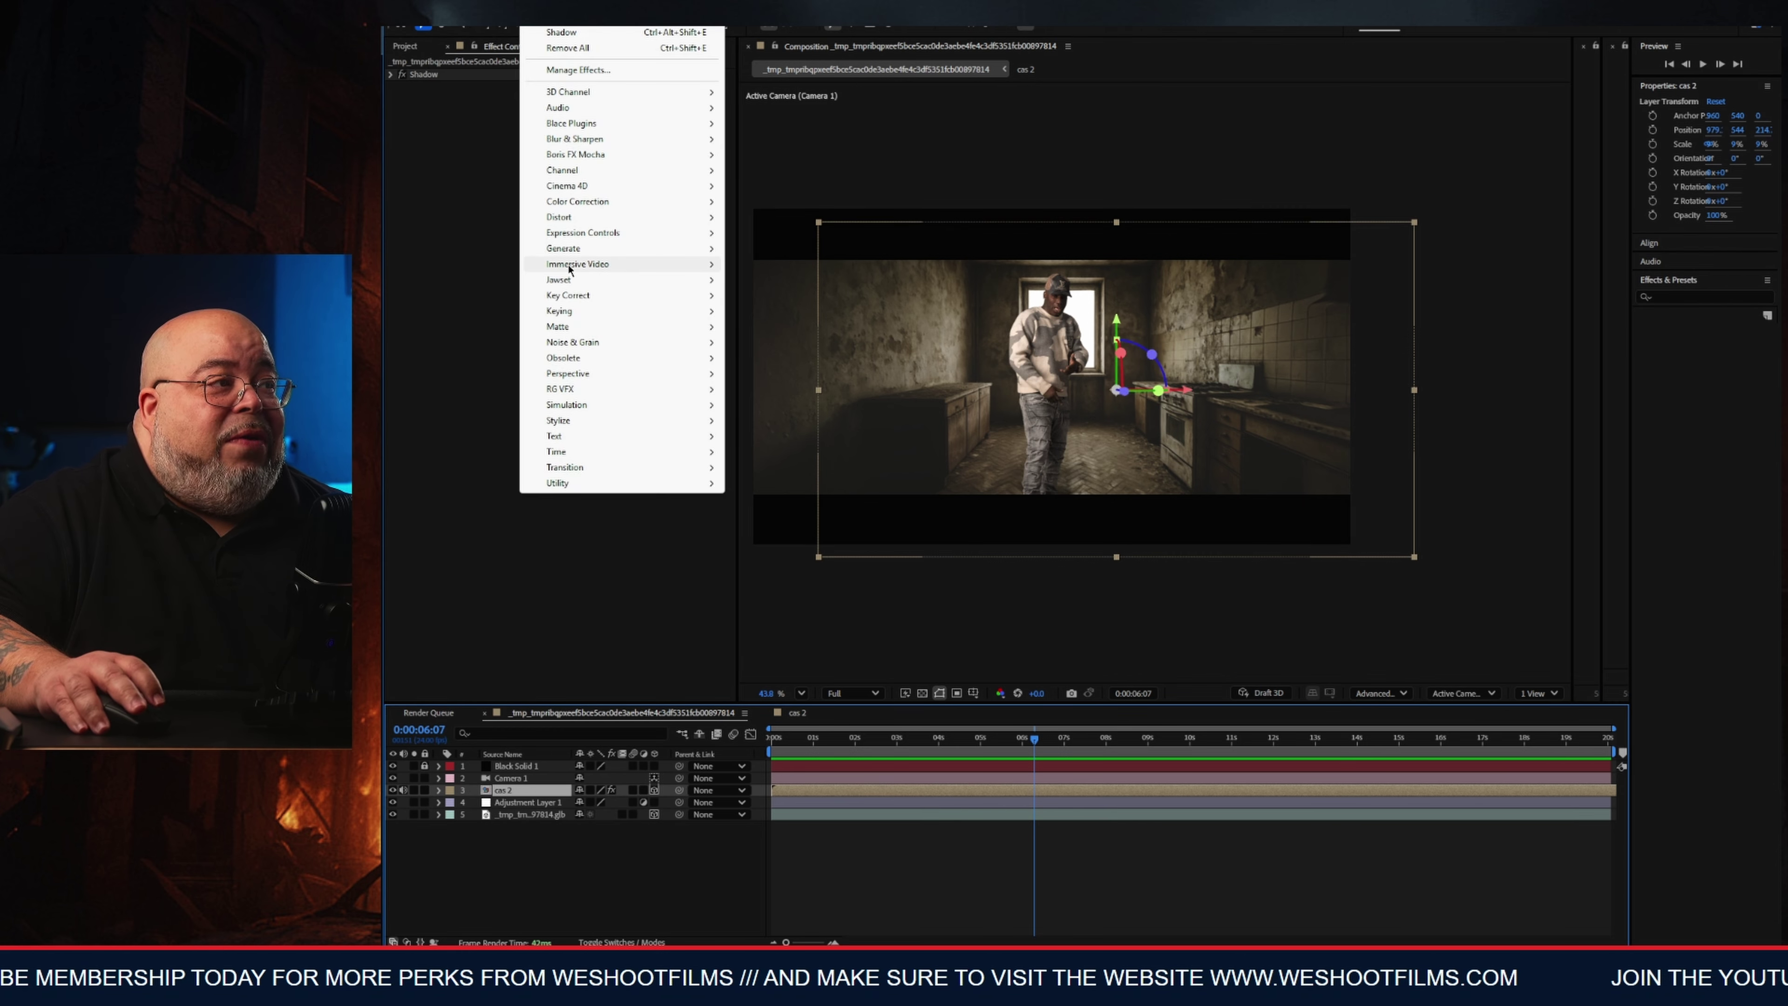
{"action": "mouse_move", "coordinate": [586, 301]}
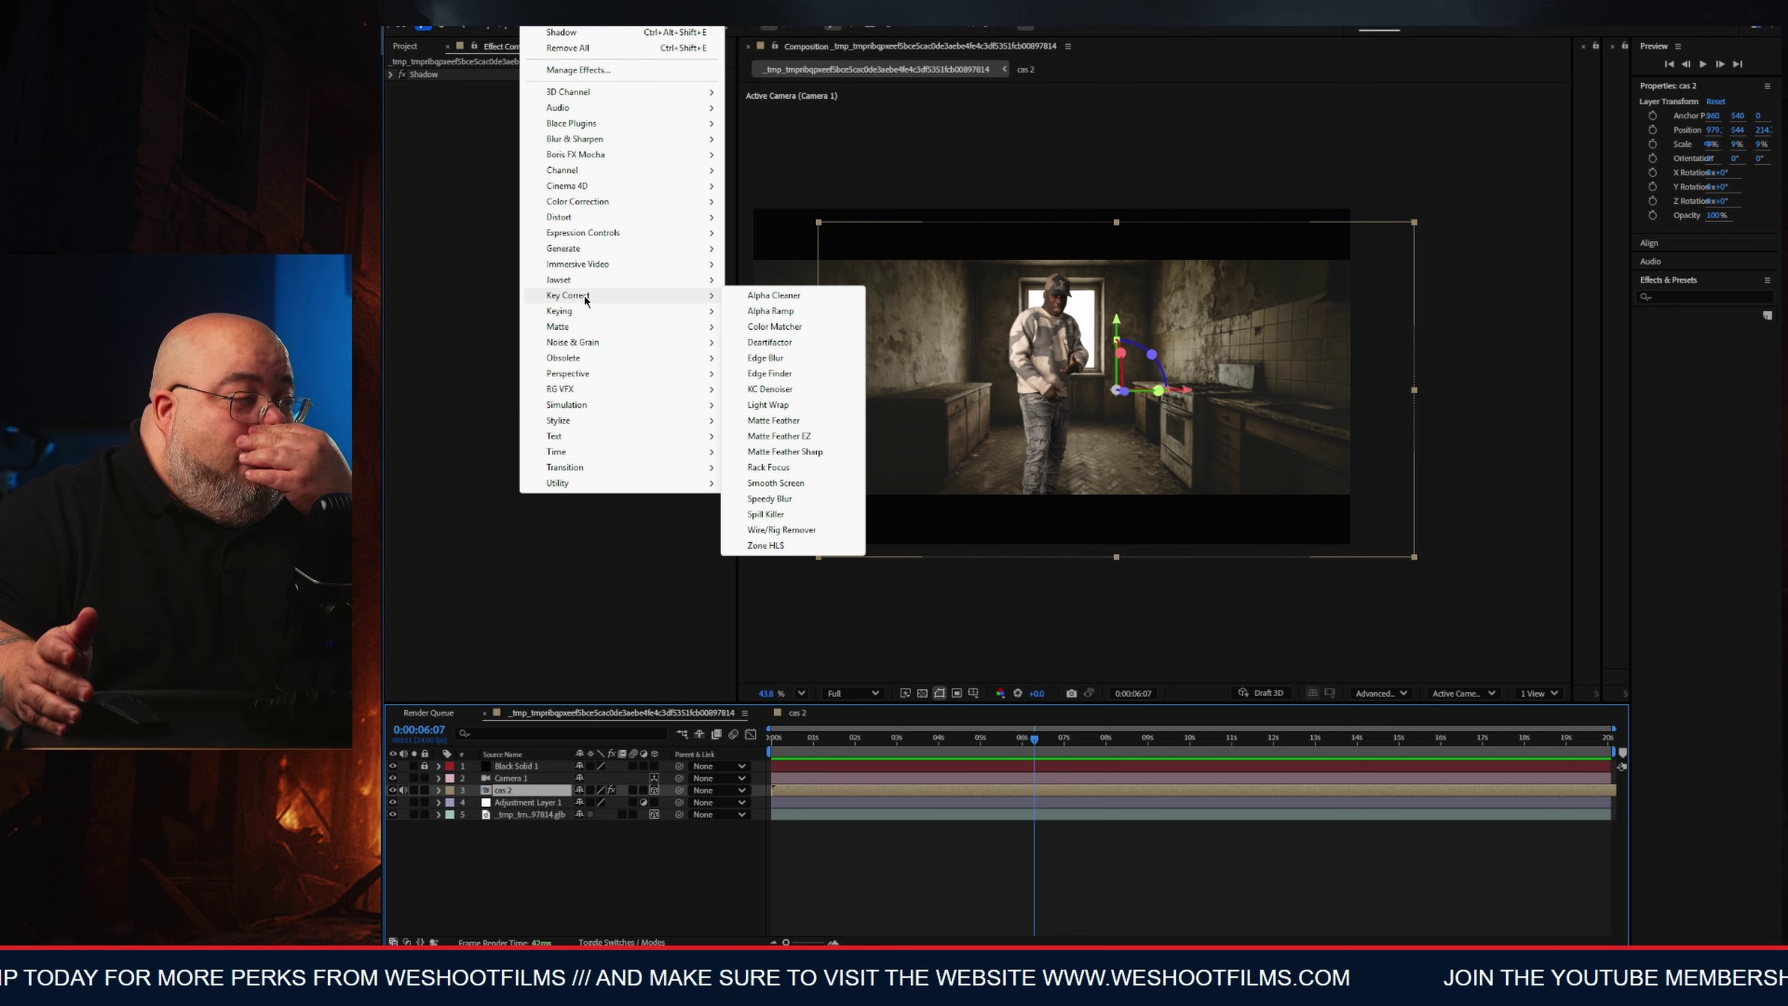
{"action": "left_click", "coordinate": [775, 326]}
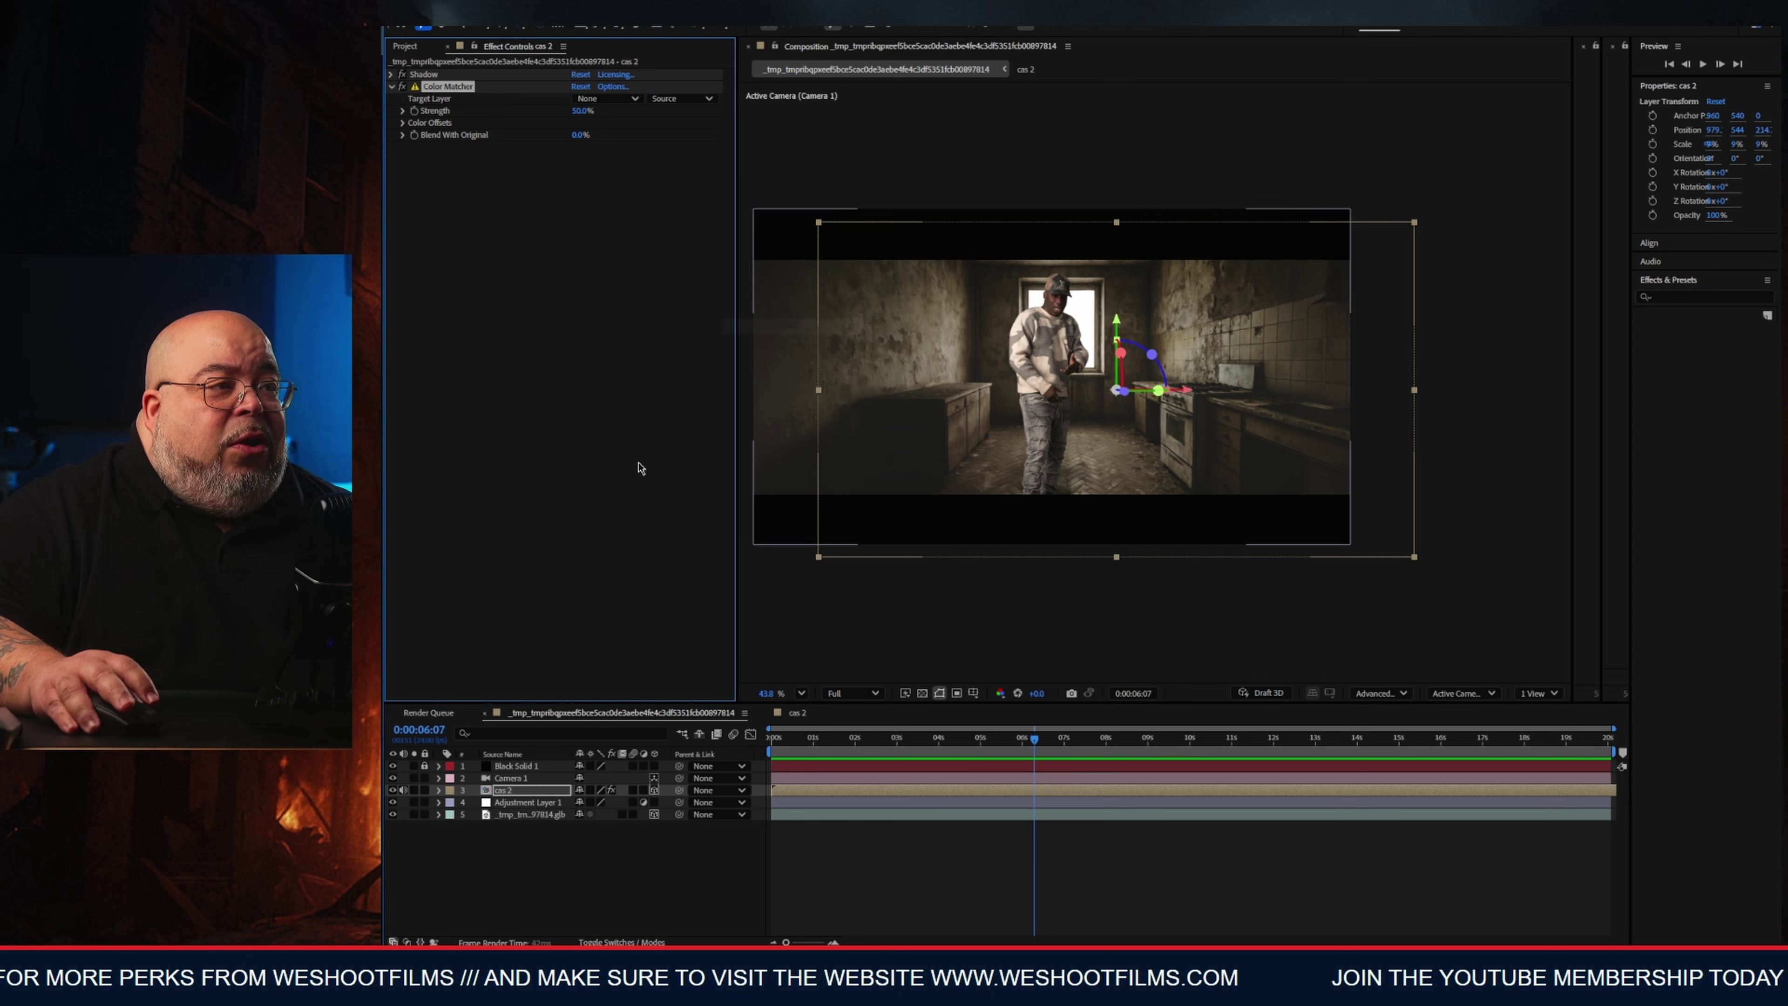
{"action": "left_click", "coordinate": [604, 99]}
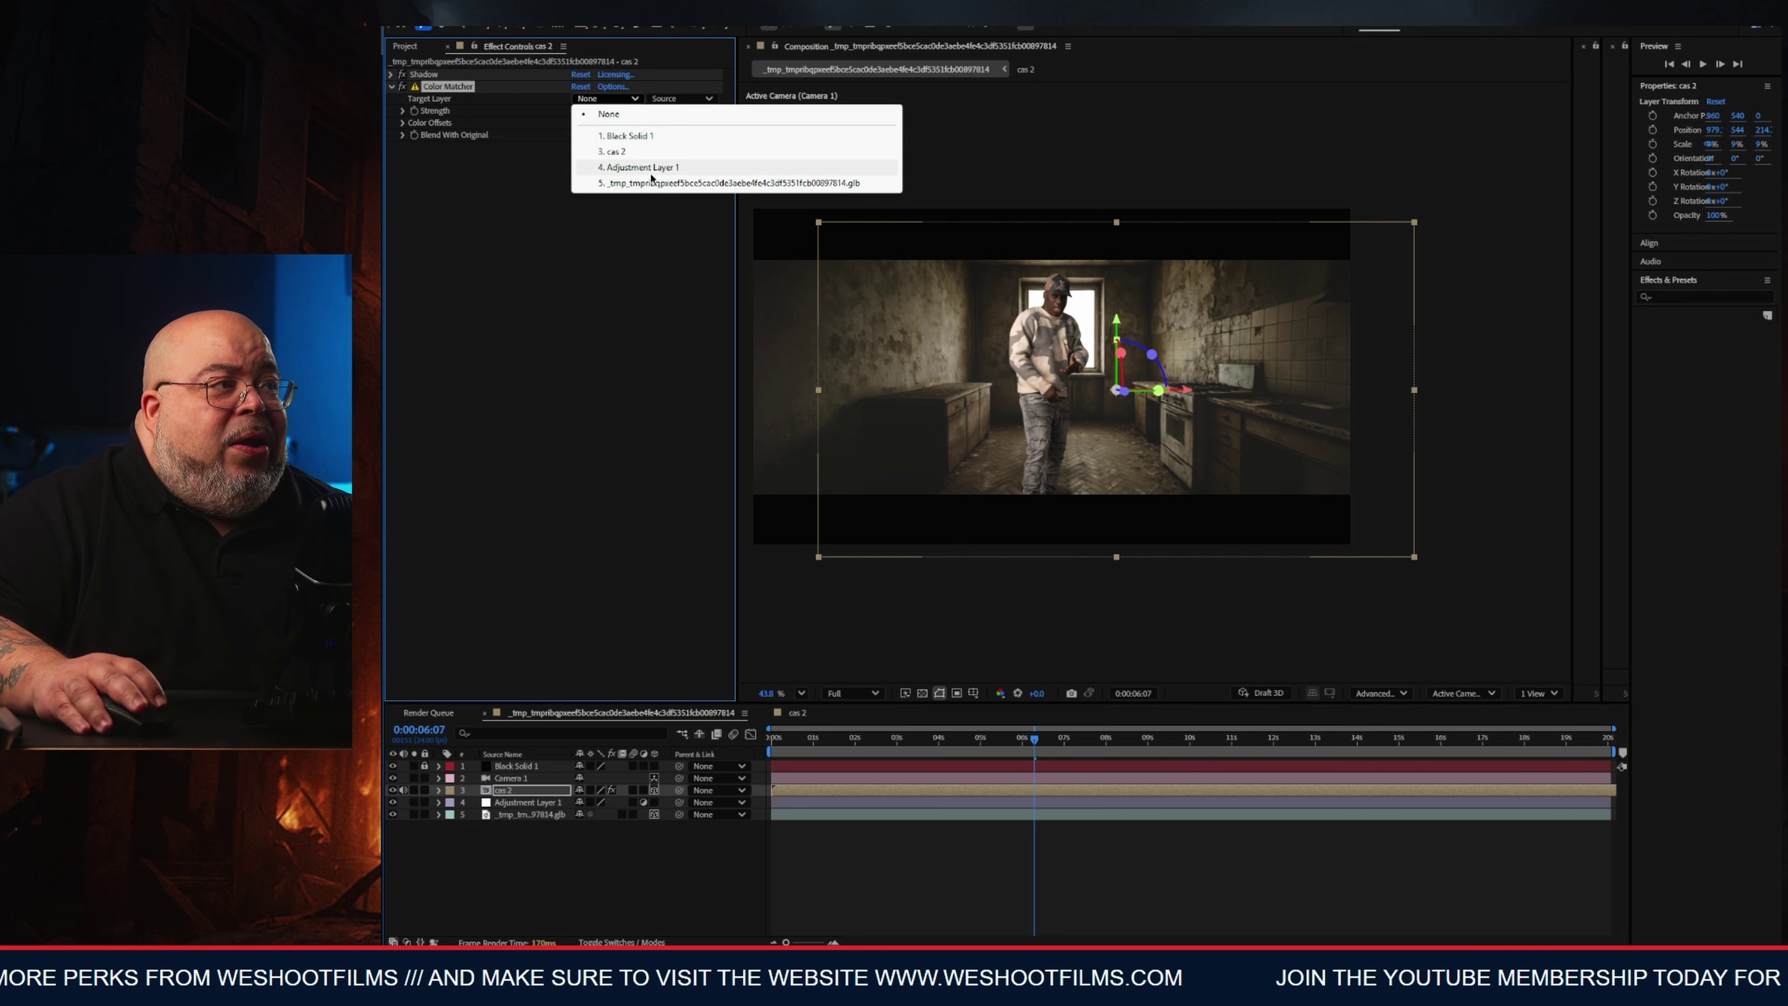
{"action": "left_click", "coordinate": [667, 184]}
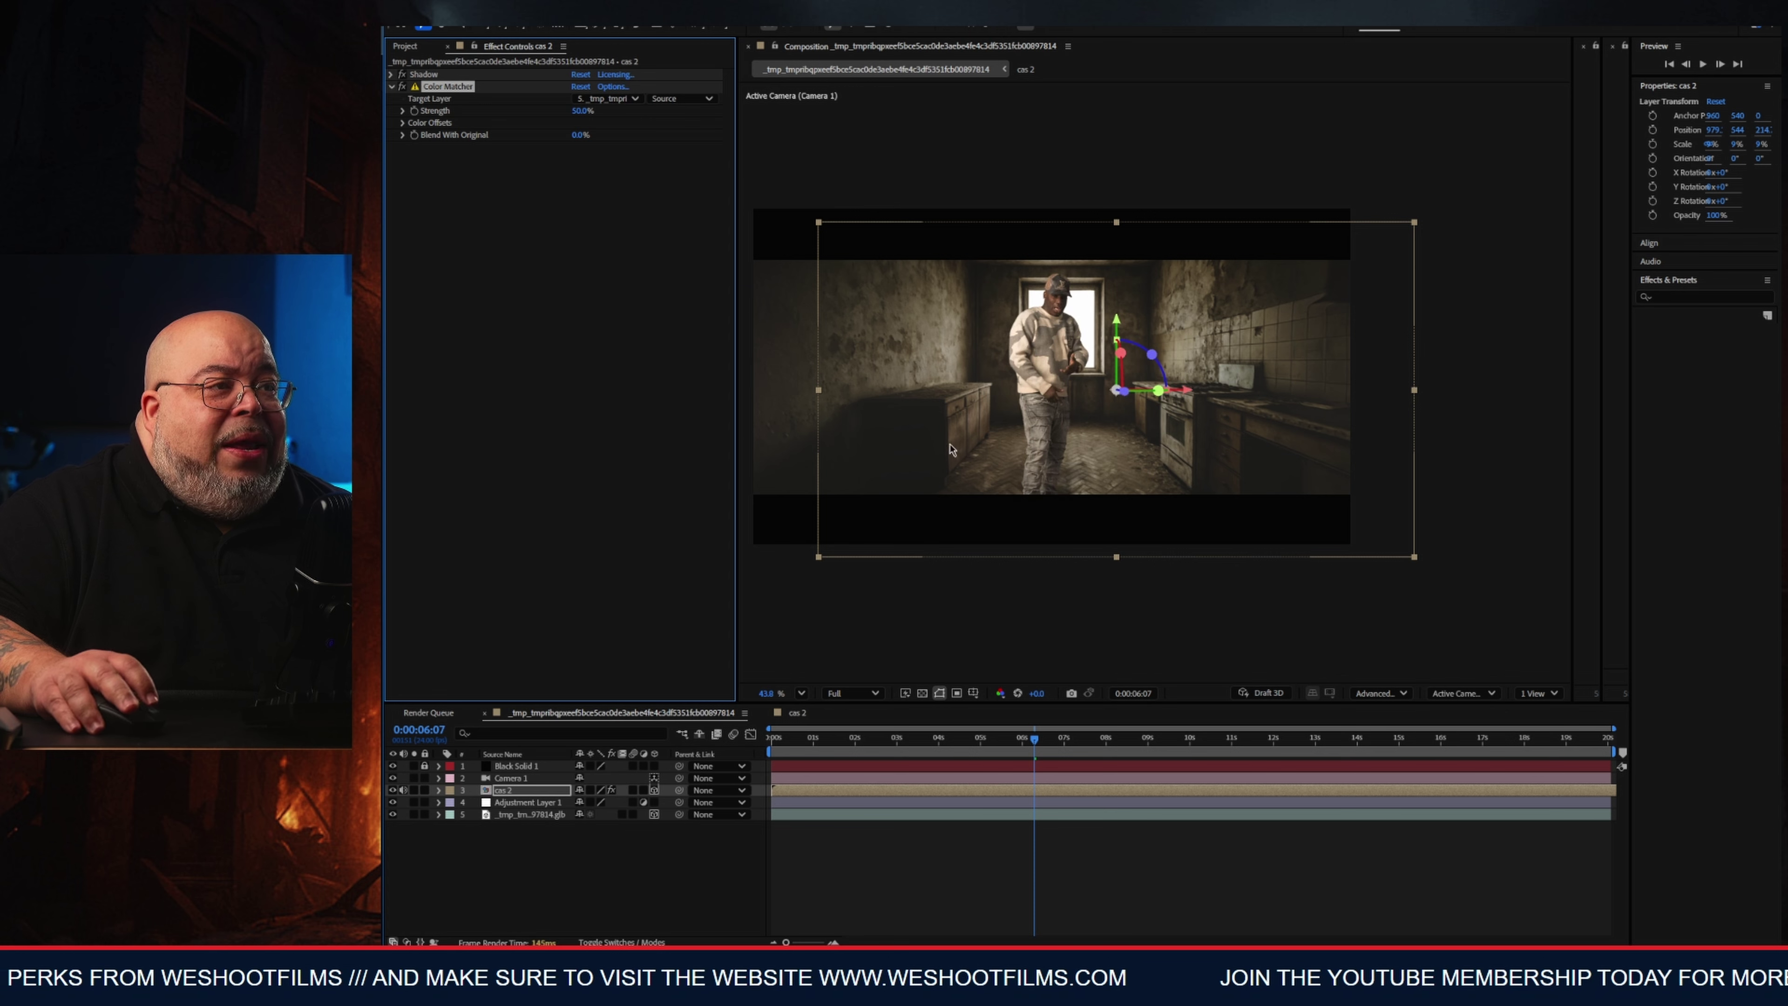
Compare the performer with and without Color Matcher at 100% view, then leave the effect disabled and collapsed.
{"action": "scroll", "coordinate": [1040, 388], "scroll_direction": "up", "scroll_amount": 3}
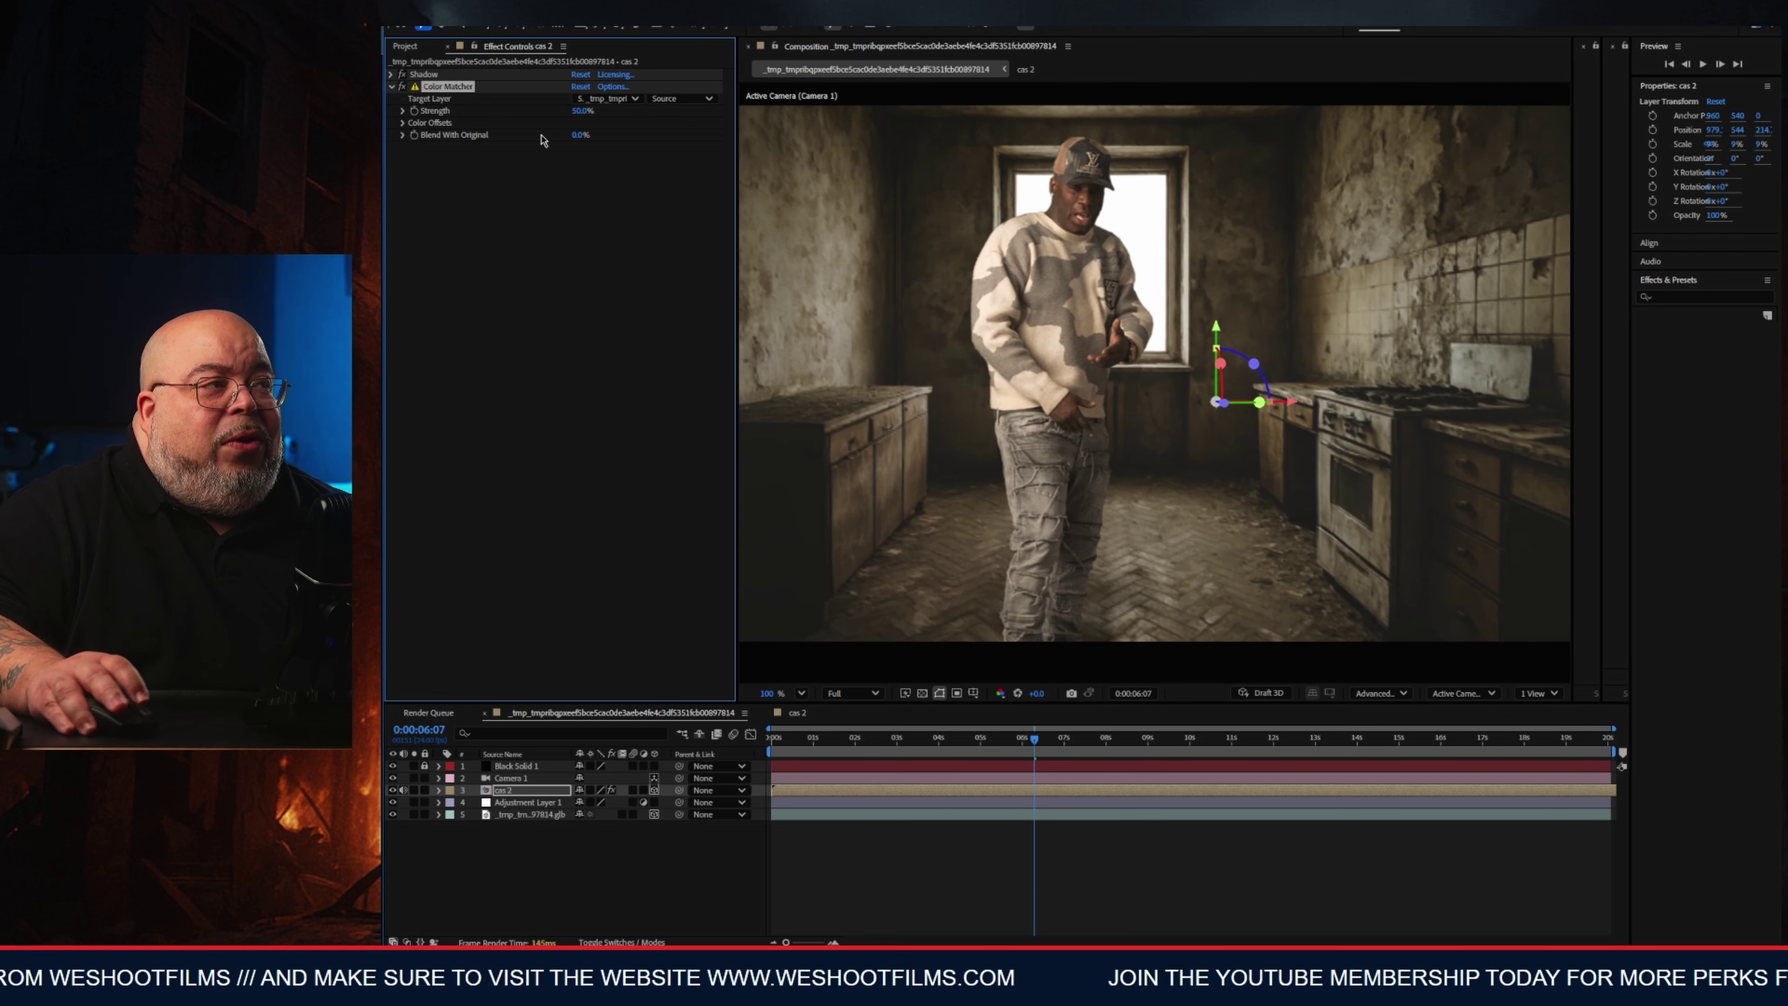
{"action": "left_click", "coordinate": [403, 87]}
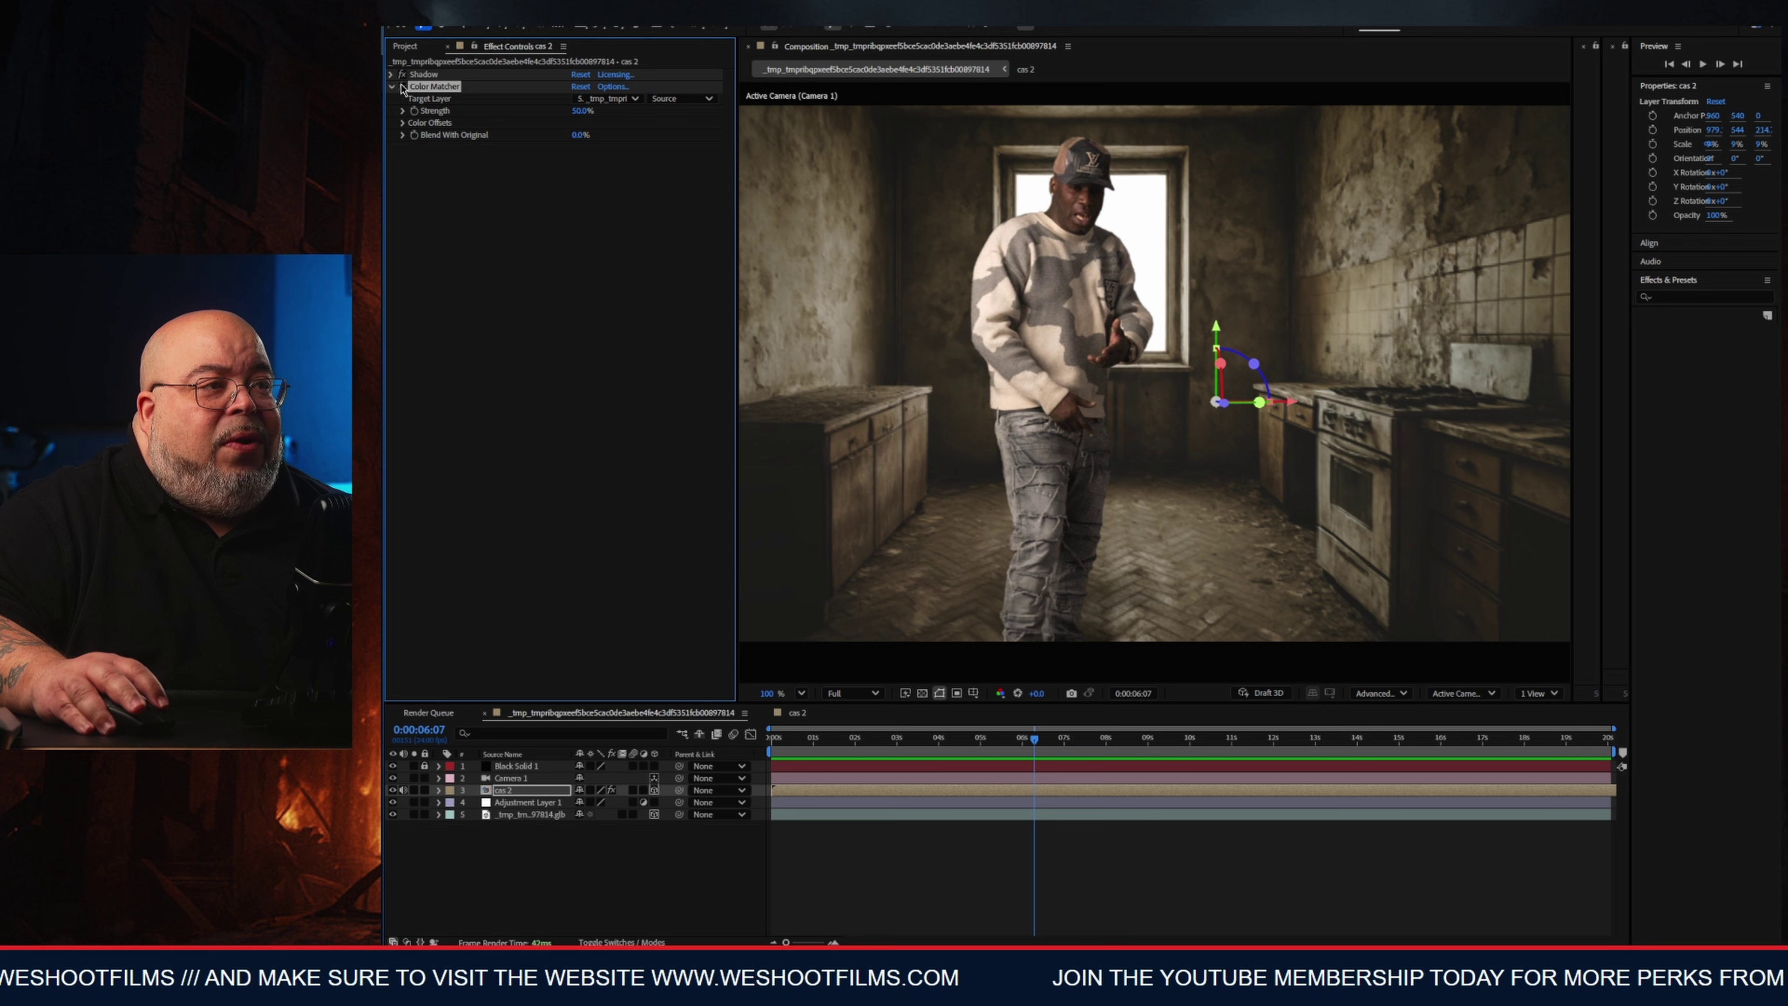
{"action": "left_click", "coordinate": [403, 86]}
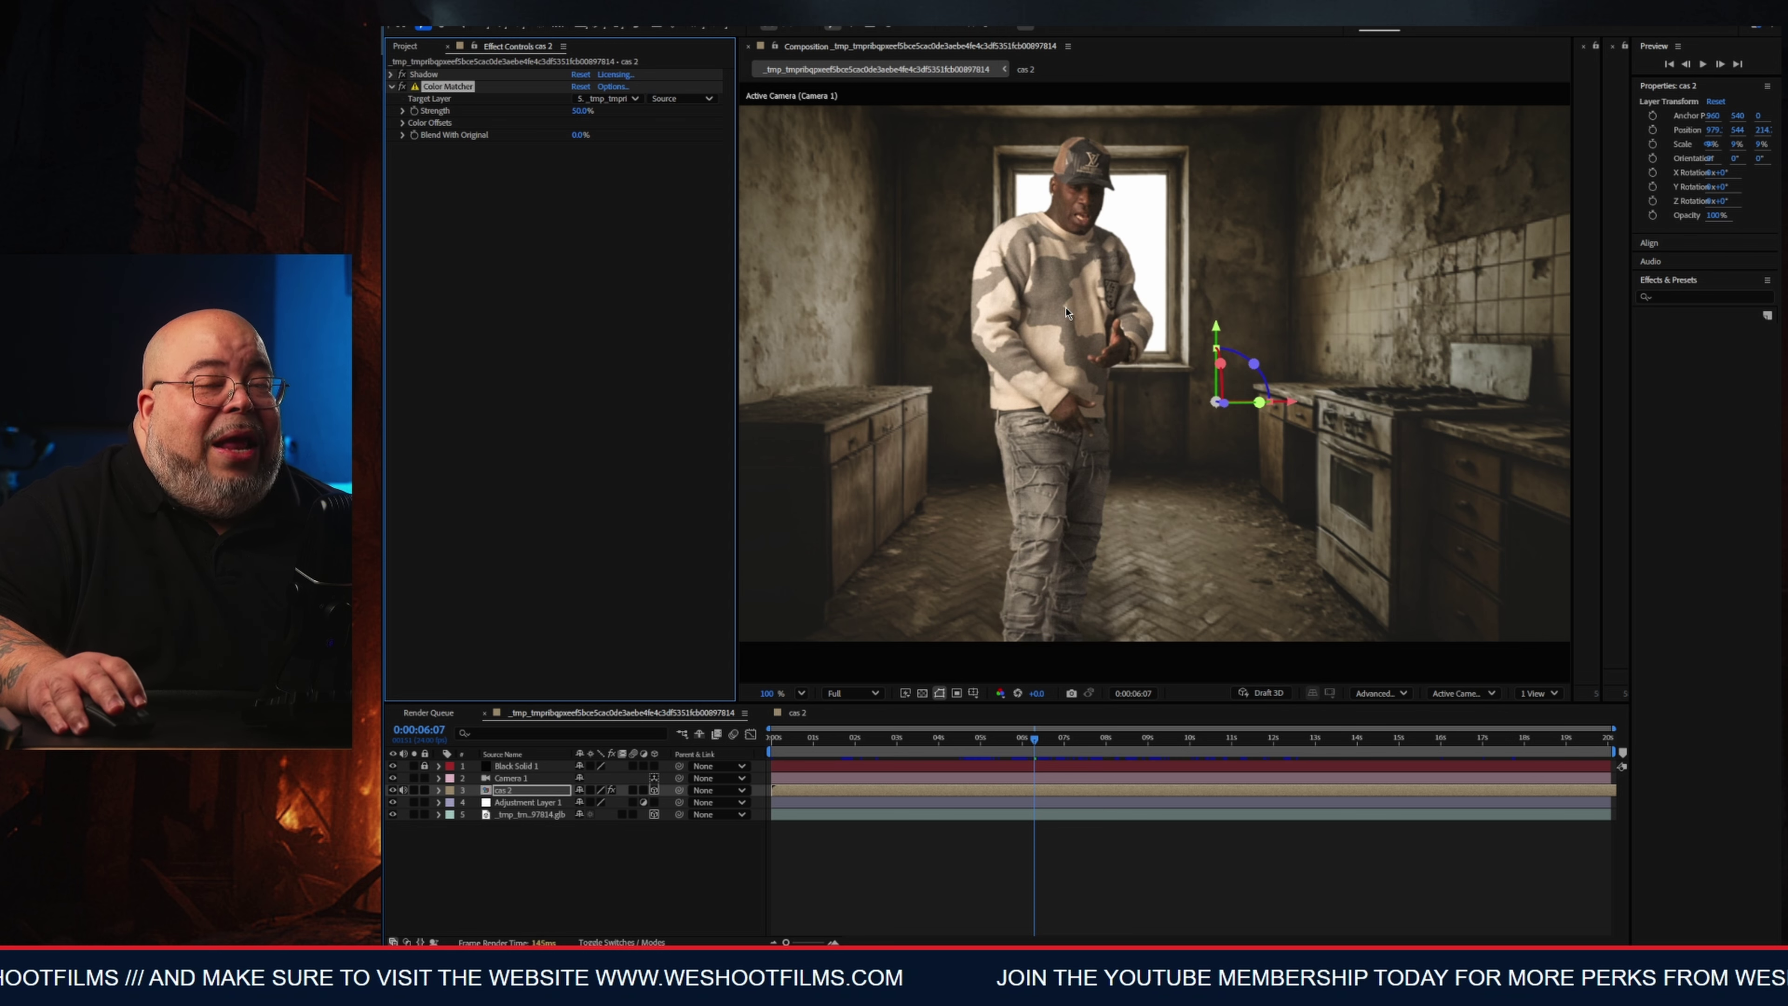
{"action": "left_click", "coordinate": [402, 86]}
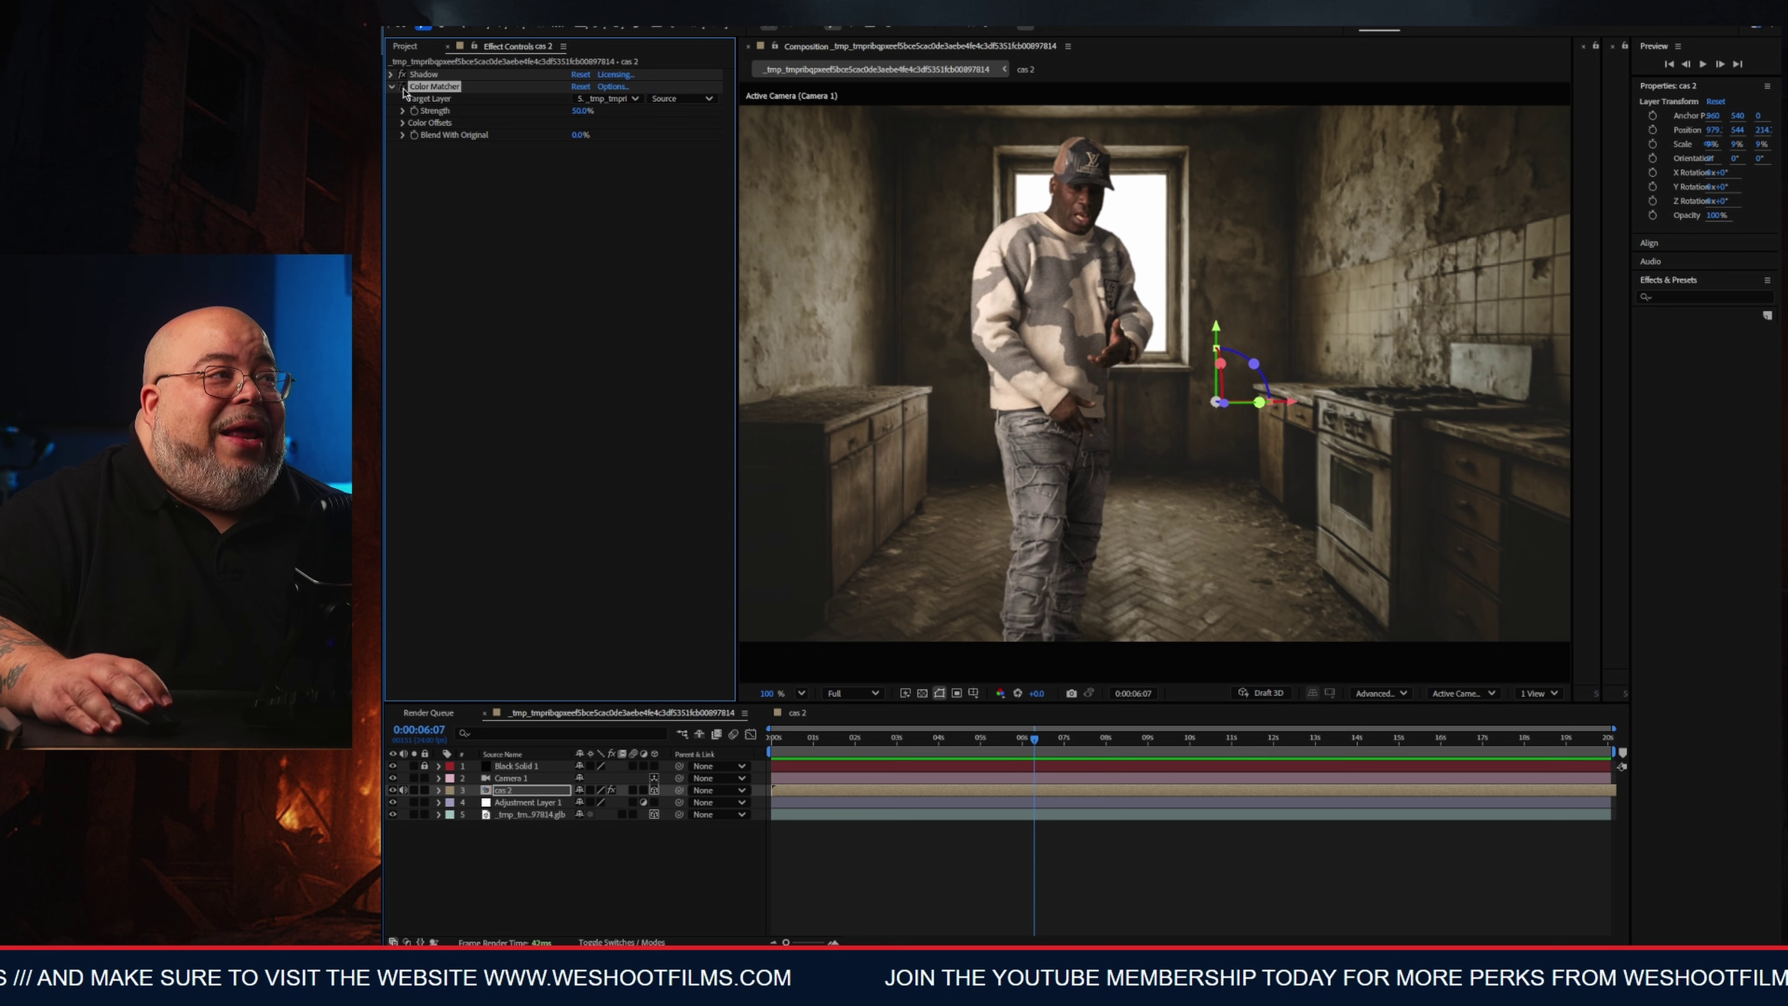
{"action": "left_click", "coordinate": [392, 87]}
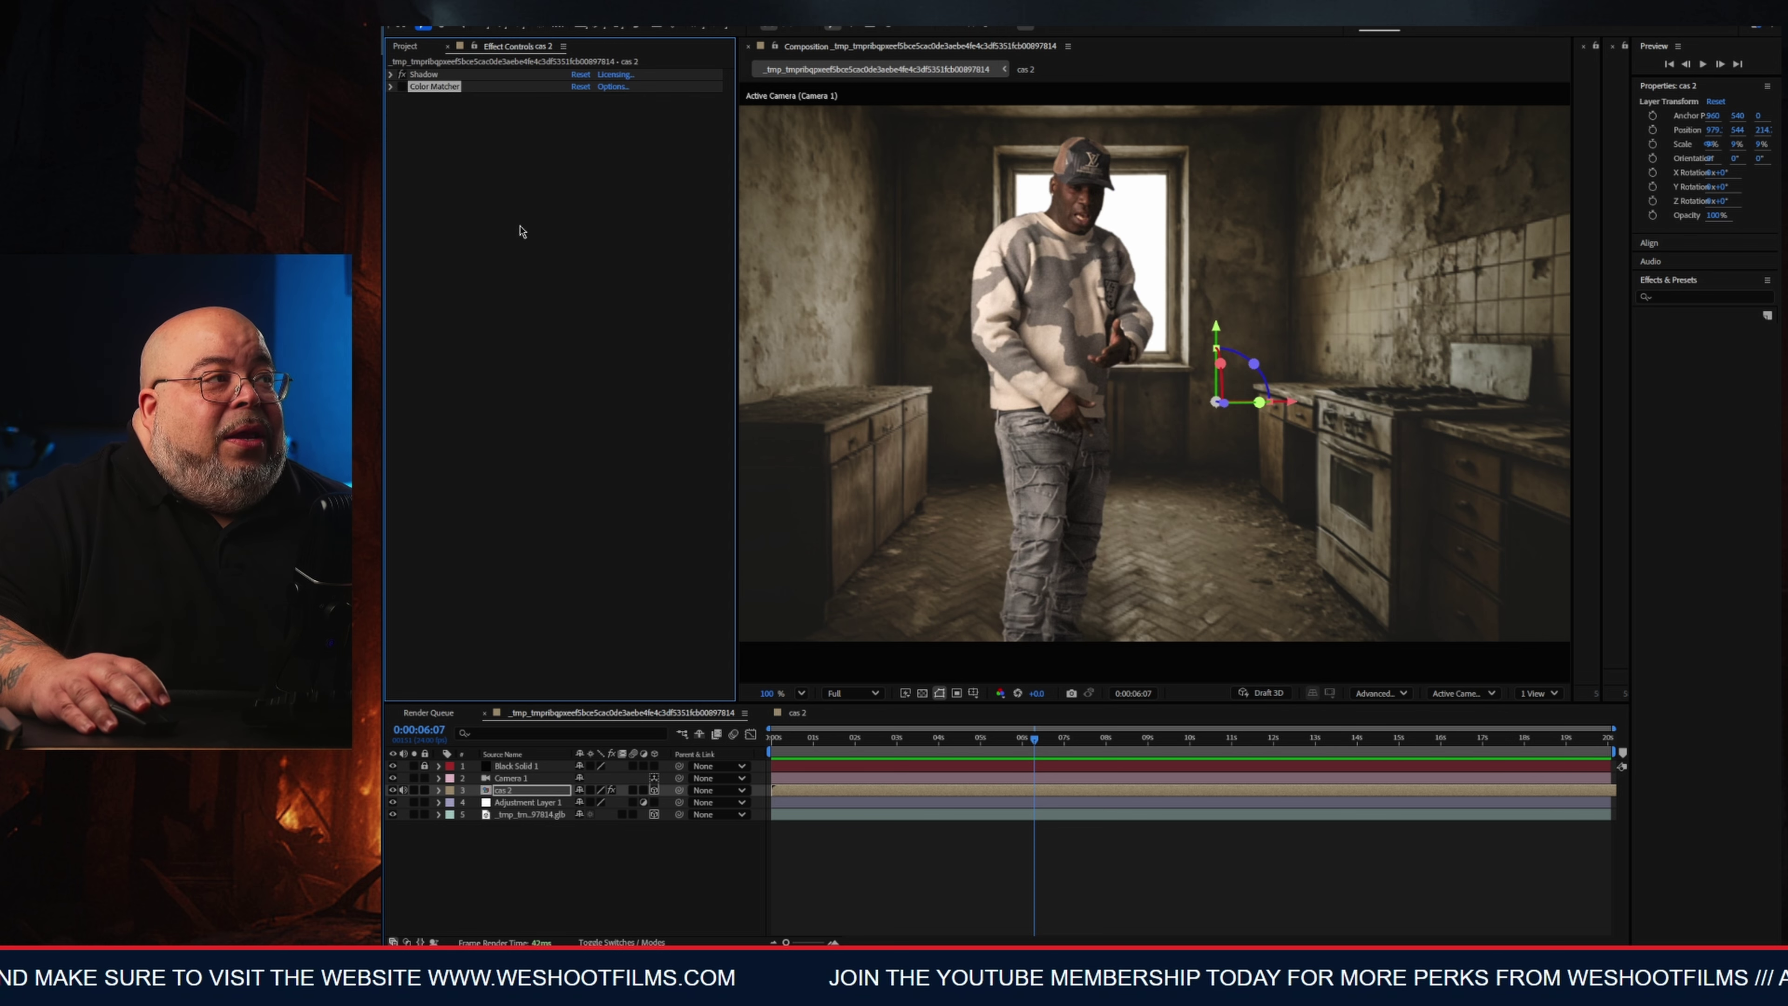
Add a Levels effect to the cas 2 layer.
{"action": "left_click", "coordinate": [505, 792]}
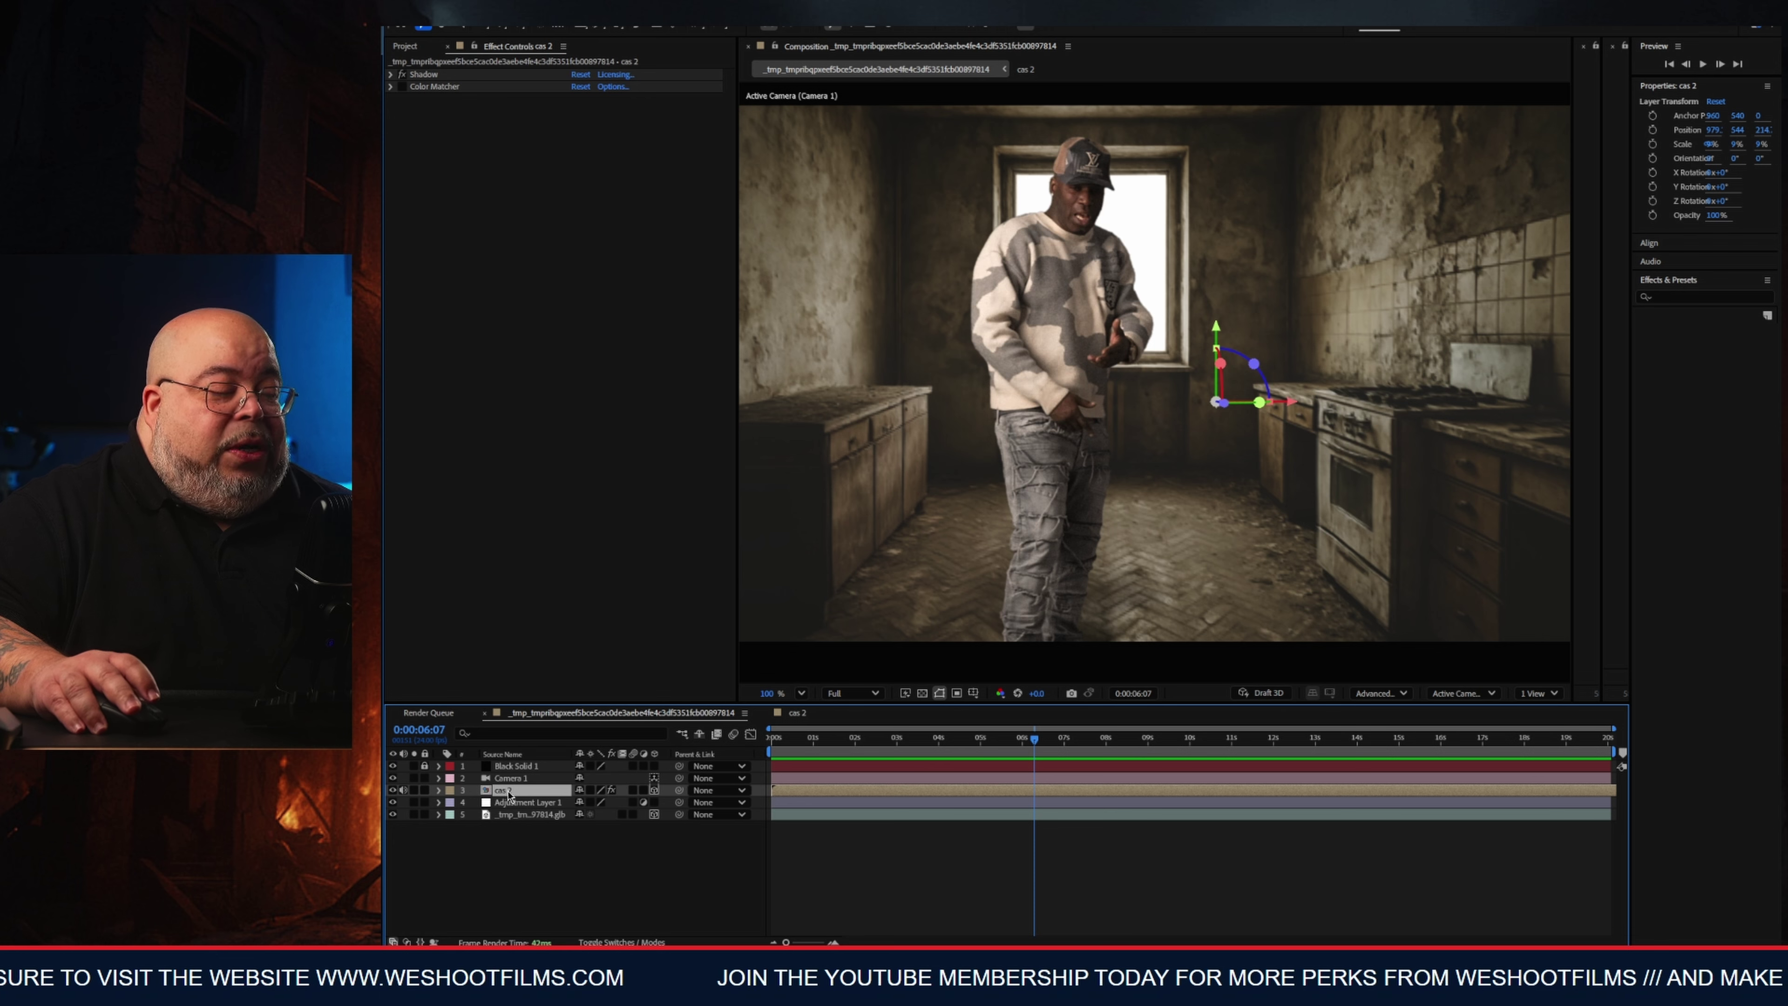
{"action": "key", "text": "ctrl+space"}
{"action": "type", "text": "leve"}
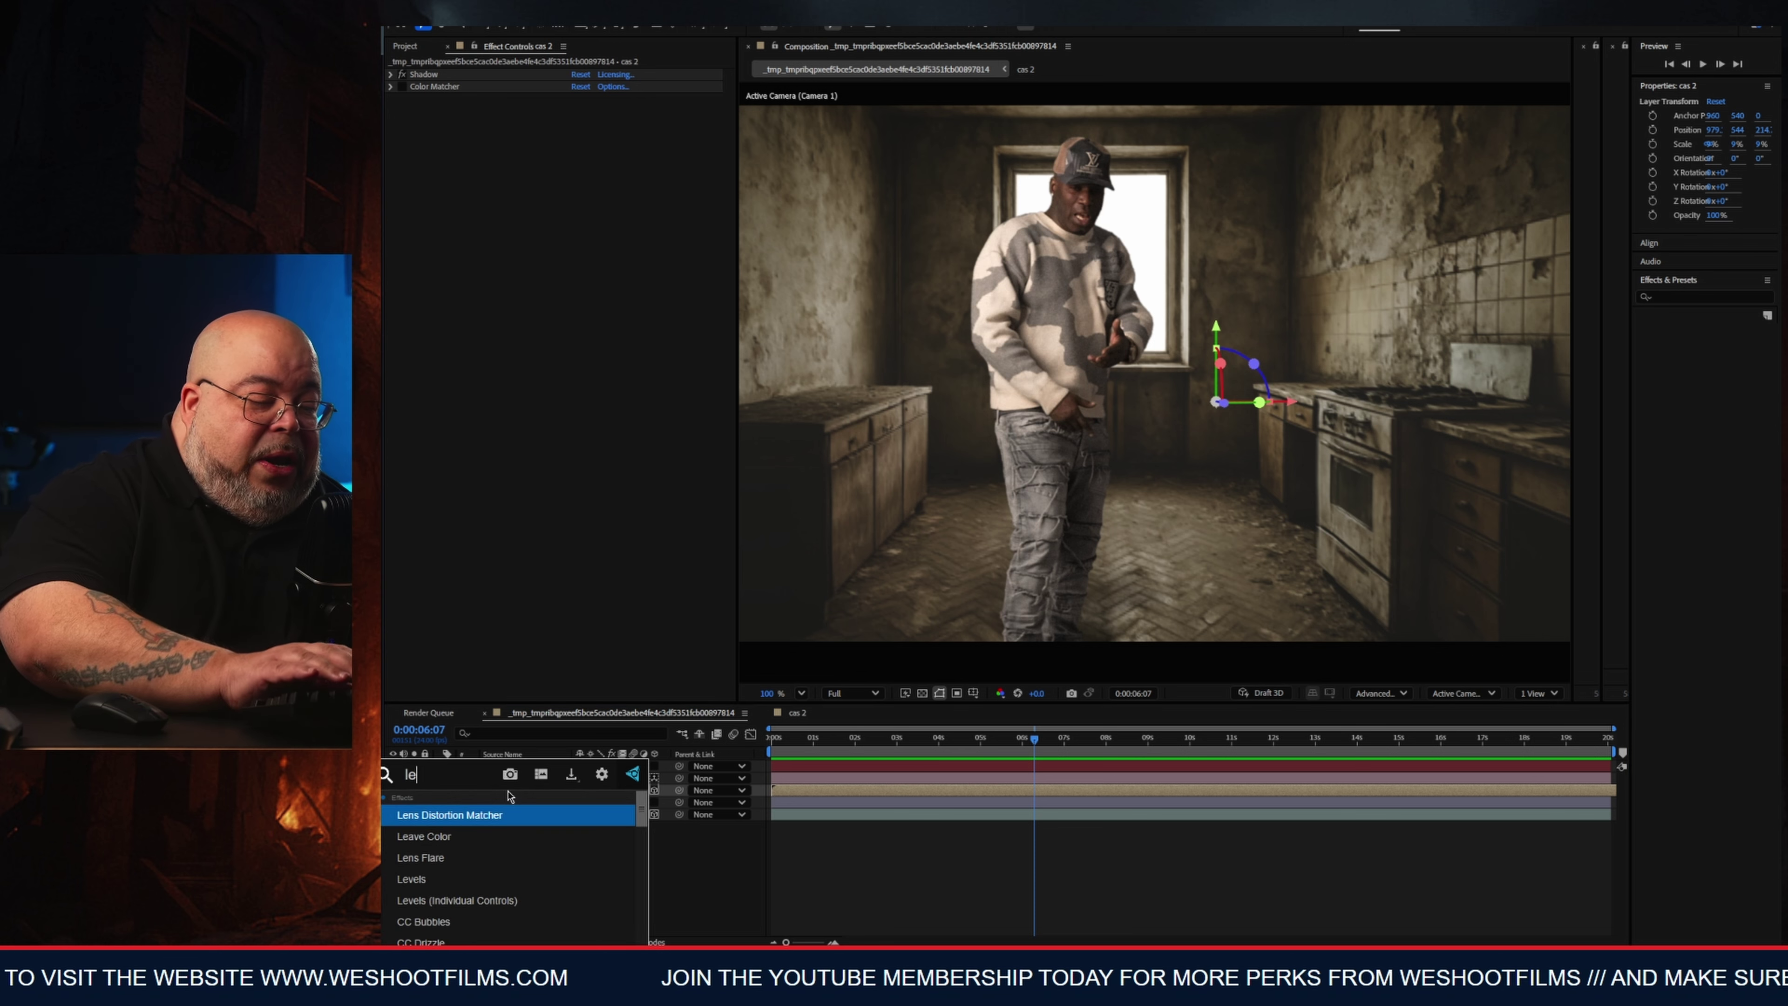
{"action": "left_click", "coordinate": [475, 815]}
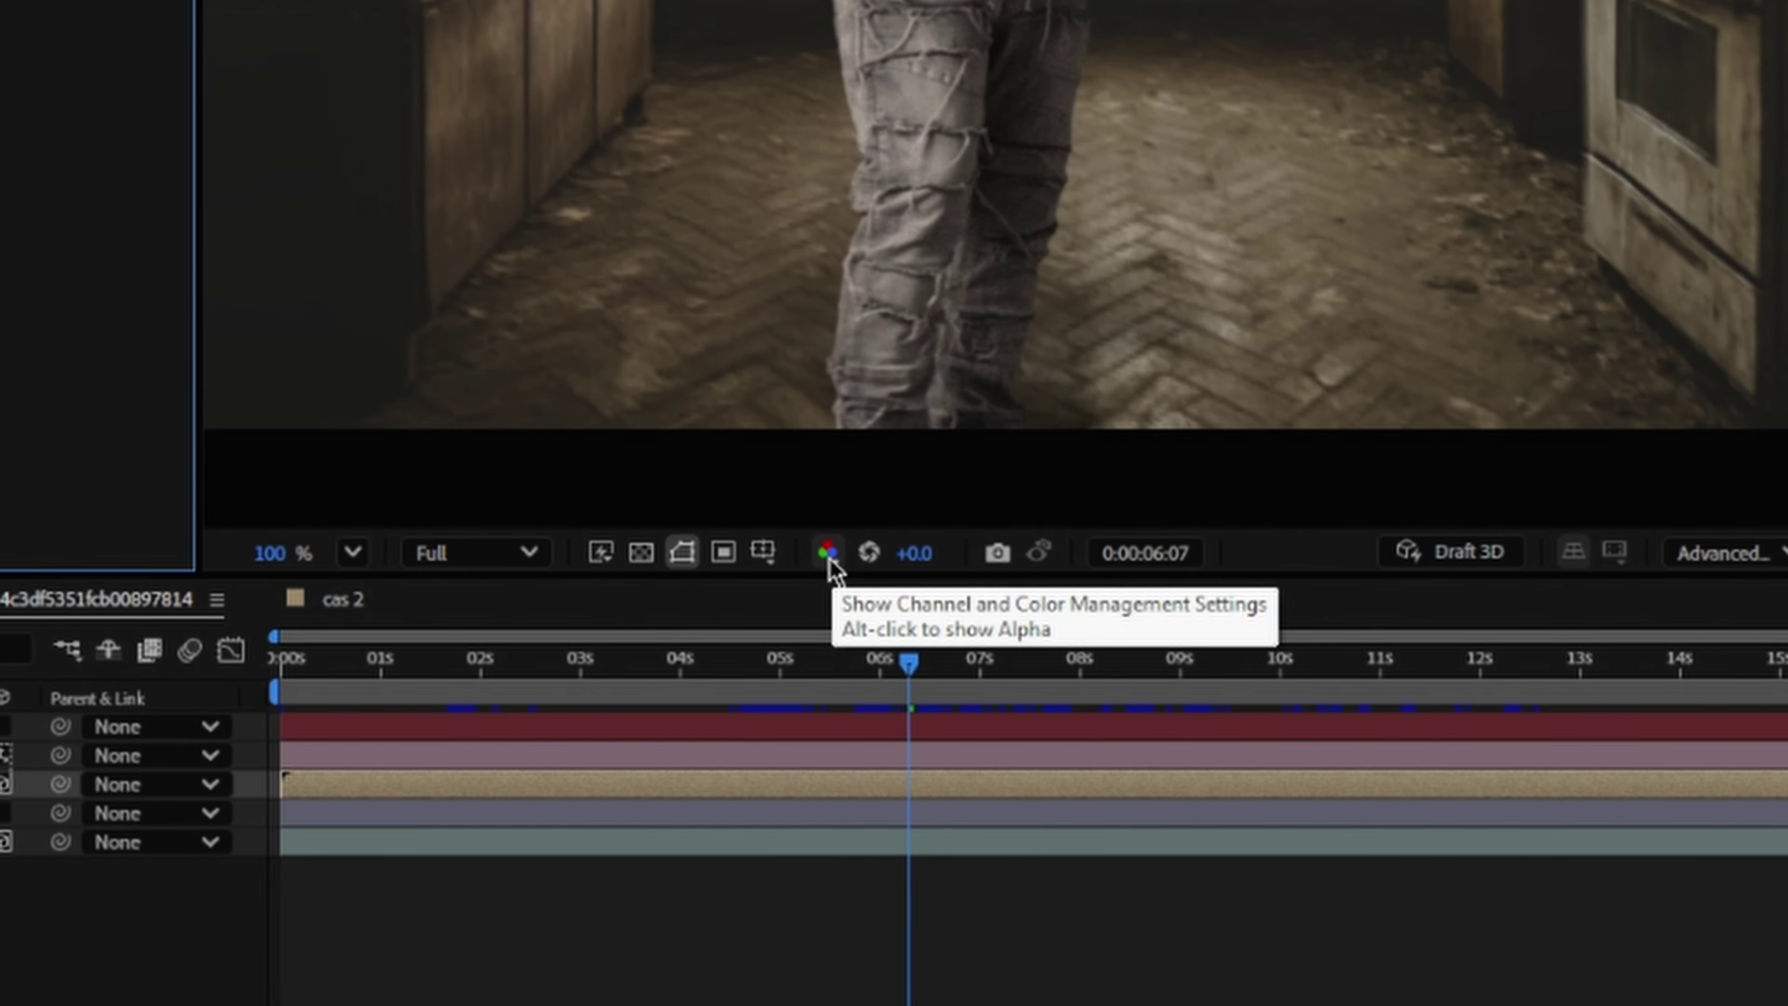
Match the performer to the kitchen in the Red and Green channel views with Levels Gamma at 0.78 and 0.81 respectively.
{"action": "left_click", "coordinate": [830, 557]}
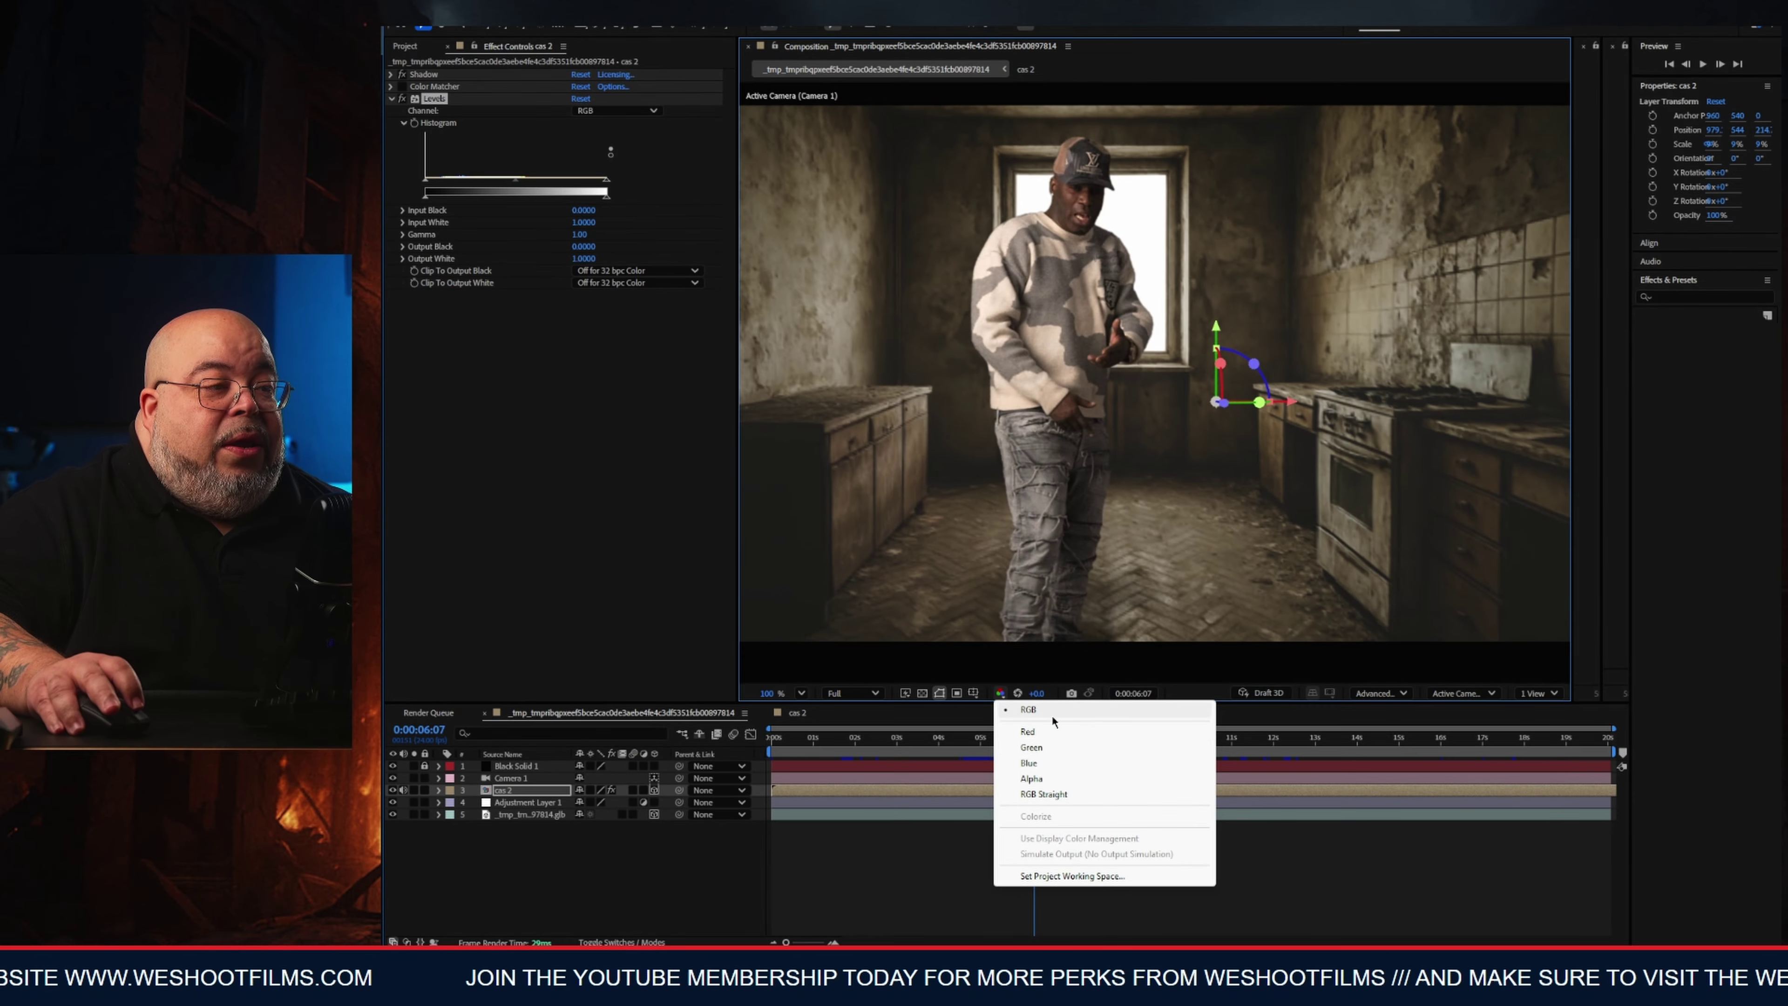
{"action": "left_click", "coordinate": [1034, 731]}
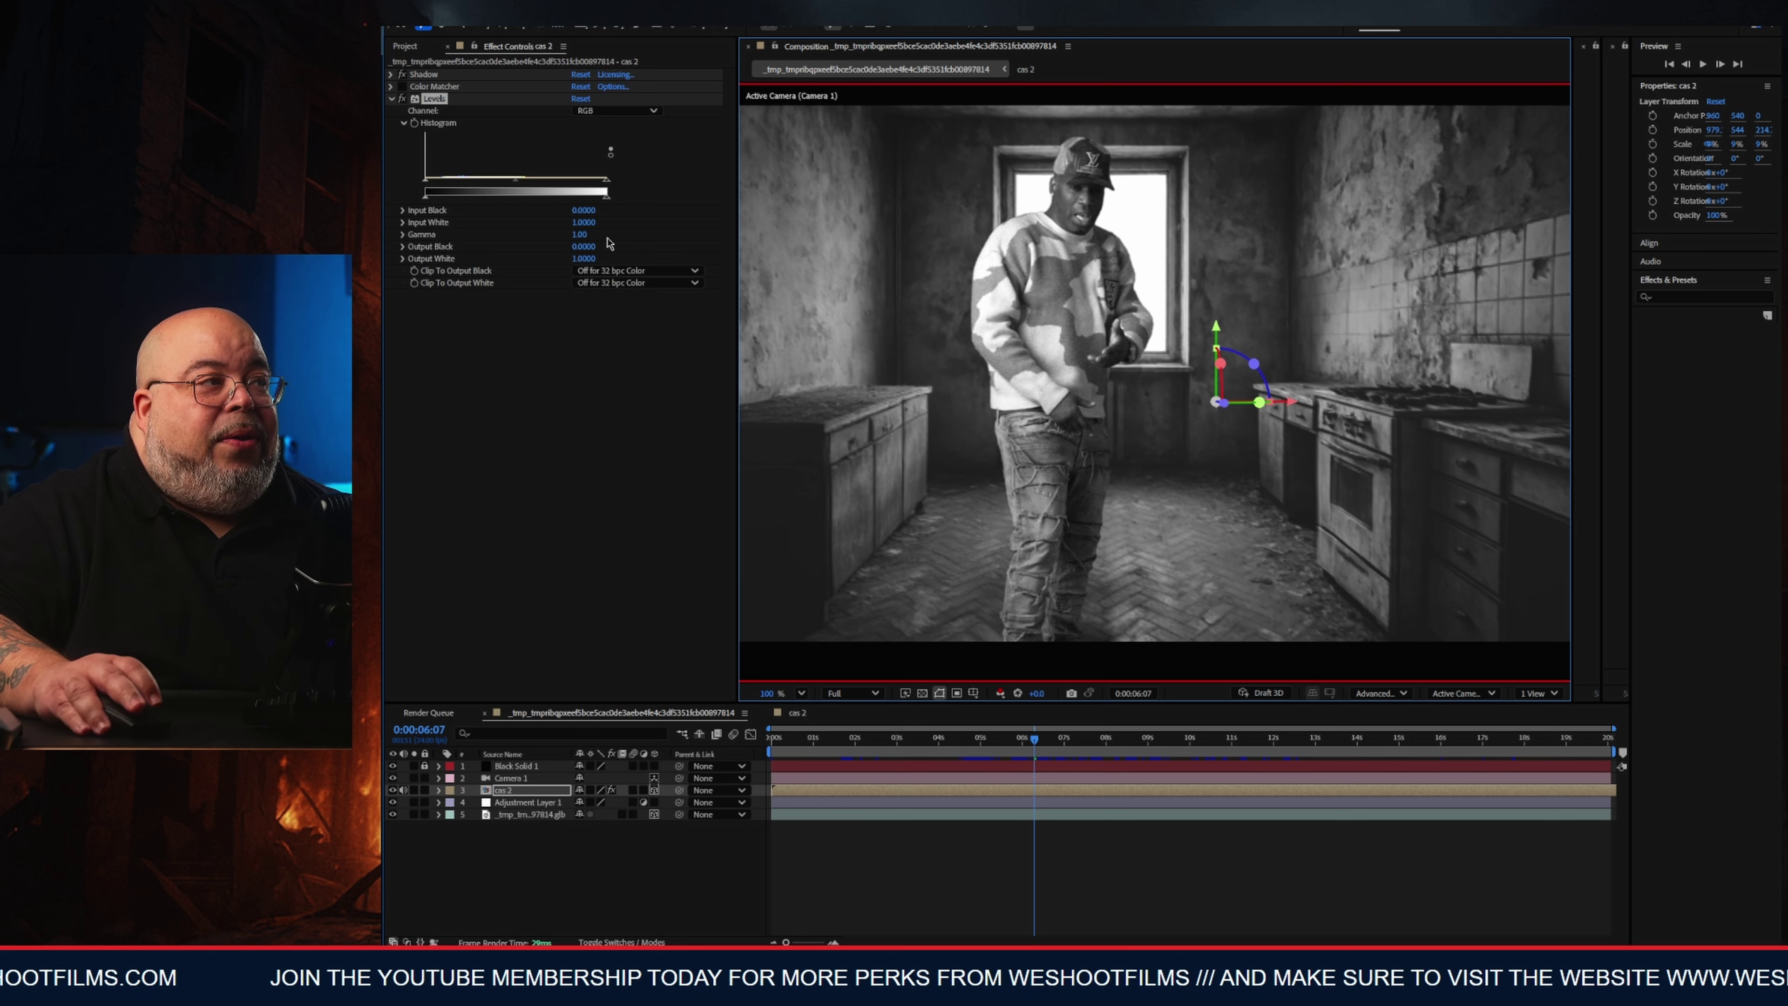
{"action": "left_click_drag", "start_coordinate": [519, 185], "coordinate": [529, 188]}
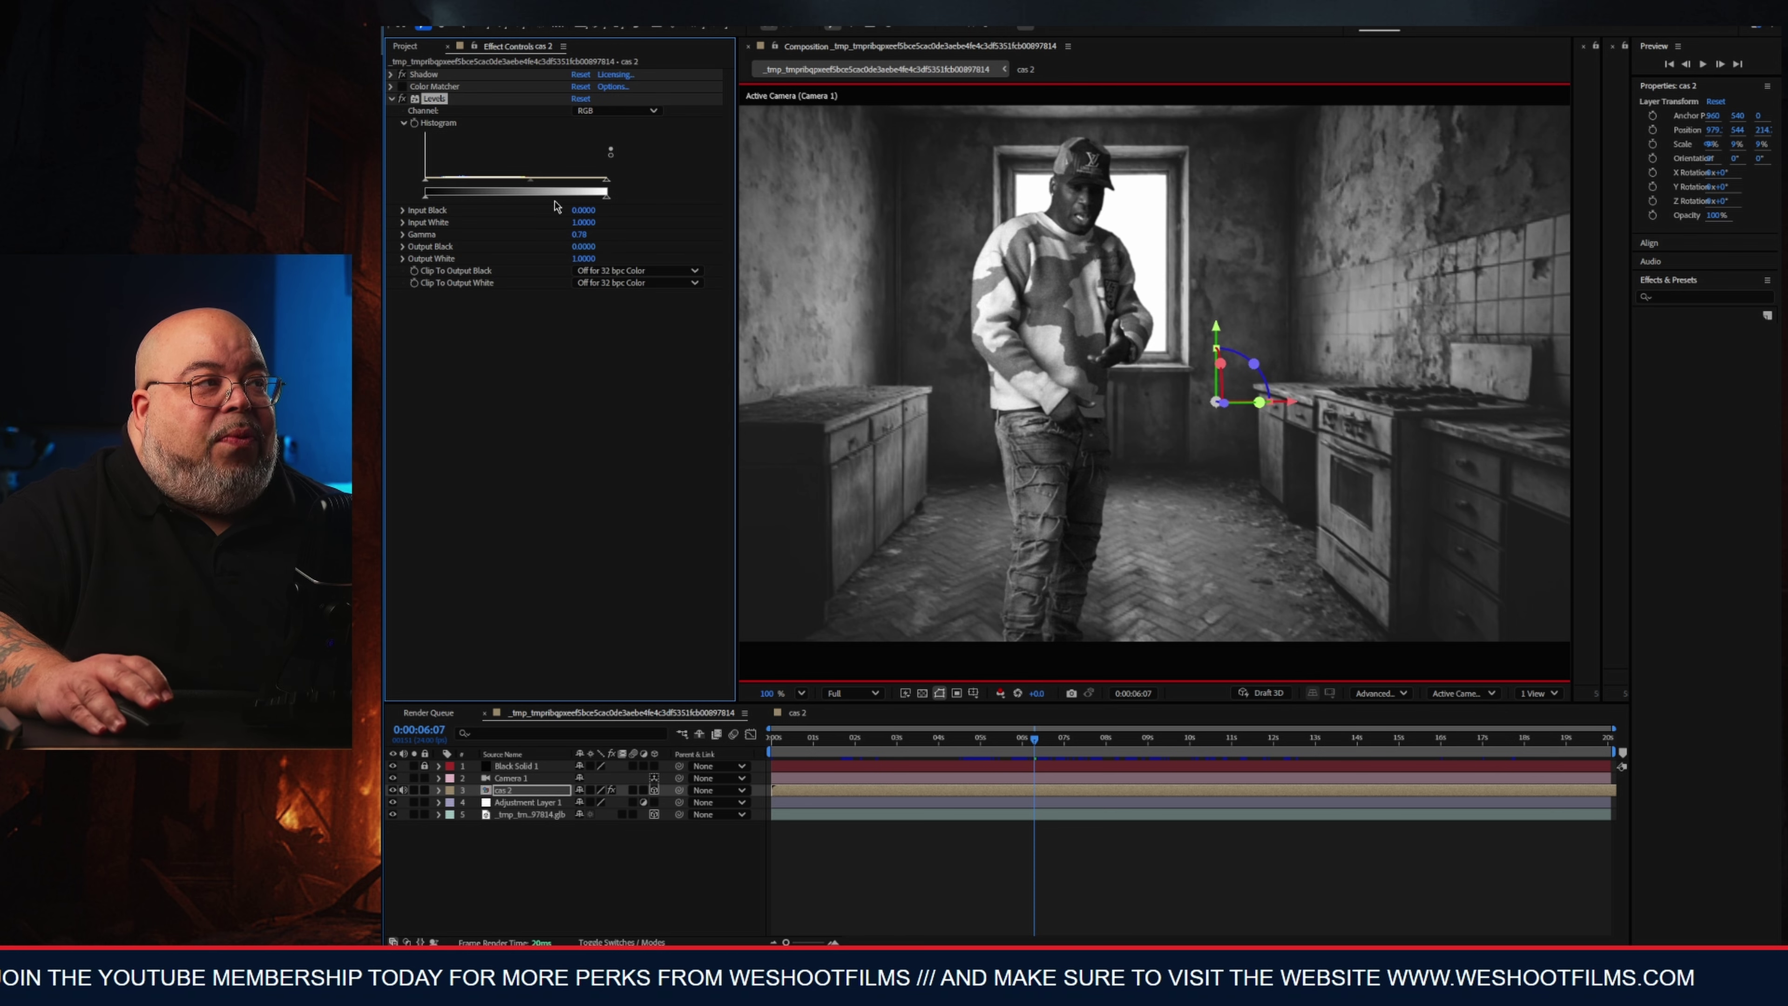
{"action": "mouse_move", "coordinate": [610, 186]}
{"action": "left_mouse_down"}
{"action": "mouse_move", "coordinate": [594, 194]}
{"action": "mouse_move", "coordinate": [610, 194]}
{"action": "left_mouse_up"}
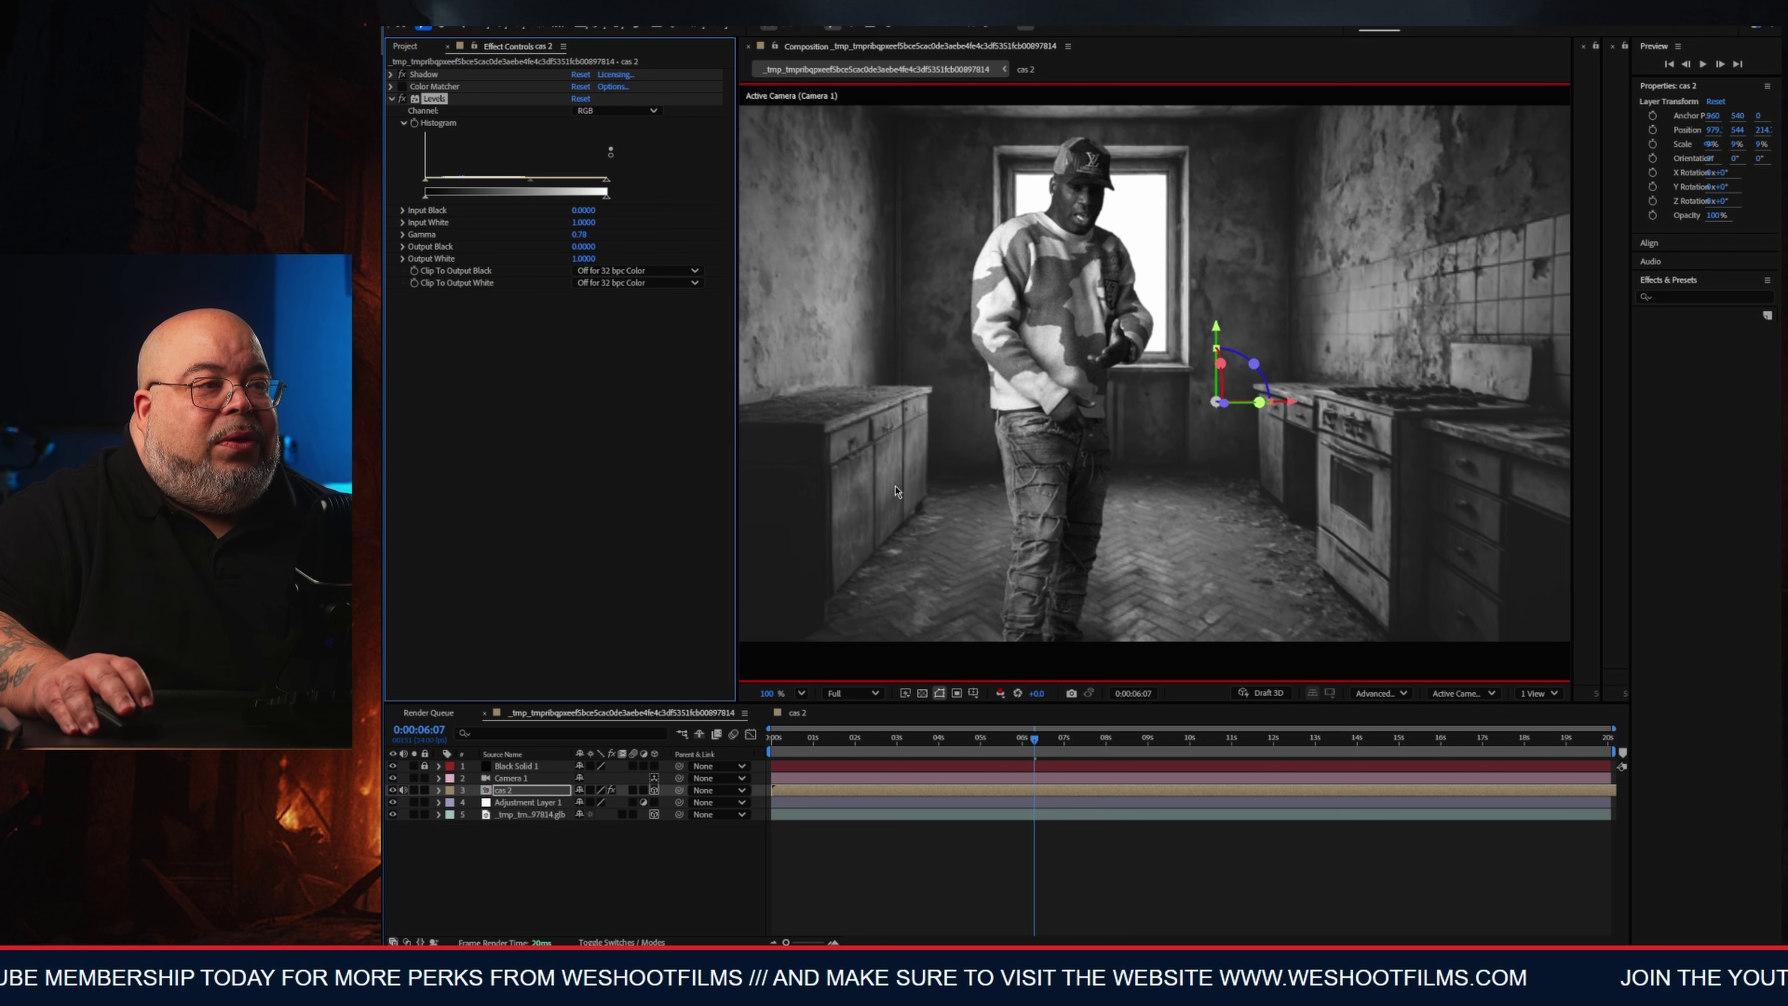
{"action": "left_click", "coordinate": [1000, 693]}
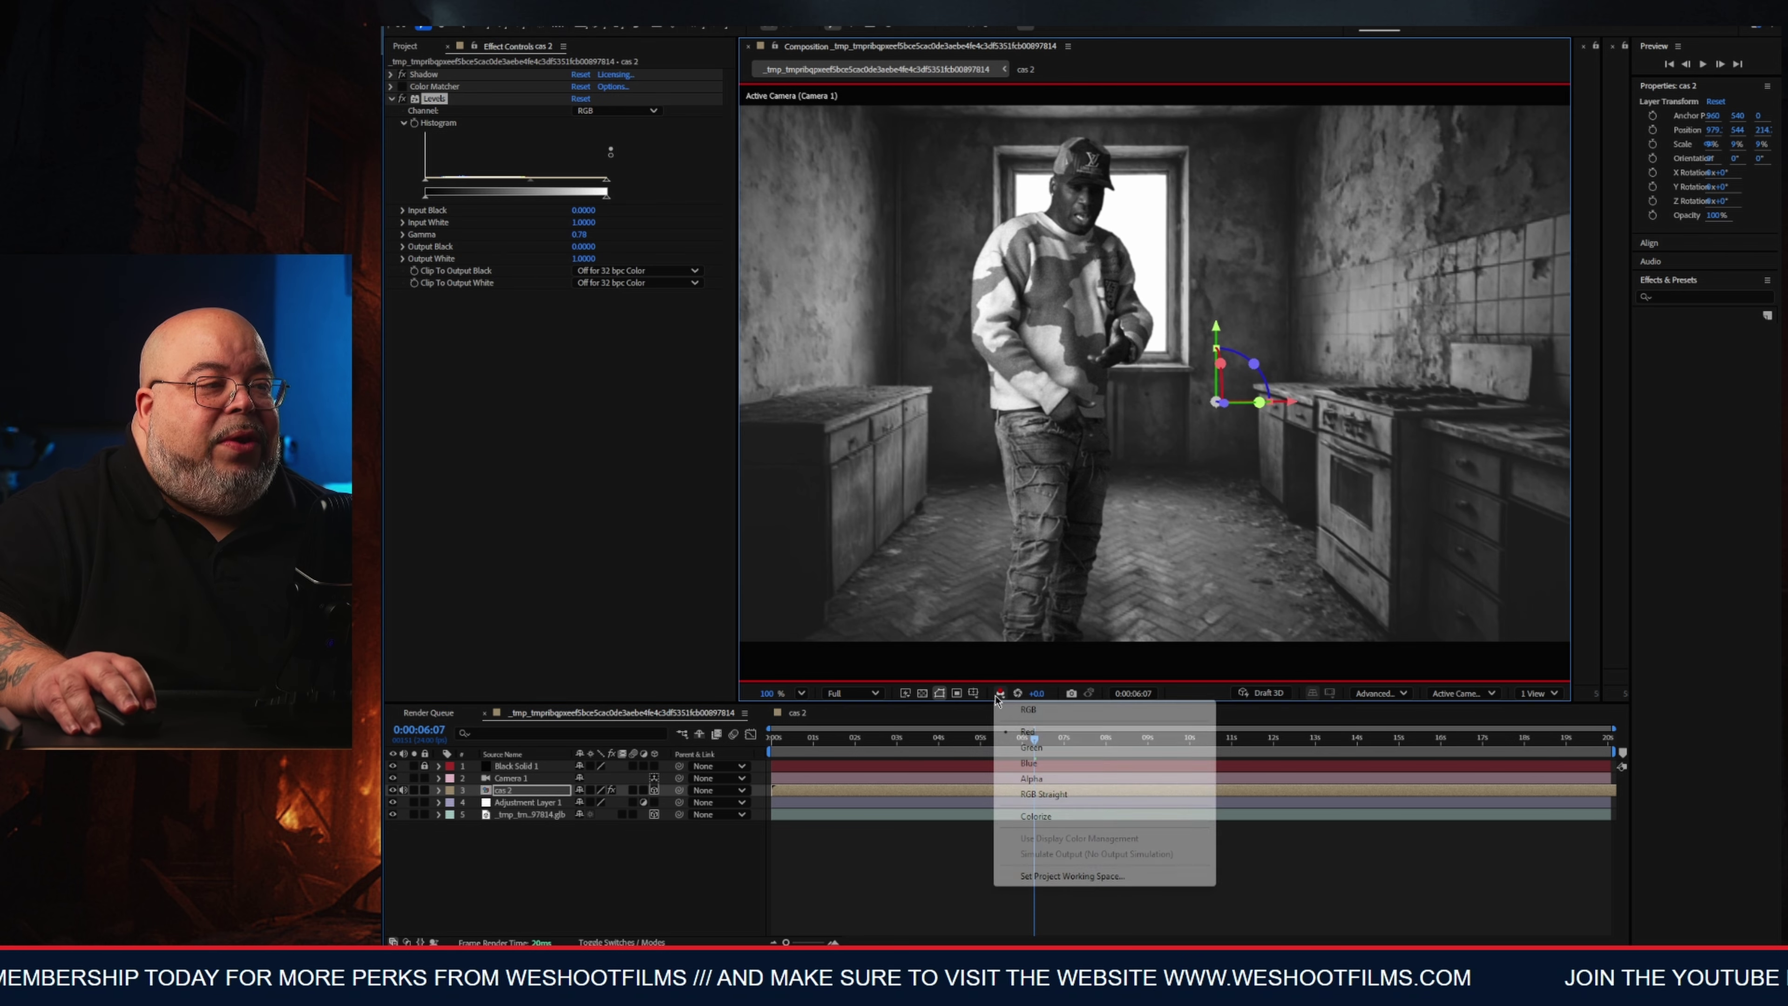
{"action": "left_click", "coordinate": [1033, 749]}
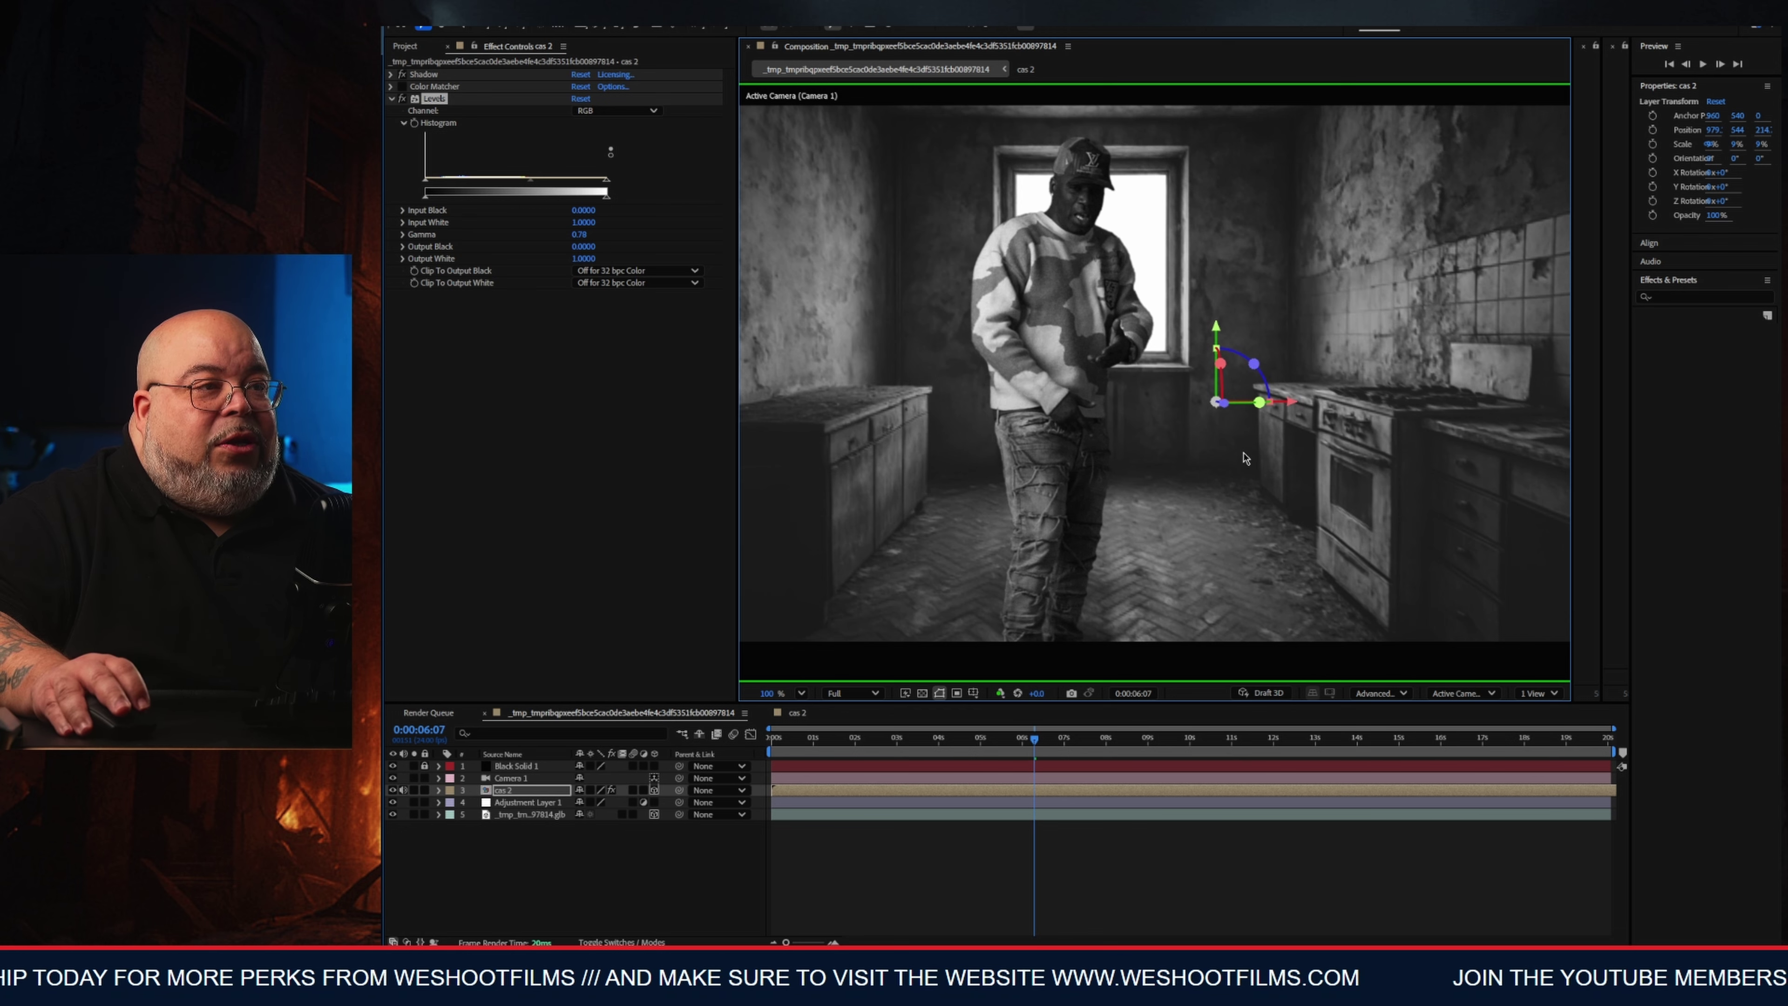
{"action": "mouse_move", "coordinate": [531, 183]}
{"action": "left_mouse_down"}
{"action": "mouse_move", "coordinate": [509, 190]}
{"action": "mouse_move", "coordinate": [528, 185]}
{"action": "left_mouse_up"}
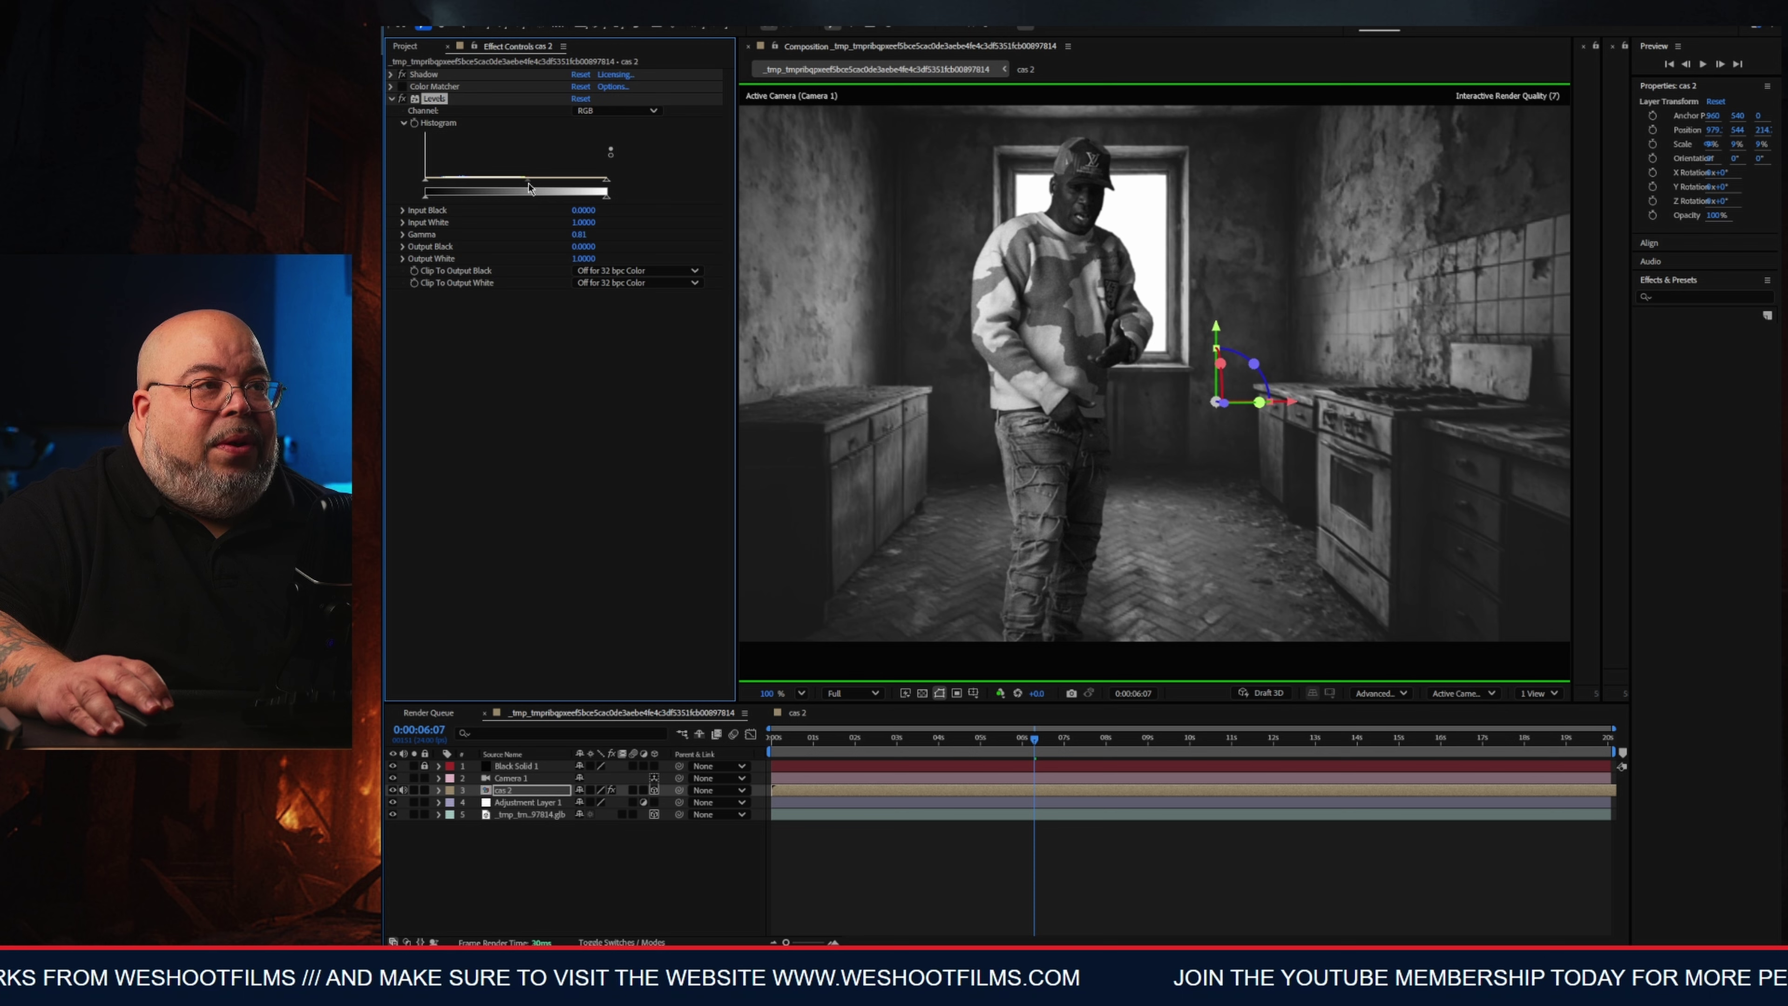
View the Blue channel and adjust the cas 2 Levels to Gamma about 0.73 and Output Black about 0.0196.
{"action": "left_click", "coordinate": [1000, 693]}
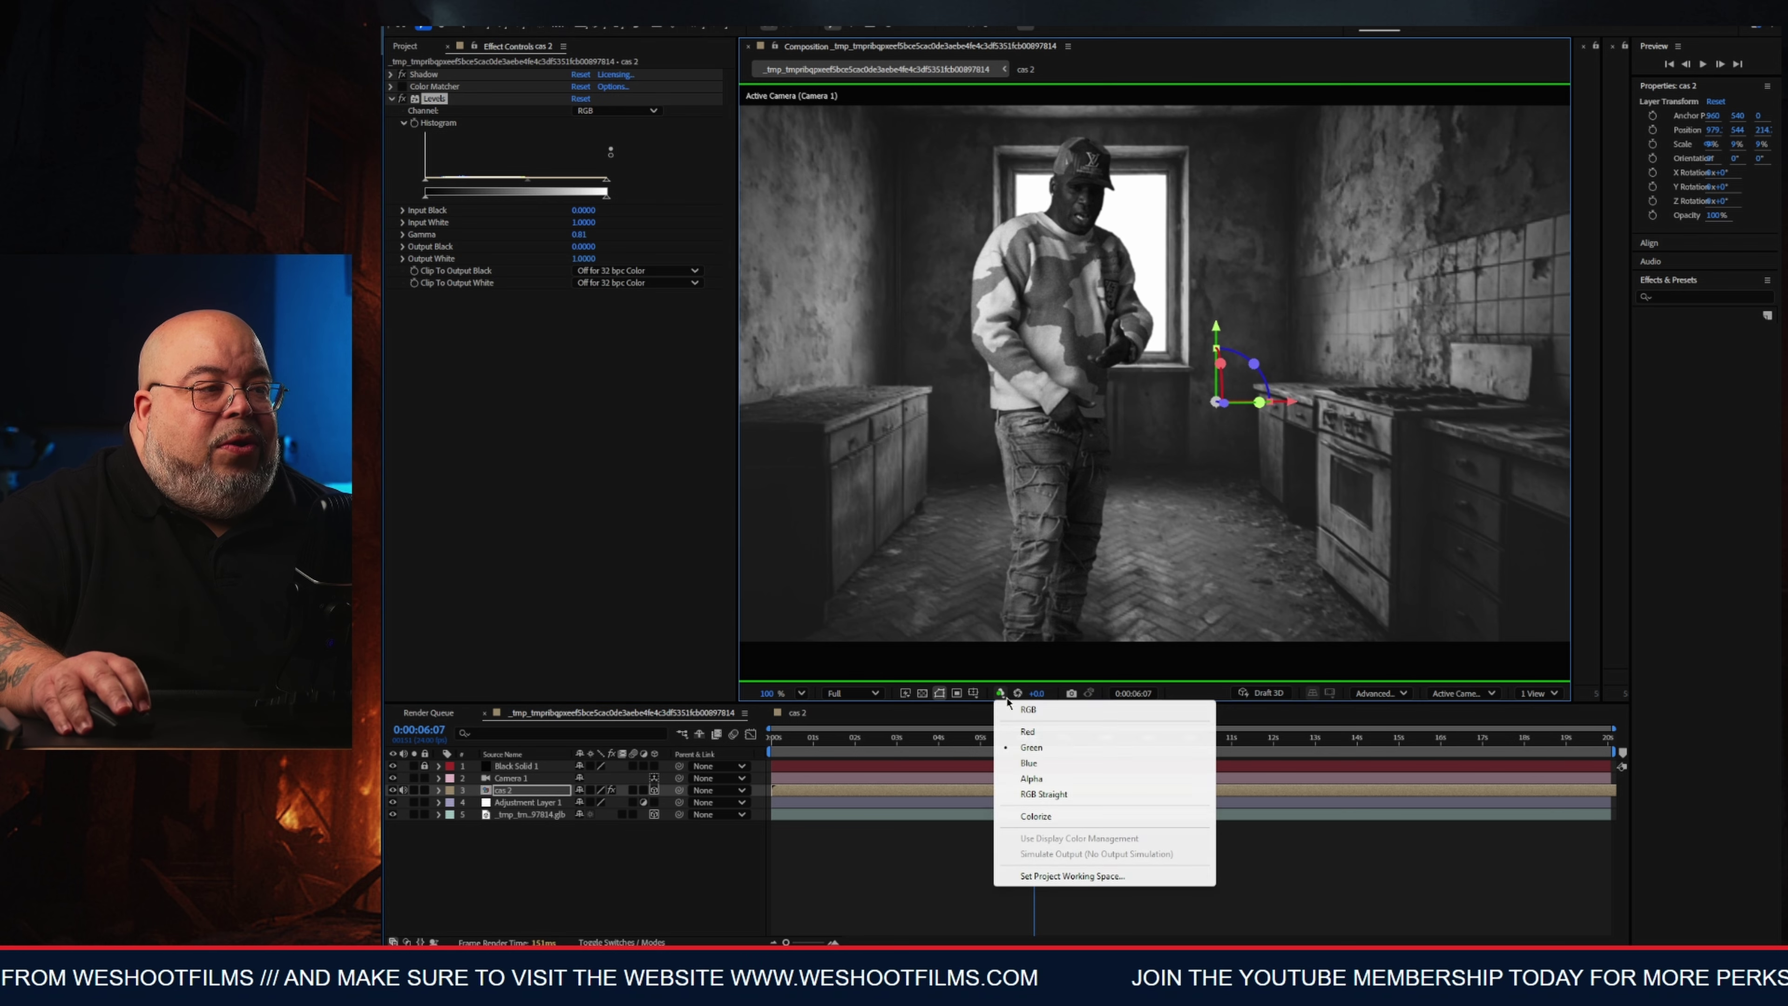
{"action": "left_click", "coordinate": [1038, 765]}
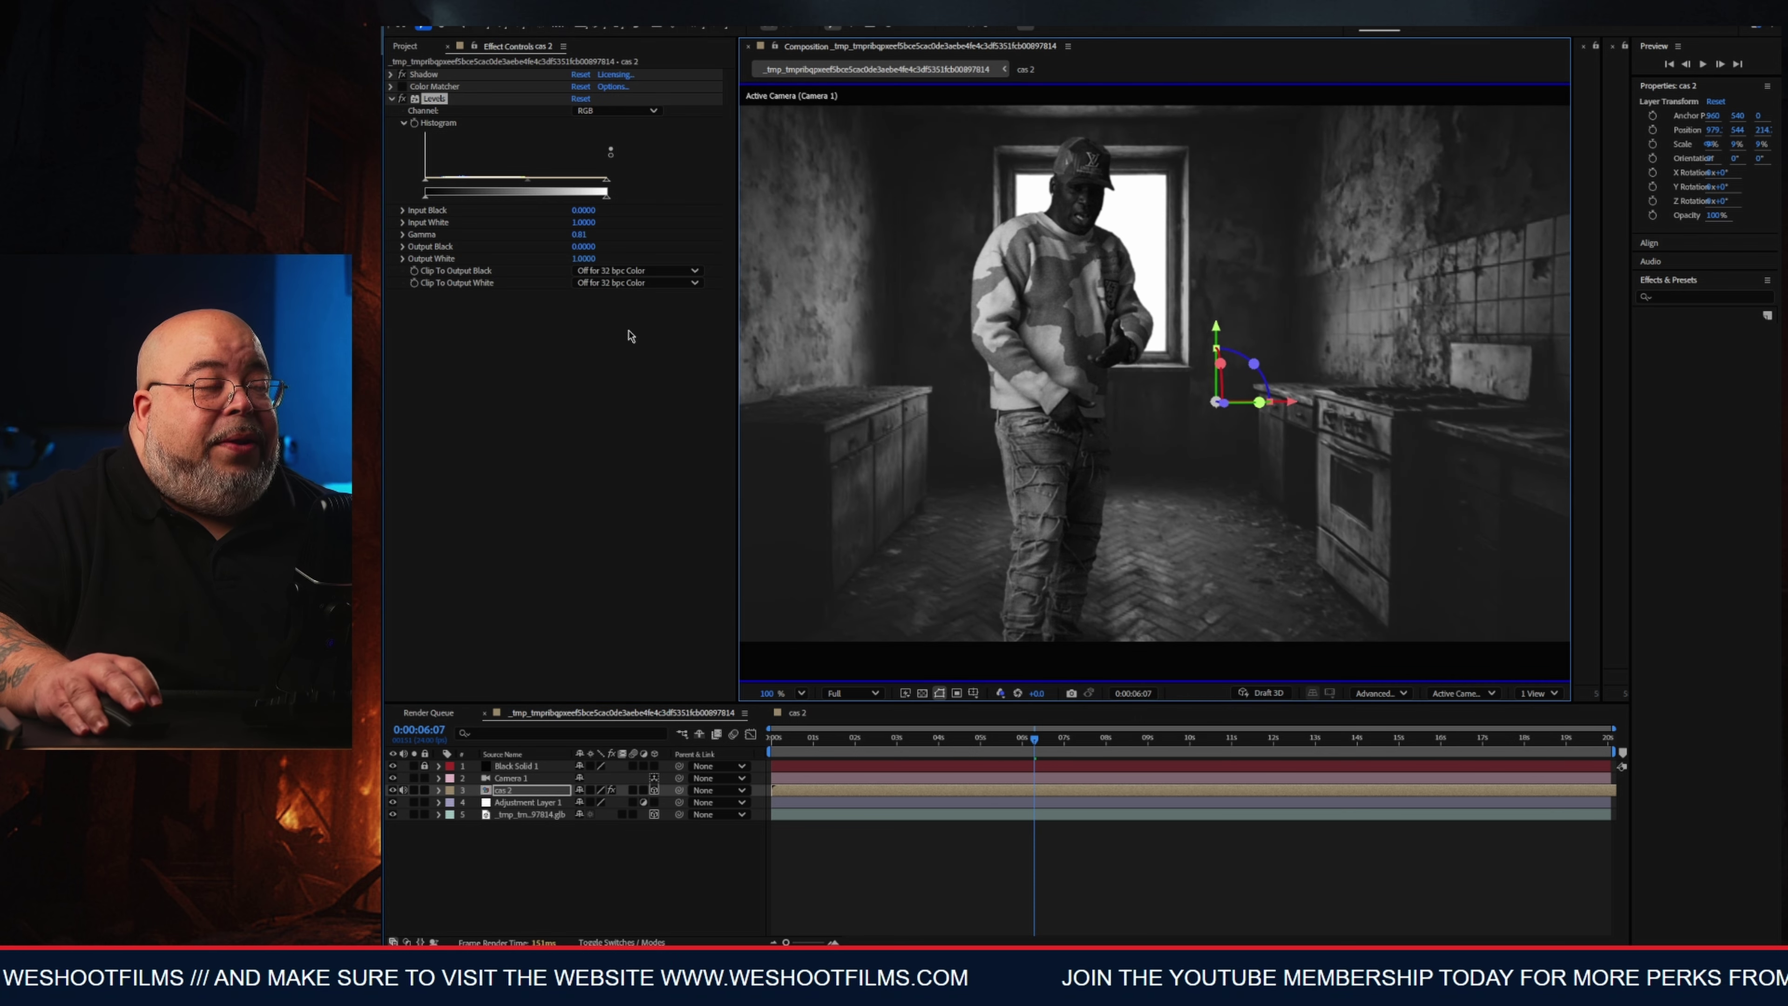
{"action": "left_click_drag", "start_coordinate": [531, 184], "coordinate": [531, 187]}
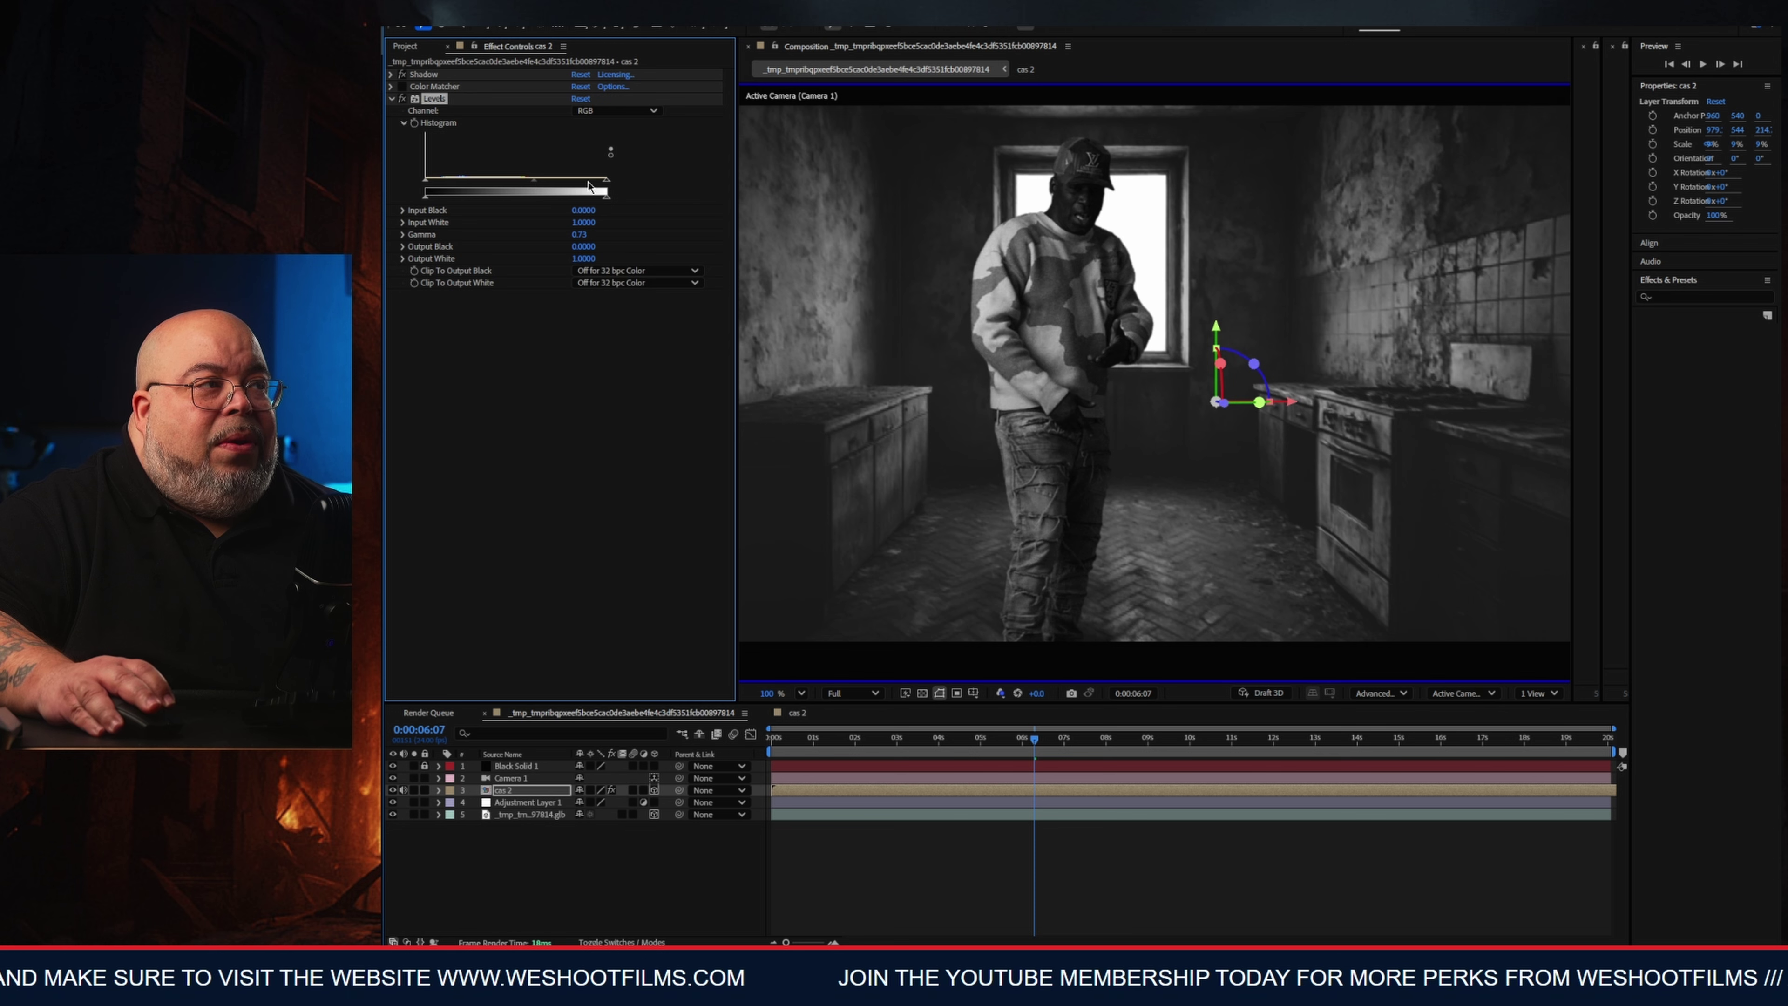
{"action": "mouse_move", "coordinate": [607, 185]}
{"action": "left_mouse_down"}
{"action": "mouse_move", "coordinate": [586, 186]}
{"action": "mouse_move", "coordinate": [606, 186]}
{"action": "left_mouse_up"}
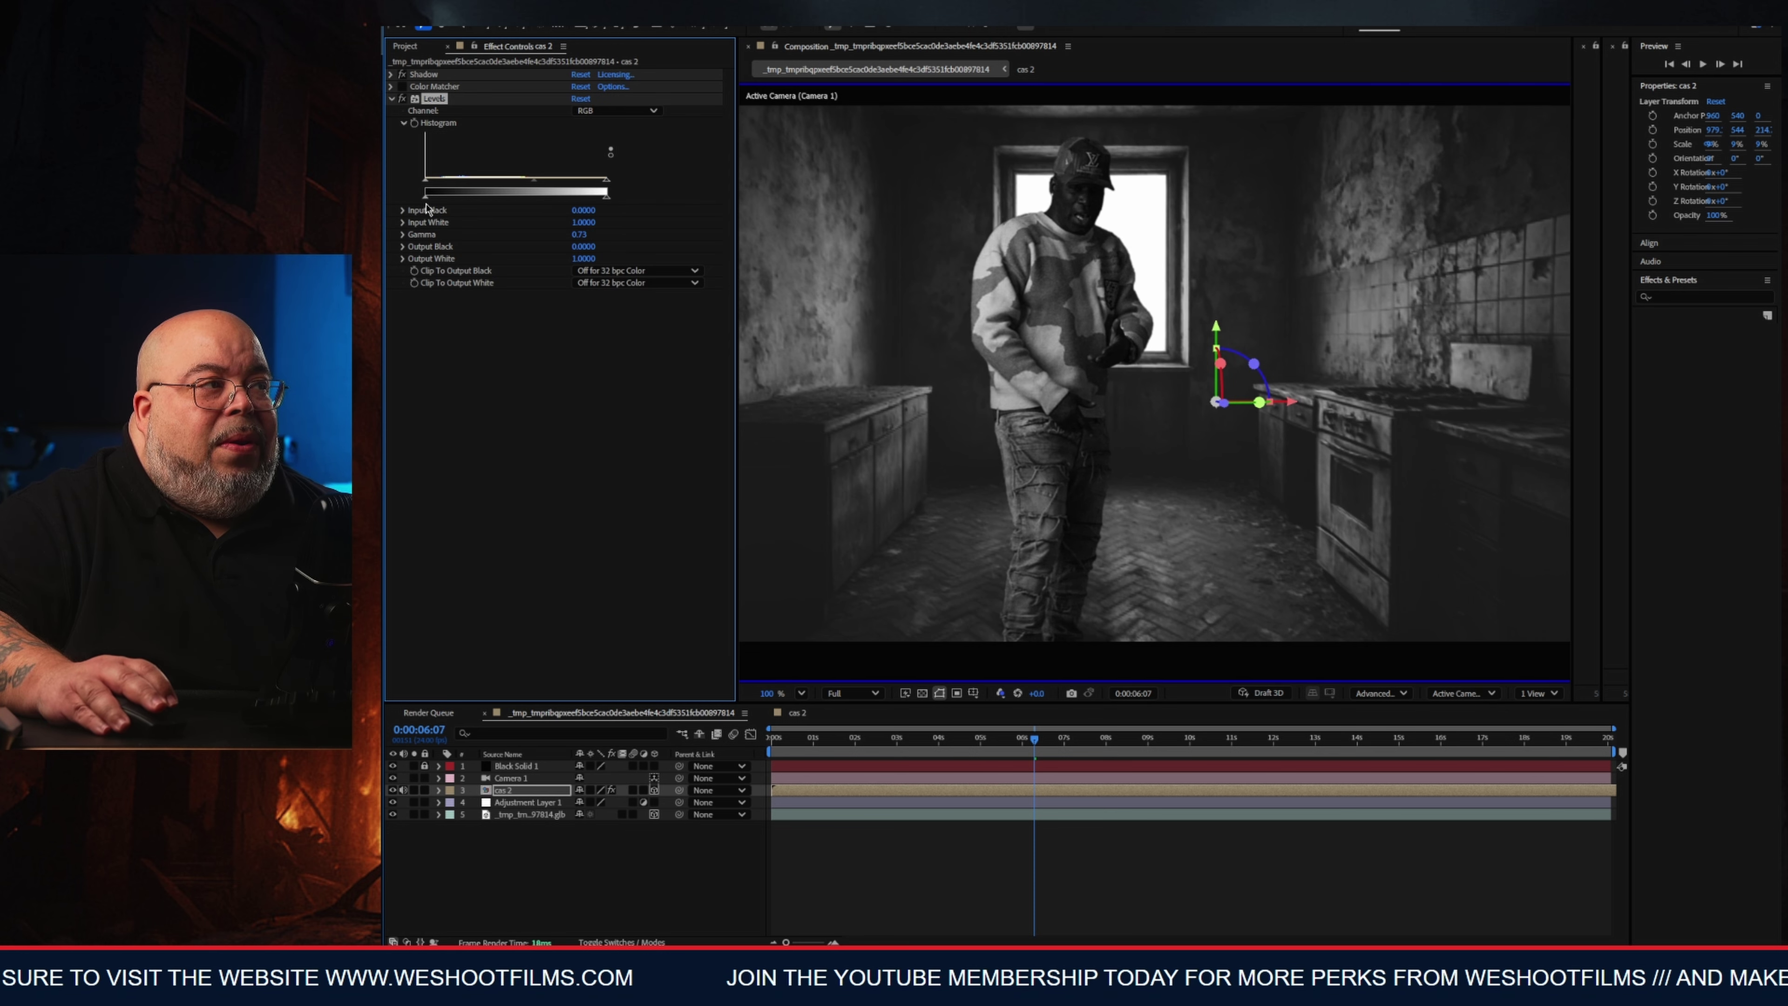
{"action": "mouse_move", "coordinate": [427, 197]}
{"action": "left_mouse_down"}
{"action": "mouse_move", "coordinate": [445, 199]}
{"action": "mouse_move", "coordinate": [431, 202]}
{"action": "left_mouse_up"}
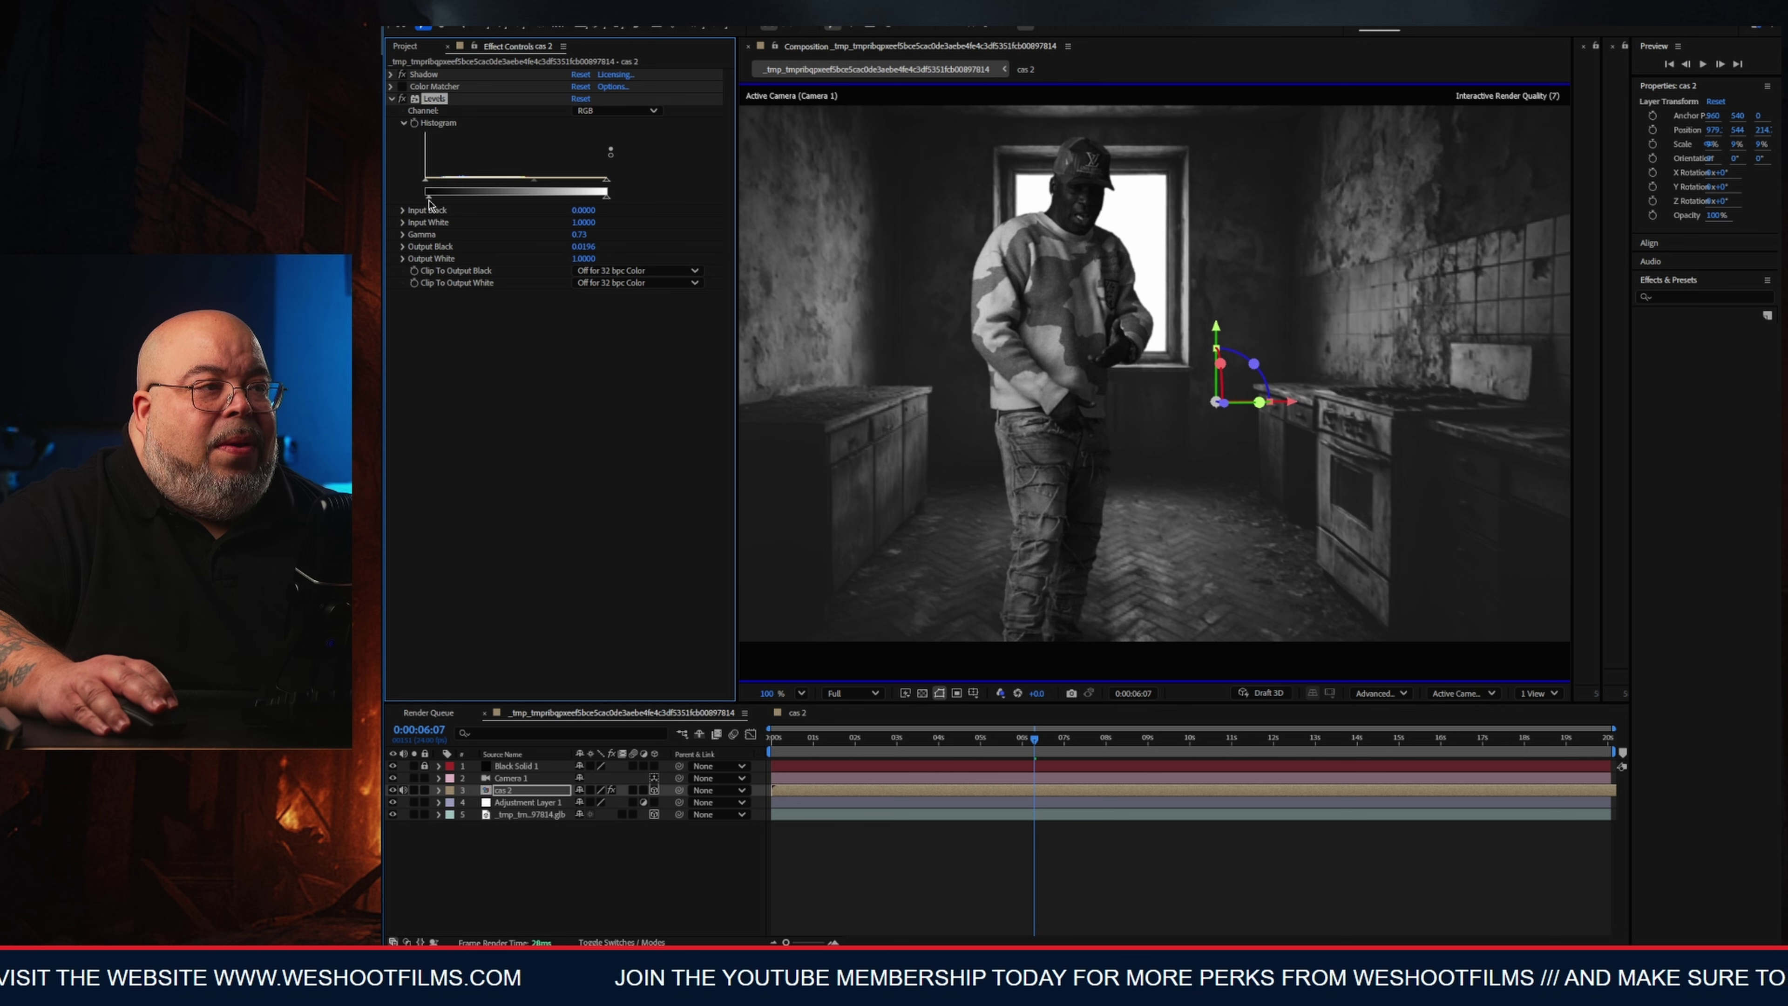
Set the cas 2 Levels Output Black to 0.0392 and return the composition view to full RGB.
{"action": "left_click_drag", "start_coordinate": [430, 202], "coordinate": [427, 203]}
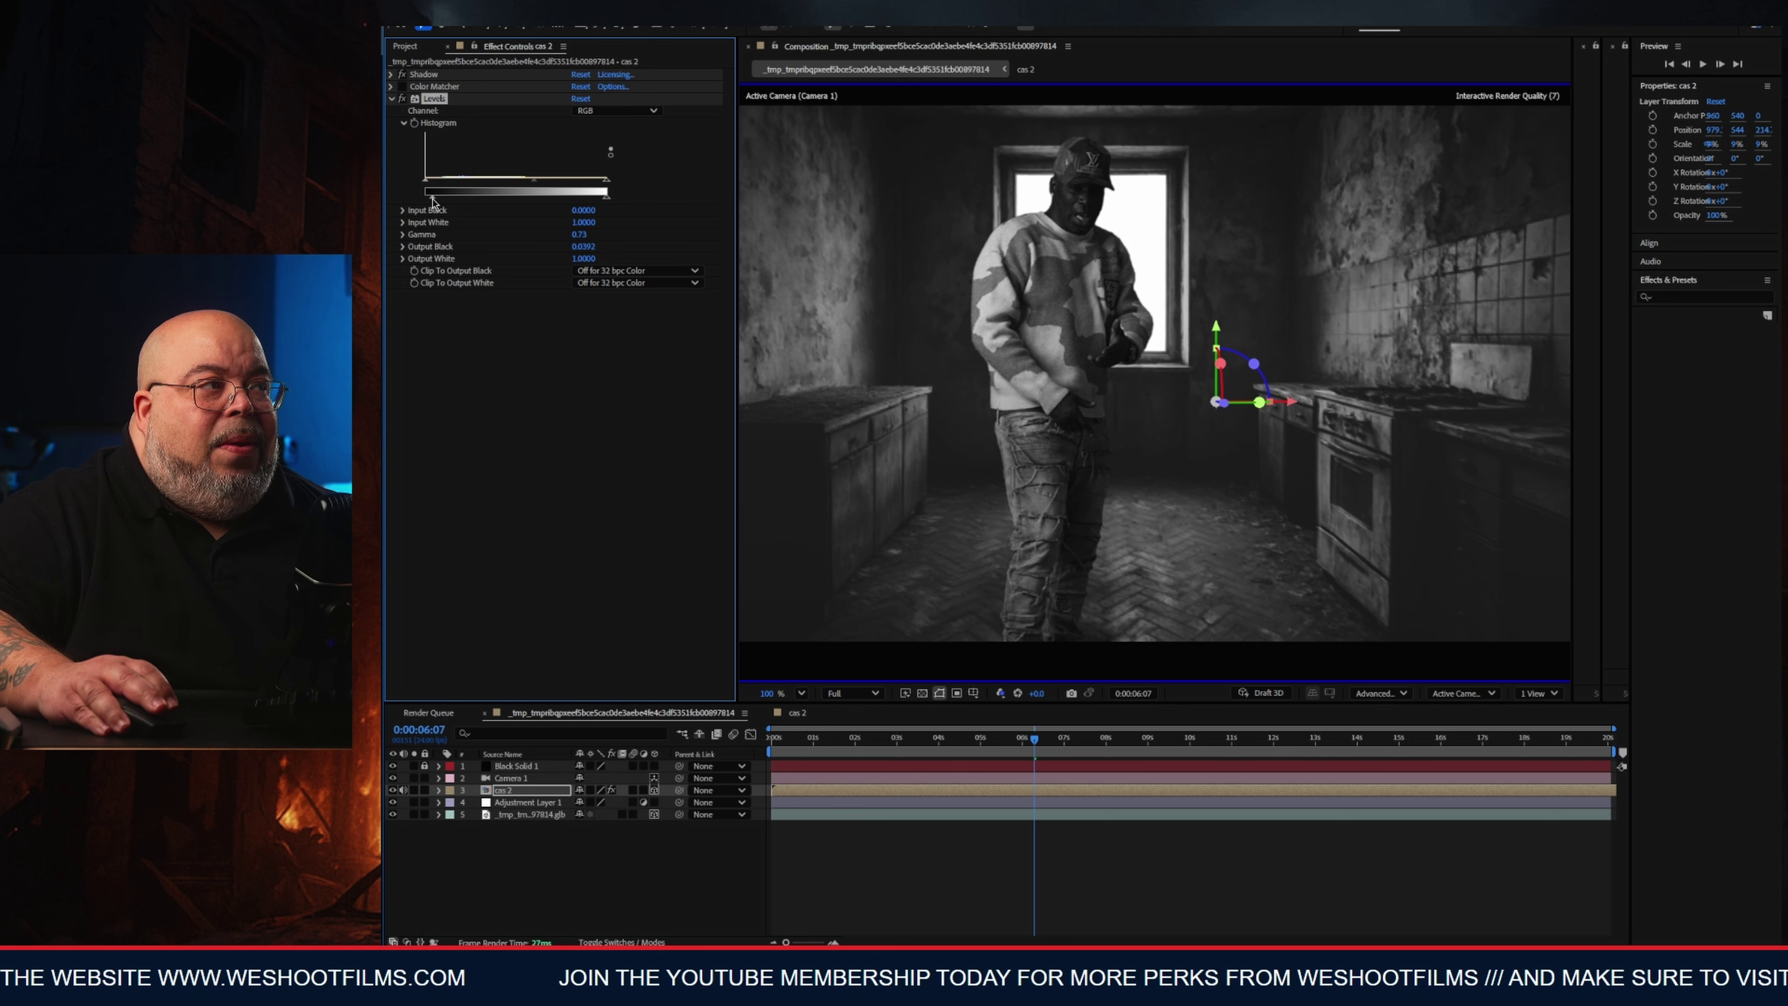
{"action": "left_click", "coordinate": [1001, 693]}
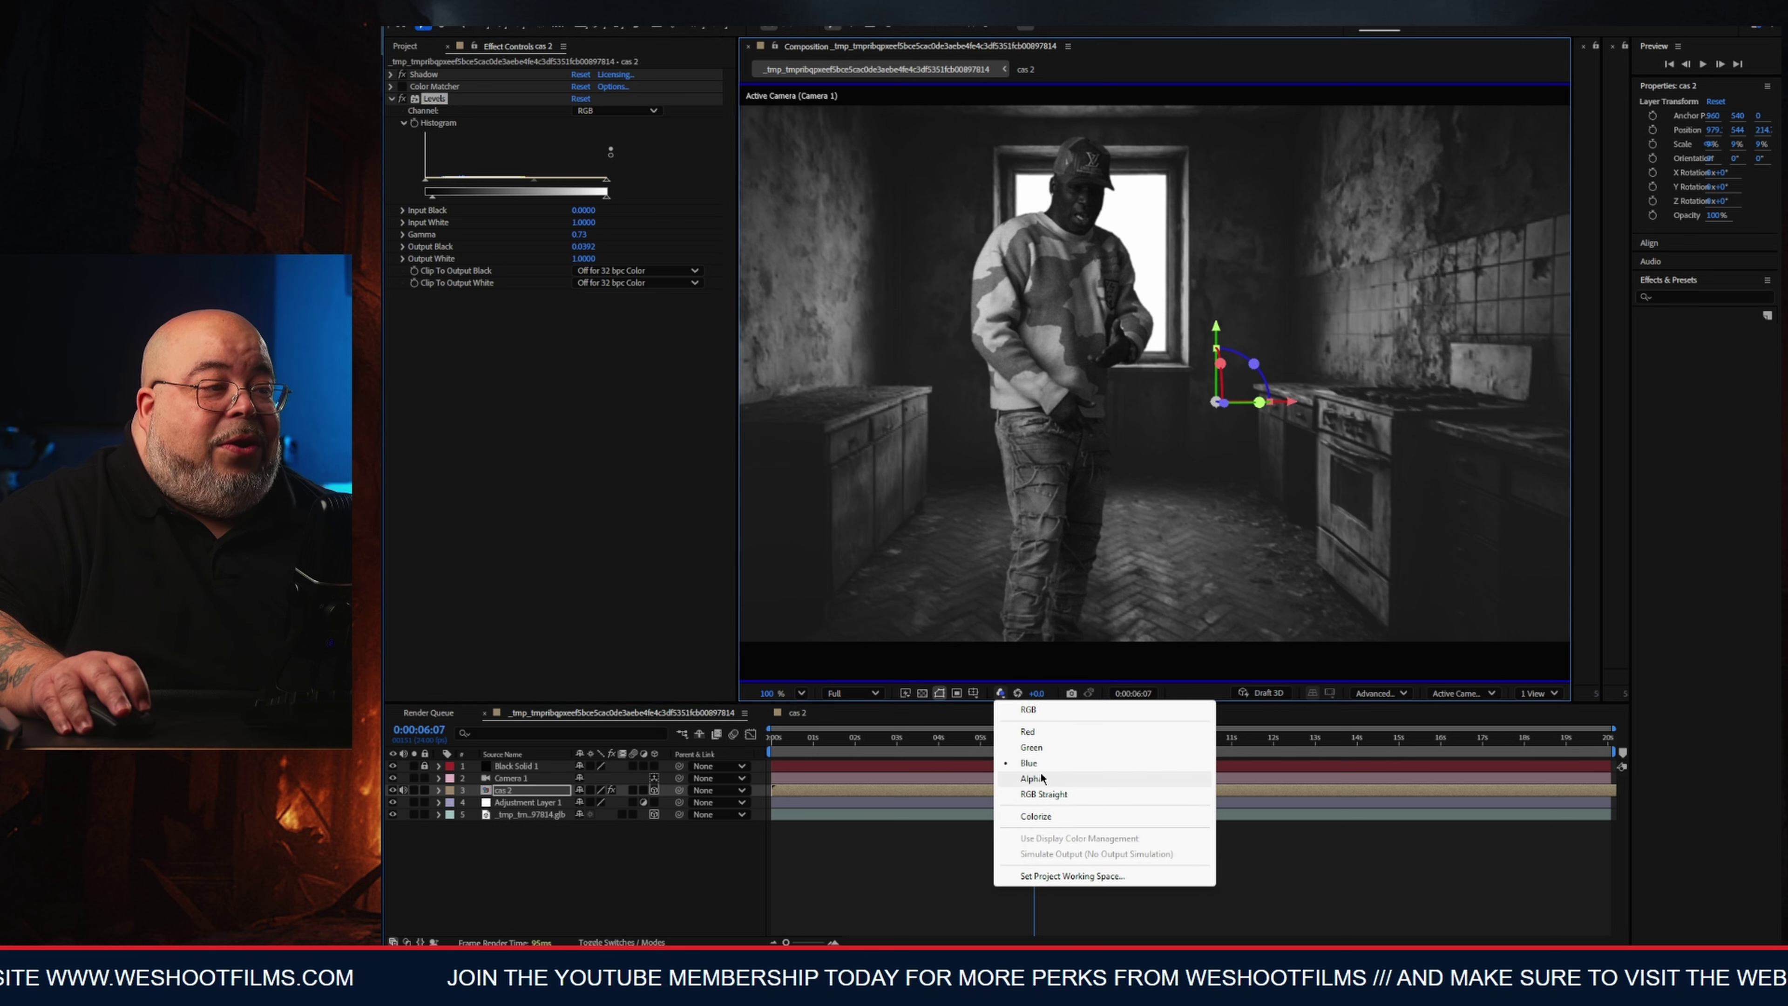
{"action": "left_click", "coordinate": [1029, 710]}
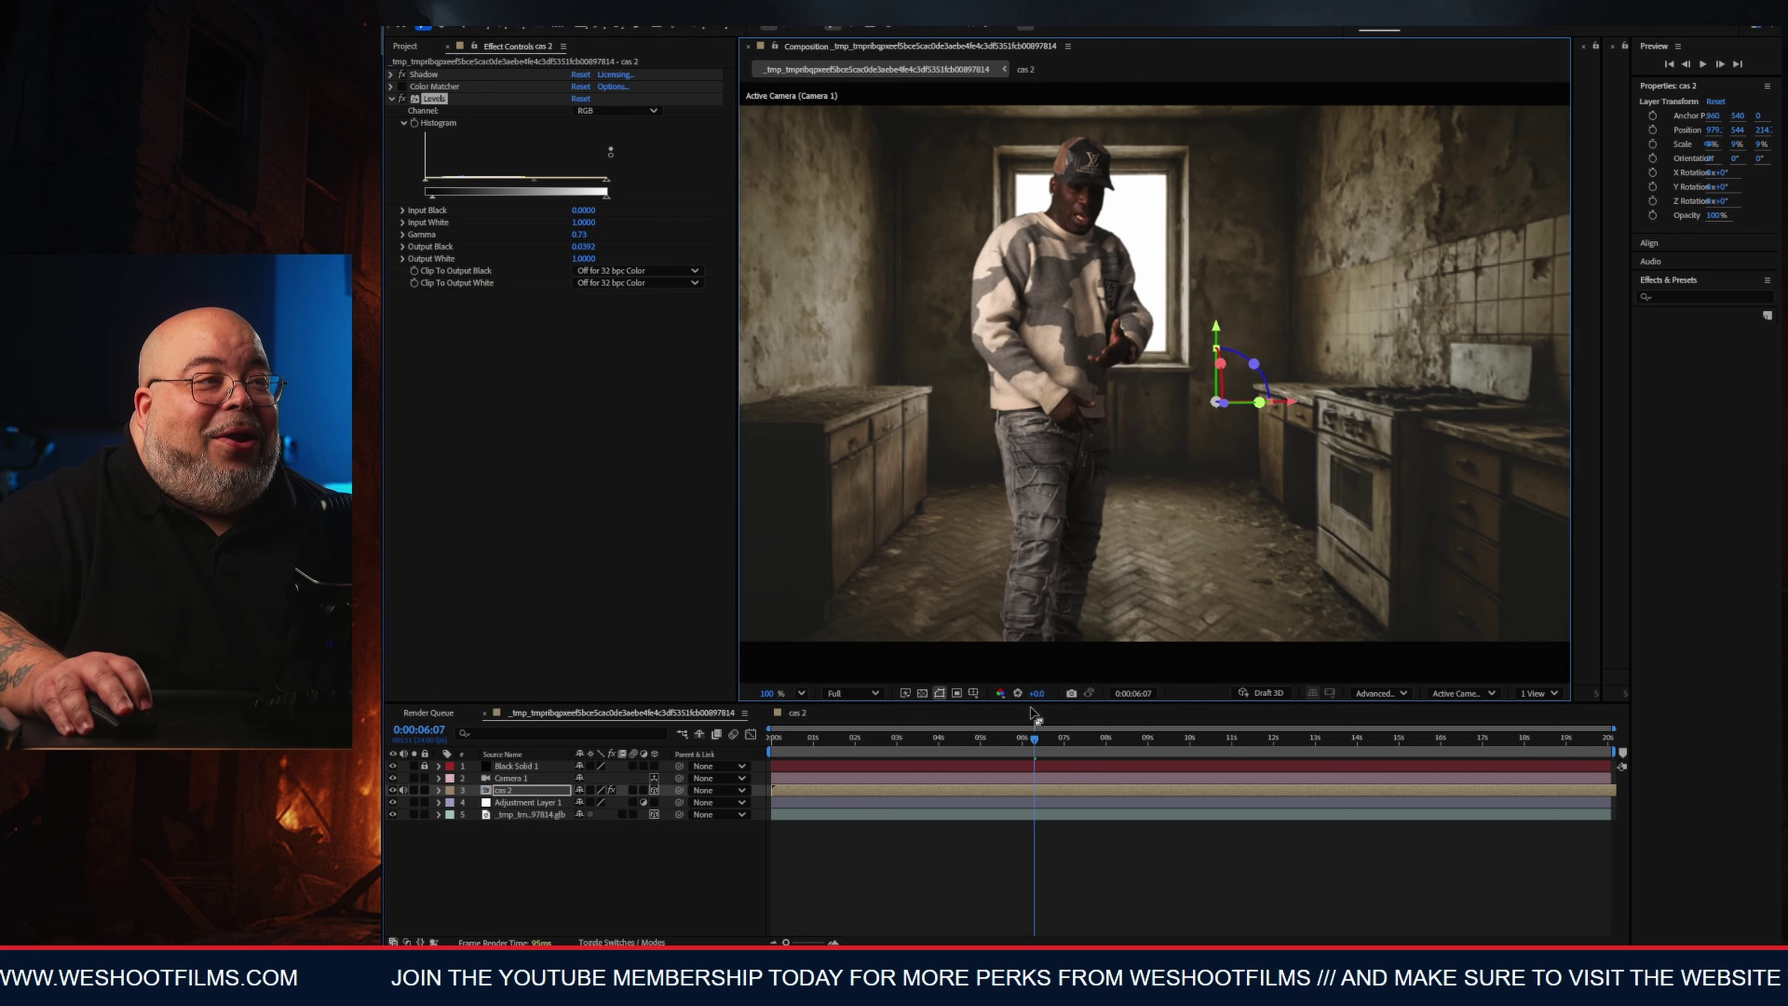
Compare the performer with and without the Levels effect at different zoom levels, leaving the effect enabled.
{"action": "left_click", "coordinate": [403, 100]}
{"action": "left_click", "coordinate": [403, 100]}
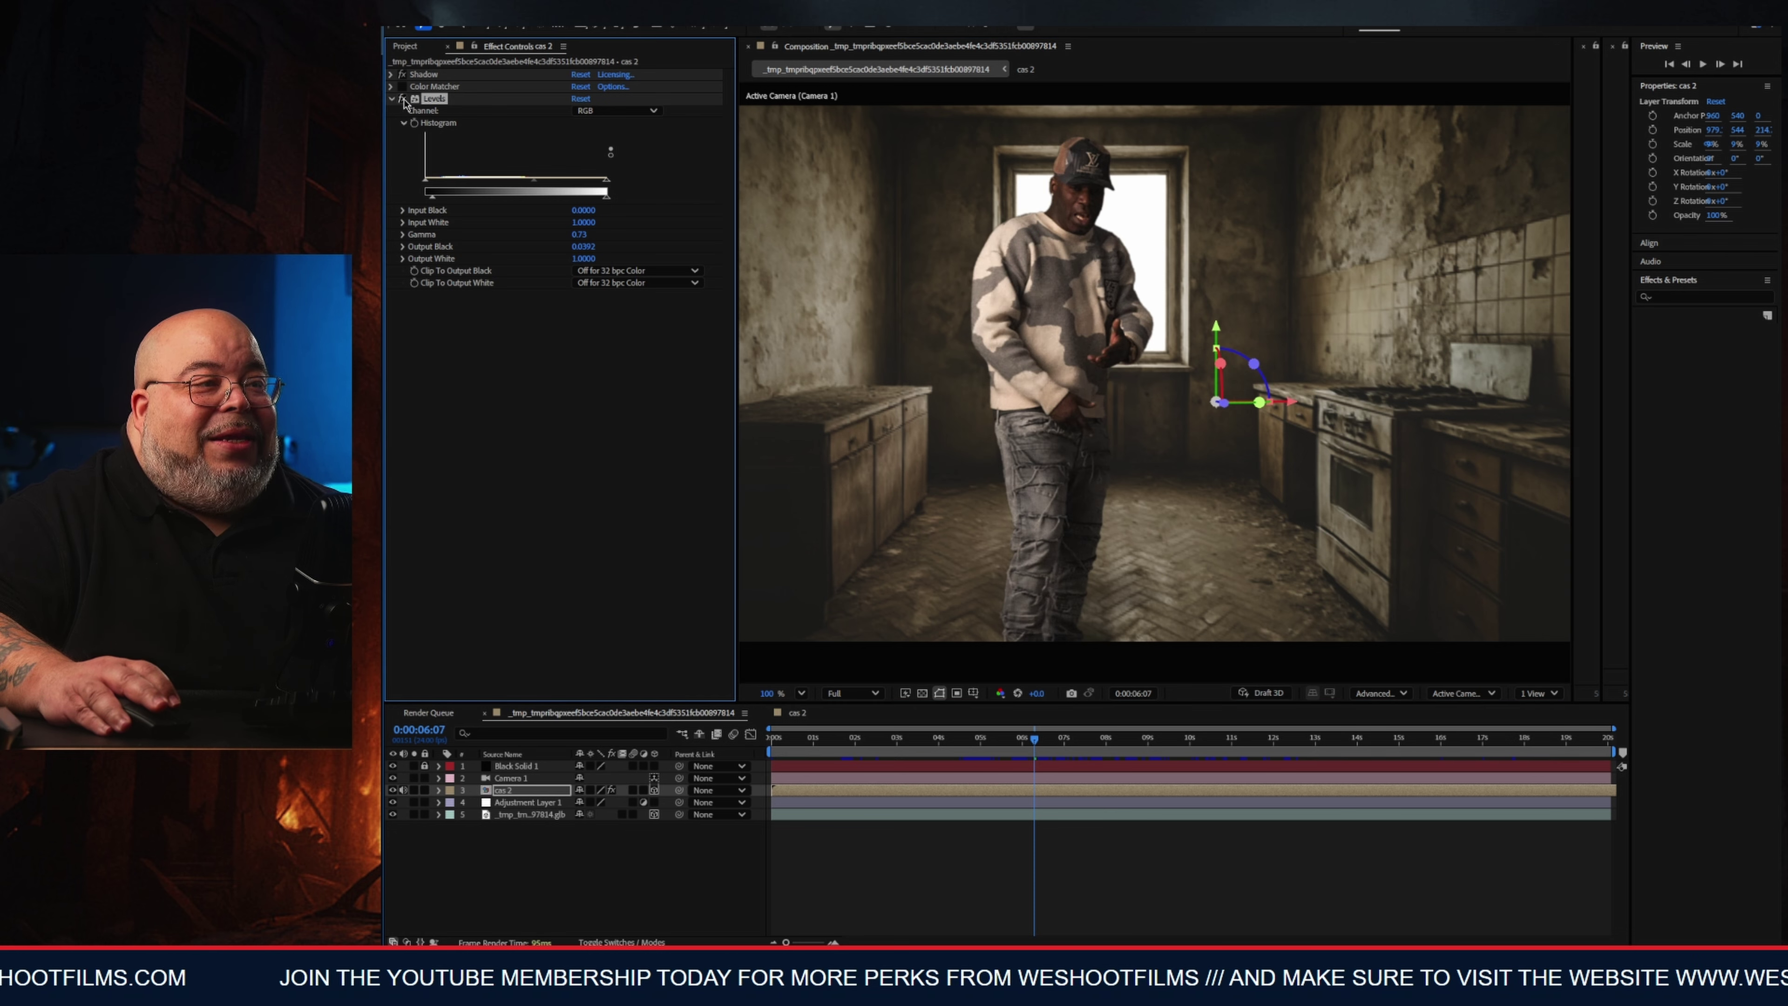
{"action": "left_click", "coordinate": [404, 100]}
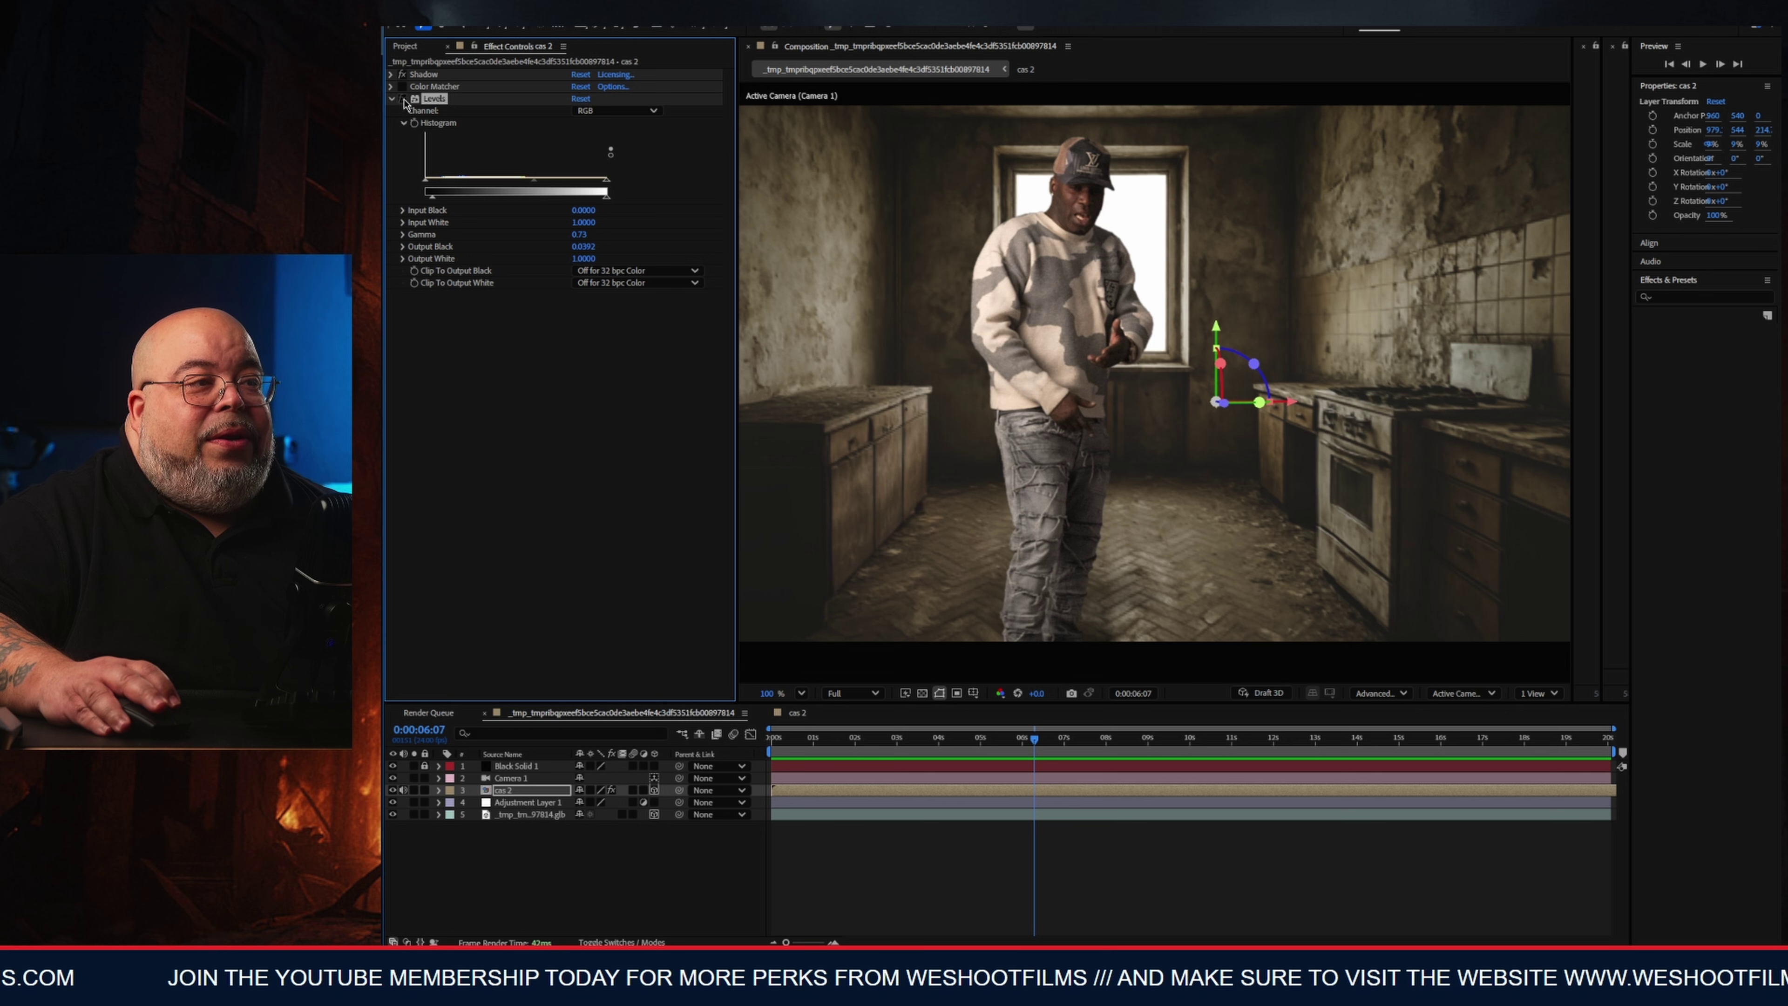
{"action": "left_click", "coordinate": [403, 100]}
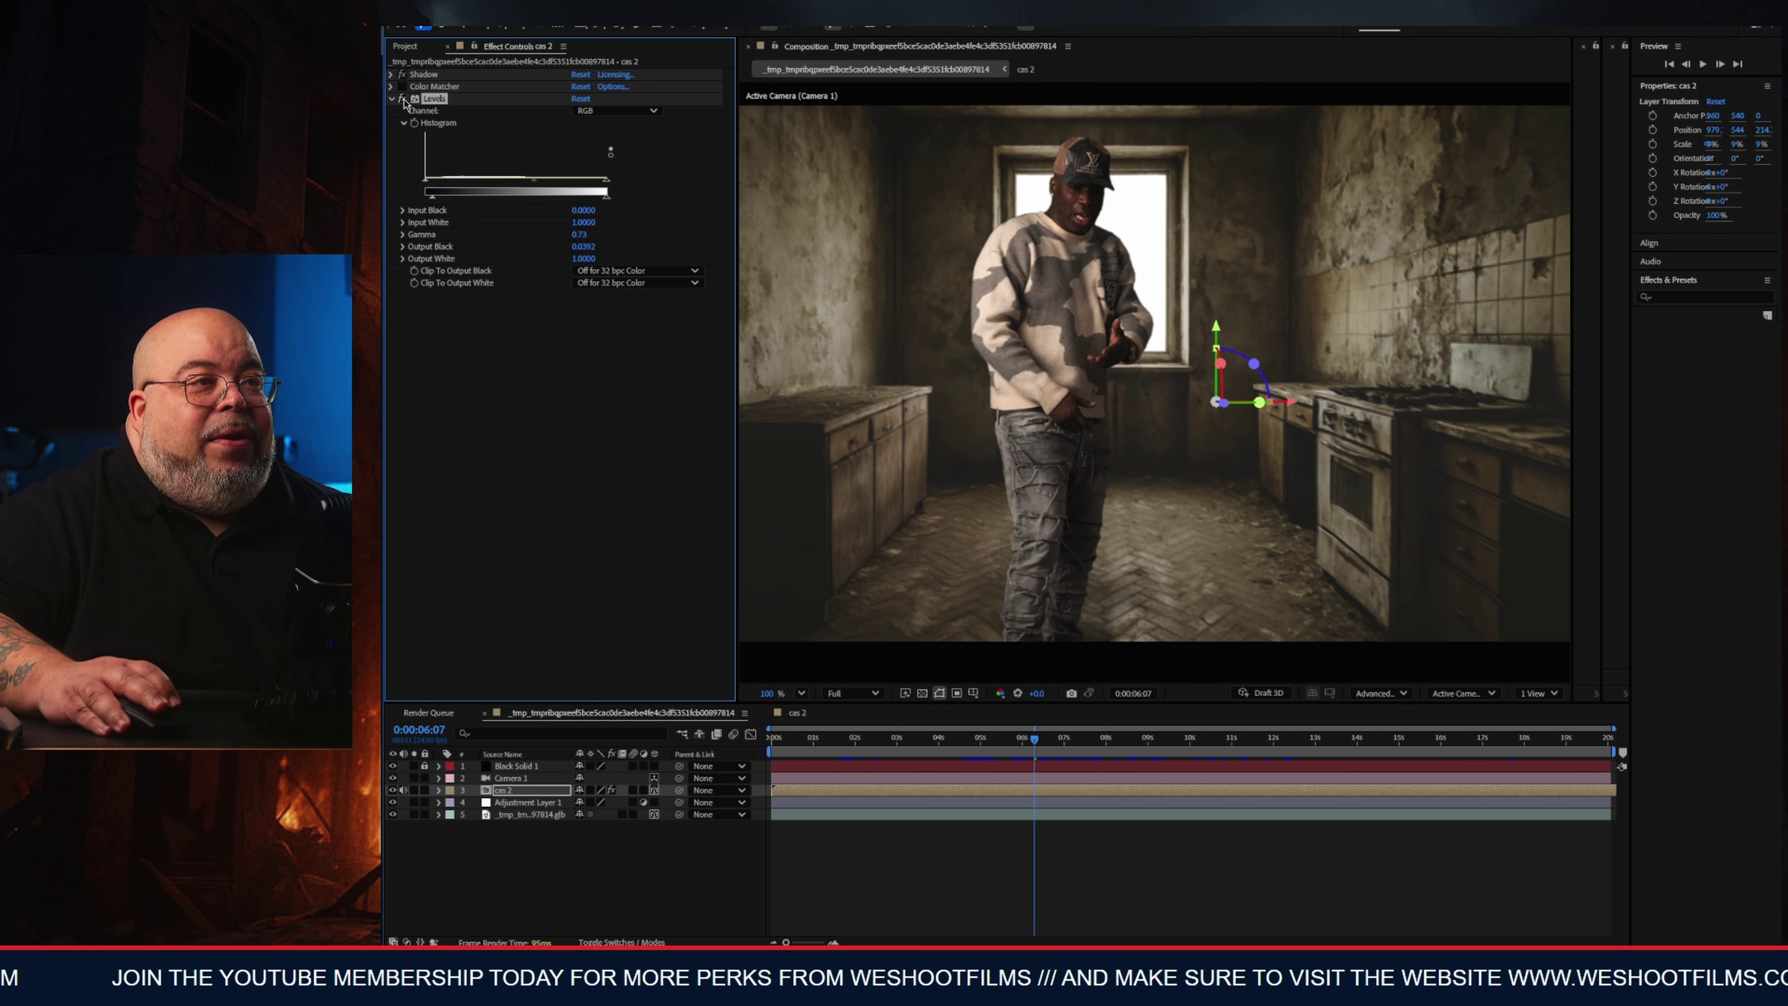
{"action": "scroll", "coordinate": [778, 260], "scroll_direction": "down", "scroll_amount": 3}
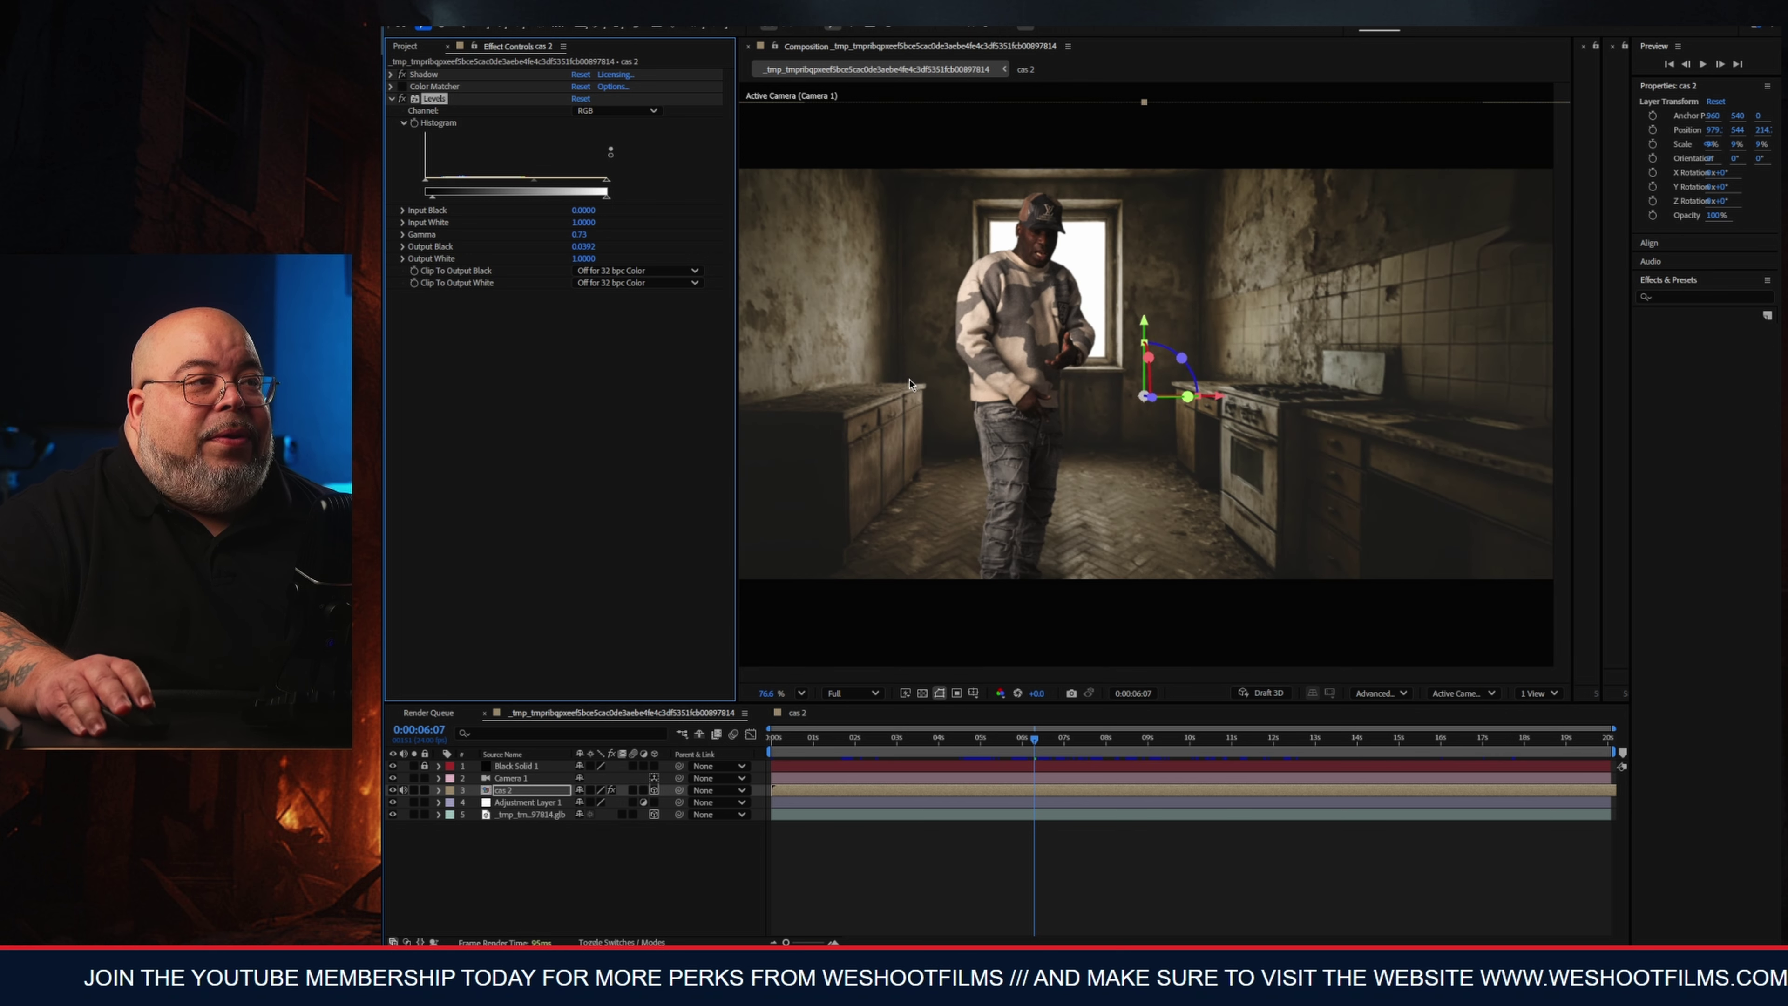
{"action": "left_click", "coordinate": [403, 100]}
{"action": "left_click", "coordinate": [403, 100]}
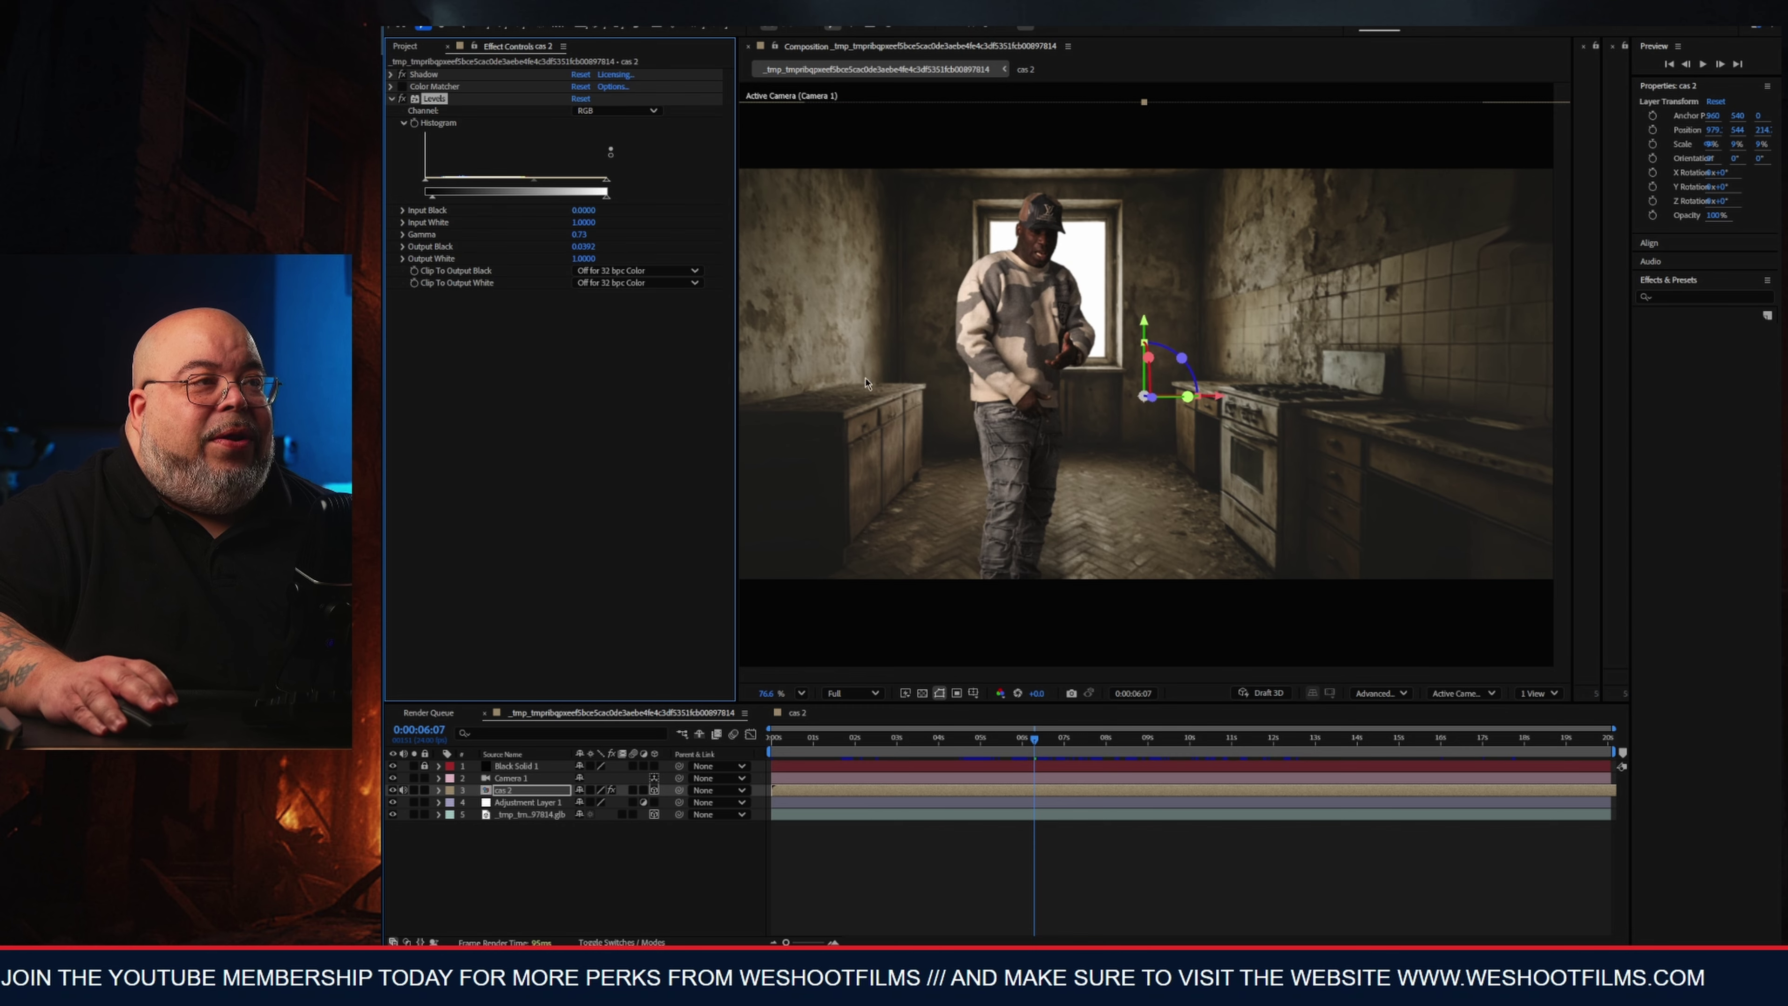
{"action": "scroll", "coordinate": [924, 409], "scroll_direction": "down", "scroll_amount": 1}
{"action": "scroll", "coordinate": [925, 409], "scroll_direction": "up", "scroll_amount": 2}
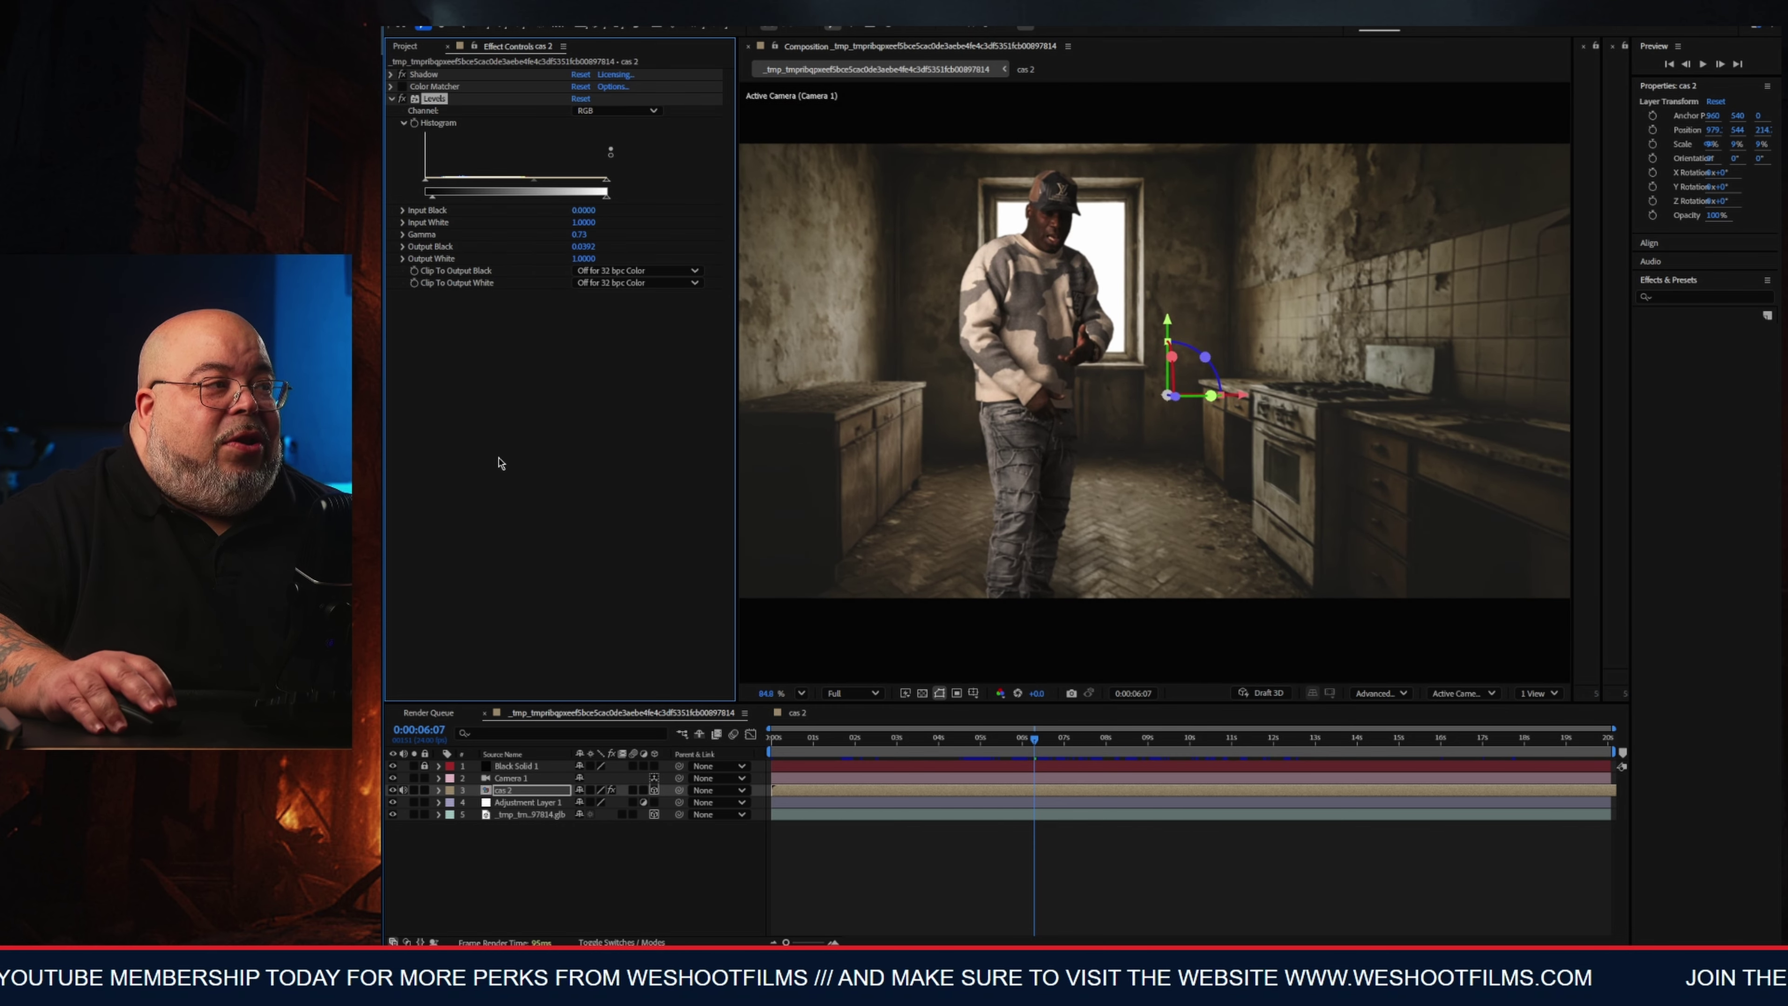
Add a Tint effect to the cas 2 layer with Map Black To set to tan.
{"action": "key", "text": "ctrl+space"}
{"action": "type", "text": "tint"}
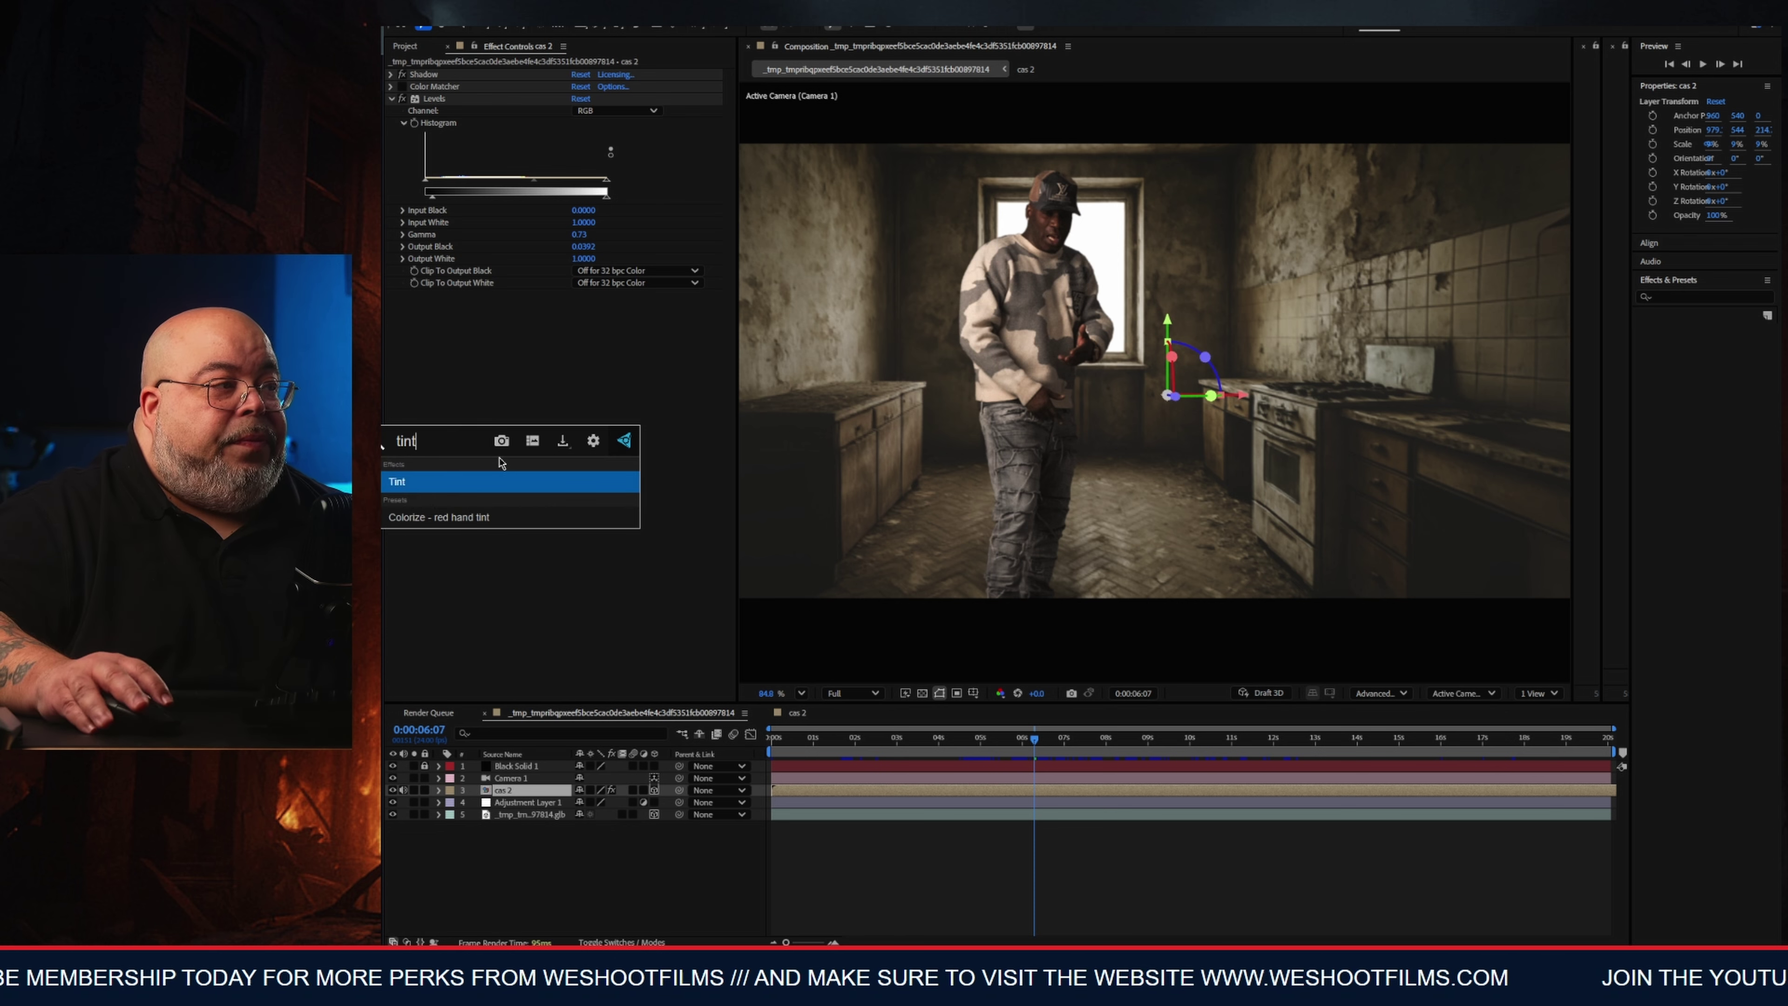
{"action": "left_click", "coordinate": [496, 484]}
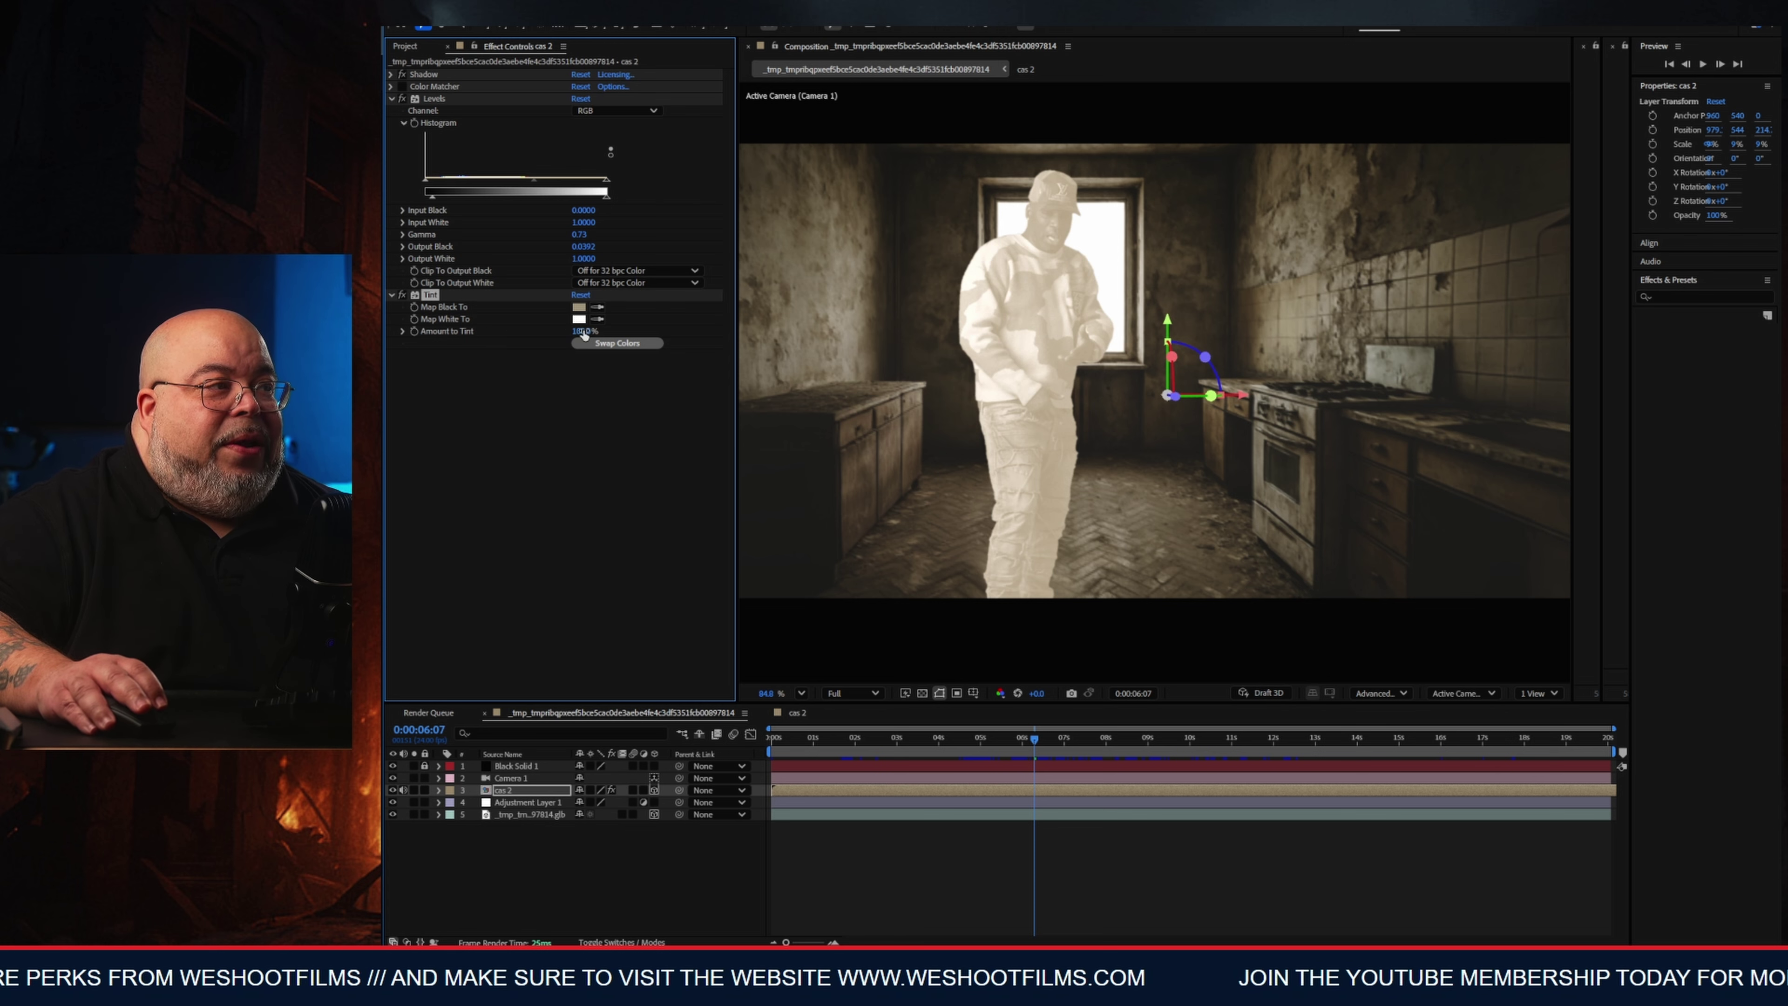
Set the Tint effect's Map White To to tan and its Amount to Tint to 7%.
{"action": "left_click_drag", "start_coordinate": [583, 334], "coordinate": [511, 338]}
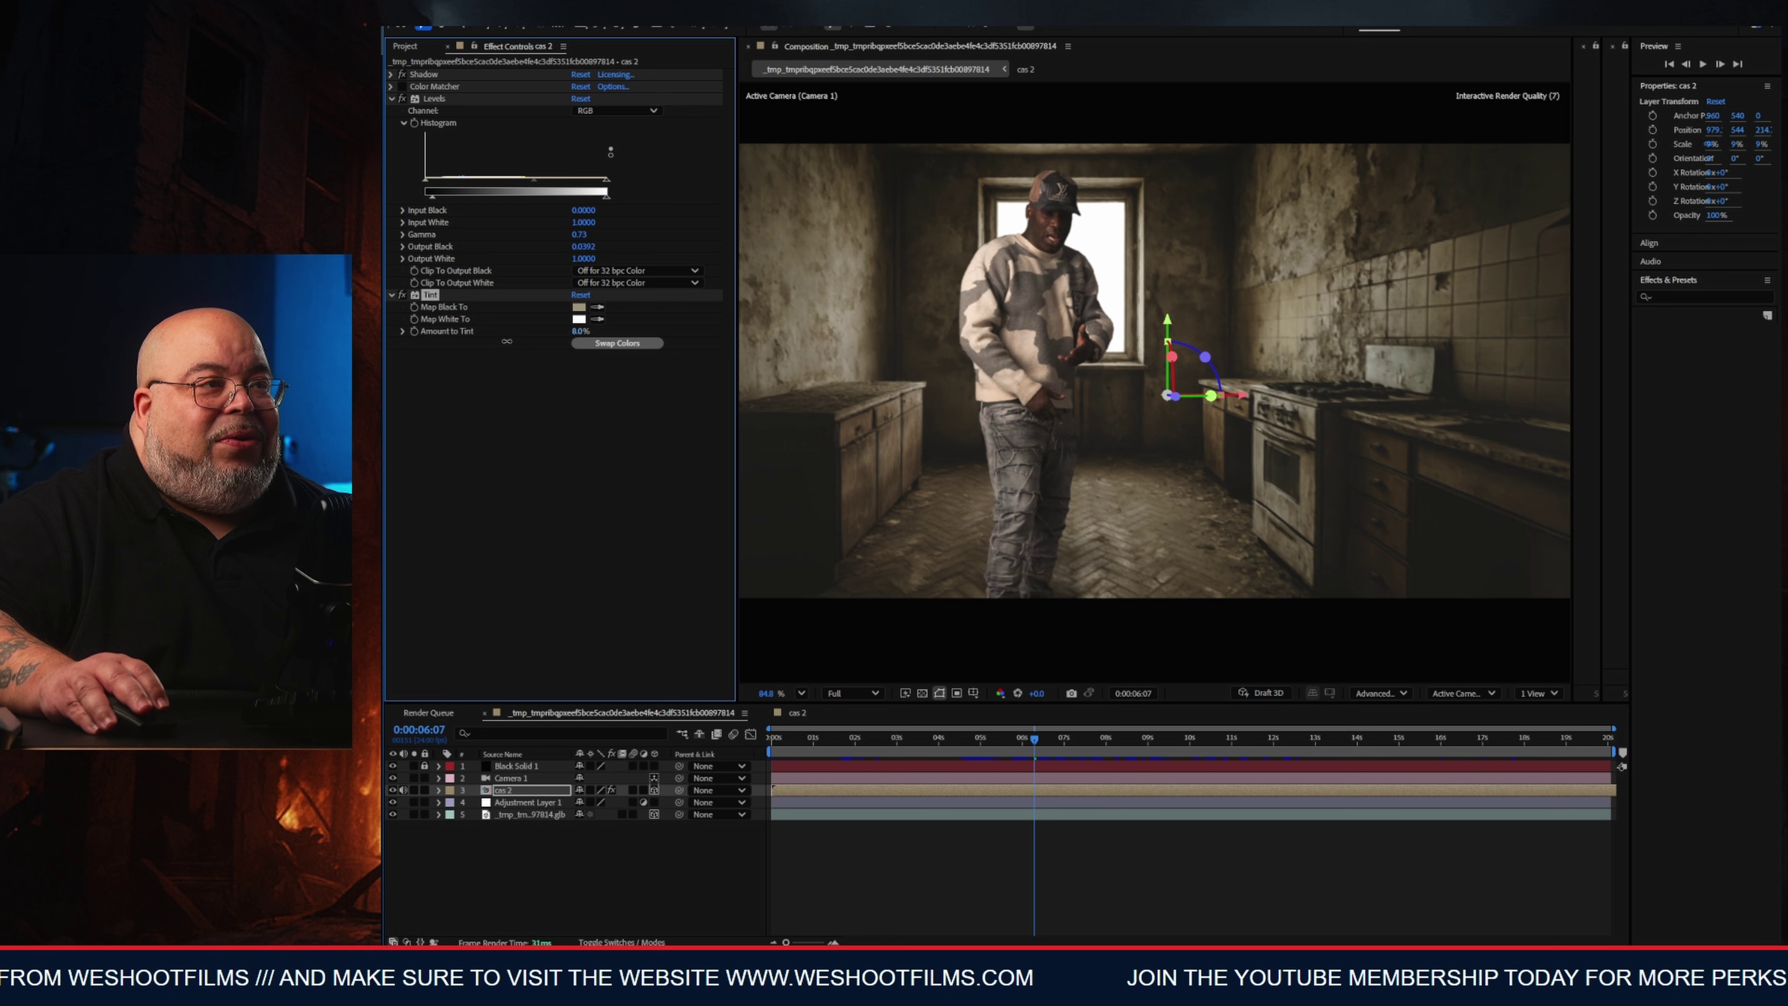
{"action": "left_click", "coordinate": [598, 320]}
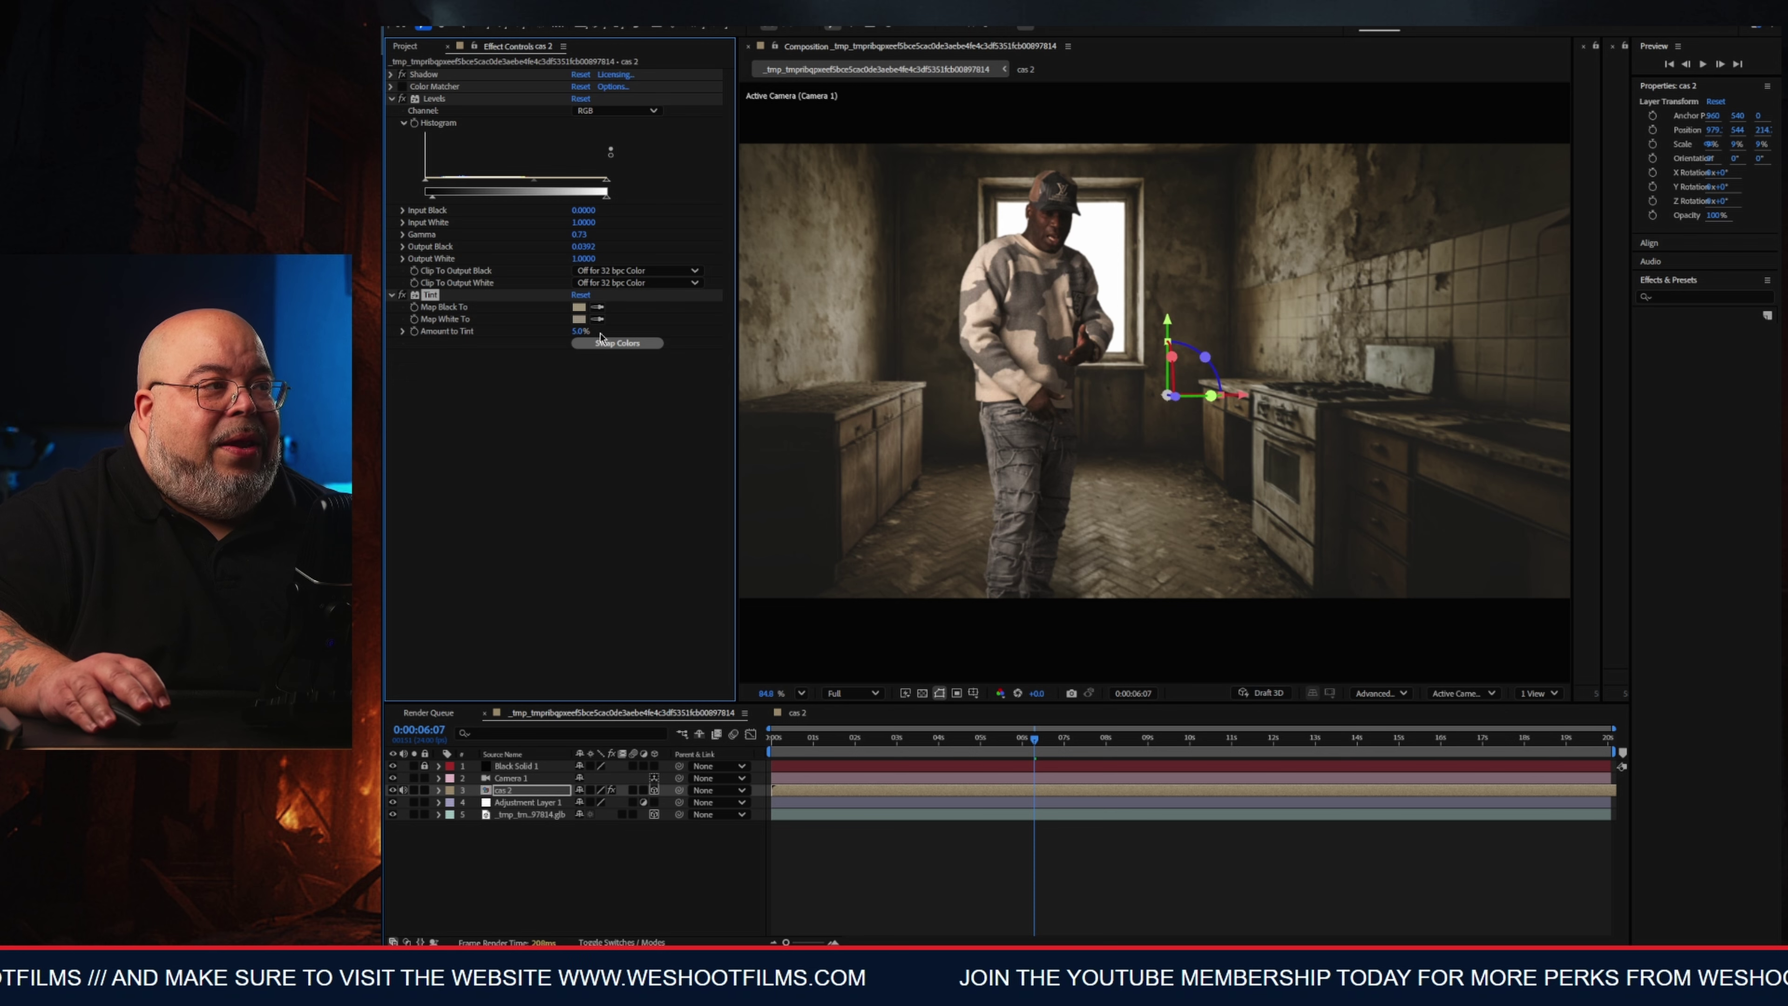
{"action": "left_click_drag", "start_coordinate": [579, 332], "coordinate": [574, 332]}
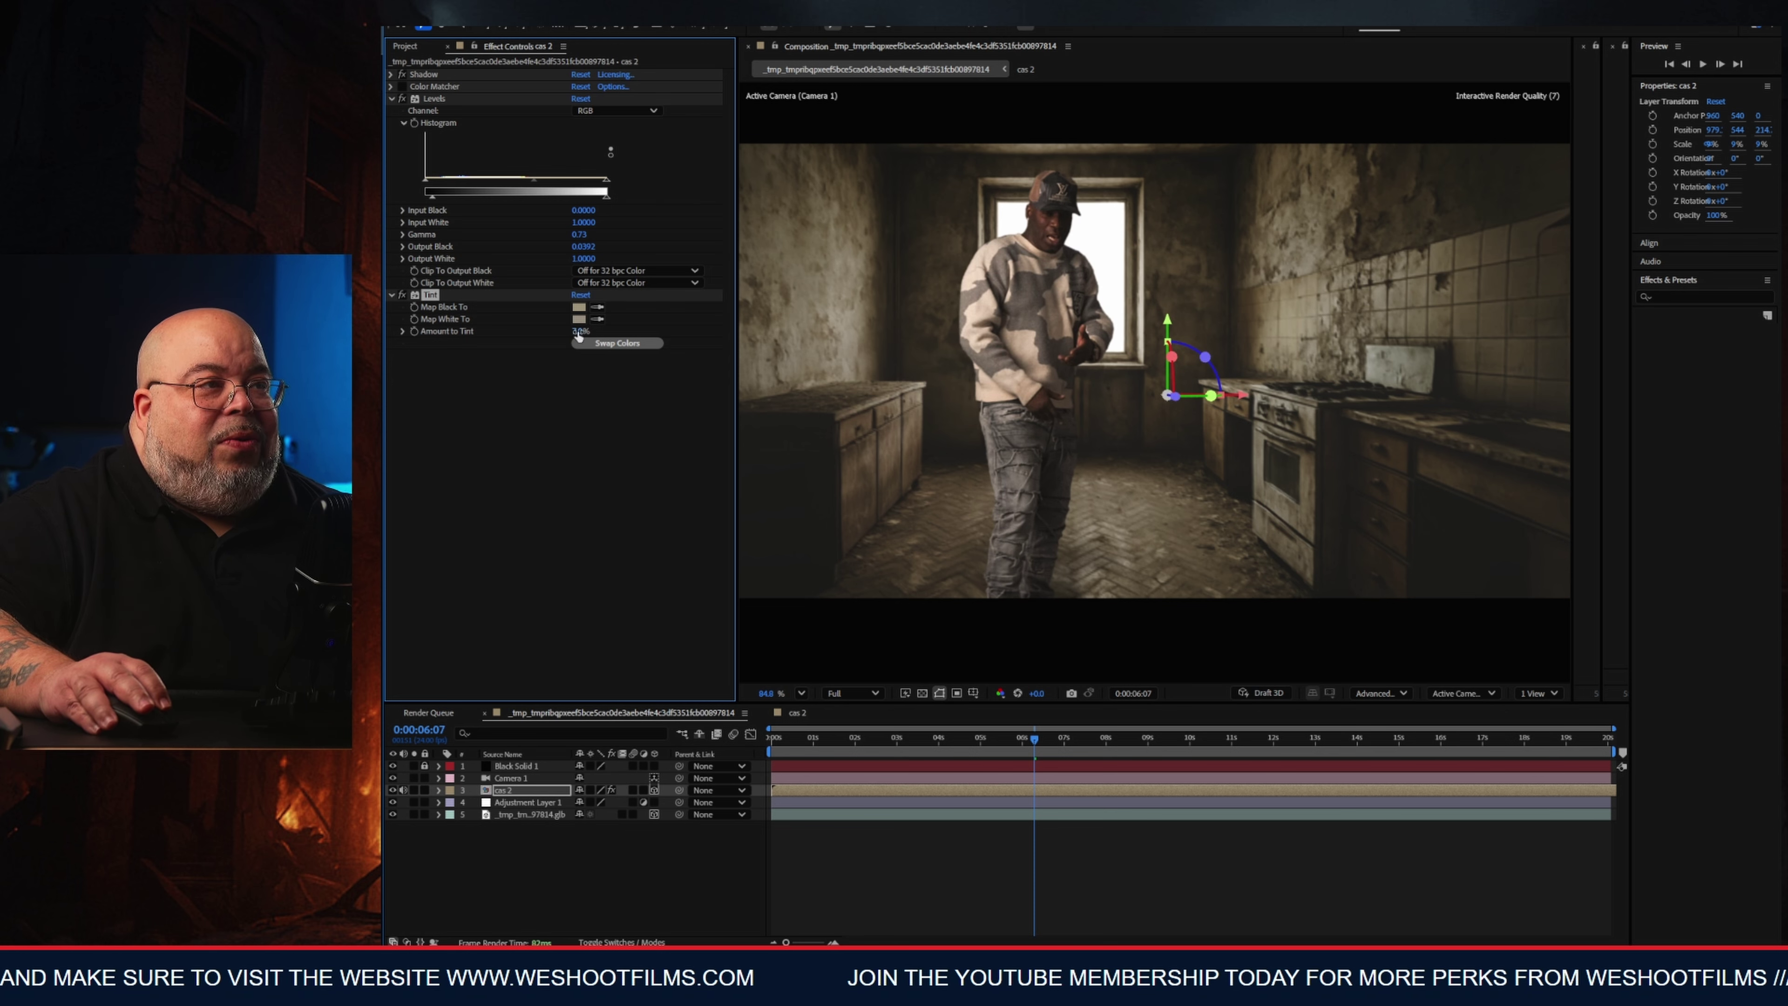
{"action": "scroll", "coordinate": [1068, 409], "scroll_direction": "up", "scroll_amount": 3}
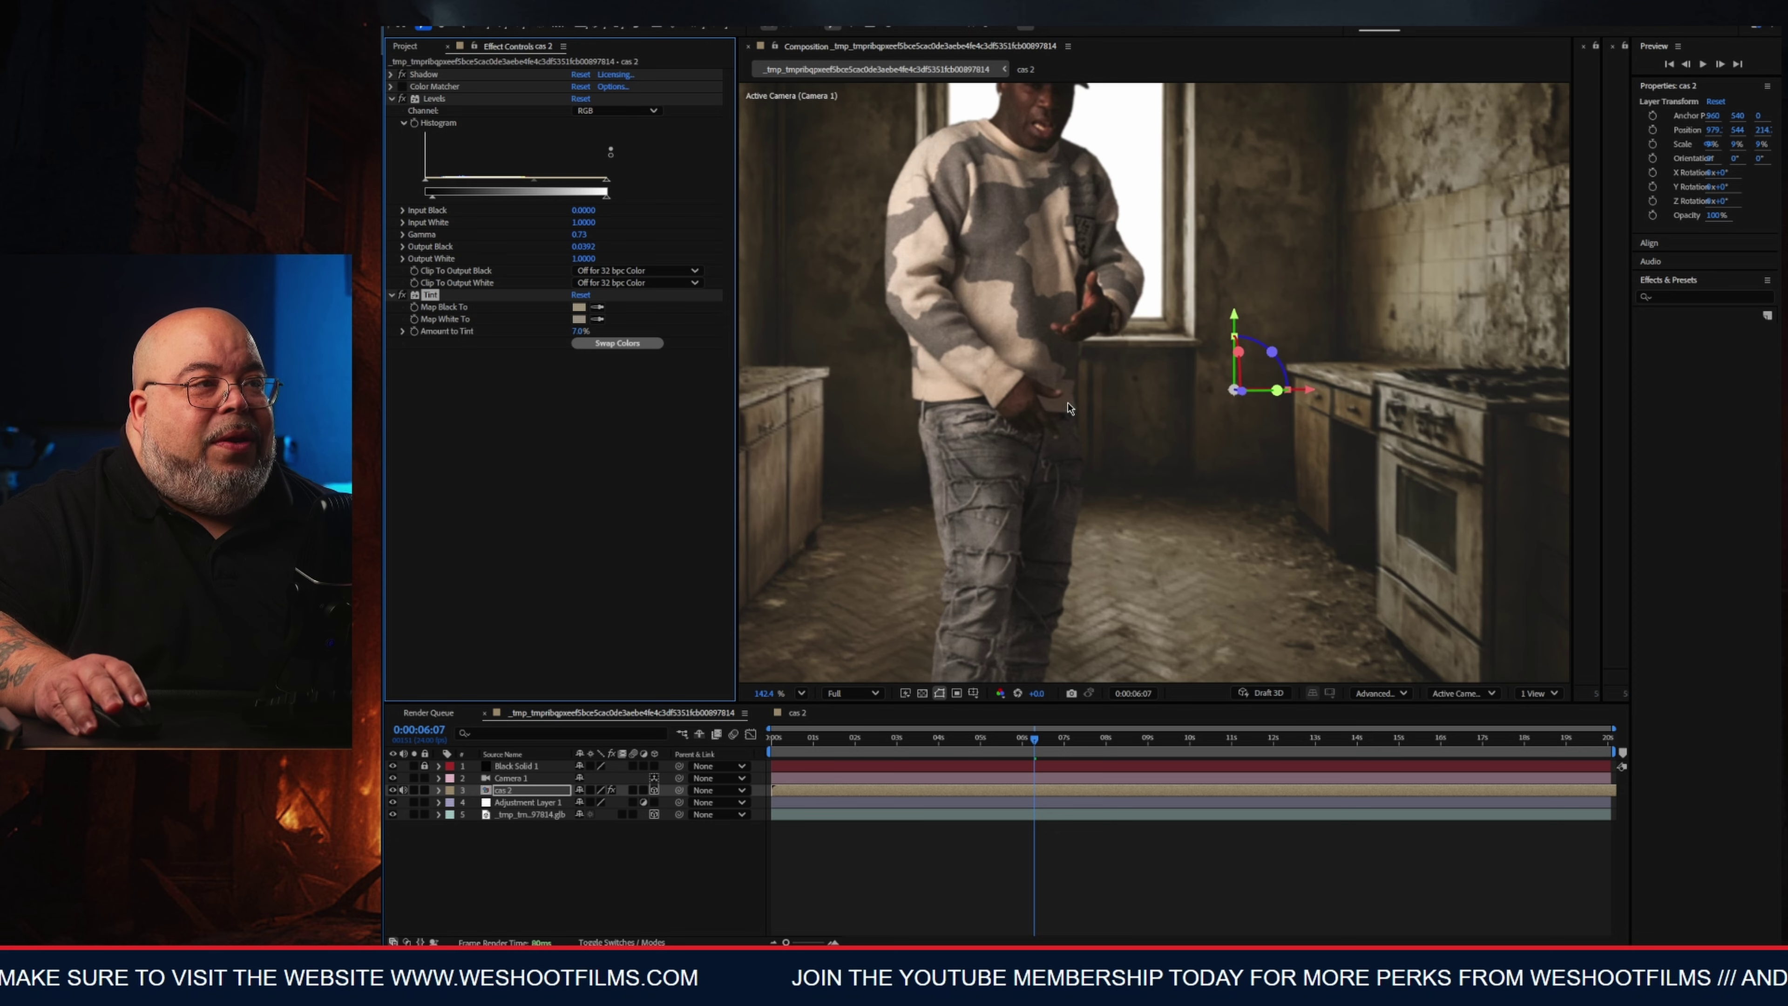
{"action": "scroll", "coordinate": [1064, 395], "scroll_direction": "down", "scroll_amount": 3}
{"action": "scroll", "coordinate": [1053, 373], "scroll_direction": "up", "scroll_amount": 1}
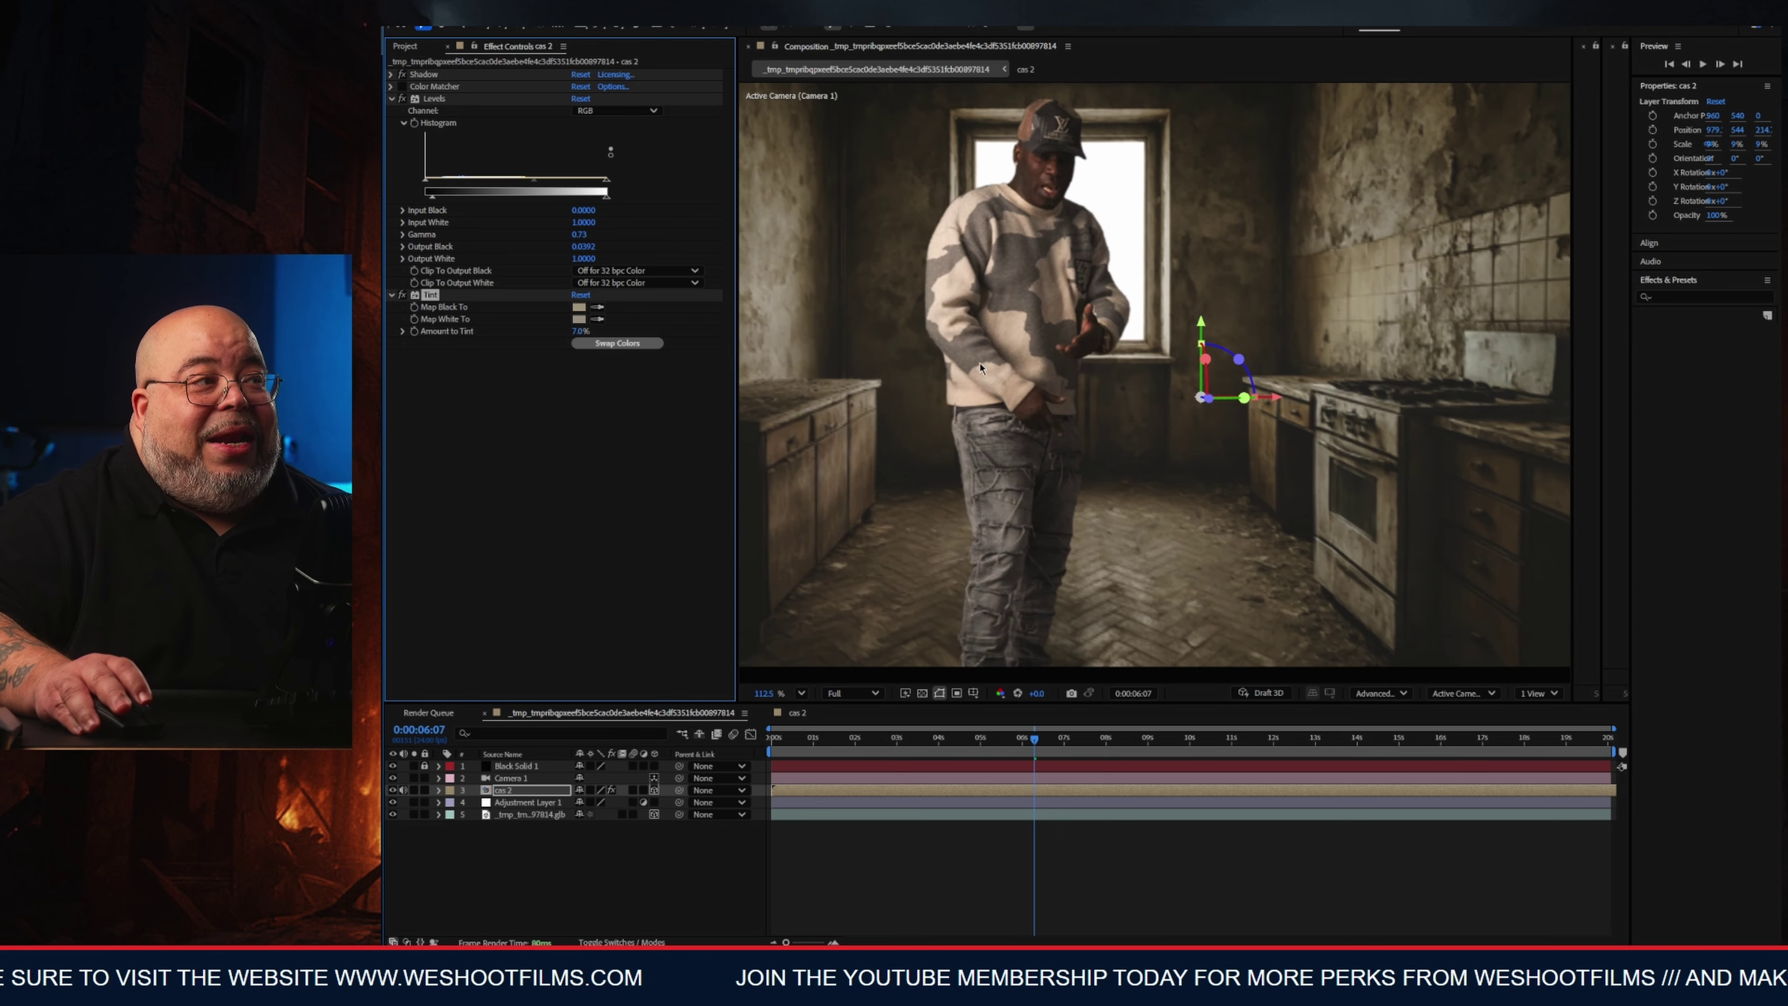
Collapse the Tint and Levels effects and compare the performer with each switched off and on.
{"action": "left_click", "coordinate": [392, 297]}
{"action": "left_click", "coordinate": [391, 99]}
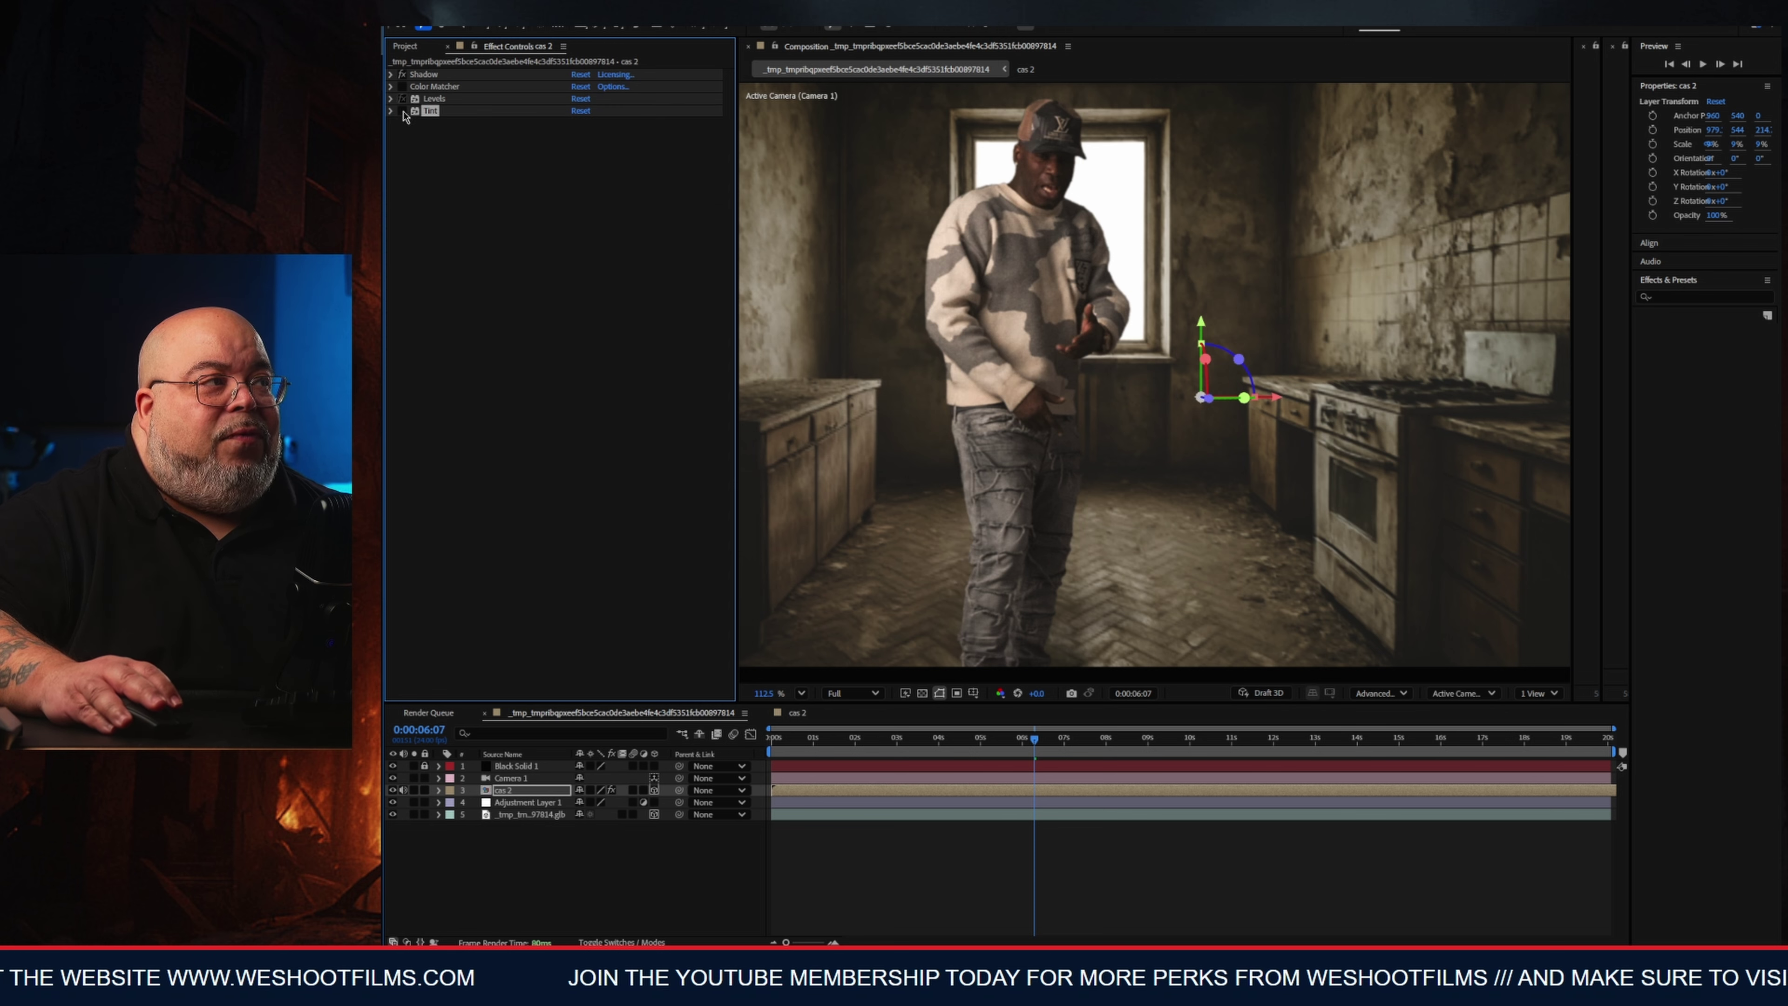
{"action": "left_click", "coordinate": [401, 111]}
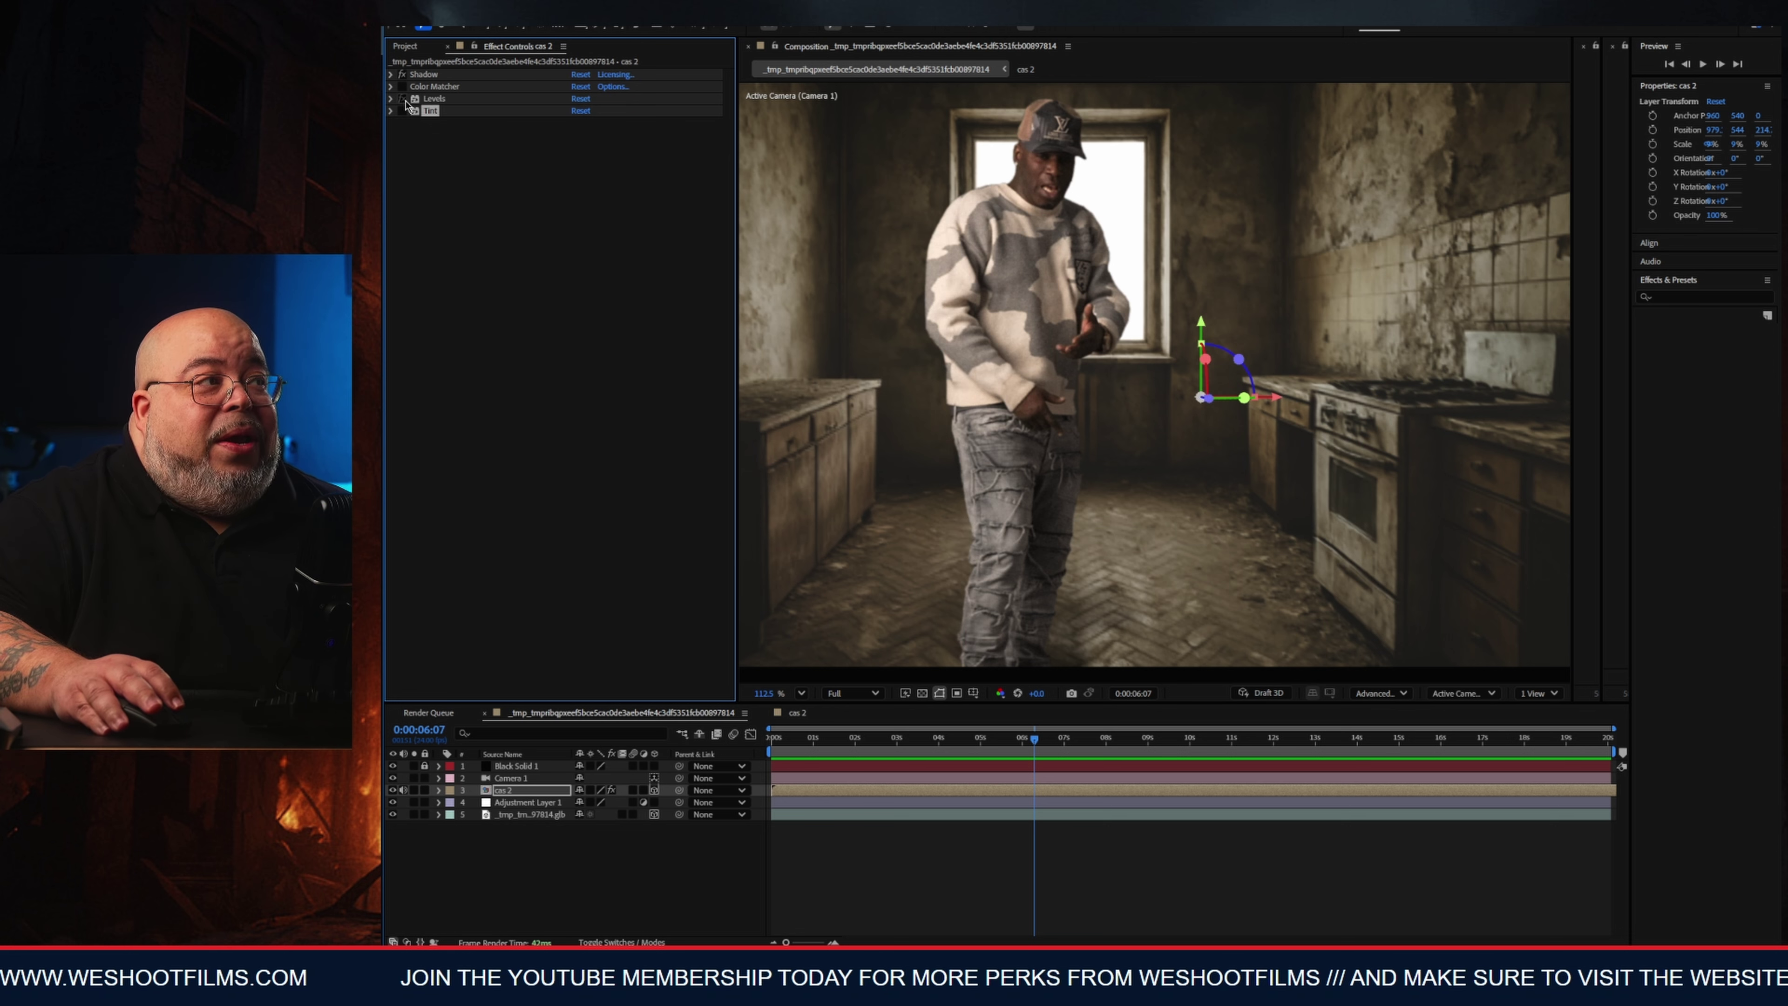
{"action": "left_click", "coordinate": [402, 111]}
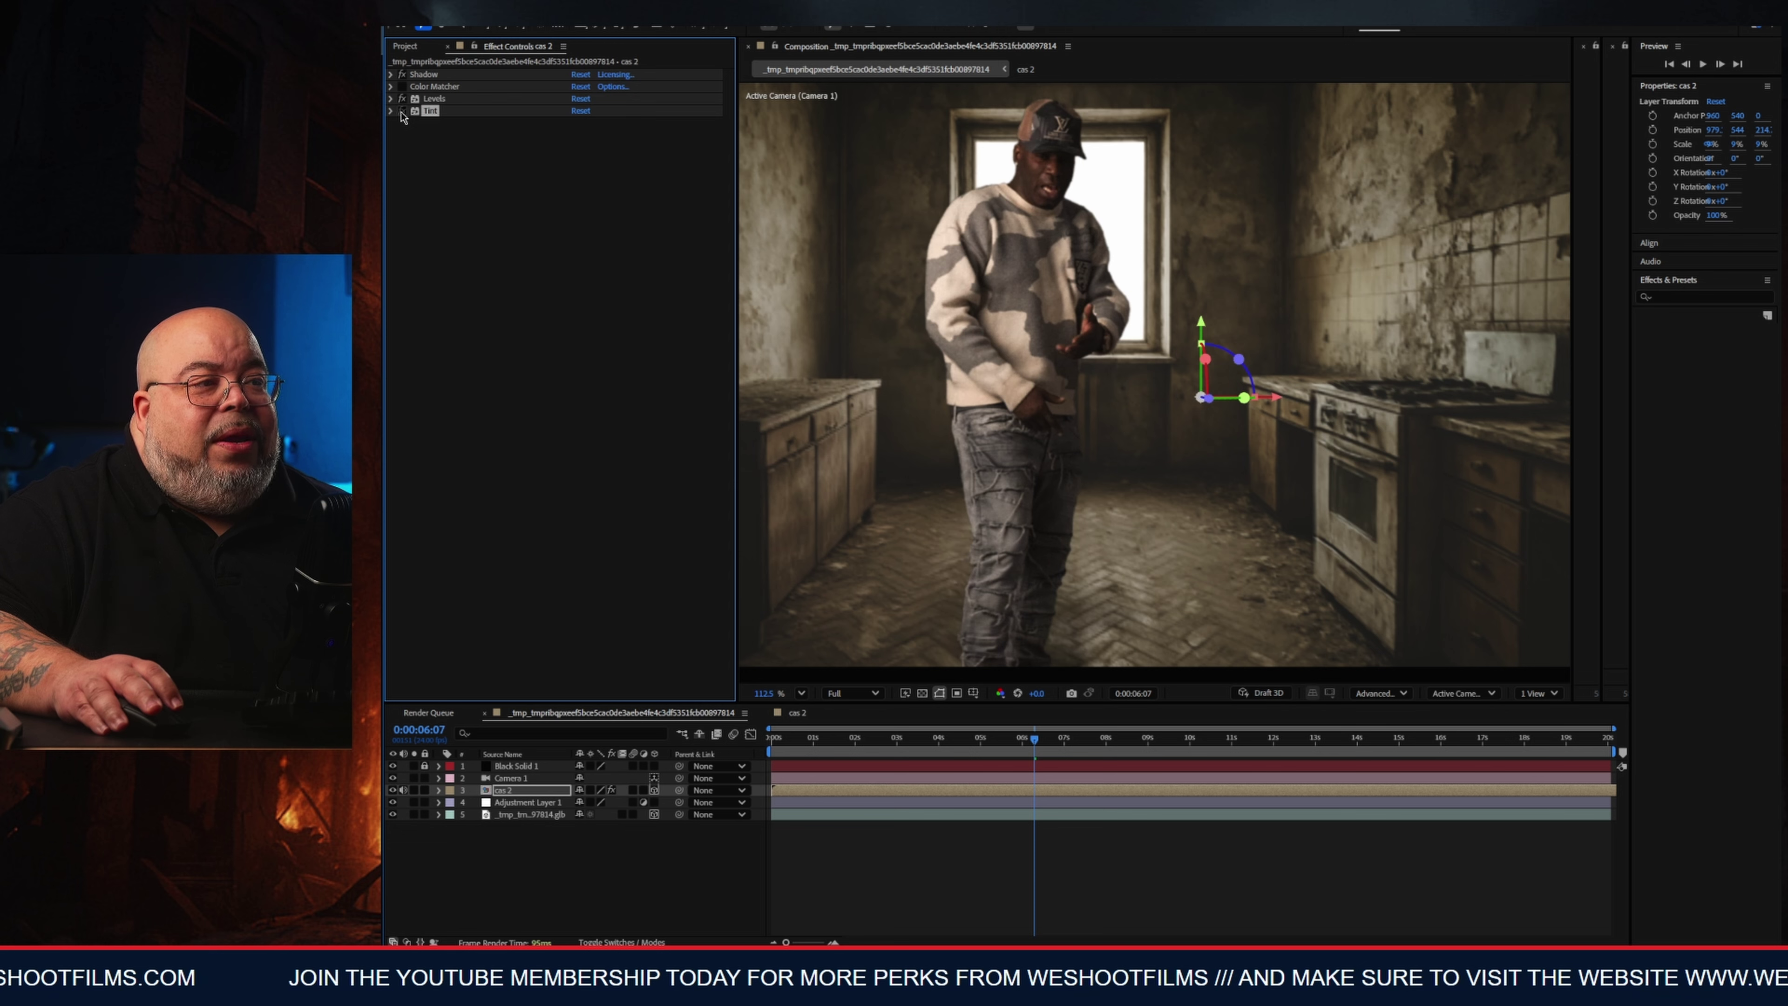
{"action": "left_click", "coordinate": [400, 99]}
{"action": "left_click", "coordinate": [401, 99]}
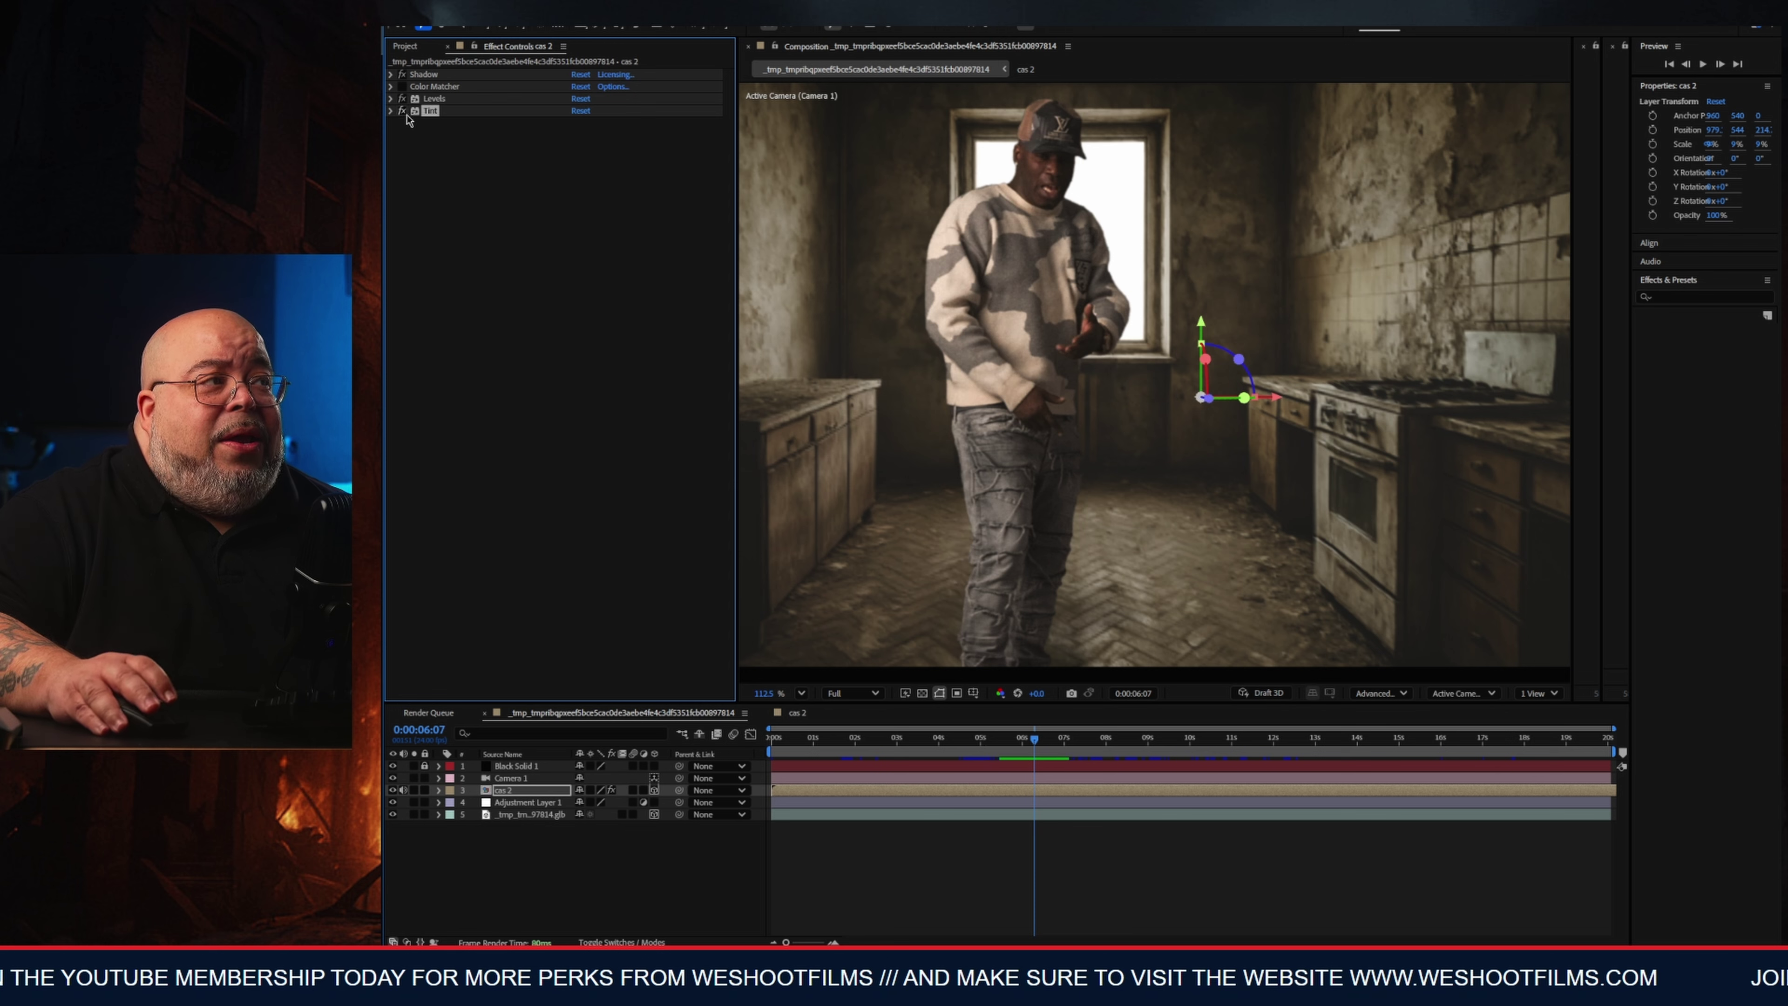
Enable Color Matcher together with Levels and Tint on cas 2, and lower its Strength to about 46%.
{"action": "left_click", "coordinate": [403, 87]}
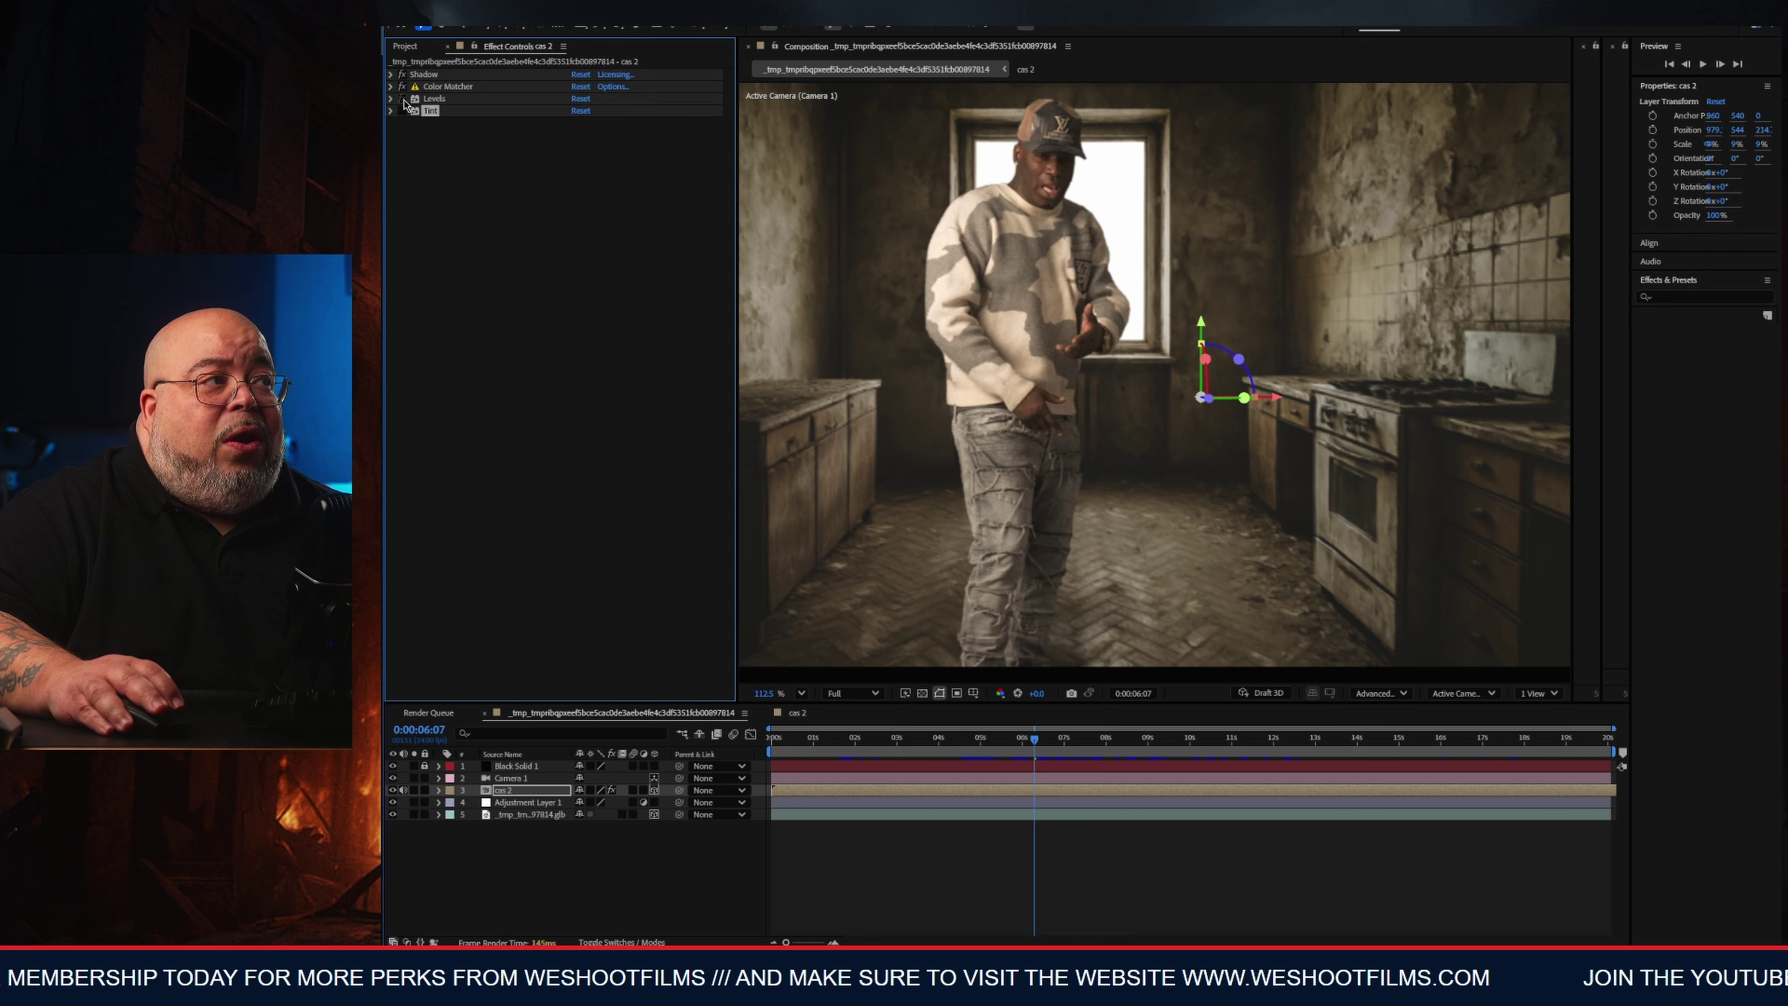
{"action": "left_click", "coordinate": [403, 86]}
{"action": "left_click", "coordinate": [403, 110]}
{"action": "left_click", "coordinate": [403, 98]}
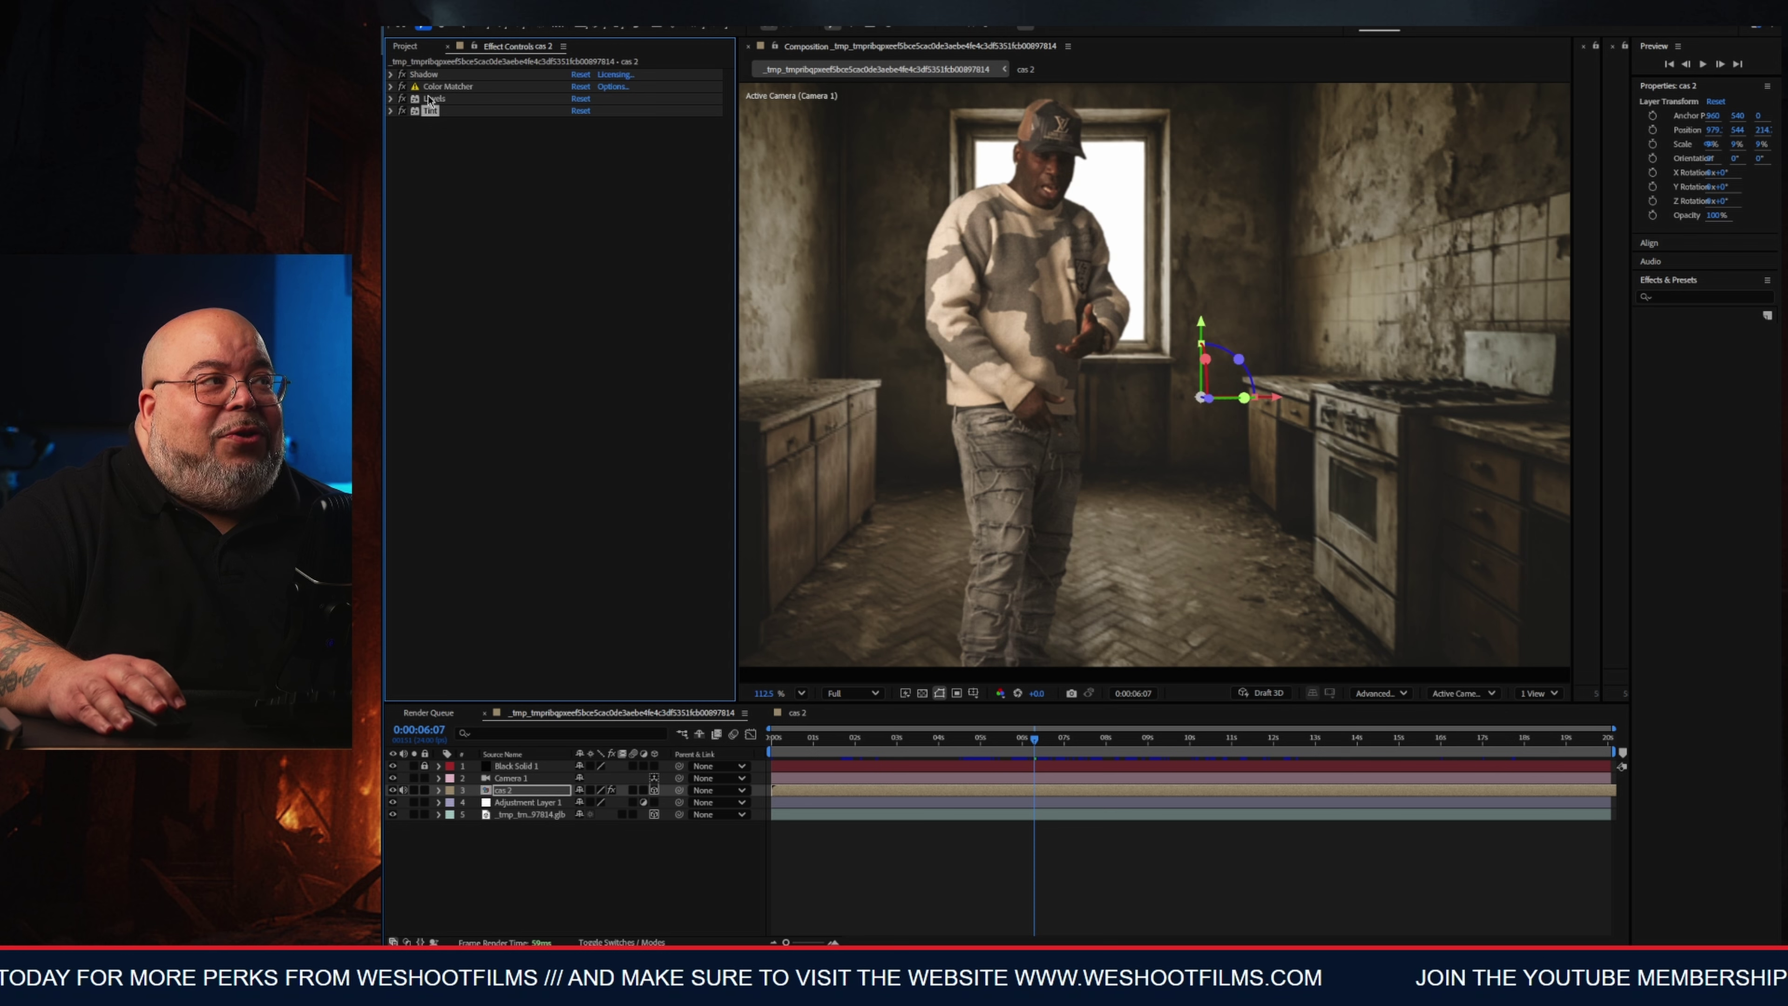
{"action": "left_click", "coordinate": [391, 87]}
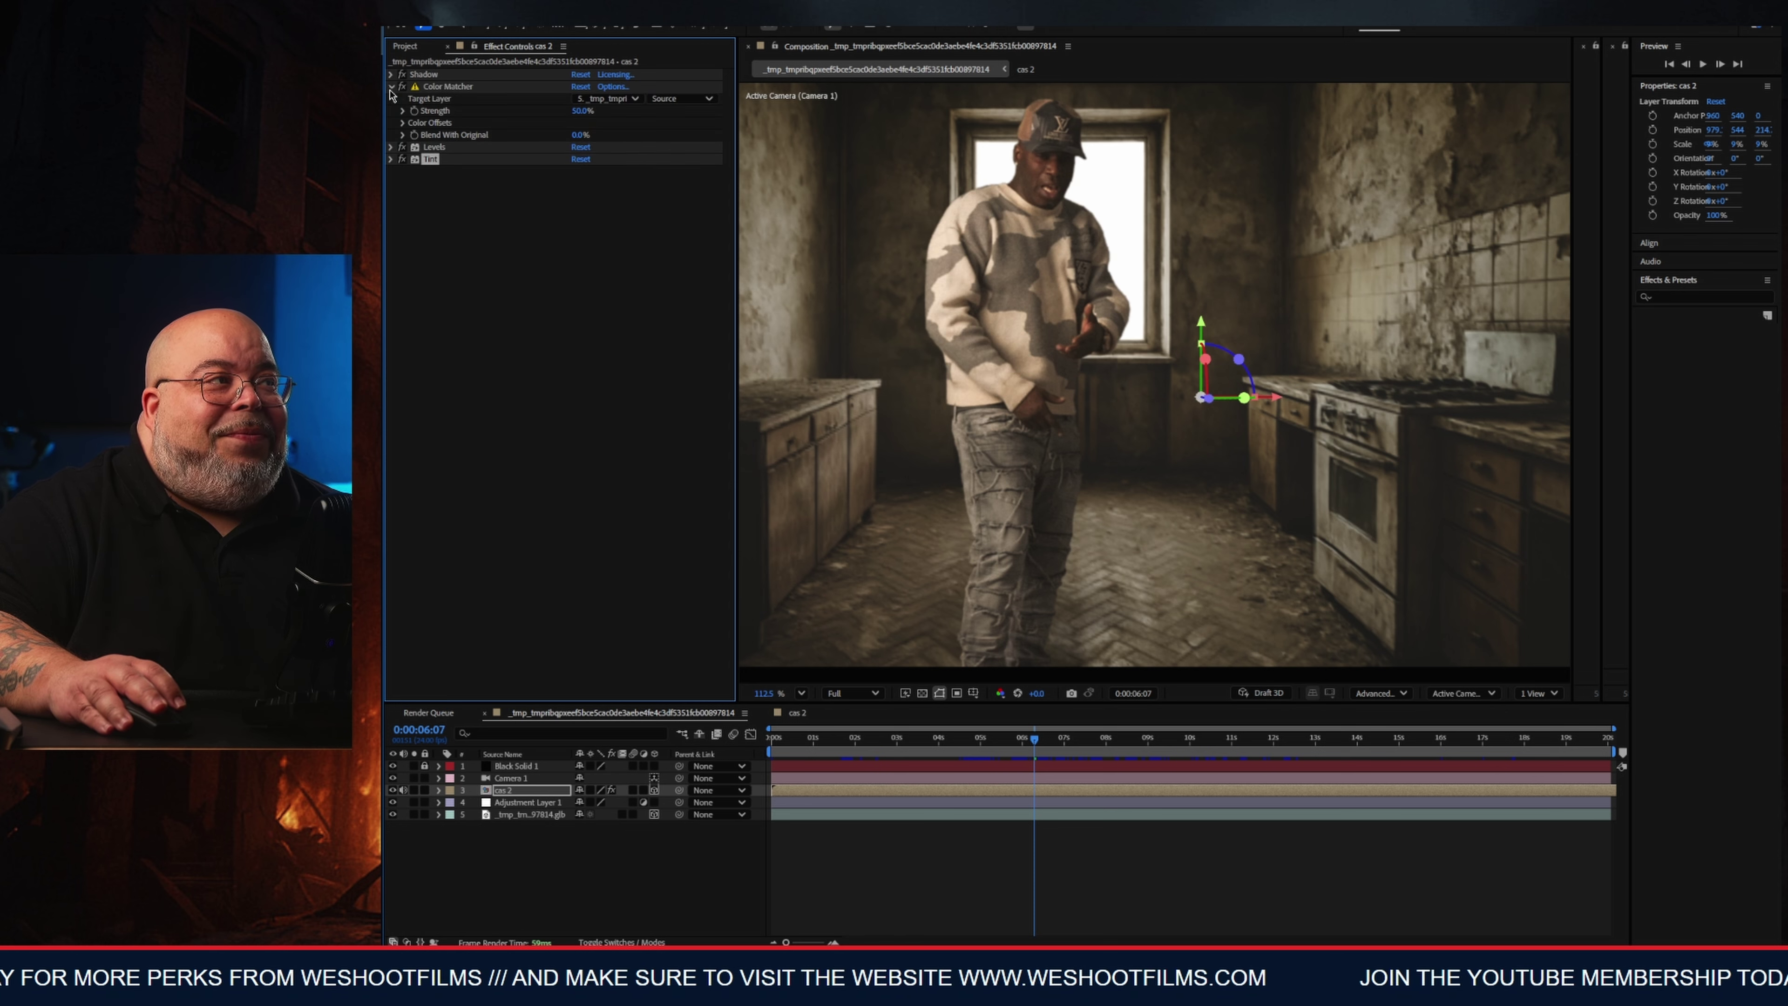
{"action": "left_click_drag", "start_coordinate": [574, 114], "coordinate": [568, 112]}
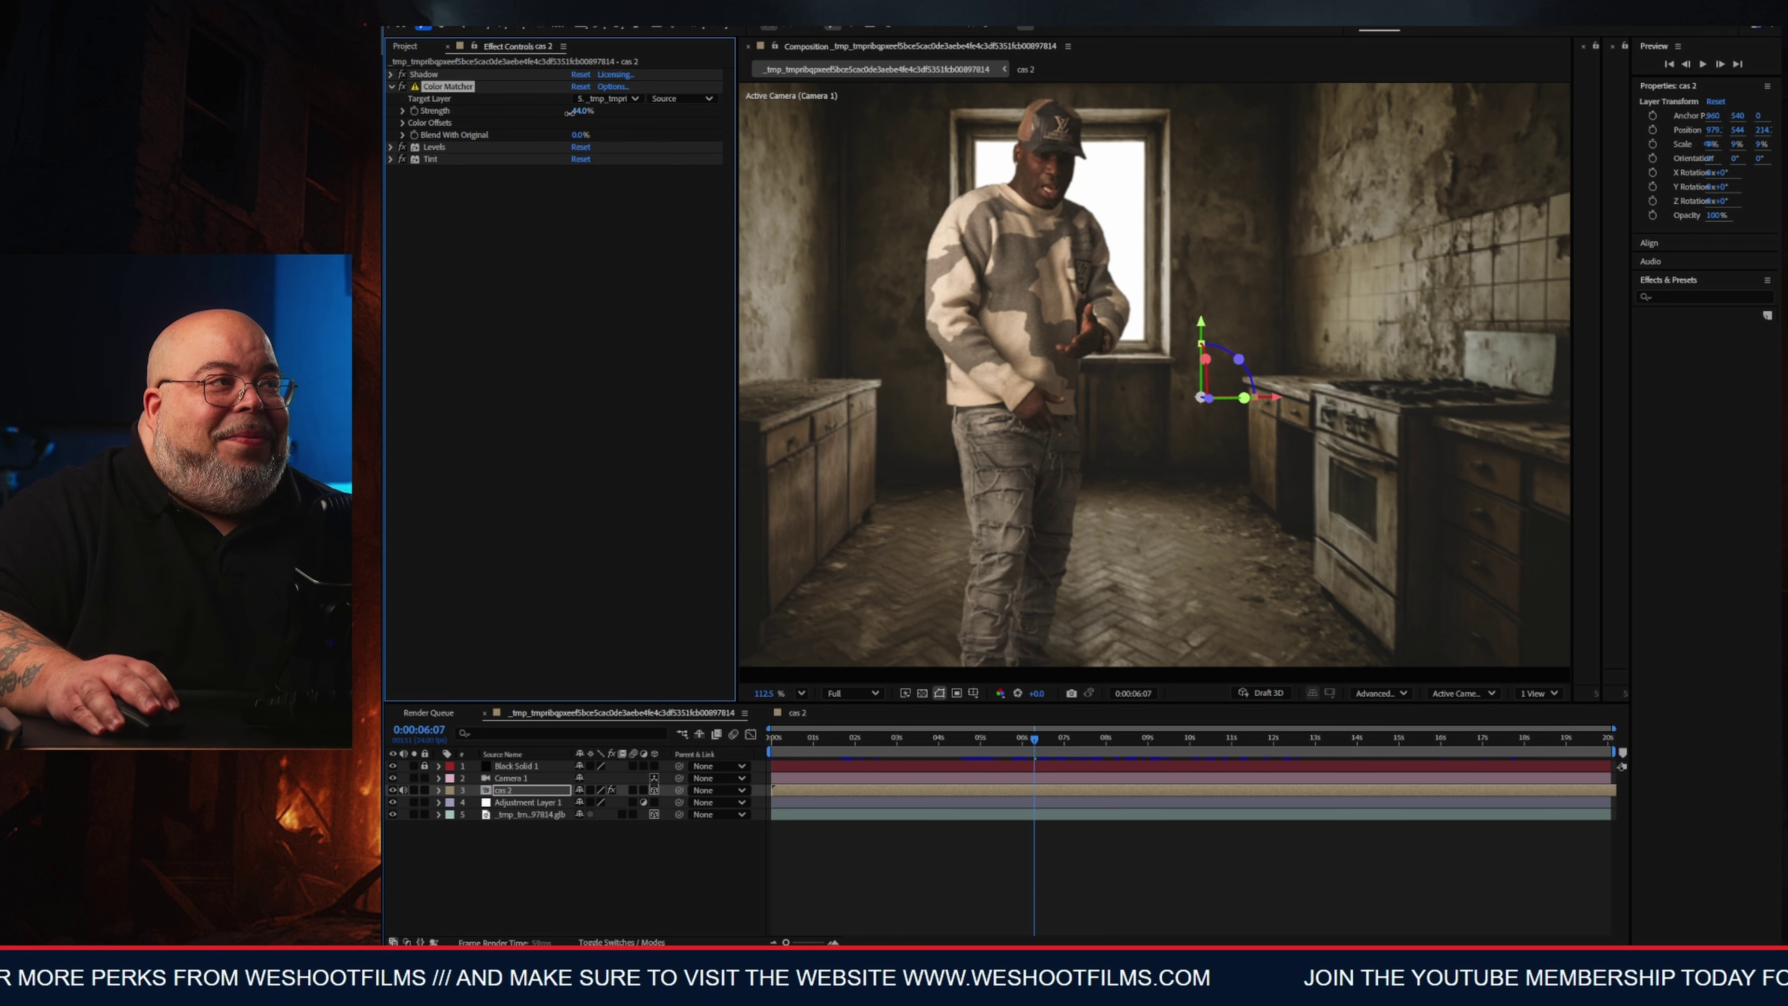
{"action": "left_click", "coordinate": [391, 86]}
Play the composite from the start and scrub through the Camera 1 animation, returning to the first frame.
{"action": "scroll", "coordinate": [1056, 402], "scroll_direction": "down", "scroll_amount": 4}
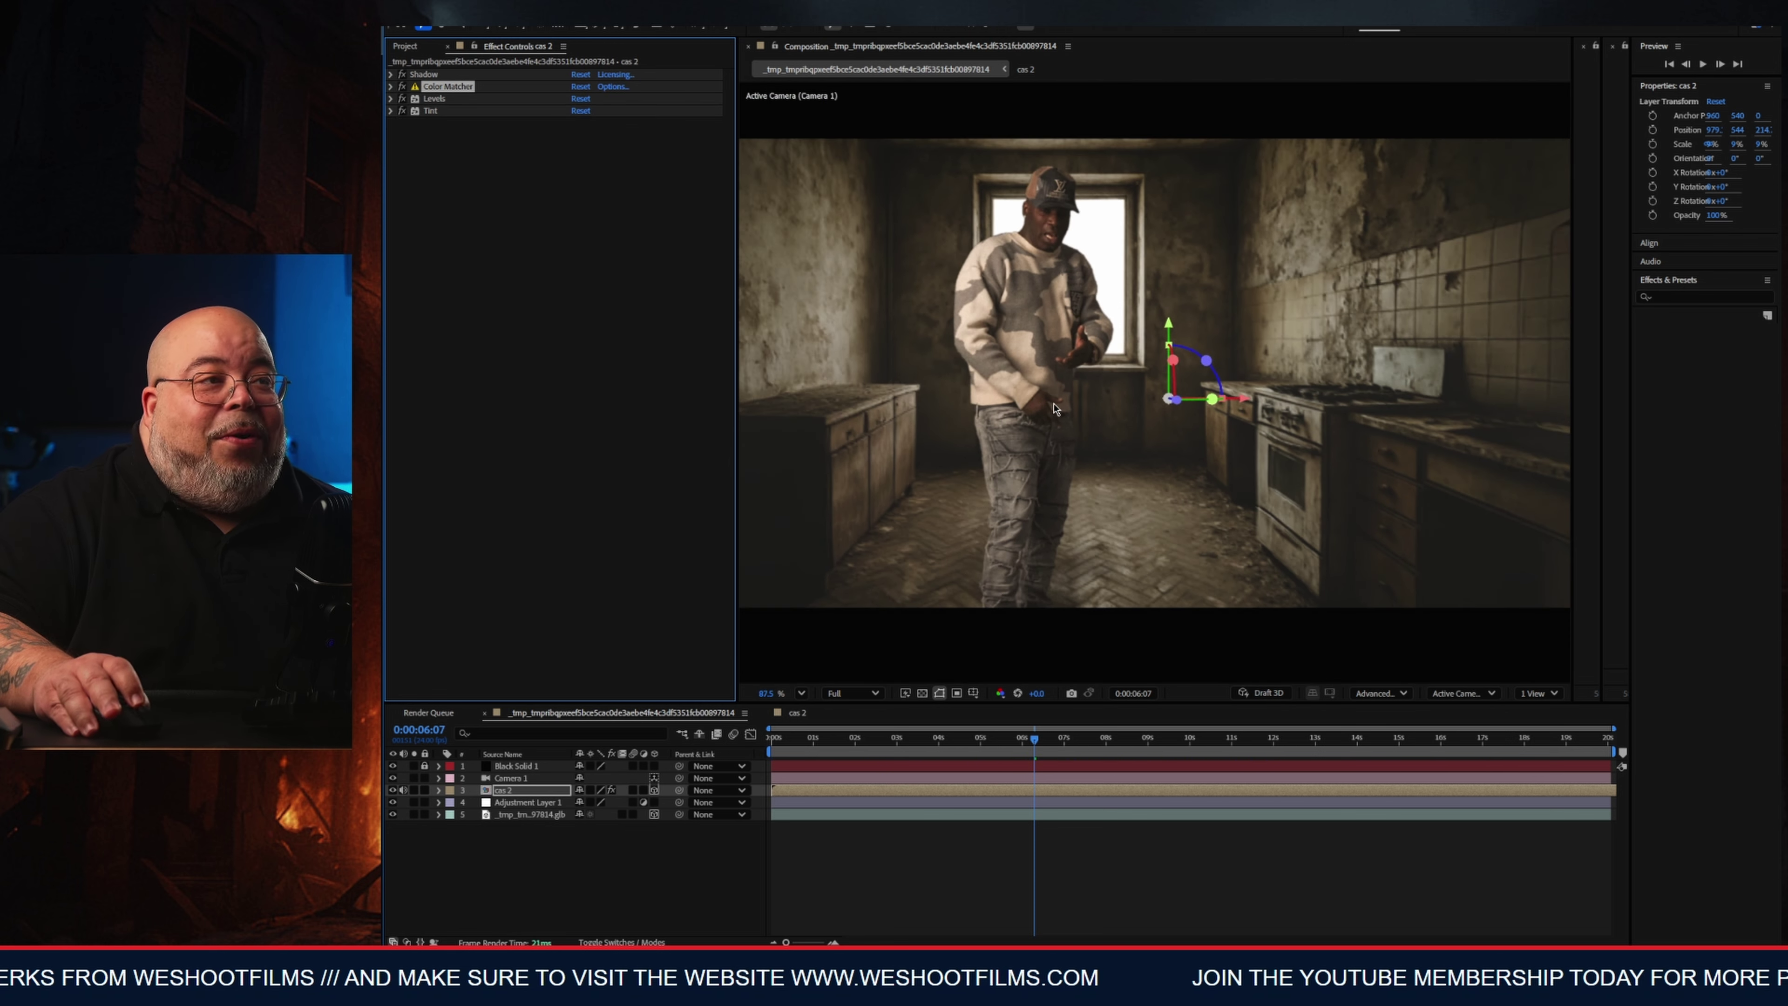
{"action": "left_click_drag", "start_coordinate": [928, 737], "coordinate": [771, 779]}
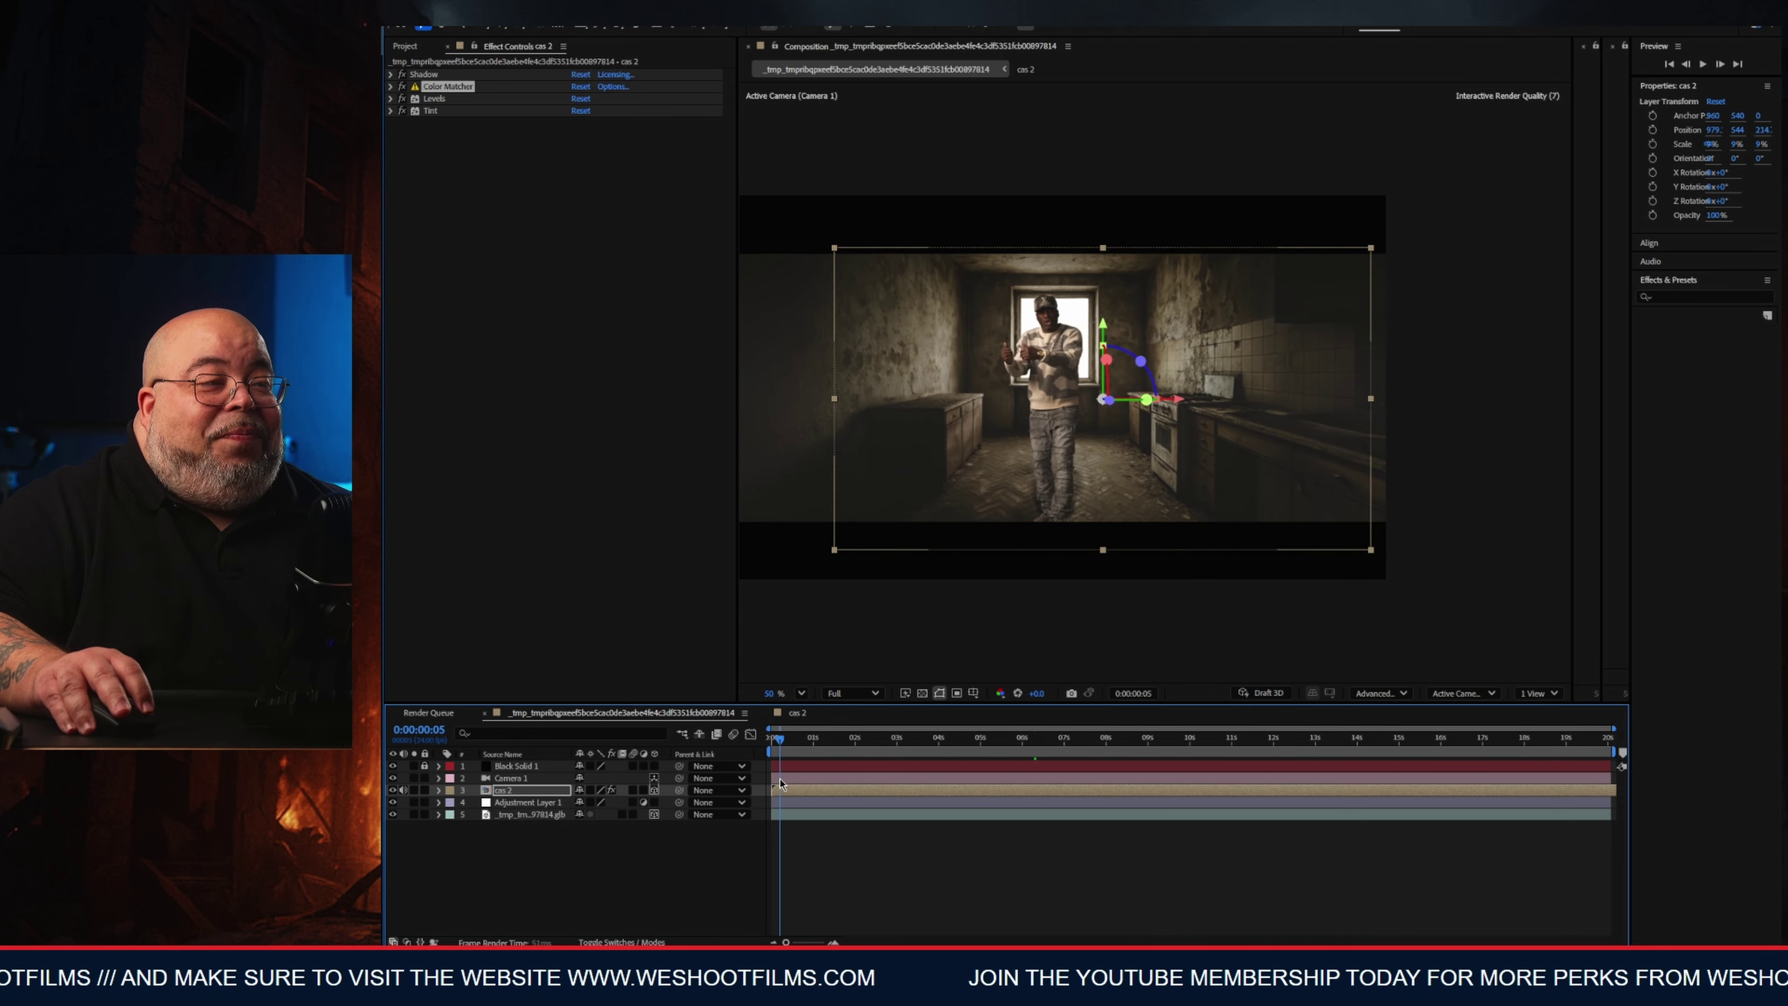
{"action": "key", "text": "space"}
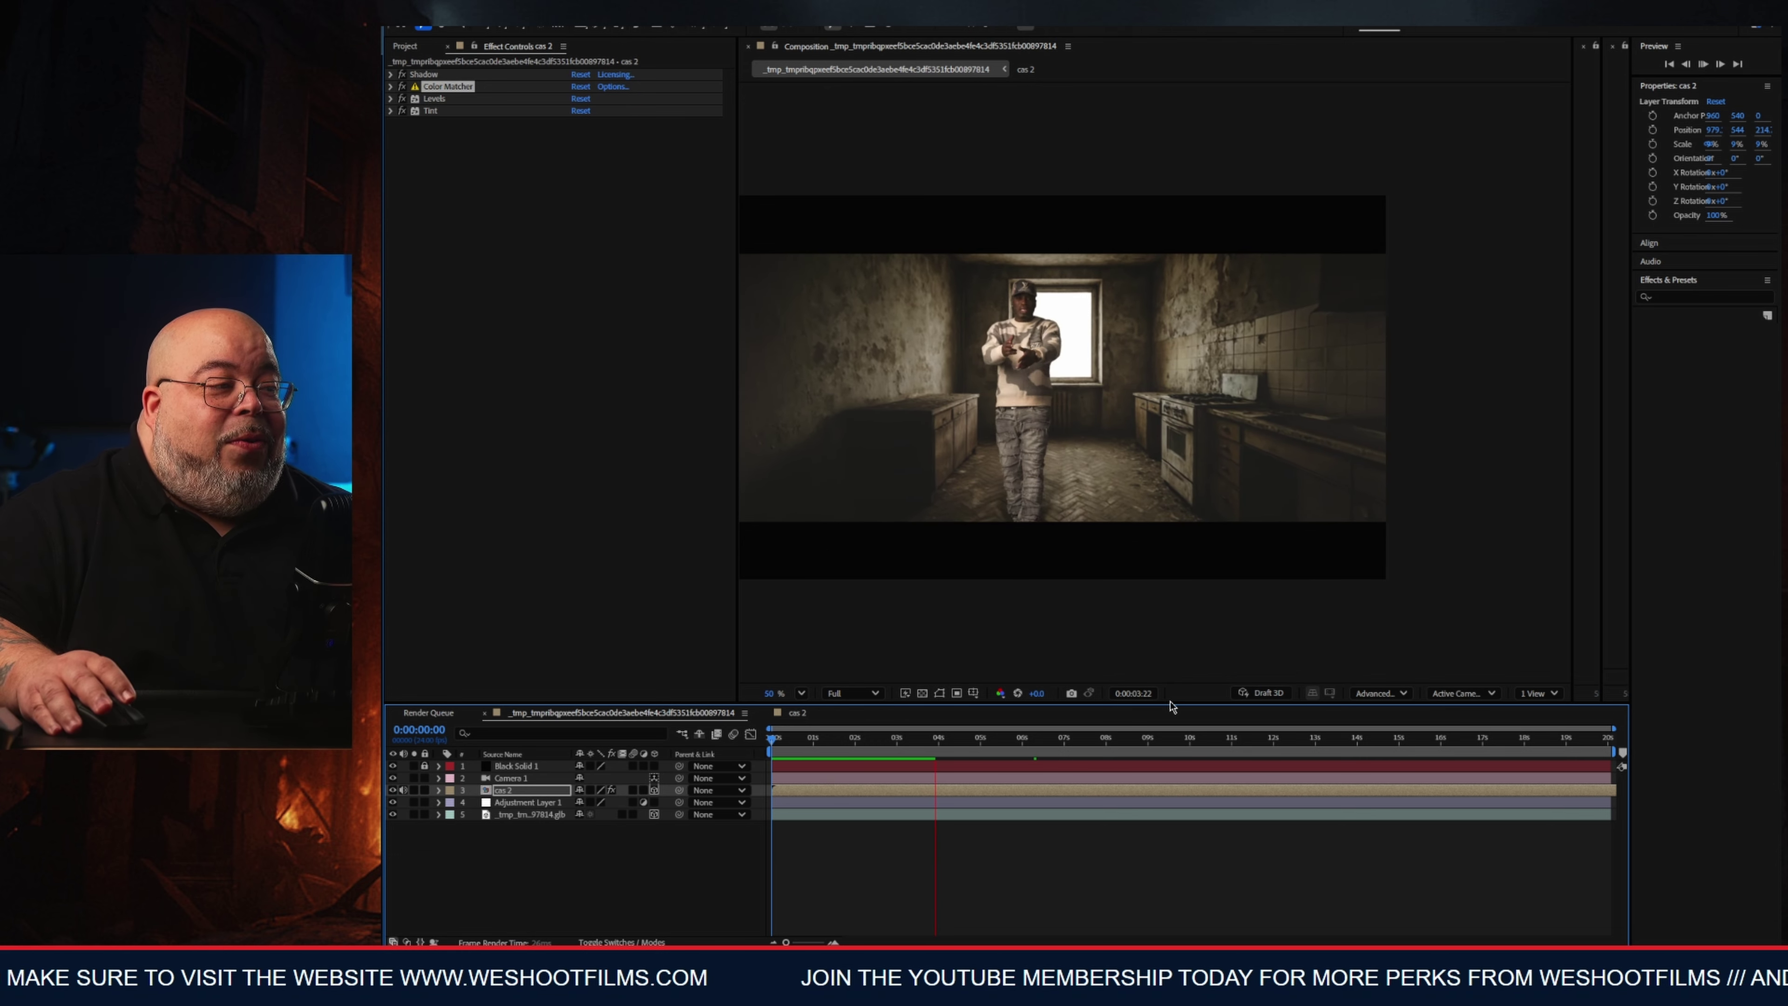
{"action": "key", "text": "space"}
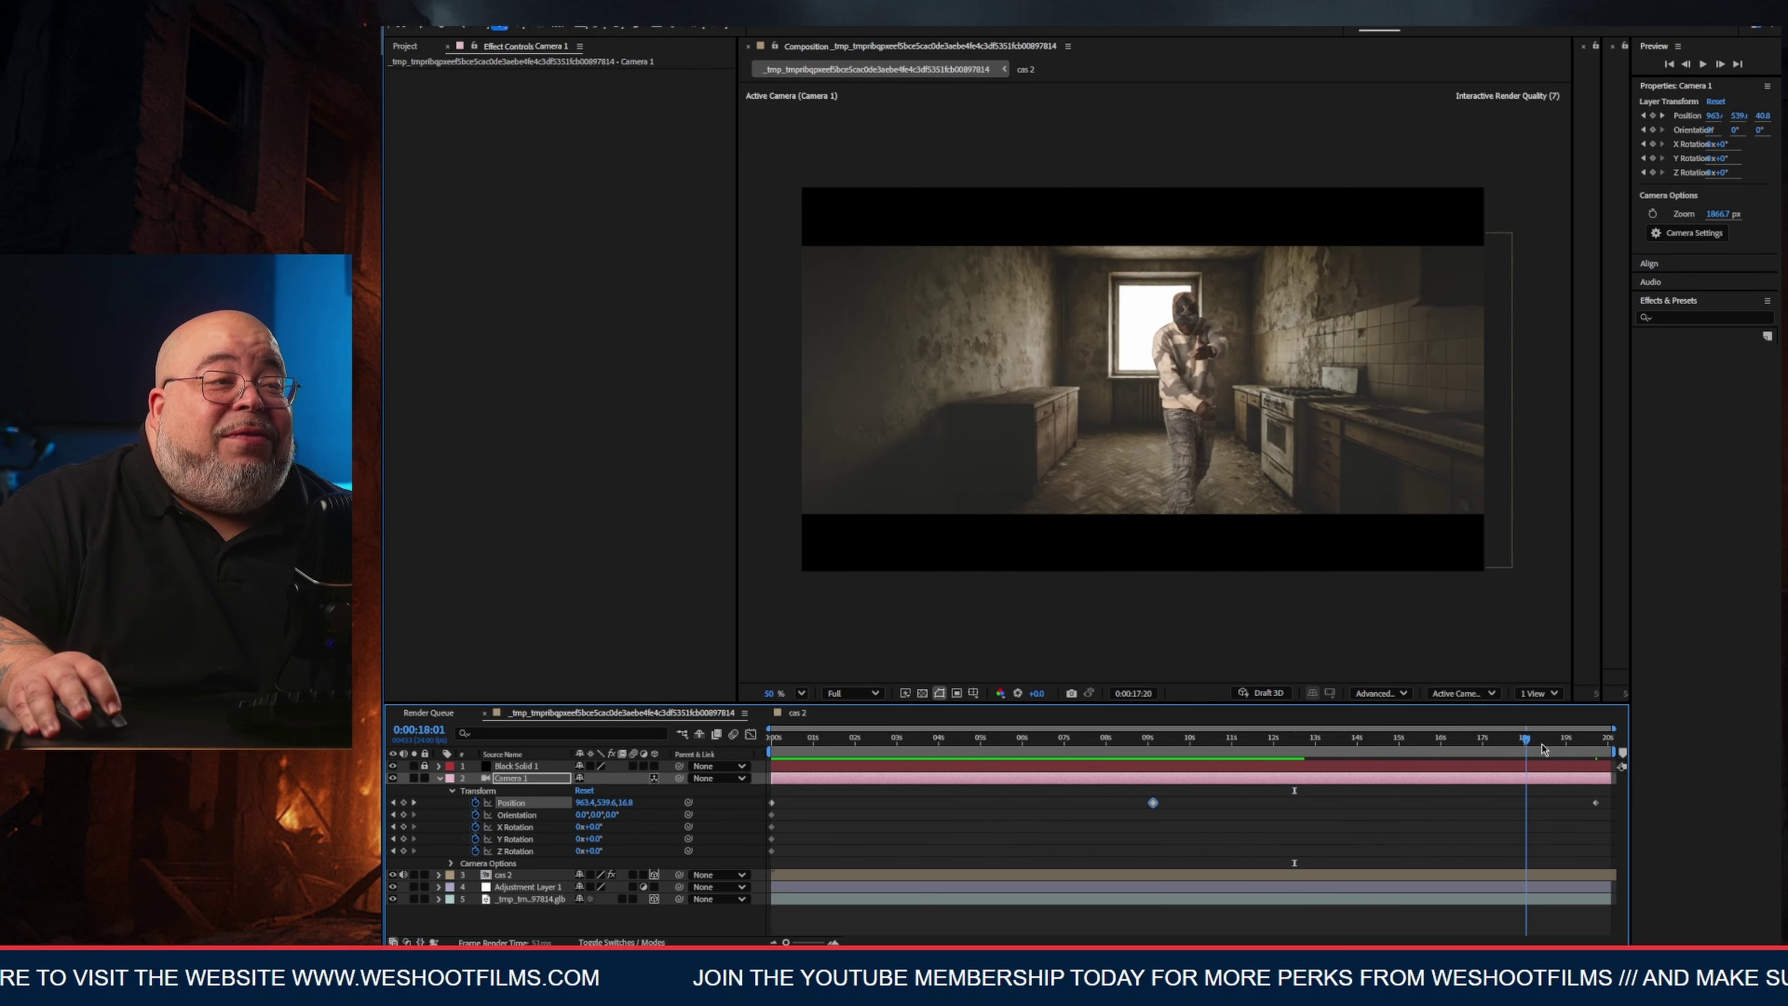
{"action": "left_click_drag", "start_coordinate": [1528, 740], "coordinate": [763, 739]}
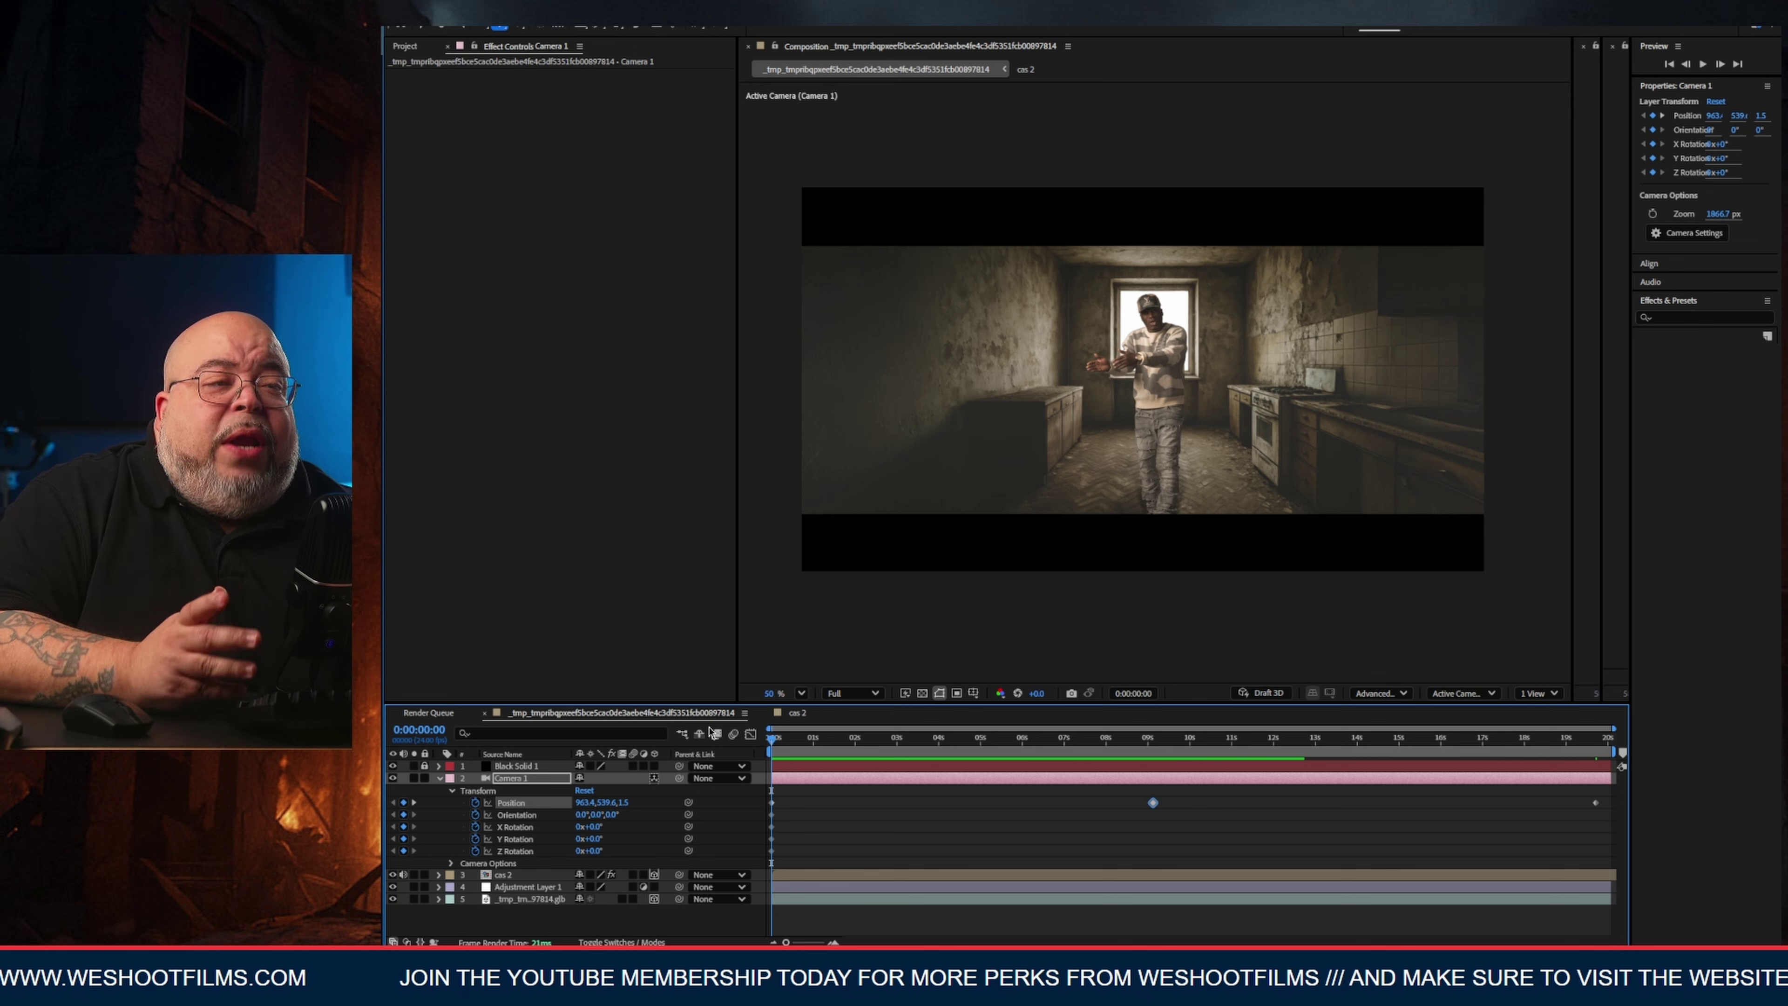
{"action": "left_click_drag", "start_coordinate": [775, 738], "coordinate": [1443, 738]}
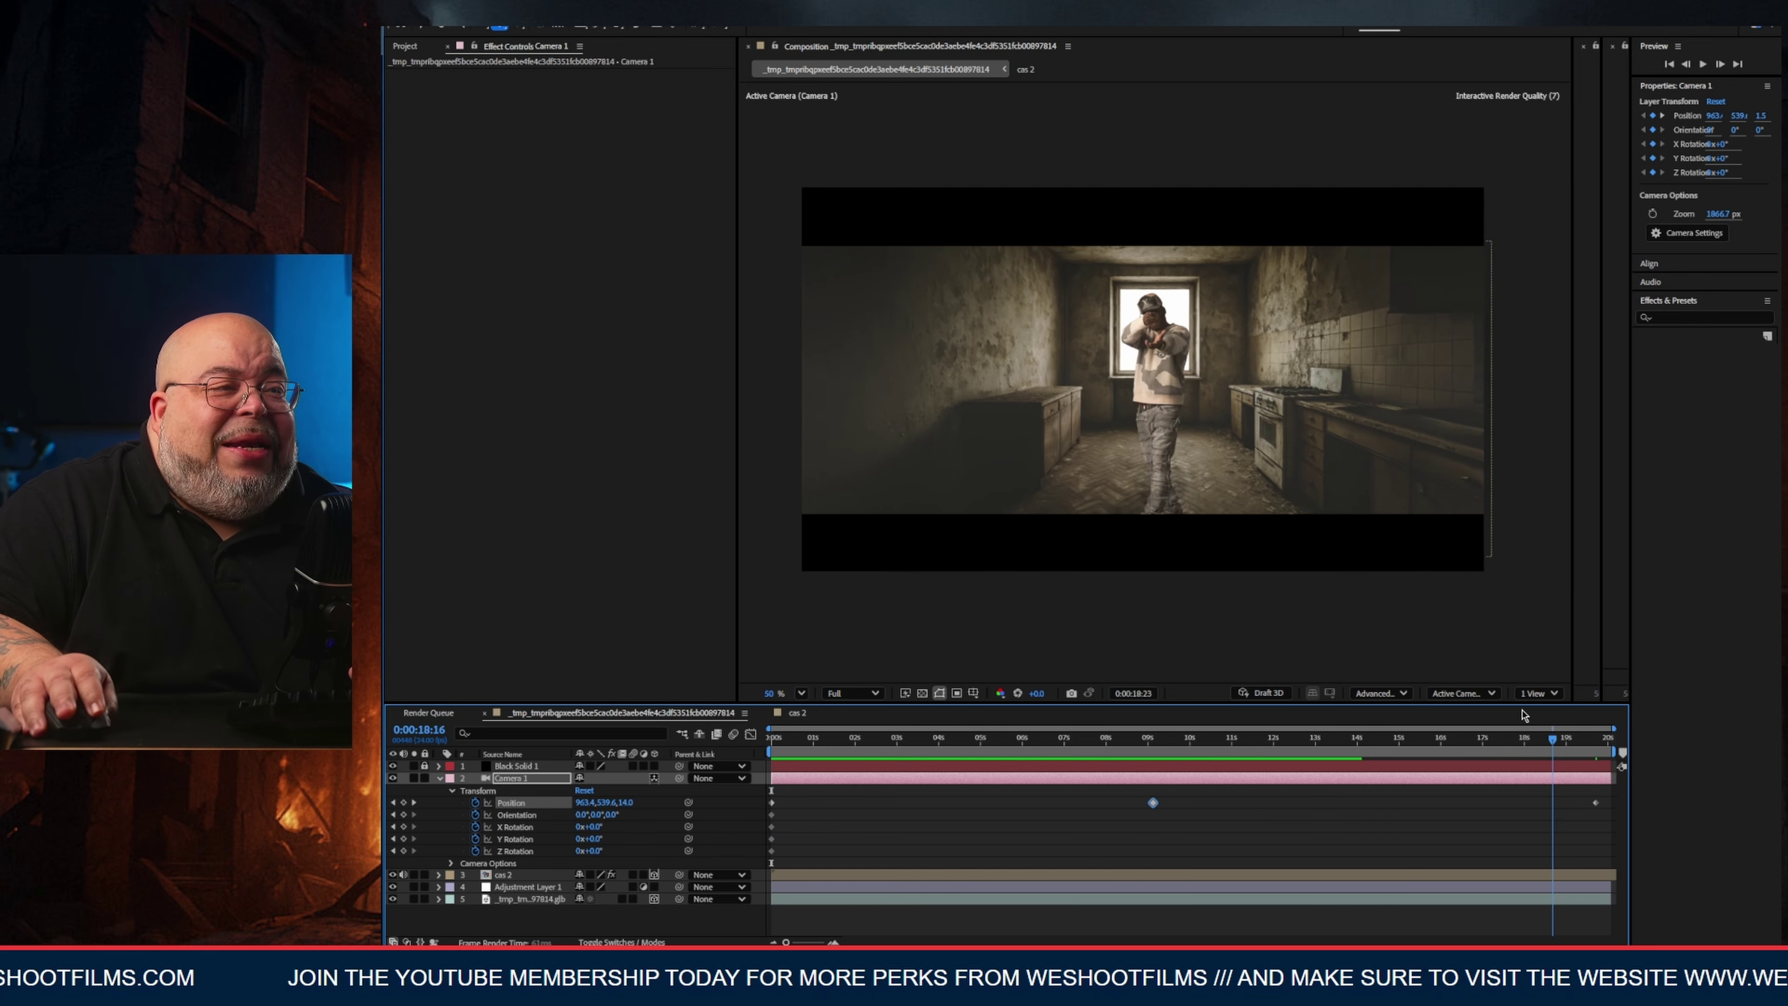
{"action": "key", "text": "Home"}
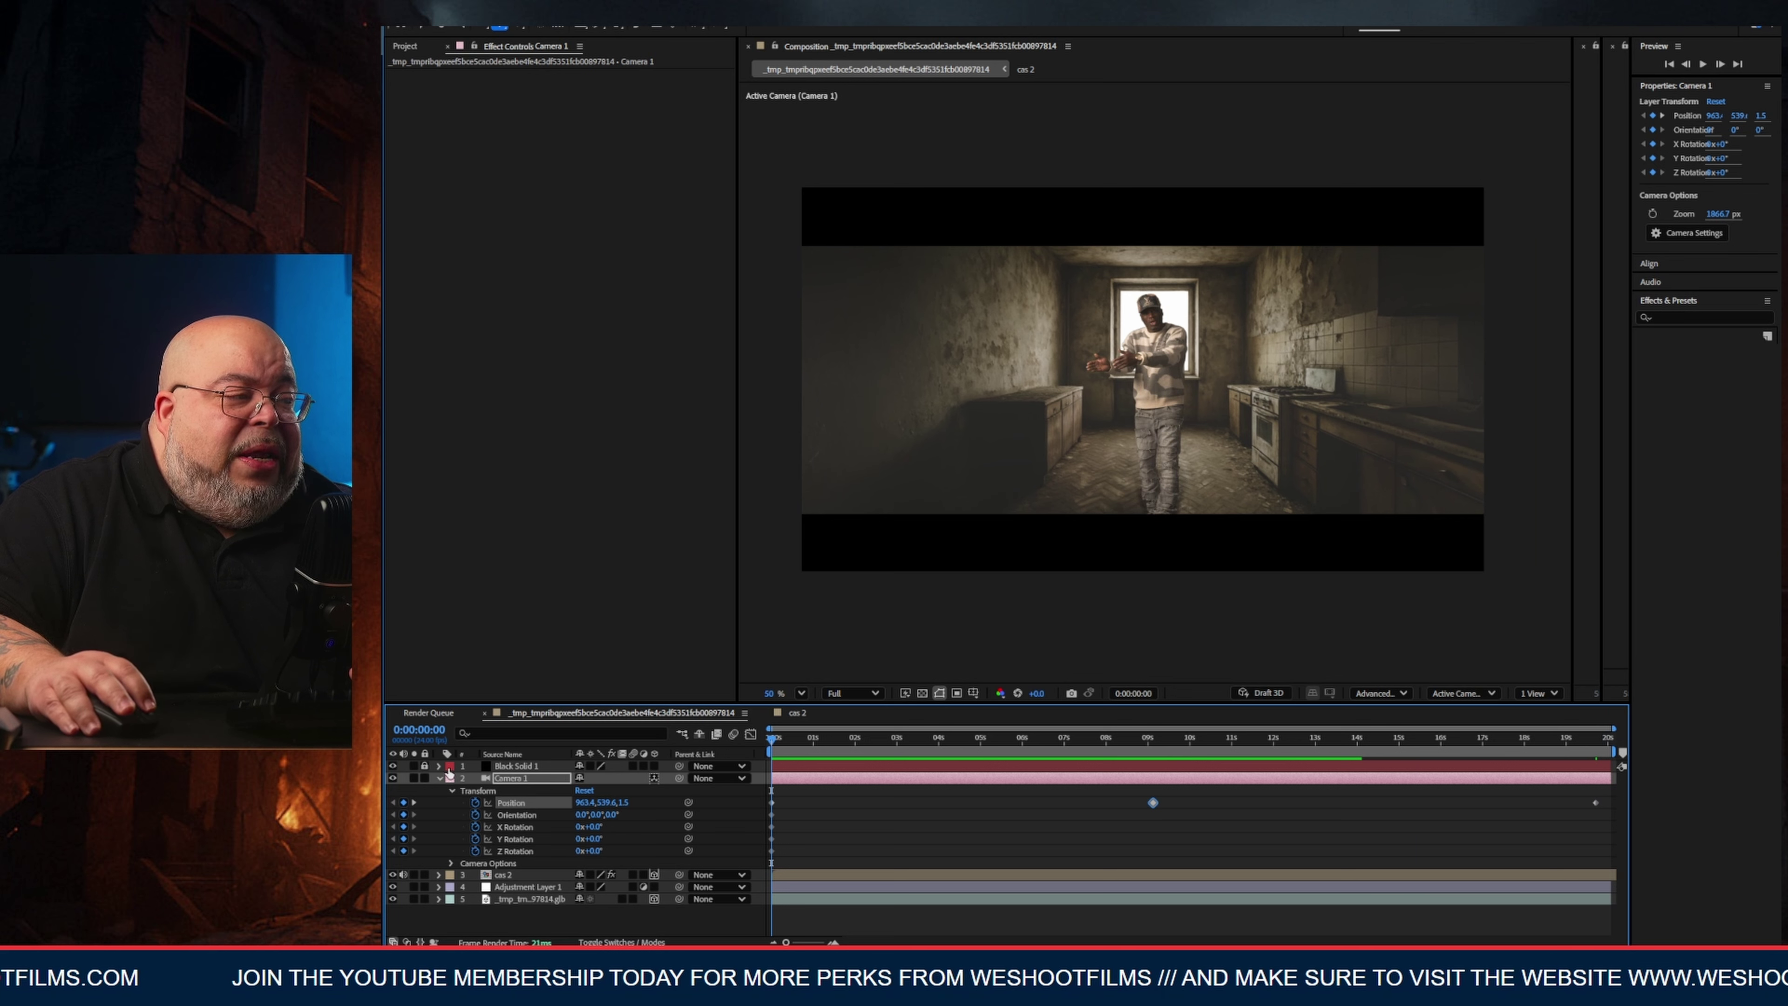
Hide the cas 2 and Black Solid 1 layers and play the kitchen's camera move on its own.
{"action": "left_click", "coordinate": [439, 778]}
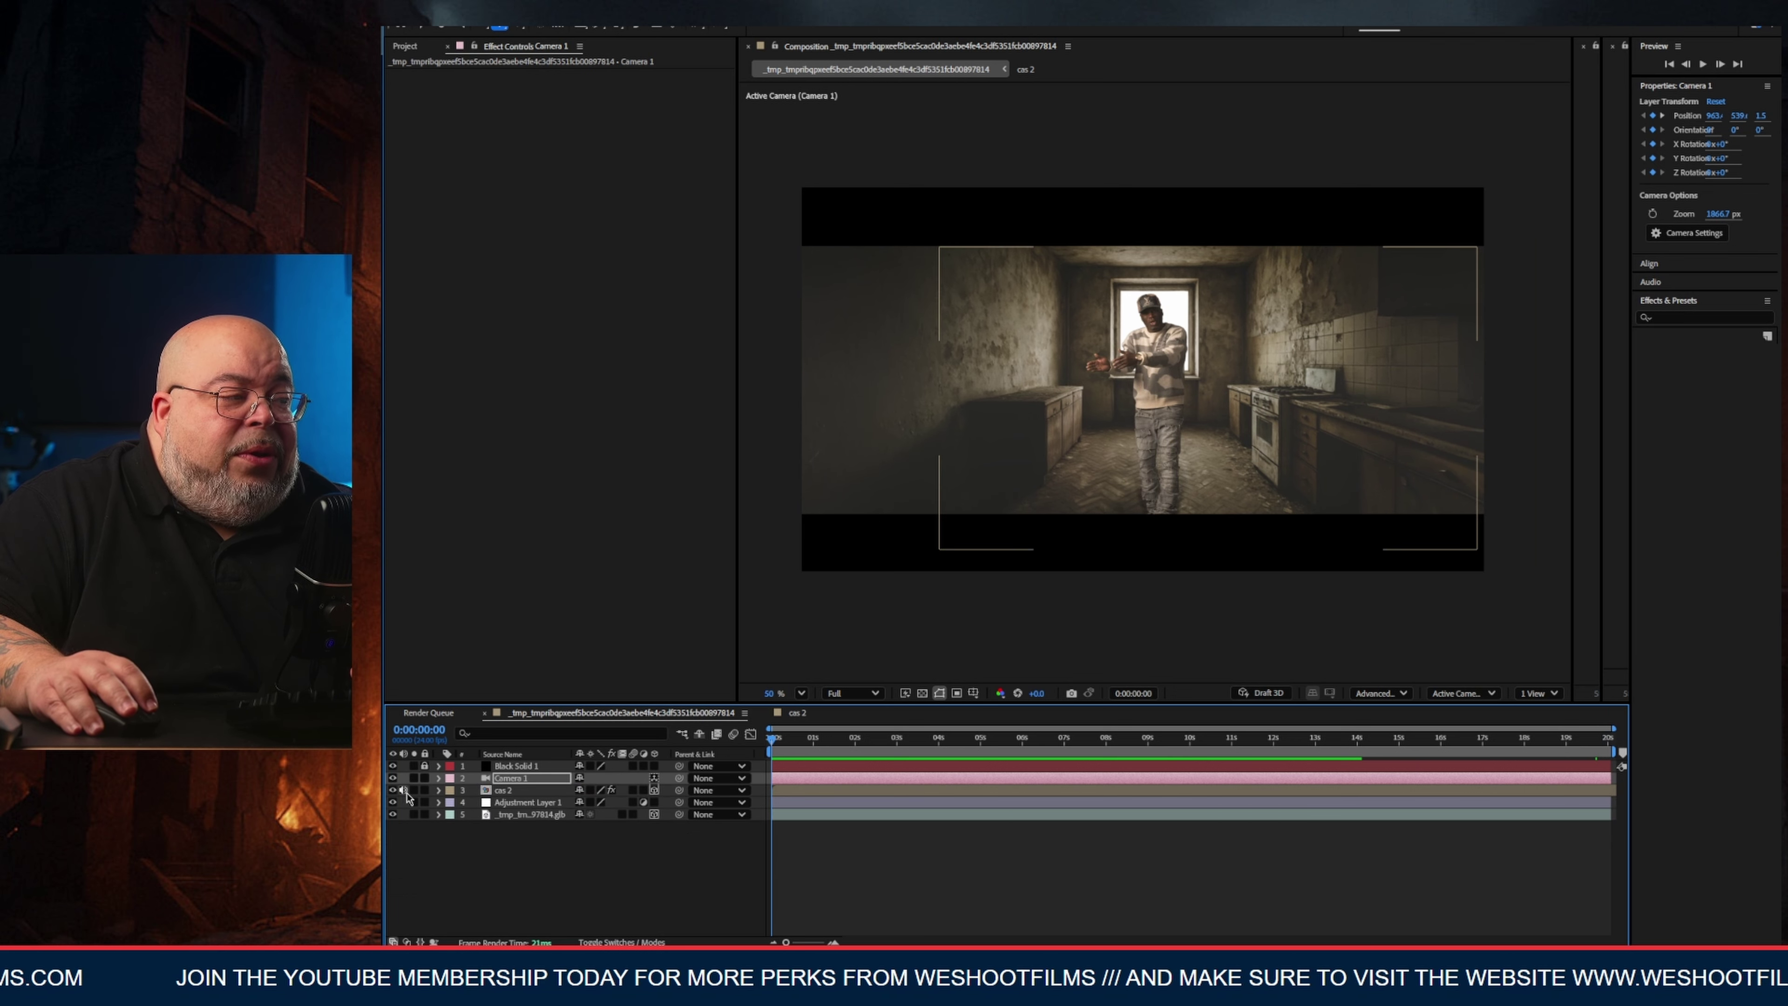
{"action": "left_click", "coordinate": [524, 792]}
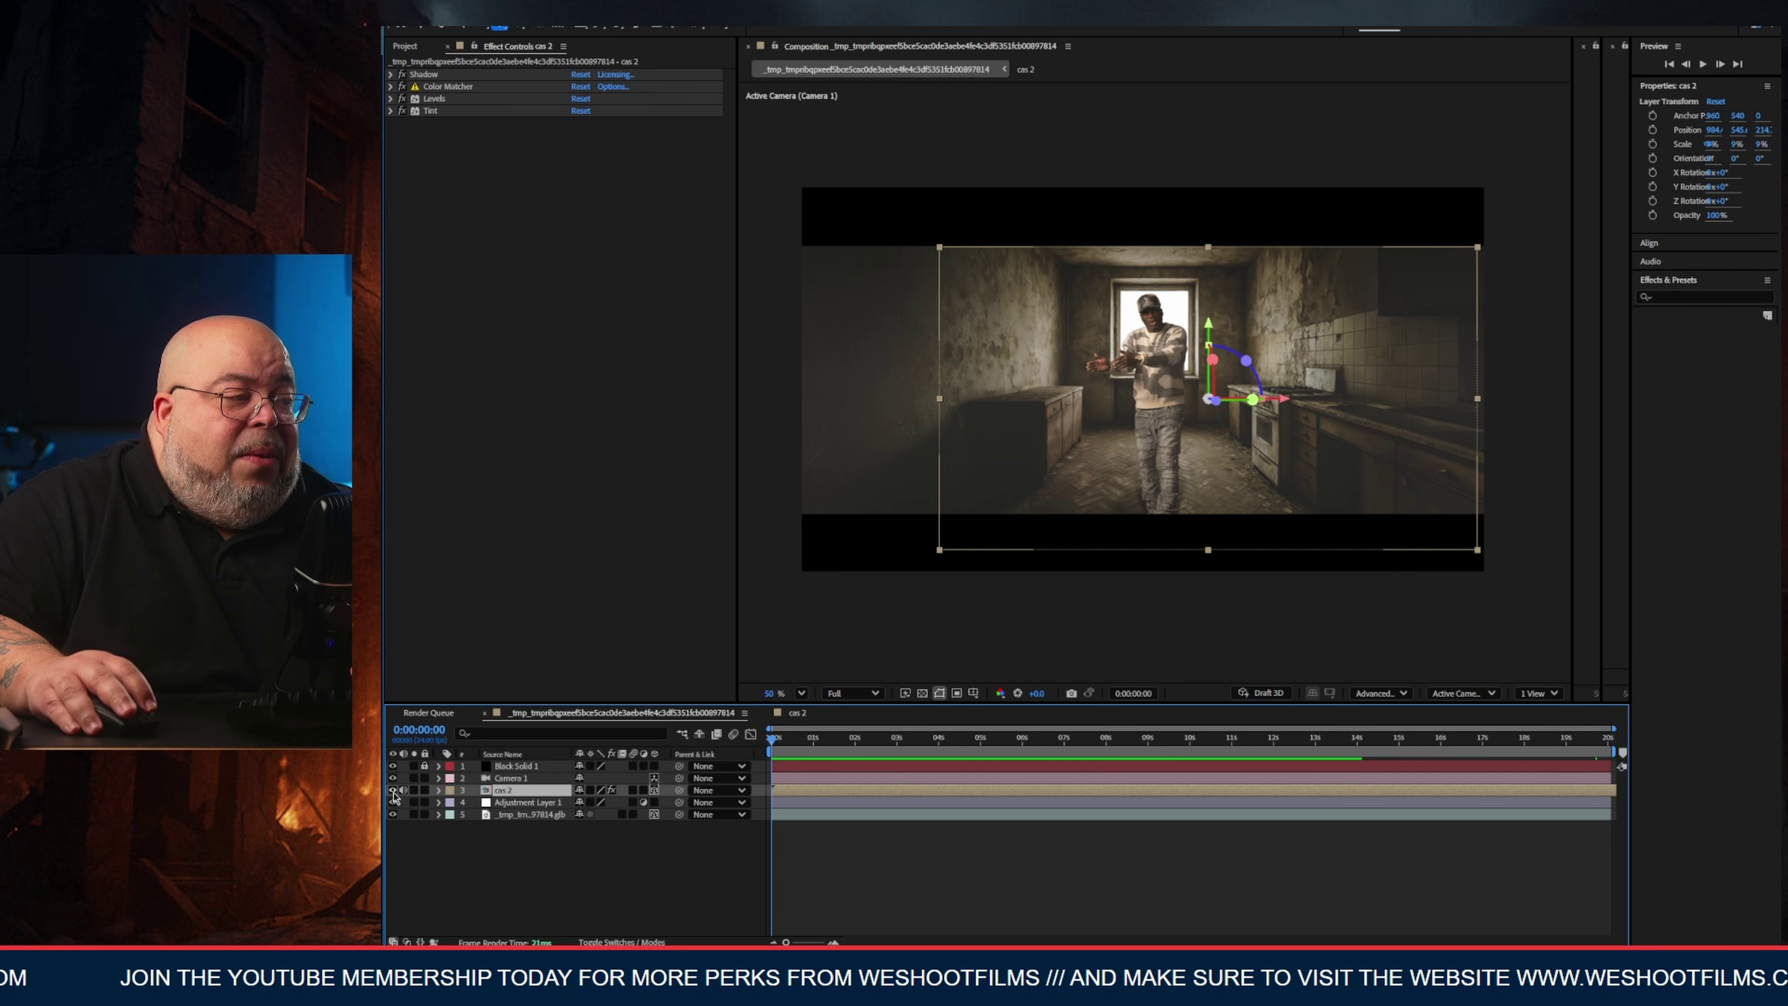
{"action": "left_click", "coordinate": [392, 790]}
{"action": "left_click_drag", "start_coordinate": [794, 745], "coordinate": [1660, 748]}
{"action": "key", "text": "space"}
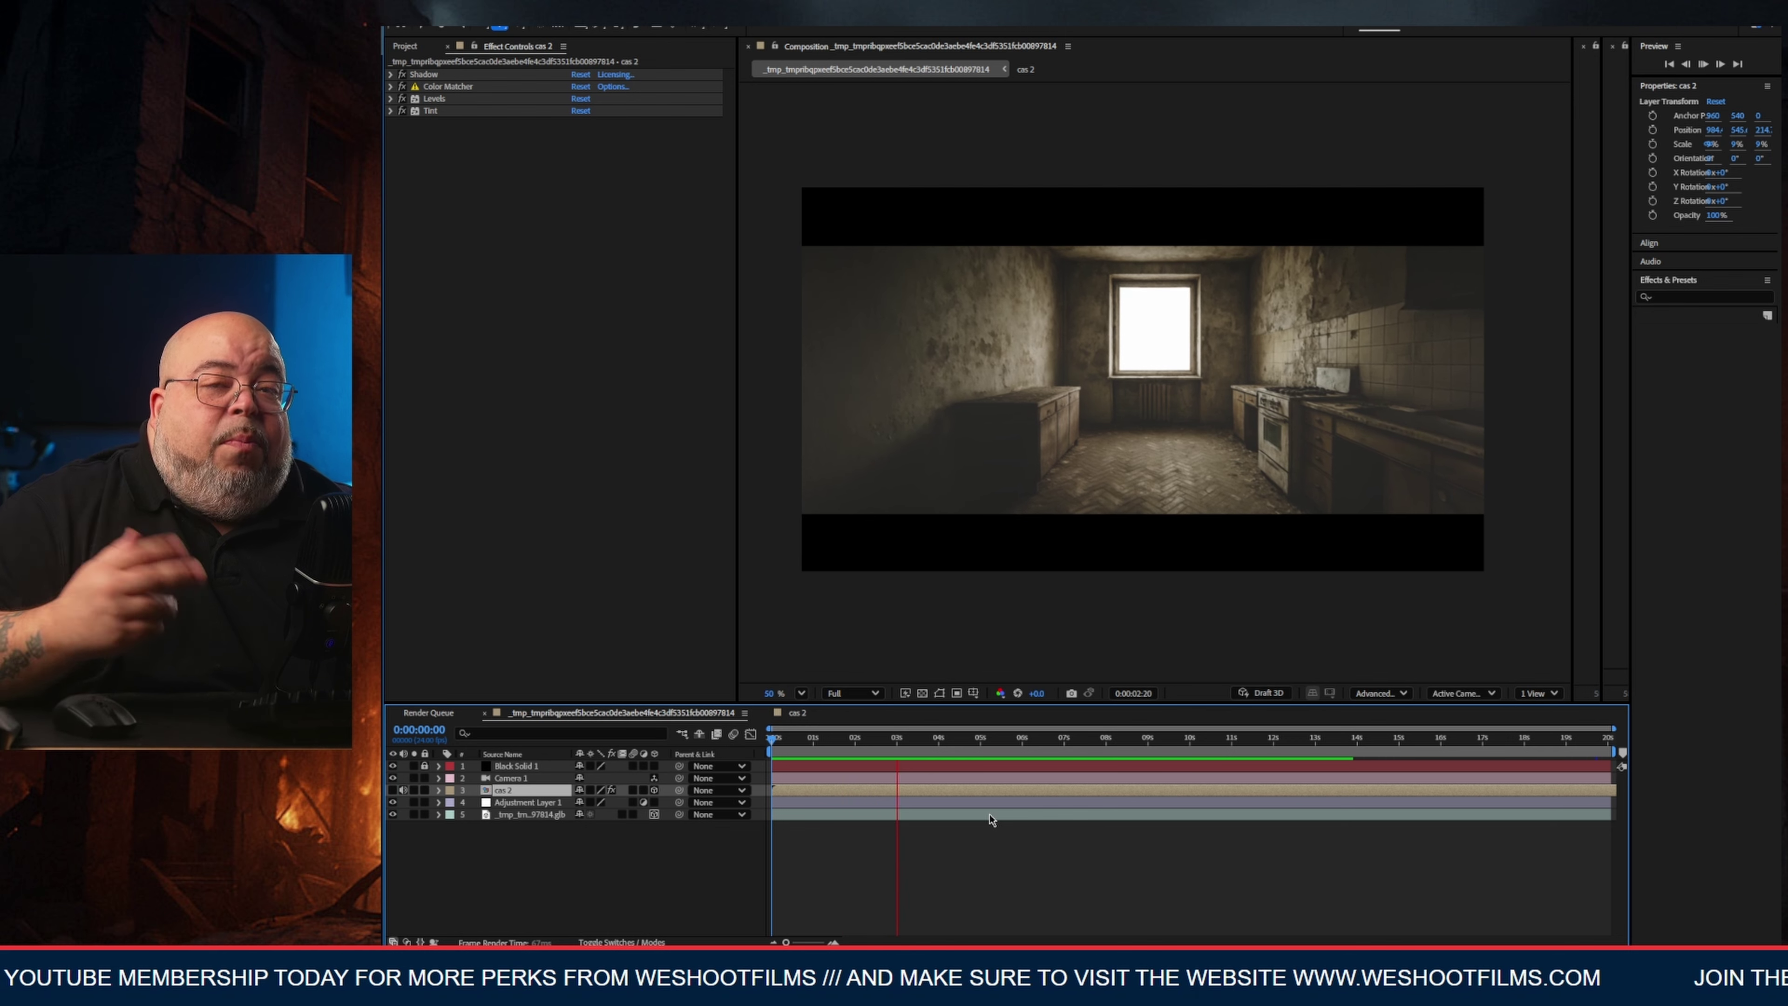
{"action": "left_click", "coordinate": [393, 767]}
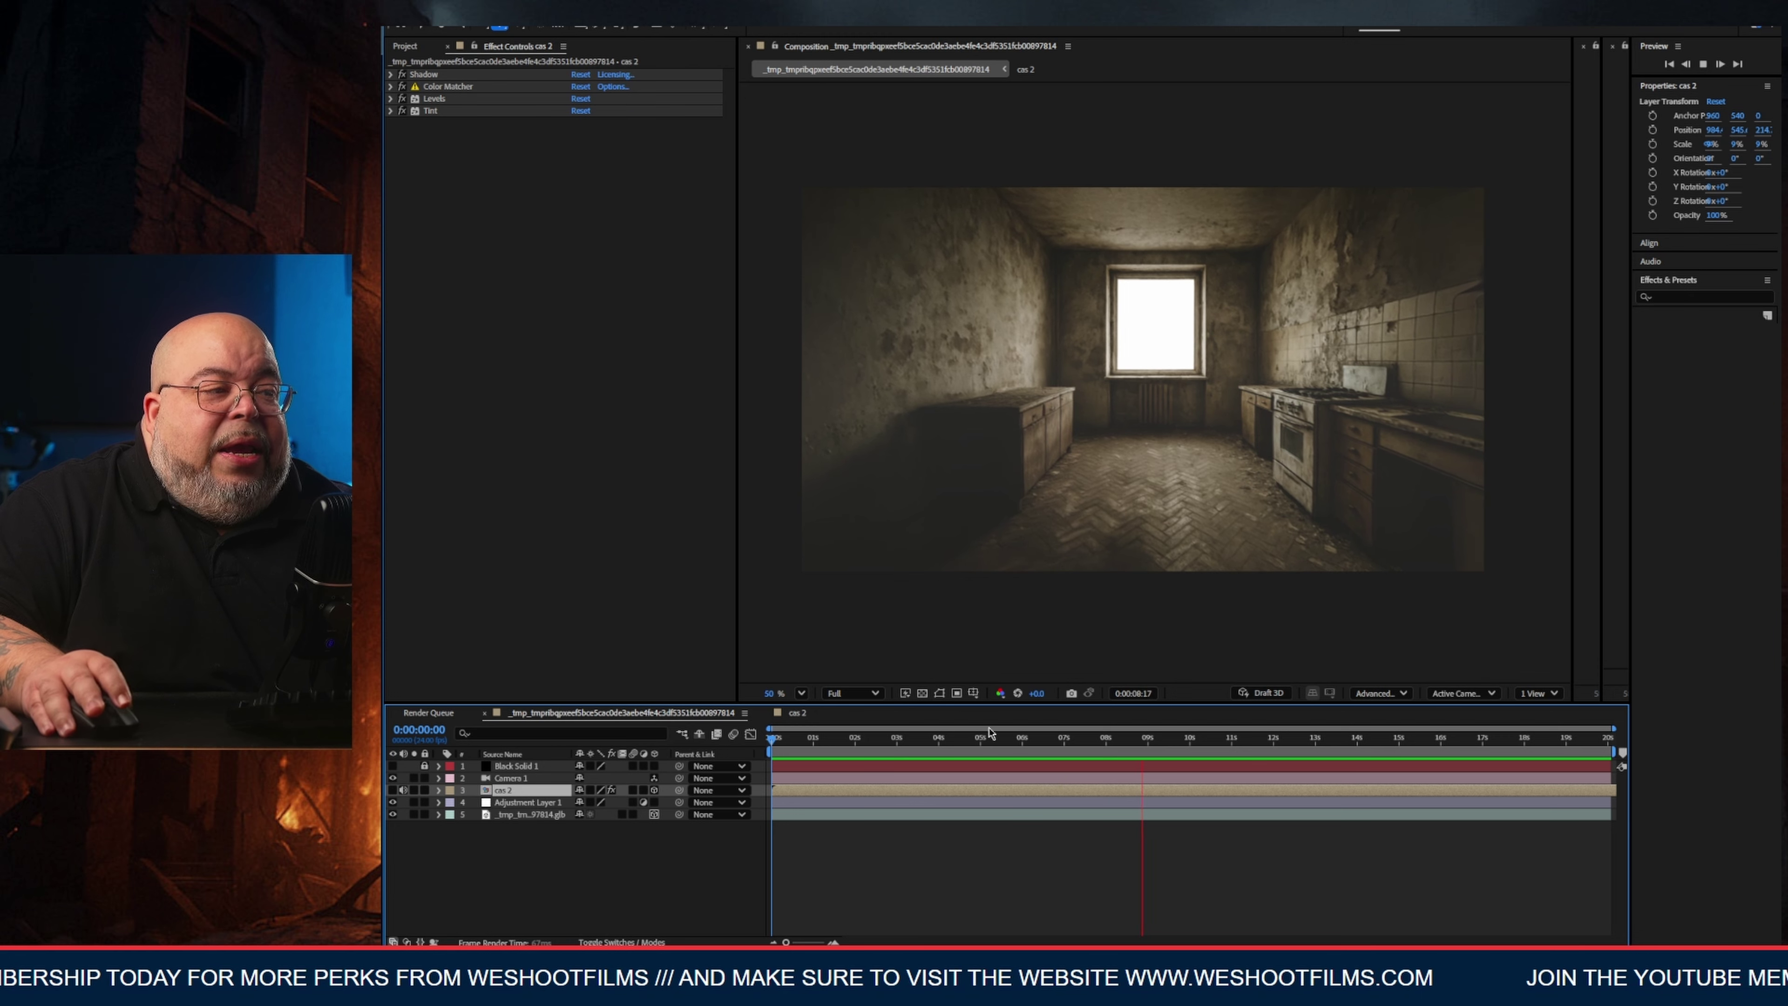
Stop the preview and add the kitchen composition, without the performer, to the render queue.
{"action": "key", "text": "space"}
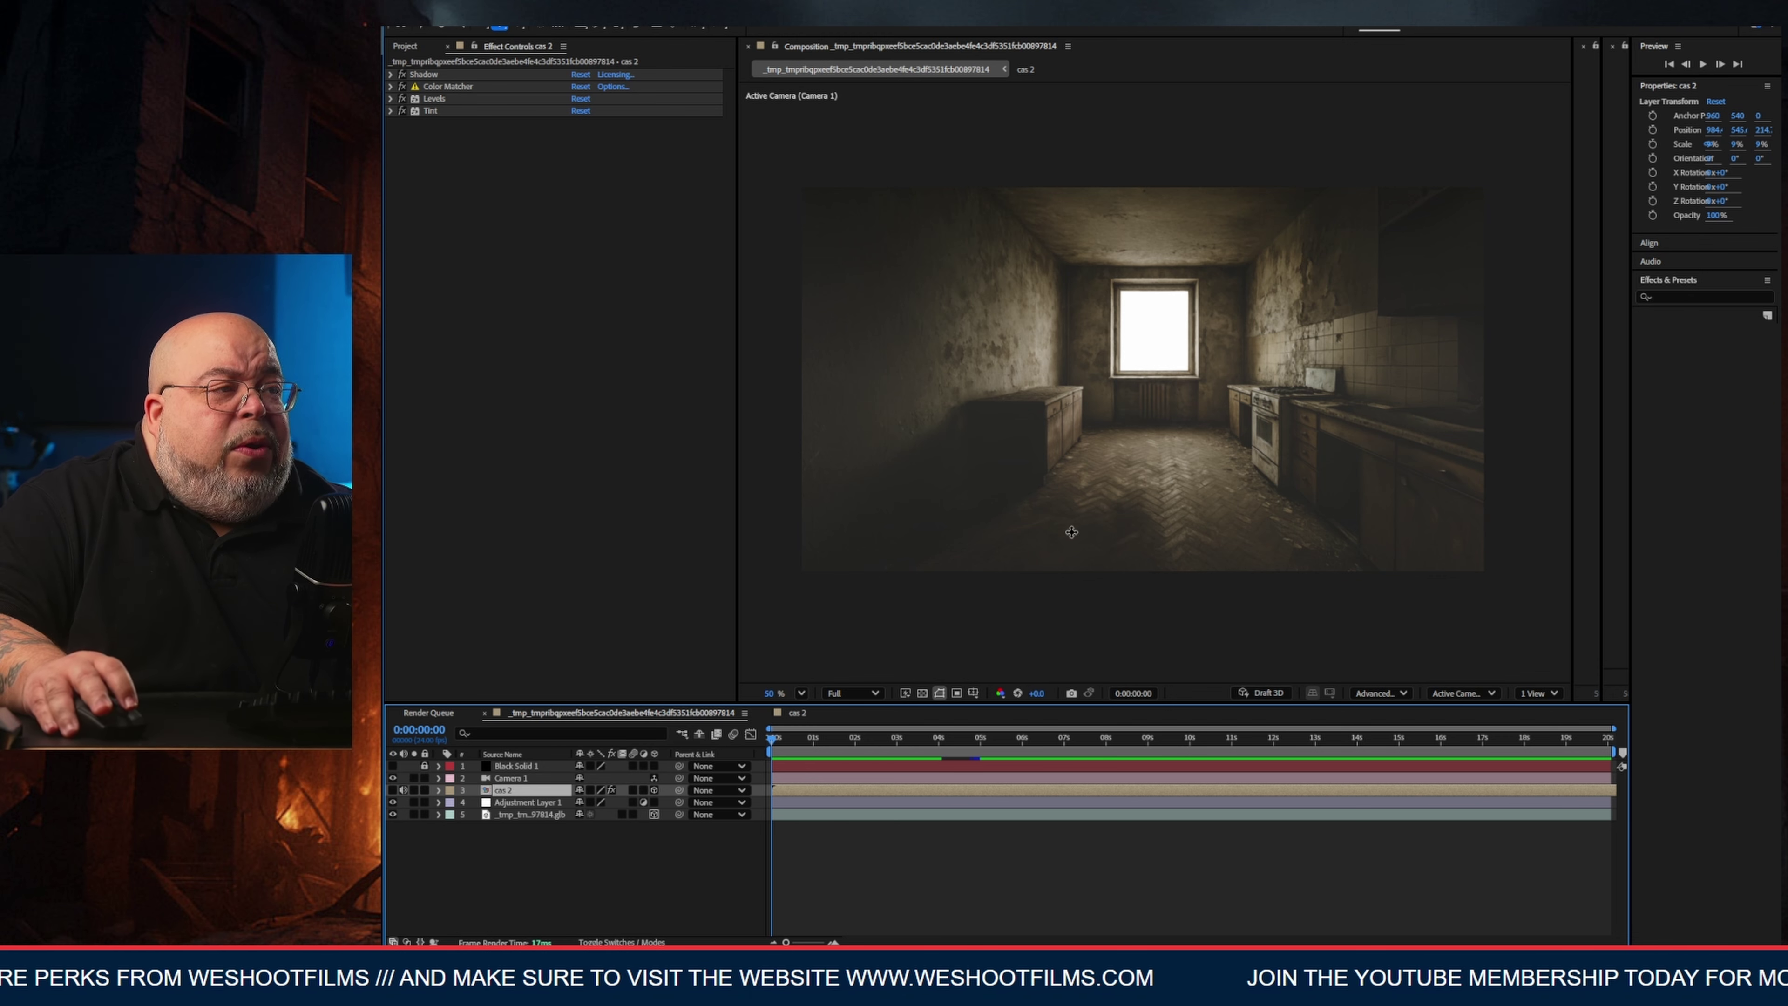
{"action": "left_click", "coordinate": [450, 25]}
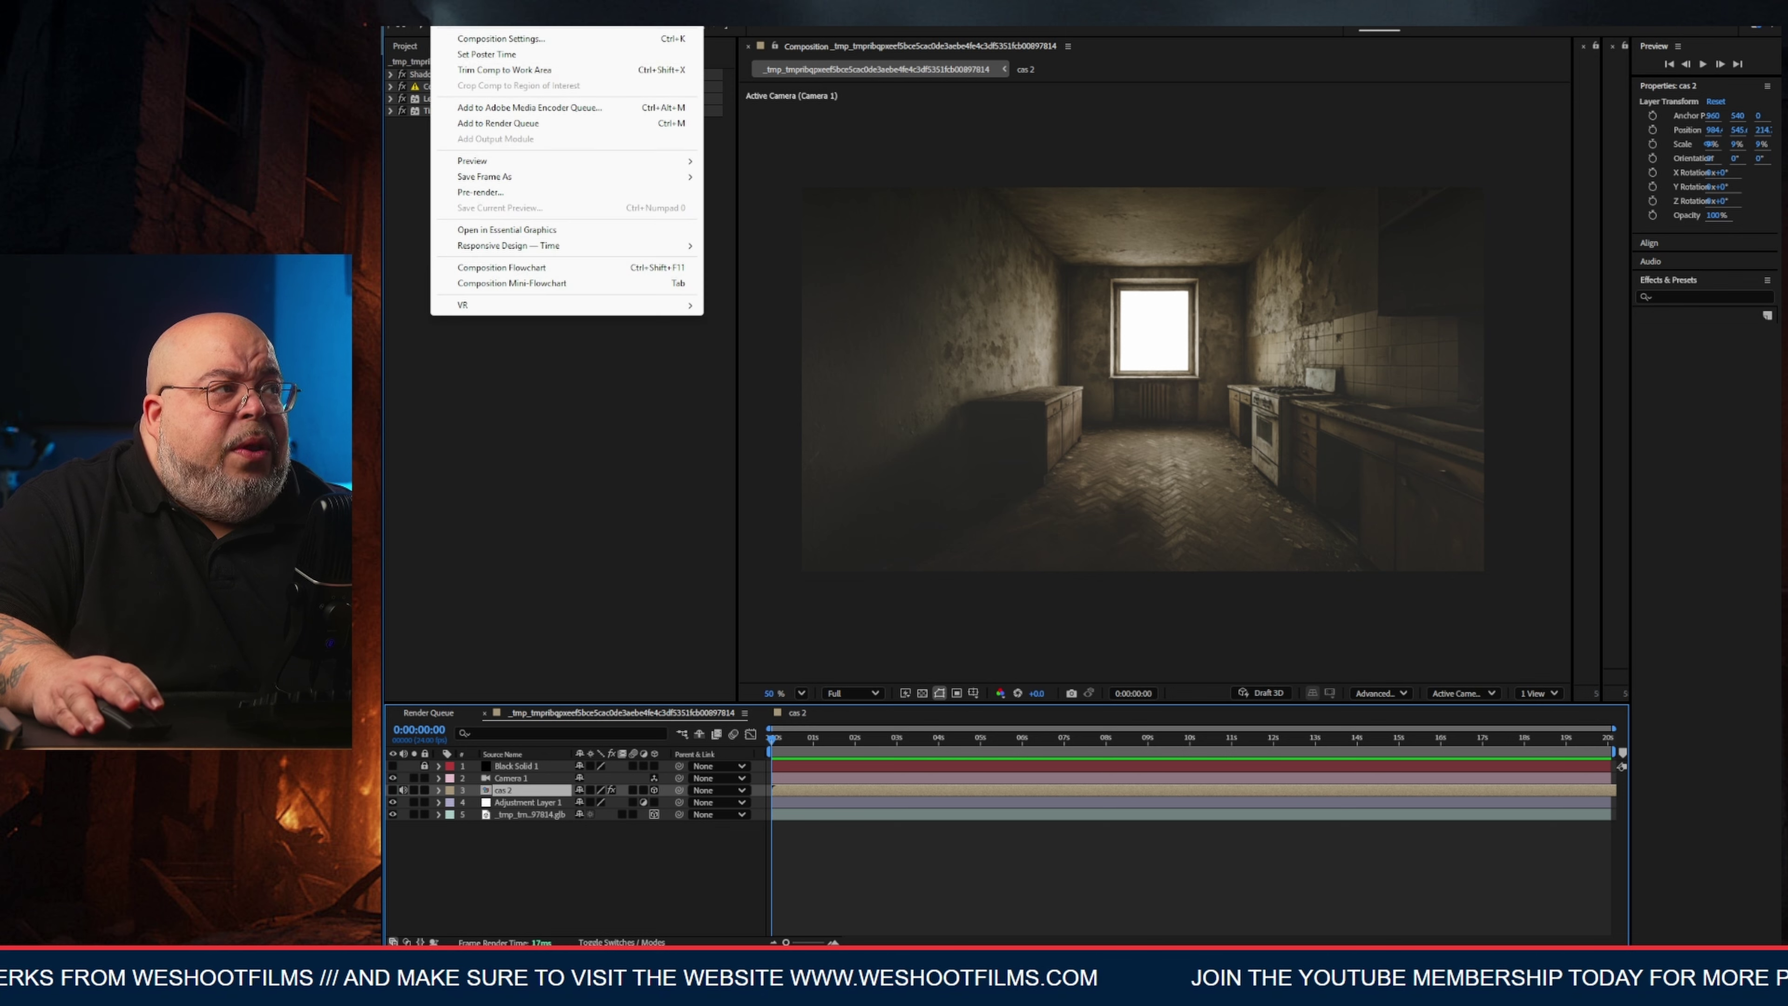
{"action": "left_click", "coordinate": [479, 125]}
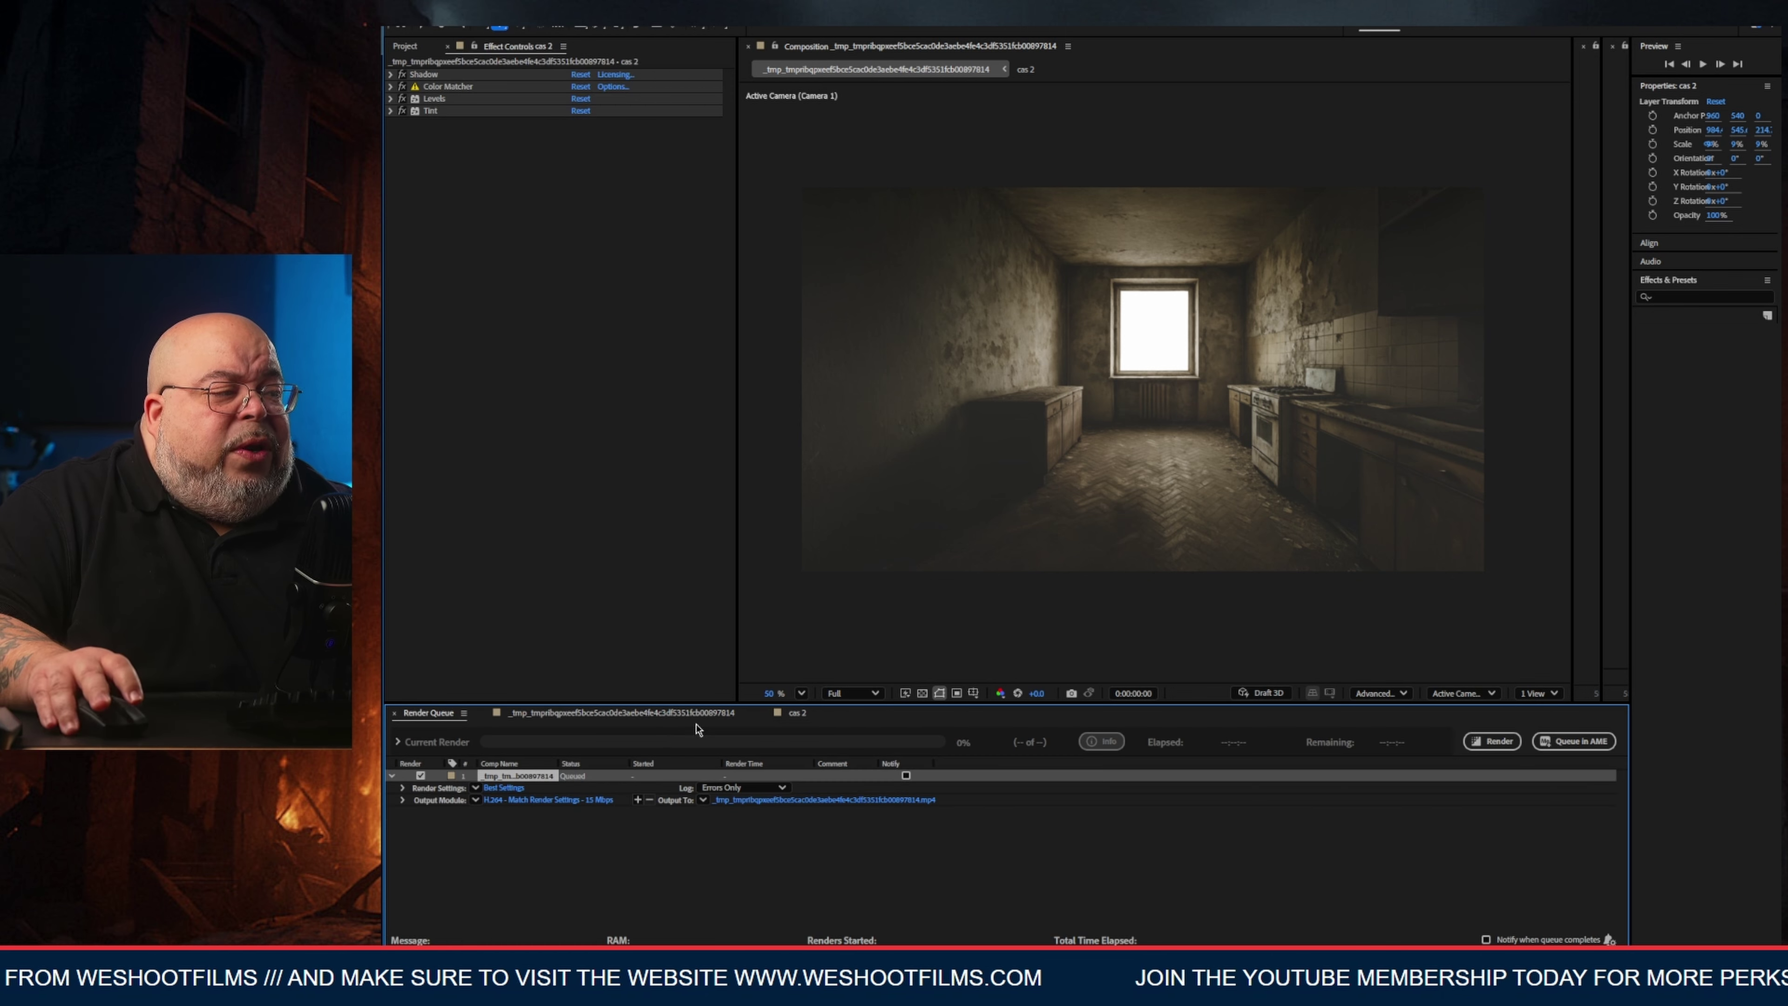
Set the queued kitchen render's output module format to PNG Sequence.
{"action": "left_click", "coordinate": [547, 800]}
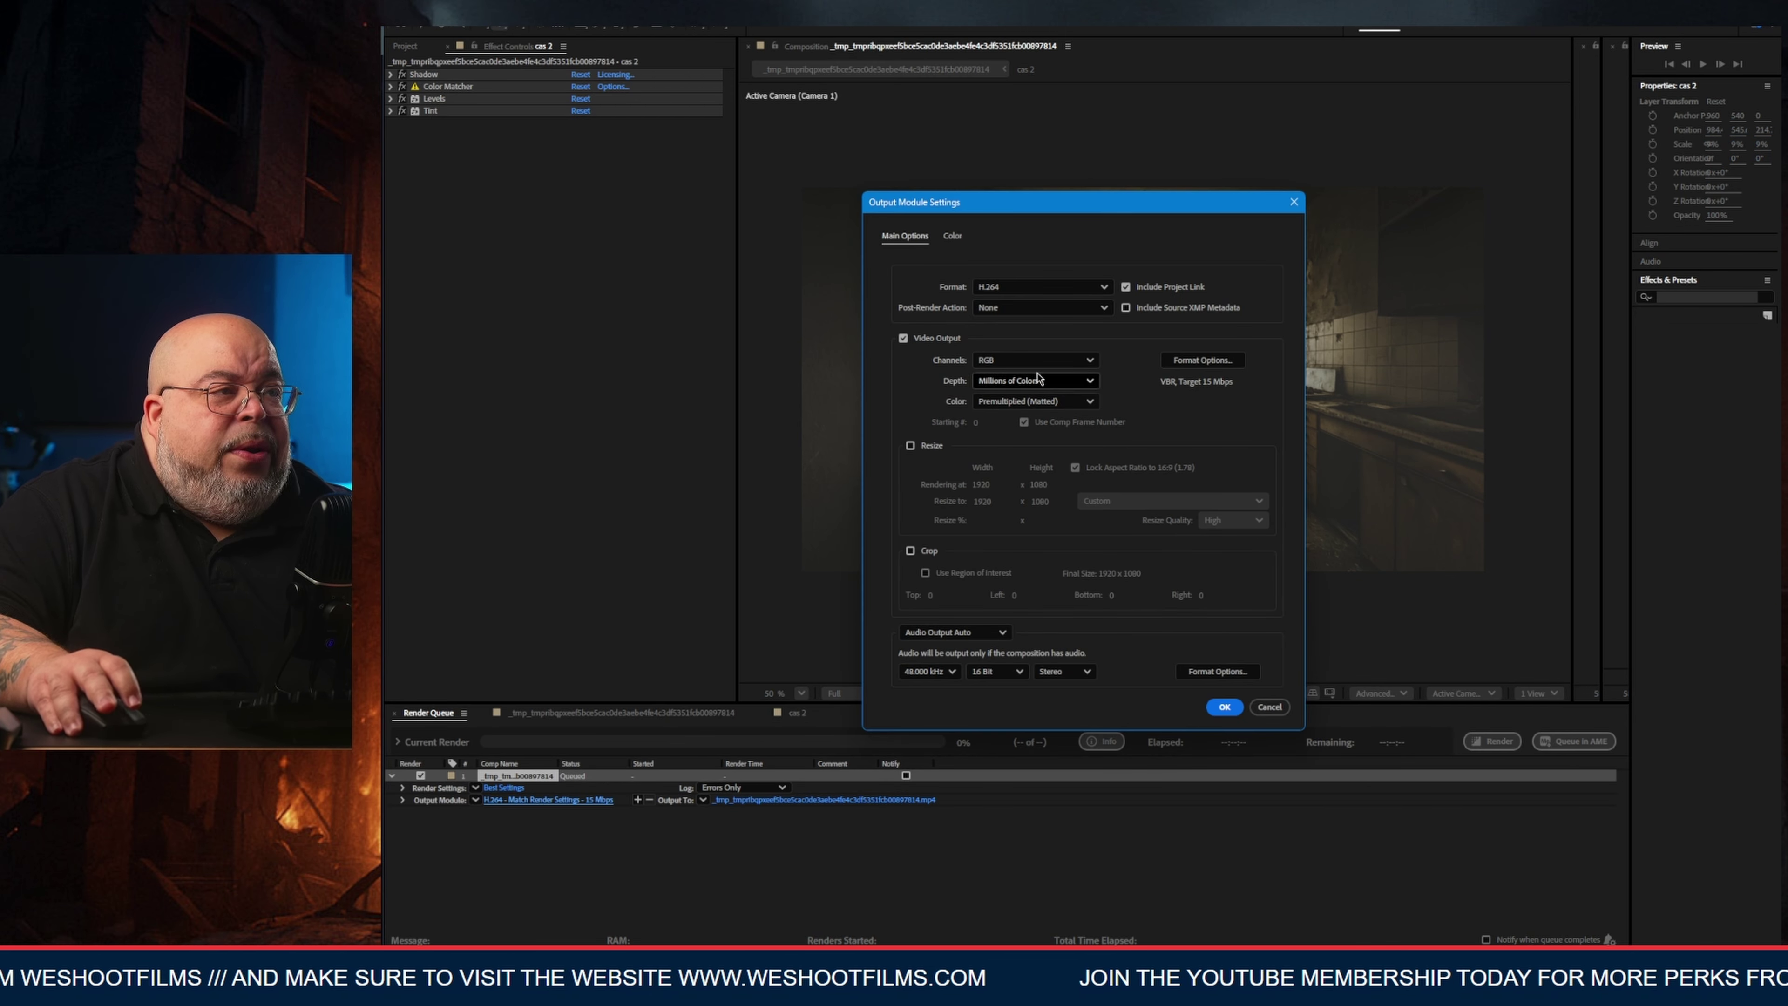
{"action": "left_click", "coordinate": [1067, 287]}
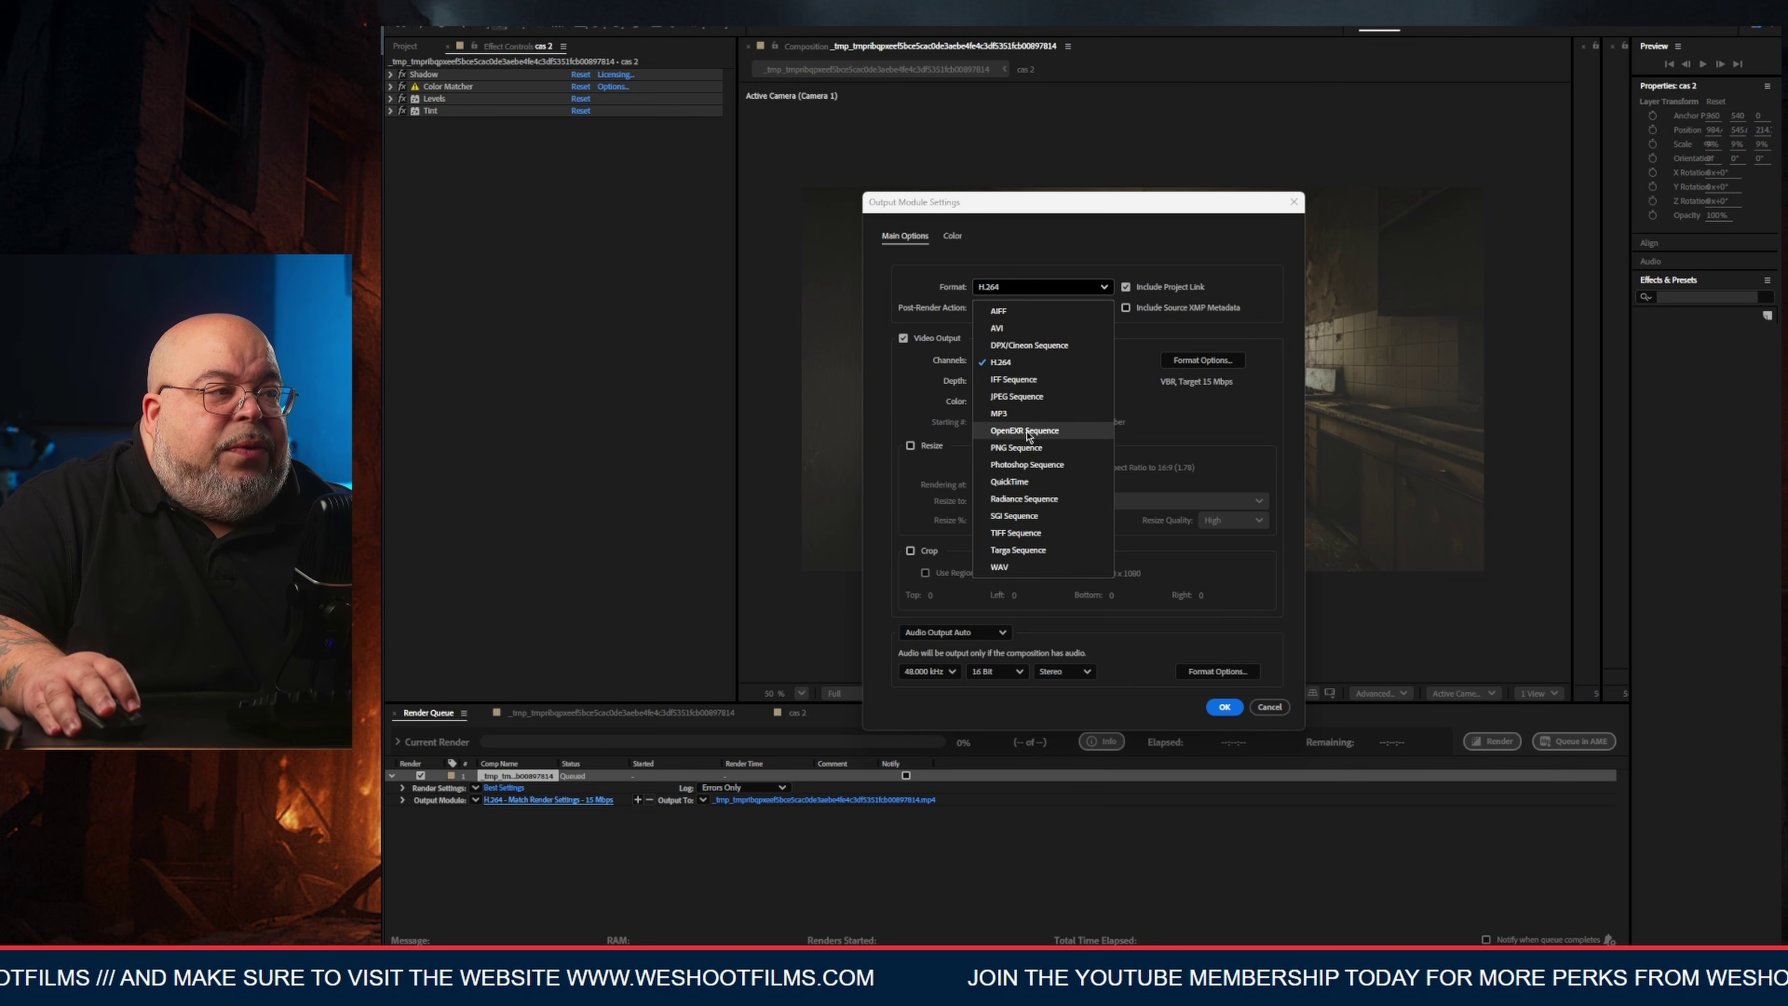
{"action": "left_click", "coordinate": [1031, 451]}
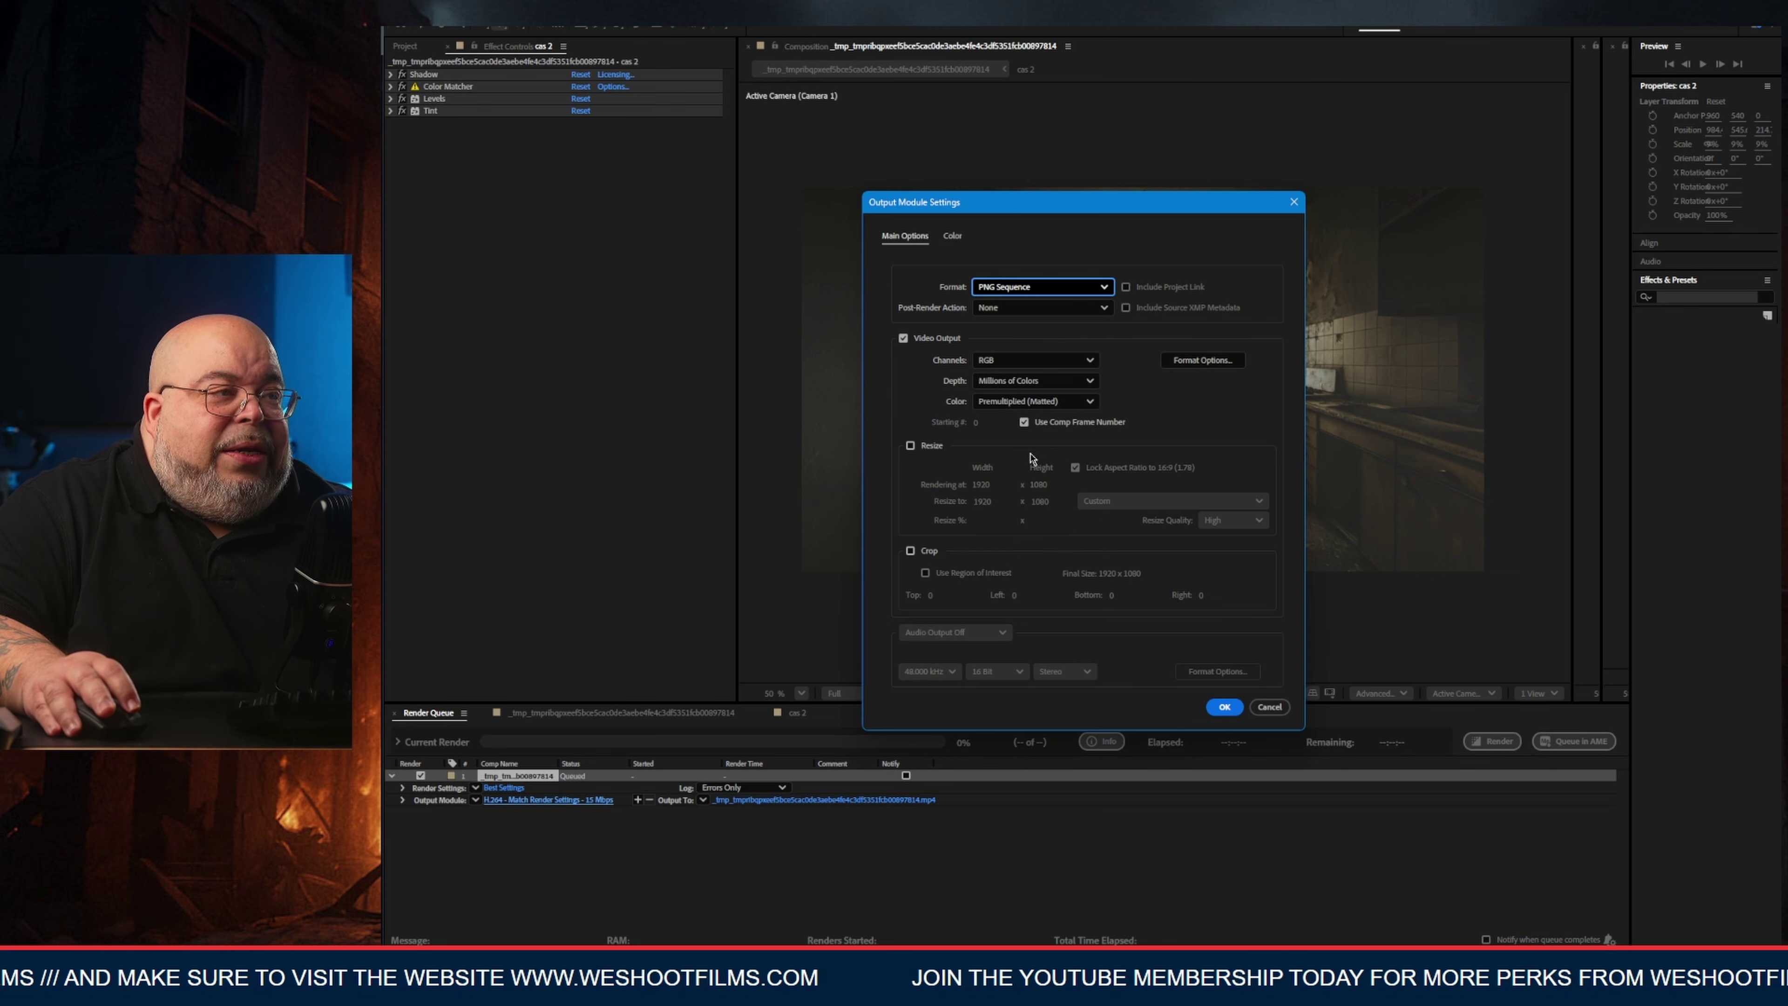
Set the PNG sequence output module's channels to RGB + Alpha and accept the settings.
{"action": "left_click", "coordinate": [1021, 361]}
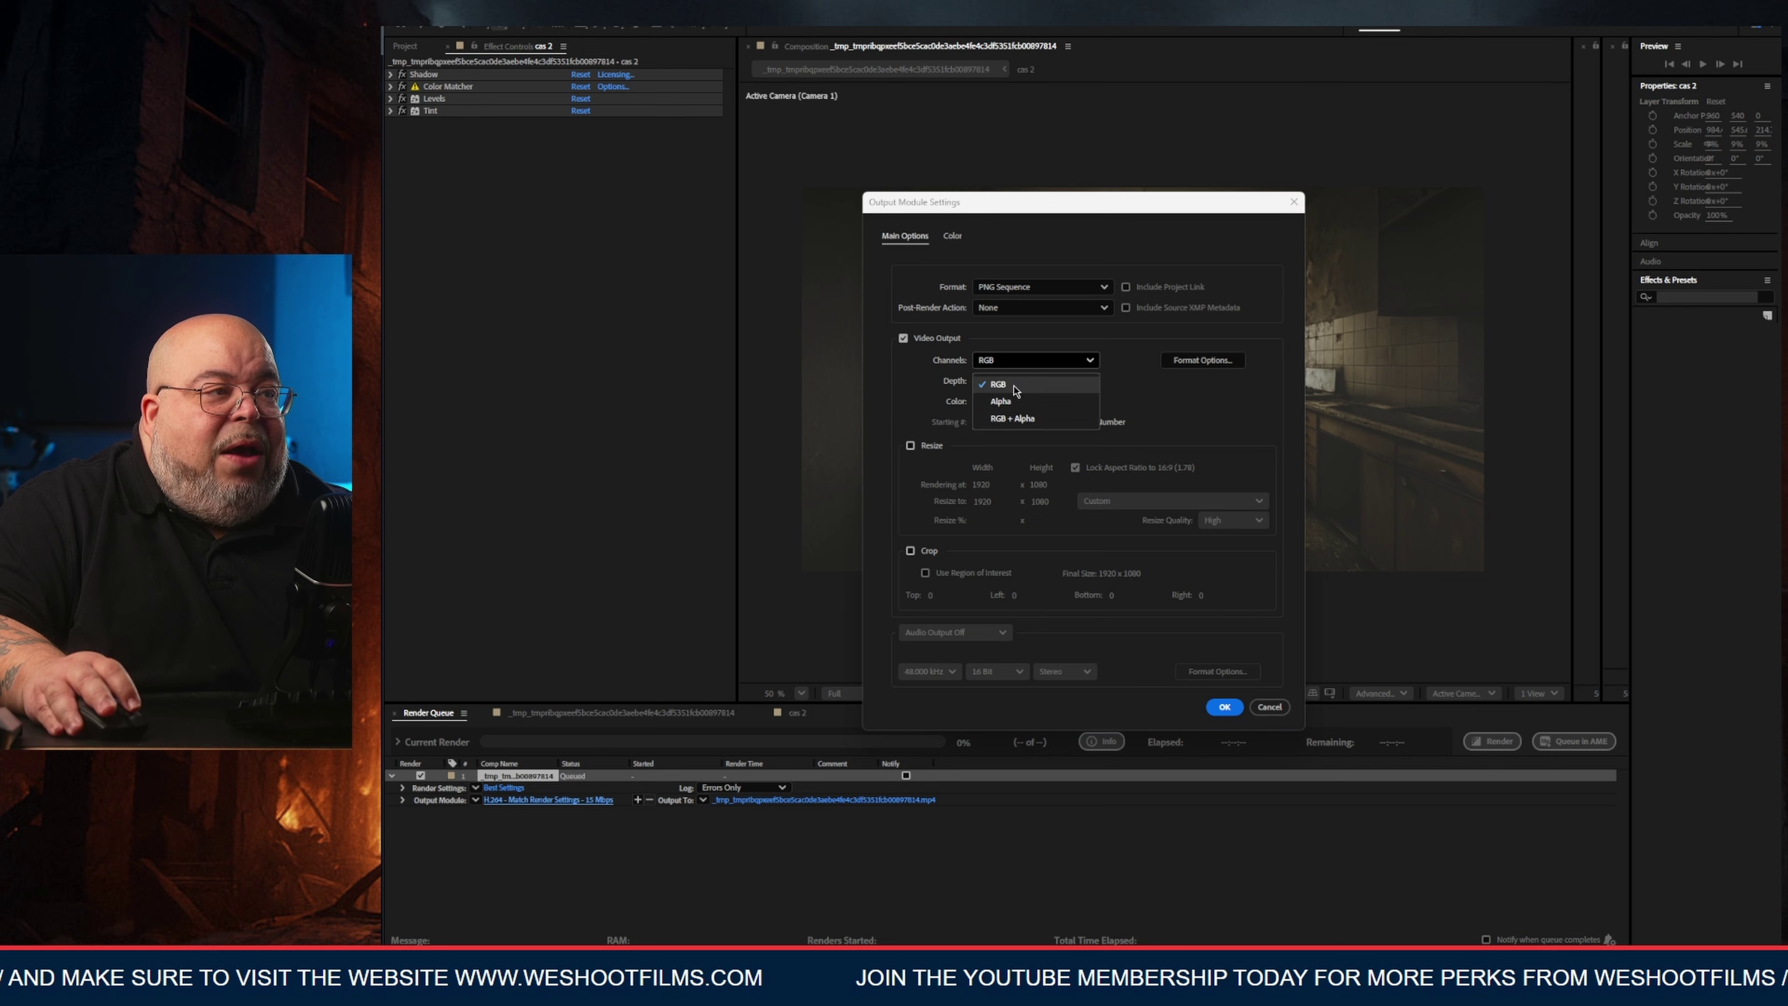
{"action": "left_click", "coordinate": [1020, 419]}
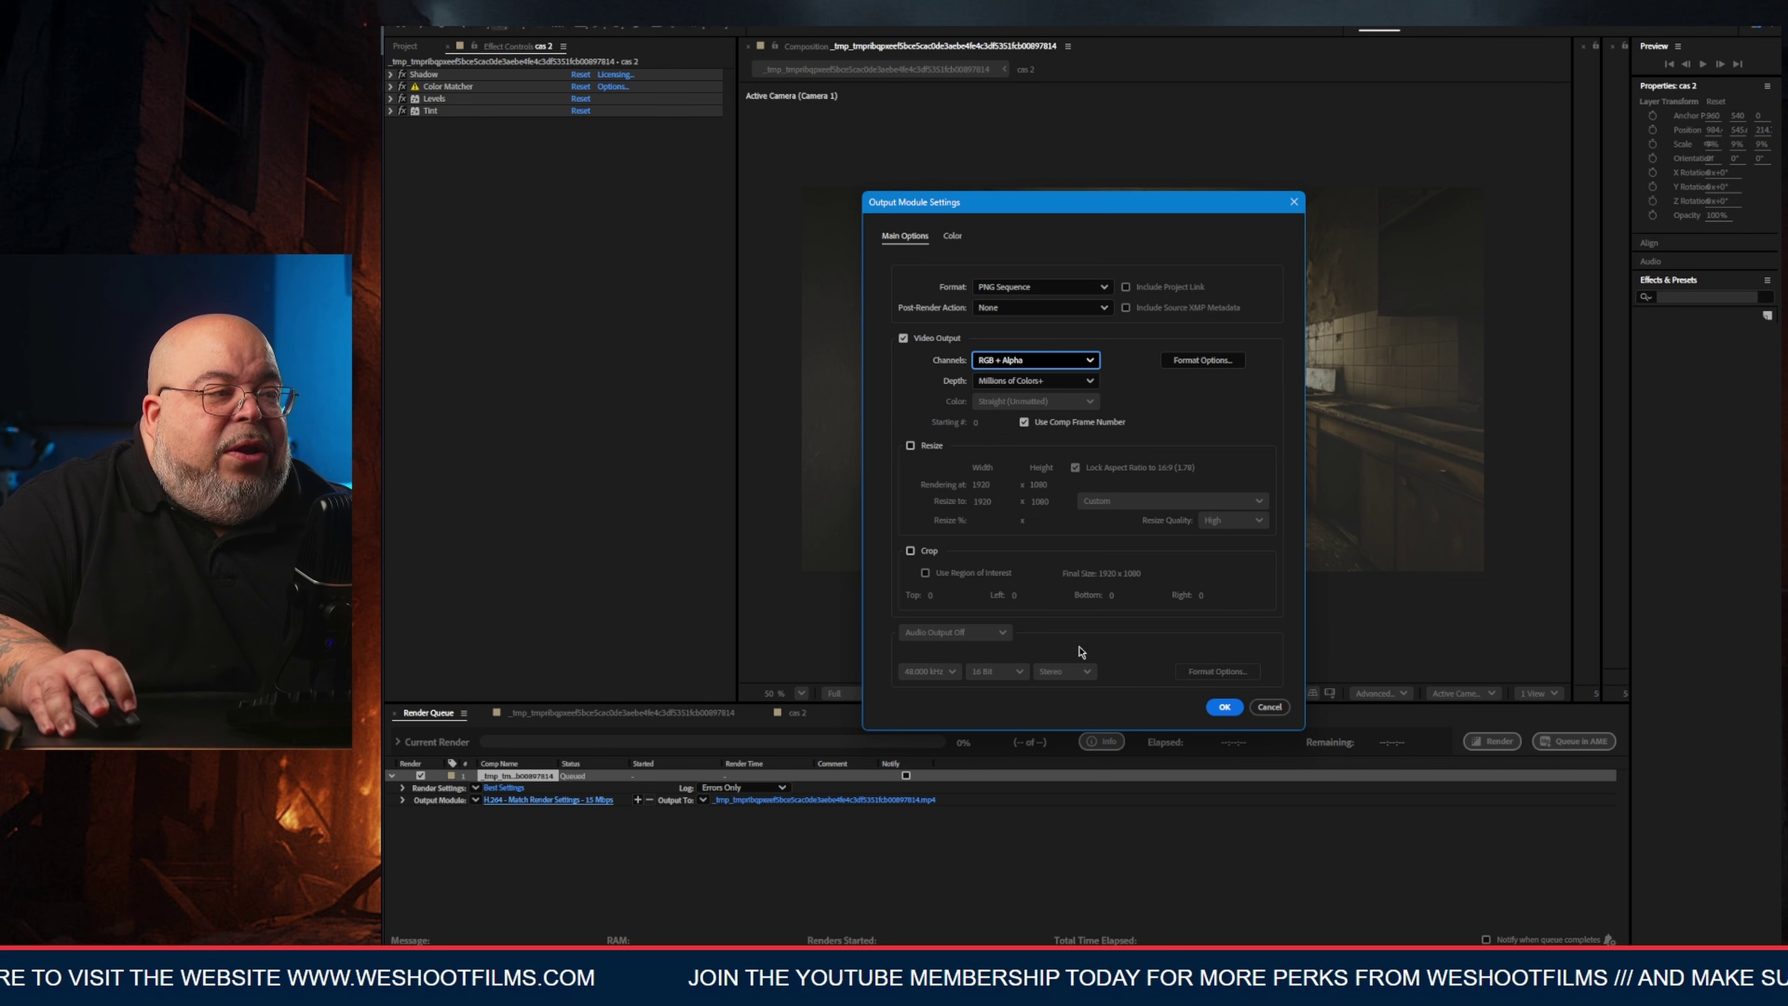
{"action": "left_click", "coordinate": [1226, 707]}
Create a folder named "aa render test" on the Desktop while choosing the render output location.
{"action": "left_click", "coordinate": [916, 800]}
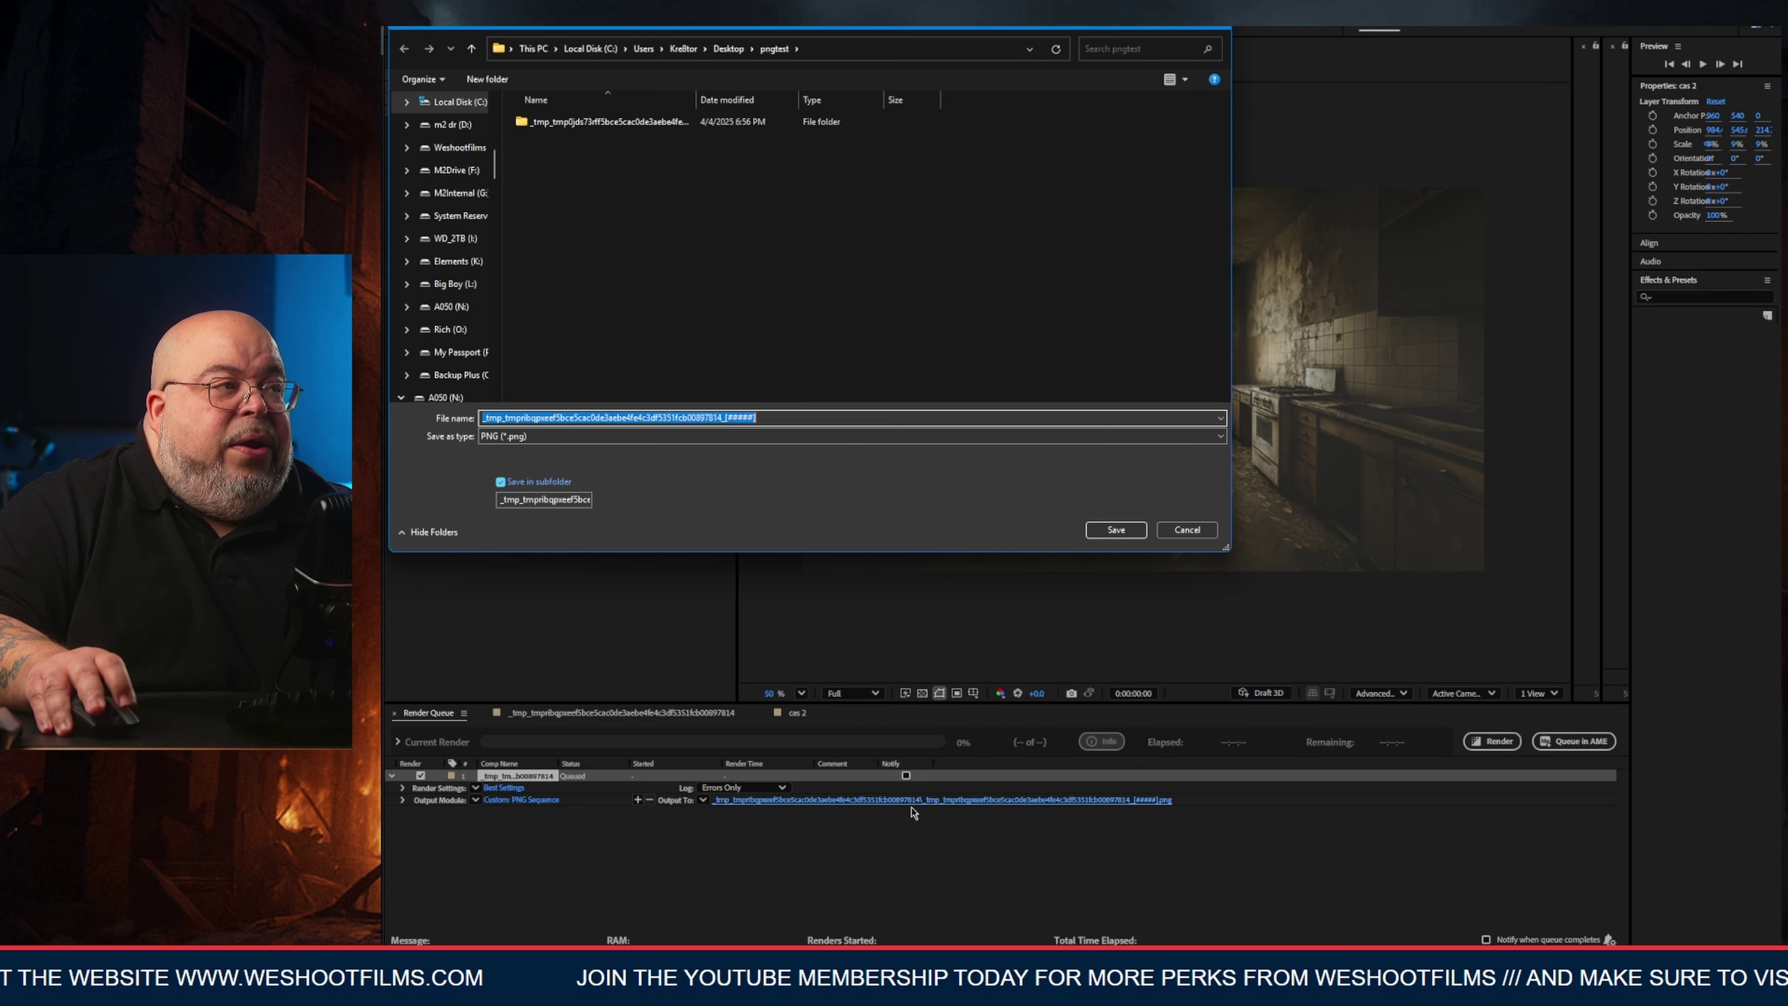
{"action": "scroll", "coordinate": [451, 162], "scroll_direction": "up", "scroll_amount": 10}
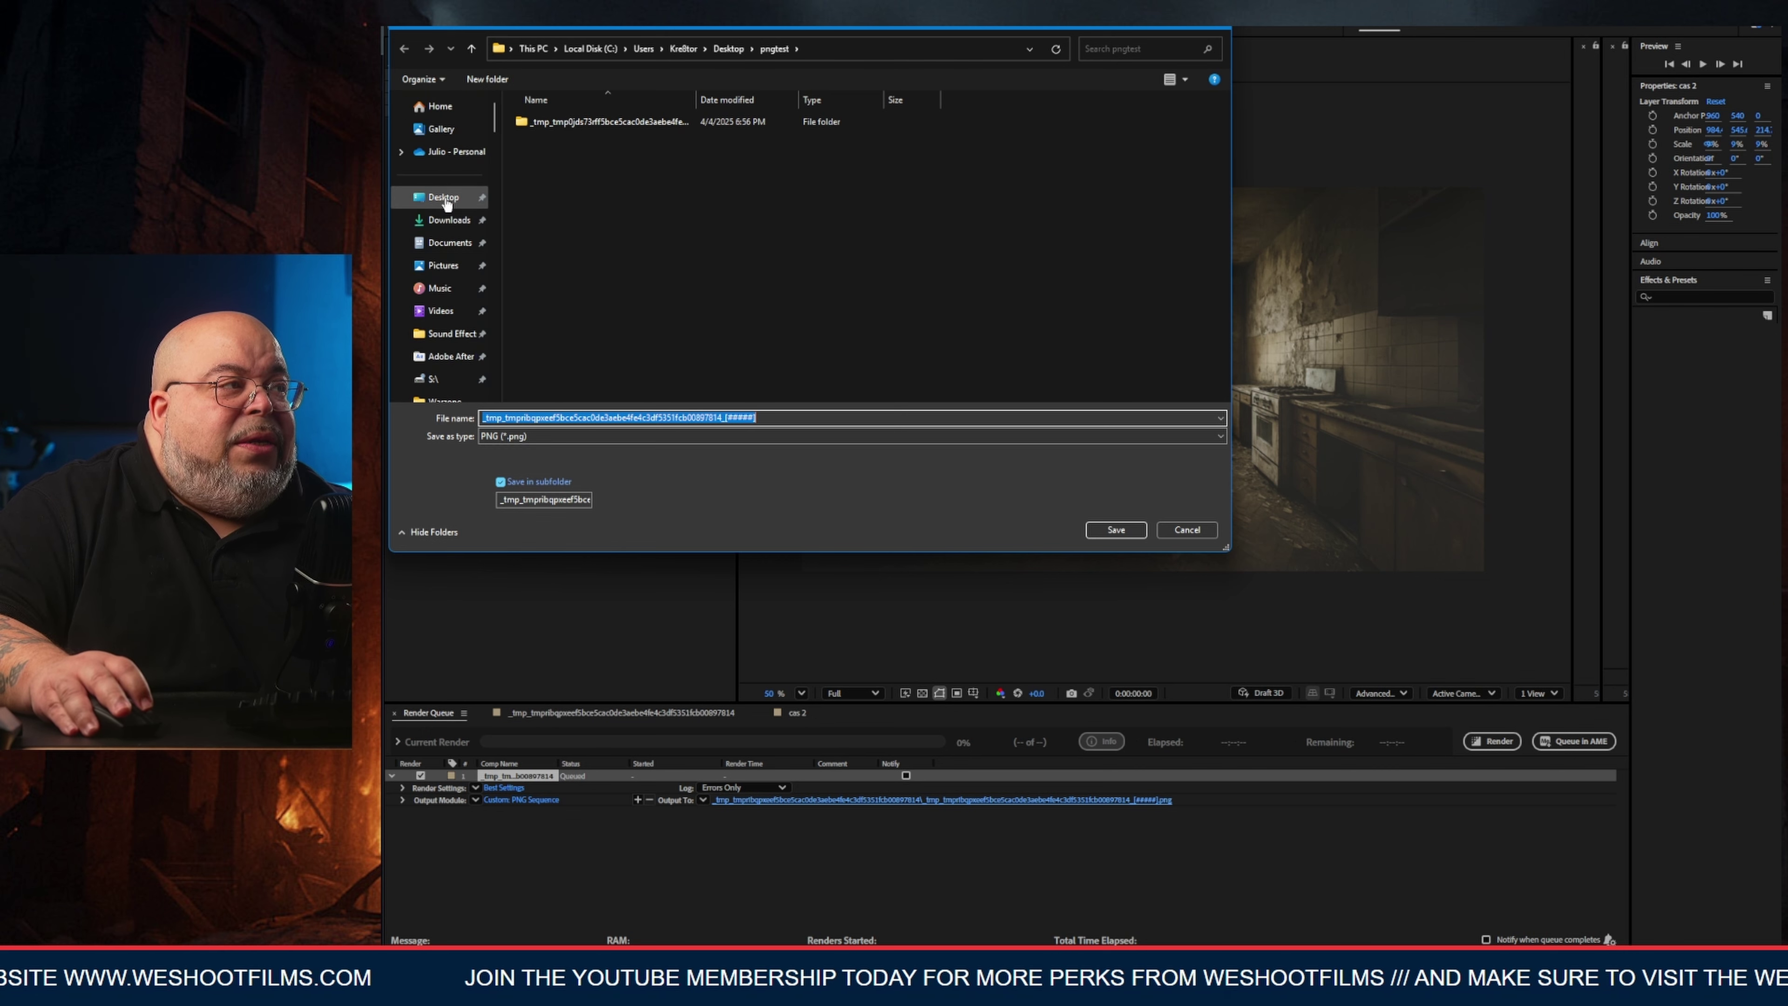
{"action": "left_click", "coordinate": [444, 198]}
{"action": "left_click", "coordinate": [486, 80]}
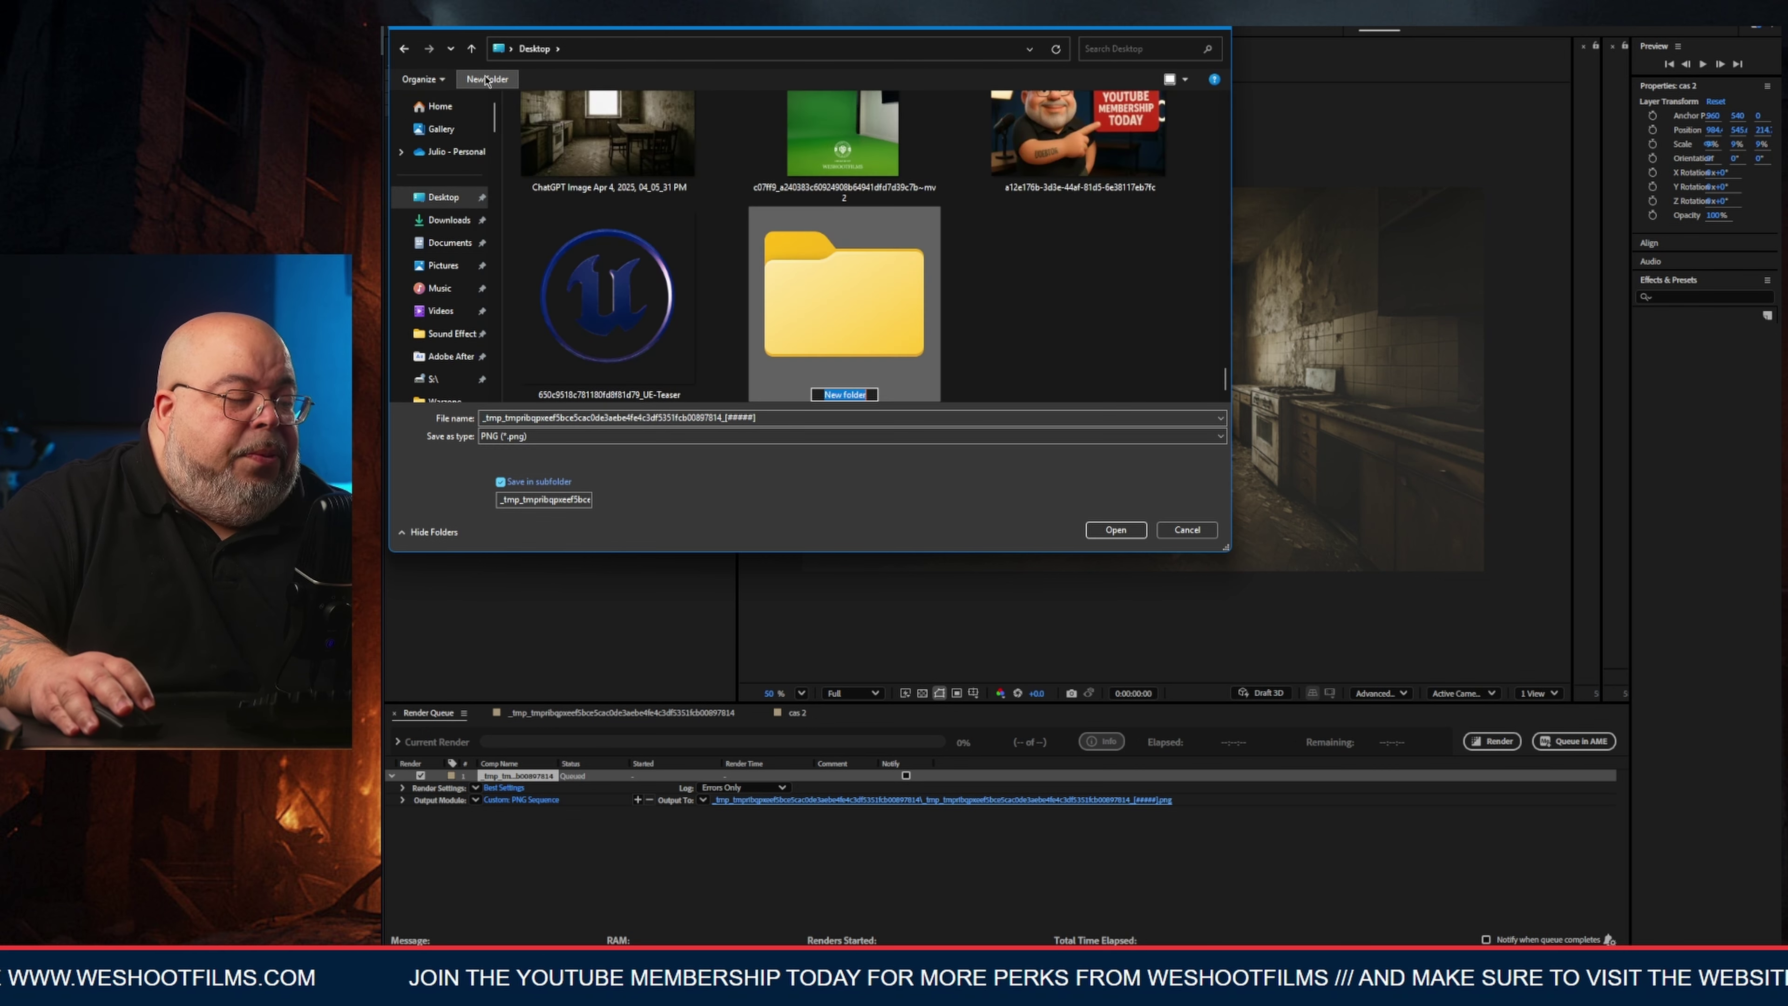
{"action": "type", "text": "aa"}
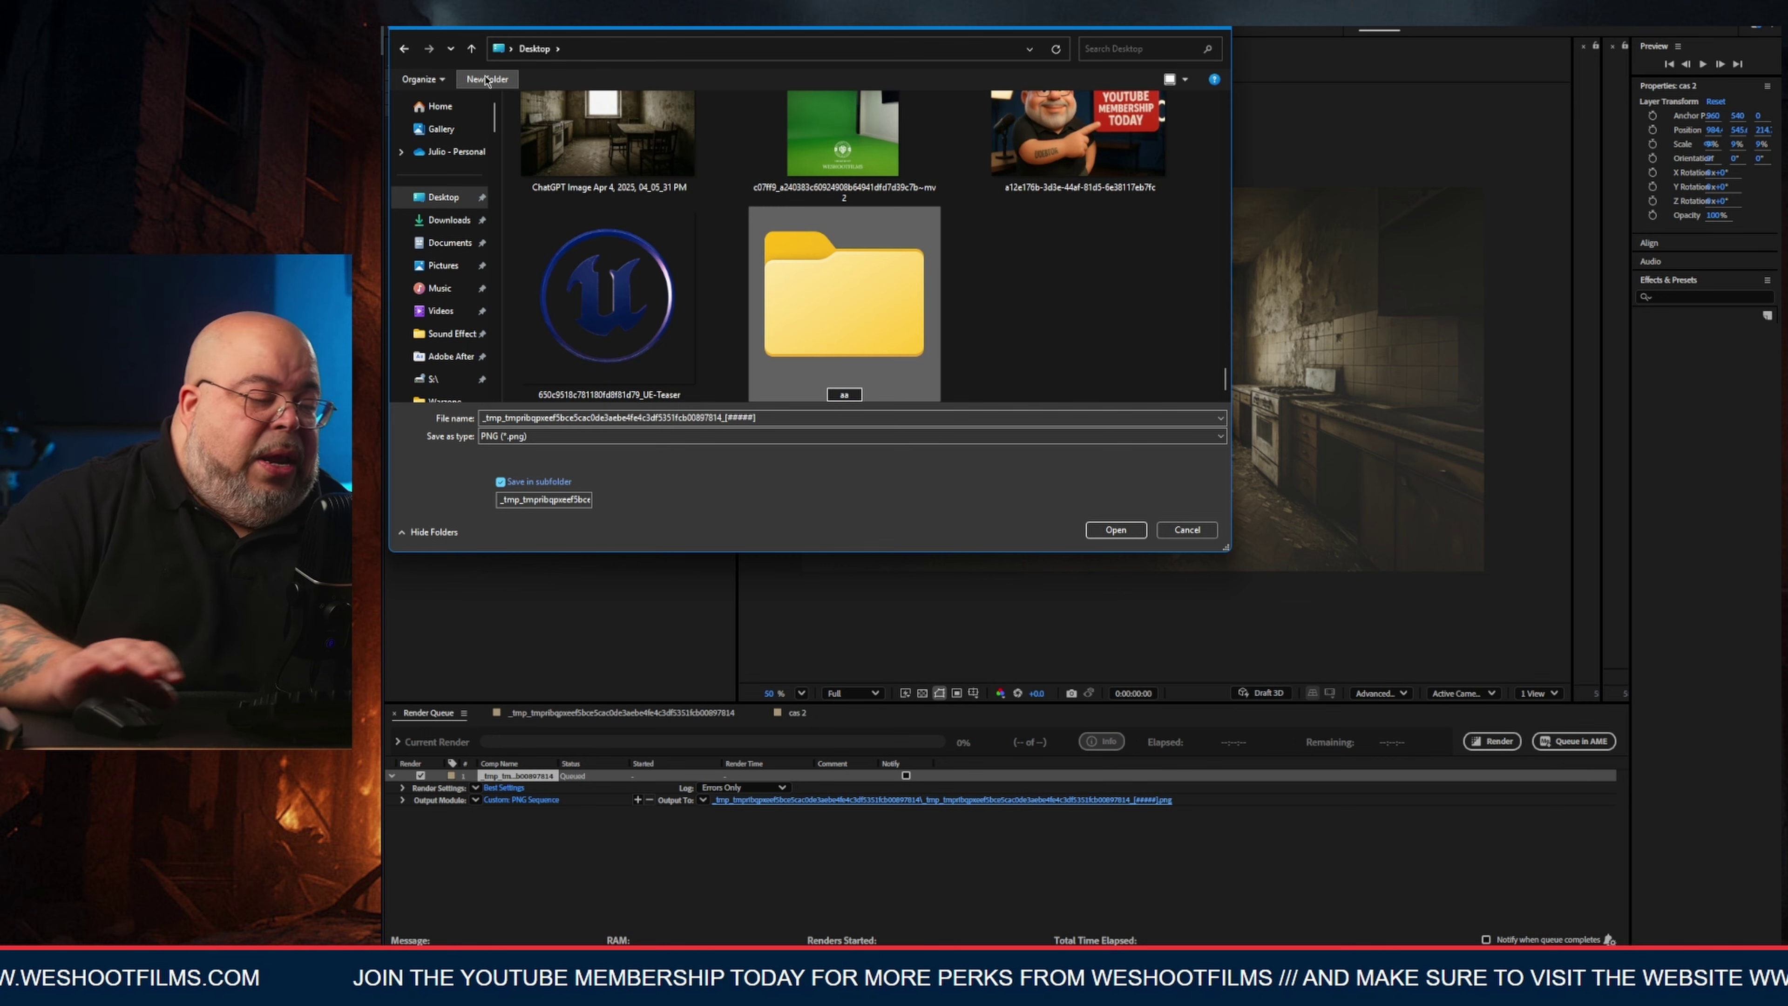
{"action": "type", "text": " render"}
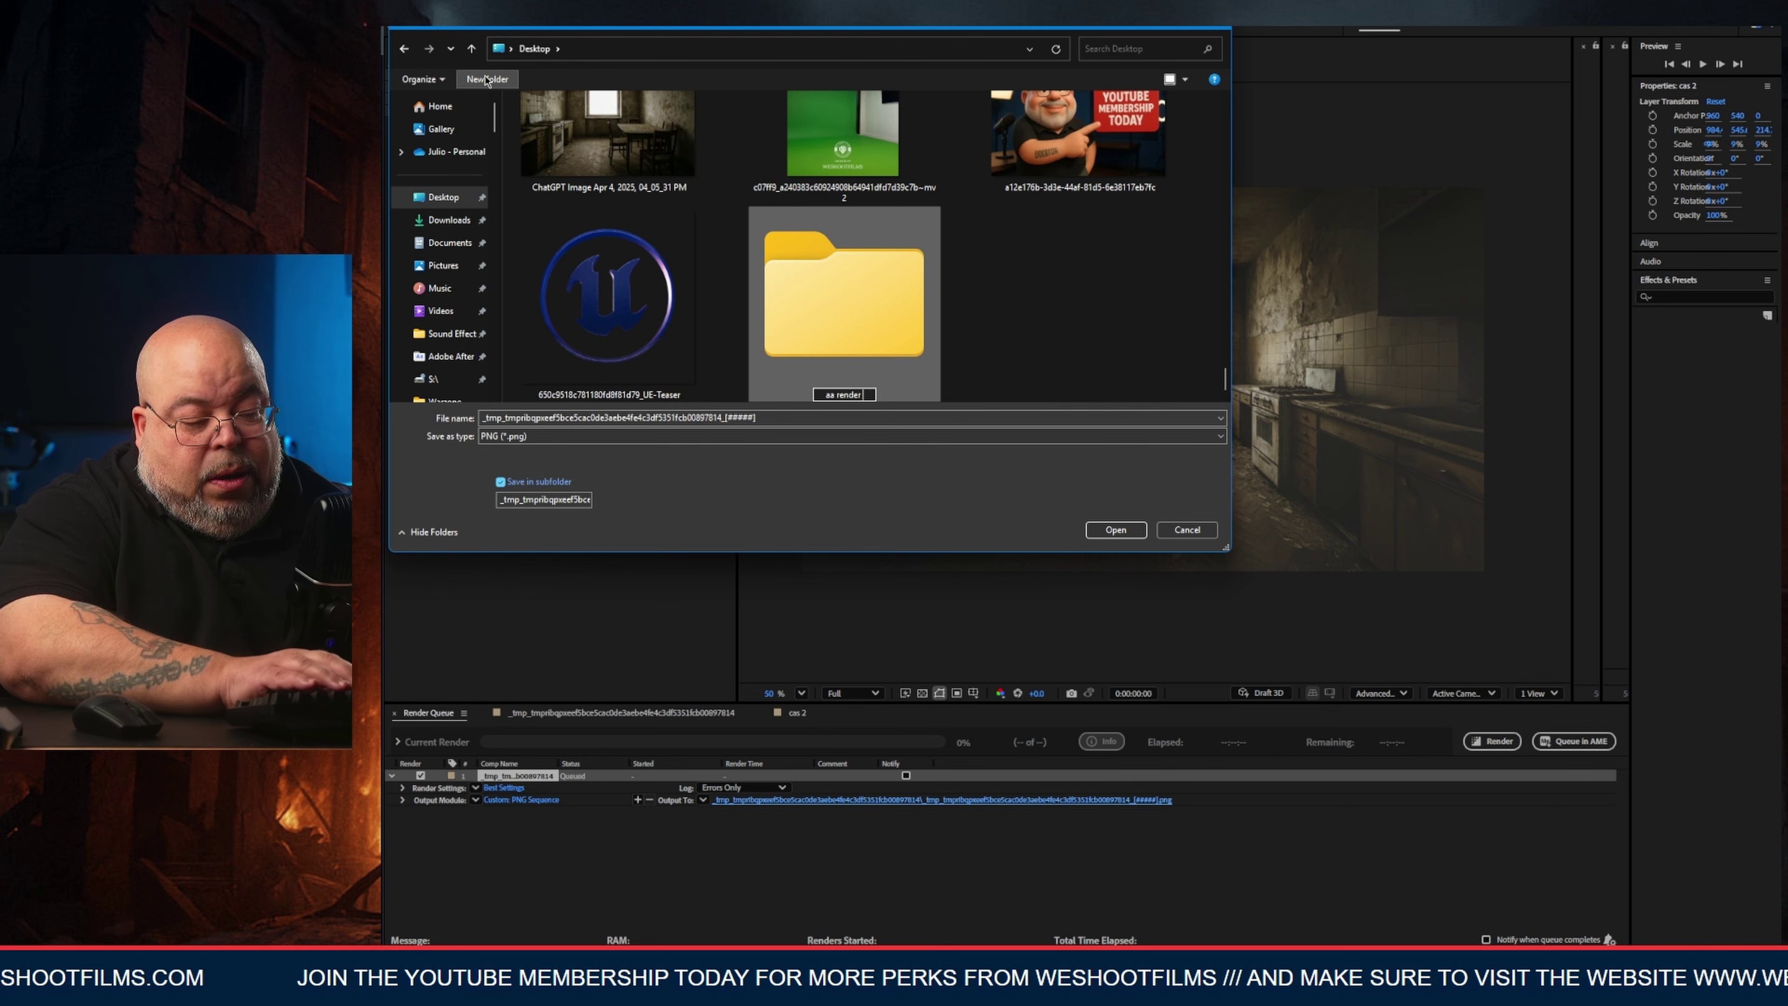
{"action": "type", "text": " test"}
{"action": "left_click", "coordinate": [967, 277]}
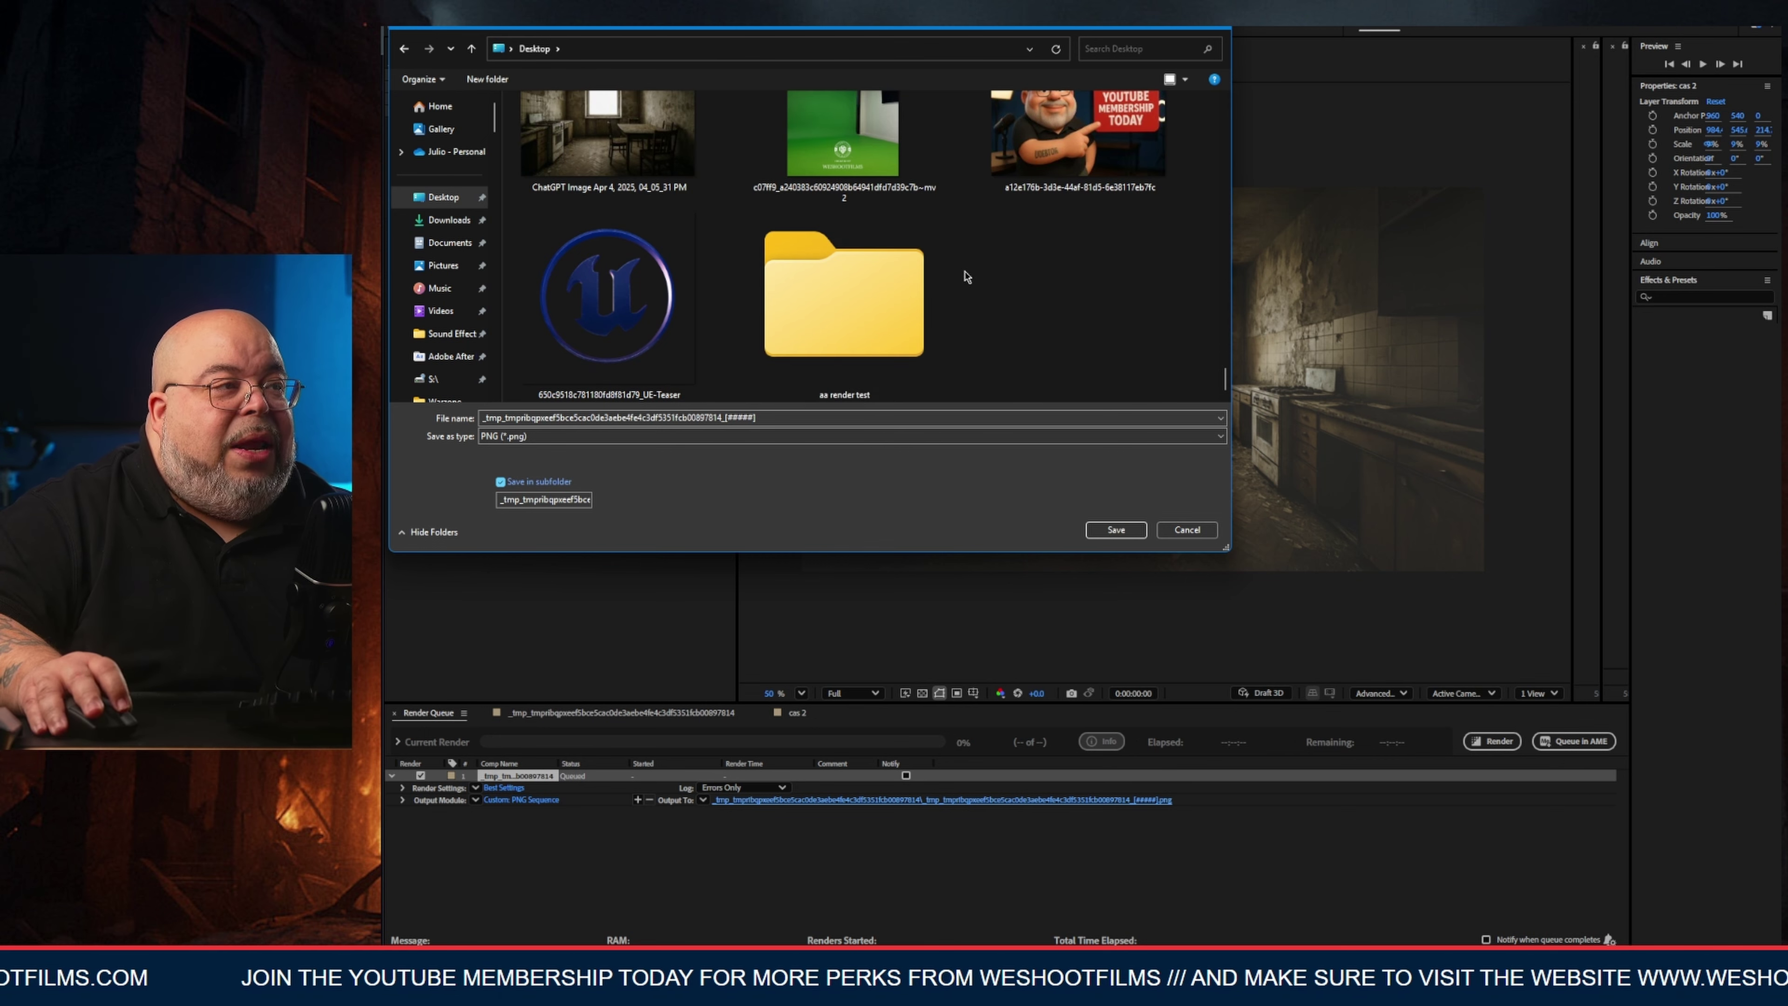
Save the PNG sequence output into the "aa render test" folder and start the render.
{"action": "double_click", "coordinate": [845, 296]}
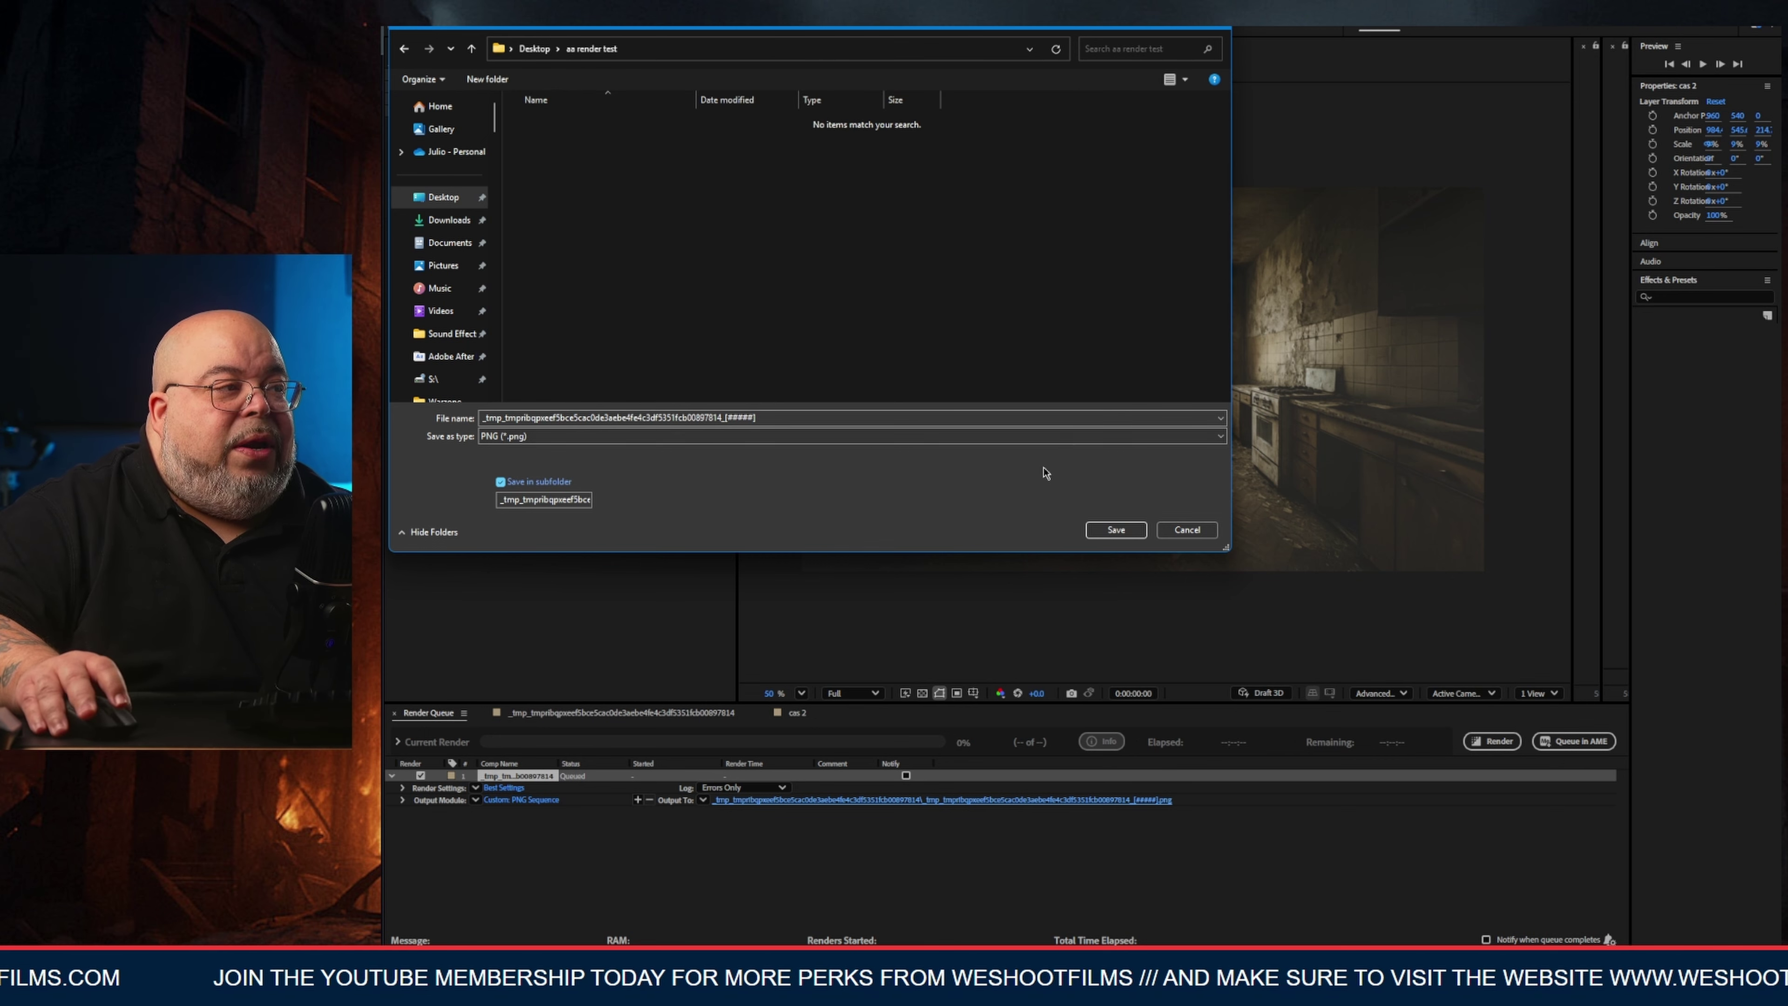
{"action": "left_click", "coordinate": [1119, 540]}
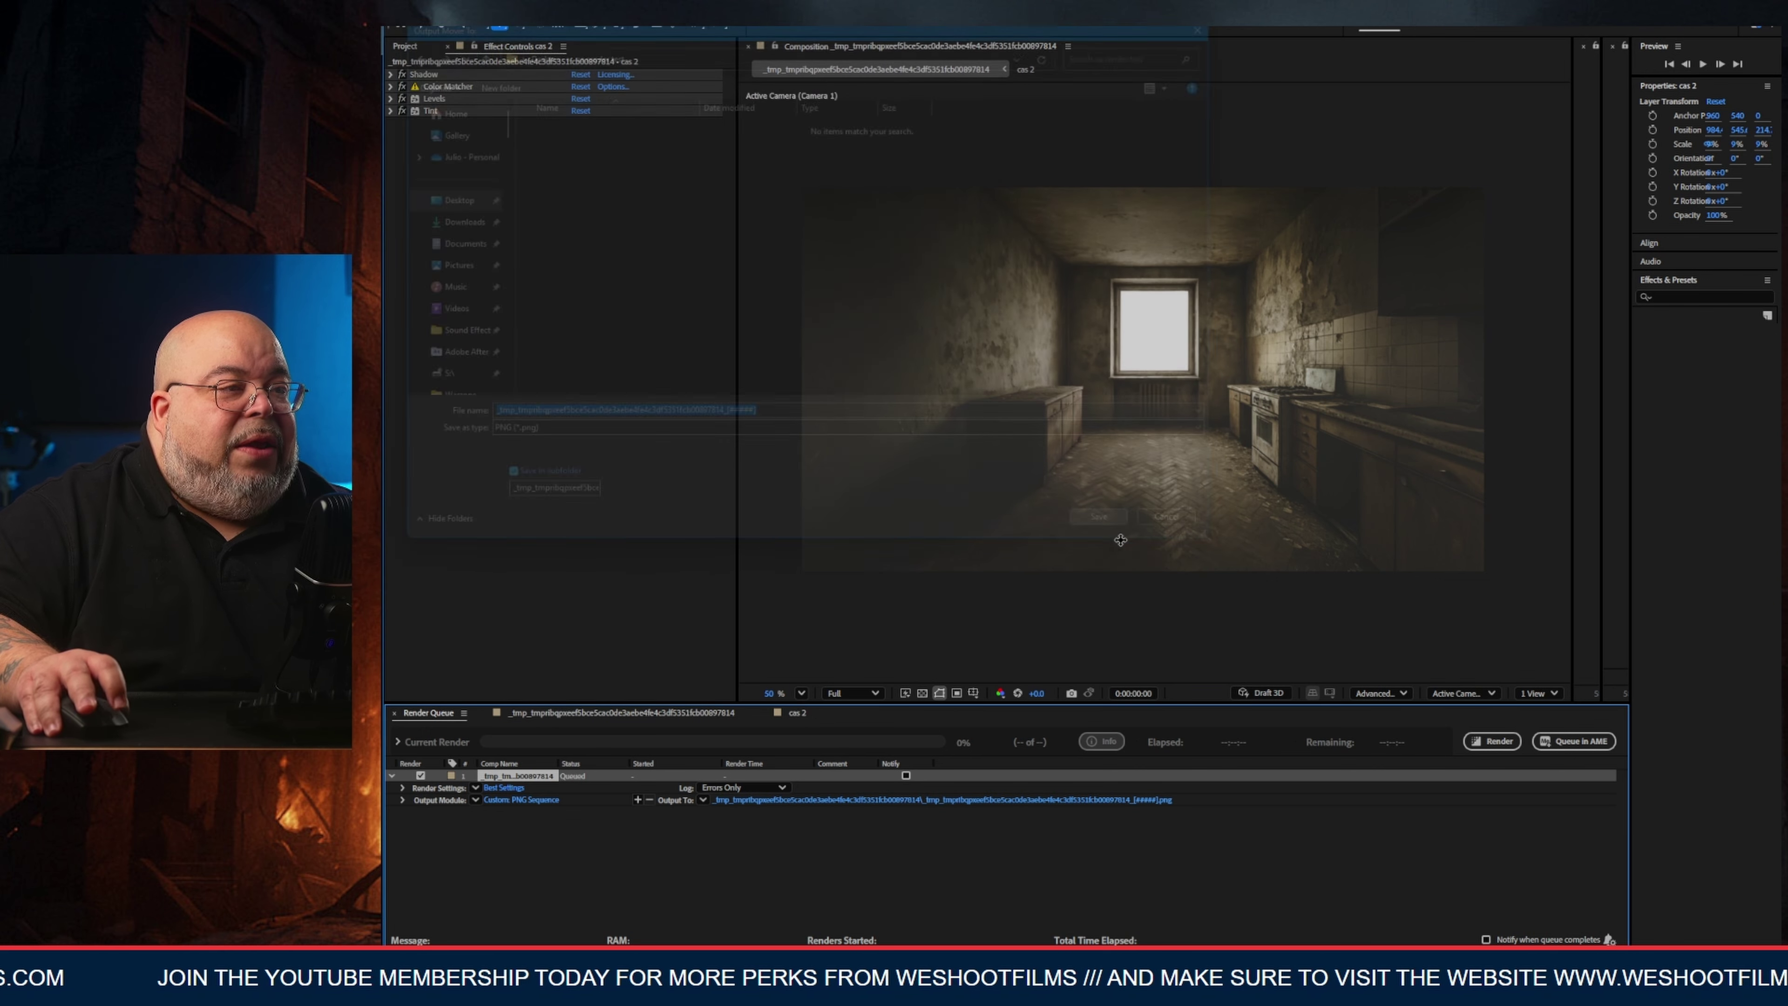
{"action": "left_click", "coordinate": [1494, 742]}
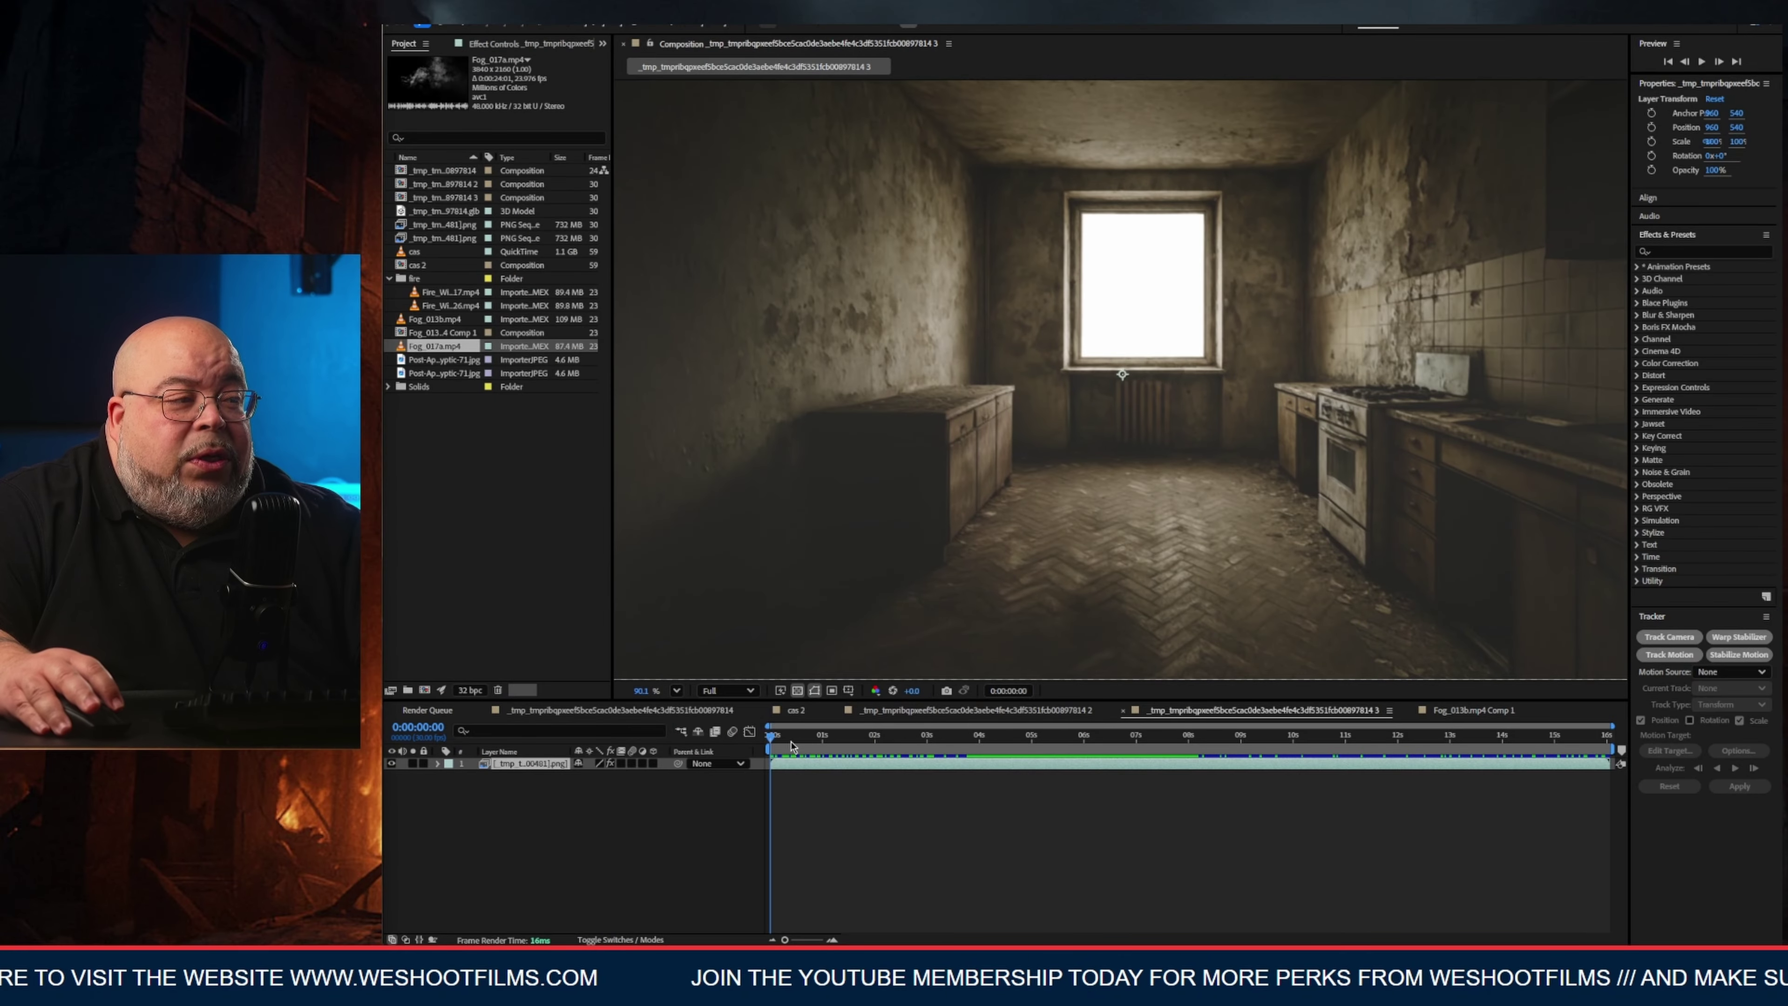
Start a motion track on the kitchen PNG sequence layer and enable scale tracking.
{"action": "left_click_drag", "start_coordinate": [792, 745], "coordinate": [1441, 738]}
{"action": "key", "text": "Home"}
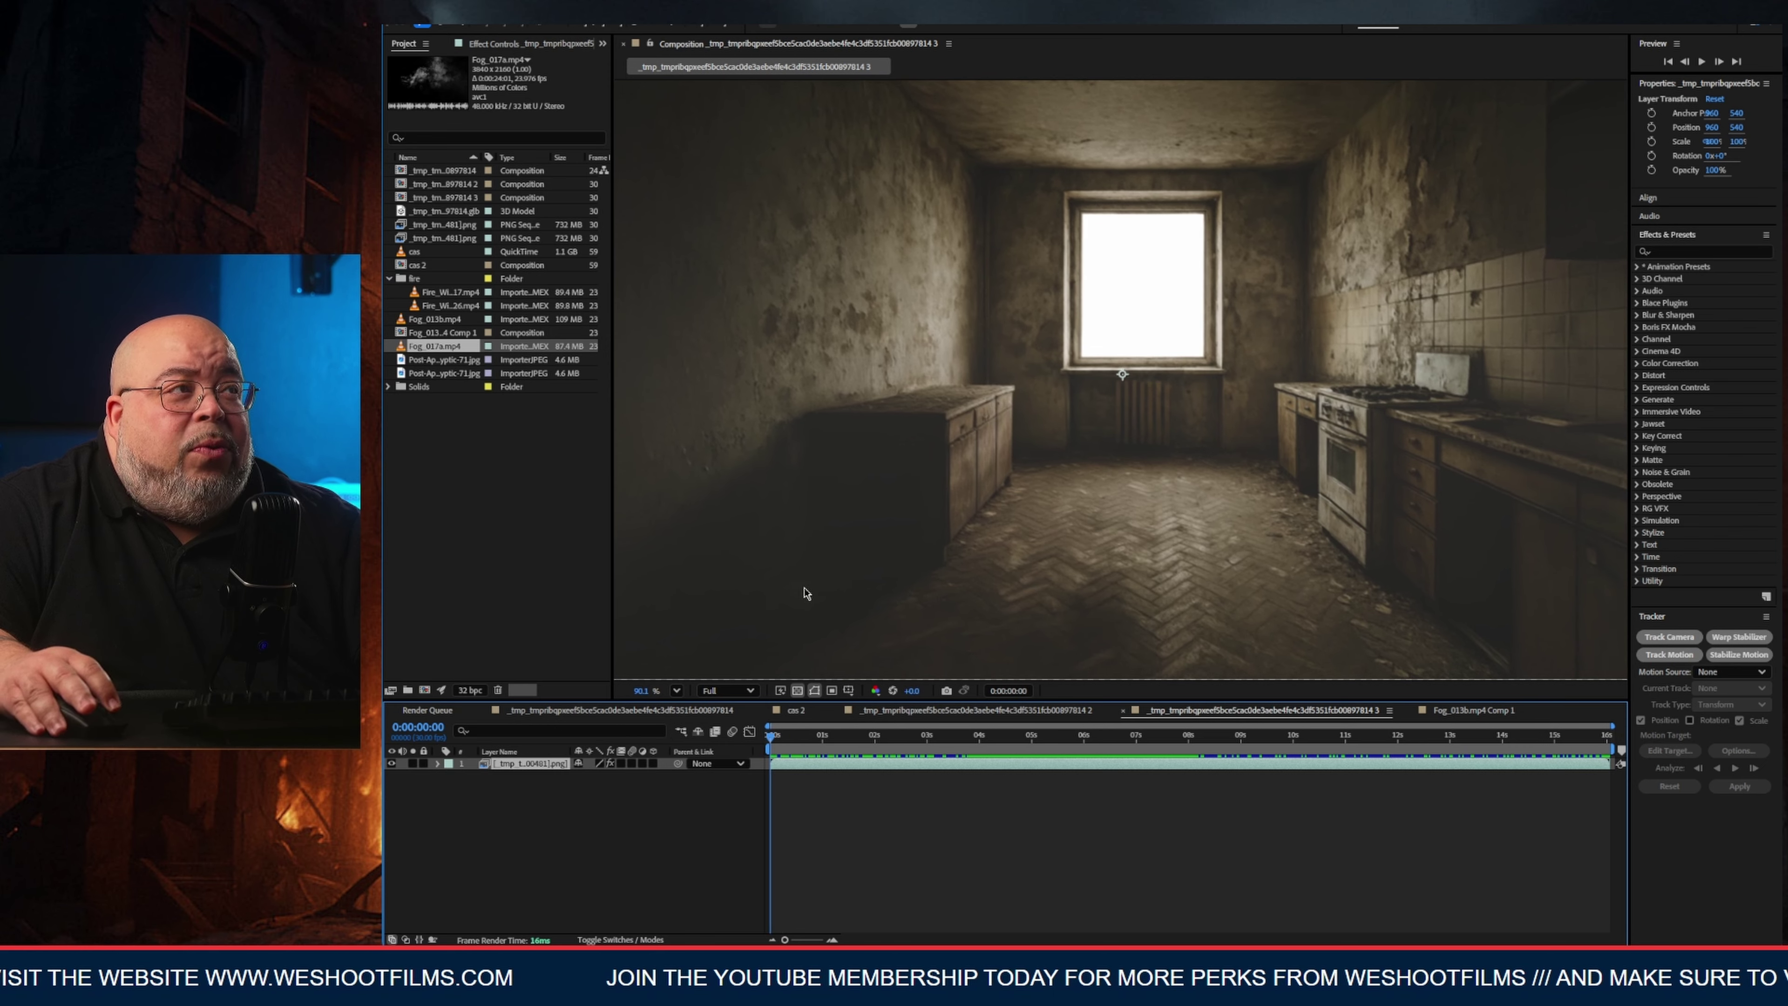
{"action": "left_click", "coordinate": [641, 12]}
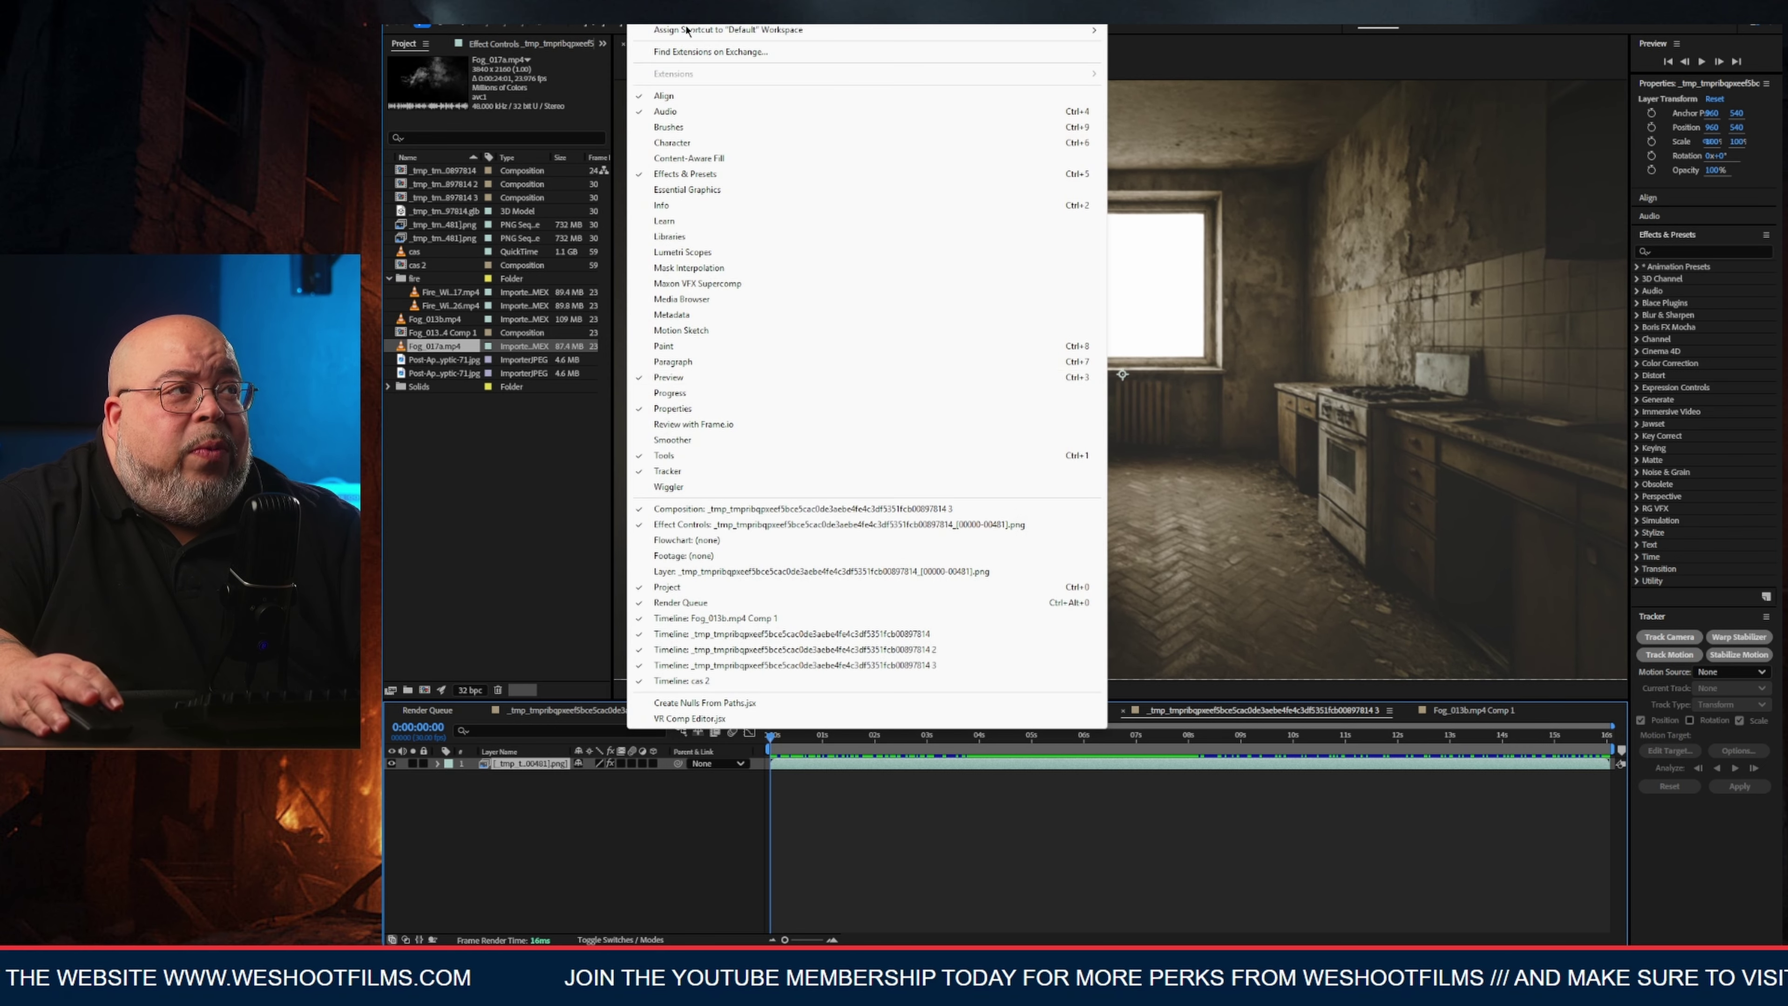
{"action": "left_click", "coordinate": [669, 471]}
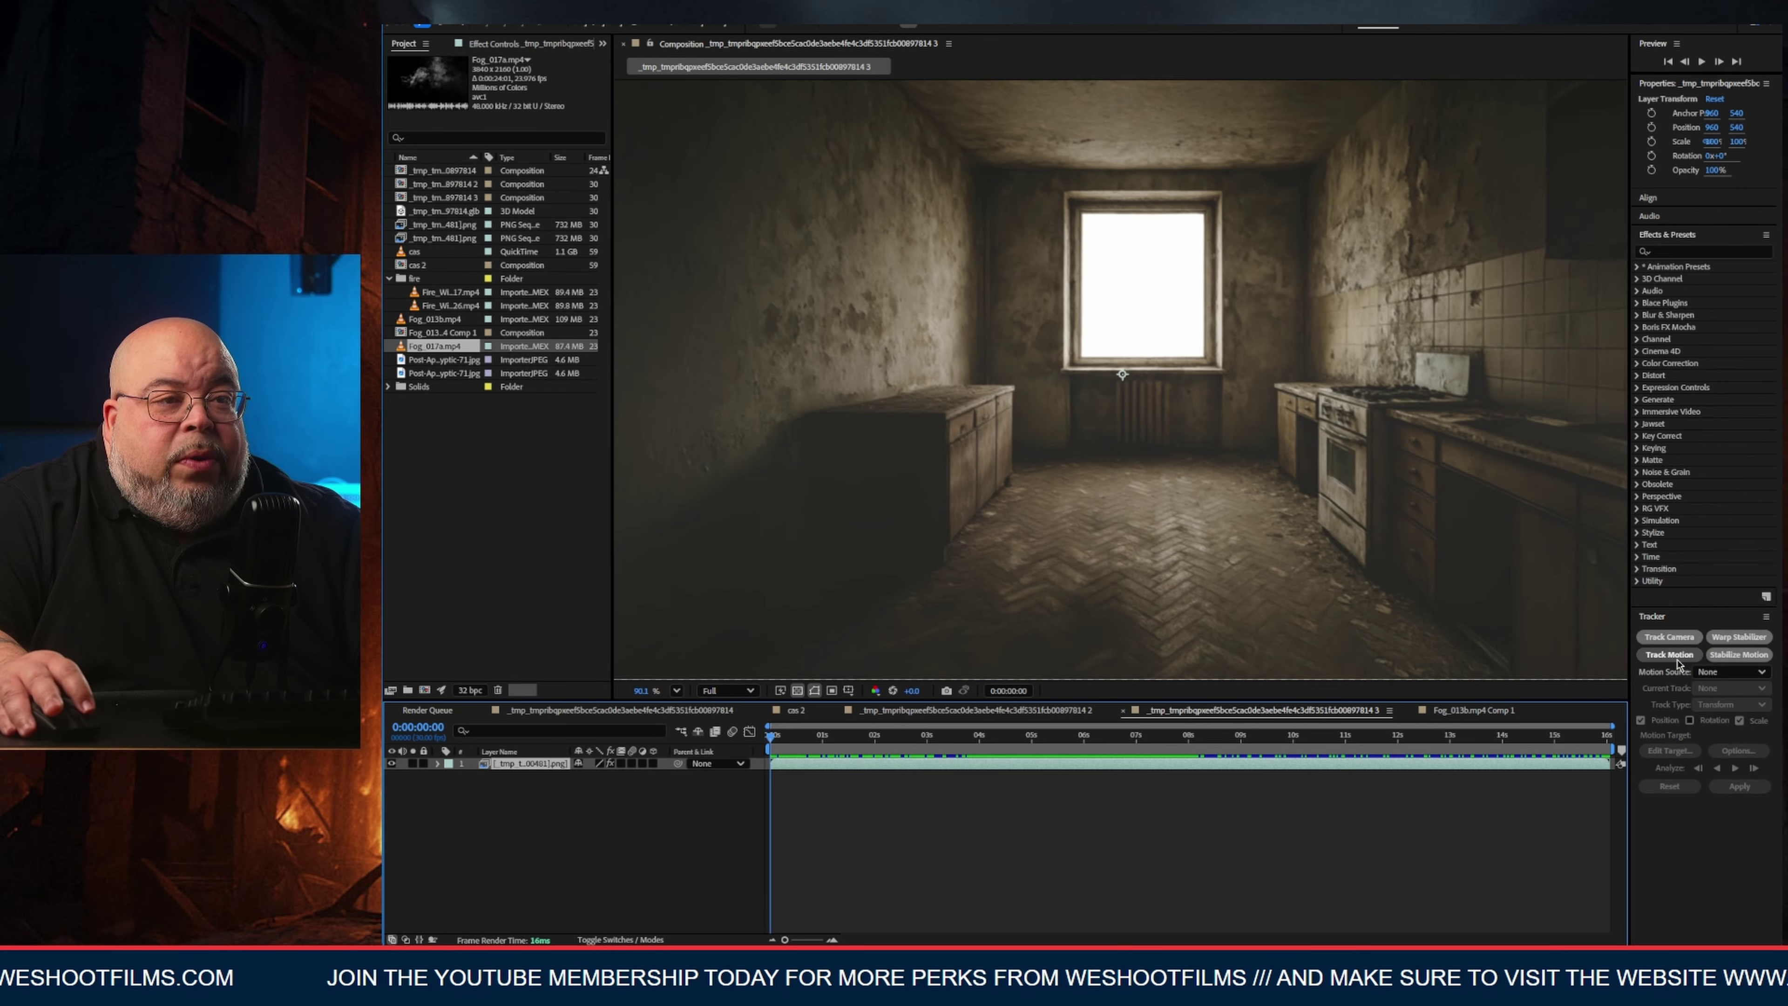
{"action": "left_click", "coordinate": [1670, 656]}
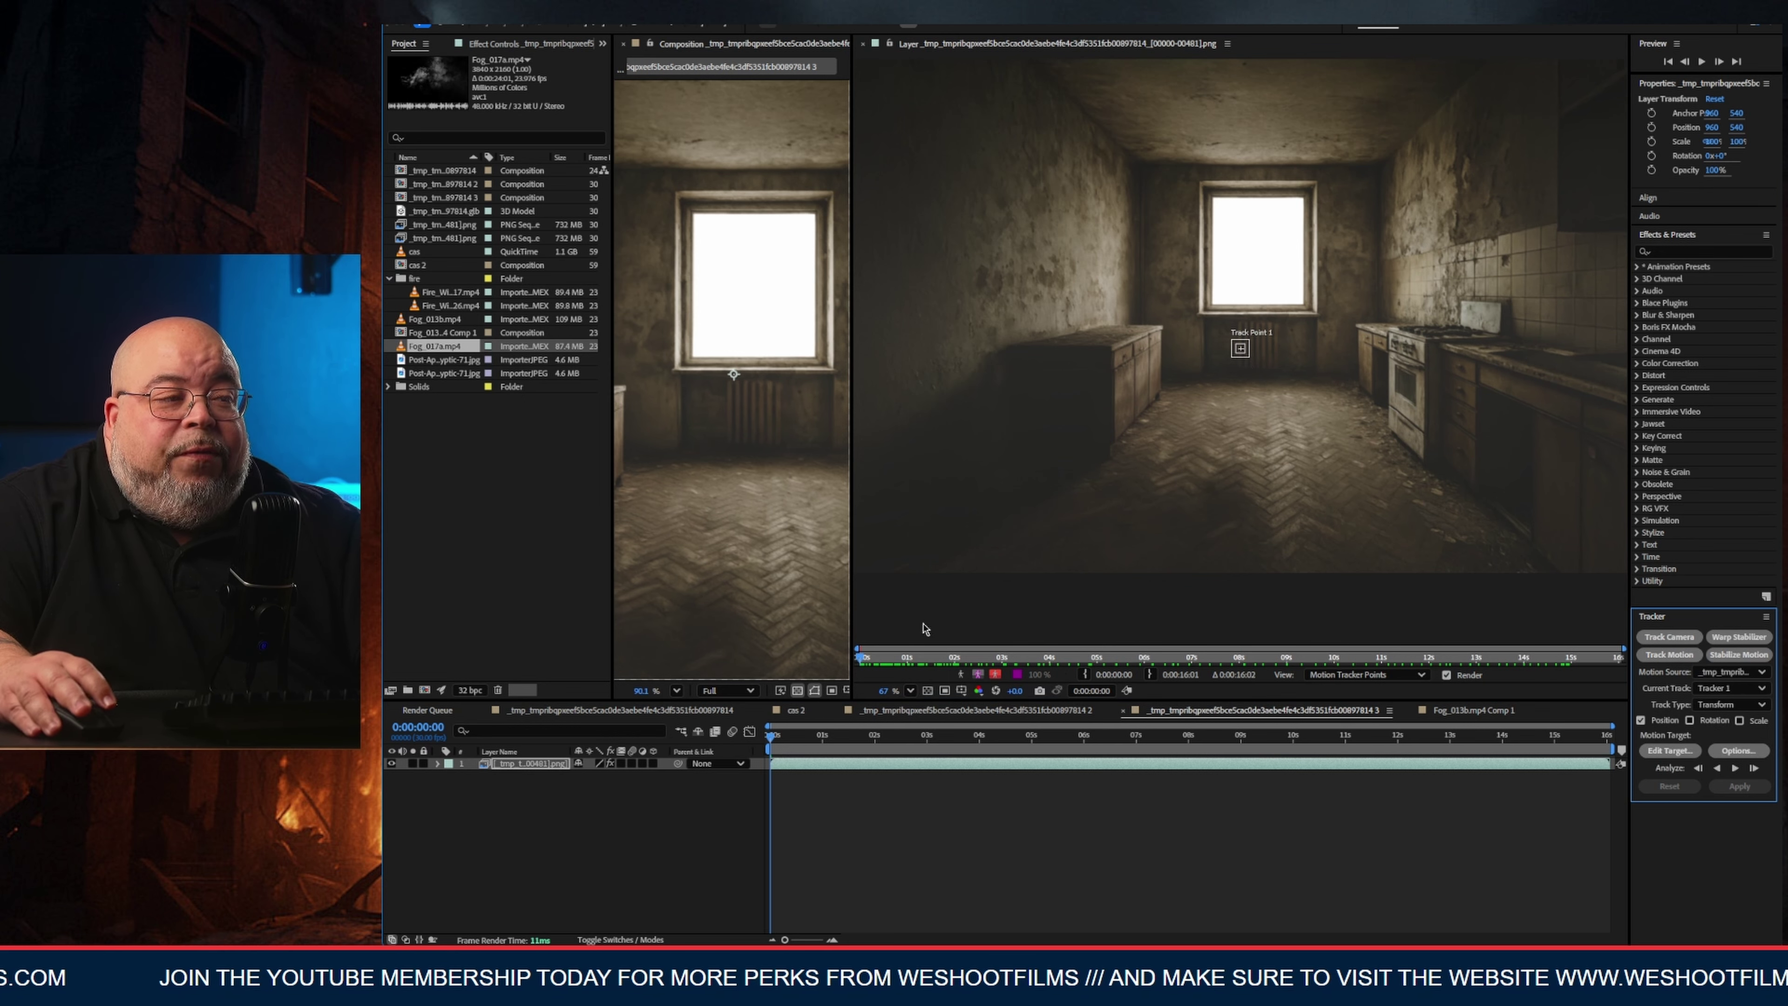
{"action": "left_click", "coordinate": [786, 744]}
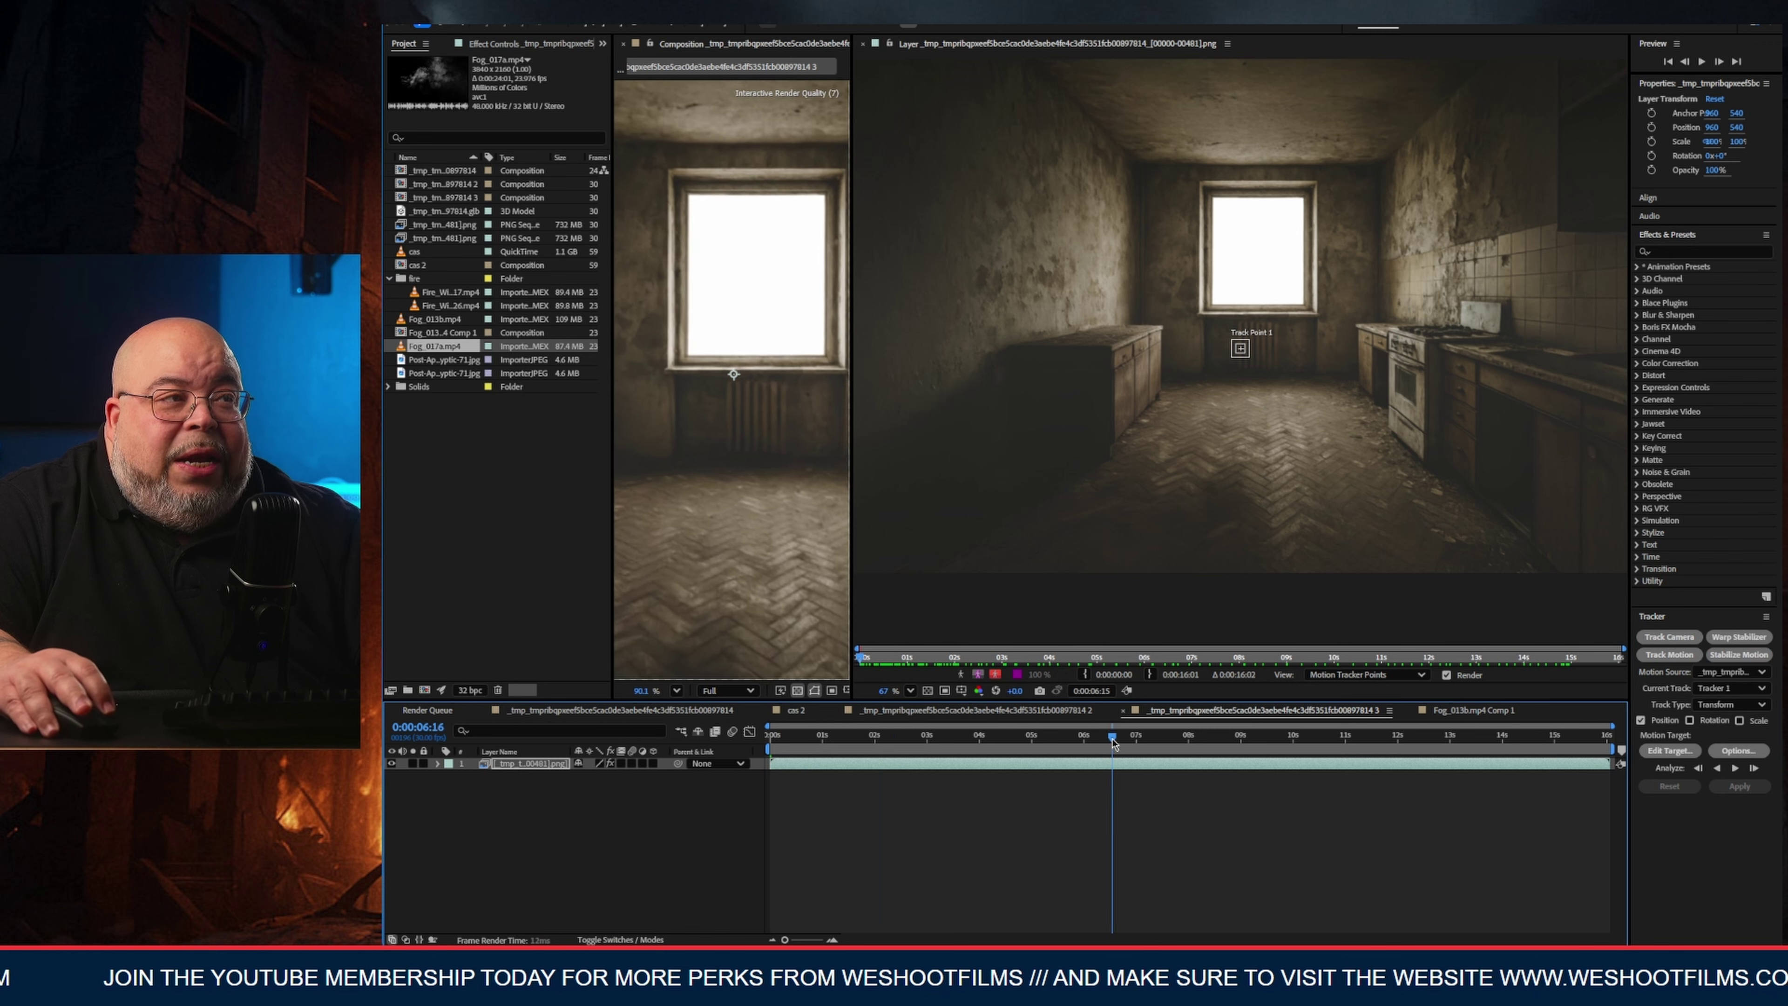
{"action": "left_click", "coordinate": [1741, 720]}
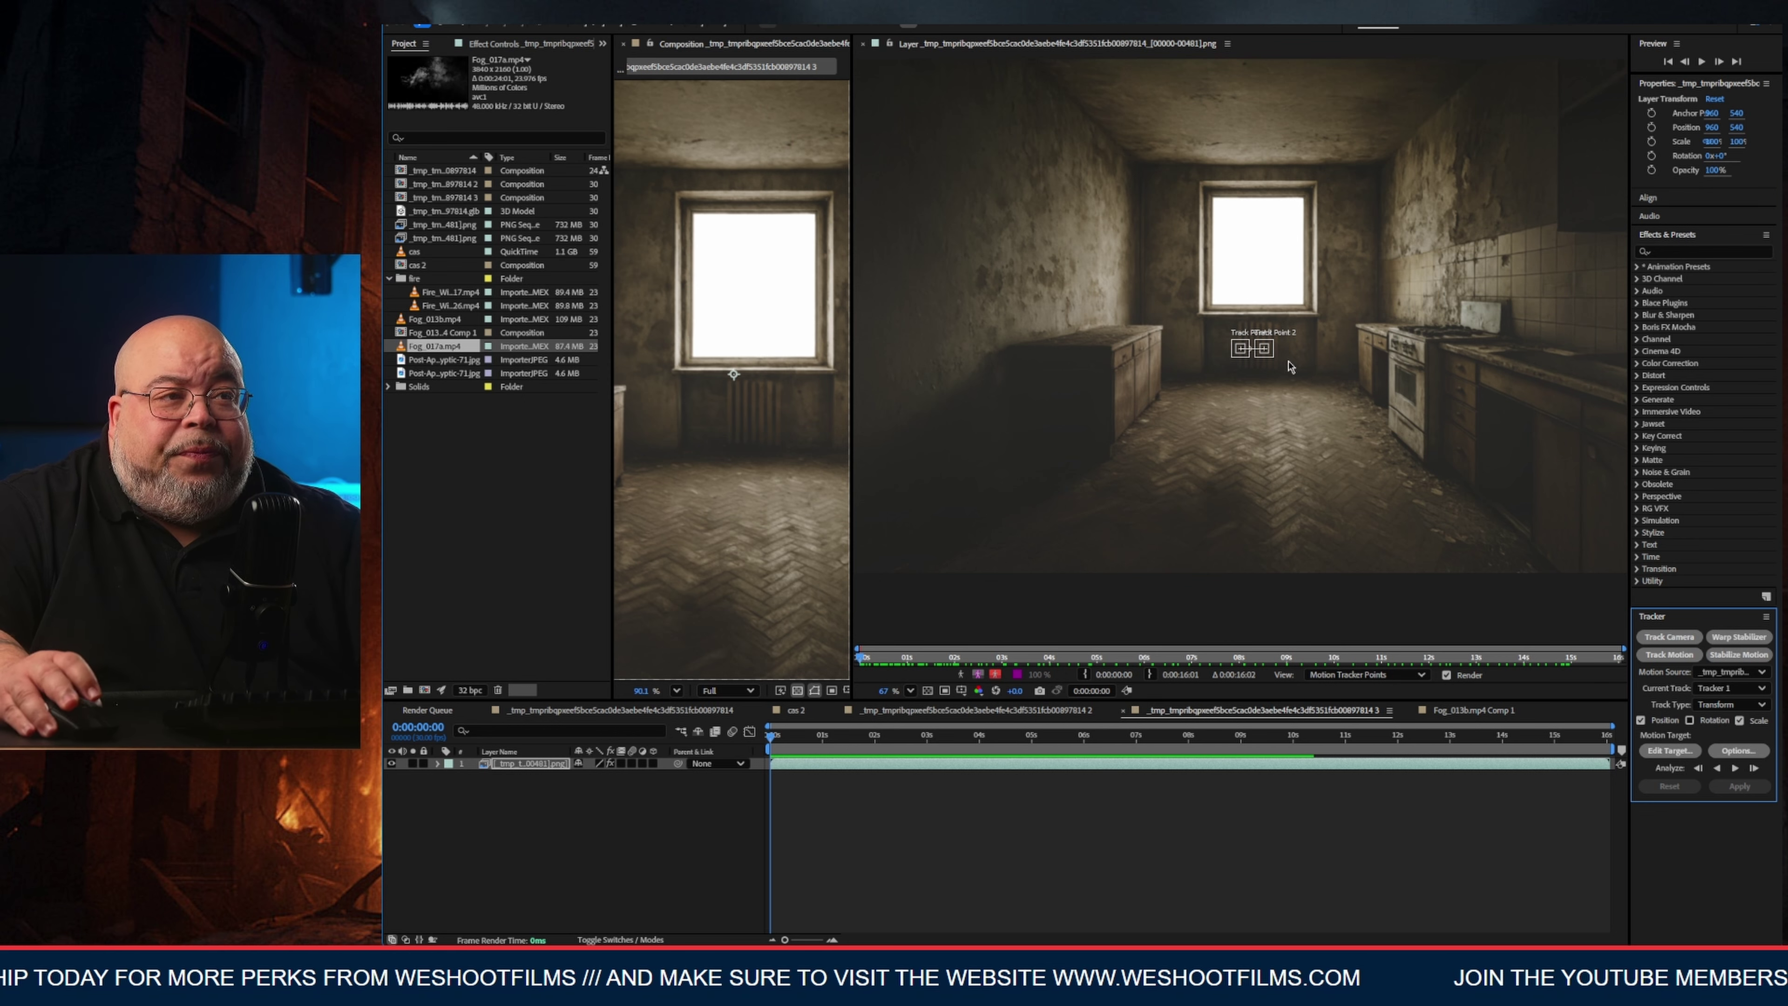
Place Track Point 2 on the stove front and Track Point 1 at the left cabinet's floor corner, with enlarged search areas.
{"action": "scroll", "coordinate": [1272, 355], "scroll_direction": "up", "scroll_amount": 5}
{"action": "left_click_drag", "start_coordinate": [1258, 349], "coordinate": [1573, 367]}
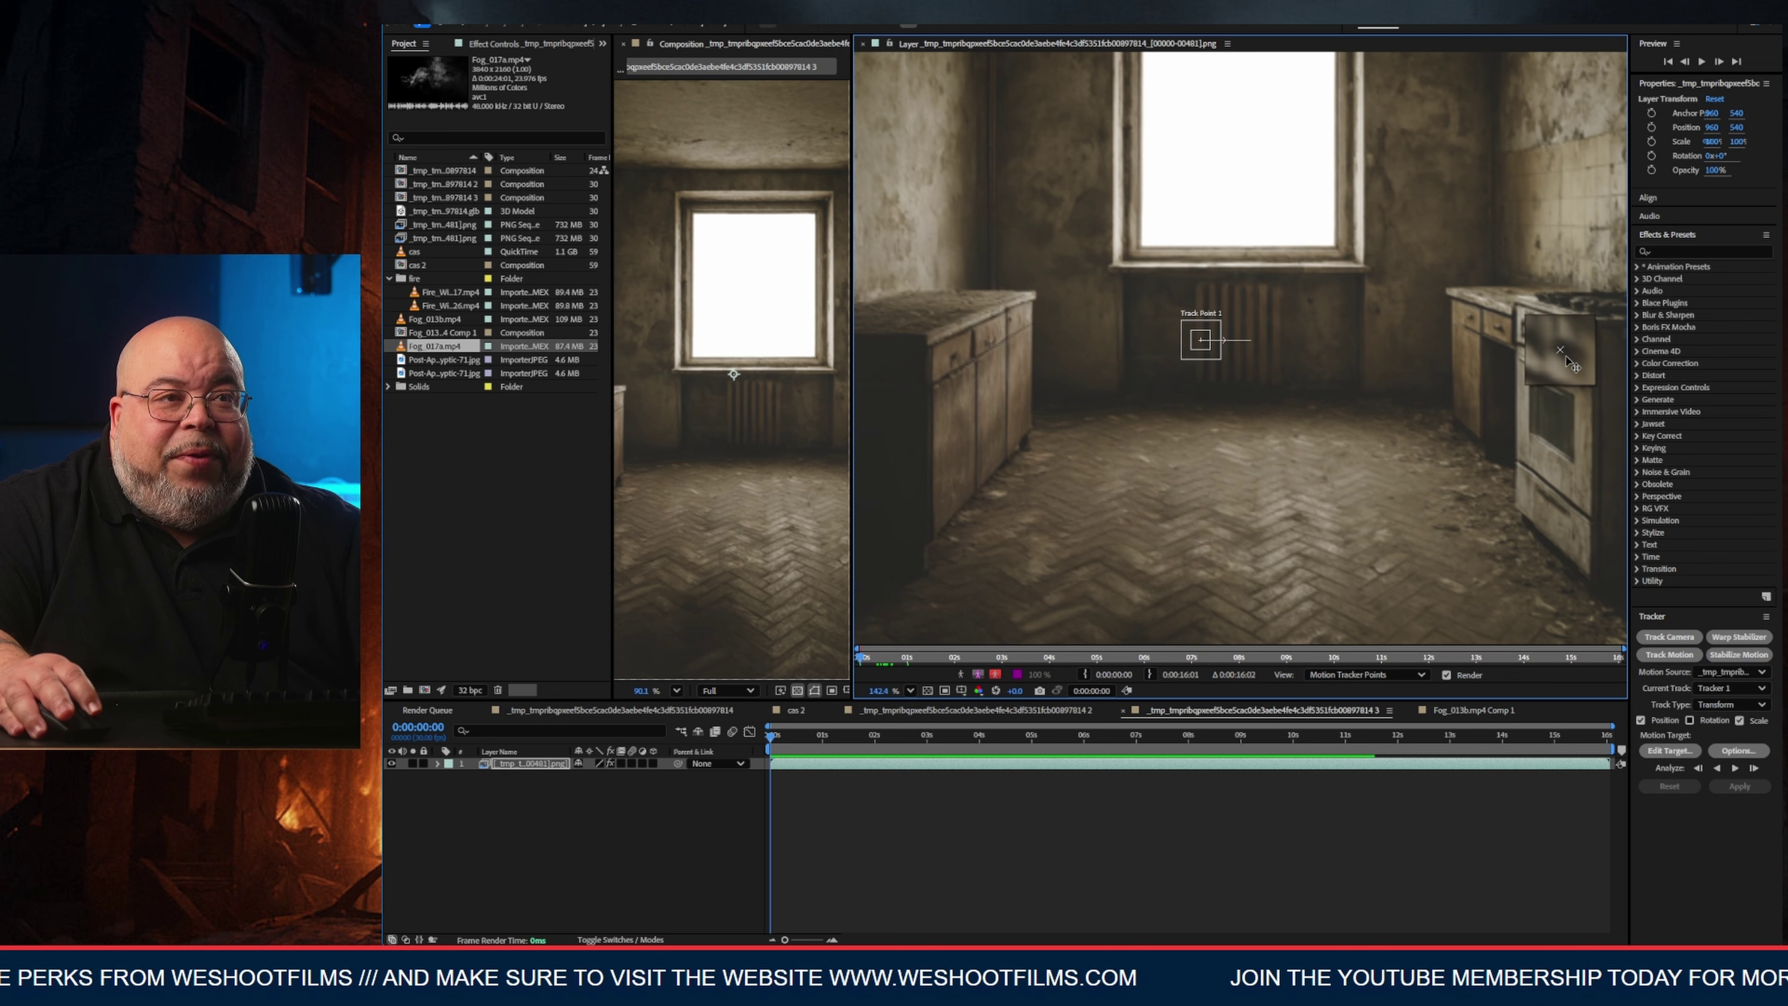
{"action": "mouse_move", "coordinate": [1570, 362]}
{"action": "left_mouse_down"}
{"action": "mouse_move", "coordinate": [1613, 402]}
{"action": "mouse_move", "coordinate": [1565, 345]}
{"action": "mouse_move", "coordinate": [1570, 364]}
{"action": "left_mouse_up"}
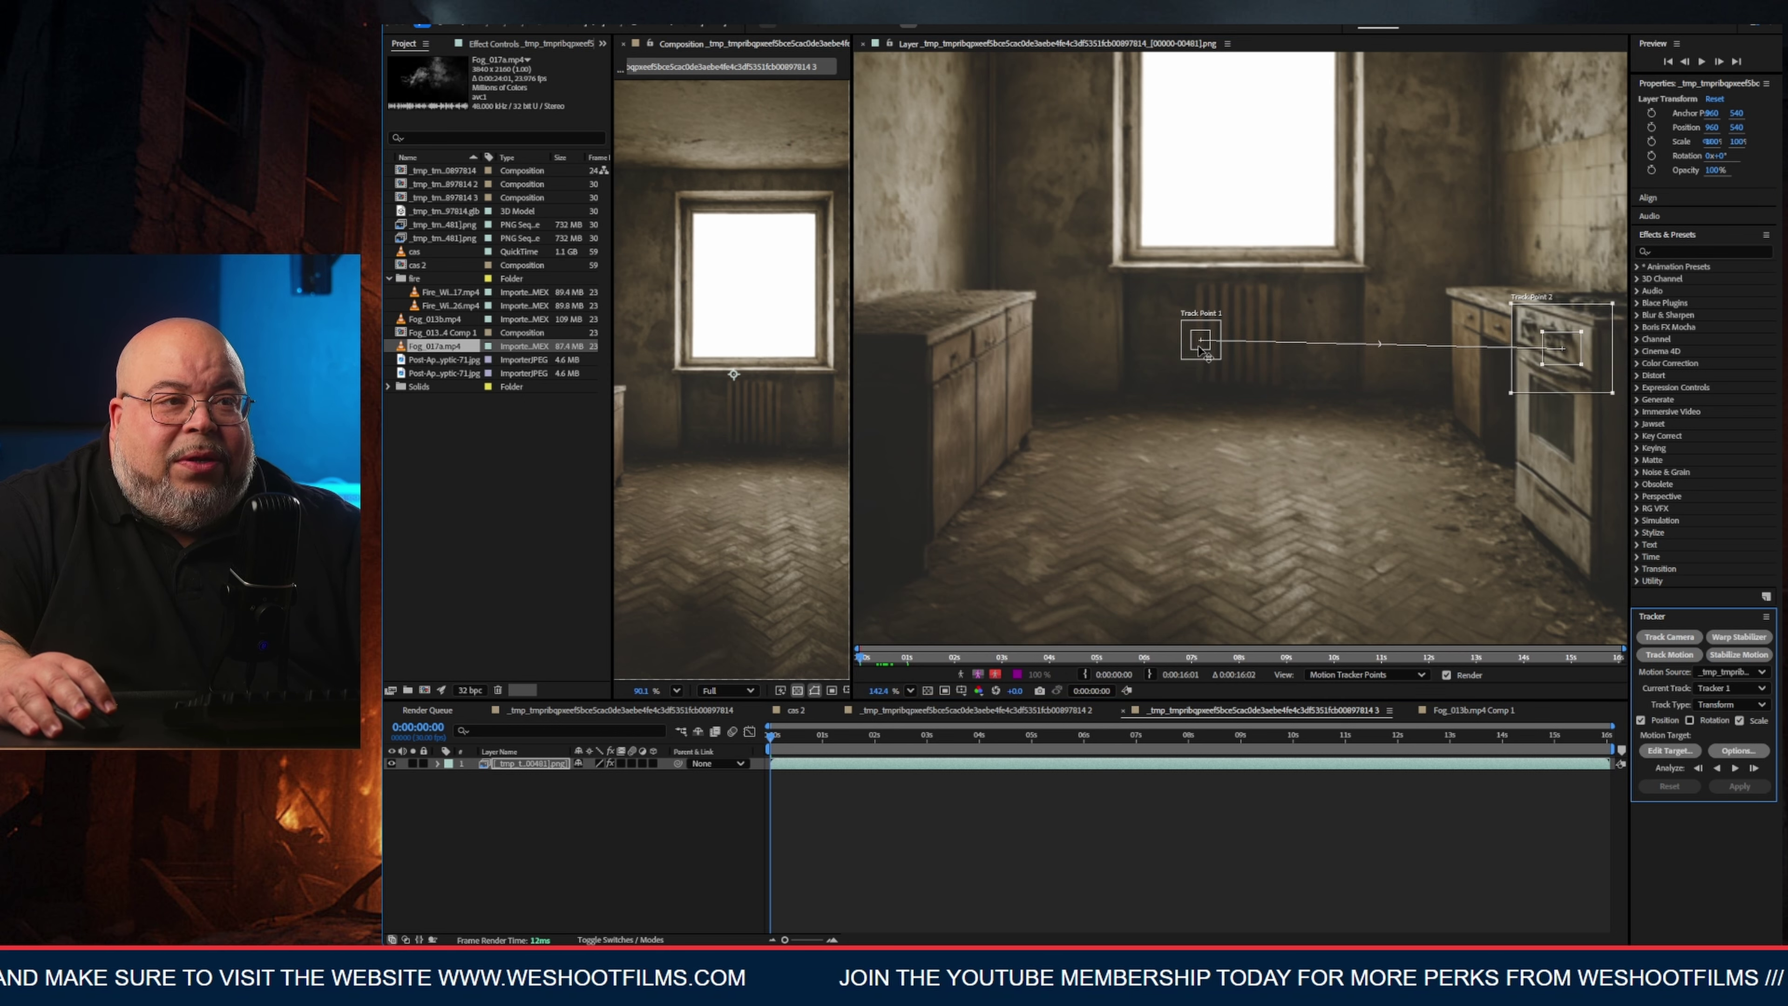
{"action": "left_click_drag", "start_coordinate": [1201, 349], "coordinate": [989, 507]}
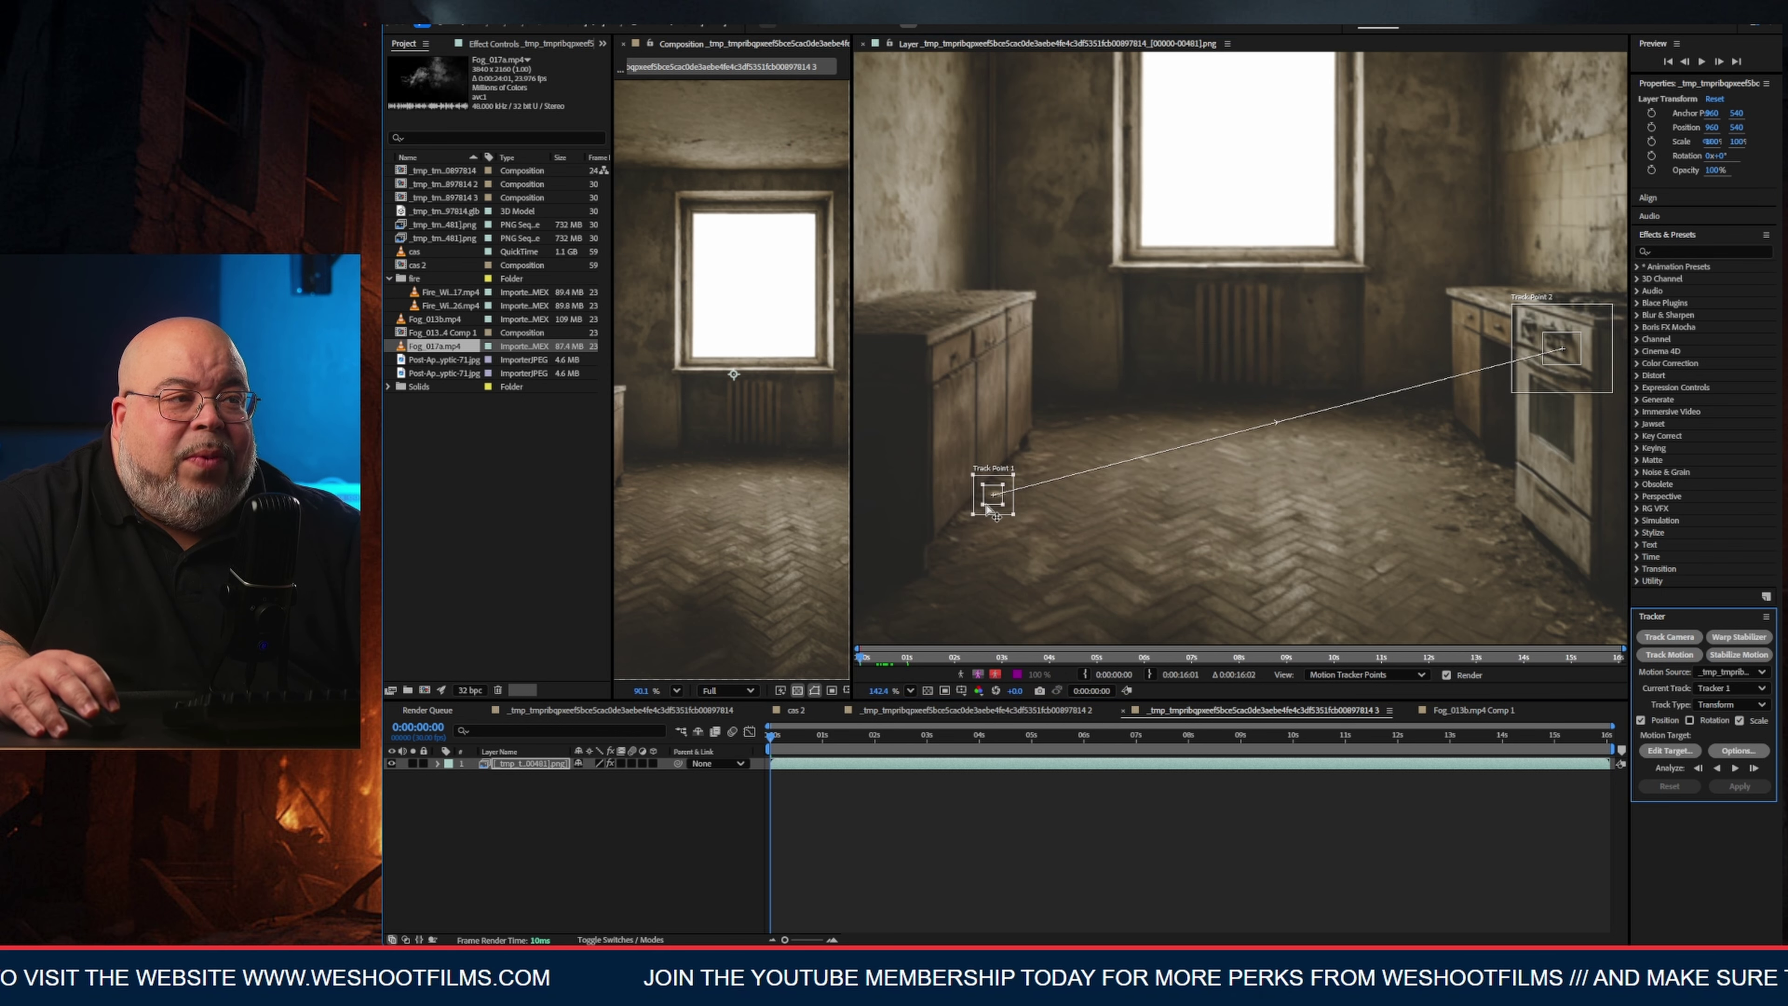
{"action": "left_click", "coordinate": [1009, 512]}
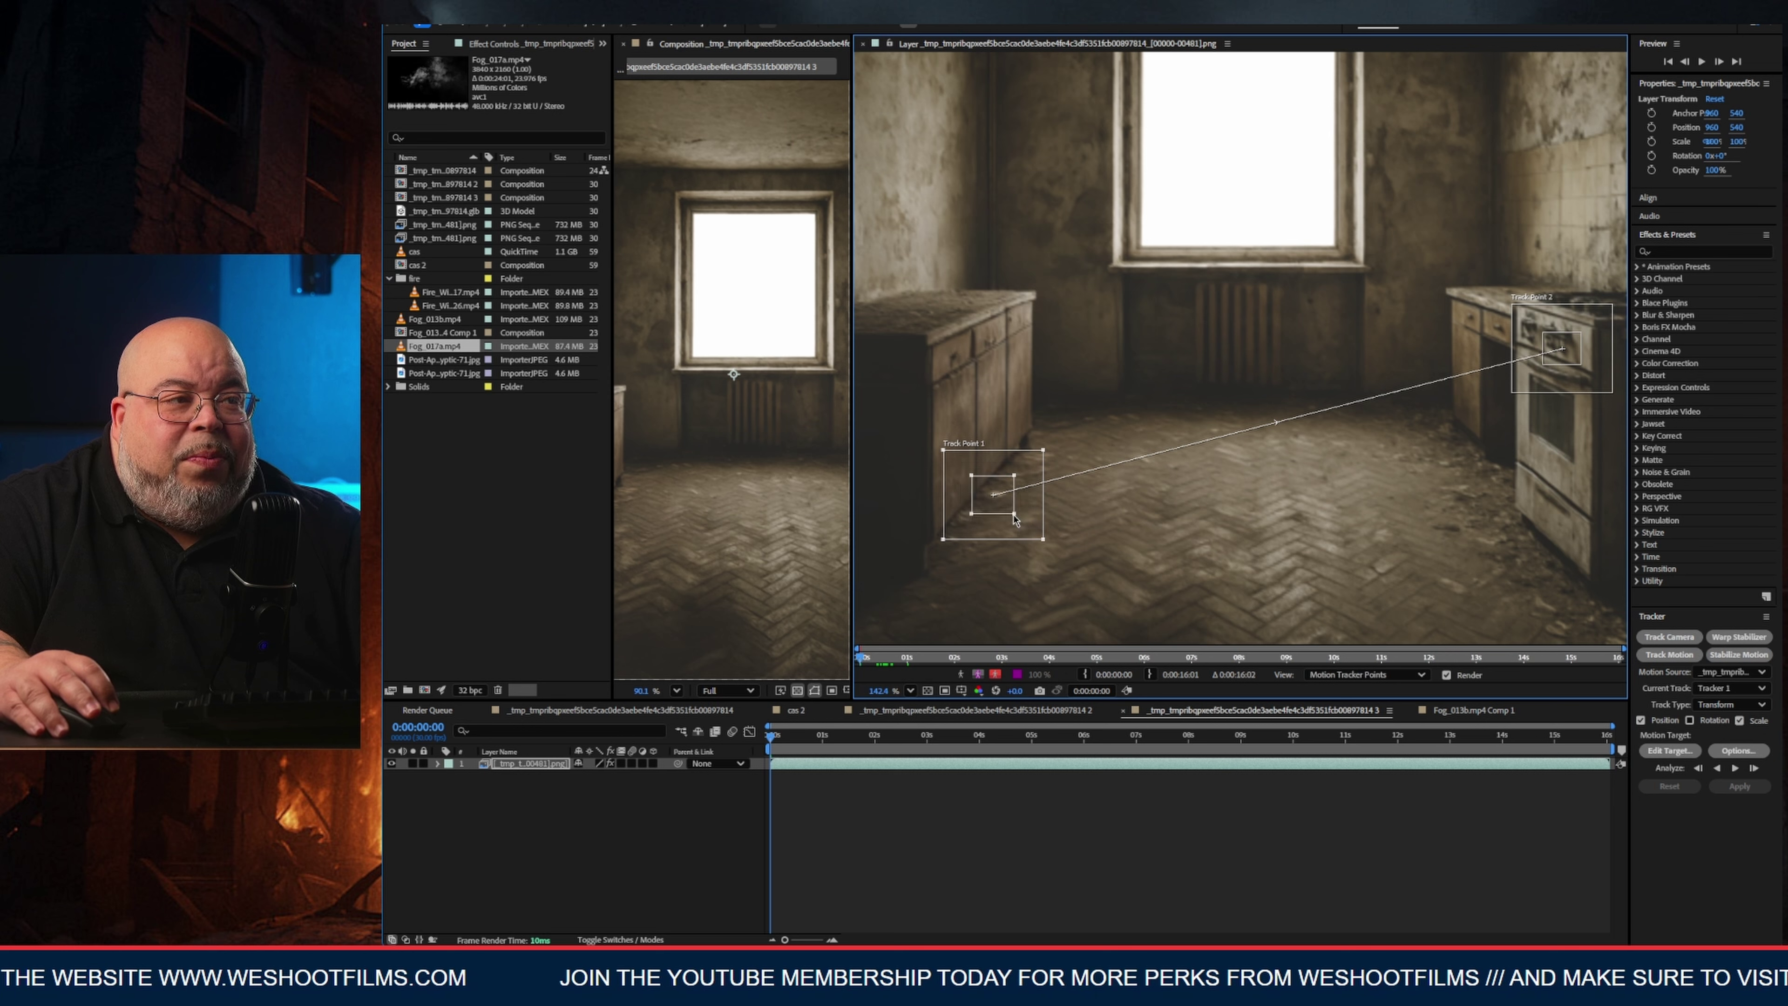
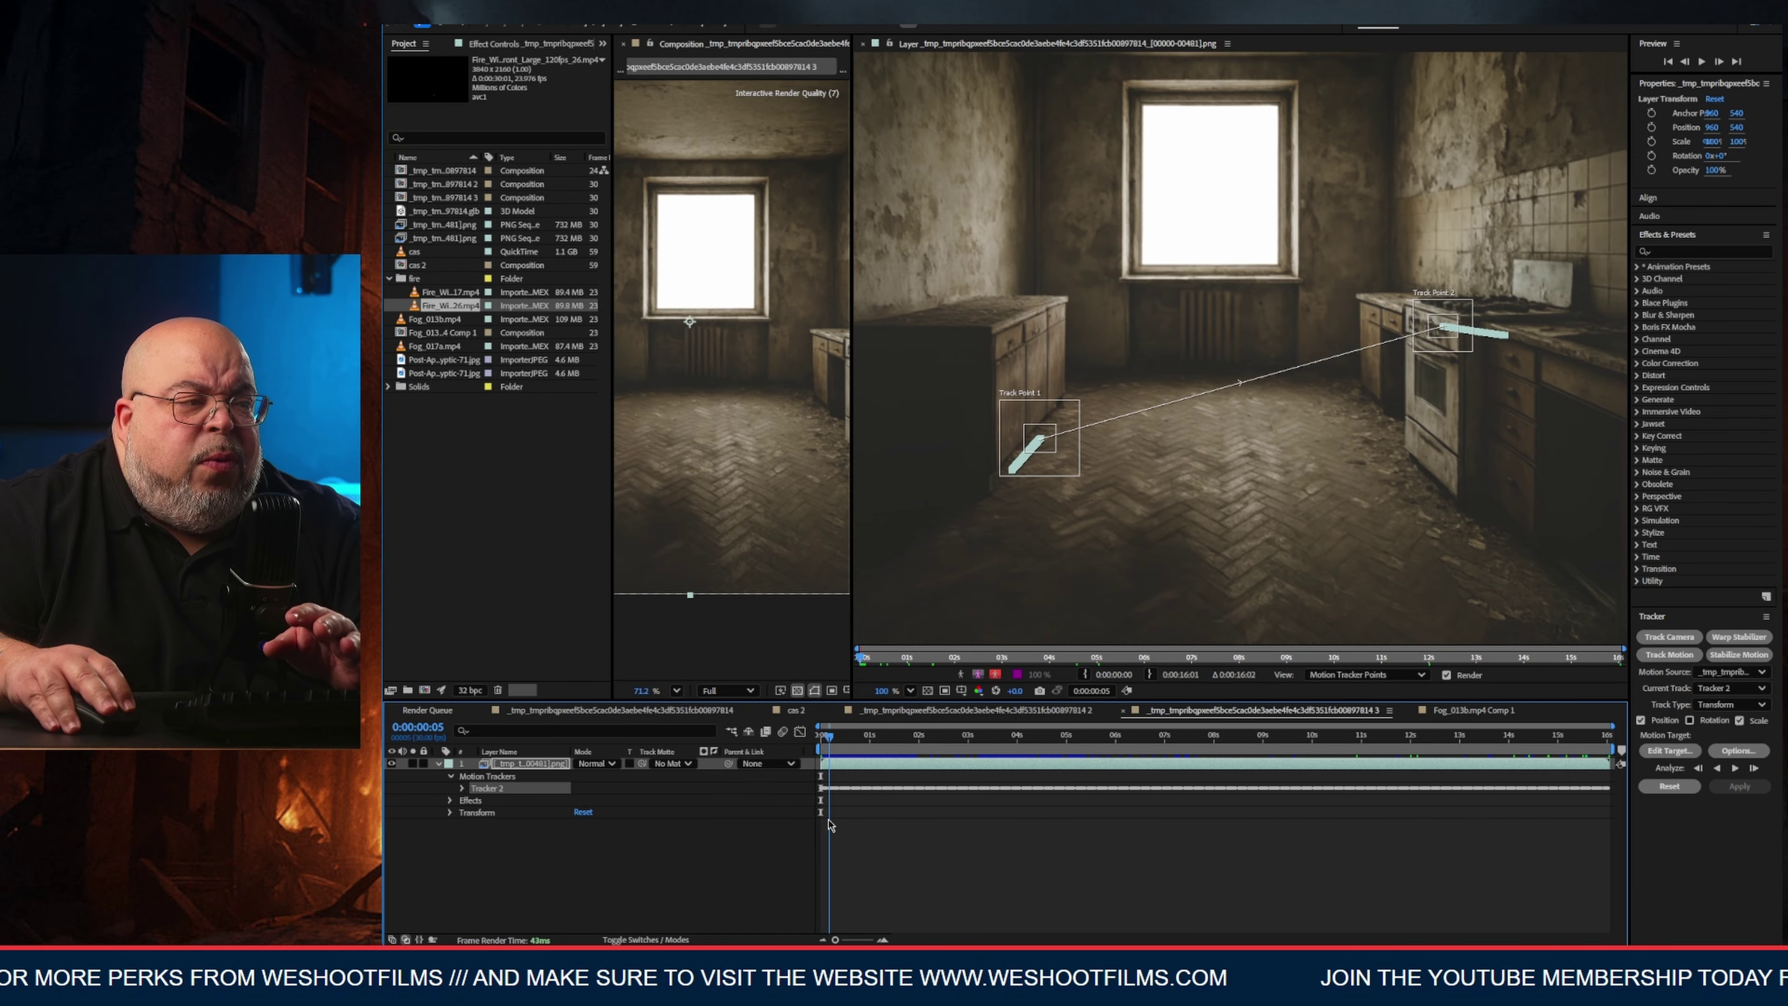
Scrub through the tracked footage, return to the first frame and add a null object to the composition.
{"action": "left_click_drag", "start_coordinate": [831, 734], "coordinate": [1511, 743]}
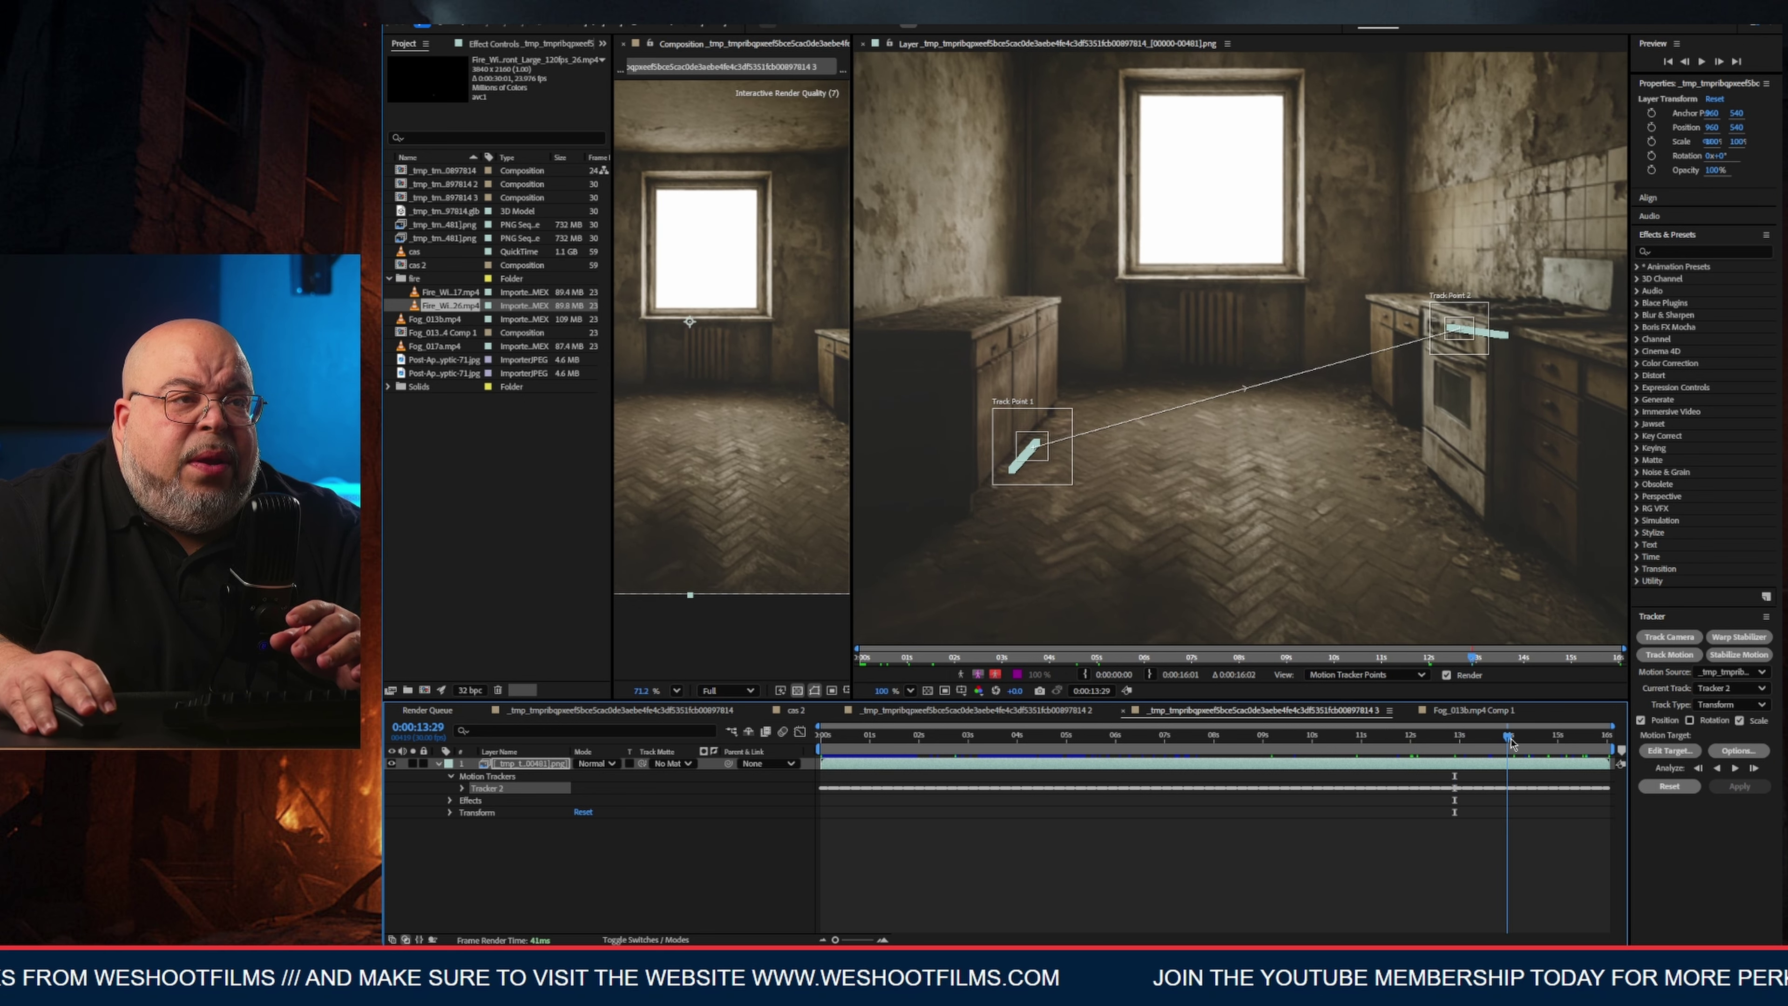
{"action": "key", "text": "Home"}
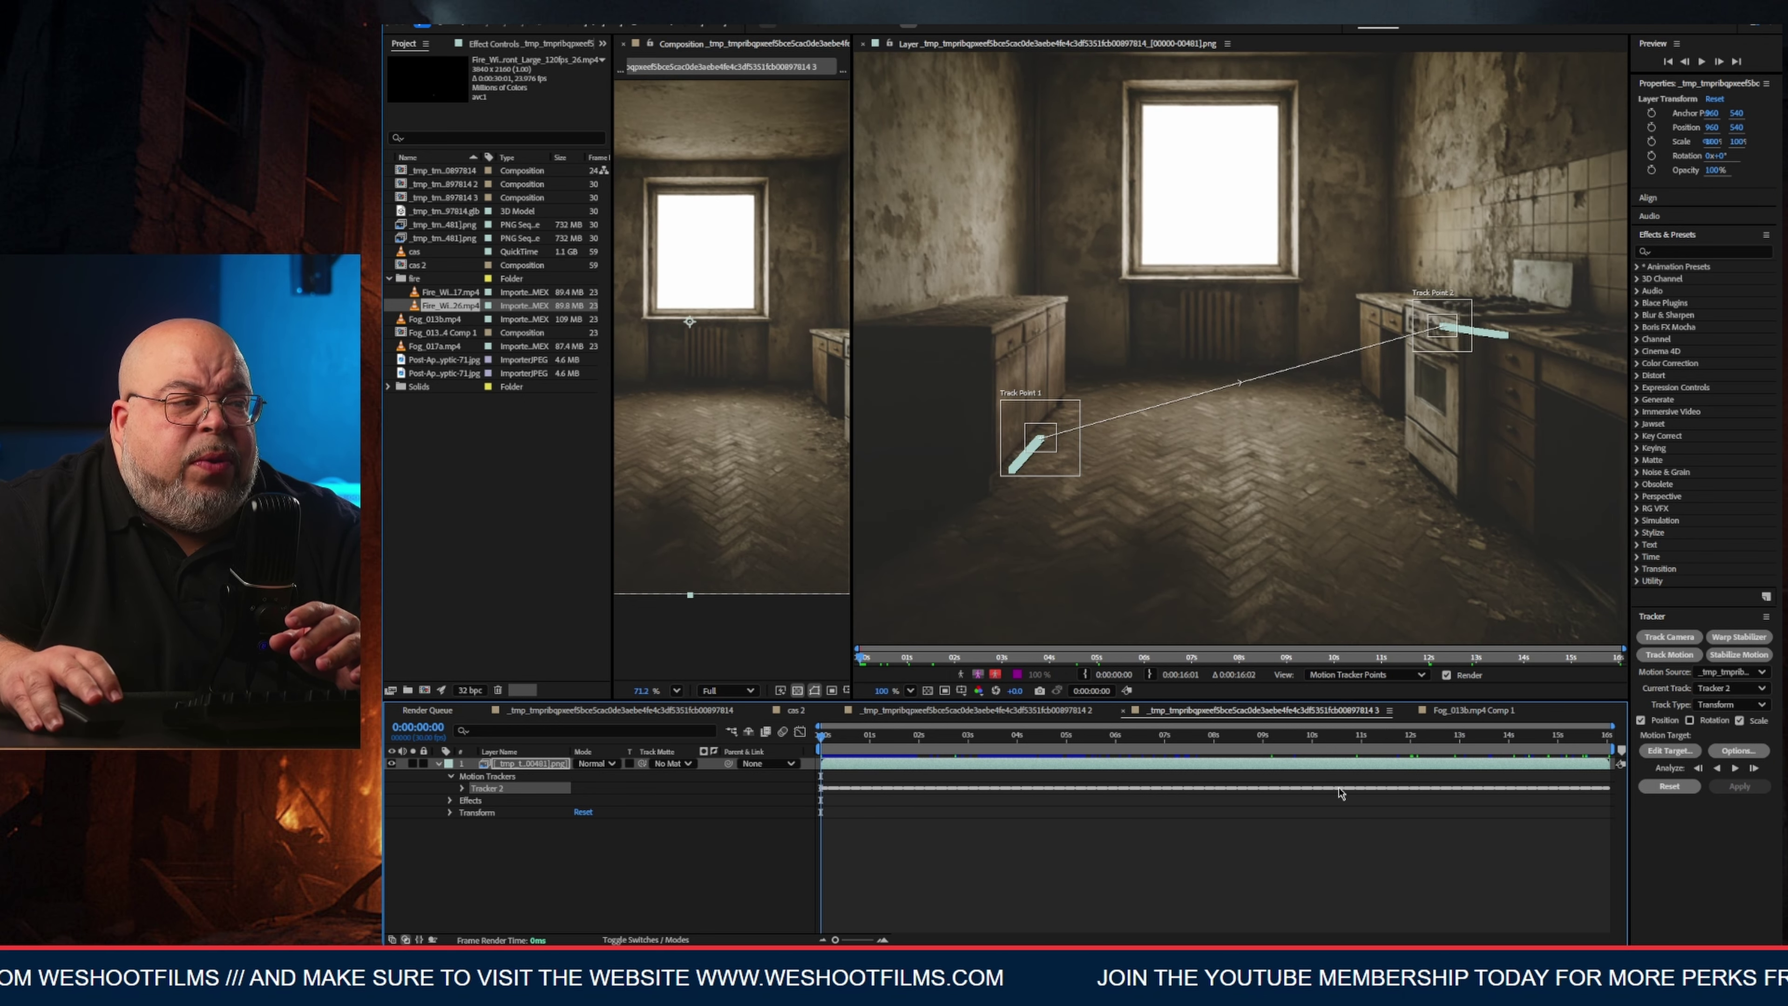
{"action": "right_click", "coordinate": [690, 322]}
{"action": "mouse_move", "coordinate": [599, 18]}
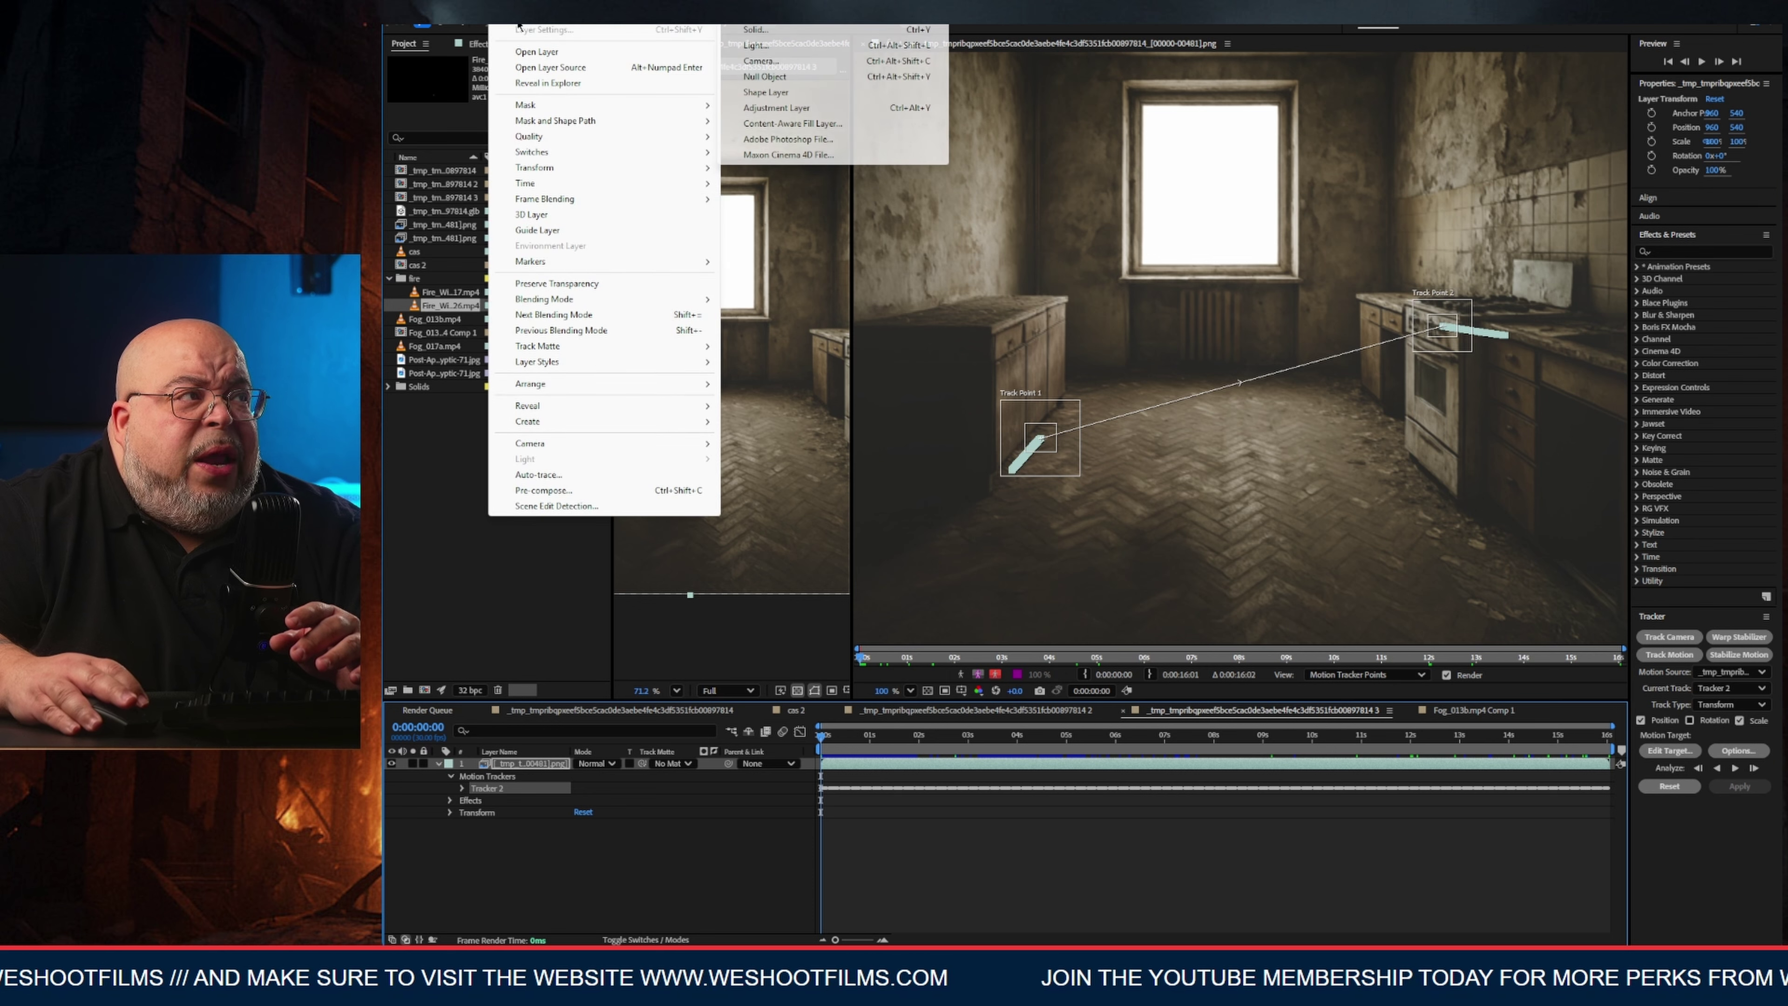
{"action": "left_click", "coordinate": [764, 76]}
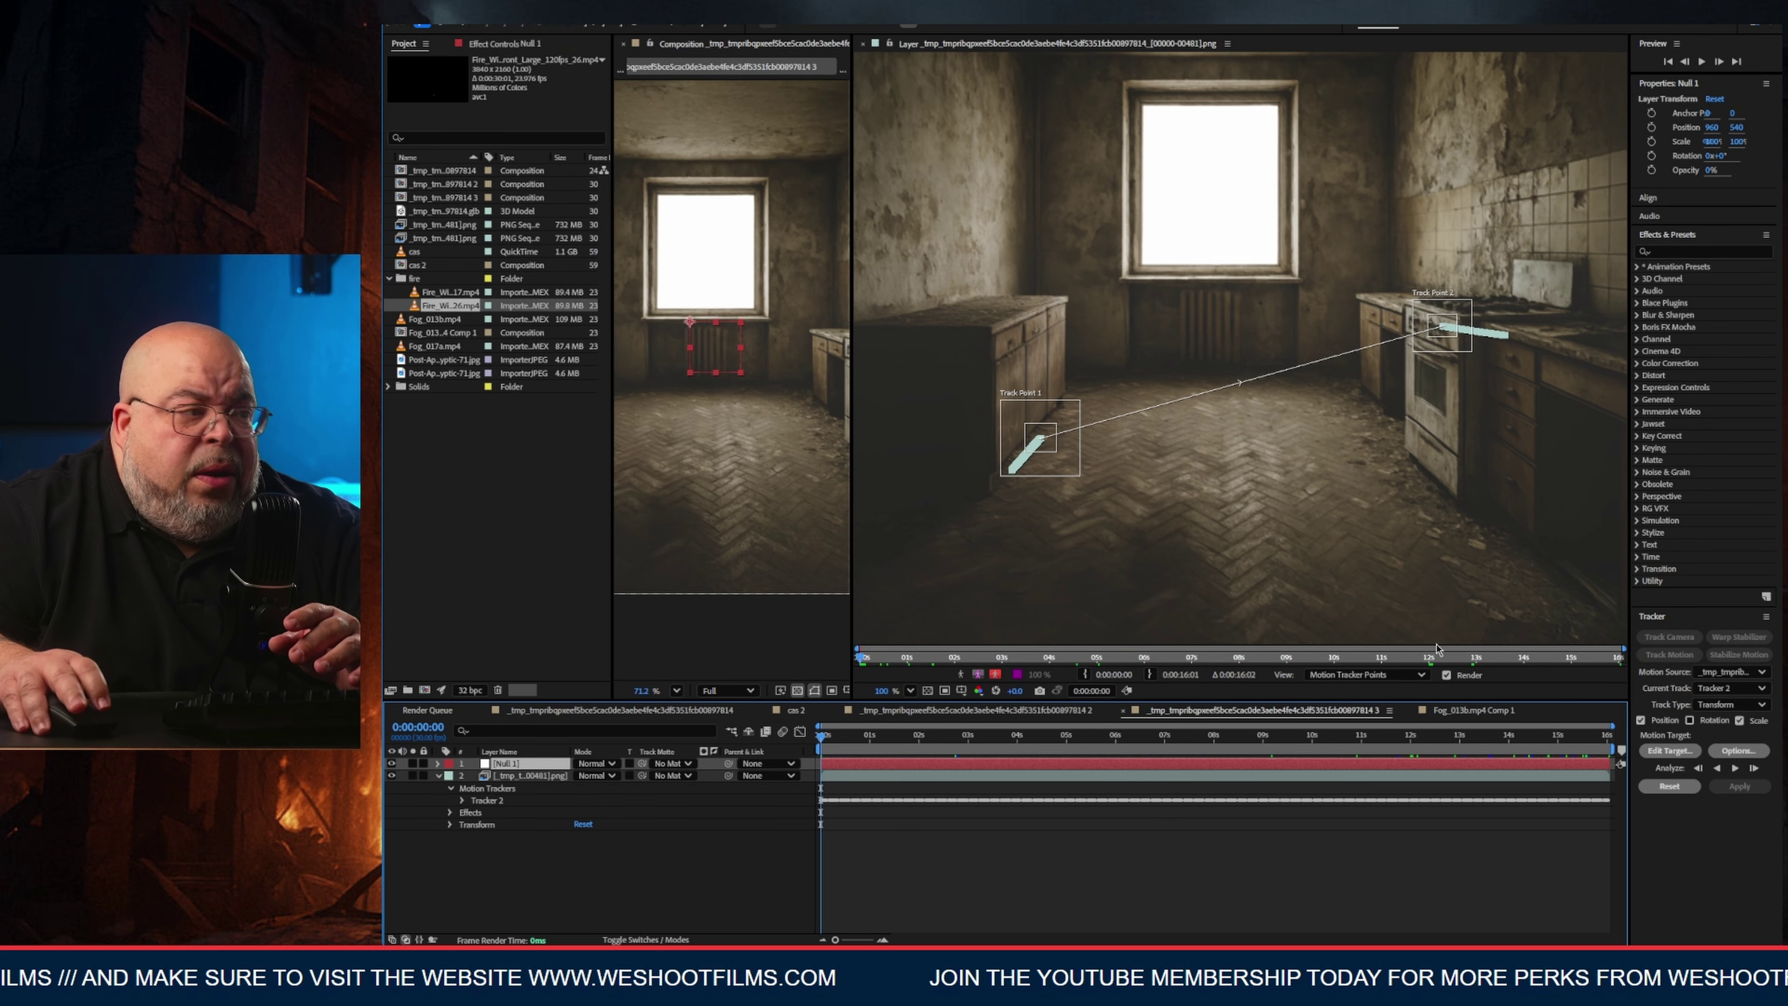
Set Null 1 as the motion target and apply the tracking data in X and Y.
{"action": "left_click", "coordinate": [1675, 750]}
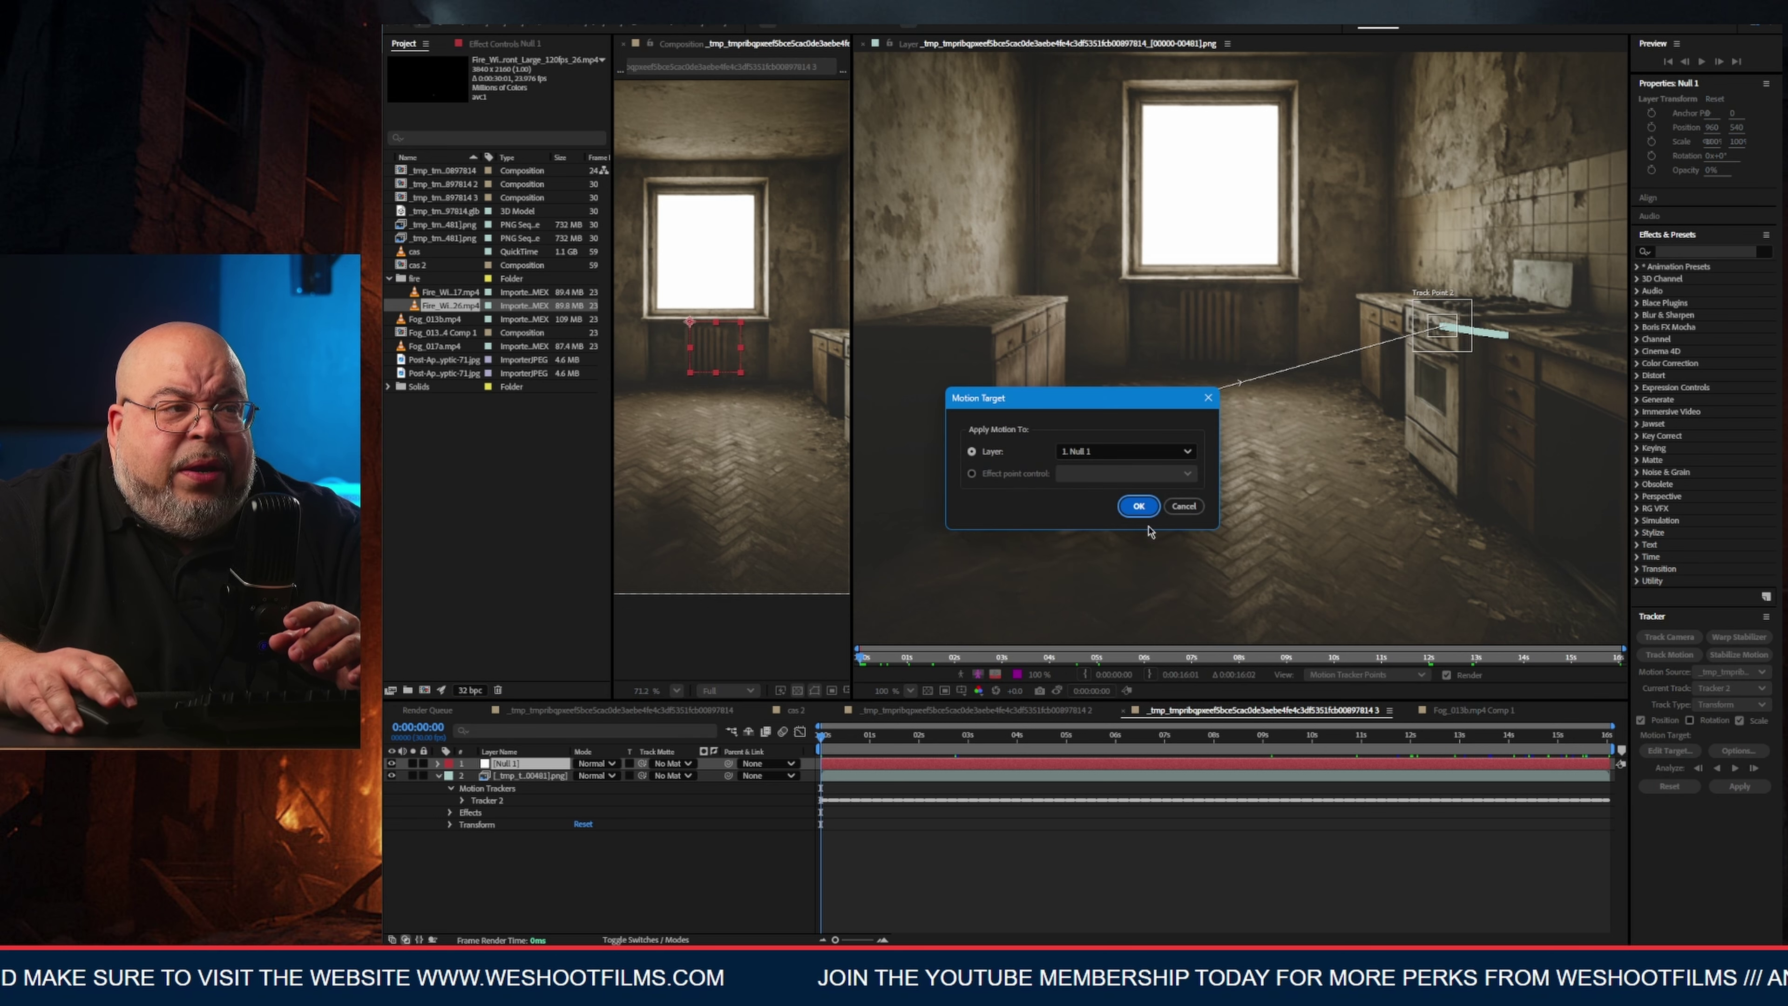
{"action": "left_click", "coordinate": [1113, 451]}
{"action": "left_click", "coordinate": [1094, 479]}
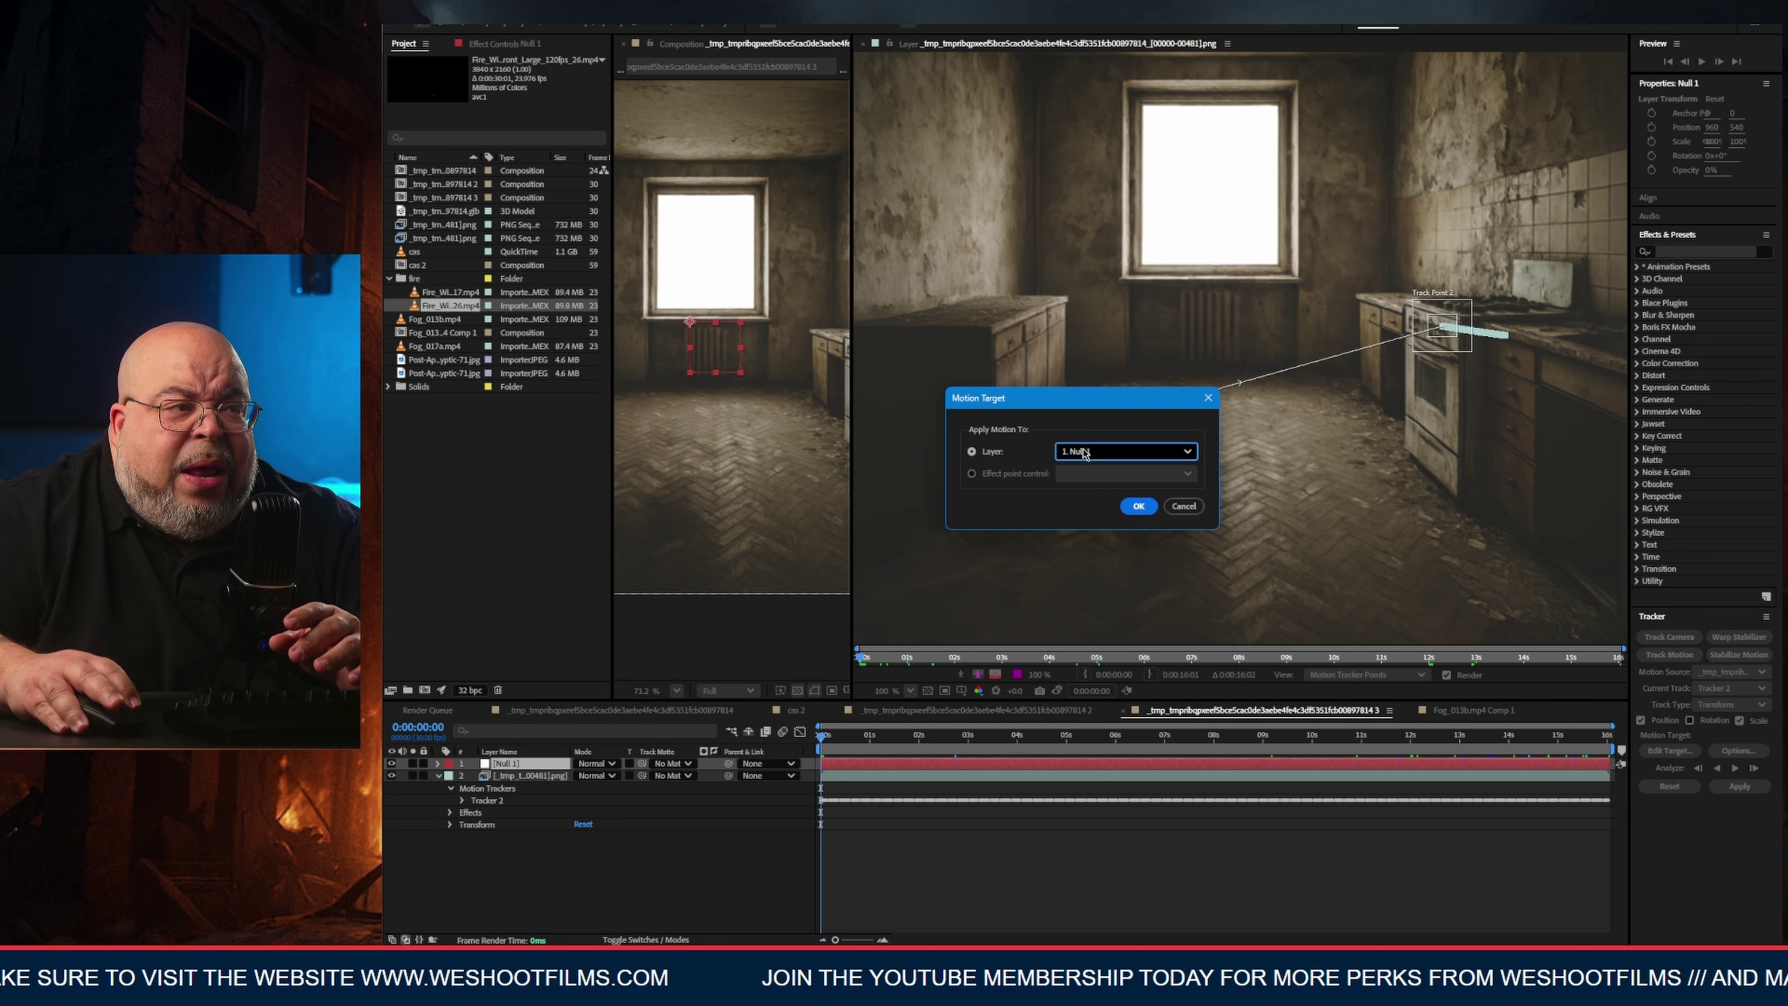
{"action": "left_click", "coordinate": [1139, 506]}
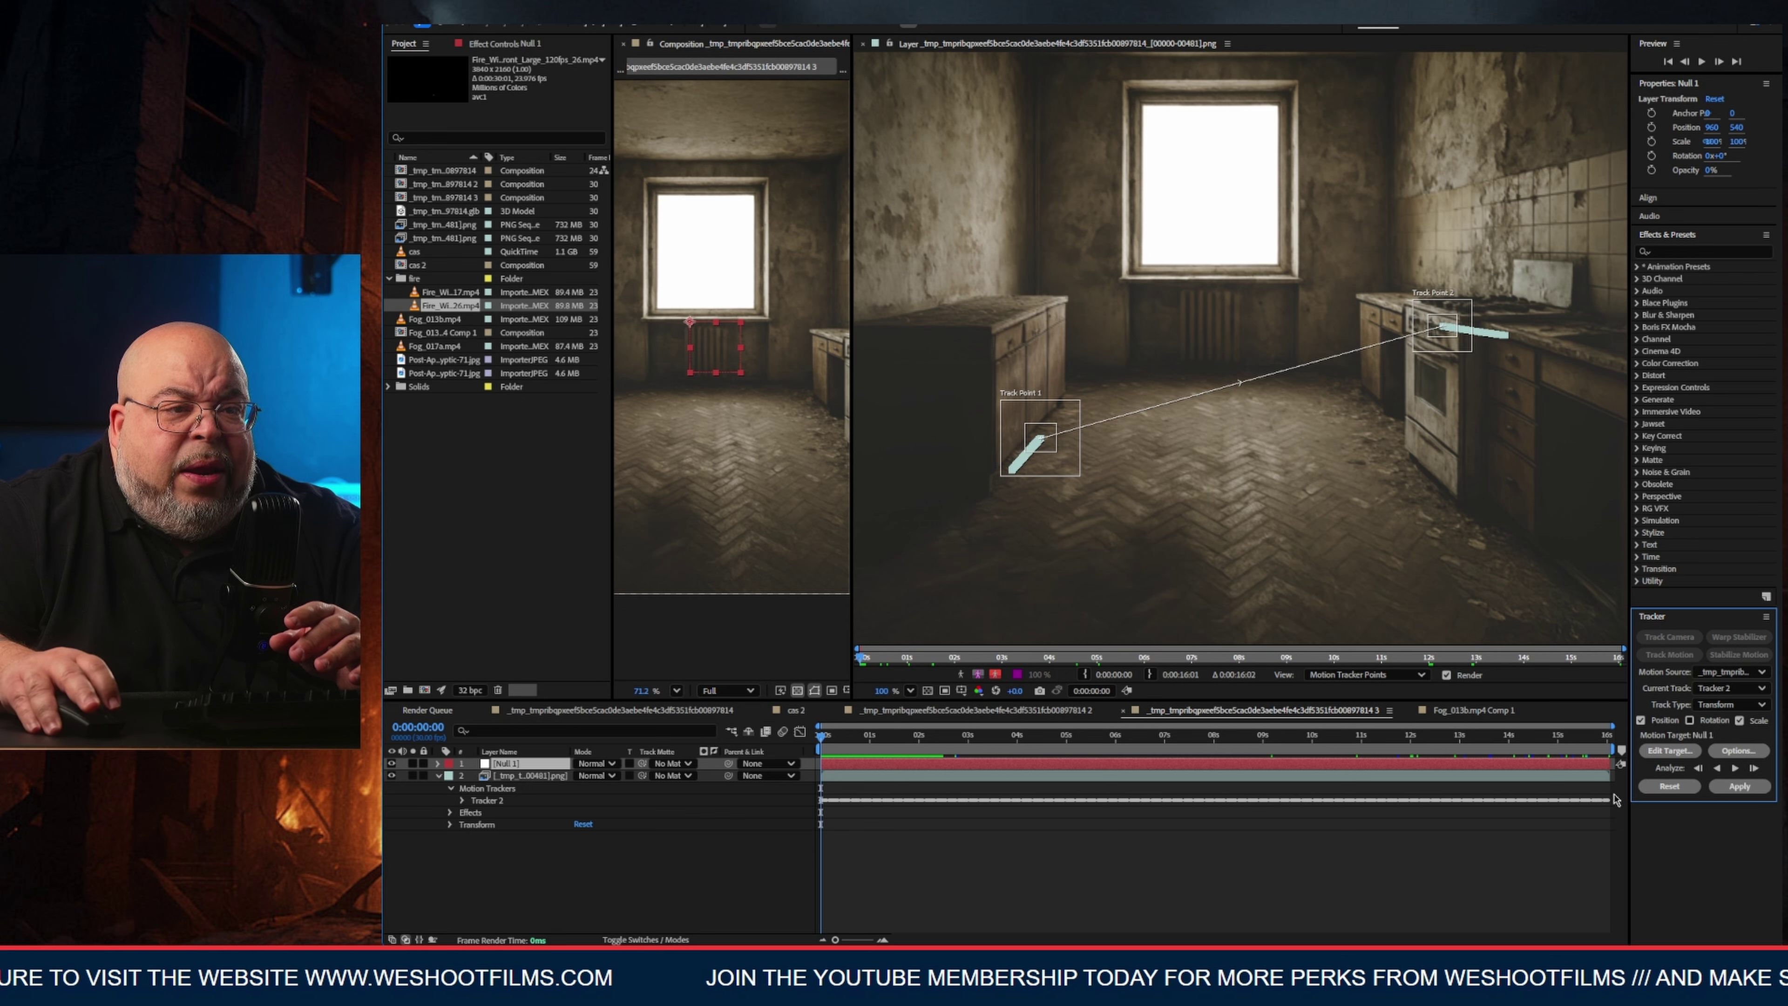
{"action": "left_click", "coordinate": [1742, 787]}
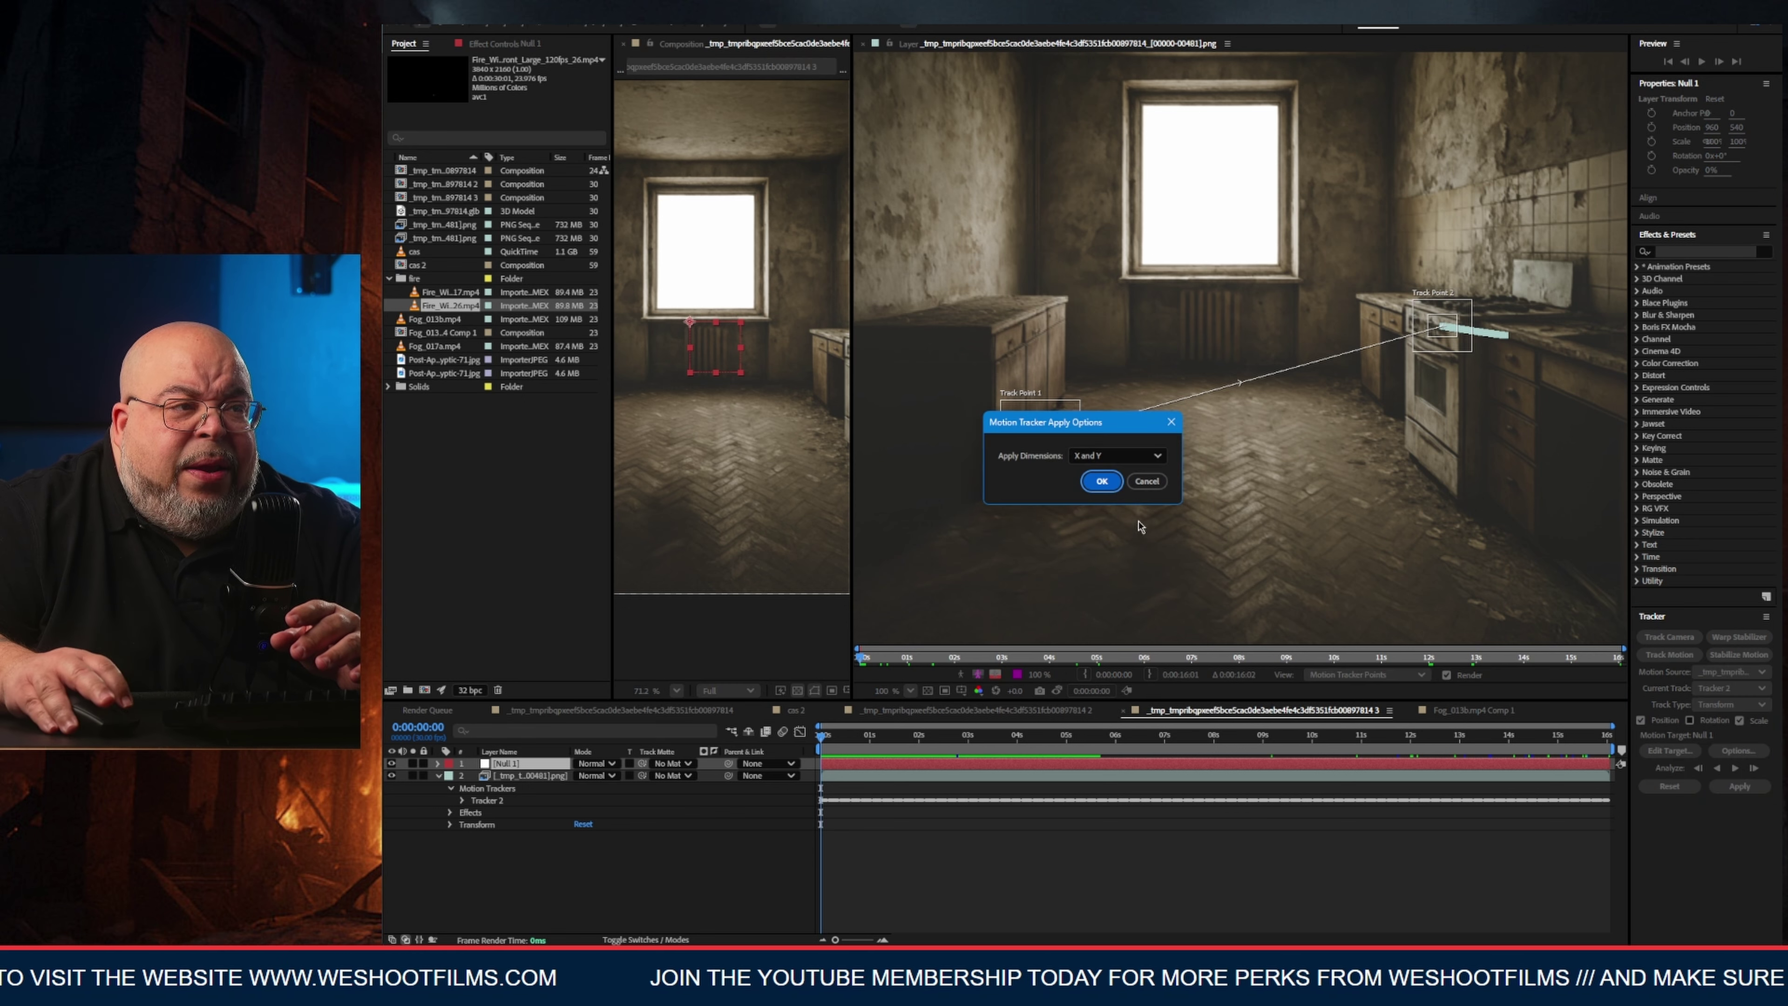
{"action": "left_click", "coordinate": [1102, 482]}
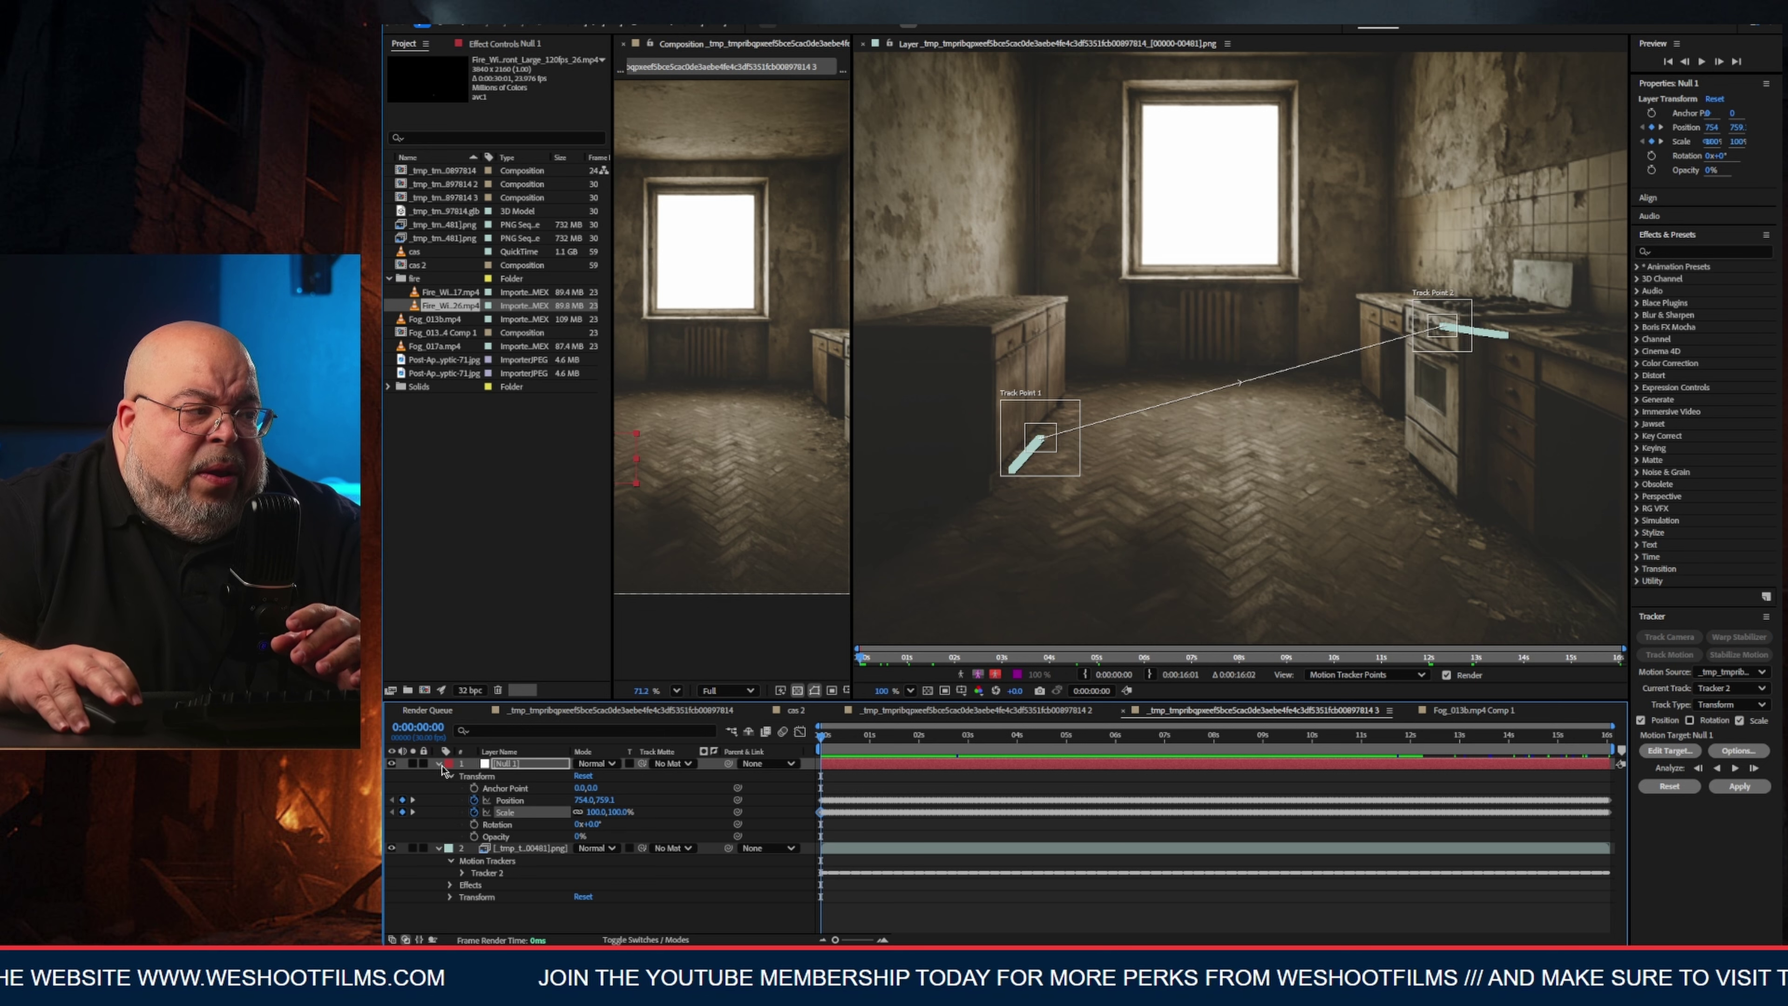
Check the null's tracked motion in the composition view, return to the first frame and collapse the null's properties.
{"action": "left_click", "coordinate": [511, 766]}
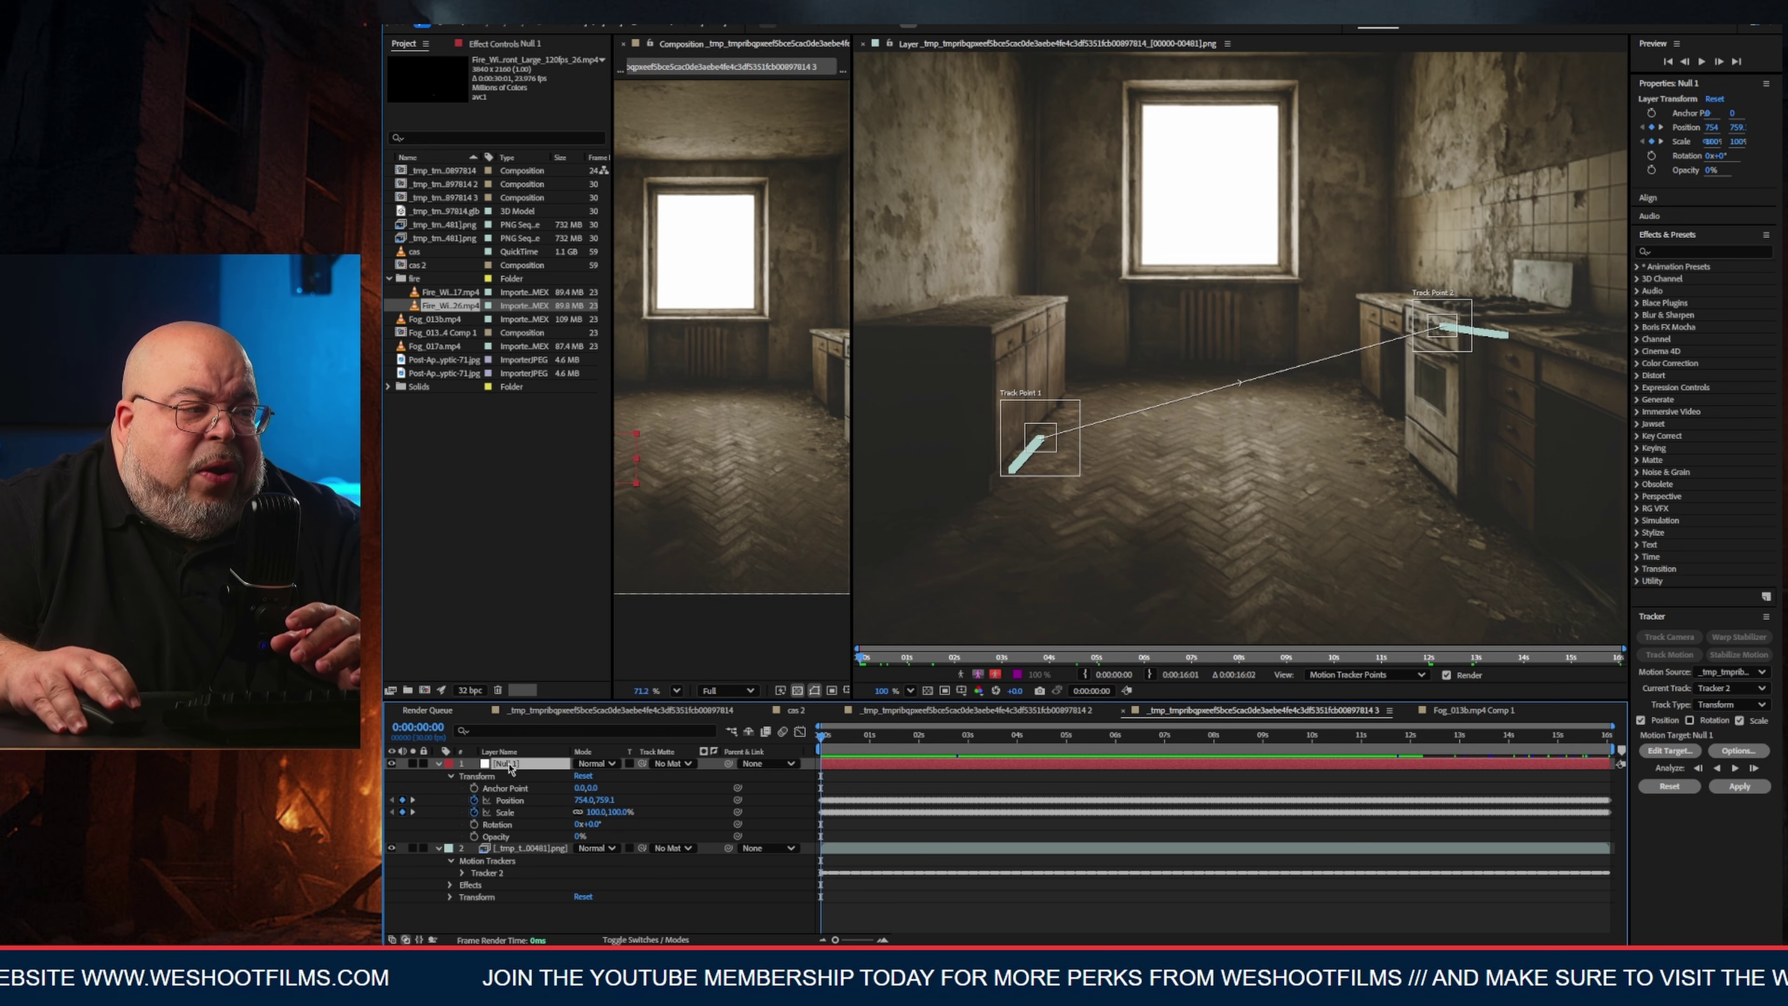
{"action": "left_click", "coordinate": [901, 737]}
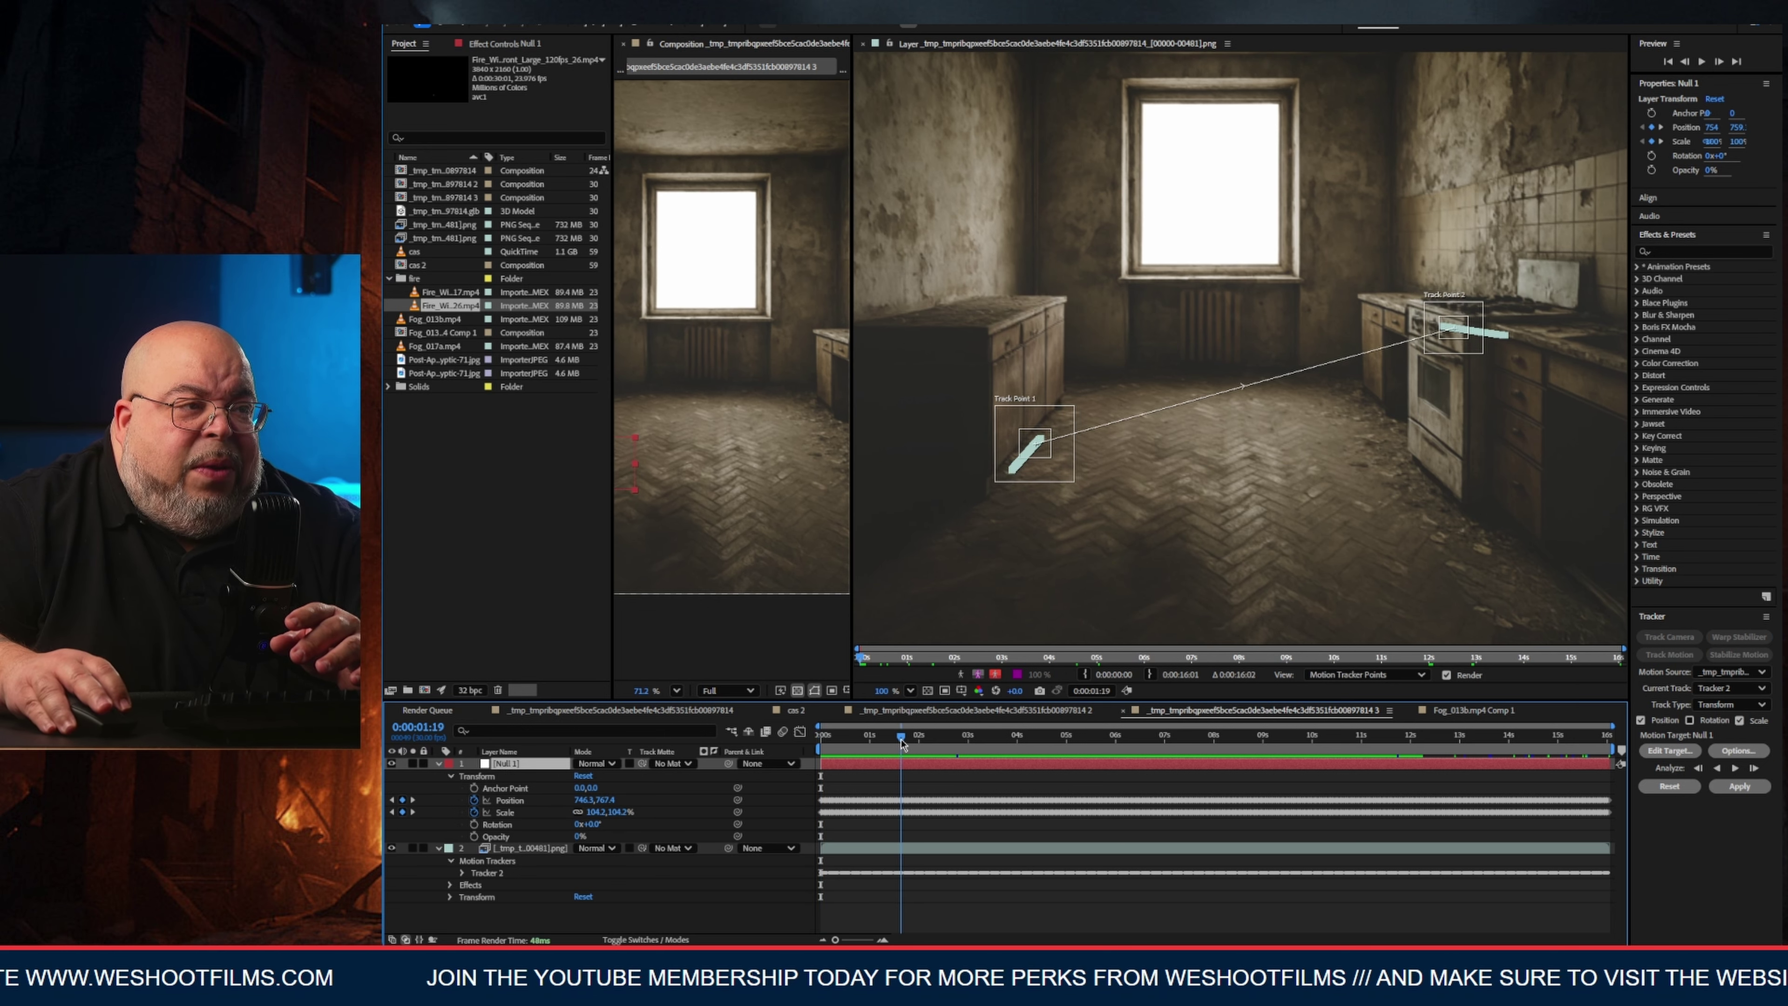
{"action": "left_click_drag", "start_coordinate": [901, 737], "coordinate": [876, 737]}
{"action": "left_click", "coordinate": [863, 43]}
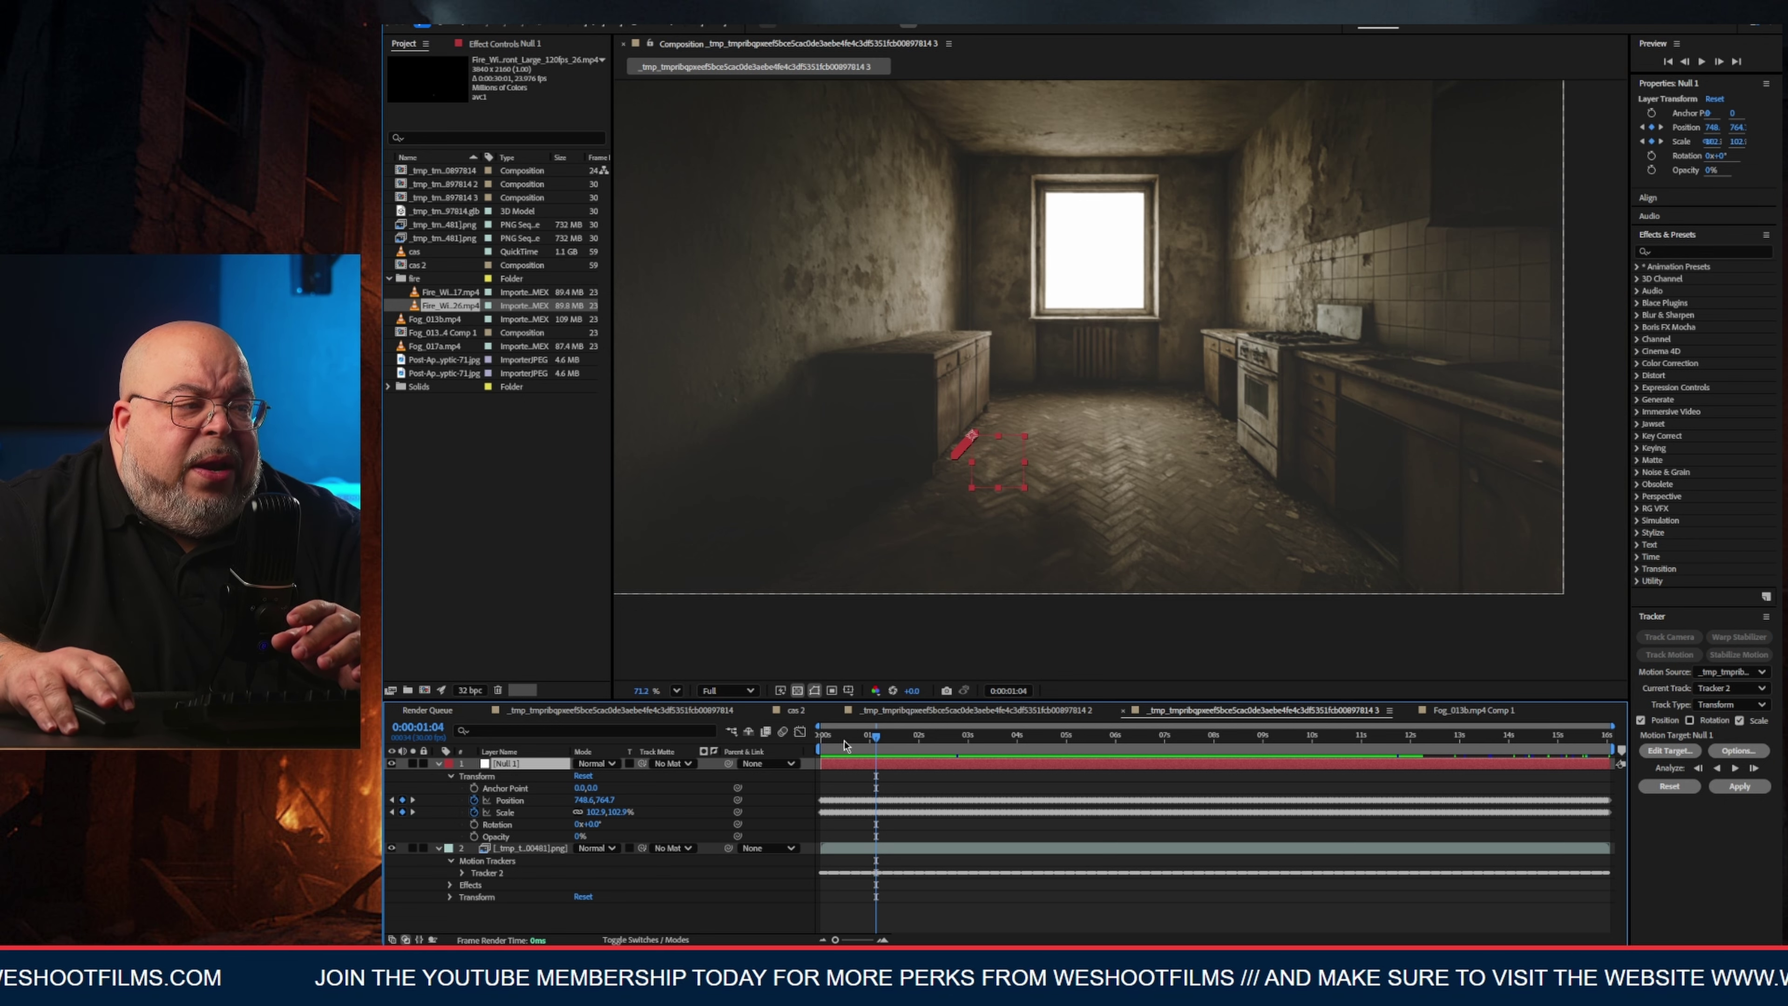
{"action": "left_click_drag", "start_coordinate": [876, 737], "coordinate": [818, 751]}
{"action": "left_click", "coordinate": [438, 764]}
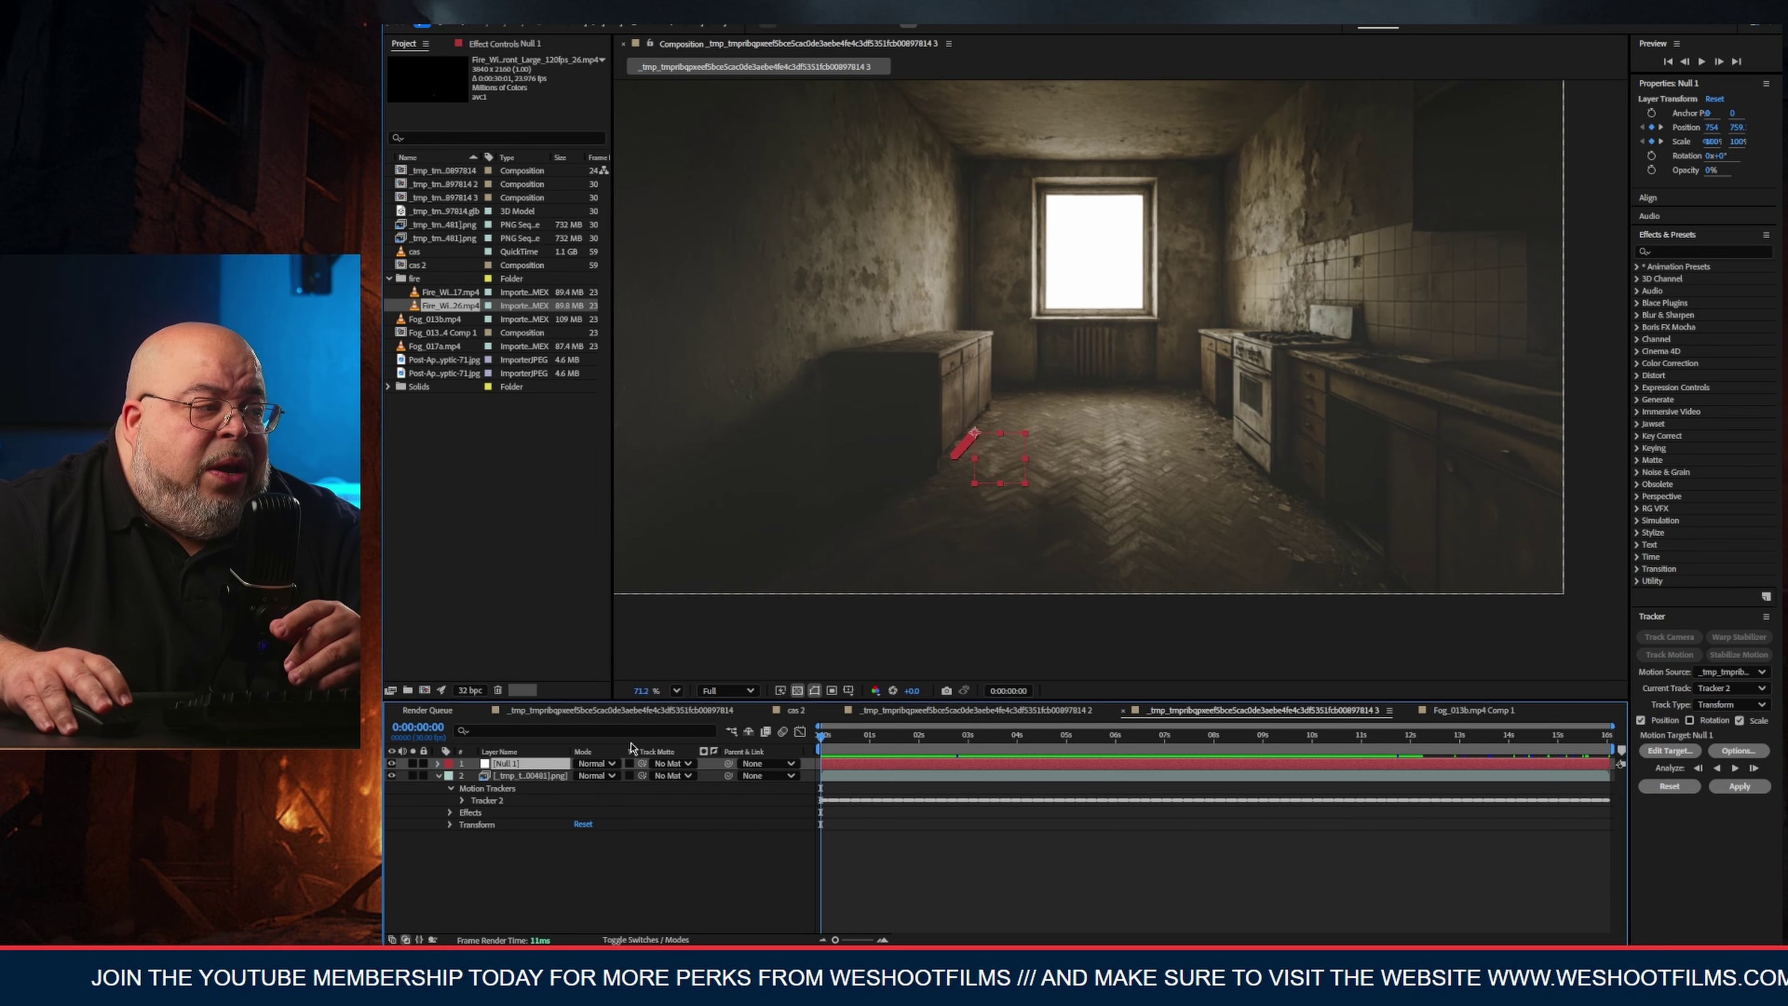
Collapse the PNG footage layer's properties and add the cas 2 composition above Null 1 in the layer stack.
{"action": "left_click", "coordinate": [439, 775]}
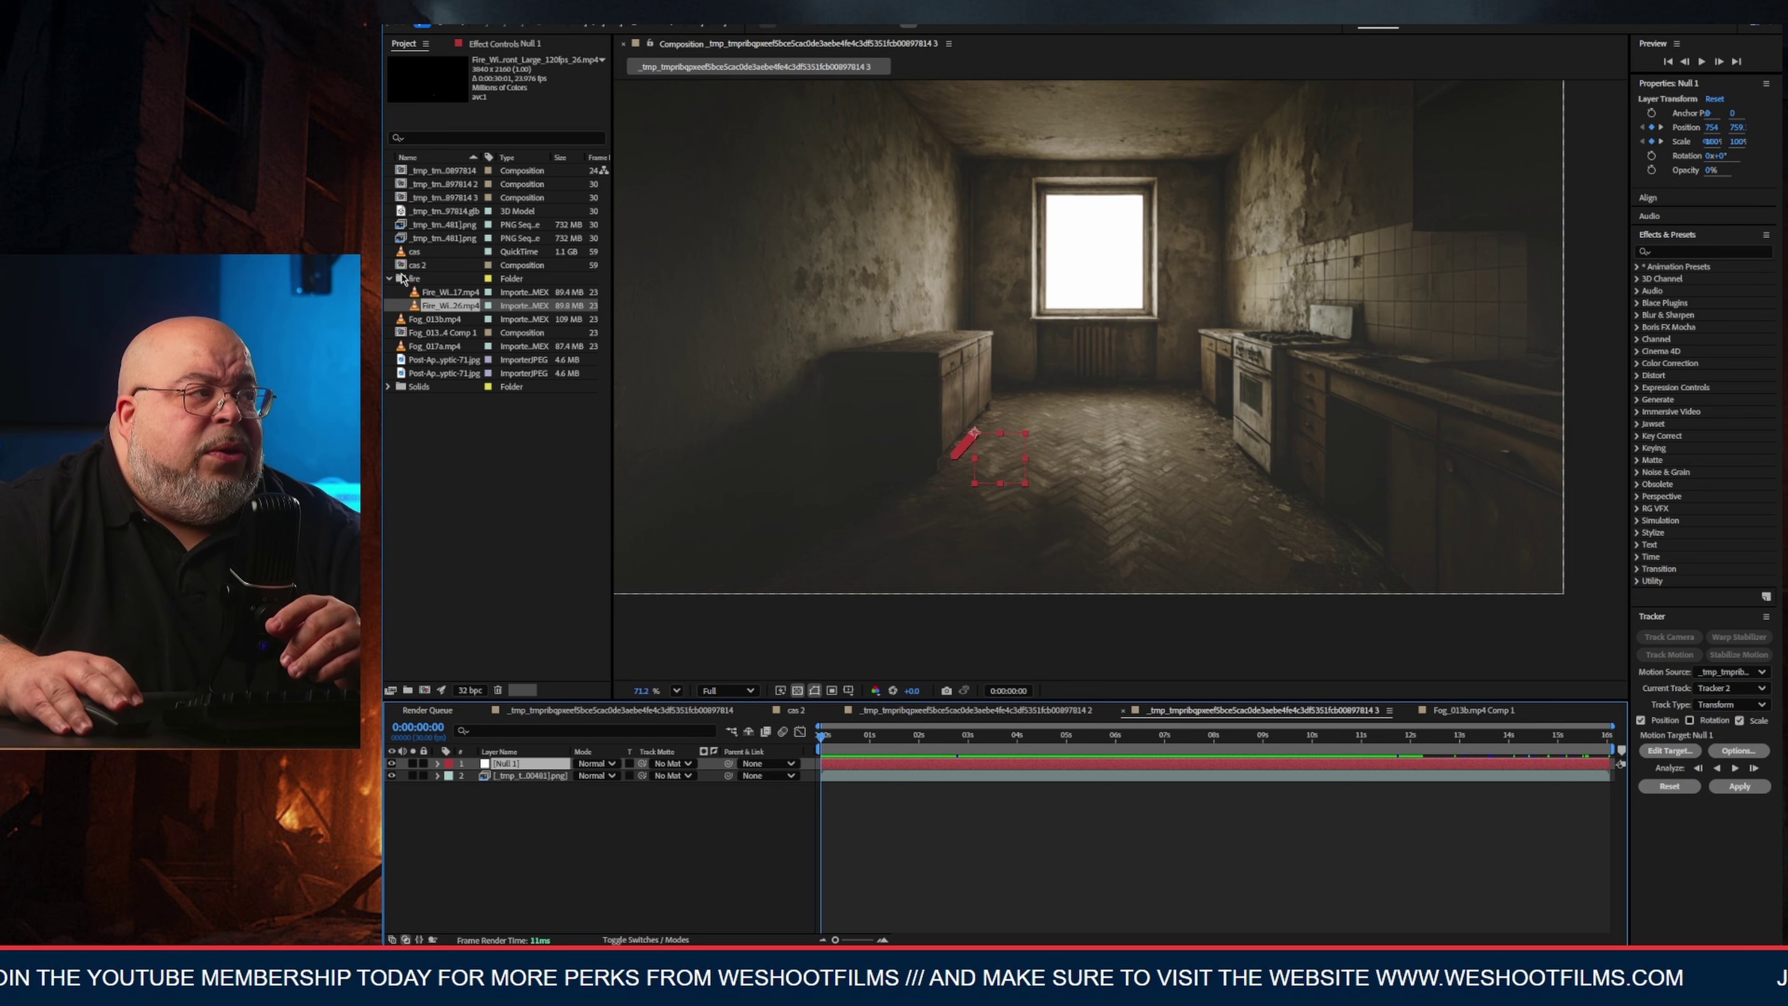
{"action": "left_click", "coordinate": [435, 265]}
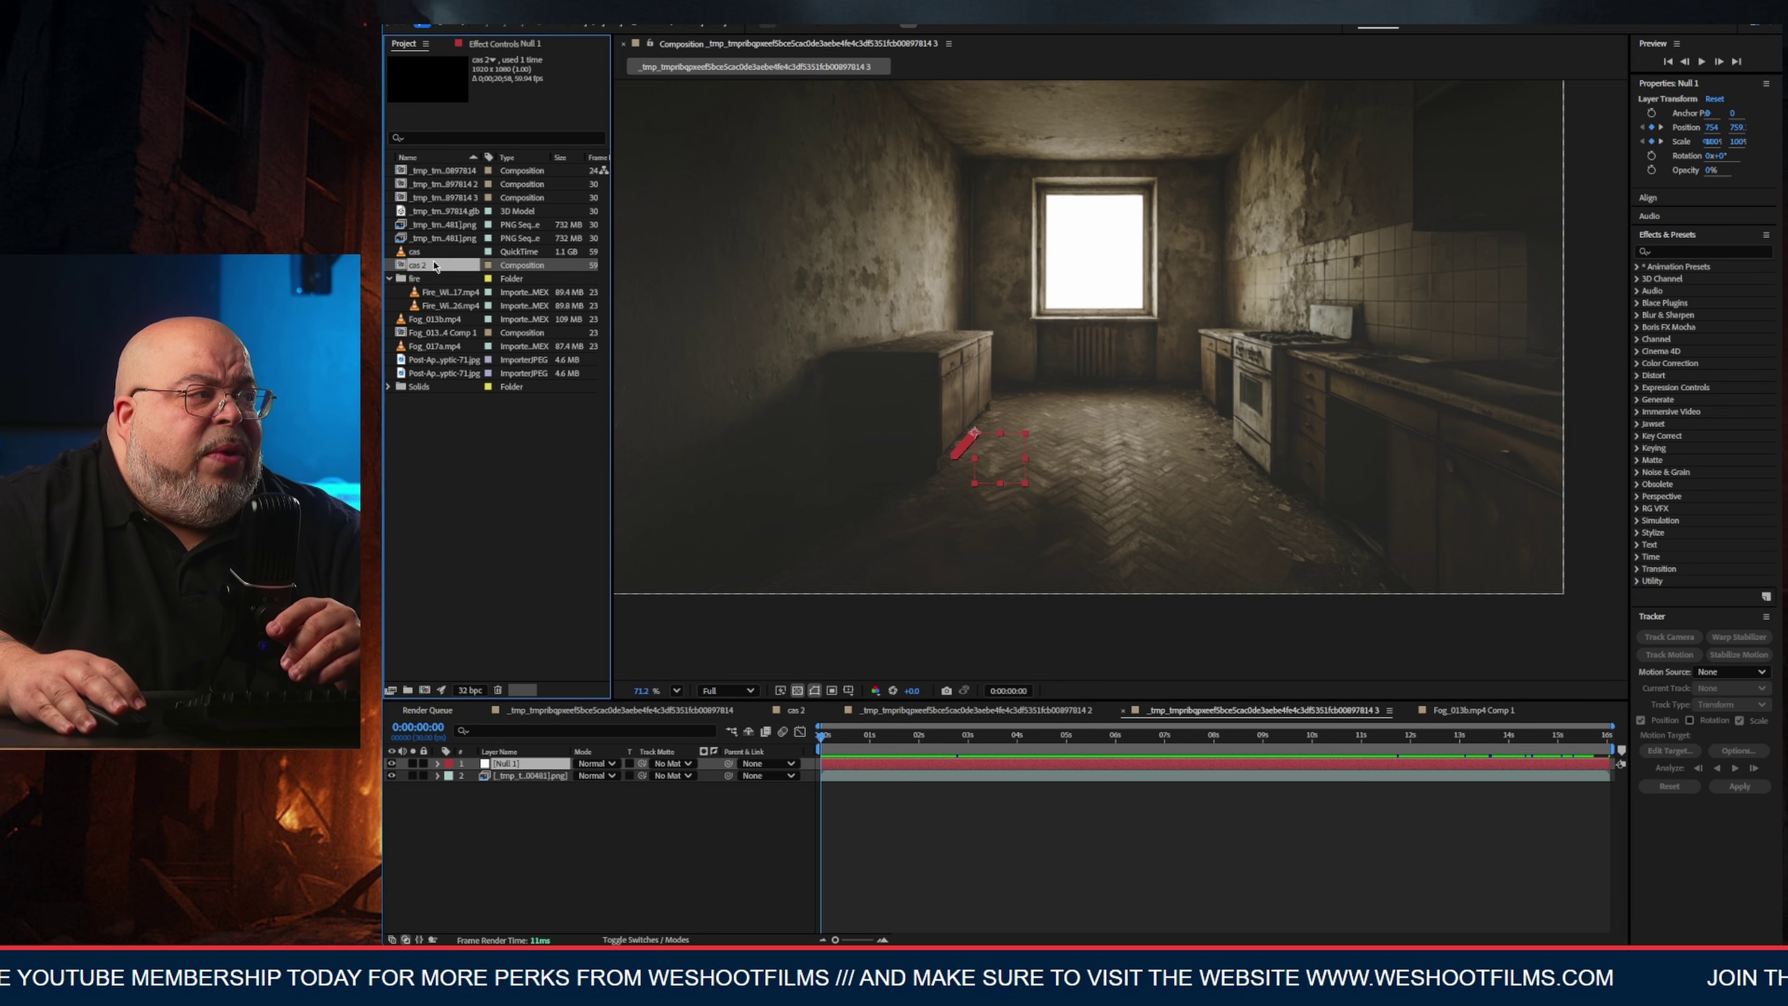
{"action": "left_click", "coordinate": [422, 253]}
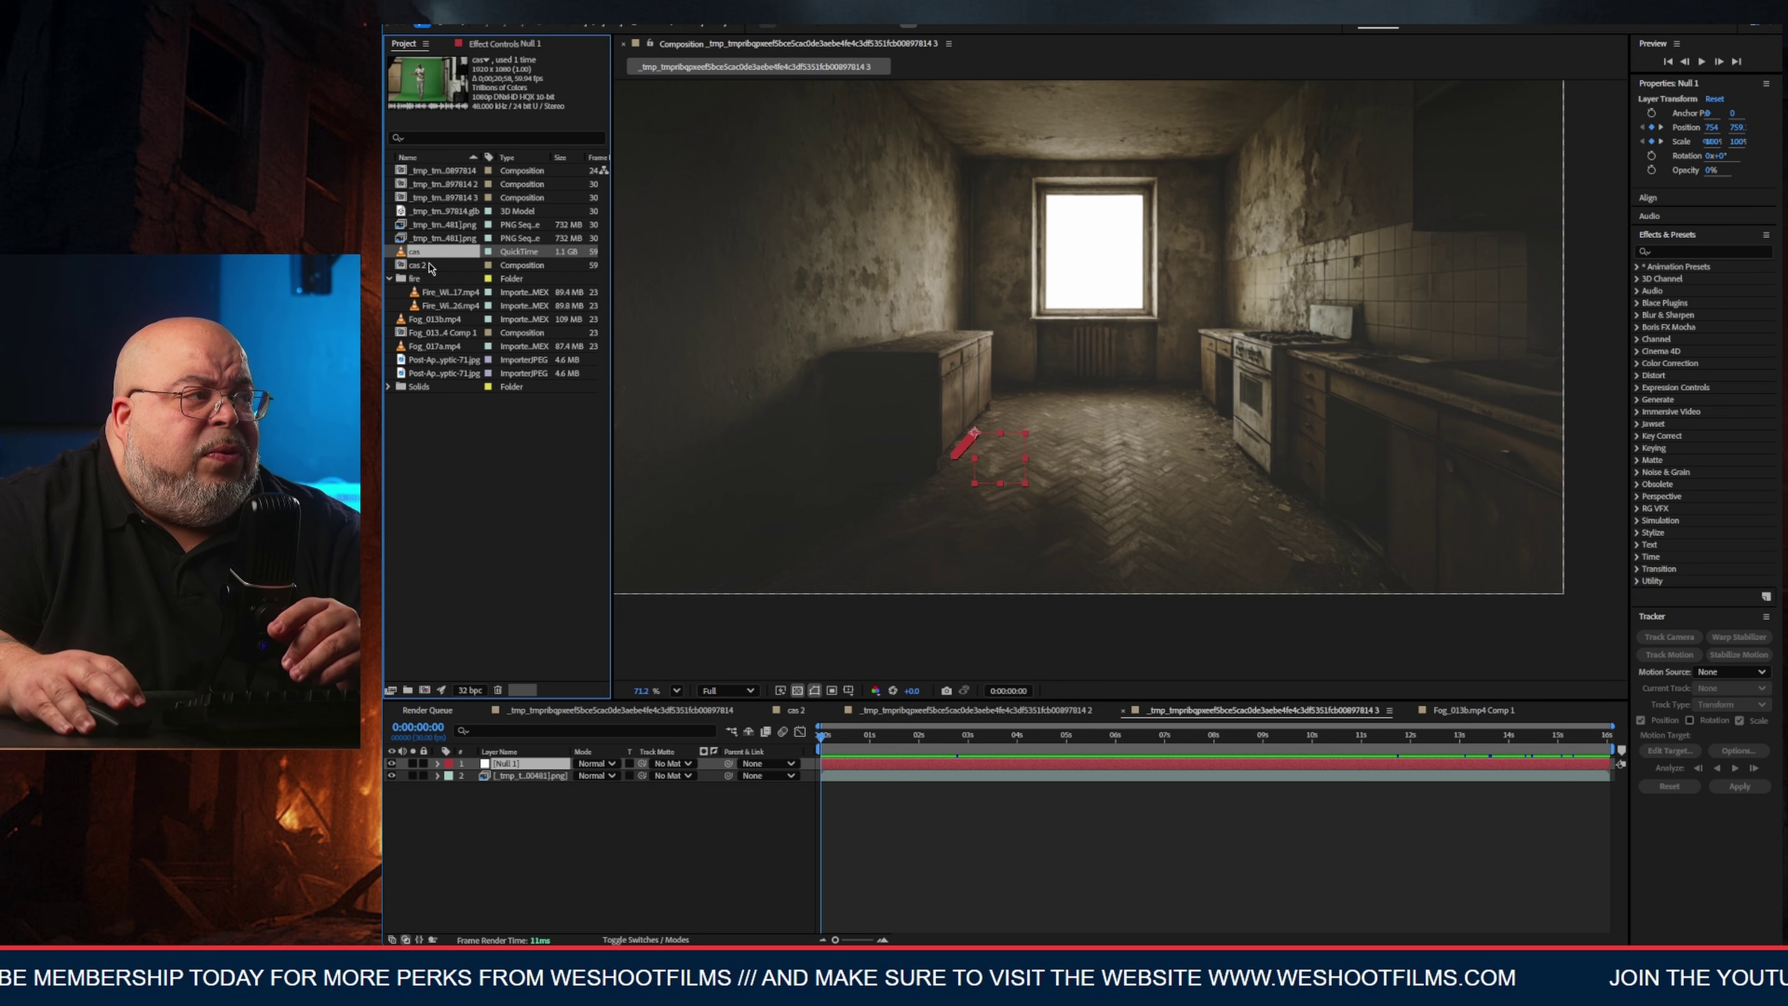
{"action": "left_click", "coordinate": [423, 267]}
{"action": "left_click_drag", "start_coordinate": [421, 270], "coordinate": [508, 765]}
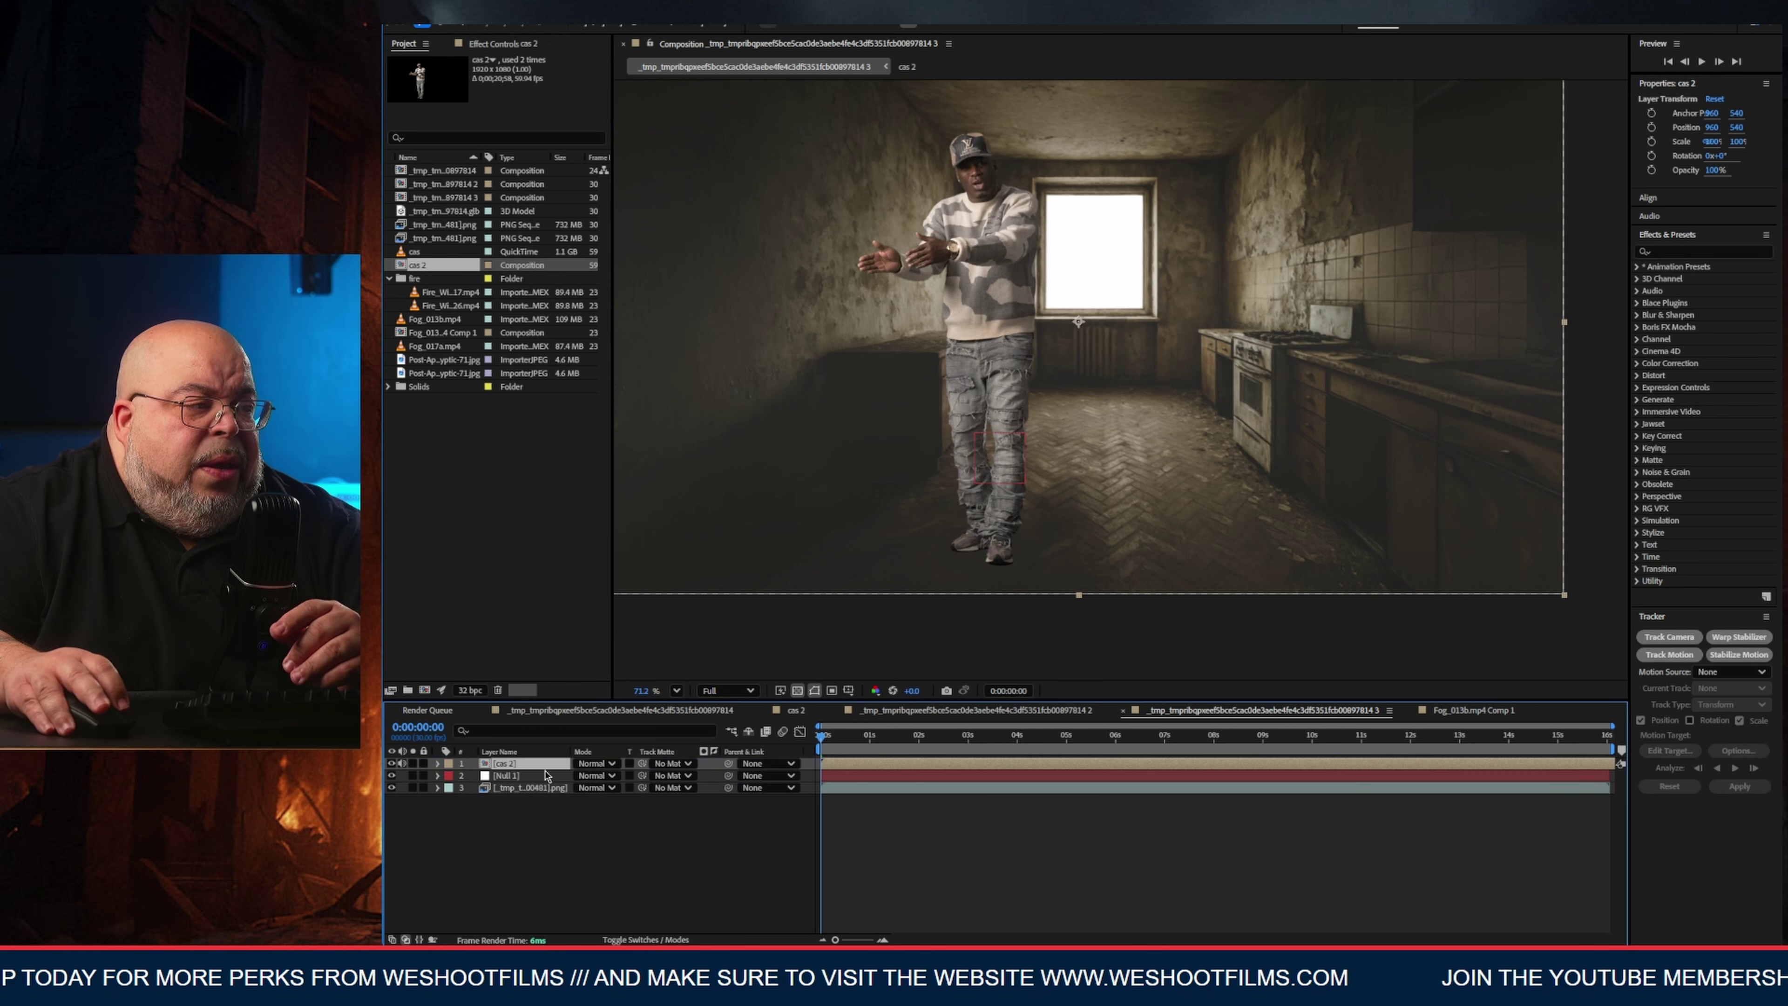
Scale the cas 2 layer to 62%, move the performer in front of the window, and check his placement against the camera move.
{"action": "key", "text": "s"}
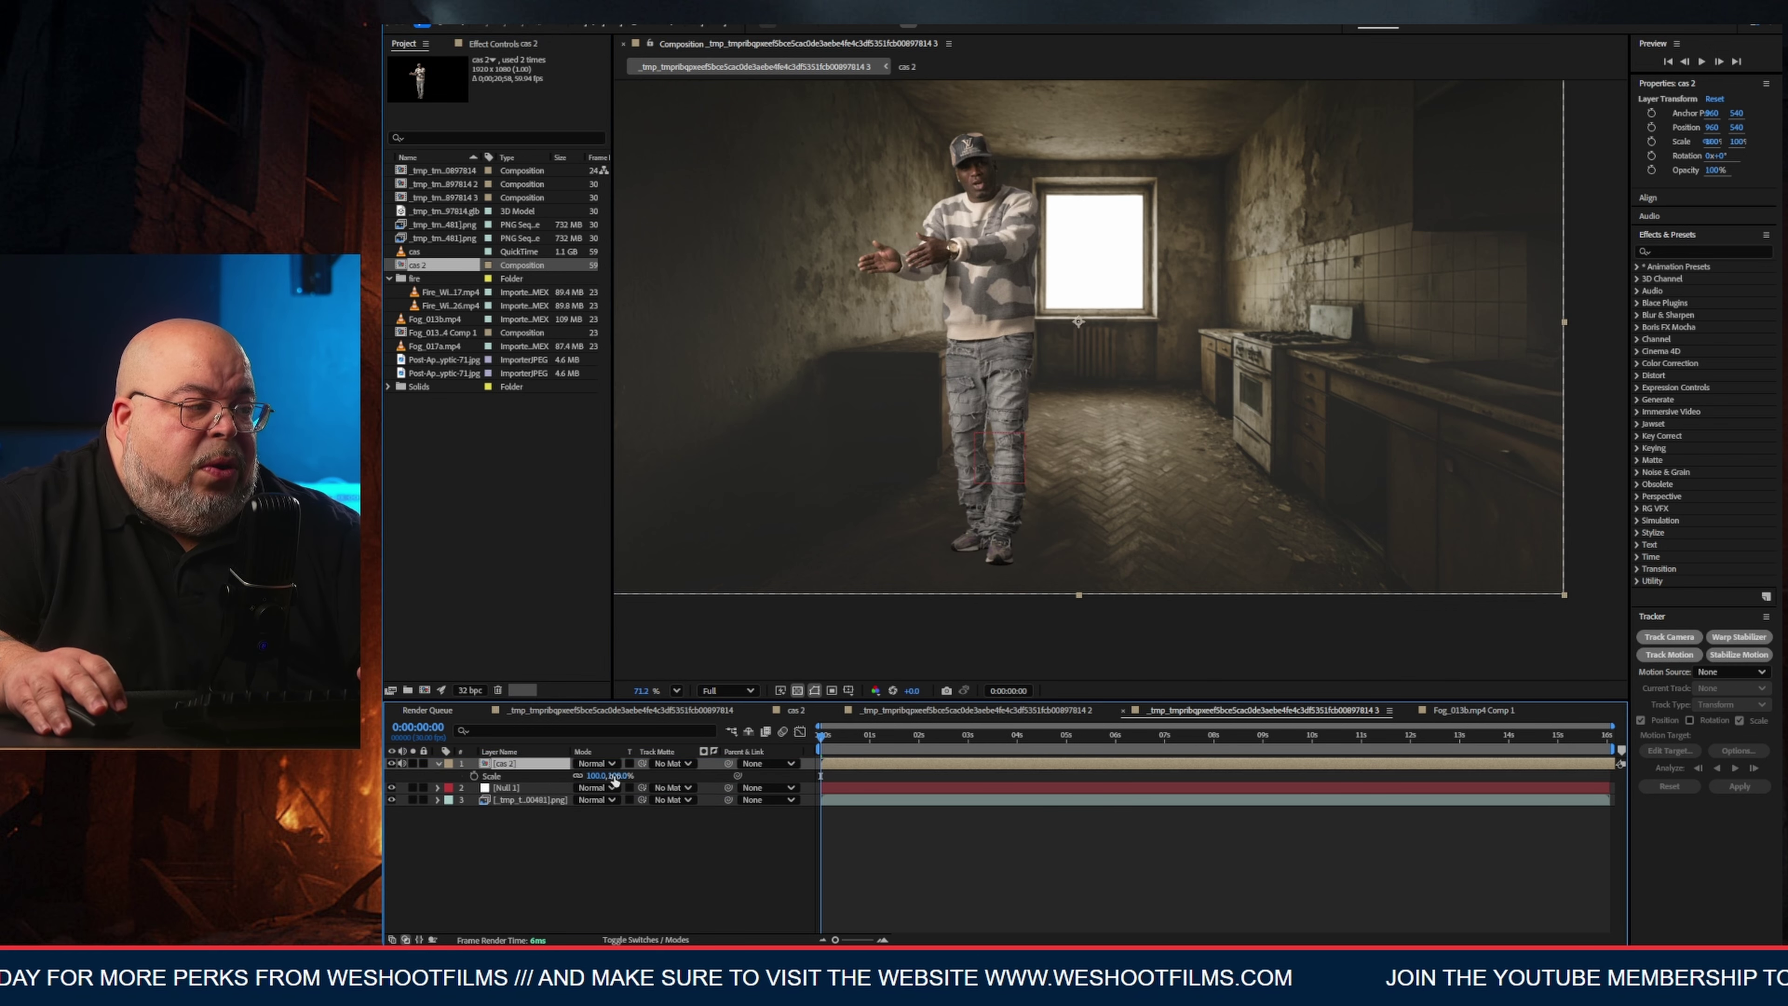
{"action": "left_click_drag", "start_coordinate": [614, 779], "coordinate": [594, 780]}
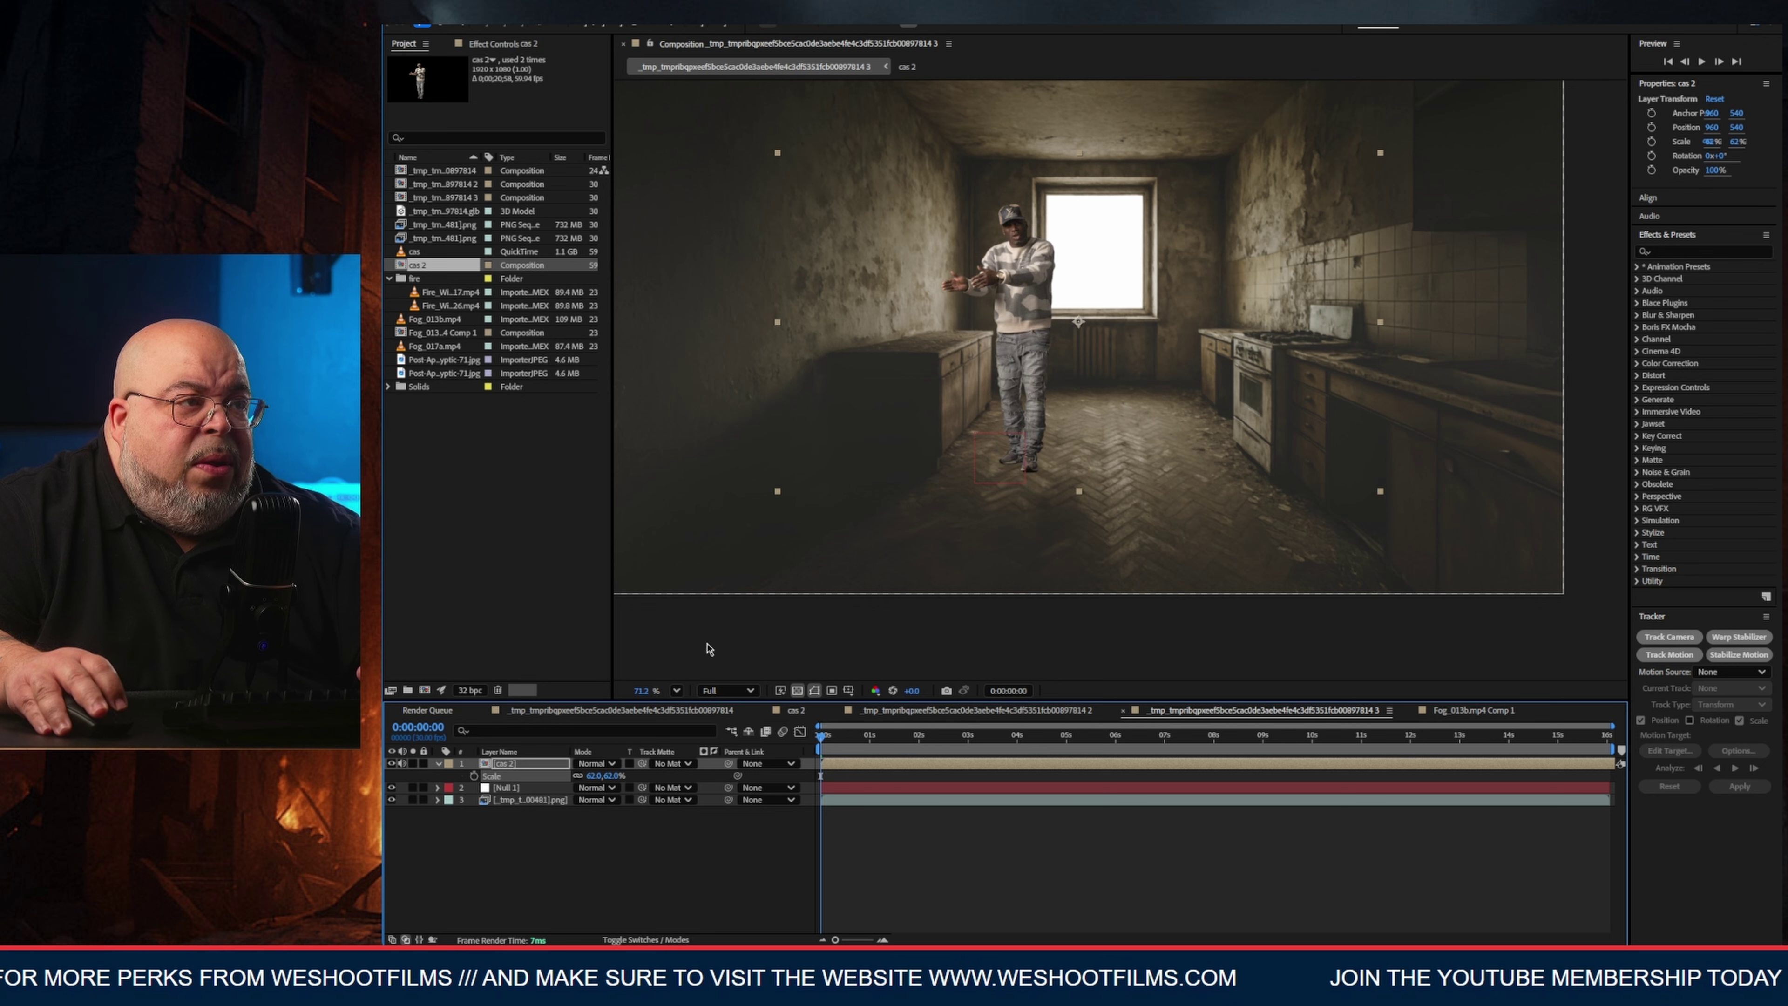
{"action": "left_click_drag", "start_coordinate": [1037, 397], "coordinate": [1120, 411]}
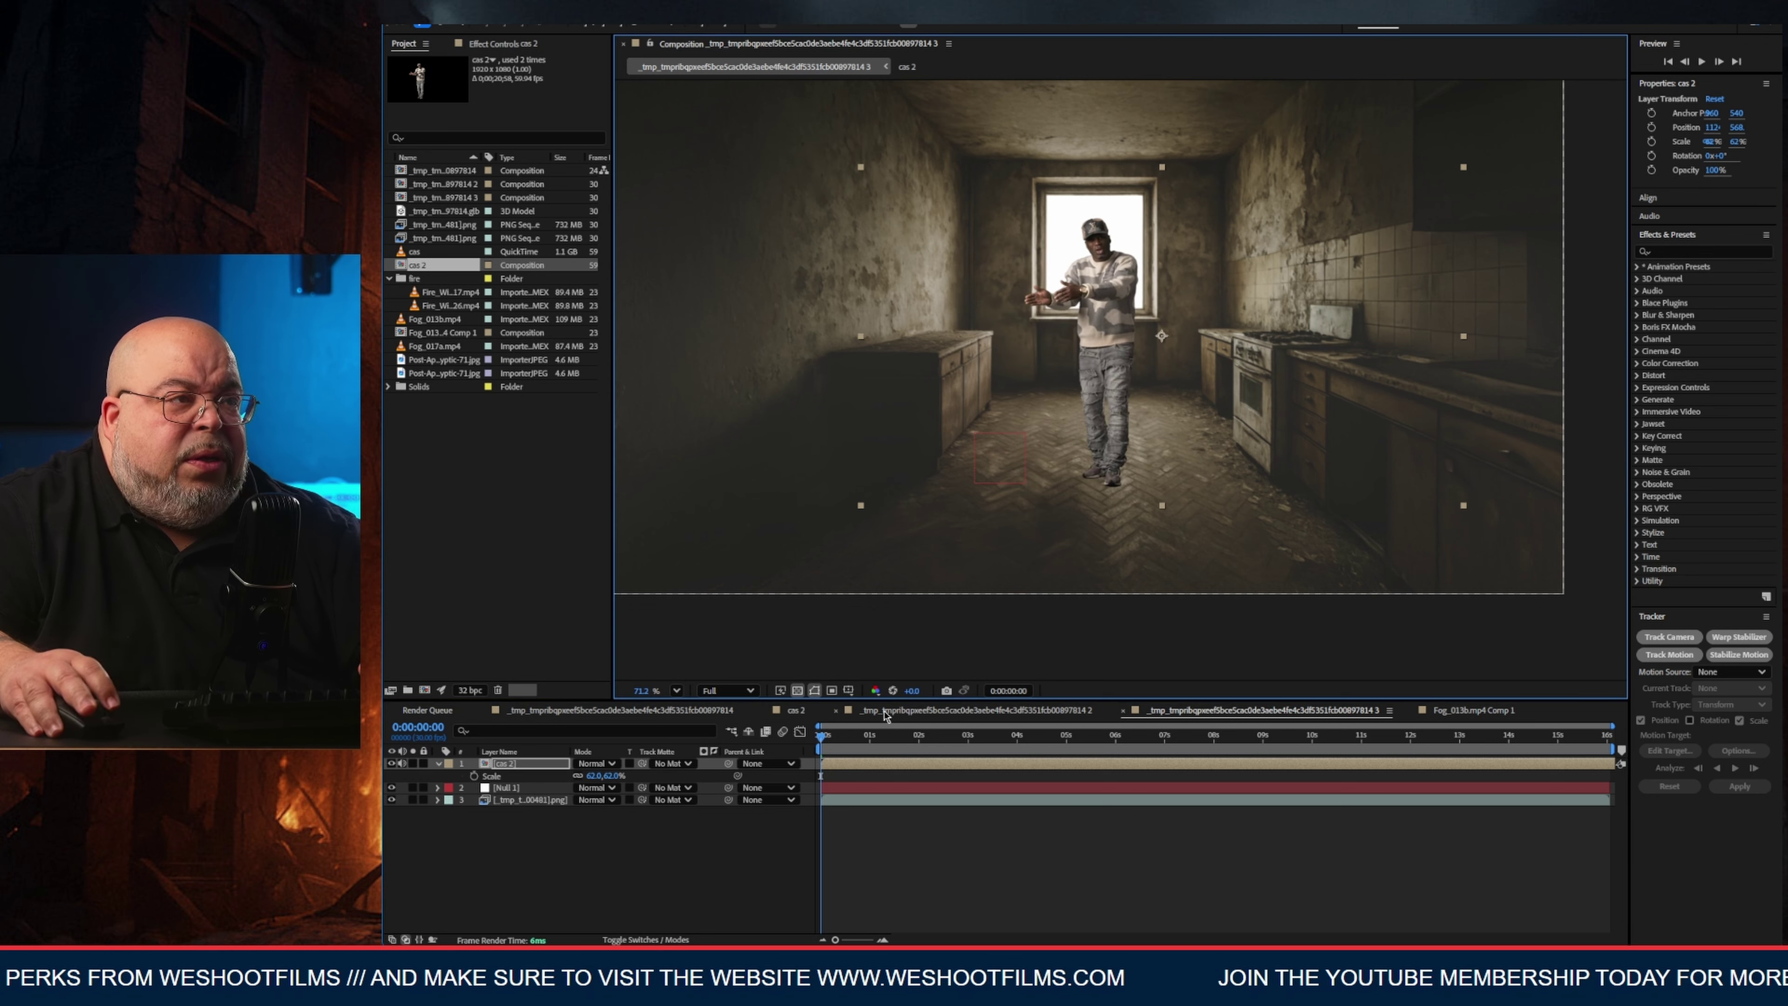
{"action": "left_click", "coordinate": [1554, 731]}
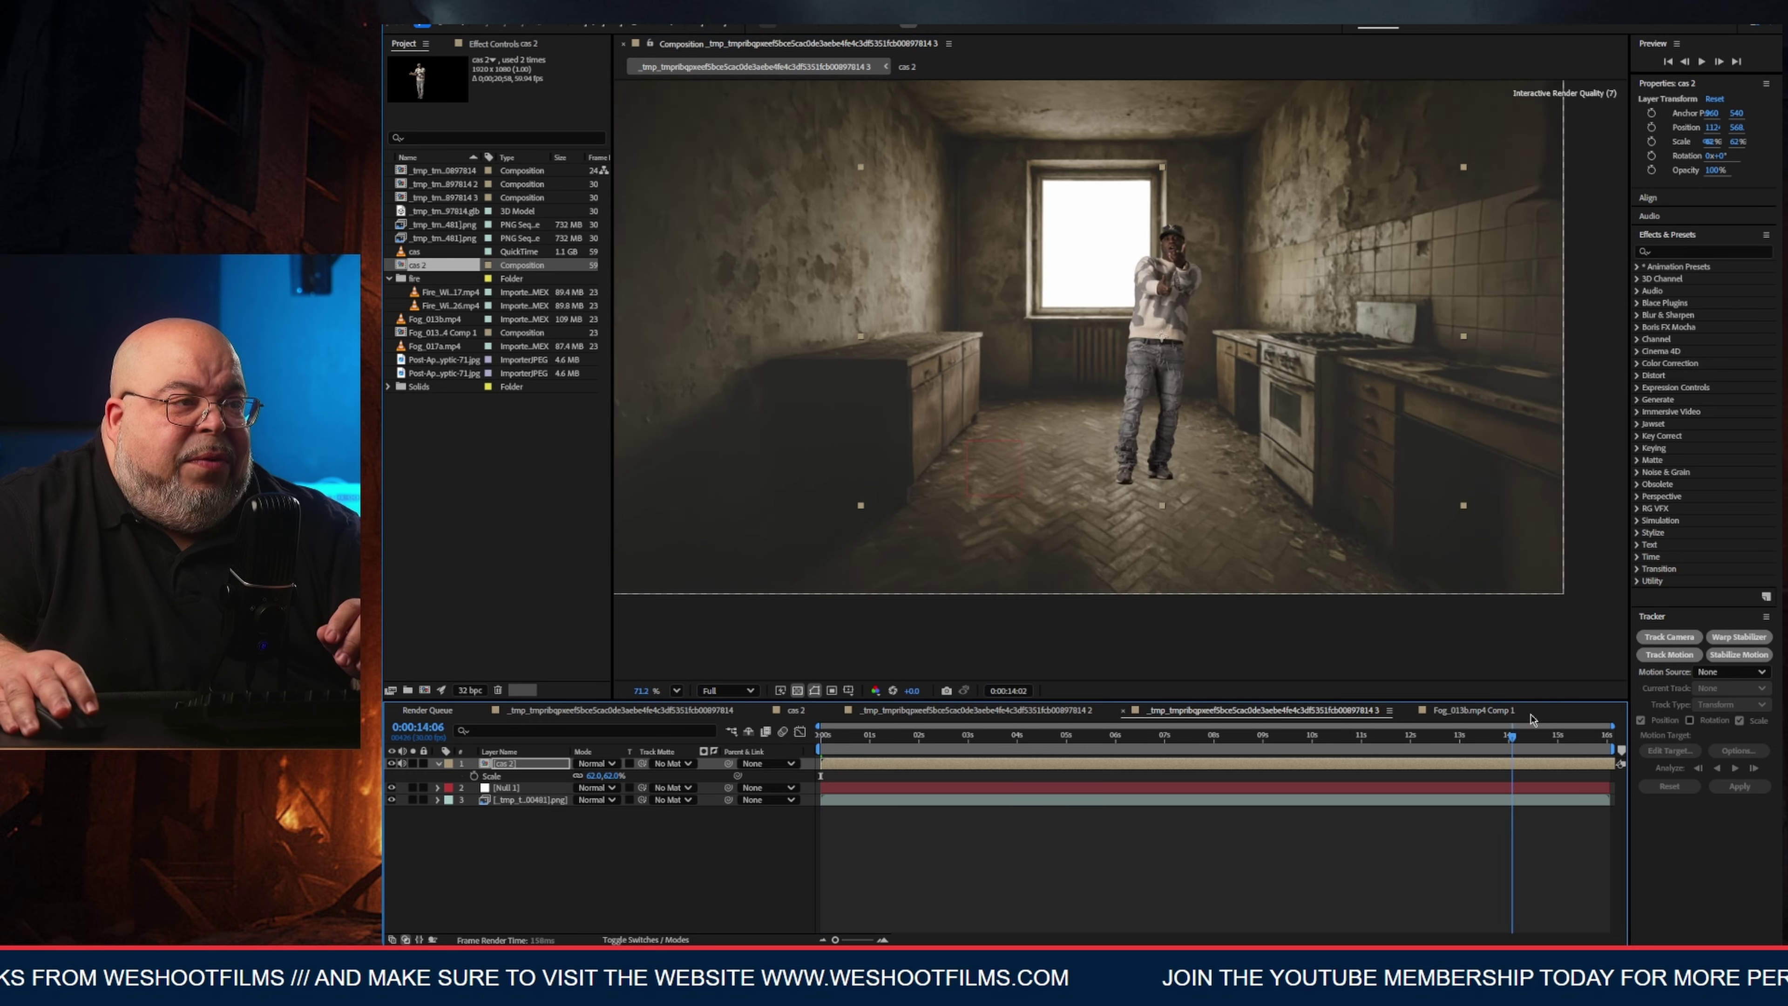
{"action": "left_click_drag", "start_coordinate": [1554, 718], "coordinate": [801, 715]}
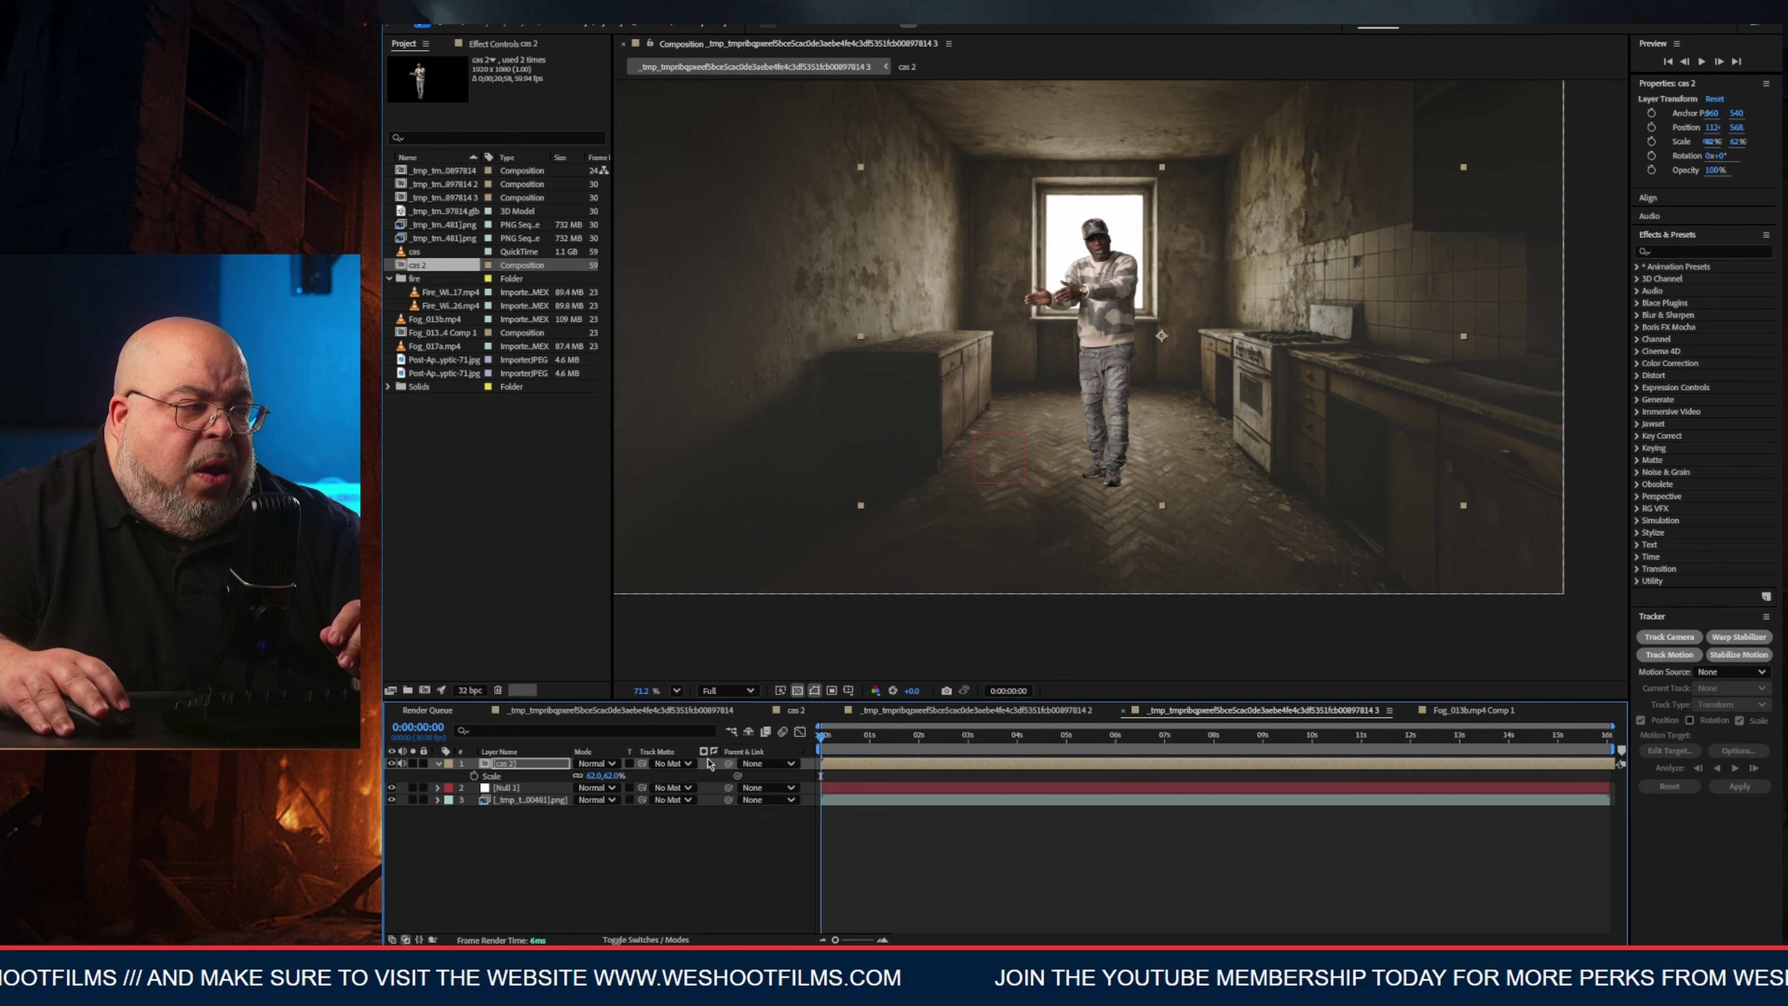
Move Null 1 above cas 2, parent cas 2 to Null 1 and scrub briefly to check the attached motion.
{"action": "left_click_drag", "start_coordinate": [504, 792], "coordinate": [512, 764]}
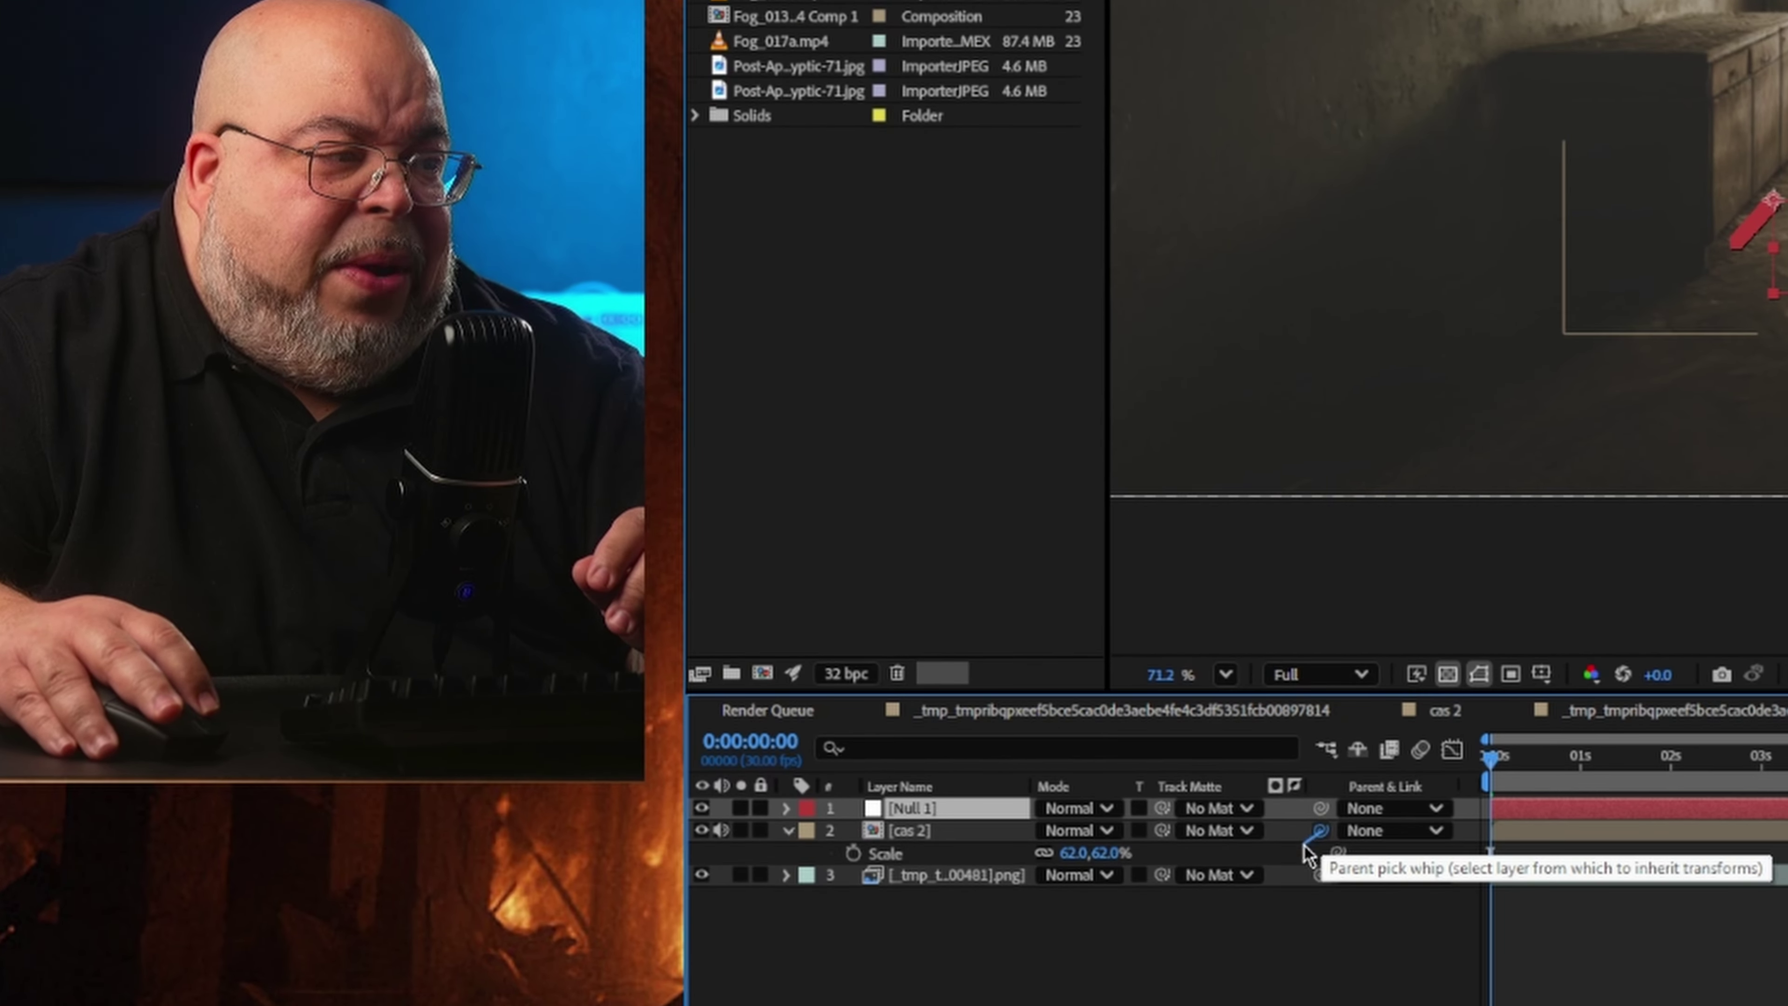
{"action": "left_click_drag", "start_coordinate": [1304, 851], "coordinate": [908, 808]}
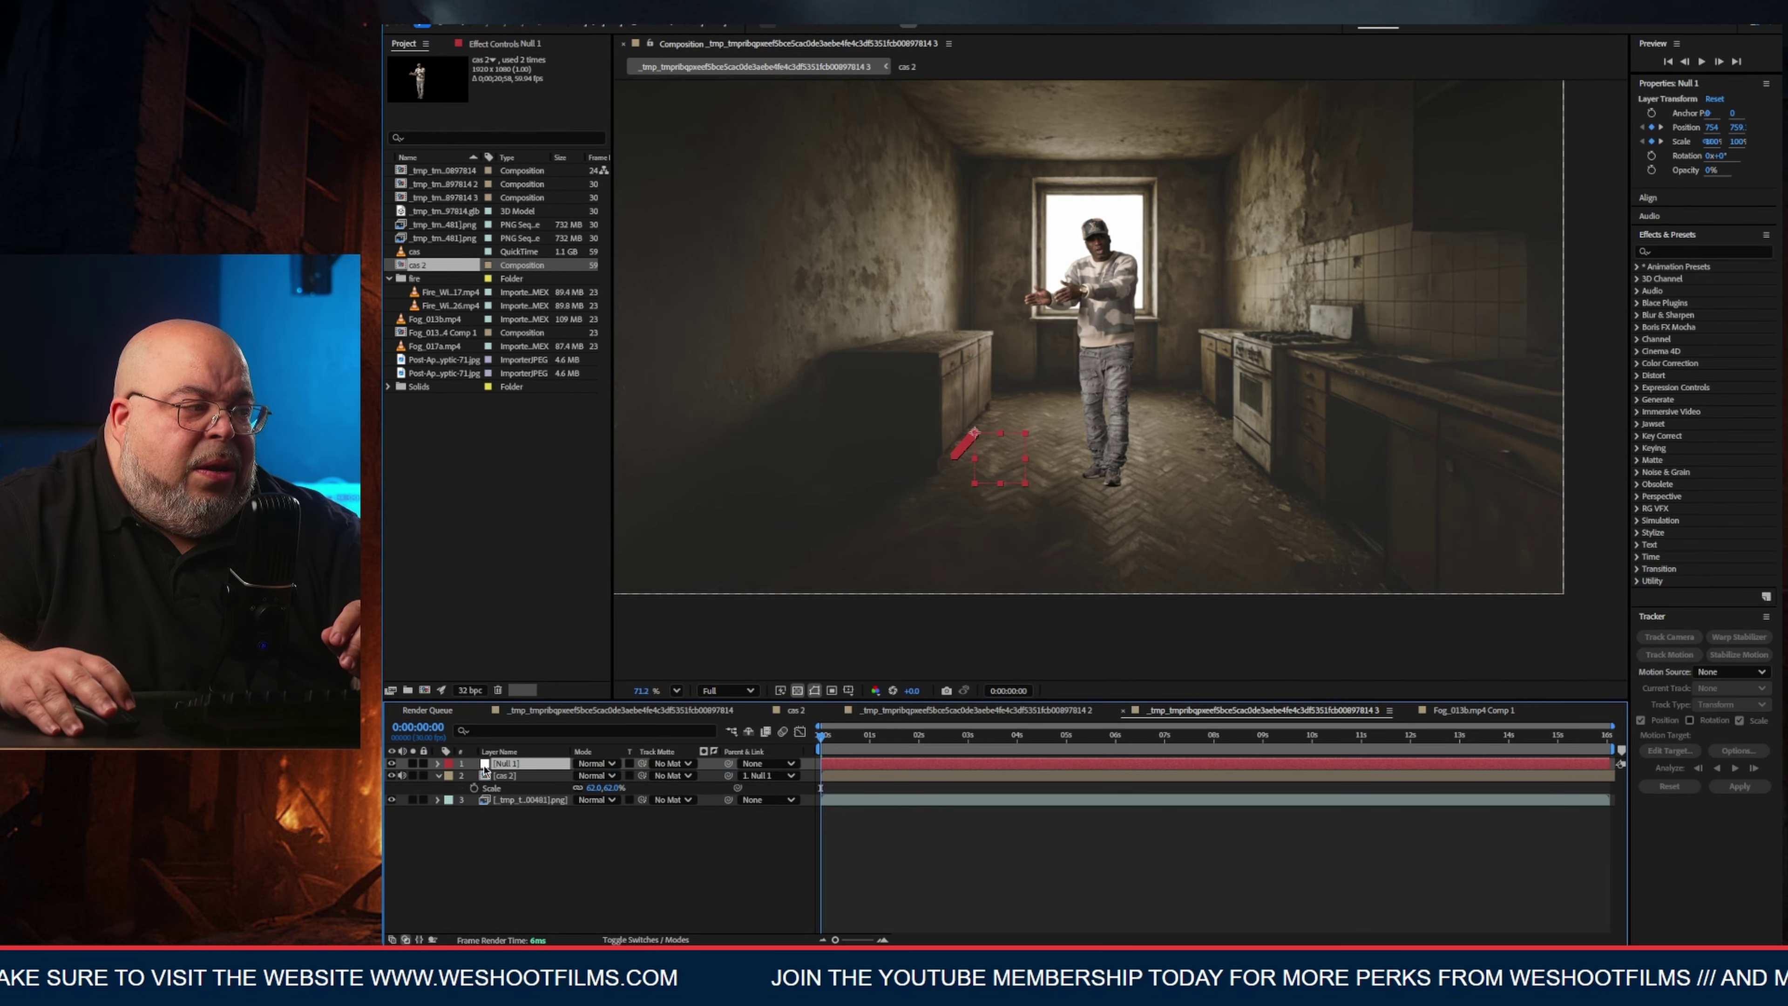
{"action": "mouse_move", "coordinate": [822, 740]}
{"action": "left_mouse_down"}
{"action": "mouse_move", "coordinate": [1496, 722]}
{"action": "mouse_move", "coordinate": [843, 718]}
{"action": "left_mouse_up"}
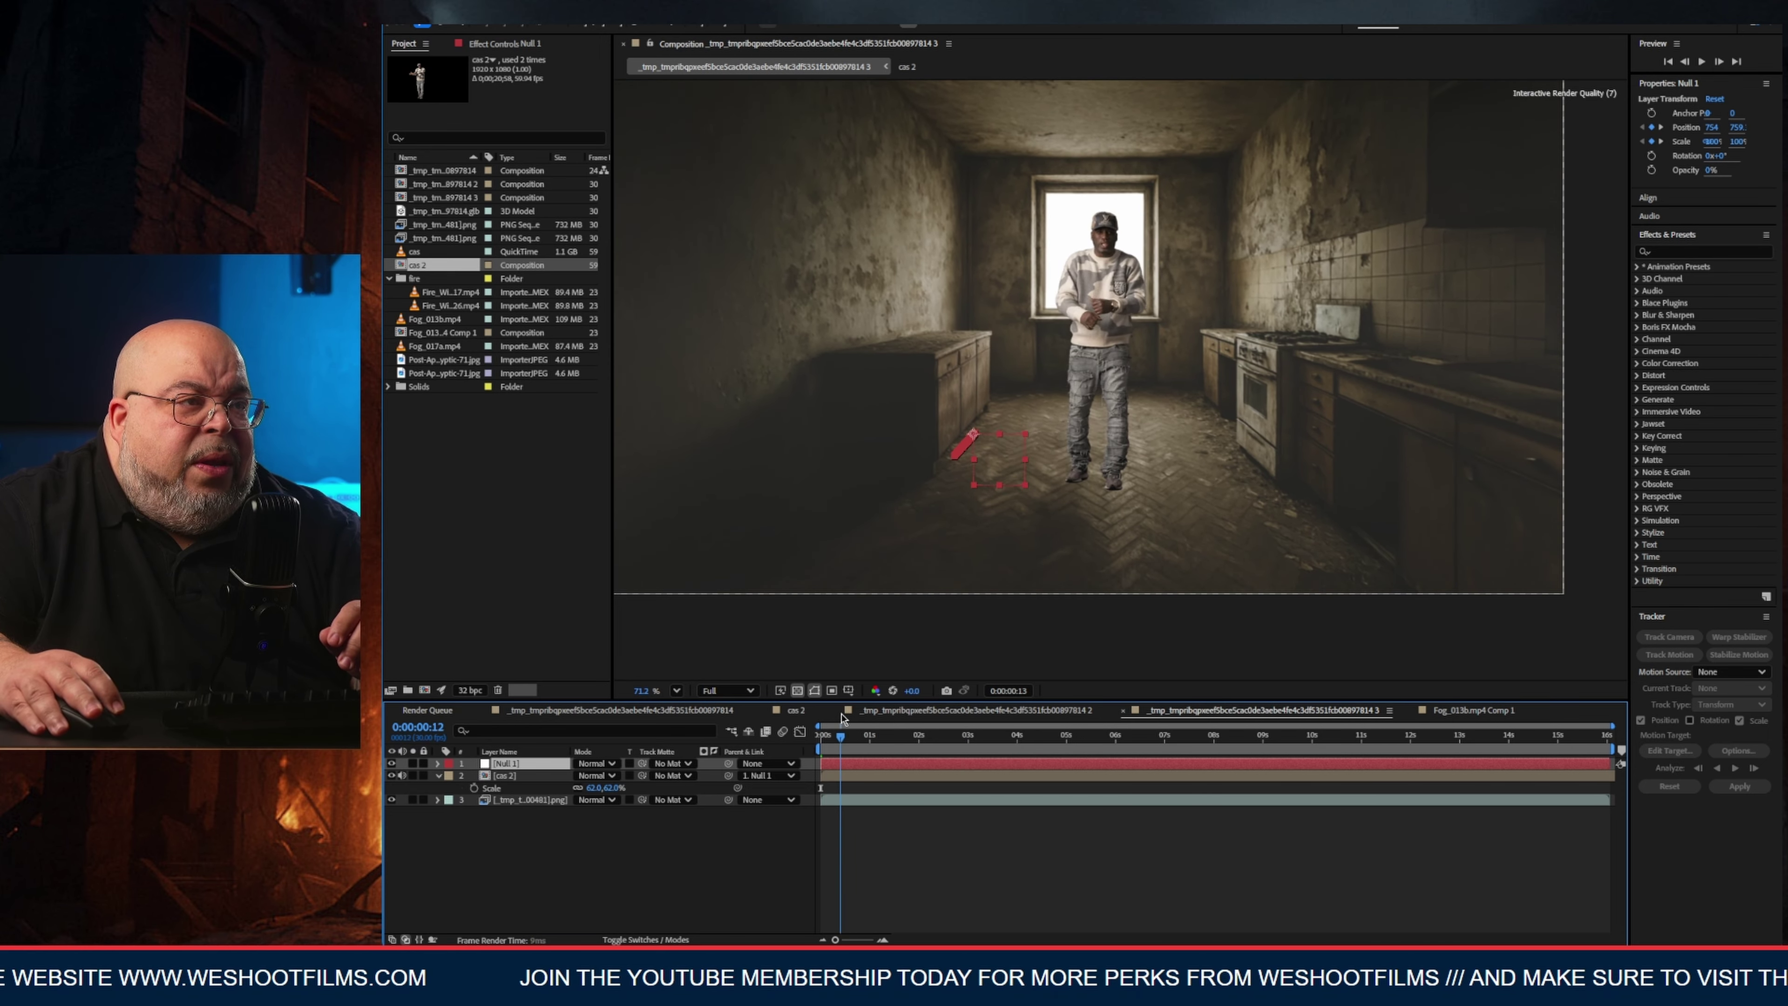
Set the cas 2 layer's scale to 73% and return to the first frame.
{"action": "left_click", "coordinate": [512, 776]}
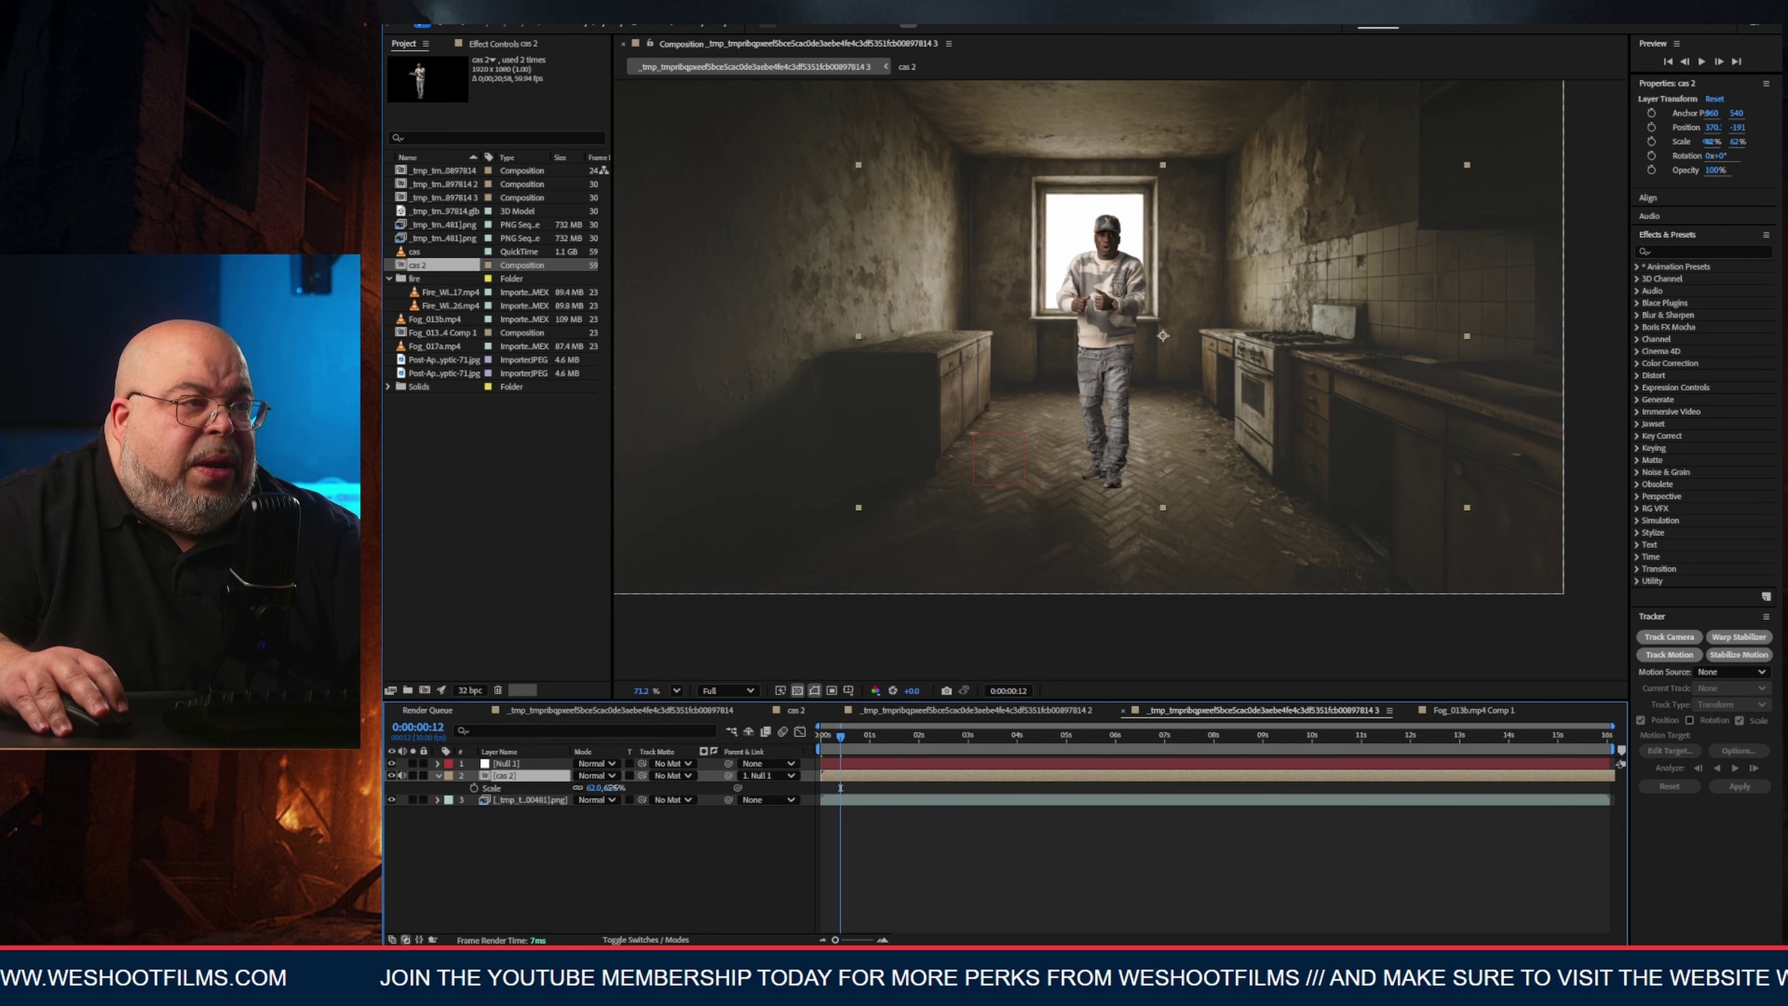
{"action": "left_click_drag", "start_coordinate": [615, 788], "coordinate": [619, 786]}
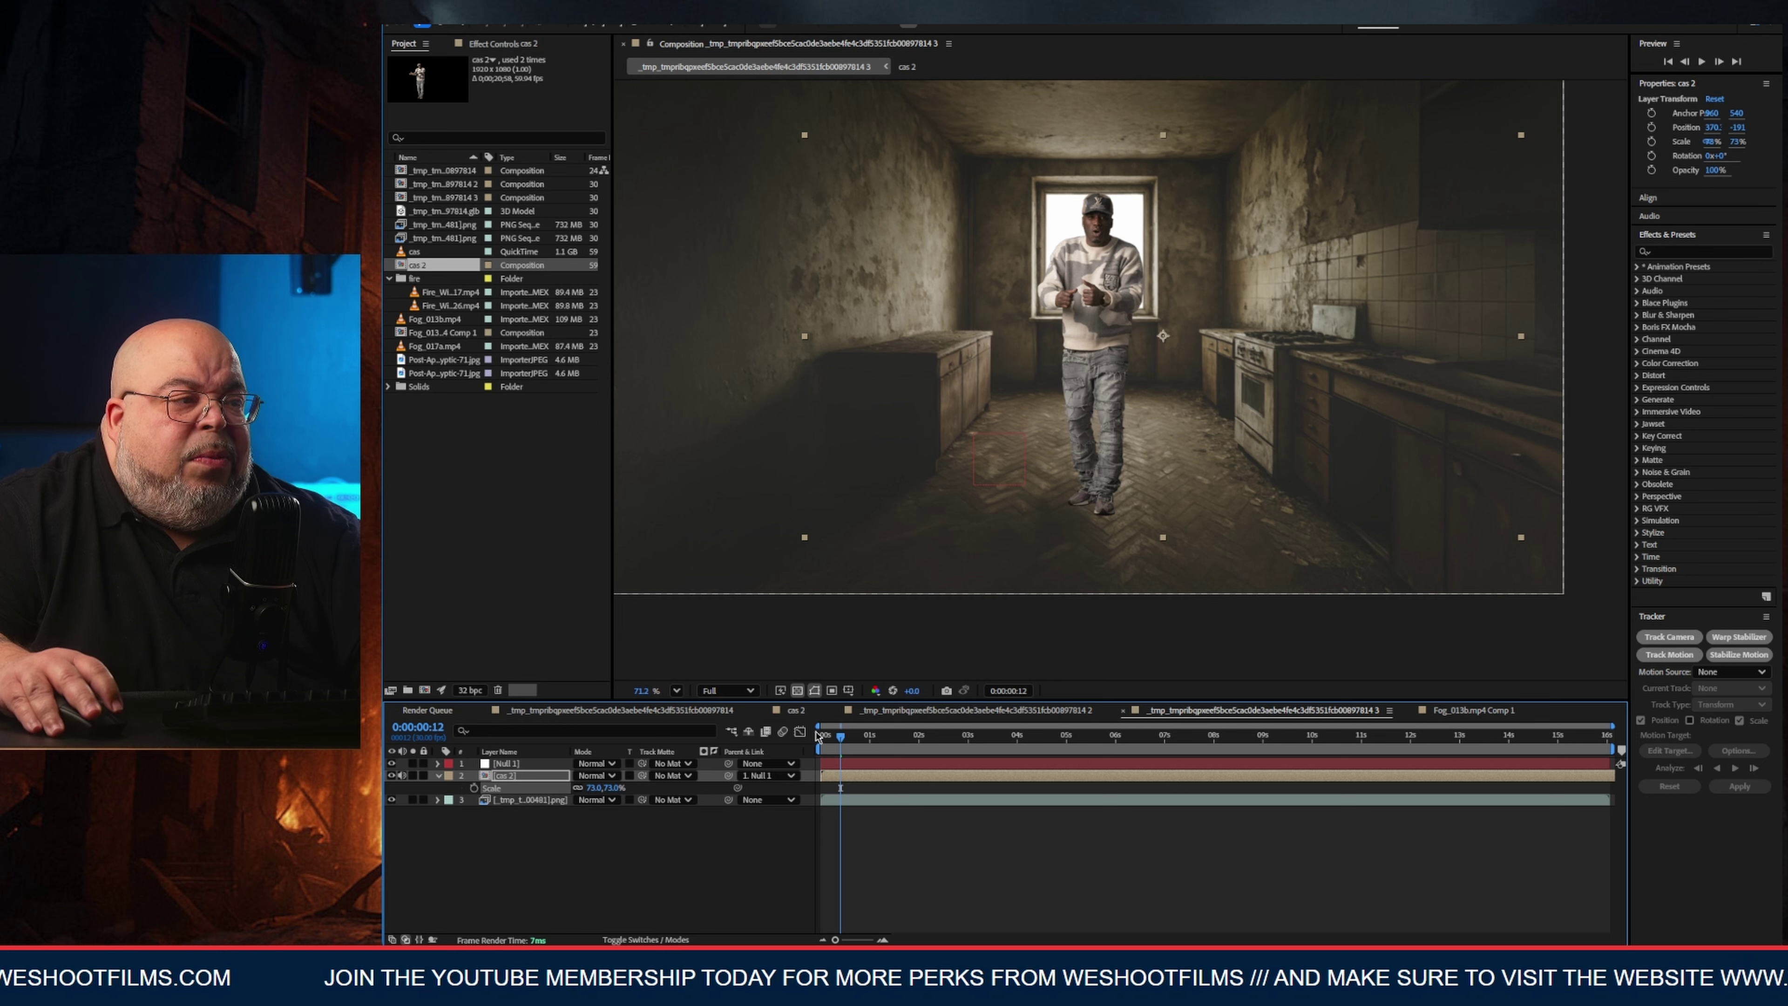
{"action": "mouse_move", "coordinate": [839, 737]}
{"action": "left_mouse_down"}
{"action": "mouse_move", "coordinate": [1532, 723]}
{"action": "mouse_move", "coordinate": [813, 741]}
{"action": "left_mouse_up"}
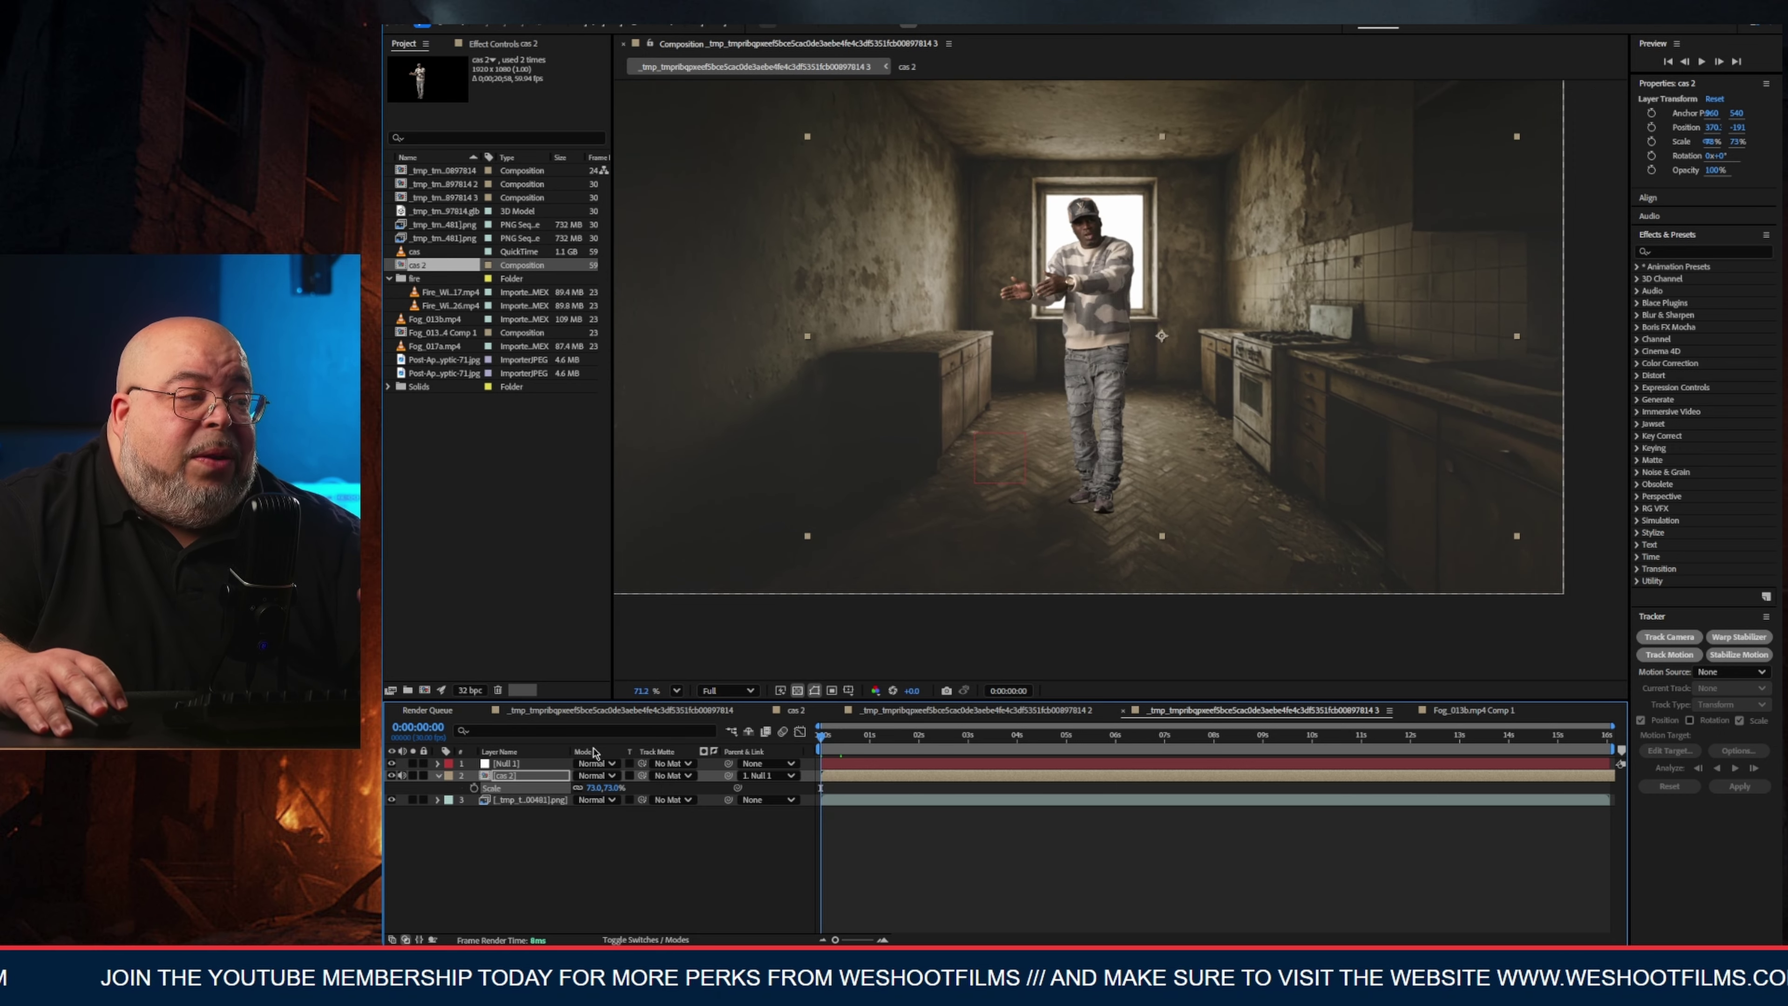
In the original 3D model composition, show the upper layers and copy cas 2's Shadow, Color Matcher, Levels and Tint effects.
{"action": "left_click", "coordinate": [625, 712]}
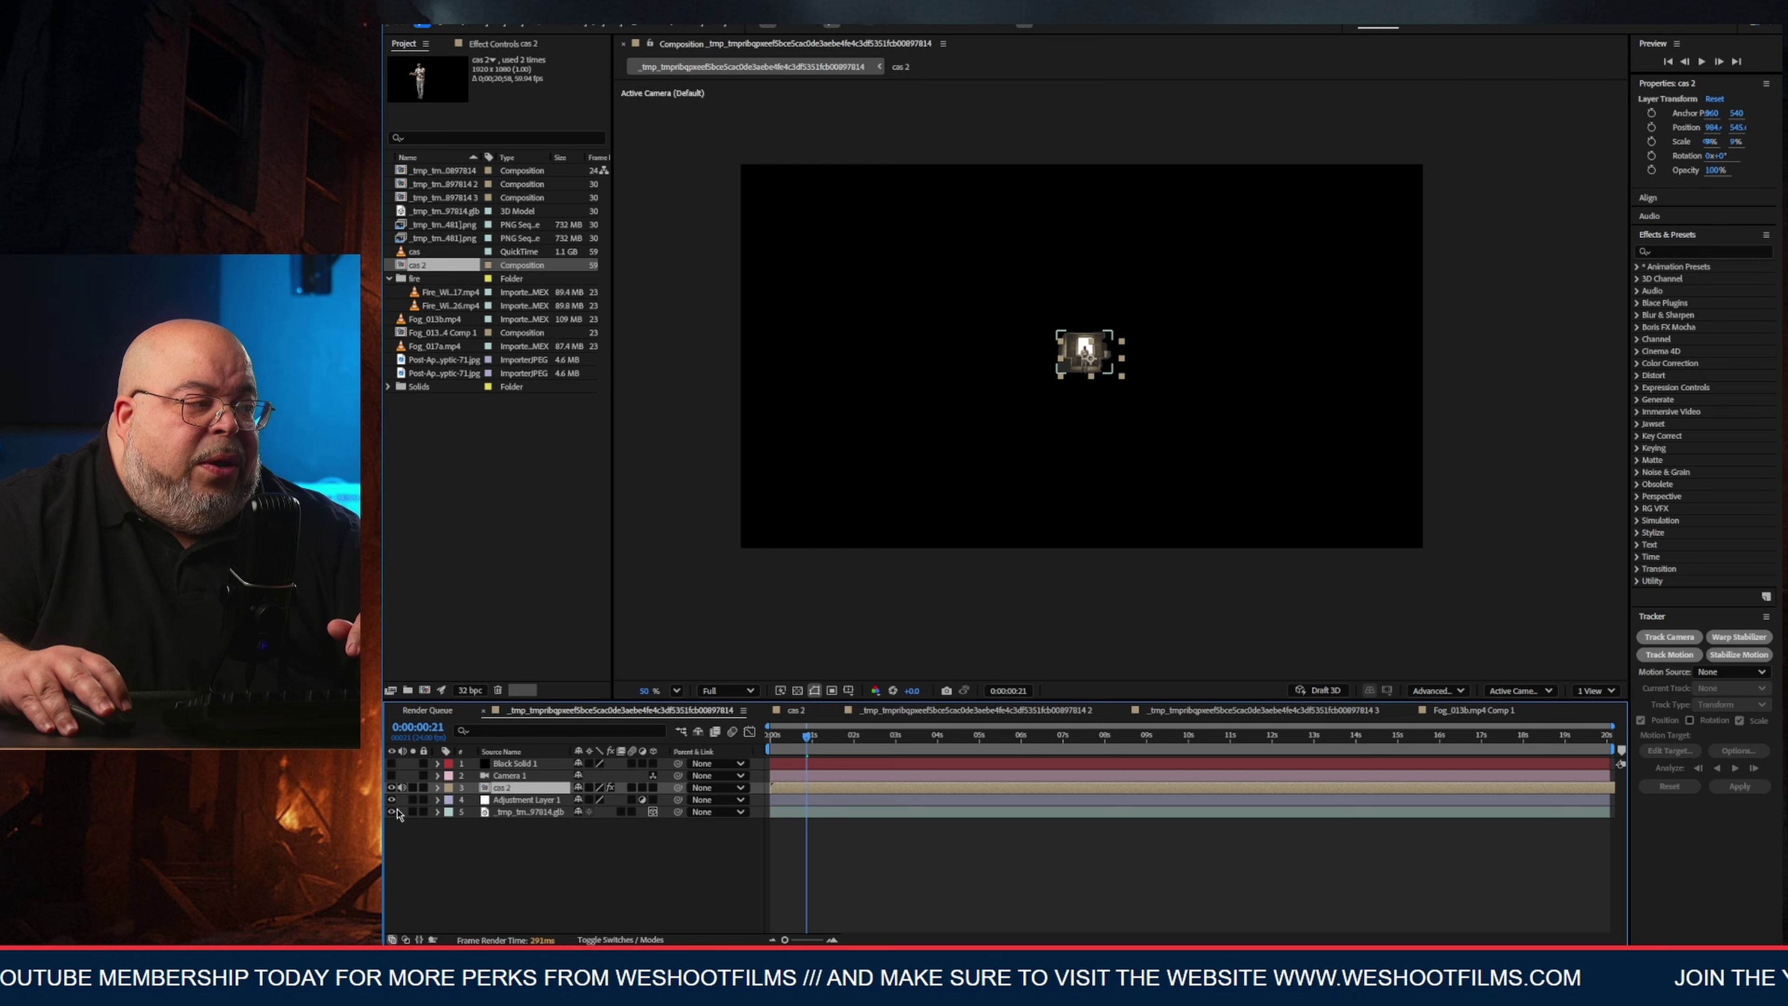
{"action": "left_click_drag", "start_coordinate": [391, 787], "coordinate": [390, 763]}
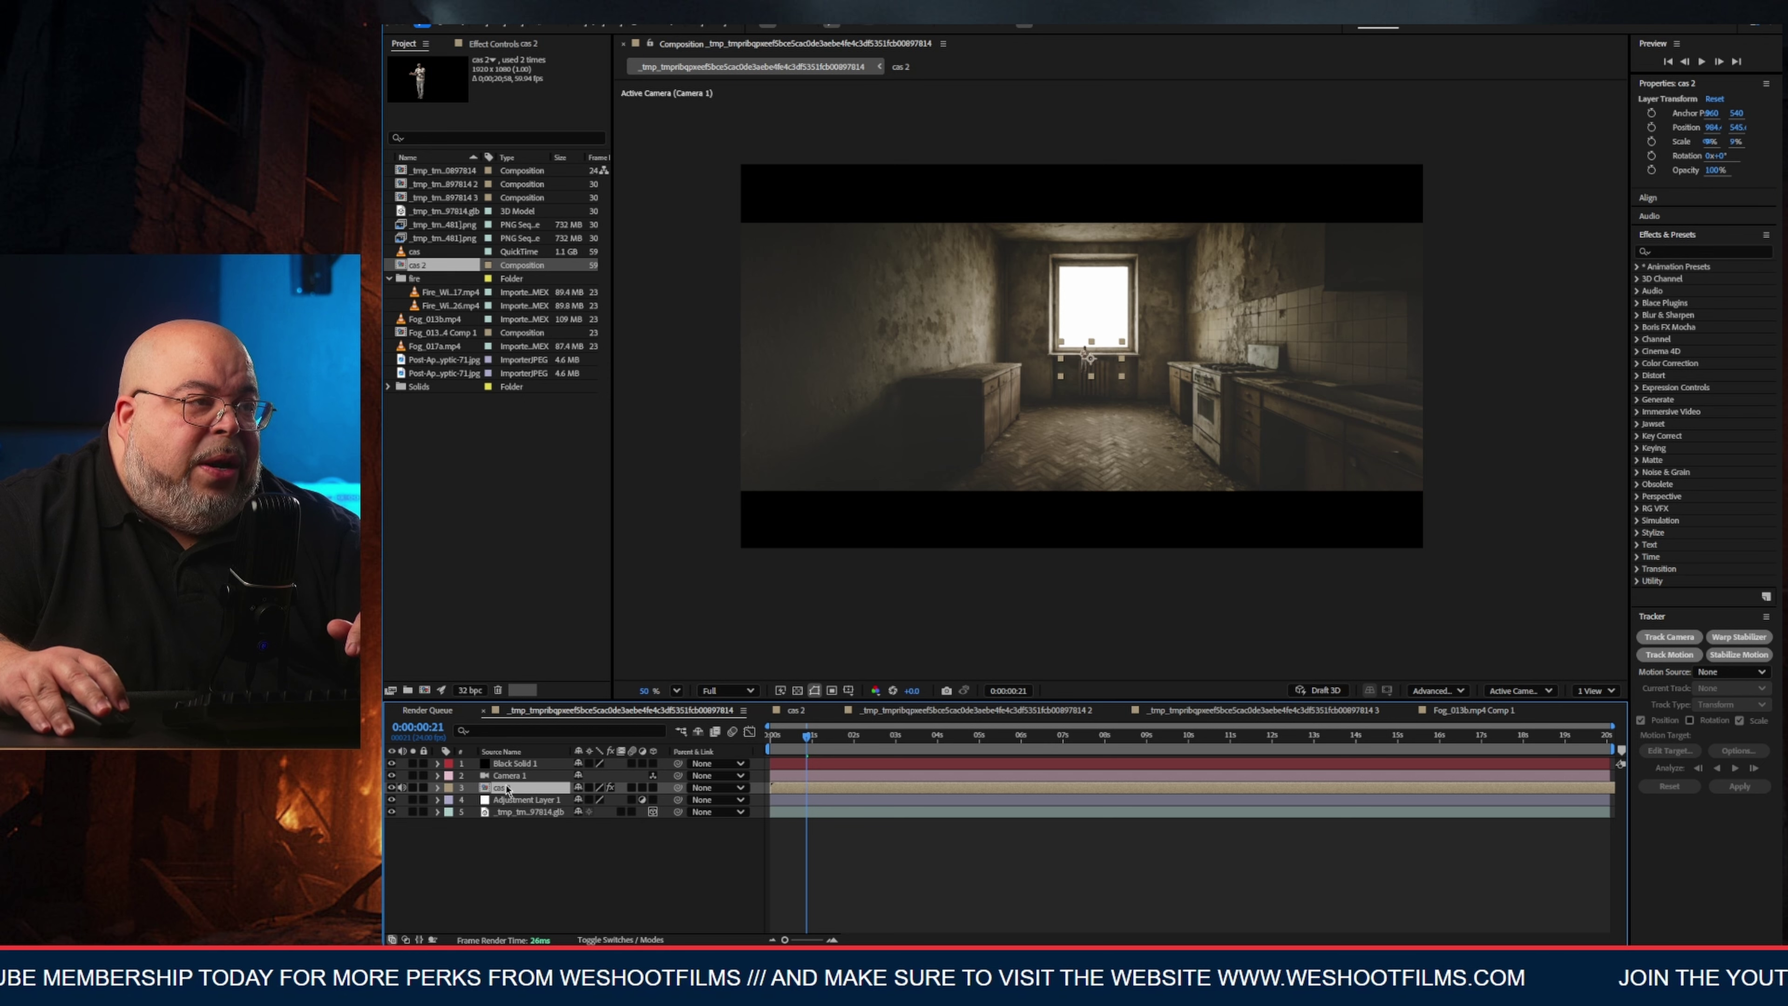
{"action": "left_click", "coordinate": [513, 45]}
{"action": "left_click", "coordinate": [429, 108]}
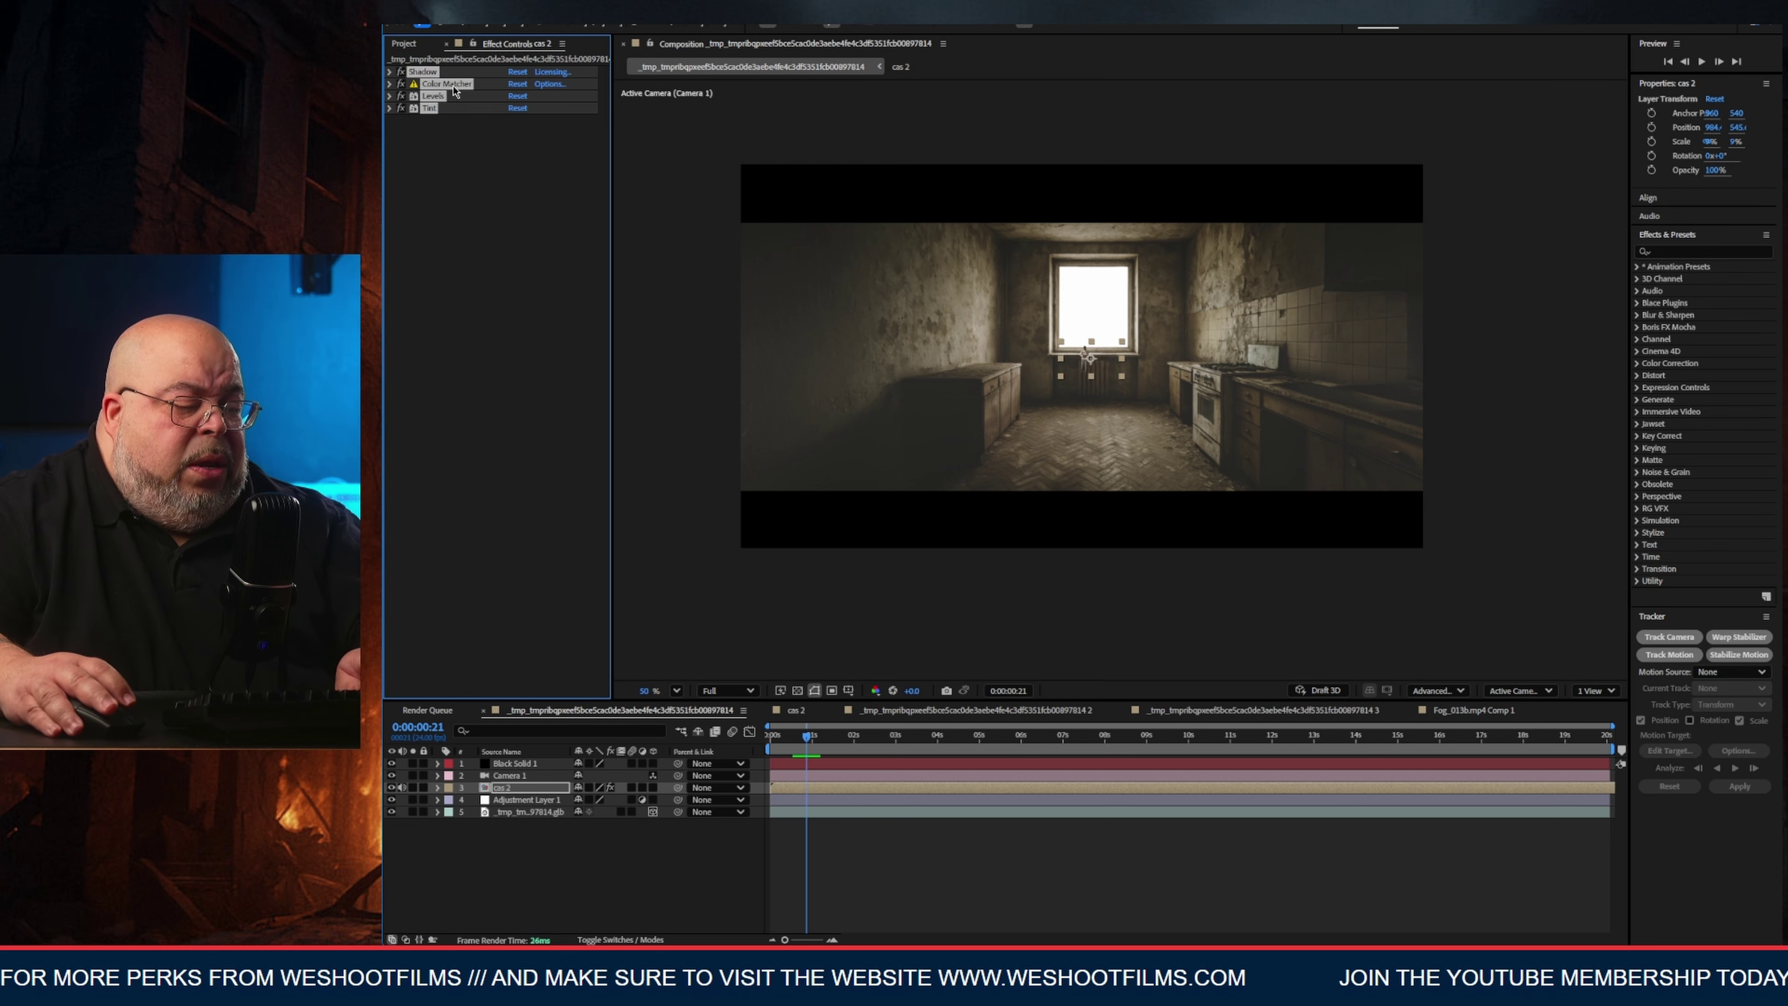
Paste the copied effects onto the cas 2 layer in the tracked composition.
{"action": "left_click", "coordinate": [1456, 724]}
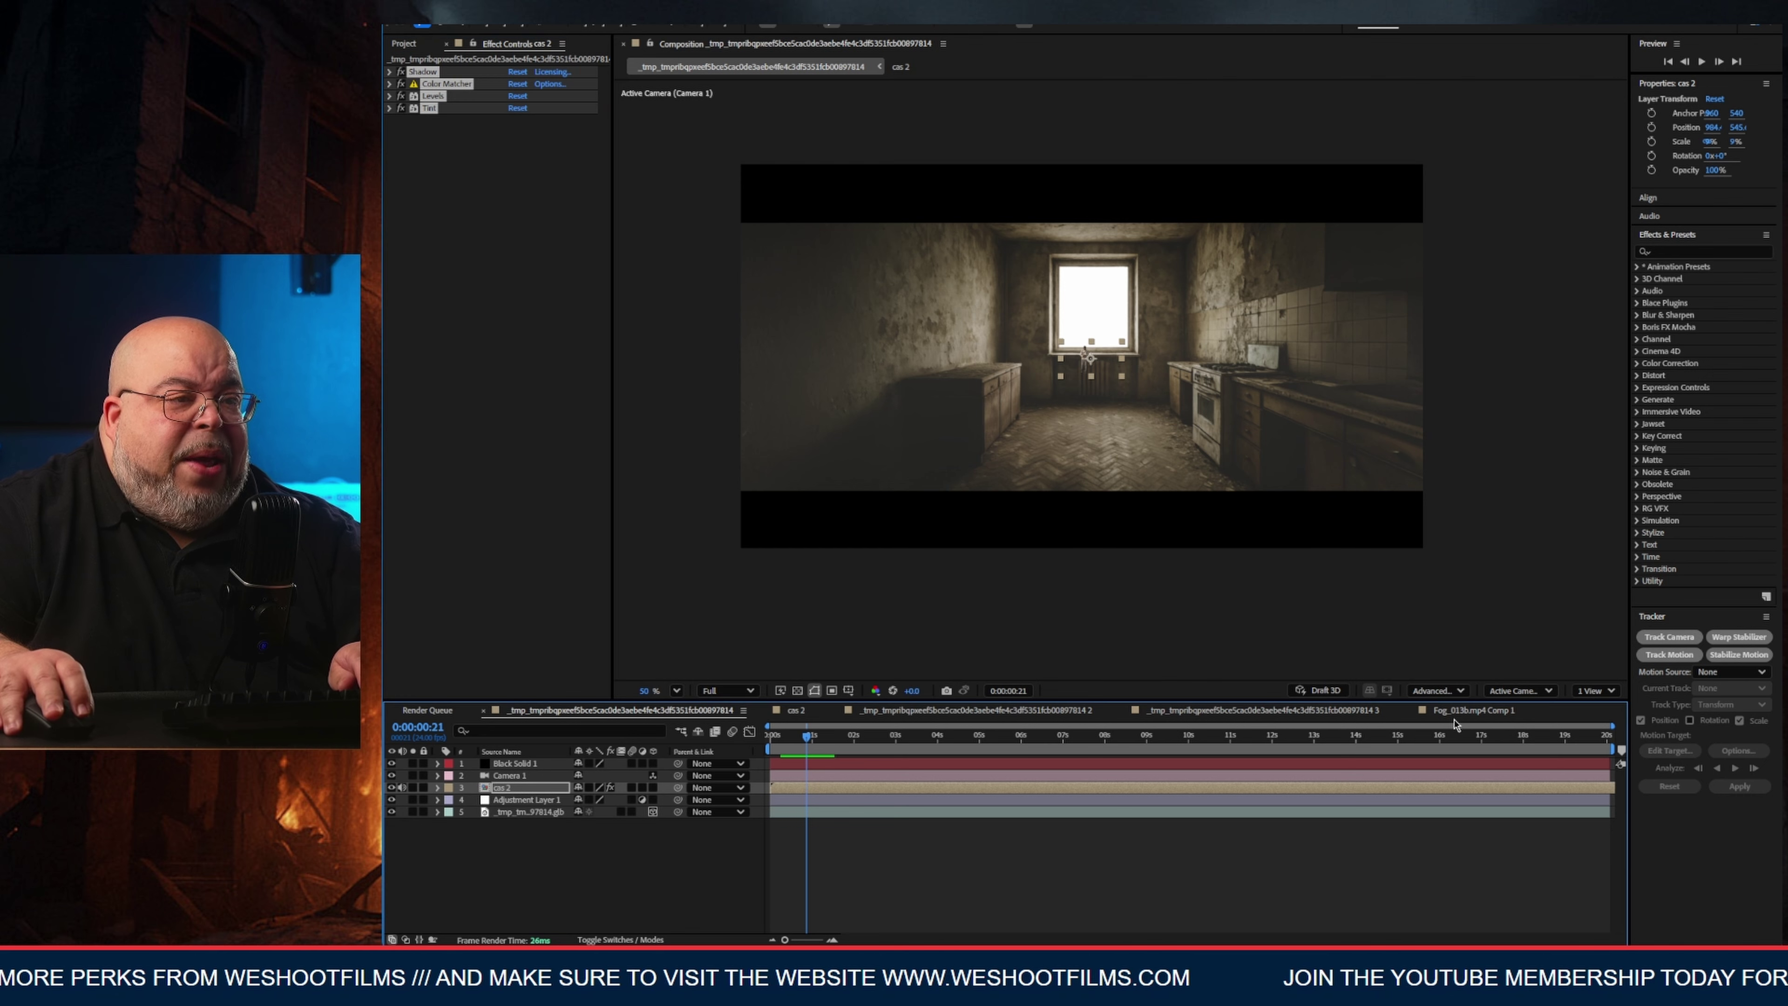
{"action": "left_click", "coordinate": [1342, 712]}
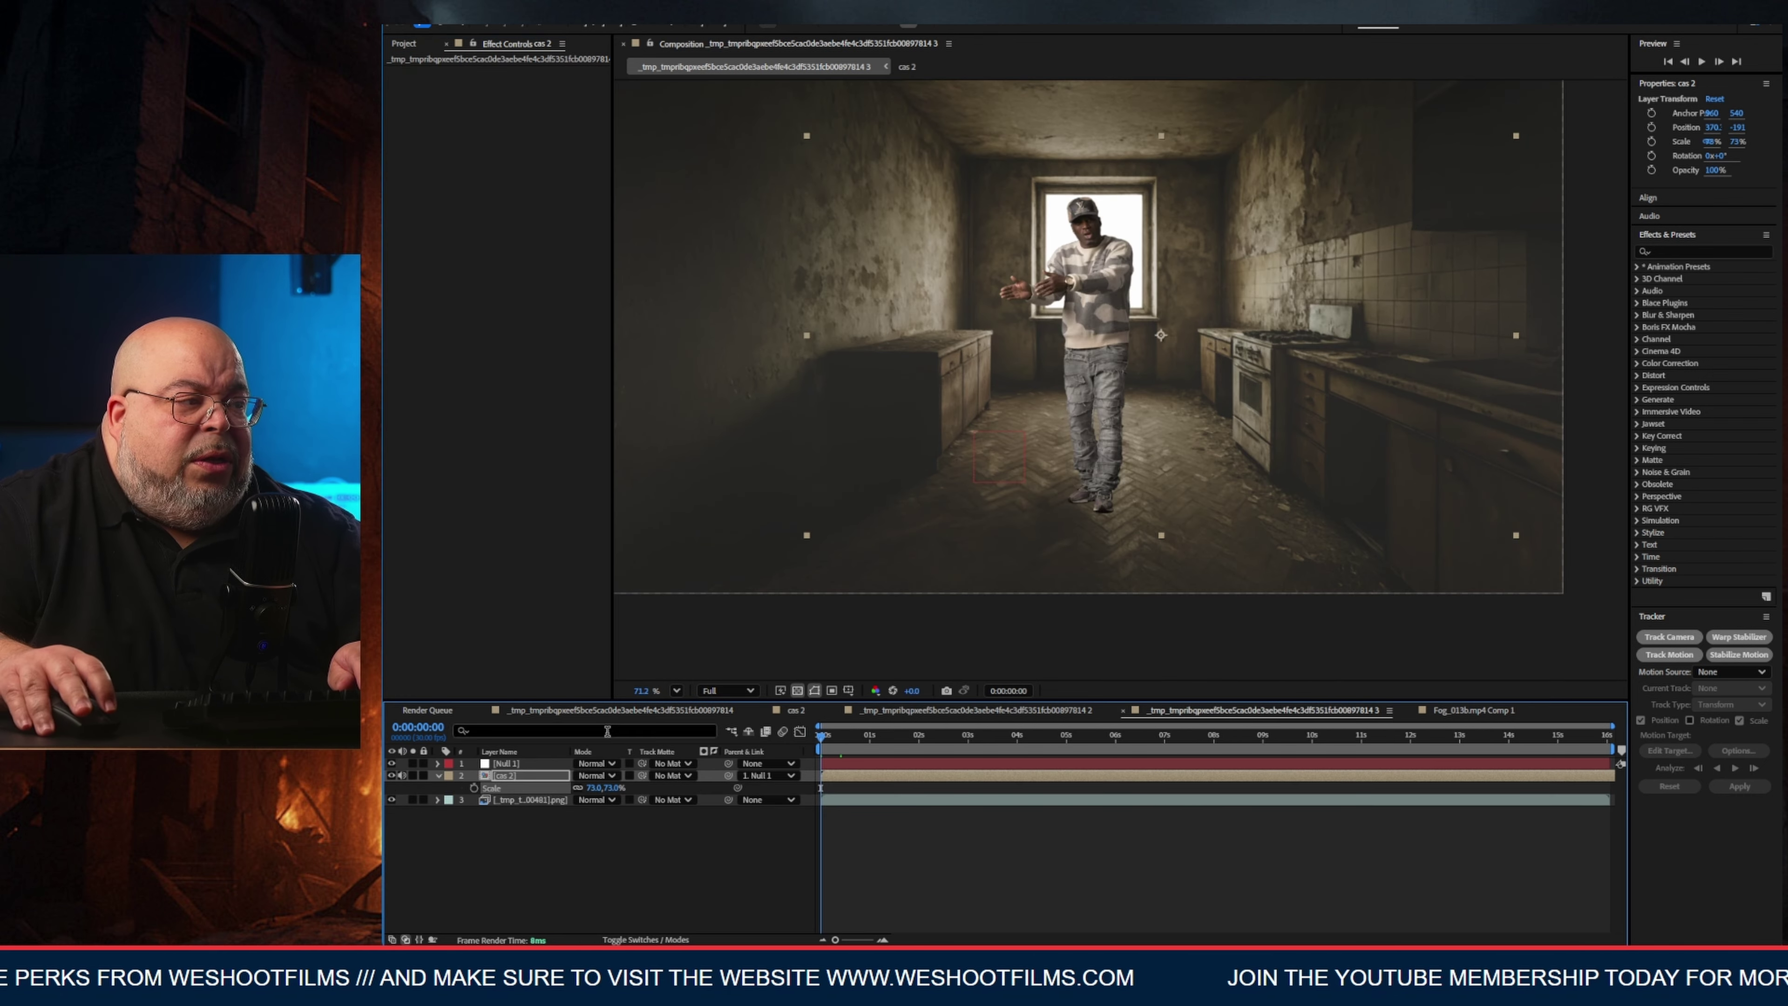
{"action": "key", "text": "Return"}
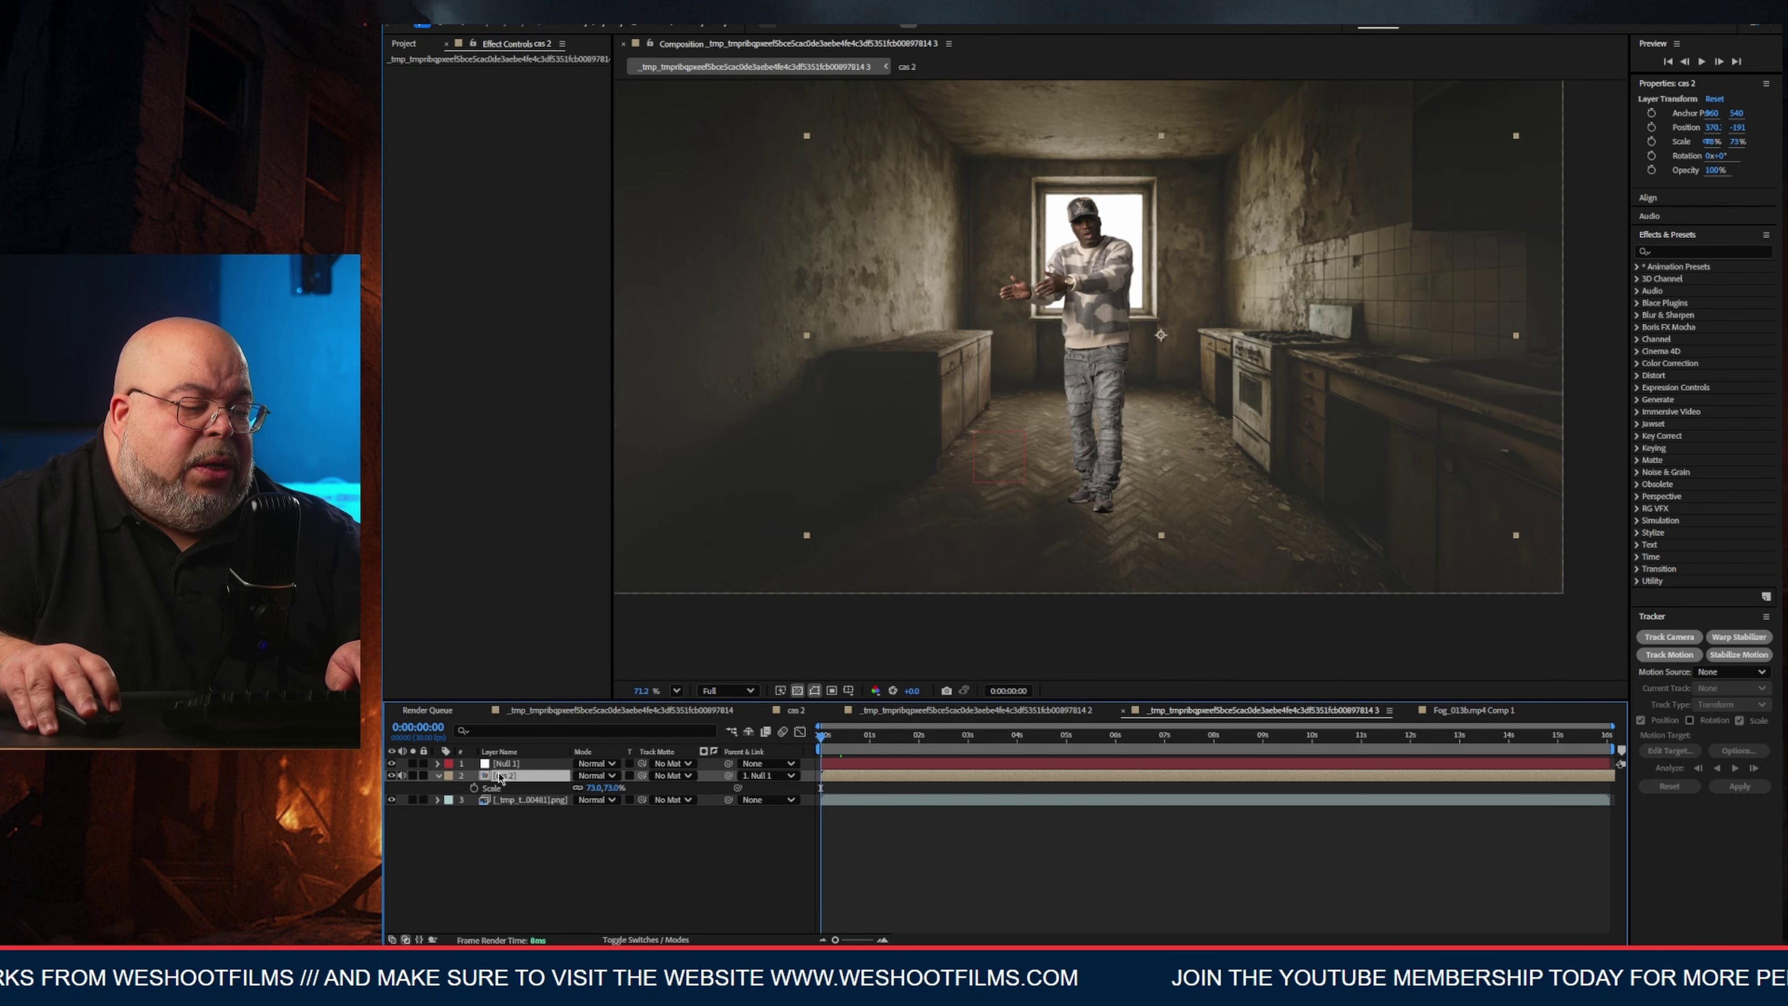
{"action": "key", "text": "ctrl+v"}
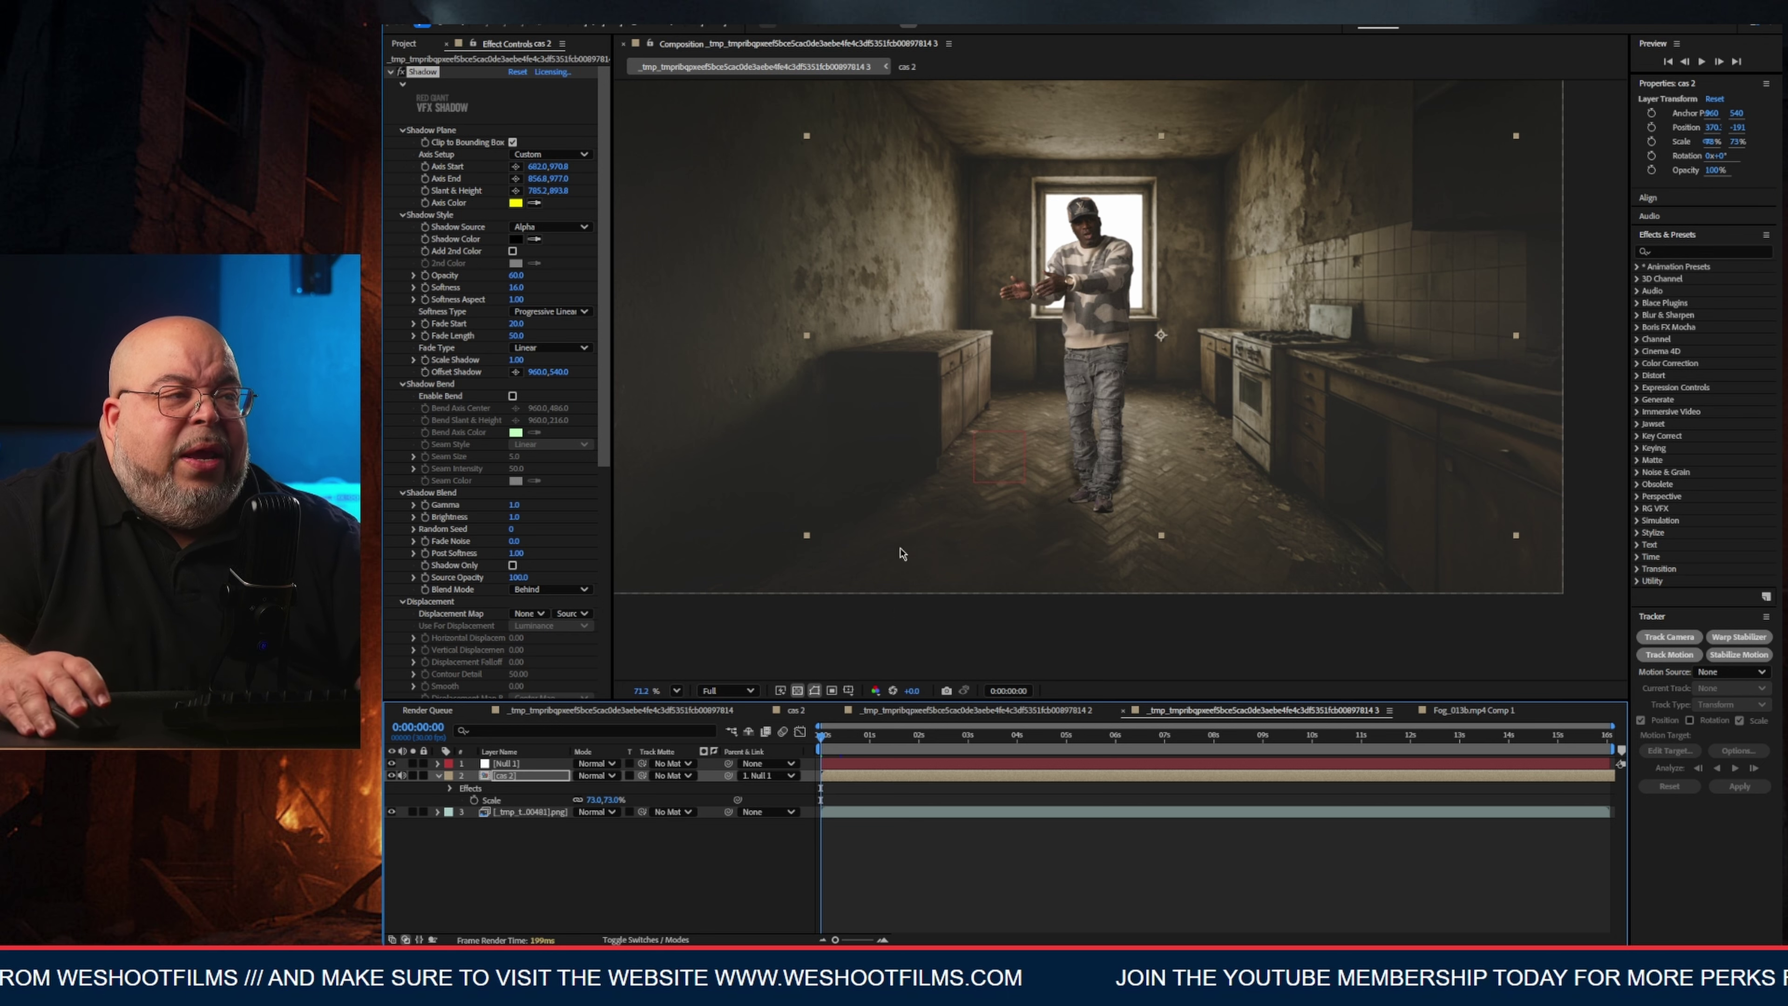
Scrub to about 9 seconds to check the performer with the effects, and collapse the effect settings.
{"action": "left_click_drag", "start_coordinate": [847, 750], "coordinate": [1268, 726]}
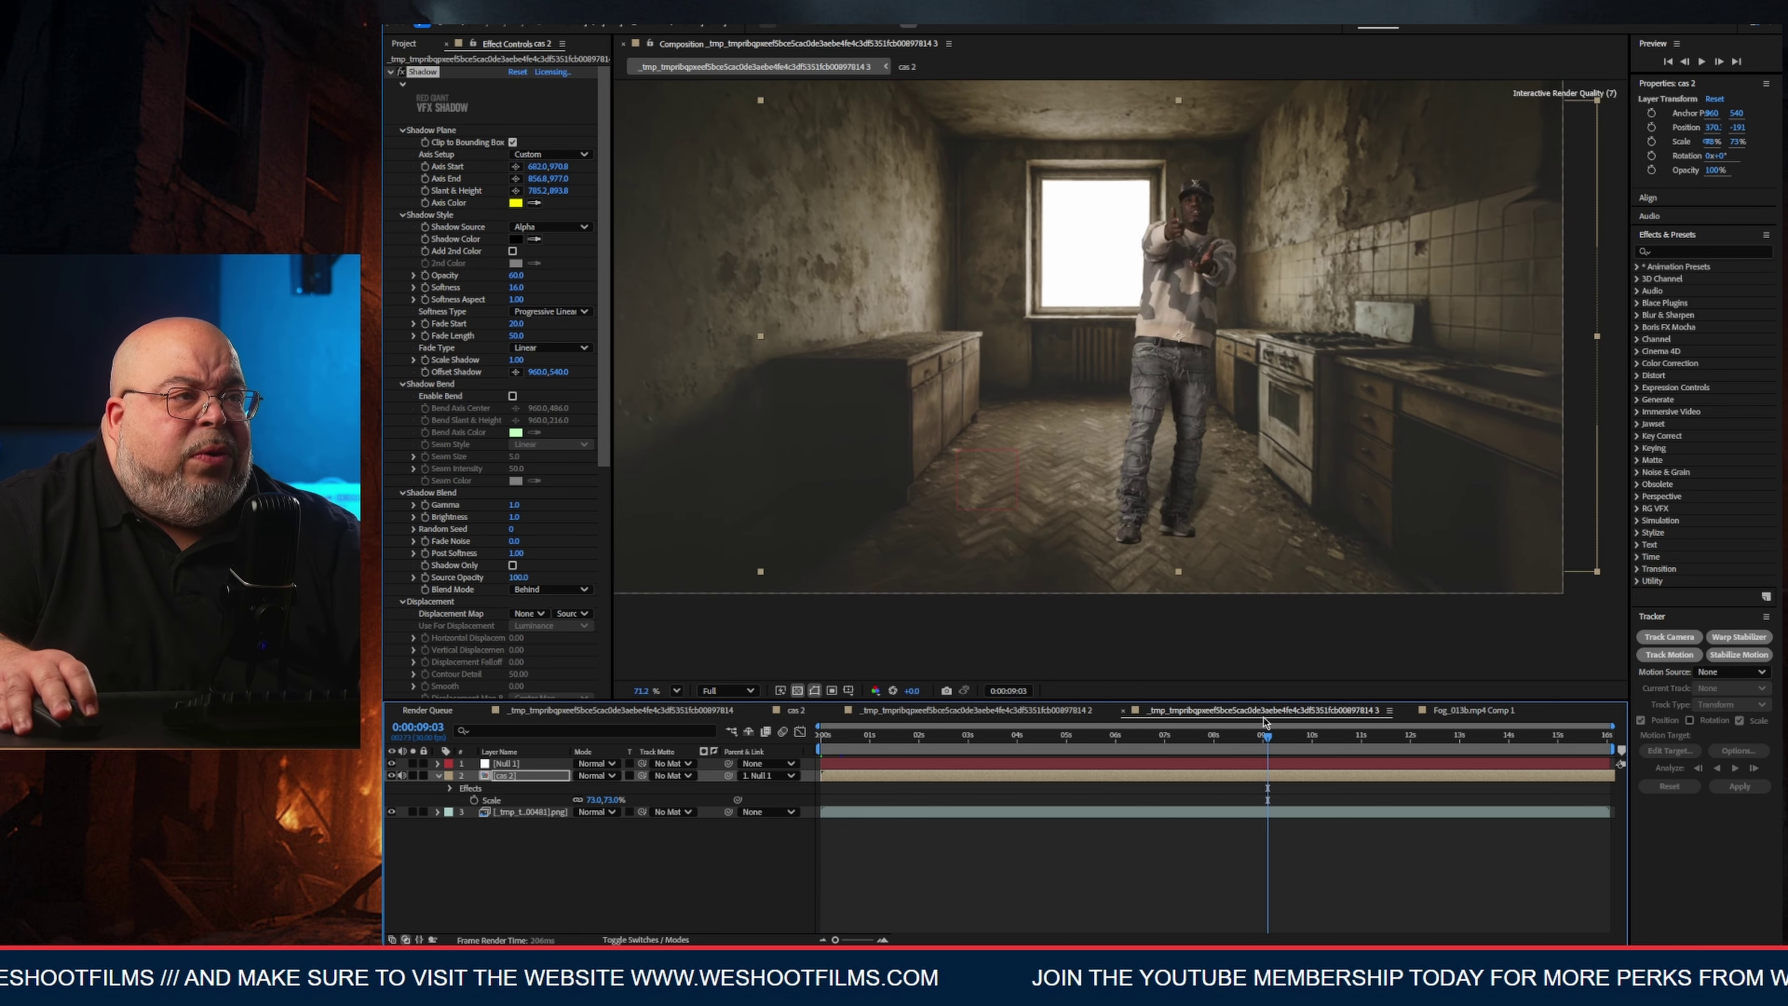
{"action": "left_click", "coordinate": [391, 72]}
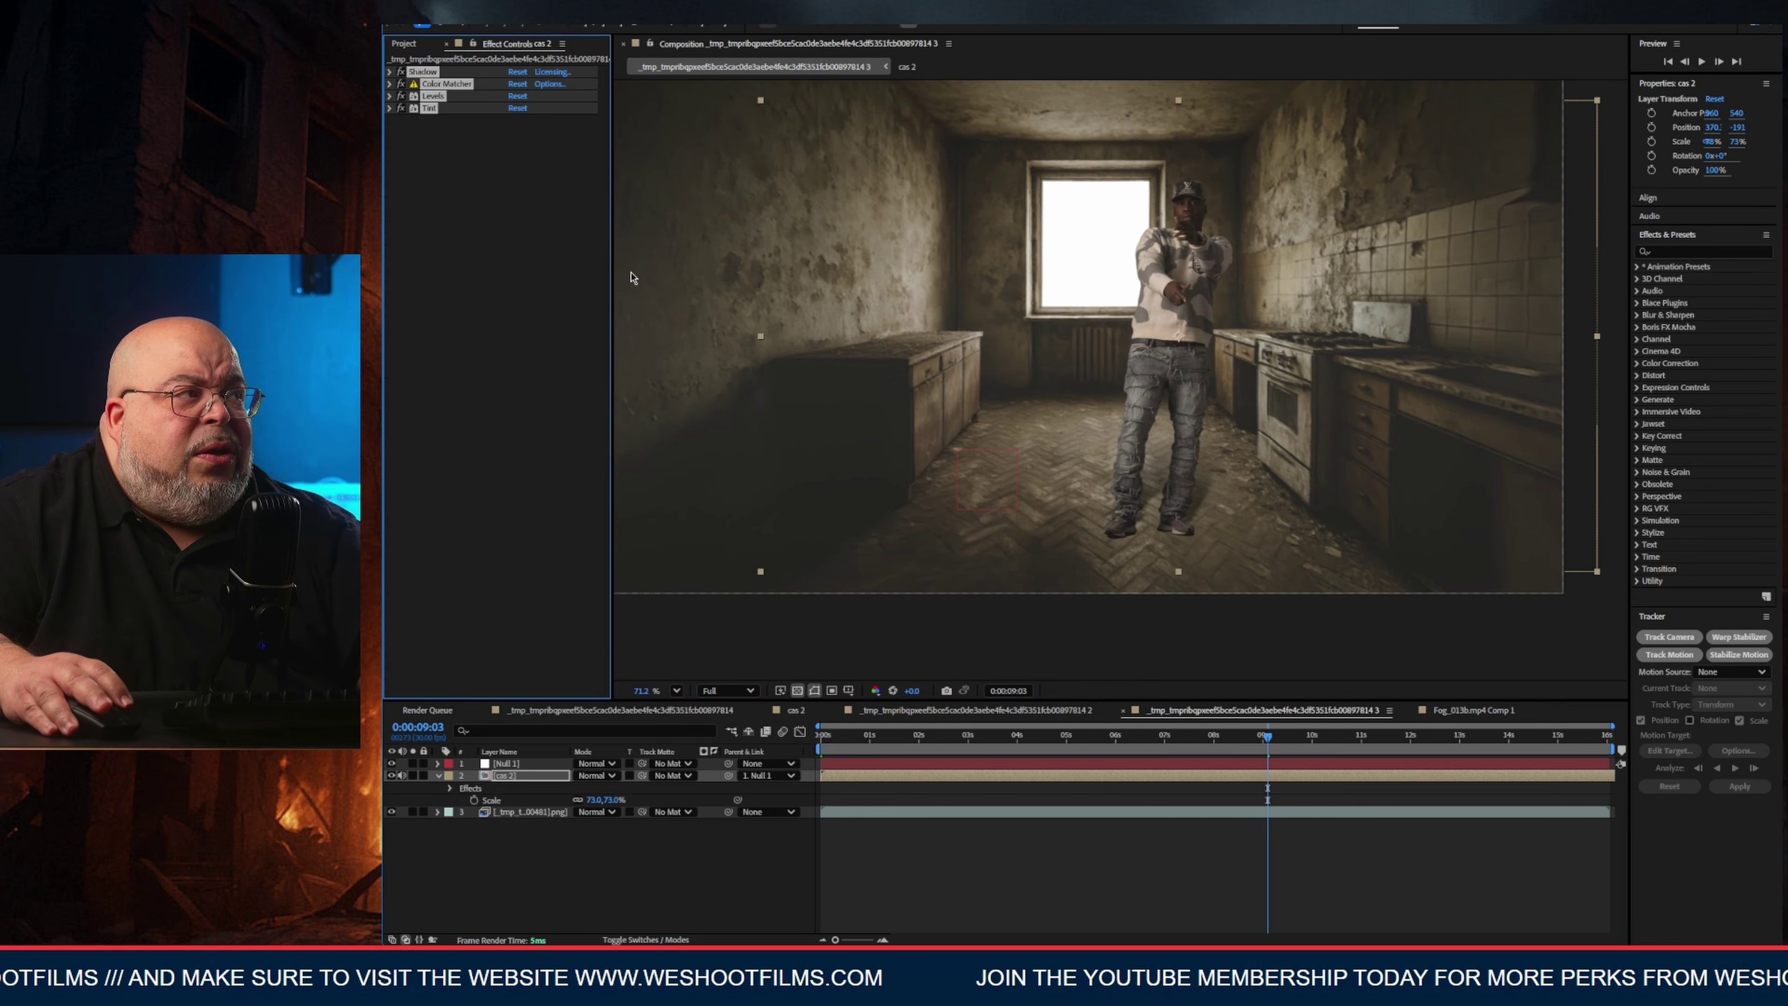
{"action": "left_click", "coordinate": [595, 489]}
{"action": "scroll", "coordinate": [859, 342], "scroll_direction": "down", "scroll_amount": 3}
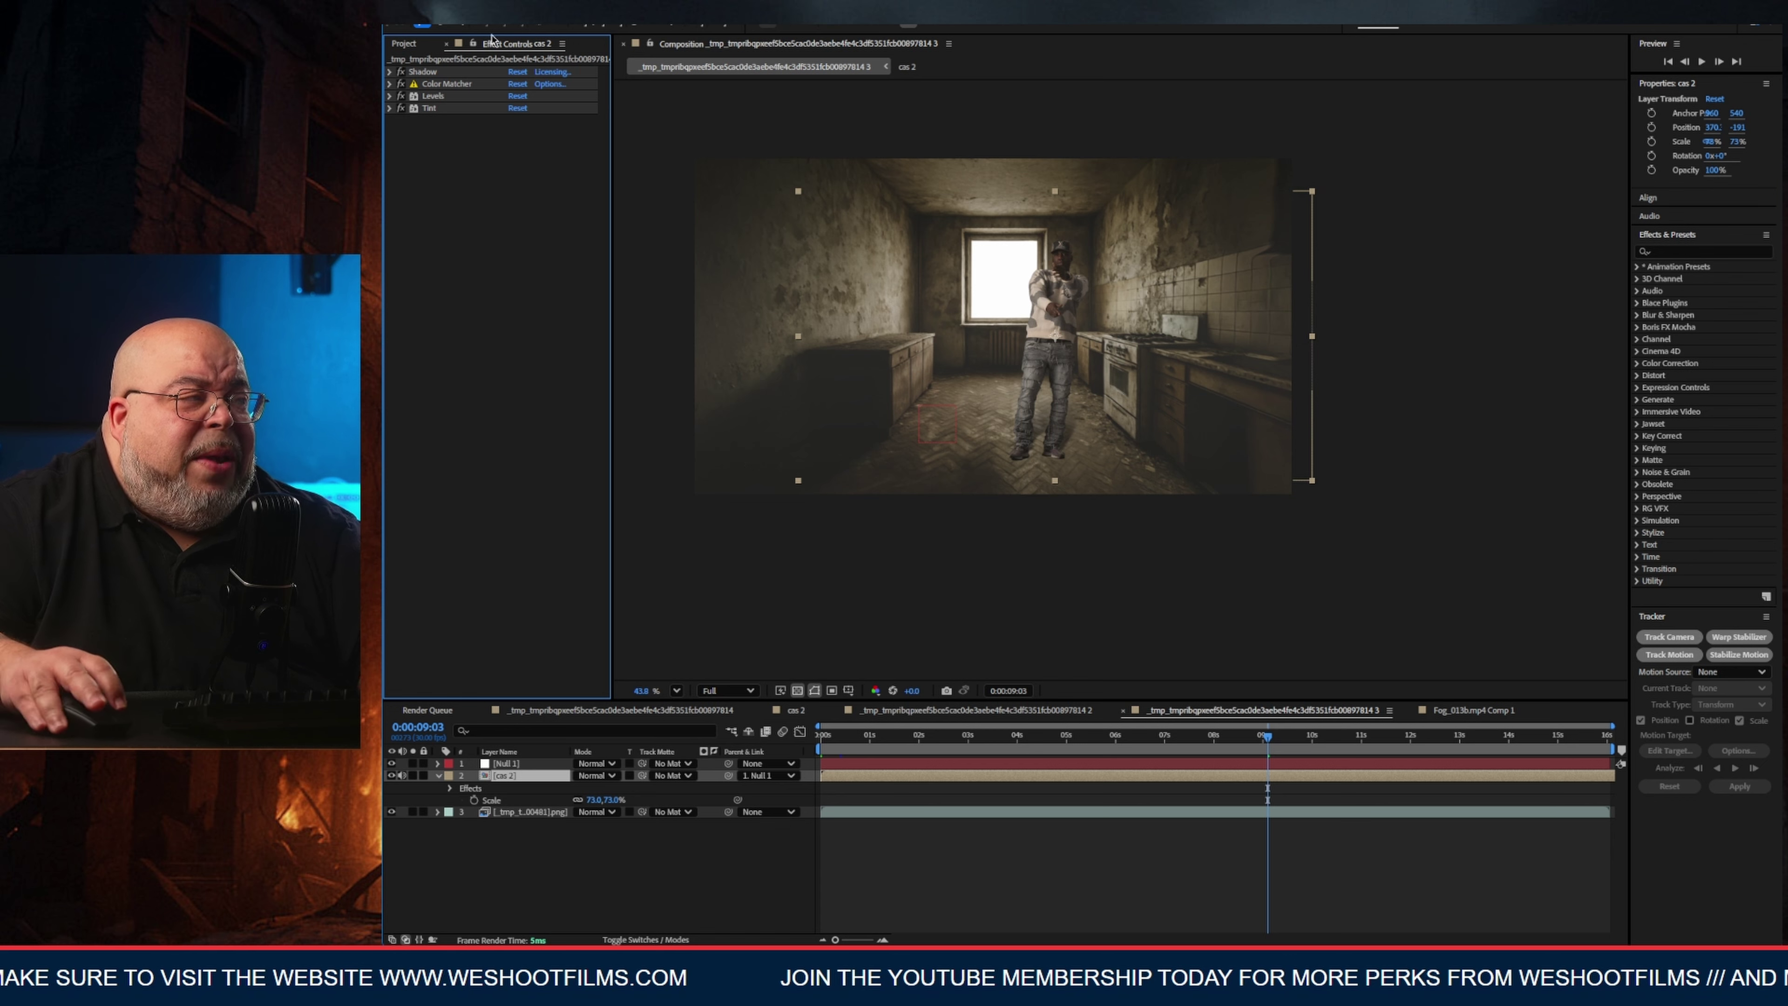
Add a black solid layer at the composition size of 1920 × 1080 px.
{"action": "left_click", "coordinate": [504, 18]}
{"action": "mouse_move", "coordinate": [676, 18]}
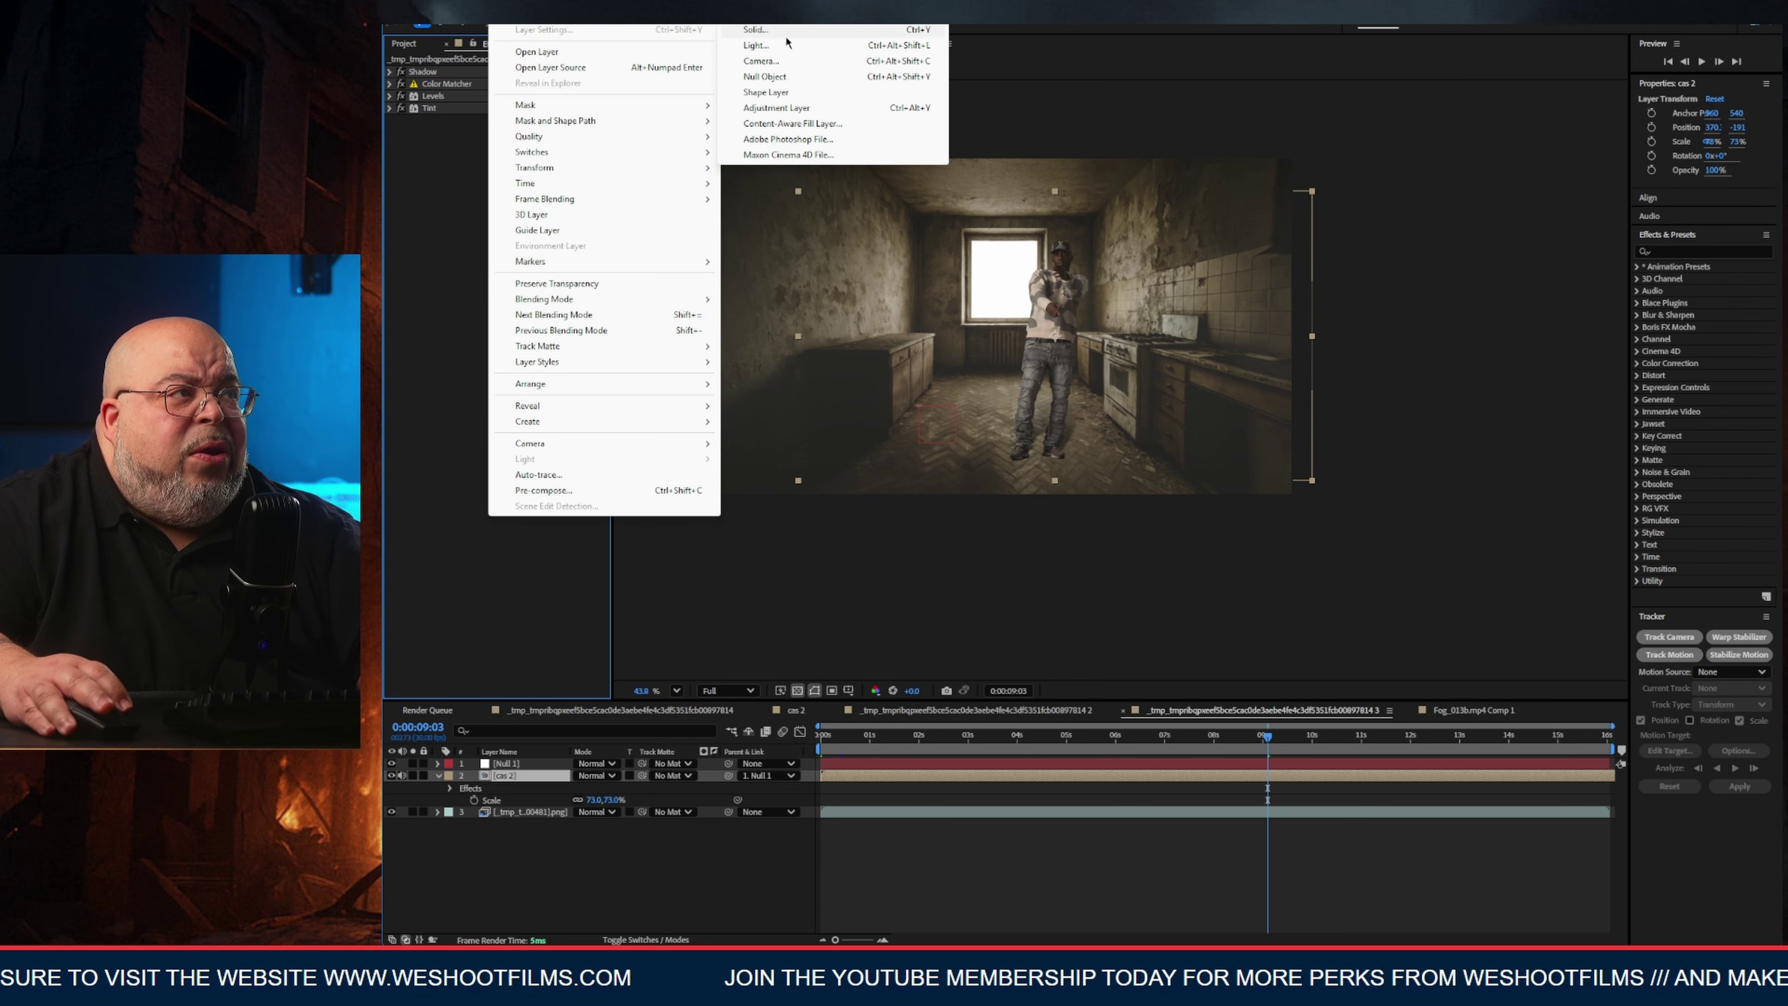
{"action": "left_click", "coordinate": [775, 30]}
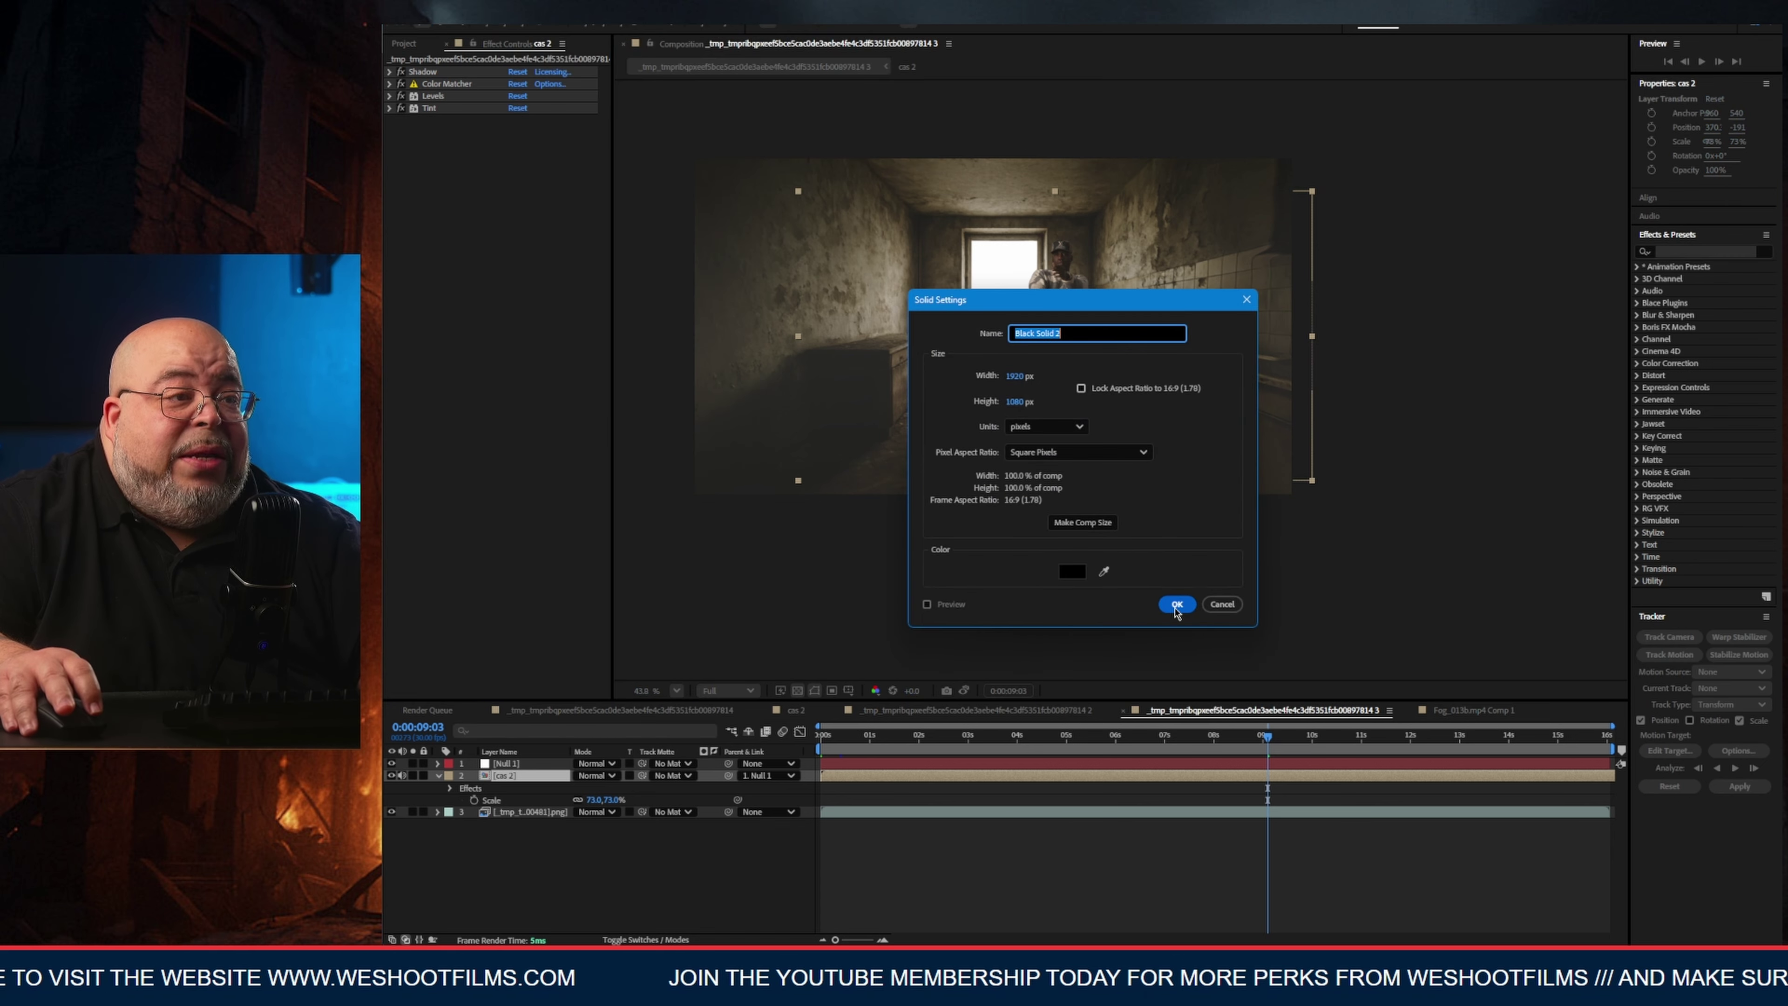
{"action": "left_click", "coordinate": [1178, 605]}
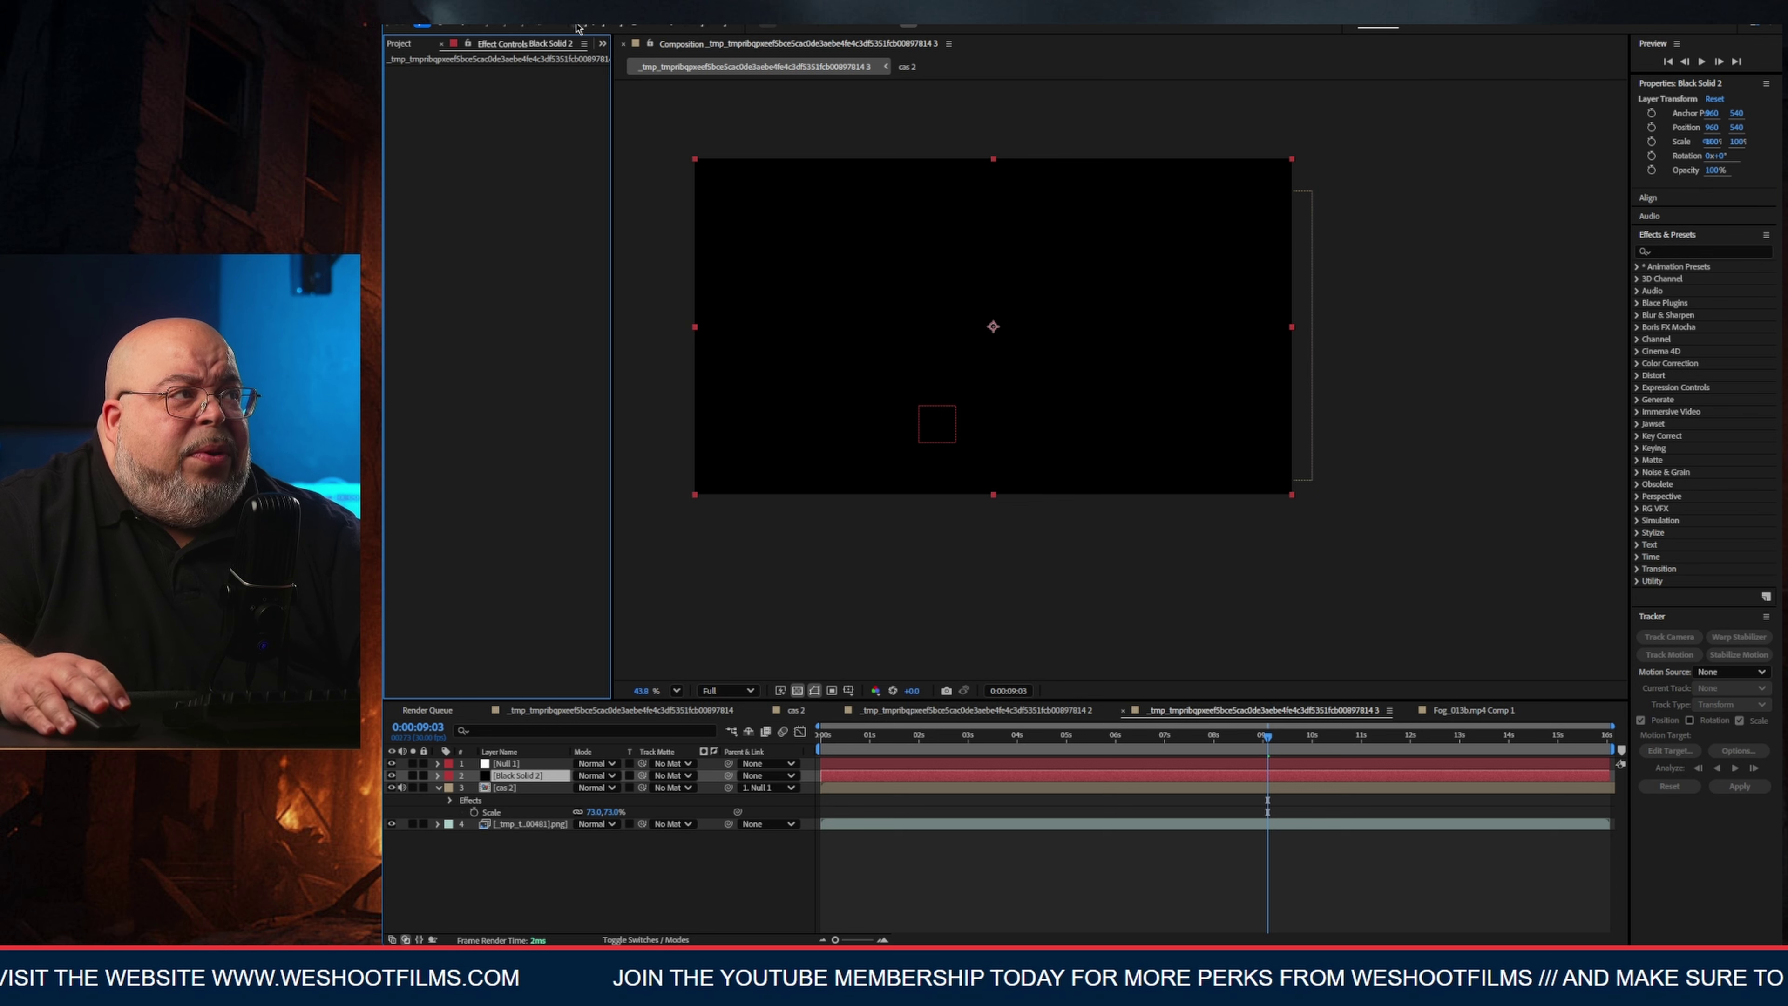
Draw a wide rectangular mask across the middle of the black solid and invert it to form letterbox bars.
{"action": "left_click", "coordinate": [578, 27]}
{"action": "left_click_drag", "start_coordinate": [668, 214], "coordinate": [1347, 443]}
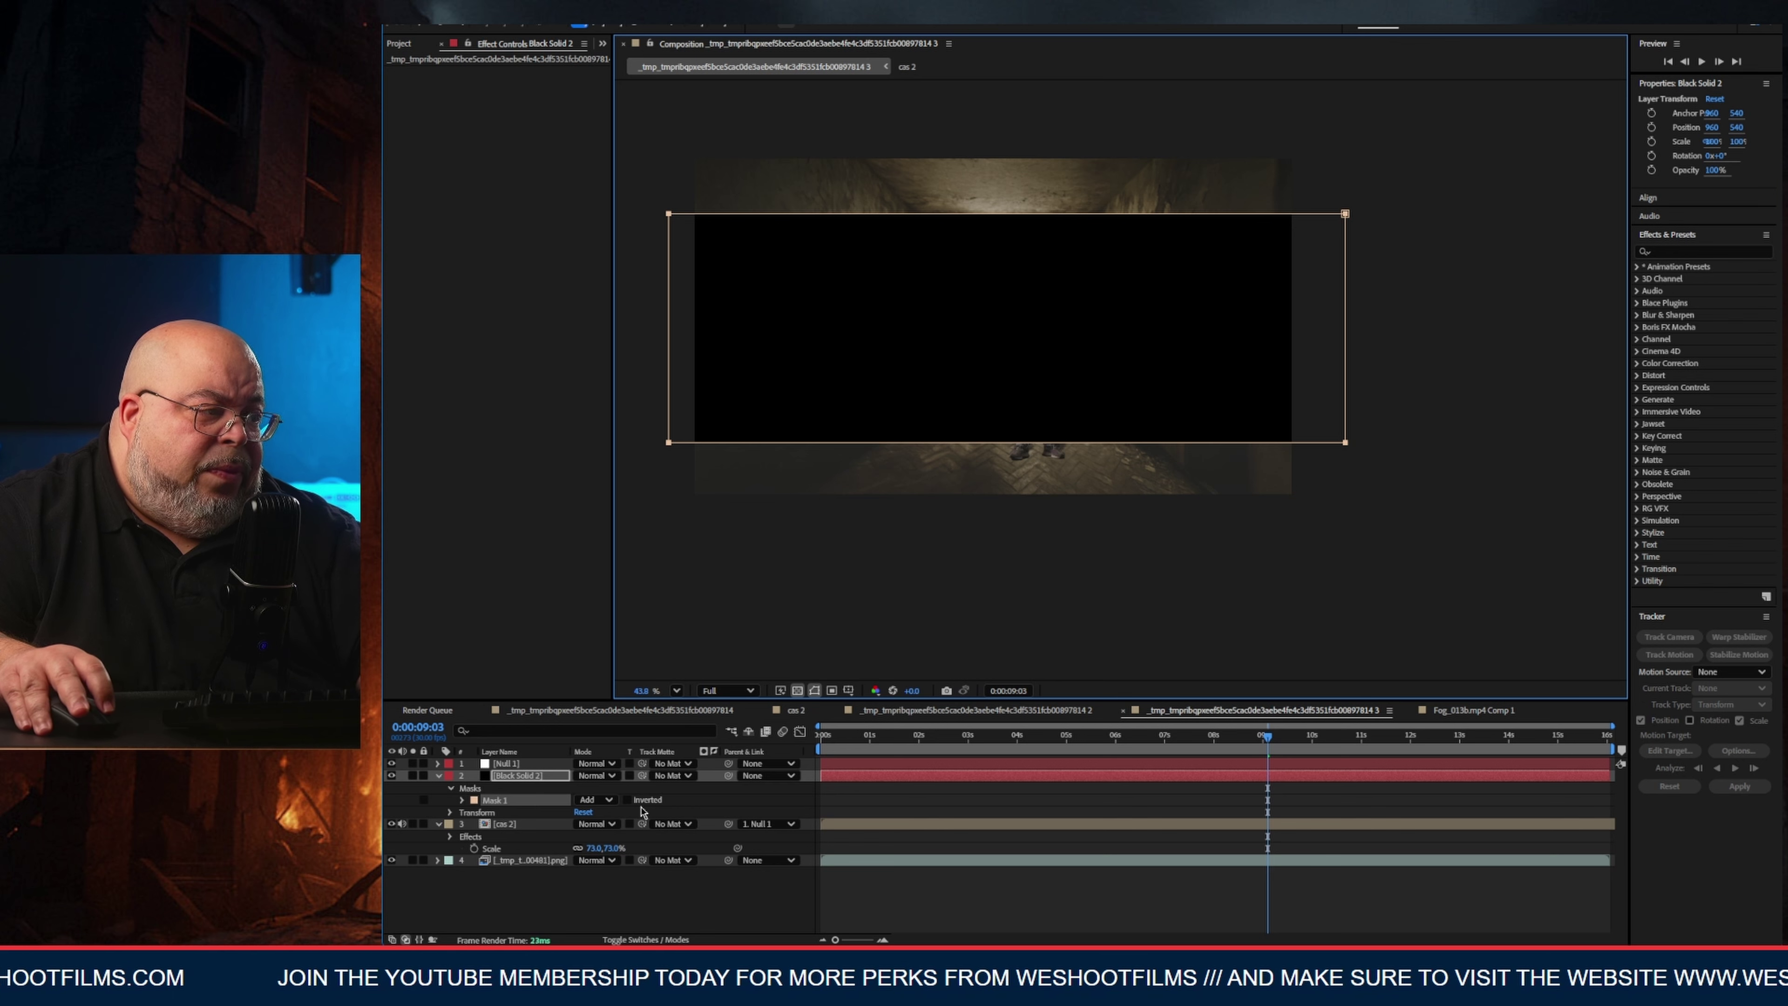
{"action": "left_click", "coordinate": [627, 800]}
{"action": "left_click", "coordinate": [438, 776]}
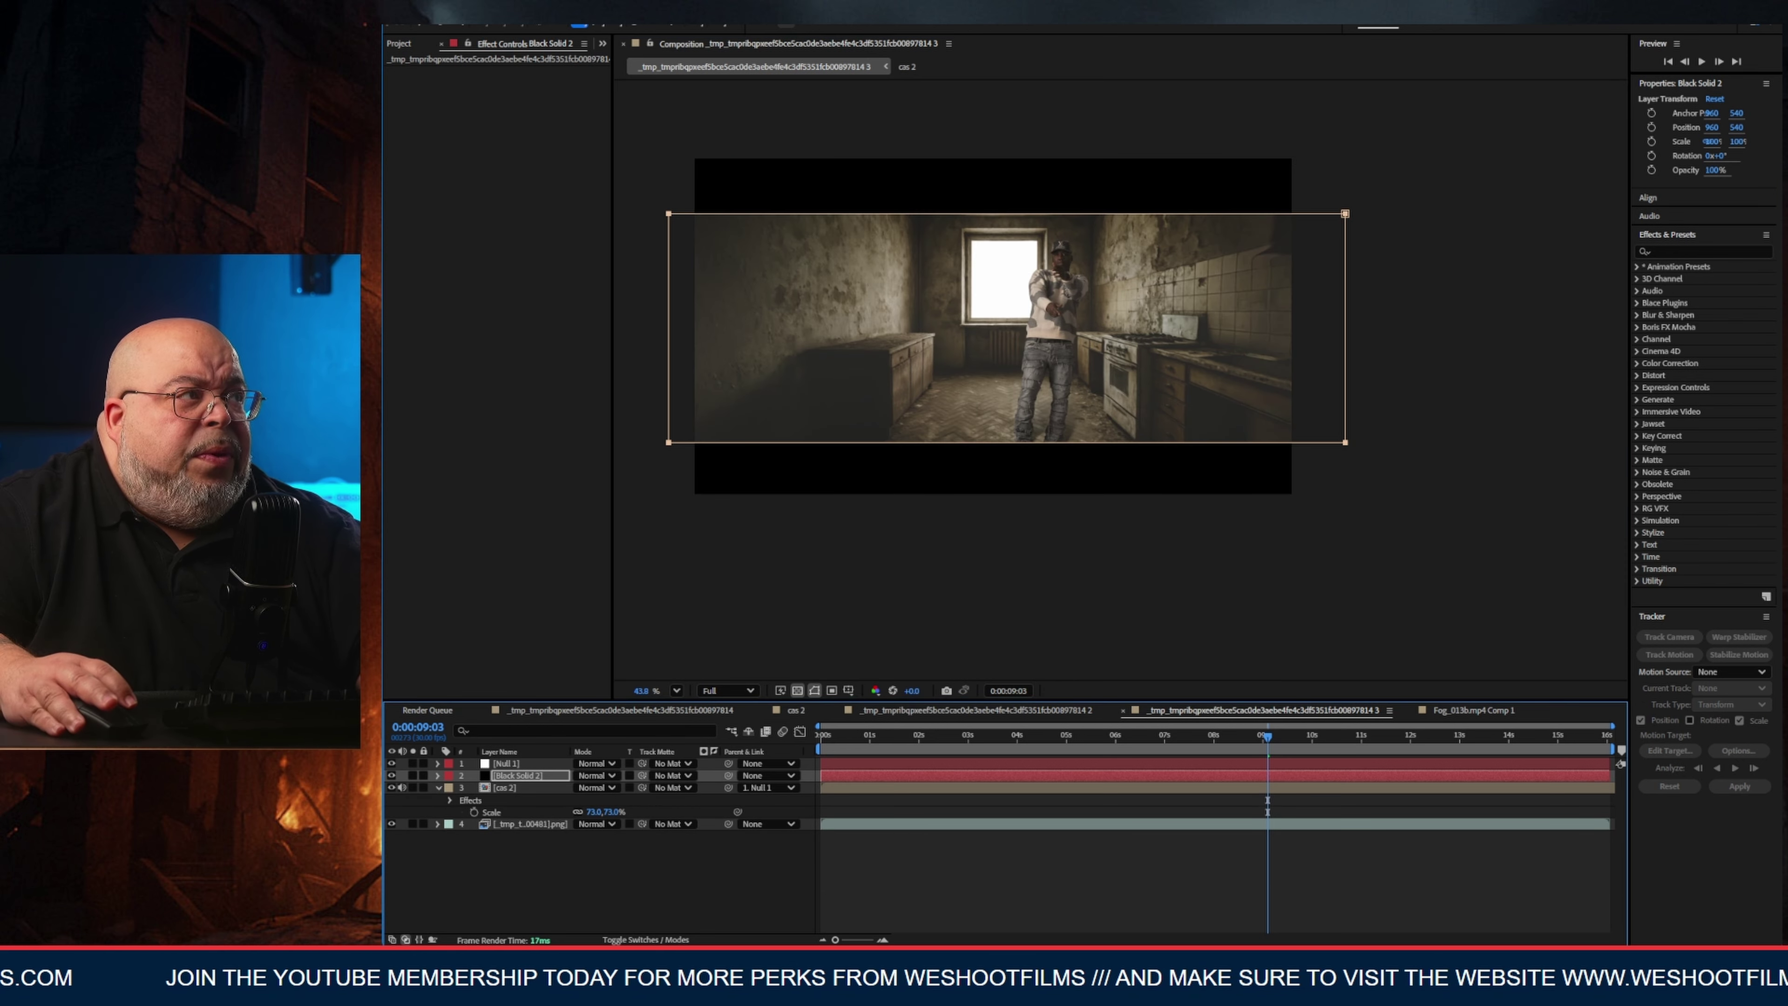
{"action": "left_click", "coordinate": [713, 555]}
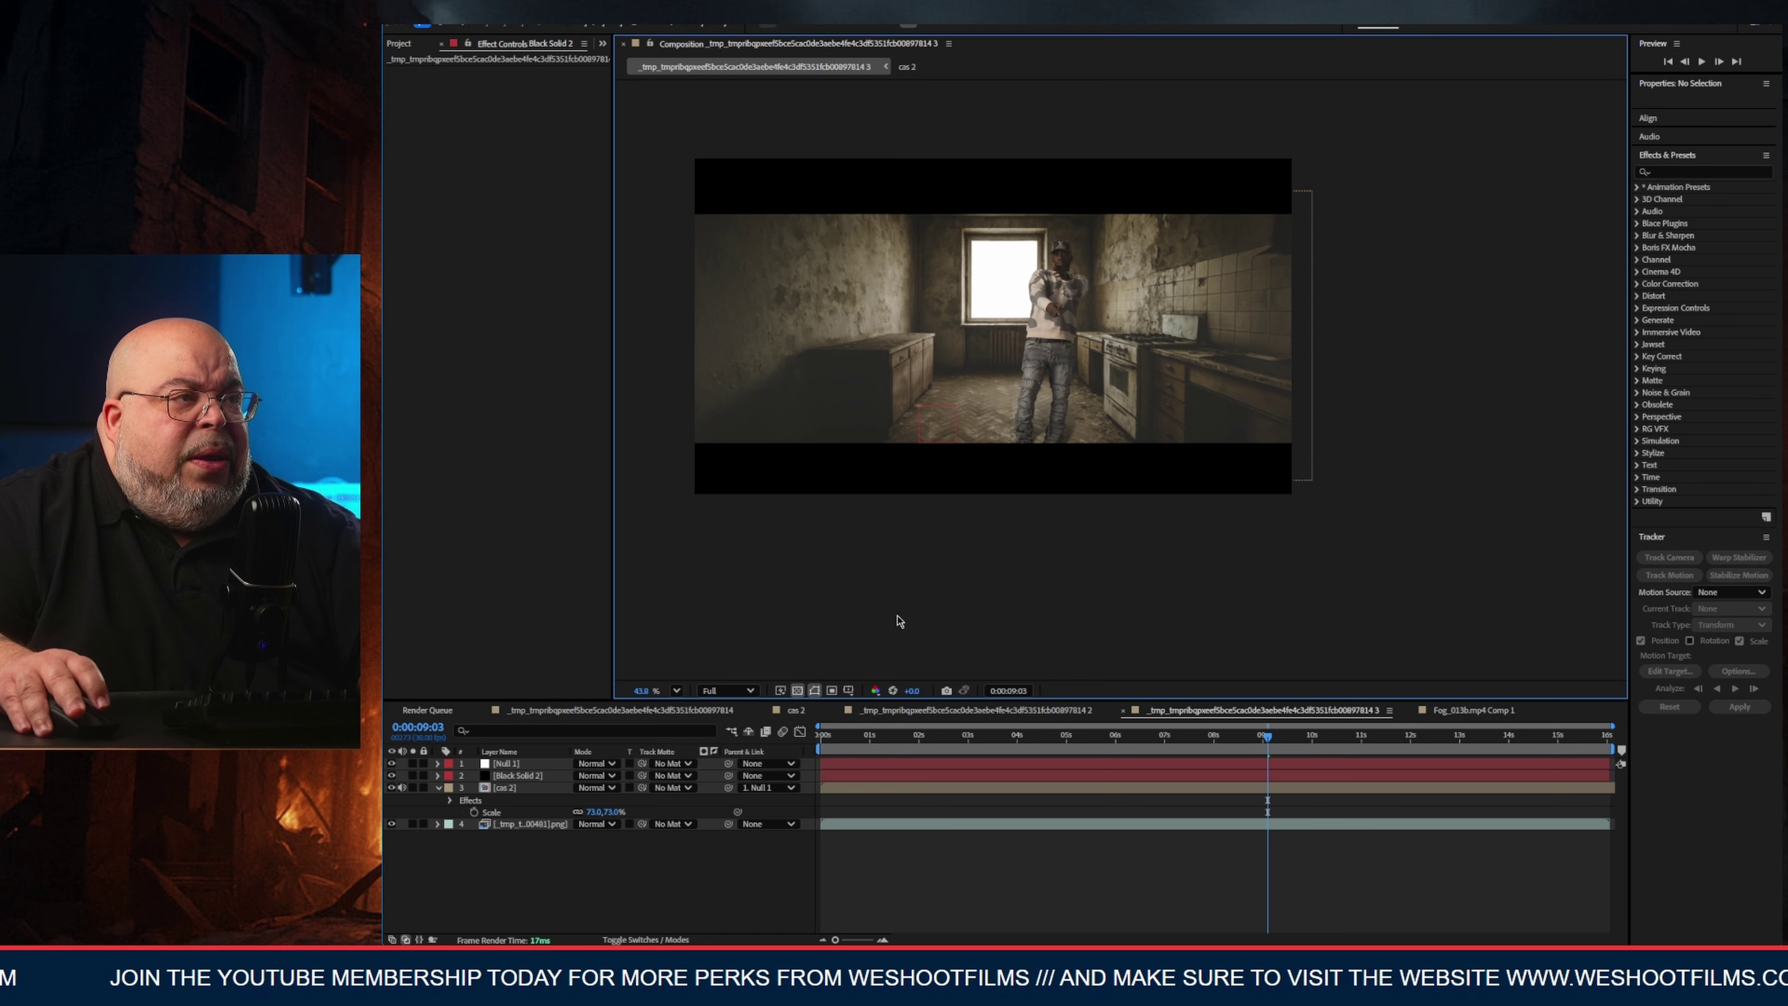
Scrub through the letterboxed shot, return to the first frame and collapse cas 2's properties.
{"action": "left_click", "coordinate": [826, 756]}
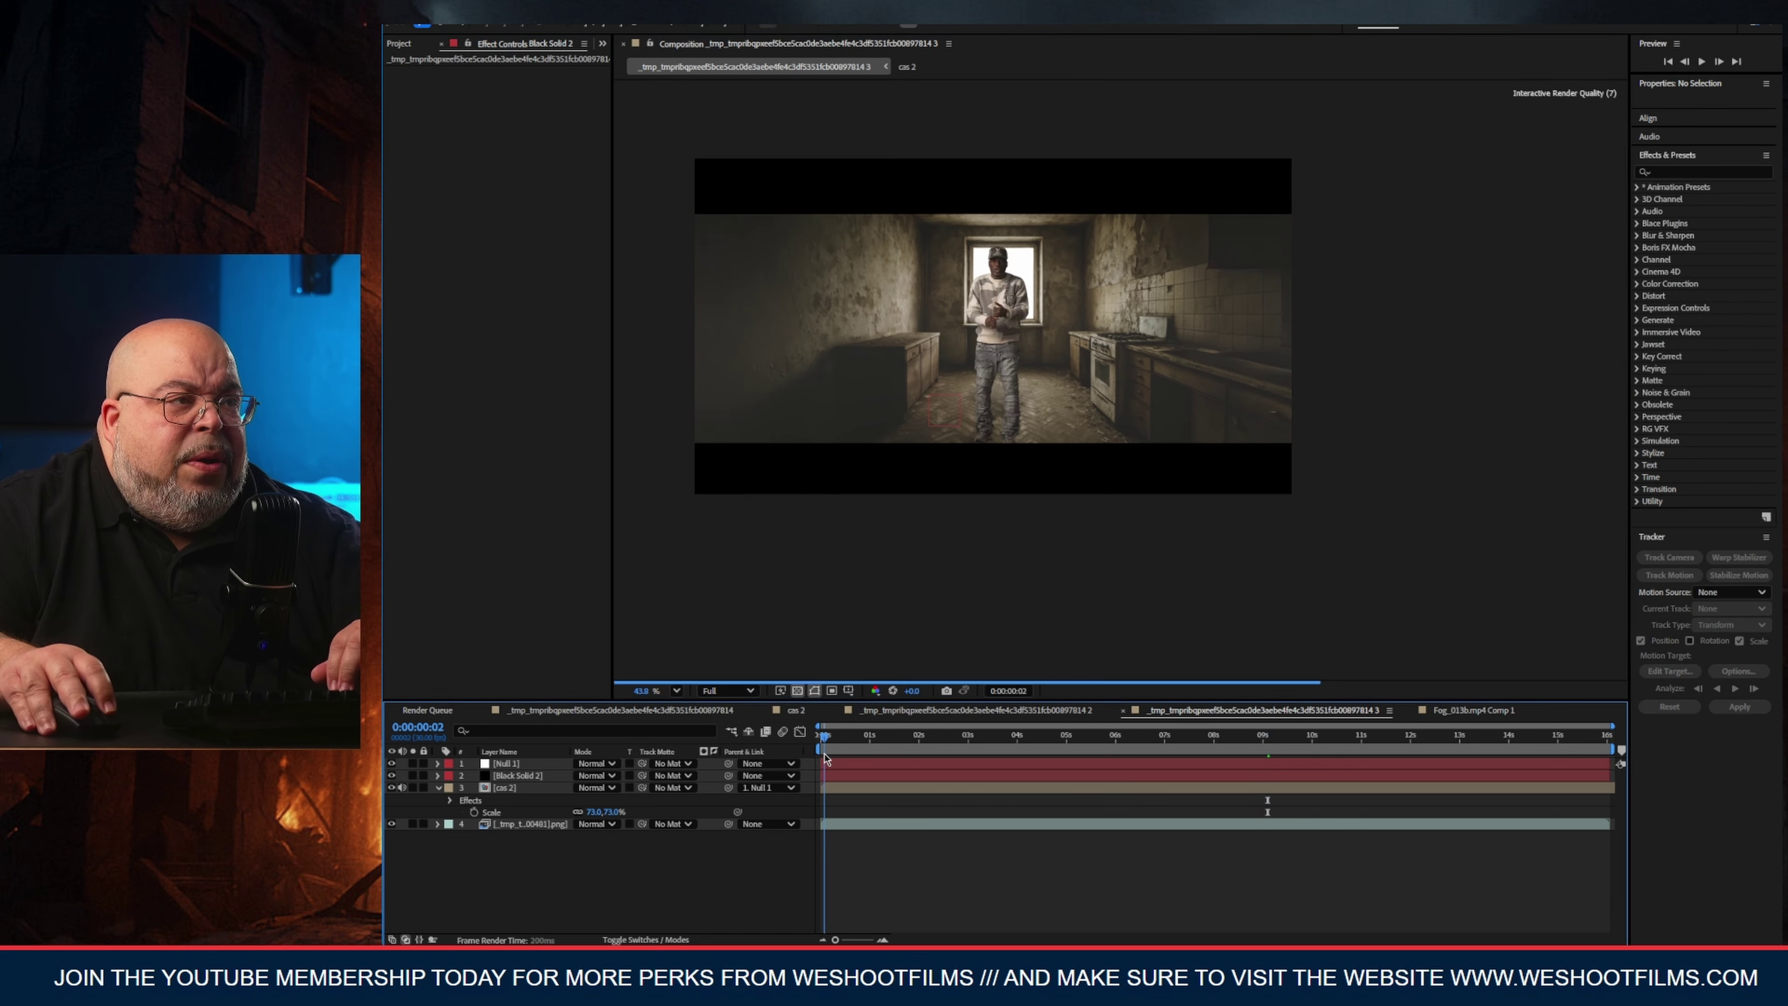
{"action": "left_click_drag", "start_coordinate": [826, 756], "coordinate": [1058, 451]}
{"action": "scroll", "coordinate": [1065, 439], "scroll_direction": "up", "scroll_amount": 1}
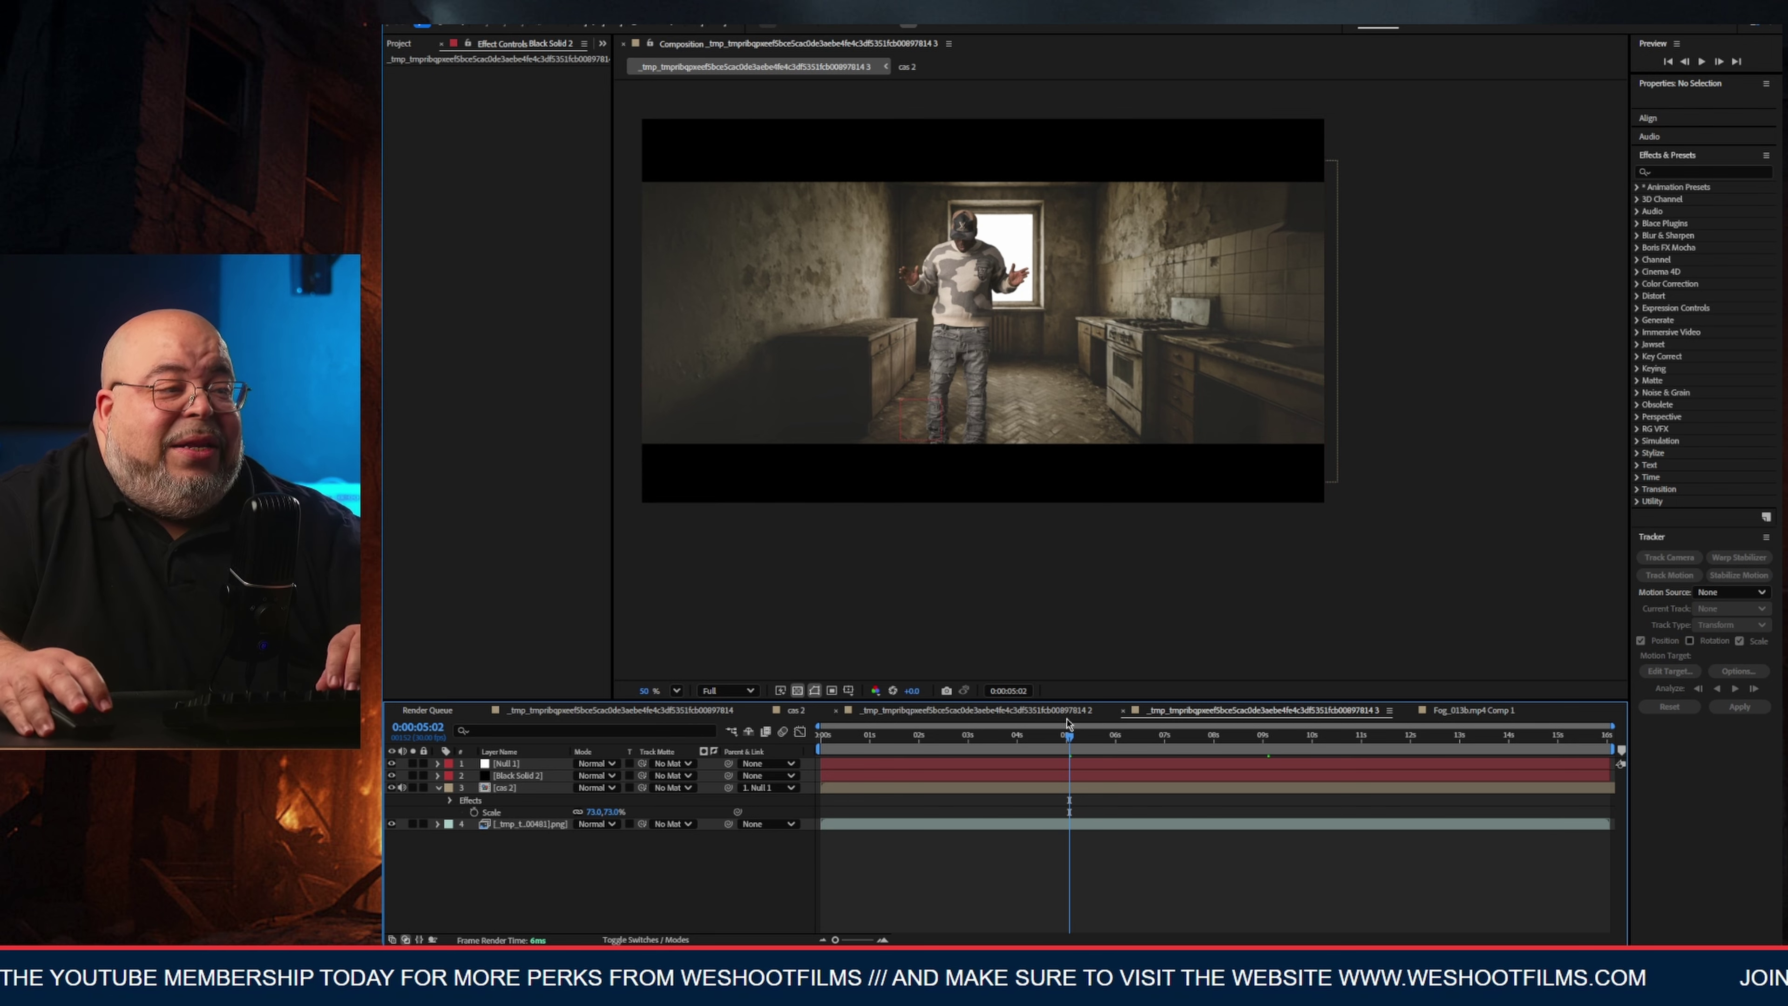
{"action": "left_click_drag", "start_coordinate": [1067, 724], "coordinate": [806, 810]}
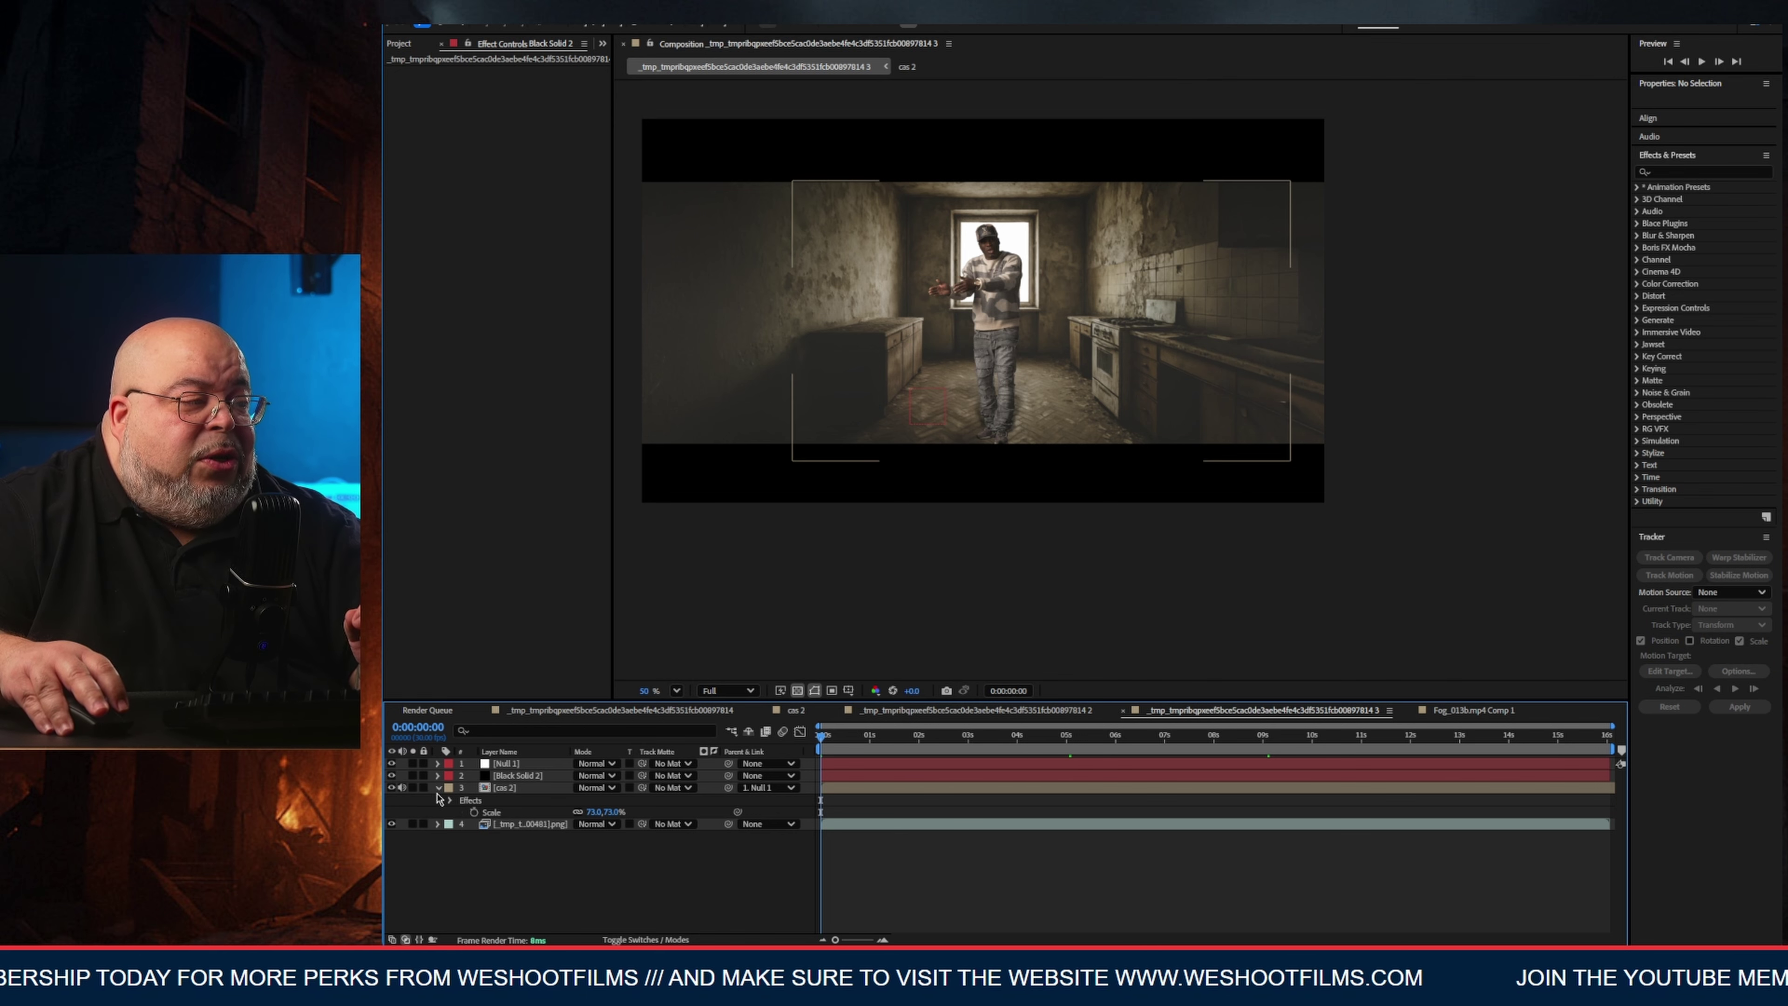
{"action": "left_click", "coordinate": [438, 789]}
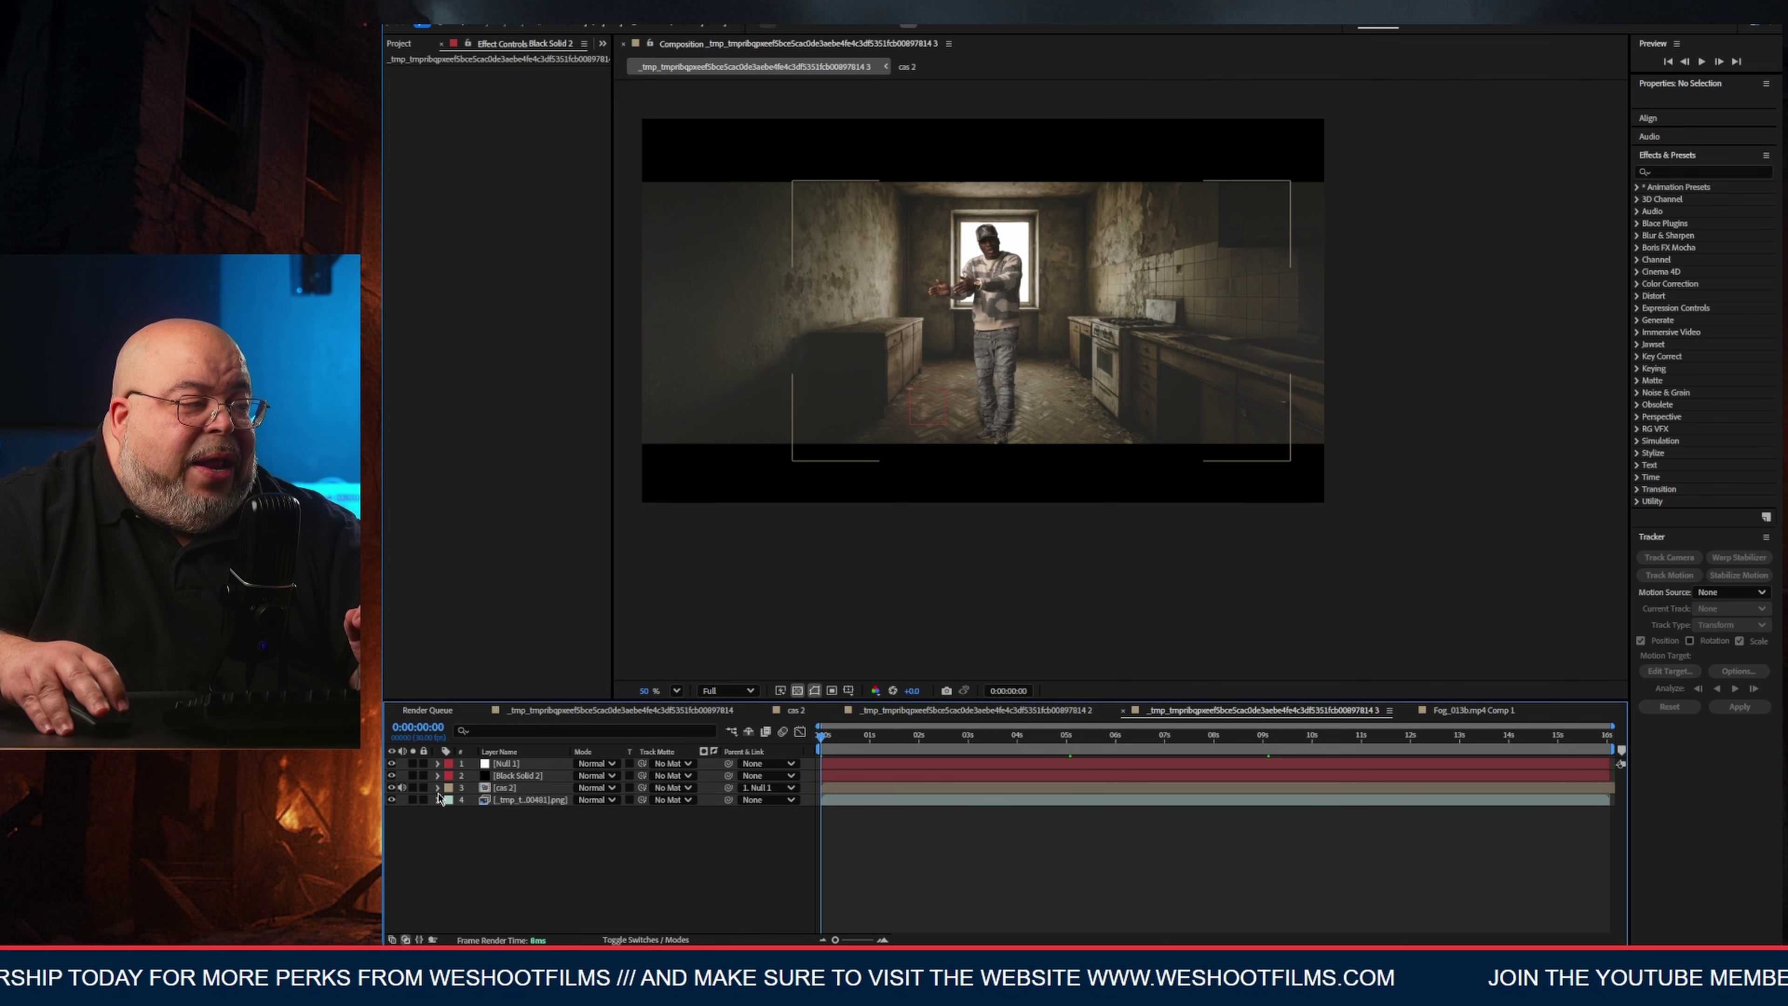
Browse the project footage and add the Fire_Window_Front clip ending in 17 to the composition, between Null 1 and the black solid.
{"action": "left_click", "coordinate": [399, 43]}
{"action": "left_click", "coordinate": [436, 319]}
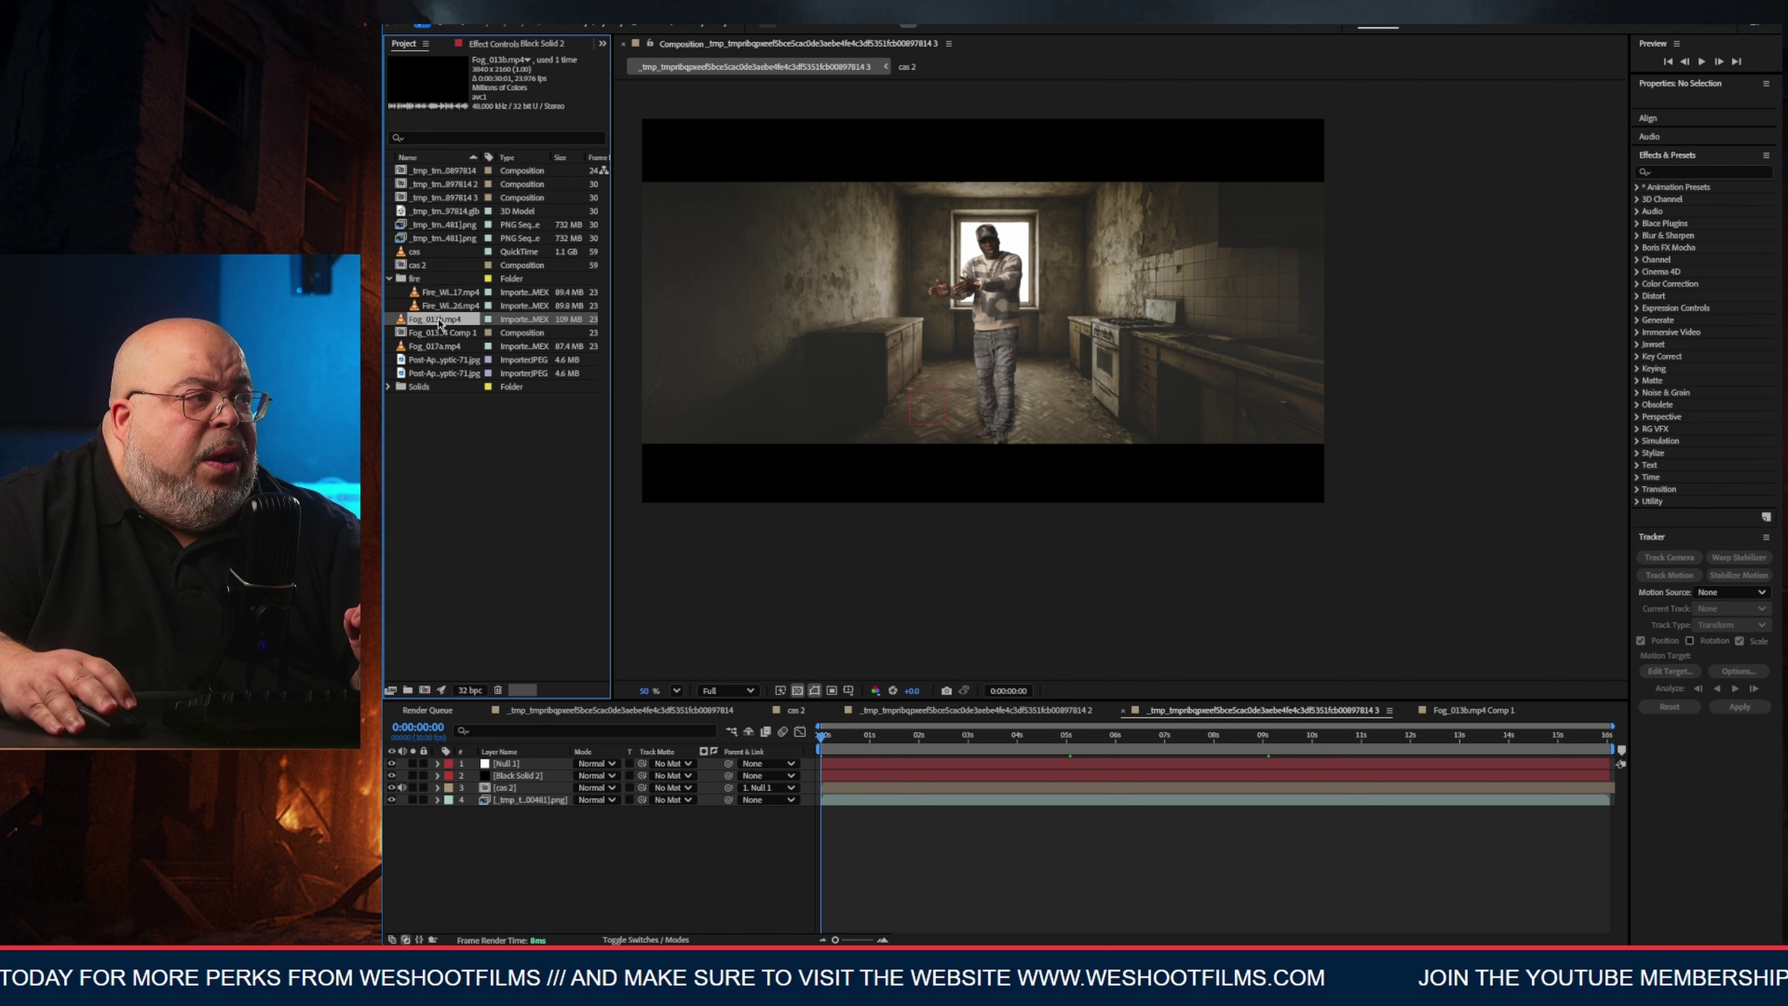
{"action": "left_click", "coordinate": [446, 346]}
{"action": "left_click", "coordinate": [448, 305]}
{"action": "left_click", "coordinate": [448, 293]}
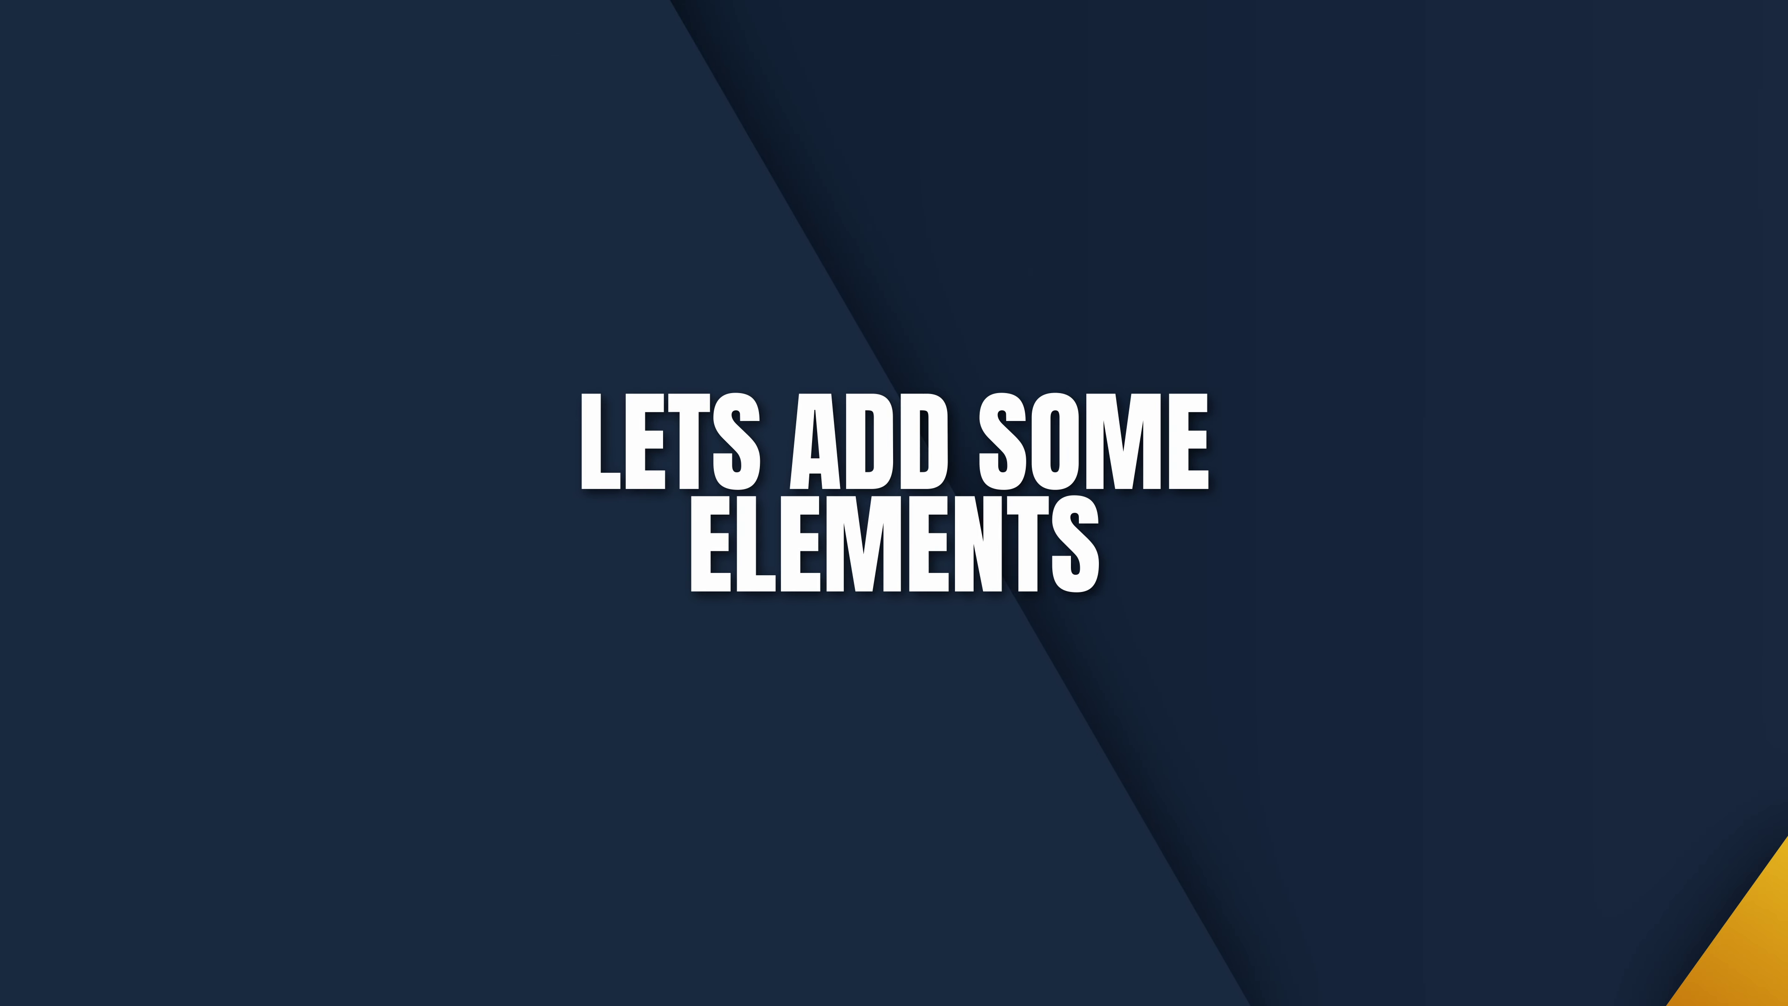
{"action": "left_click_drag", "start_coordinate": [443, 295], "coordinate": [525, 771]}
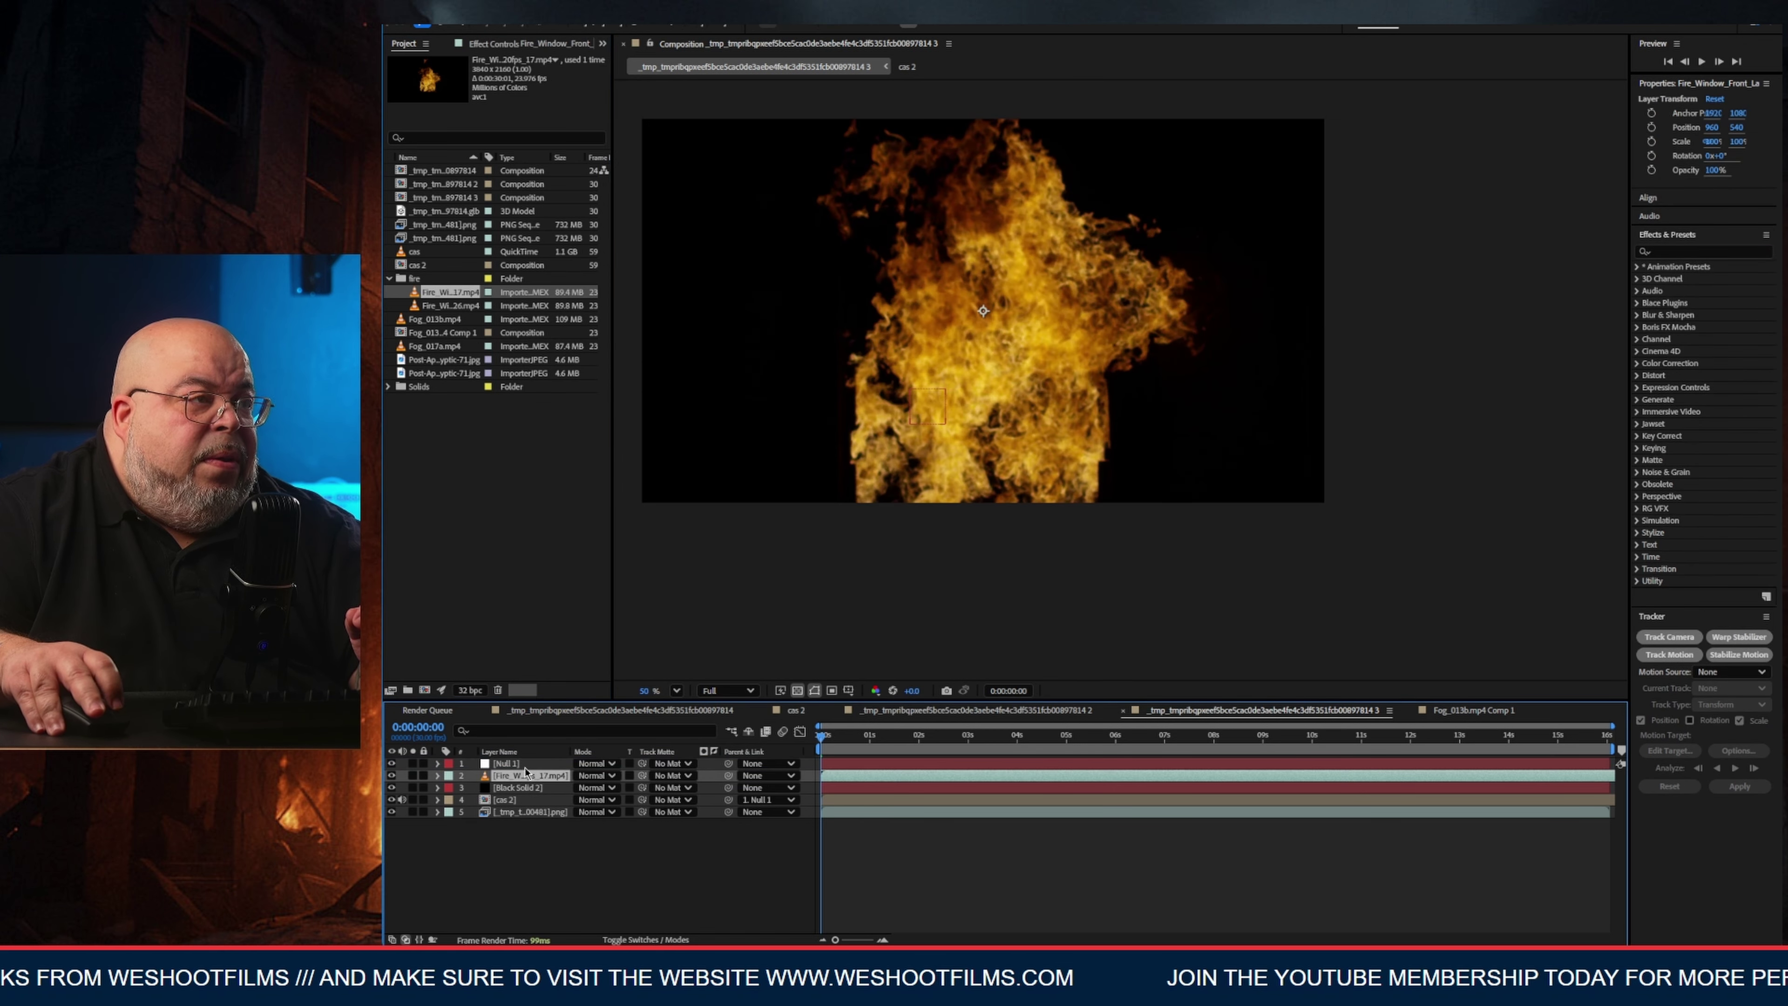
{"action": "scroll", "coordinate": [1011, 373], "scroll_direction": "down", "scroll_amount": 1}
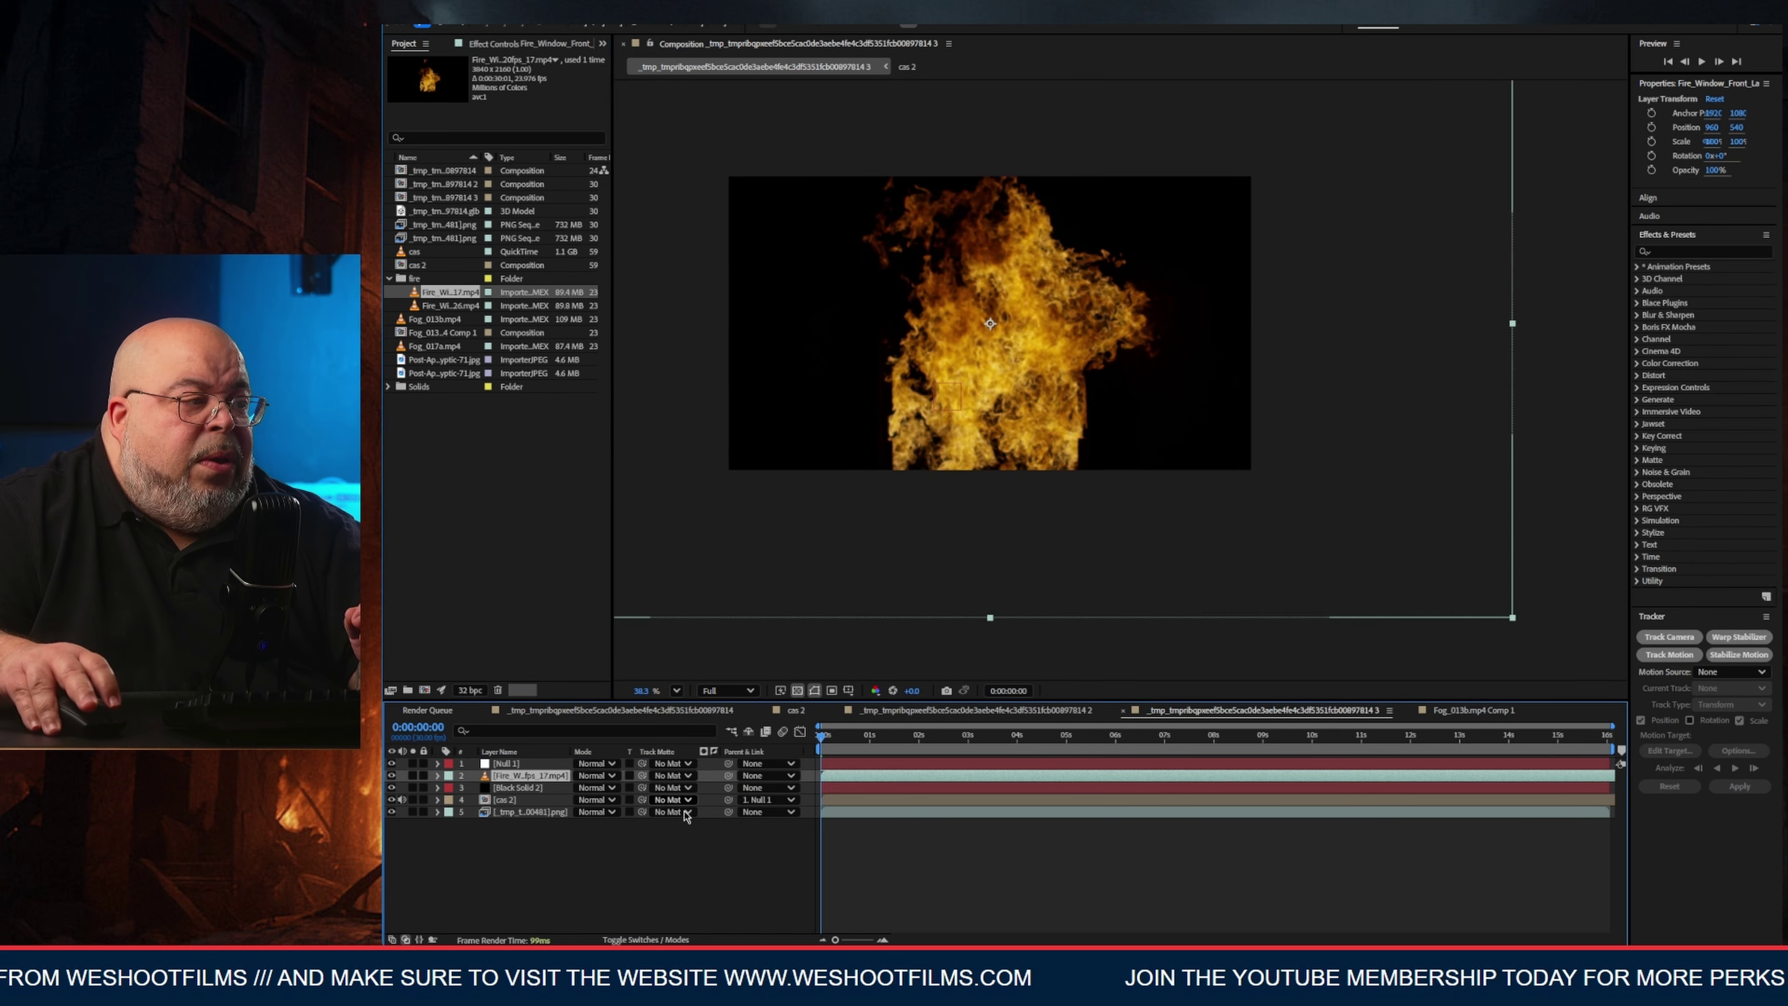
Toggle the timeline columns between layer switches and blending modes, ending with the modes shown.
{"action": "left_click", "coordinate": [657, 939]}
{"action": "left_click", "coordinate": [658, 939]}
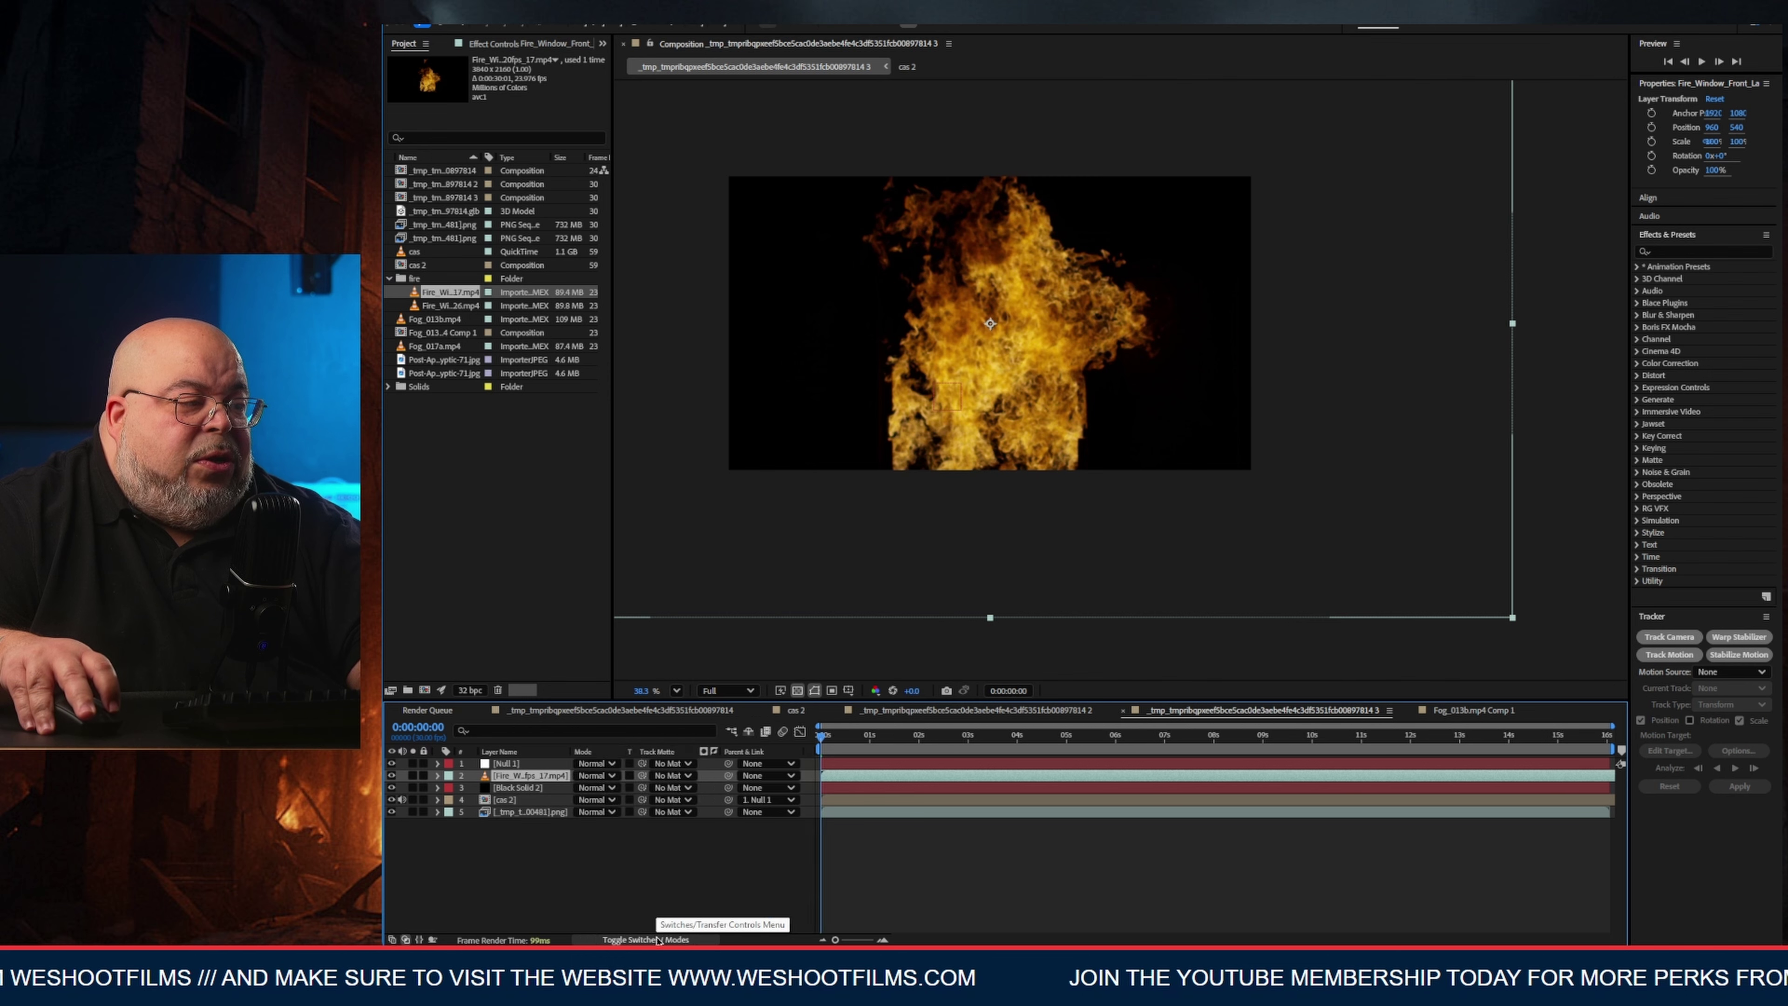
{"action": "left_click", "coordinate": [657, 940]}
{"action": "left_click", "coordinate": [657, 940]}
{"action": "left_click", "coordinate": [658, 940]}
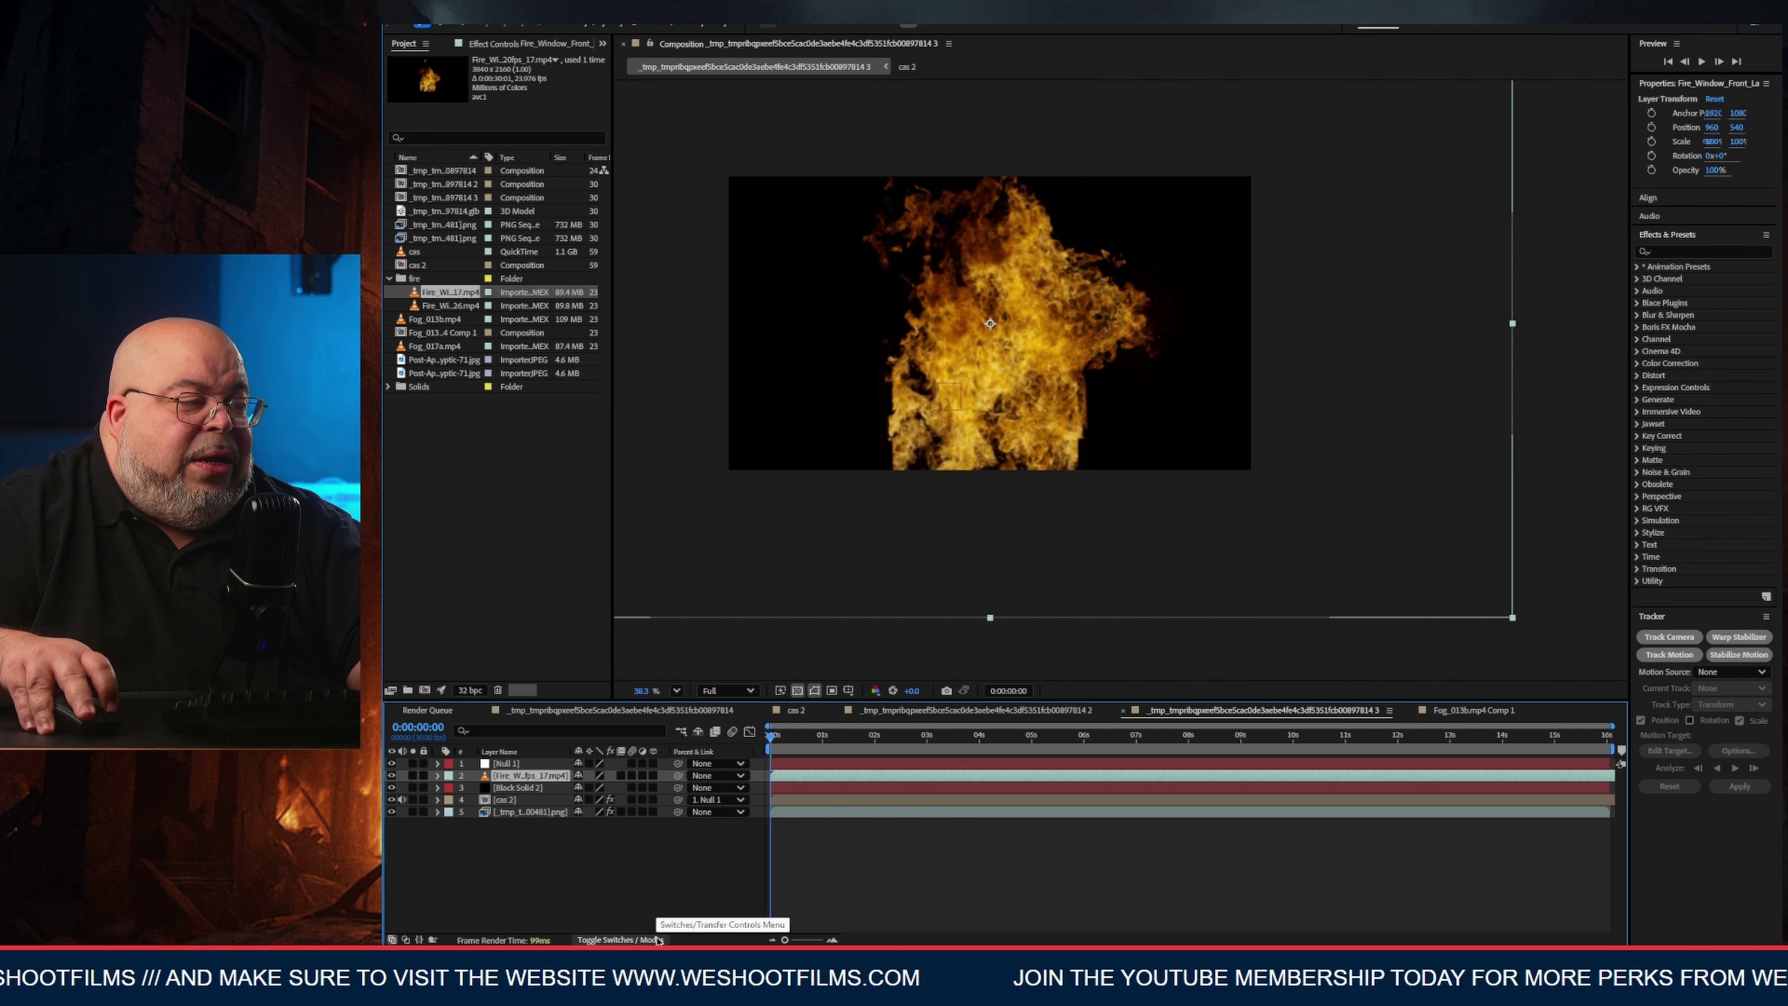
{"action": "left_click", "coordinate": [657, 940]}
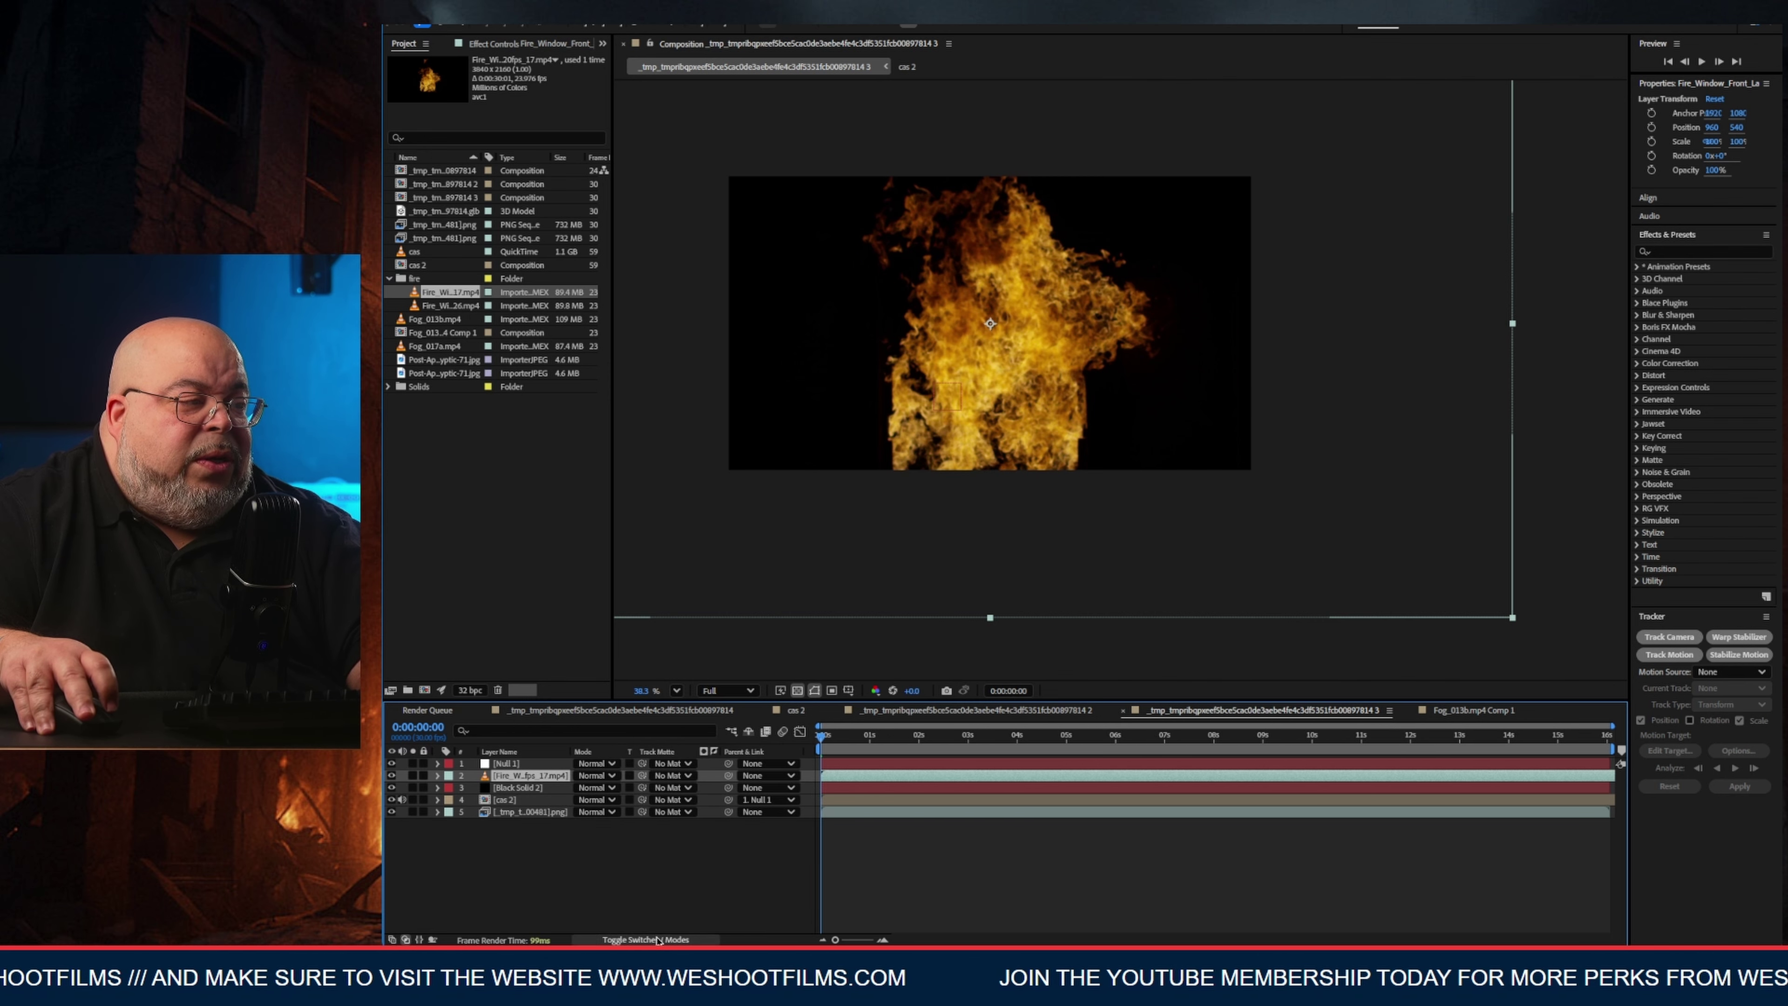
{"action": "left_click", "coordinate": [603, 765]}
{"action": "left_click", "coordinate": [627, 326]}
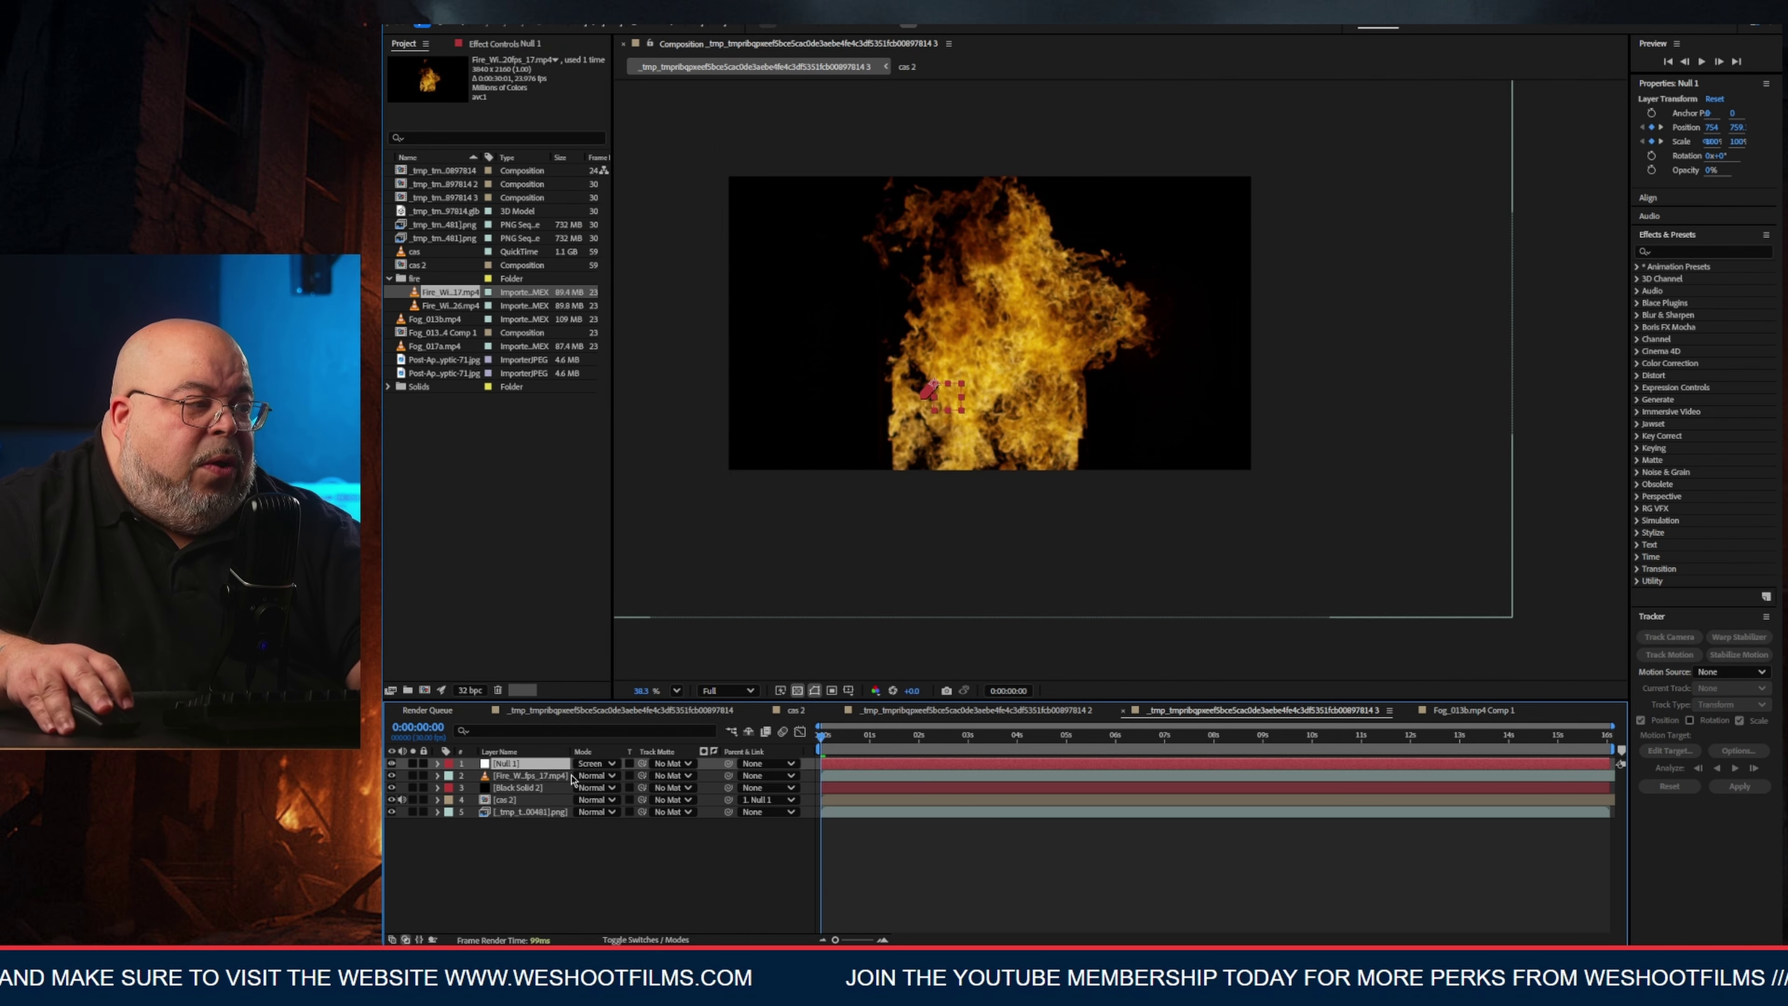
{"action": "key", "text": "ctrl+z"}
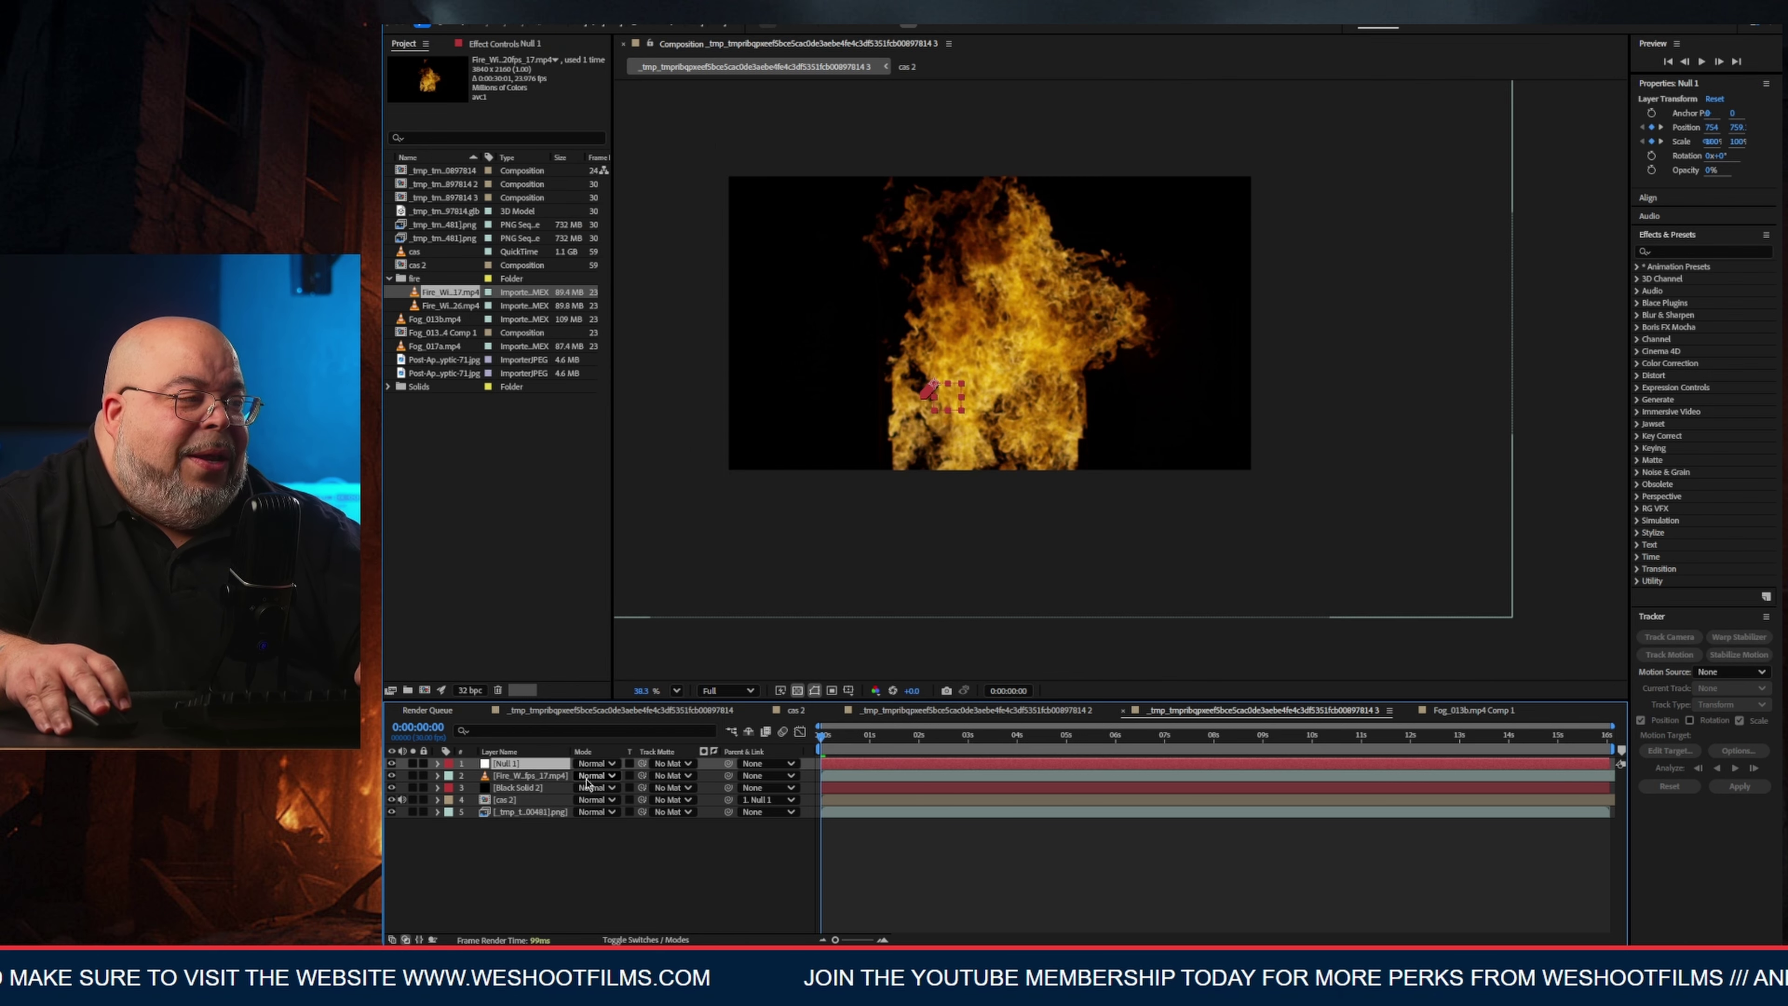
Set the fire layer's blending mode to Screen.
{"action": "left_click", "coordinate": [527, 777]}
{"action": "left_click", "coordinate": [611, 775]}
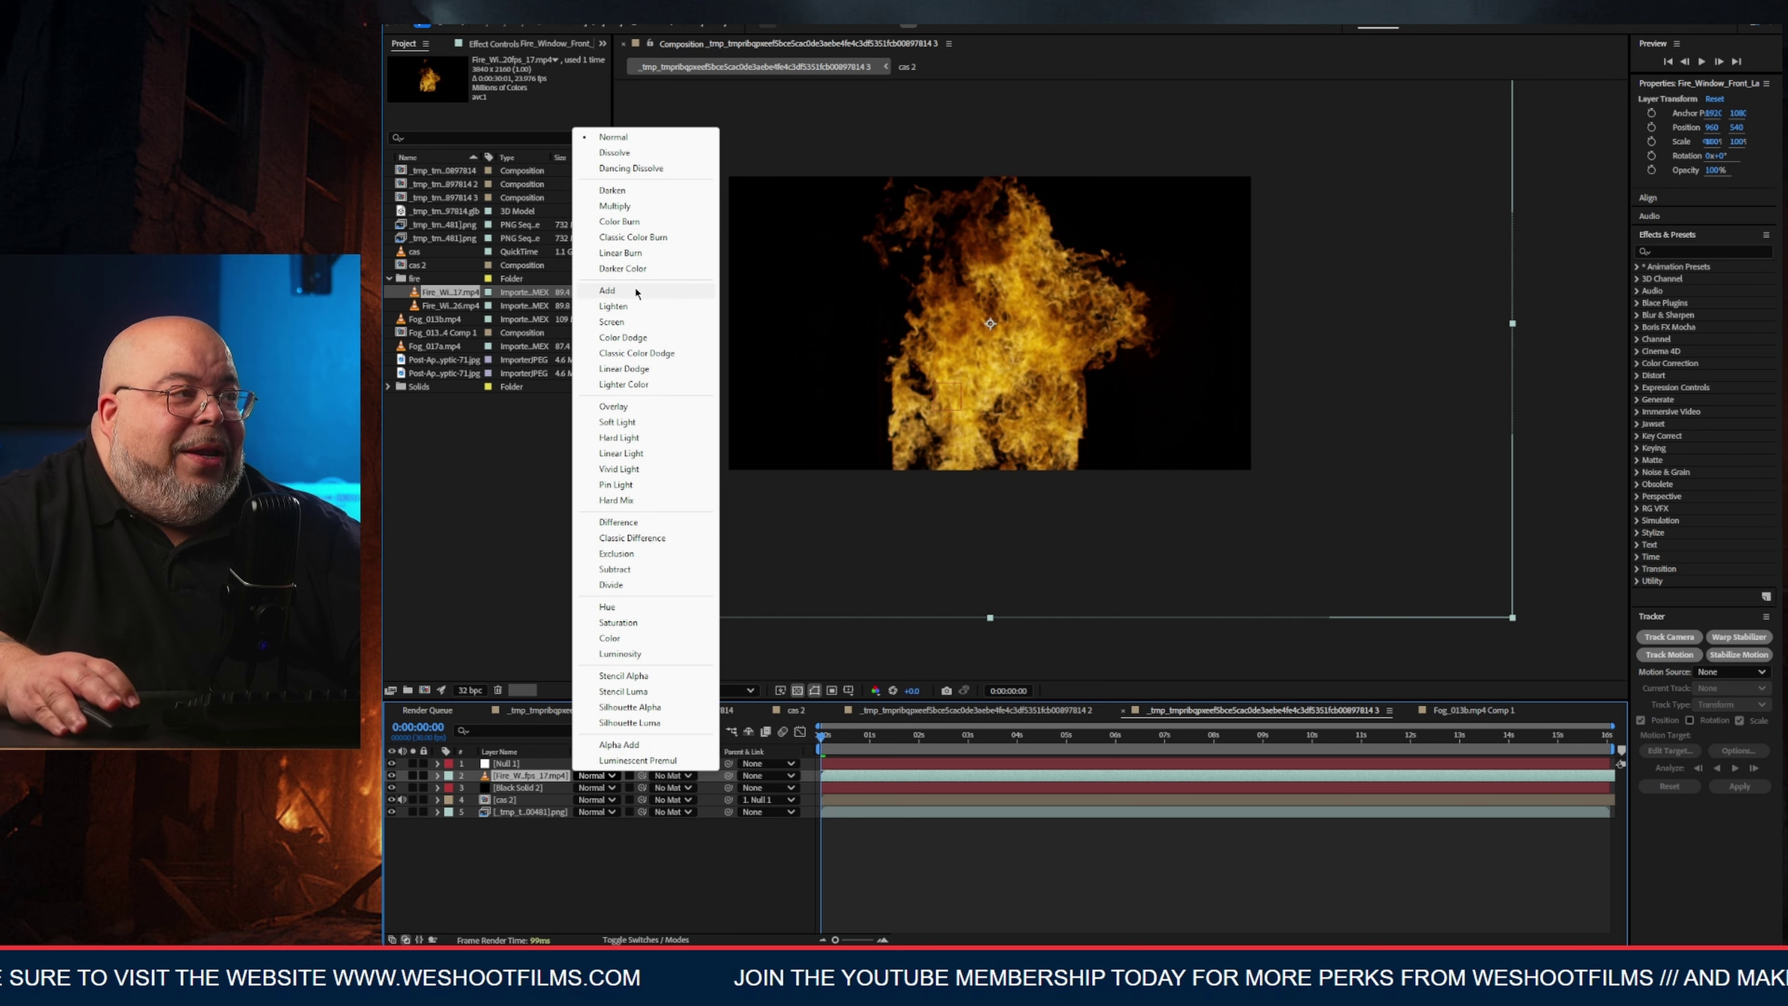
{"action": "left_click", "coordinate": [634, 323]}
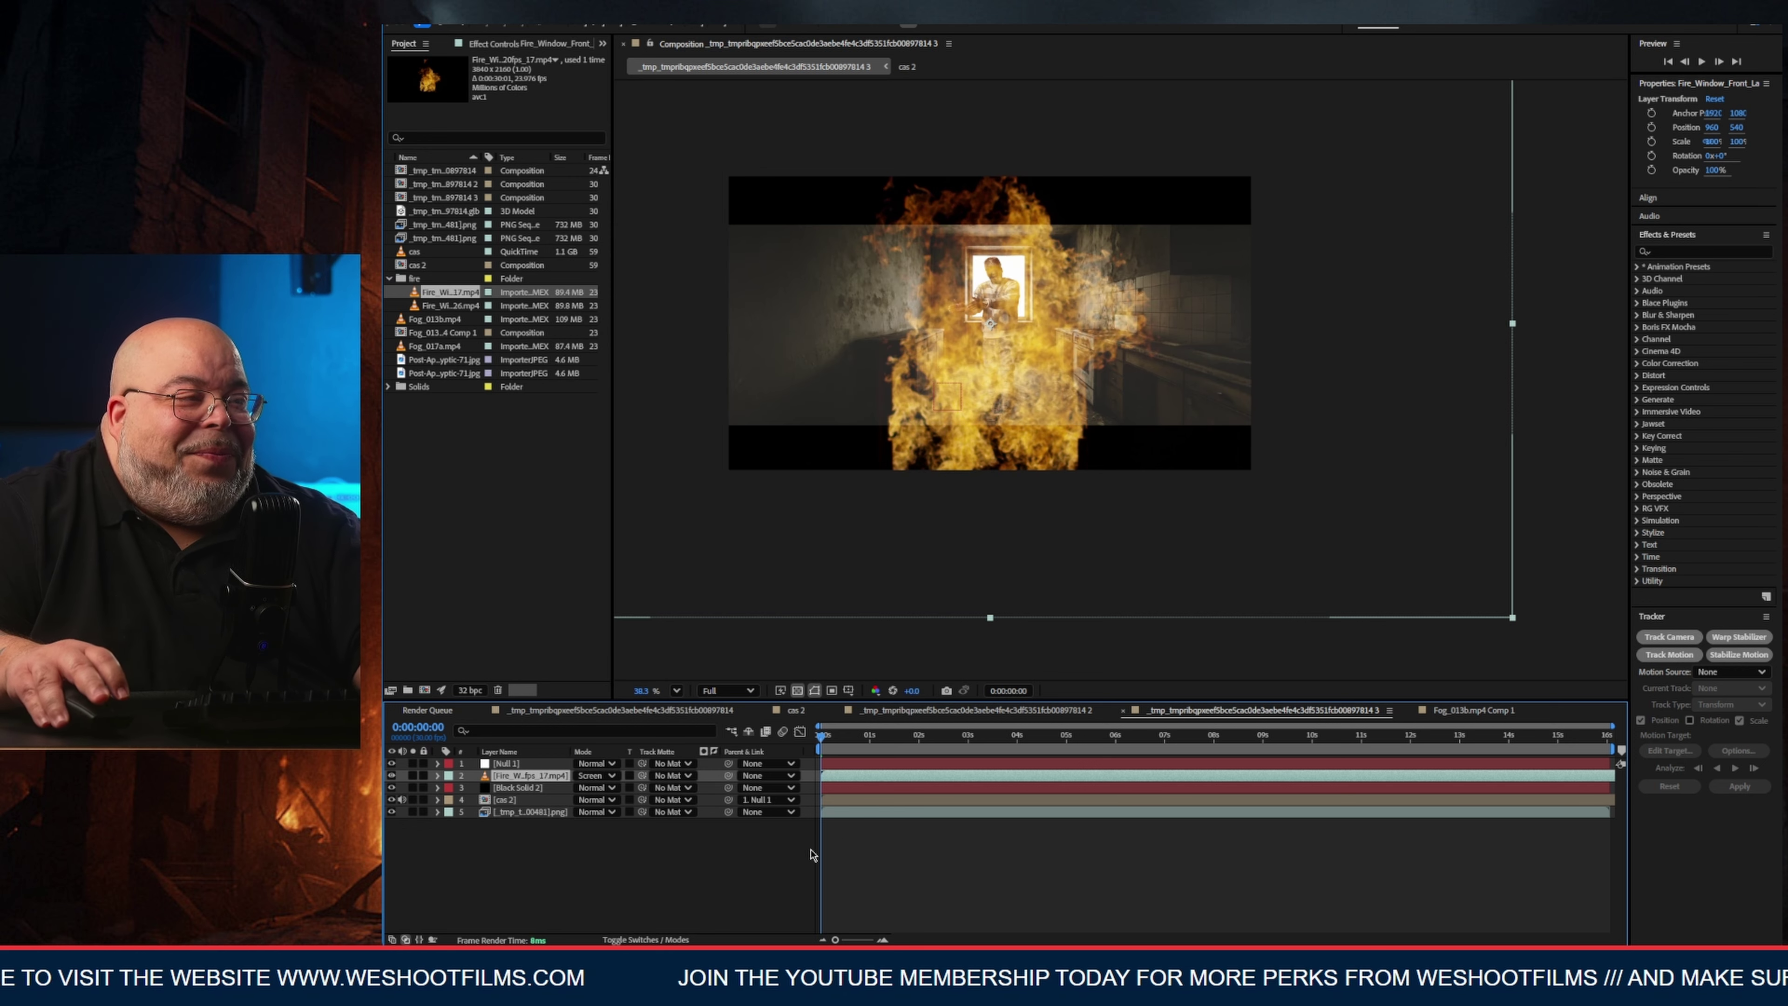
Scale the fire layer to 34% and move it over the window area, to about position 996, 484.
{"action": "key", "text": "s"}
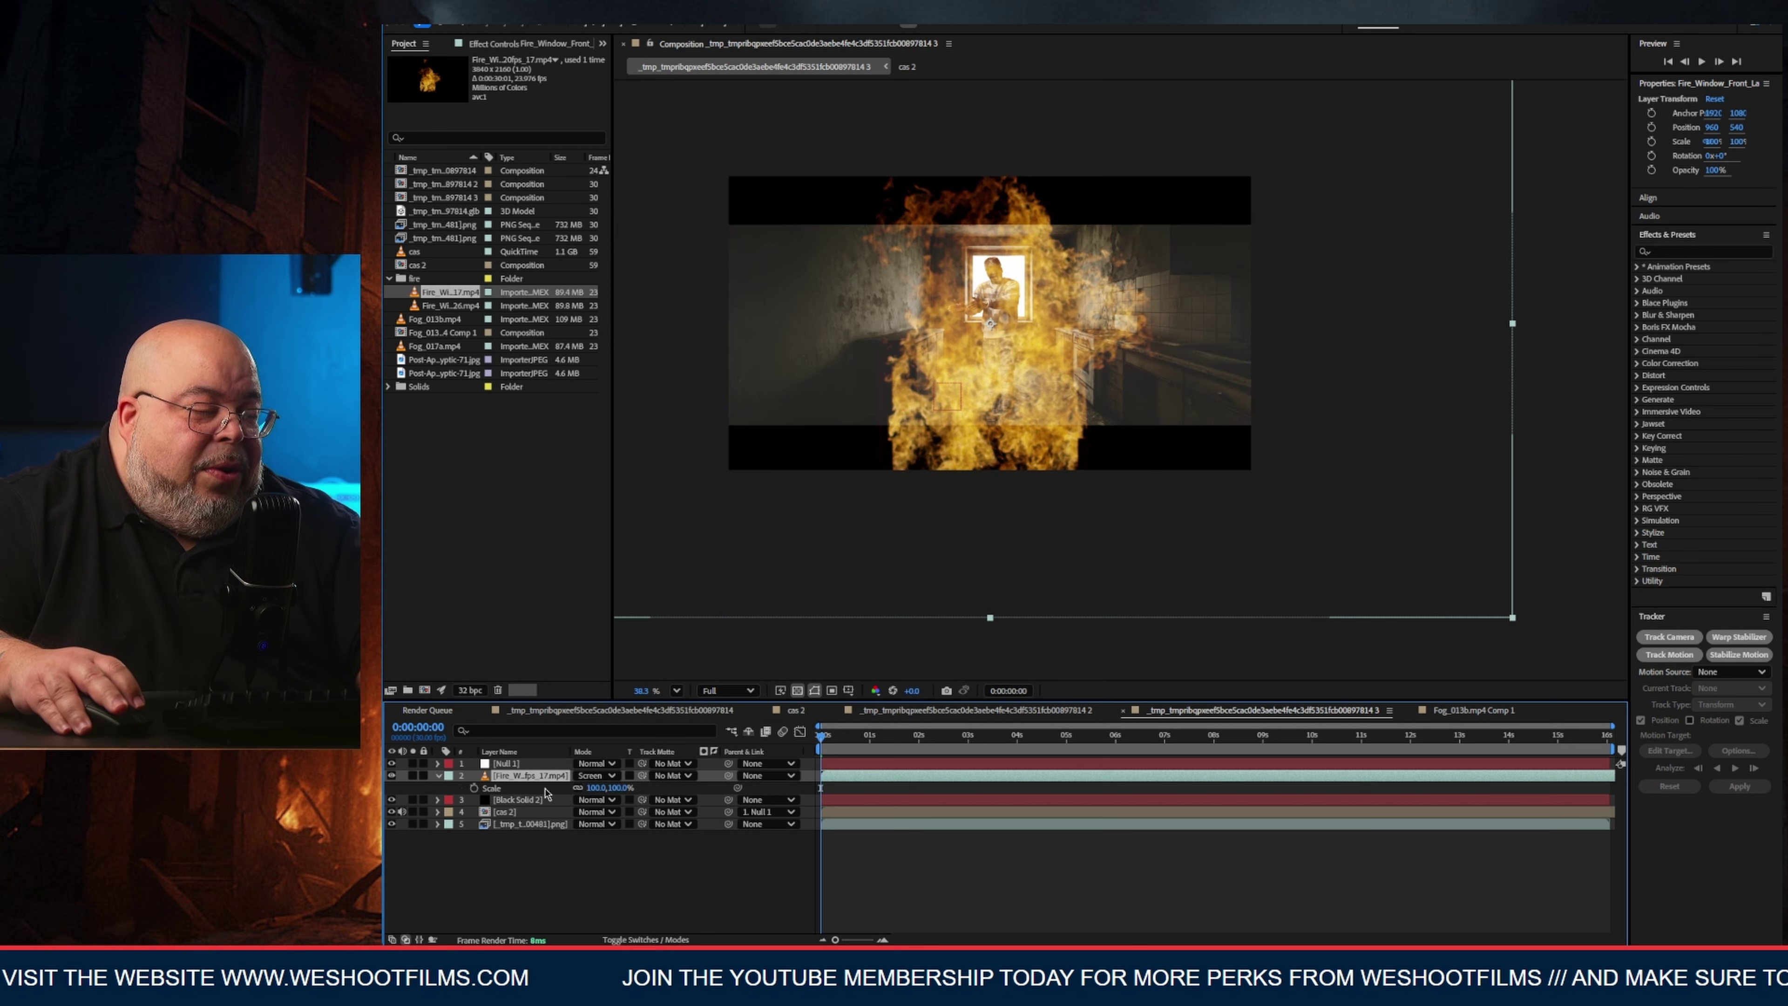
{"action": "left_click_drag", "start_coordinate": [622, 790], "coordinate": [587, 800]}
{"action": "scroll", "coordinate": [907, 604], "scroll_direction": "up", "scroll_amount": 1}
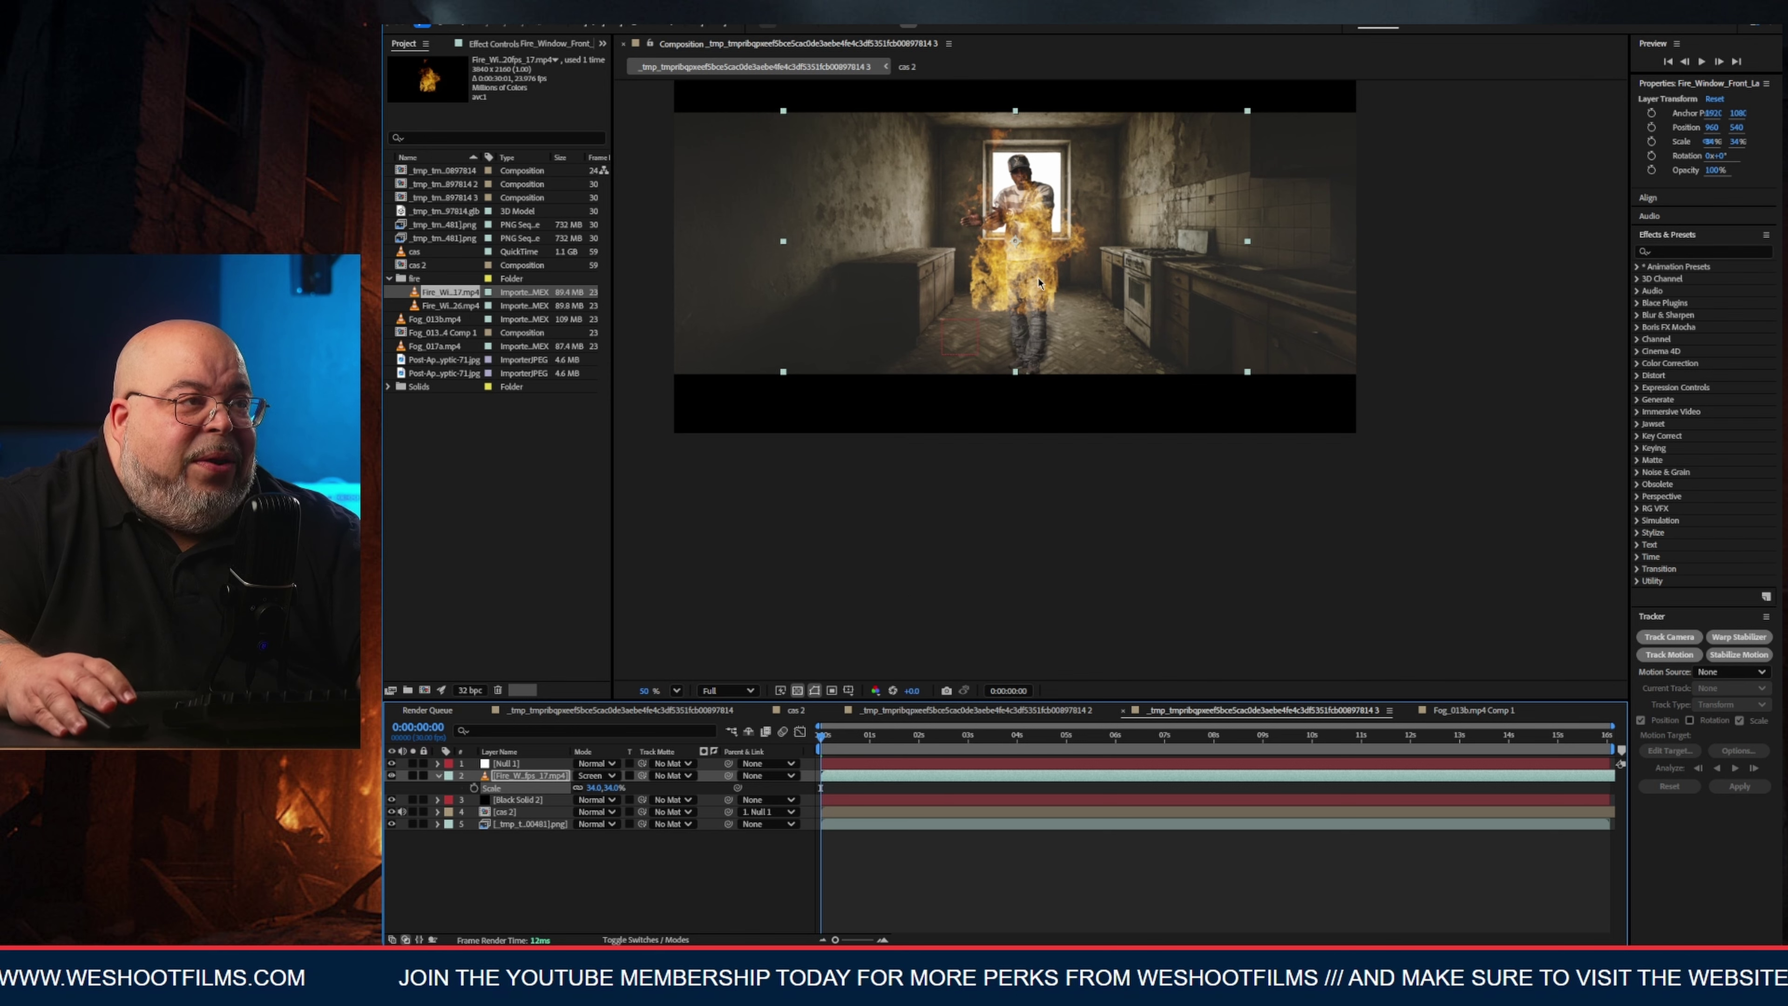
{"action": "left_click_drag", "start_coordinate": [1039, 282], "coordinate": [1038, 239]}
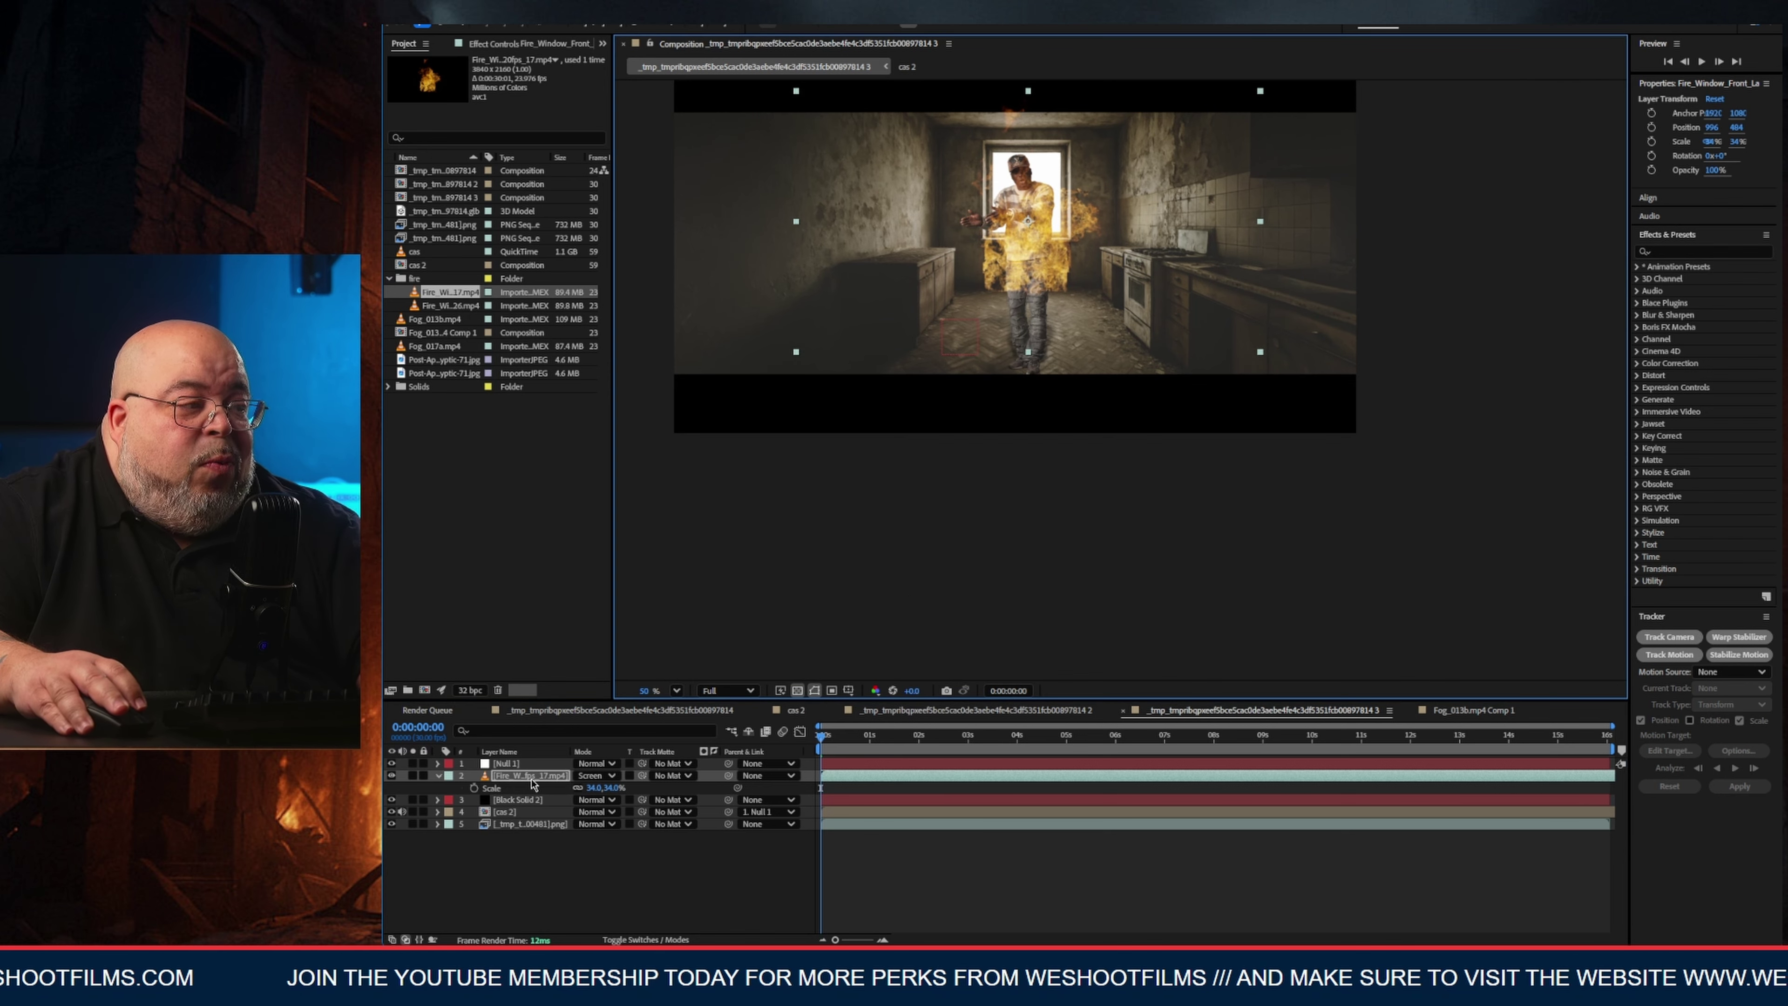
Place the fire layer directly beneath cas 2 and parent it to Null 1, scrubbing to check the tracking.
{"action": "left_click_drag", "start_coordinate": [524, 823], "coordinate": [519, 829]}
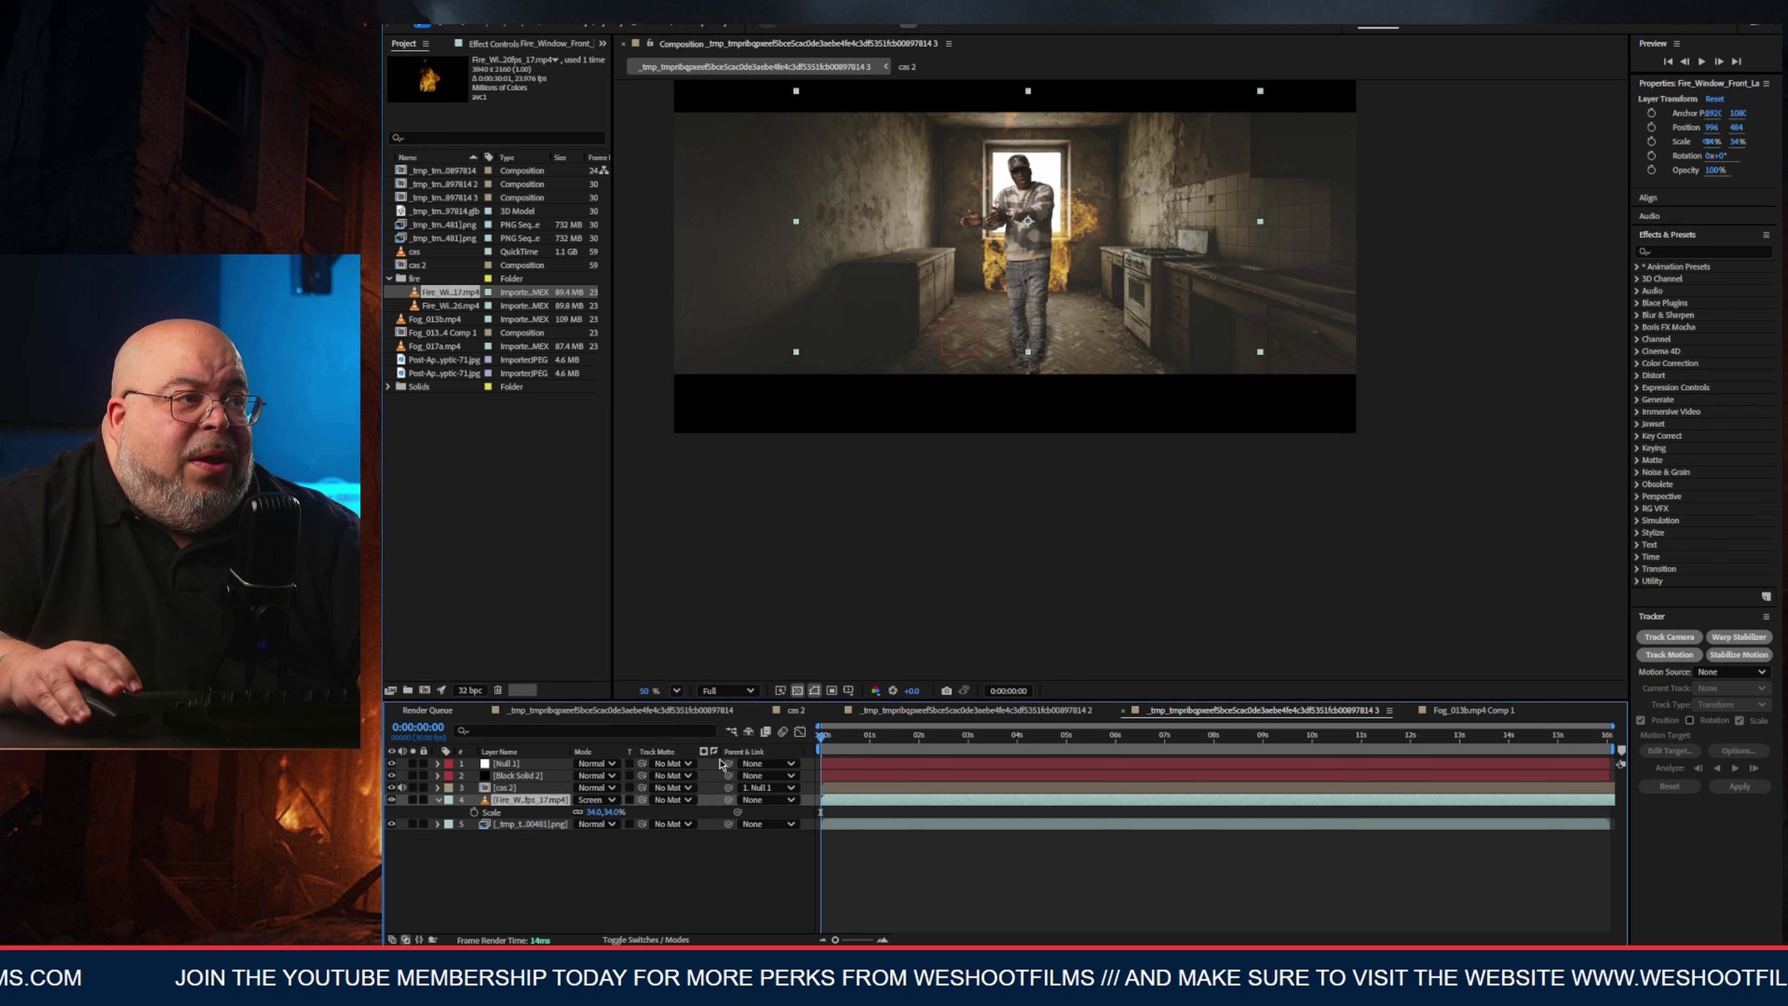
{"action": "mouse_move", "coordinate": [857, 736]}
{"action": "left_mouse_down"}
{"action": "mouse_move", "coordinate": [1416, 743]}
{"action": "mouse_move", "coordinate": [812, 767]}
{"action": "left_mouse_up"}
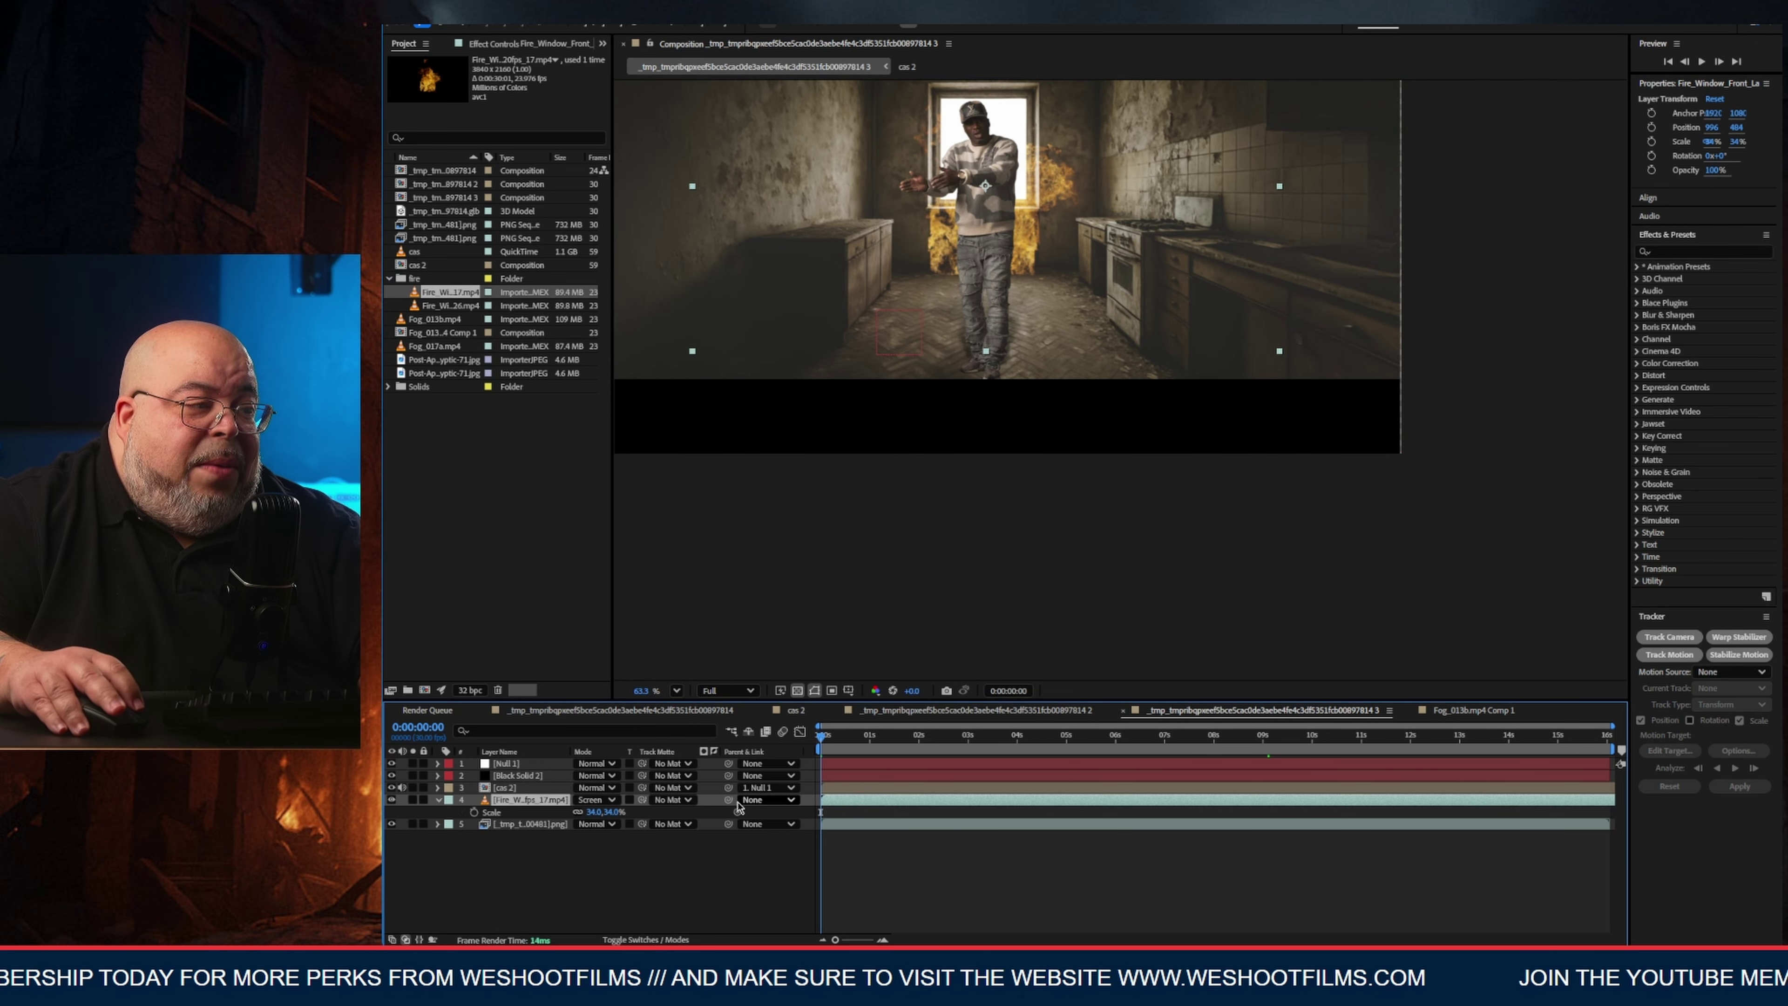
{"action": "left_click_drag", "start_coordinate": [729, 801], "coordinate": [500, 768]}
{"action": "left_click_drag", "start_coordinate": [865, 748], "coordinate": [794, 729]}
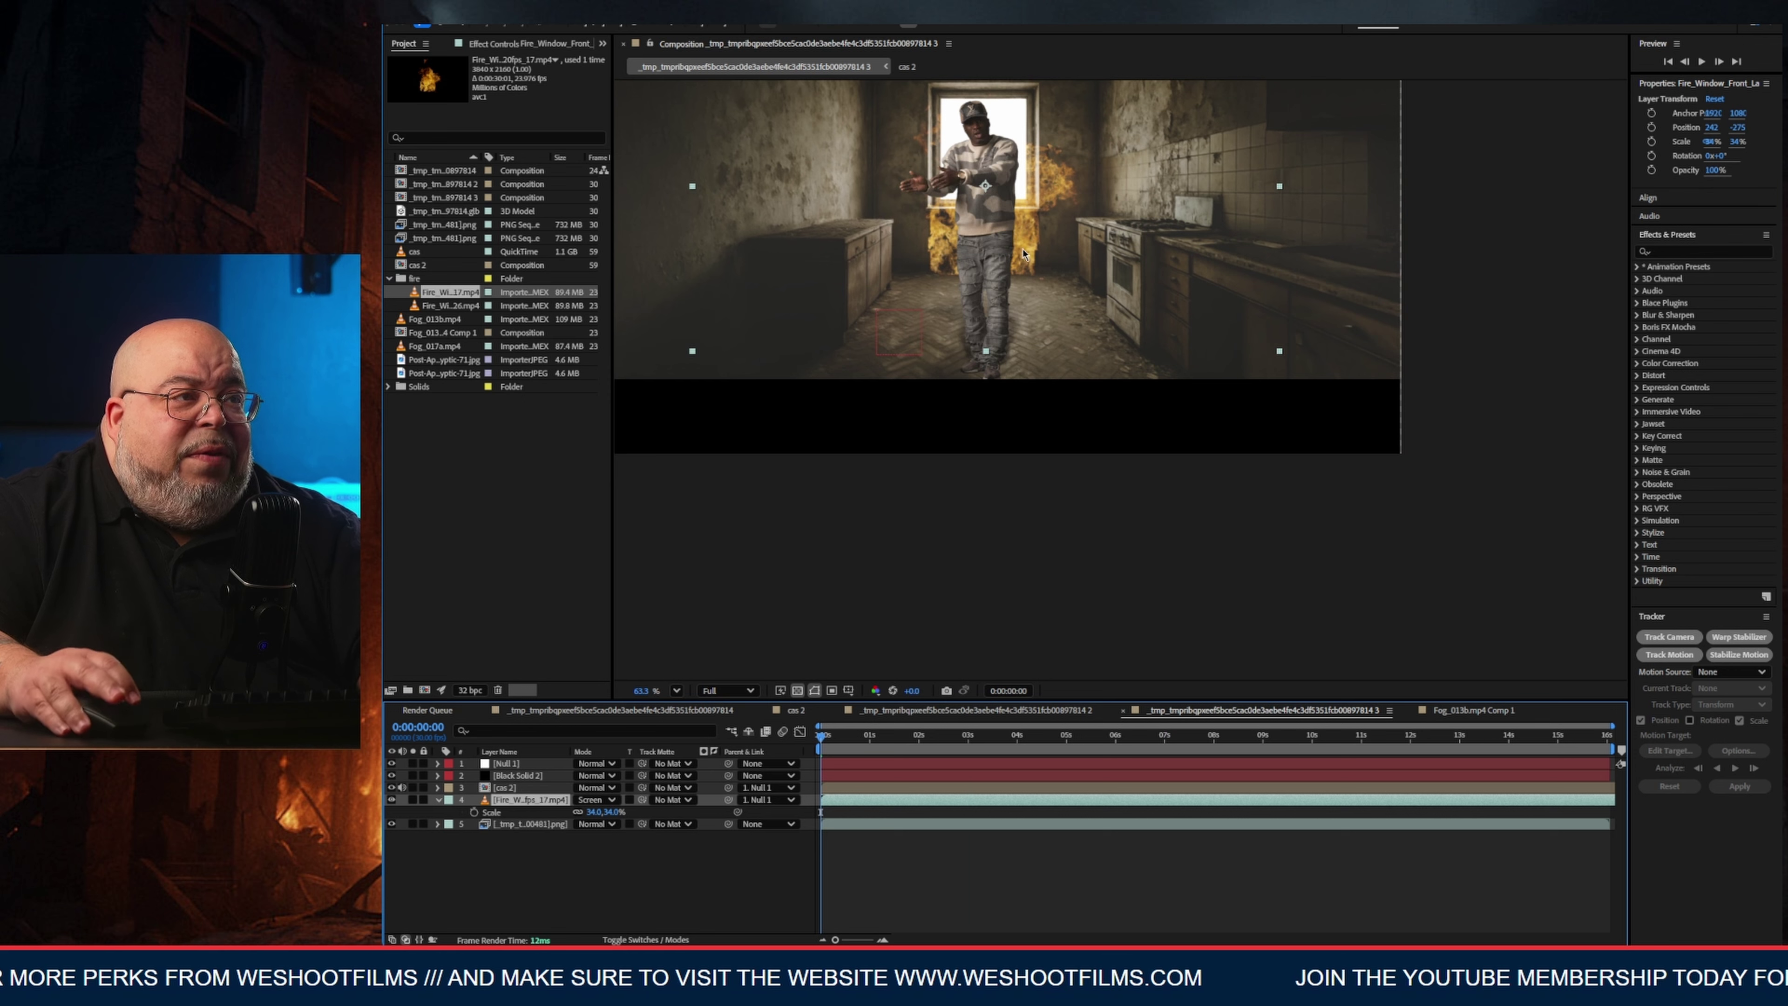
Try the fire in front of the stove, scrub the opening frames, and return it behind the performer at the window.
{"action": "left_click_drag", "start_coordinate": [1024, 254], "coordinate": [1150, 318]}
{"action": "left_click_drag", "start_coordinate": [1143, 320], "coordinate": [1141, 317]}
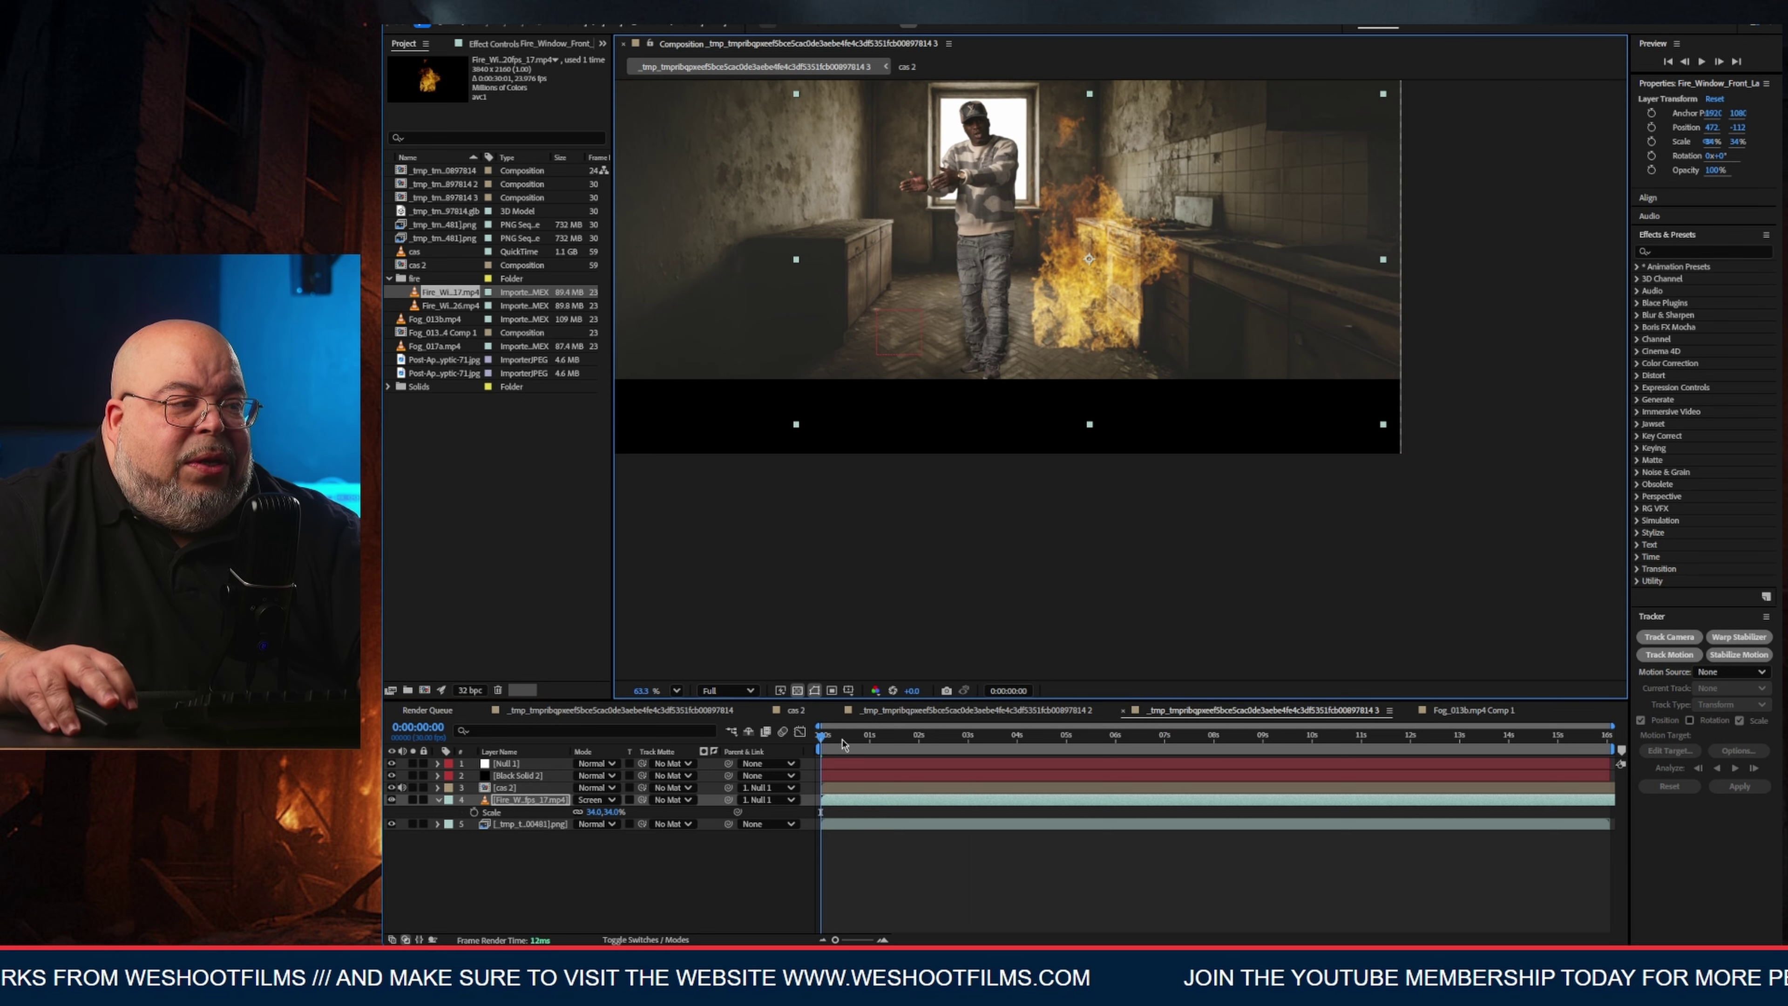
{"action": "left_click_drag", "start_coordinate": [844, 744], "coordinate": [804, 712]}
{"action": "left_click_drag", "start_coordinate": [1116, 304], "coordinate": [1007, 225]}
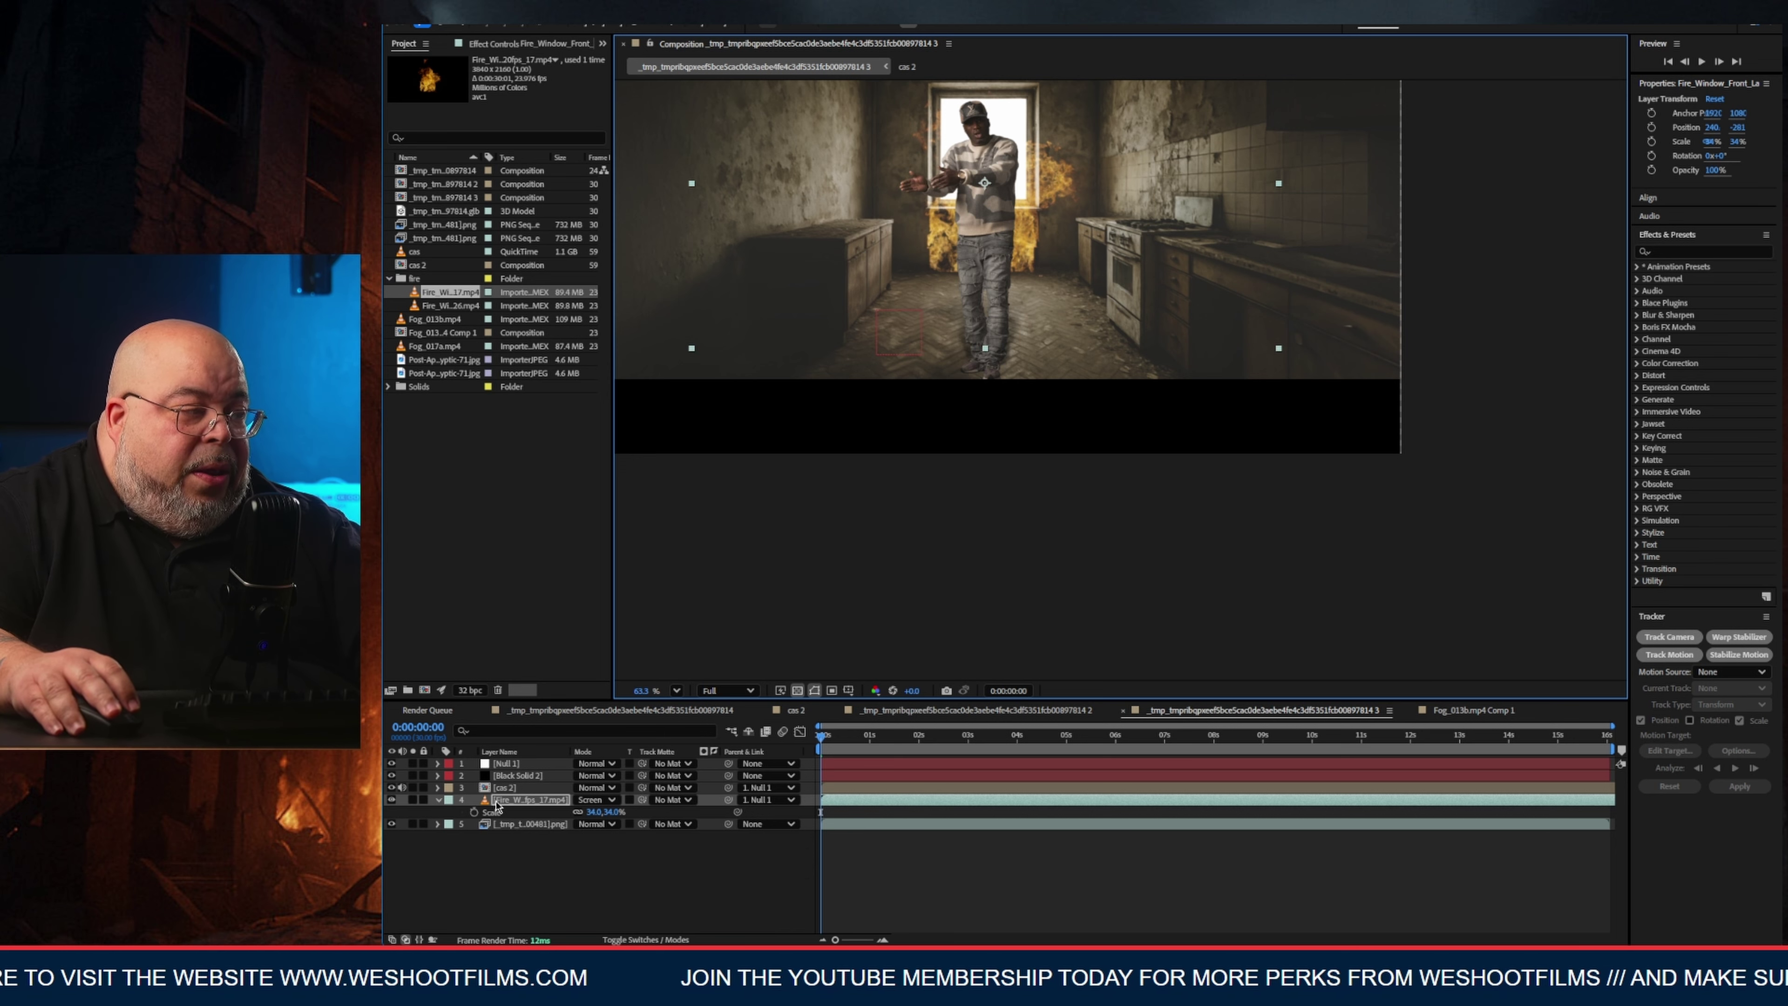
Draw a rectangular mask on the fire layer over the floor just below the window wall and invert it.
{"action": "scroll", "coordinate": [960, 283], "scroll_direction": "up", "scroll_amount": 4}
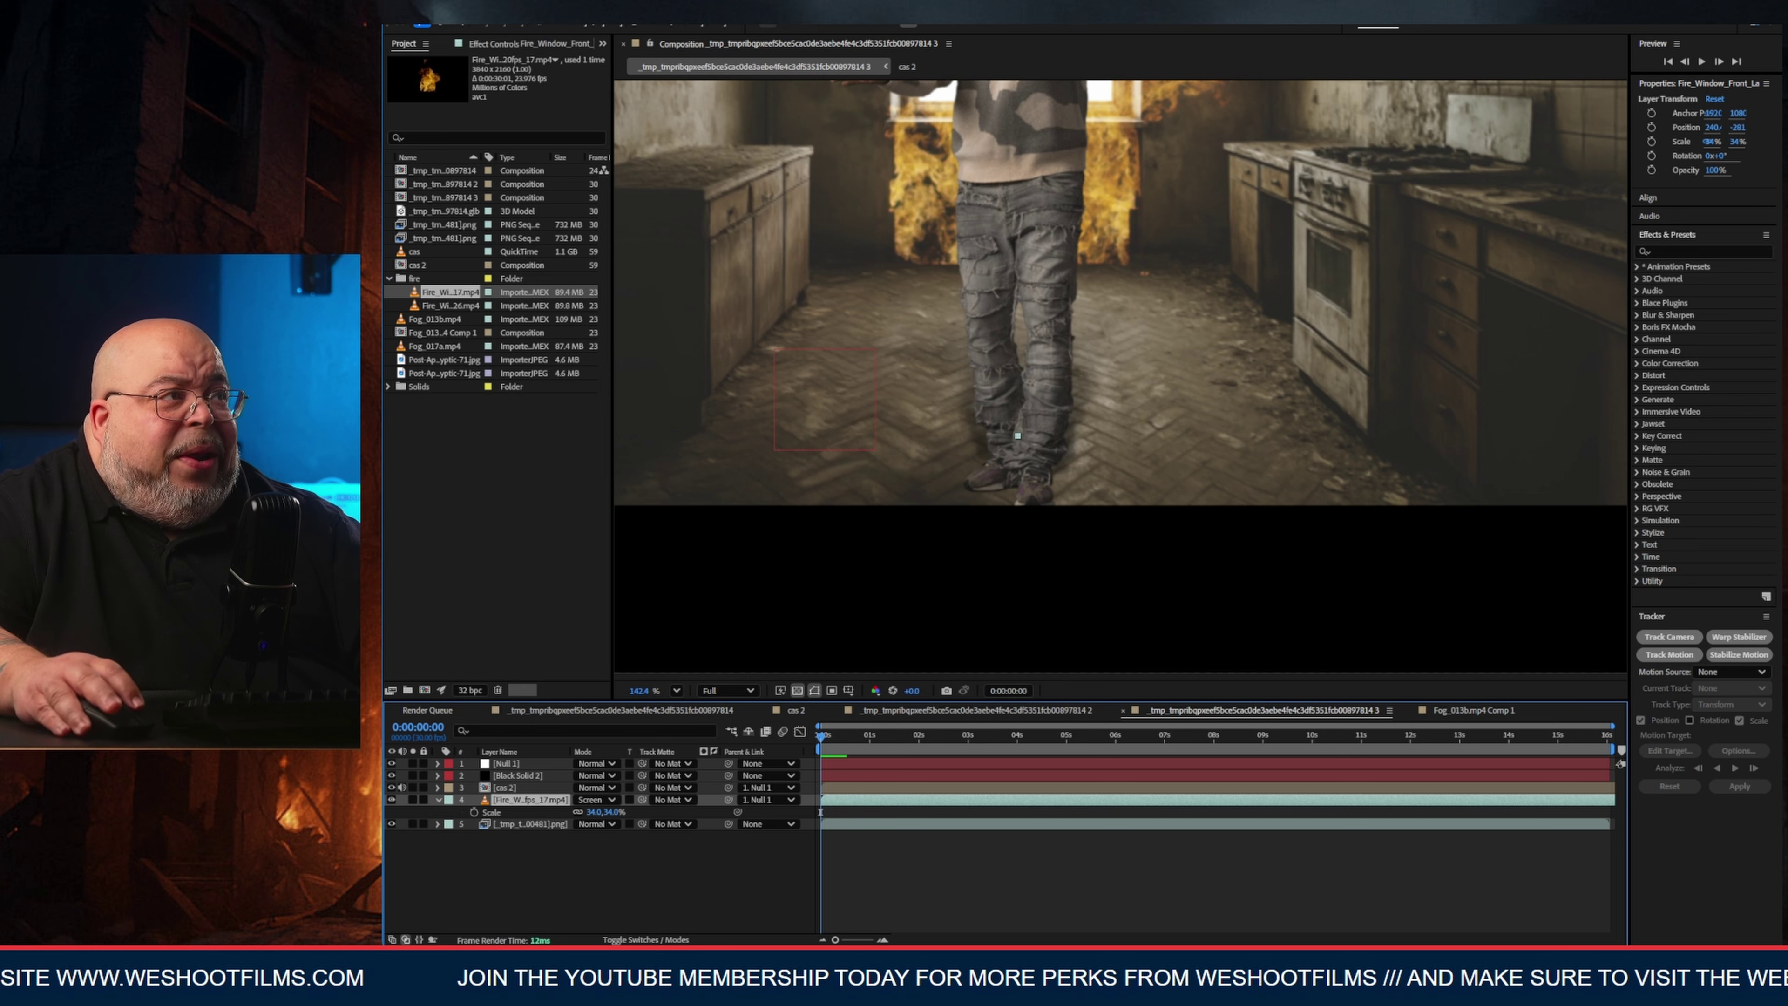
{"action": "left_click_drag", "start_coordinate": [874, 250], "coordinate": [1176, 326]}
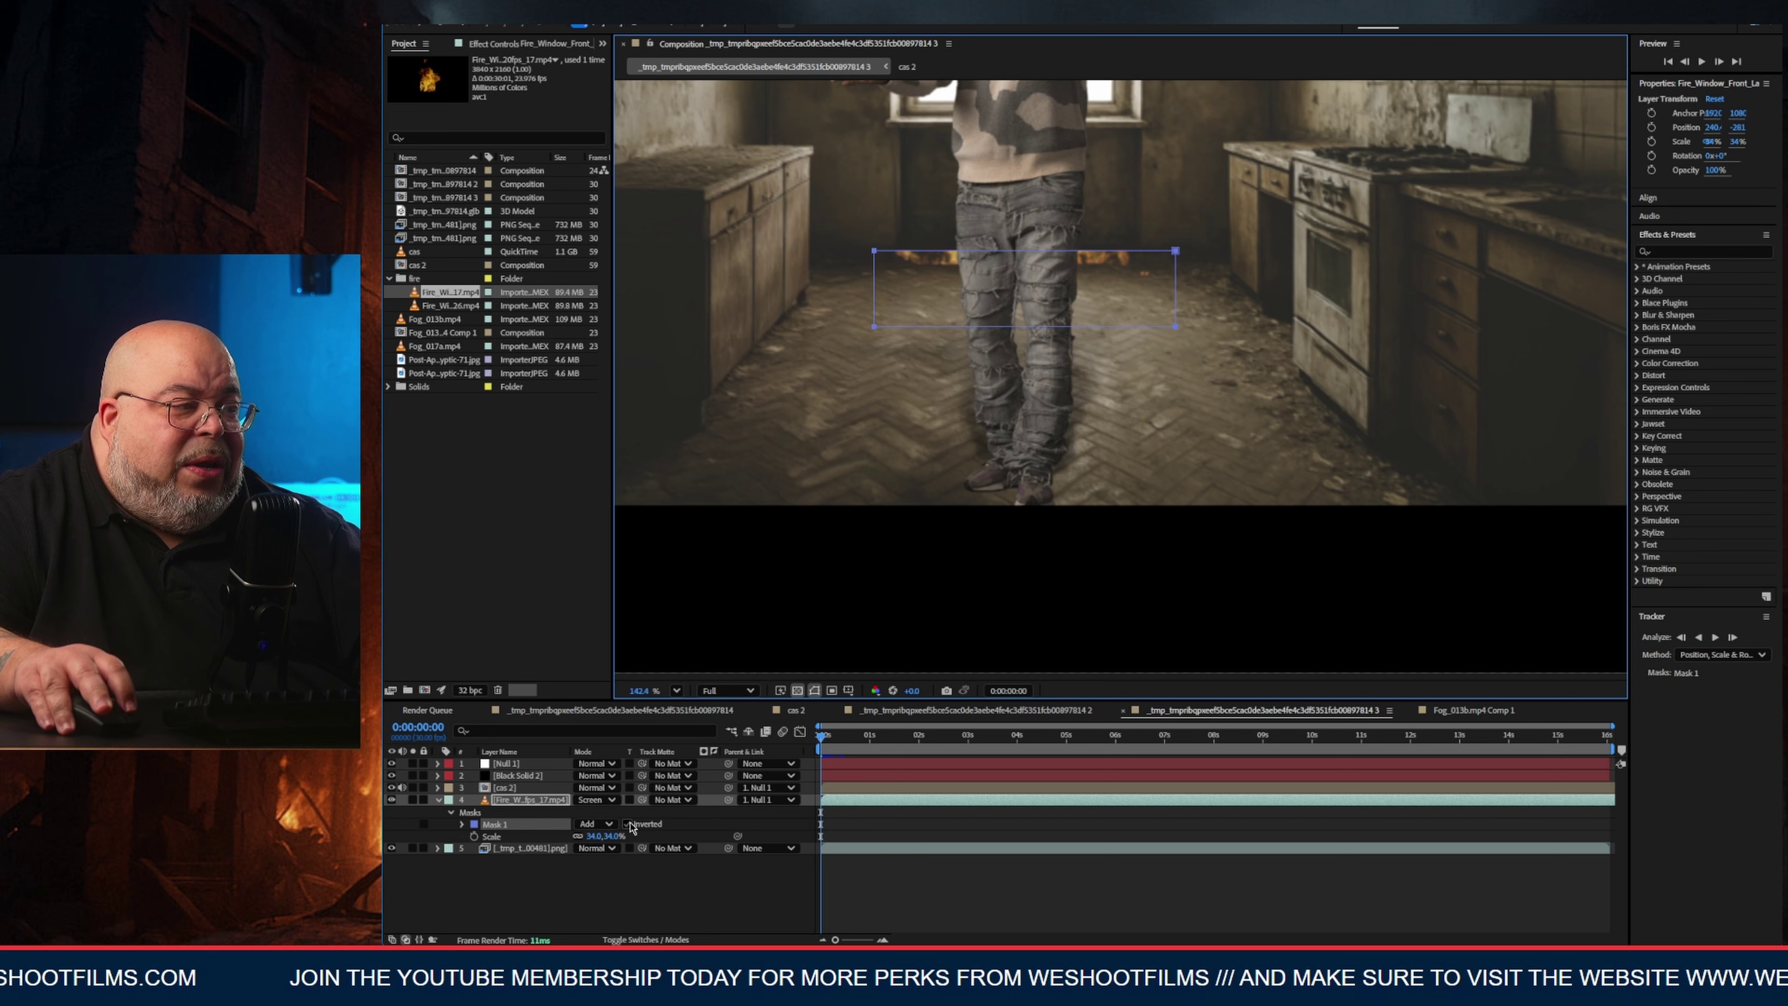
{"action": "left_click", "coordinate": [628, 825]}
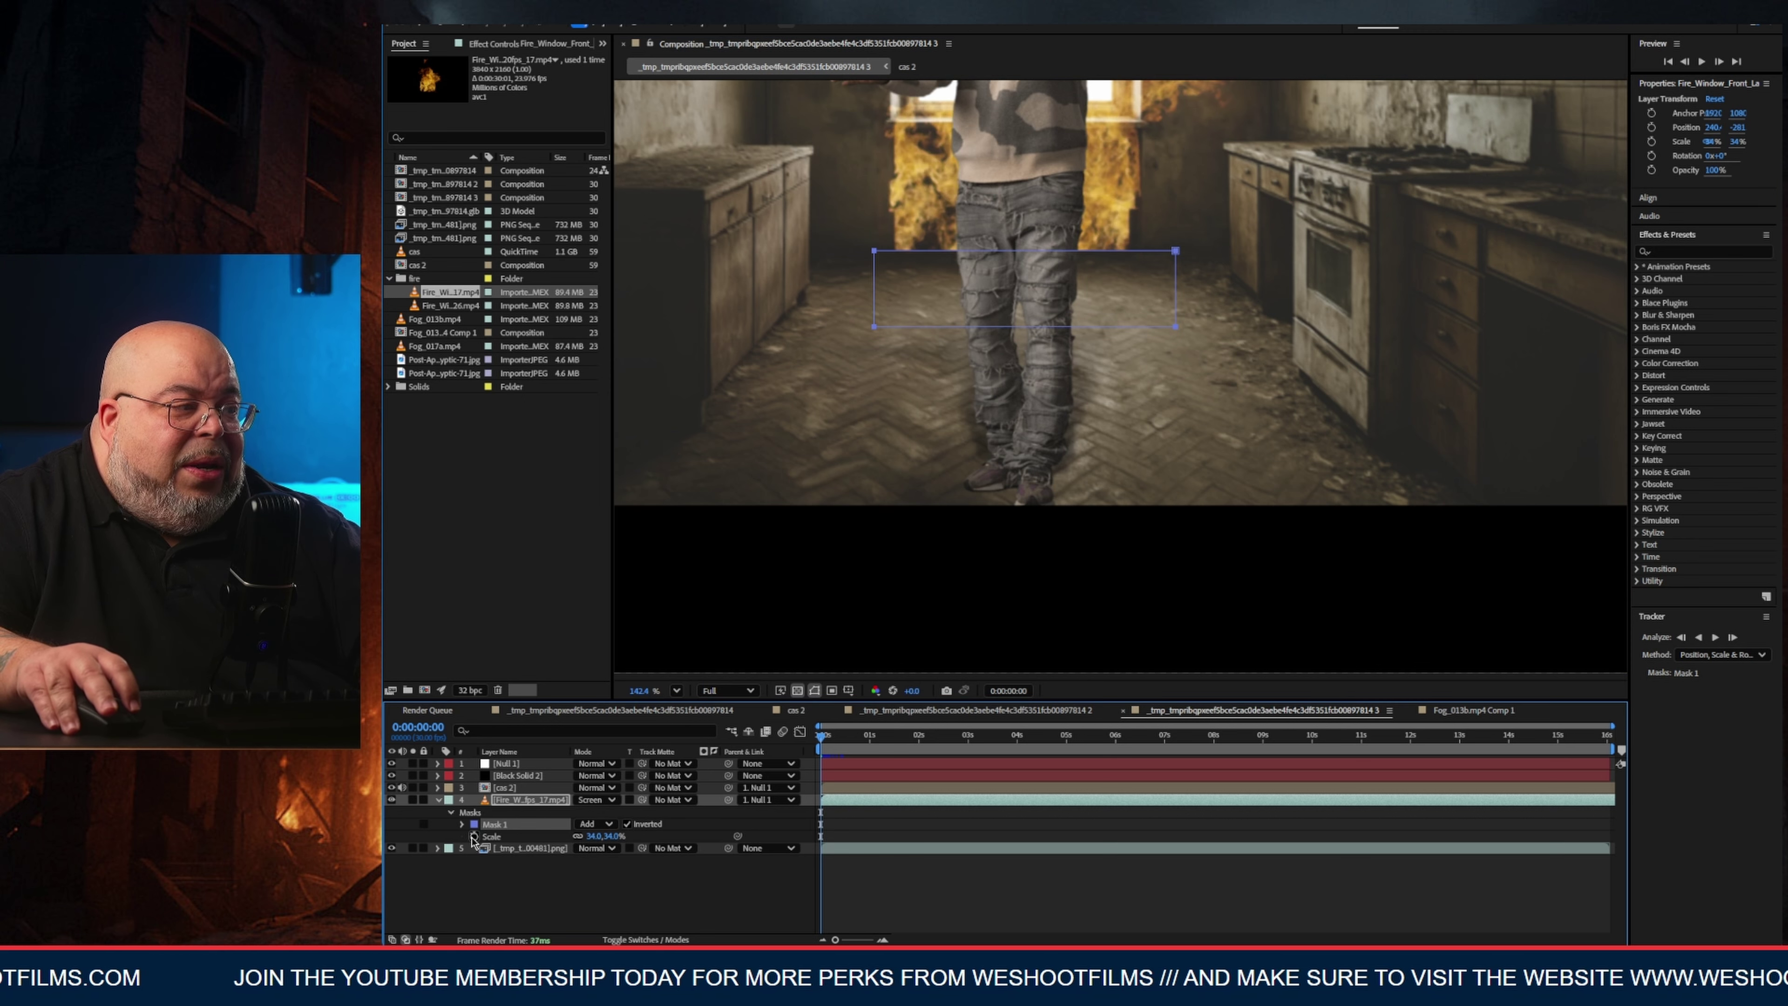
Set the fire mask's feather to 80 pixels, collapse the layer's properties and scrub through the shot to check it.
{"action": "left_click", "coordinate": [463, 825]}
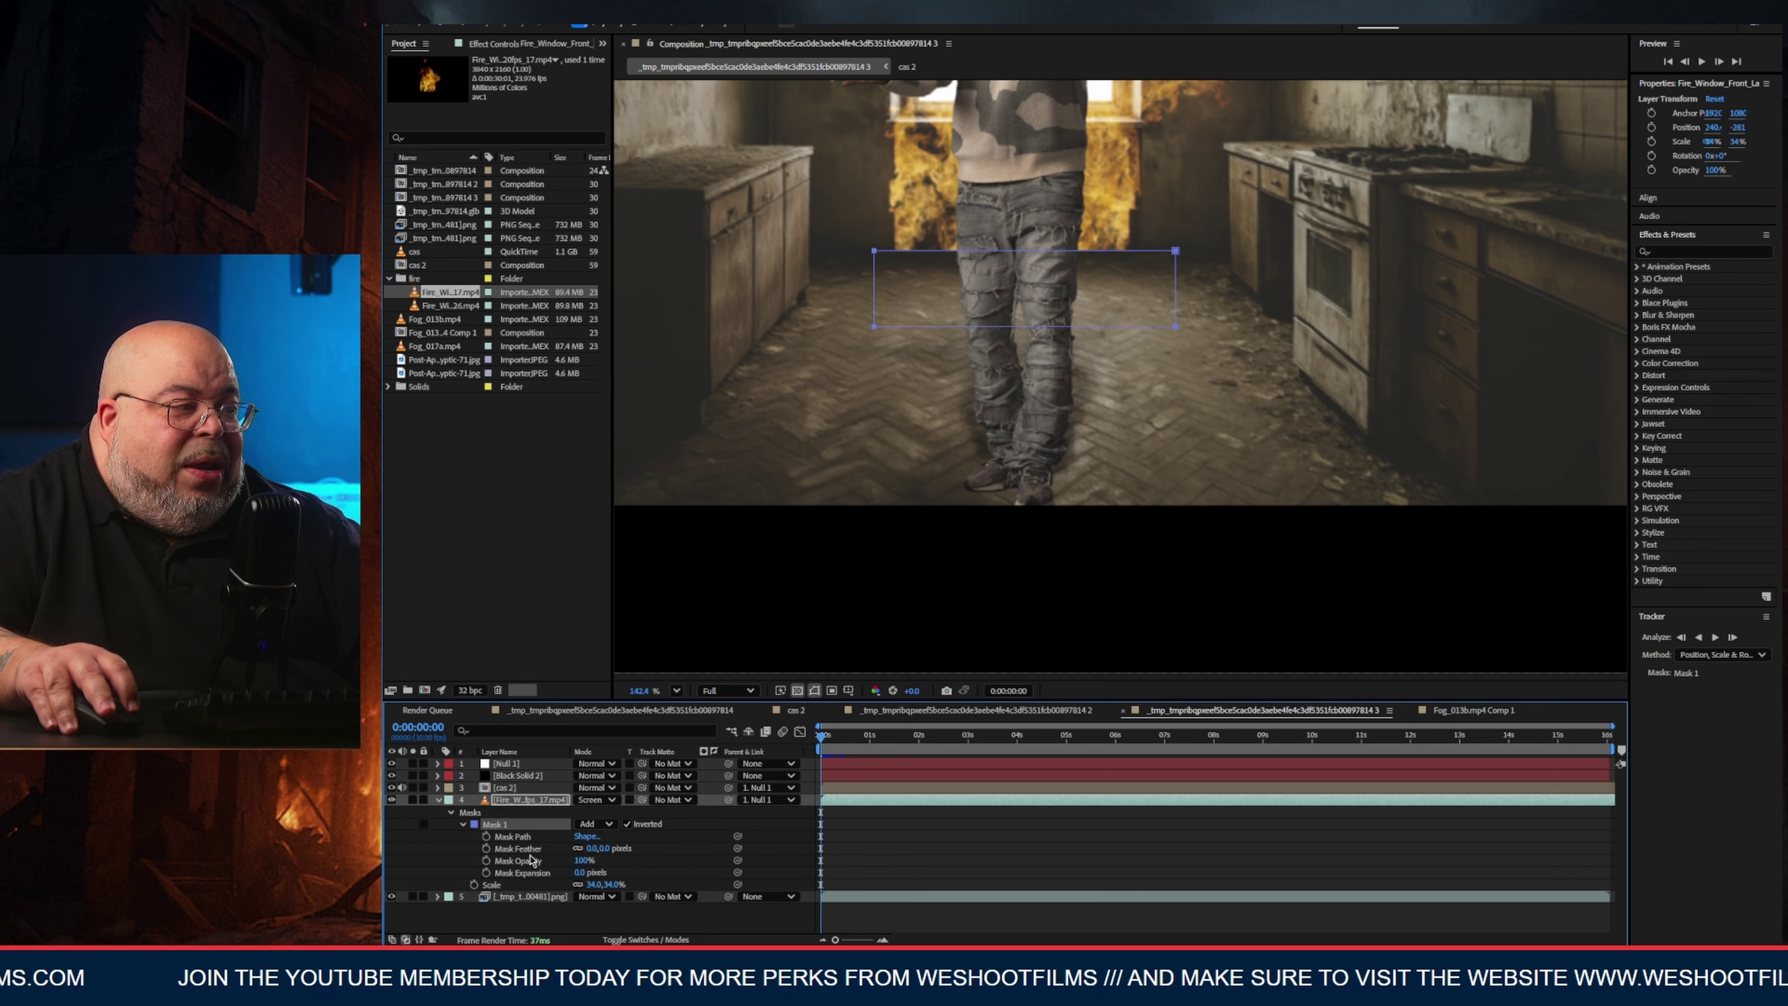
{"action": "left_click_drag", "start_coordinate": [604, 848], "coordinate": [695, 835]}
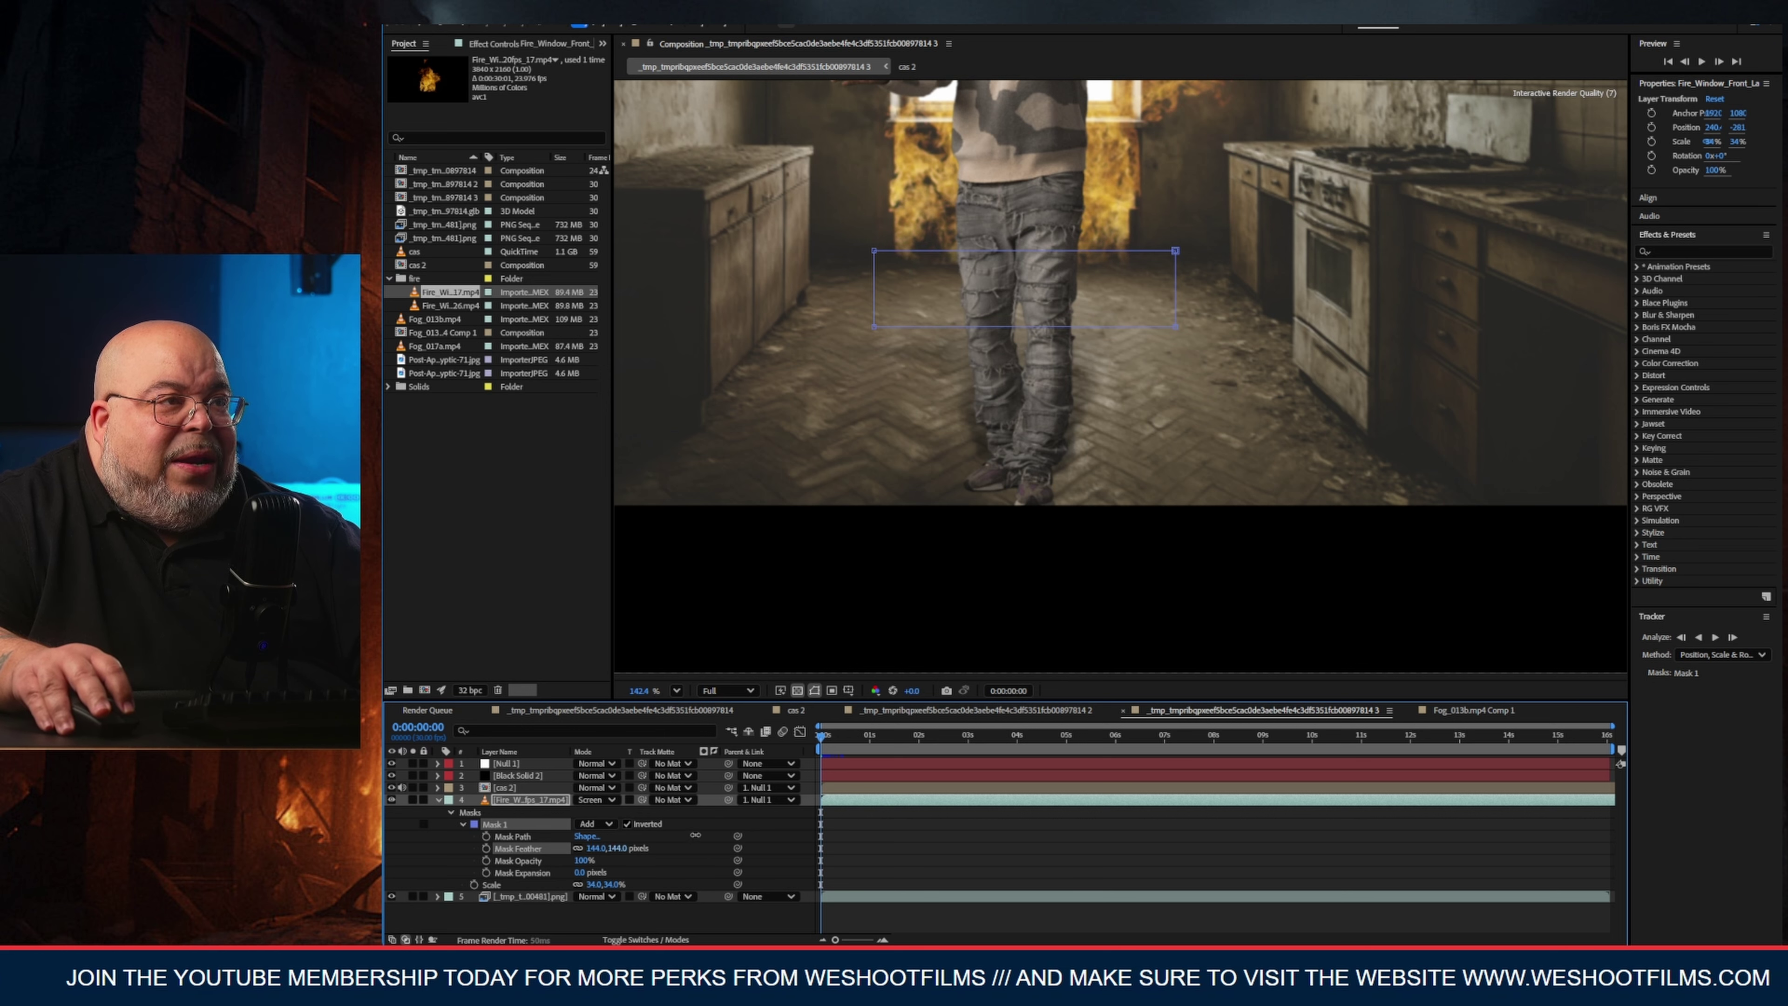
{"action": "left_click_drag", "start_coordinate": [1015, 828], "coordinate": [873, 835]}
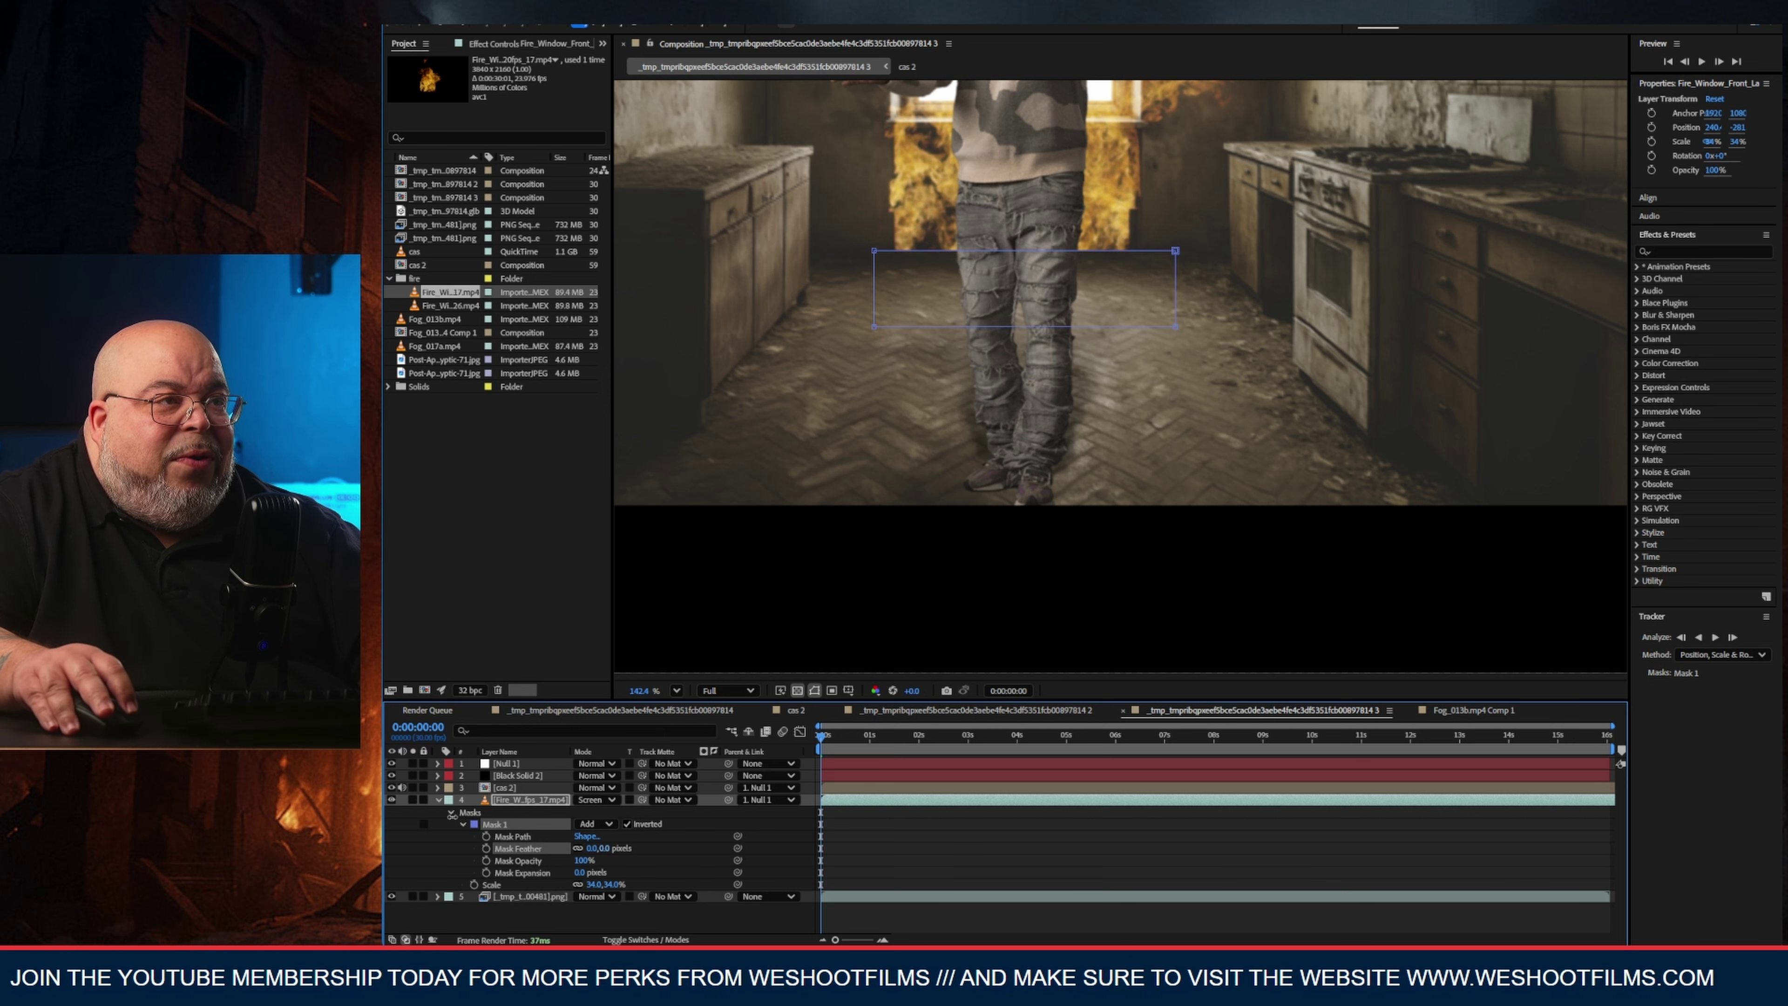
{"action": "left_click_drag", "start_coordinate": [525, 820], "coordinate": [501, 805]}
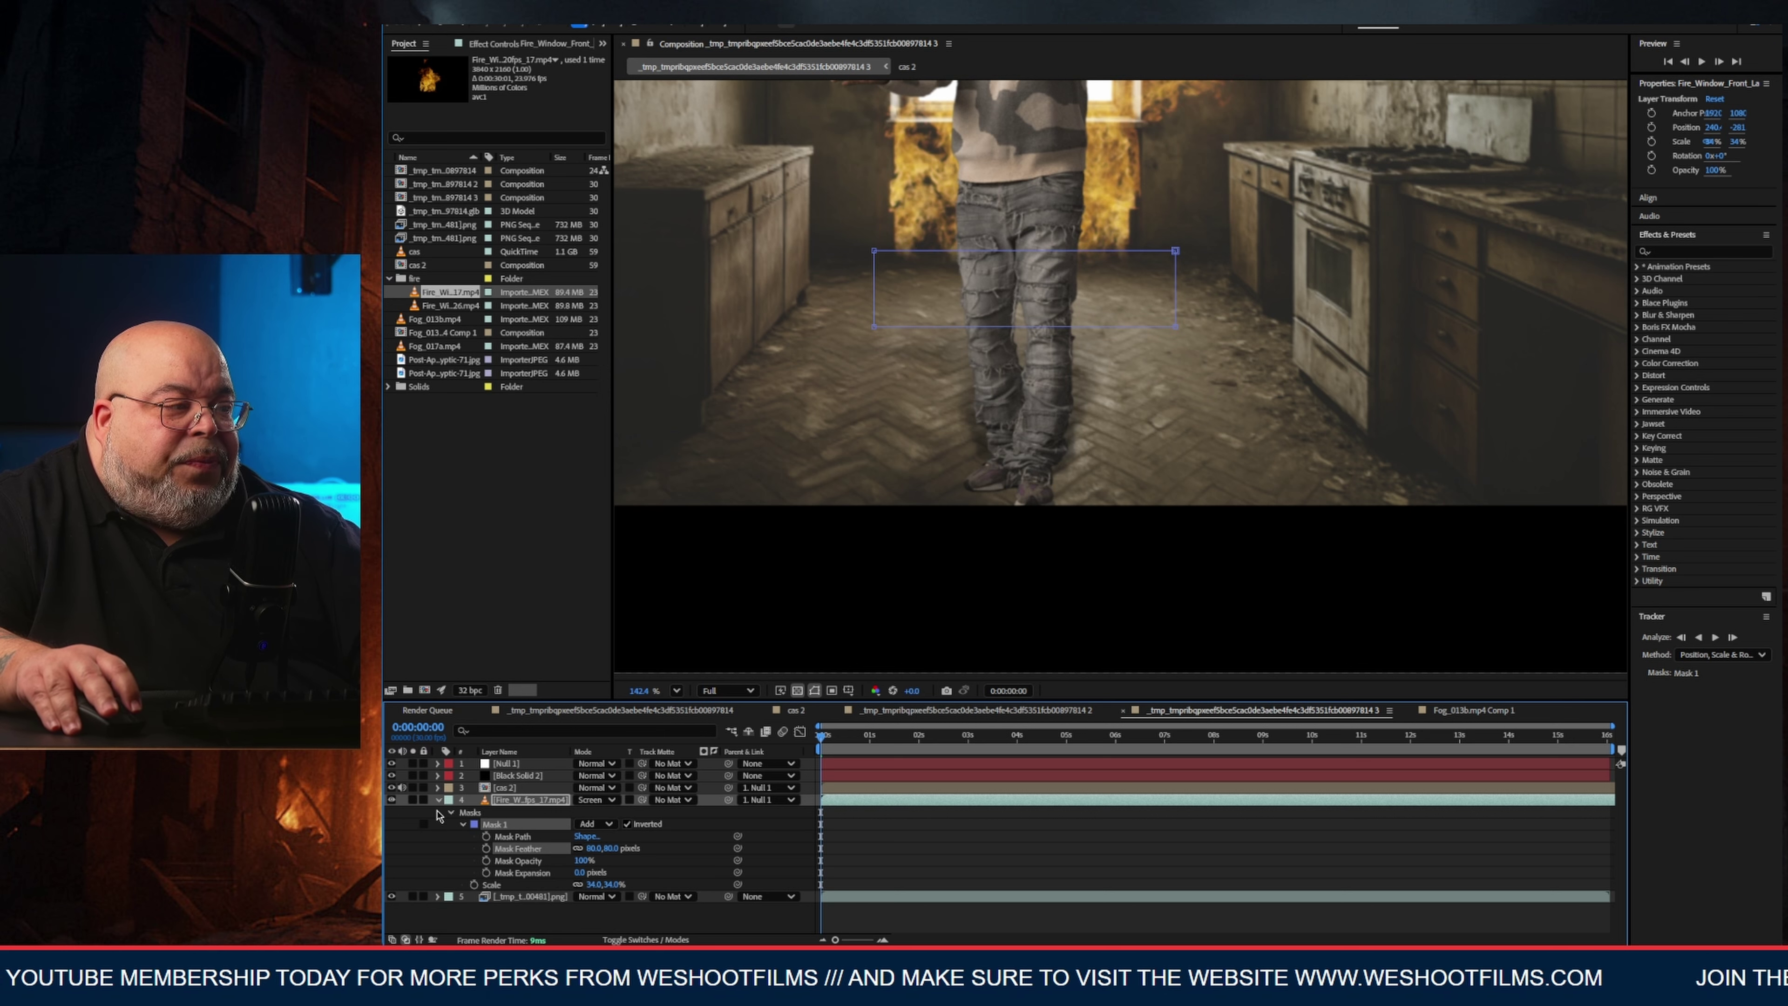
{"action": "left_click", "coordinate": [438, 800]}
{"action": "left_click", "coordinate": [992, 732]}
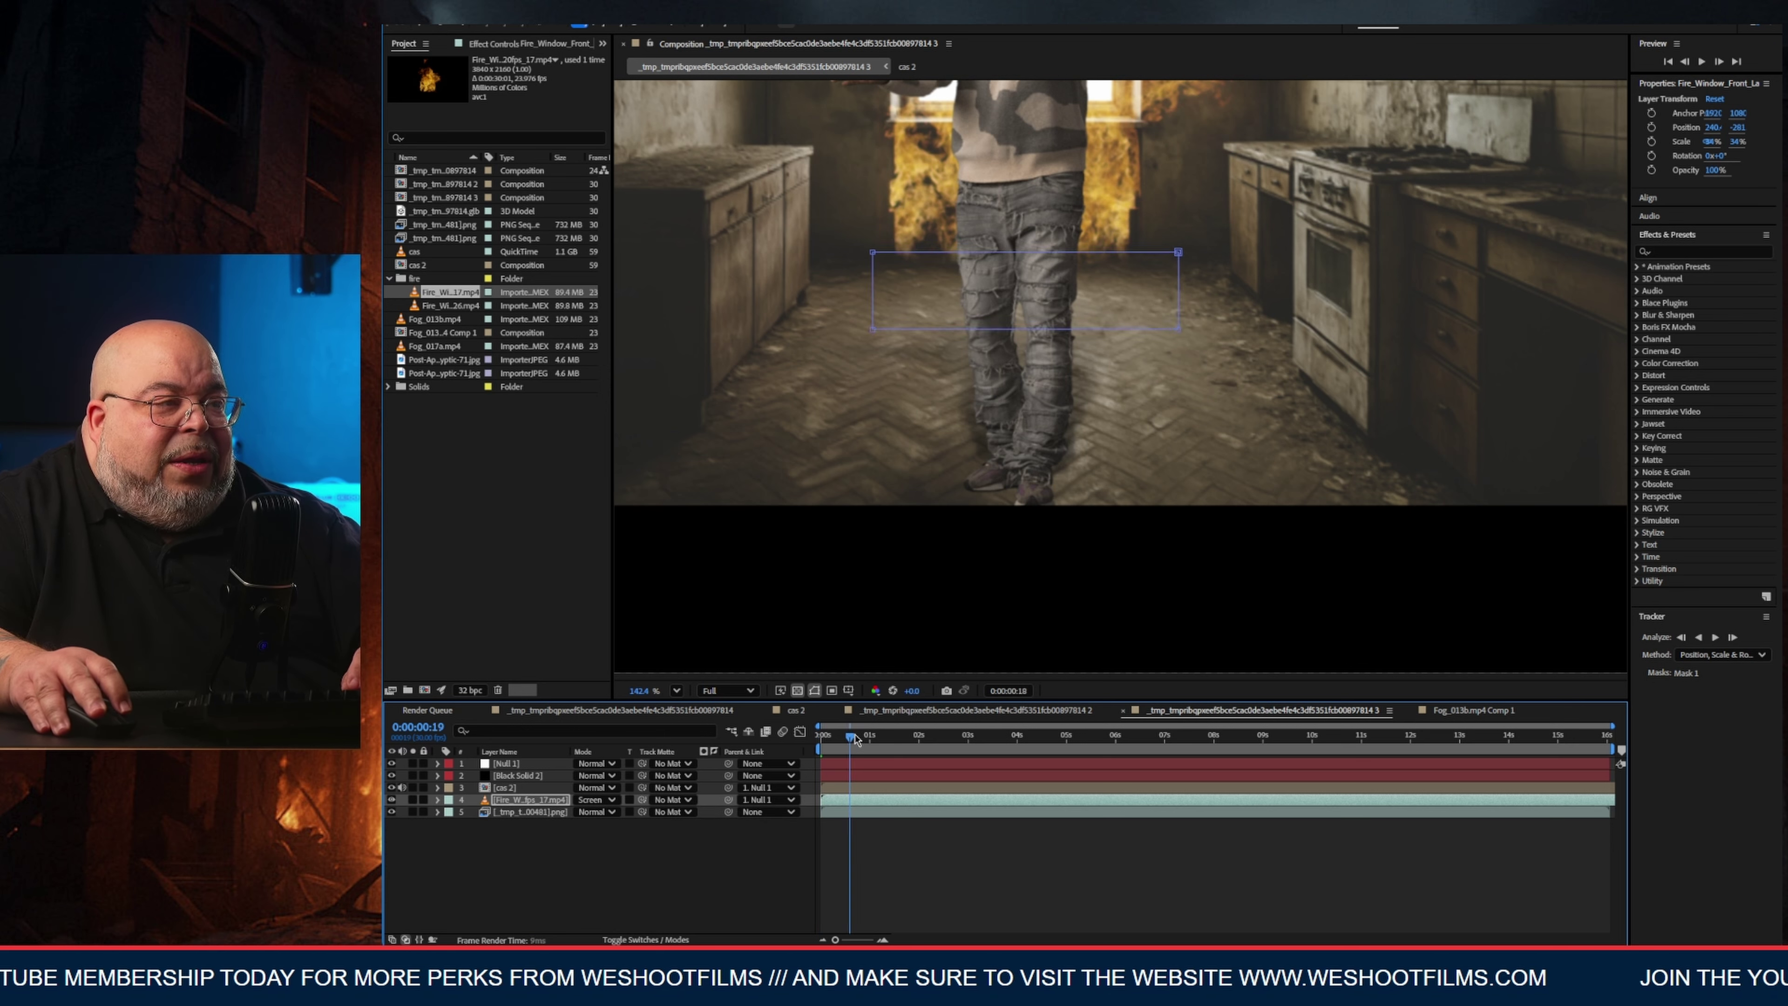
{"action": "left_click_drag", "start_coordinate": [997, 731], "coordinate": [1648, 736]}
{"action": "key", "text": "space"}
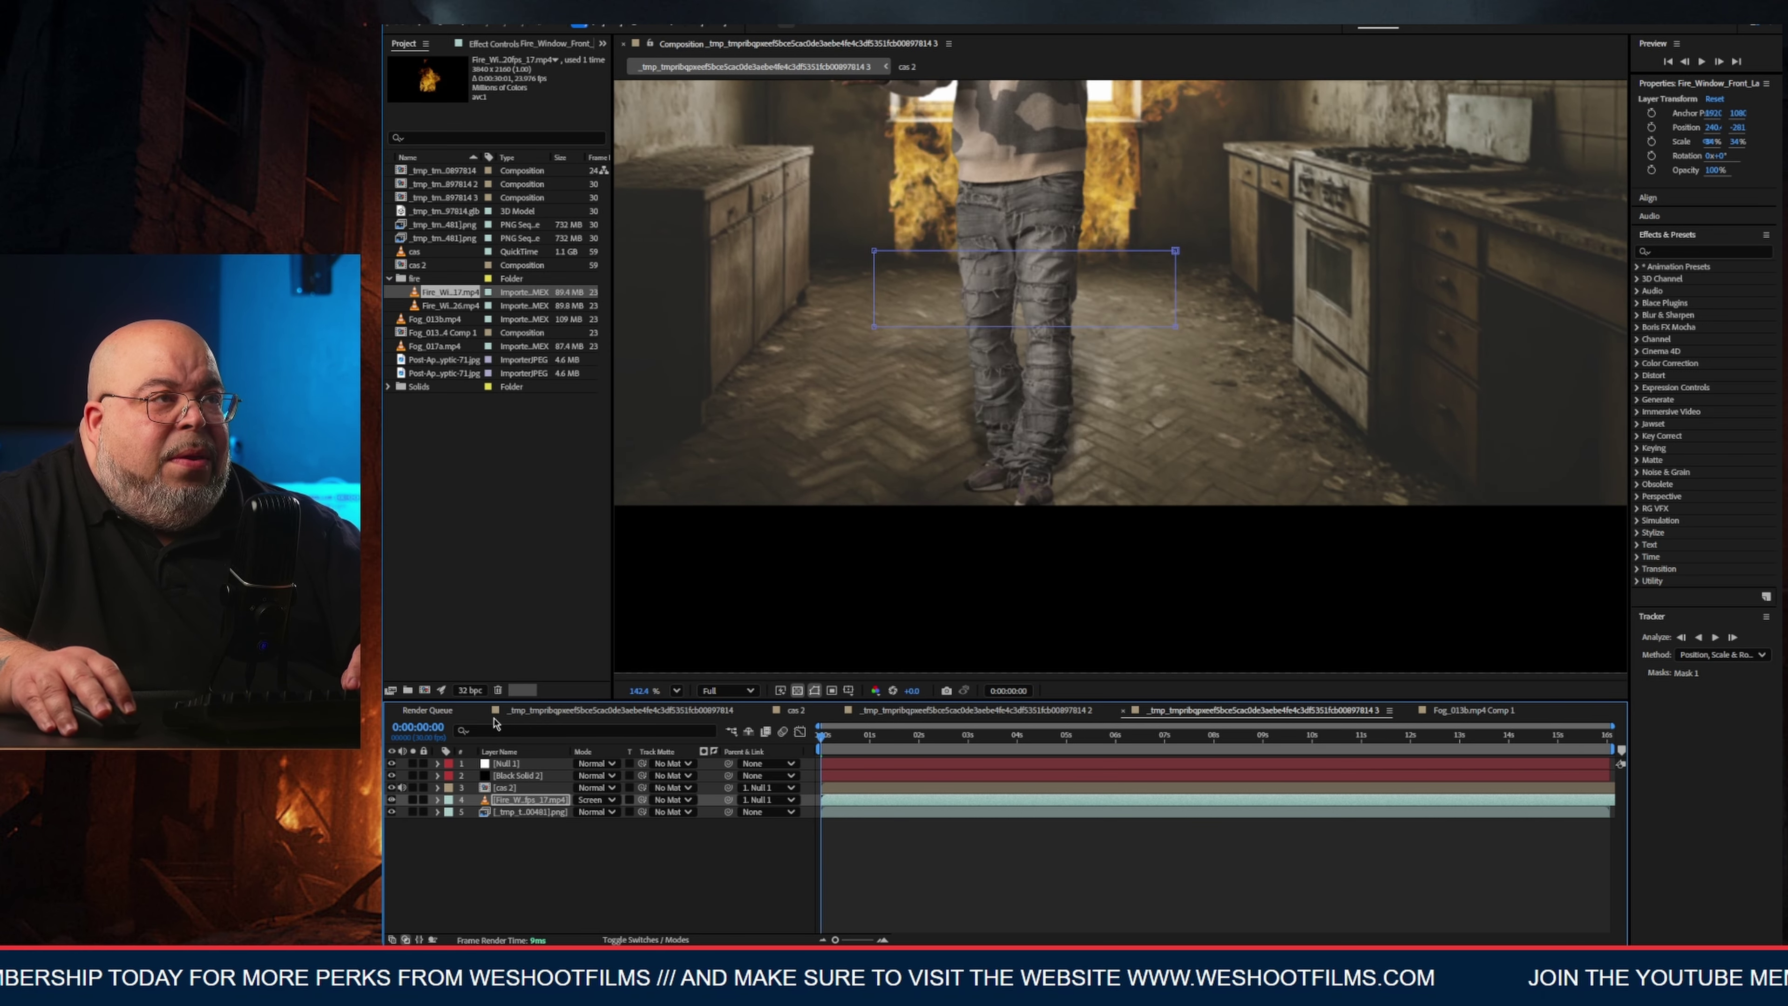
{"action": "scroll", "coordinate": [1015, 398], "scroll_direction": "down", "scroll_amount": 3}
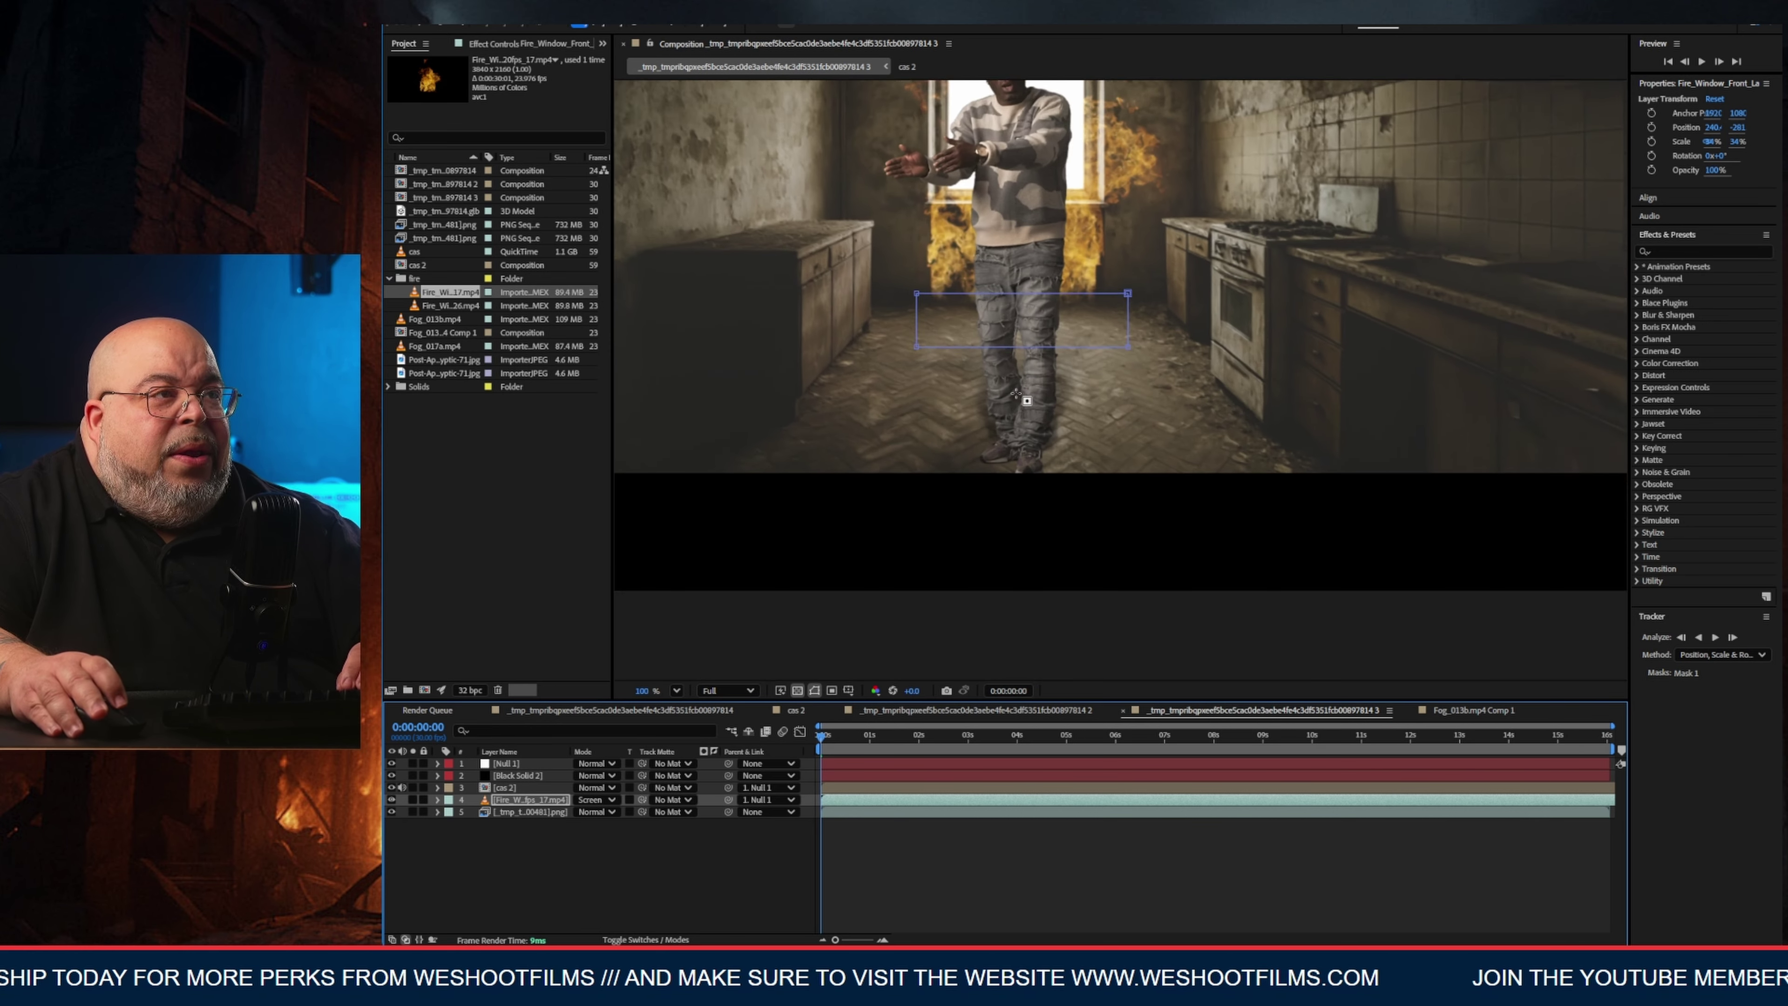
Add Fog_013b.mp4 as the topmost layer and scale it down to fit the composition frame.
{"action": "left_click", "coordinate": [439, 346]}
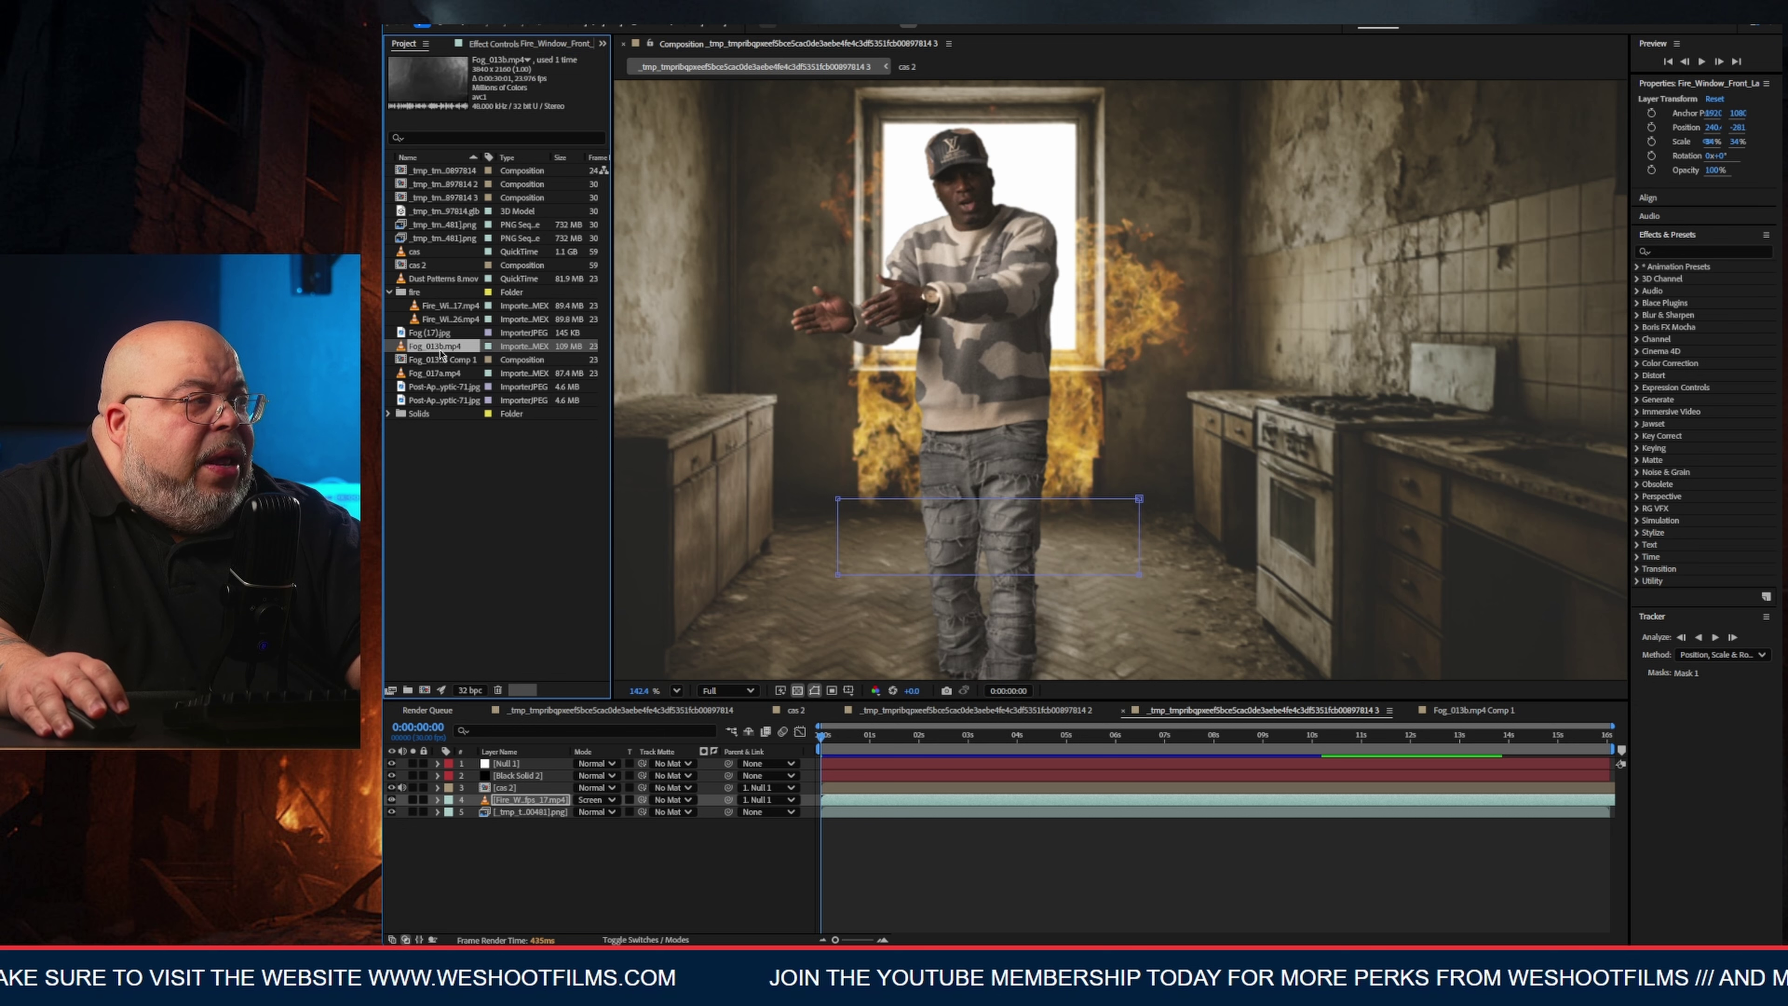
{"action": "left_click_drag", "start_coordinate": [491, 539], "coordinate": [510, 760]}
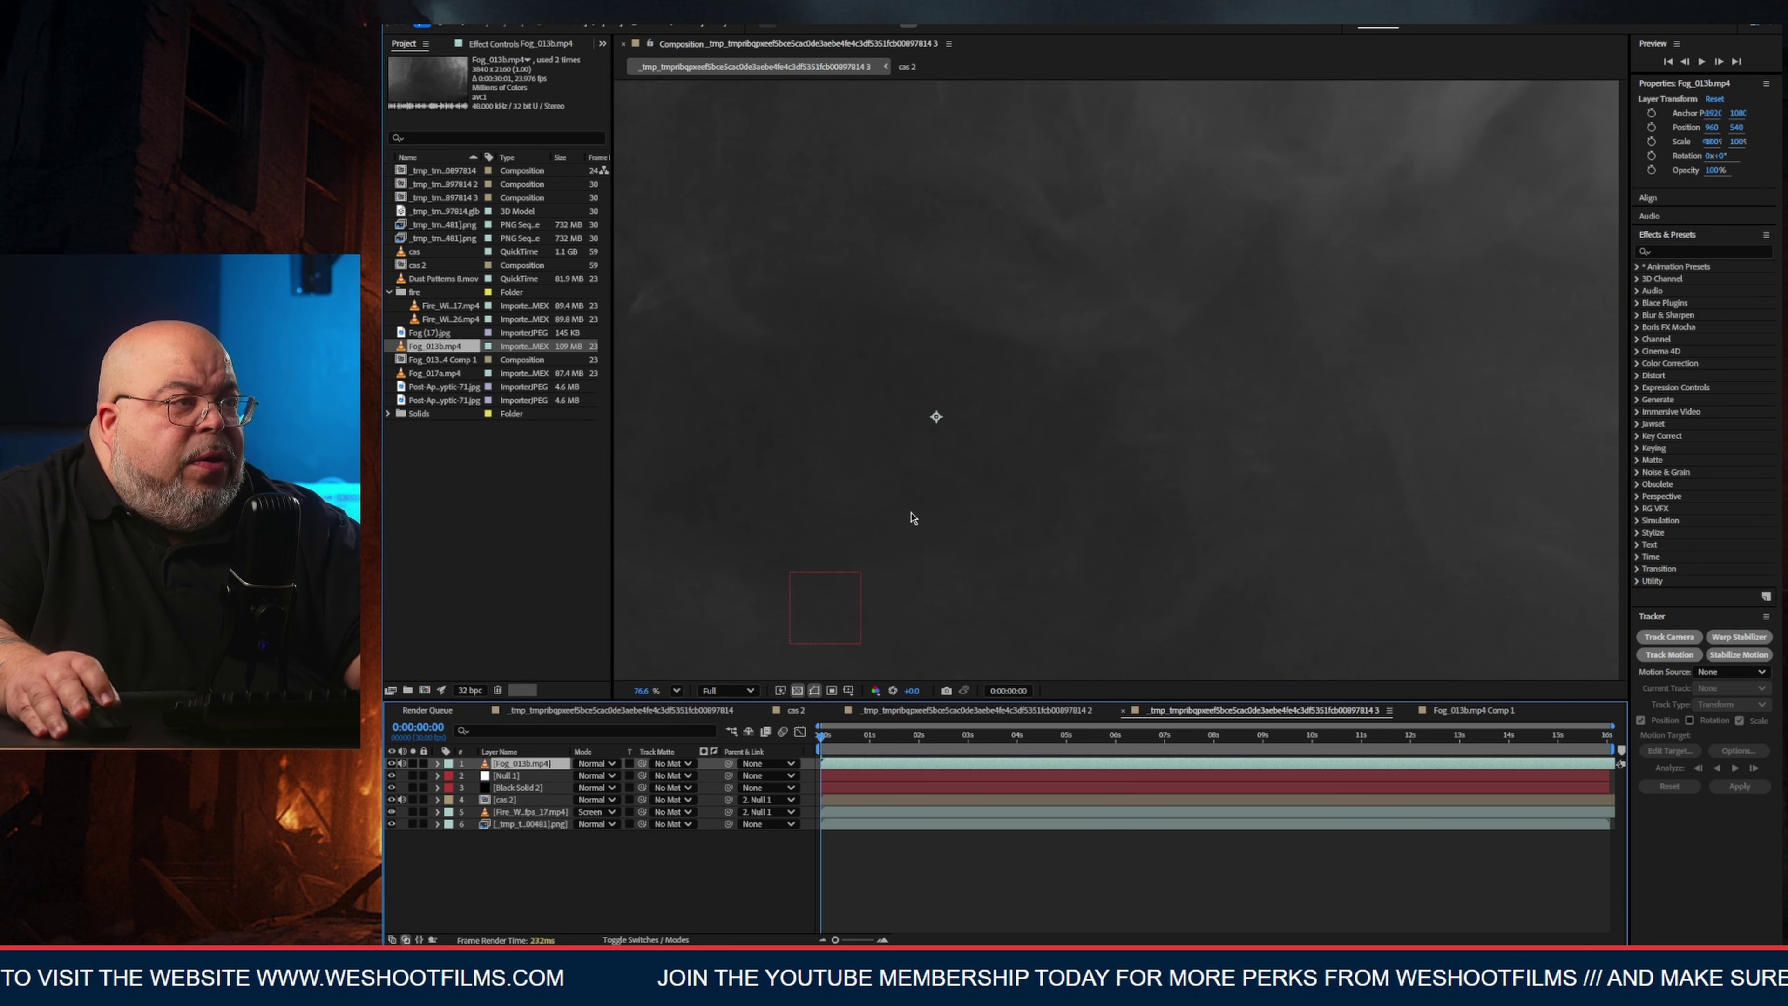
{"action": "scroll", "coordinate": [908, 514], "scroll_direction": "down", "scroll_amount": 10}
{"action": "left_click_drag", "start_coordinate": [1175, 350], "coordinate": [1047, 421]}
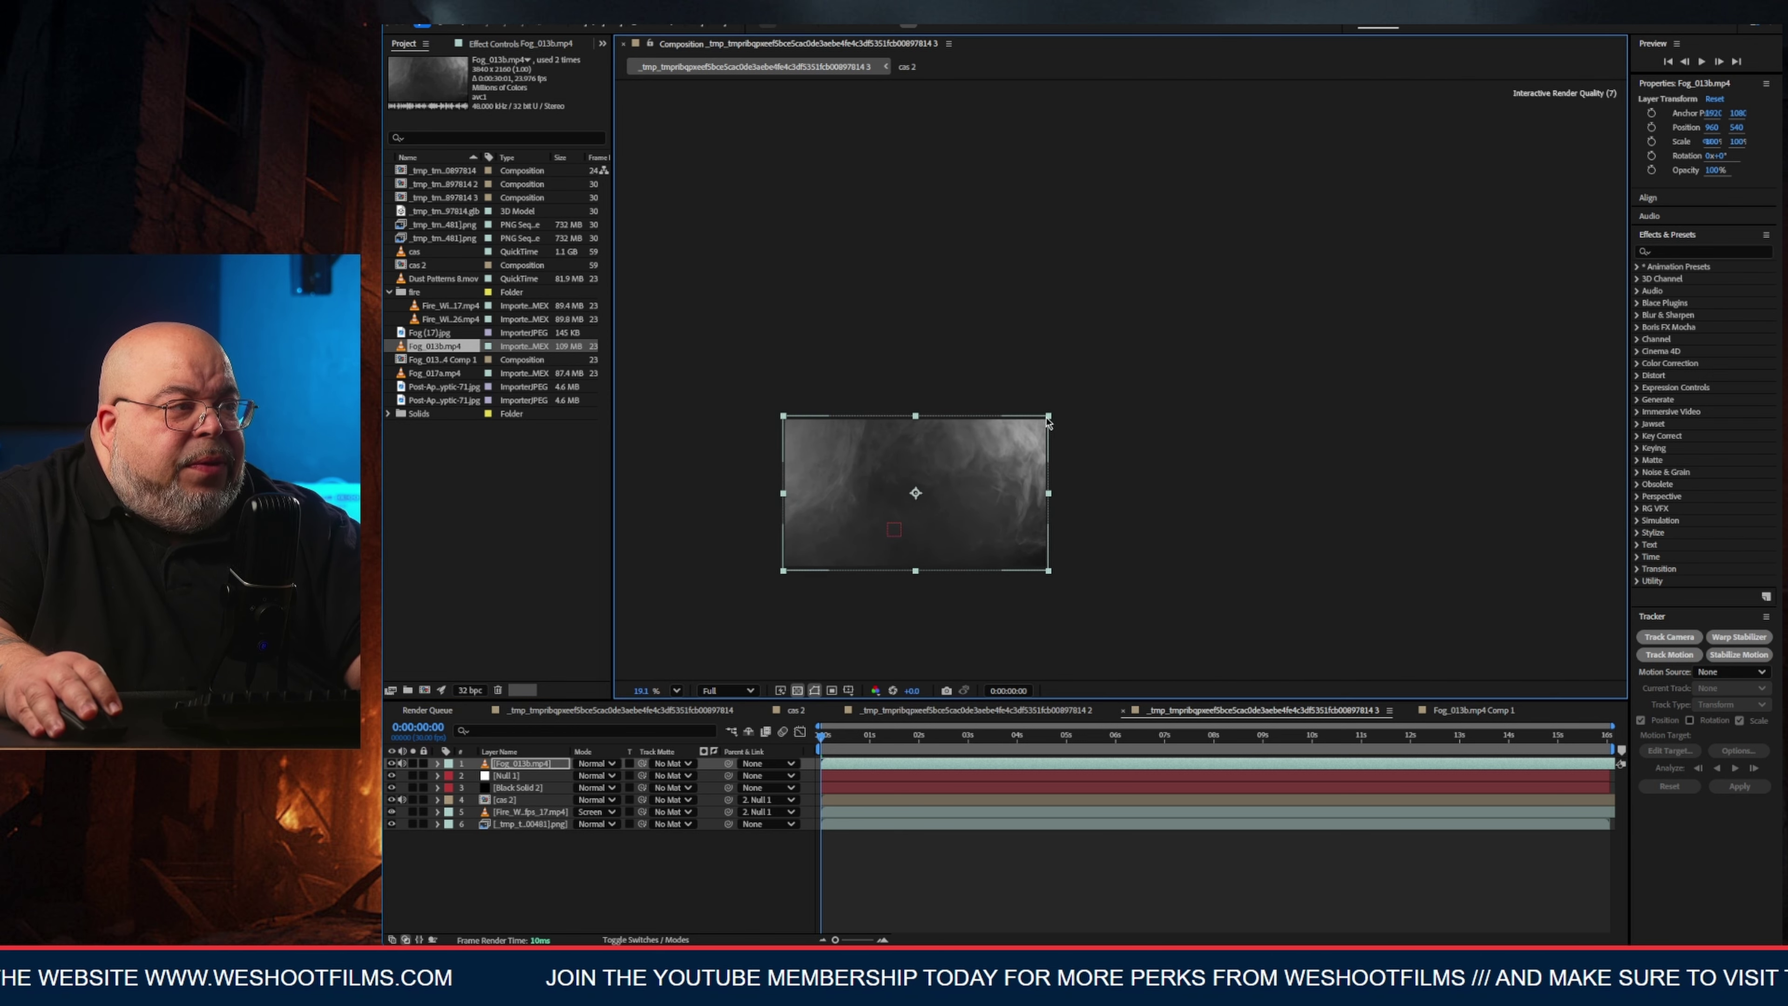
{"action": "scroll", "coordinate": [972, 500], "scroll_direction": "up", "scroll_amount": 4}
{"action": "left_click_drag", "start_coordinate": [825, 486], "coordinate": [1001, 399]}
Set the fog layer's blending mode to Screen and parent it to Null 1.
{"action": "left_click", "coordinate": [596, 765]}
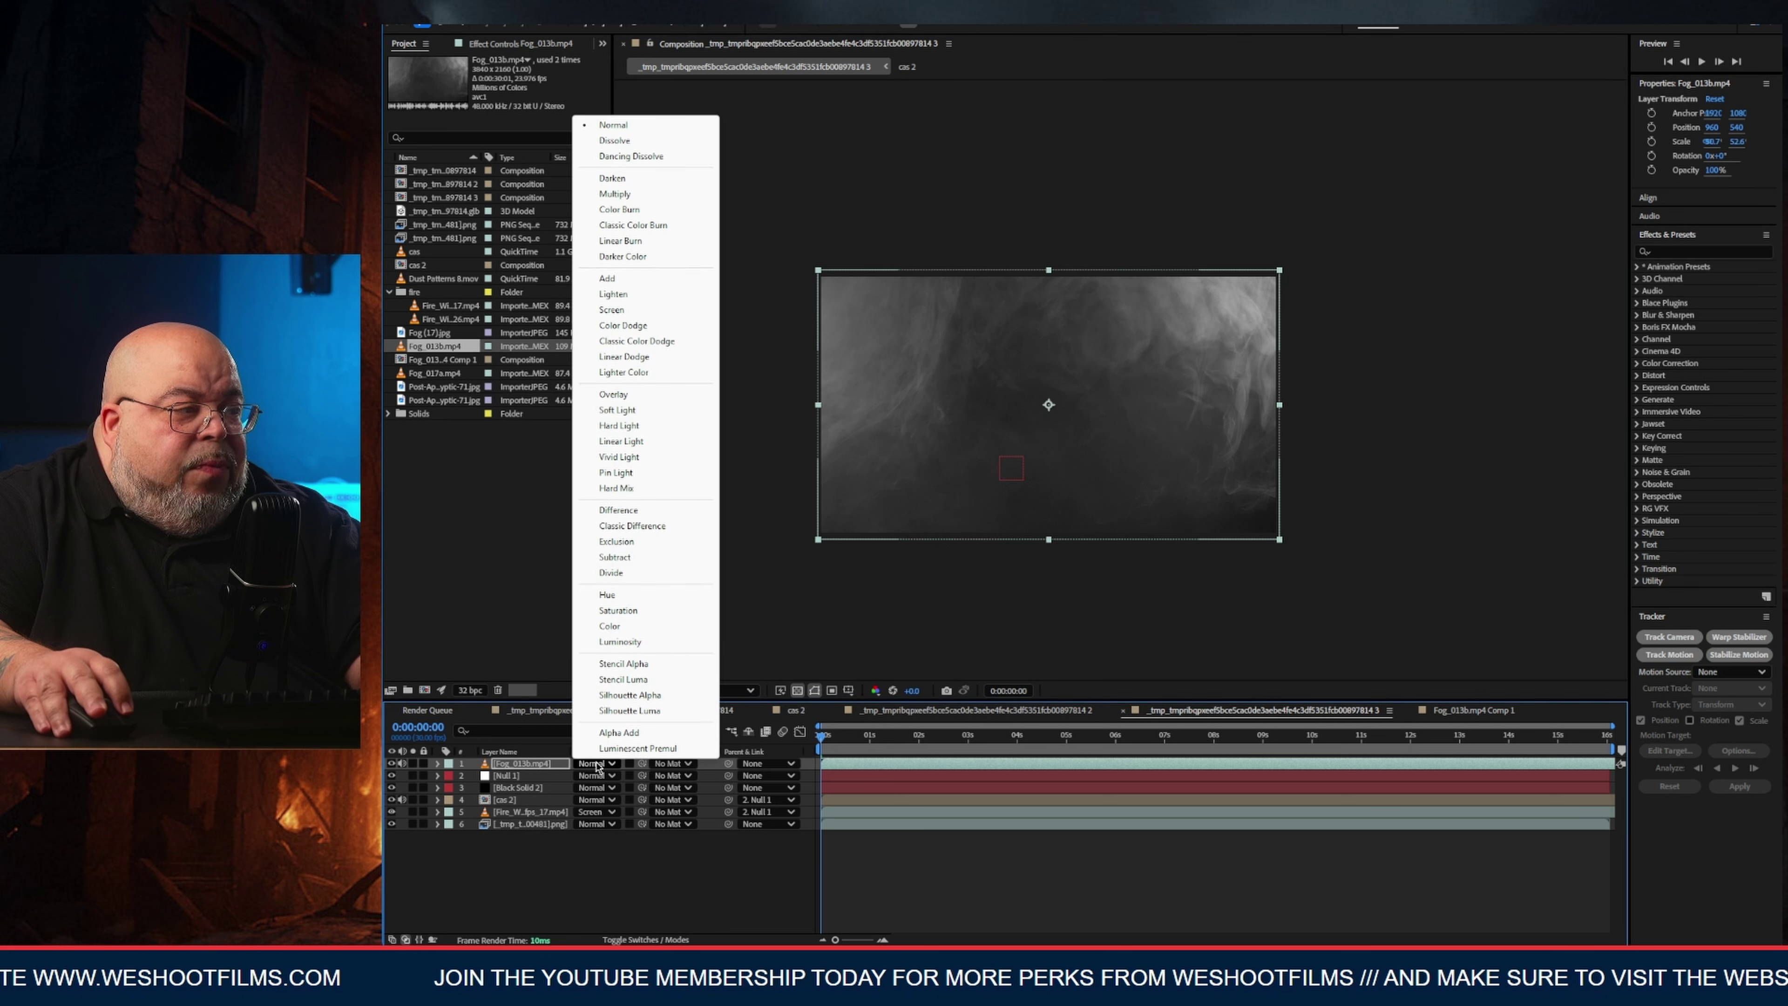
{"action": "left_click", "coordinate": [652, 310]}
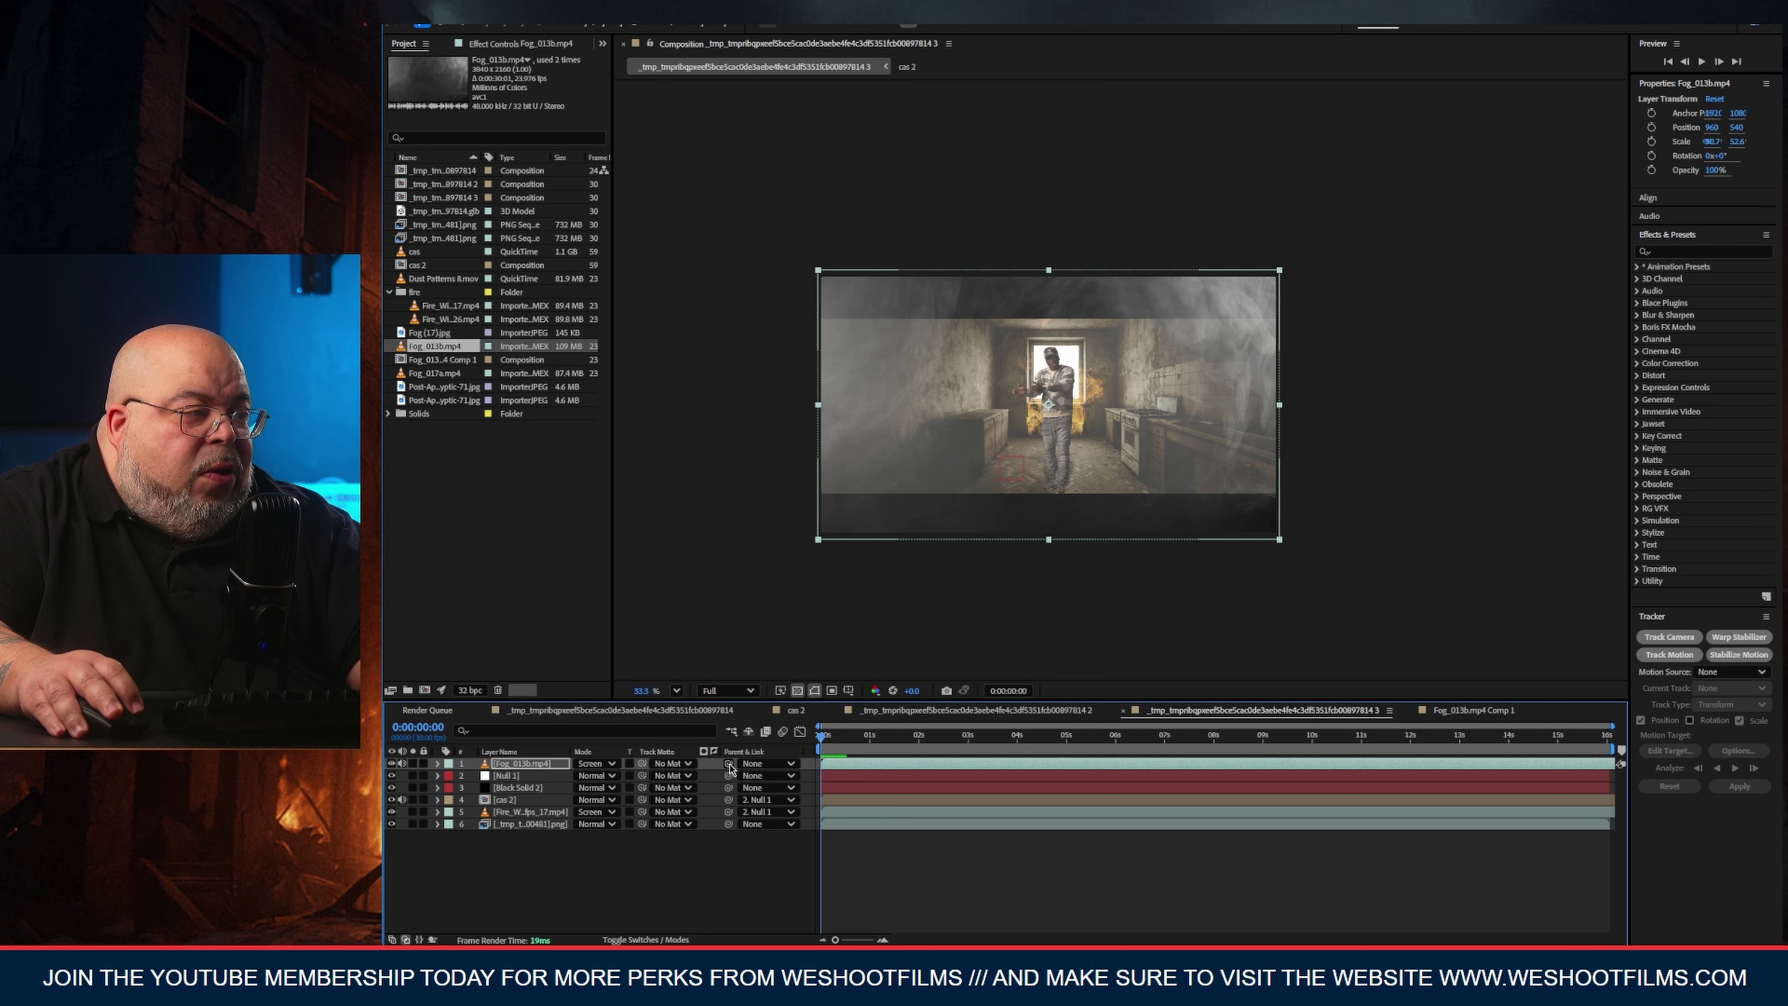
{"action": "left_click_drag", "start_coordinate": [729, 765], "coordinate": [505, 778]}
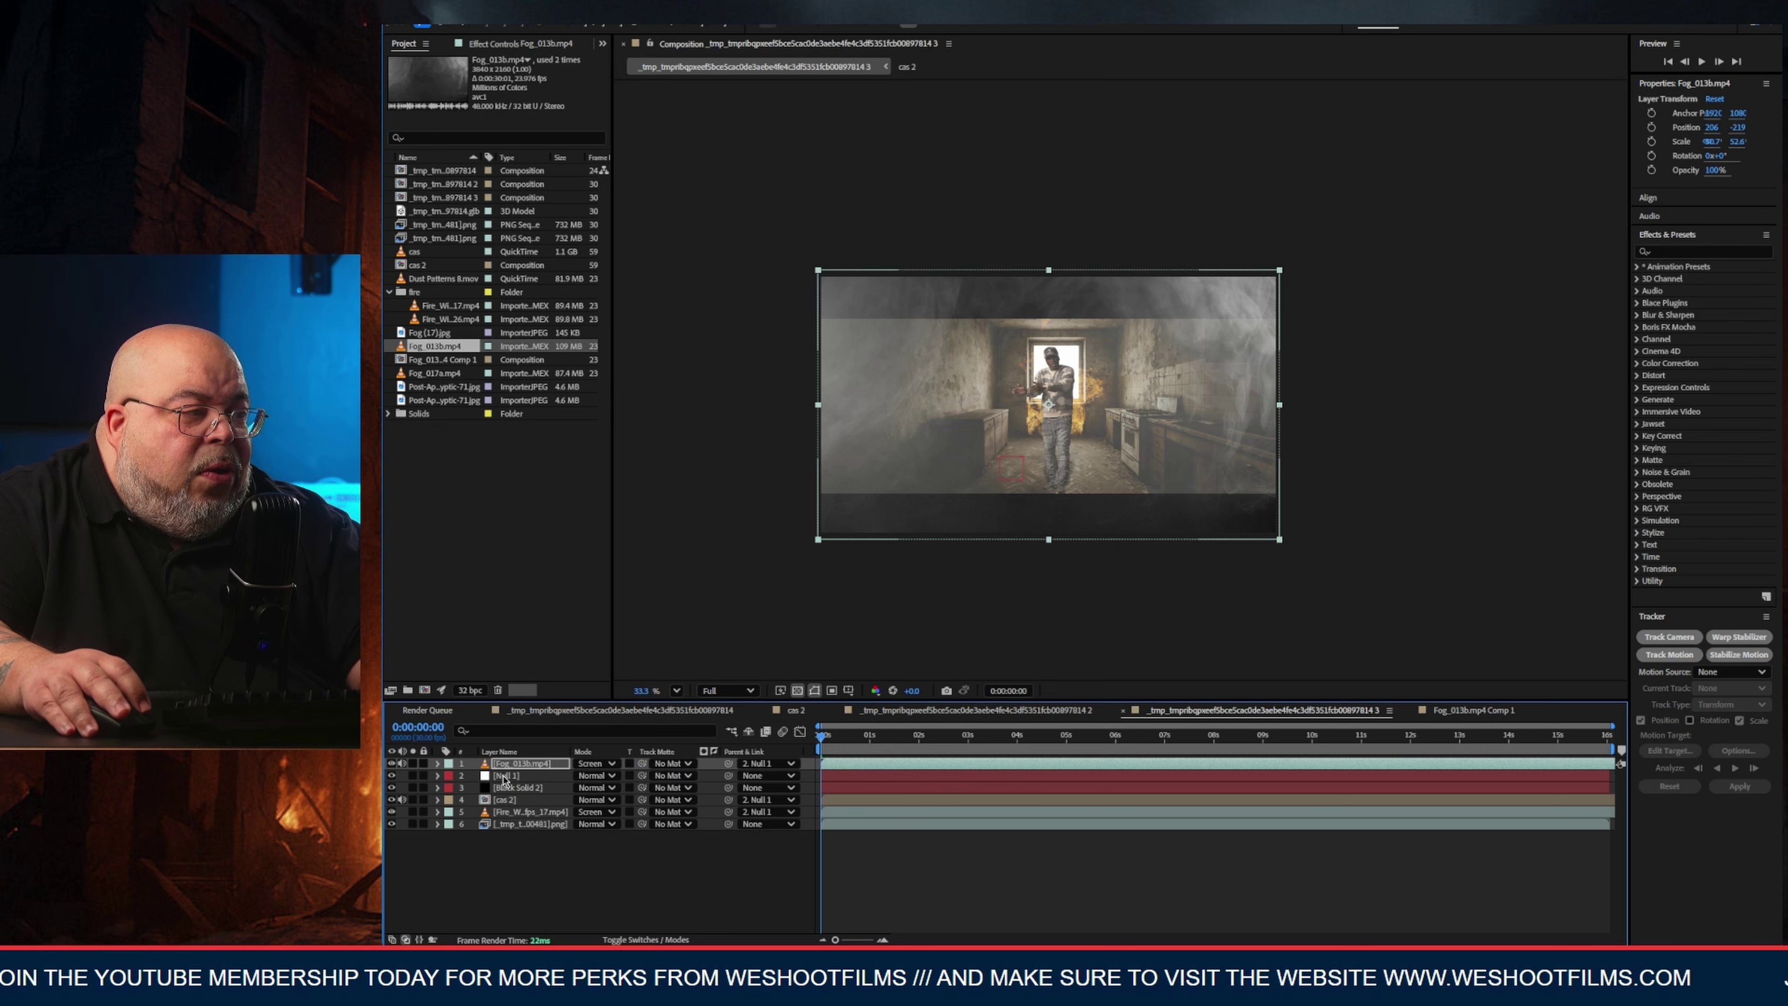
Move the Fog_013b.mp4 layer below the Black Solid 2 letterbox layer and scrub through the shot to check it.
{"action": "left_click_drag", "start_coordinate": [838, 740], "coordinate": [1118, 736]}
{"action": "key", "text": "space"}
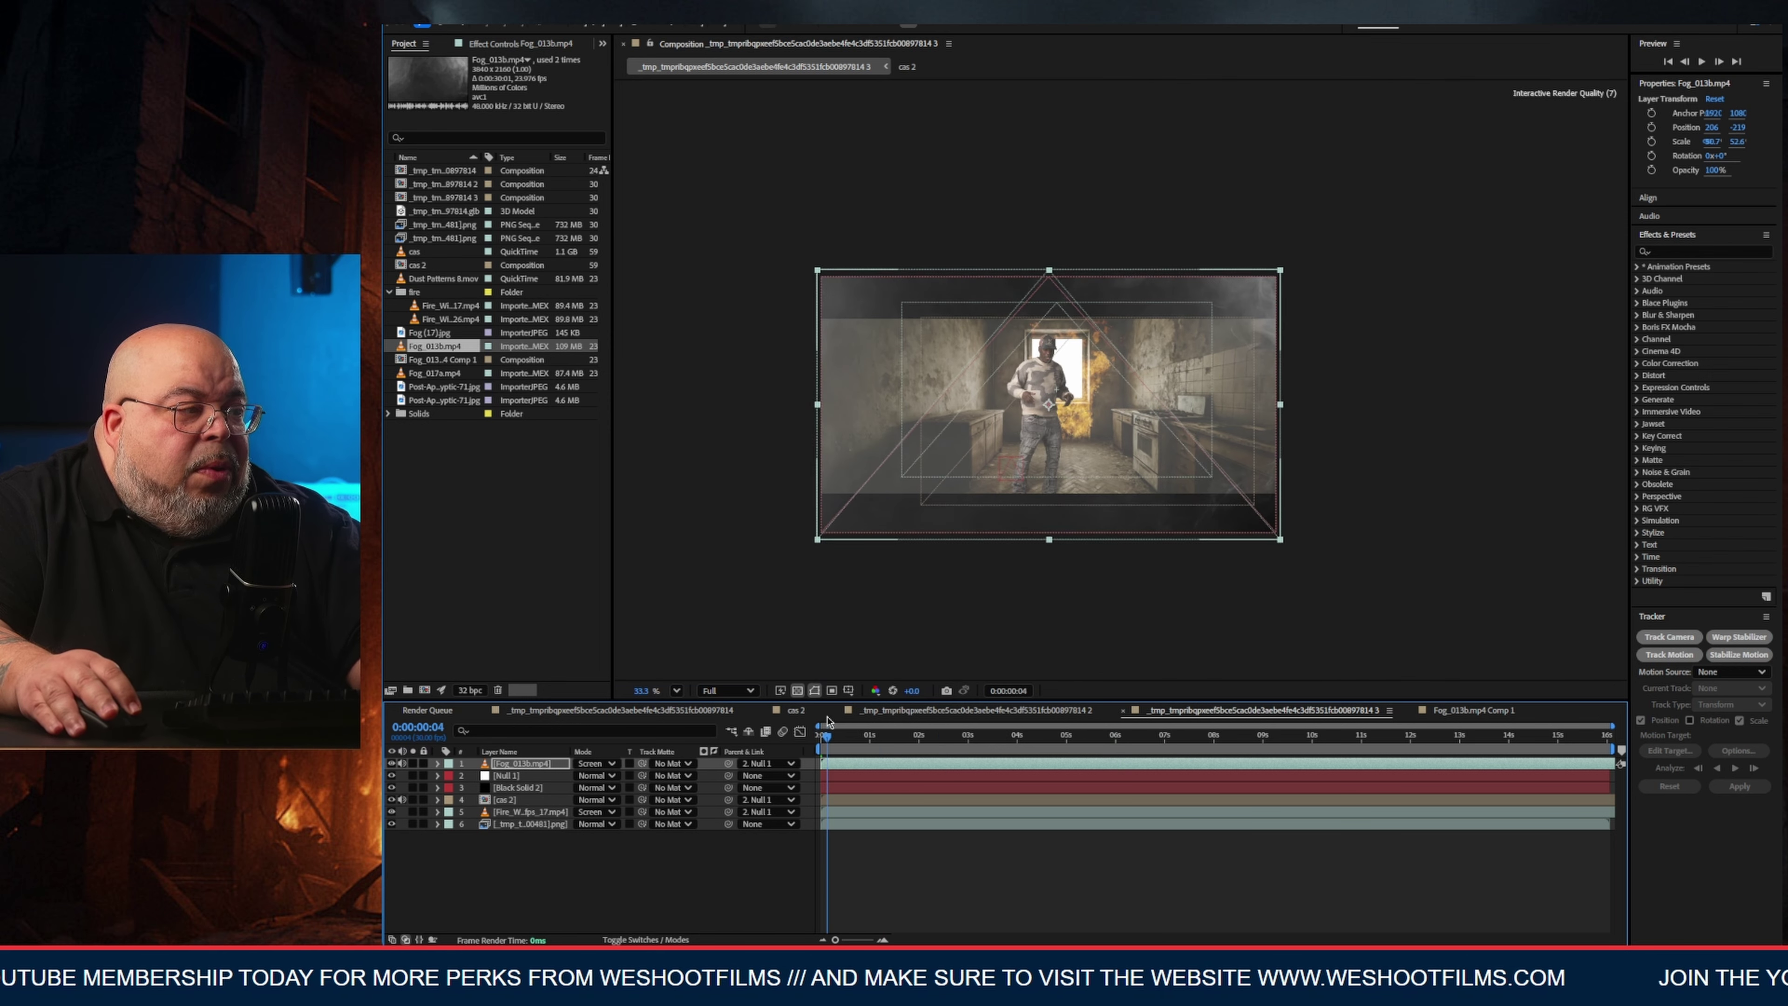
{"action": "key", "text": "Home"}
{"action": "left_click_drag", "start_coordinate": [505, 768], "coordinate": [512, 798]}
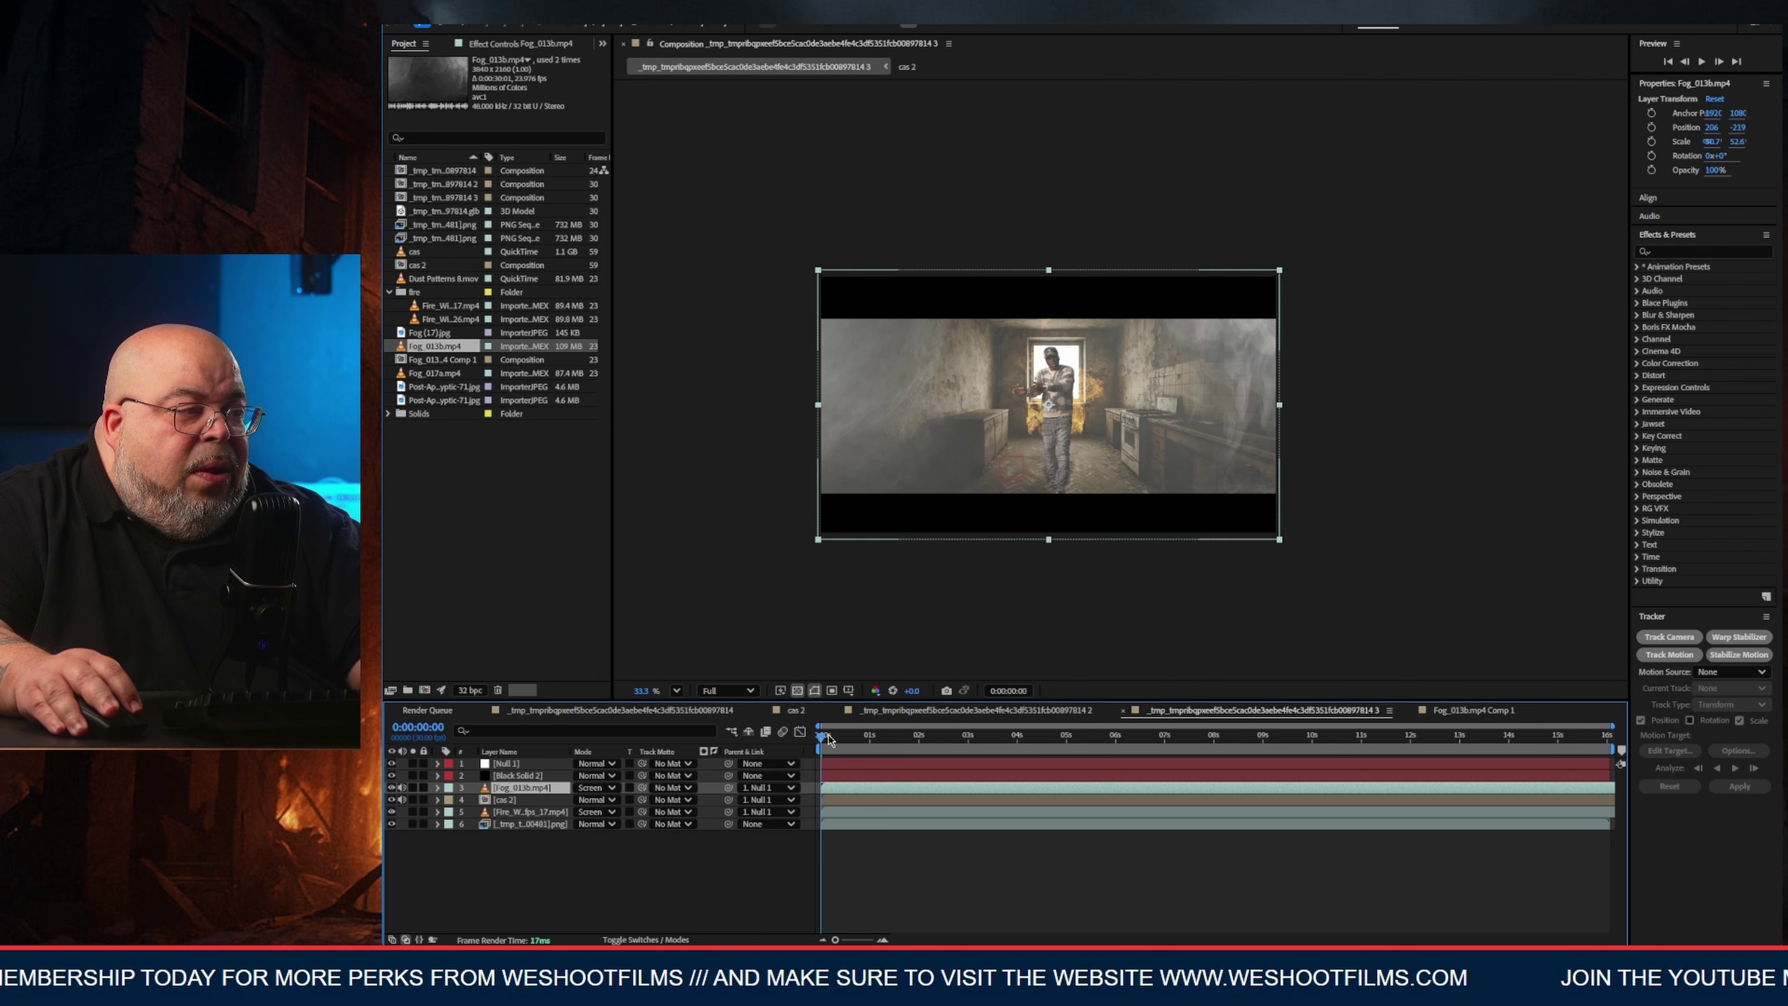
{"action": "left_click_drag", "start_coordinate": [830, 737], "coordinate": [1120, 736]}
{"action": "scroll", "coordinate": [1044, 480], "scroll_direction": "up", "scroll_amount": 1}
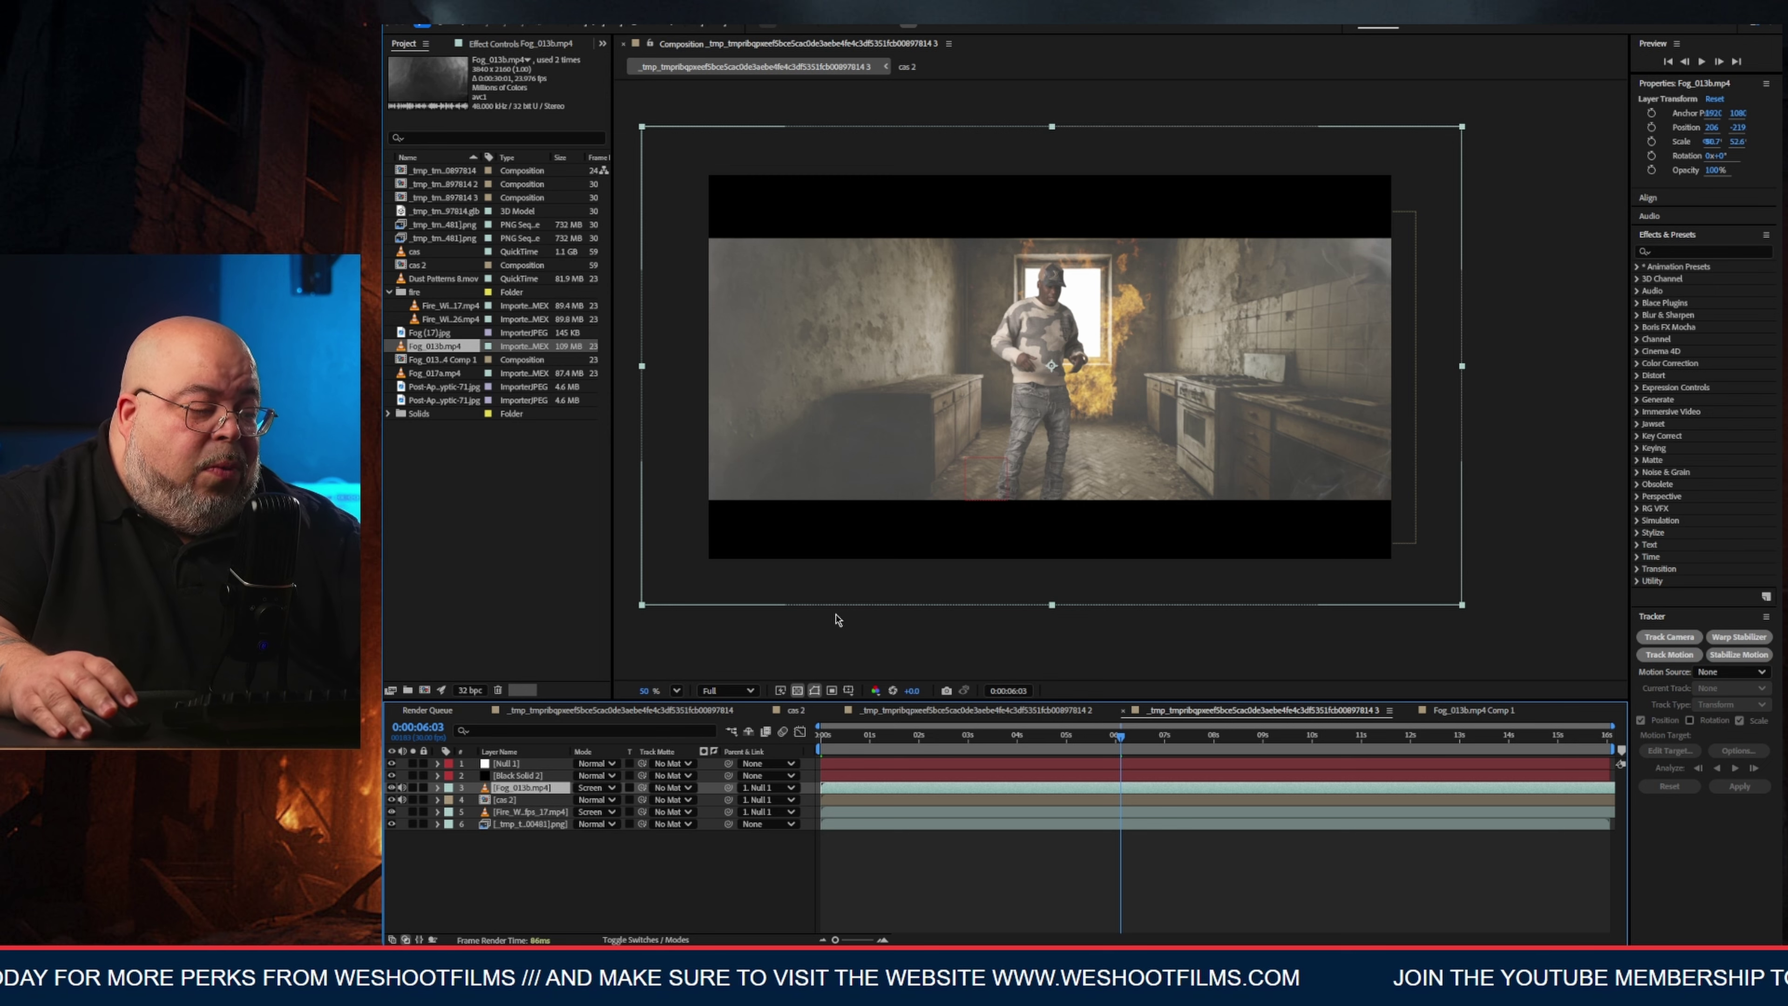
Lower the fog layer's opacity to about 42% and scrub through the shot to check it.
{"action": "left_click", "coordinate": [437, 789]}
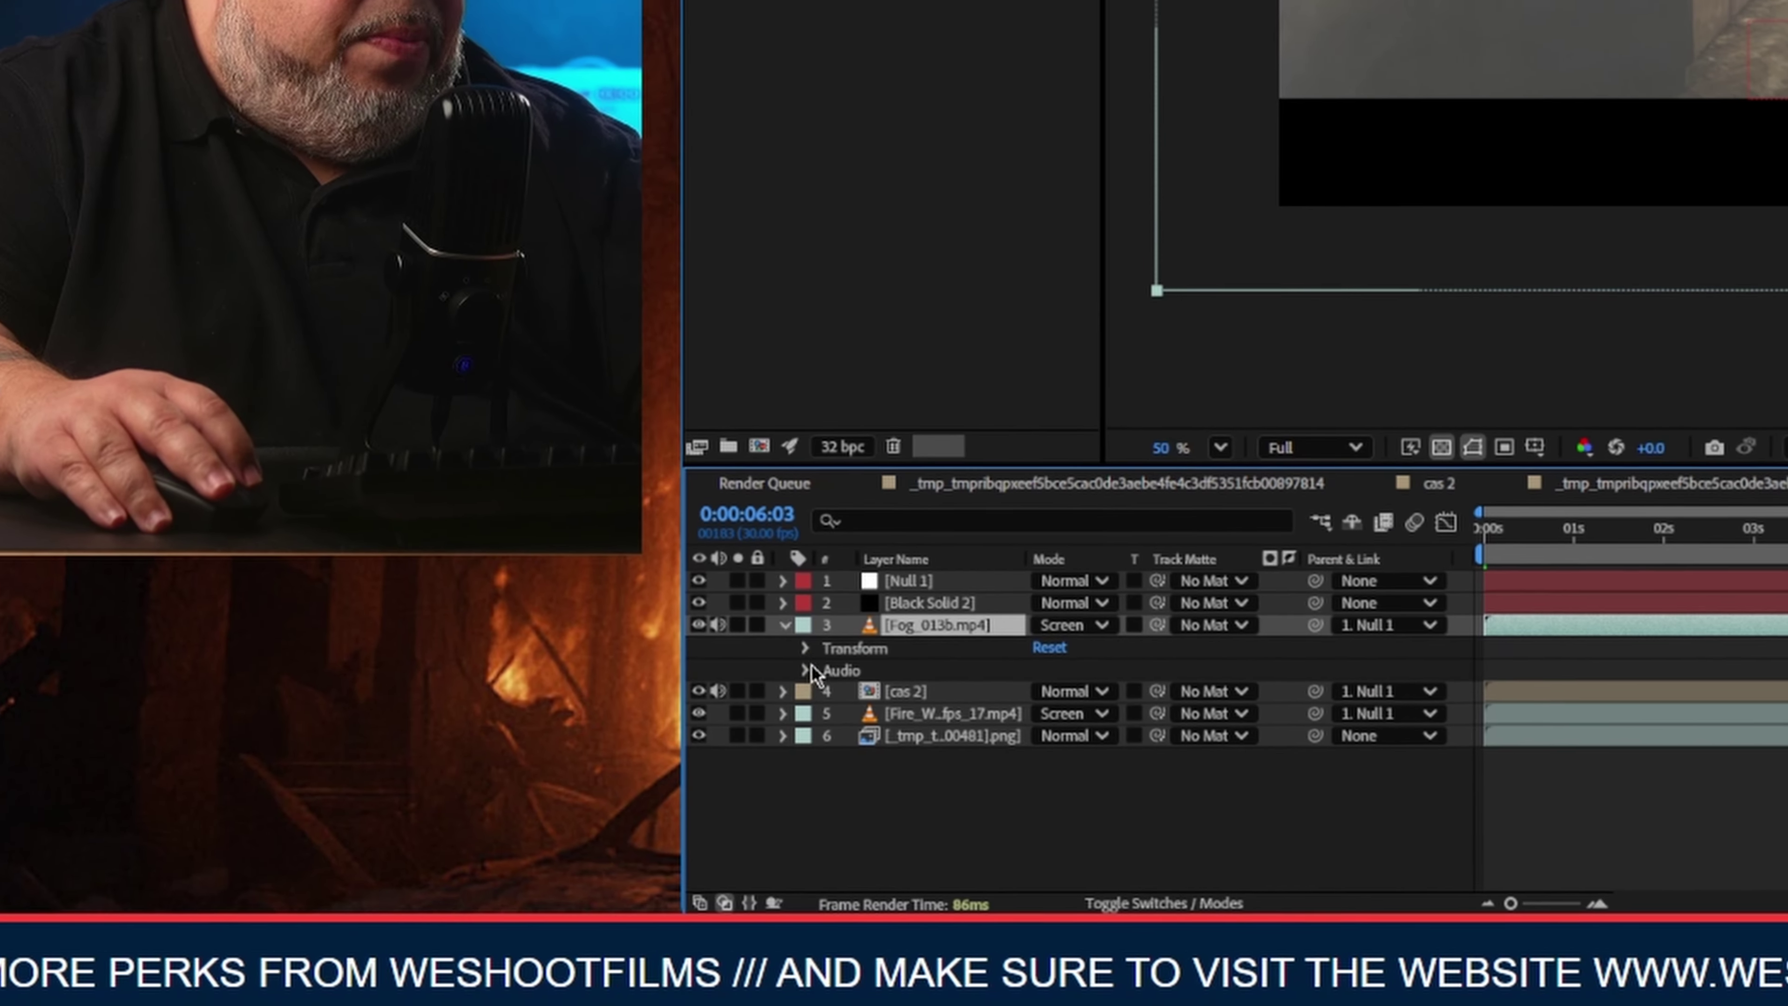
{"action": "left_click", "coordinate": [808, 647]}
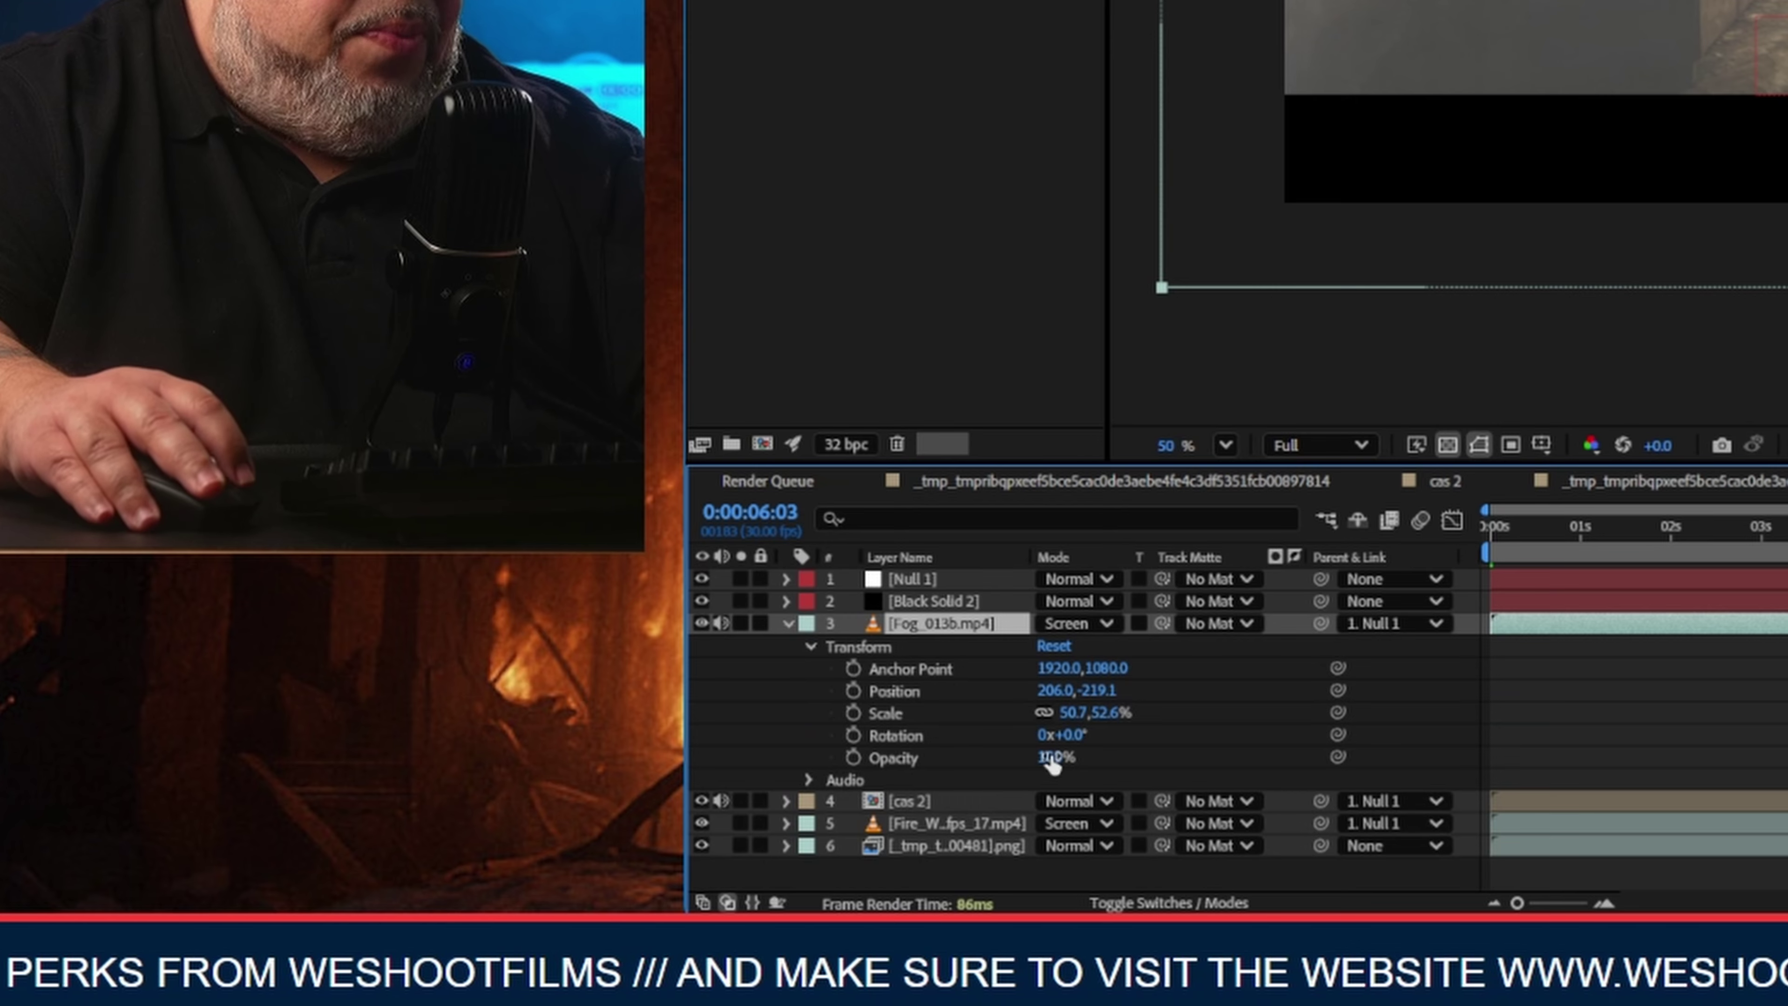
{"action": "left_click", "coordinate": [985, 753]}
{"action": "left_click_drag", "start_coordinate": [985, 747], "coordinate": [873, 740]}
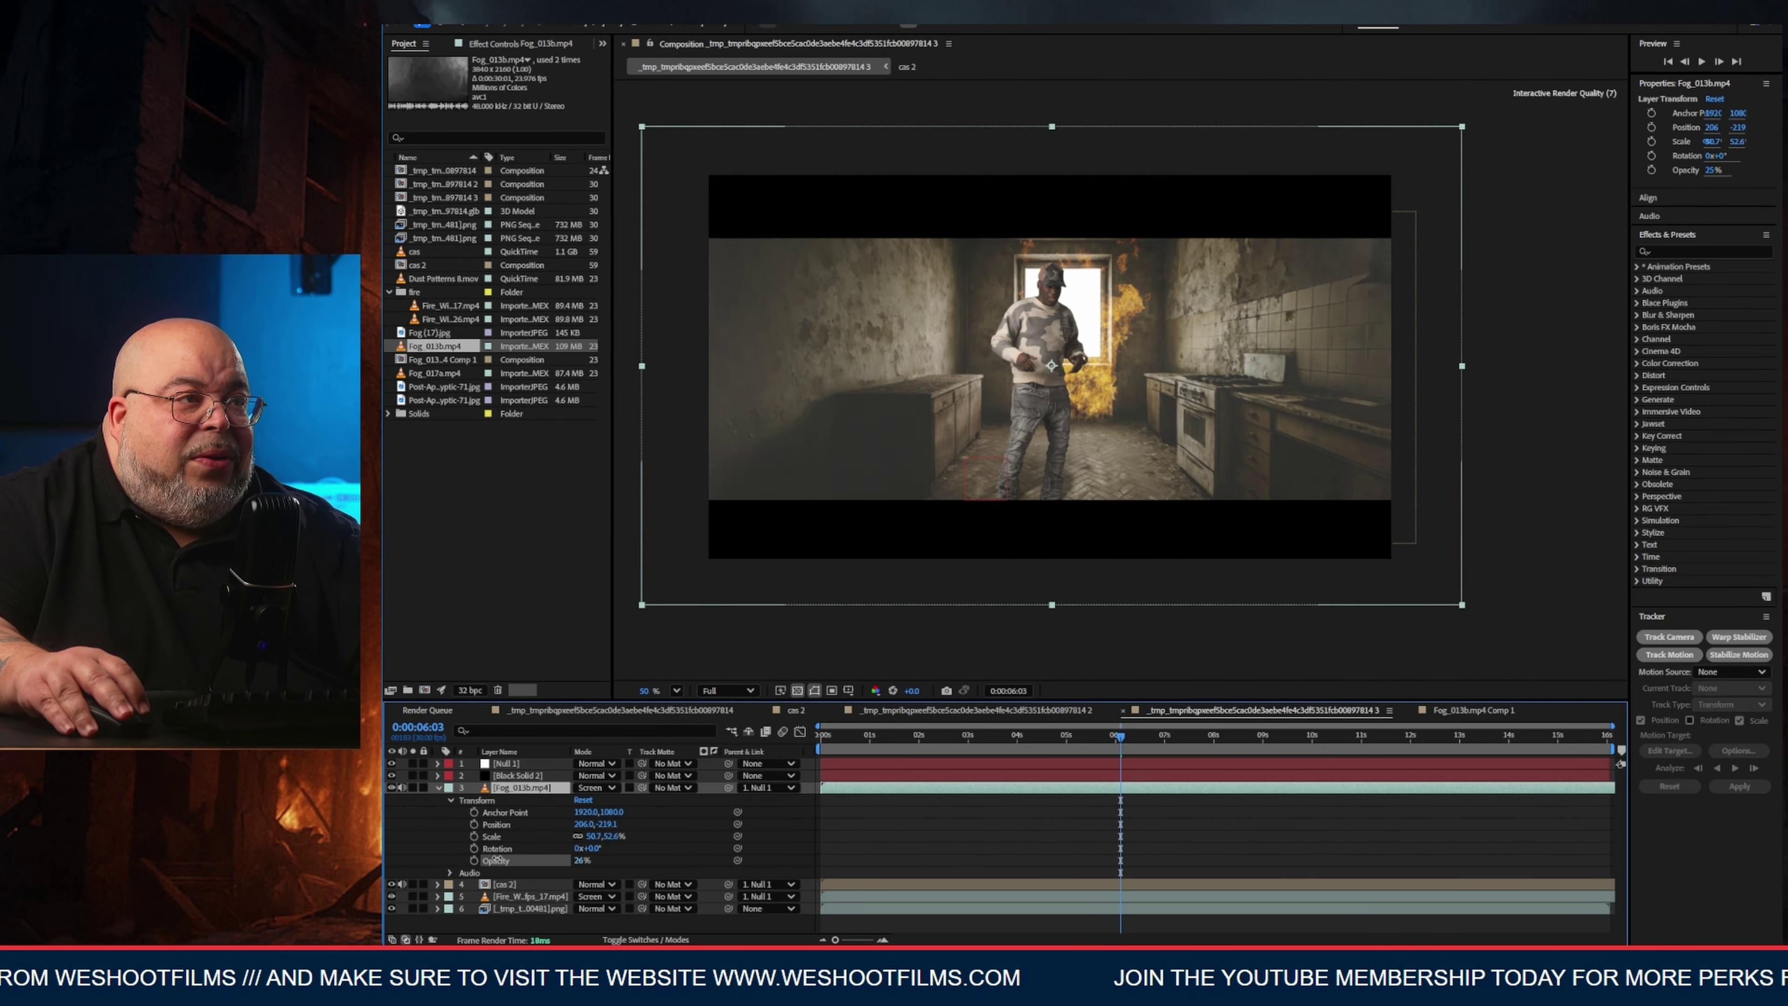
{"action": "left_click_drag", "start_coordinate": [508, 861], "coordinate": [810, 739]}
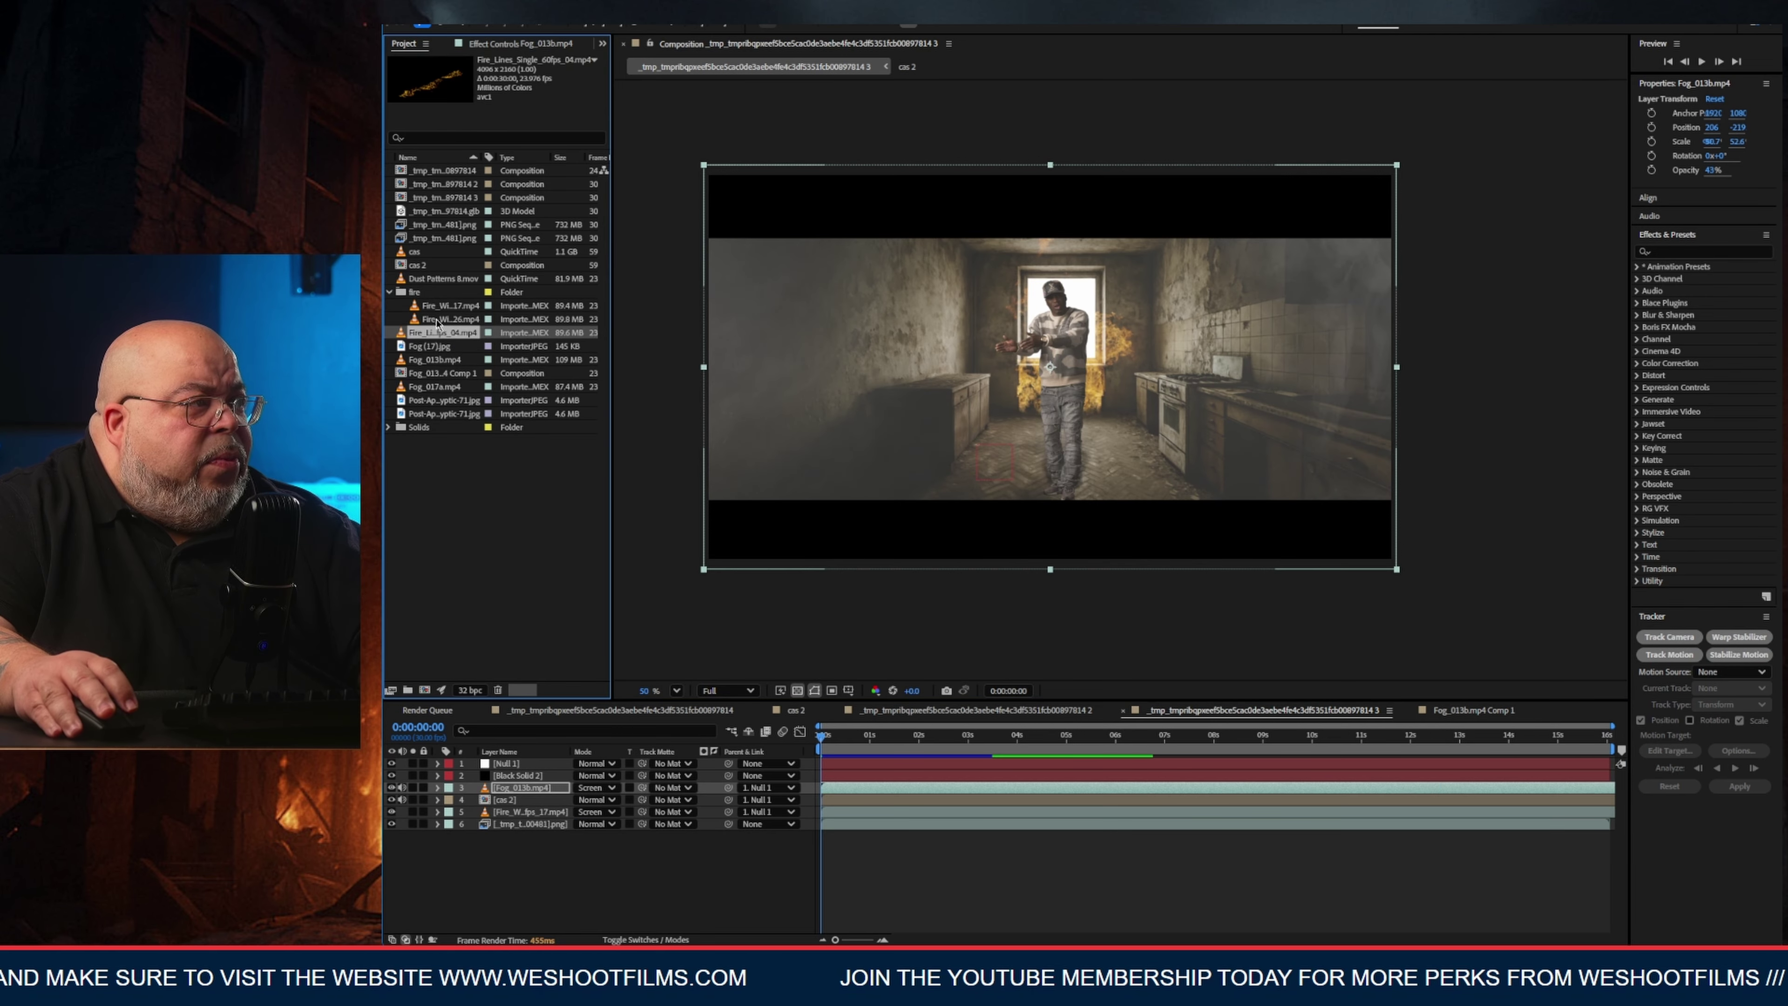
Add Fire_Lines_Single_60fps_04.mp4 as the topmost layer and scale it down to a small area around the window.
{"action": "left_click_drag", "start_coordinate": [528, 696], "coordinate": [538, 762]}
{"action": "scroll", "coordinate": [920, 473], "scroll_direction": "down", "scroll_amount": 1}
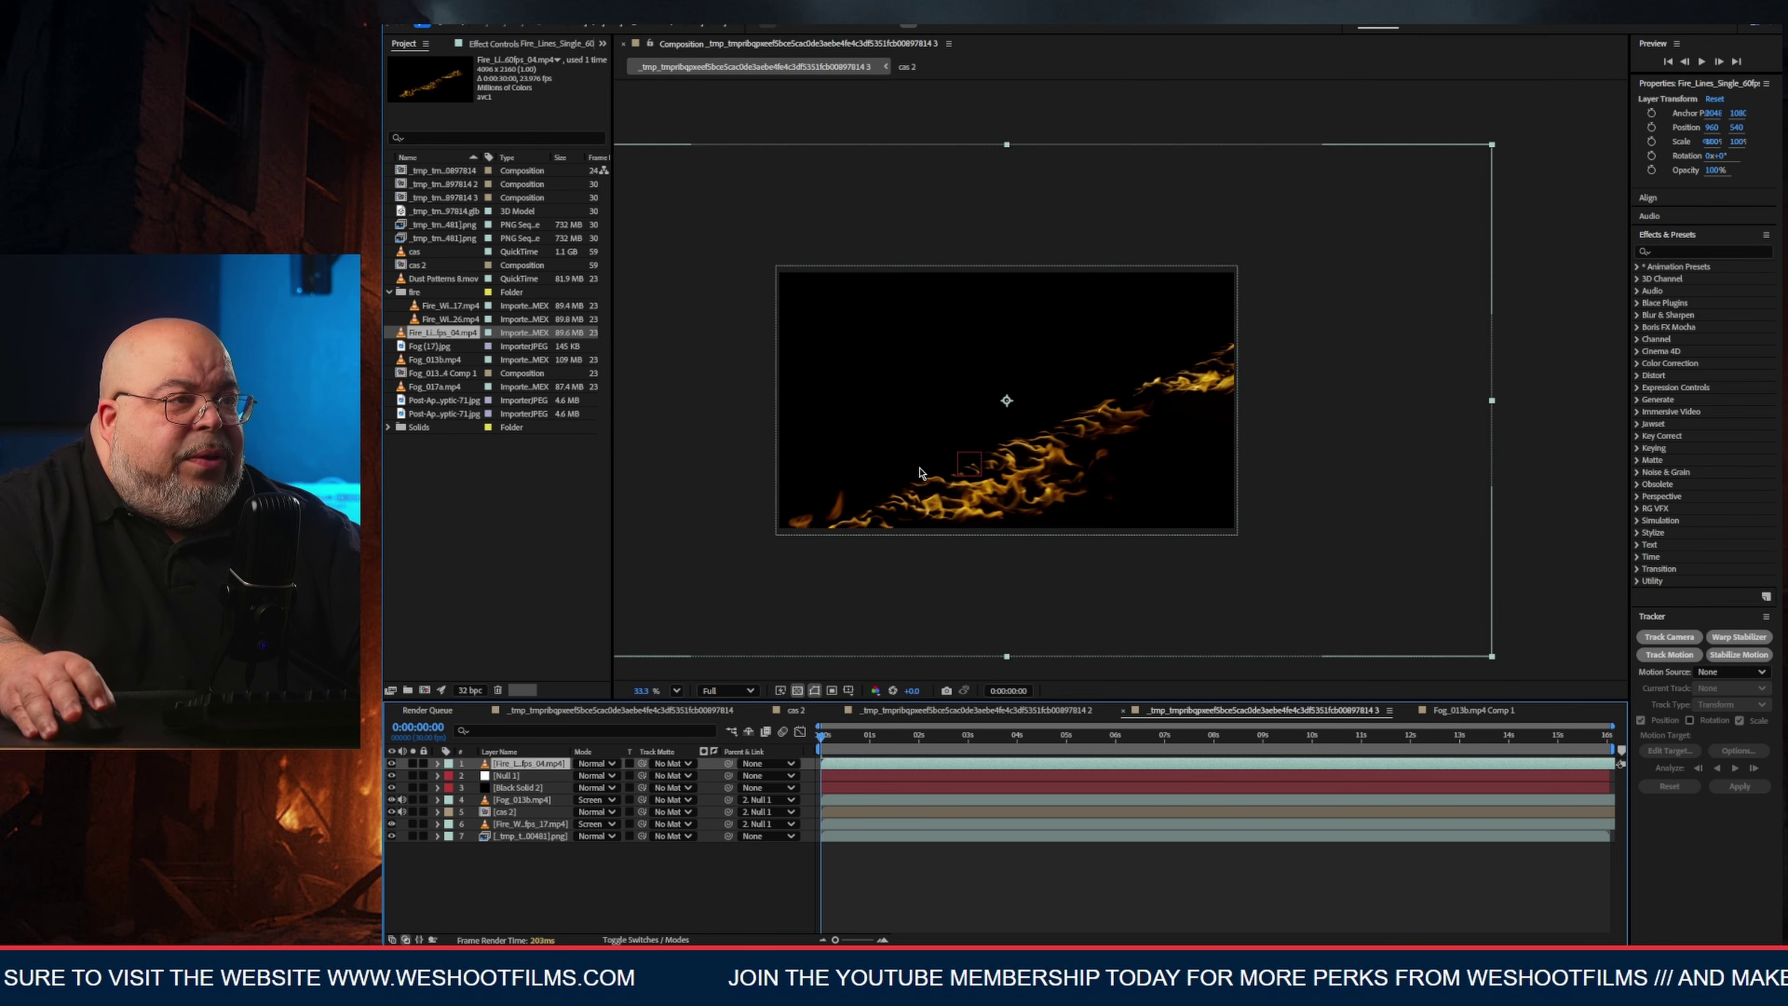
{"action": "left_click_drag", "start_coordinate": [1492, 145], "coordinate": [1130, 413]}
Rotate the fire line about 29° so it runs level, and set its blending mode to Screen.
{"action": "key", "text": "w"}
{"action": "left_click", "coordinate": [590, 768]}
{"action": "left_click", "coordinate": [620, 309]}
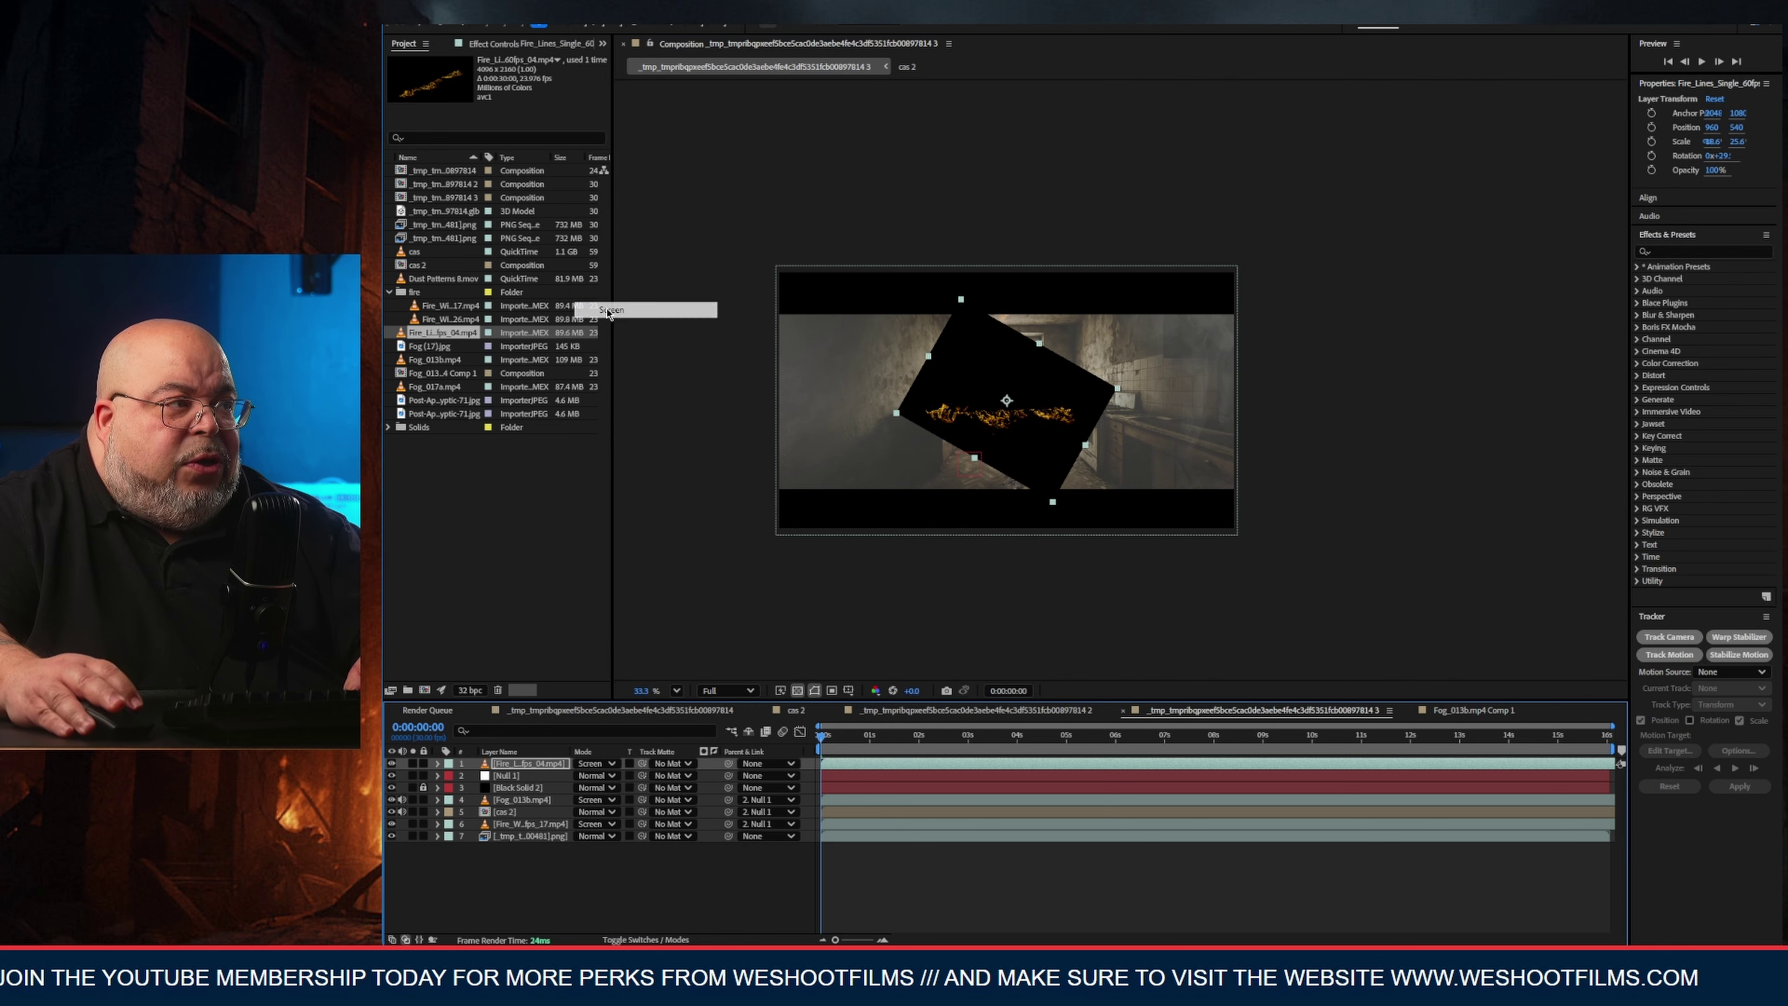
{"action": "scroll", "coordinate": [984, 441], "scroll_direction": "up", "scroll_amount": 2}
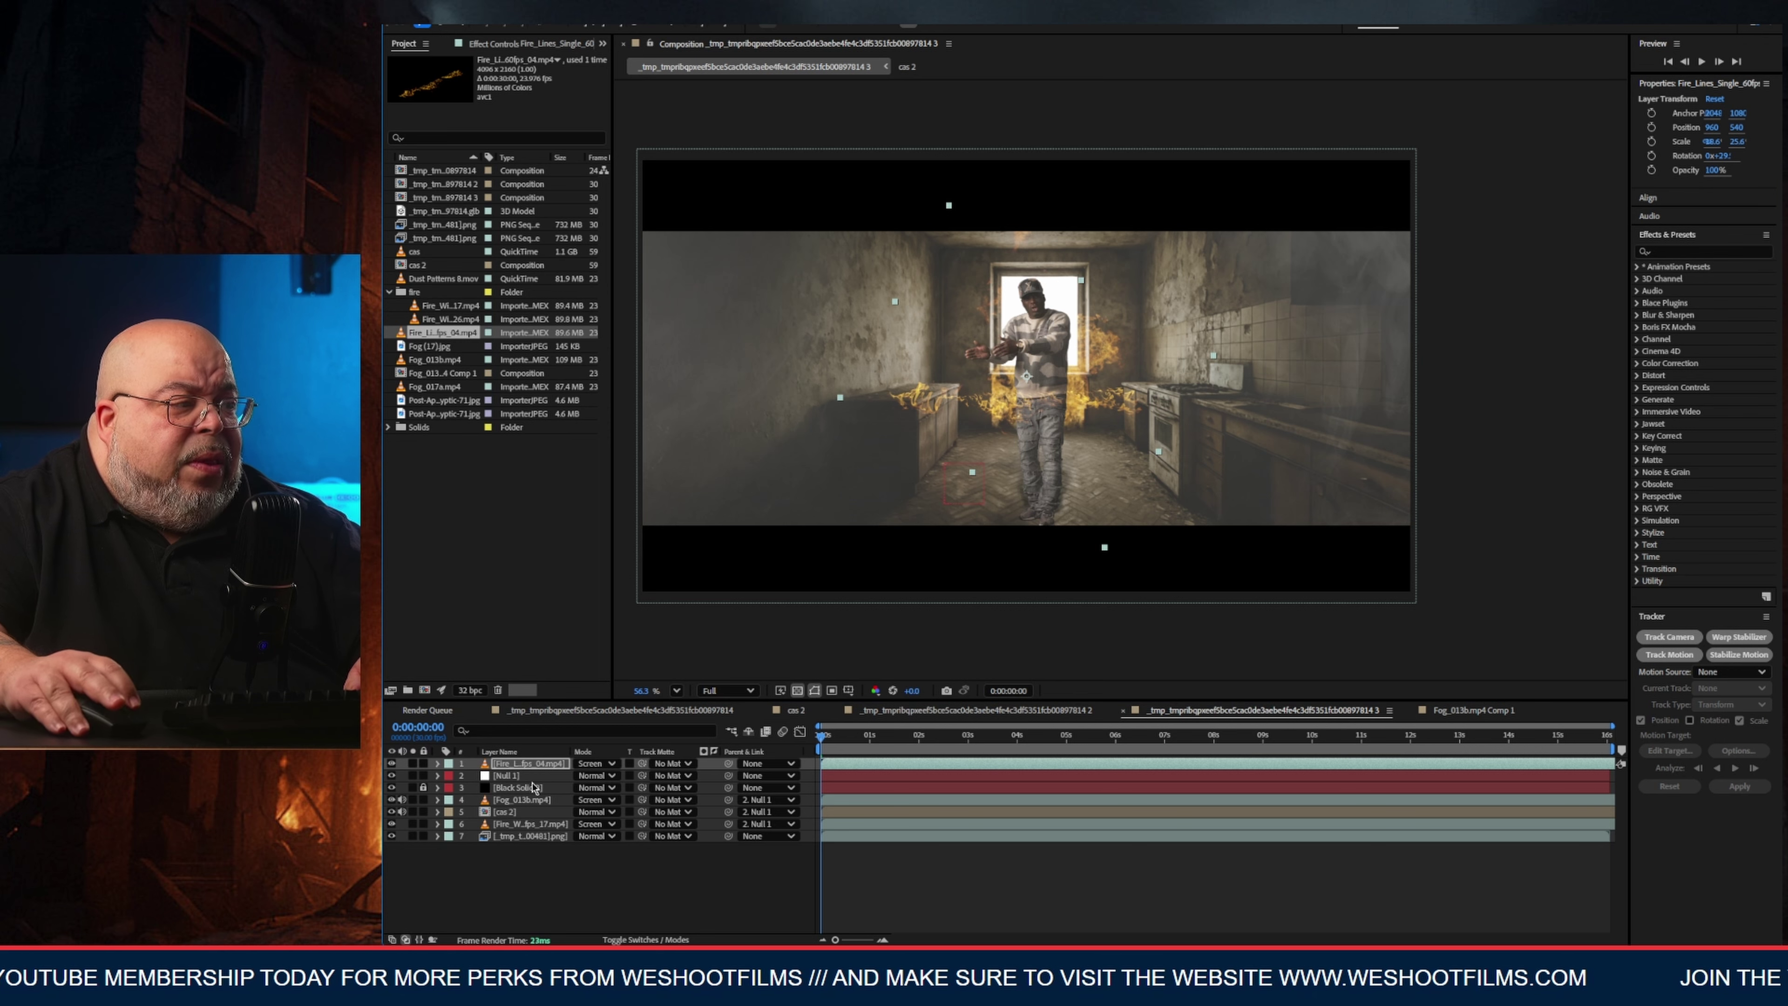
Move the fire line layer below cas 2, then shrink, position and slightly rotate it along the base of the window wall.
{"action": "left_click_drag", "start_coordinate": [522, 766], "coordinate": [524, 819]}
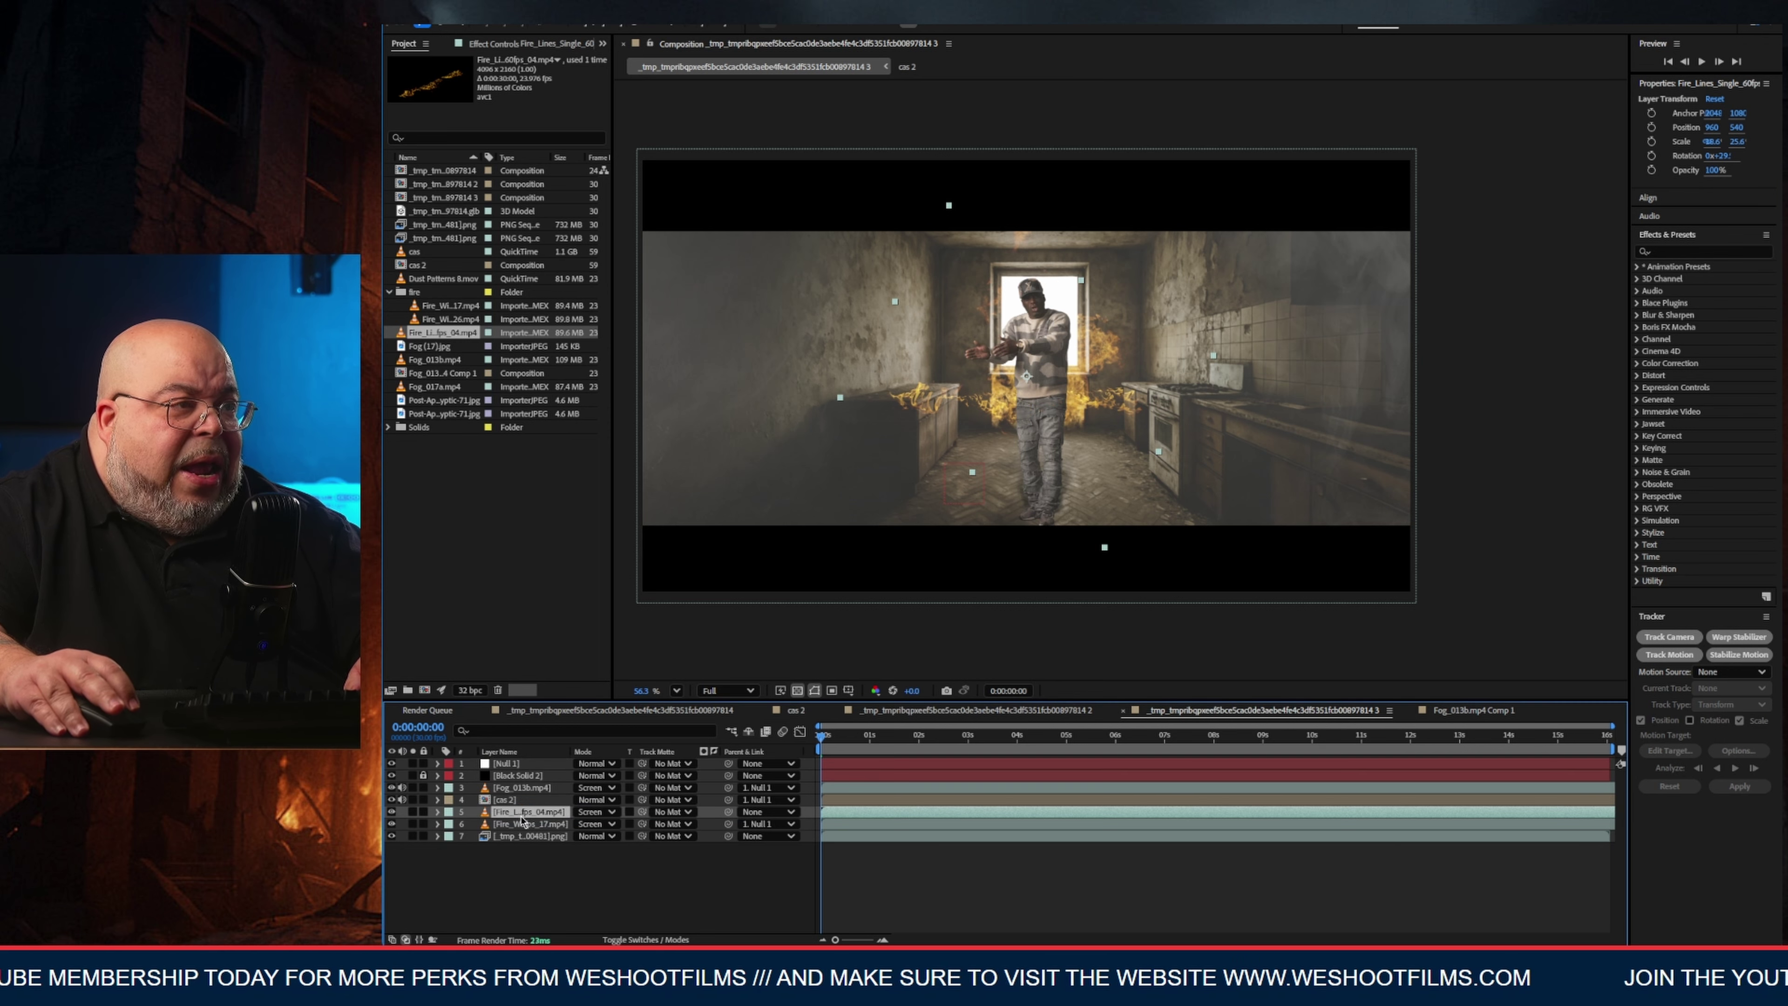
{"action": "scroll", "coordinate": [949, 513], "scroll_direction": "up", "scroll_amount": 2}
{"action": "left_click_drag", "start_coordinate": [998, 377], "coordinate": [1061, 410]}
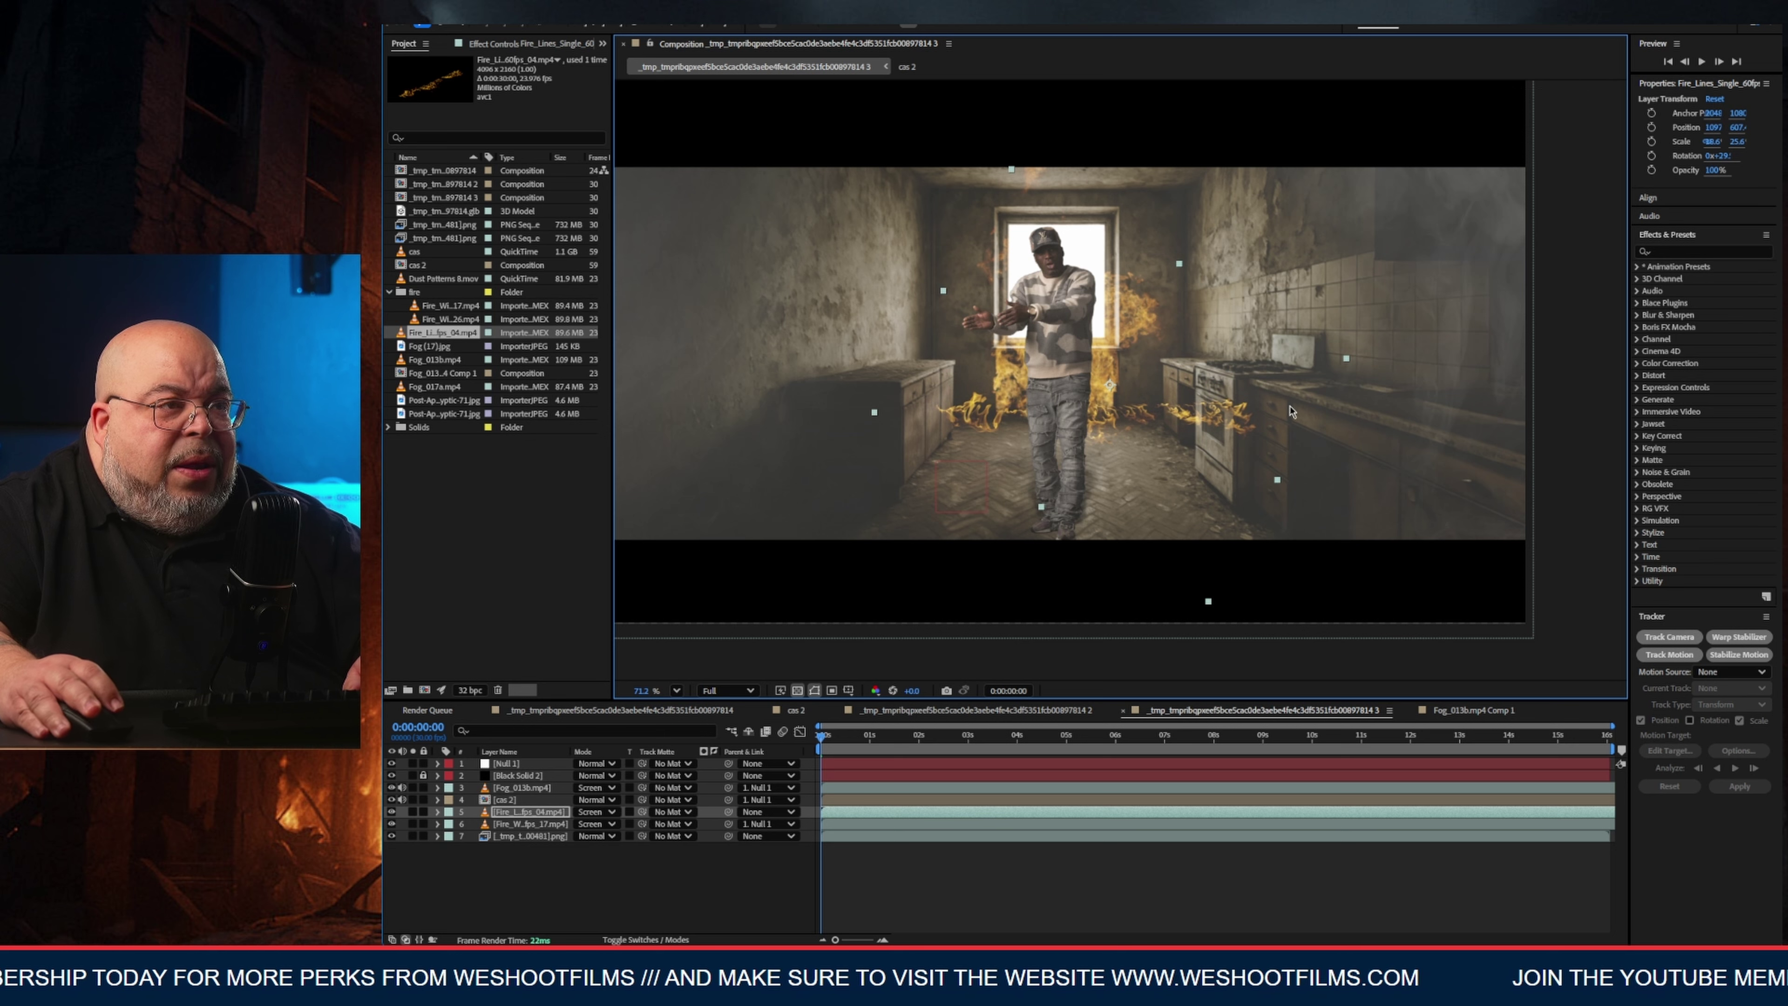
{"action": "left_click_drag", "start_coordinate": [1346, 363], "coordinate": [1082, 429]}
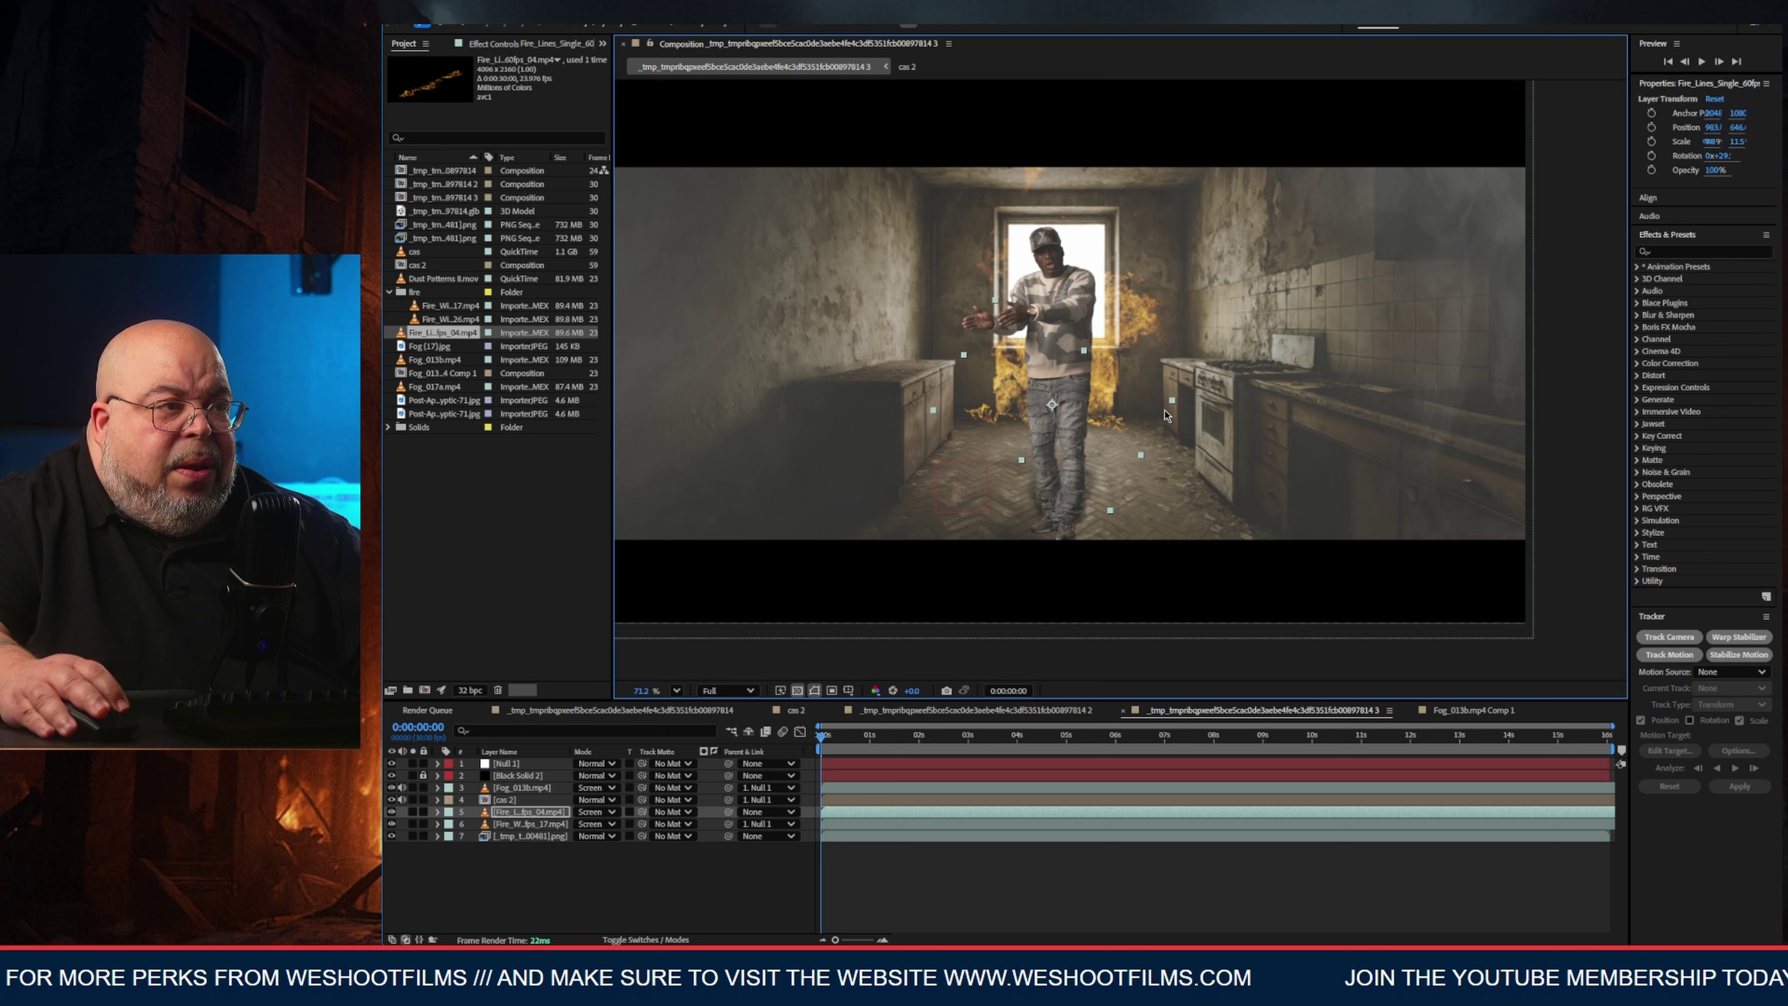
{"action": "left_click_drag", "start_coordinate": [1183, 407], "coordinate": [1148, 404]}
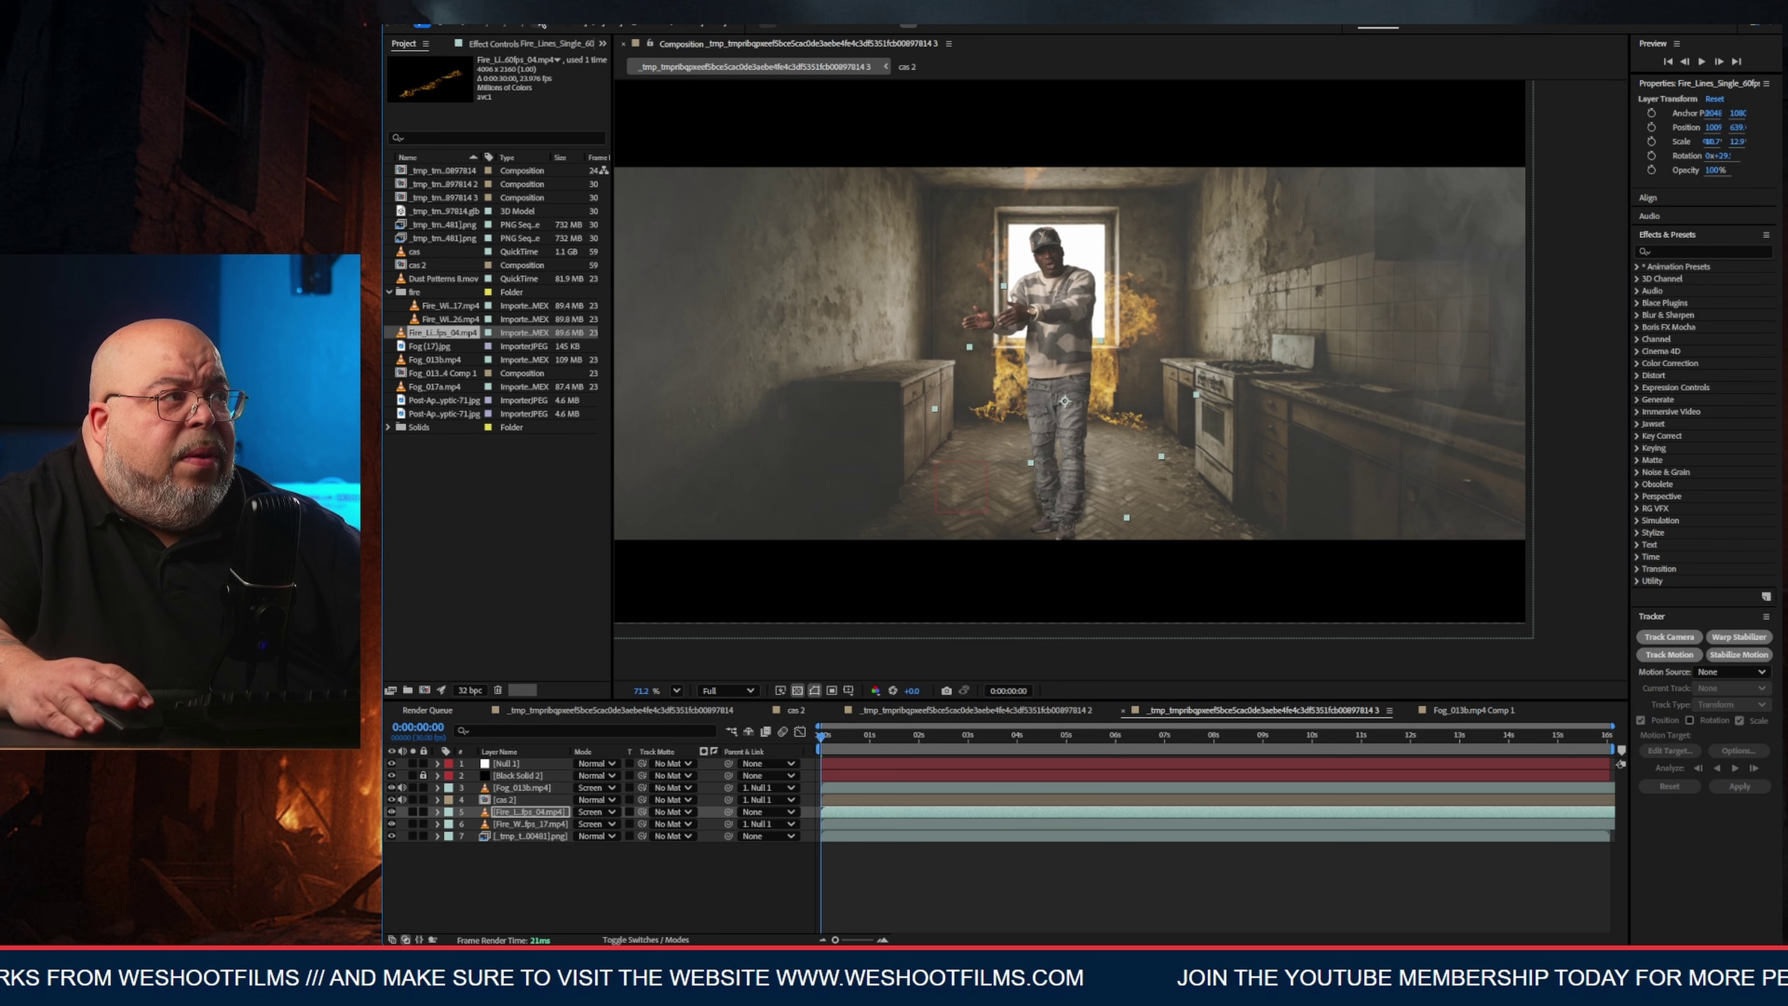
{"action": "left_click_drag", "start_coordinate": [1205, 406], "coordinate": [1205, 396]}
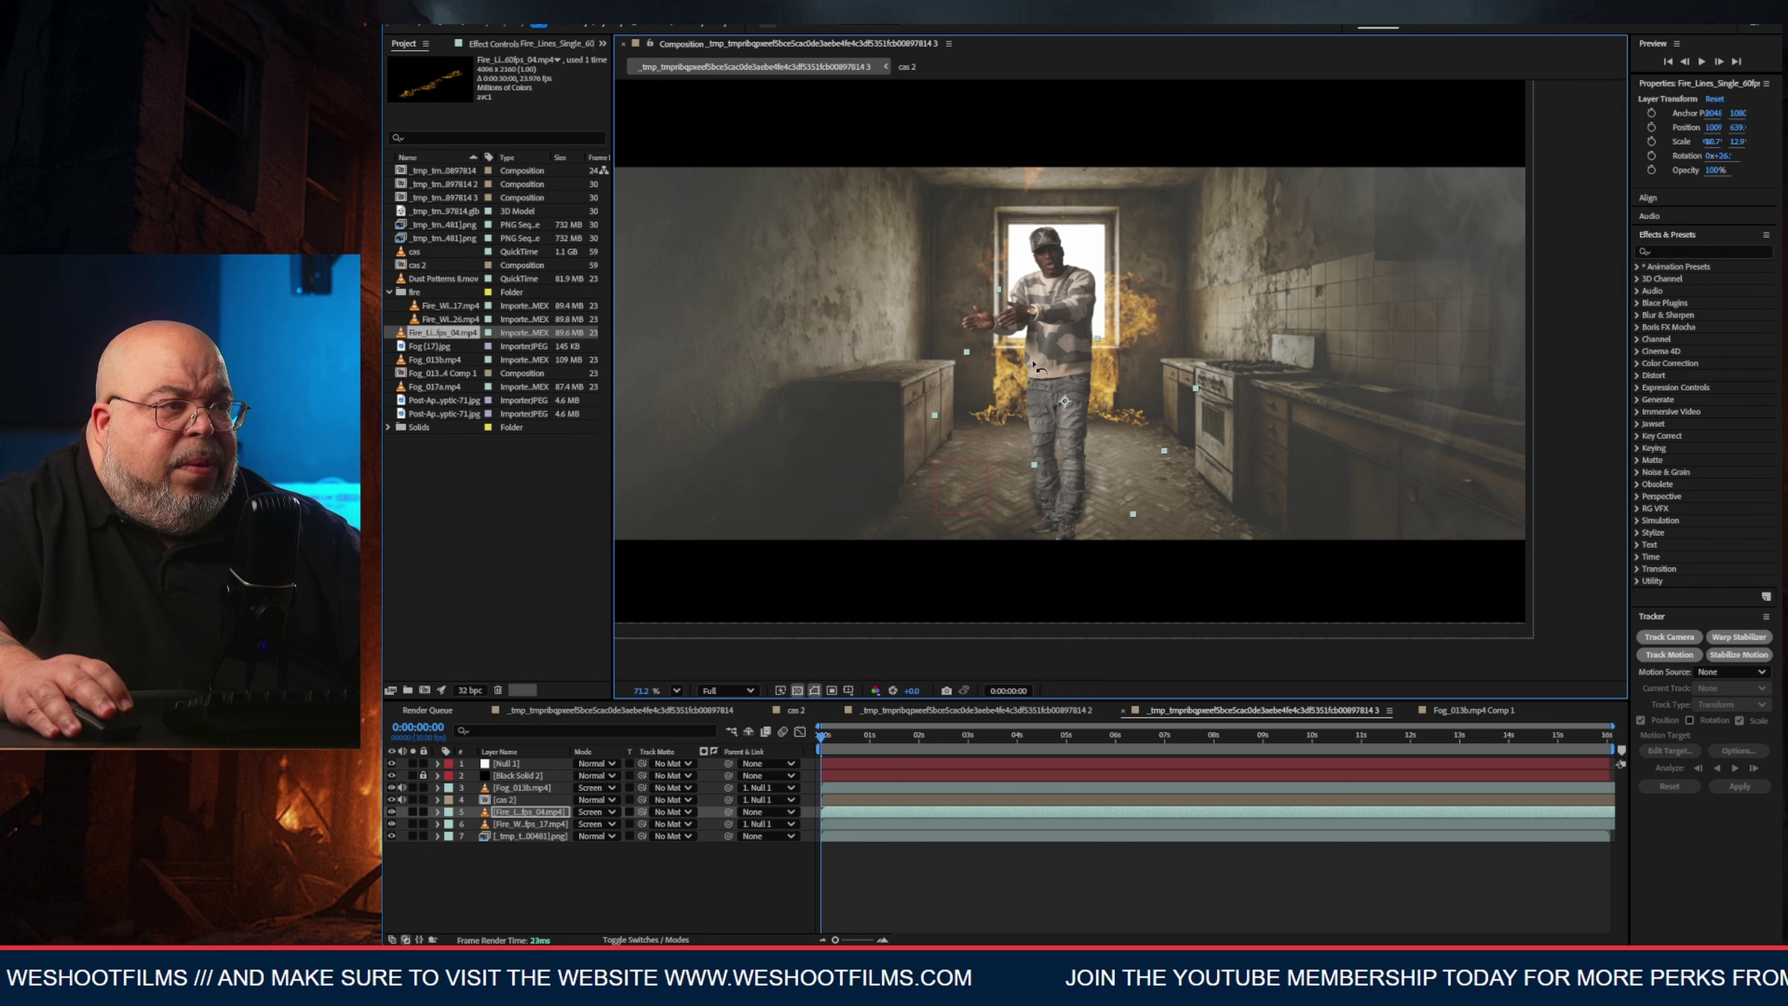
{"action": "left_click", "coordinate": [442, 25]}
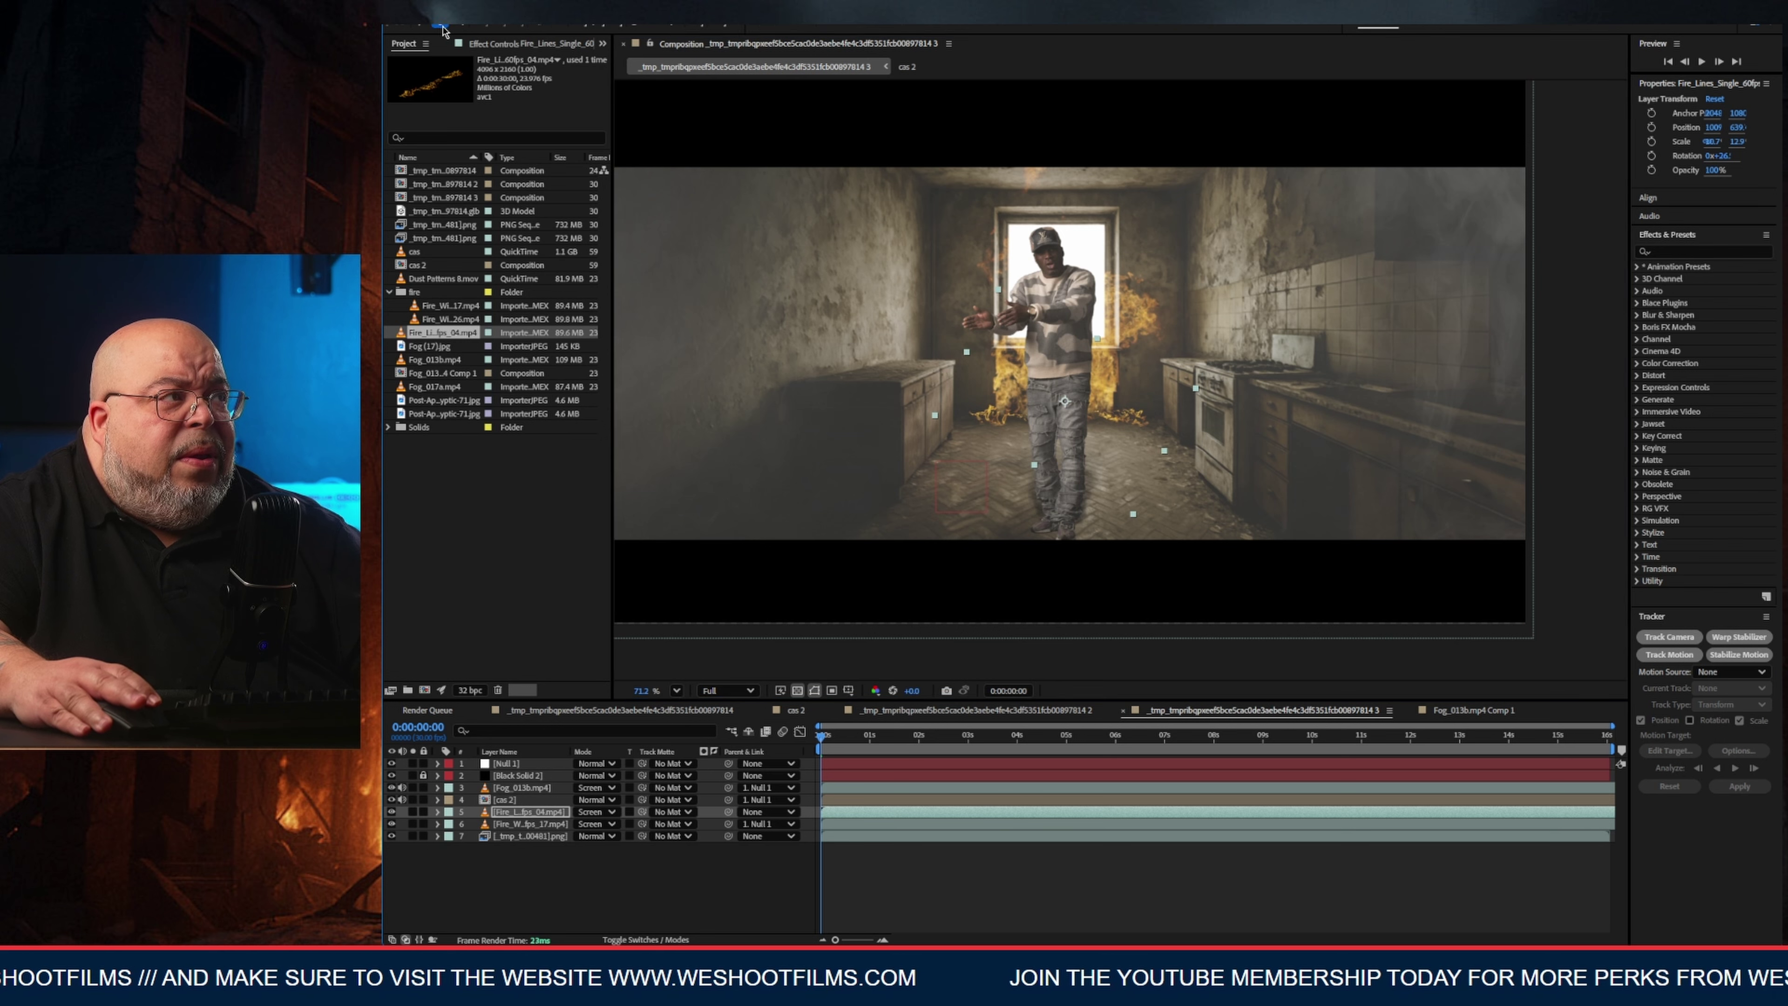
Parent the fire line layer to Null 1 at the first frame and scrub through the shot to check its tracking.
{"action": "left_click", "coordinate": [971, 735]}
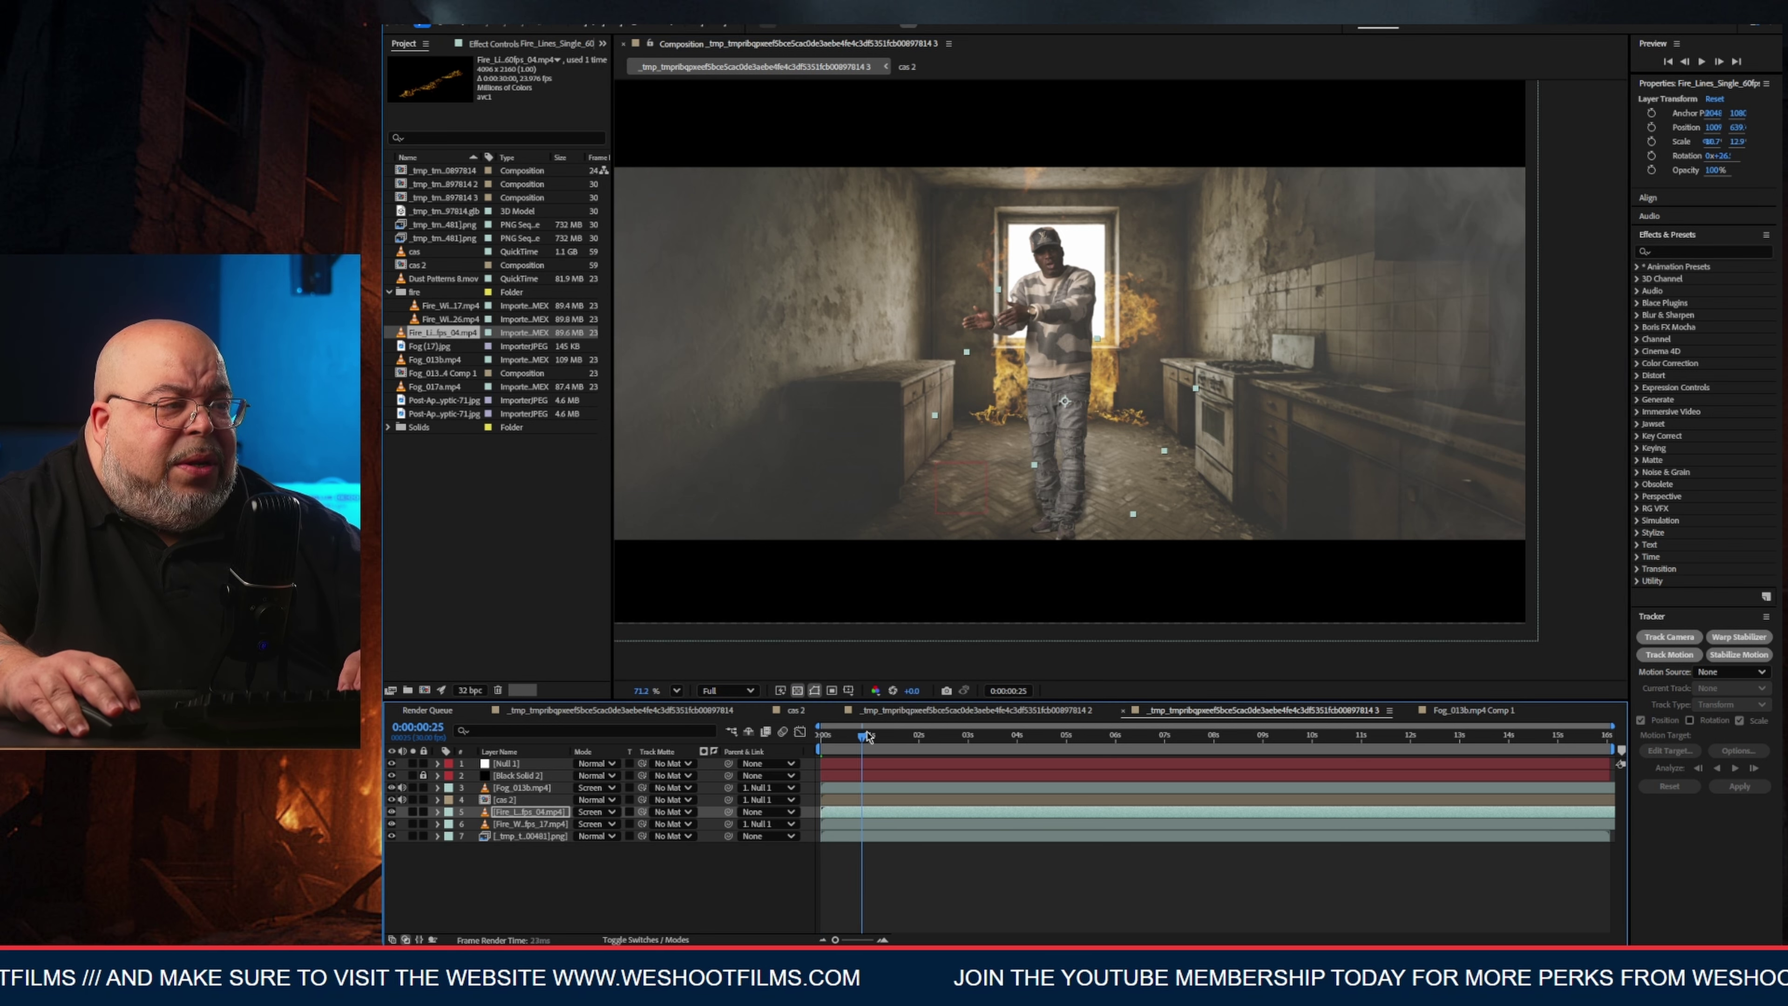
{"action": "key", "text": "Home"}
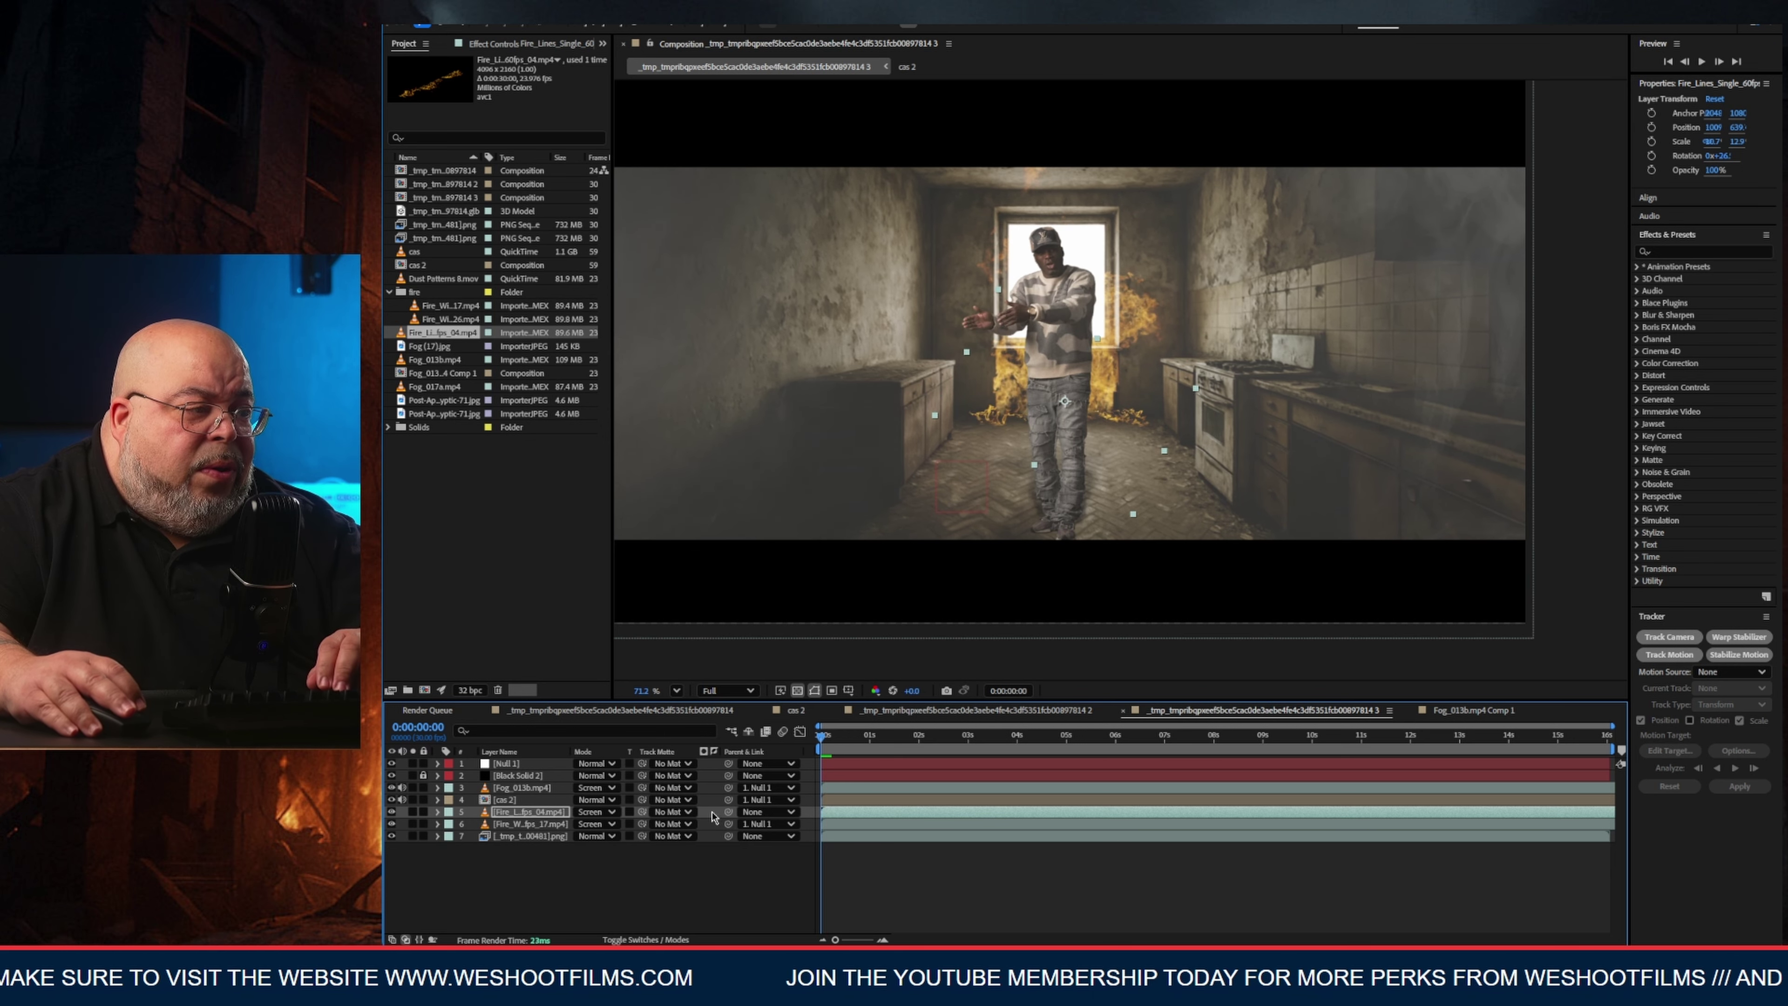
{"action": "left_click_drag", "start_coordinate": [729, 811], "coordinate": [516, 765]}
{"action": "left_click_drag", "start_coordinate": [824, 740], "coordinate": [1215, 733]}
{"action": "key", "text": "Home"}
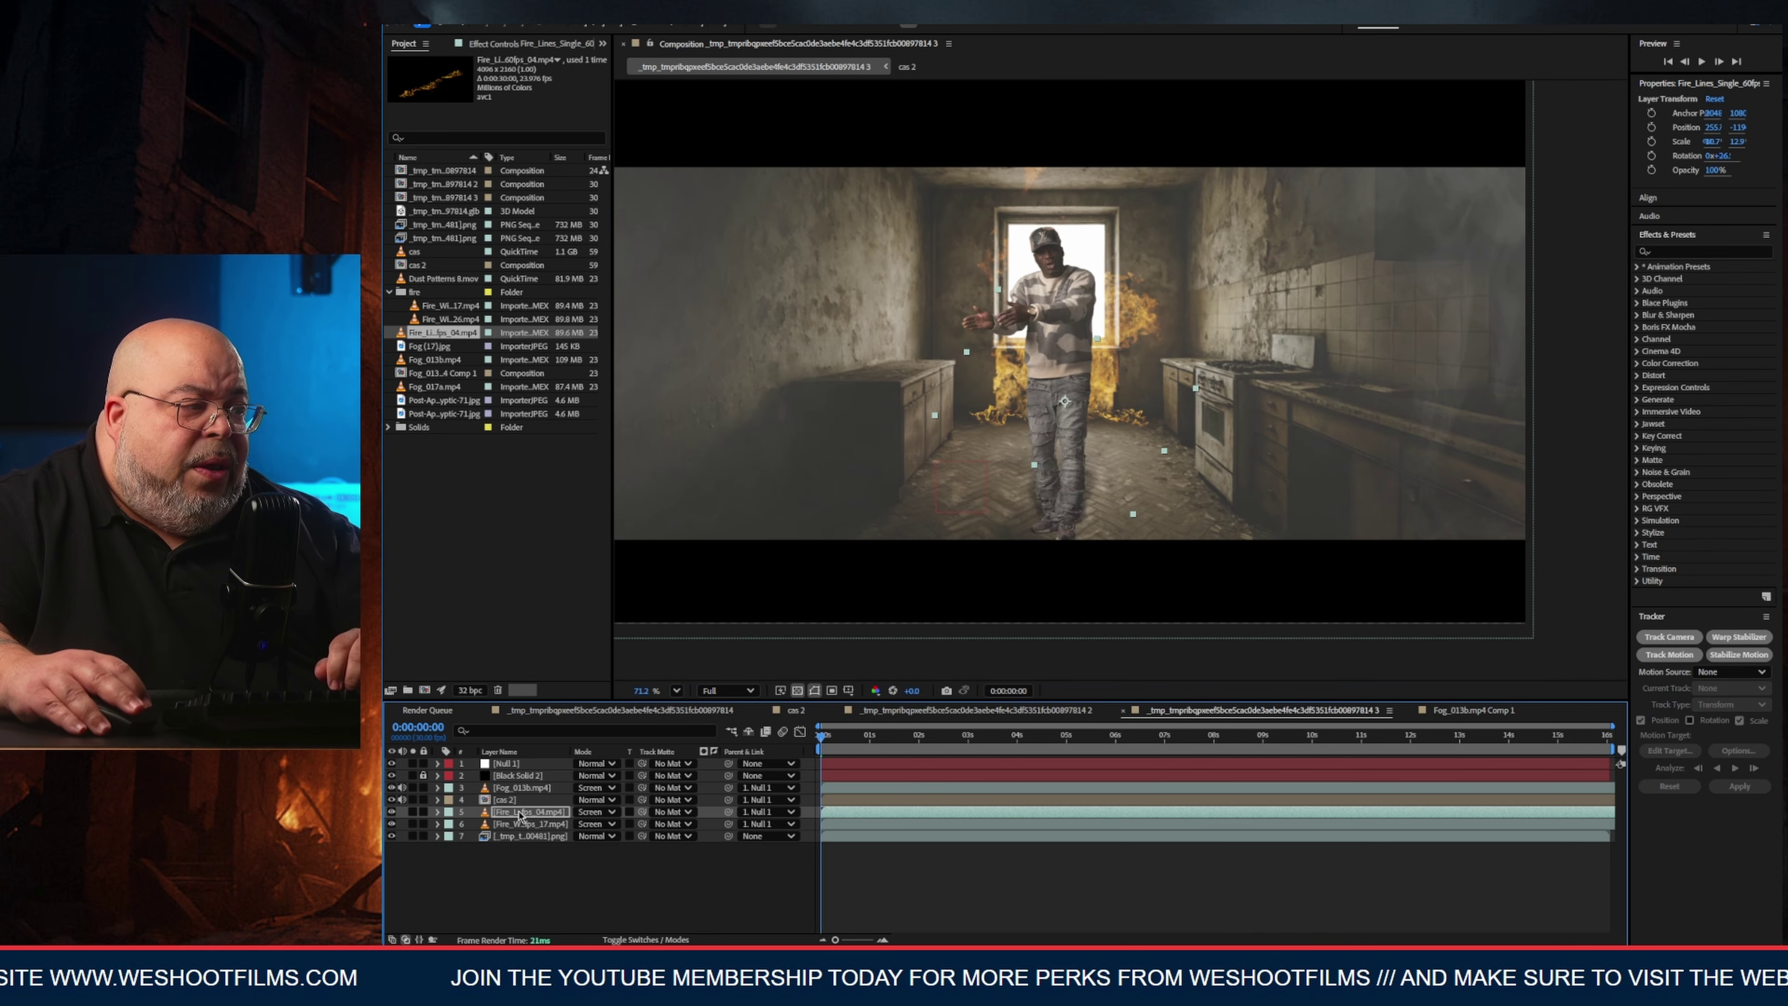
Apply Optical Glow to the fire line layer, keep its footage type as Video and adjust the glow amount.
{"action": "key", "text": "ctrl+space"}
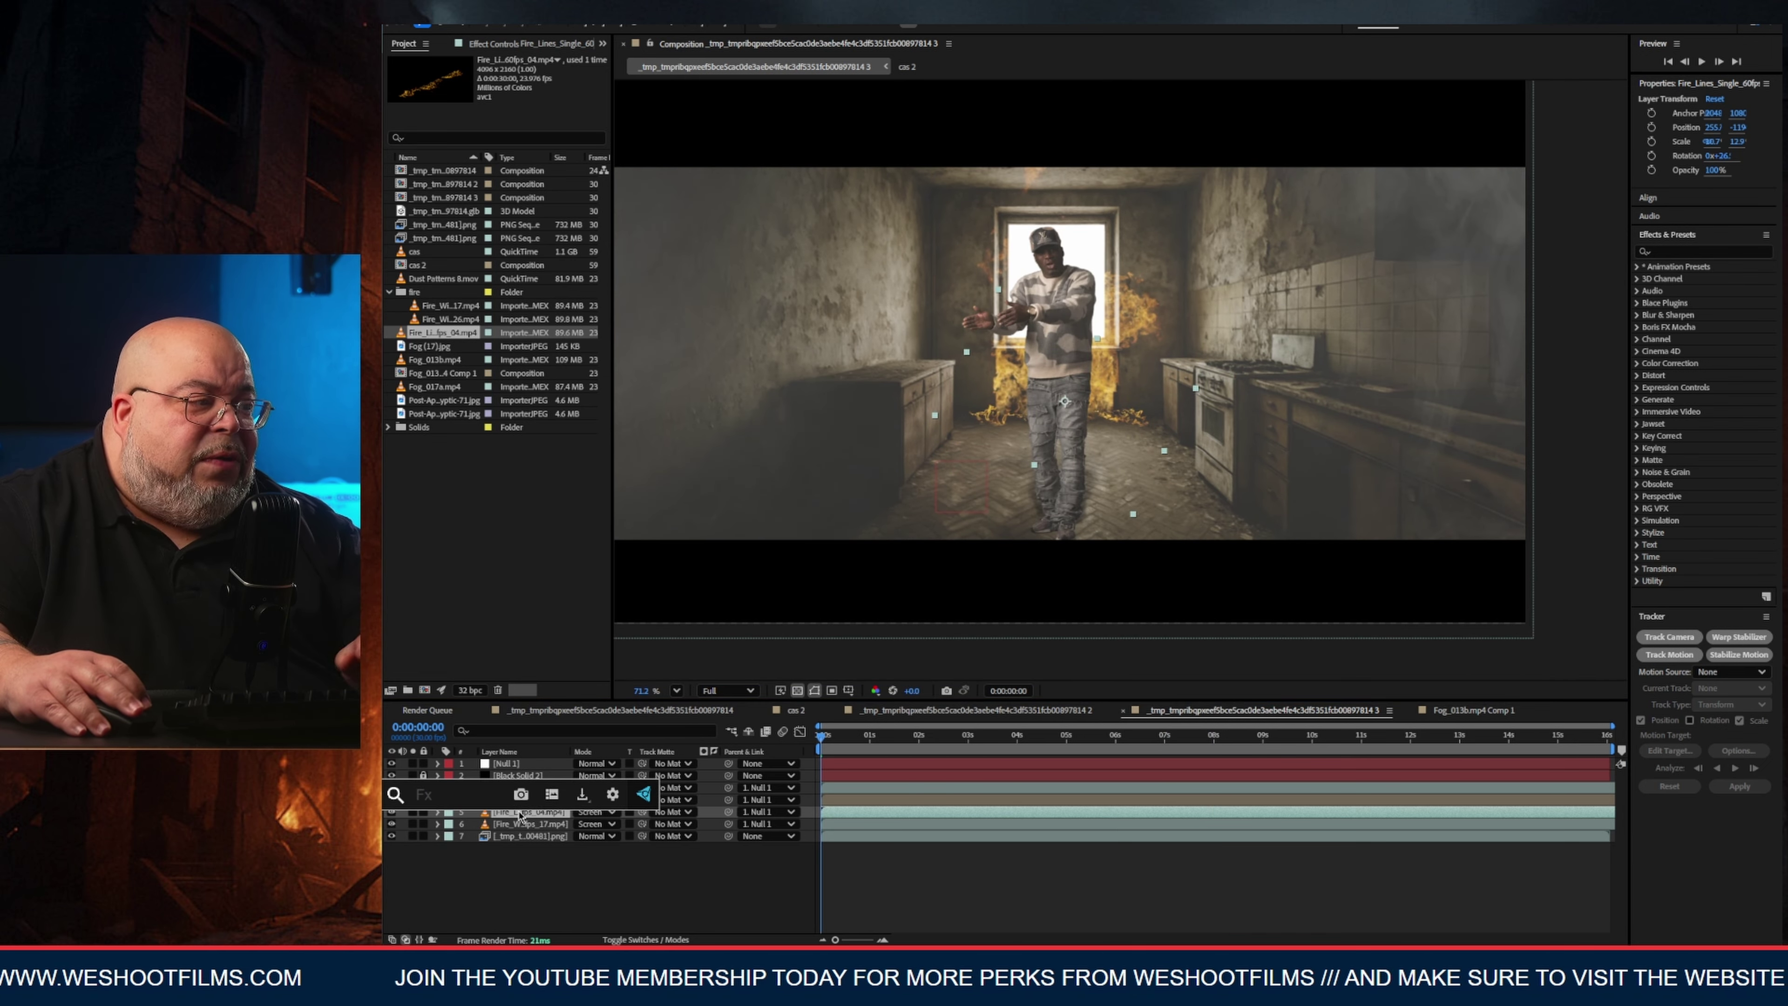
{"action": "type", "text": "glow"}
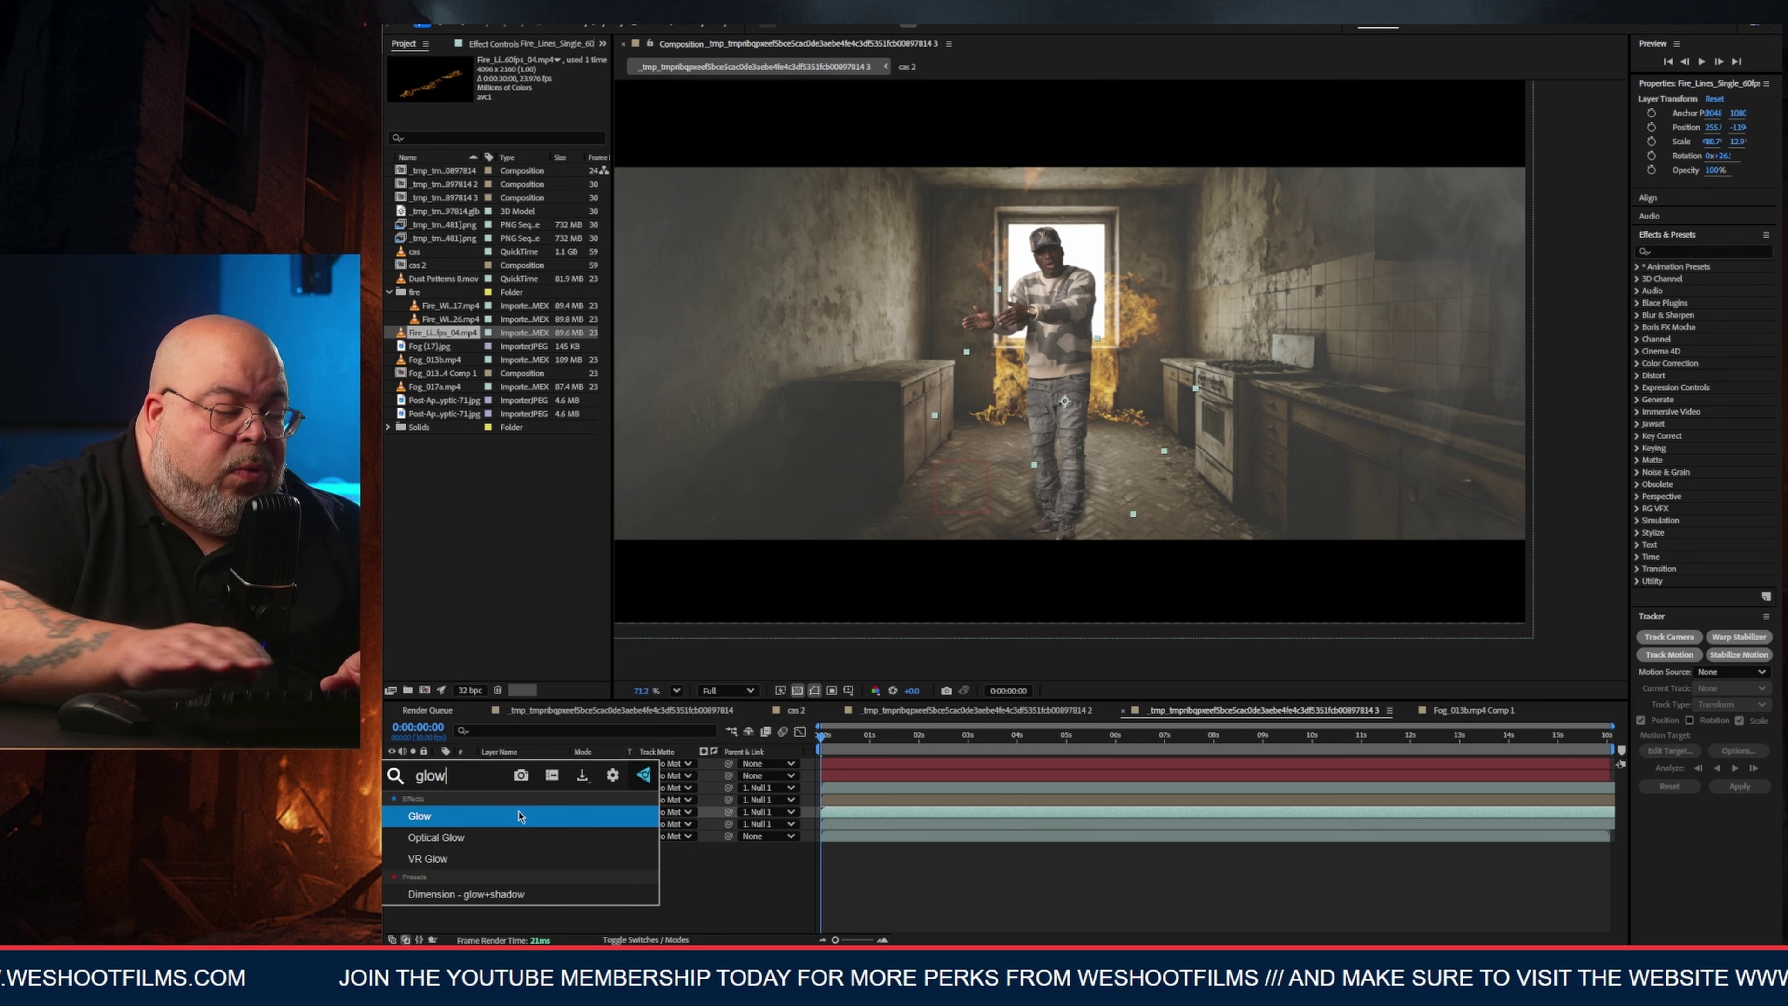
{"action": "left_click", "coordinate": [441, 842]}
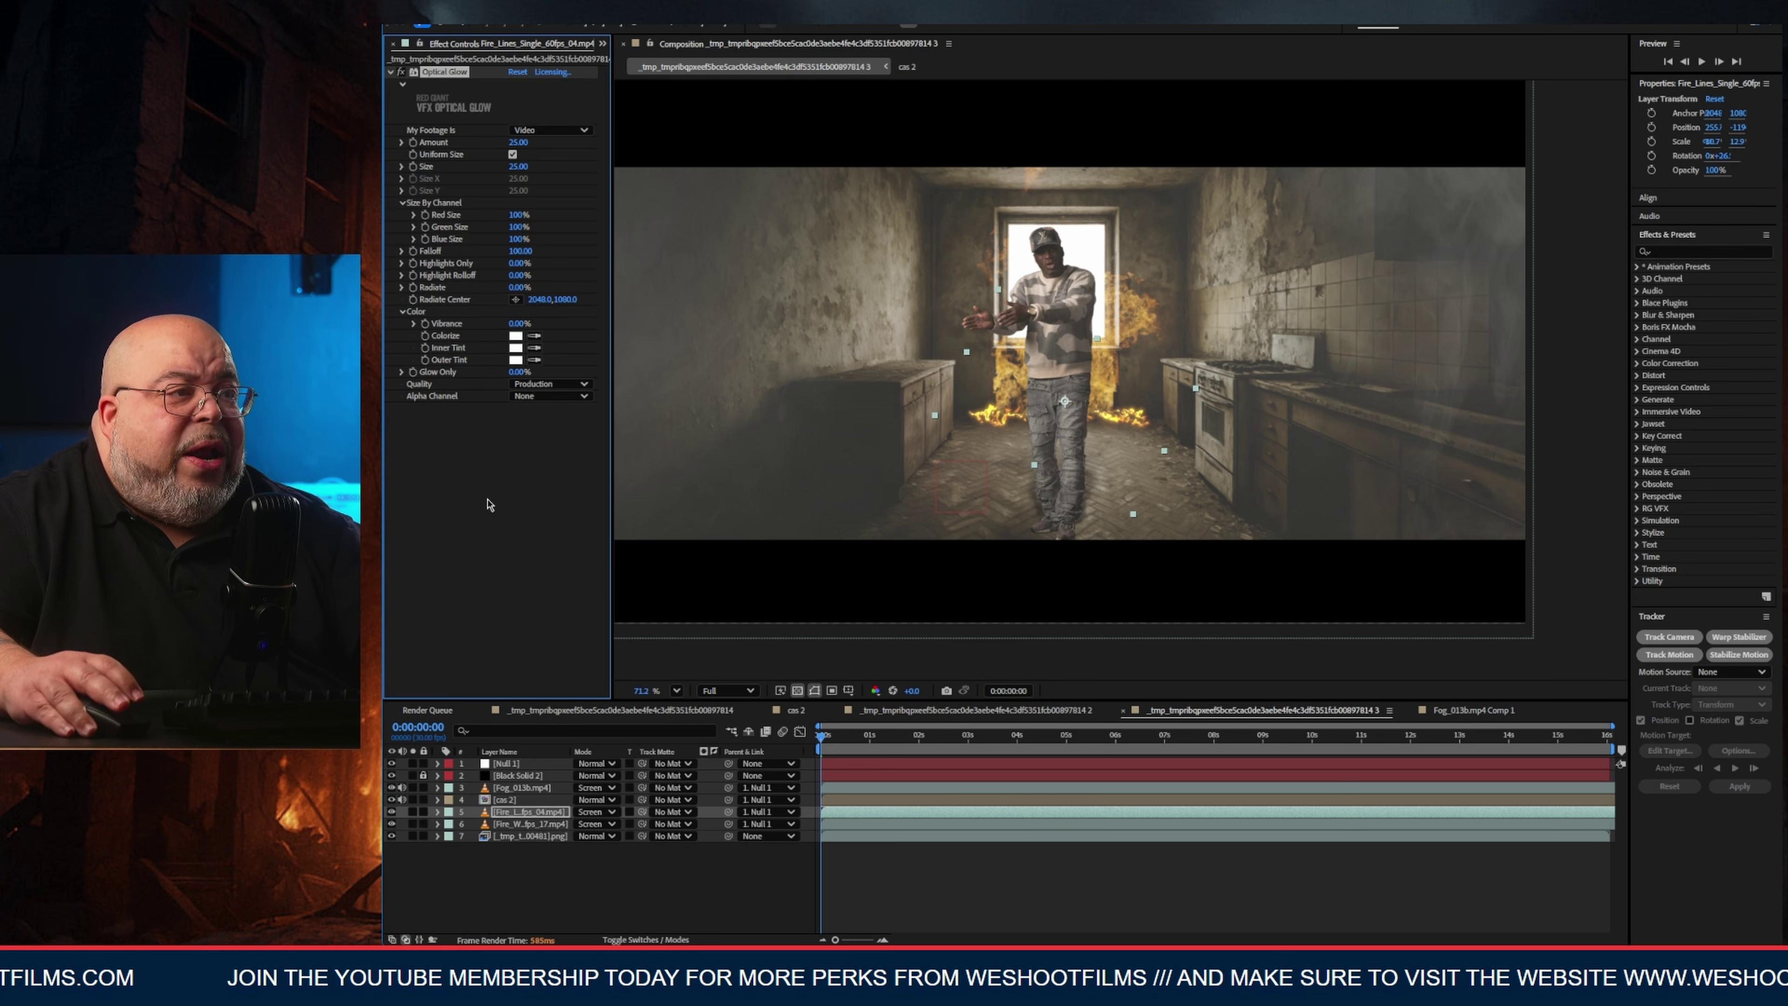
{"action": "left_click", "coordinate": [550, 130]}
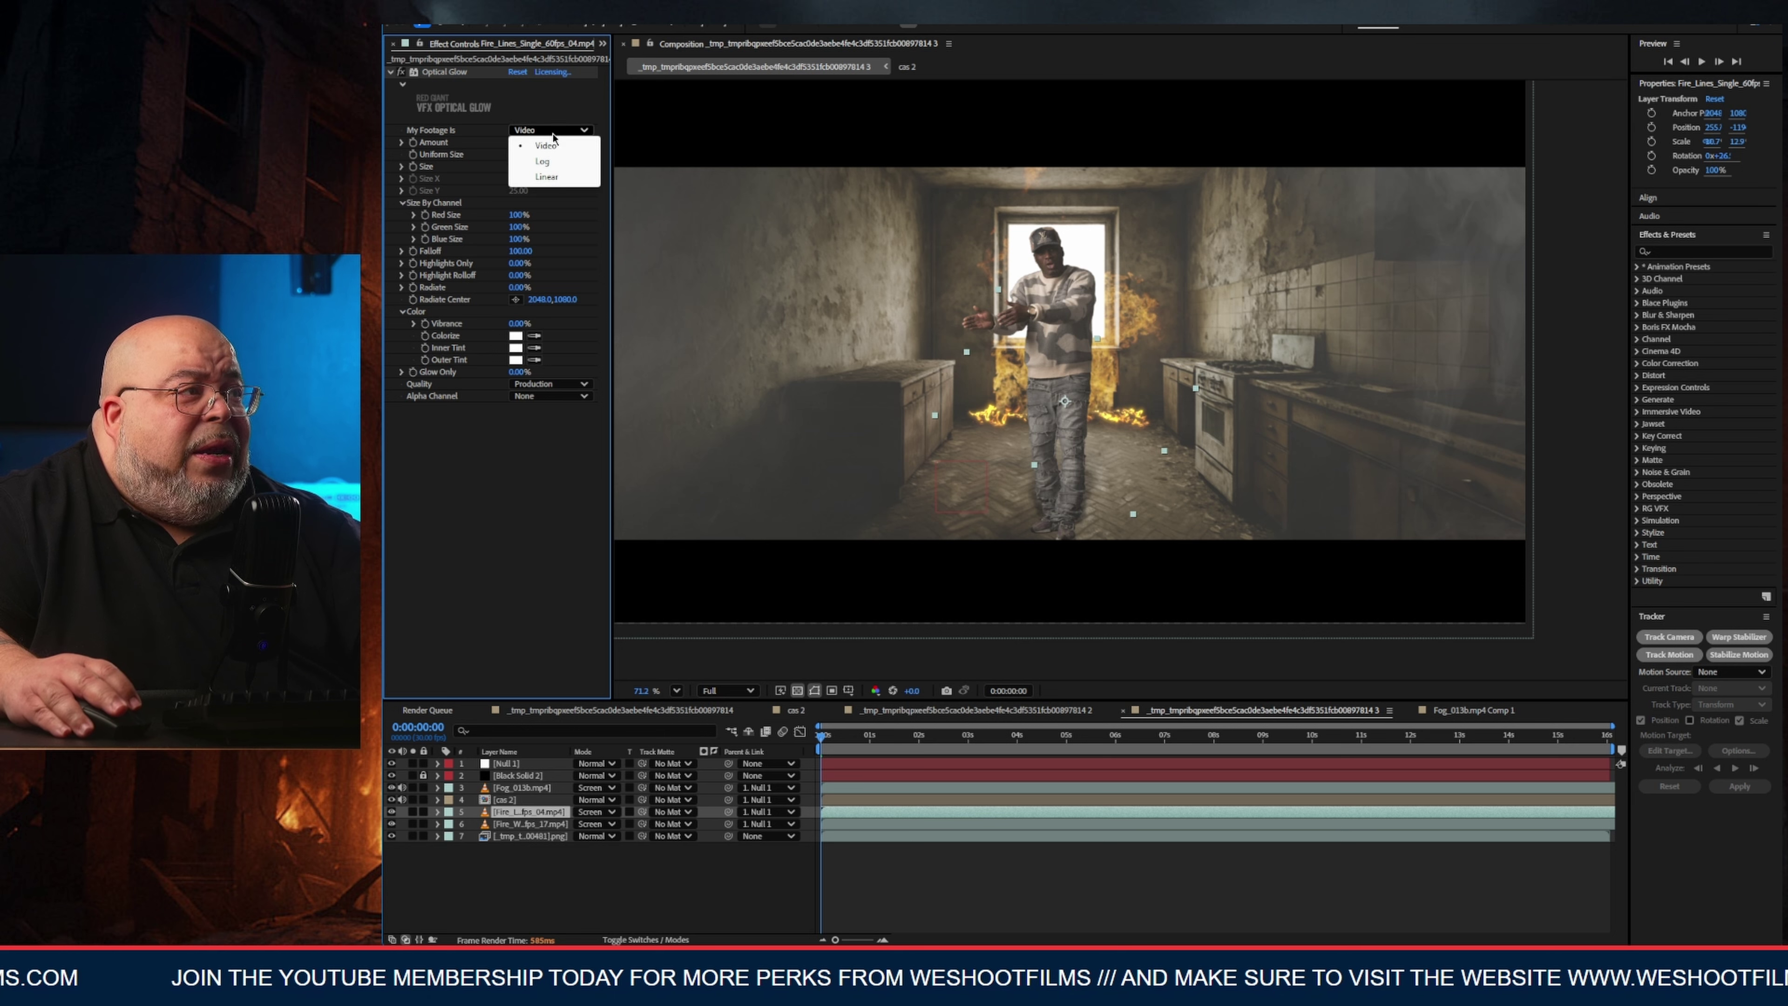
{"action": "left_click", "coordinate": [555, 133]}
{"action": "left_click_drag", "start_coordinate": [523, 145], "coordinate": [524, 141]}
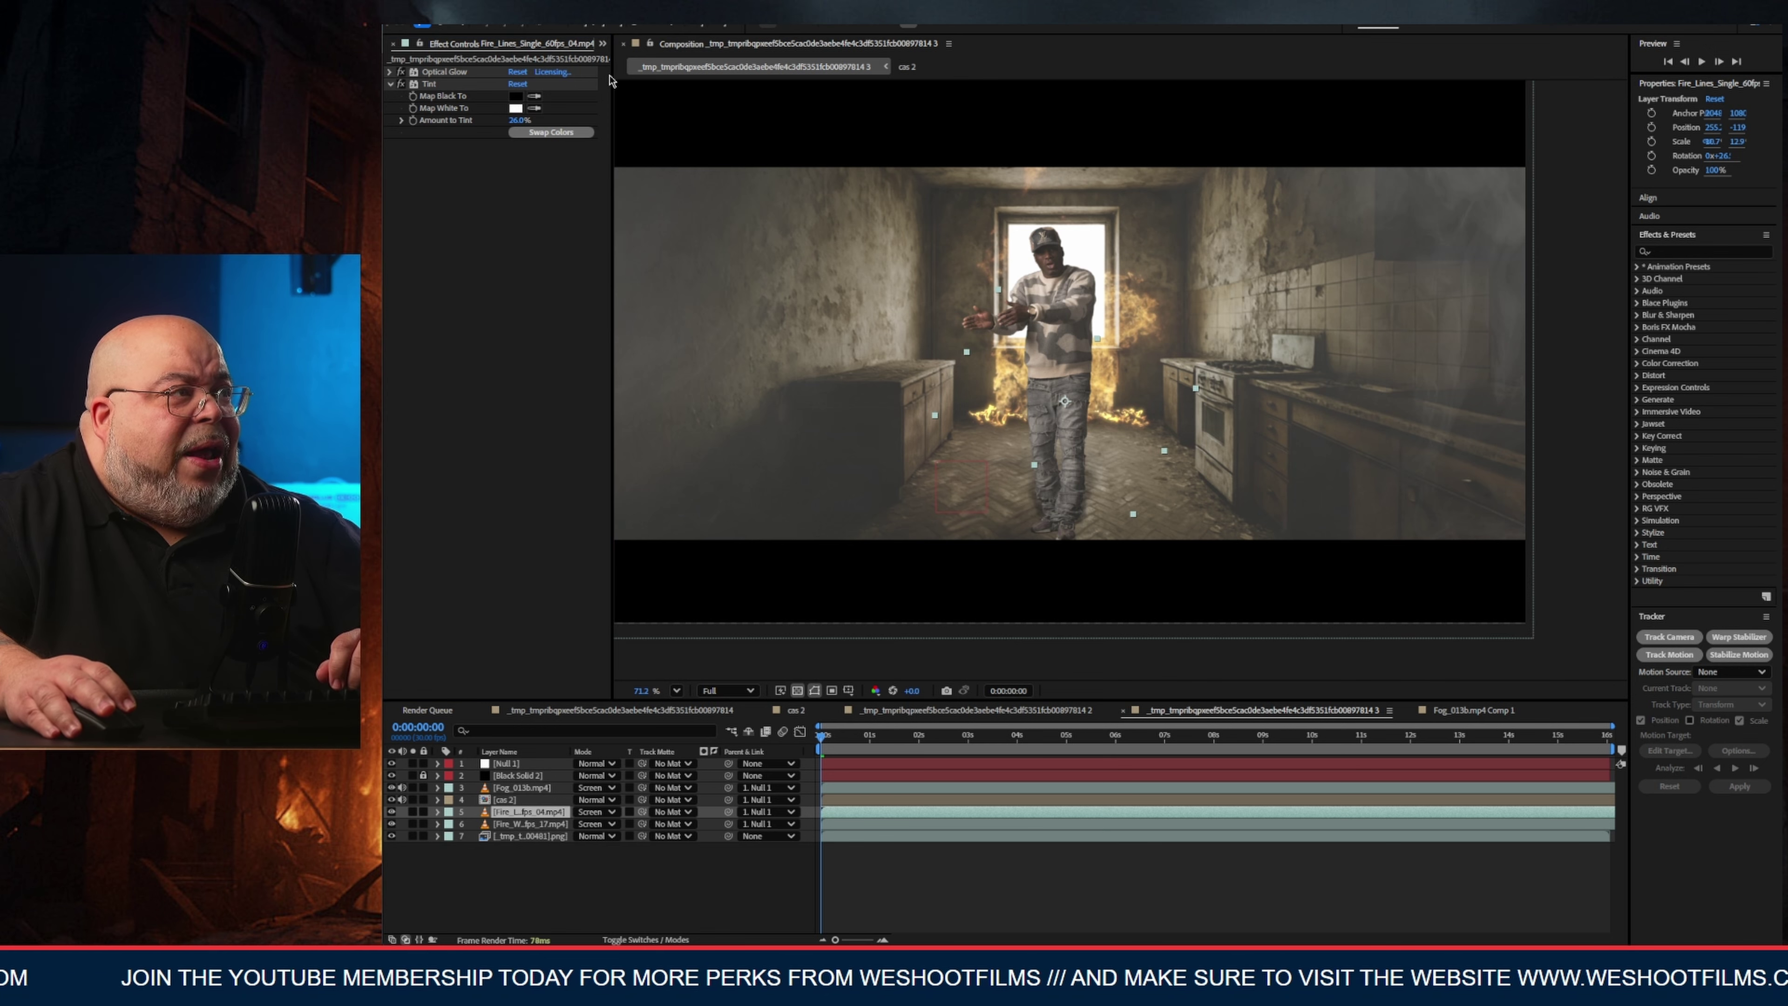
Widen the effect settings area and bring the project's footage list back into view.
{"action": "left_click_drag", "start_coordinate": [612, 76], "coordinate": [716, 76]}
{"action": "key", "text": "ctrl+0"}
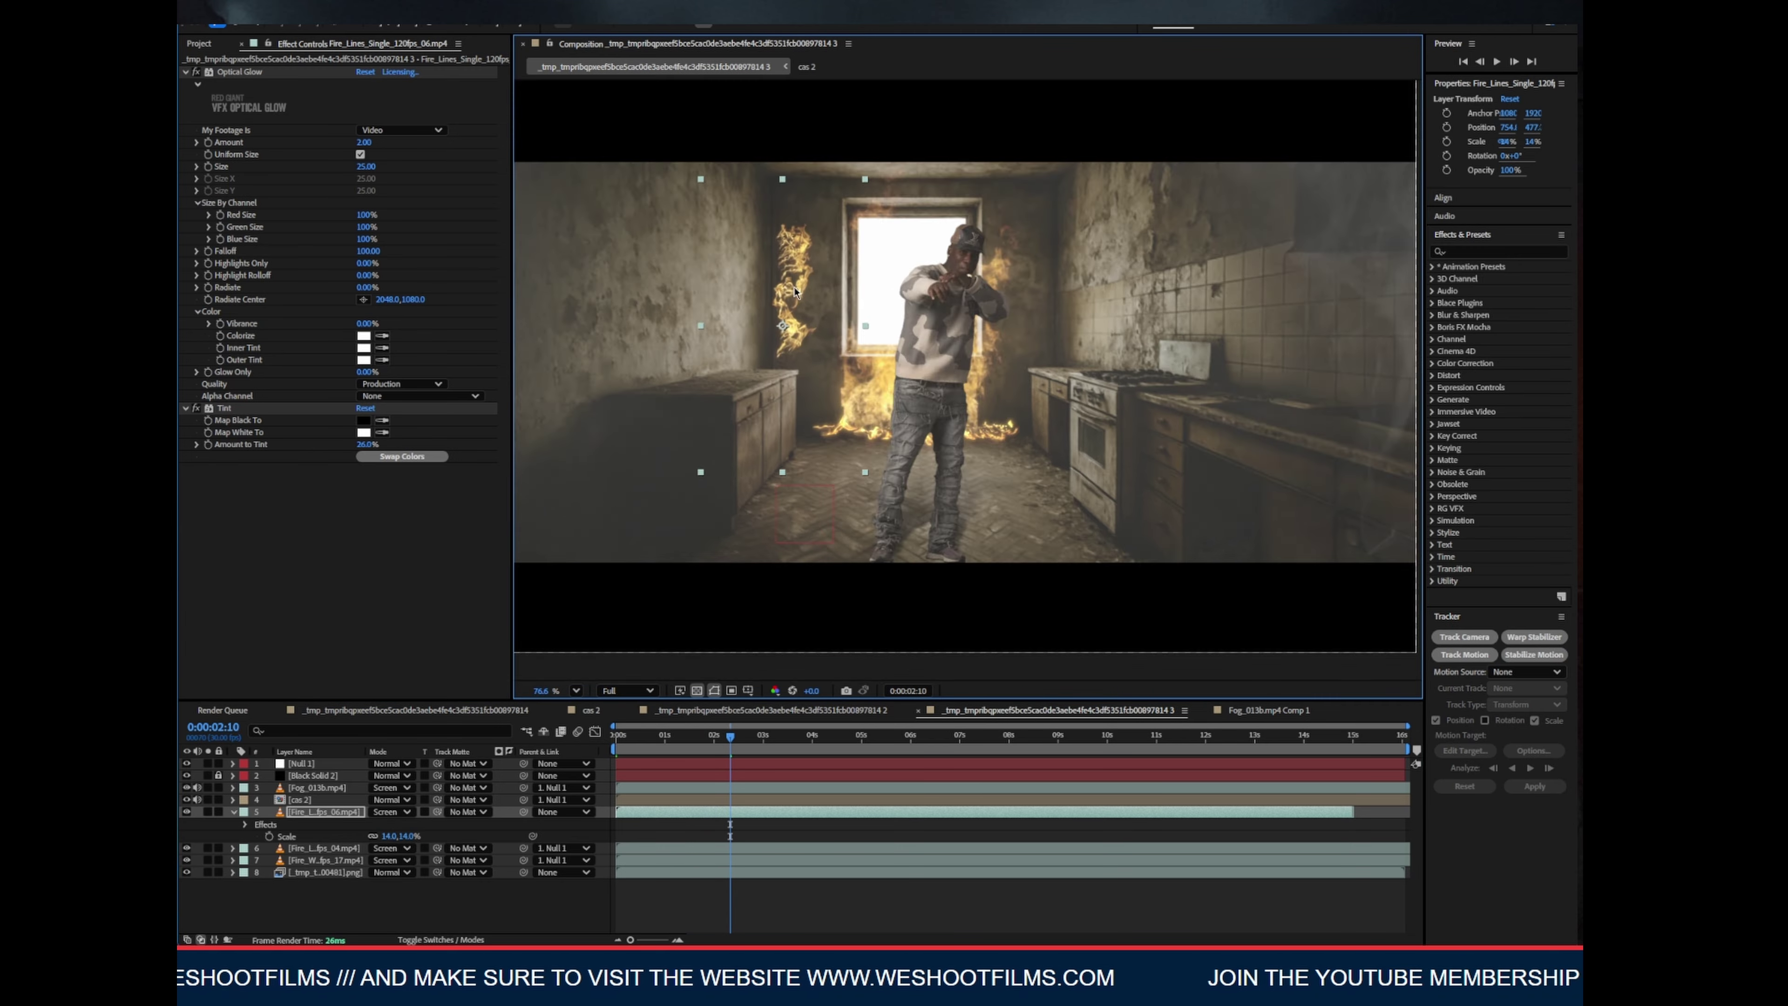
{"action": "left_click", "coordinate": [213, 44]}
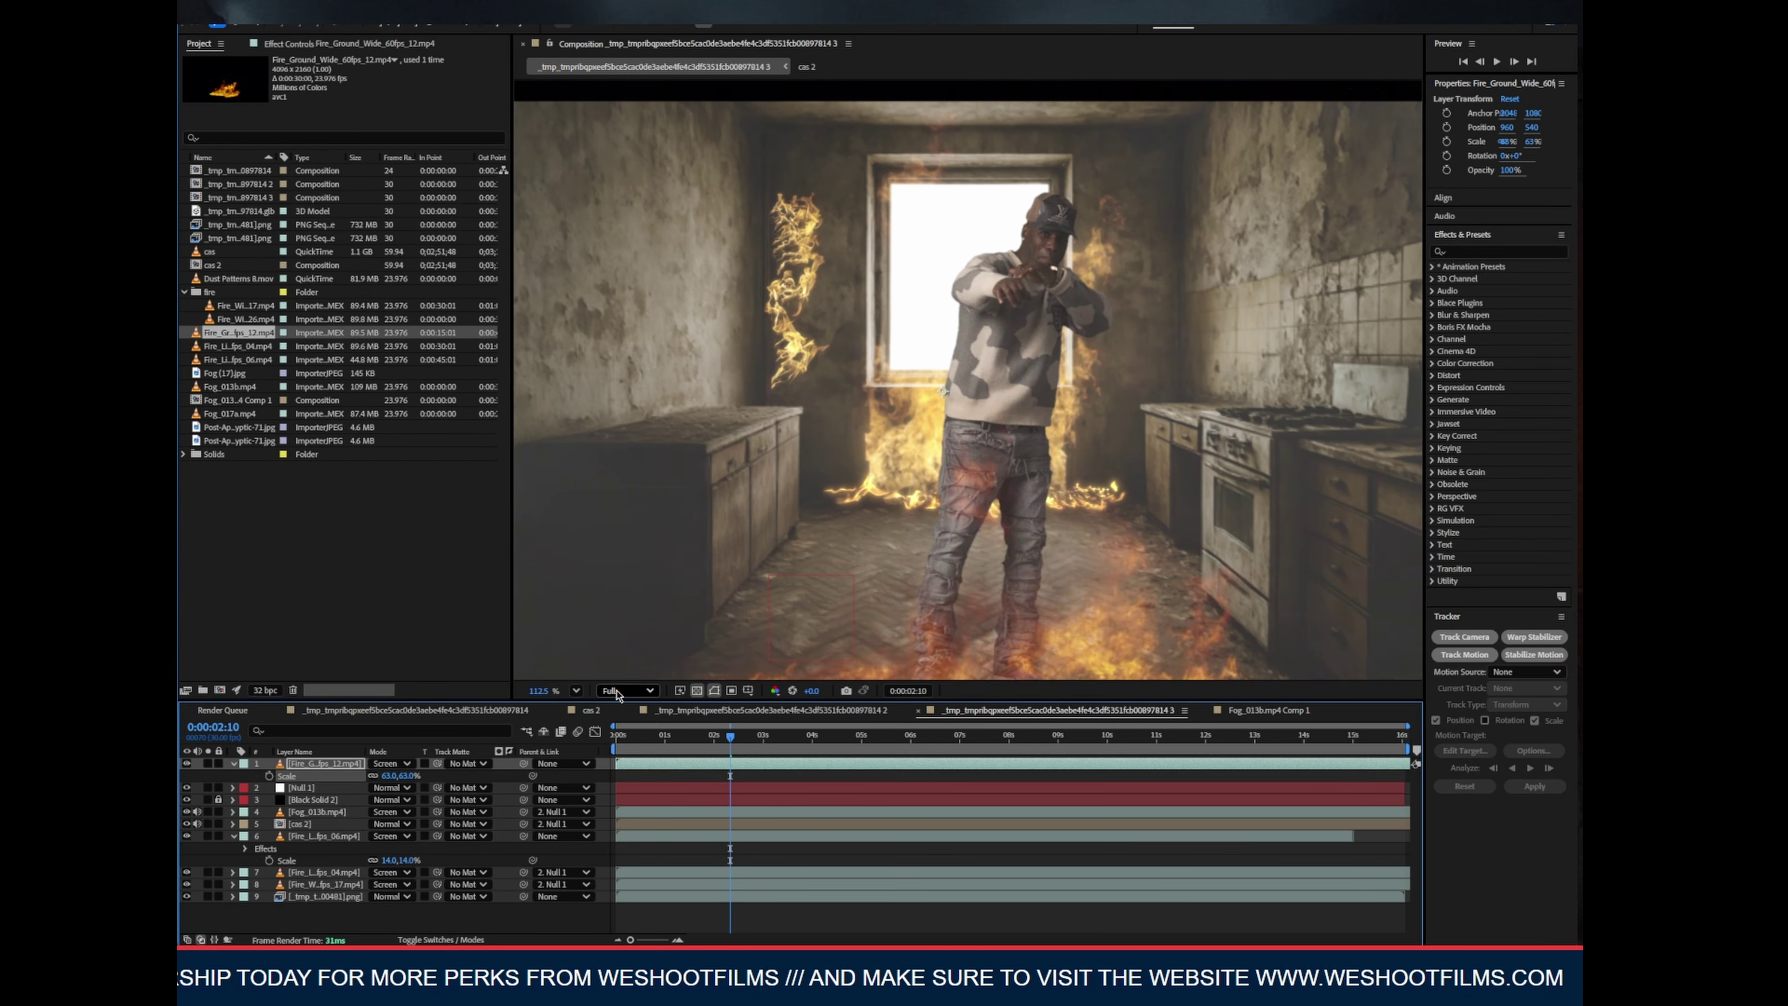
Add Fire_Ceiling_120fps_03.mp4 as the topmost layer, set its blending mode to Screen and open its scale.
{"action": "scroll", "coordinate": [849, 671], "scroll_direction": "down", "scroll_amount": 2}
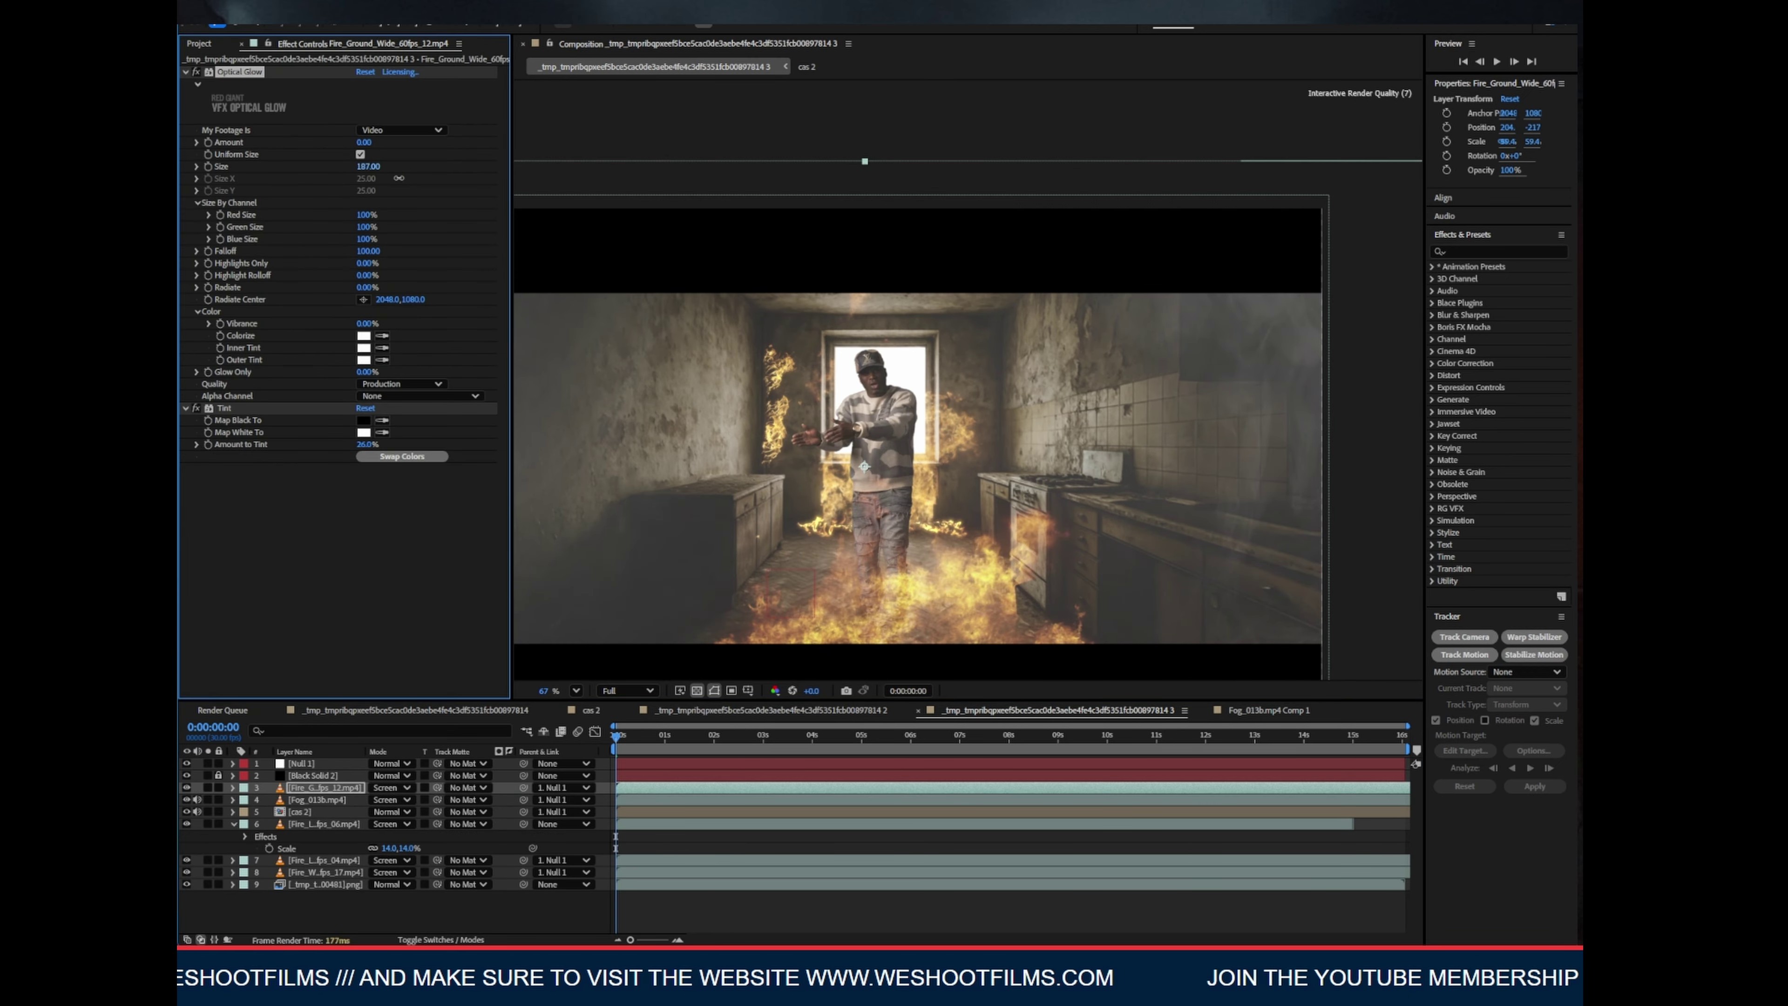
{"action": "left_click_drag", "start_coordinate": [183, 620], "coordinate": [371, 618]}
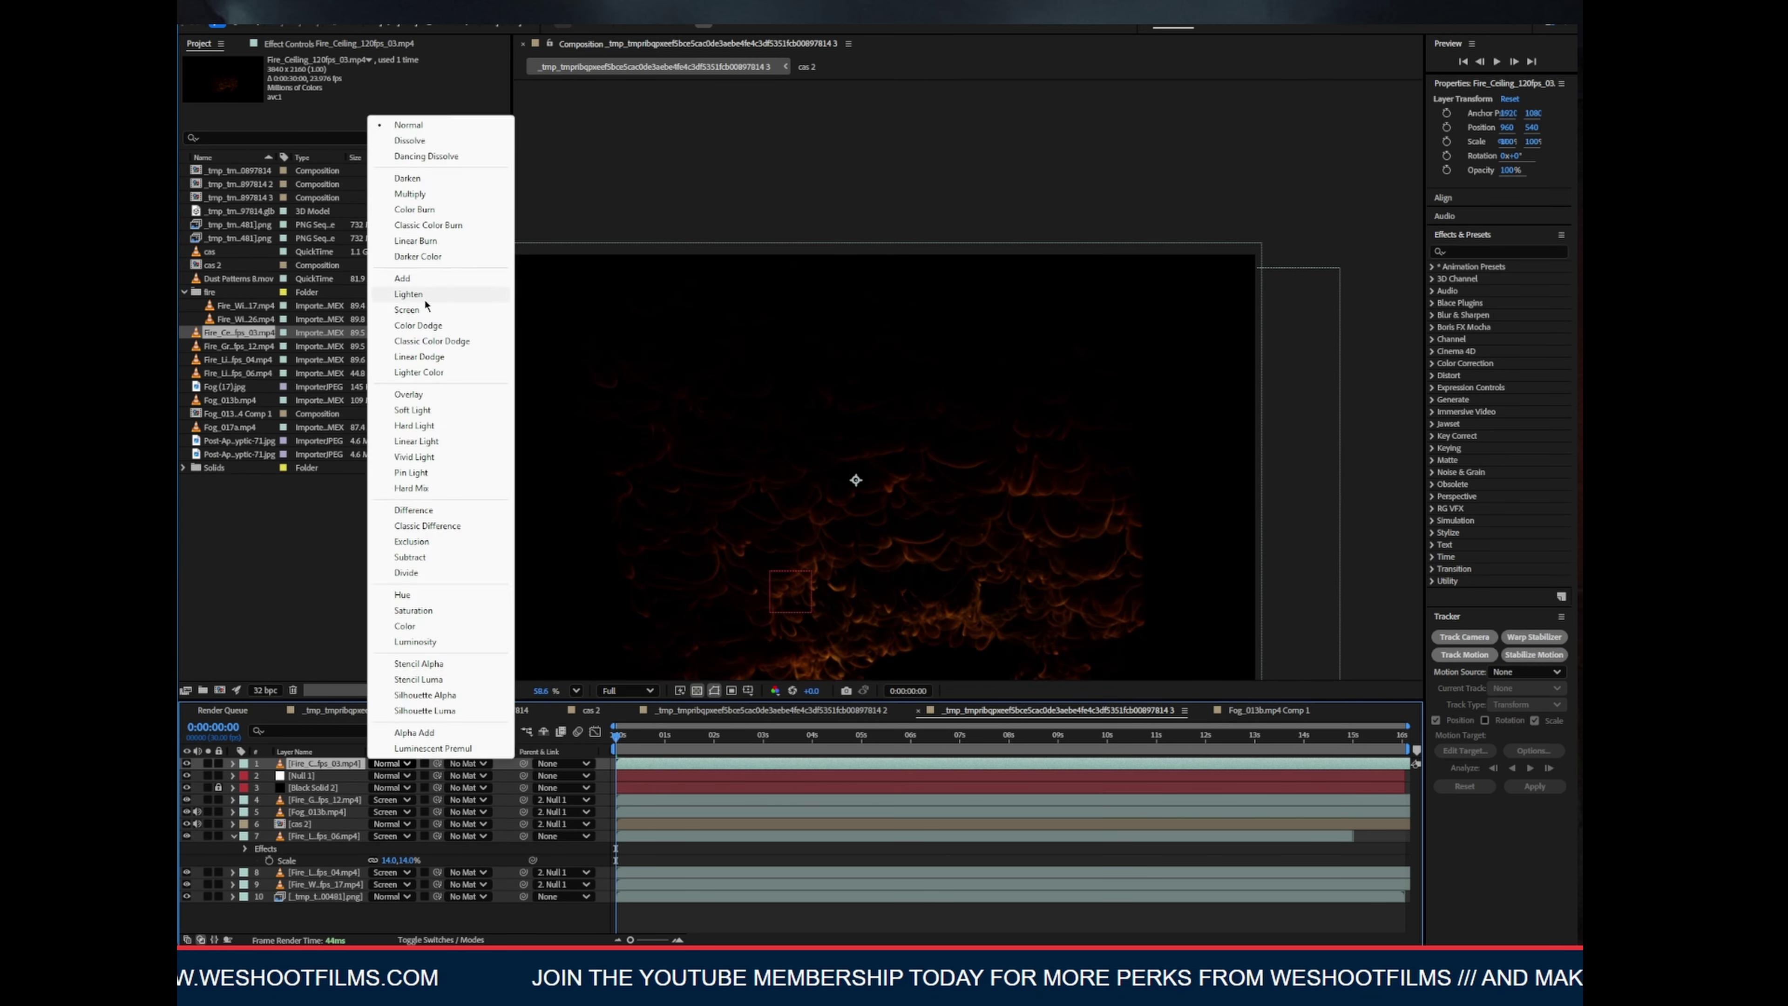
{"action": "left_click", "coordinate": [415, 295]}
{"action": "key", "text": "s"}
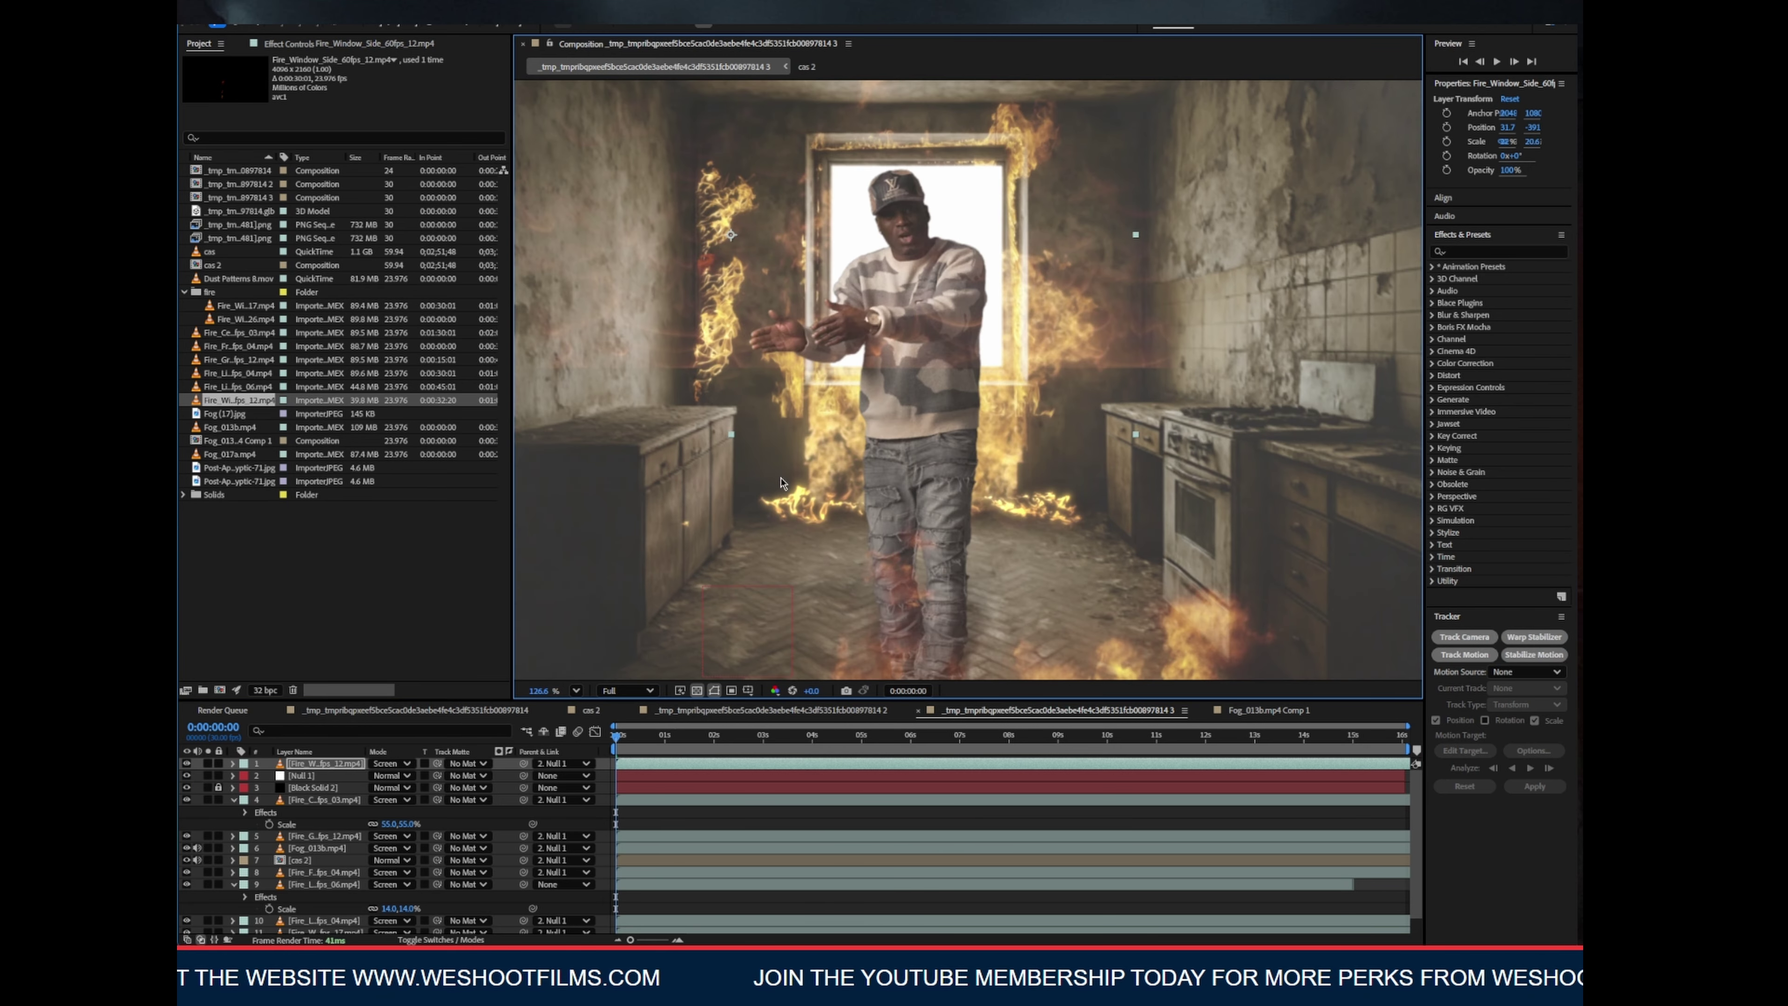
Review the window-side fire layer's effect settings, then add the Fire_F..fps_01.mp4 clip to the composition.
{"action": "left_click", "coordinate": [363, 42]}
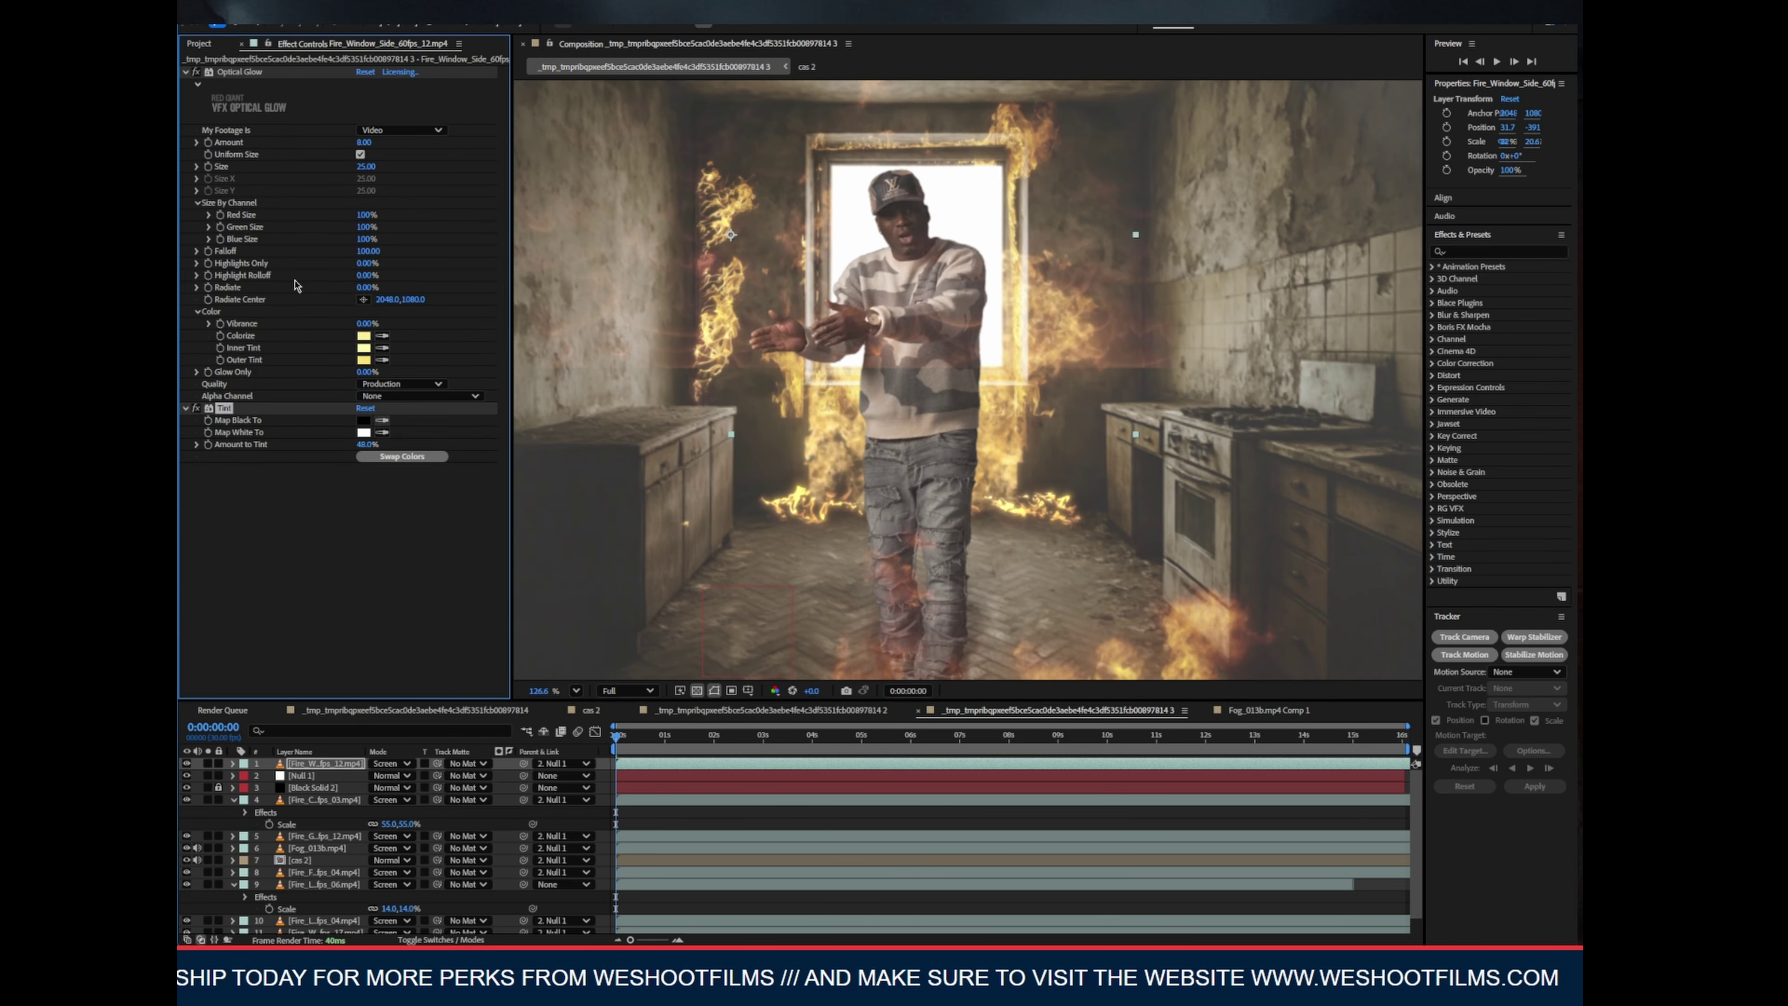
{"action": "left_click", "coordinate": [198, 42]}
{"action": "left_click_drag", "start_coordinate": [237, 346], "coordinate": [878, 514]}
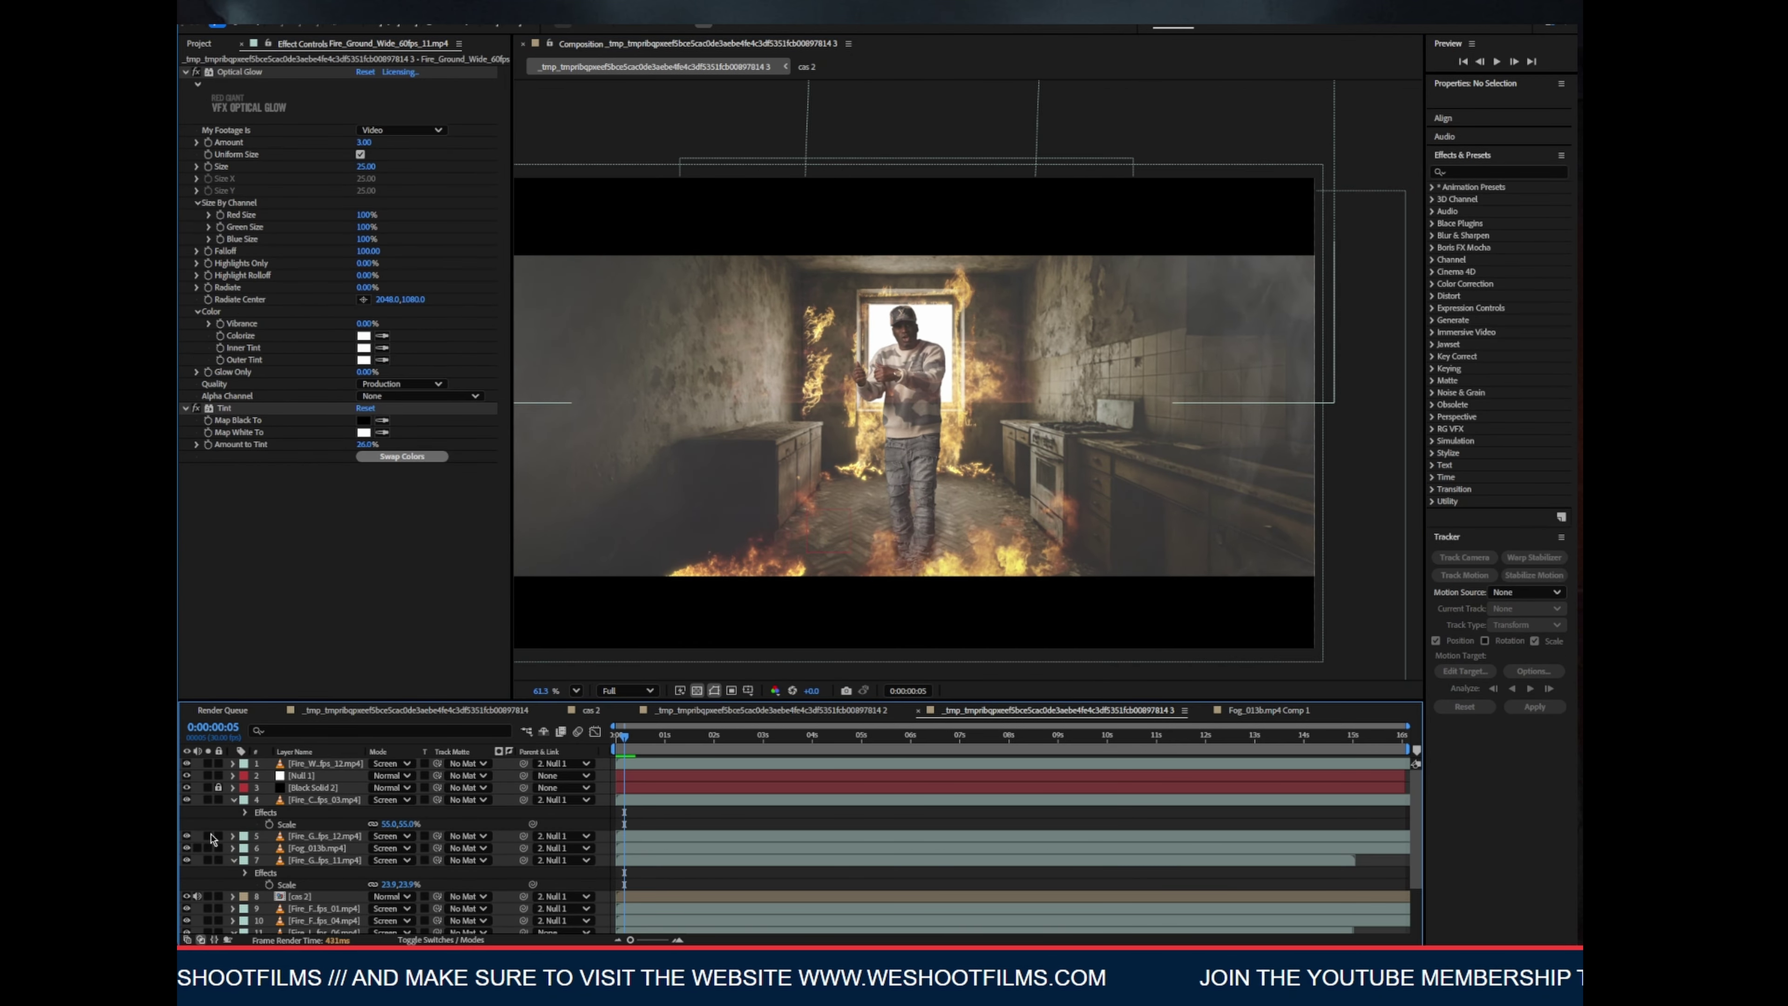
Duplicate the Fire_Ground_Wide_60fps_11.mp4 layer and scrub the timeline to check the floor fire.
{"action": "left_click", "coordinate": [770, 736]}
{"action": "key", "text": "ctrl+d"}
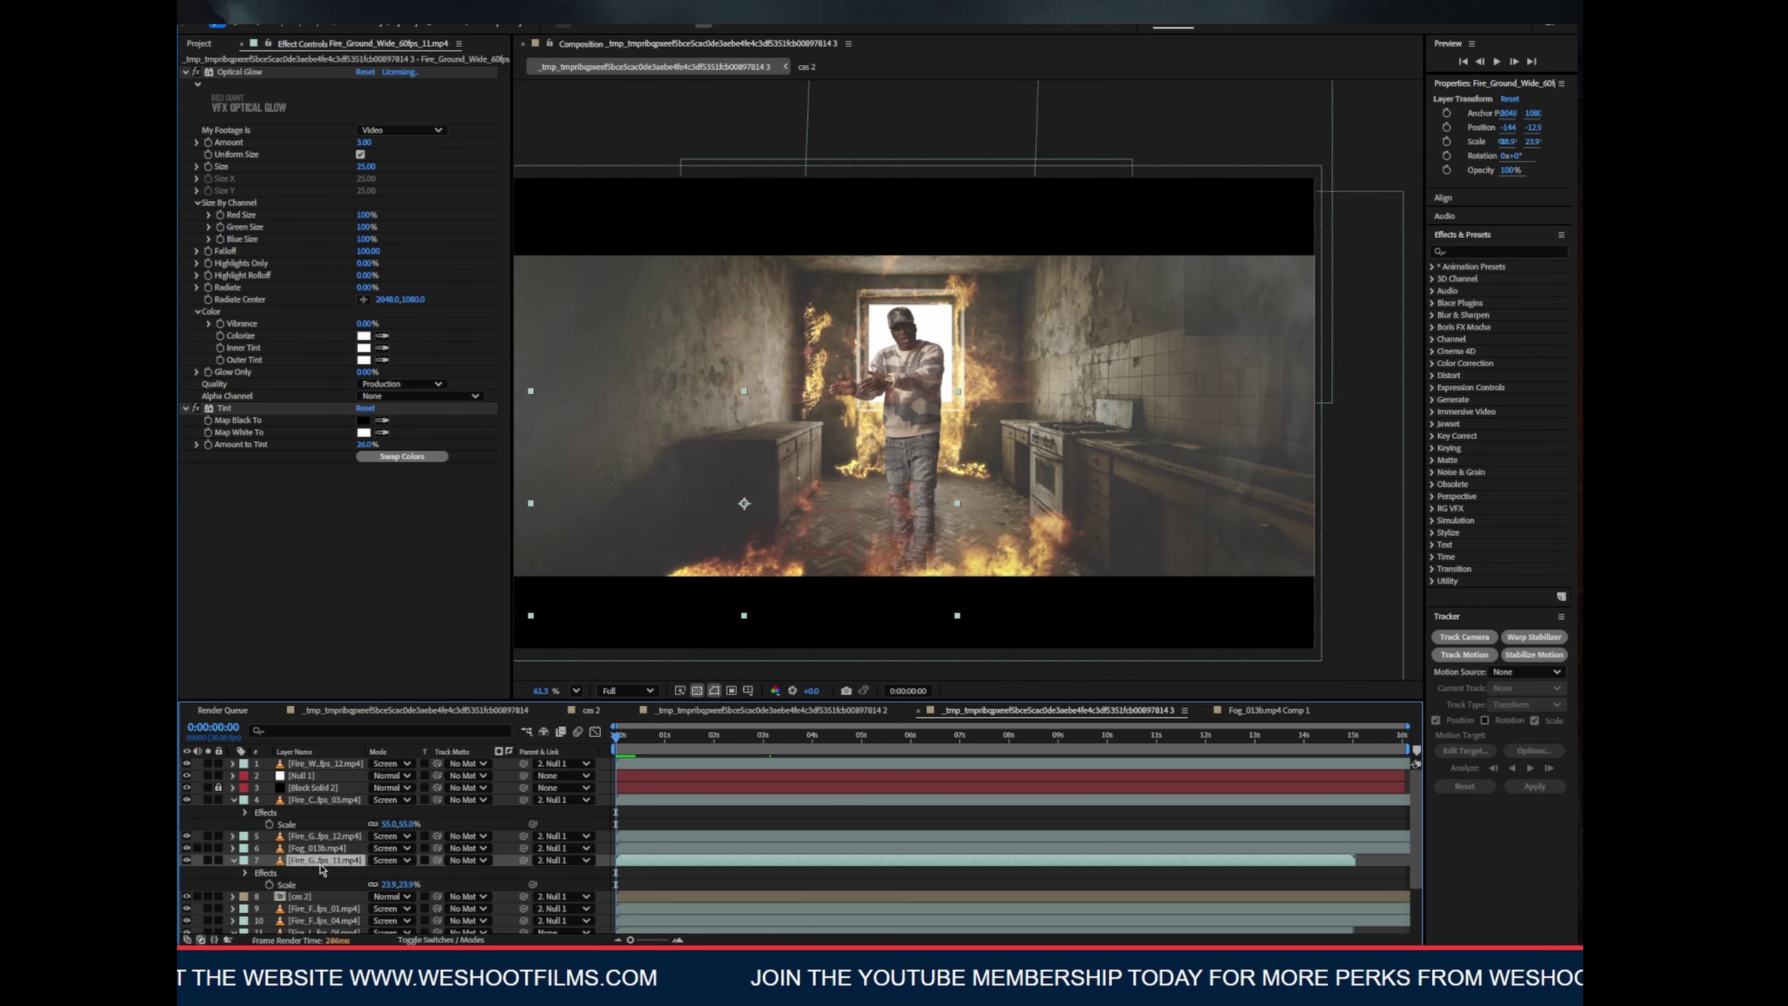
{"action": "left_click_drag", "start_coordinate": [771, 736], "coordinate": [537, 738]}
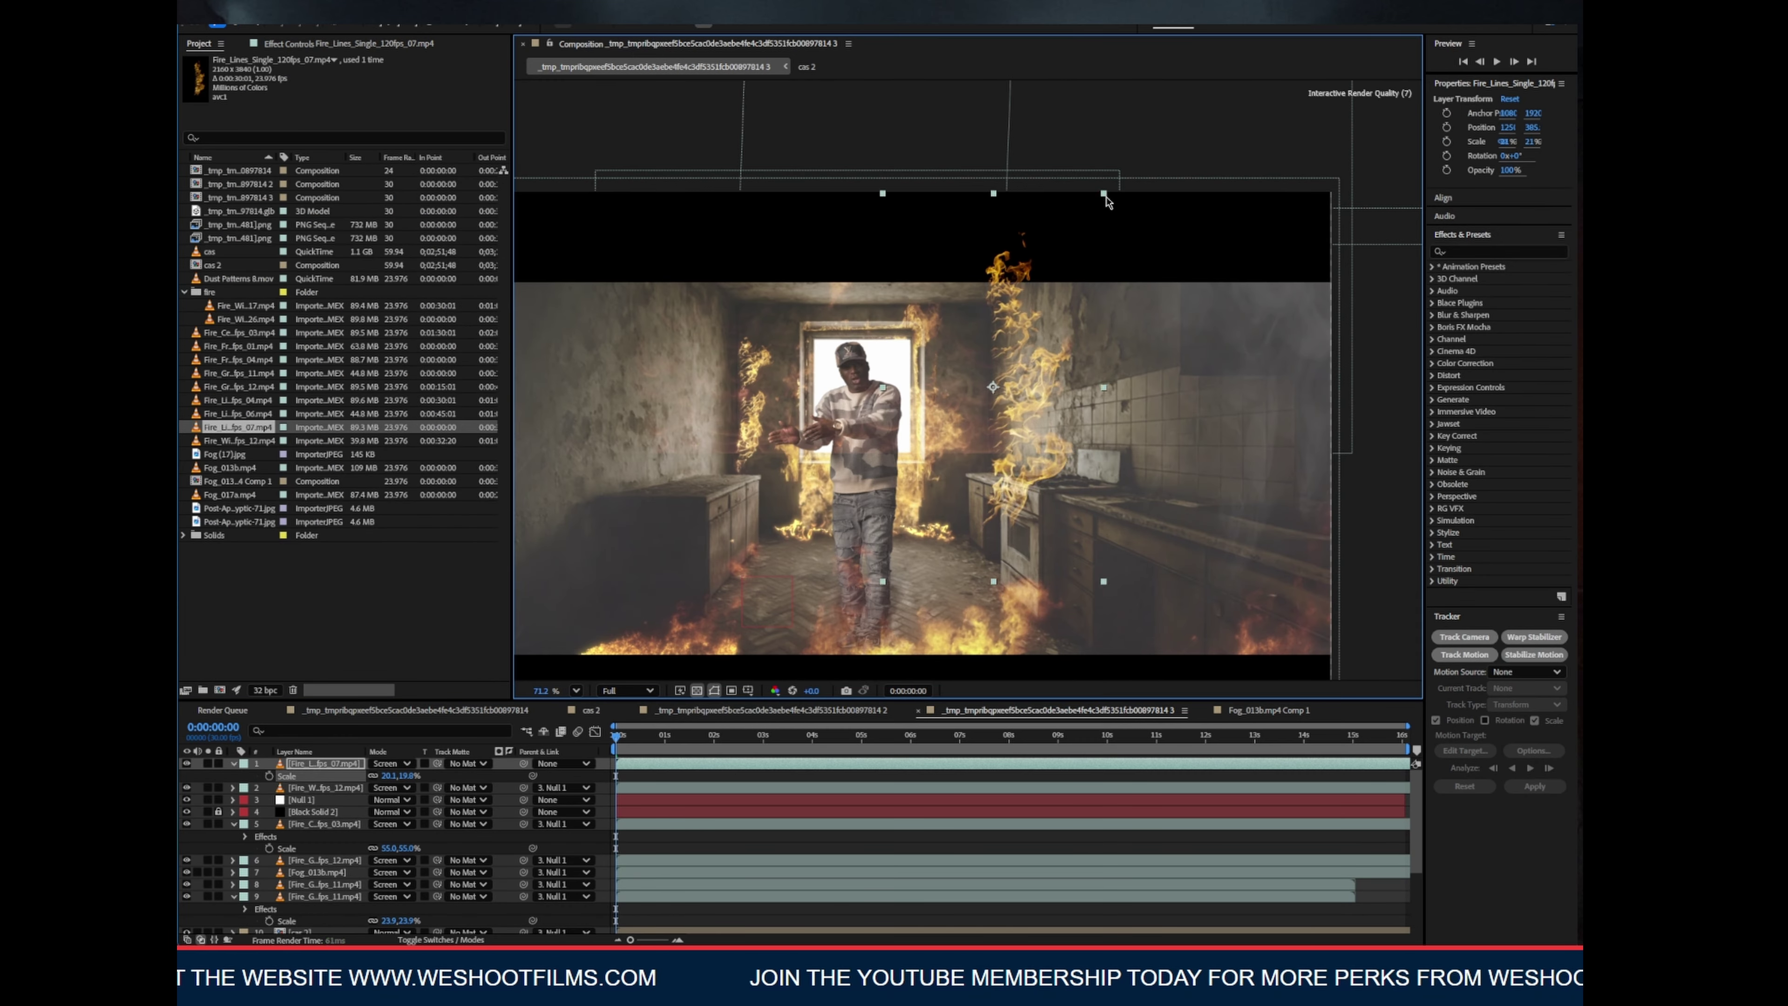
Parent the Fire_Lines_Single_120fps_07.mp4 layer to Null 1.
{"action": "left_click_drag", "start_coordinate": [523, 763], "coordinate": [313, 804]}
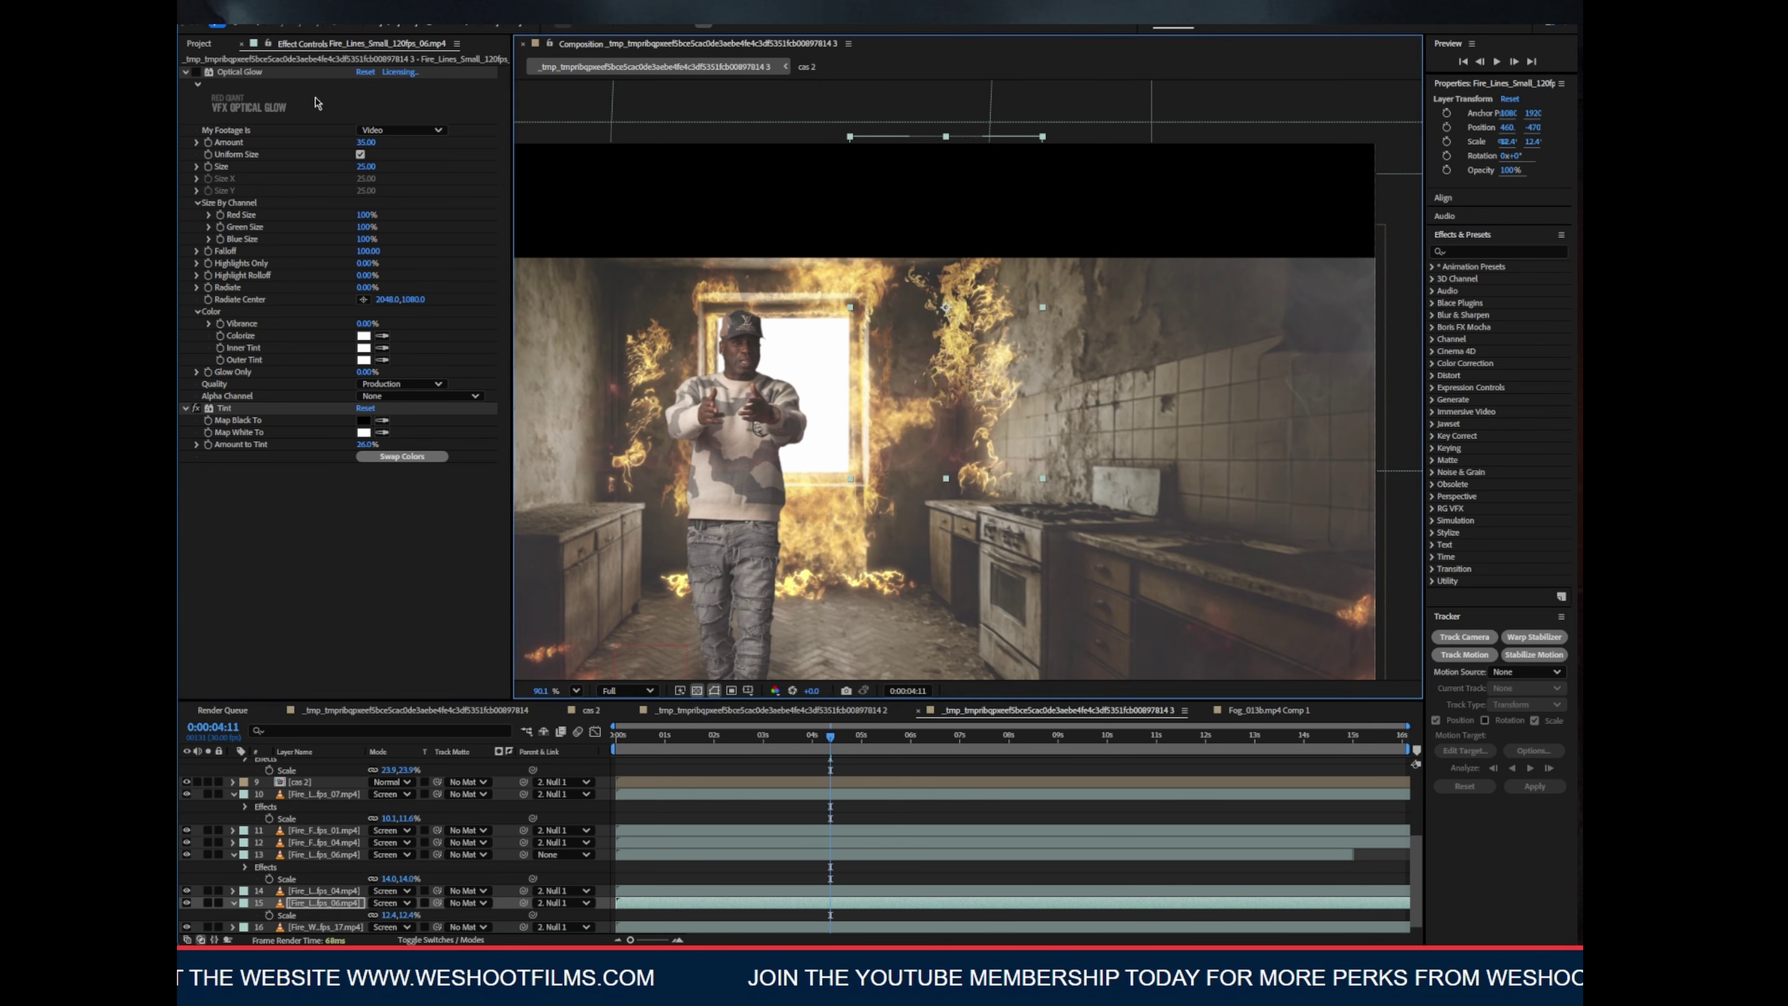
Lower the Optical Glow amount on Fire_Lines_Small_120fps_06.mp4, then duplicate the layer and move the copy to a lower spot in the scene.
{"action": "left_click_drag", "start_coordinate": [365, 141], "coordinate": [352, 145]}
{"action": "key", "text": "ctrl+d"}
{"action": "left_click_drag", "start_coordinate": [634, 338], "coordinate": [572, 498]}
{"action": "key", "text": "Home"}
{"action": "key", "text": "ctrl+Up"}
{"action": "key", "text": "ctrl+Up"}
{"action": "key", "text": "ctrl+Up"}
{"action": "key", "text": "ctrl+Up"}
{"action": "key", "text": "ctrl+Up"}
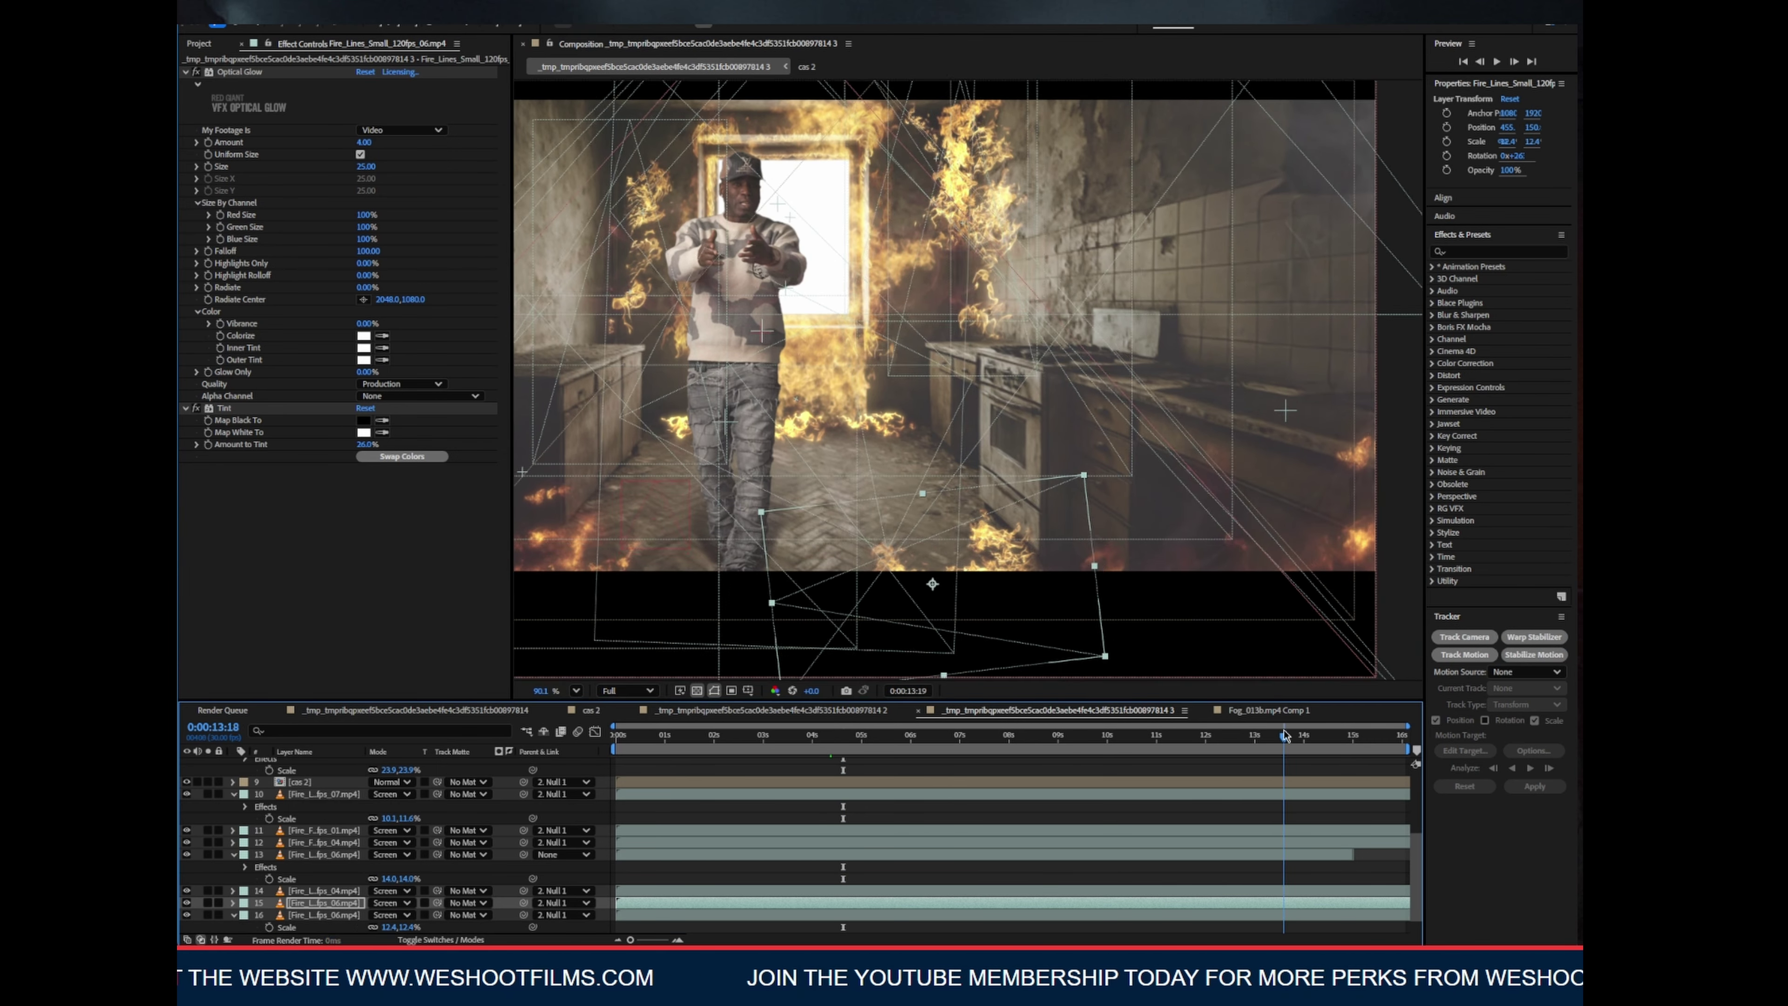
Select the fire and fog layers, leaving out Null 1 and Black Solid 2, and apply Fast Box Blur.
{"action": "left_click", "coordinate": [244, 126]}
{"action": "key", "text": "ctrl+space"}
{"action": "type", "text": "fast box"}
{"action": "key", "text": "Return"}
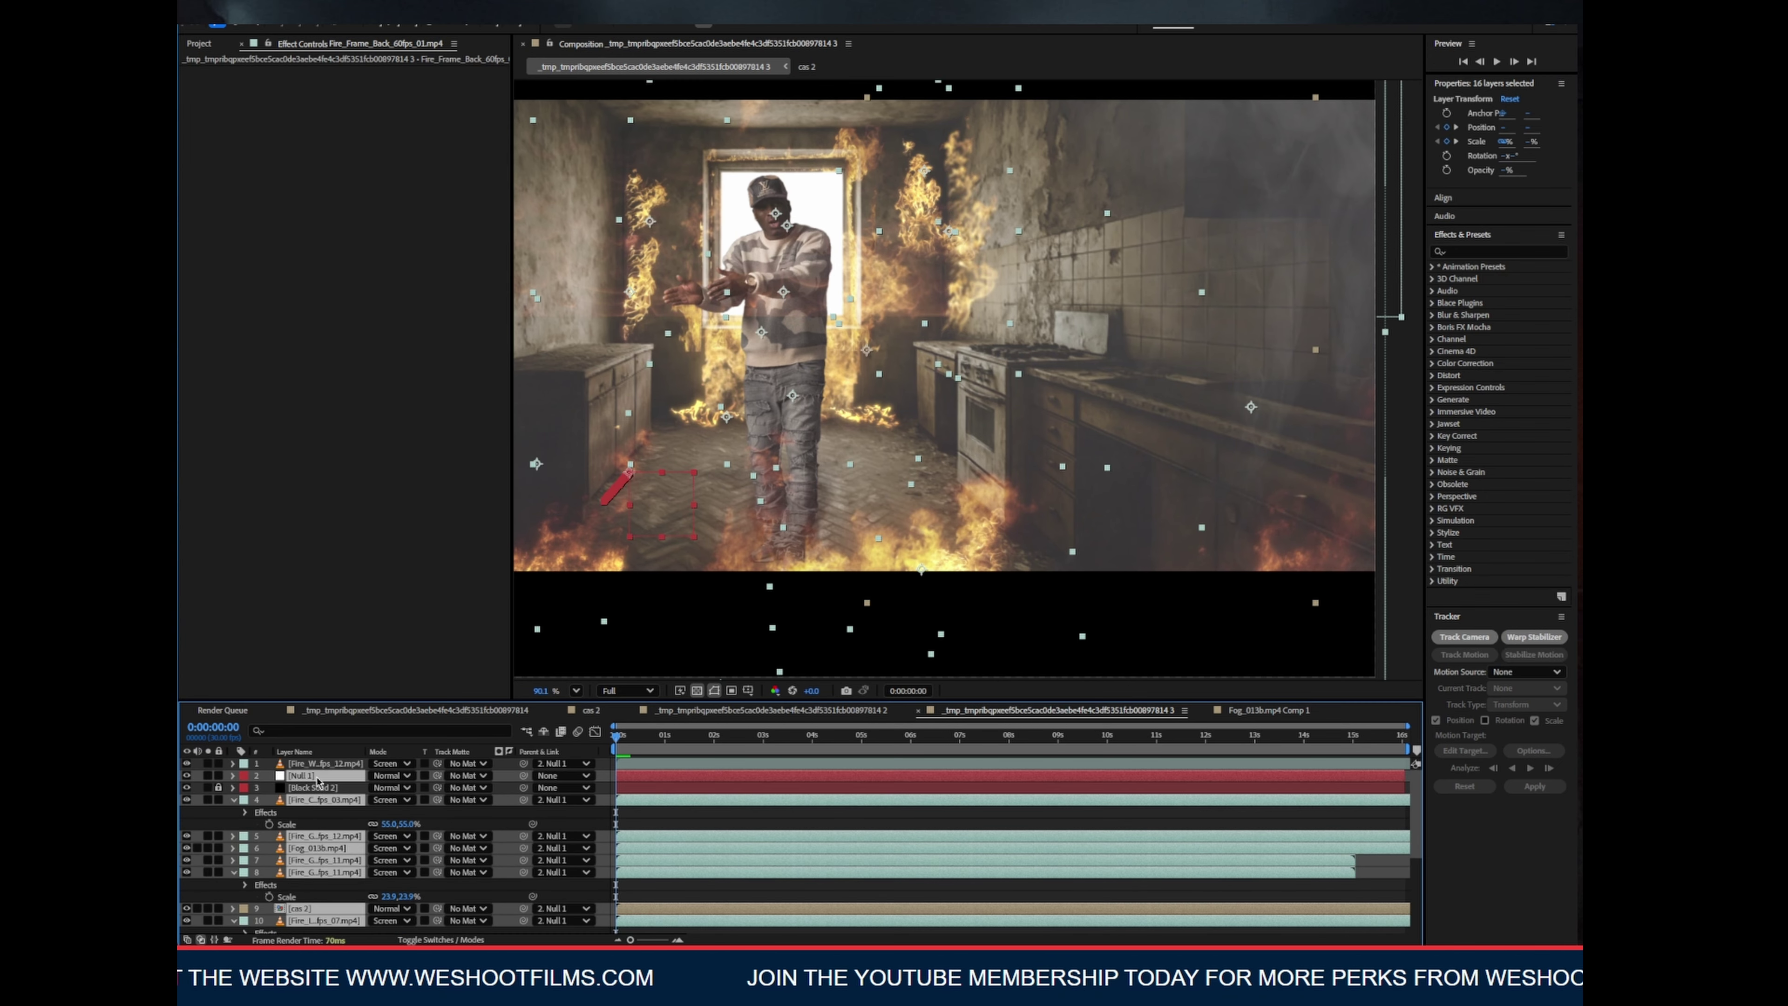
{"action": "scroll", "coordinate": [318, 846], "scroll_direction": "up", "scroll_amount": 5}
{"action": "left_click", "coordinate": [318, 764]}
{"action": "left_click", "coordinate": [318, 788], "text": "shift"}
{"action": "scroll", "coordinate": [318, 845], "scroll_direction": "down", "scroll_amount": 5}
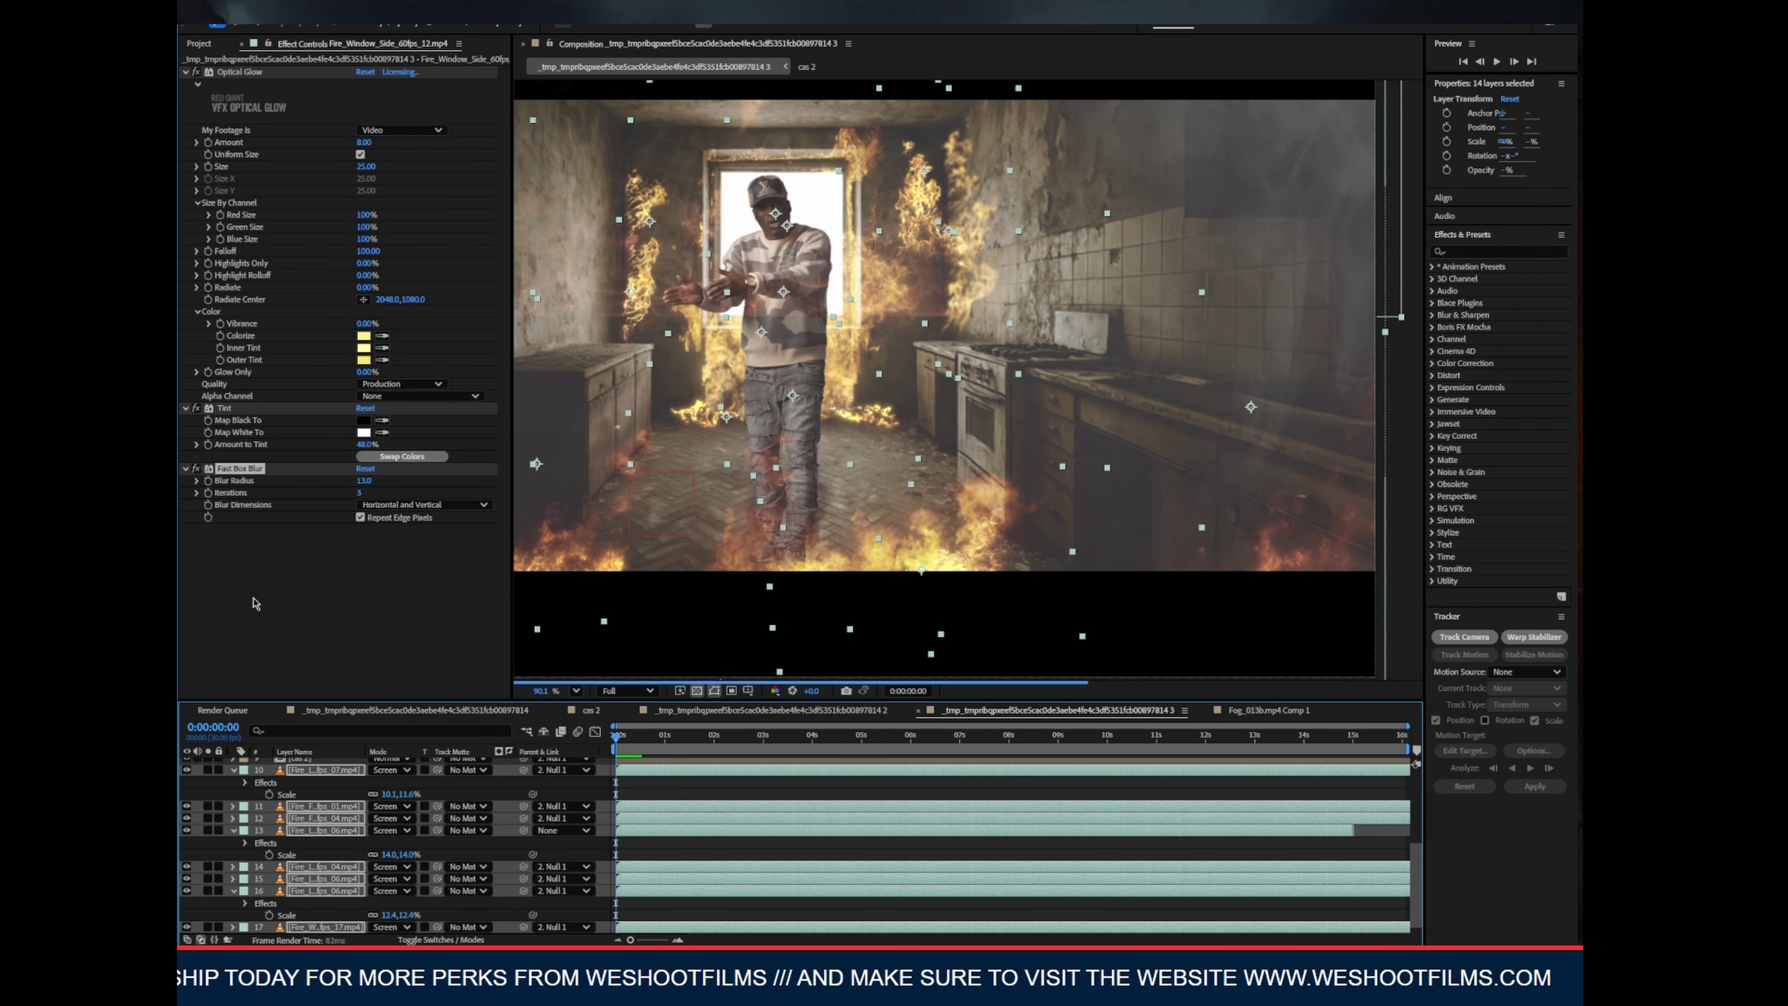
Set the Fast Box Blur radius of Fire_Window_Front_Large_120fps_17.mp4 to 4.
{"action": "left_click", "coordinate": [323, 807]}
{"action": "key", "text": "ctrl+Down"}
{"action": "key", "text": "ctrl+Down"}
{"action": "key", "text": "ctrl+Down"}
{"action": "key", "text": "ctrl+Down"}
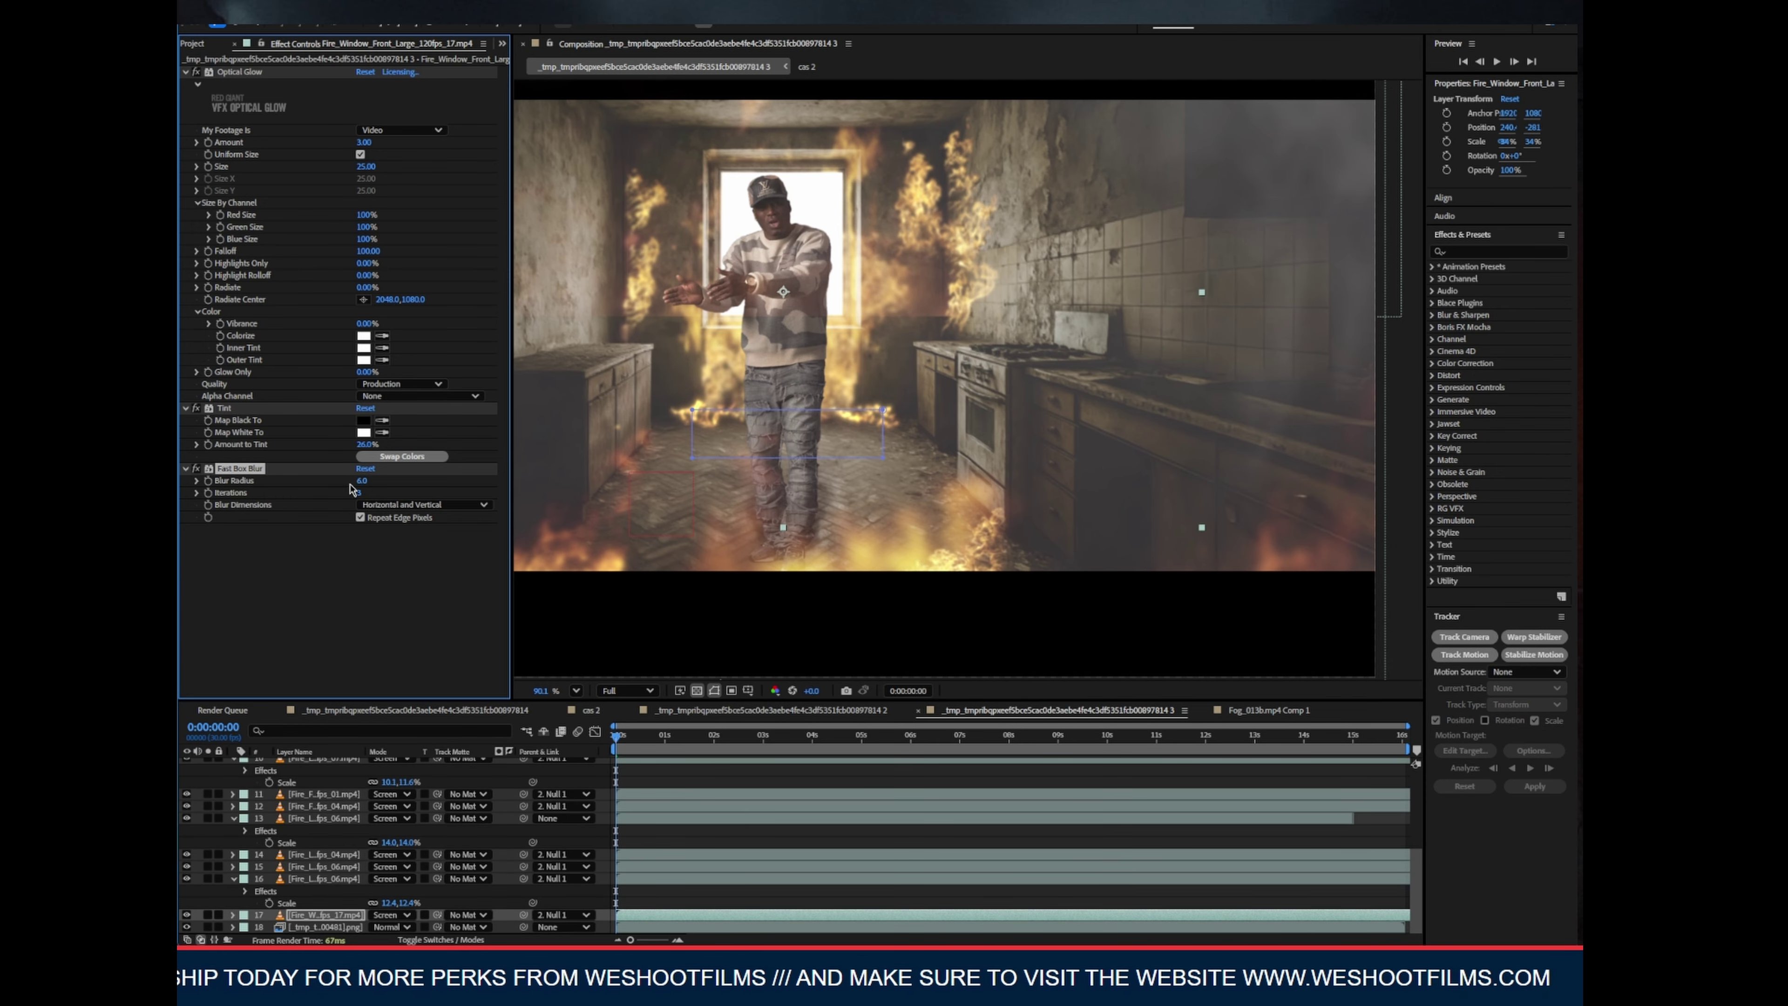
Stack Fire_Ceiling_120fps_03.mp4 above Black Solid 2, set its Fast Box Blur radius to 2, and try repositioning the ceiling fire.
{"action": "scroll", "coordinate": [601, 840], "scroll_direction": "up", "scroll_amount": 5}
{"action": "left_click", "coordinate": [620, 787]}
{"action": "scroll", "coordinate": [690, 364], "scroll_direction": "down", "scroll_amount": 3}
{"action": "left_click_drag", "start_coordinate": [659, 584], "coordinate": [935, 212]}
{"action": "left_click", "coordinate": [364, 481]}
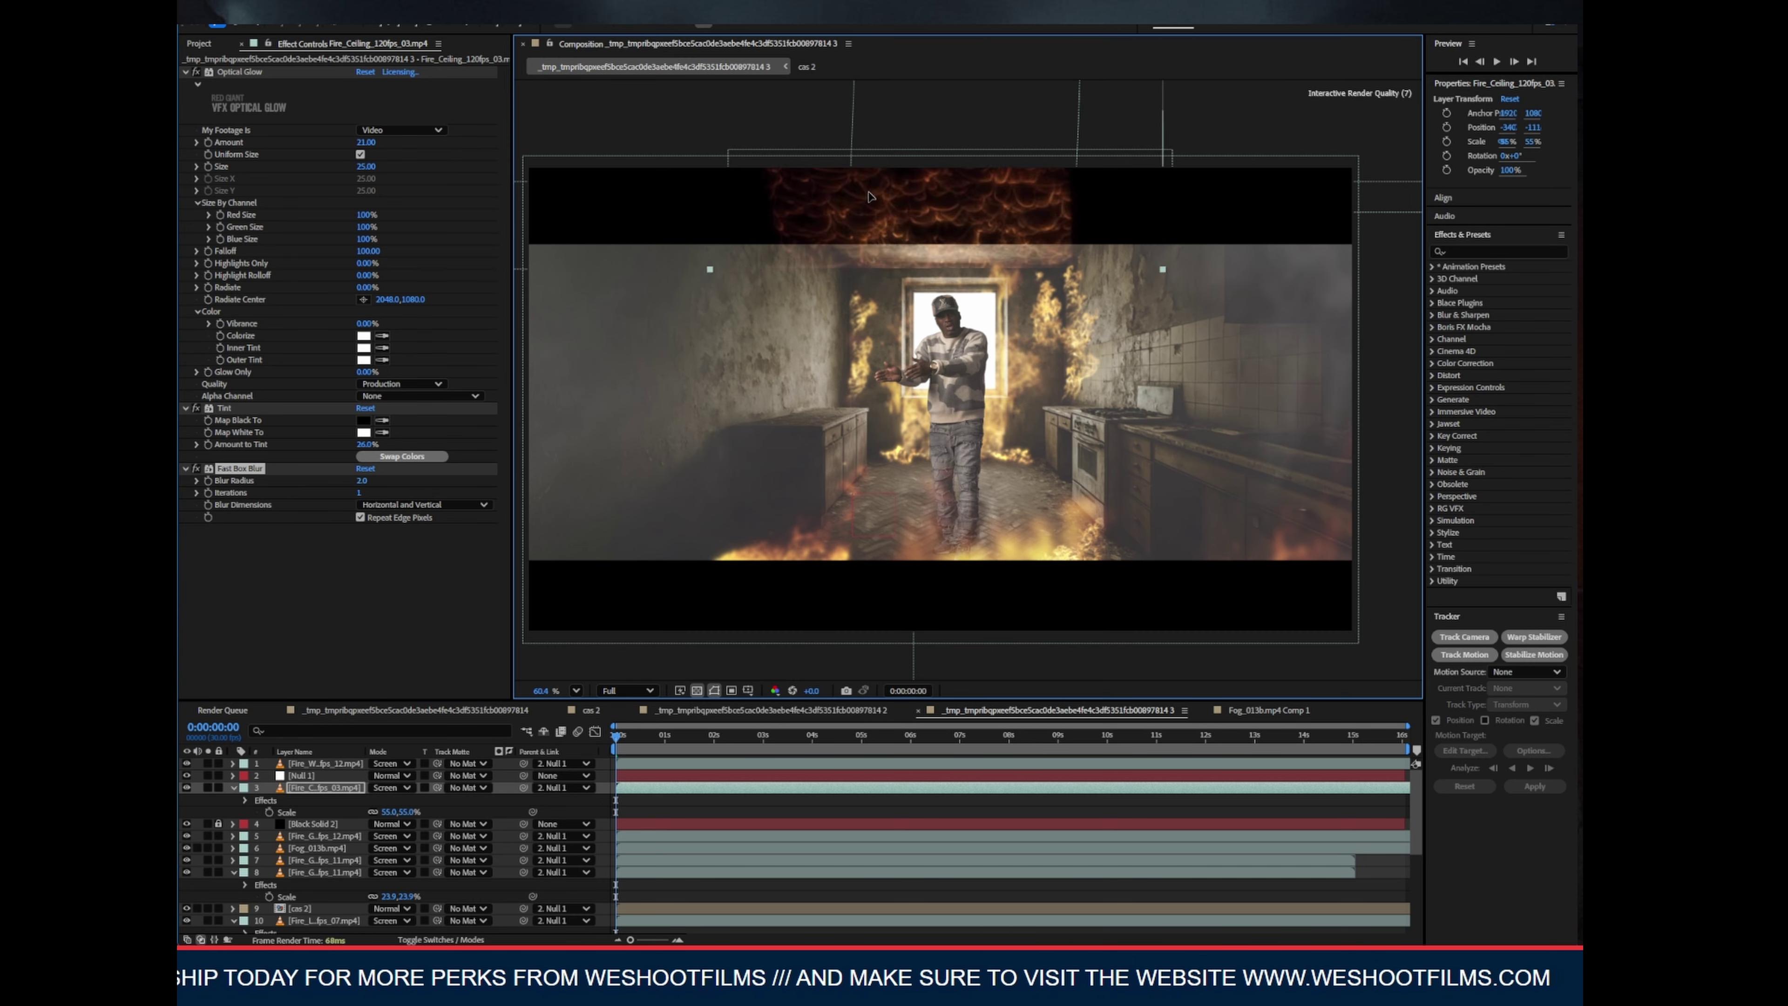
{"action": "key", "text": "ctrl+z"}
Check the blurred floor fire further along the timeline, then set Fire_Frame_Back_60fps_04.mp4's Fast Box Blur radius to 8.
{"action": "left_click", "coordinate": [1020, 736]}
{"action": "left_click", "coordinate": [324, 836]}
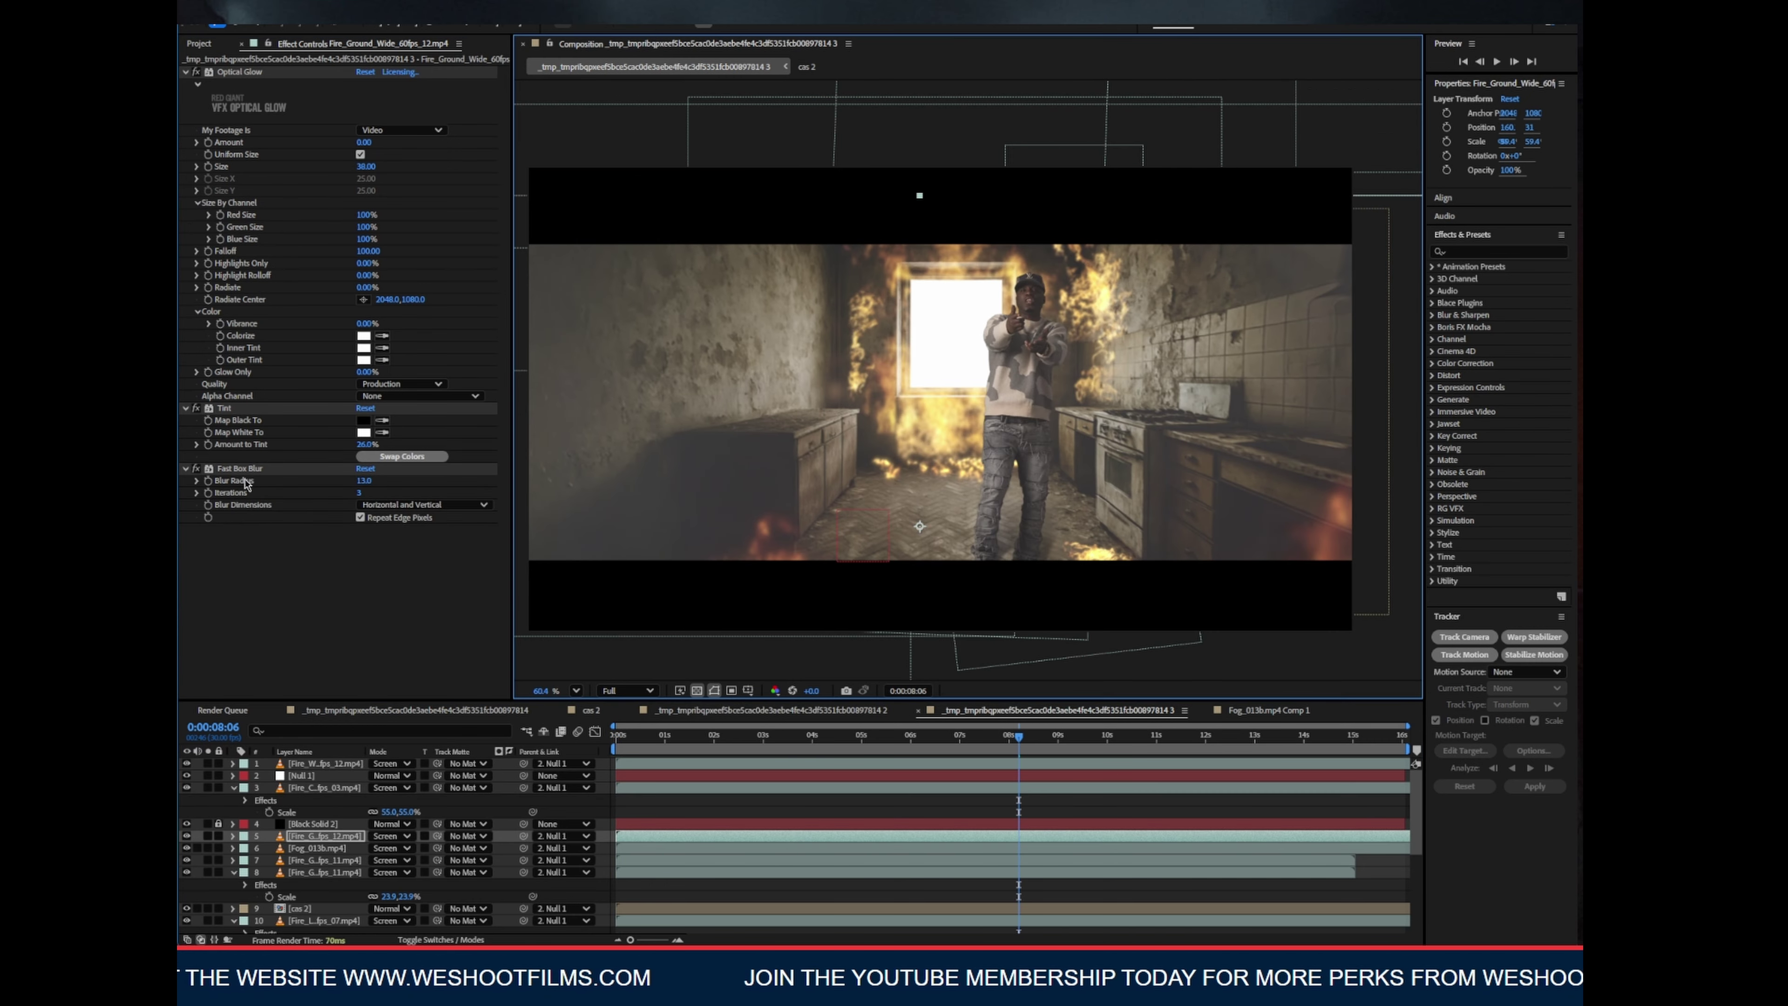
{"action": "scroll", "coordinate": [296, 880], "scroll_direction": "down", "scroll_amount": 5}
{"action": "left_click", "coordinate": [323, 914]}
{"action": "scroll", "coordinate": [1048, 311], "scroll_direction": "up", "scroll_amount": 3}
{"action": "key", "text": "space"}
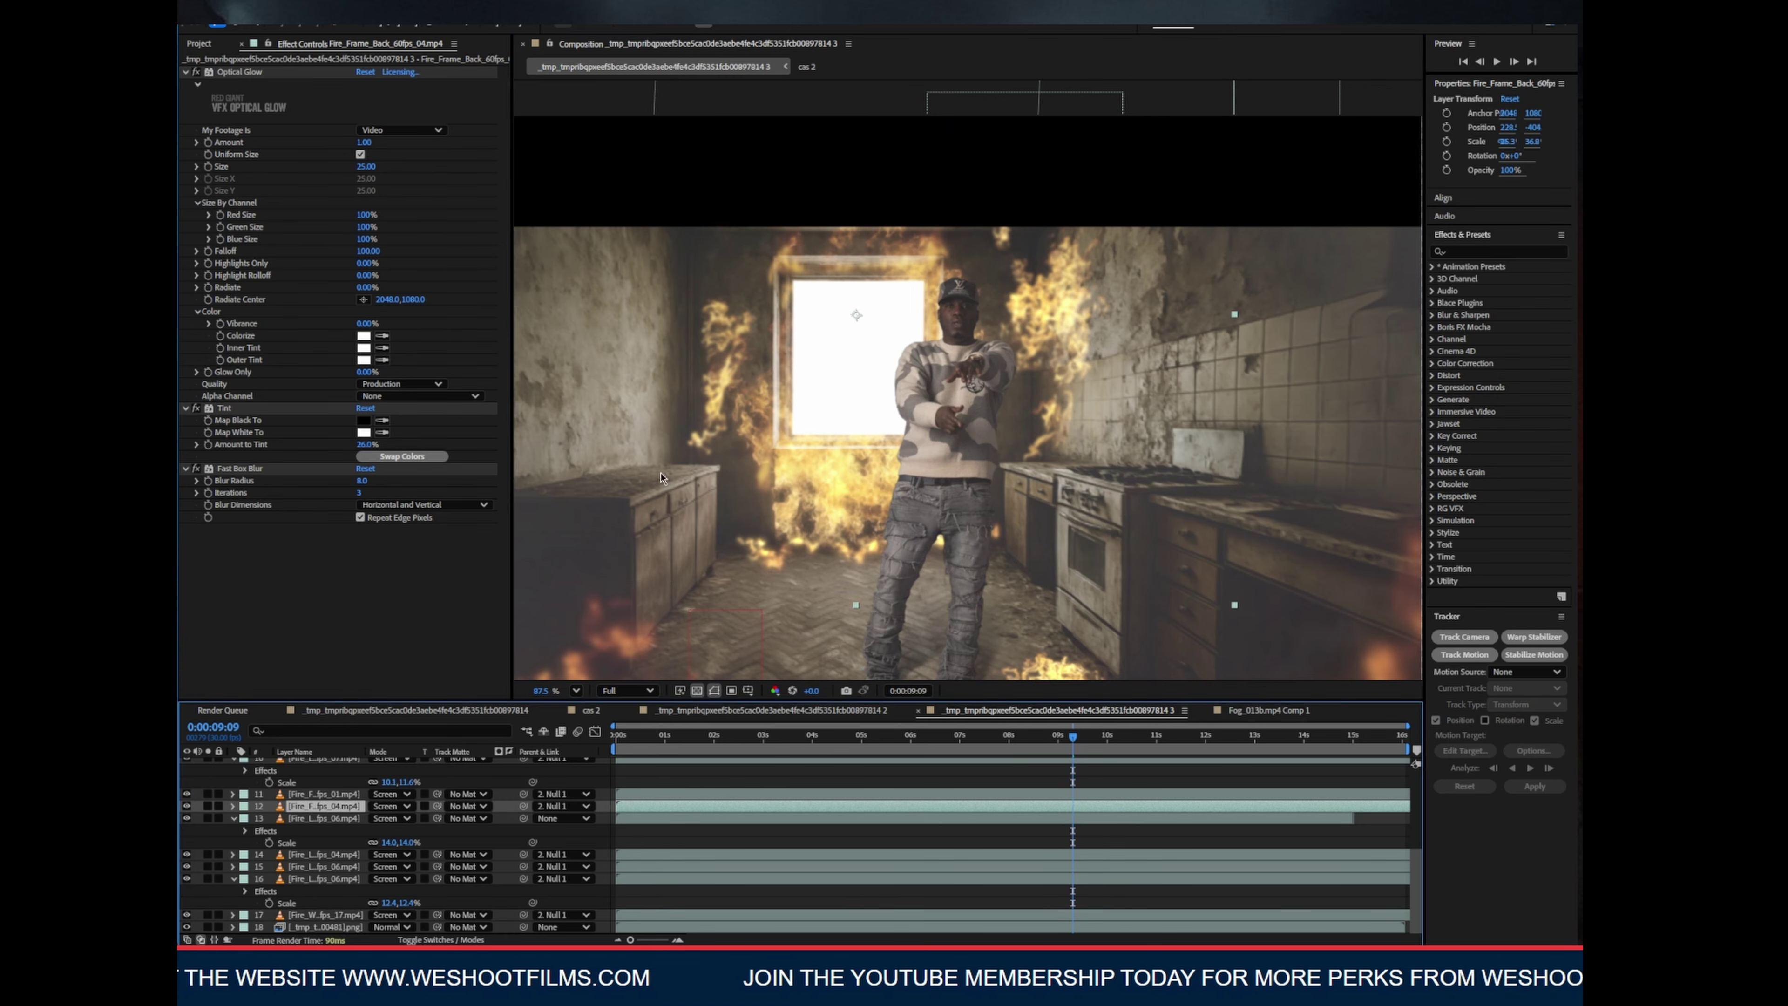
Toggle the visibility of the fire line layers to identify the floor flames, then reposition Fire_Lines_Single_60fps_04.mp4.
{"action": "left_click", "coordinate": [733, 408]}
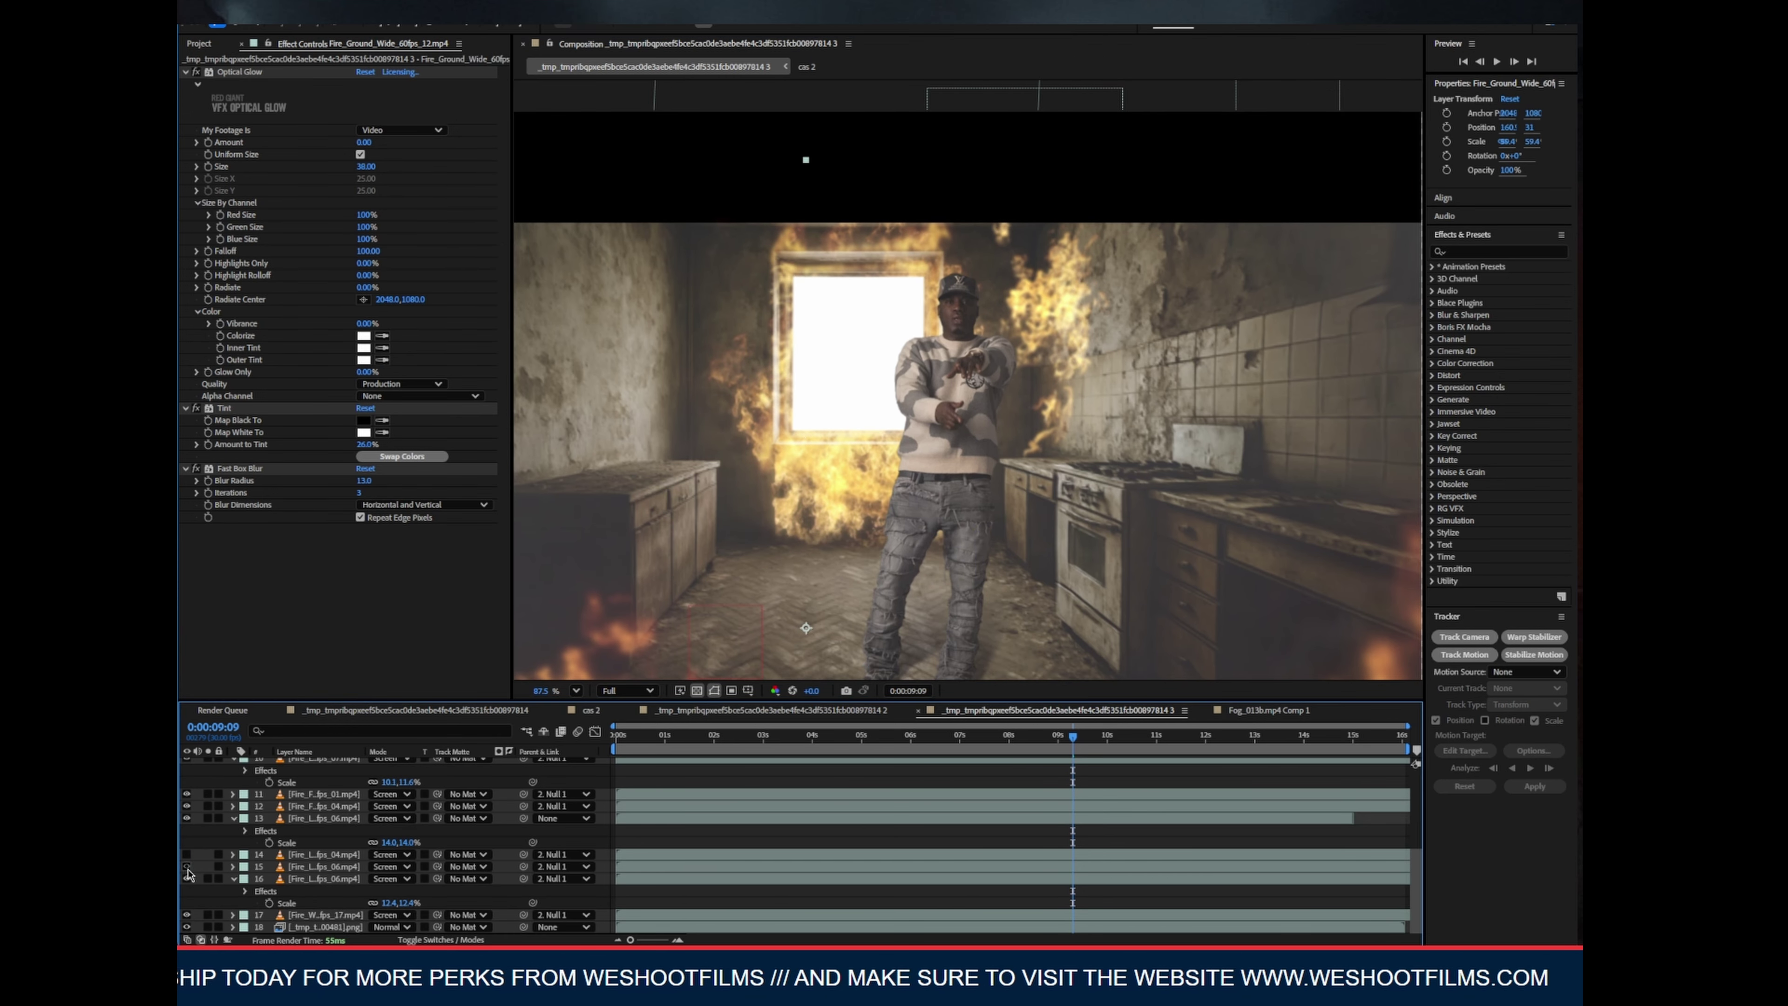
{"action": "left_click", "coordinate": [811, 159]}
{"action": "left_click", "coordinate": [192, 860]}
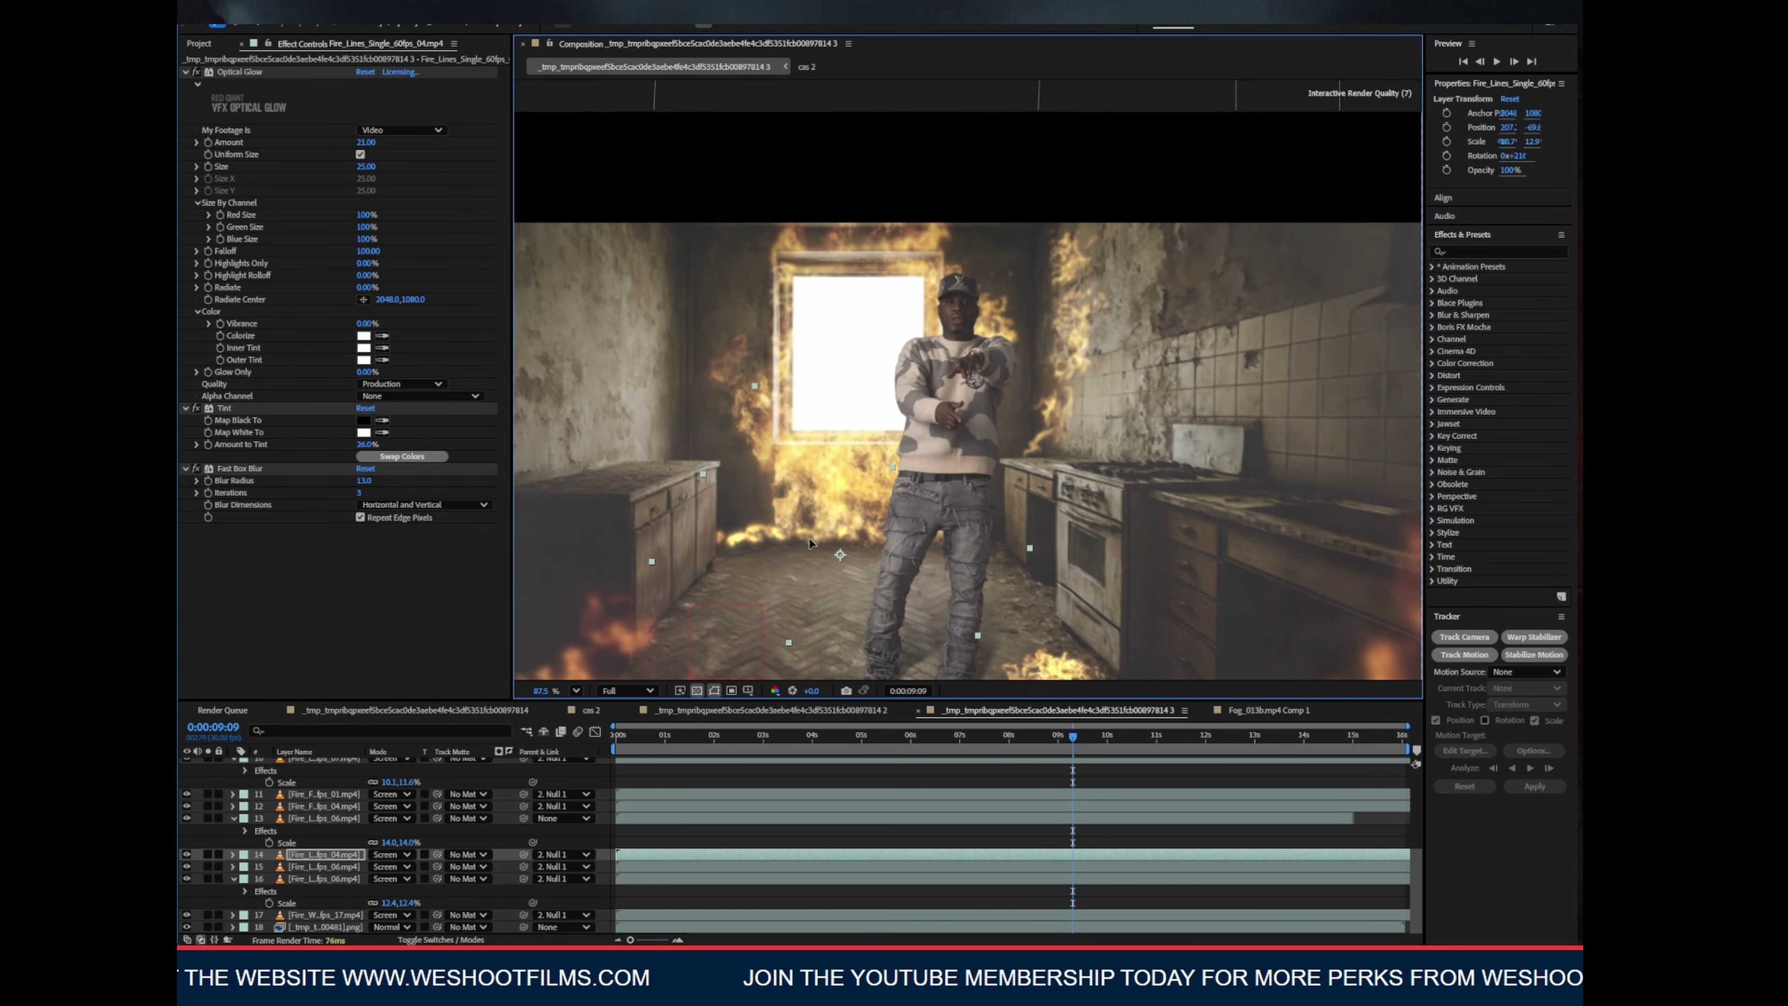
{"action": "key", "text": "Home"}
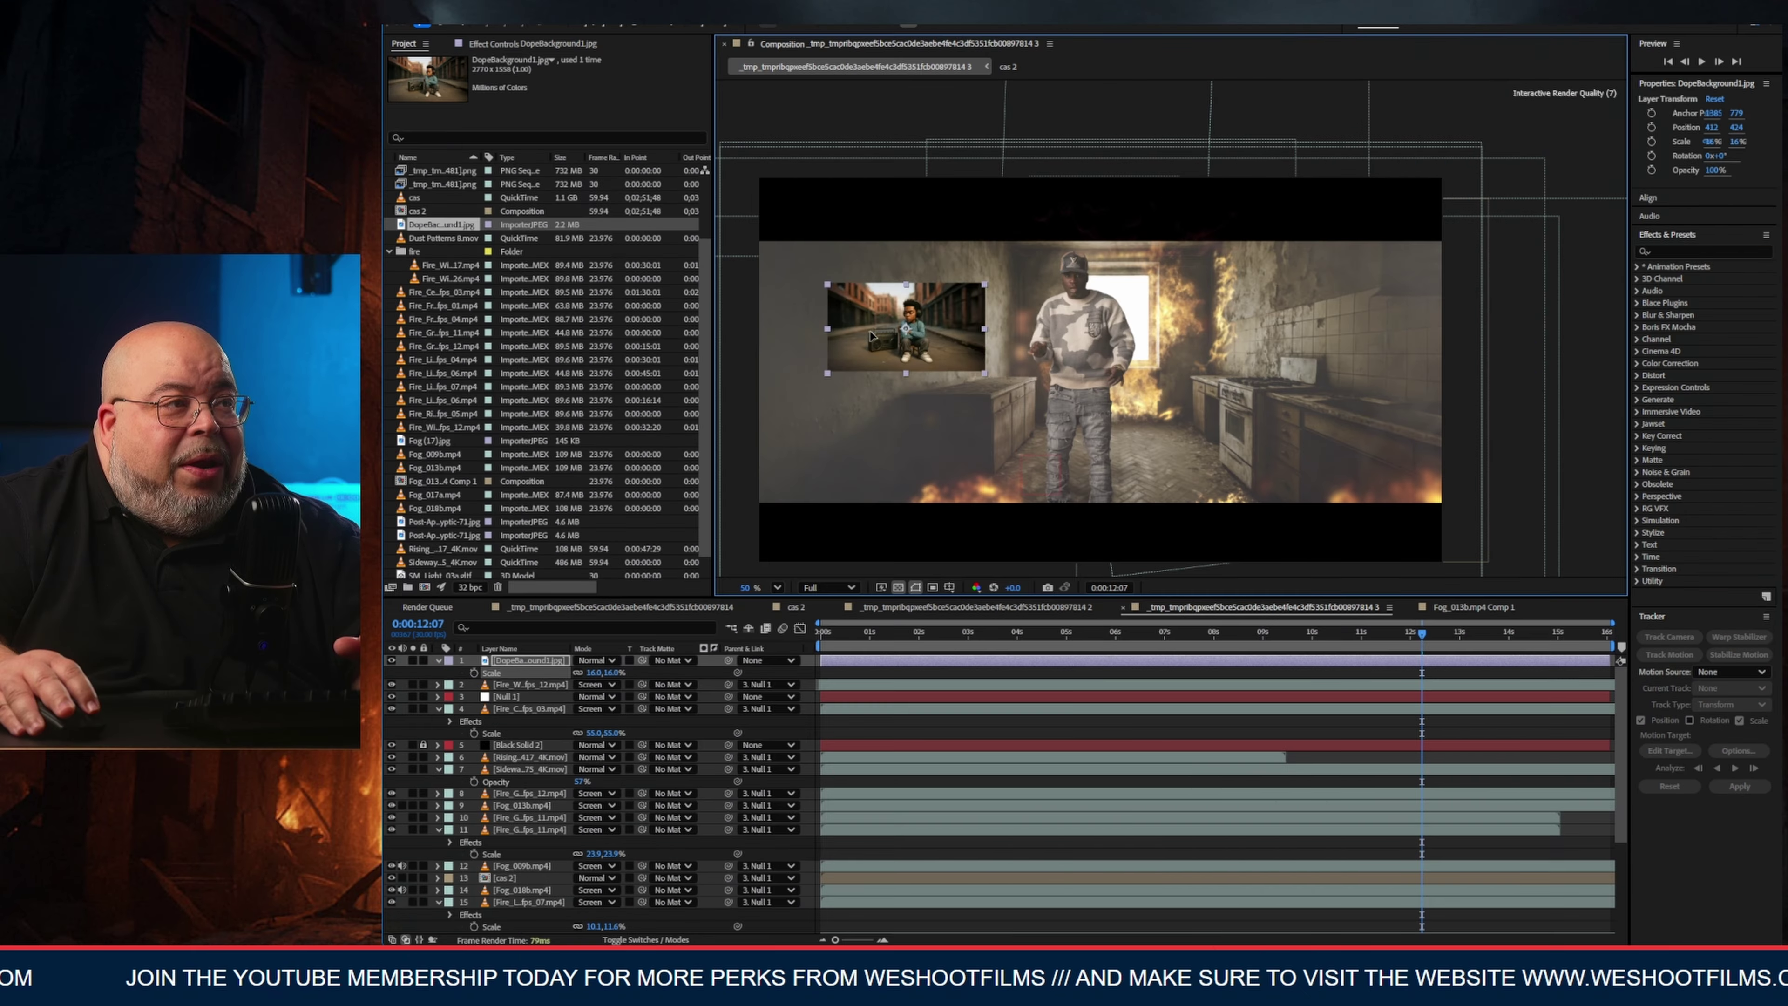
Position DopeBackground1.jpg over the left kitchen wall, make it a 3D layer, and rotate it to match the wall's perspective.
{"action": "left_click_drag", "start_coordinate": [872, 337], "coordinate": [856, 334]}
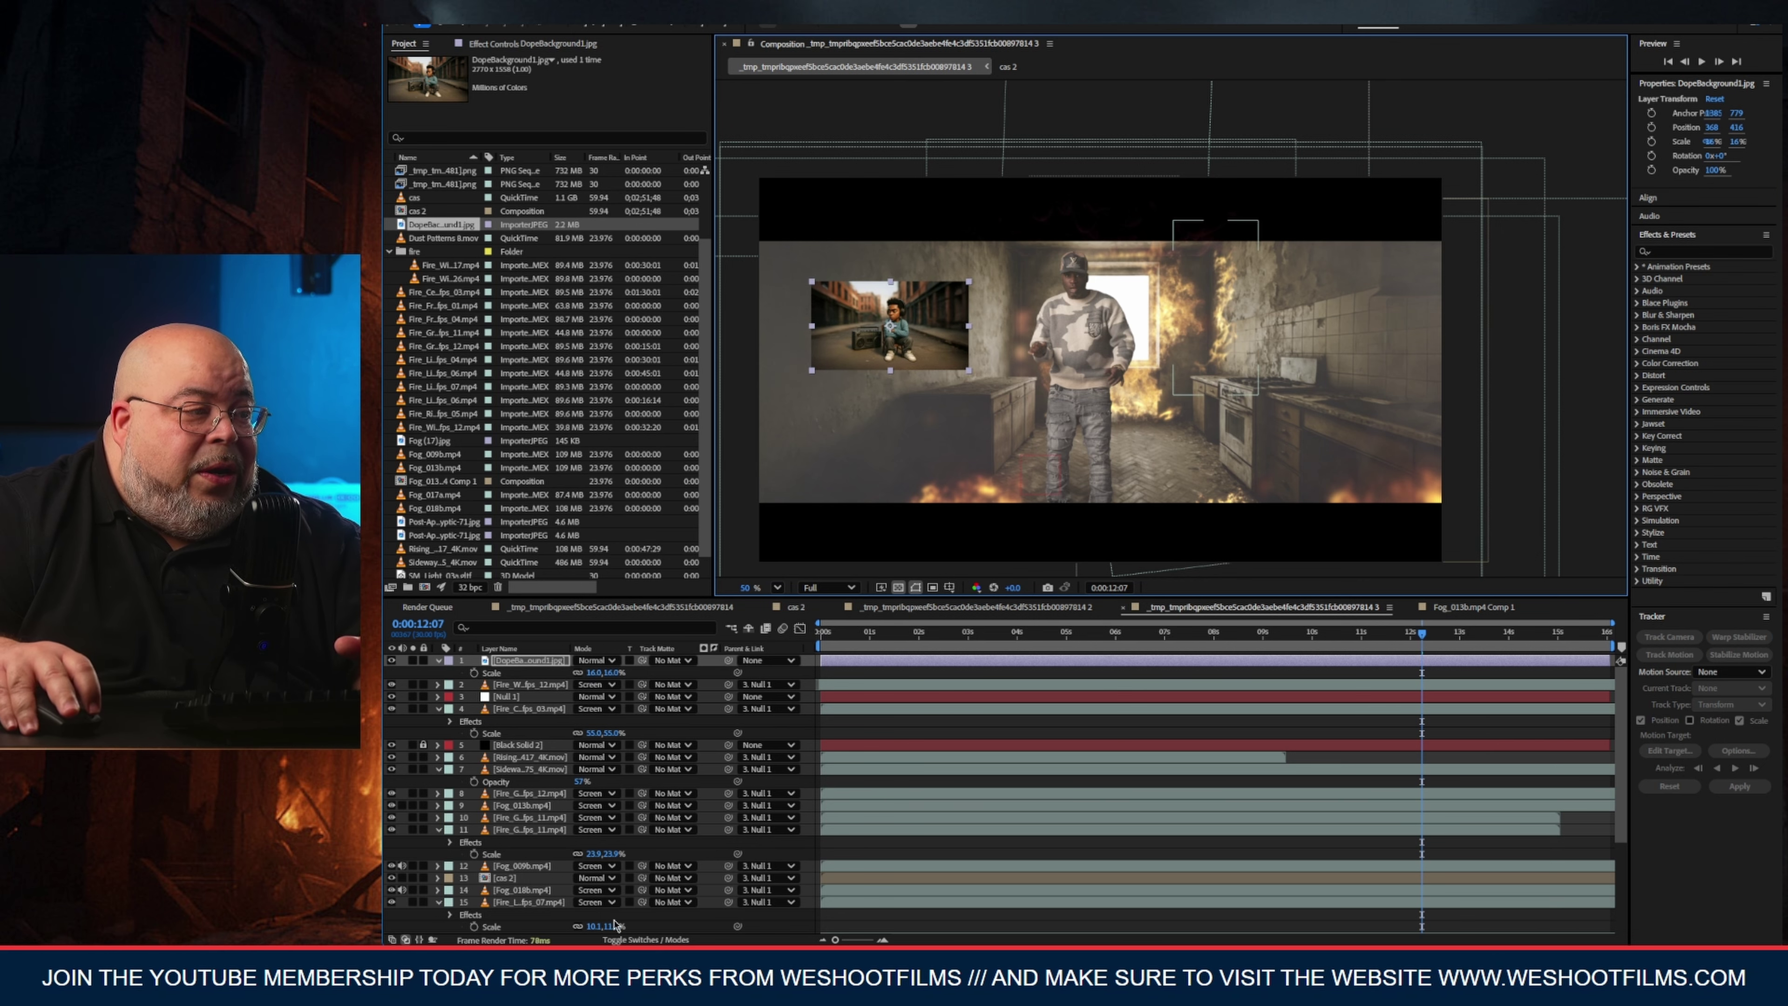
{"action": "key", "text": "F4"}
{"action": "left_click", "coordinate": [653, 661]}
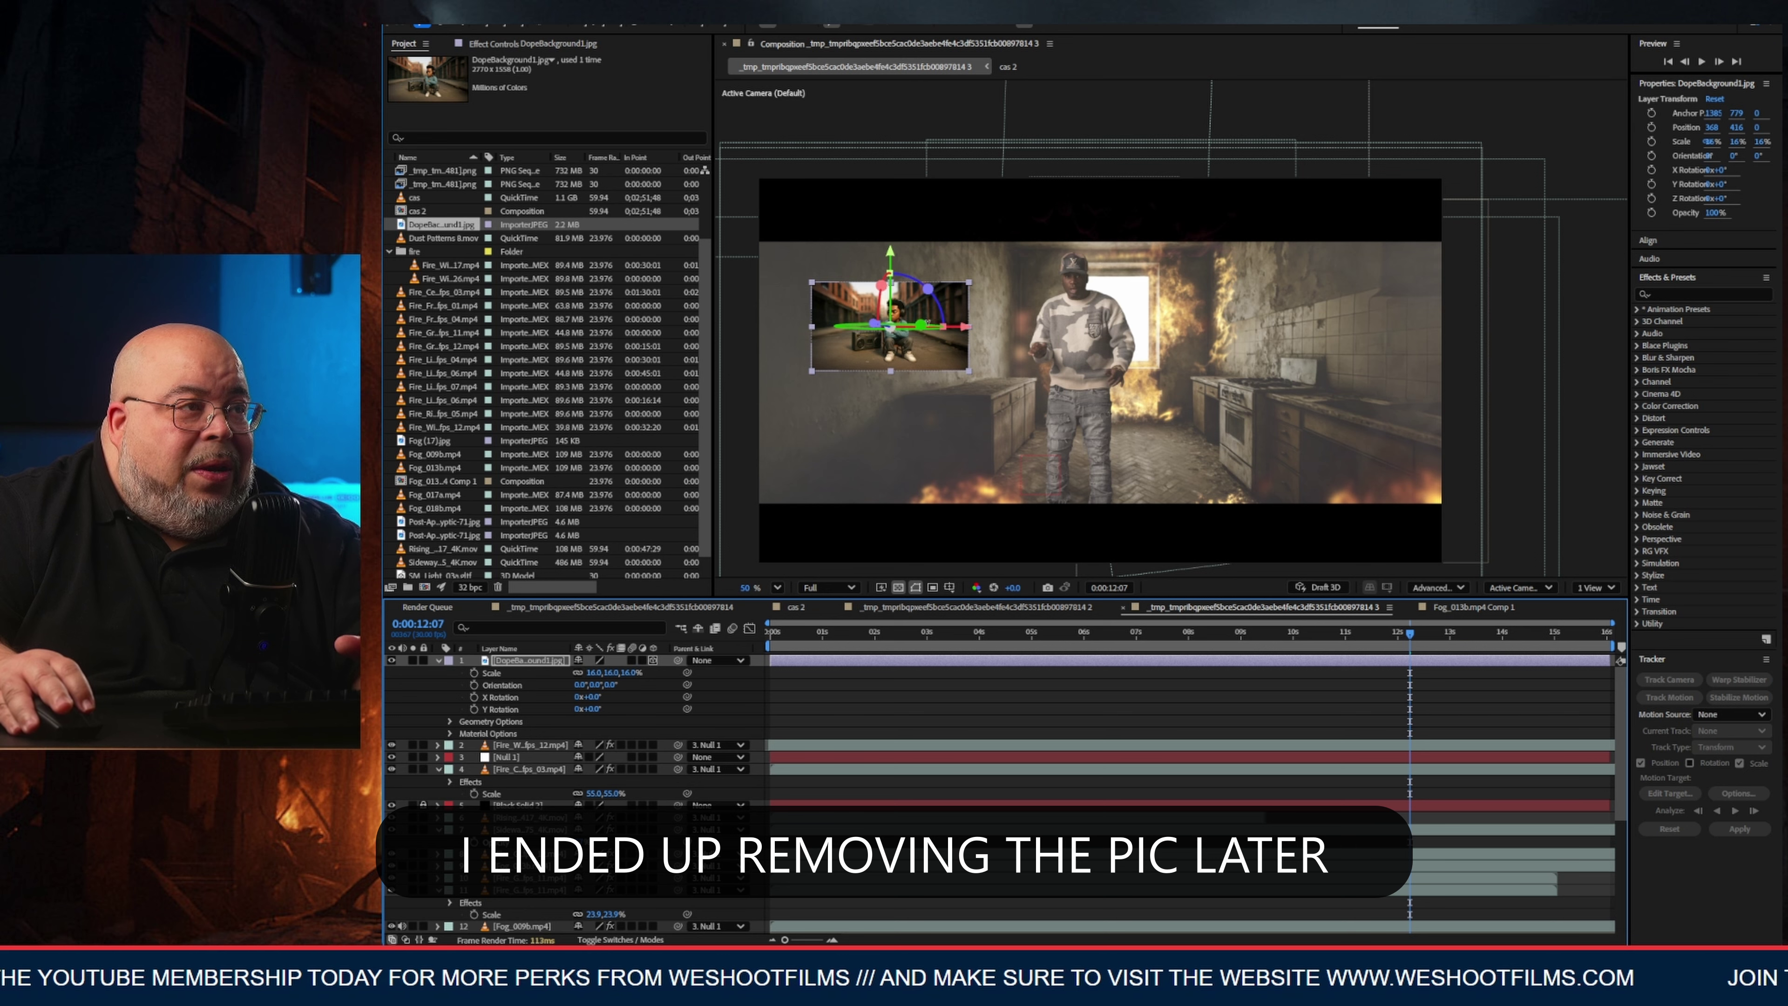
{"action": "left_click_drag", "start_coordinate": [922, 326], "coordinate": [971, 310]}
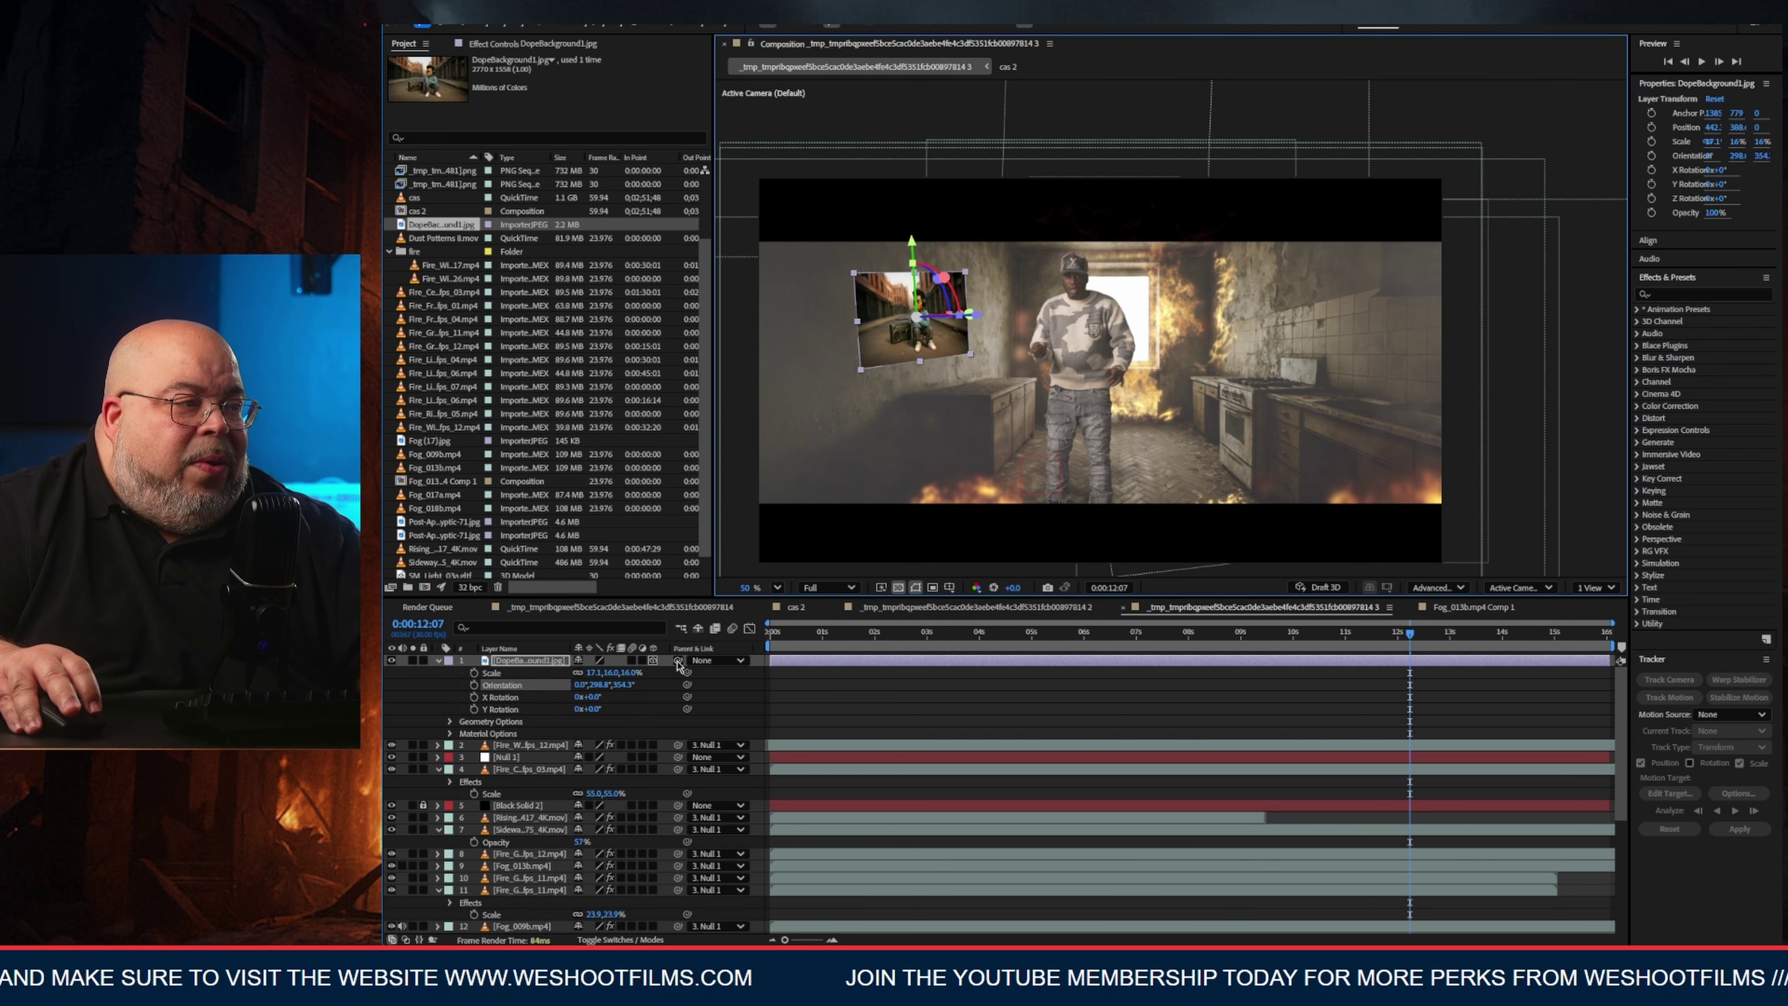
Parent the DopeBackground1.jpg layer to Null 1 and scrub the timeline to check how it follows the wall.
{"action": "left_click_drag", "start_coordinate": [530, 728], "coordinate": [507, 758]}
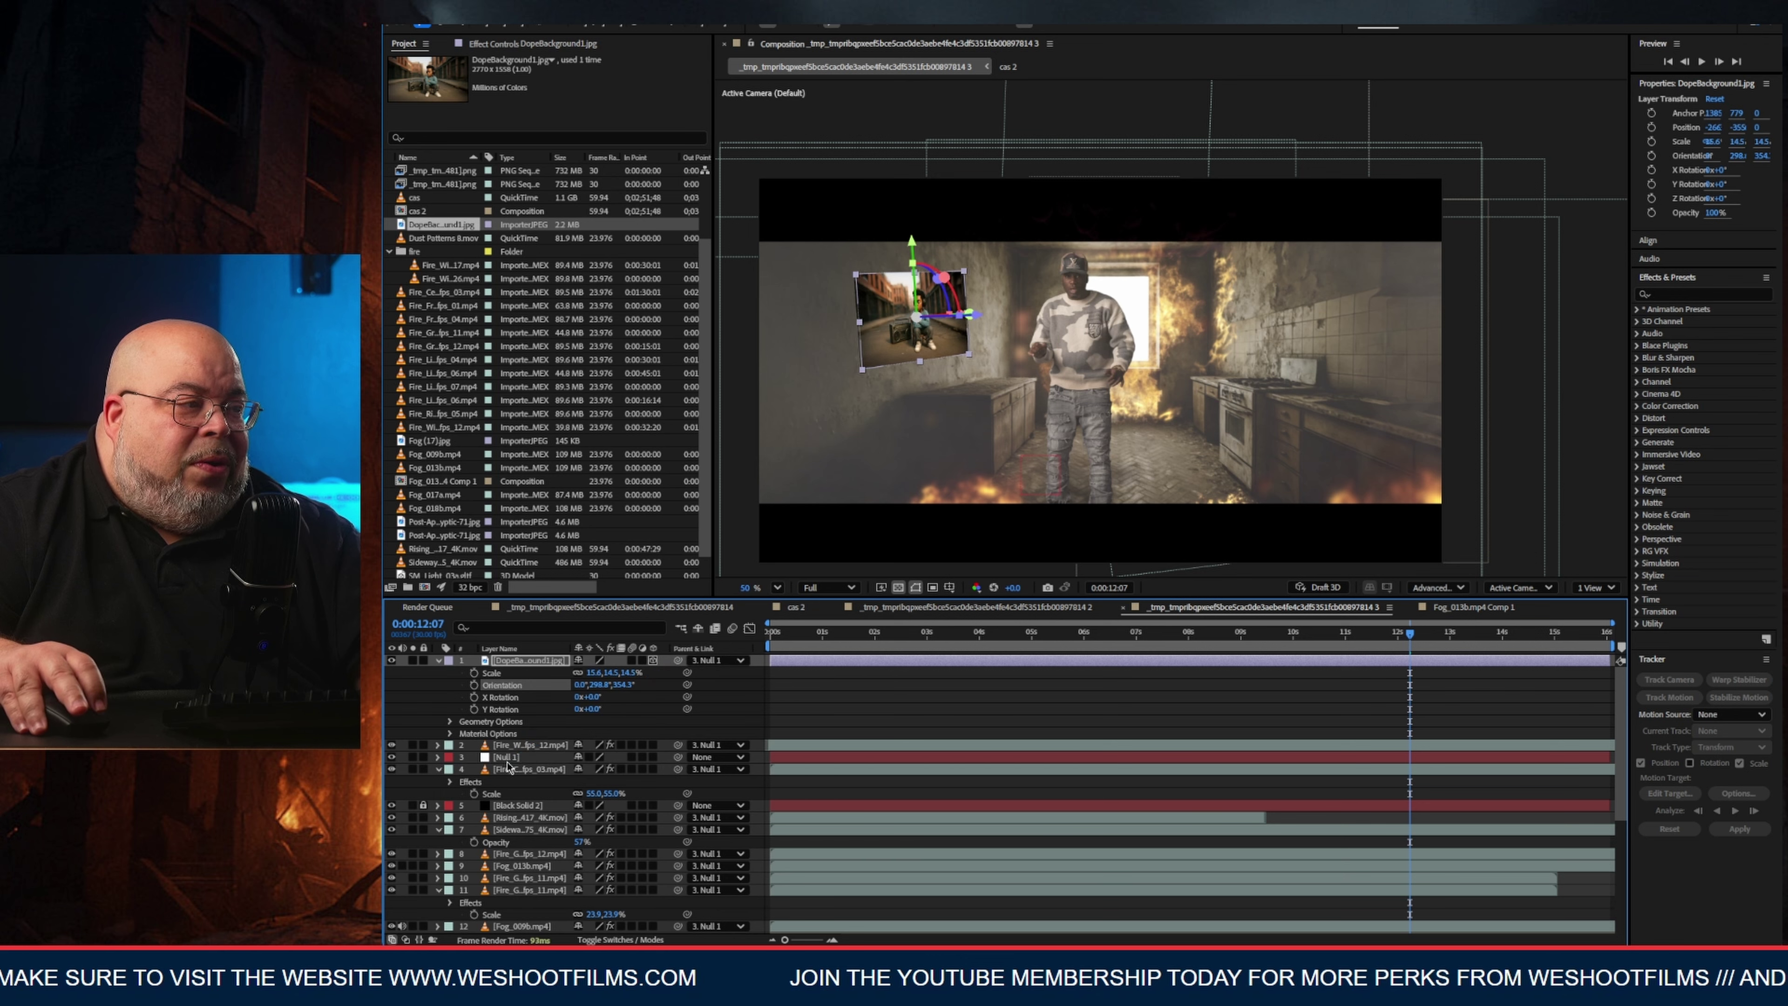
{"action": "left_click_drag", "start_coordinate": [765, 634], "coordinate": [1247, 632]}
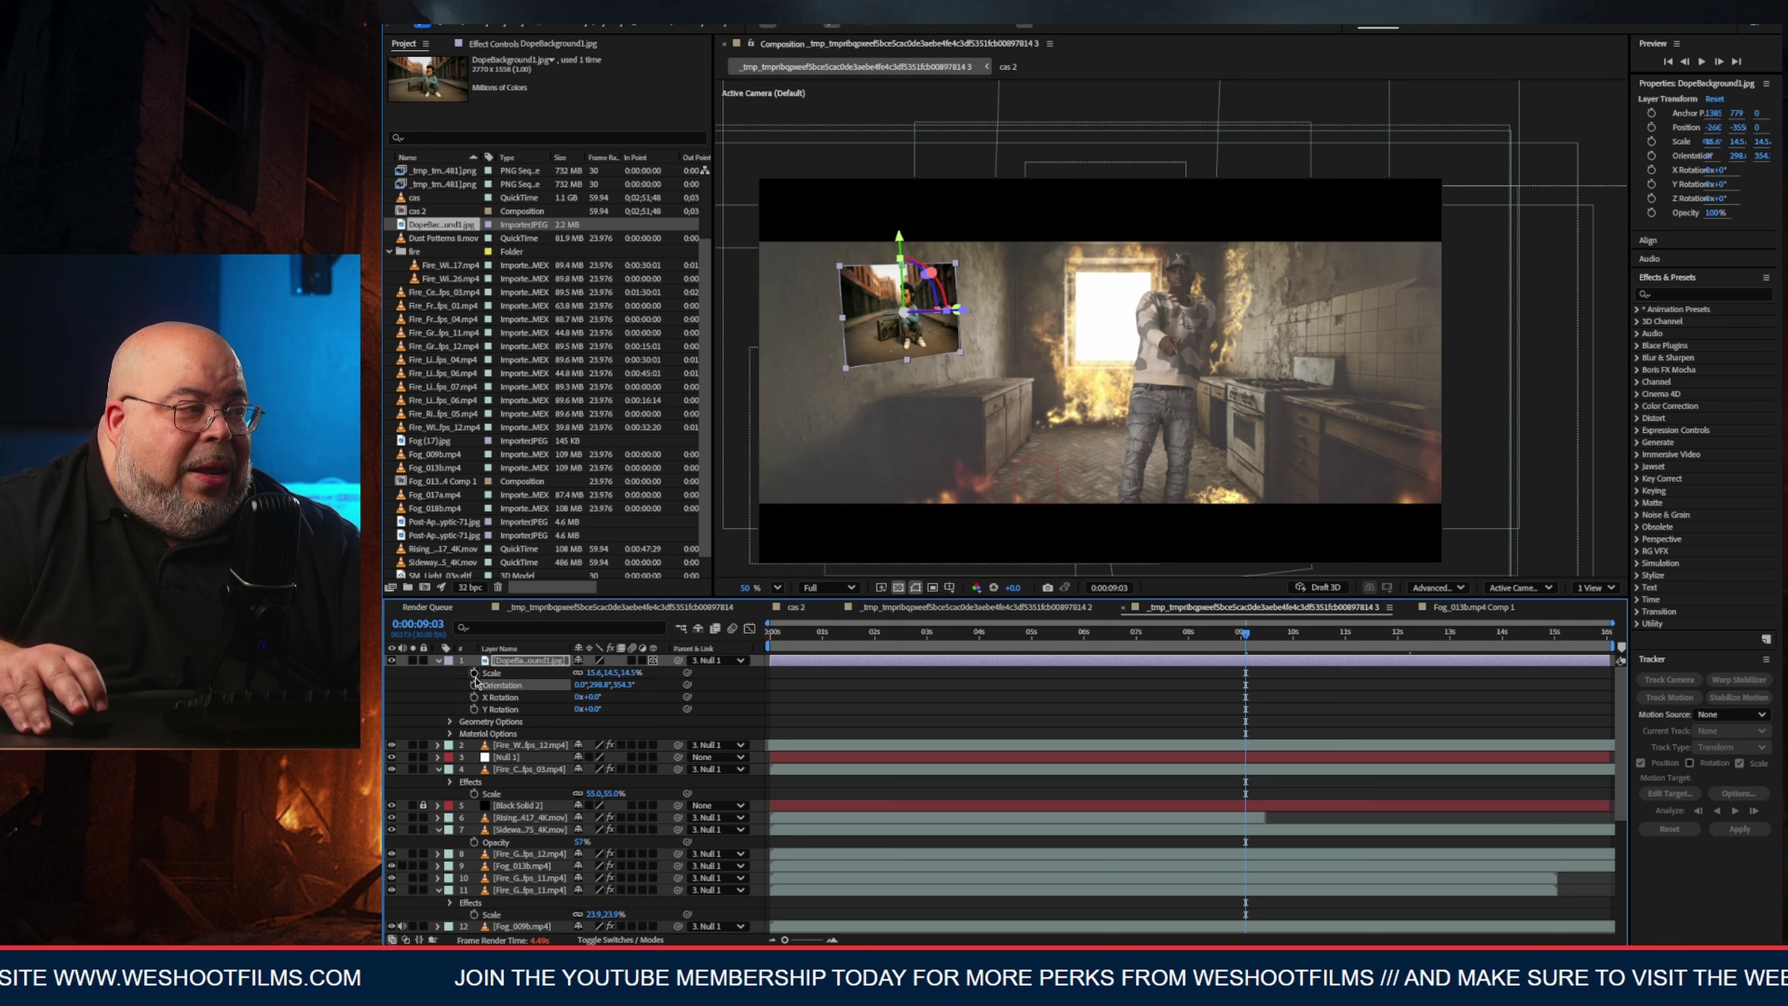
Lower the opacity of the DopeBackground1.jpg layer to 51%.
{"action": "left_click", "coordinate": [628, 940]}
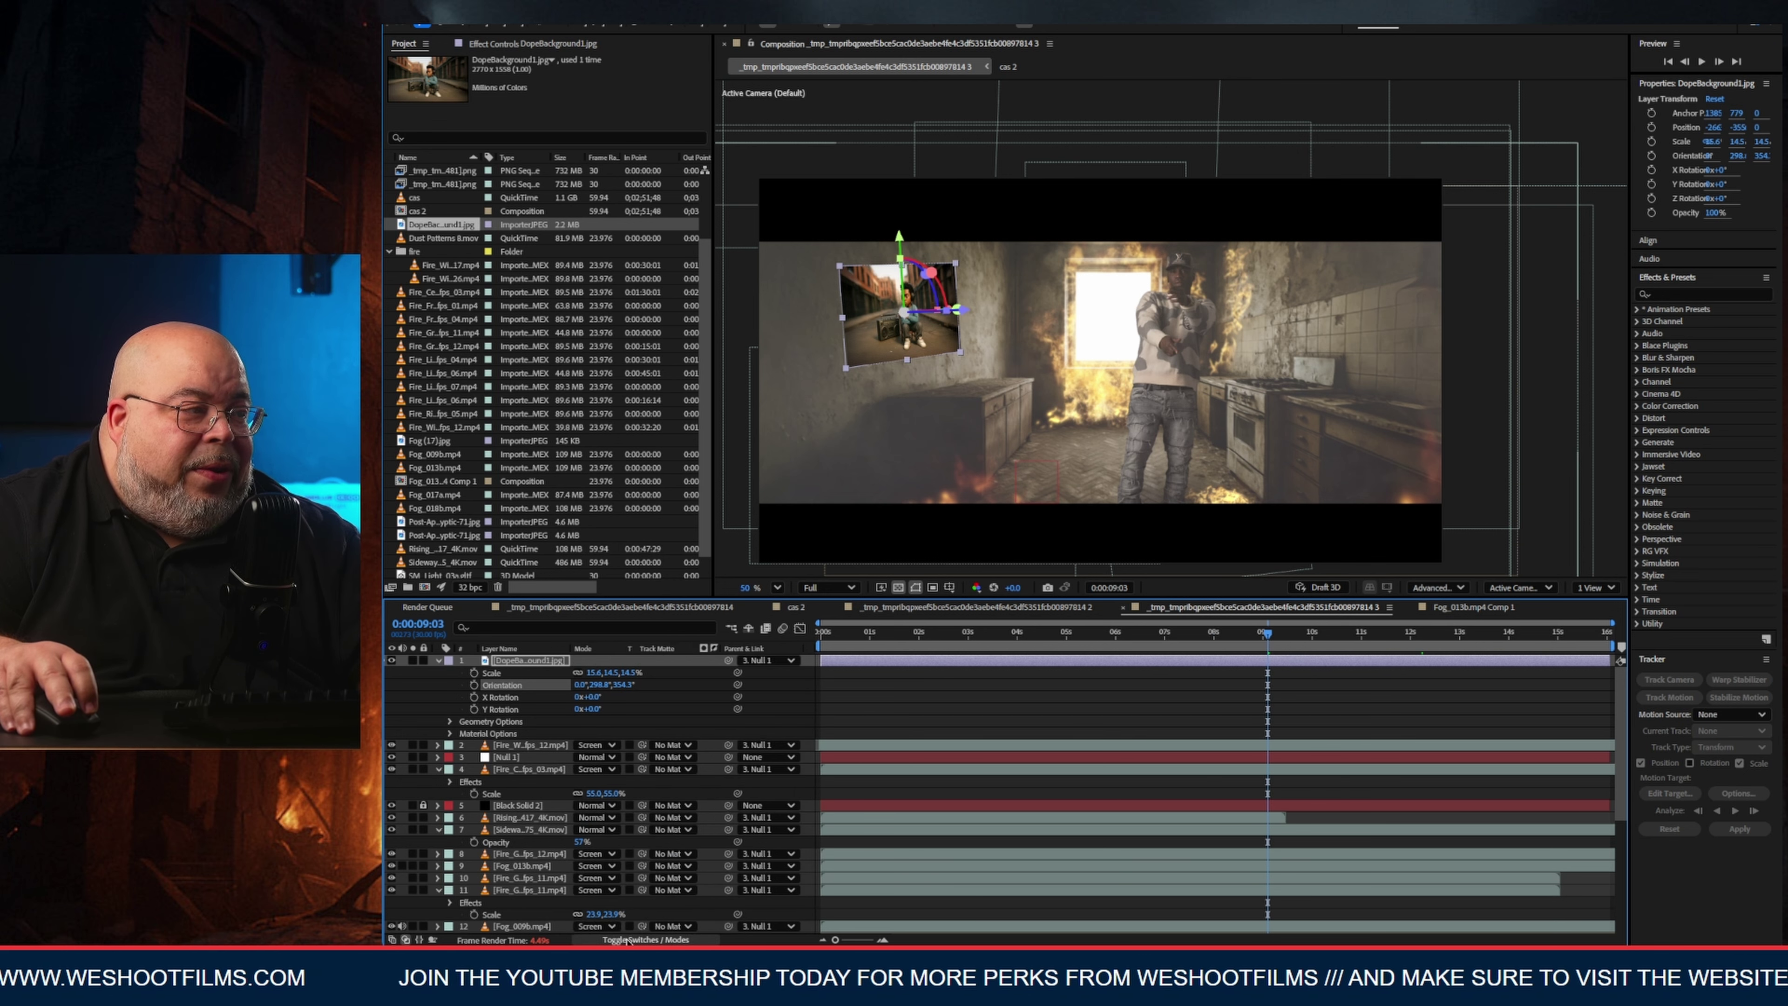
{"action": "left_click", "coordinate": [627, 941]}
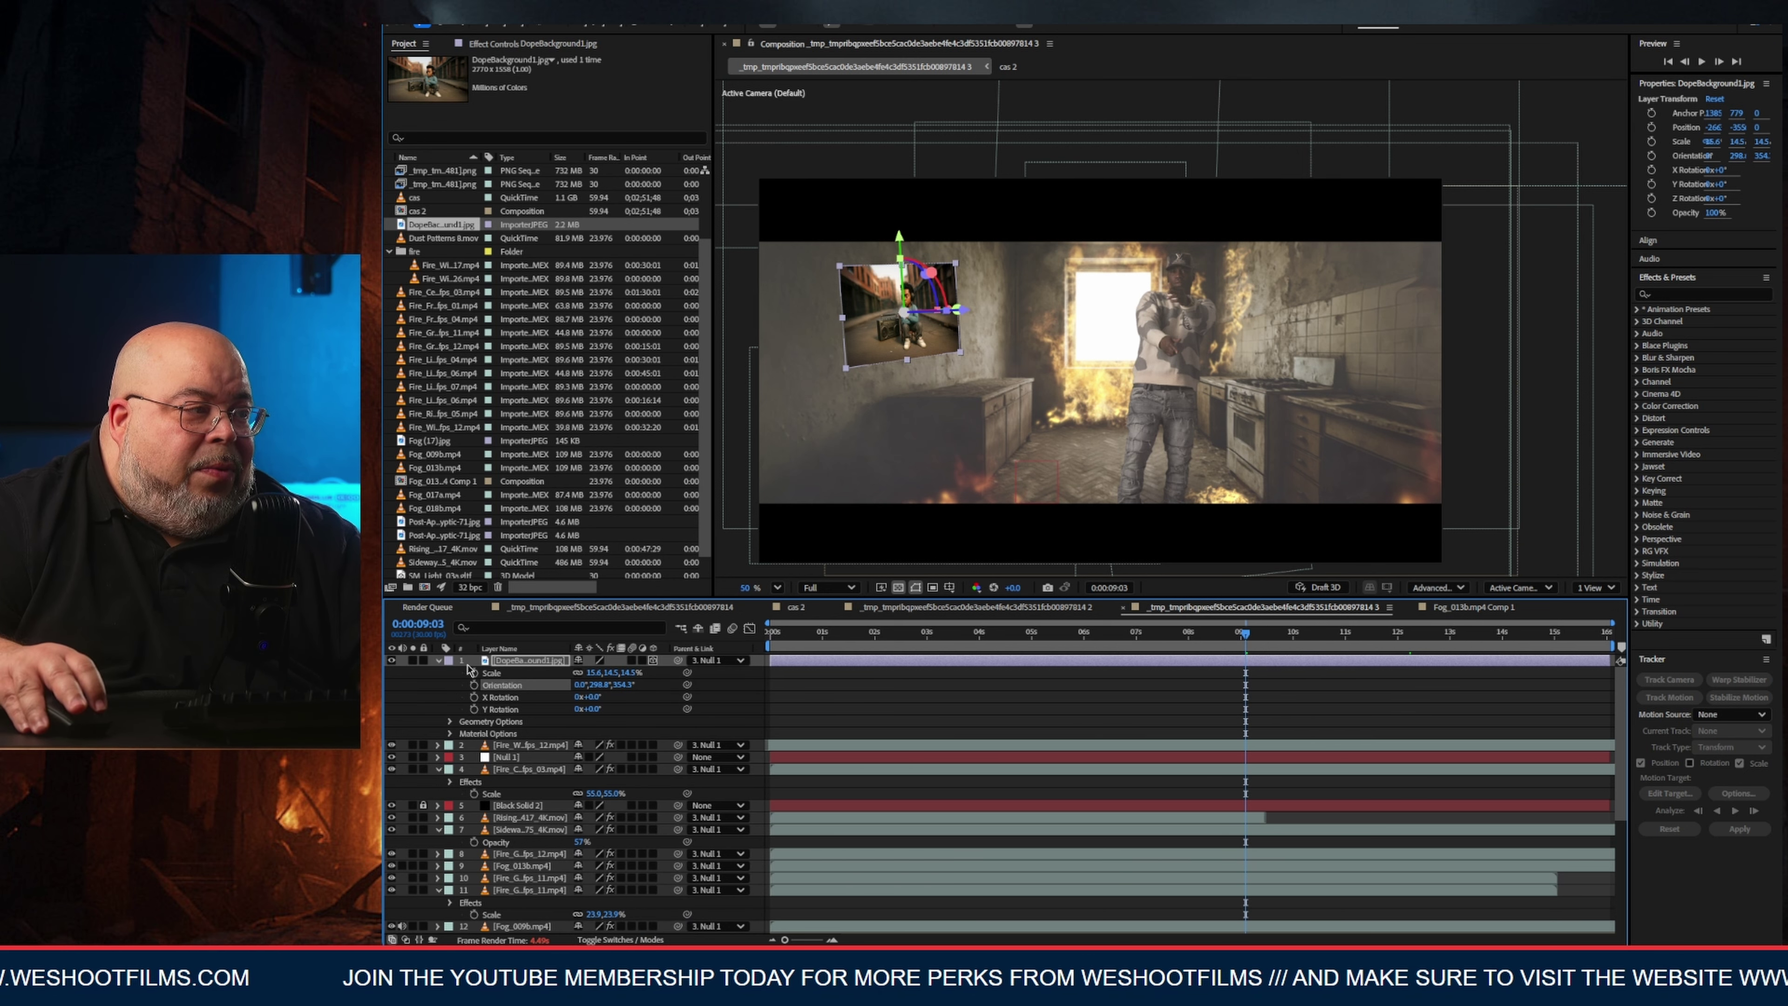
{"action": "double_click", "coordinate": [439, 662]}
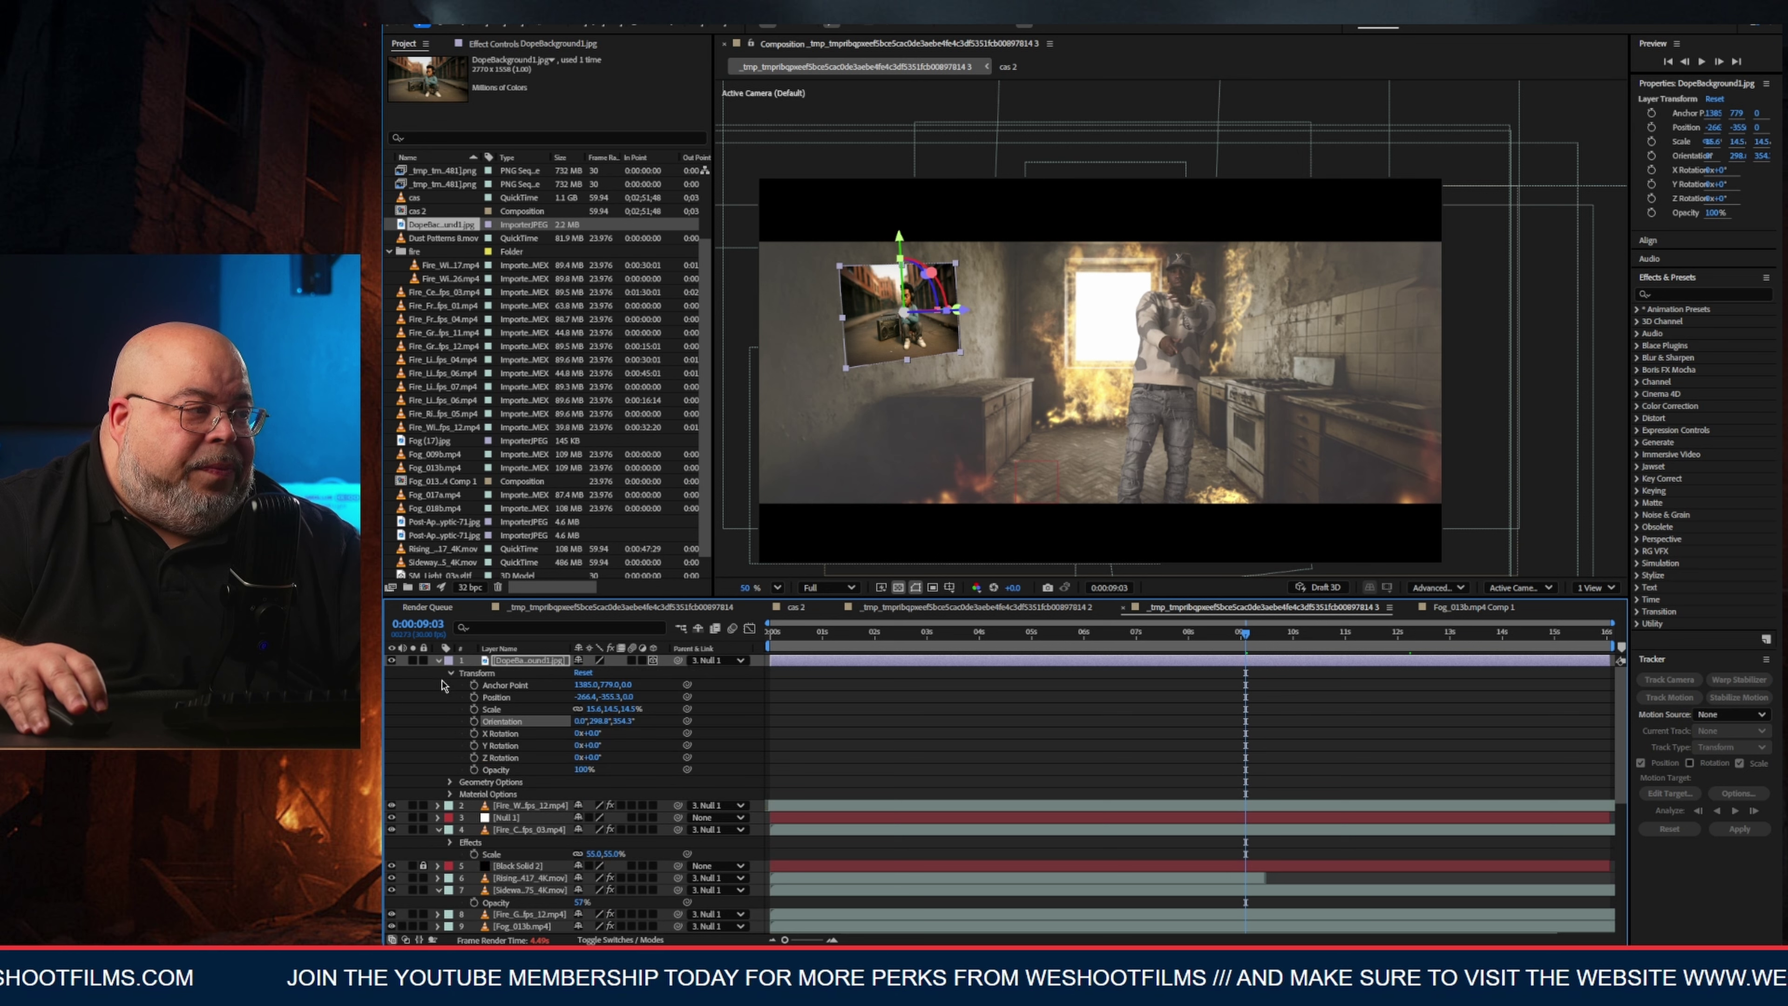
{"action": "left_click_drag", "start_coordinate": [537, 768], "coordinate": [551, 764]}
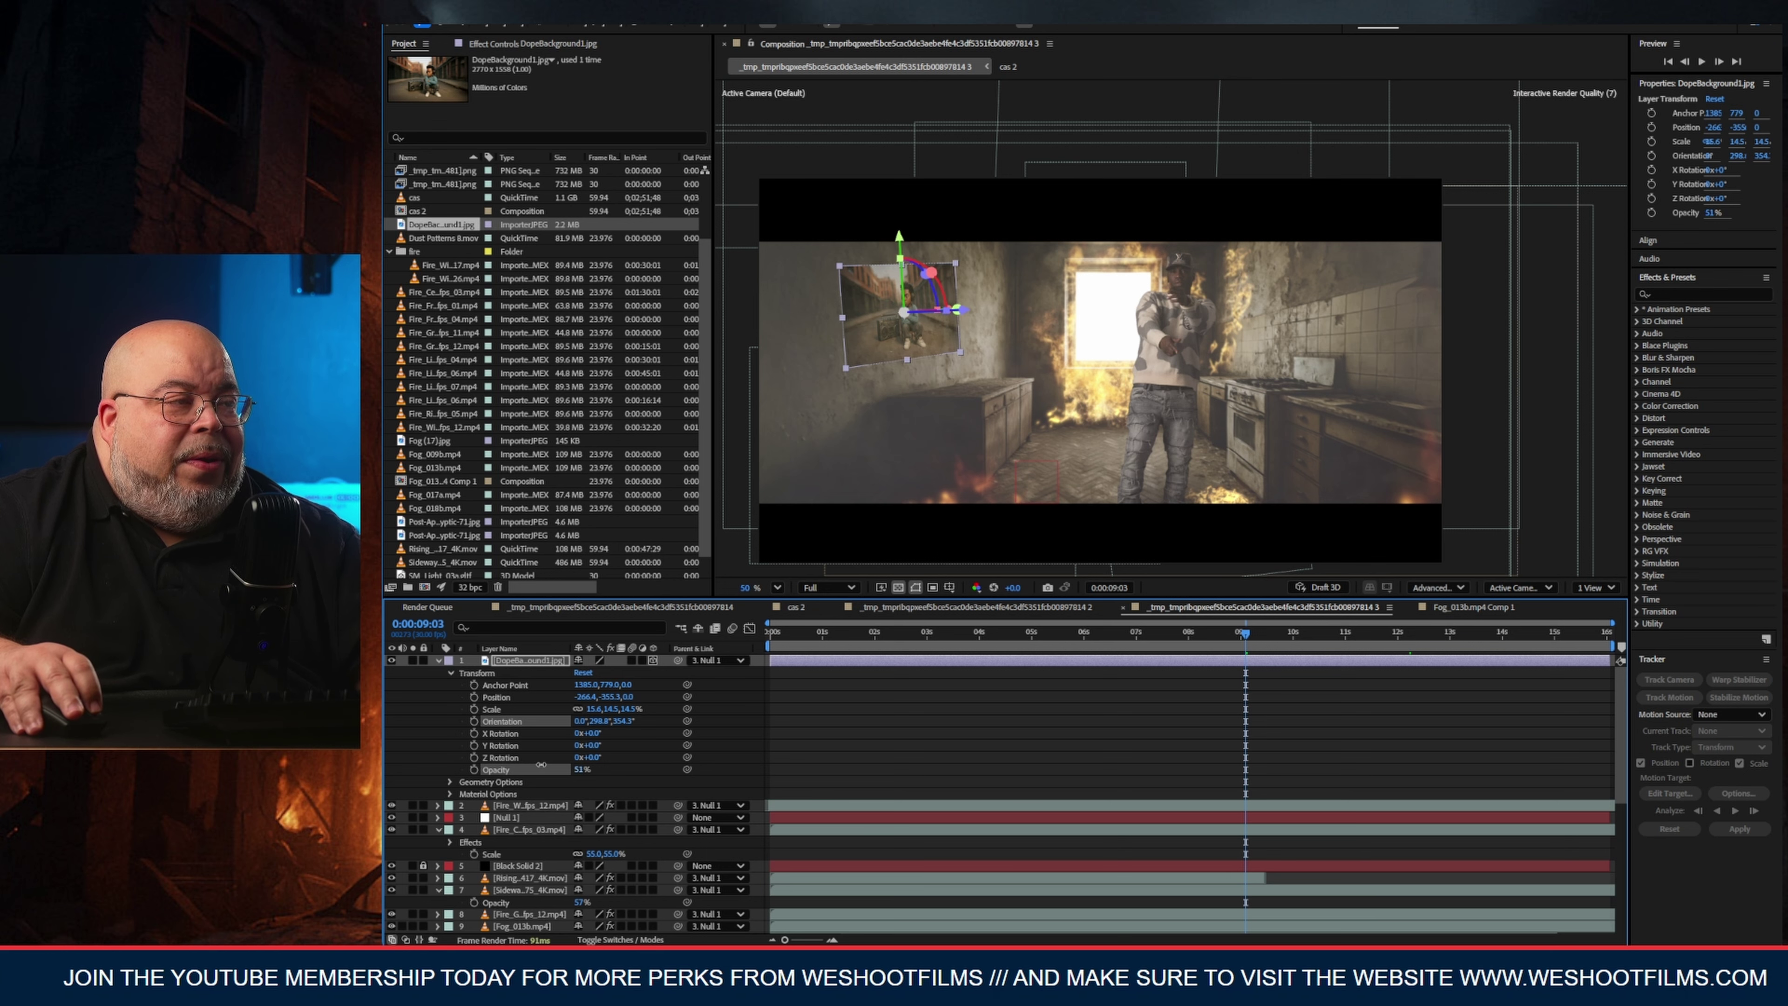
{"action": "left_click", "coordinate": [869, 437]}
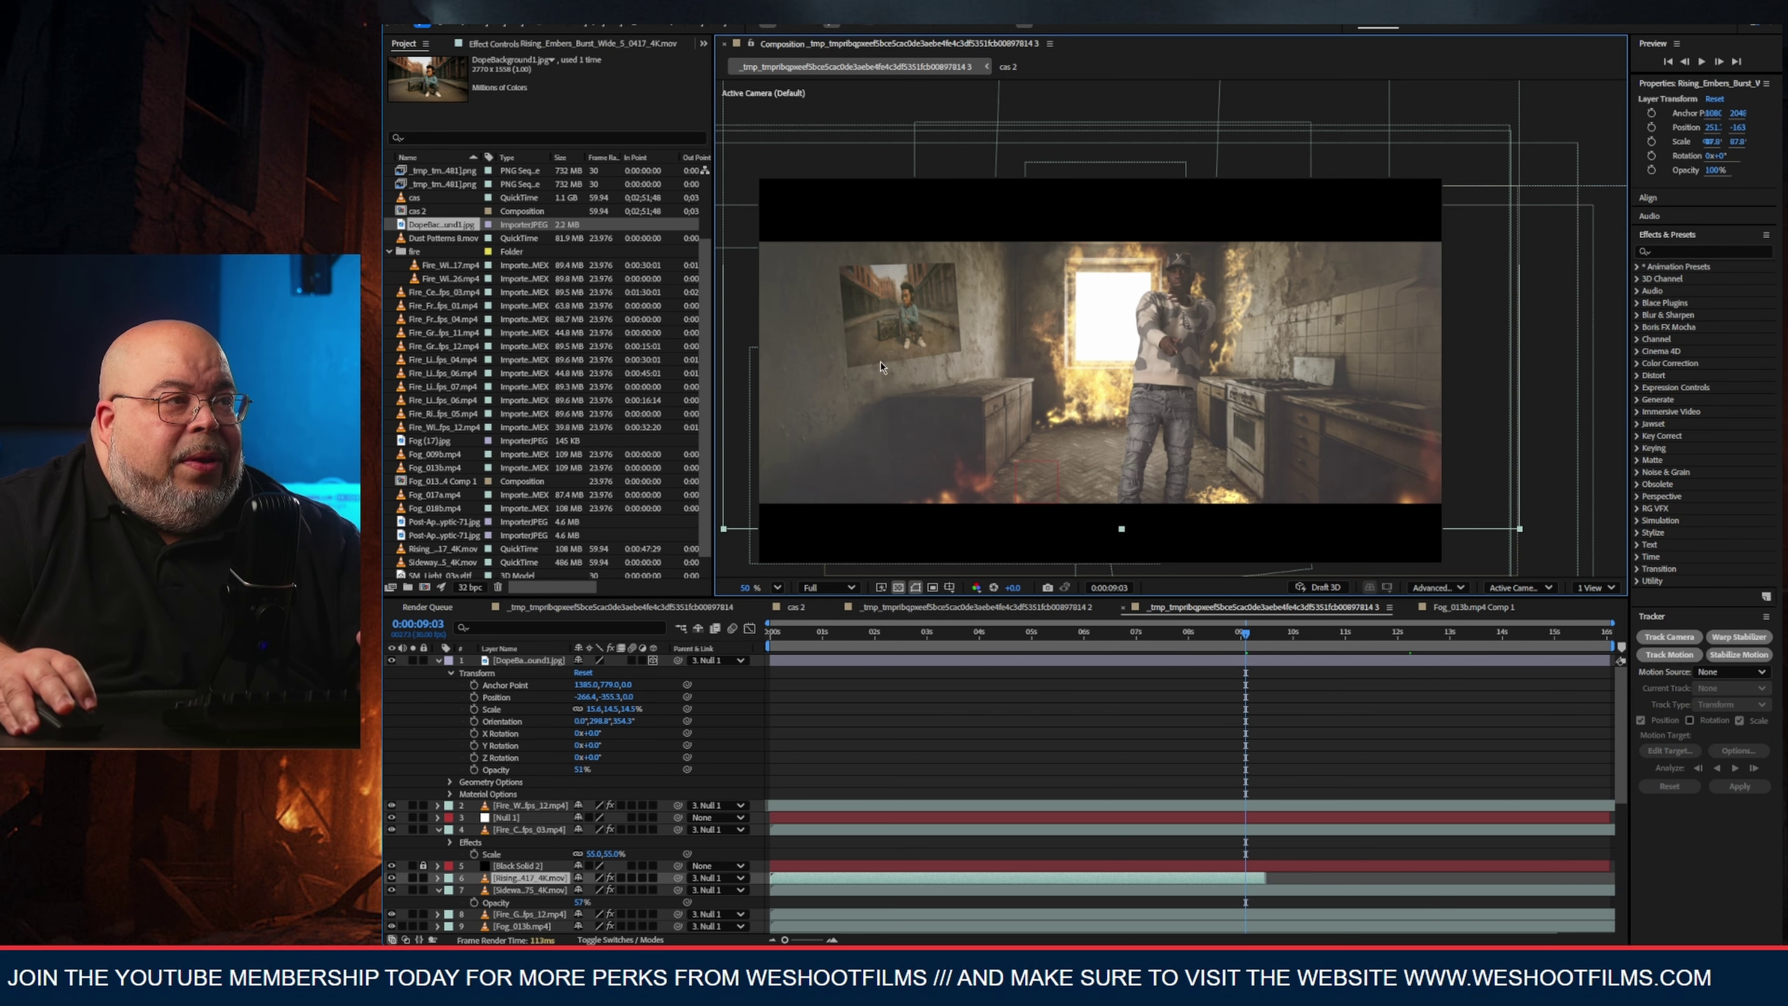
Draw a closed four-point Pen tool mask just inside the edges of the DopeBackground1.jpg picture.
{"action": "scroll", "coordinate": [844, 363], "scroll_direction": "up", "scroll_amount": 5}
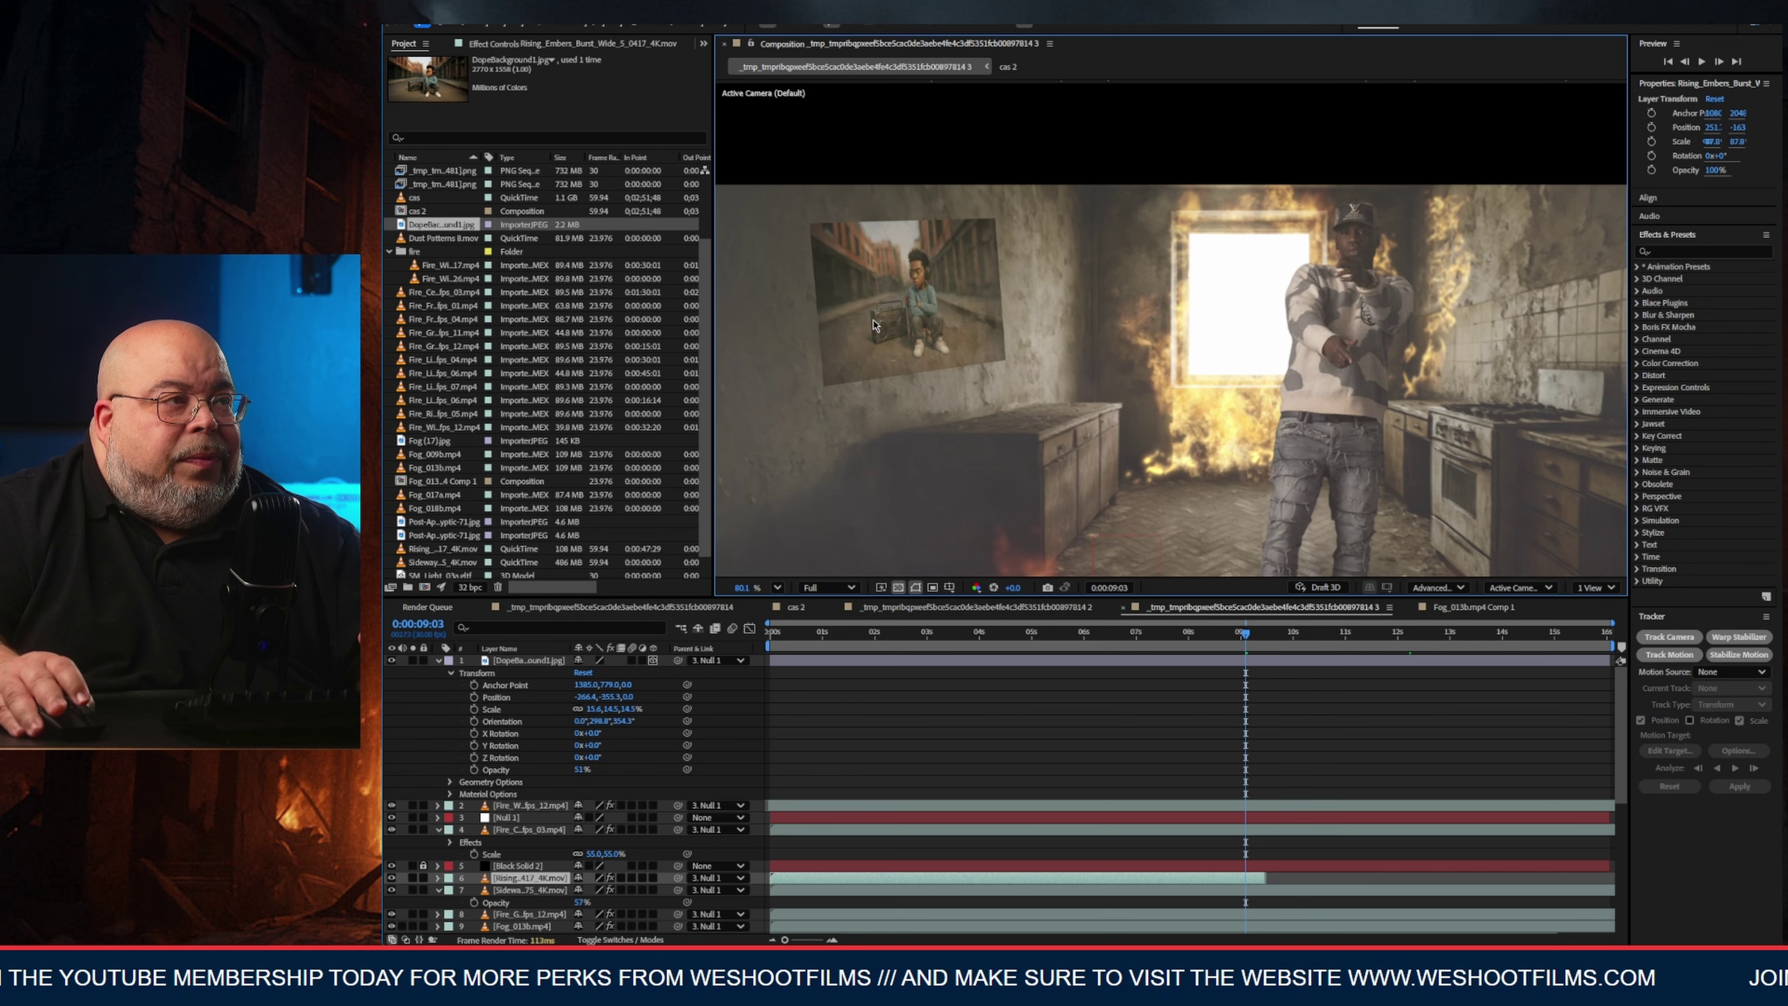
{"action": "scroll", "coordinate": [866, 255], "scroll_direction": "up", "scroll_amount": 2}
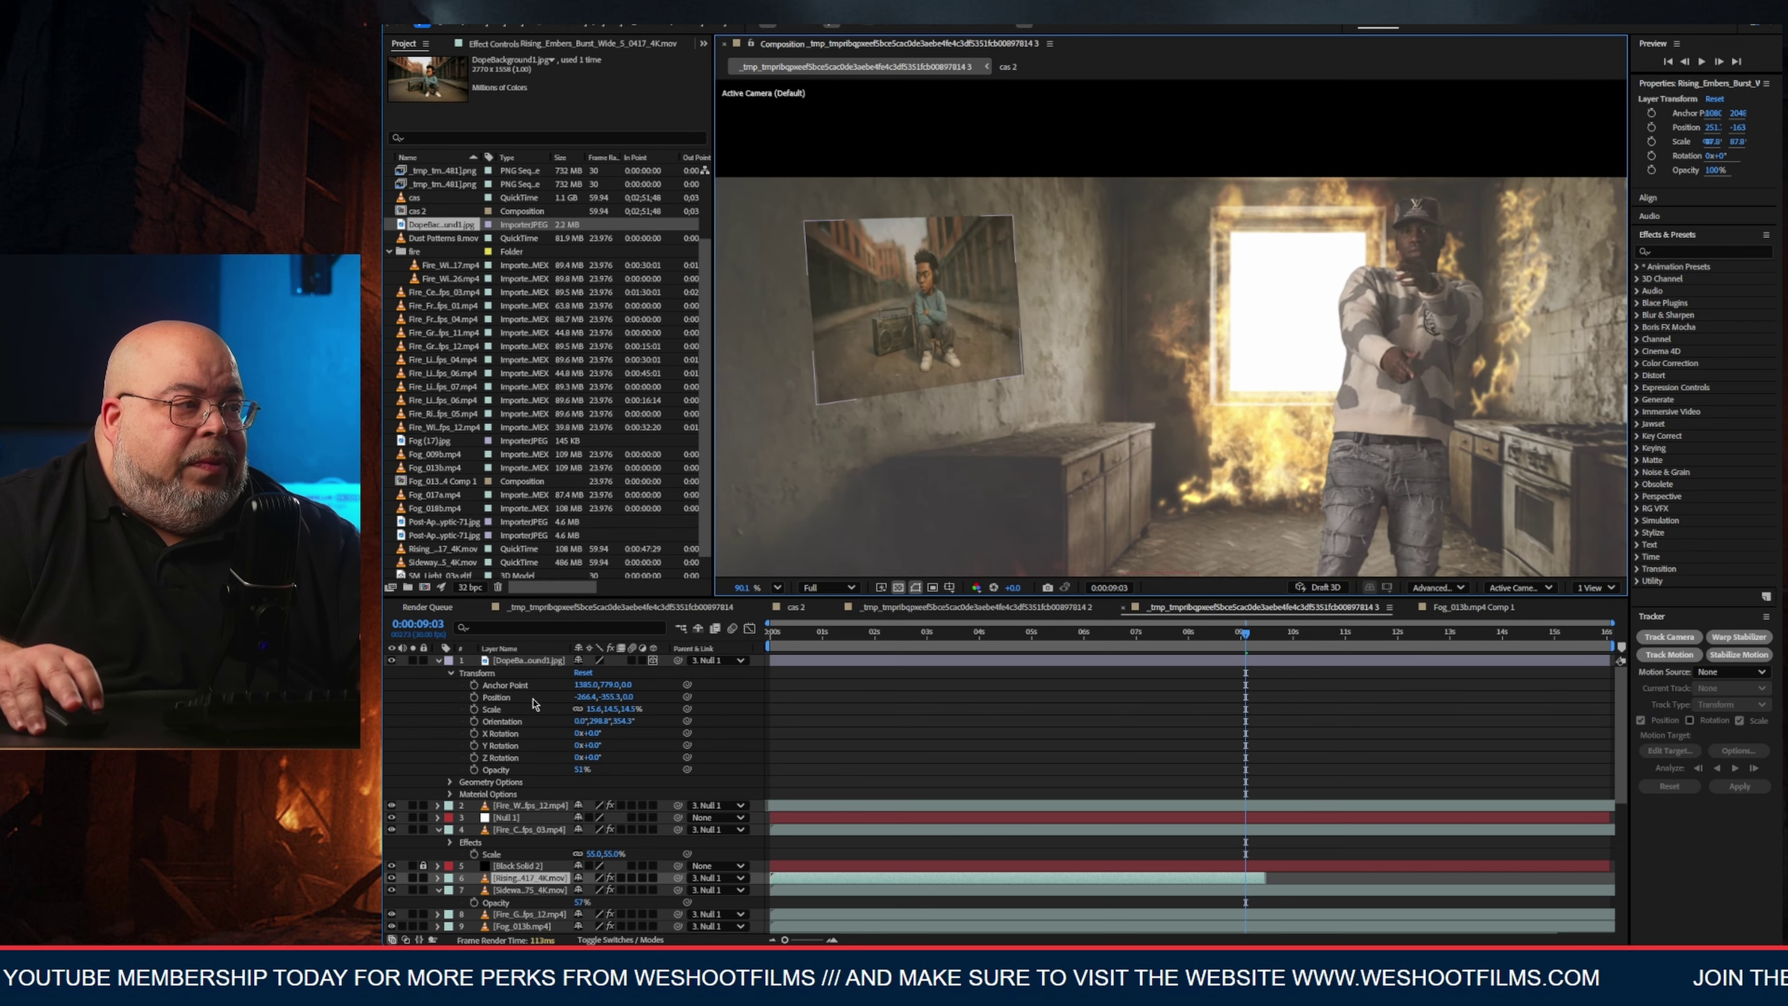
{"action": "left_click", "coordinate": [518, 662]}
{"action": "scroll", "coordinate": [834, 304], "scroll_direction": "up", "scroll_amount": 5}
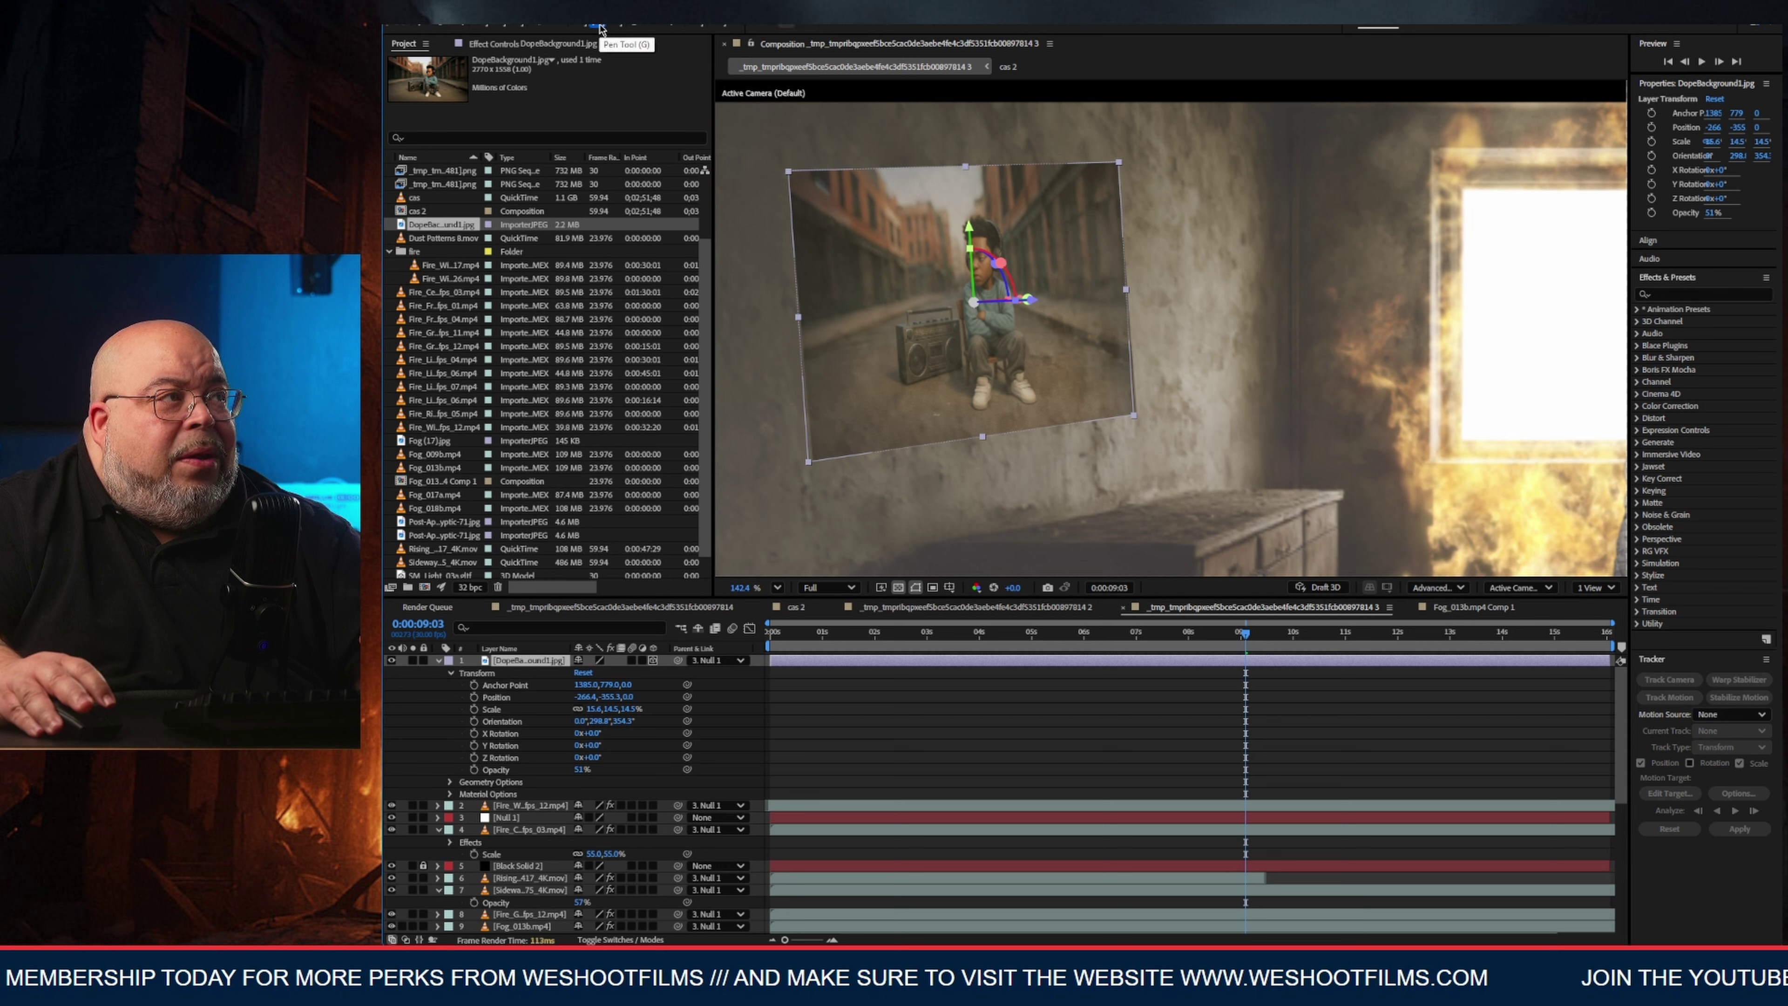
{"action": "left_click", "coordinate": [813, 183]}
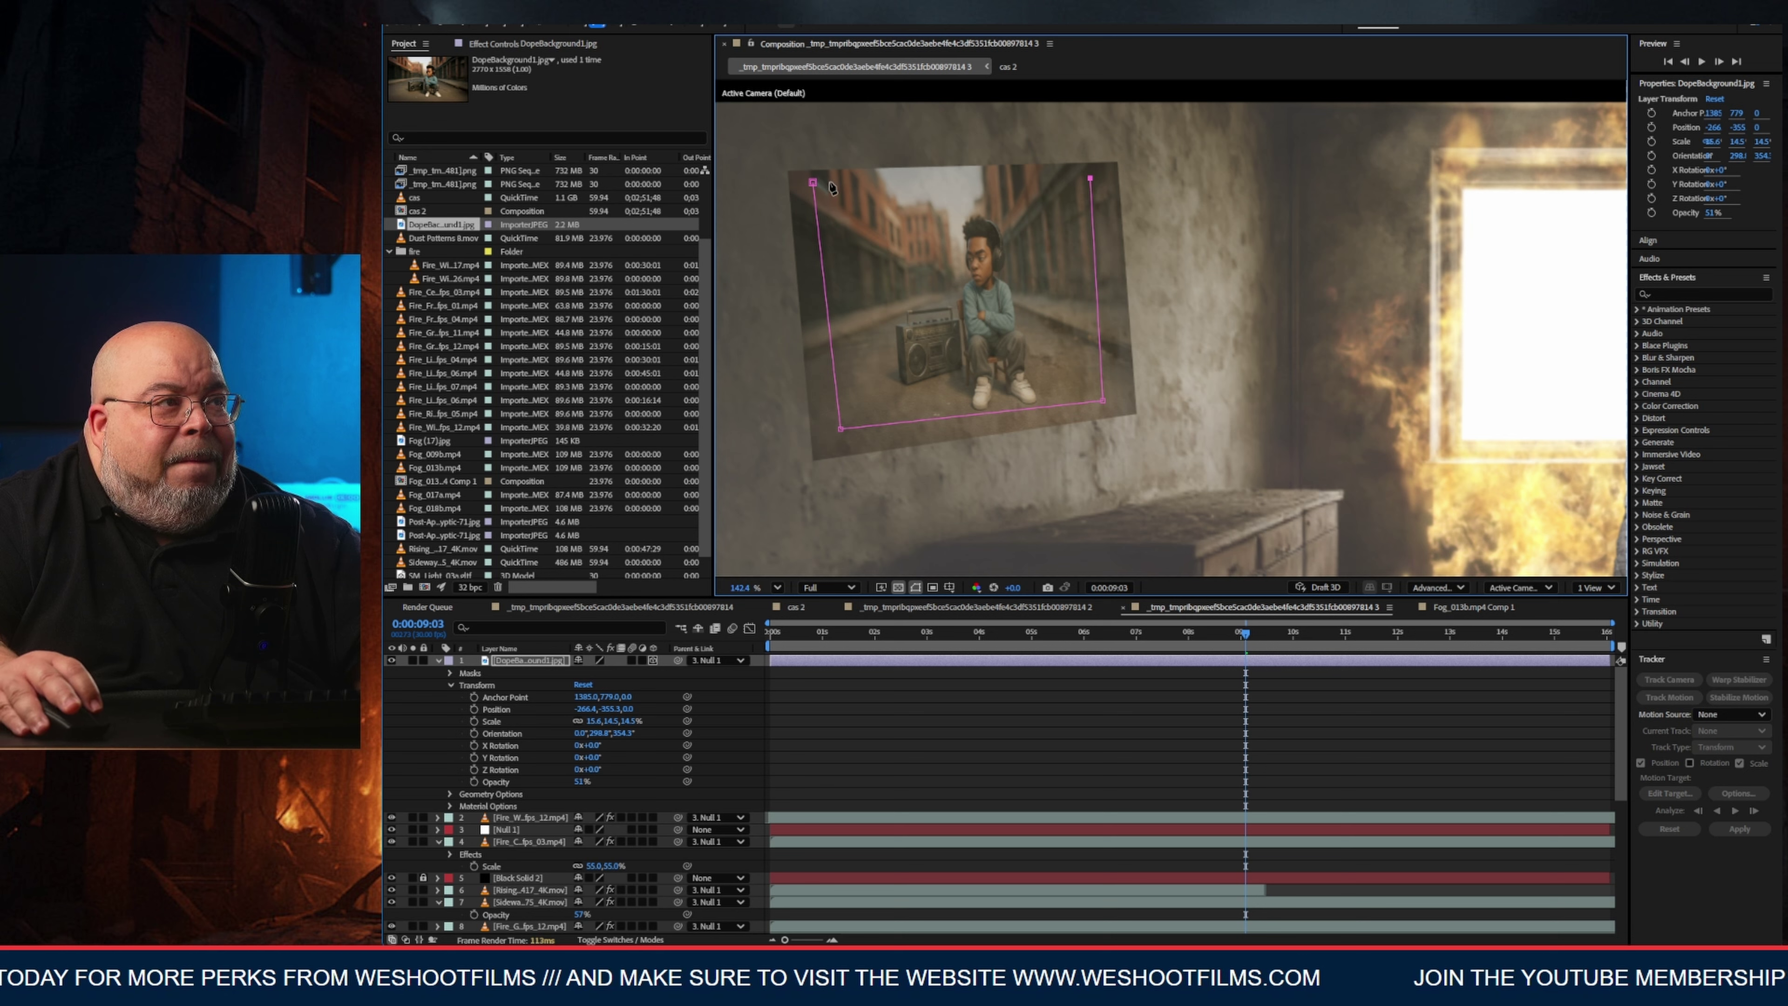
{"action": "left_click", "coordinate": [815, 184]}
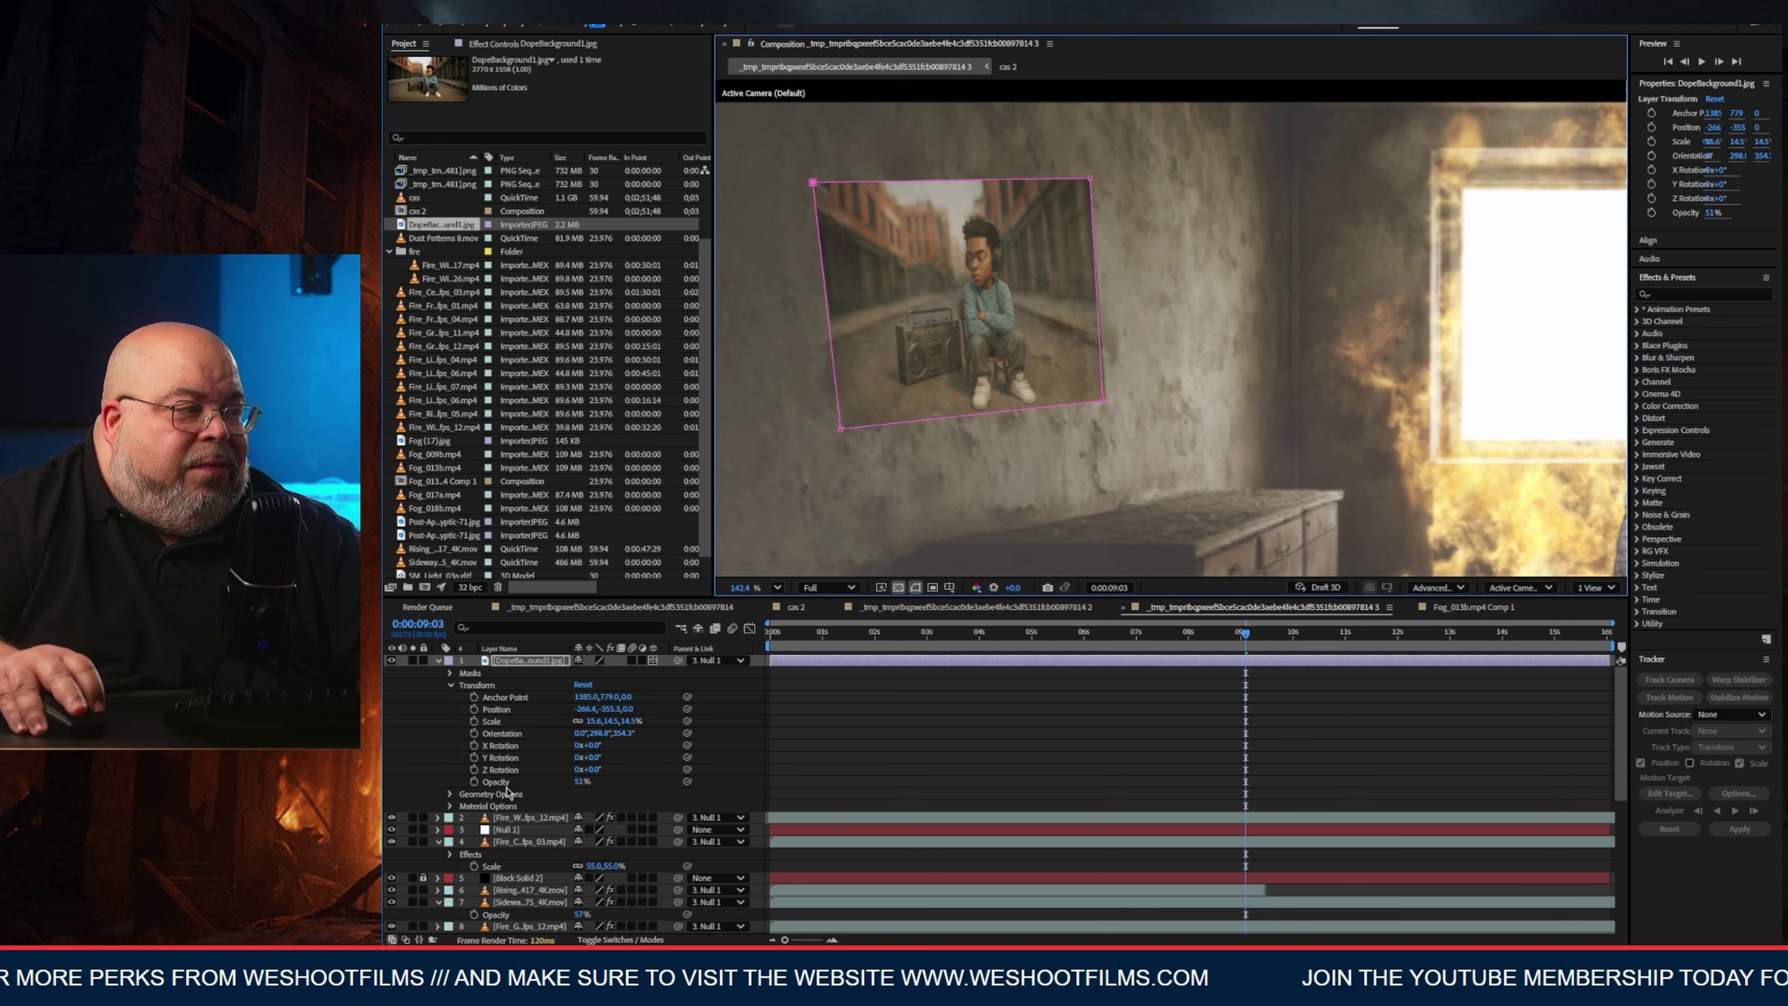
Set the feather of the DopeBackground1.jpg picture's mask to 23 pixels, hiding the mask outline to judge the edges.
{"action": "left_click", "coordinate": [450, 673]}
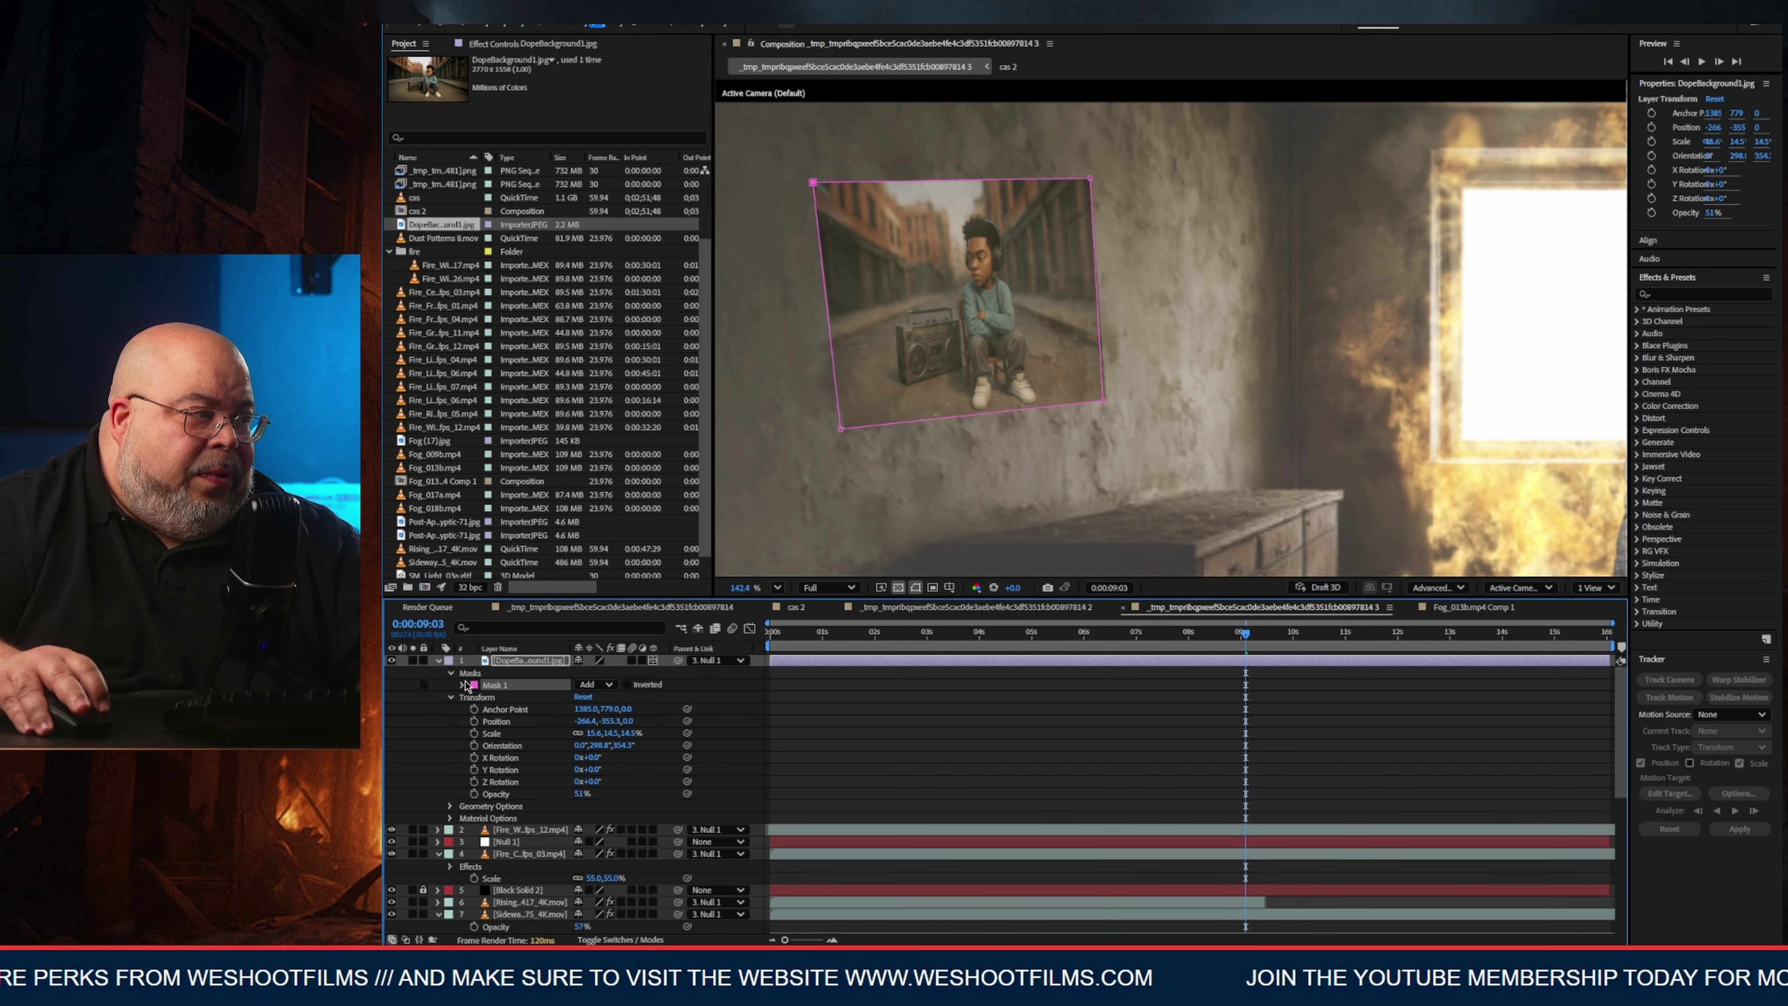
{"action": "left_click", "coordinate": [463, 685]}
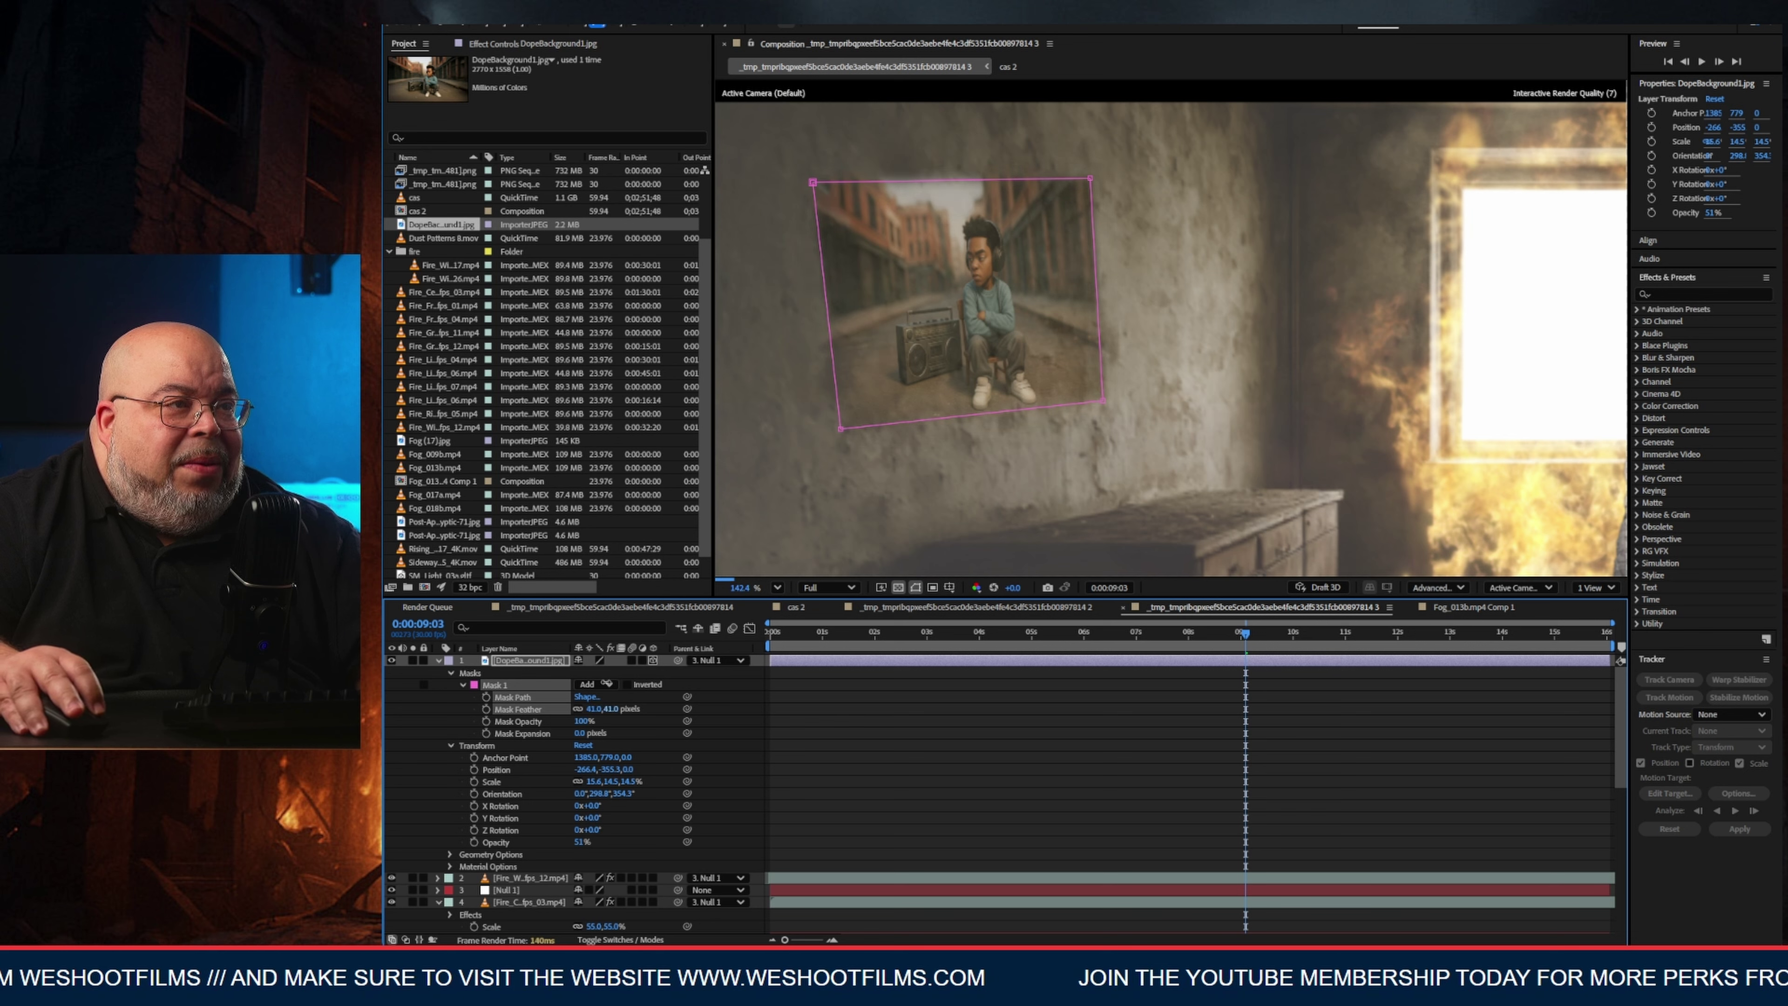
{"action": "left_click", "coordinate": [918, 590]}
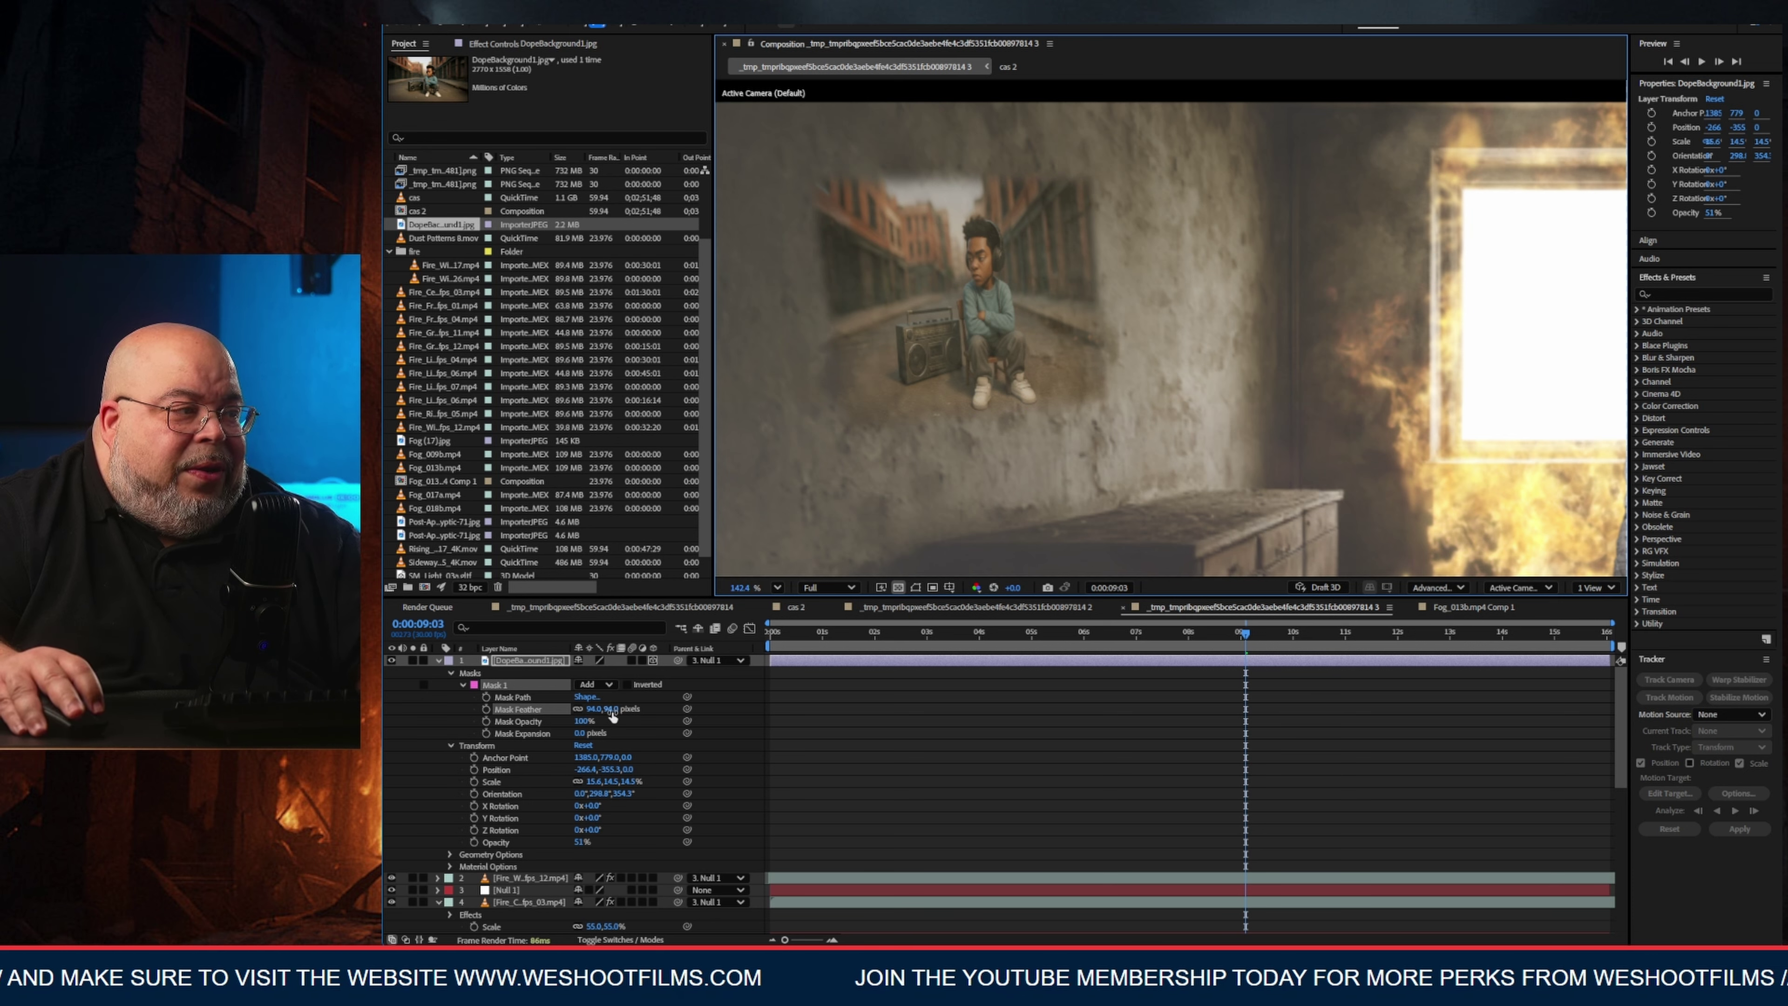
{"action": "left_click_drag", "start_coordinate": [613, 716], "coordinate": [592, 712]}
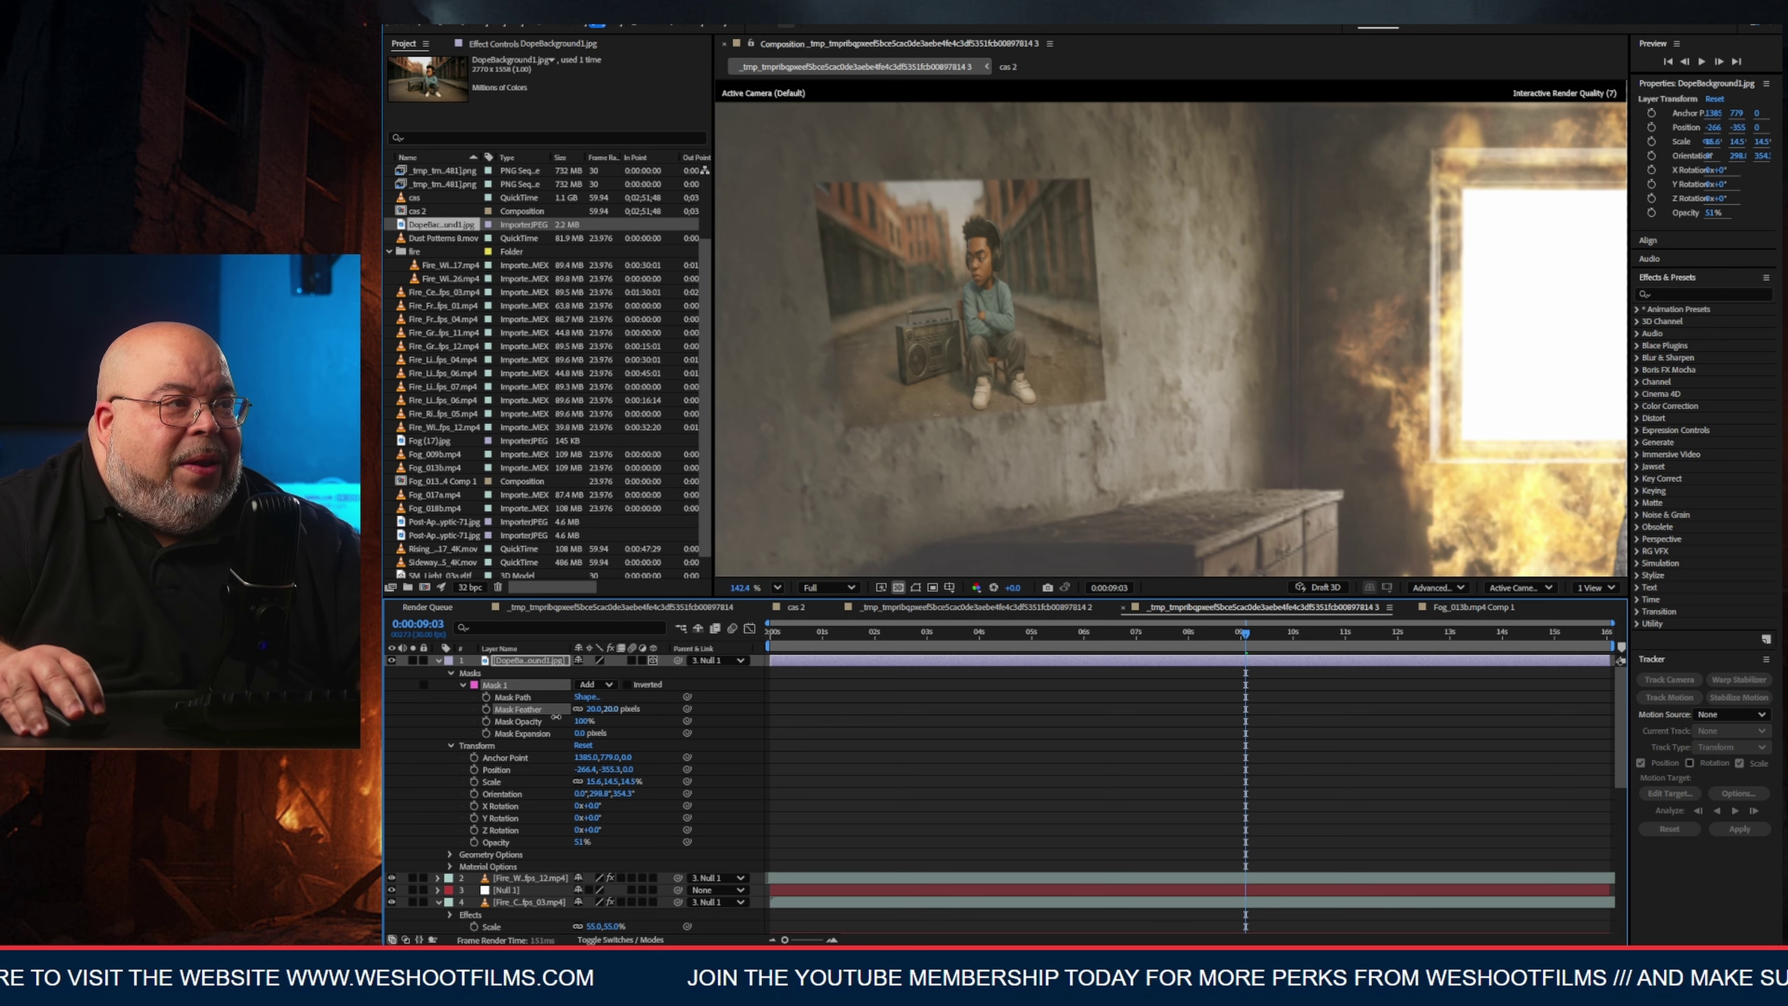
{"action": "scroll", "coordinate": [811, 553], "scroll_direction": "down", "scroll_amount": 4}
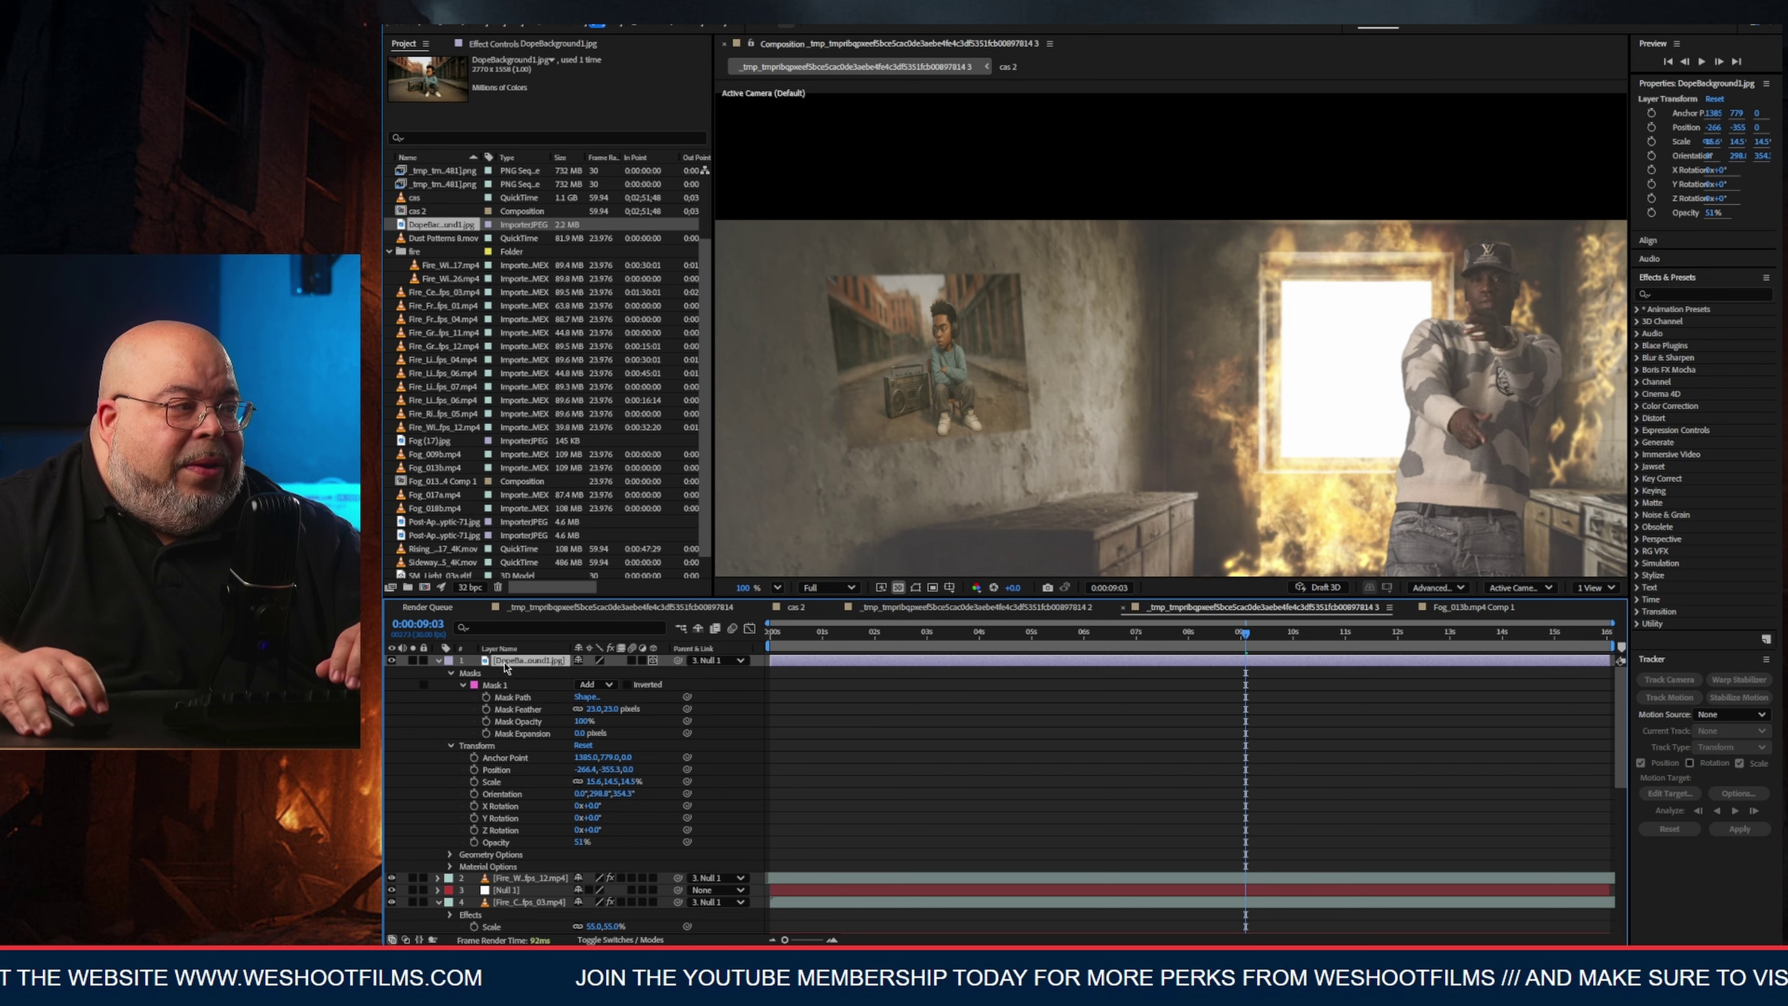
Apply Camera Lens Blur to the DopeBackground1.jpg layer, raise its Blur Radius, and review the picture in the wider scene.
{"action": "key", "text": "ctrl+space"}
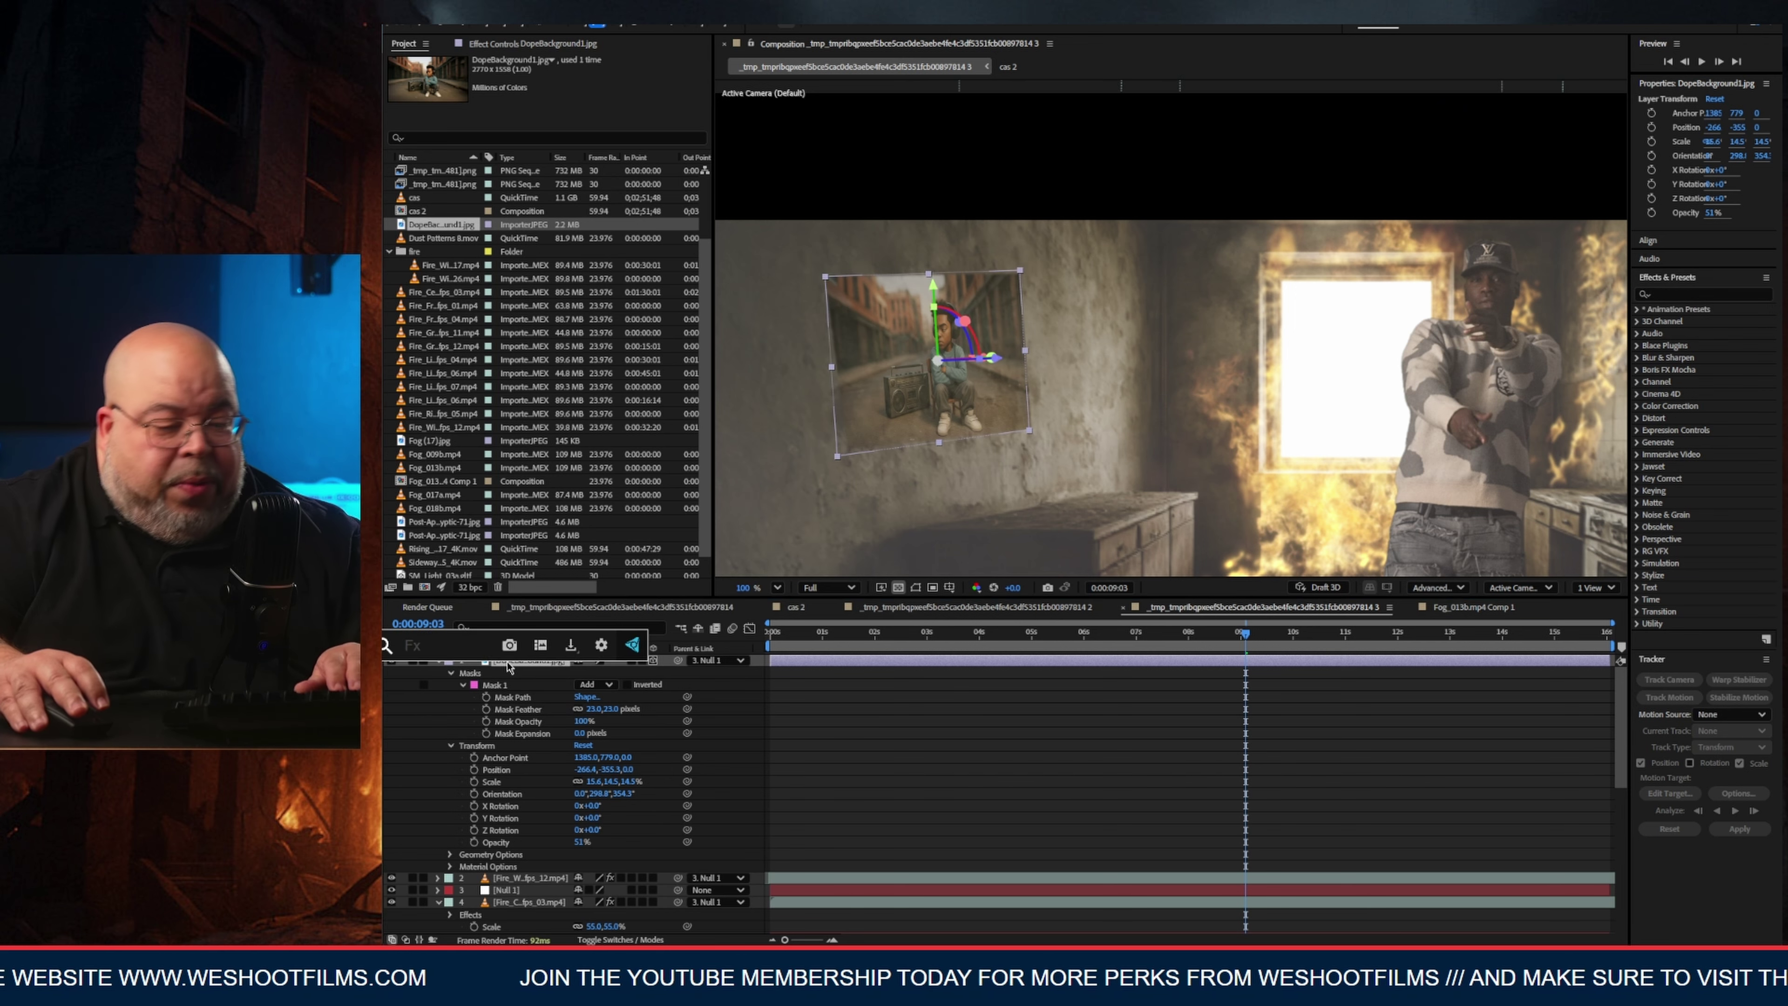
{"action": "type", "text": "blur"}
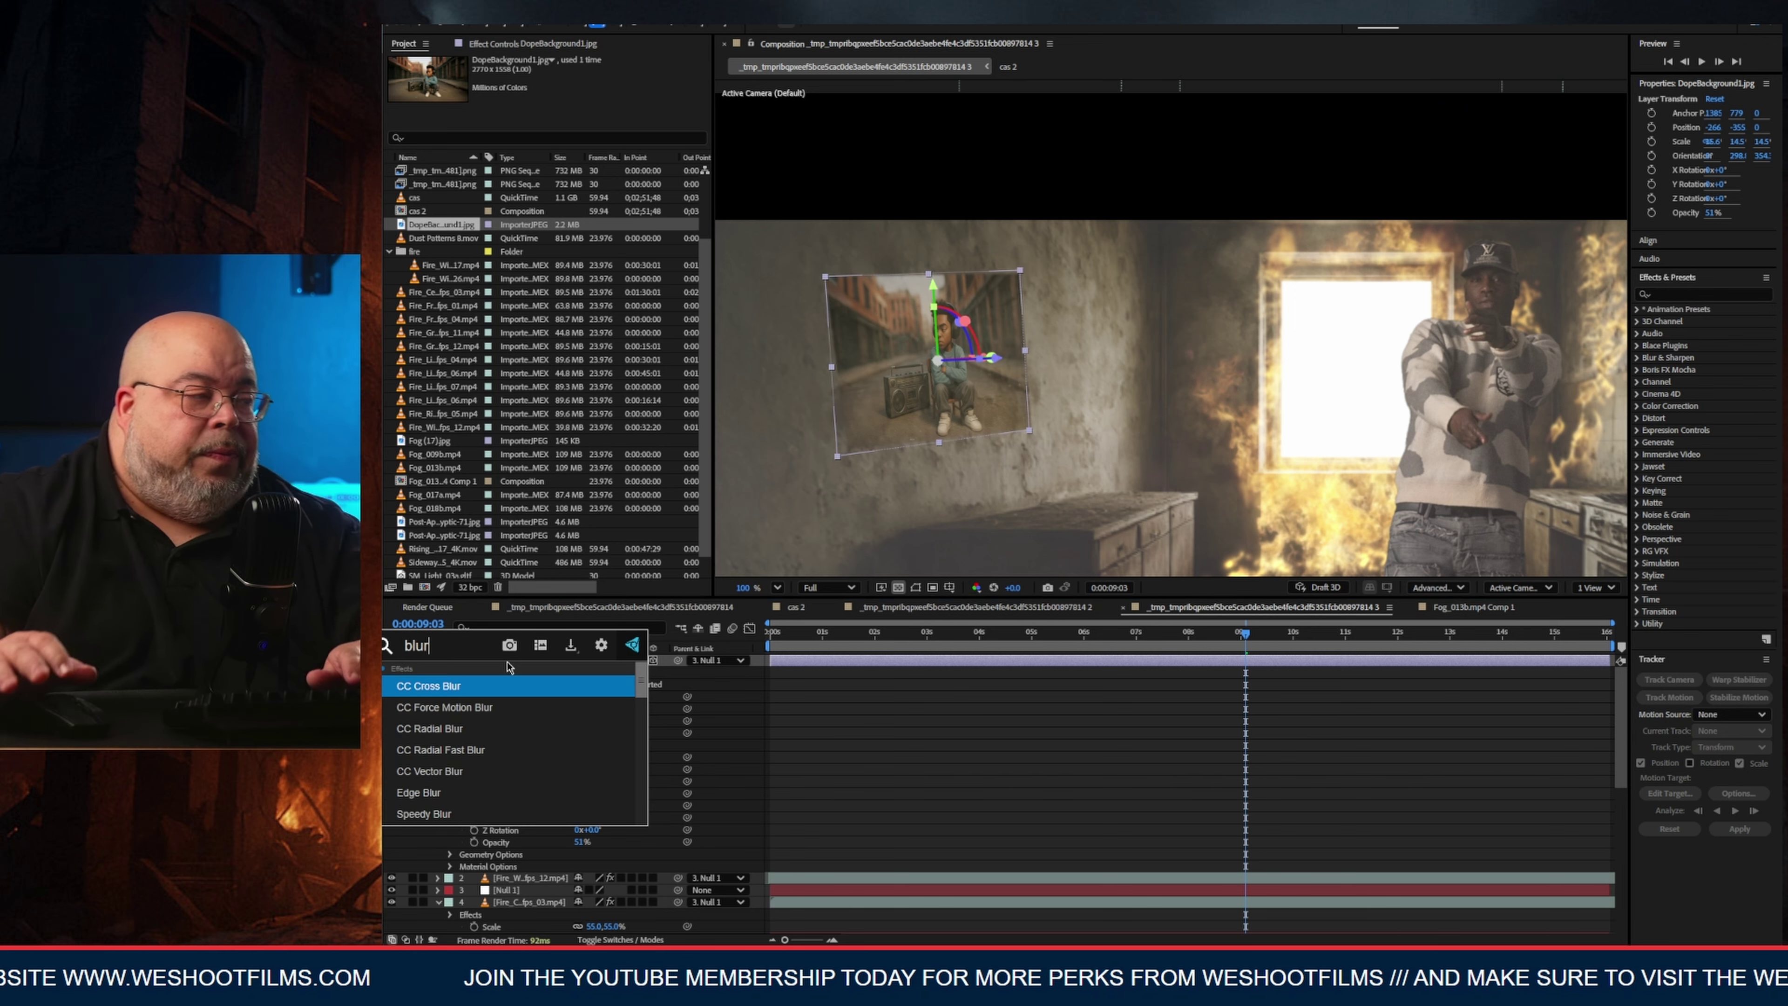
{"action": "scroll", "coordinate": [485, 756], "scroll_direction": "down", "scroll_amount": 5}
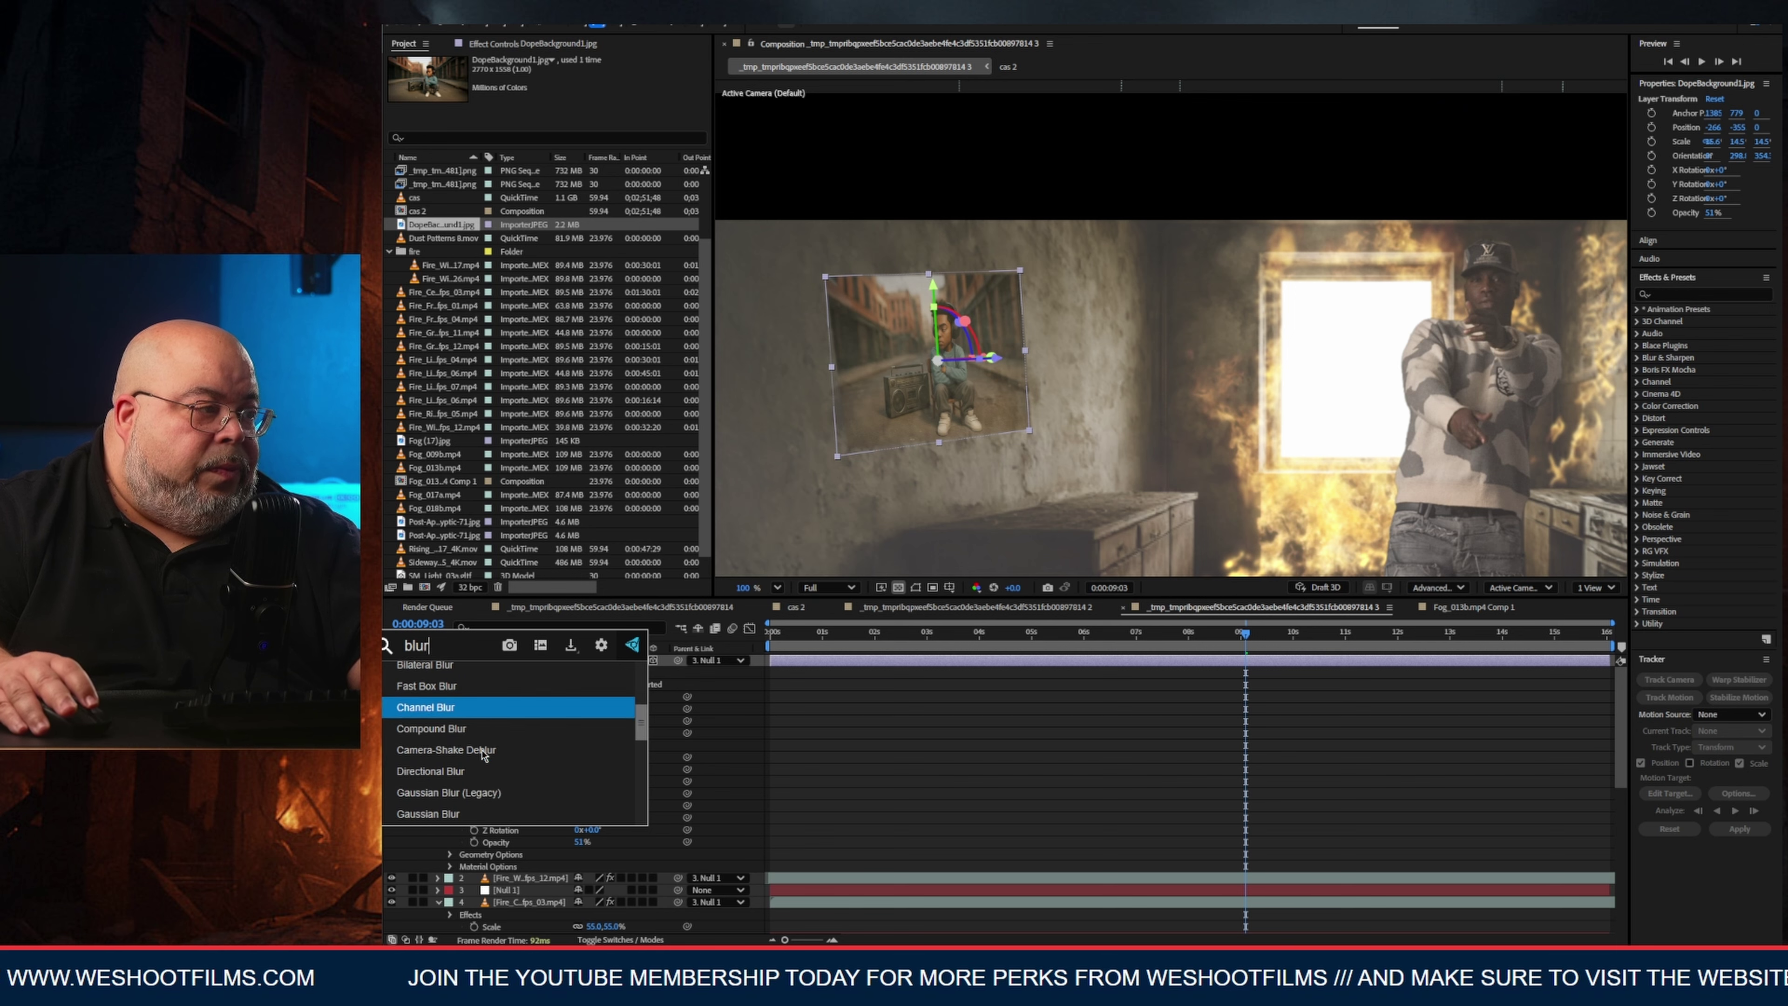
{"action": "scroll", "coordinate": [485, 755], "scroll_direction": "down", "scroll_amount": 5}
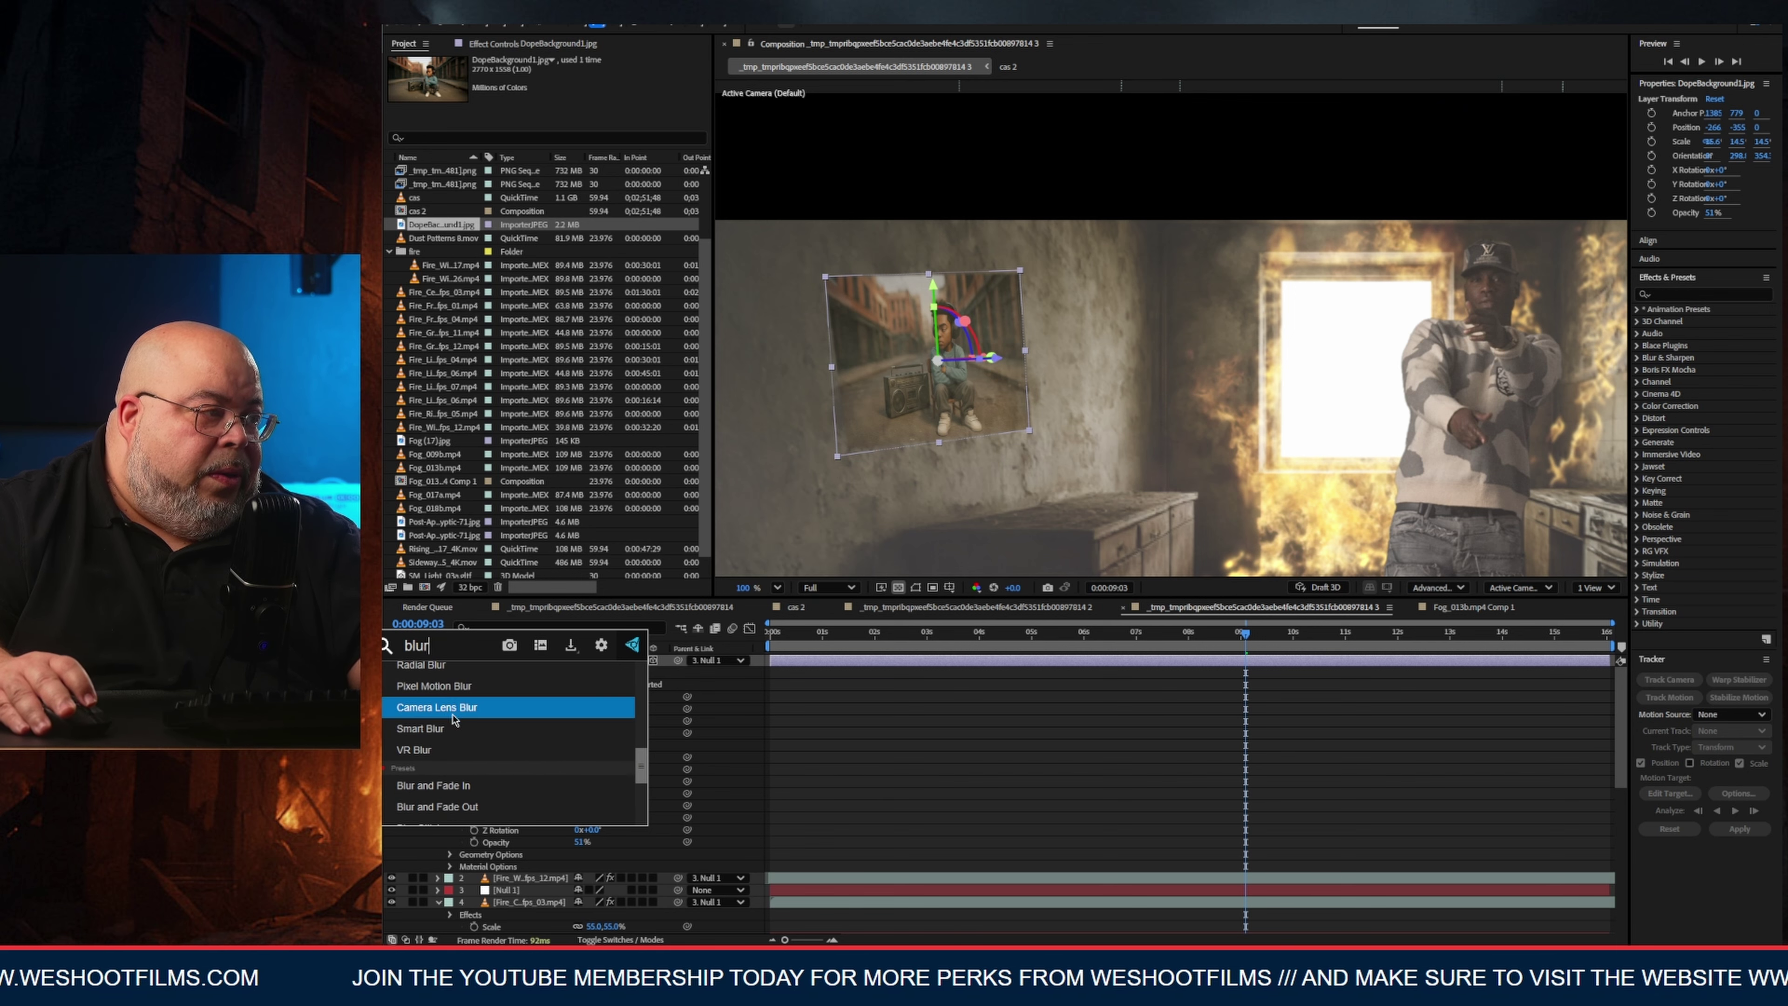
{"action": "left_click", "coordinate": [452, 715]}
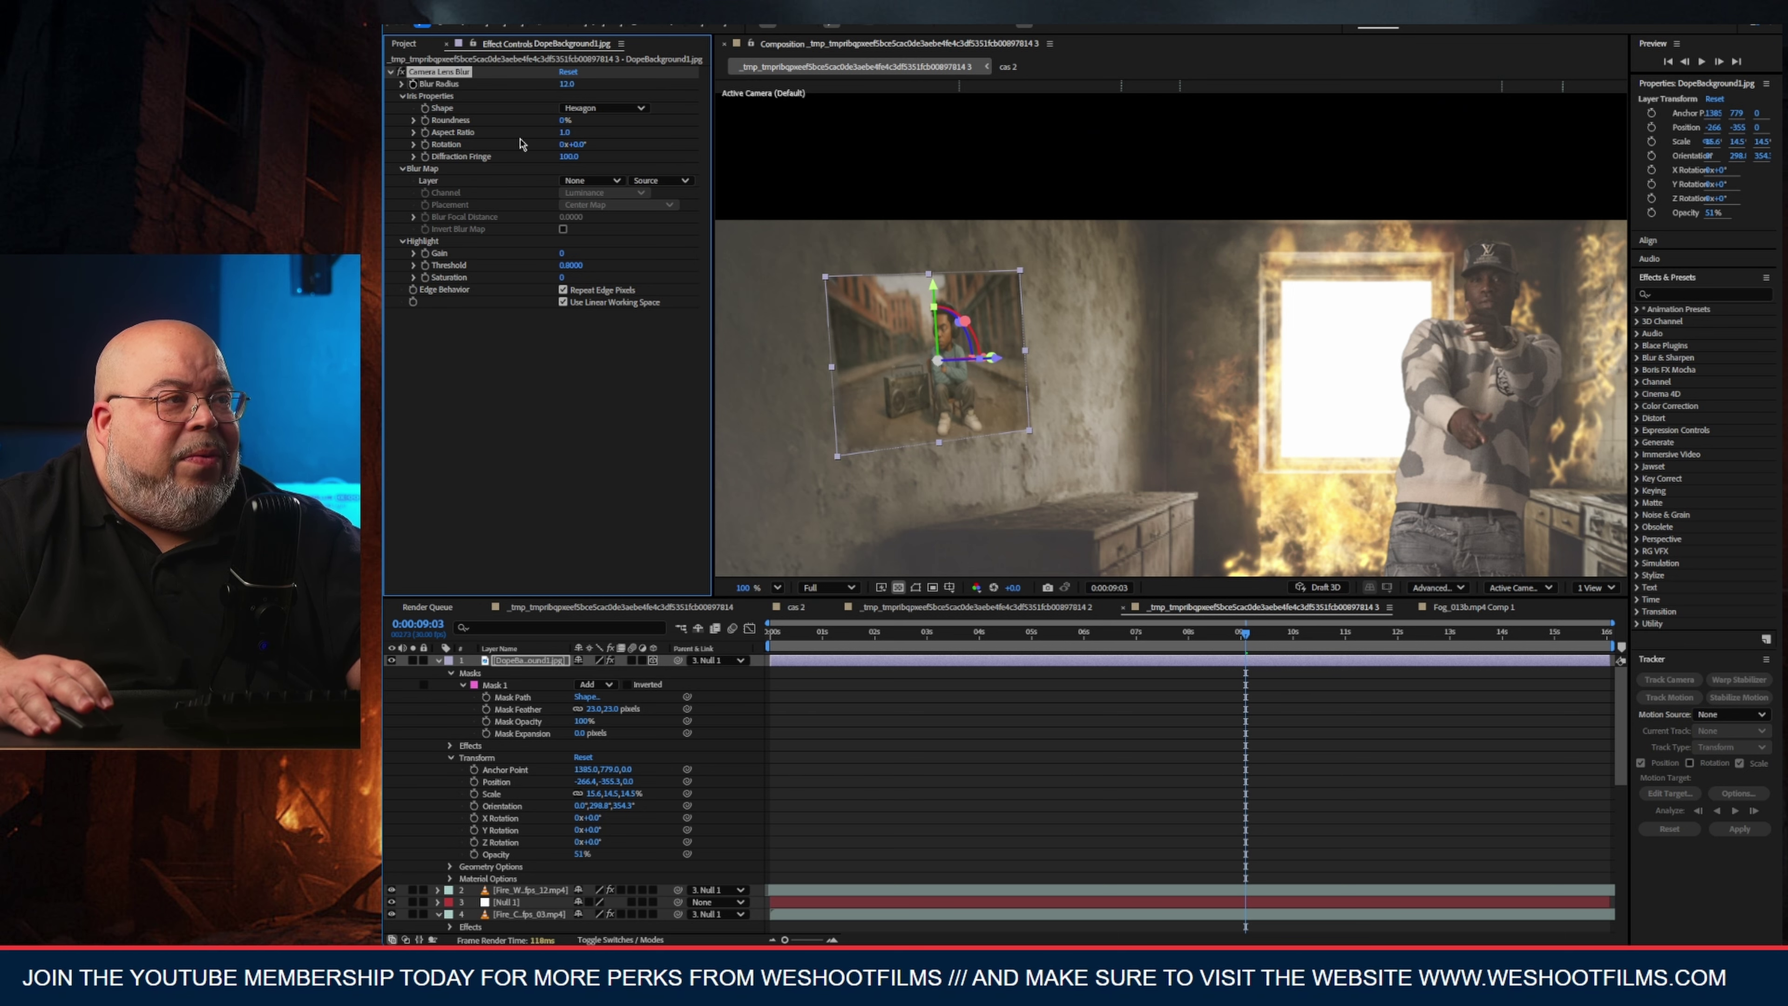
{"action": "scroll", "coordinate": [1075, 455], "scroll_direction": "down", "scroll_amount": 4}
{"action": "left_click", "coordinate": [1075, 455]}
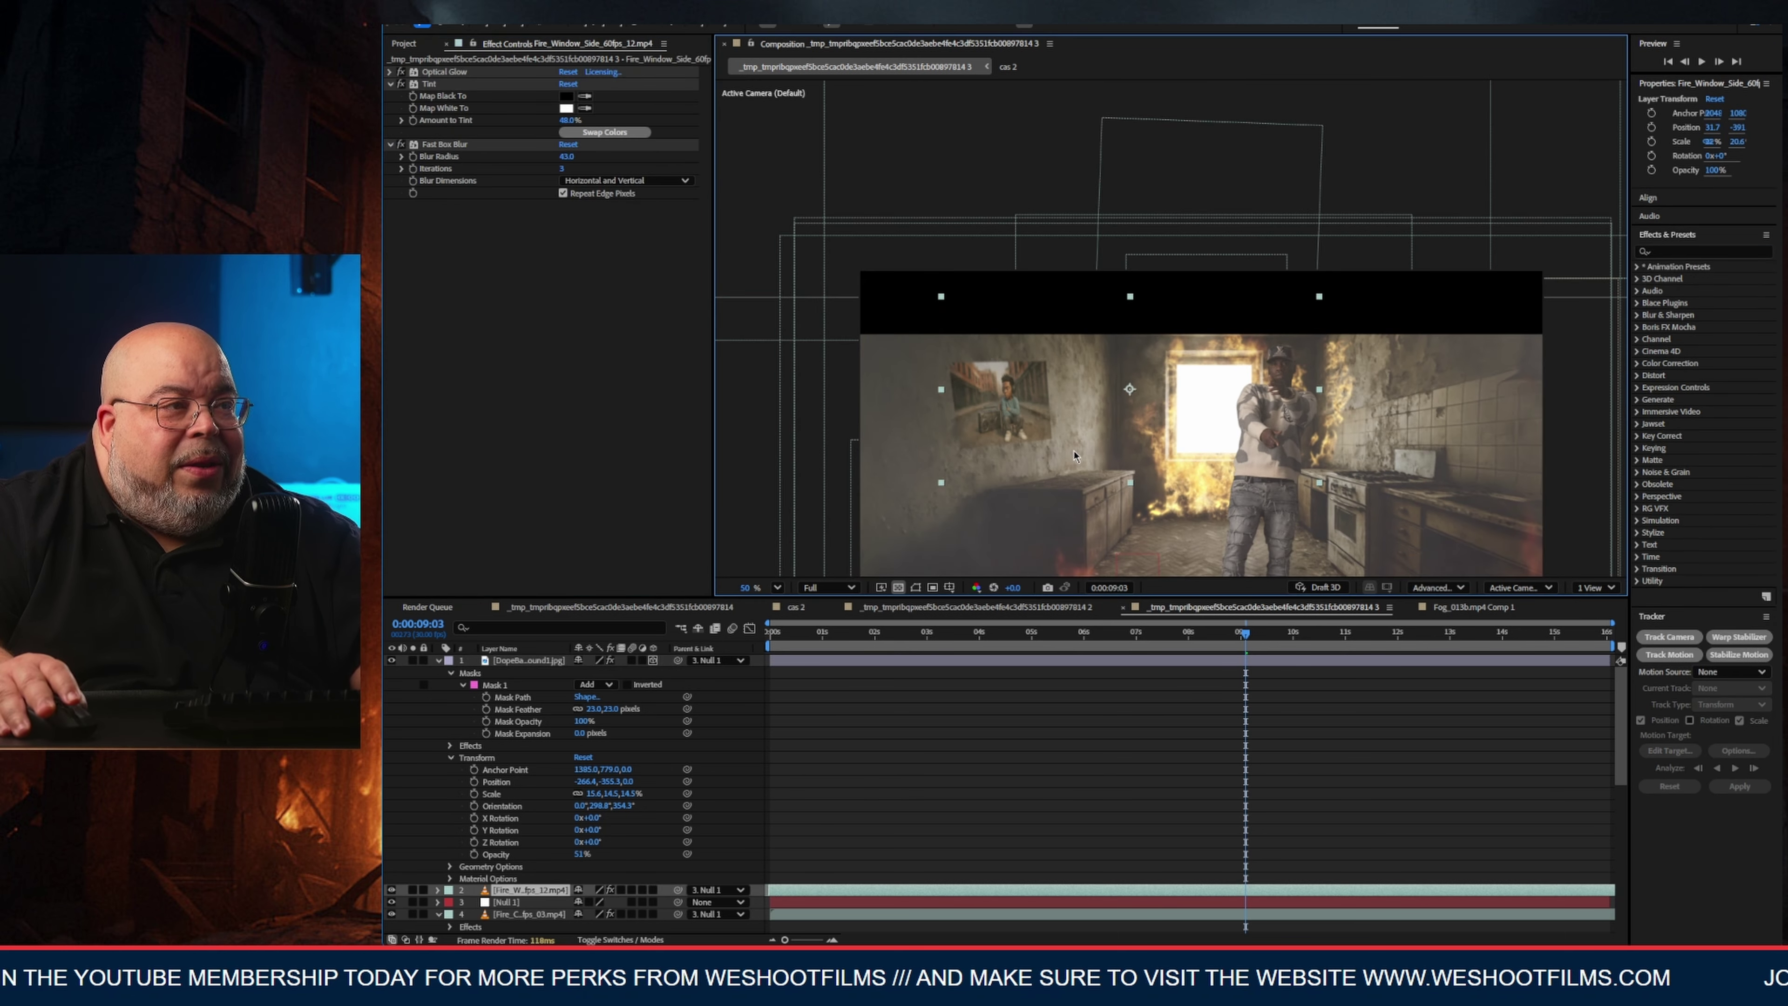
Select the DopeBackground1.jpg picture on the wall and fine-tune its placement in 3D space.
{"action": "scroll", "coordinate": [1061, 461], "scroll_direction": "down", "scroll_amount": 1}
{"action": "scroll", "coordinate": [1061, 462], "scroll_direction": "up", "scroll_amount": 2}
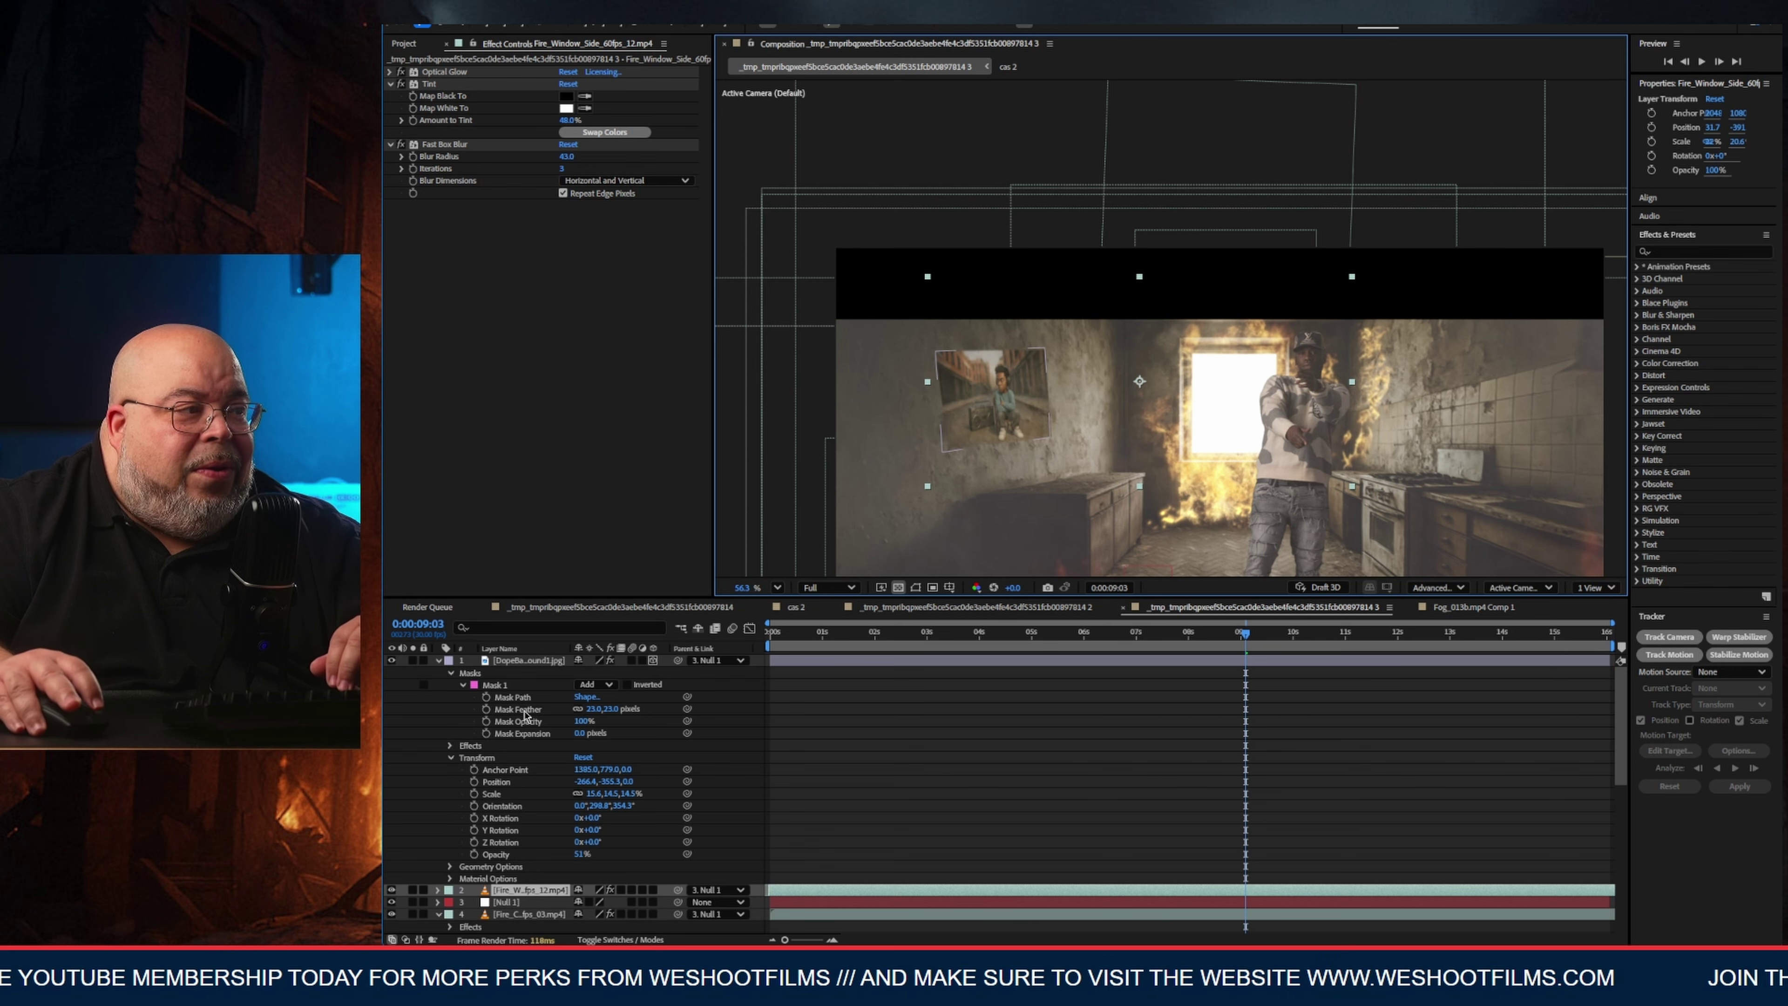
{"action": "left_click", "coordinate": [993, 416]}
{"action": "scroll", "coordinate": [1002, 416], "scroll_direction": "up", "scroll_amount": 7}
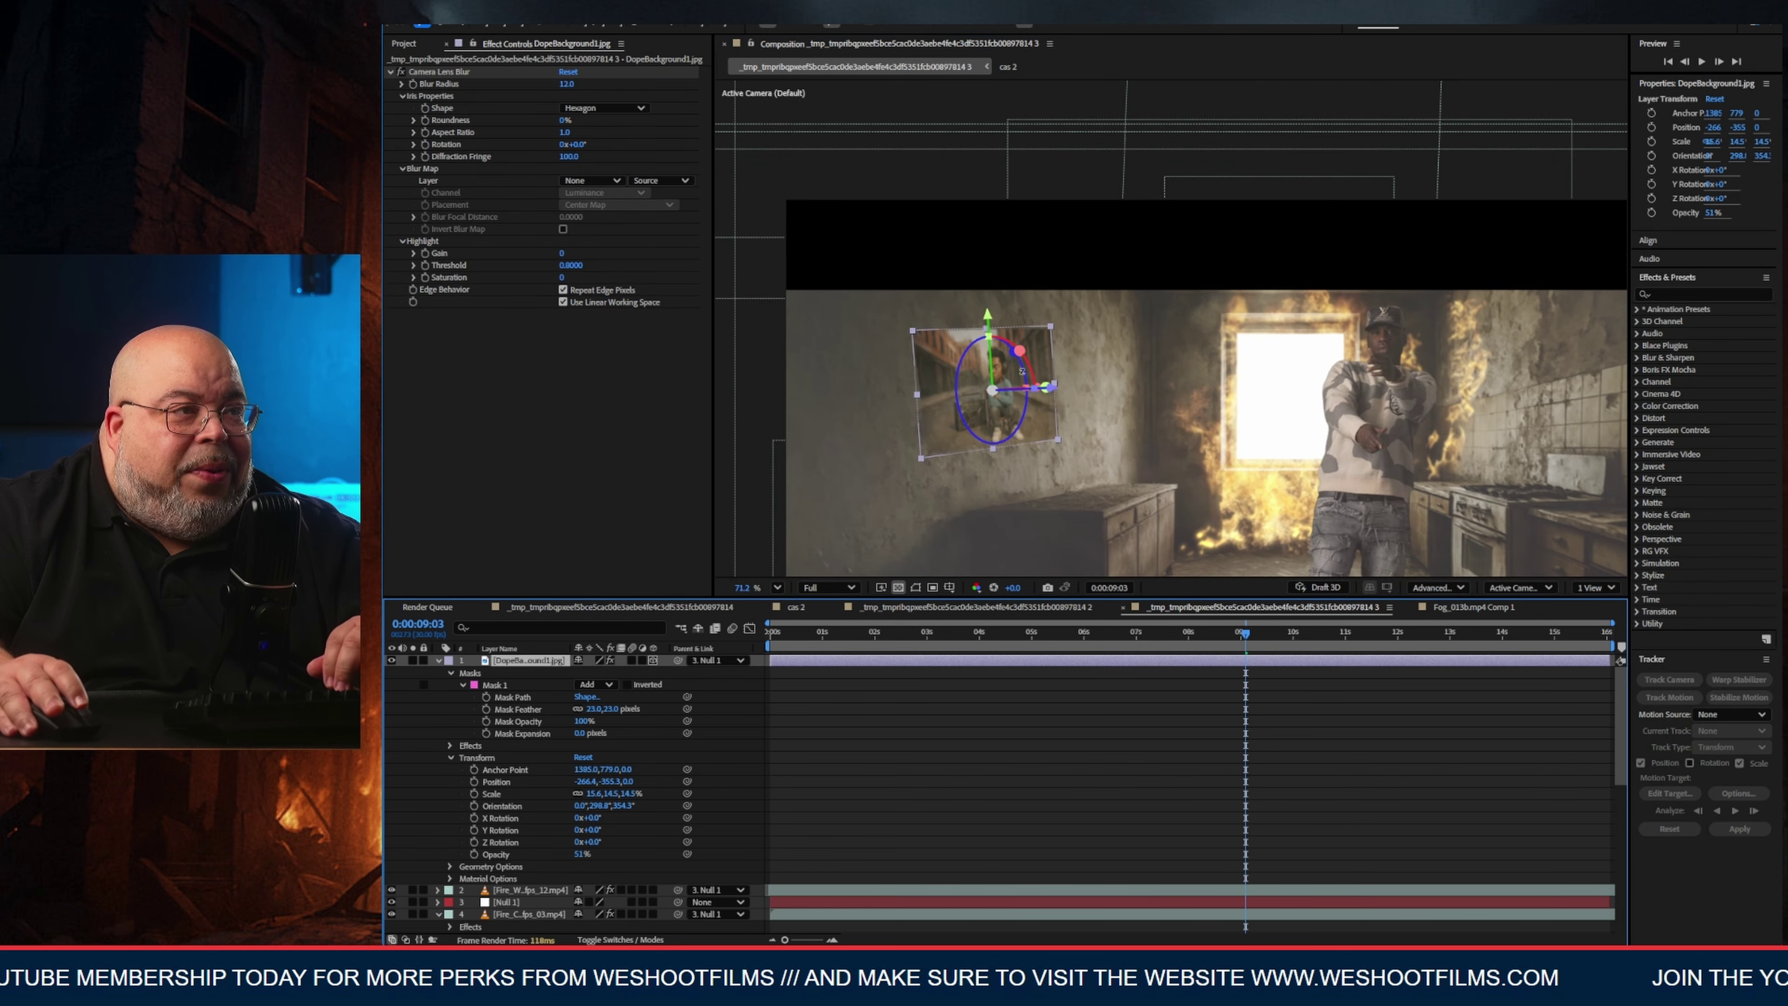
{"action": "scroll", "coordinate": [1002, 415], "scroll_direction": "up", "scroll_amount": 5}
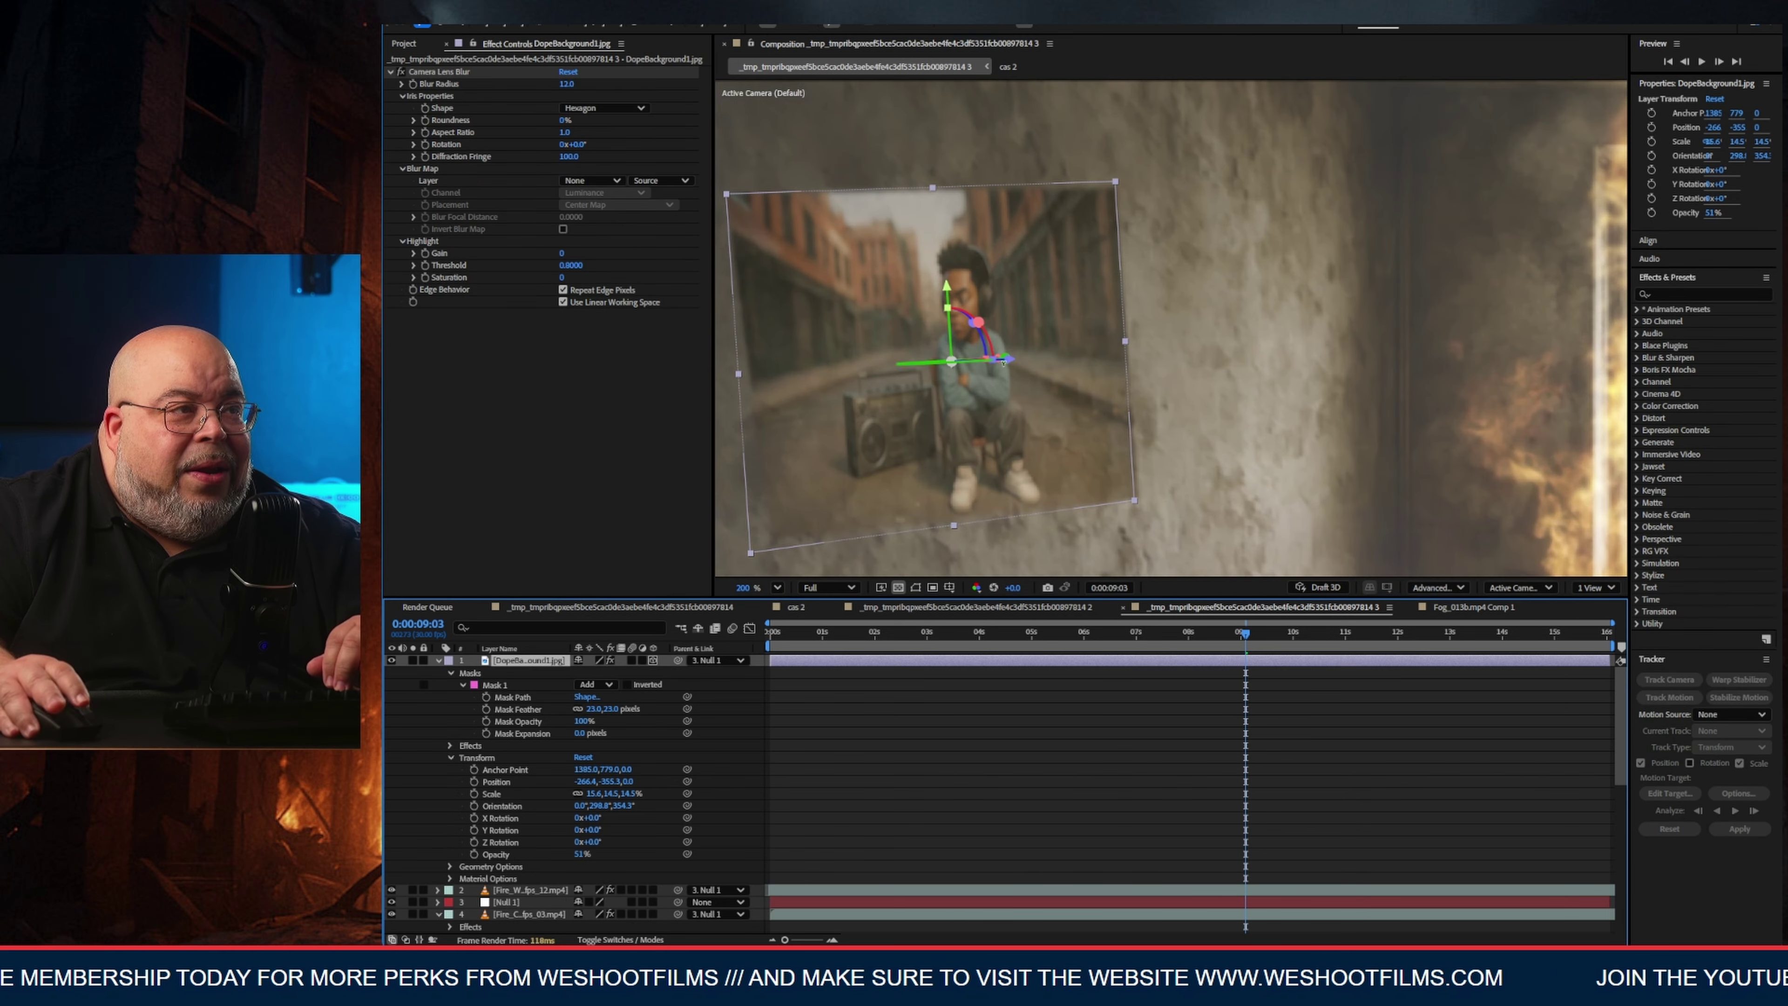
{"action": "mouse_move", "coordinate": [1006, 358]}
{"action": "left_mouse_down"}
{"action": "mouse_move", "coordinate": [951, 362]}
{"action": "mouse_move", "coordinate": [1006, 357]}
{"action": "mouse_move", "coordinate": [993, 381]}
{"action": "mouse_move", "coordinate": [1049, 395]}
{"action": "mouse_move", "coordinate": [995, 383]}
{"action": "mouse_move", "coordinate": [1014, 377]}
{"action": "left_mouse_up"}
{"action": "scroll", "coordinate": [1003, 424], "scroll_direction": "down", "scroll_amount": 2}
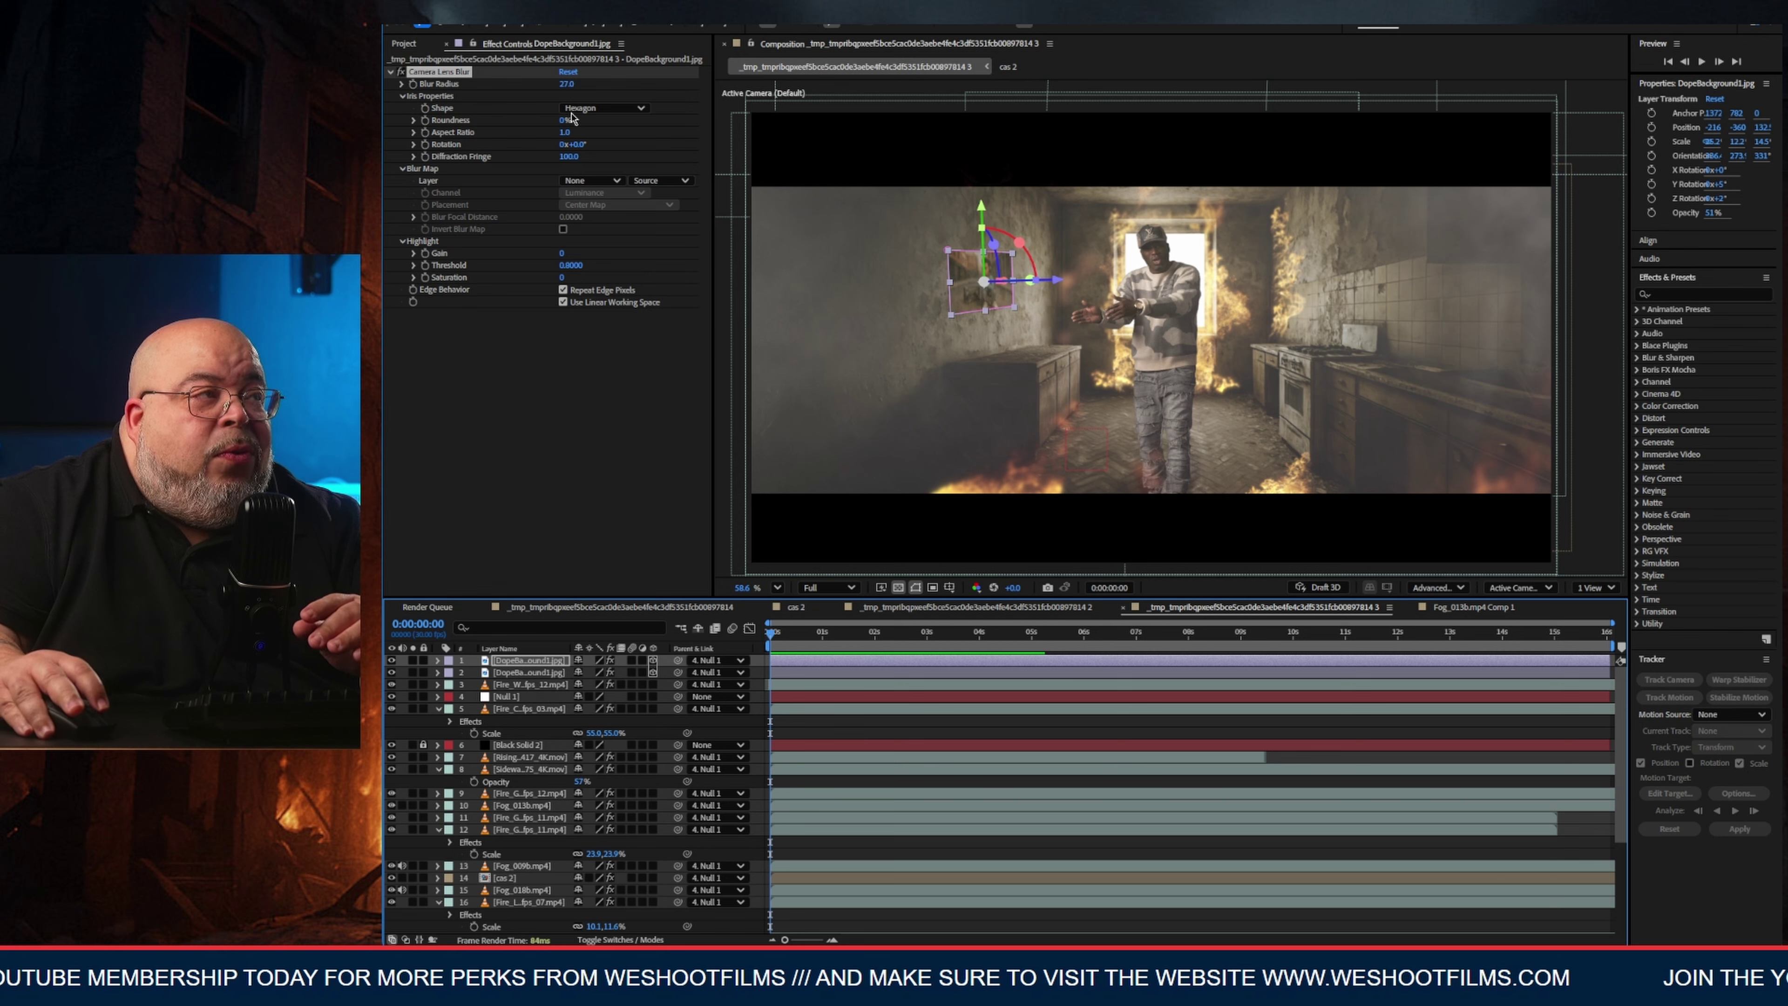
Create a new adjustment layer above the wall pictures and the other layers.
{"action": "left_click", "coordinate": [503, 13]}
{"action": "mouse_move", "coordinate": [535, 14]}
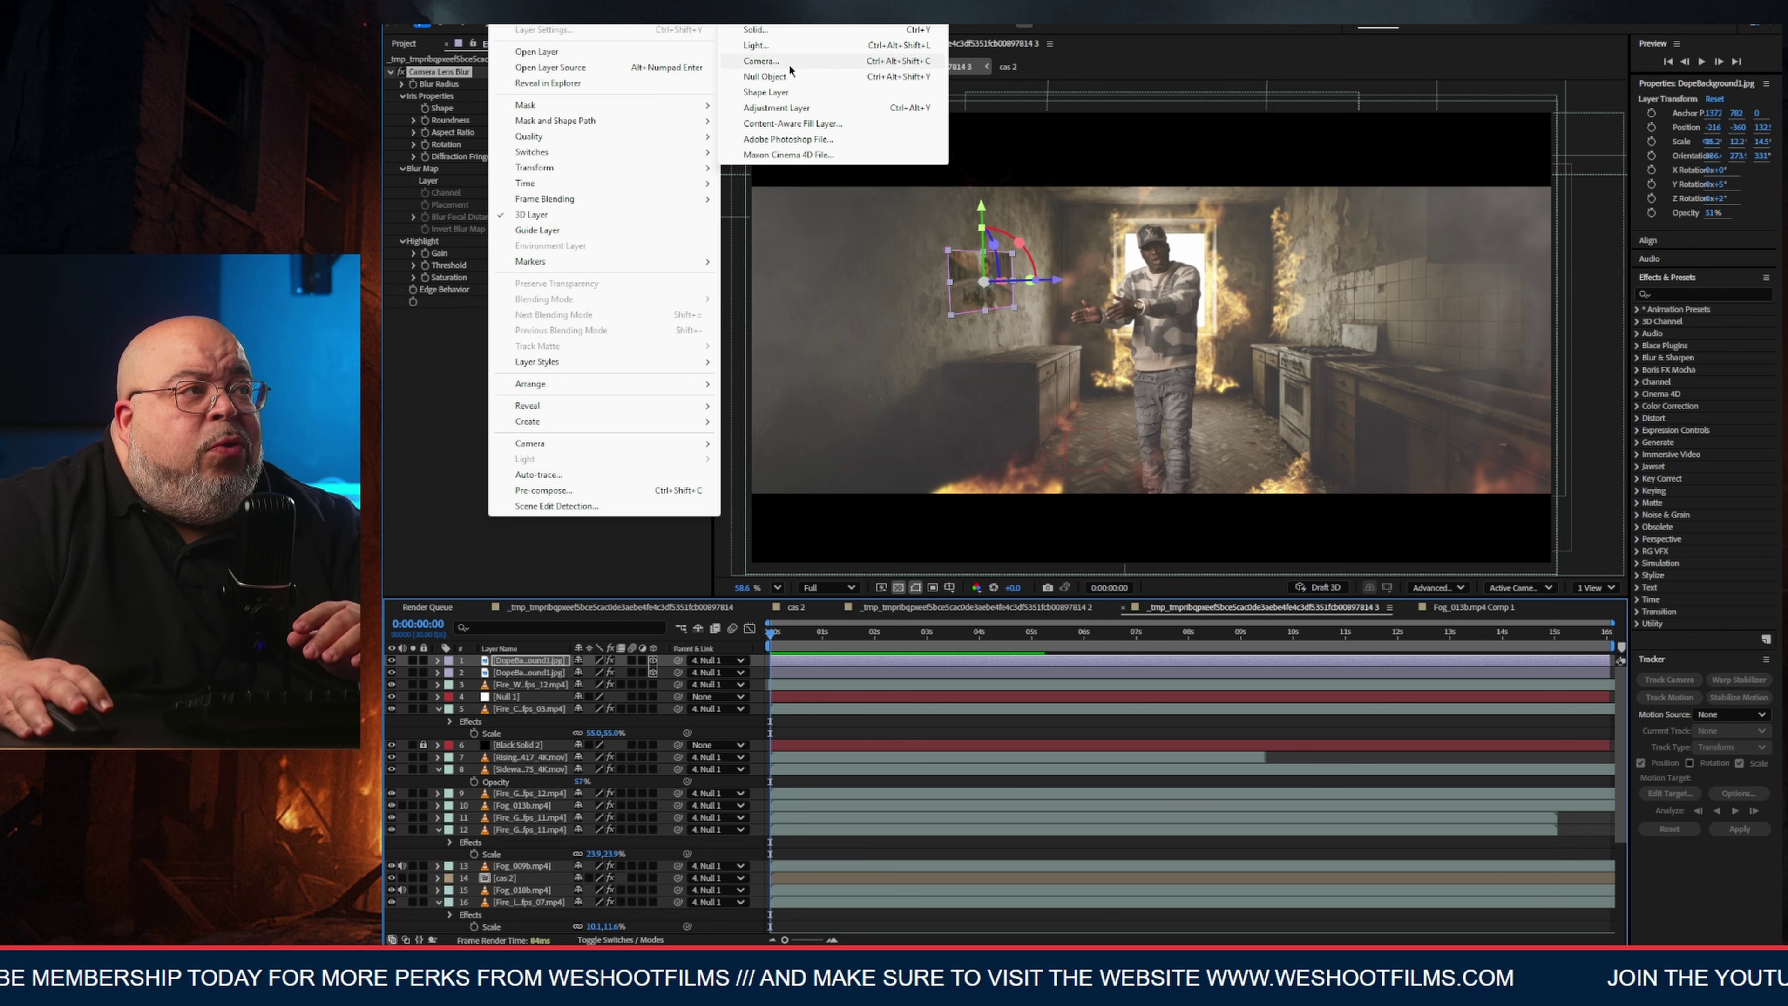
{"action": "left_click", "coordinate": [778, 108]}
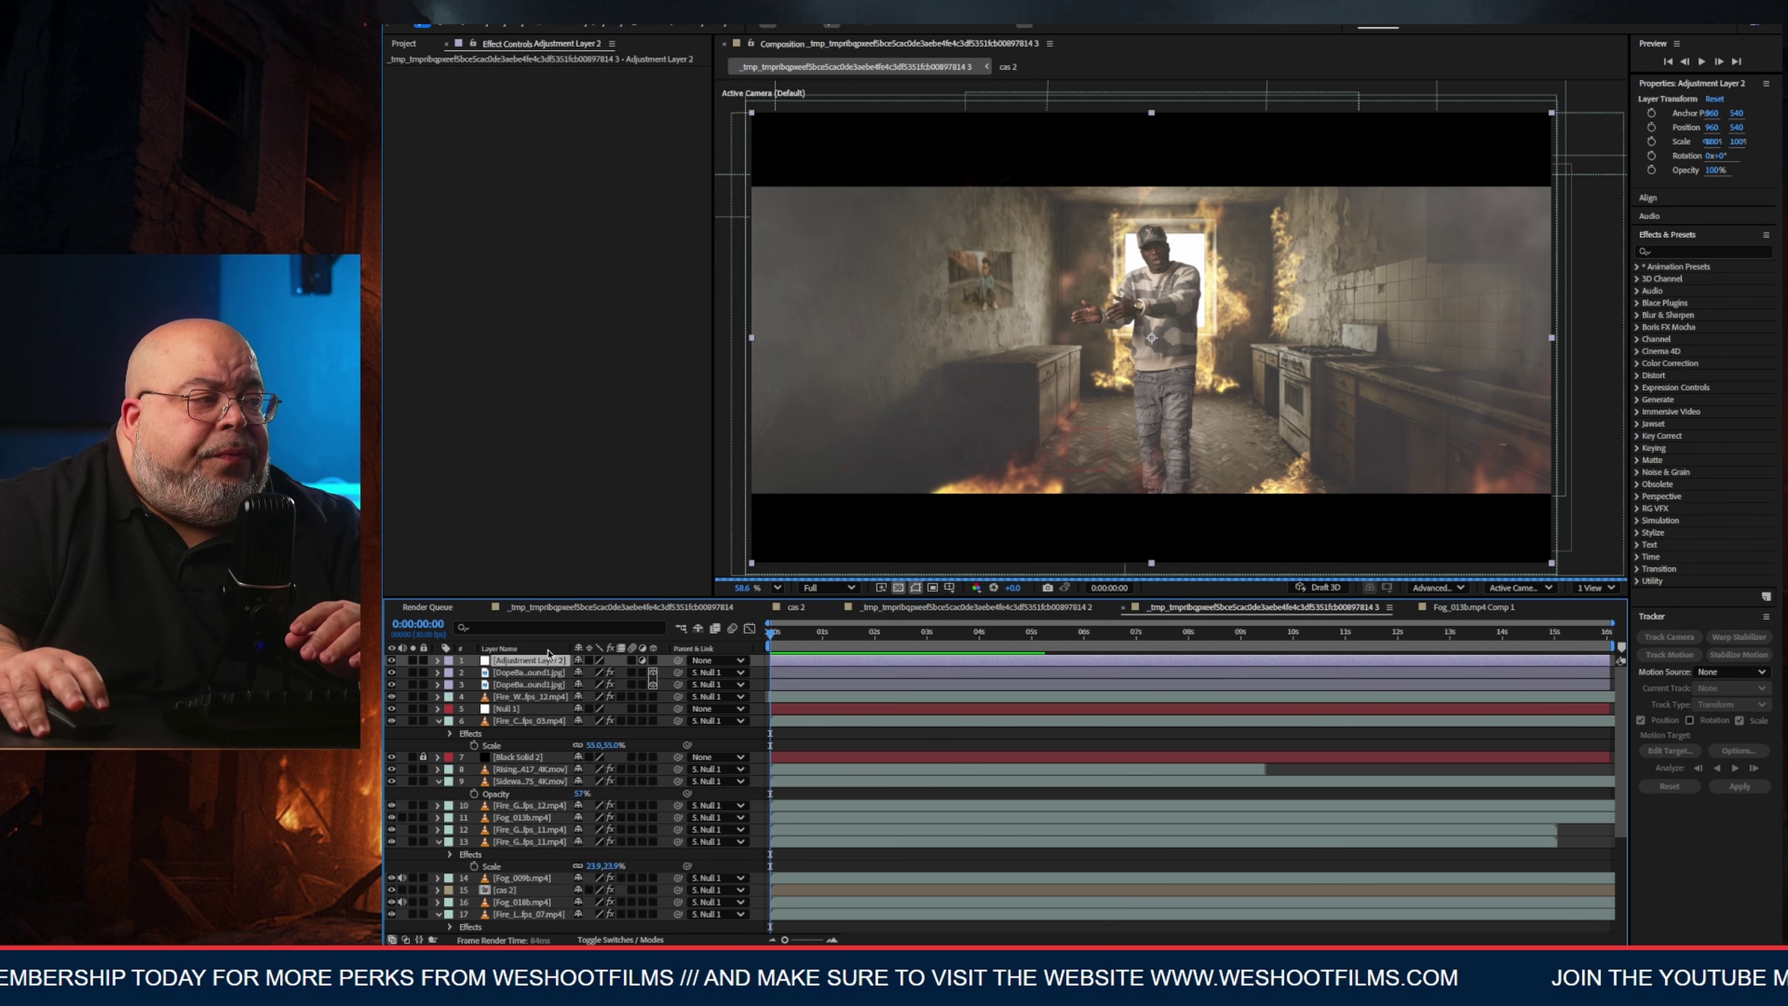
Apply the Curves effect to the new adjustment layer and bend its RGB curve slightly below the diagonal to darken the scene.
{"action": "key", "text": "ctrl+space"}
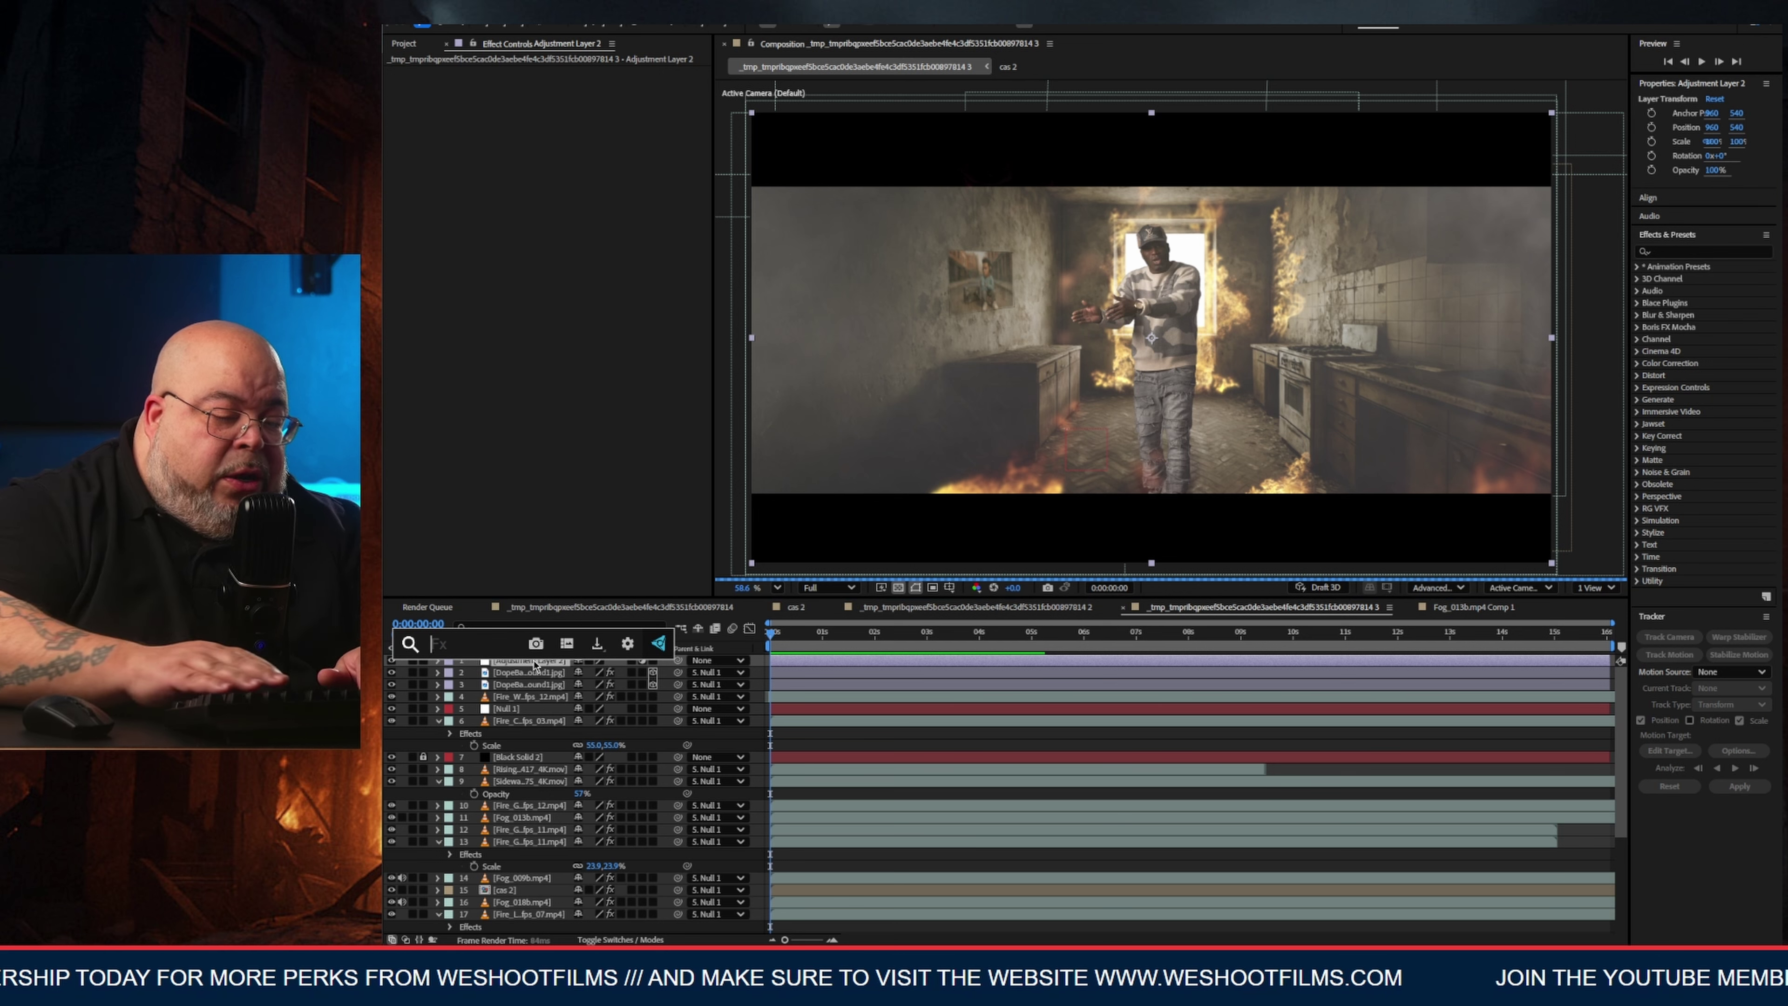
{"action": "type", "text": "curve"}
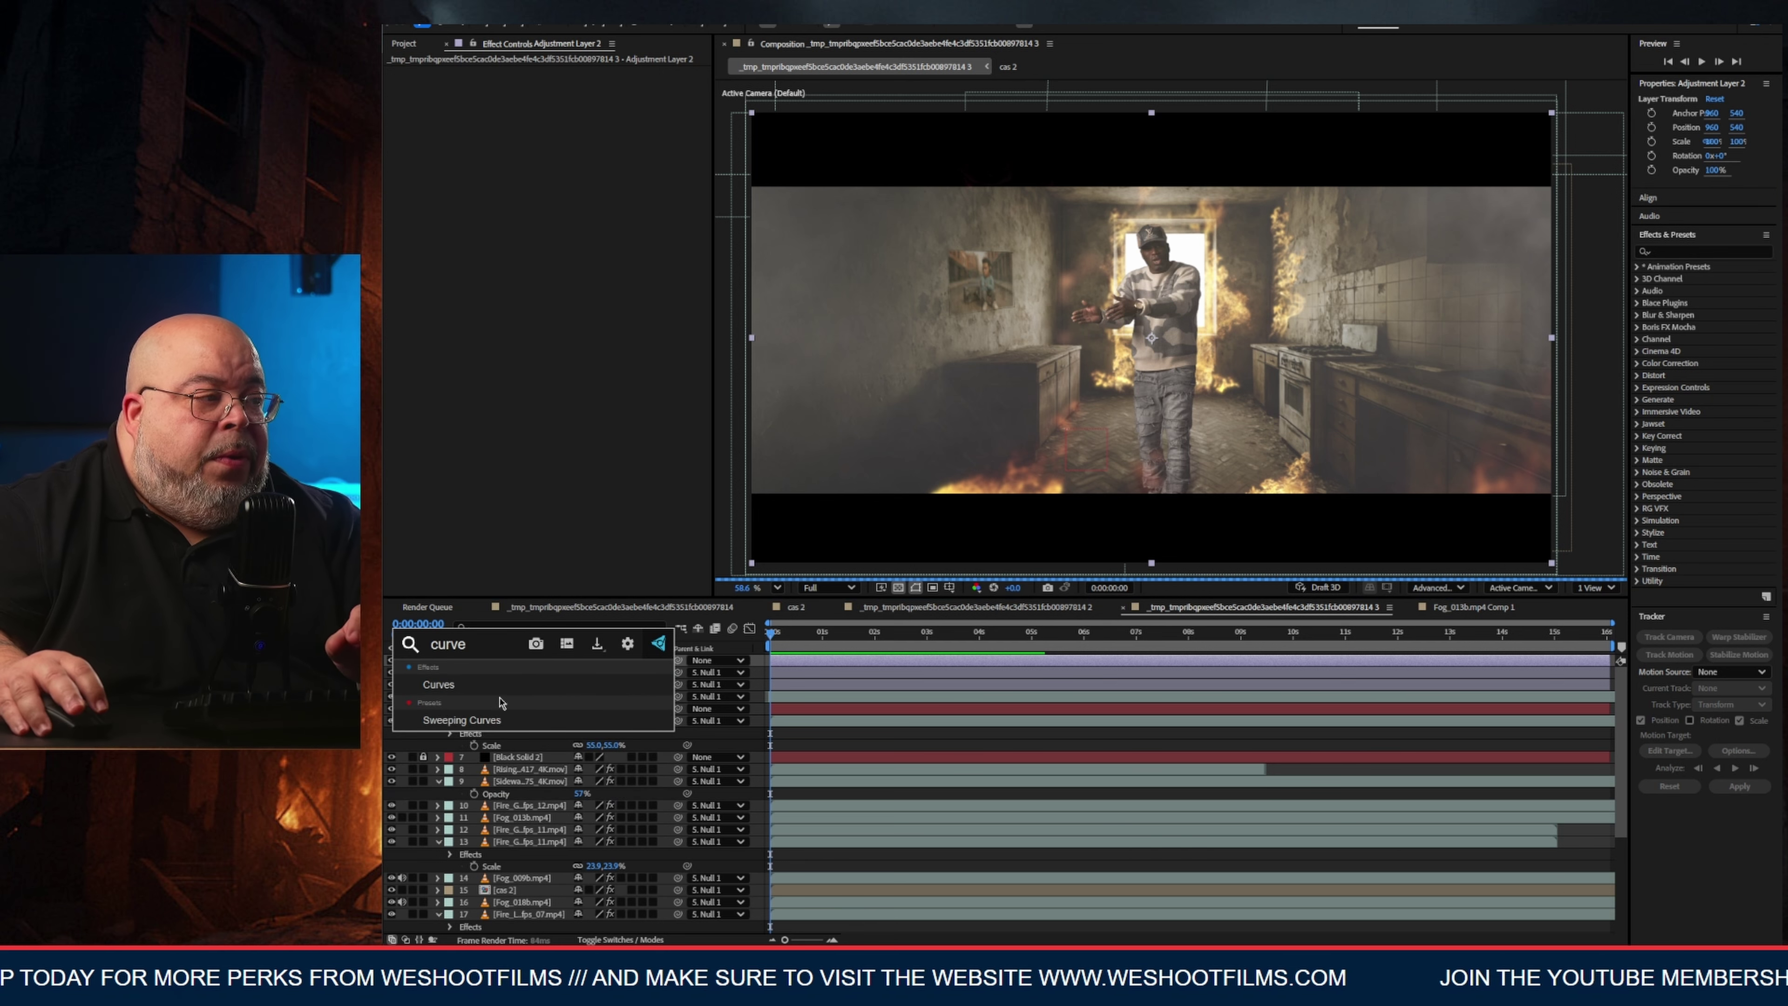
{"action": "key", "text": "Return"}
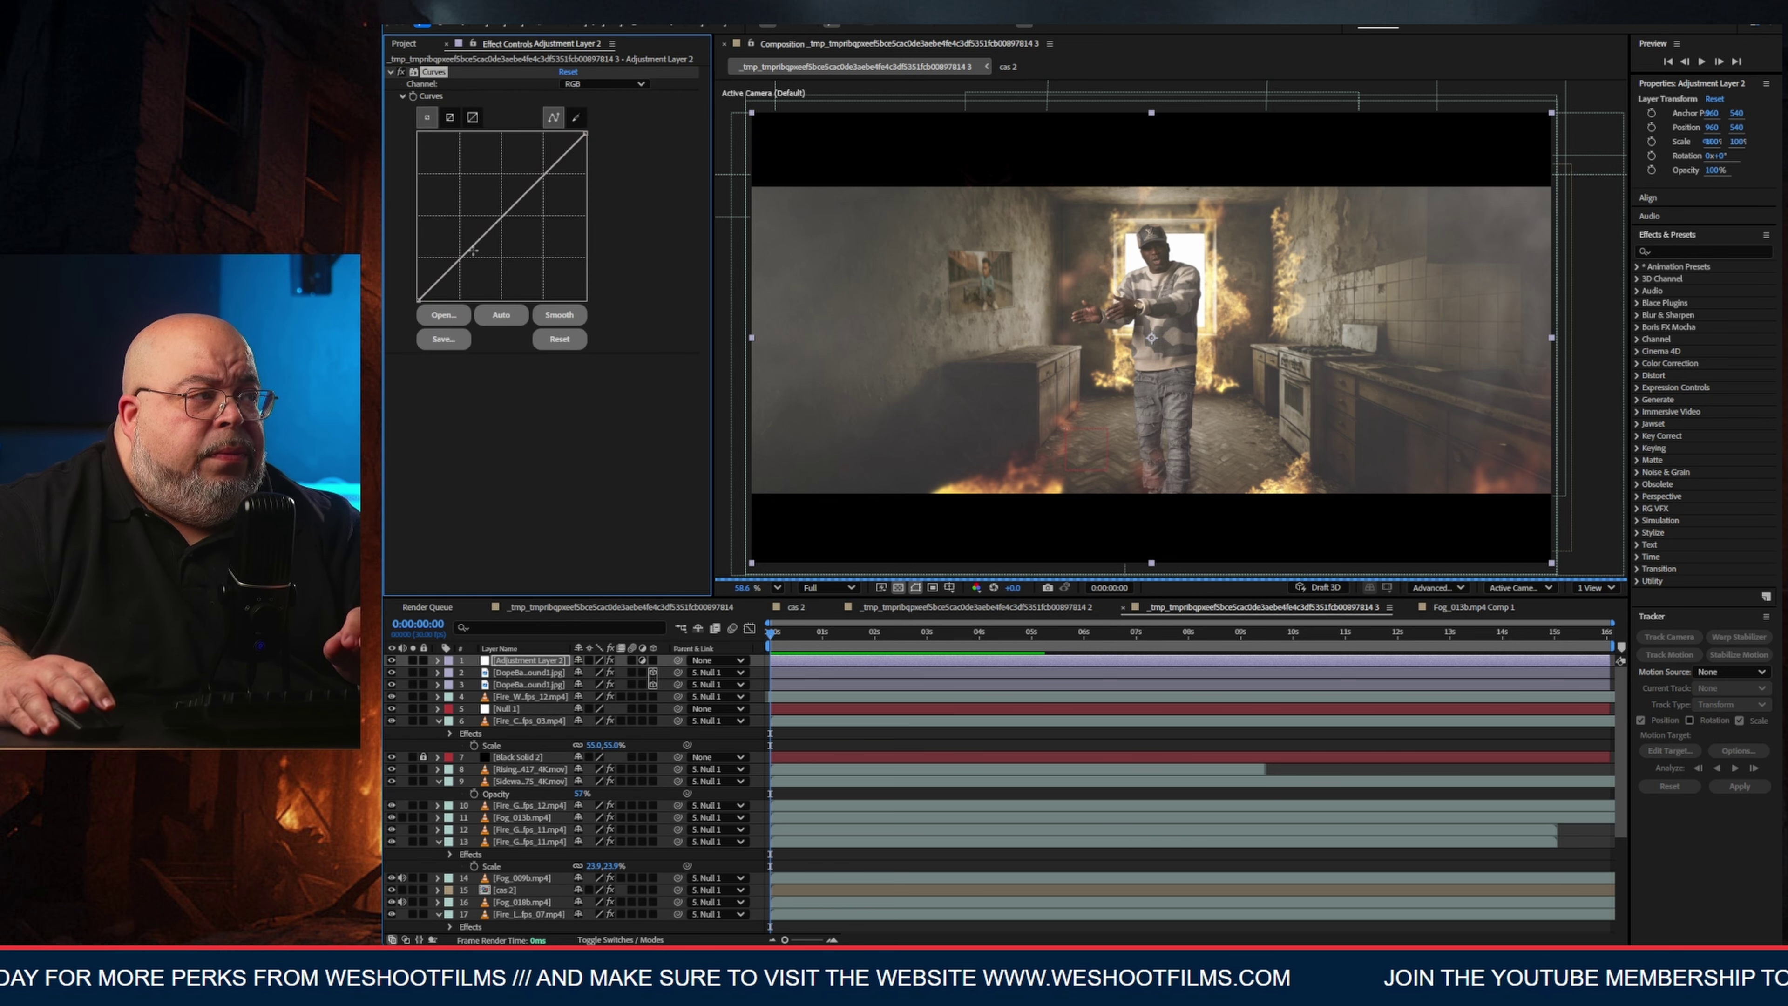
{"action": "left_click_drag", "start_coordinate": [474, 251], "coordinate": [508, 236]}
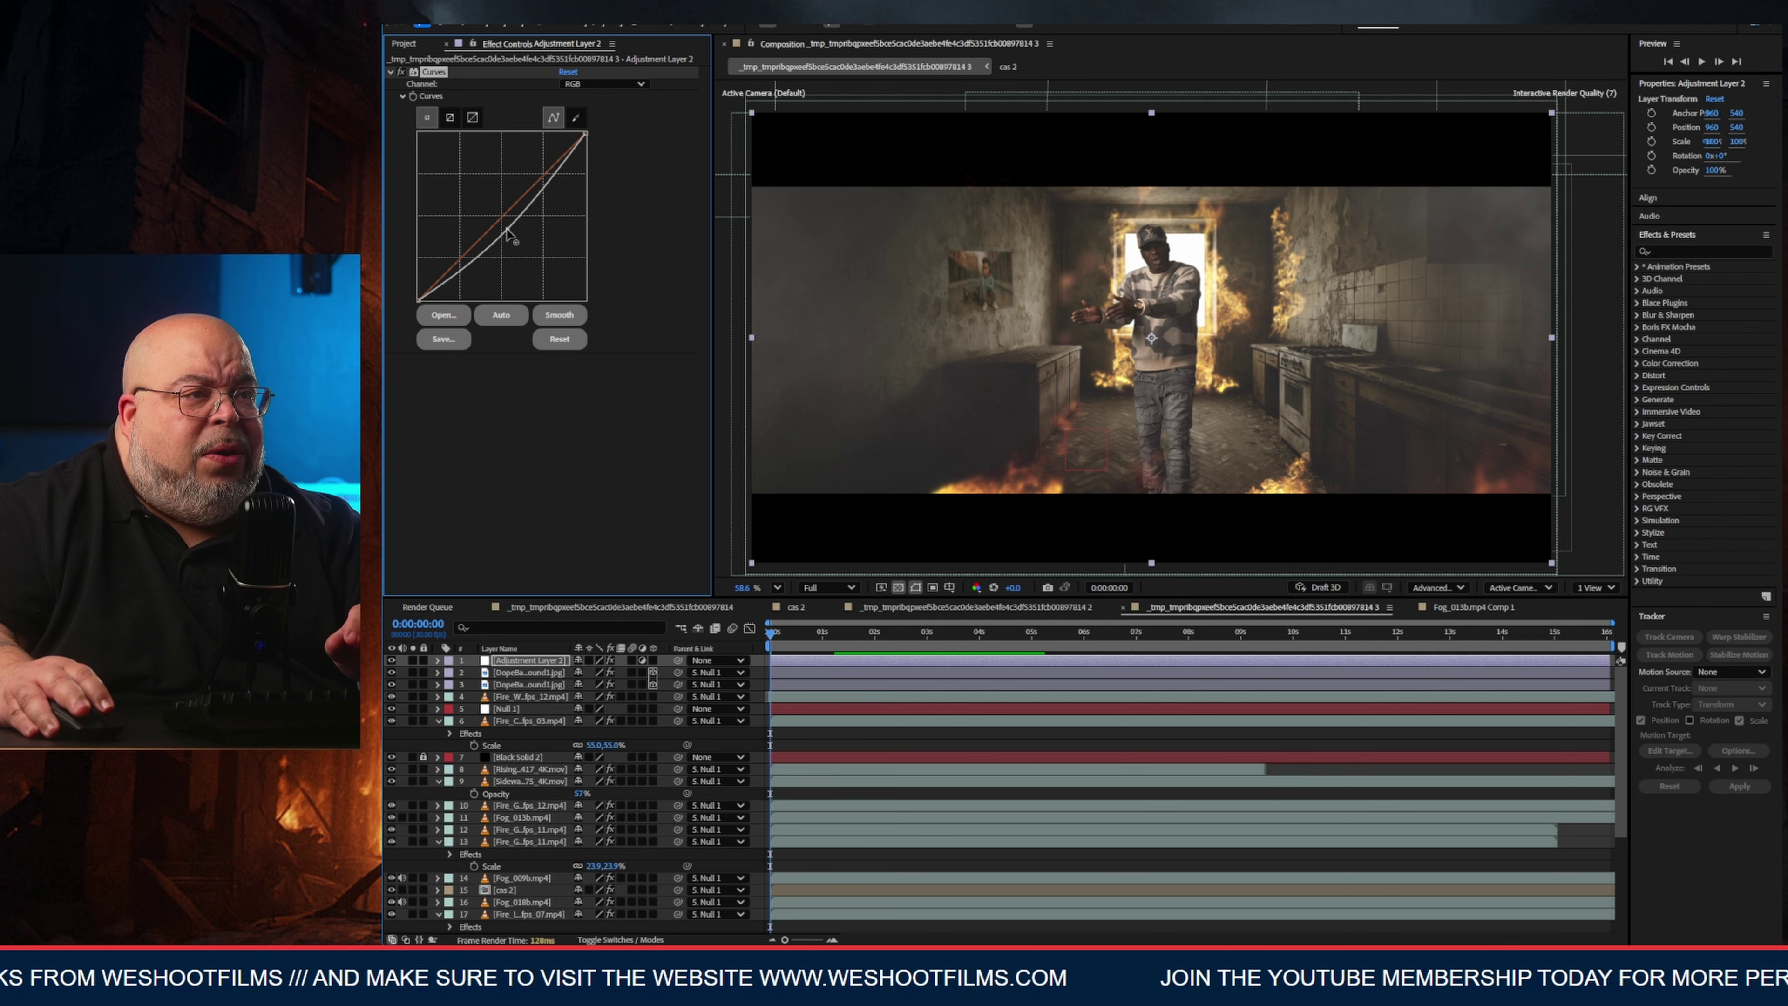
{"action": "left_click_drag", "start_coordinate": [508, 231], "coordinate": [512, 232]}
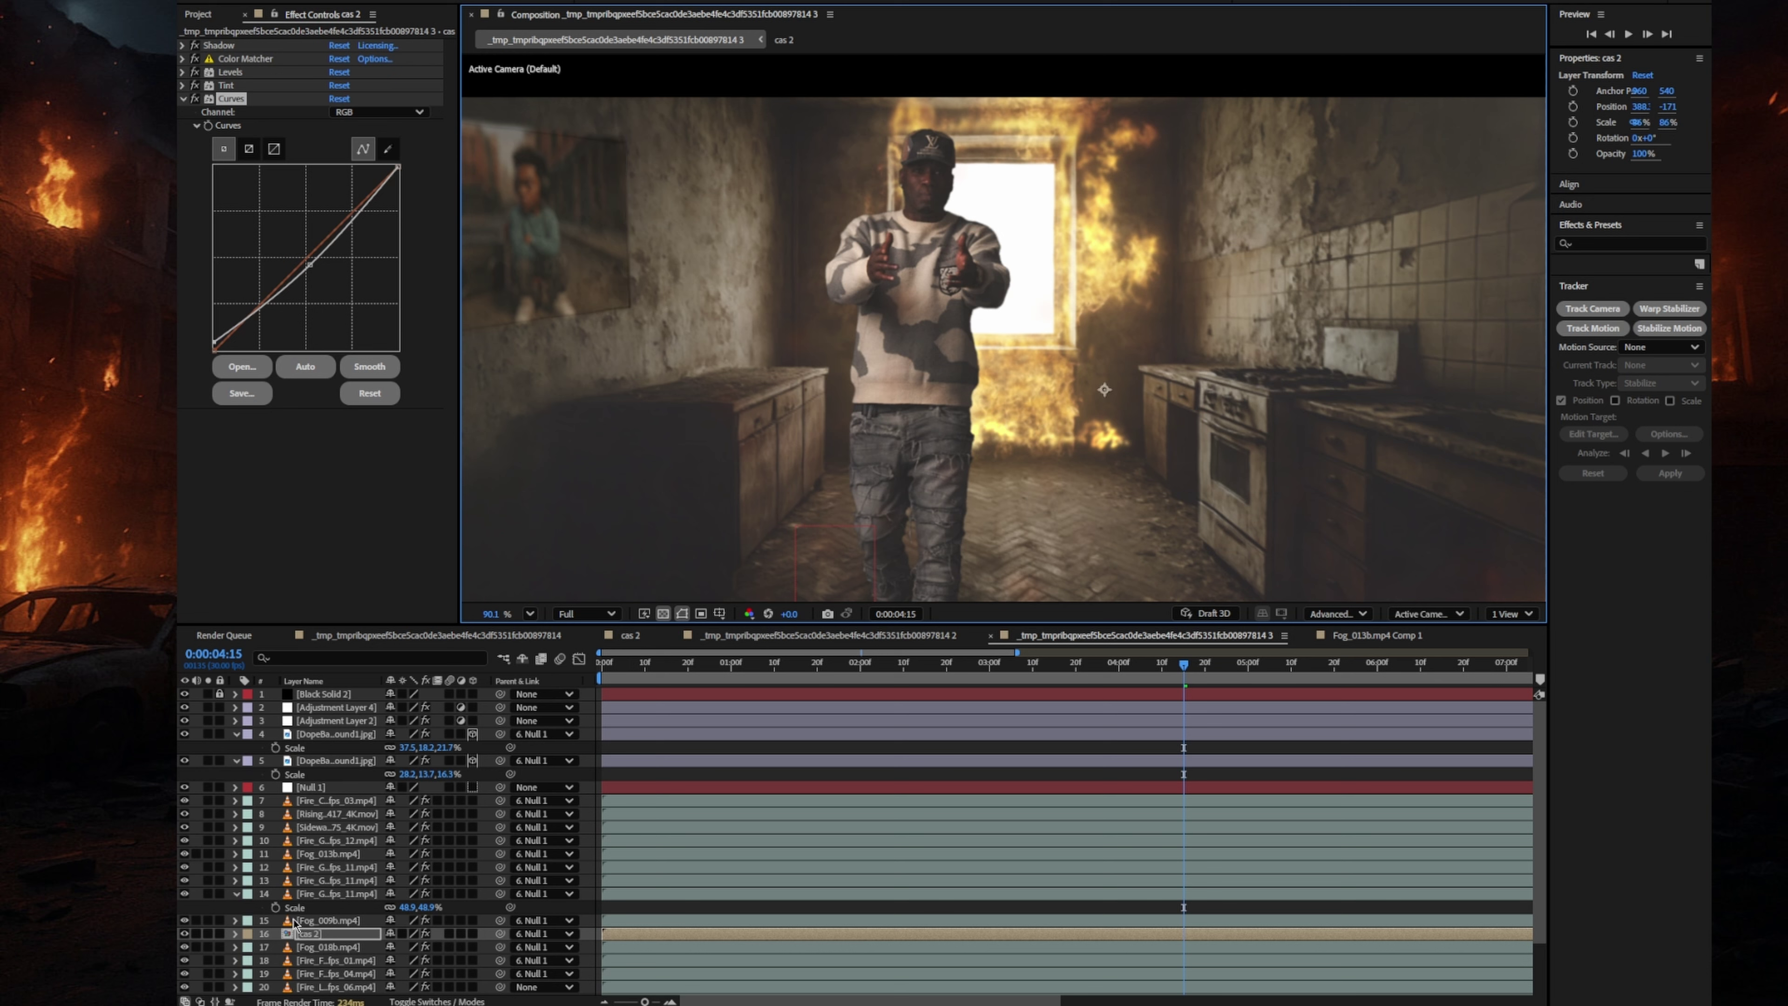
Deselect all layers and collapse the expanded properties of both DopeBackground1.jpg layers and the fire layer.
{"action": "key", "text": "ctrl+shift+a"}
{"action": "left_click", "coordinate": [237, 735]}
{"action": "left_click", "coordinate": [235, 748]}
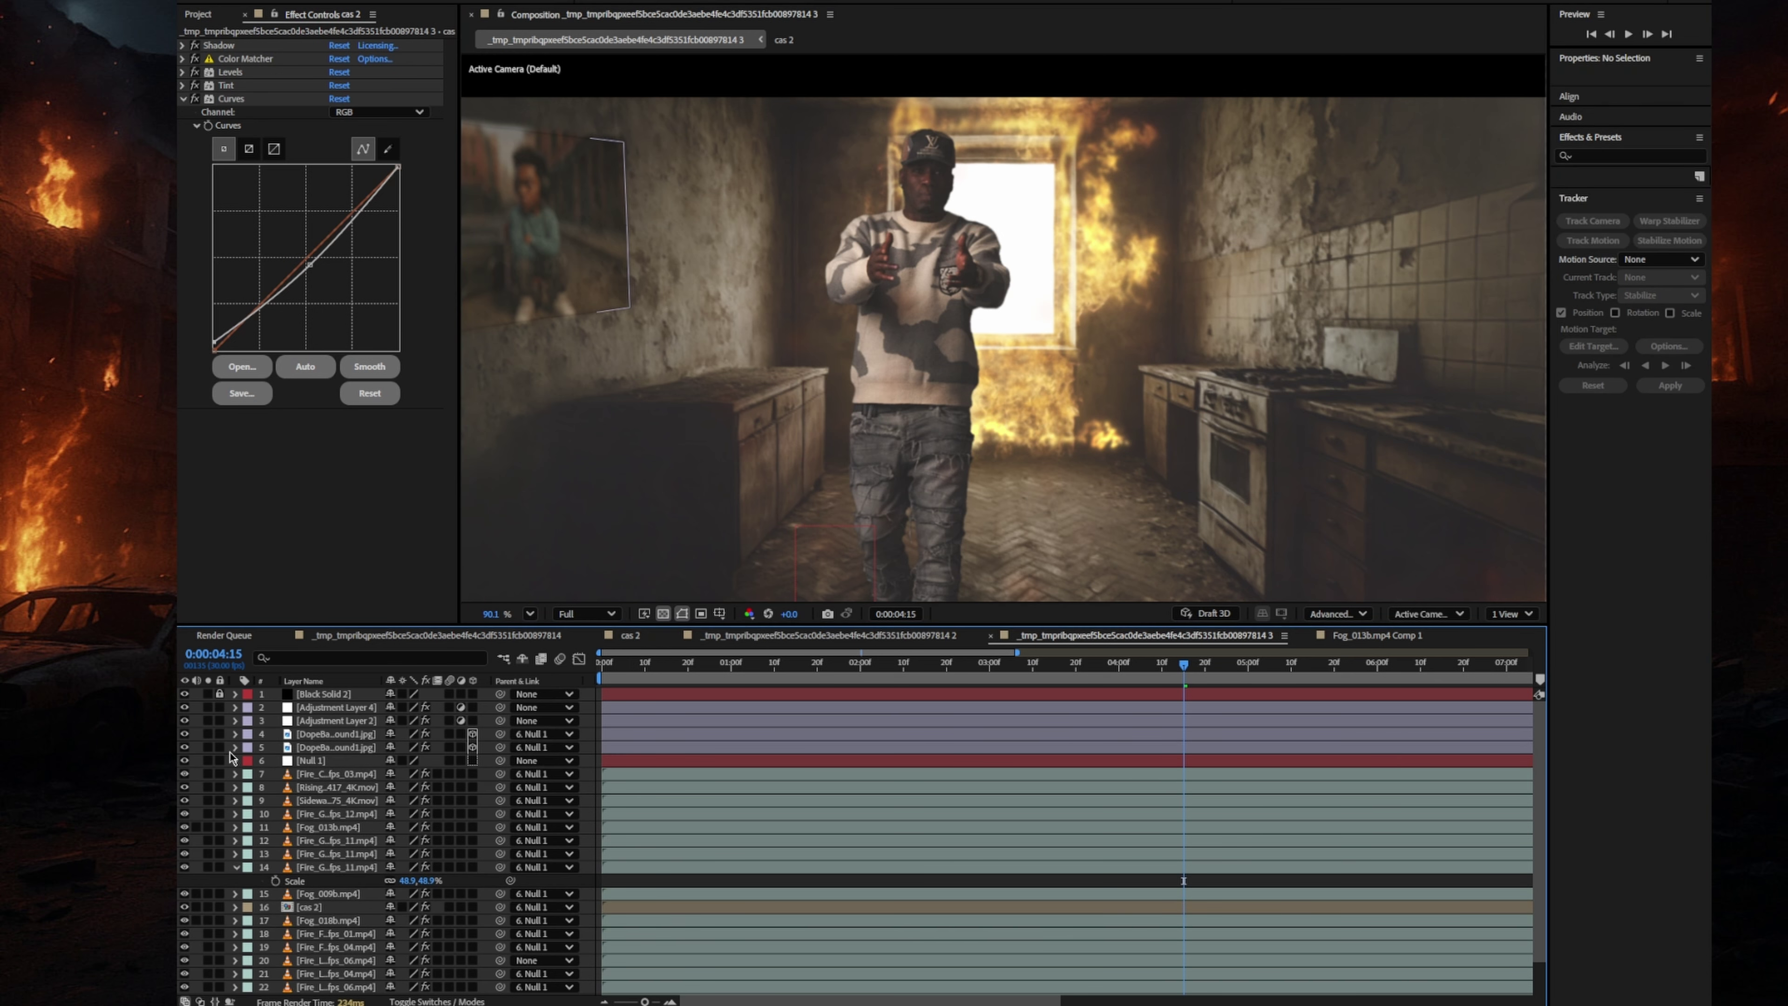
{"action": "left_click", "coordinate": [236, 867]}
Hide the cas 2 performer layer, select the PNG background sequence and examine the burning window up close.
{"action": "left_click", "coordinate": [311, 894]}
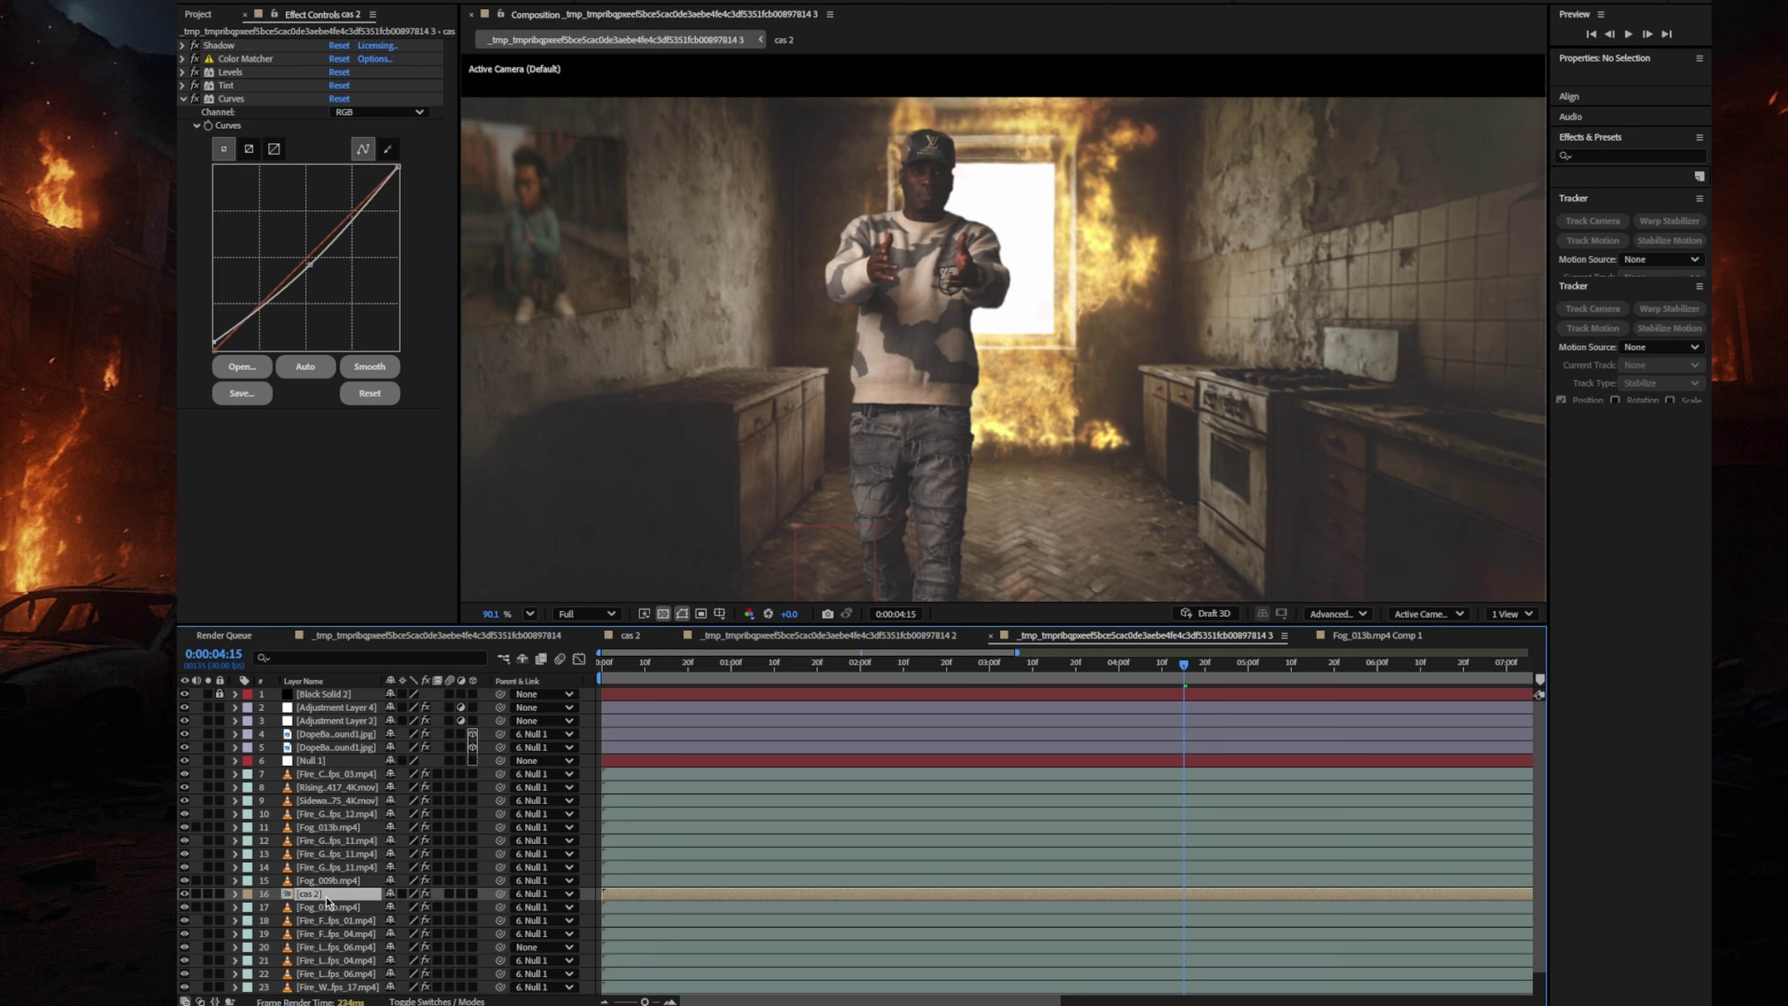
{"action": "left_click", "coordinate": [185, 894]}
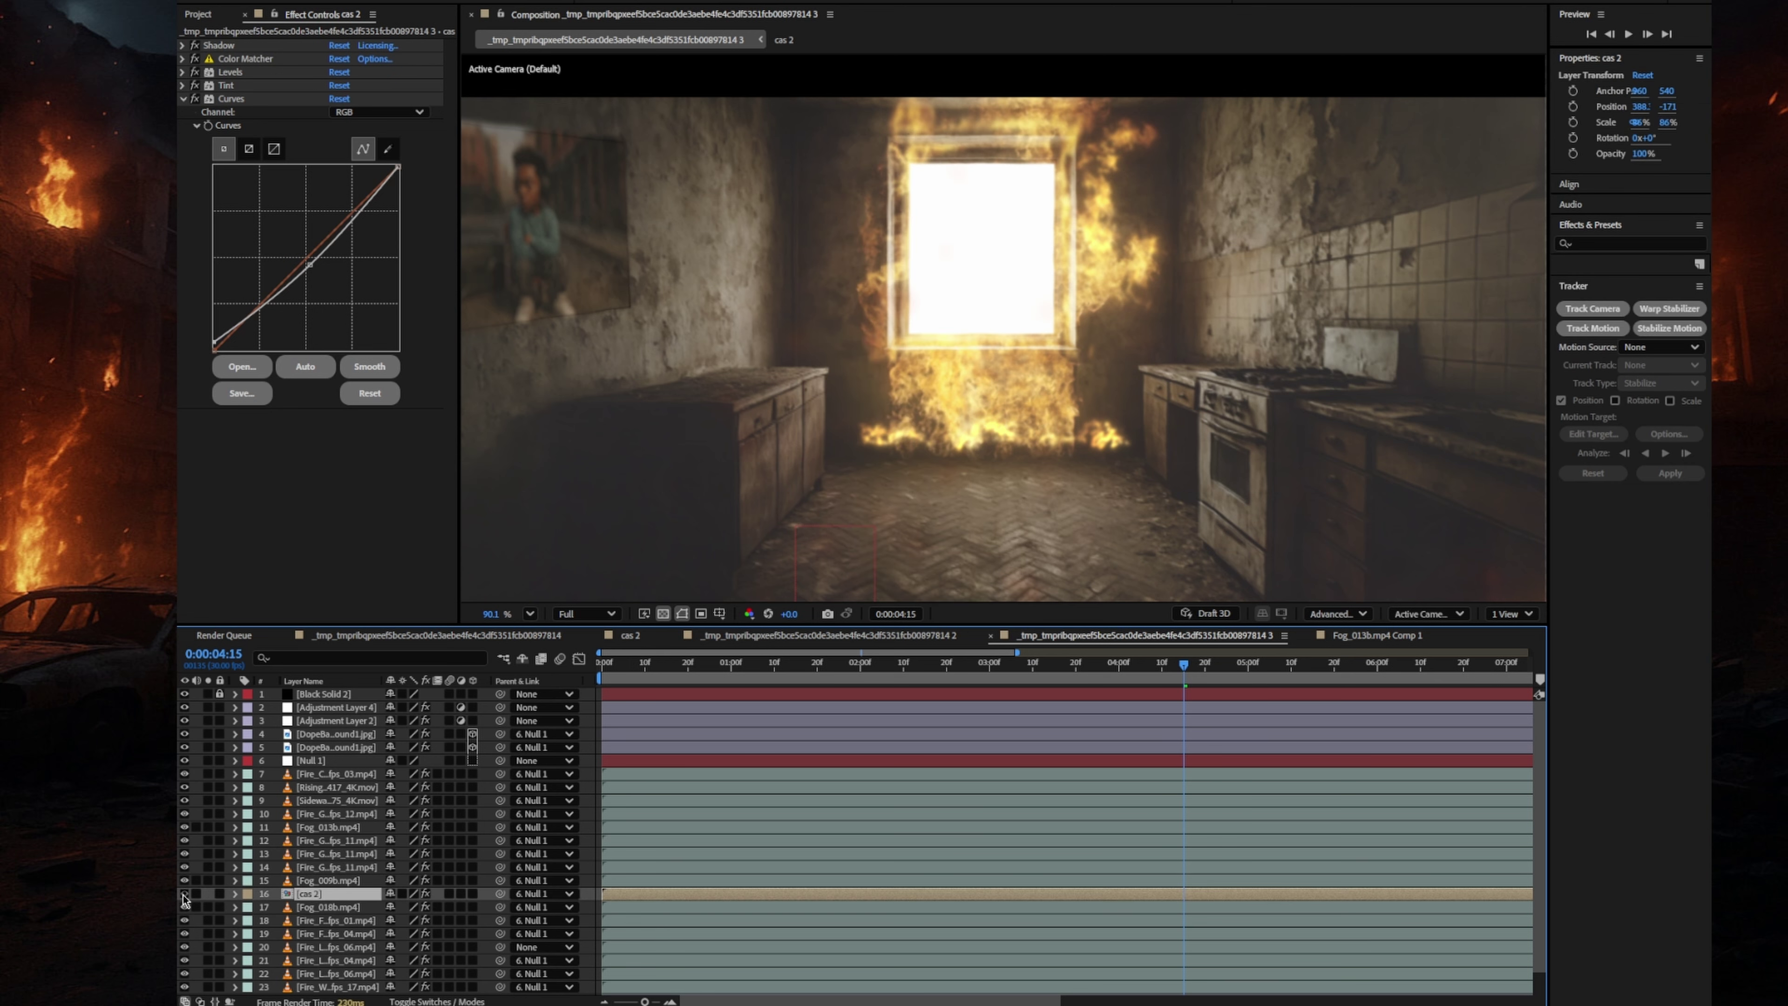
{"action": "scroll", "coordinate": [281, 944], "scroll_direction": "down", "scroll_amount": 1}
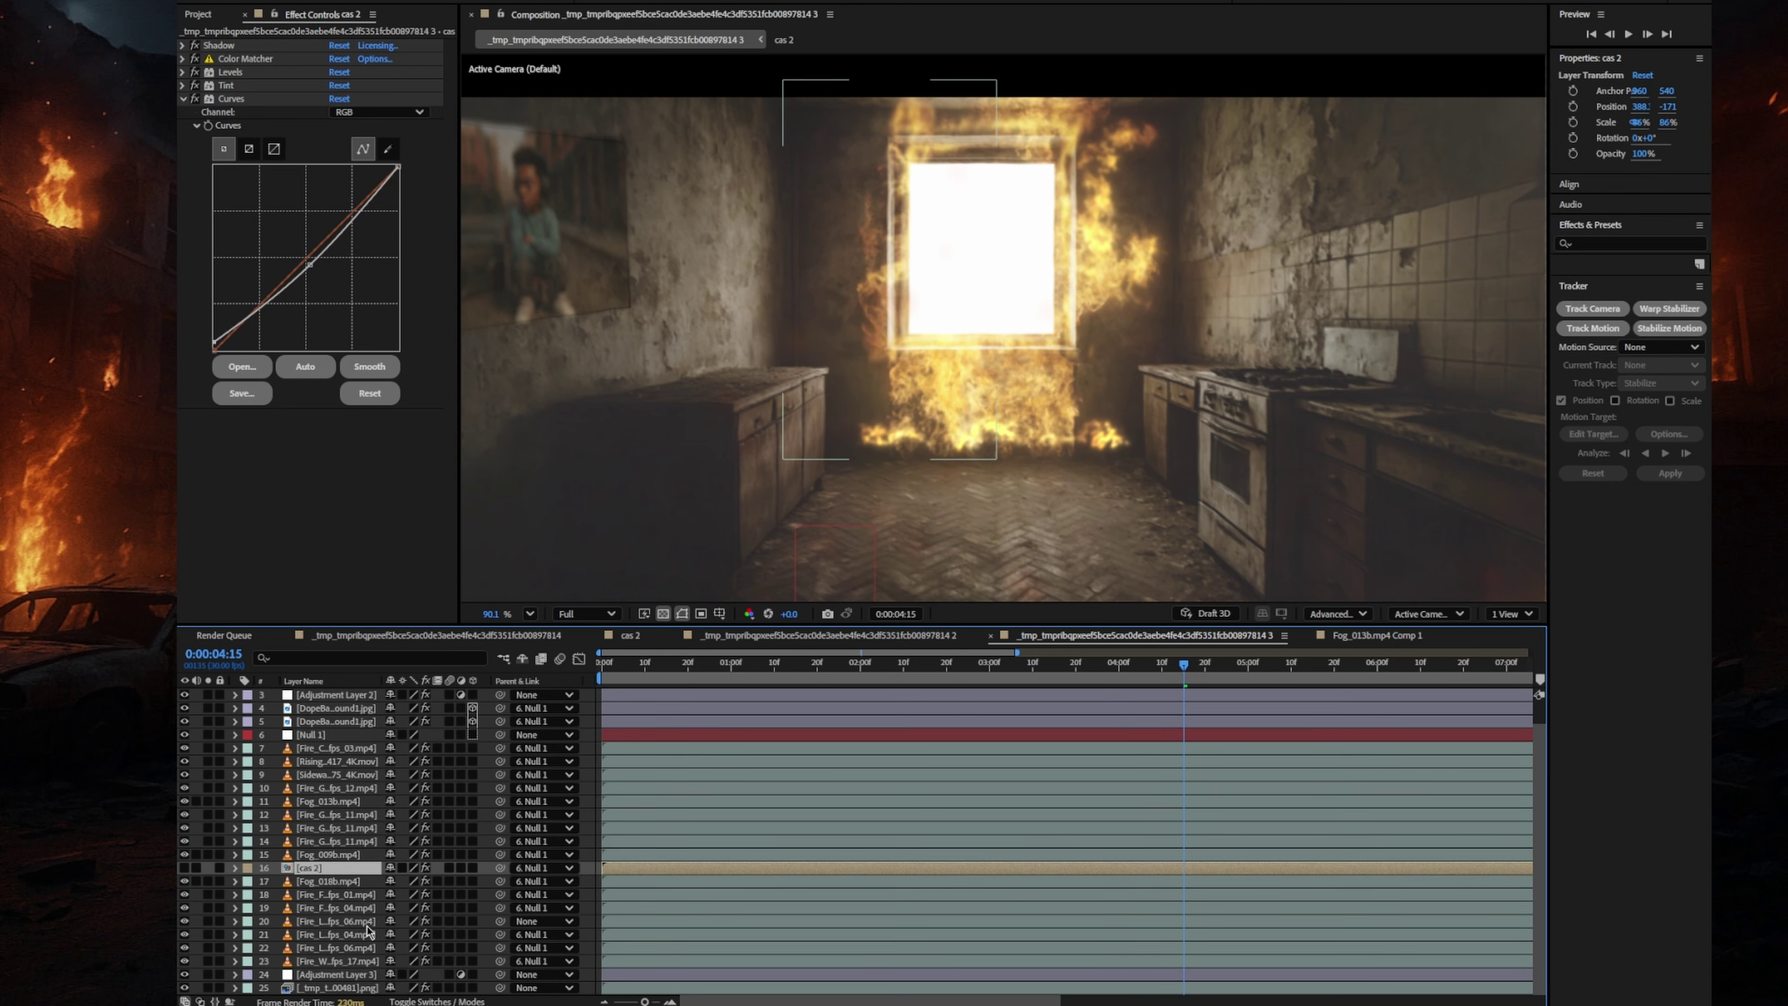
{"action": "left_click", "coordinate": [322, 988]}
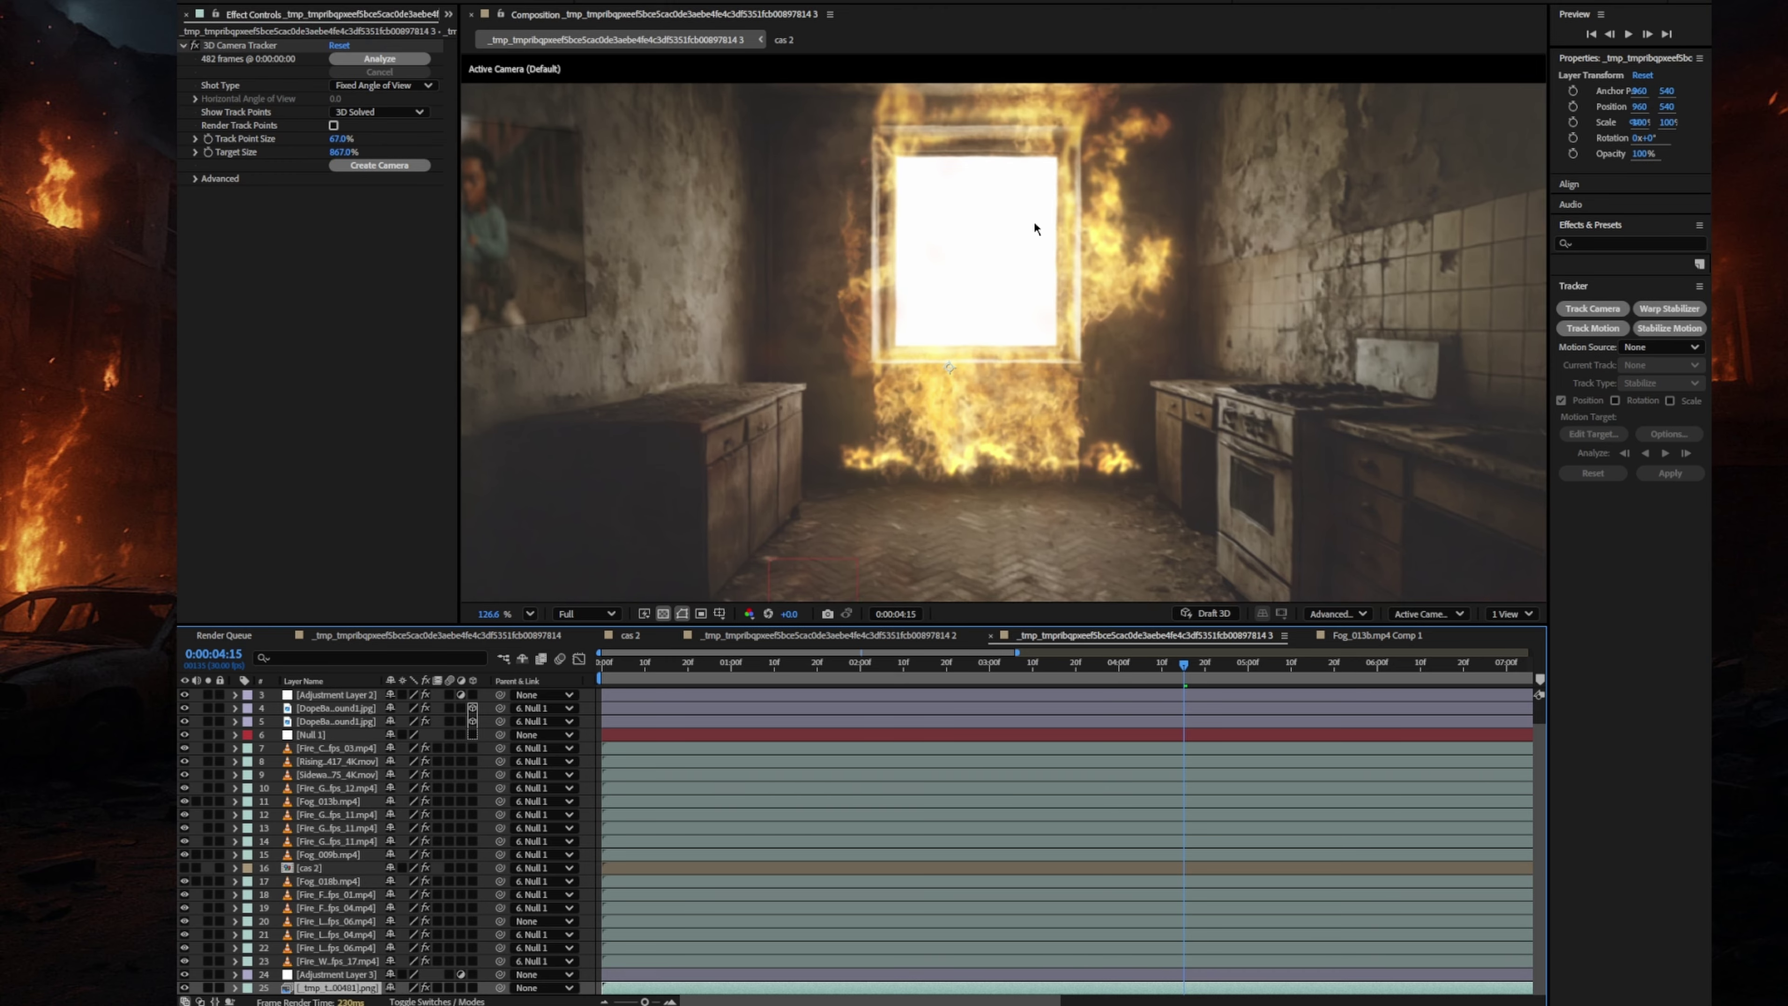
{"action": "scroll", "coordinate": [1033, 220], "scroll_direction": "up", "scroll_amount": 5}
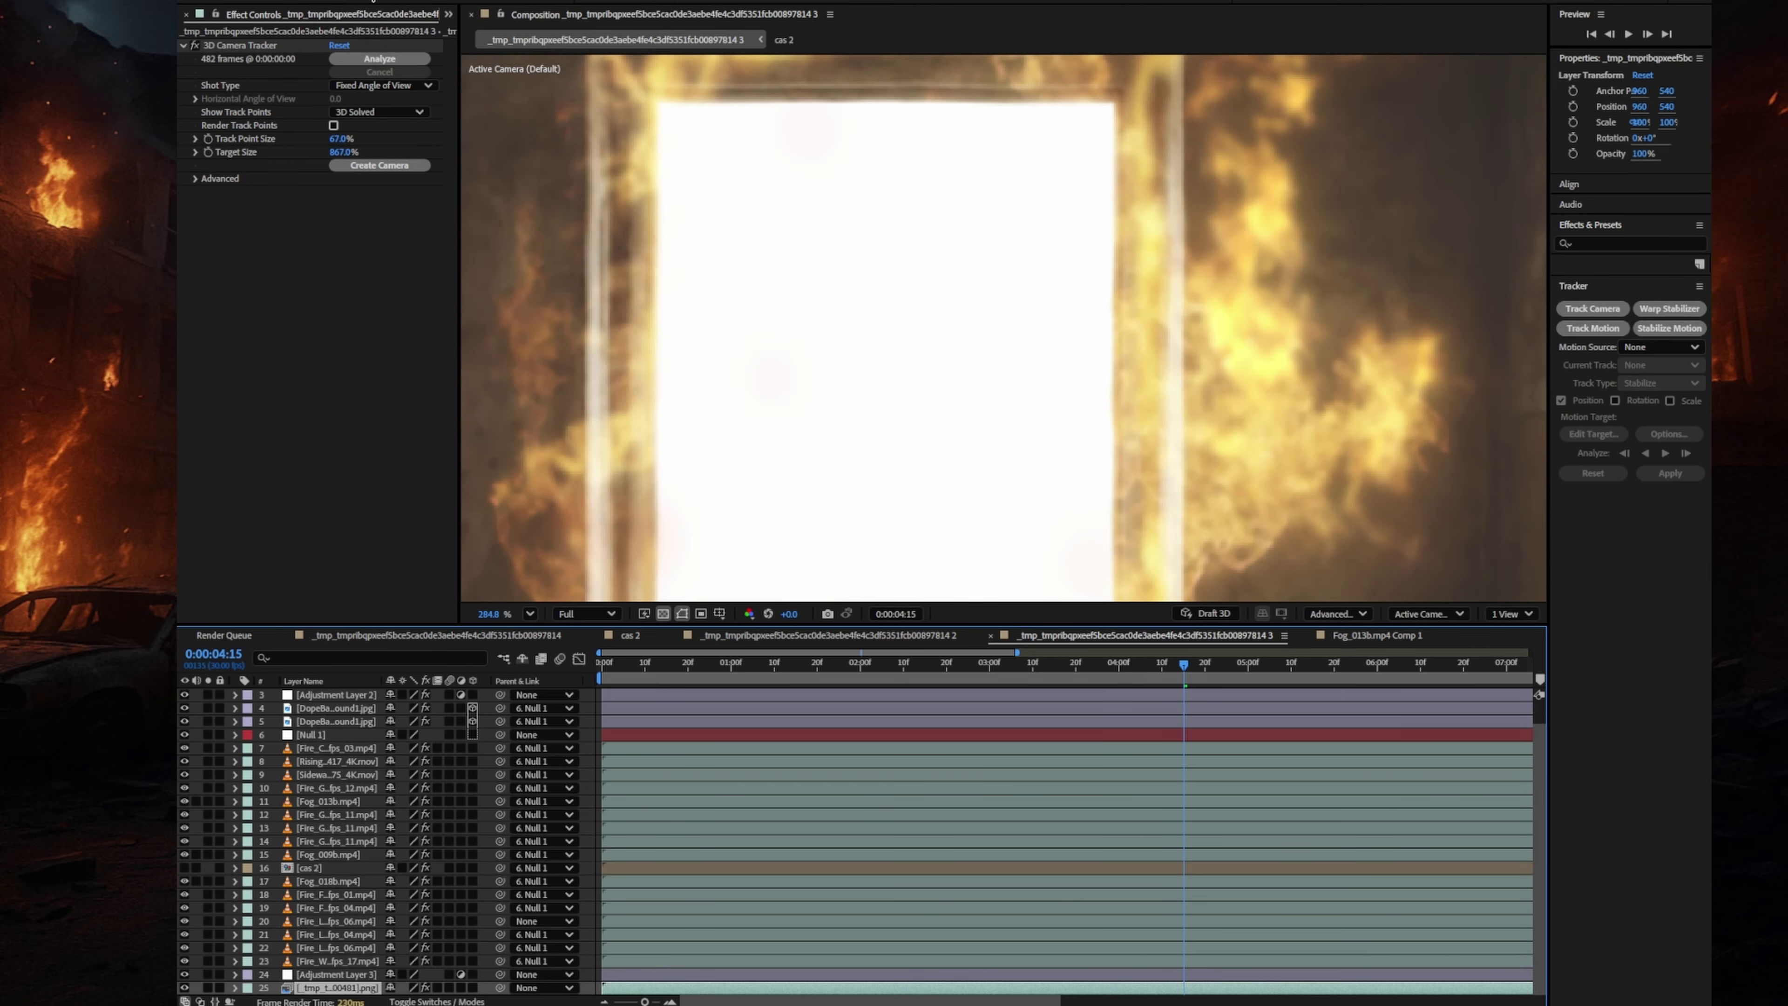
{"action": "left_click", "coordinate": [510, 47]}
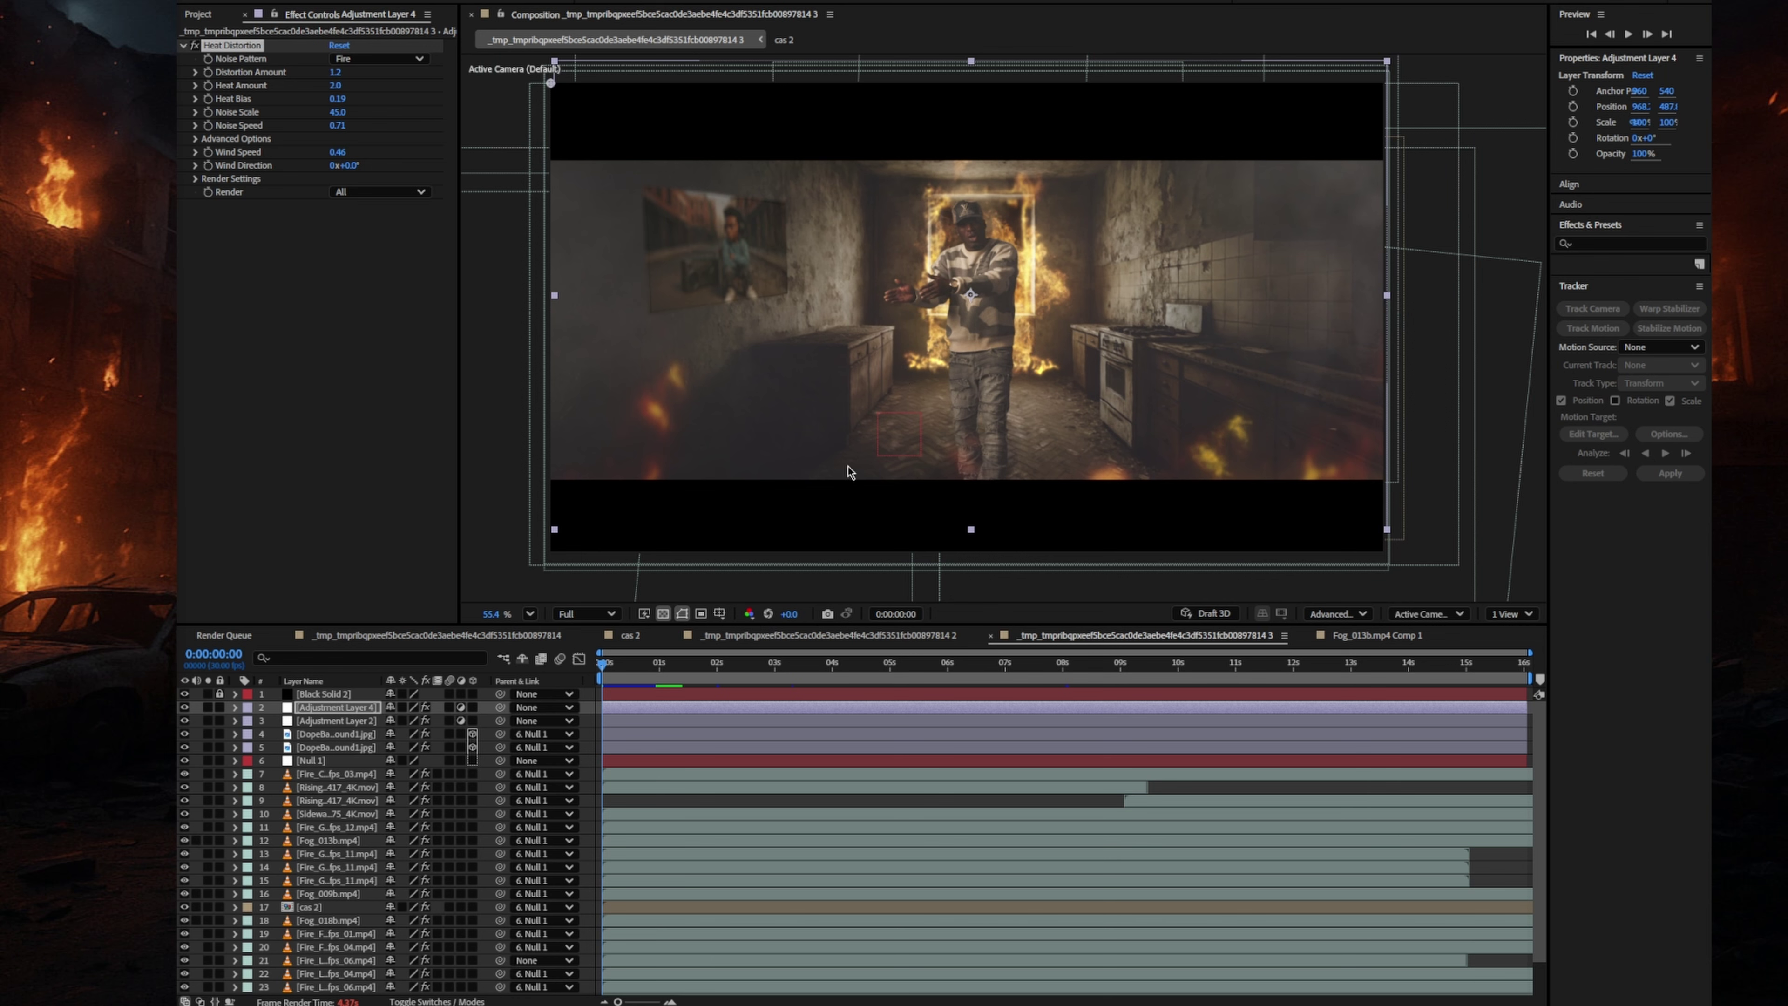
Preview the composite with the Heat Distortion adjustment layer and return the playhead to the first frame.
{"action": "scroll", "coordinate": [973, 320], "scroll_direction": "up", "scroll_amount": 5}
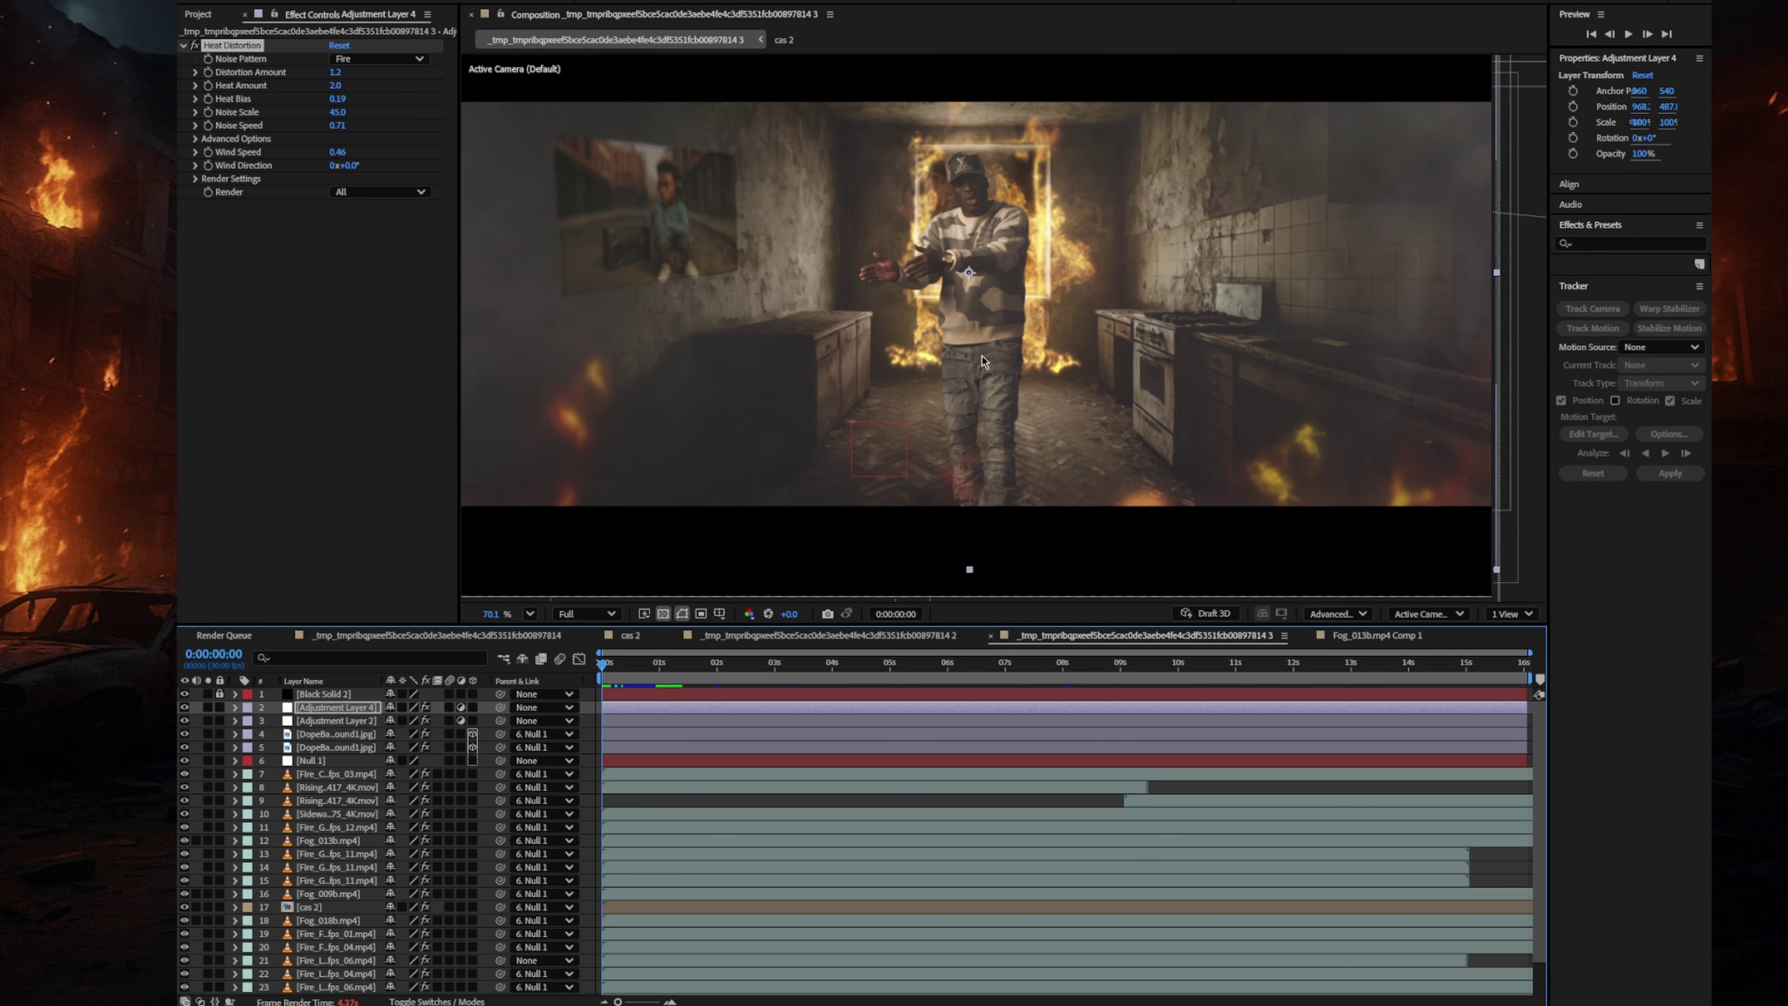
{"action": "key", "text": "space"}
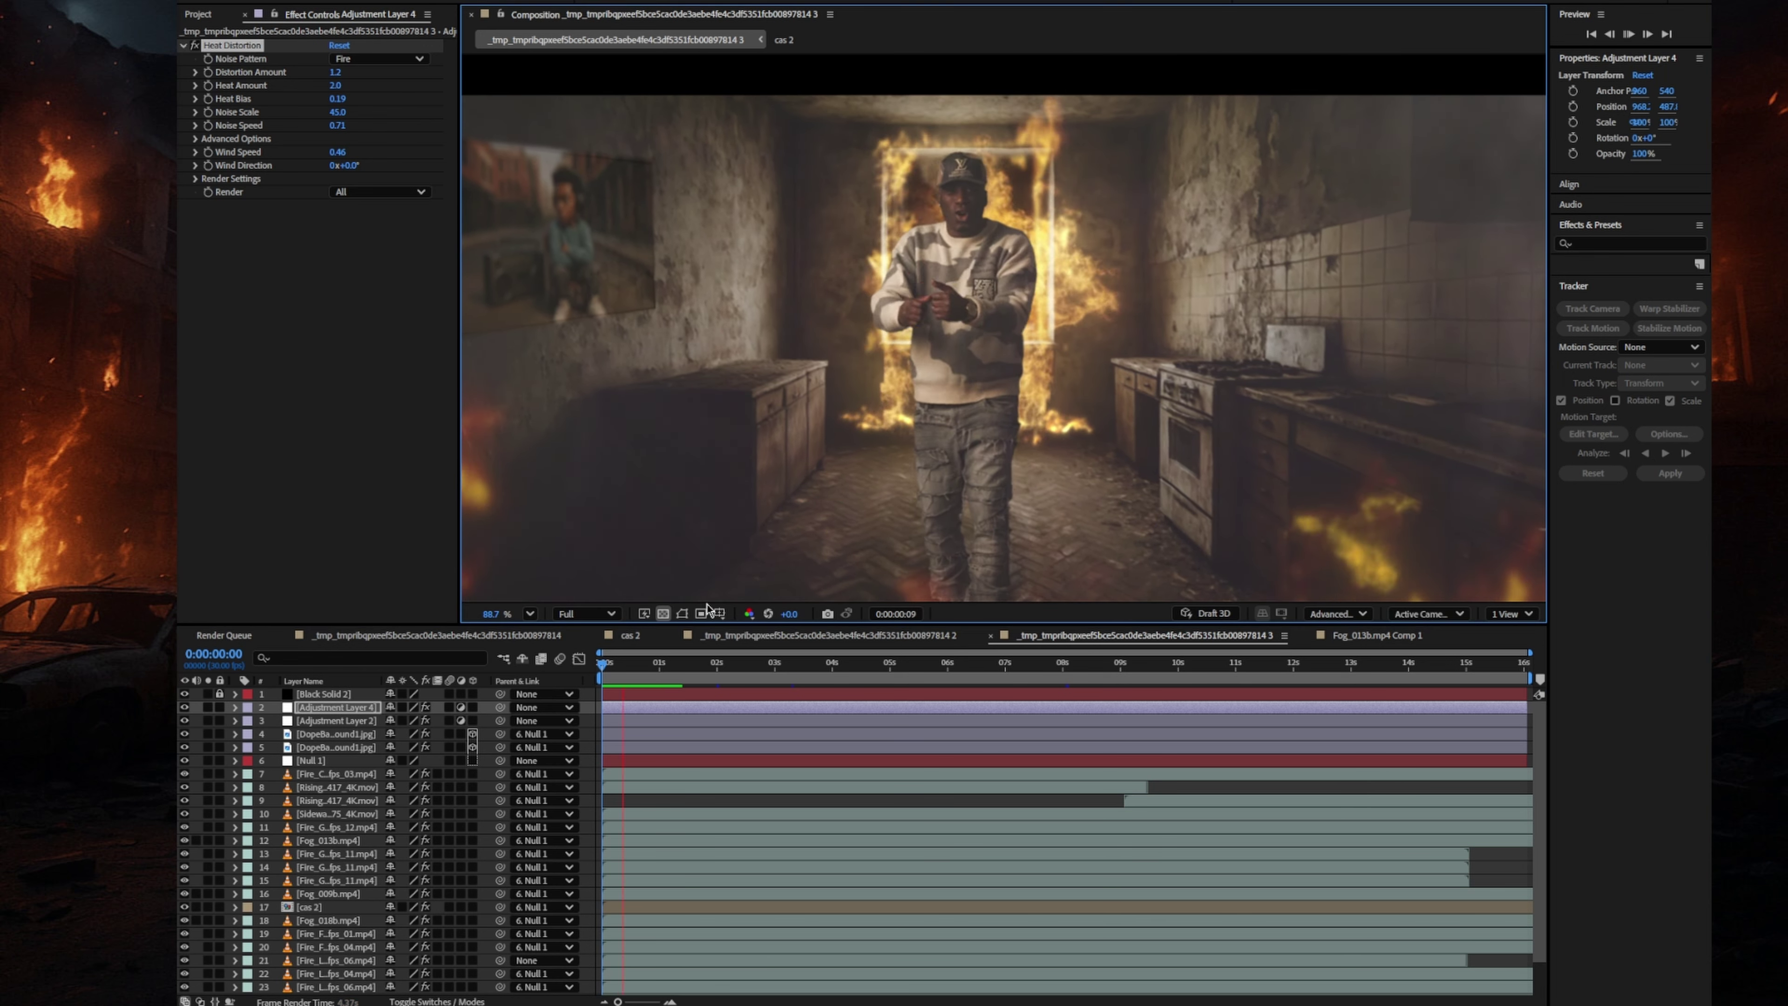
{"action": "left_click", "coordinate": [605, 665]}
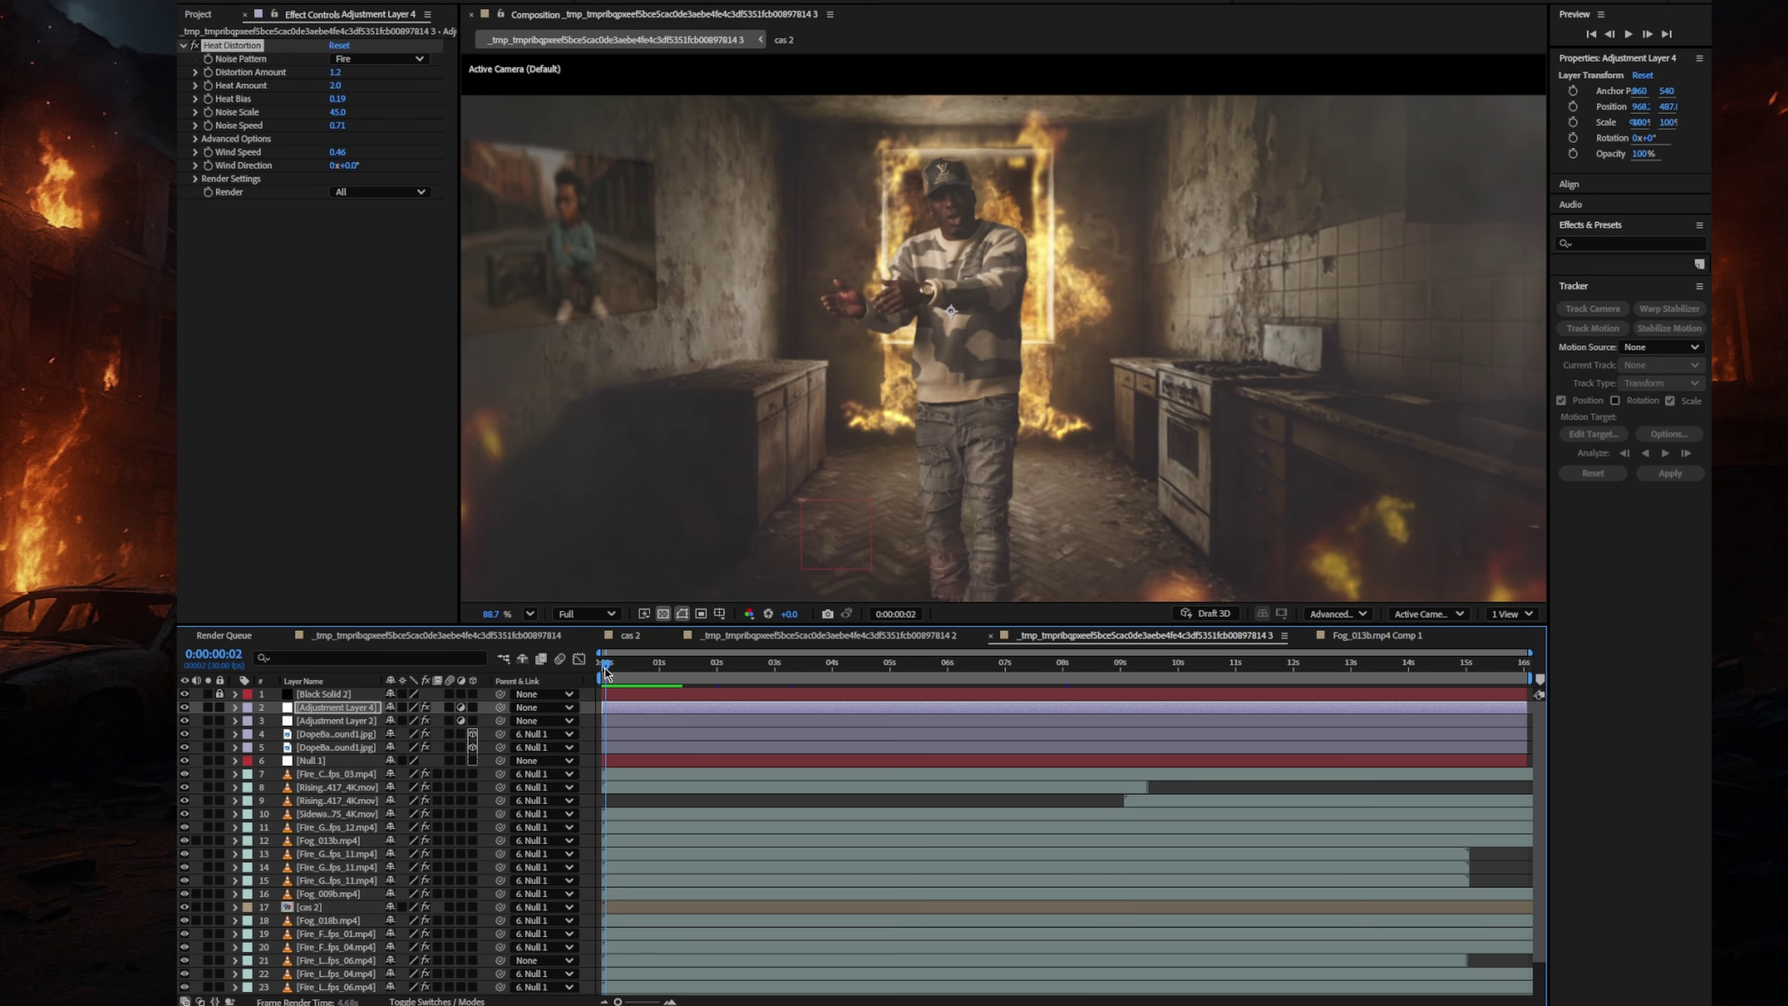
{"action": "left_click_drag", "start_coordinate": [605, 669], "coordinate": [546, 673]}
{"action": "scroll", "coordinate": [866, 447], "scroll_direction": "down", "scroll_amount": 1}
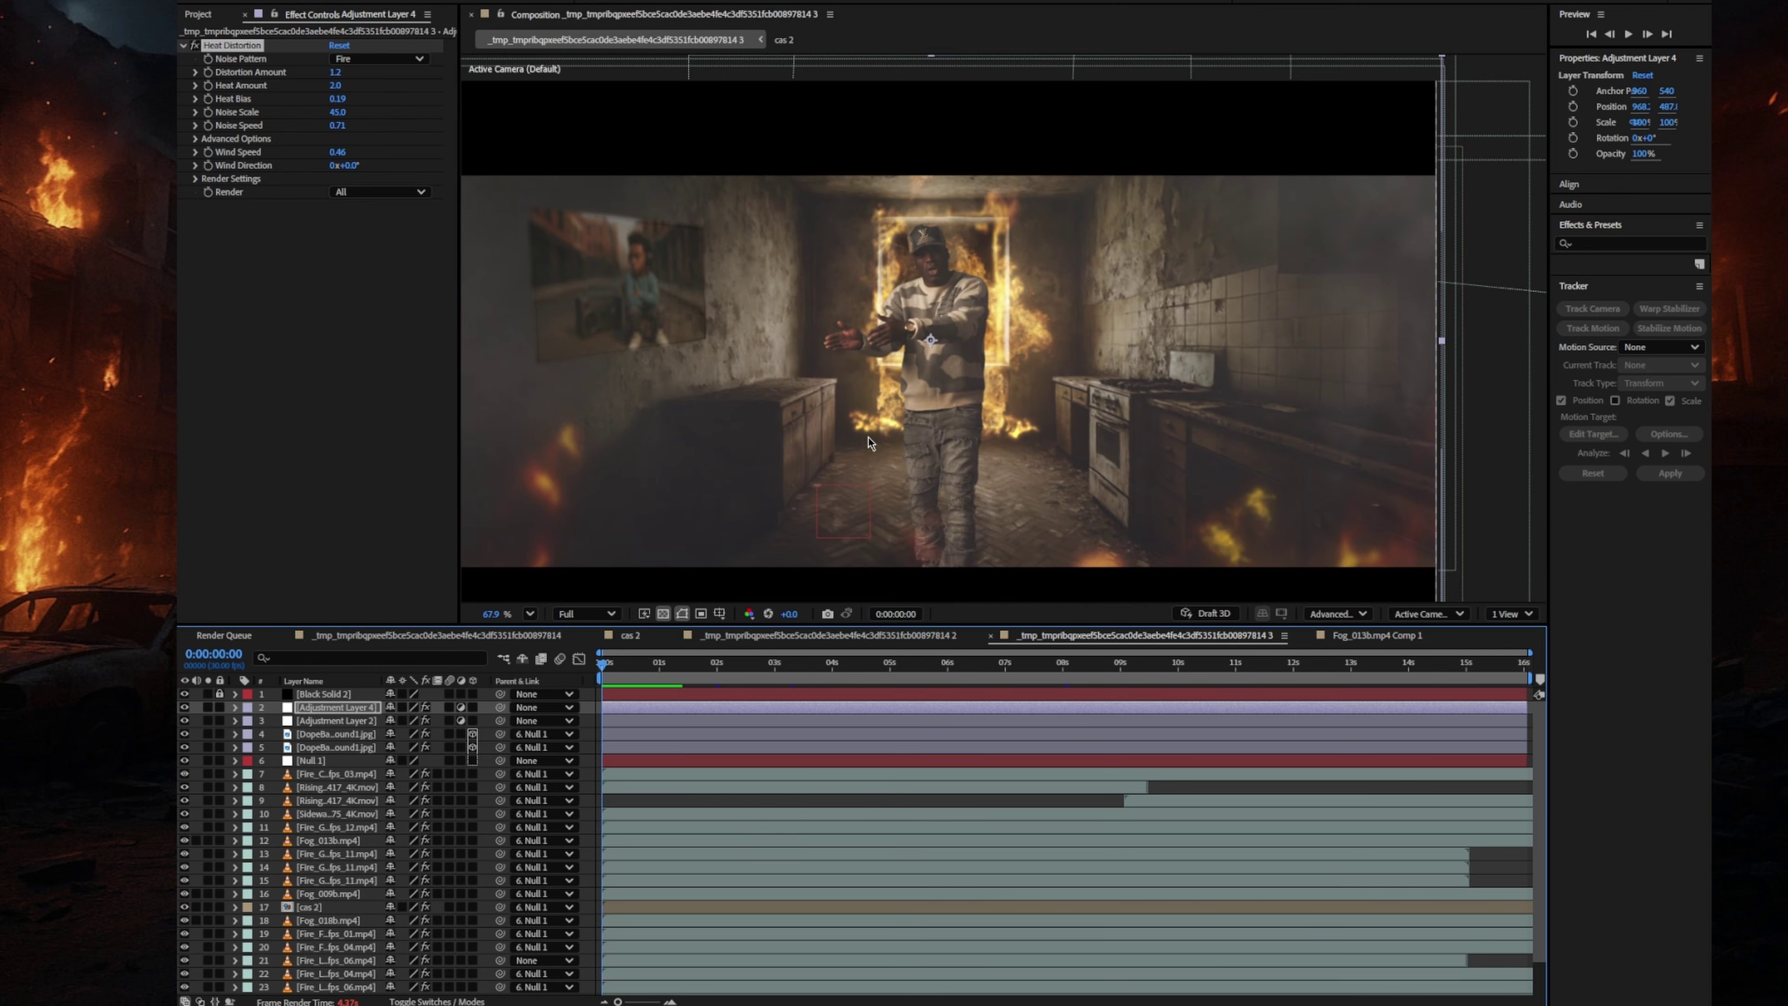
Fine-tune the Wind Speed of the Heat Distortion effect on Adjustment Layer 4.
{"action": "scroll", "coordinate": [867, 445], "scroll_direction": "up", "scroll_amount": 1}
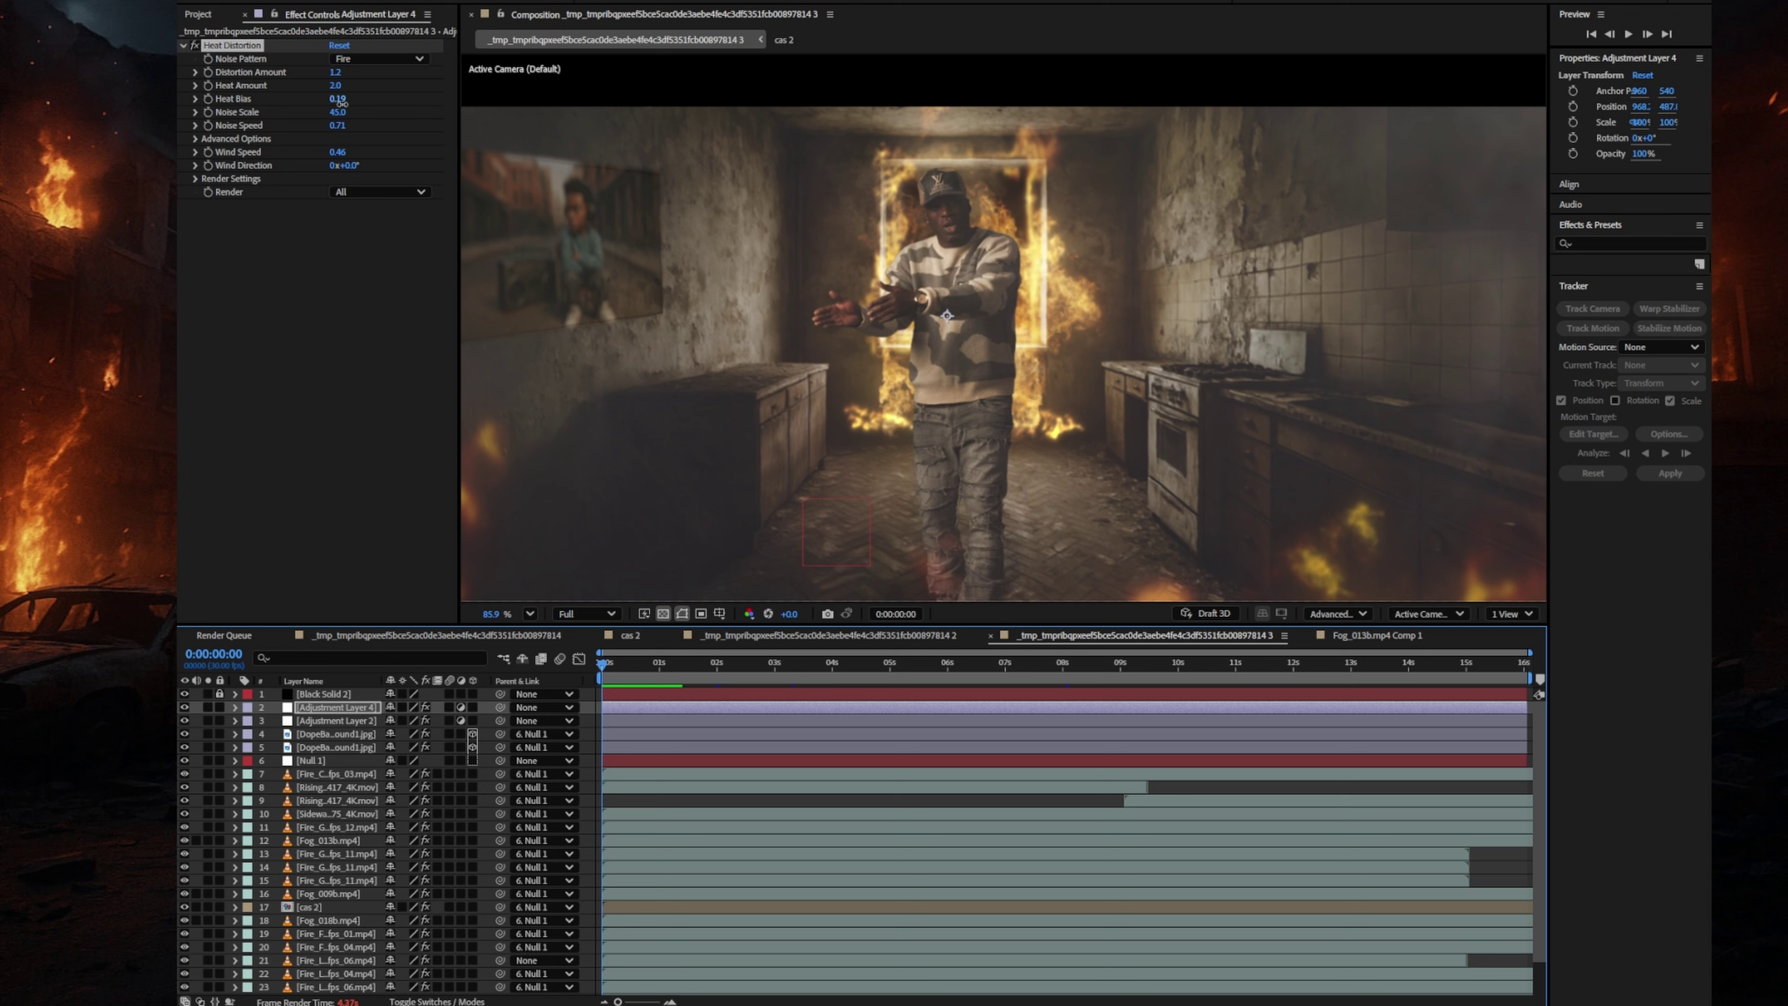
{"action": "left_click_drag", "start_coordinate": [343, 103], "coordinate": [347, 110]}
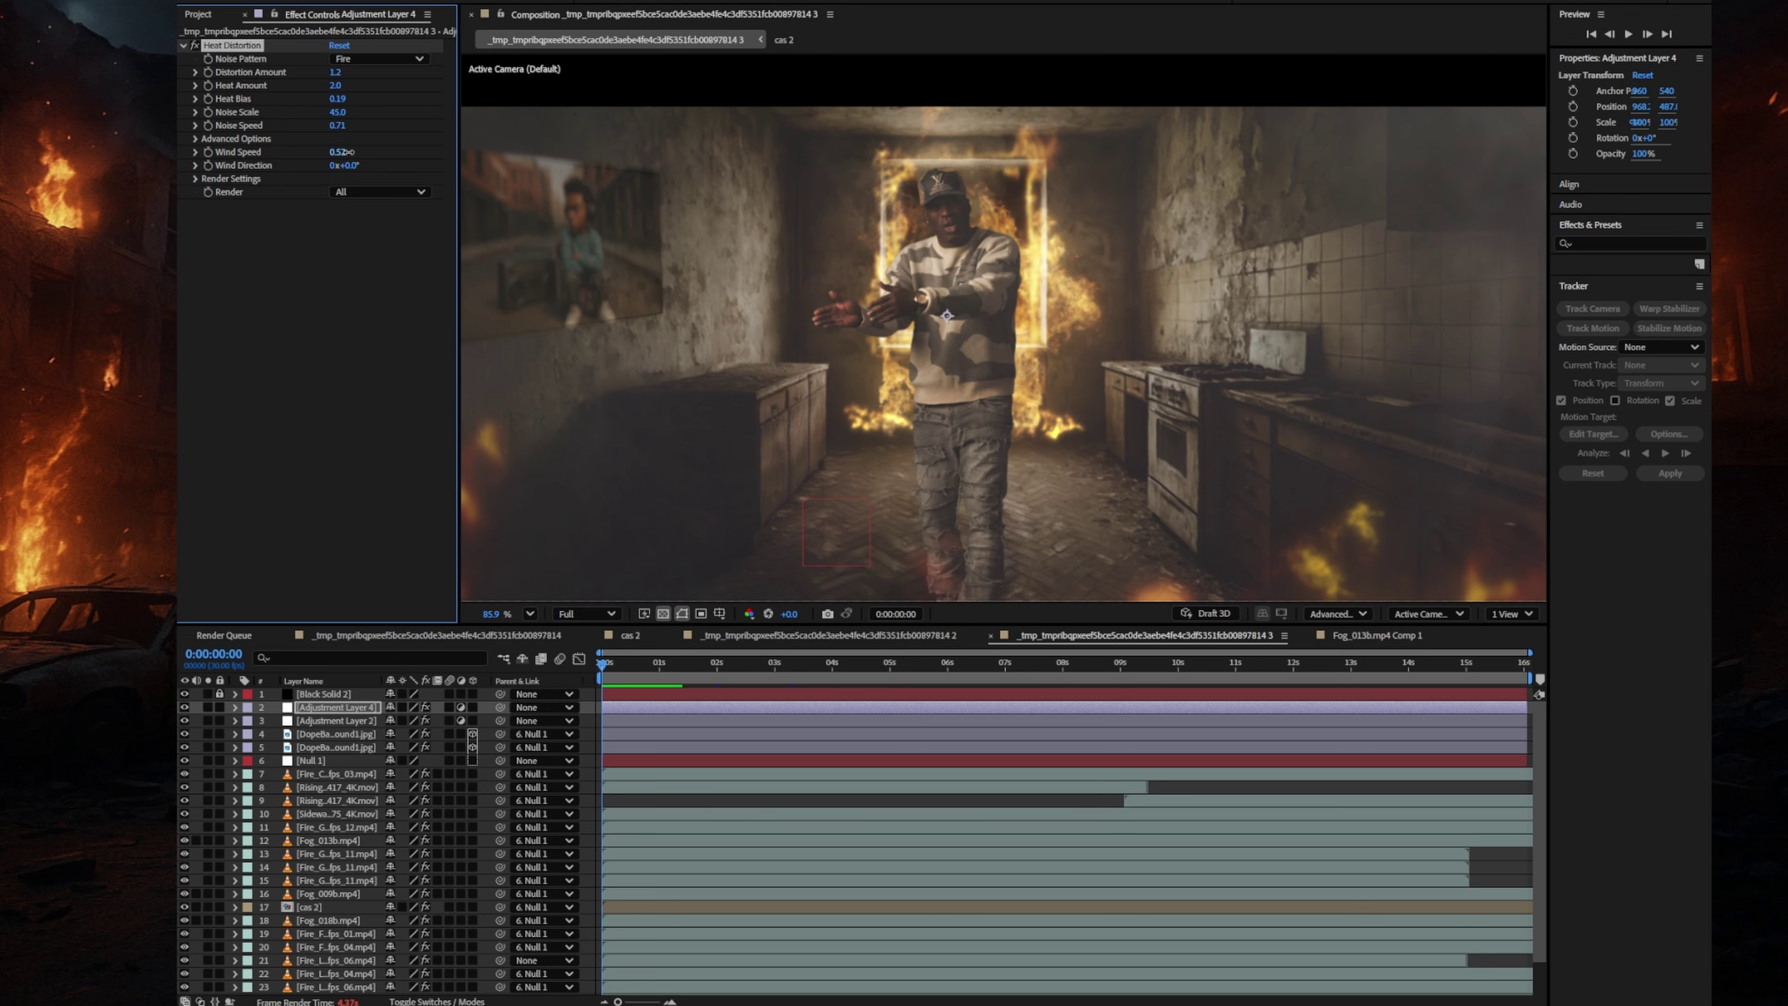
{"action": "left_click_drag", "start_coordinate": [343, 151], "coordinate": [347, 152]}
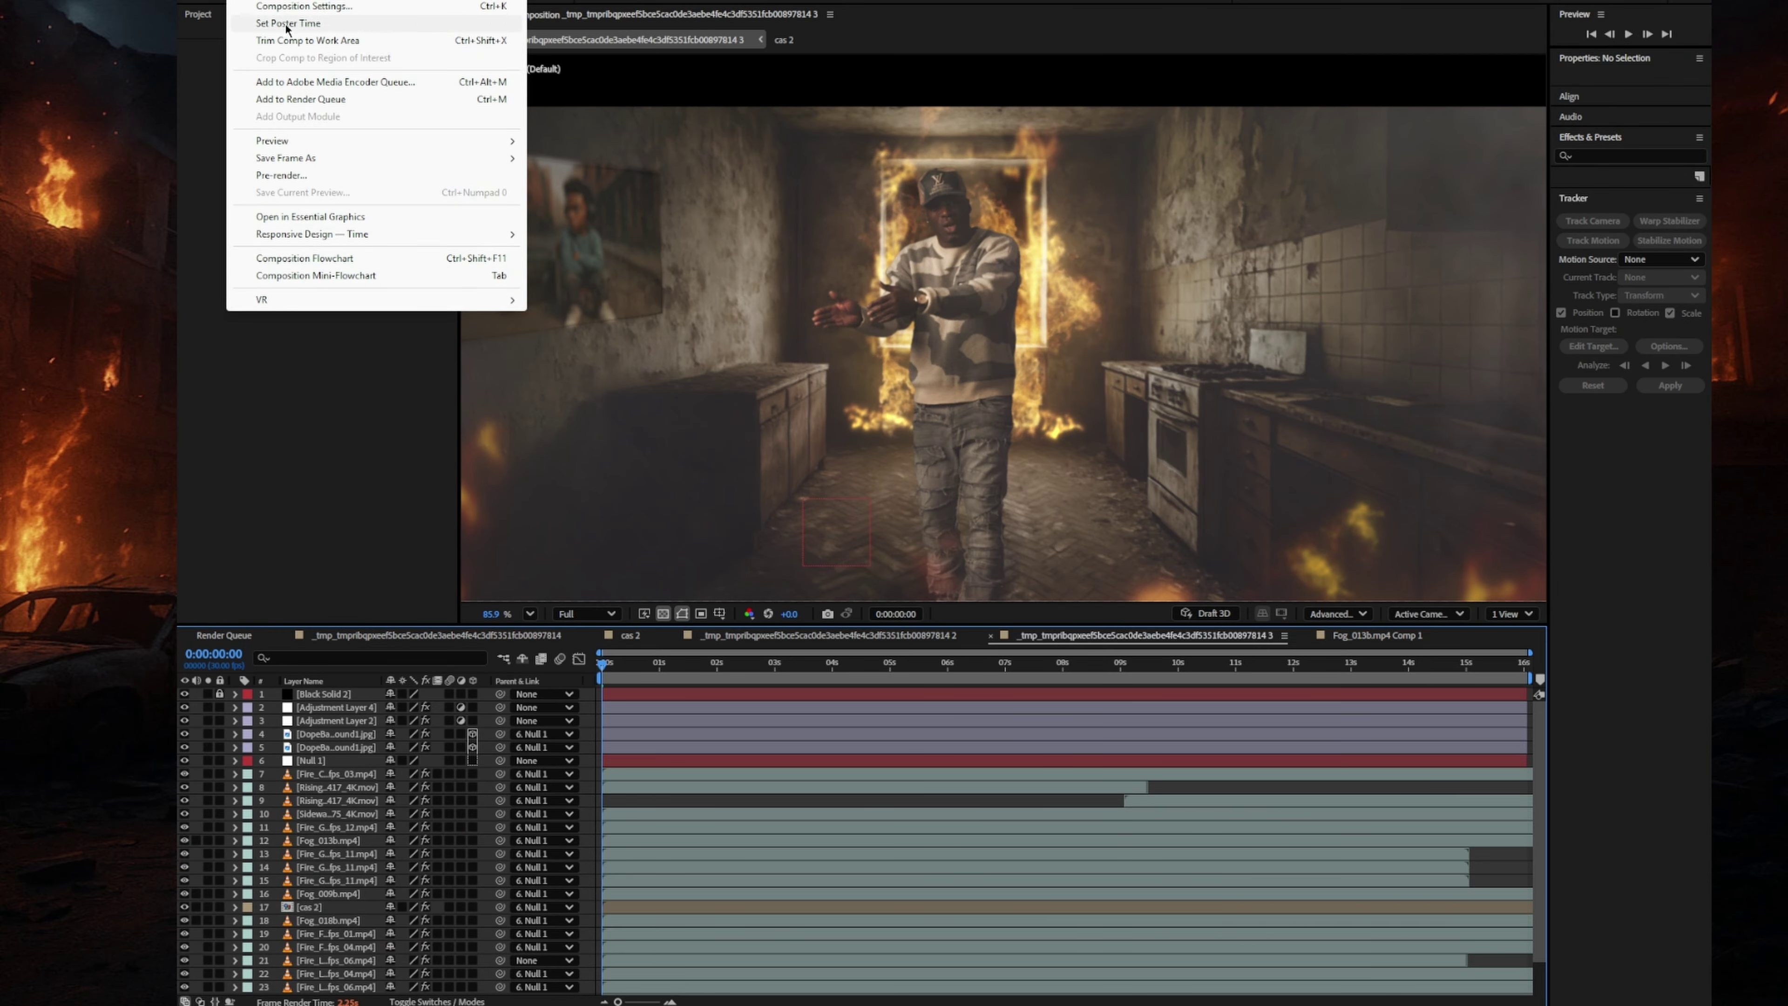
Add the composition to the render queue and set its H.264 output to CBR encoding with a 50 Mbps target bitrate.
{"action": "left_click", "coordinate": [289, 100]}
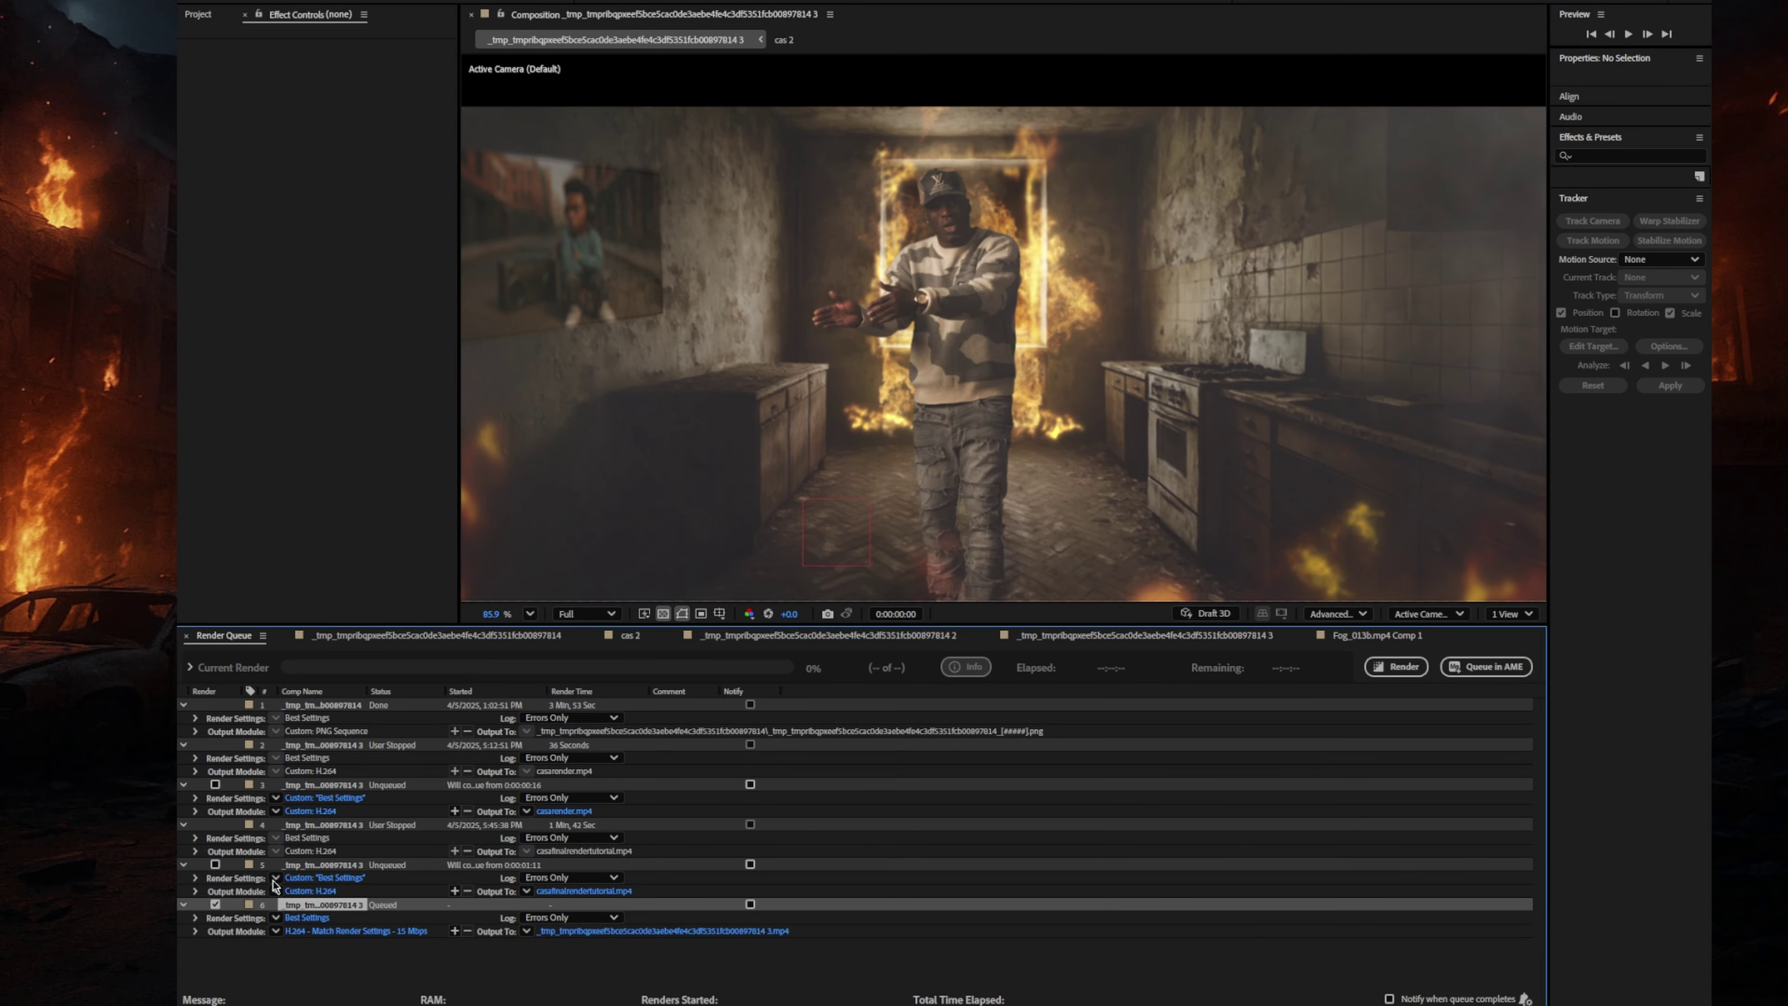
{"action": "left_click", "coordinate": [356, 932]}
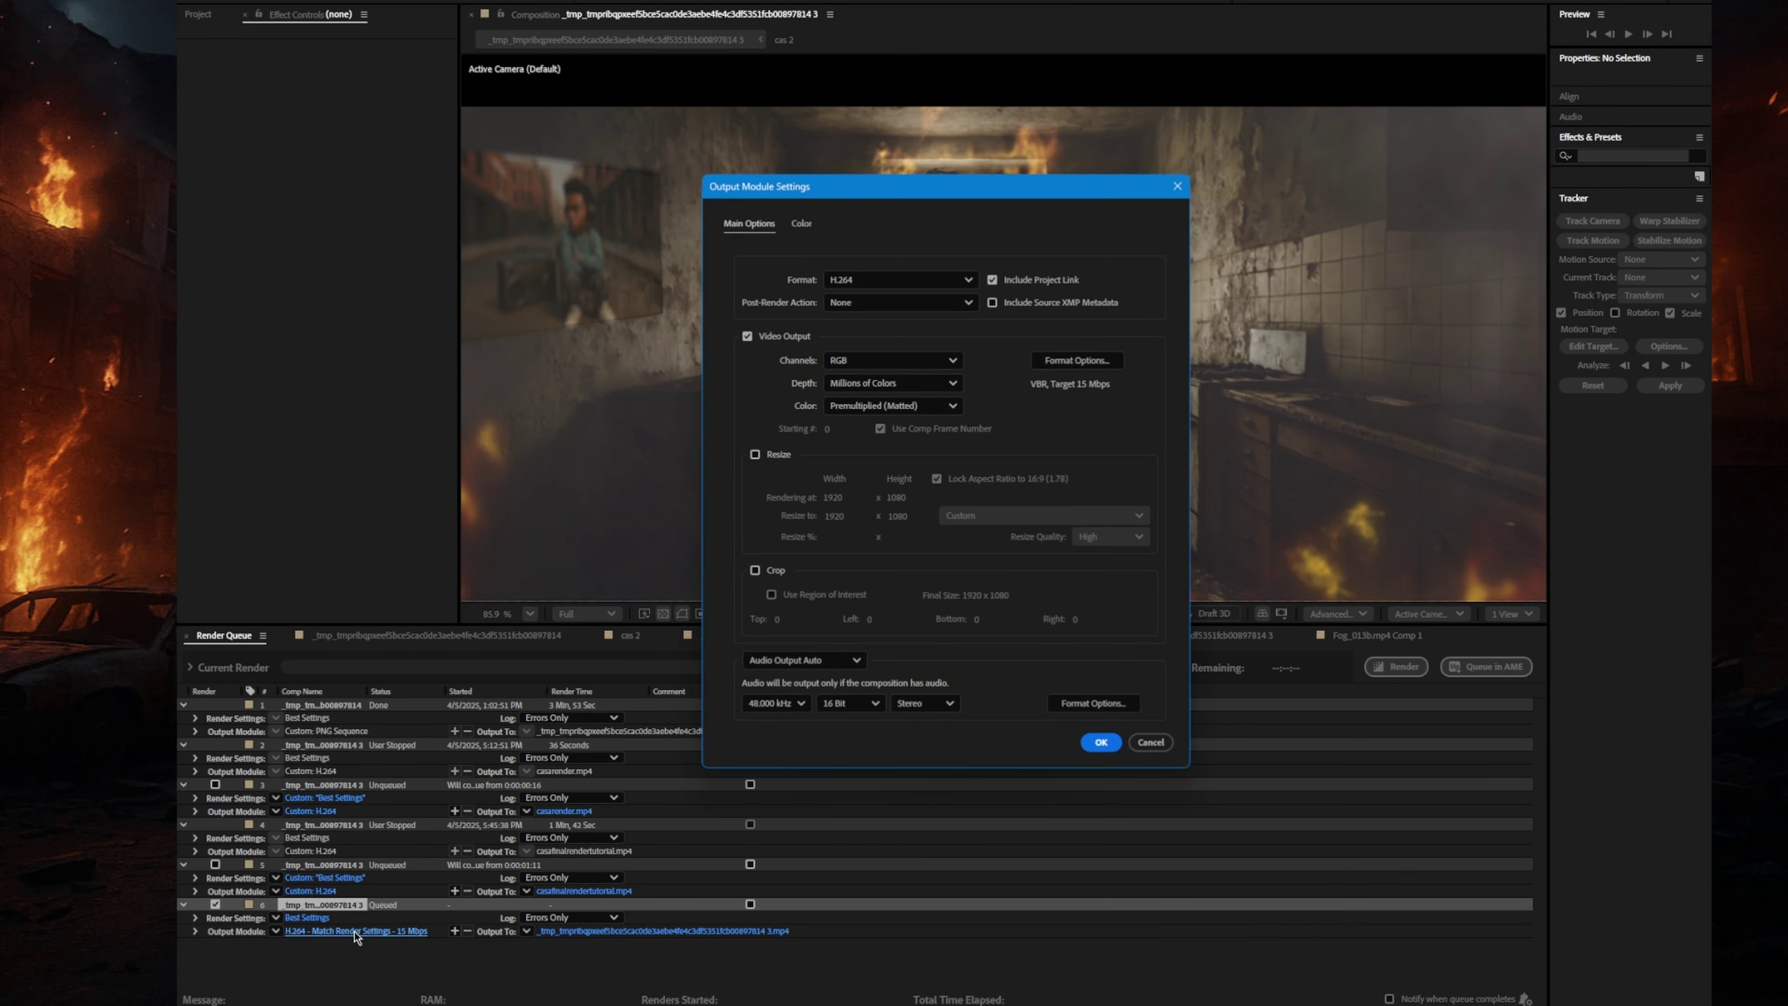
{"action": "left_click", "coordinate": [885, 282]}
{"action": "left_click", "coordinate": [854, 362]}
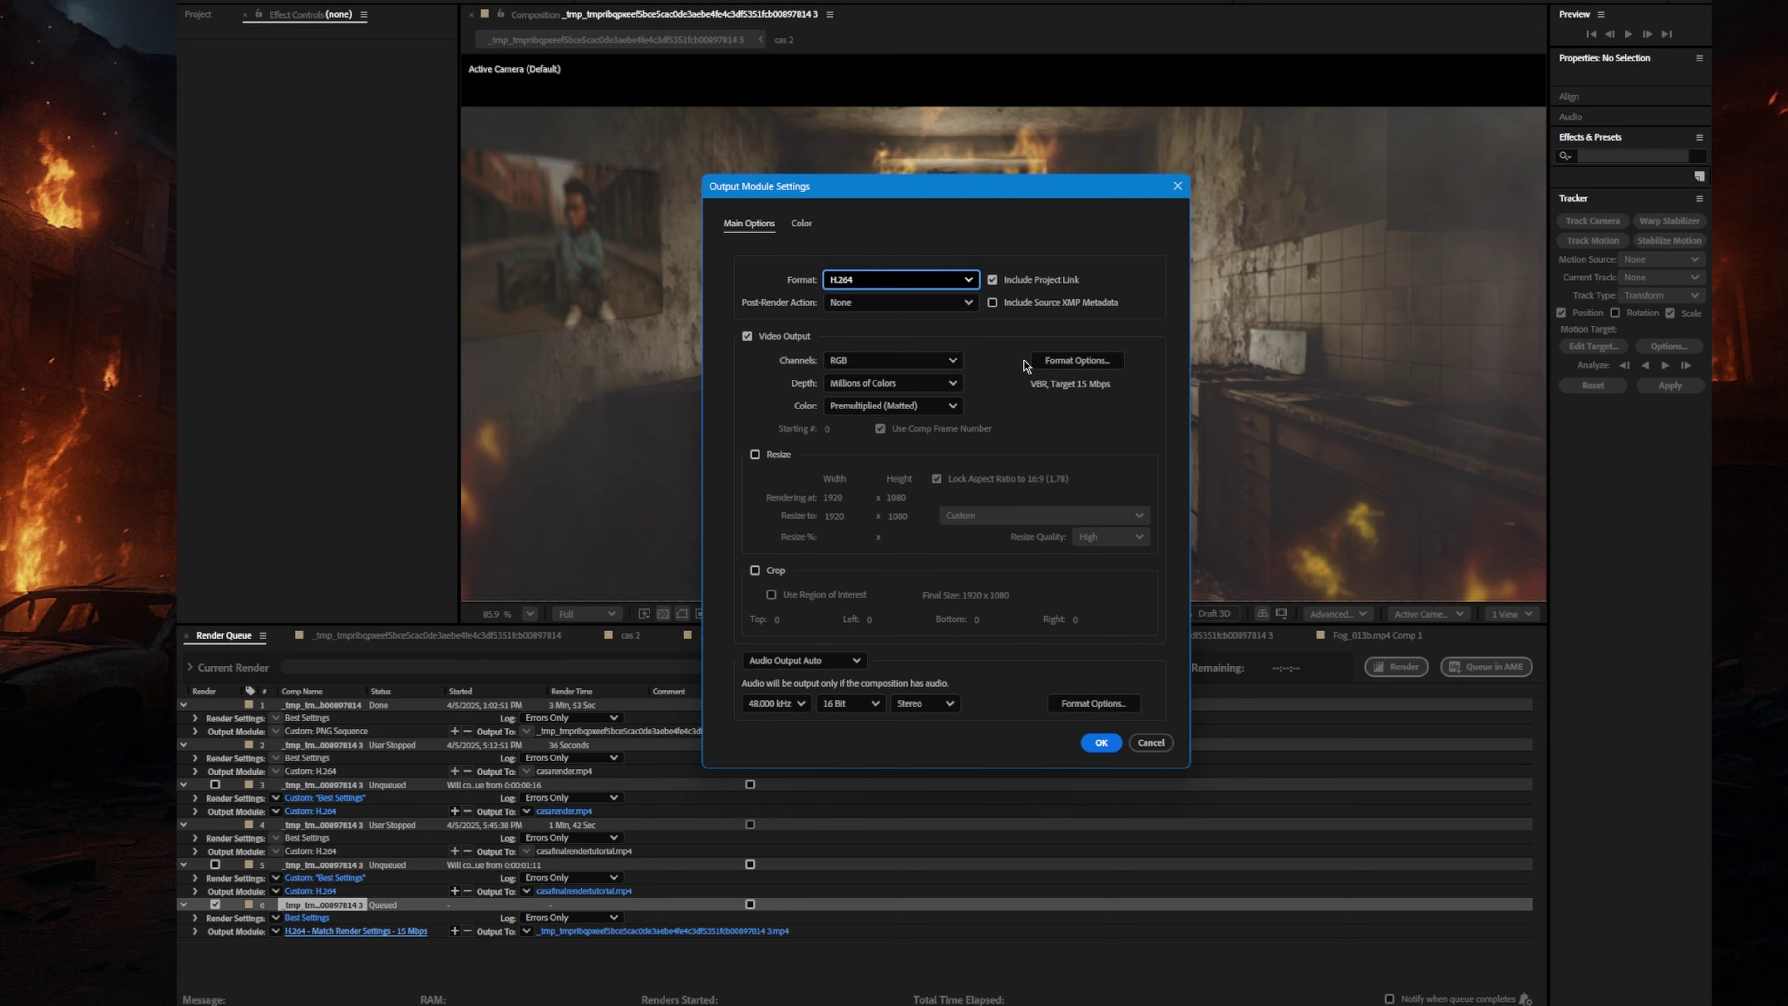
{"action": "left_click", "coordinate": [1063, 362]}
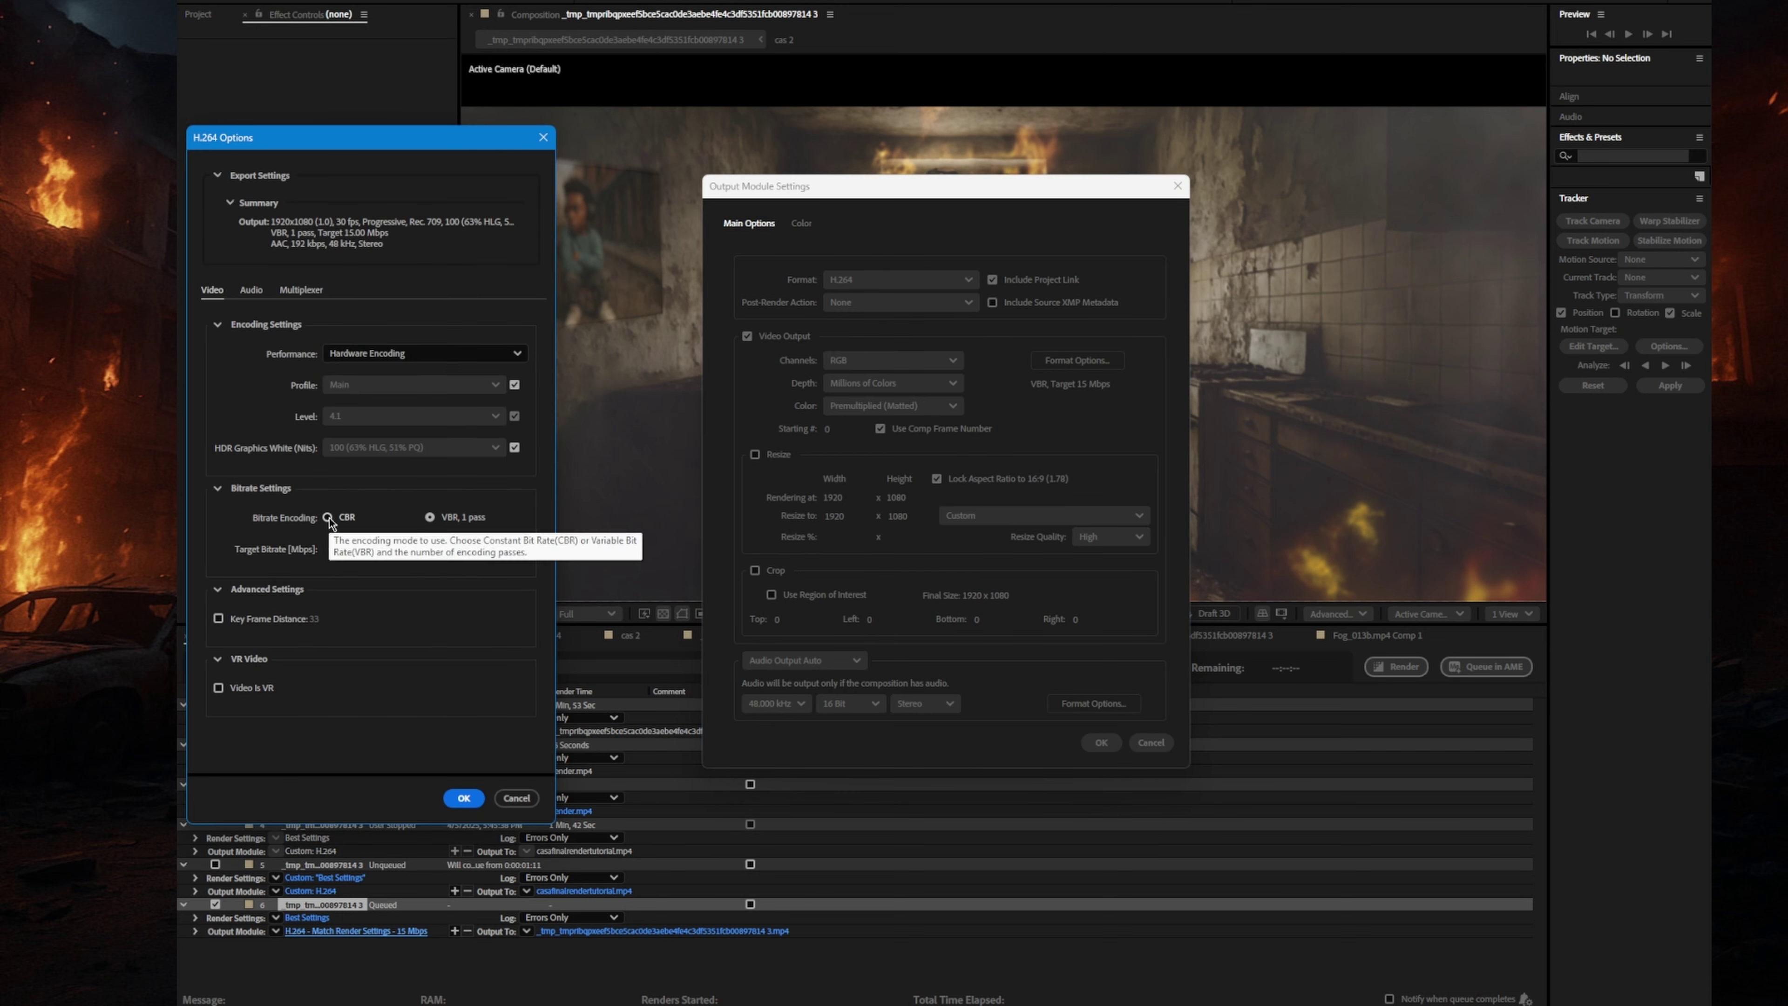
{"action": "left_click", "coordinate": [358, 521]}
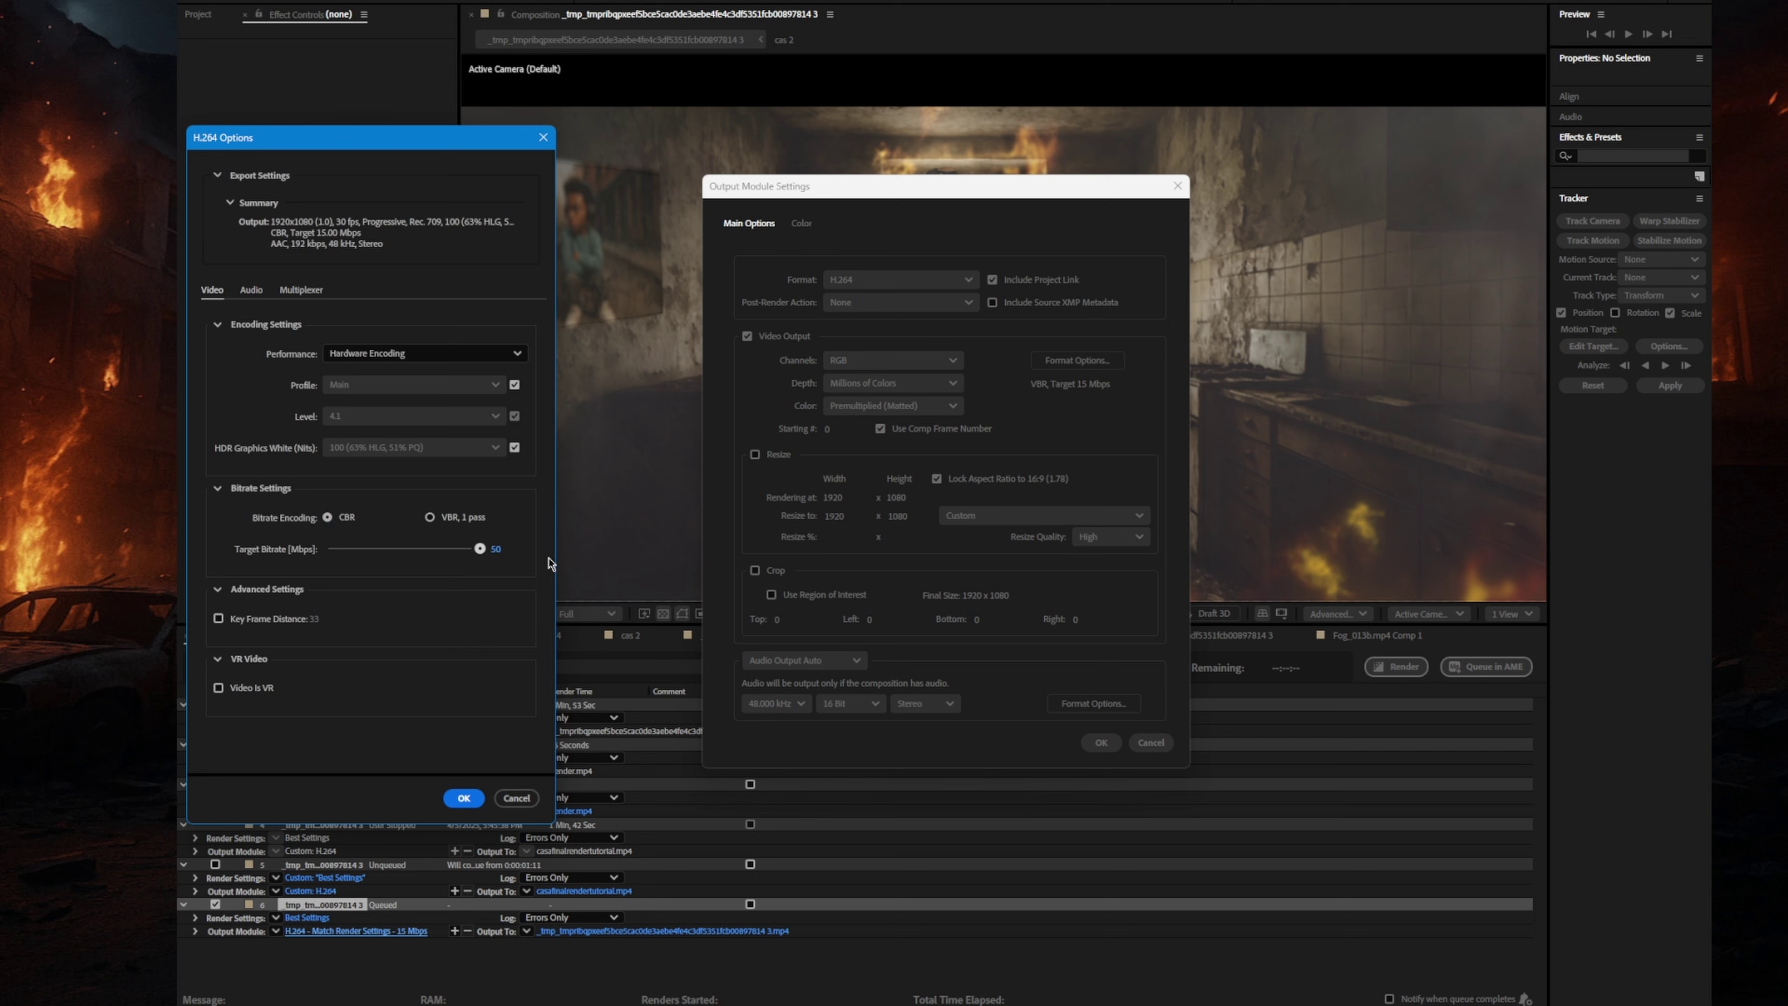
{"action": "left_click", "coordinate": [465, 797]}
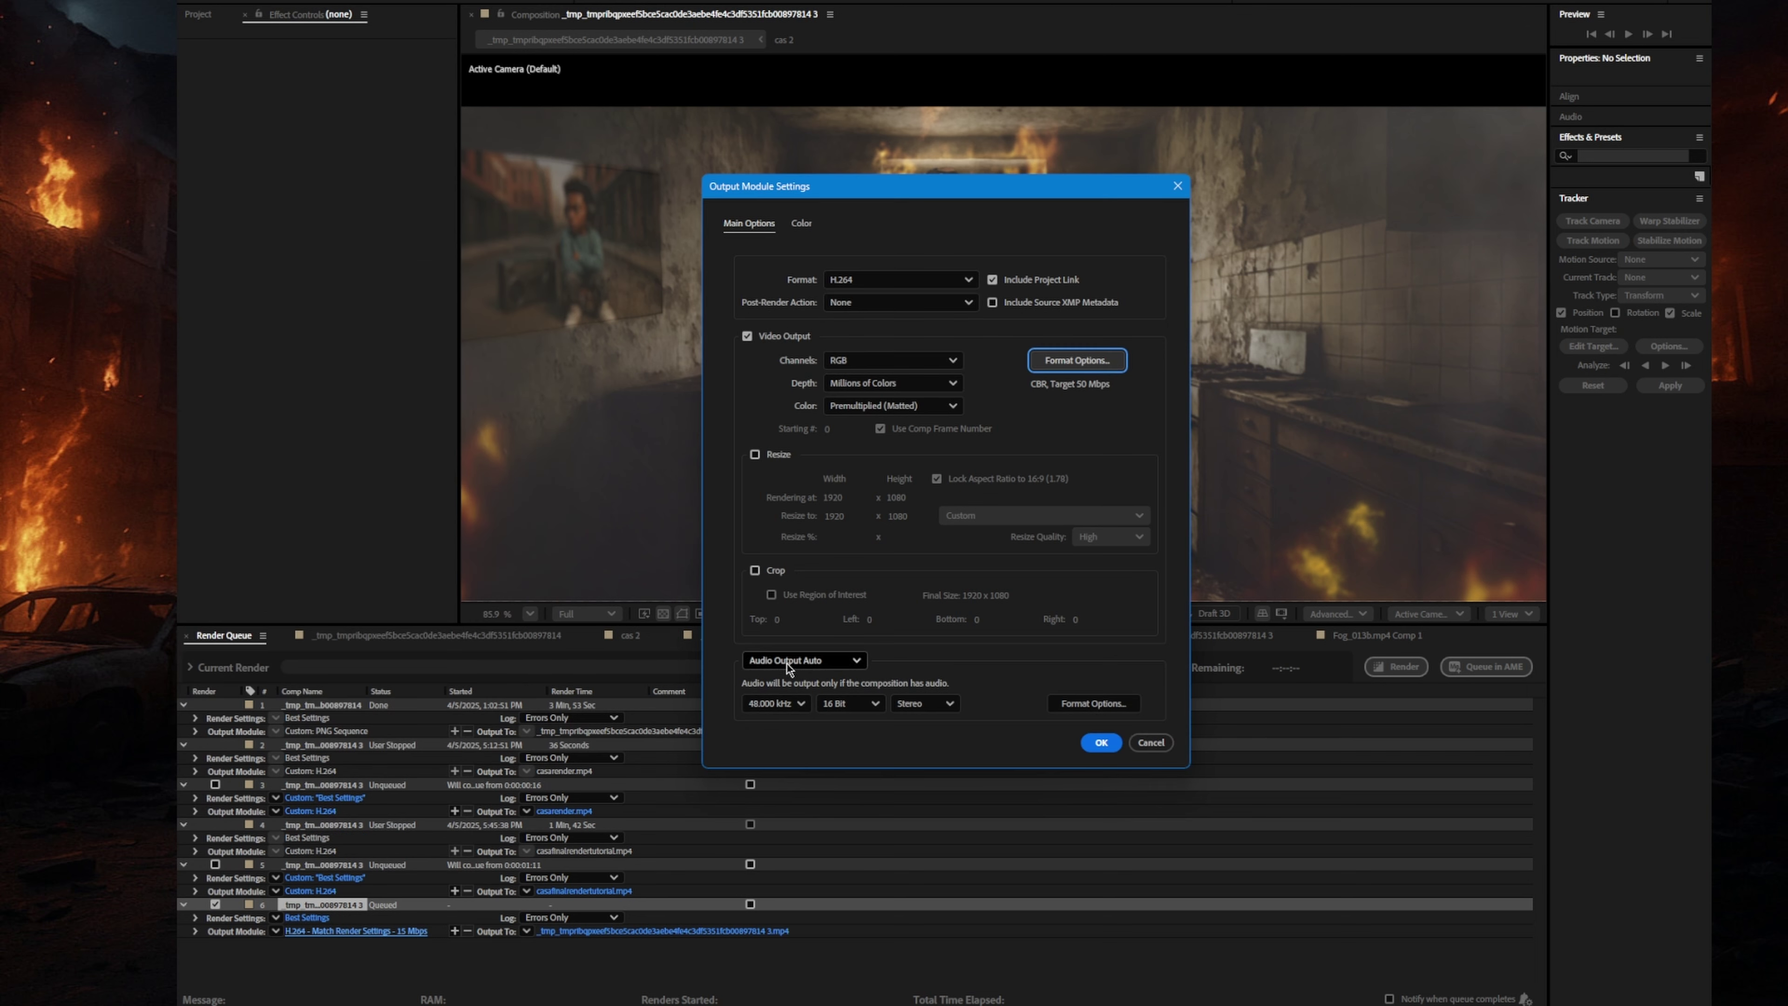
Turn audio output off for the queued render and accept the output module settings.
{"action": "left_click", "coordinate": [803, 660]}
{"action": "left_click", "coordinate": [796, 724]}
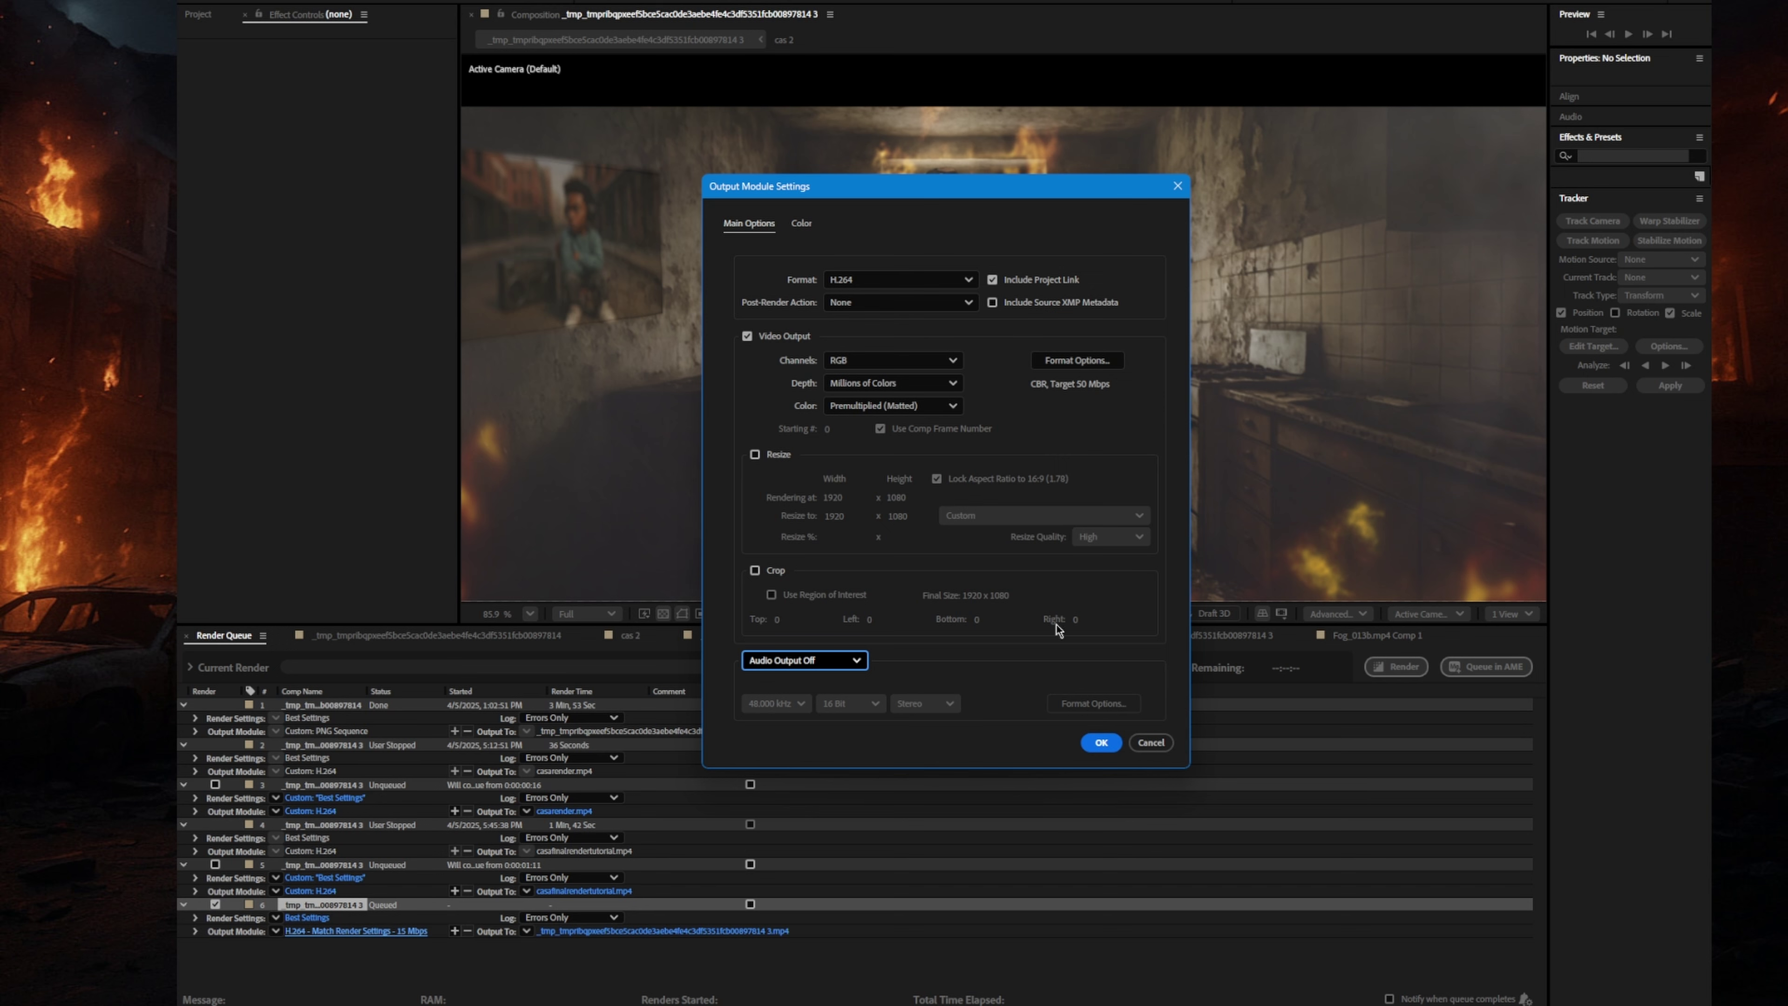
{"action": "left_click", "coordinate": [1100, 743]}
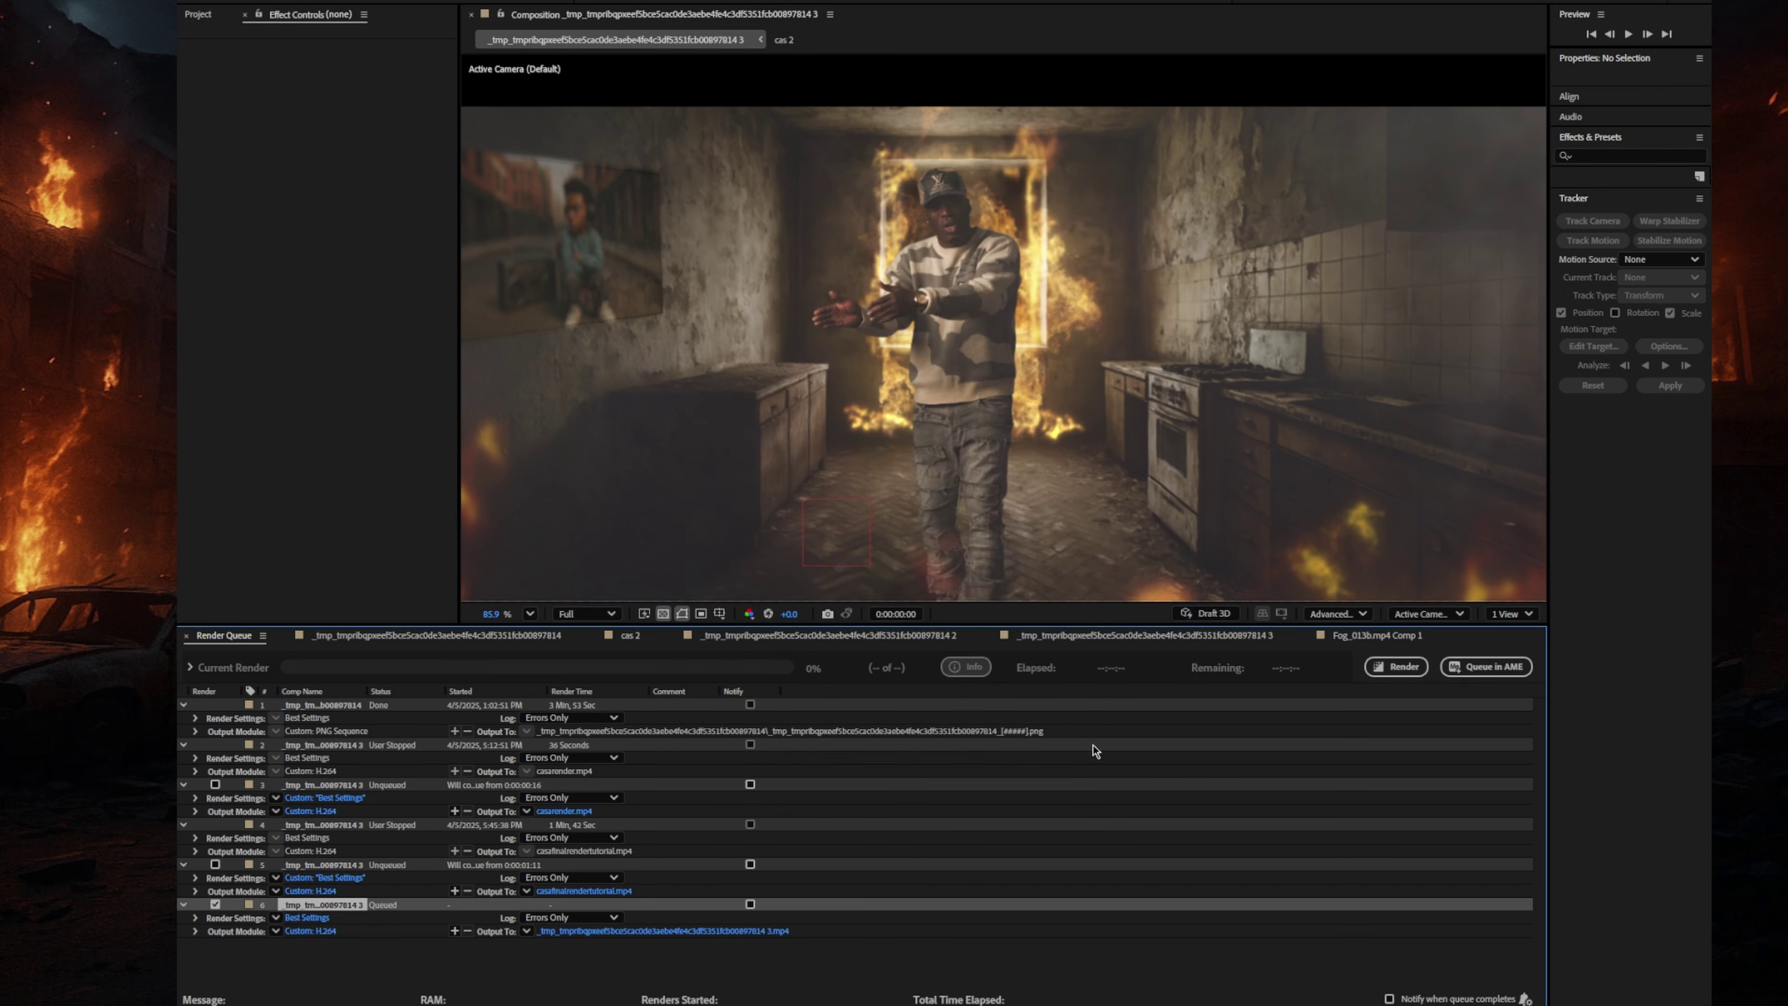
Set the render's output file to casatutorialfinalrender.mp4, browsing from the Desktop, and start the render.
{"action": "left_click", "coordinate": [679, 932]}
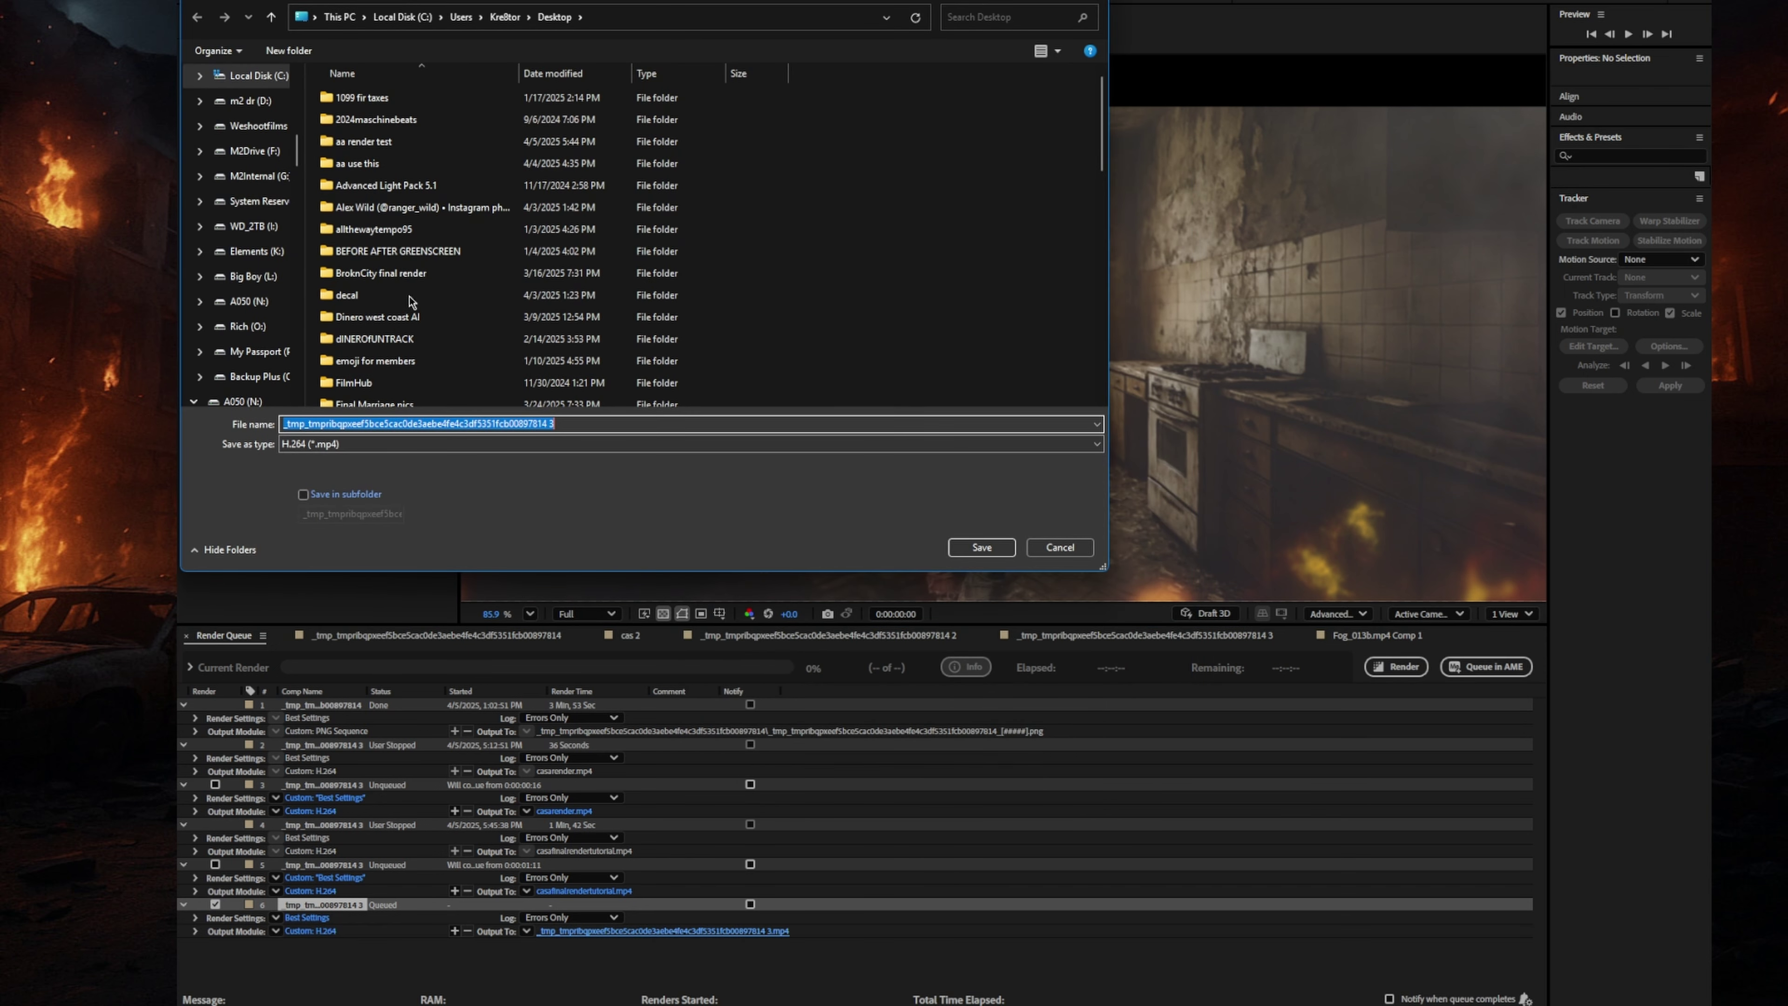
{"action": "scroll", "coordinate": [402, 338], "scroll_direction": "down", "scroll_amount": 3}
{"action": "scroll", "coordinate": [394, 338], "scroll_direction": "down", "scroll_amount": 5}
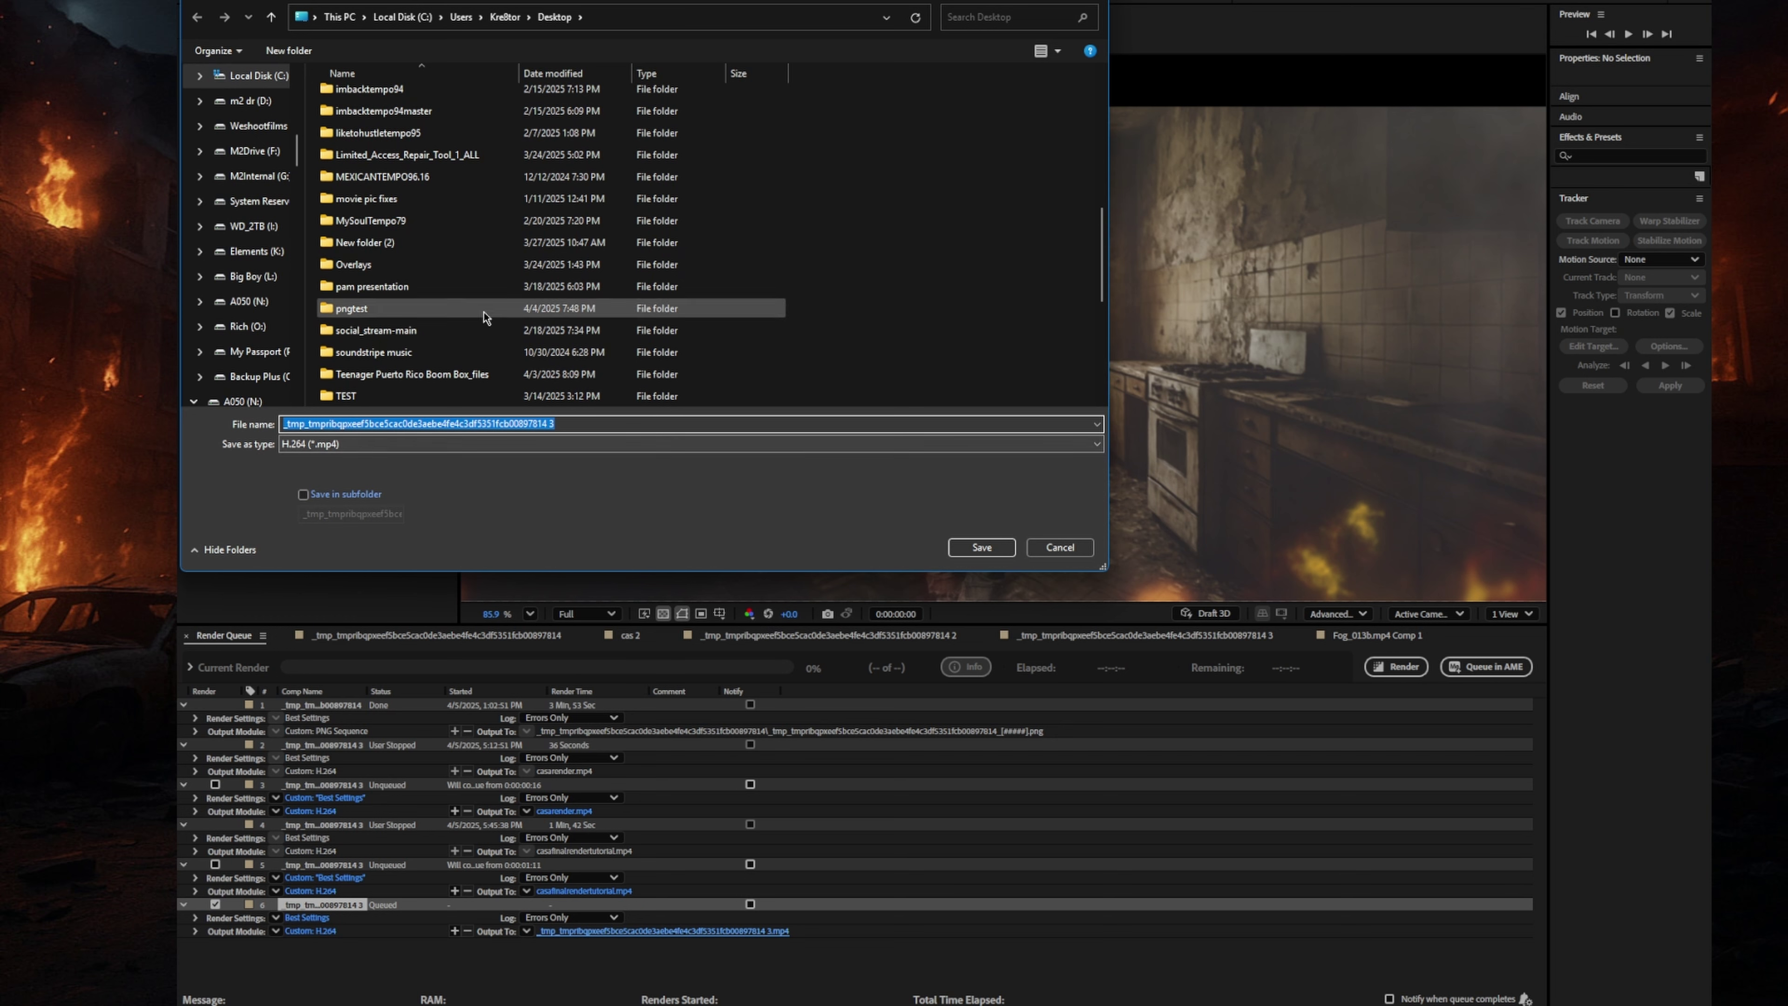
{"action": "scroll", "coordinate": [243, 156], "scroll_direction": "up", "scroll_amount": 10}
{"action": "left_click", "coordinate": [239, 180]}
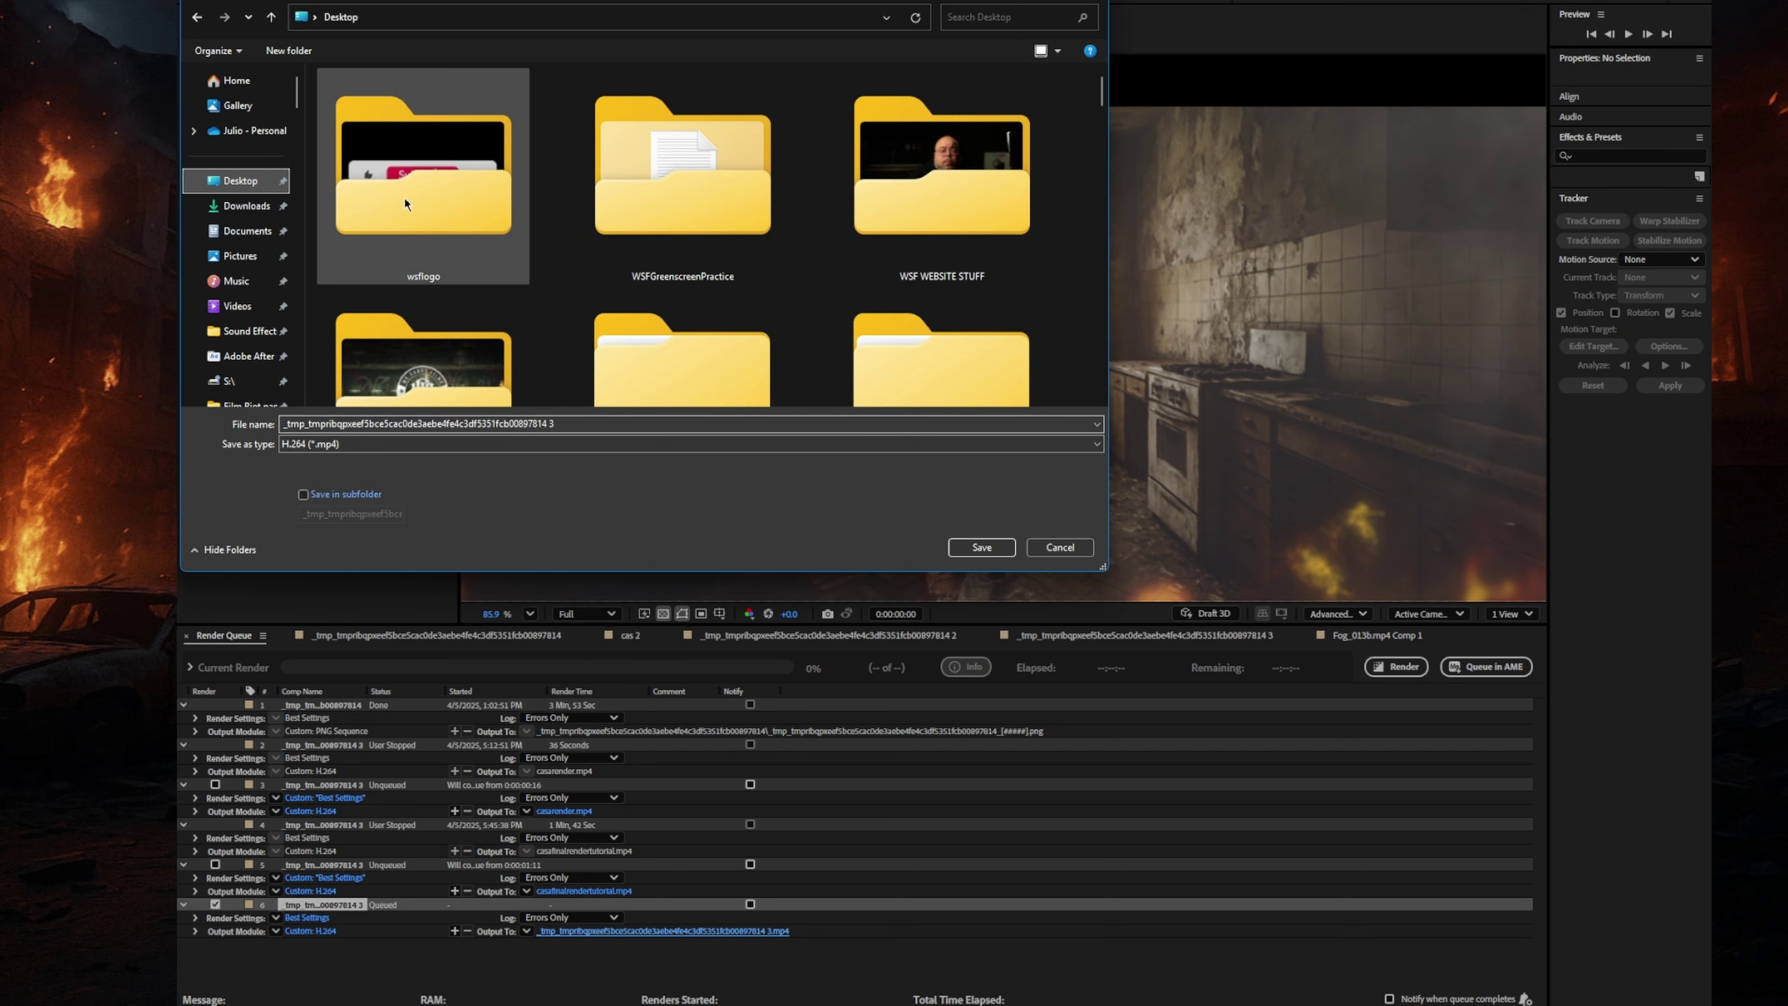
{"action": "scroll", "coordinate": [493, 282], "scroll_direction": "down", "scroll_amount": 5}
{"action": "scroll", "coordinate": [593, 368], "scroll_direction": "down", "scroll_amount": 3}
{"action": "left_click", "coordinate": [431, 338]}
{"action": "left_click", "coordinate": [981, 547]}
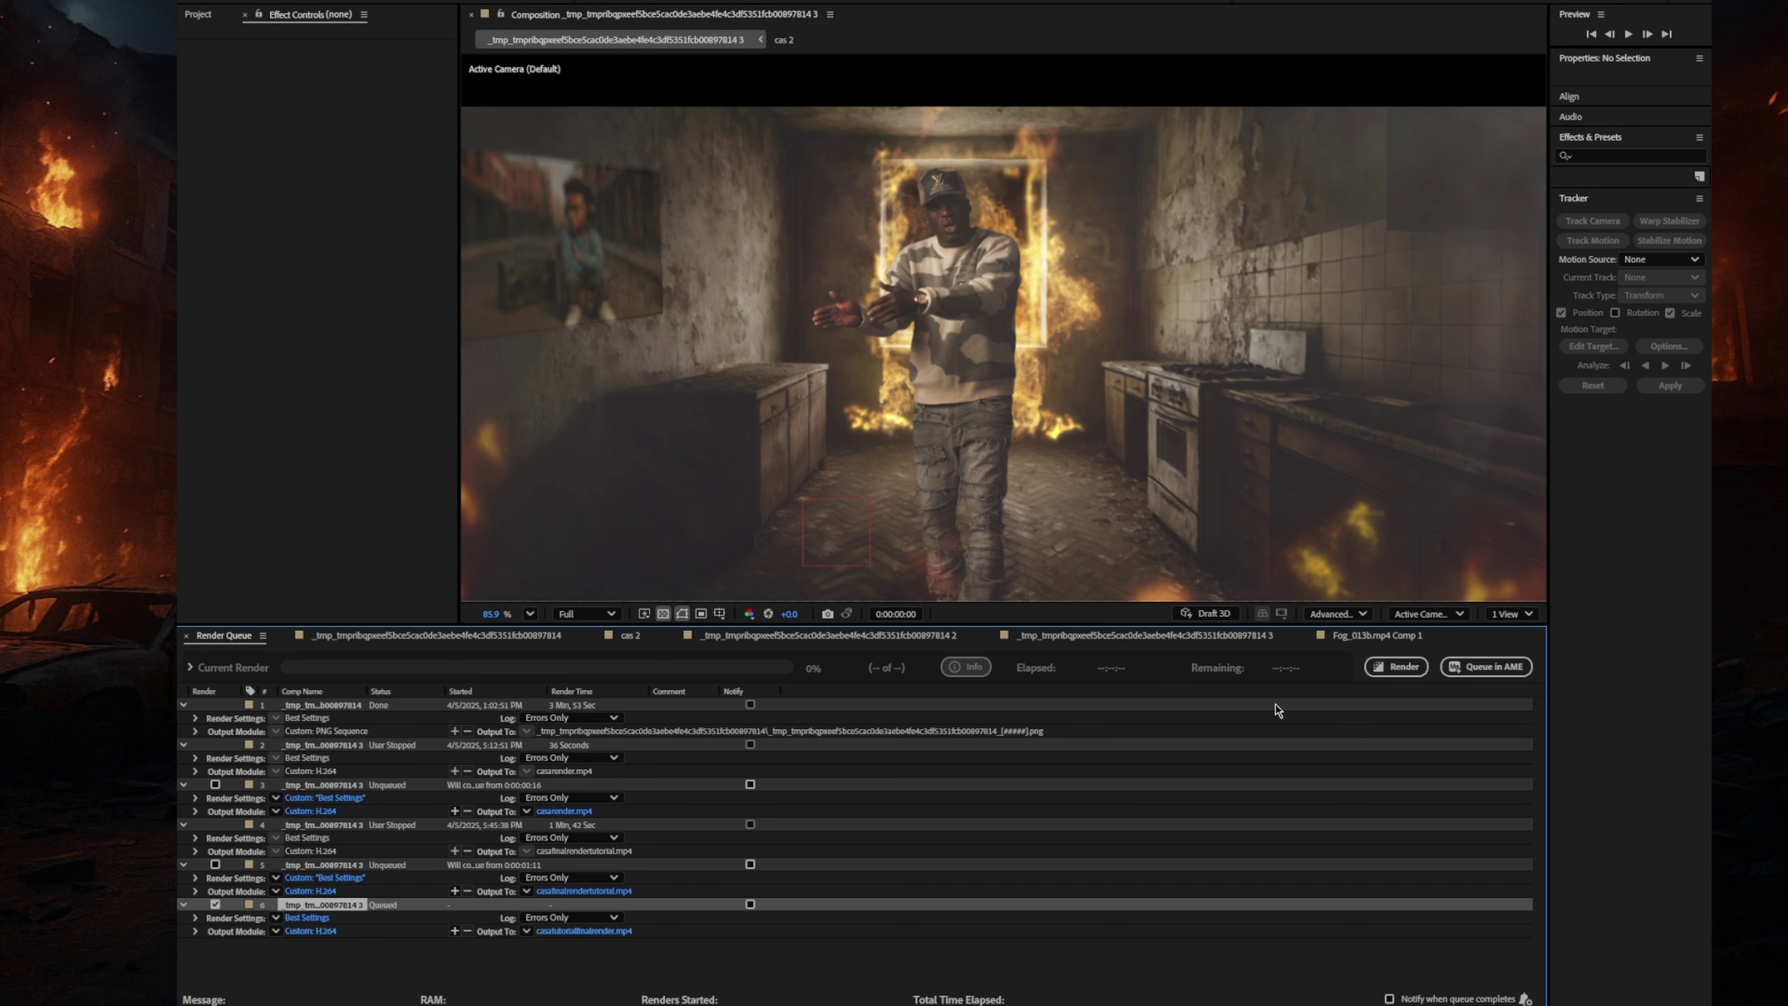
{"action": "left_click", "coordinate": [1401, 670]}
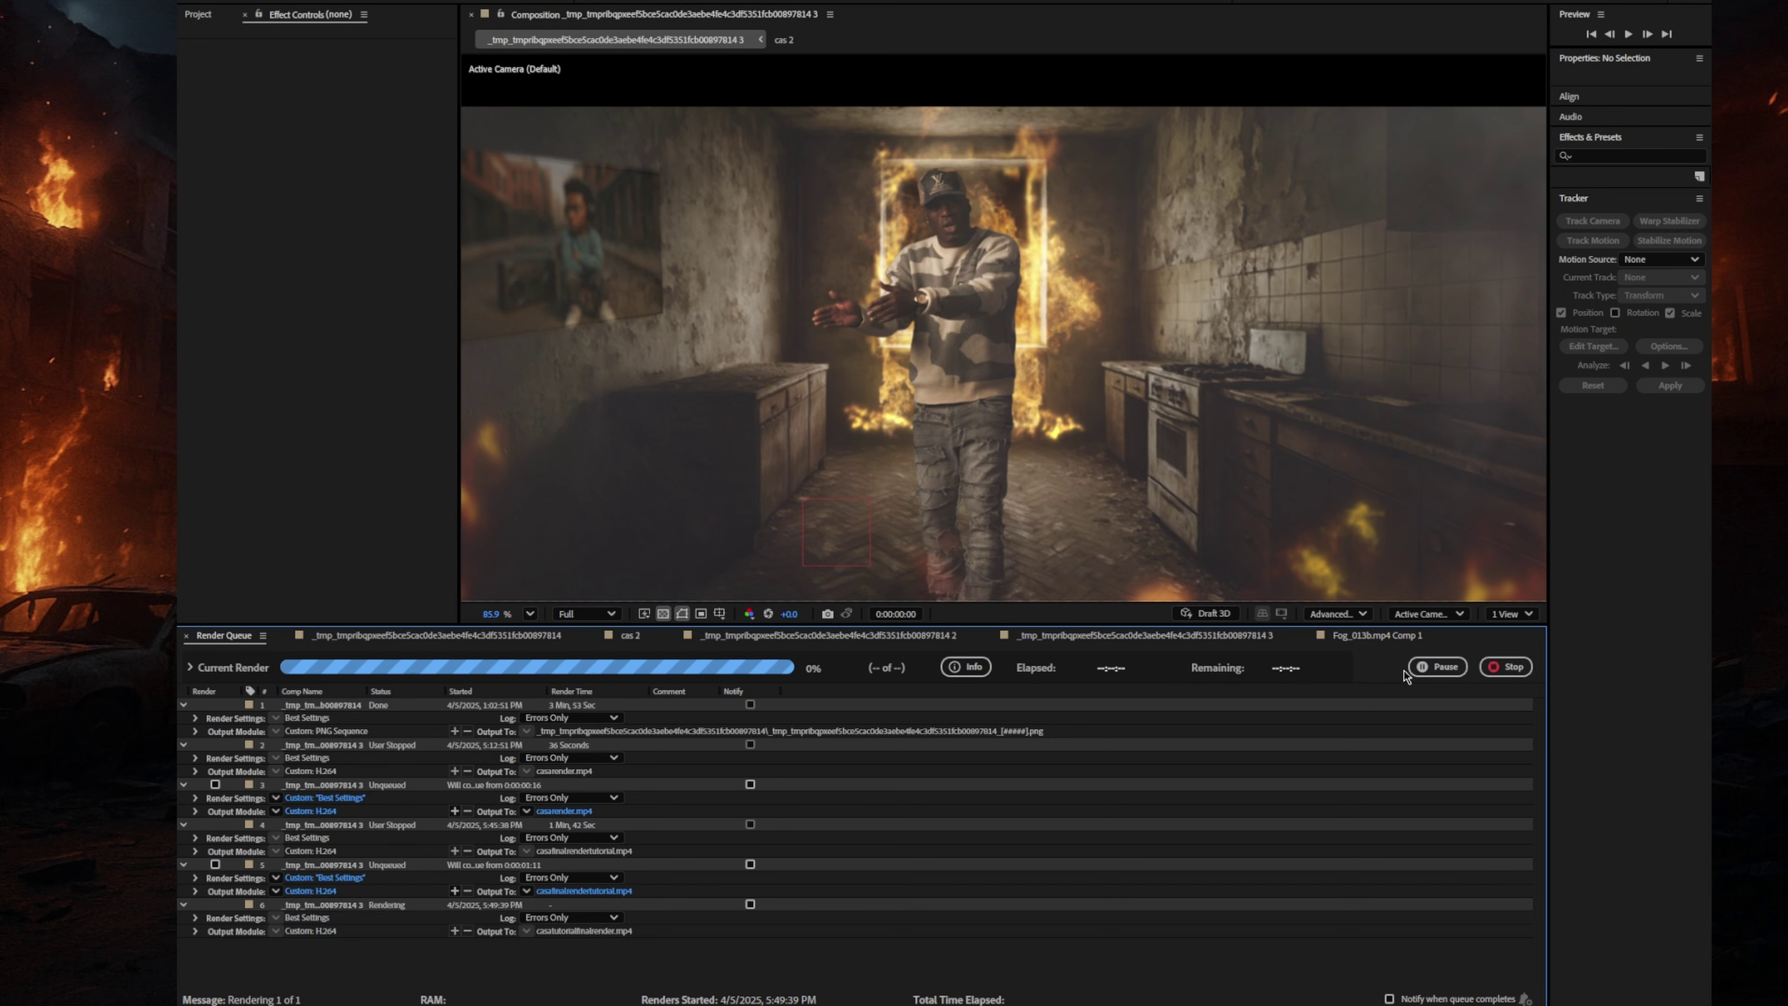